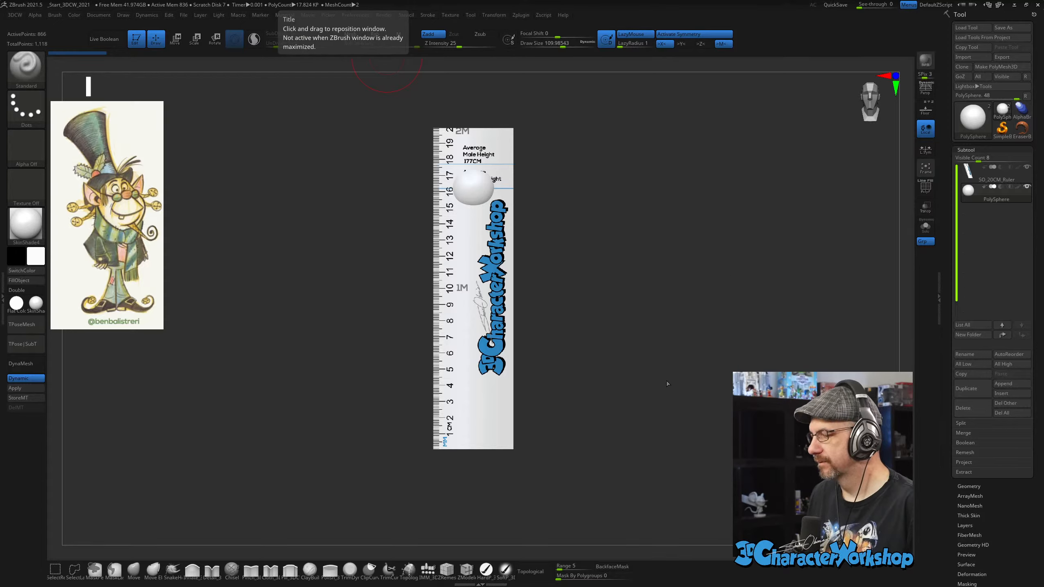
Hide the ruler subtool and inspect the sphere on its own, checking its polyframe.
{"action": "left_click_drag", "start_coordinate": [574, 278], "coordinate": [624, 288]}
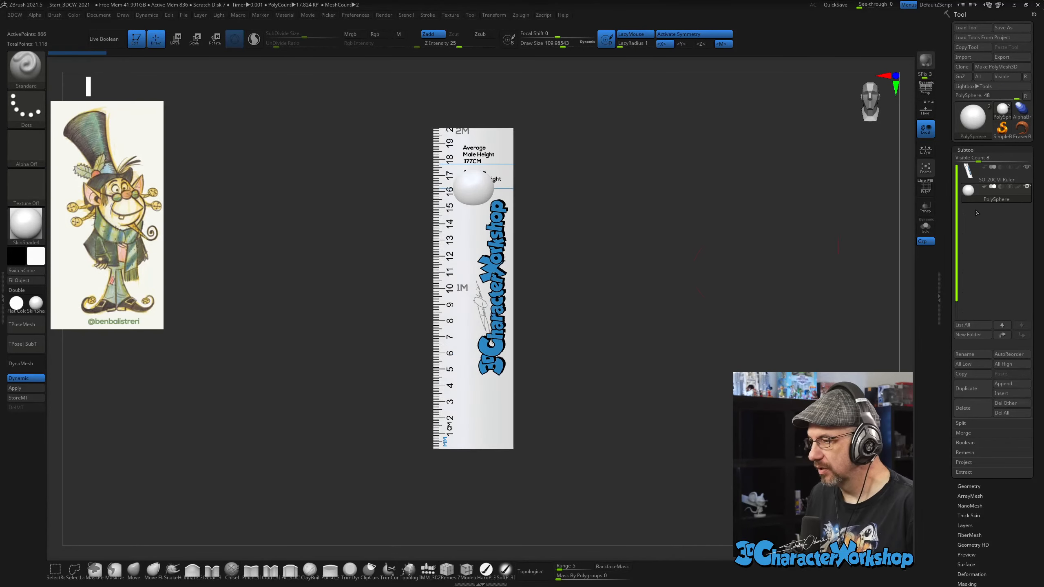
{"action": "left_click", "coordinate": [1027, 166]}
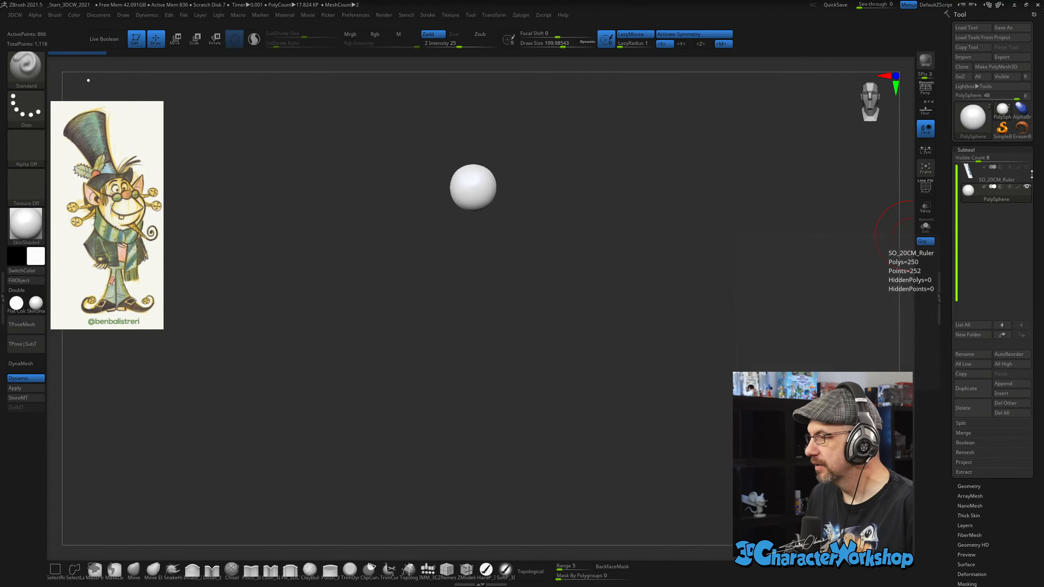
{"action": "left_click_drag", "start_coordinate": [601, 213], "coordinate": [604, 230], "text": "alt"}
{"action": "left_click_drag", "start_coordinate": [591, 180], "coordinate": [570, 313], "text": "alt"}
{"action": "key", "text": "shift+f"}
{"action": "key", "text": "shift+f"}
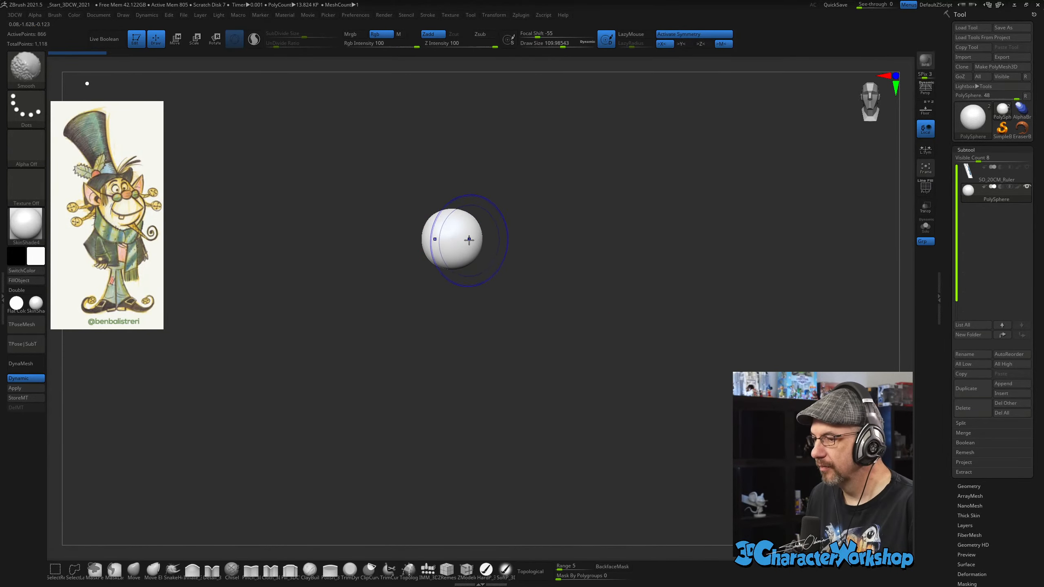
{"action": "left_click_drag", "start_coordinate": [559, 240], "coordinate": [580, 231], "text": "alt"}
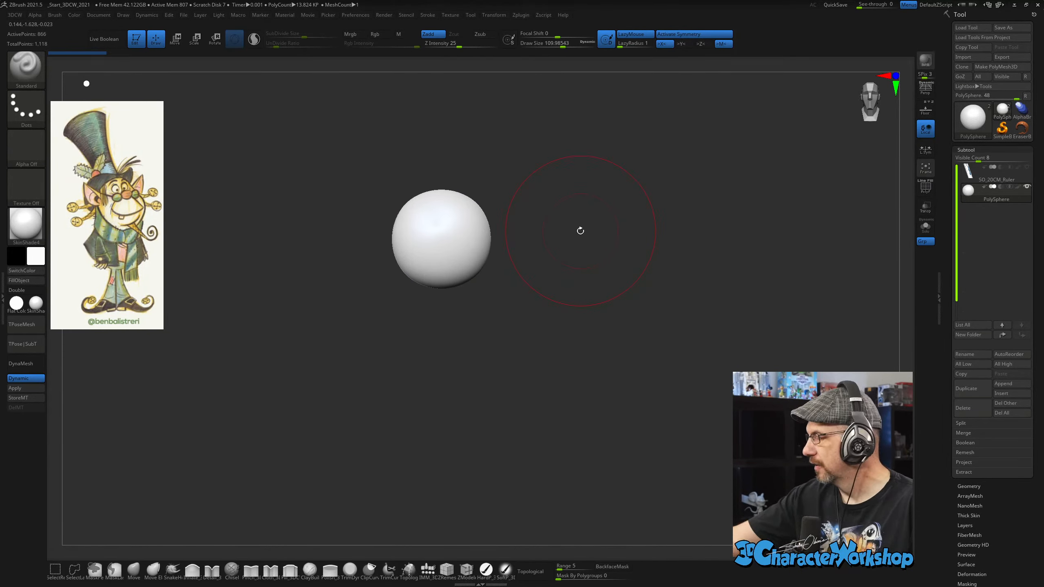
{"action": "left_click_drag", "start_coordinate": [482, 312], "coordinate": [555, 350], "text": "alt"}
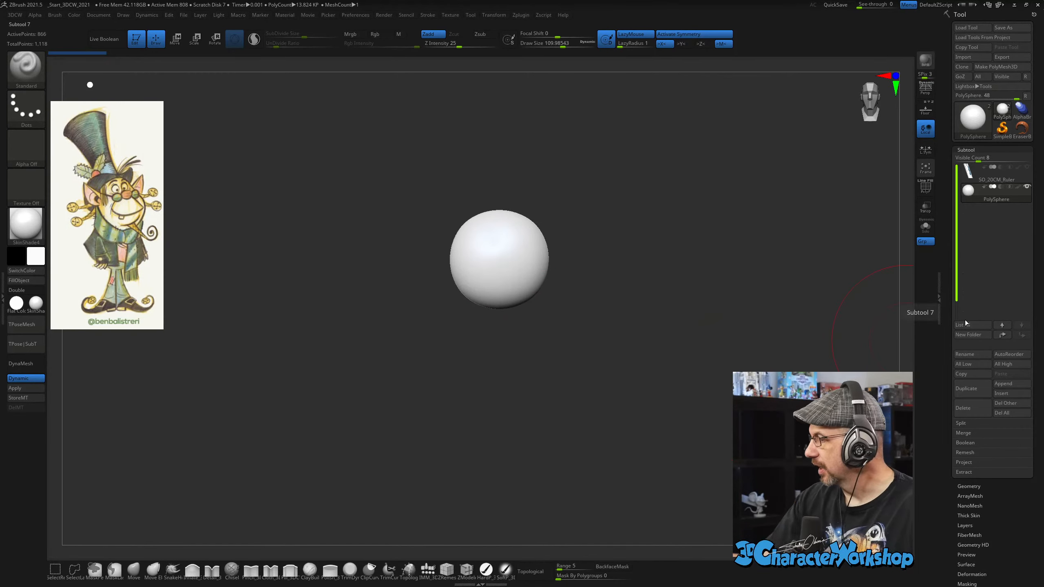
{"action": "left_click_drag", "start_coordinate": [945, 376], "coordinate": [941, 364]}
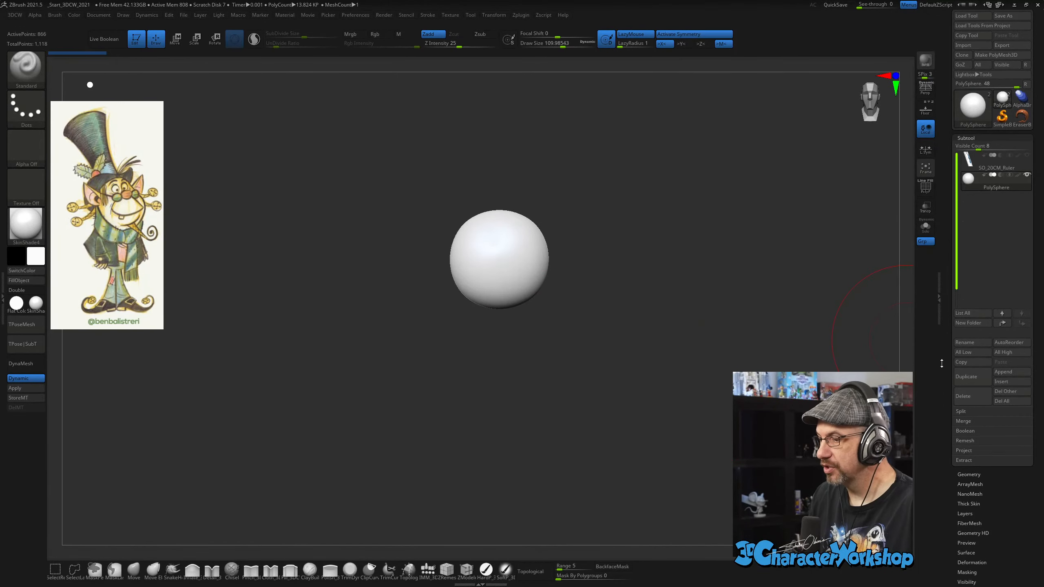
Show the ruler subtool and move the sphere down along it to about the 8 cm mark.
{"action": "left_click", "coordinate": [1027, 156]}
{"action": "left_click_drag", "start_coordinate": [711, 386], "coordinate": [648, 274], "text": "alt"}
{"action": "left_click_drag", "start_coordinate": [586, 149], "coordinate": [587, 186], "text": "alt"}
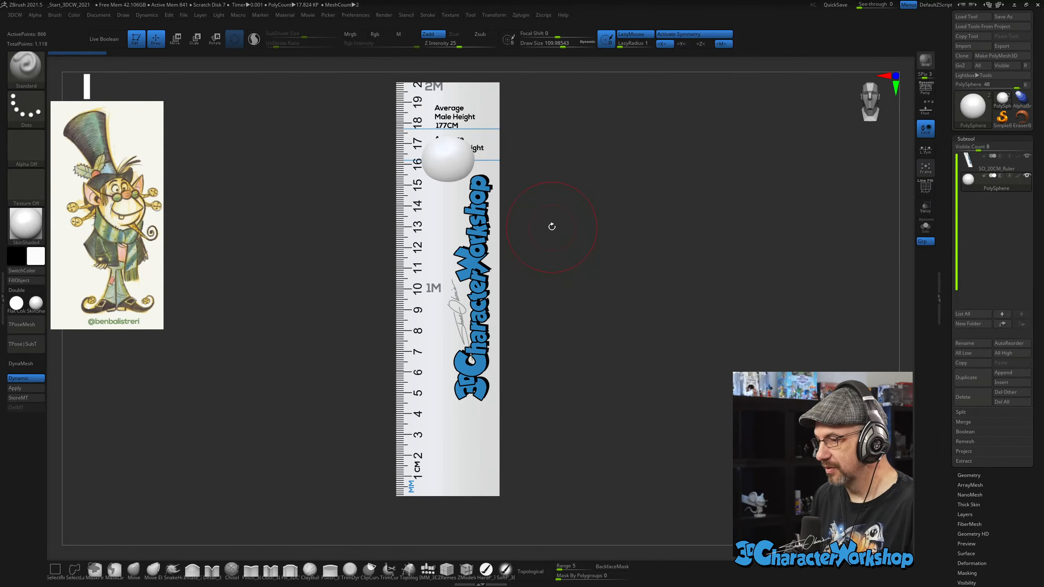
{"action": "key", "text": "w"}
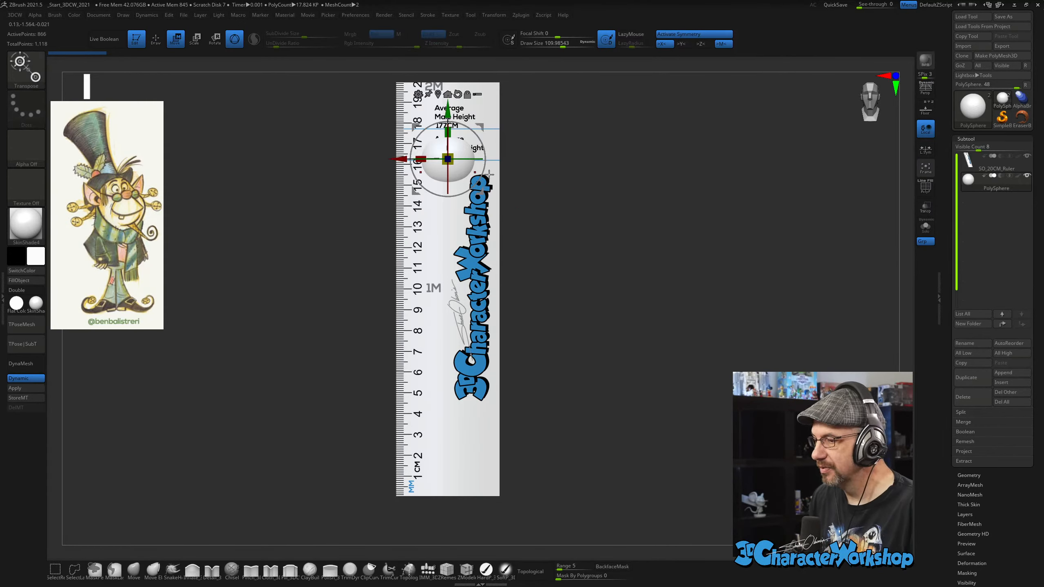
{"action": "left_click_drag", "start_coordinate": [441, 108], "coordinate": [439, 272]}
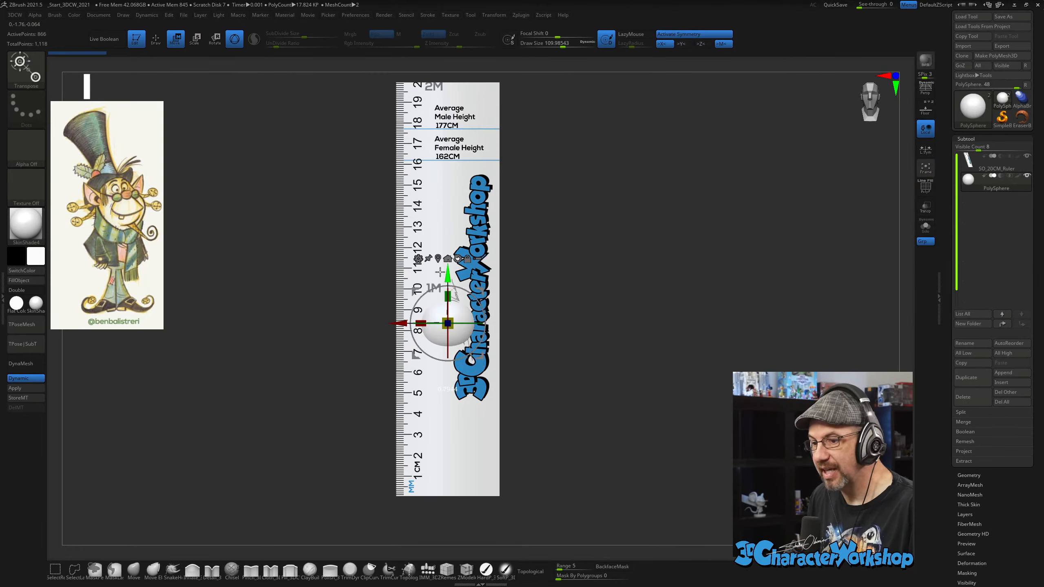
{"action": "left_click_drag", "start_coordinate": [587, 264], "coordinate": [613, 261], "text": "alt"}
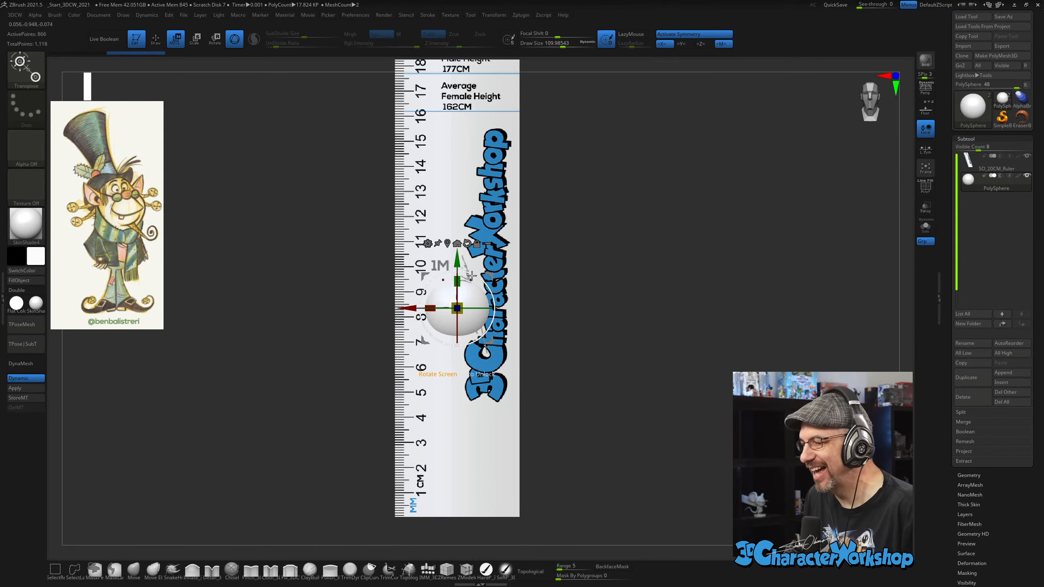
{"action": "left_click_drag", "start_coordinate": [457, 263], "coordinate": [458, 273]}
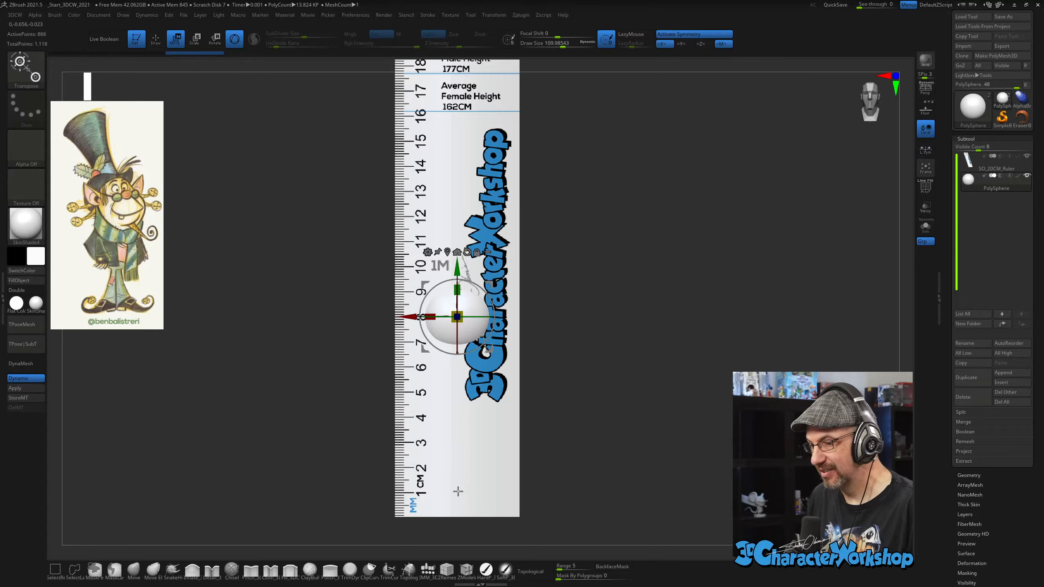
{"action": "left_click_drag", "start_coordinate": [589, 305], "coordinate": [585, 325], "text": "alt"}
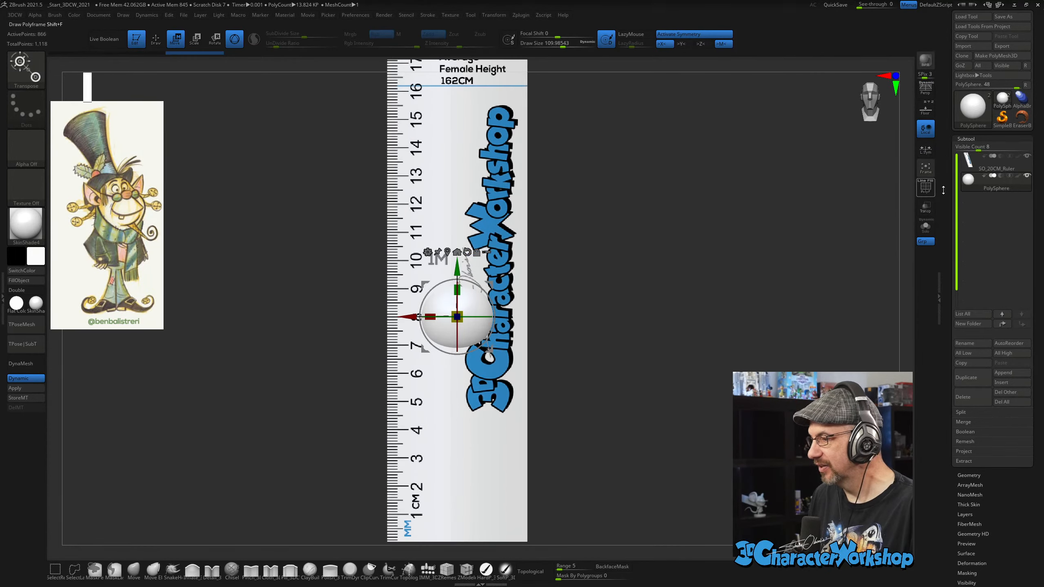
Hide the ruler subtool and switch the sphere back to Draw mode with a draw size of about 41.
{"action": "left_click", "coordinate": [1026, 156]}
{"action": "left_click_drag", "start_coordinate": [679, 296], "coordinate": [660, 279], "text": "alt"}
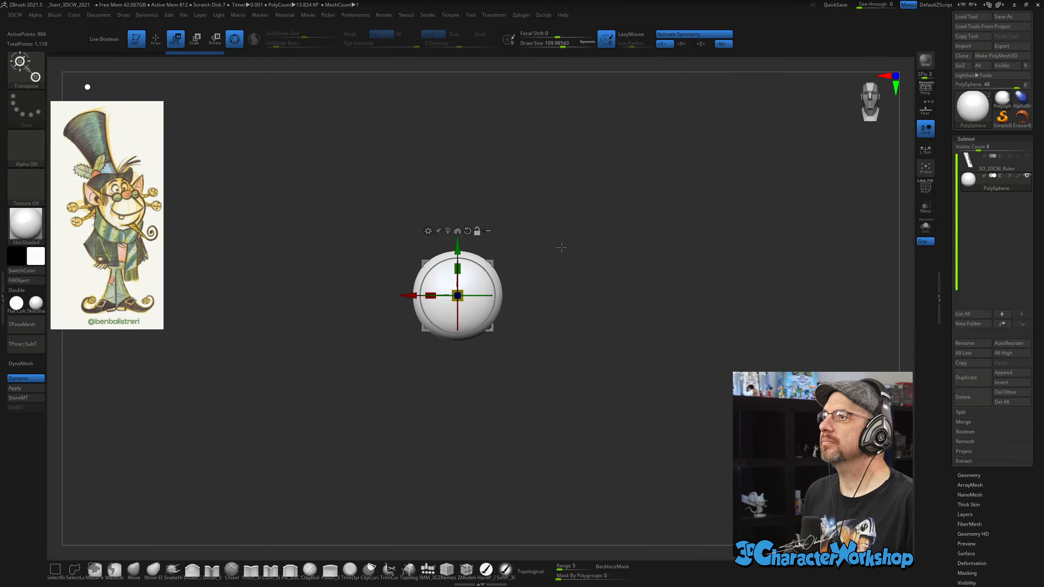
{"action": "mouse_move", "coordinate": [575, 245]}
{"action": "left_mouse_down", "text": "alt"}
{"action": "mouse_move", "coordinate": [551, 235]}
{"action": "mouse_move", "coordinate": [593, 241]}
{"action": "left_mouse_up", "text": "alt"}
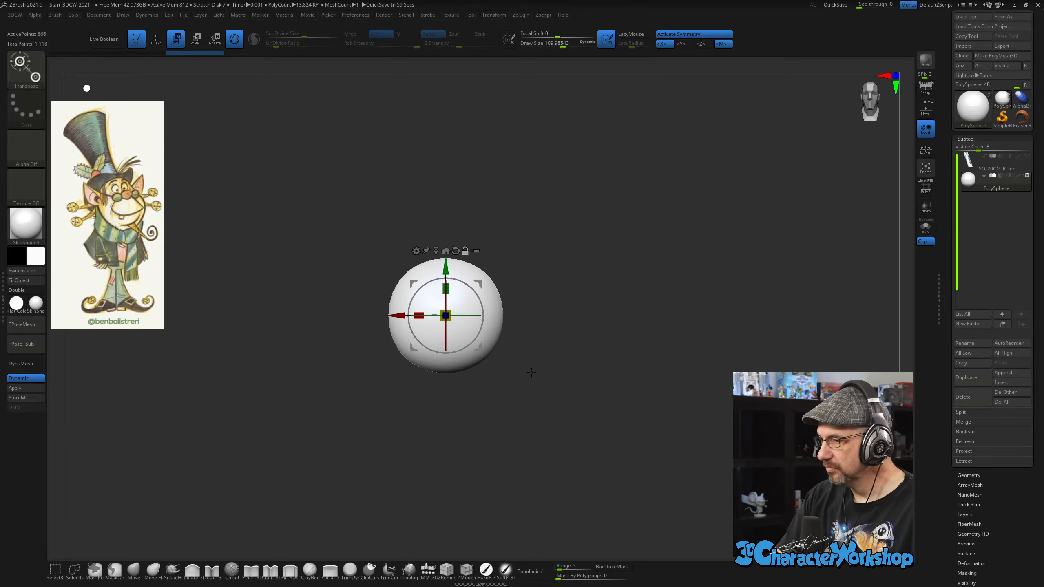
{"action": "left_click_drag", "start_coordinate": [533, 374], "coordinate": [549, 397], "text": "alt"}
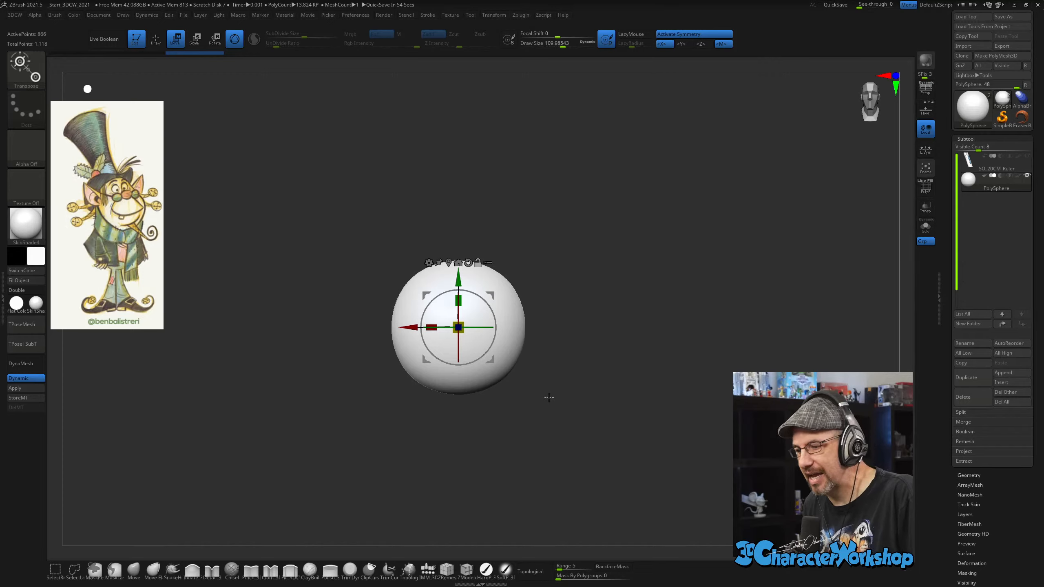
{"action": "mouse_move", "coordinate": [601, 388]}
{"action": "left_mouse_down"}
{"action": "mouse_move", "coordinate": [605, 364]}
{"action": "mouse_move", "coordinate": [619, 371]}
{"action": "mouse_move", "coordinate": [579, 378]}
{"action": "mouse_move", "coordinate": [607, 400]}
{"action": "left_mouse_up"}
{"action": "key", "text": "q"}
{"action": "key", "text": "s"}
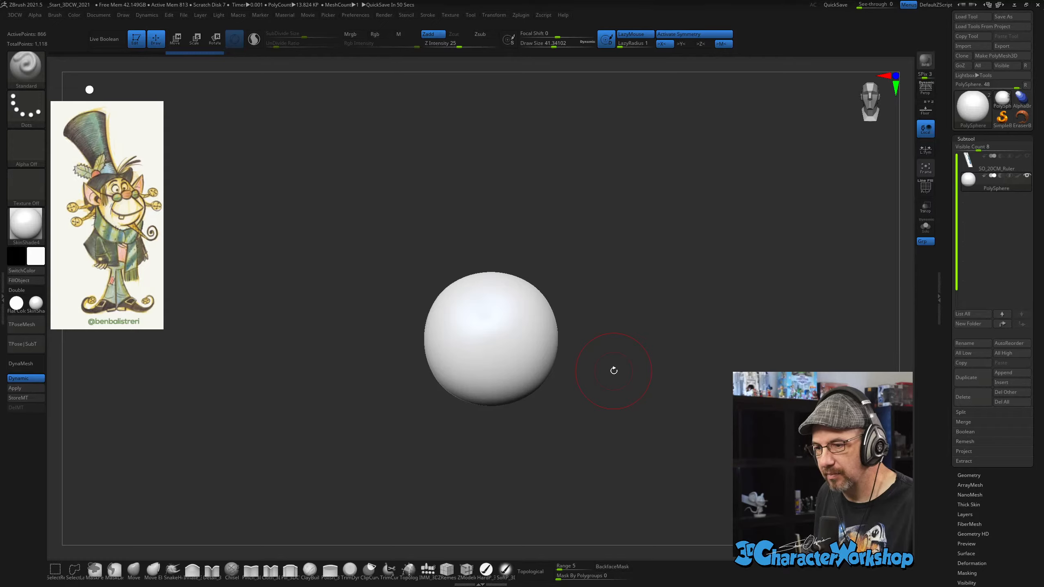
{"action": "left_click_drag", "start_coordinate": [601, 415], "coordinate": [625, 415], "text": "alt"}
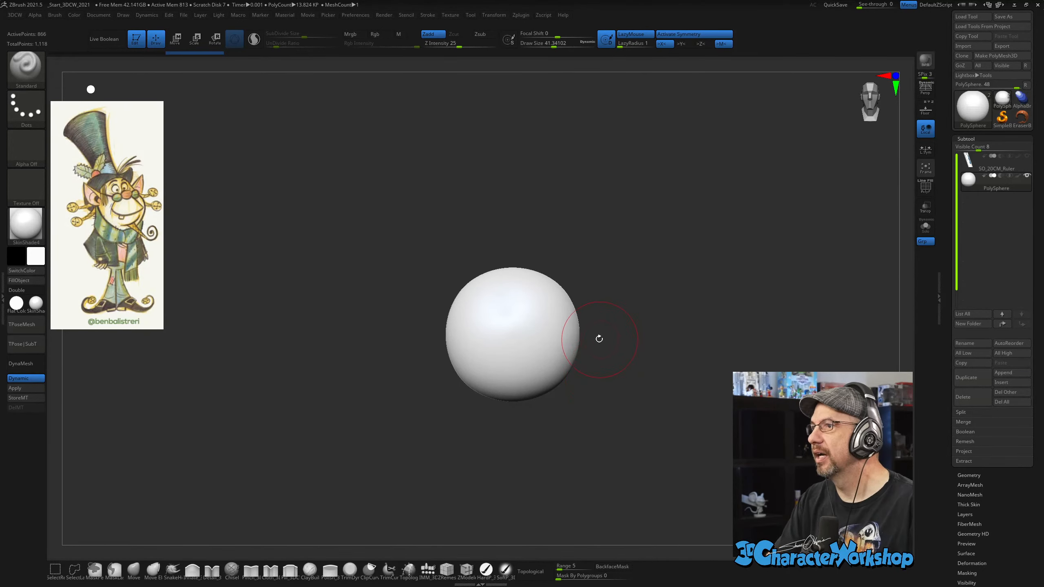
{"action": "left_click_drag", "start_coordinate": [596, 341], "coordinate": [583, 376], "text": "alt"}
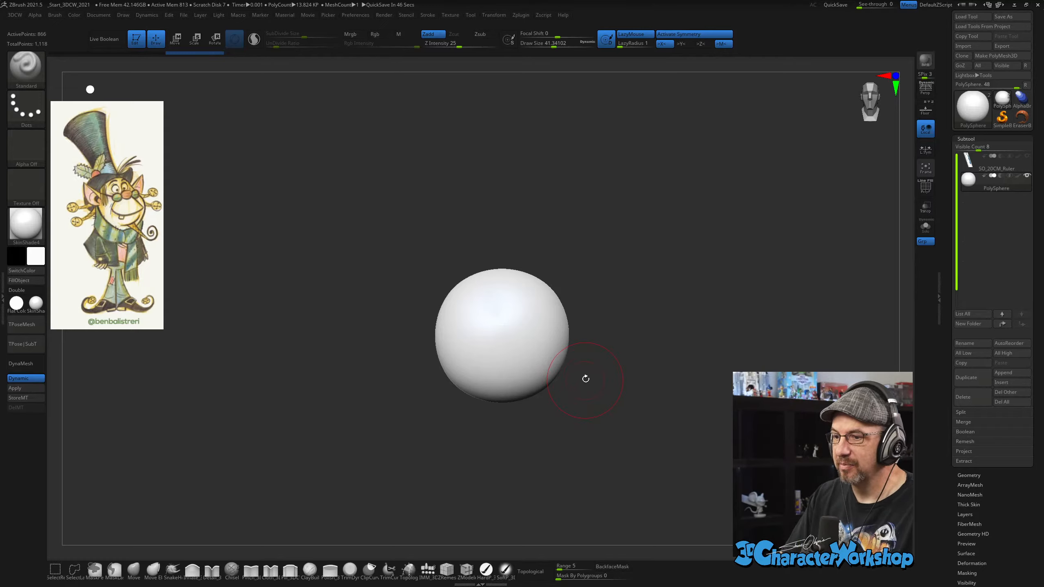
{"action": "right_click_drag", "start_coordinate": [585, 363], "coordinate": [585, 375], "text": "ctrl"}
{"action": "right_click_drag", "start_coordinate": [599, 303], "coordinate": [590, 319], "text": "alt"}
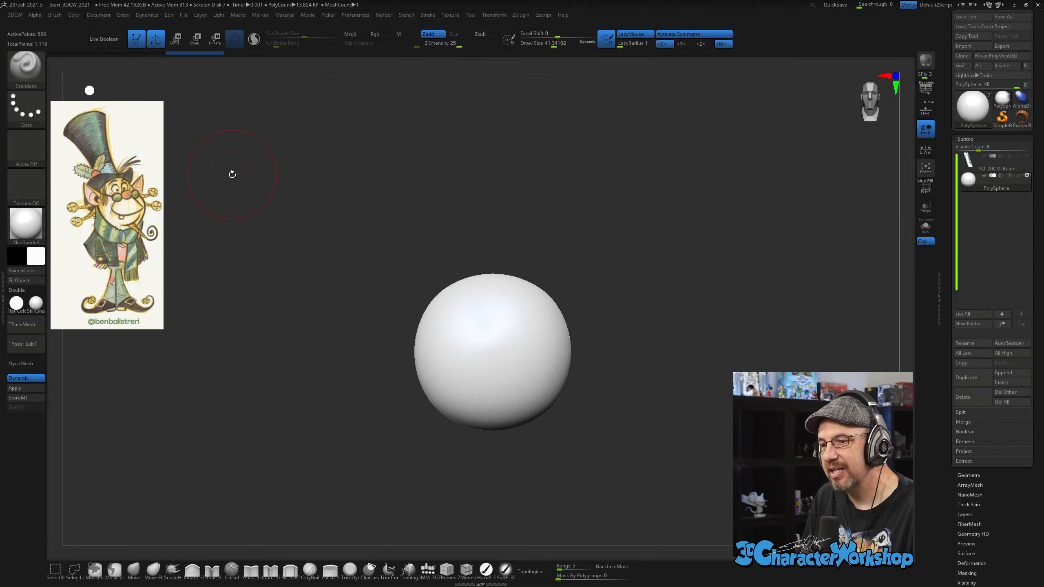
{"action": "key", "text": "s"}
{"action": "left_click", "coordinate": [303, 208]}
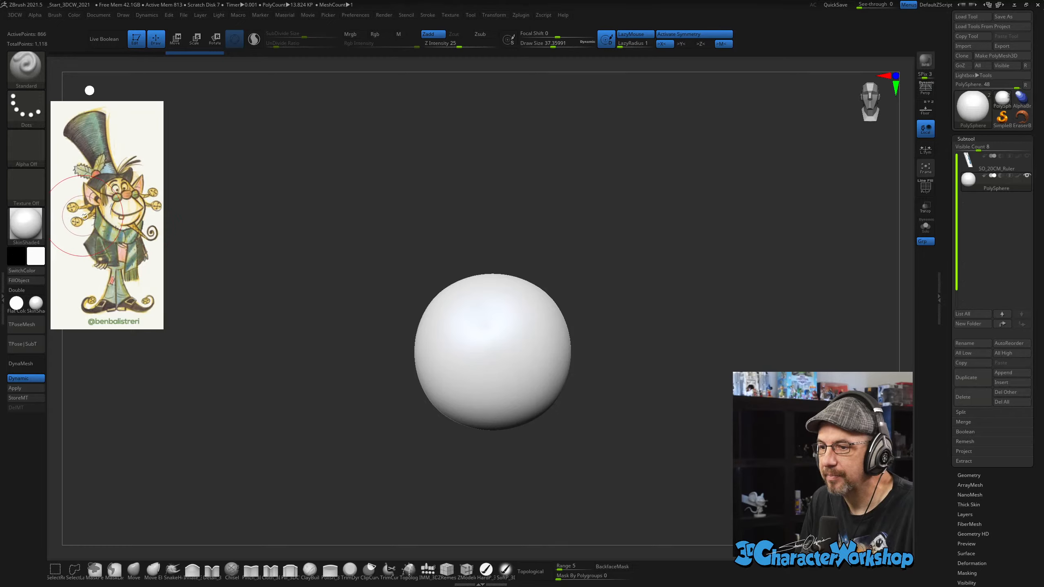
{"action": "scroll", "coordinate": [361, 184], "scroll_direction": "up", "scroll_amount": 2}
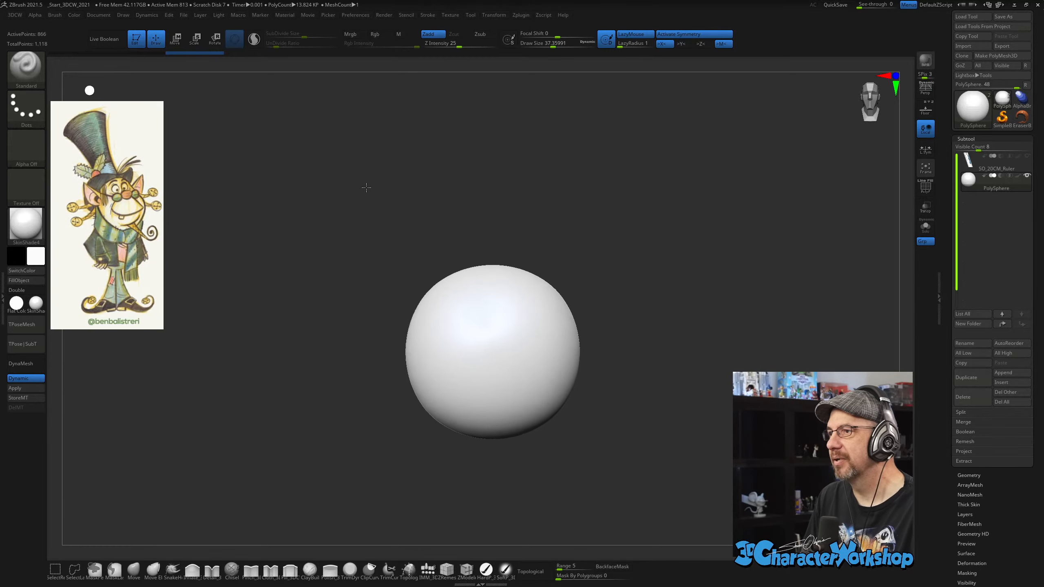
{"action": "left_click_drag", "start_coordinate": [354, 182], "coordinate": [317, 178], "text": "alt"}
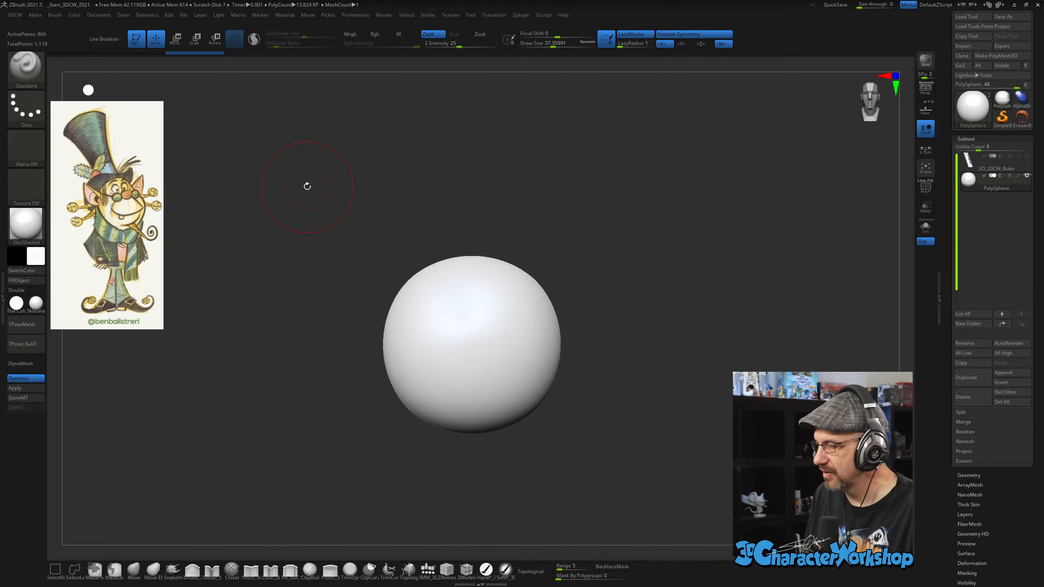
{"action": "left_click_drag", "start_coordinate": [308, 184], "coordinate": [298, 175], "text": "alt"}
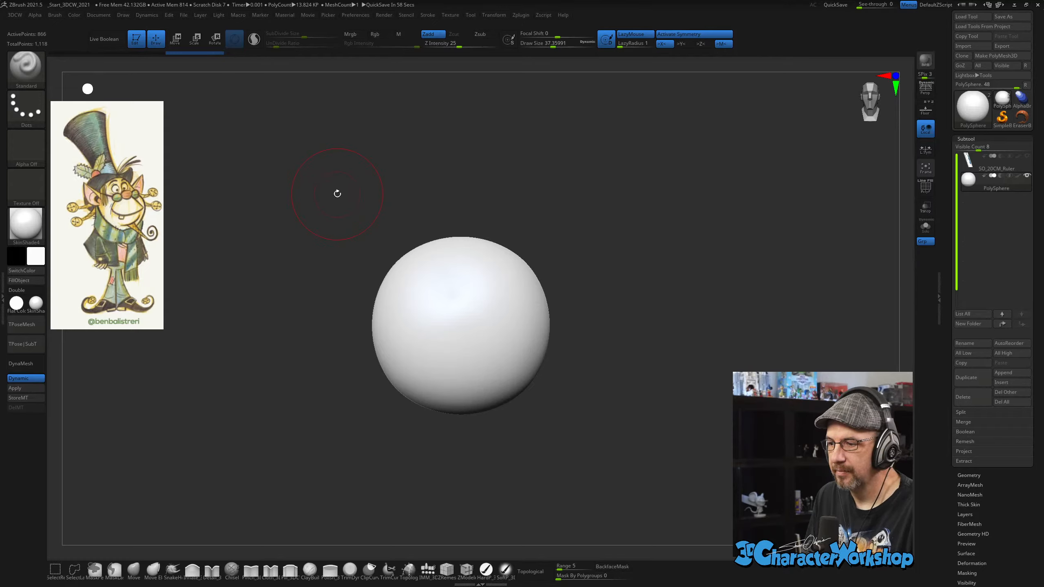
{"action": "scroll", "coordinate": [540, 247], "scroll_direction": "down", "scroll_amount": 3}
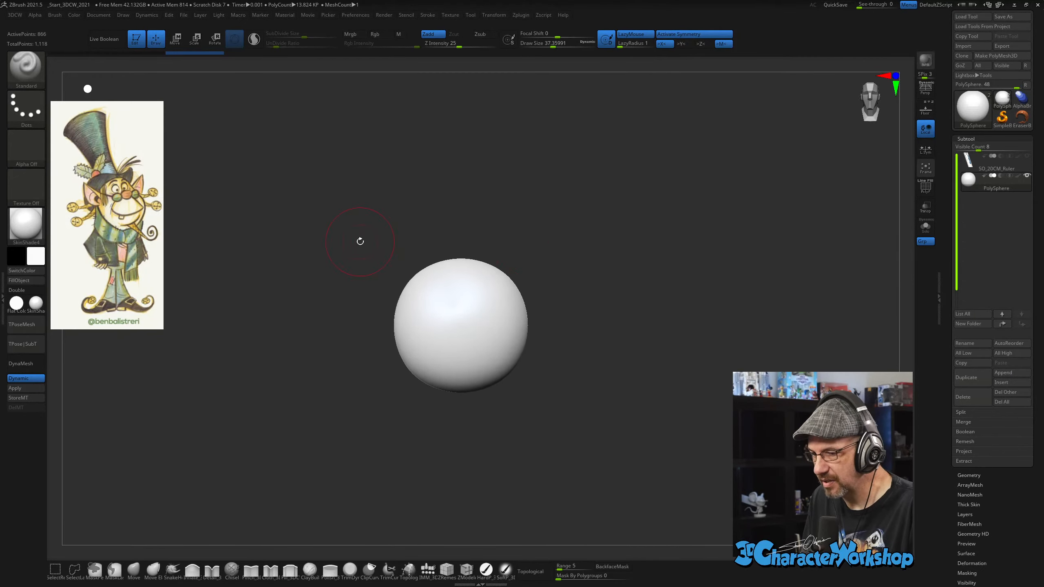
{"action": "mouse_move", "coordinate": [360, 241]}
{"action": "left_mouse_down", "text": "alt"}
{"action": "mouse_move", "coordinate": [364, 229]}
{"action": "mouse_move", "coordinate": [424, 227]}
{"action": "left_mouse_up", "text": "alt"}
Set the brush draw size to about 101.5.
{"action": "key", "text": "s"}
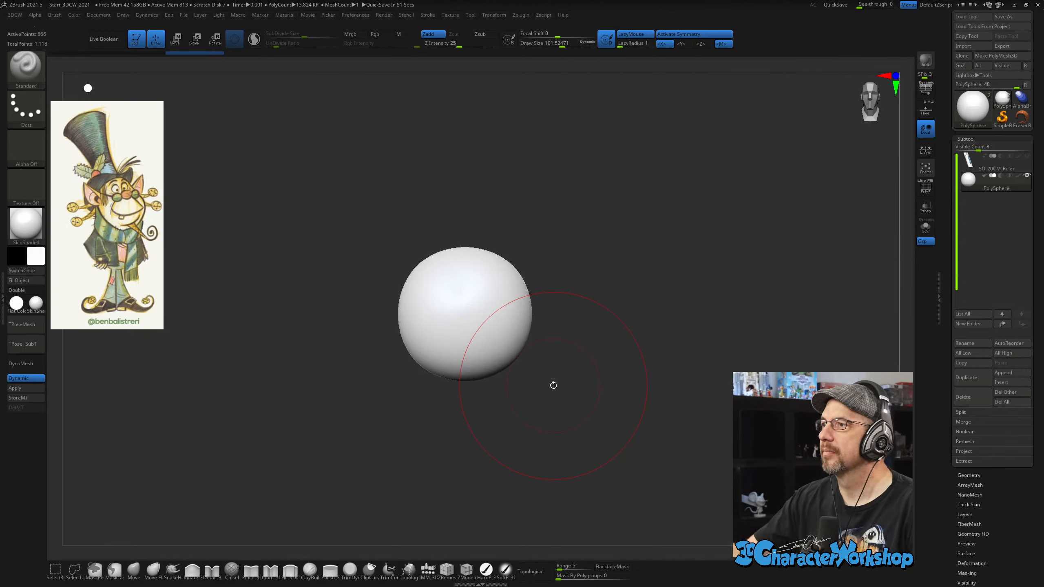
{"action": "left_click_drag", "start_coordinate": [558, 275], "coordinate": [547, 258]}
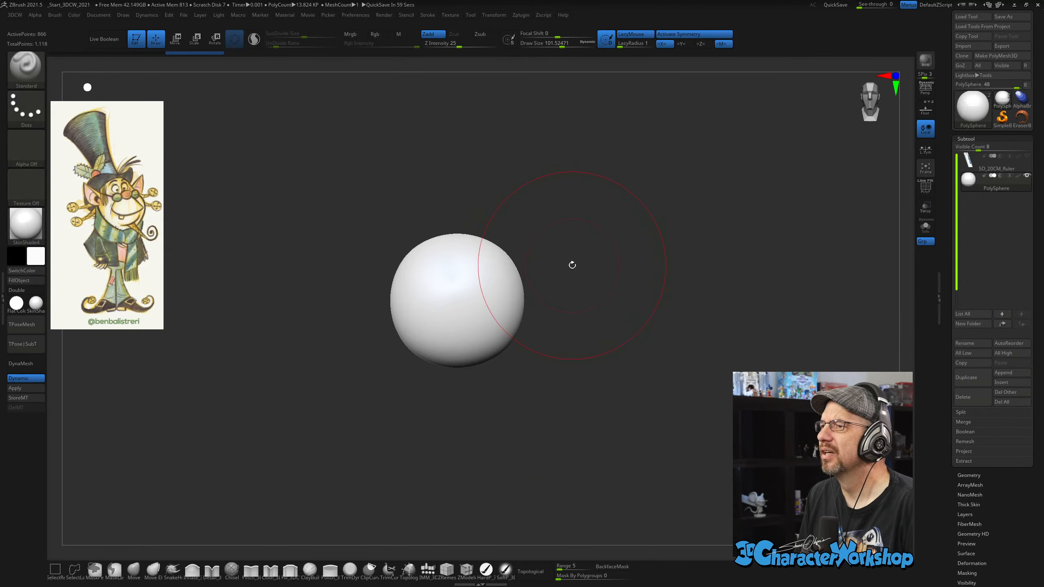
{"action": "left_click_drag", "start_coordinate": [576, 261], "coordinate": [574, 222]}
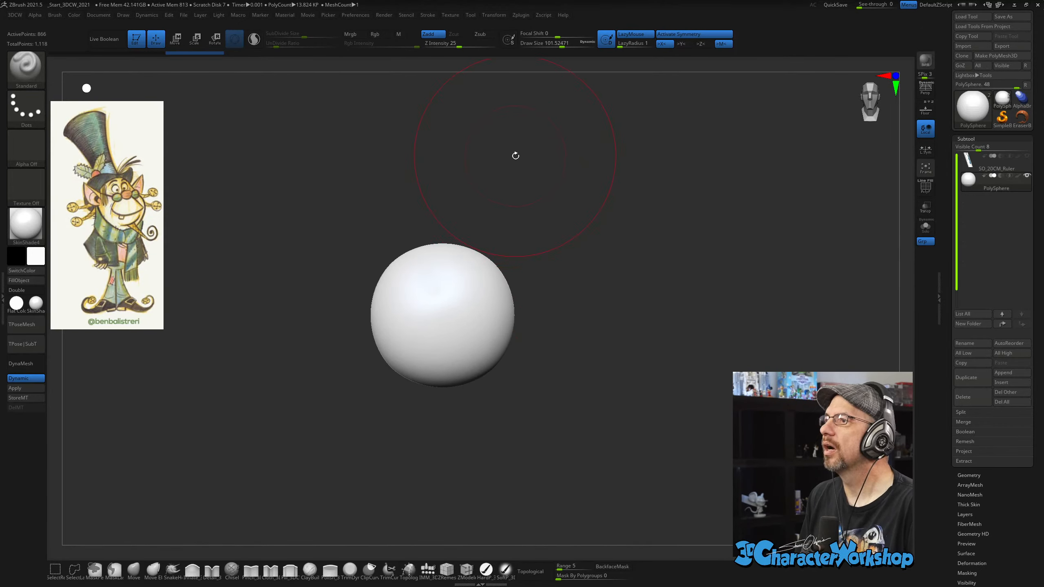
{"action": "left_click_drag", "start_coordinate": [516, 156], "coordinate": [528, 162], "text": "alt"}
{"action": "left_click_drag", "start_coordinate": [554, 174], "coordinate": [577, 183], "text": "alt"}
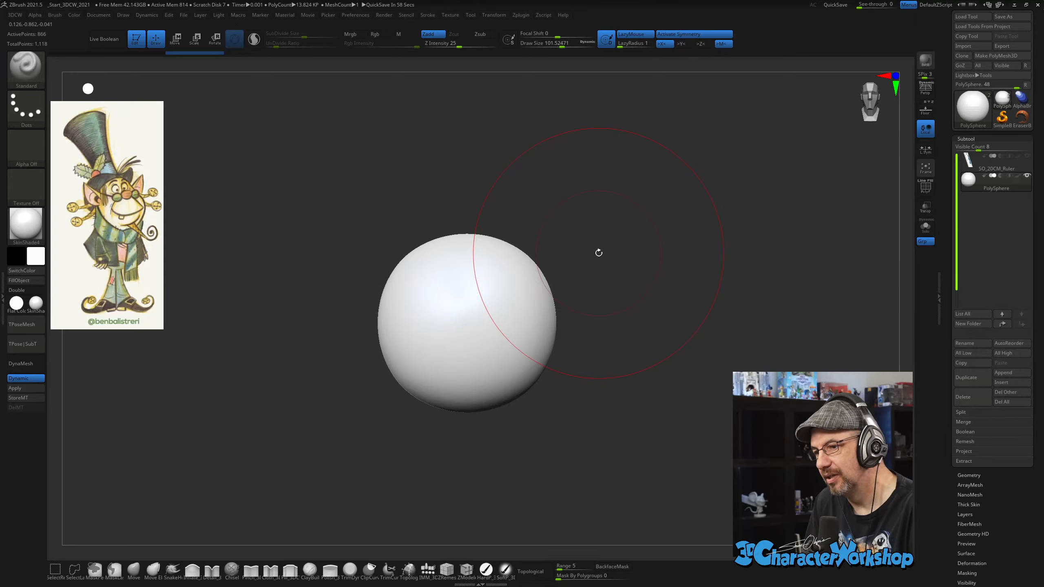
{"action": "left_click_drag", "start_coordinate": [594, 310], "coordinate": [566, 317], "text": "alt"}
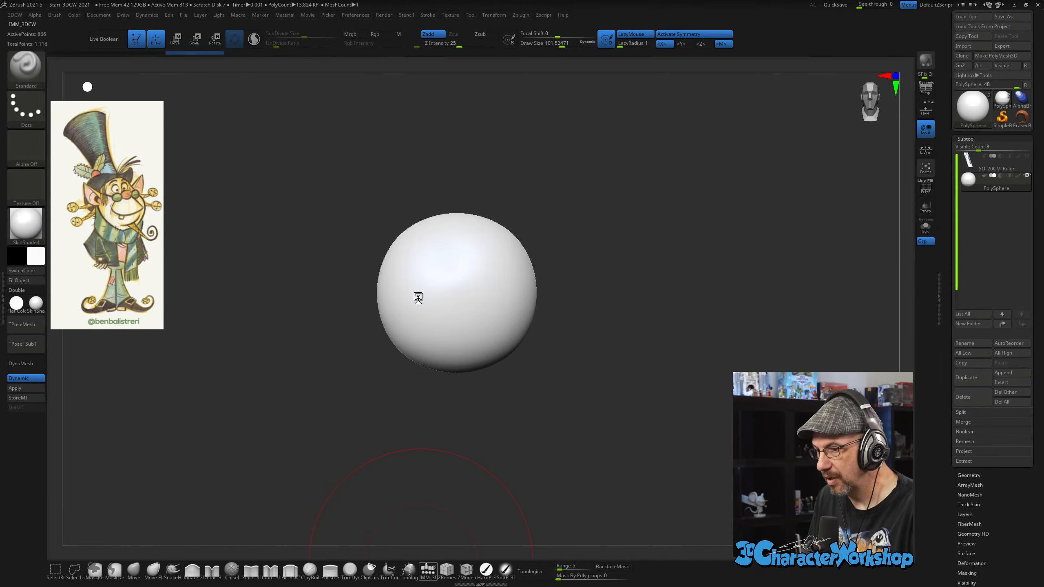
Insert a QuadSphere-1 from the IMM_3DCW brush on the front of the sphere and check both meshes' polyframe from the side.
{"action": "left_click", "coordinate": [428, 571]}
{"action": "left_click", "coordinate": [99, 65]}
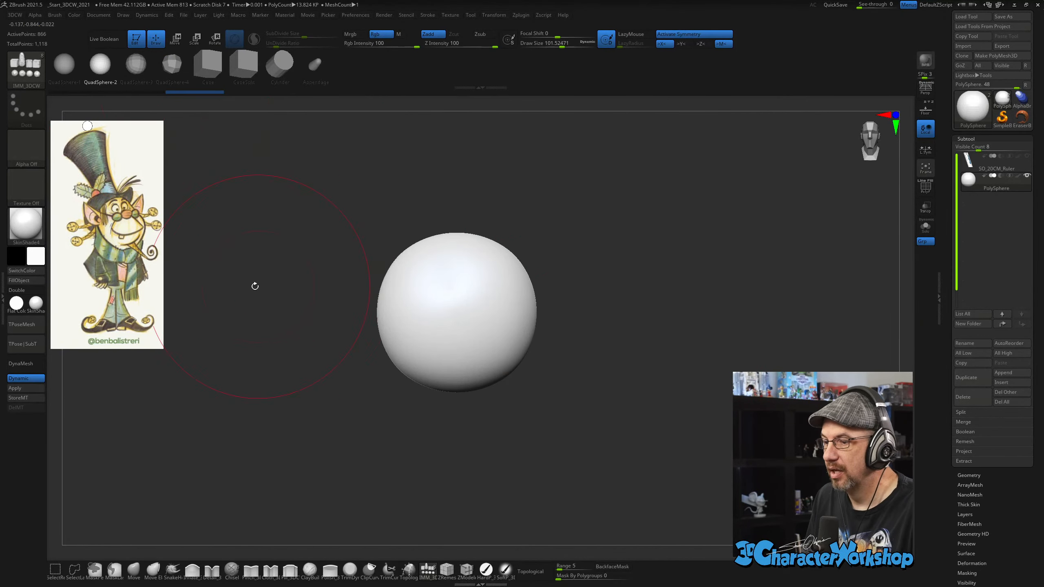
{"action": "left_click", "coordinate": [58, 68]}
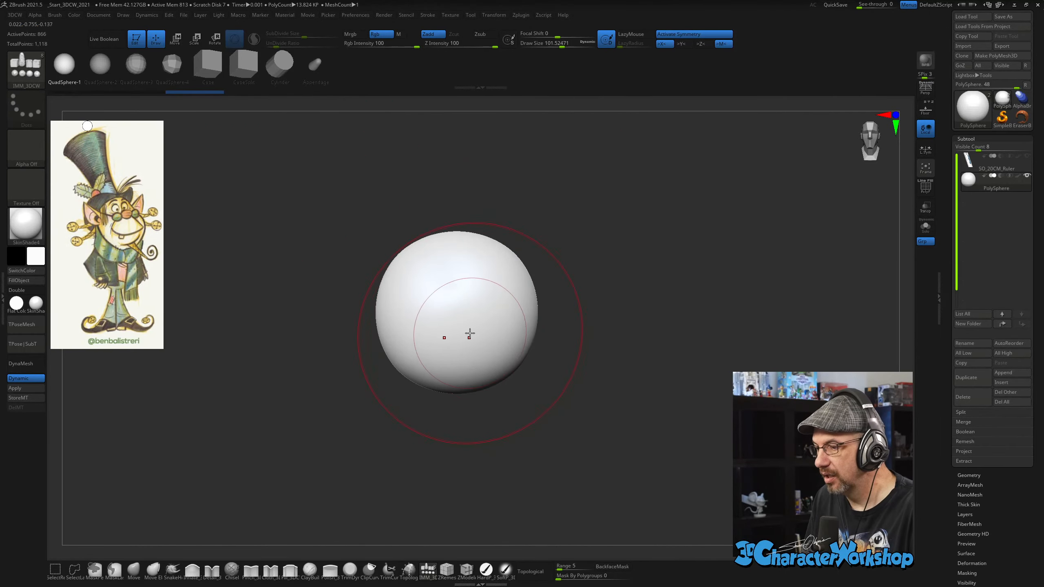
{"action": "left_click_drag", "start_coordinate": [458, 337], "coordinate": [473, 424]}
{"action": "mouse_move", "coordinate": [641, 356]}
{"action": "left_mouse_down"}
{"action": "mouse_move", "coordinate": [650, 344]}
{"action": "mouse_move", "coordinate": [687, 427]}
{"action": "mouse_move", "coordinate": [660, 373]}
{"action": "mouse_move", "coordinate": [625, 345]}
{"action": "left_mouse_up"}
{"action": "key", "text": "shift+f"}
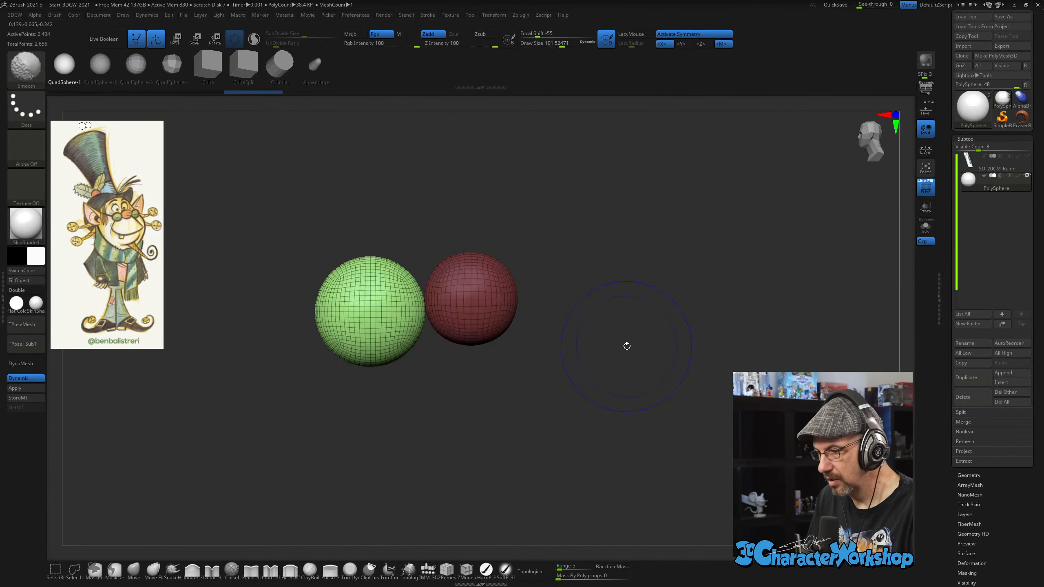
{"action": "key", "text": "shift+f"}
Move the inserted sphere down and back so it overlaps the underside of the original sphere, sitting slightly forward of it.
{"action": "key", "text": "w"}
{"action": "left_click_drag", "start_coordinate": [426, 310], "coordinate": [493, 341]}
{"action": "left_click_drag", "start_coordinate": [526, 307], "coordinate": [501, 266]}
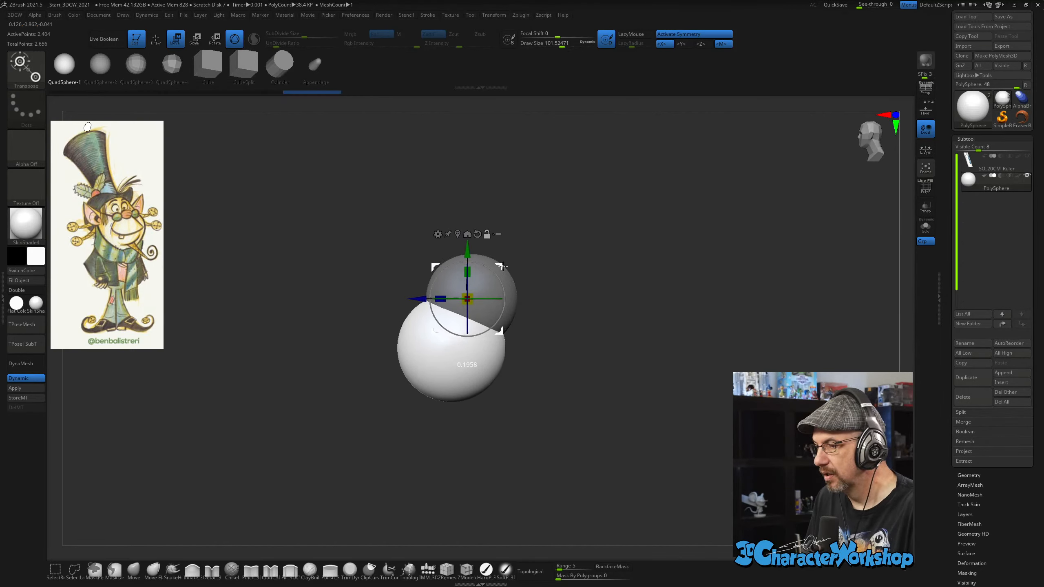
{"action": "left_click_drag", "start_coordinate": [620, 279], "coordinate": [661, 284], "text": "shift"}
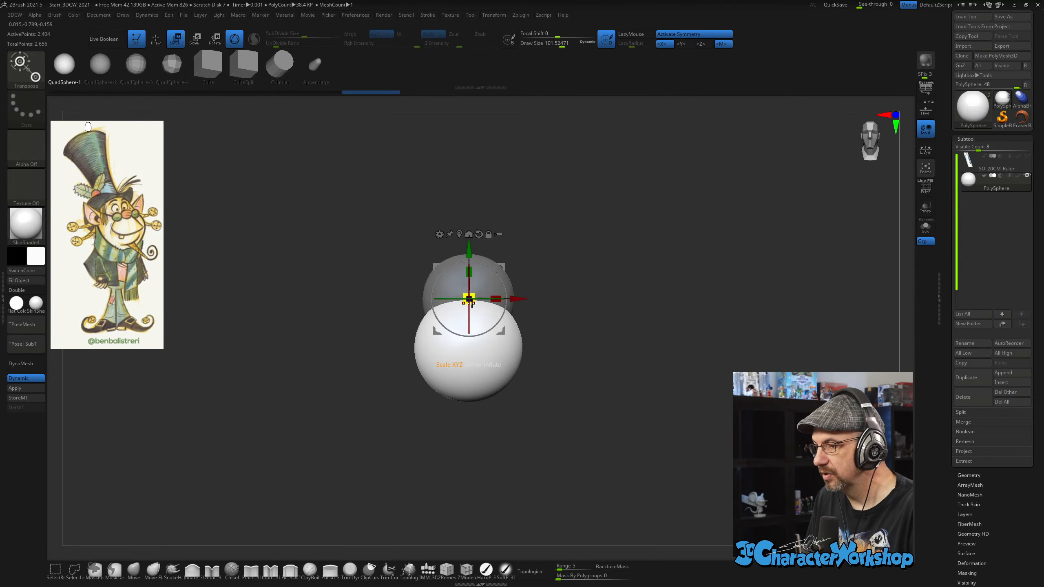
{"action": "left_click_drag", "start_coordinate": [472, 302], "coordinate": [672, 315]}
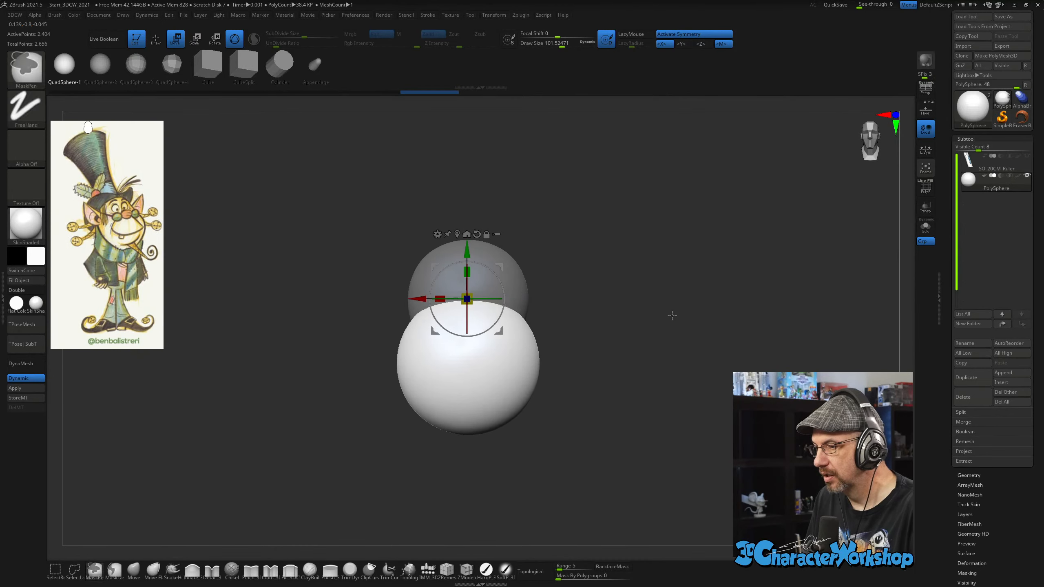
Center the gizmo on the inserted lower sphere and turn symmetry back on.
{"action": "left_click", "coordinate": [457, 234]}
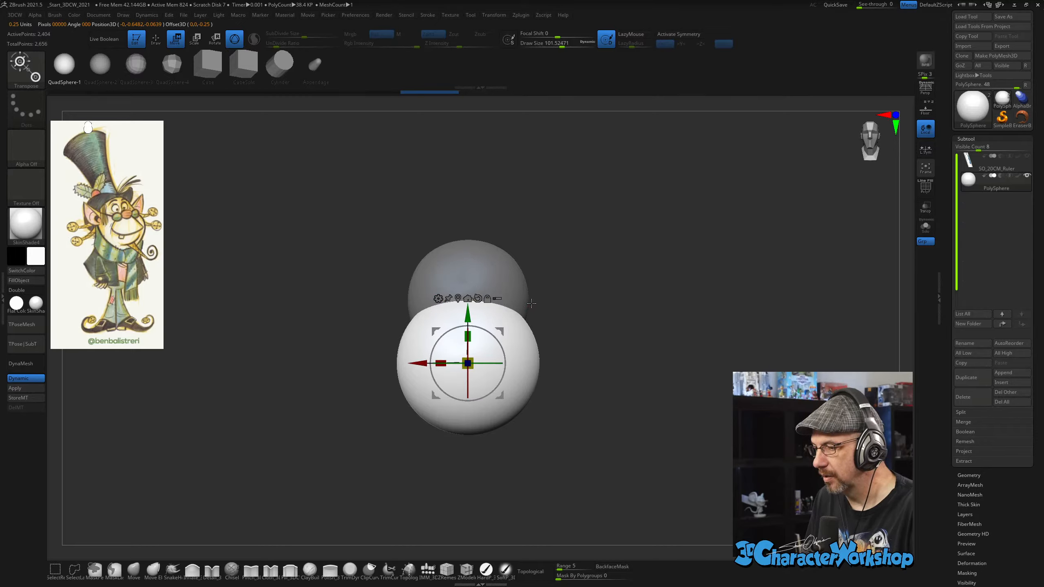
{"action": "key", "text": "x"}
{"action": "left_click_drag", "start_coordinate": [572, 303], "coordinate": [575, 307]}
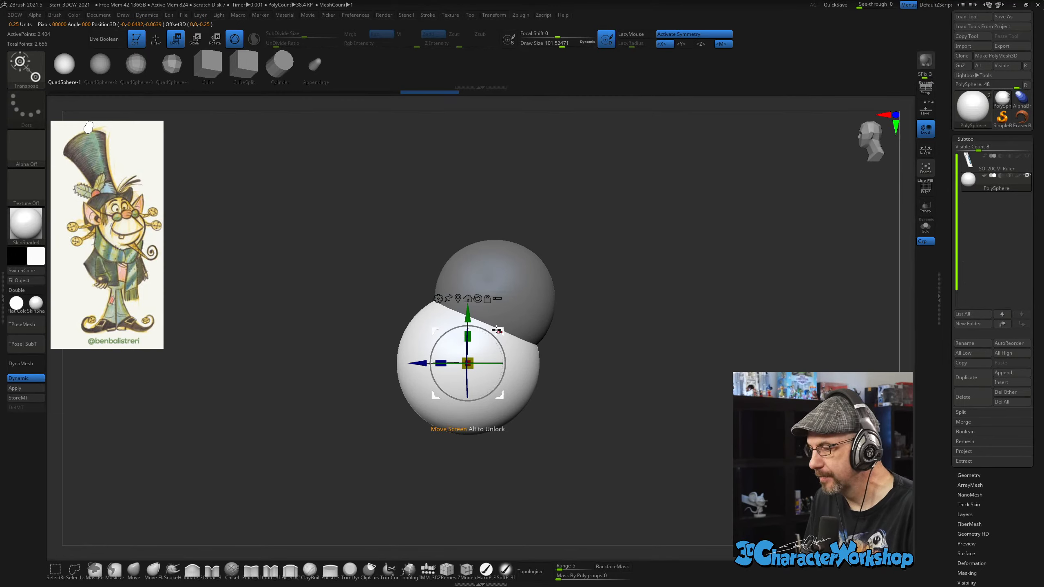
{"action": "left_click_drag", "start_coordinate": [501, 327], "coordinate": [523, 265], "text": "alt"}
Scale the lower sphere up slightly relative to the upper sphere and check the proportions from the side.
{"action": "left_click_drag", "start_coordinate": [643, 317], "coordinate": [557, 338]}
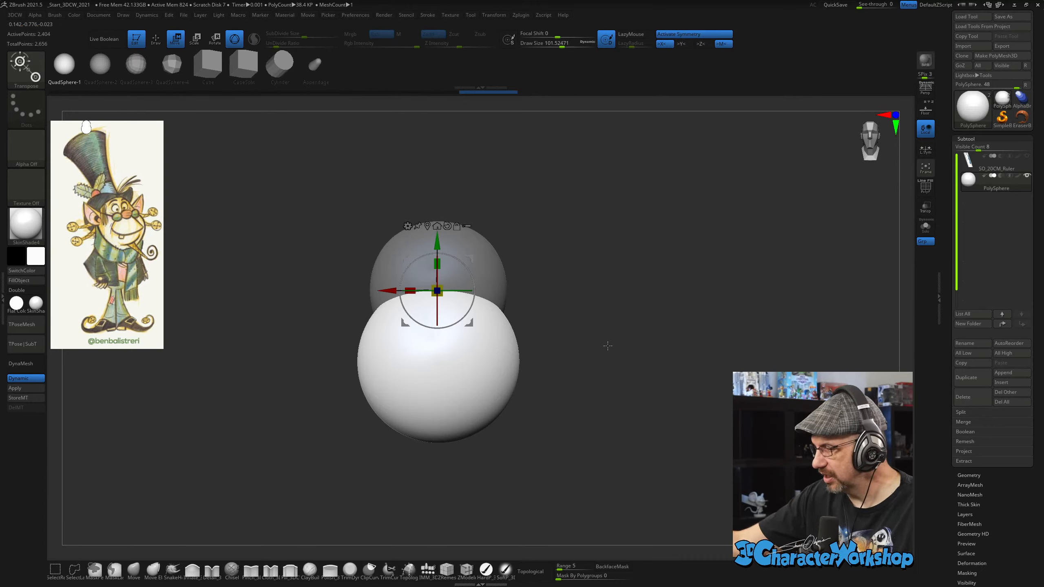
{"action": "left_click_drag", "start_coordinate": [567, 326], "coordinate": [586, 299], "text": "alt"}
{"action": "left_click_drag", "start_coordinate": [449, 275], "coordinate": [456, 284]}
{"action": "left_click_drag", "start_coordinate": [560, 366], "coordinate": [579, 340]}
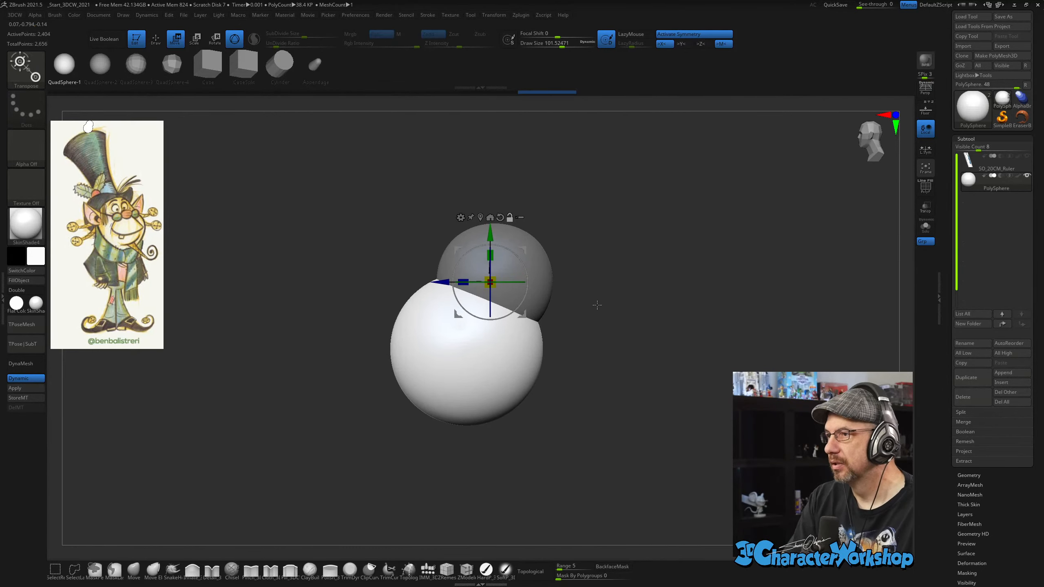
{"action": "left_click_drag", "start_coordinate": [599, 290], "coordinate": [582, 311], "text": "alt"}
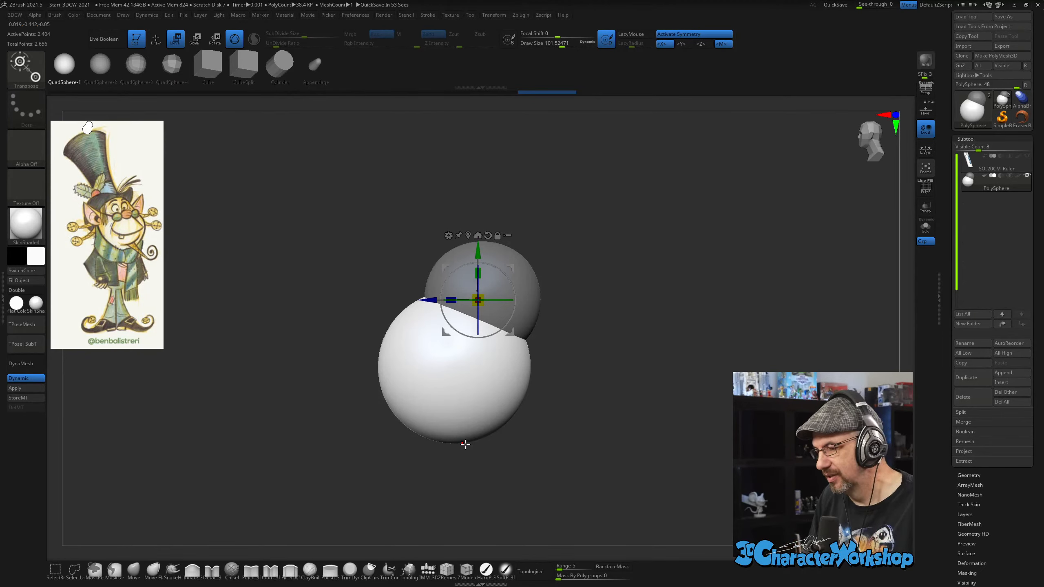
Try replacing the lower sphere with the Cylinder and QuadSphere-1 insert meshes, and undo both swaps.
{"action": "left_click", "coordinate": [279, 64]}
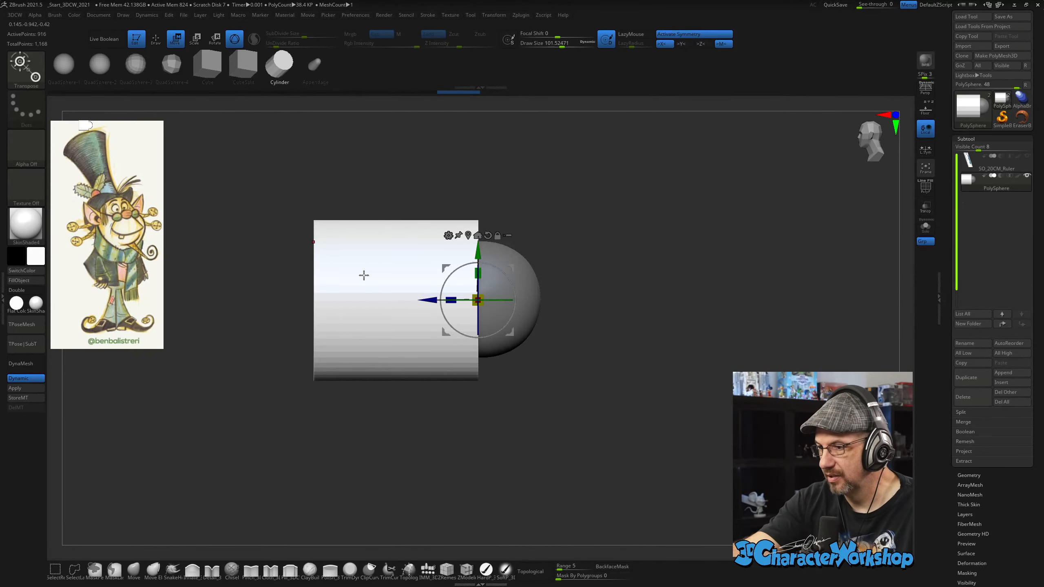
{"action": "left_click", "coordinate": [65, 66]}
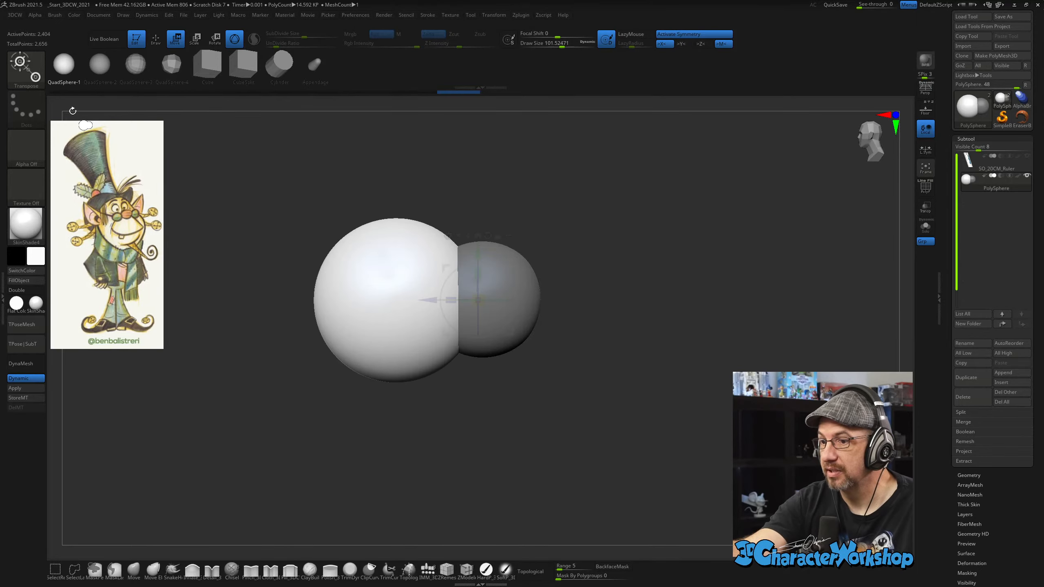
{"action": "left_click_drag", "start_coordinate": [554, 386], "coordinate": [542, 417], "text": "alt"}
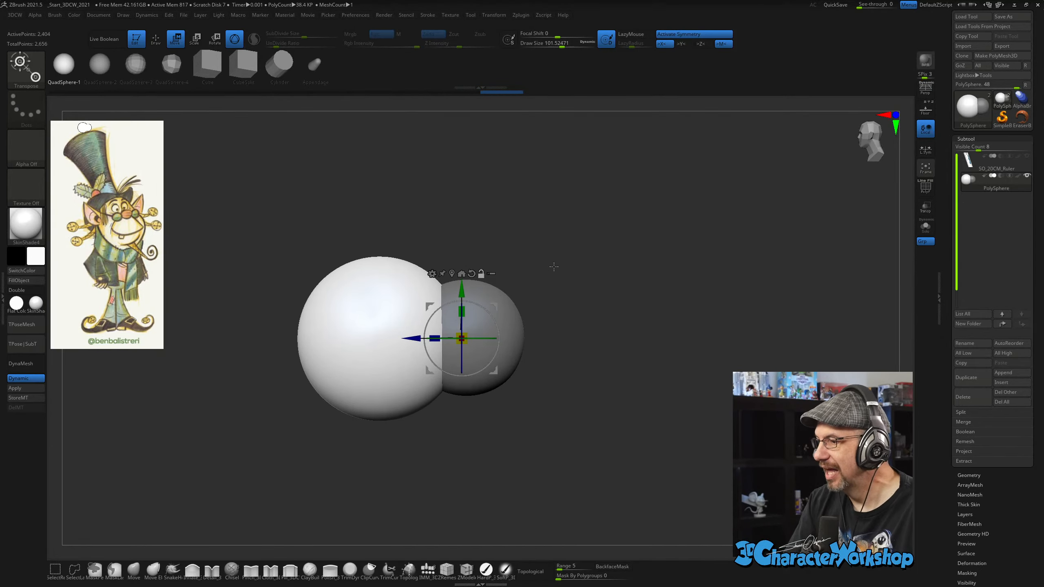
{"action": "key", "text": "ctrl+z"}
{"action": "key", "text": "ctrl+z"}
{"action": "left_click_drag", "start_coordinate": [560, 273], "coordinate": [542, 266], "text": "alt"}
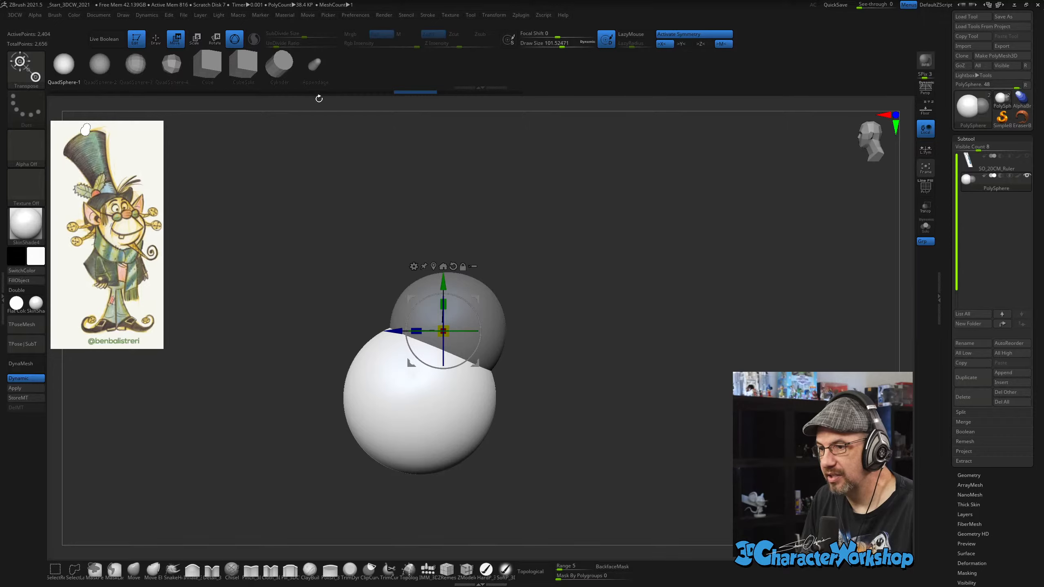
Return to Draw mode and insert a Cylinder from the IMM brush on the back of the spheres.
{"action": "right_click_drag", "start_coordinate": [440, 172], "coordinate": [454, 255], "text": "ctrl"}
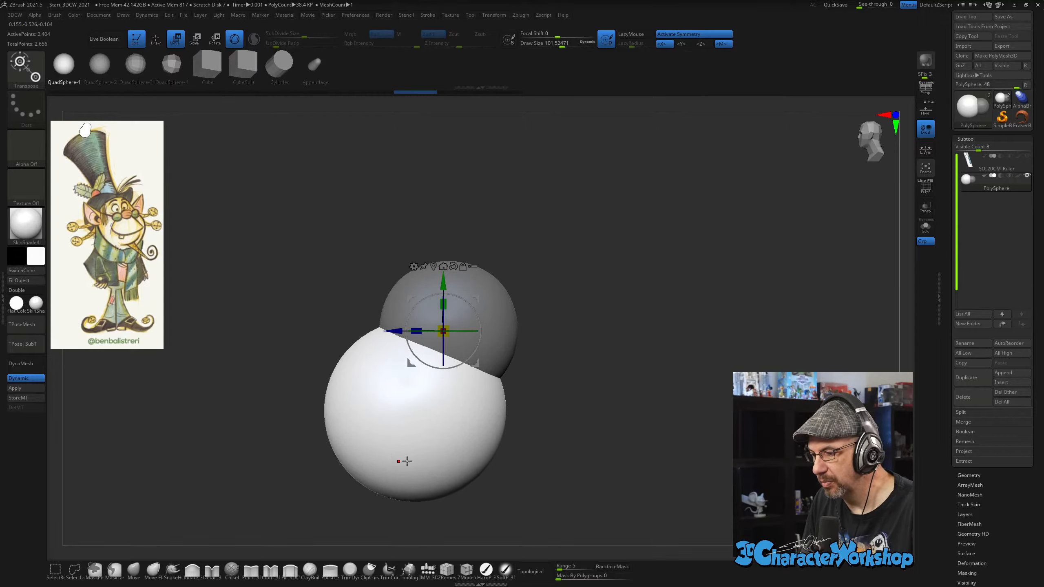
{"action": "right_click_drag", "start_coordinate": [602, 273], "coordinate": [613, 240], "text": "alt"}
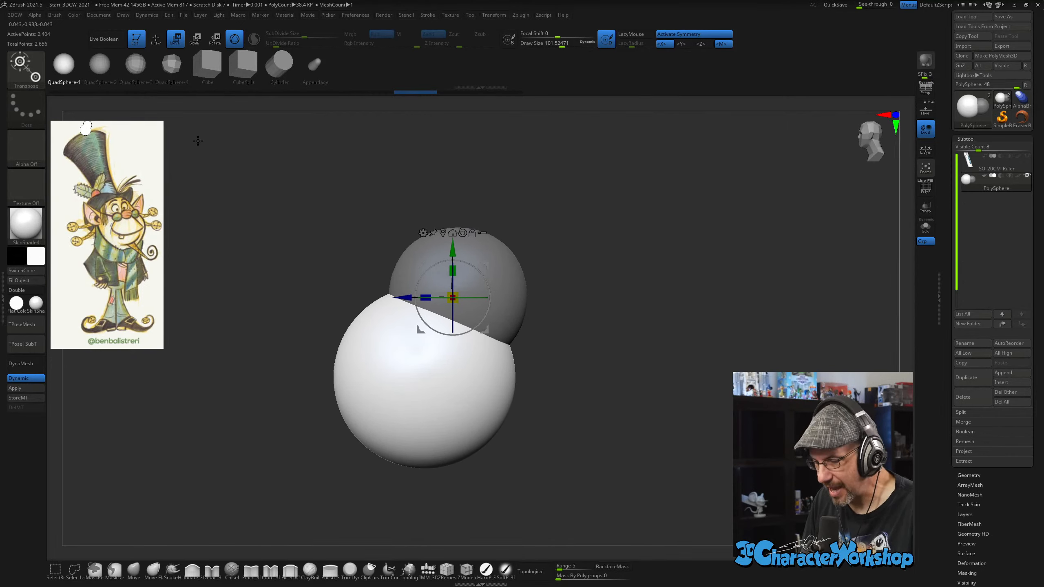
{"action": "key", "text": "q"}
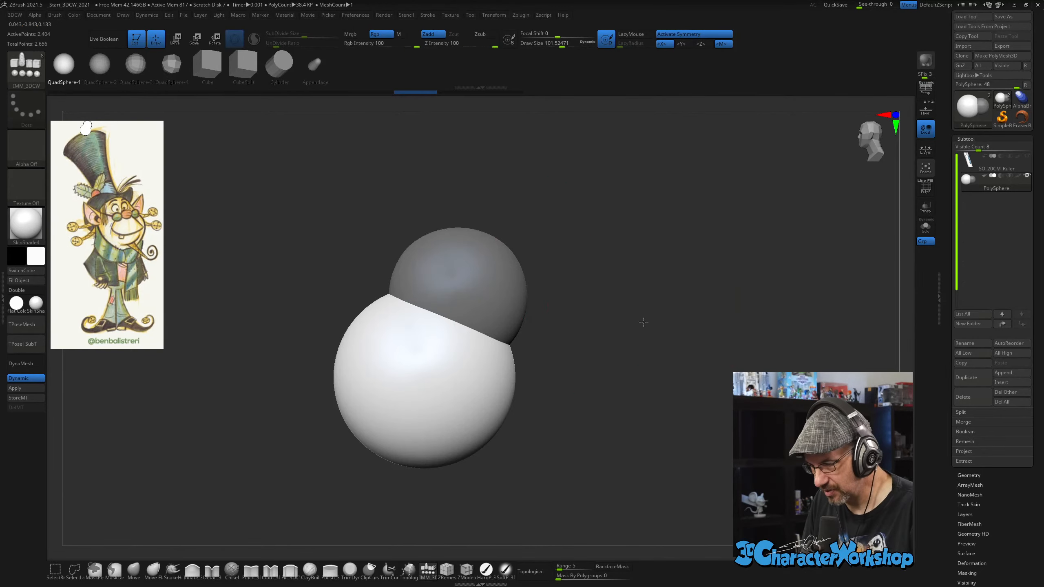
{"action": "mouse_move", "coordinate": [643, 322]}
{"action": "right_mouse_down", "text": "ctrl"}
{"action": "mouse_move", "coordinate": [580, 322]}
{"action": "mouse_move", "coordinate": [613, 316]}
{"action": "mouse_move", "coordinate": [578, 292]}
{"action": "right_mouse_up", "text": "ctrl"}
{"action": "left_click", "coordinate": [278, 66]}
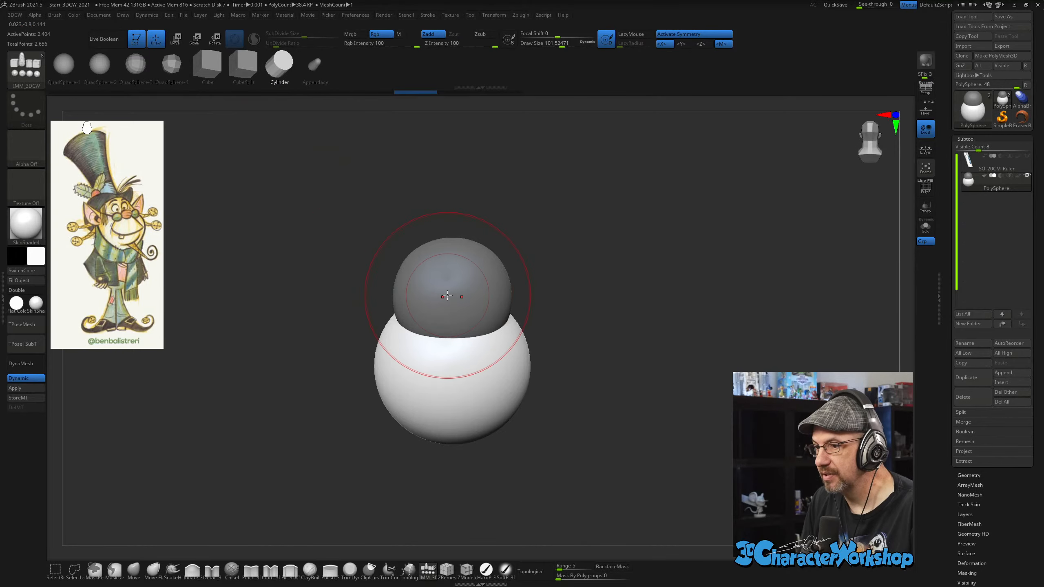
{"action": "left_click_drag", "start_coordinate": [454, 322], "coordinate": [471, 378]}
{"action": "left_click_drag", "start_coordinate": [620, 276], "coordinate": [674, 270]}
{"action": "left_click_drag", "start_coordinate": [638, 311], "coordinate": [667, 303], "text": "alt"}
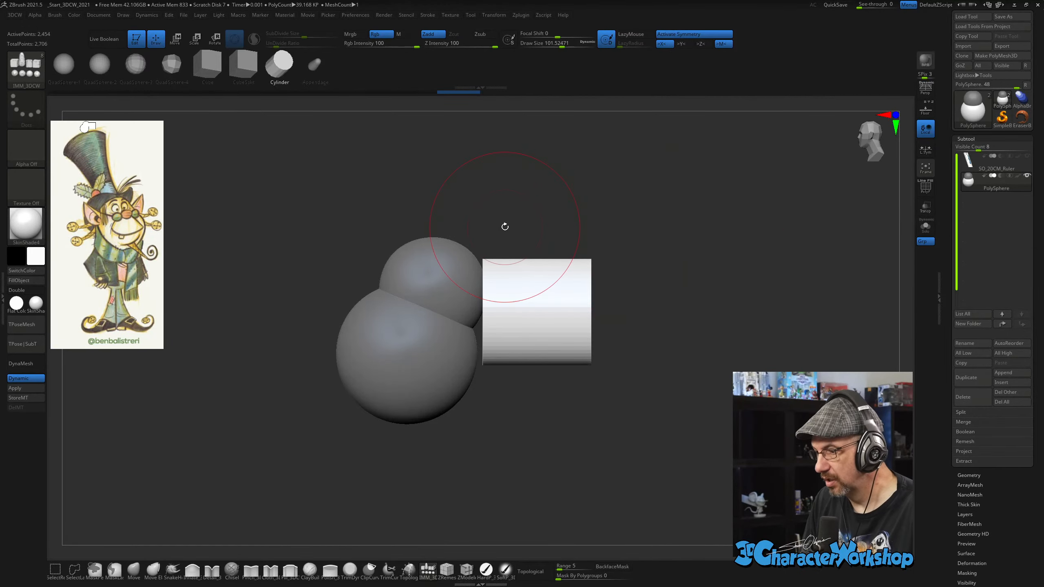
Move the cylinder into the back of the spheres, tilt it downward as a neck, and enlarge it slightly.
{"action": "key", "text": "w"}
{"action": "left_click_drag", "start_coordinate": [517, 296], "coordinate": [458, 293]}
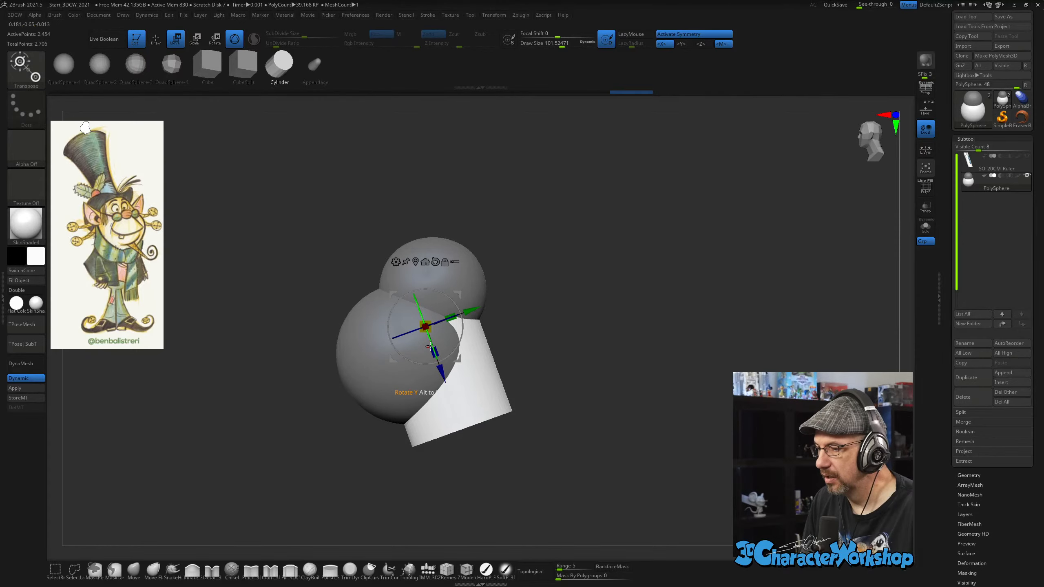
{"action": "left_click_drag", "start_coordinate": [527, 342], "coordinate": [595, 341]}
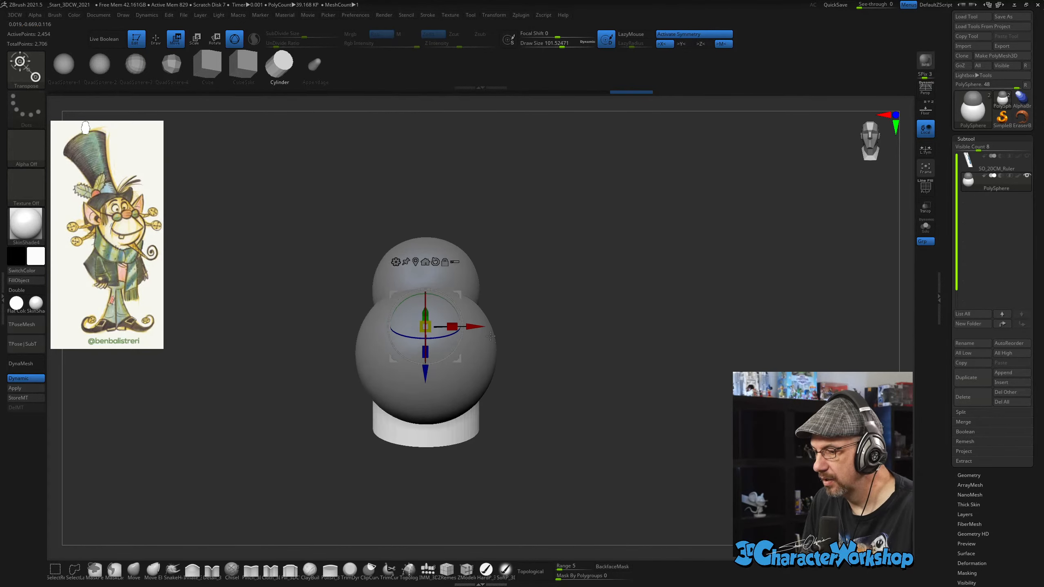
{"action": "left_click_drag", "start_coordinate": [432, 327], "coordinate": [439, 331]}
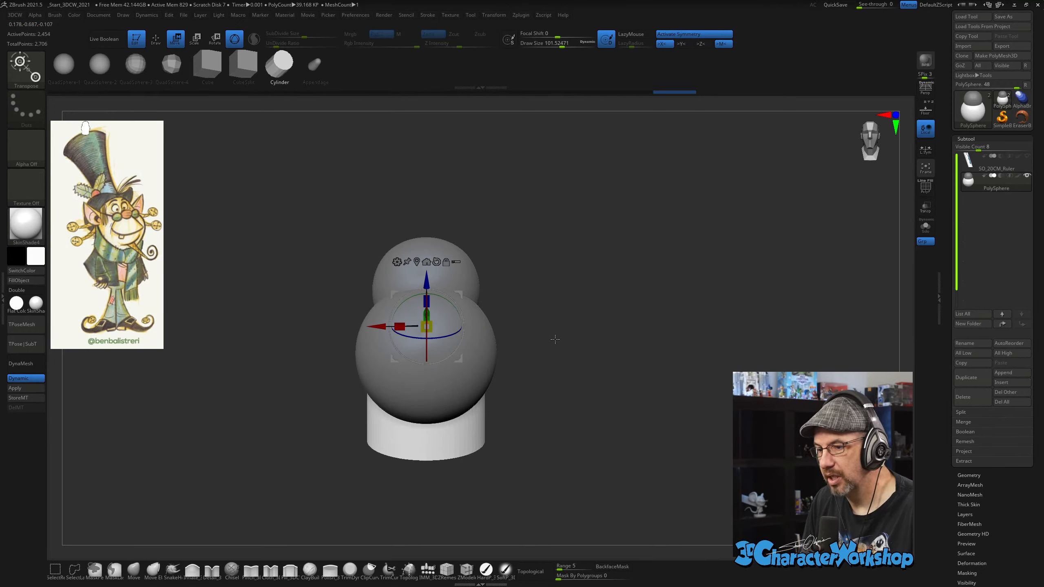
{"action": "left_click_drag", "start_coordinate": [680, 349], "coordinate": [535, 341]}
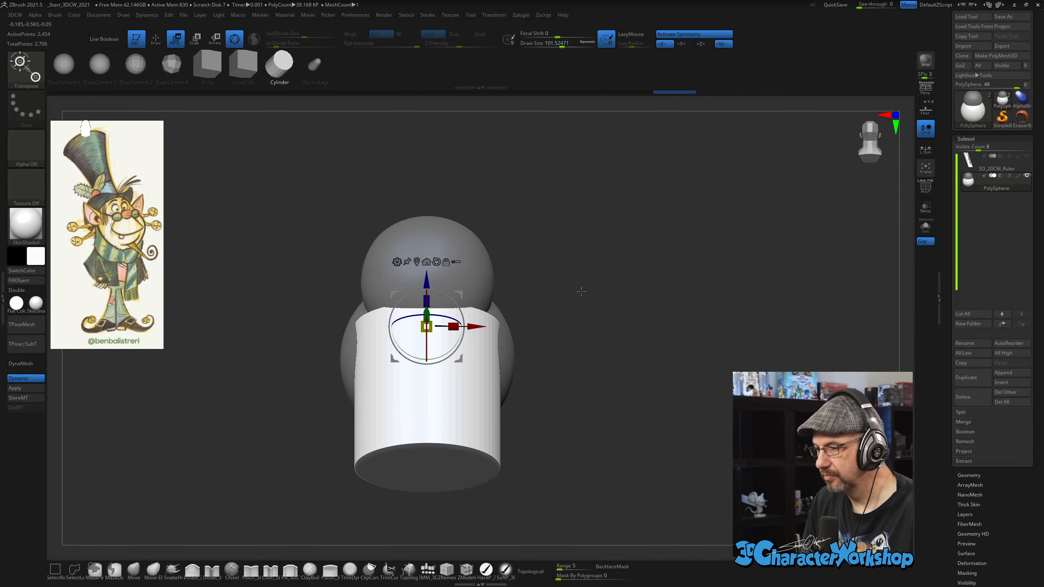
{"action": "mouse_move", "coordinate": [581, 292]}
{"action": "left_mouse_down", "text": "alt"}
{"action": "mouse_move", "coordinate": [587, 307]}
{"action": "mouse_move", "coordinate": [589, 278]}
{"action": "left_mouse_up", "text": "alt"}
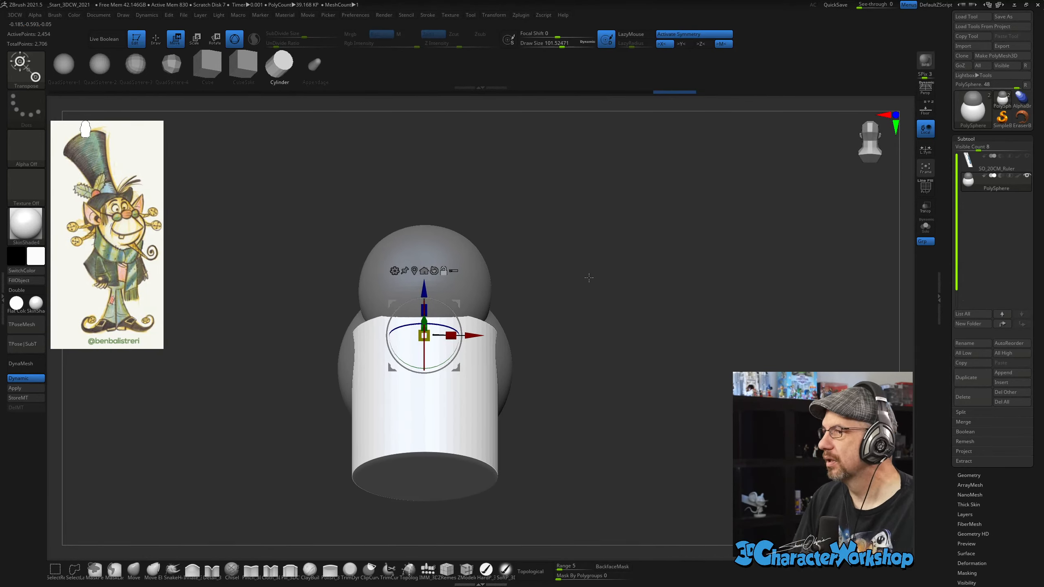
{"action": "left_click_drag", "start_coordinate": [538, 338], "coordinate": [558, 300], "text": "alt"}
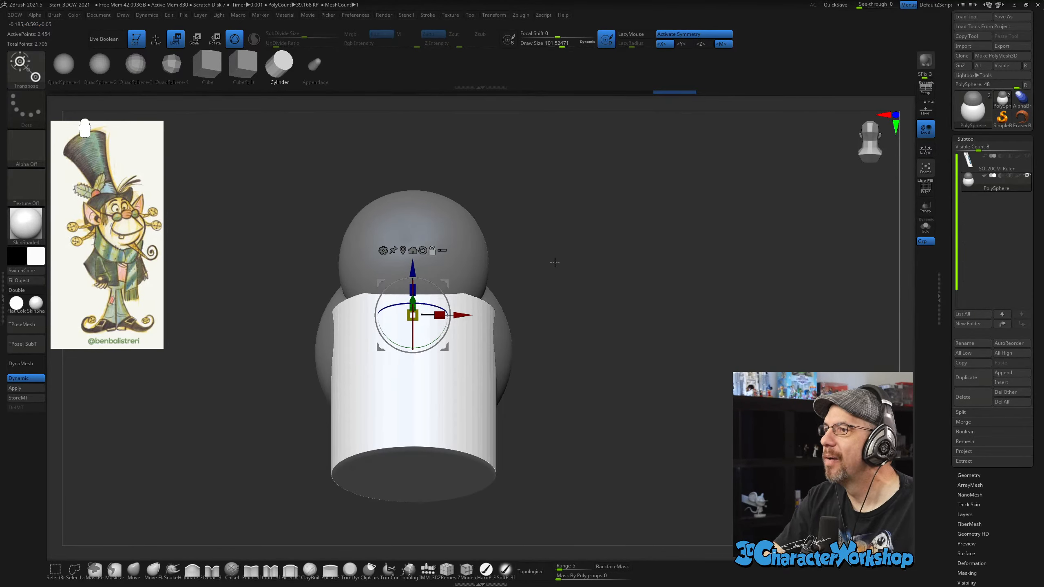
{"action": "left_click_drag", "start_coordinate": [554, 262], "coordinate": [567, 249], "text": "alt"}
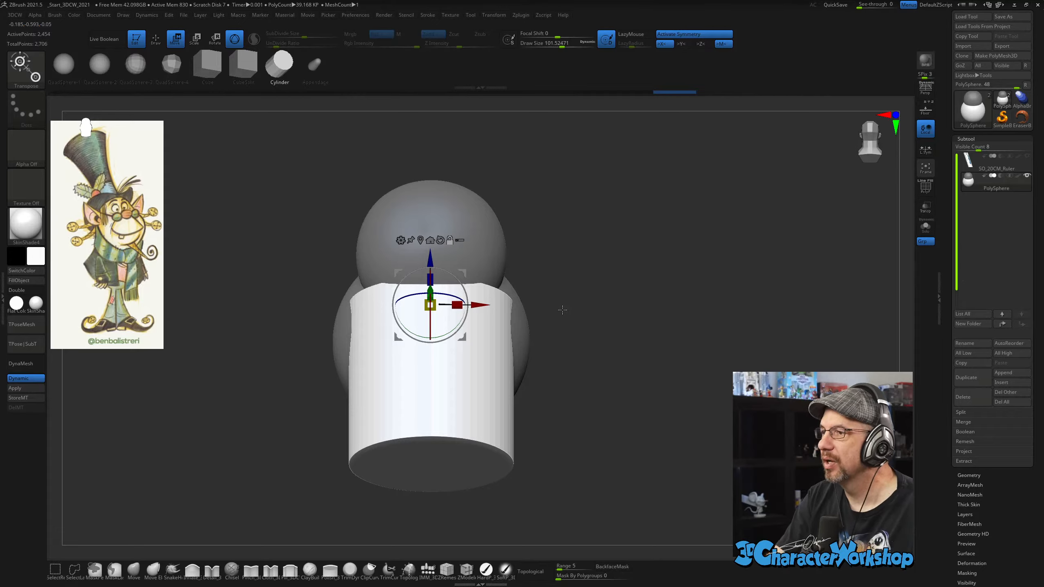
{"action": "left_click_drag", "start_coordinate": [562, 309], "coordinate": [576, 292], "text": "alt"}
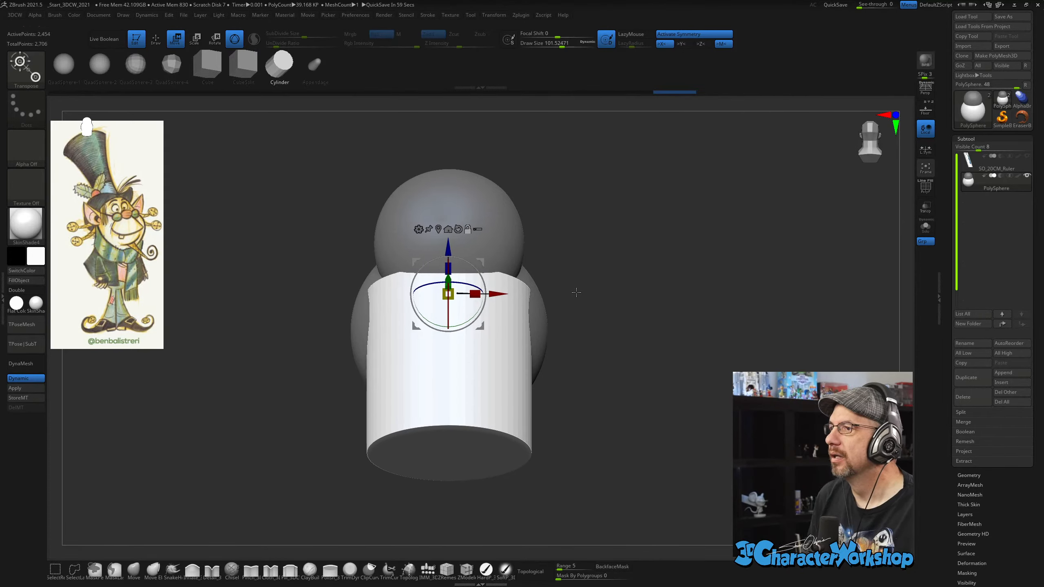
{"action": "left_click_drag", "start_coordinate": [569, 313], "coordinate": [561, 301], "text": "alt"}
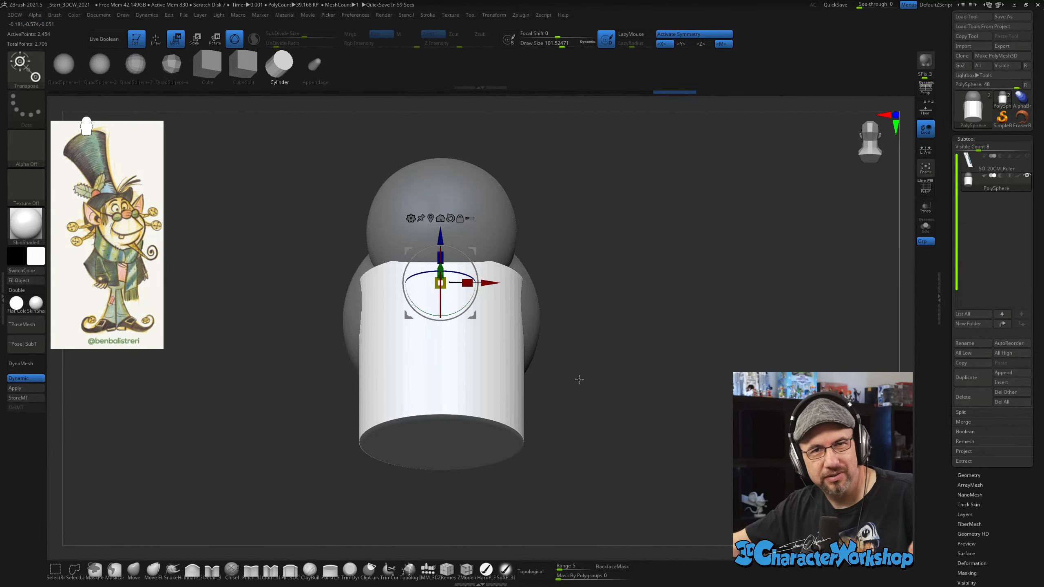
Switch to the Move brush with a draw size of about 119 and invert the mask so the neck cylinder is protected.
{"action": "left_click", "coordinate": [137, 570]}
{"action": "key", "text": "s"}
{"action": "left_click", "coordinate": [261, 429]}
{"action": "mouse_move", "coordinate": [406, 254]}
{"action": "right_mouse_down", "text": "alt"}
{"action": "mouse_move", "coordinate": [433, 310]}
{"action": "mouse_move", "coordinate": [464, 283]}
{"action": "right_mouse_up", "text": "alt"}
{"action": "left_click", "coordinate": [522, 312], "text": "ctrl"}
{"action": "right_click_drag", "start_coordinate": [523, 313], "coordinate": [483, 313]}
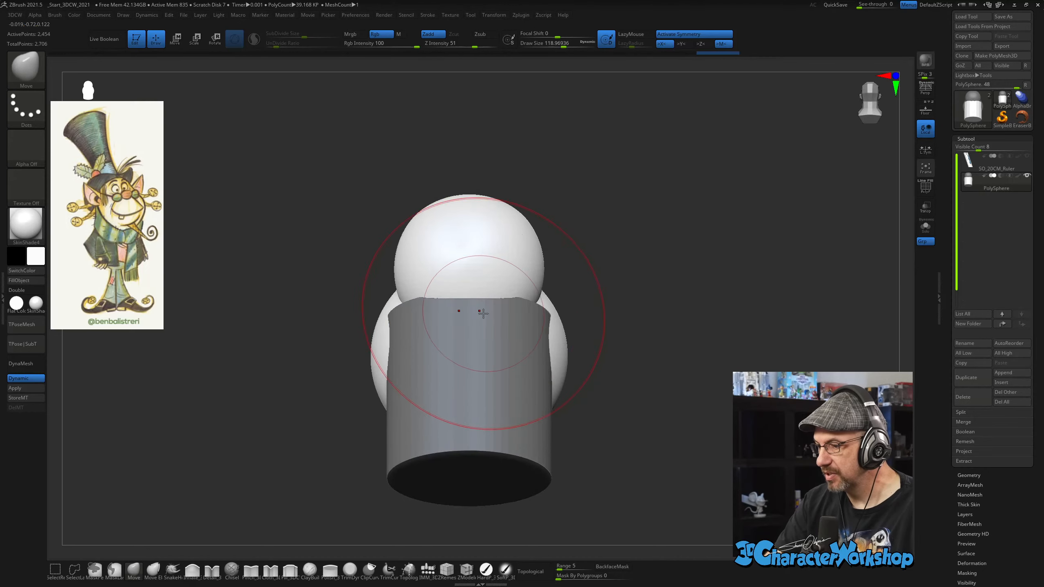
Pull the sides of the upper sphere outward to widen it, and reduce the Move brush's draw size to about 72.5.
{"action": "left_click_drag", "start_coordinate": [423, 314], "coordinate": [401, 307]}
{"action": "mouse_move", "coordinate": [576, 383]}
{"action": "right_mouse_down"}
{"action": "mouse_move", "coordinate": [678, 380]}
{"action": "mouse_move", "coordinate": [644, 376]}
{"action": "mouse_move", "coordinate": [637, 338]}
{"action": "mouse_move", "coordinate": [636, 350]}
{"action": "mouse_move", "coordinate": [599, 329]}
{"action": "mouse_move", "coordinate": [534, 252]}
{"action": "mouse_move", "coordinate": [540, 255]}
{"action": "right_mouse_up"}
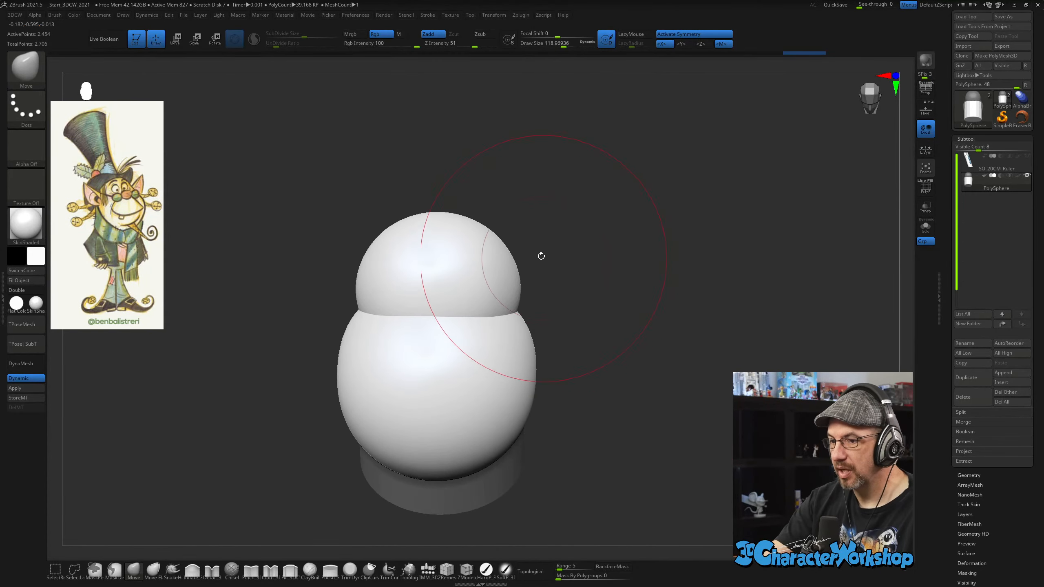
{"action": "key", "text": "s"}
{"action": "left_click_drag", "start_coordinate": [512, 240], "coordinate": [499, 240]}
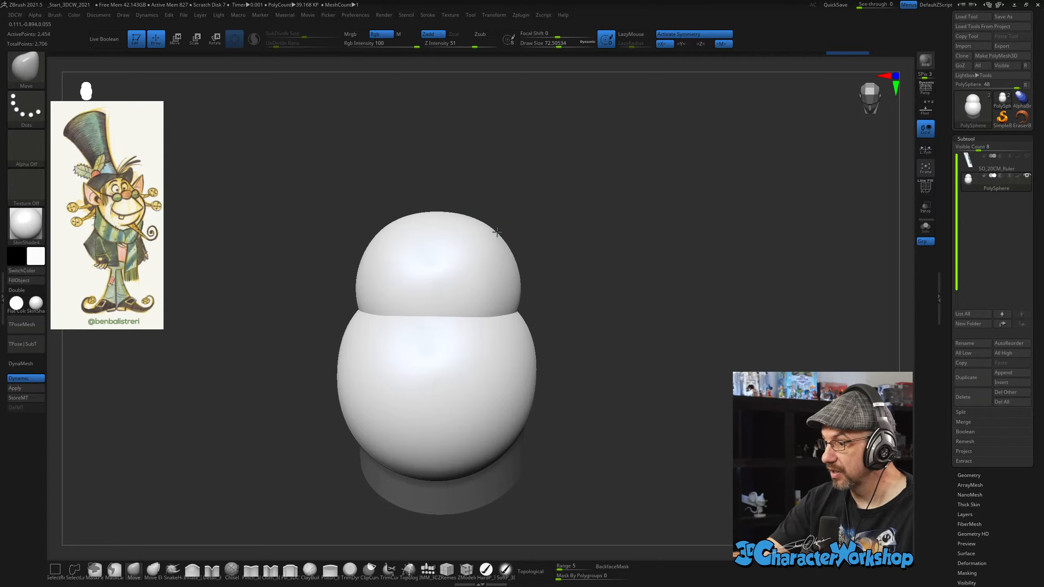
{"action": "mouse_move", "coordinate": [497, 232]}
{"action": "right_mouse_down"}
{"action": "mouse_move", "coordinate": [539, 269]}
{"action": "mouse_move", "coordinate": [473, 223]}
{"action": "mouse_move", "coordinate": [511, 220]}
{"action": "right_mouse_up"}
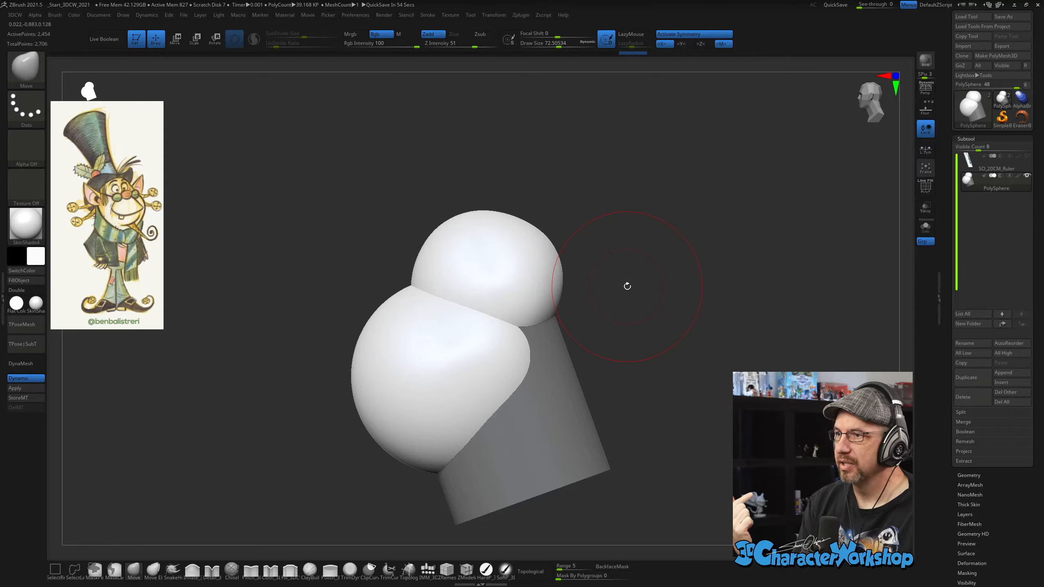
{"action": "left_click_drag", "start_coordinate": [612, 352], "coordinate": [562, 363]}
{"action": "left_click_drag", "start_coordinate": [626, 355], "coordinate": [582, 408]}
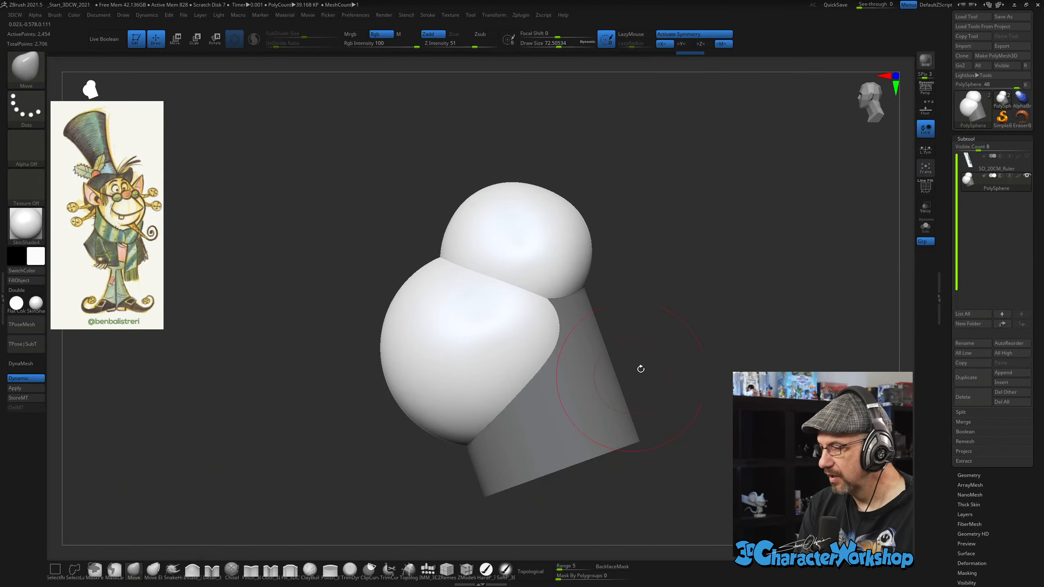
Set the Move brush's draw size to about 97.5 and briefly check the polyframe from the side.
{"action": "key", "text": "s"}
{"action": "left_click_drag", "start_coordinate": [635, 346], "coordinate": [647, 346]}
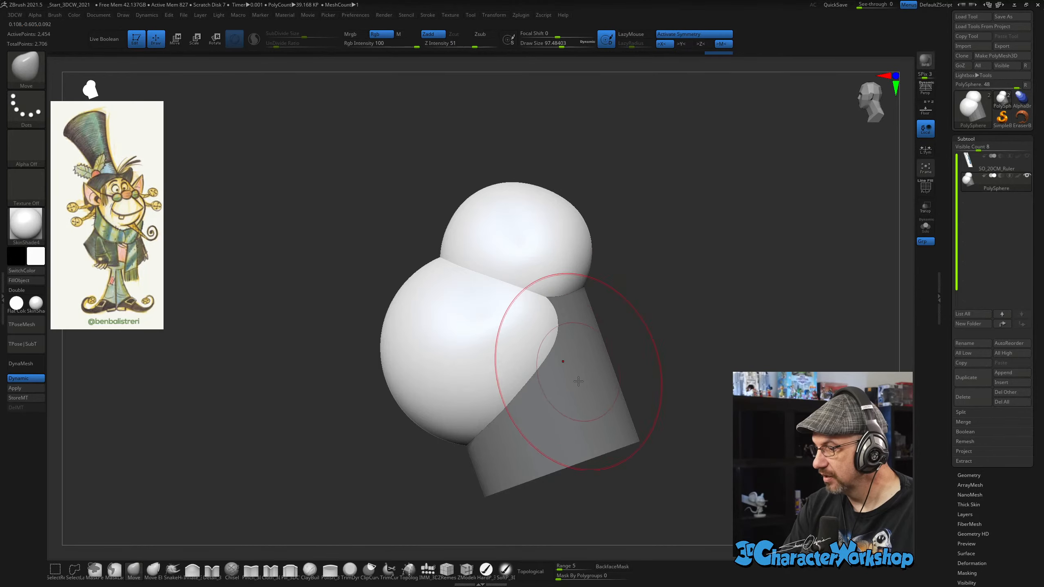
{"action": "key", "text": "shift+f"}
{"action": "key", "text": "shift+f"}
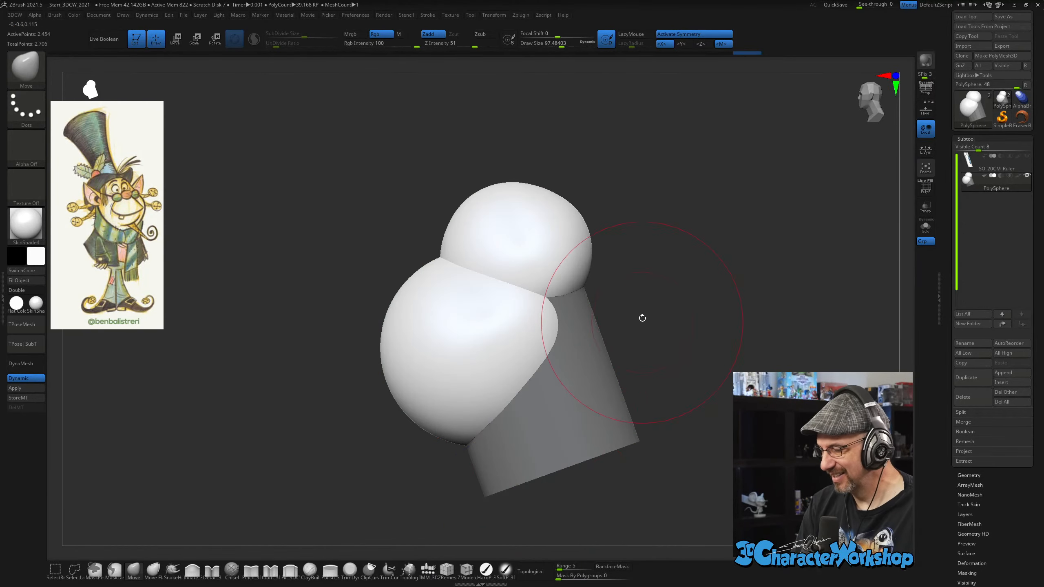
Show the polyframe and use Auto Groups to give the two spheres and the cylinder separate polygroups.
{"action": "left_click_drag", "start_coordinate": [642, 318], "coordinate": [618, 322], "text": "alt"}
{"action": "key", "text": "space"}
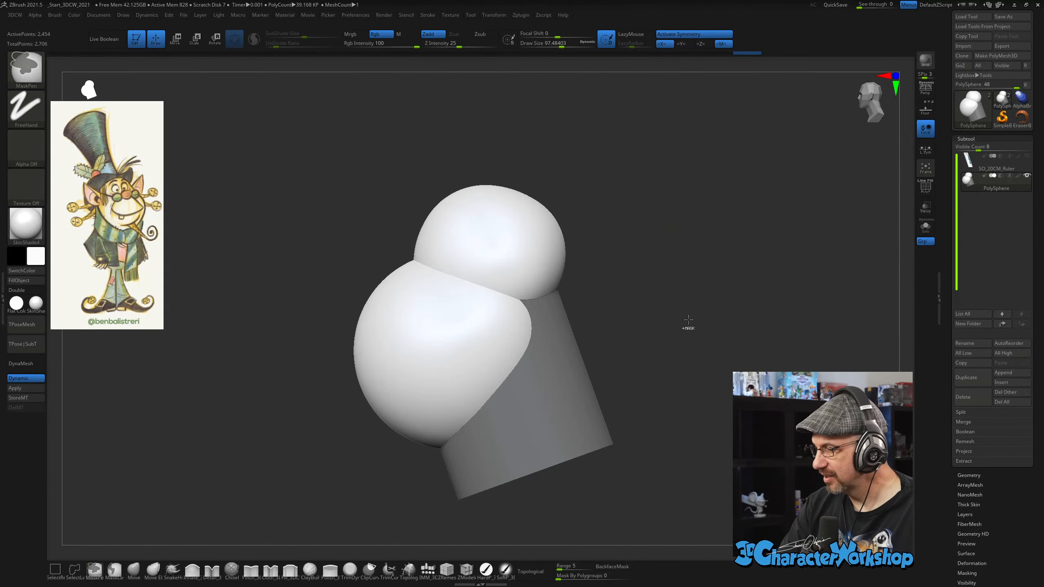
{"action": "key", "text": "shift+f"}
{"action": "key", "text": "space"}
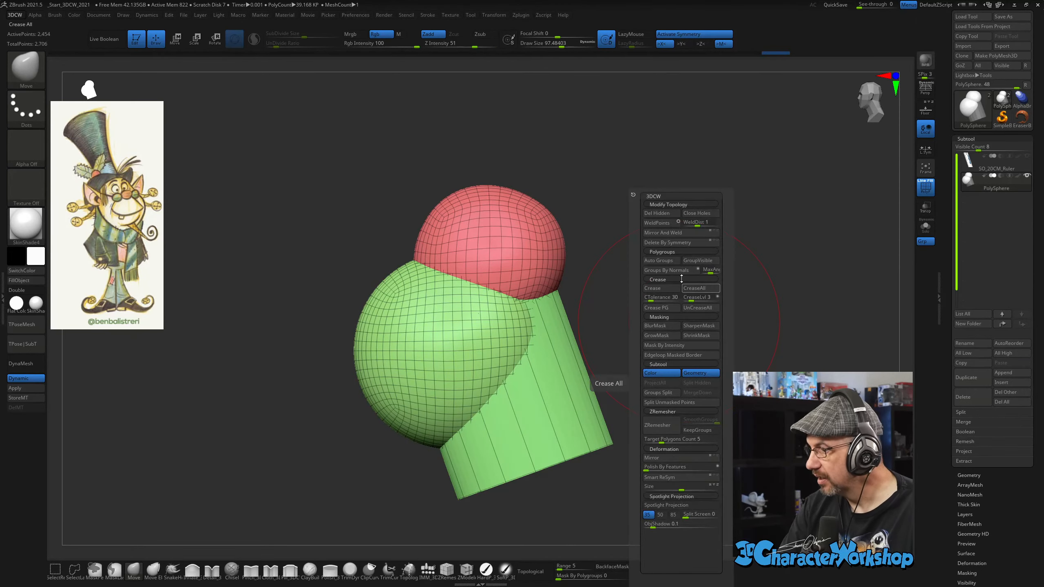
{"action": "left_click", "coordinate": [665, 262]}
Set the Move brush's draw size to about 69.4 and check the proportions of the spheres and neck from the side and front.
{"action": "left_click_drag", "start_coordinate": [636, 357], "coordinate": [588, 340]}
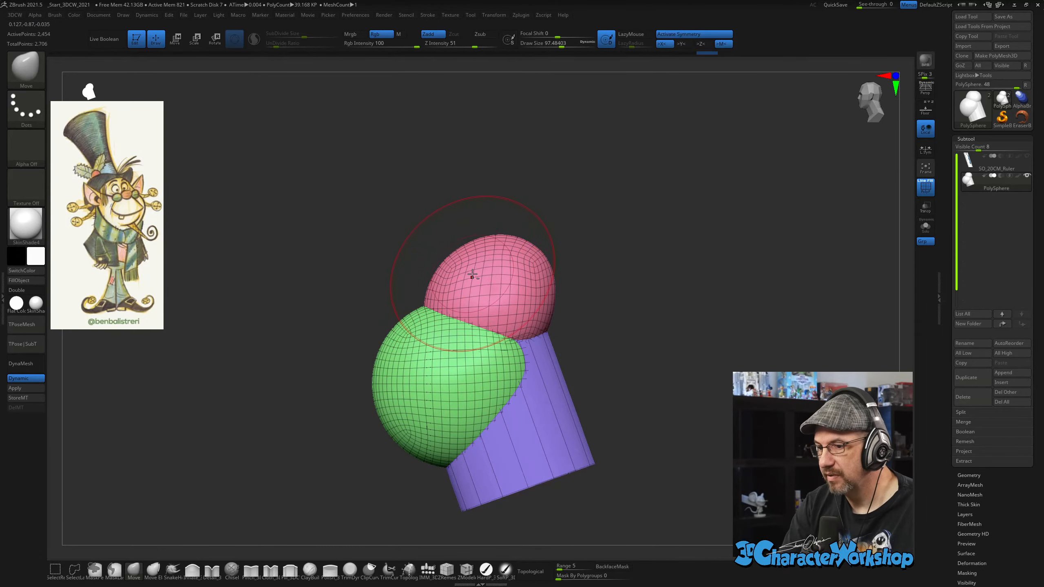
{"action": "right_click_drag", "start_coordinate": [472, 276], "coordinate": [468, 298], "text": "ctrl"}
{"action": "key", "text": "s"}
{"action": "left_click_drag", "start_coordinate": [462, 268], "coordinate": [458, 268]}
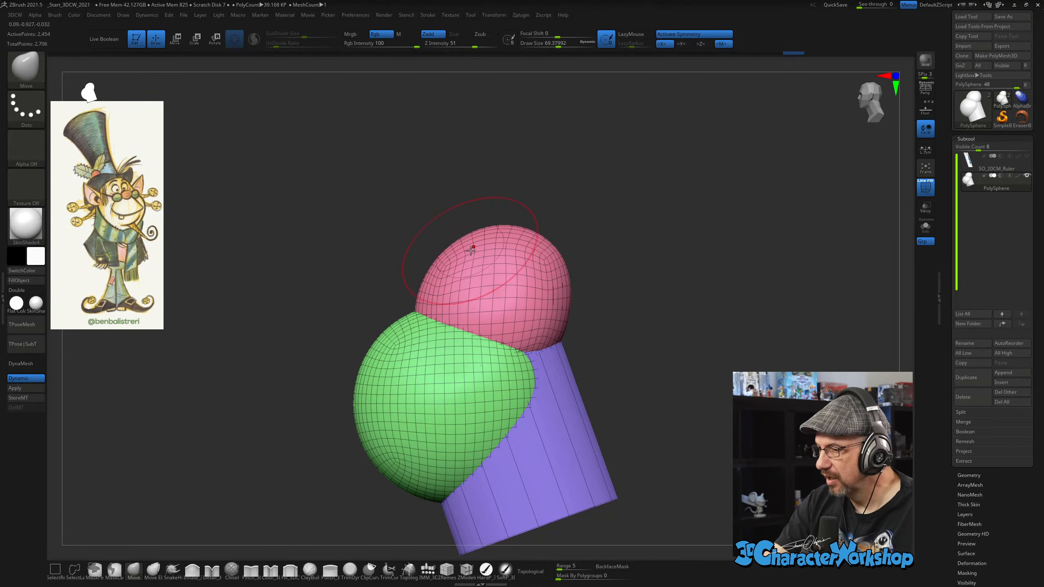
{"action": "left_click_drag", "start_coordinate": [401, 282], "coordinate": [620, 320]}
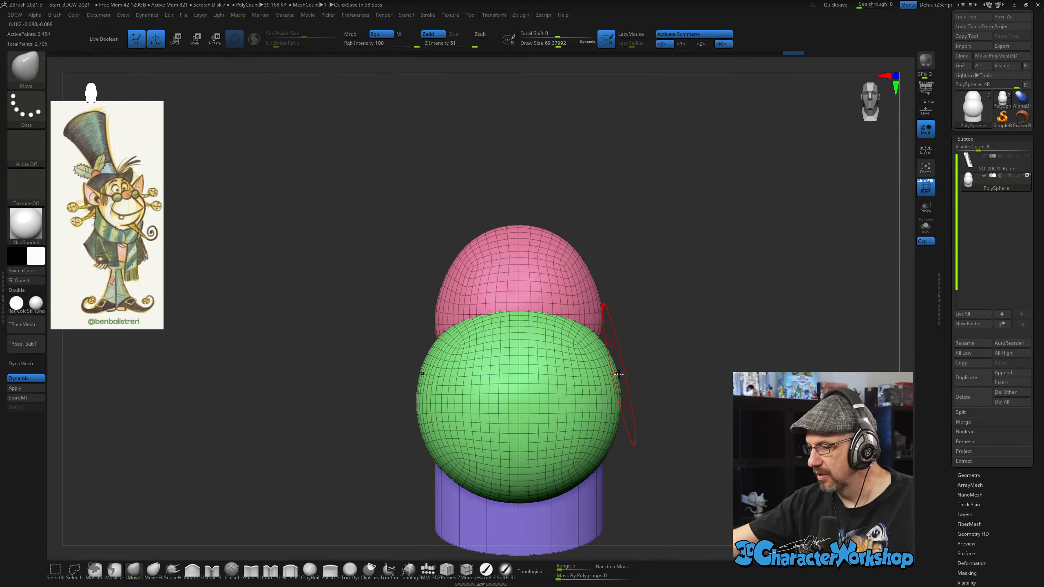
{"action": "mouse_move", "coordinate": [622, 280]}
{"action": "left_mouse_down"}
{"action": "mouse_move", "coordinate": [609, 284]}
{"action": "mouse_move", "coordinate": [608, 305]}
{"action": "left_mouse_up"}
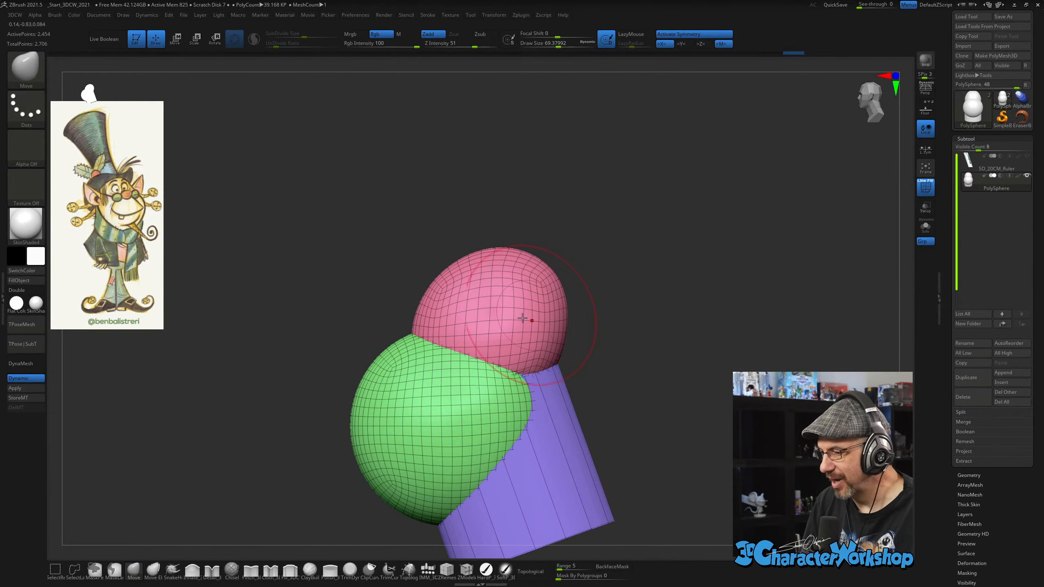
Hide the upper cranium sphere by its polygroup and delete the hidden geometry.
{"action": "left_click", "coordinate": [503, 287], "text": "ctrl+shift"}
{"action": "left_click", "coordinate": [568, 241], "text": "ctrl+shift"}
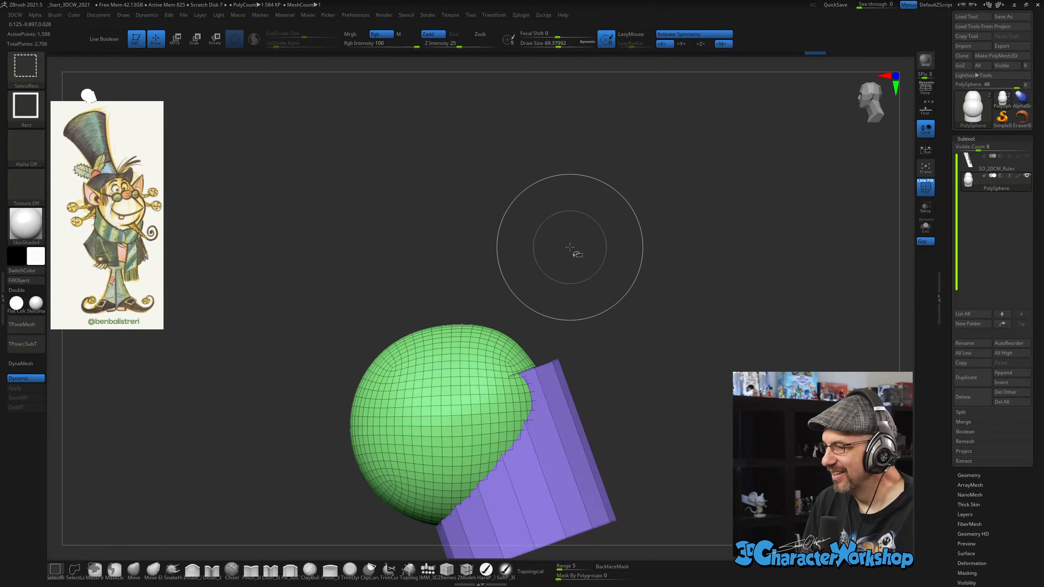
{"action": "key", "text": "space"}
{"action": "left_click", "coordinate": [554, 215]}
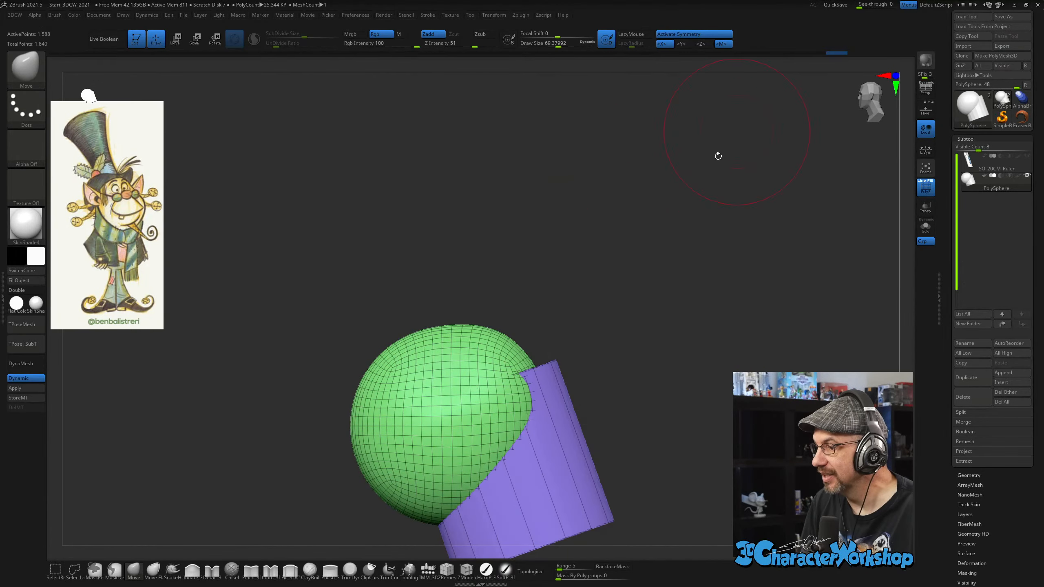
Try to pull the top of the remaining sphere upward with the Move brush at a draw size of about 93.6.
{"action": "left_click_drag", "start_coordinate": [618, 248], "coordinate": [594, 262], "text": "alt"}
{"action": "key", "text": "s"}
{"action": "left_click_drag", "start_coordinate": [501, 307], "coordinate": [504, 308]}
{"action": "mouse_move", "coordinate": [448, 347]}
{"action": "left_mouse_down"}
{"action": "mouse_move", "coordinate": [475, 301]}
{"action": "mouse_move", "coordinate": [472, 289]}
{"action": "mouse_move", "coordinate": [433, 289]}
{"action": "mouse_move", "coordinate": [437, 281]}
{"action": "left_mouse_up"}
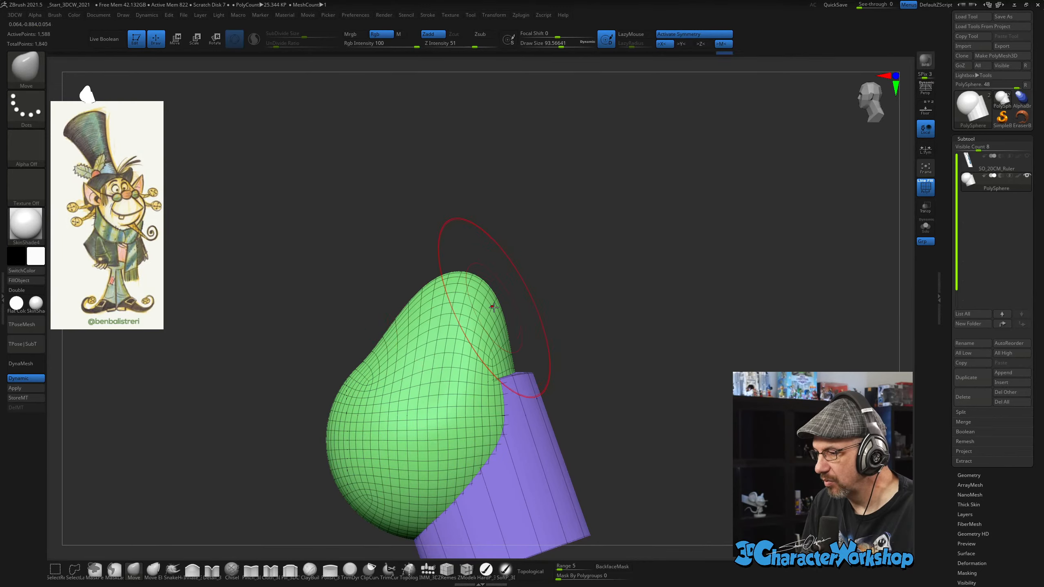
{"action": "key", "text": "s"}
{"action": "left_click_drag", "start_coordinate": [492, 306], "coordinate": [510, 276]}
Undo the pulls on the top of the sphere and turn on Topological masking for the Move brush.
{"action": "key", "text": "ctrl+z"}
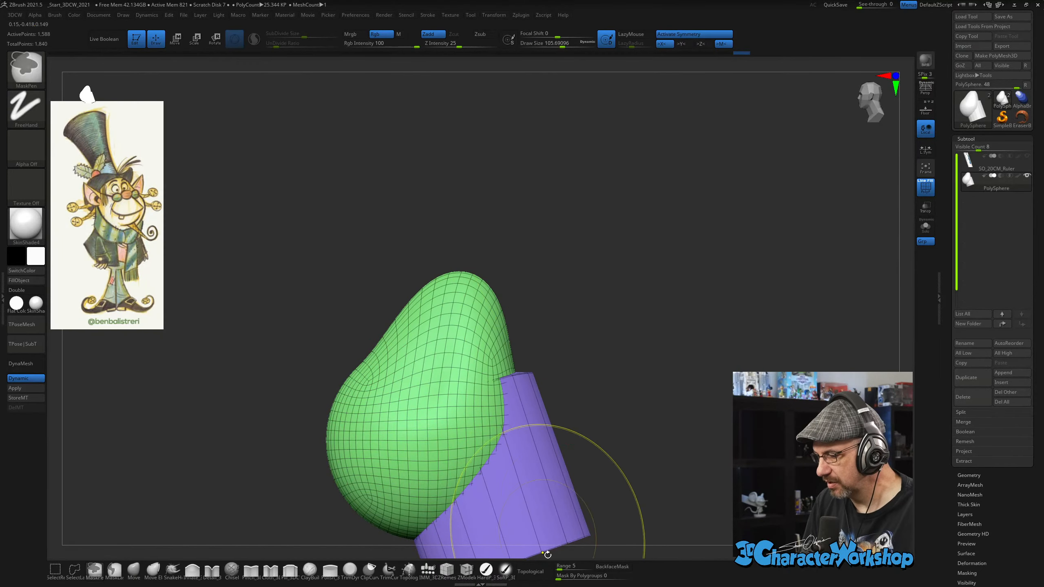
{"action": "left_click", "coordinate": [530, 571]}
{"action": "key", "text": "ctrl+z"}
{"action": "key", "text": "ctrl+z"}
{"action": "key", "text": "ctrl+z"}
{"action": "key", "text": "ctrl+z"}
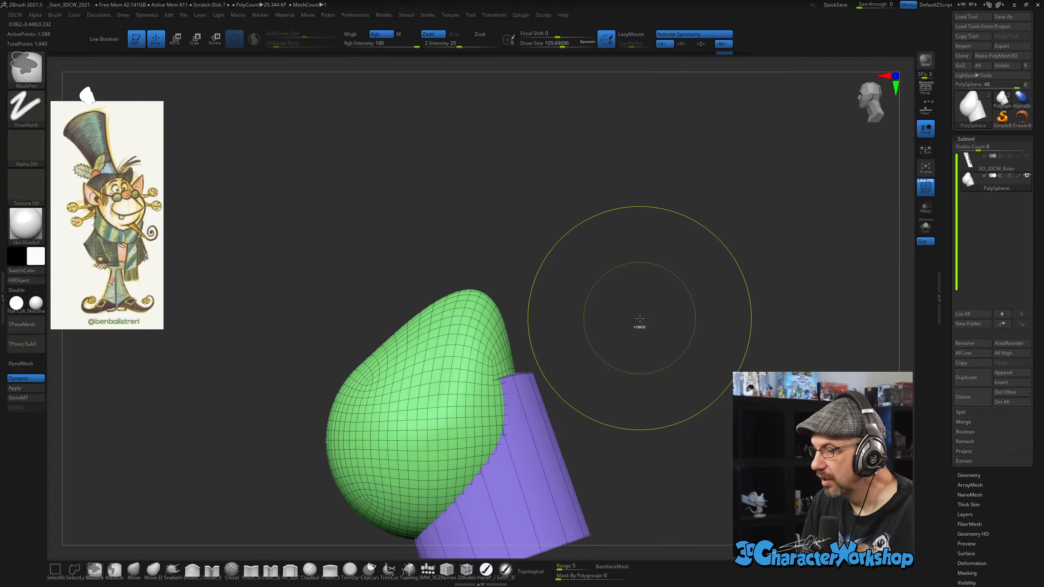
Pull the top of the sphere upward into an elongated cranium, using draw sizes of about 105.7 and 133.5.
{"action": "mouse_move", "coordinate": [449, 347]}
{"action": "left_mouse_down"}
{"action": "mouse_move", "coordinate": [458, 302]}
{"action": "mouse_move", "coordinate": [425, 294]}
{"action": "left_mouse_up"}
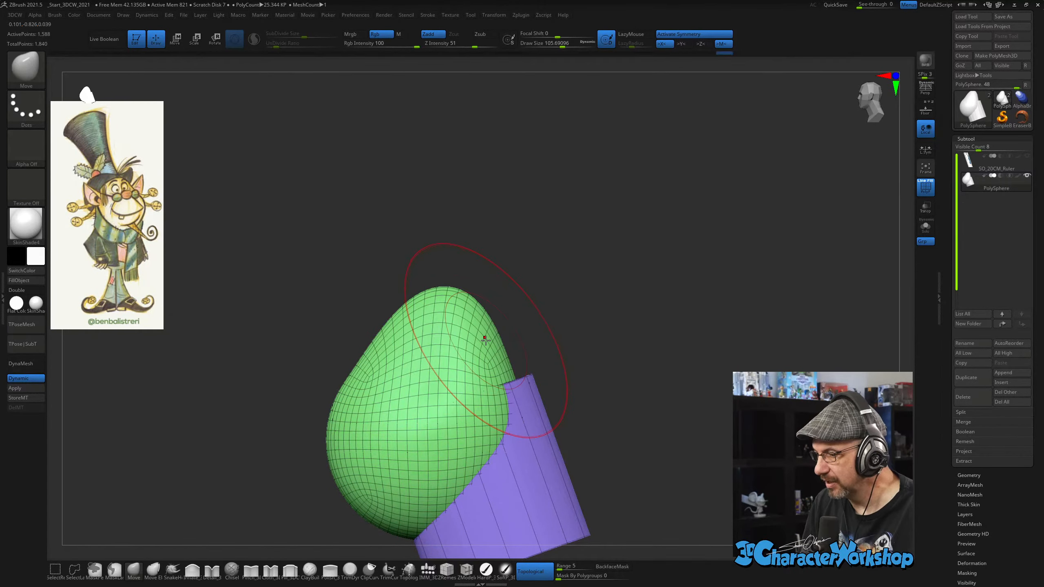
{"action": "left_click_drag", "start_coordinate": [553, 273], "coordinate": [556, 307], "text": "alt"}
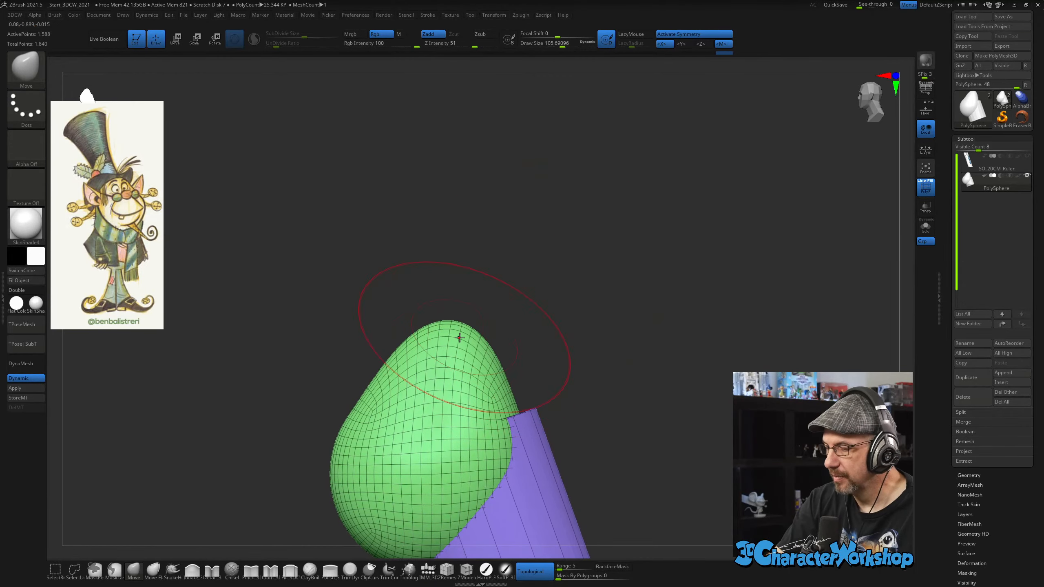
{"action": "key", "text": "s"}
{"action": "left_click_drag", "start_coordinate": [432, 338], "coordinate": [411, 319]}
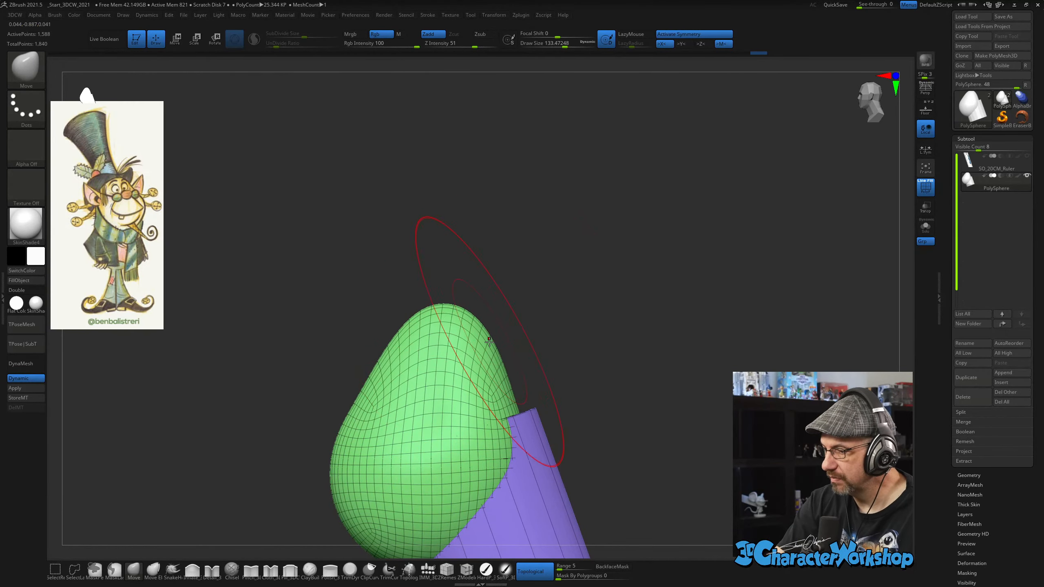
{"action": "left_click_drag", "start_coordinate": [490, 352], "coordinate": [497, 344]}
Shape the sides and top of the elongated head from the front and three-quarter views at draw sizes of about 97.5 and 63.4.
{"action": "mouse_move", "coordinate": [499, 376]}
{"action": "left_mouse_down"}
{"action": "mouse_move", "coordinate": [614, 360]}
{"action": "mouse_move", "coordinate": [624, 301]}
{"action": "mouse_move", "coordinate": [604, 330]}
{"action": "left_mouse_up"}
{"action": "key", "text": "s"}
{"action": "left_click_drag", "start_coordinate": [533, 283], "coordinate": [532, 276]}
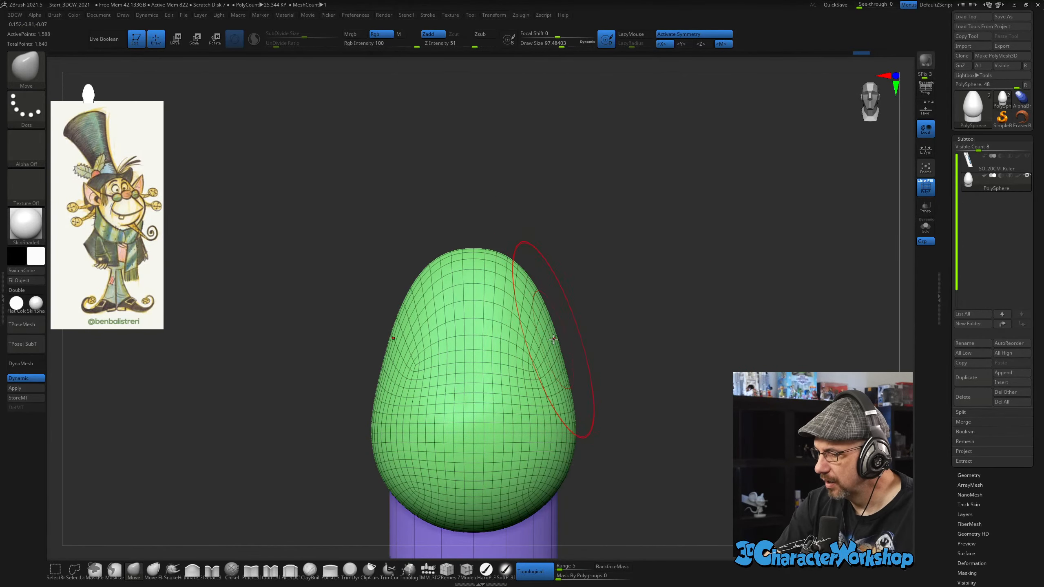
{"action": "mouse_move", "coordinate": [591, 329]}
{"action": "left_mouse_down"}
{"action": "mouse_move", "coordinate": [528, 276]}
{"action": "mouse_move", "coordinate": [540, 205]}
{"action": "left_mouse_up"}
{"action": "key", "text": "s"}
{"action": "mouse_move", "coordinate": [557, 240]}
{"action": "left_mouse_down"}
{"action": "mouse_move", "coordinate": [571, 249]}
{"action": "mouse_move", "coordinate": [538, 252]}
{"action": "mouse_move", "coordinate": [592, 252]}
{"action": "mouse_move", "coordinate": [563, 278]}
{"action": "left_mouse_up"}
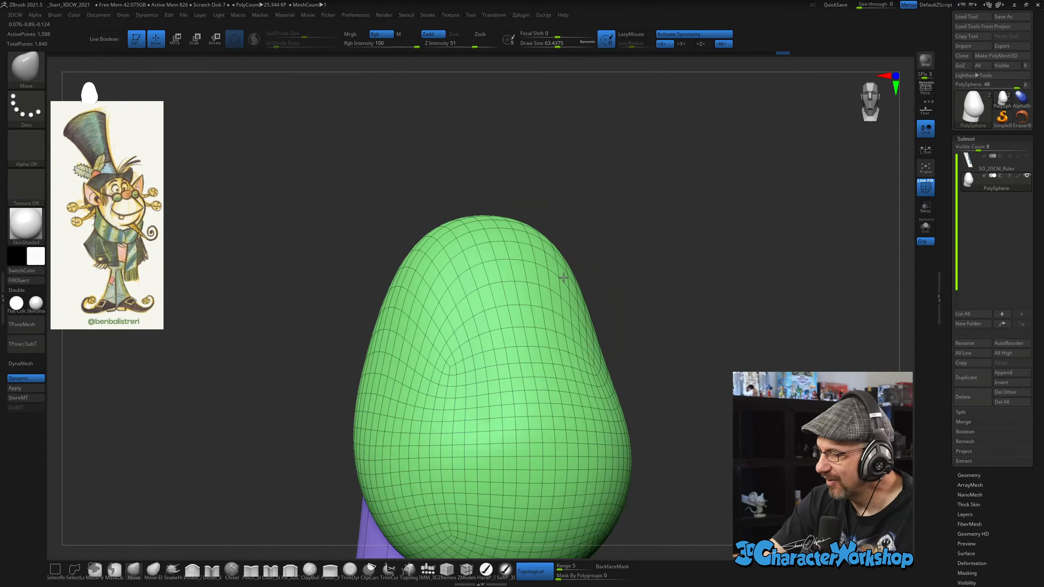
{"action": "left_click_drag", "start_coordinate": [625, 286], "coordinate": [610, 284]}
{"action": "left_click_drag", "start_coordinate": [590, 283], "coordinate": [595, 287]}
Round the back of the head from the side at draw size 114.4, and adjust its front outline at about 82.5.
{"action": "mouse_move", "coordinate": [645, 317]}
{"action": "left_mouse_down", "text": "alt"}
{"action": "mouse_move", "coordinate": [604, 269]}
{"action": "mouse_move", "coordinate": [625, 314]}
{"action": "mouse_move", "coordinate": [657, 303]}
{"action": "mouse_move", "coordinate": [641, 299]}
{"action": "mouse_move", "coordinate": [620, 327]}
{"action": "mouse_move", "coordinate": [545, 324]}
{"action": "mouse_move", "coordinate": [608, 327]}
{"action": "left_mouse_up", "text": "alt"}
{"action": "key", "text": "s"}
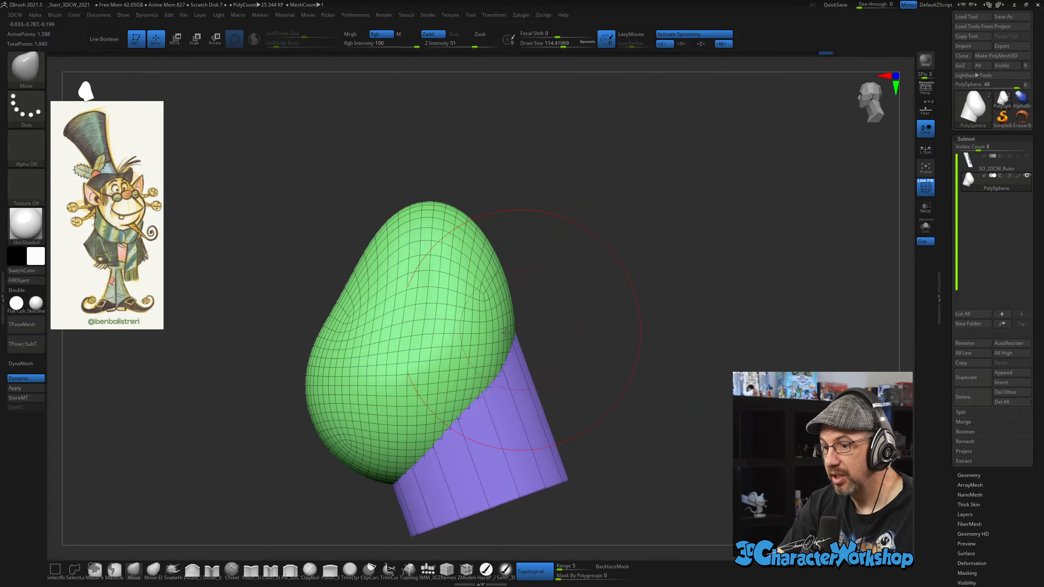
{"action": "mouse_move", "coordinate": [559, 303]}
{"action": "left_mouse_down"}
{"action": "mouse_move", "coordinate": [592, 302]}
{"action": "mouse_move", "coordinate": [552, 310]}
{"action": "mouse_move", "coordinate": [613, 313]}
{"action": "mouse_move", "coordinate": [582, 297]}
{"action": "left_mouse_up"}
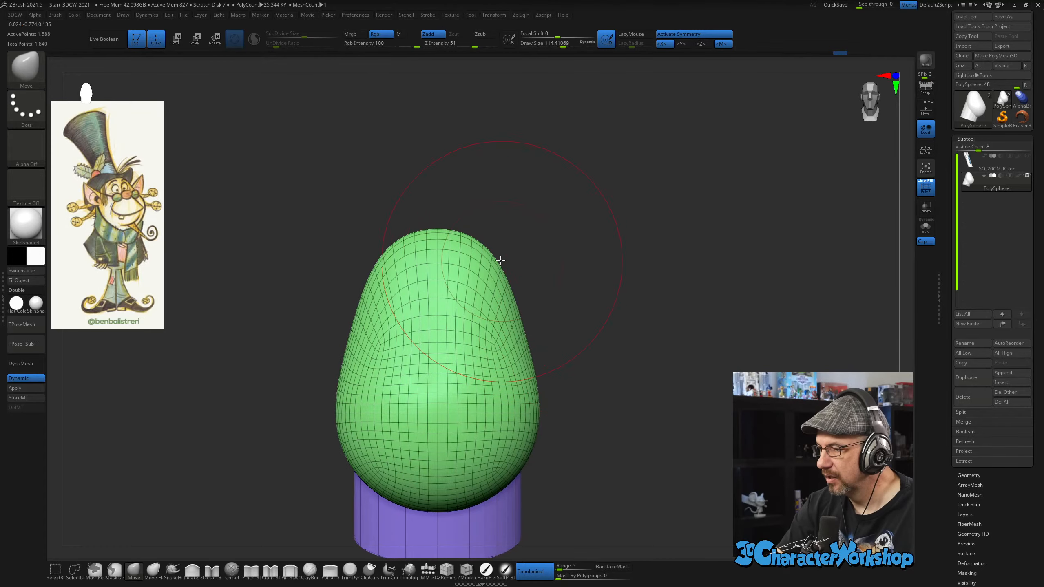
{"action": "key", "text": "s"}
{"action": "left_click_drag", "start_coordinate": [501, 260], "coordinate": [501, 281]}
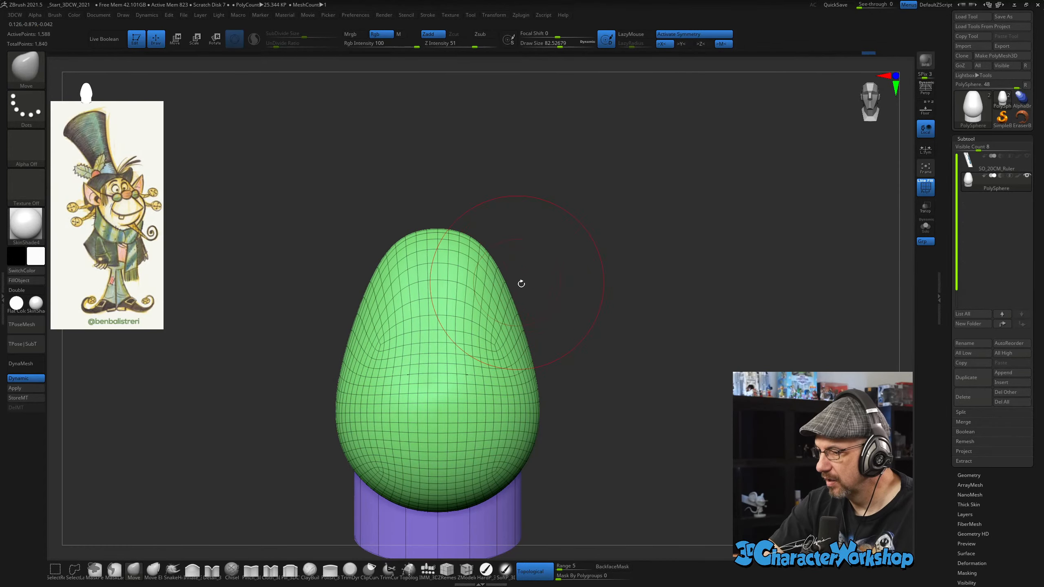
{"action": "mouse_move", "coordinate": [557, 306]}
{"action": "left_mouse_down"}
{"action": "mouse_move", "coordinate": [577, 351]}
{"action": "mouse_move", "coordinate": [553, 360]}
{"action": "mouse_move", "coordinate": [538, 384]}
{"action": "mouse_move", "coordinate": [531, 377]}
{"action": "left_mouse_up"}
Set the Move brush's Z Intensity to 32 and draw size to about 86, and hide the polyframe.
{"action": "key", "text": "space"}
{"action": "key", "text": "s"}
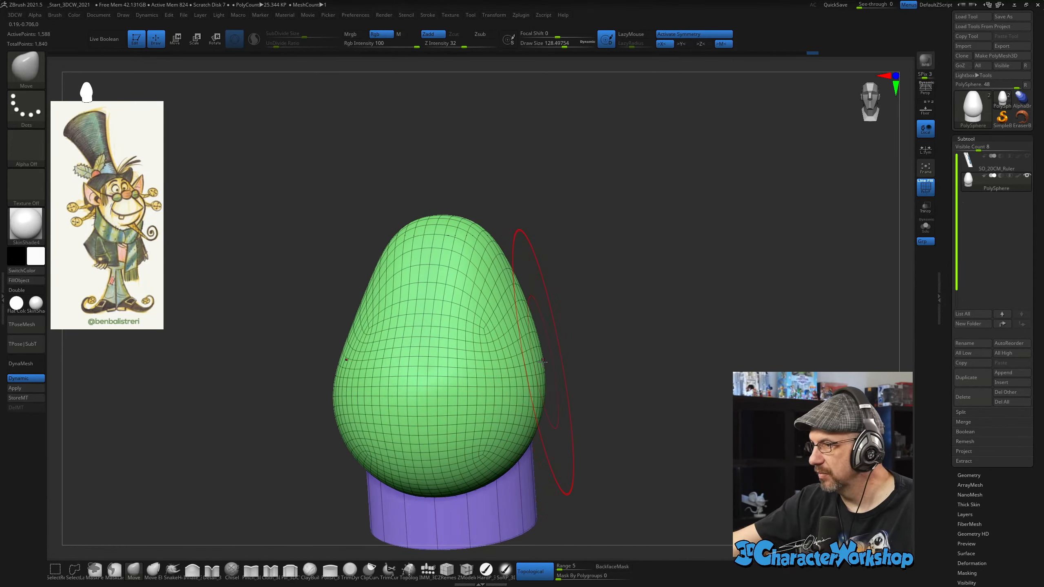
{"action": "mouse_move", "coordinate": [613, 285]}
{"action": "left_mouse_down"}
{"action": "mouse_move", "coordinate": [625, 296]}
{"action": "mouse_move", "coordinate": [628, 257]}
{"action": "mouse_move", "coordinate": [660, 286]}
{"action": "left_mouse_up"}
{"action": "key", "text": "shift+f"}
{"action": "key", "text": "s"}
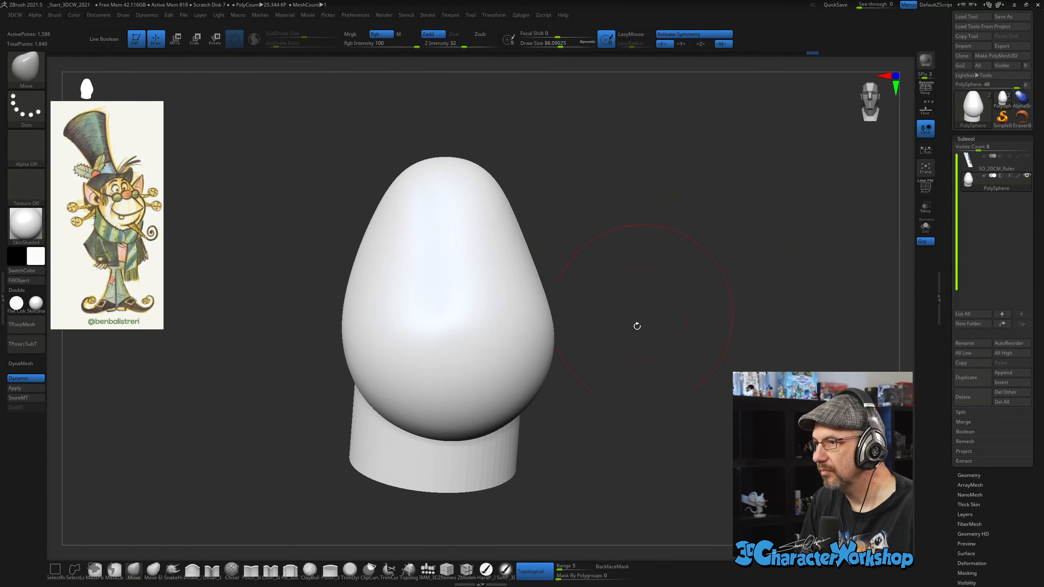
{"action": "left_click_drag", "start_coordinate": [637, 326], "coordinate": [706, 327], "text": "shift"}
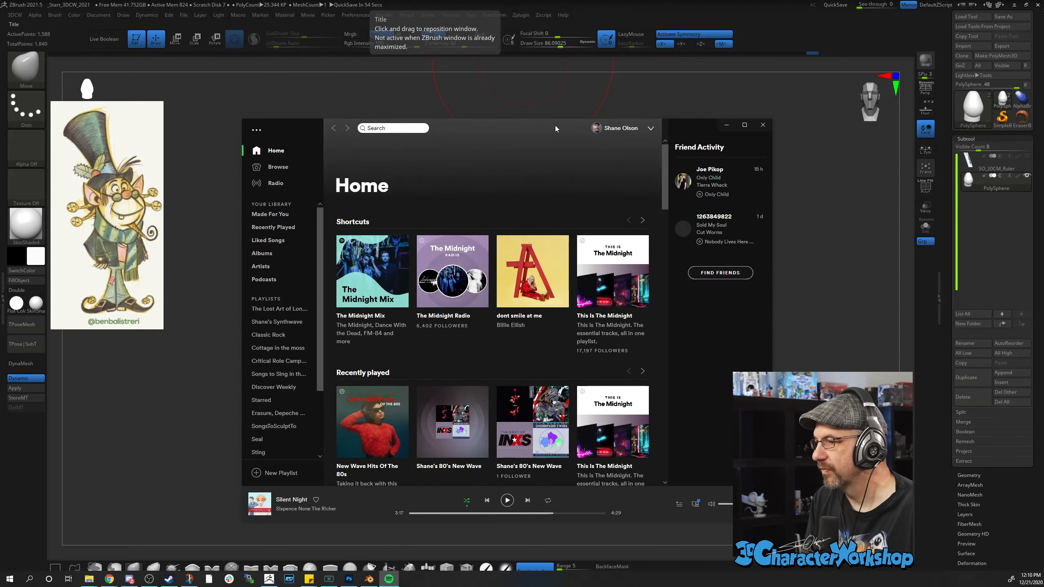
Move the Spotify window off the workspace to clear the view of the head.
{"action": "left_click_drag", "start_coordinate": [556, 129], "coordinate": [502, 0]}
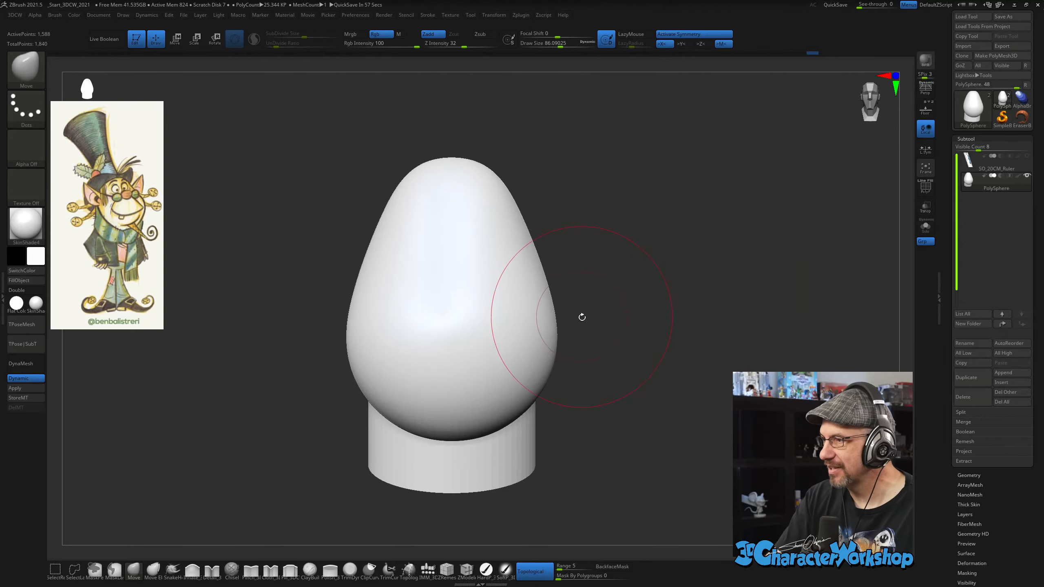
{"action": "mouse_move", "coordinate": [580, 317]}
{"action": "left_mouse_down"}
{"action": "mouse_move", "coordinate": [592, 340]}
{"action": "mouse_move", "coordinate": [580, 341]}
{"action": "mouse_move", "coordinate": [596, 345]}
{"action": "mouse_move", "coordinate": [594, 333]}
{"action": "mouse_move", "coordinate": [576, 333]}
{"action": "mouse_move", "coordinate": [610, 307]}
{"action": "left_mouse_up"}
{"action": "key", "text": "space"}
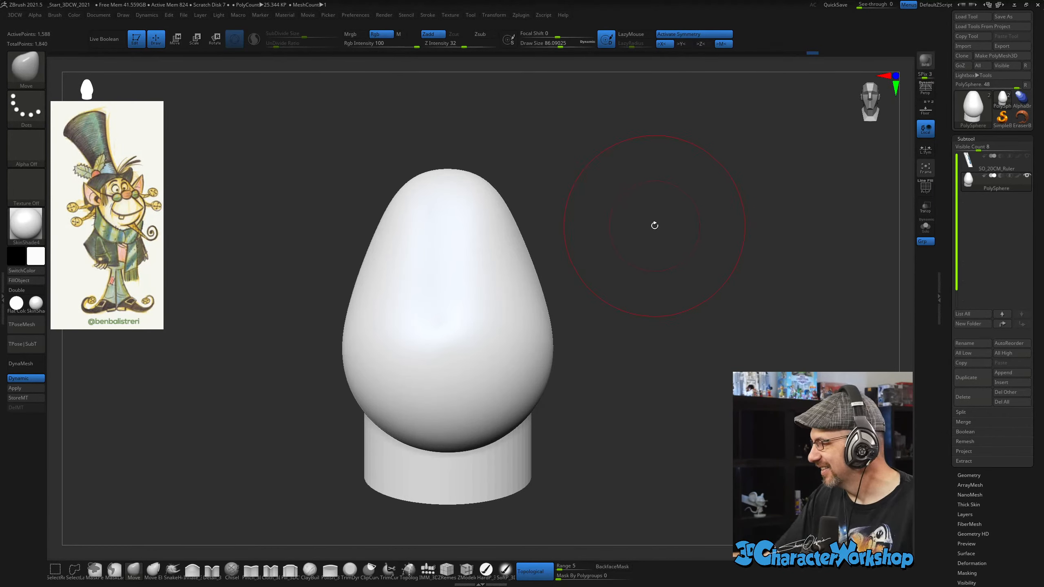
Refine the upper sides of the head in three-quarter view with the Move brush at draw sizes of about 63.4 and 75.7.
{"action": "mouse_move", "coordinate": [616, 370]}
{"action": "left_mouse_down"}
{"action": "mouse_move", "coordinate": [660, 350]}
{"action": "mouse_move", "coordinate": [625, 336]}
{"action": "mouse_move", "coordinate": [629, 352]}
{"action": "mouse_move", "coordinate": [612, 342]}
{"action": "mouse_move", "coordinate": [661, 368]}
{"action": "mouse_move", "coordinate": [638, 303]}
{"action": "mouse_move", "coordinate": [606, 291]}
{"action": "mouse_move", "coordinate": [549, 297]}
{"action": "left_mouse_up"}
{"action": "key", "text": "s"}
{"action": "key", "text": "s"}
{"action": "left_click", "coordinate": [555, 300]}
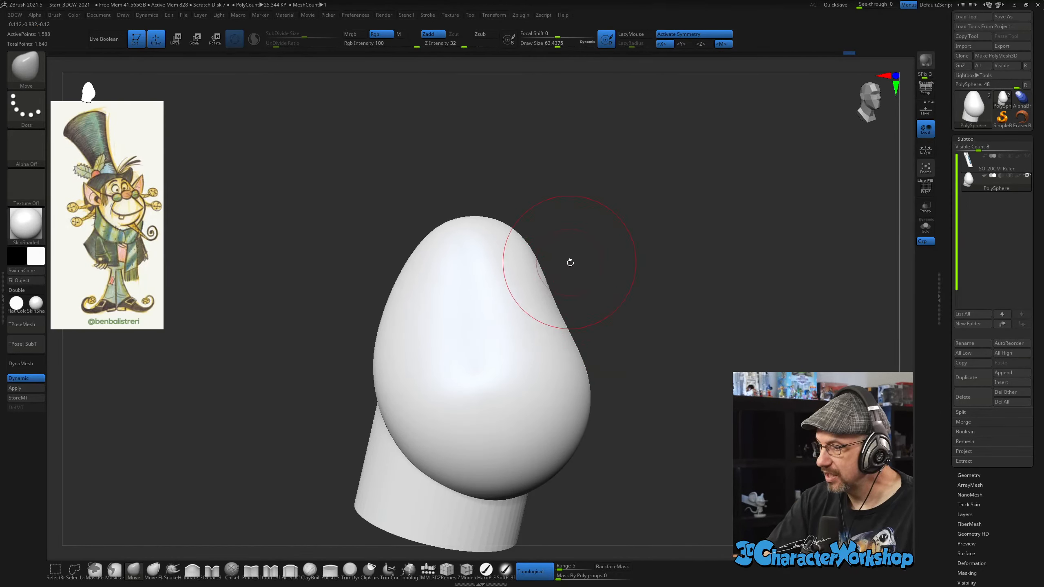
{"action": "left_click_drag", "start_coordinate": [600, 263], "coordinate": [584, 265]}
{"action": "key", "text": "s"}
{"action": "left_click", "coordinate": [584, 268]}
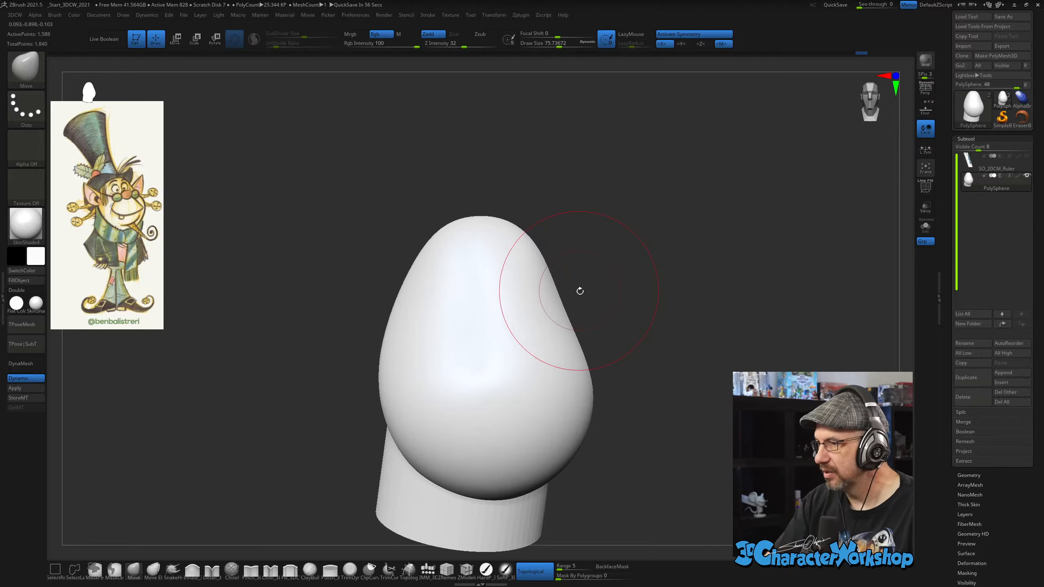
{"action": "mouse_move", "coordinate": [578, 291]}
{"action": "left_mouse_down"}
{"action": "mouse_move", "coordinate": [601, 291]}
{"action": "mouse_move", "coordinate": [602, 282]}
{"action": "mouse_move", "coordinate": [594, 296]}
{"action": "left_mouse_up"}
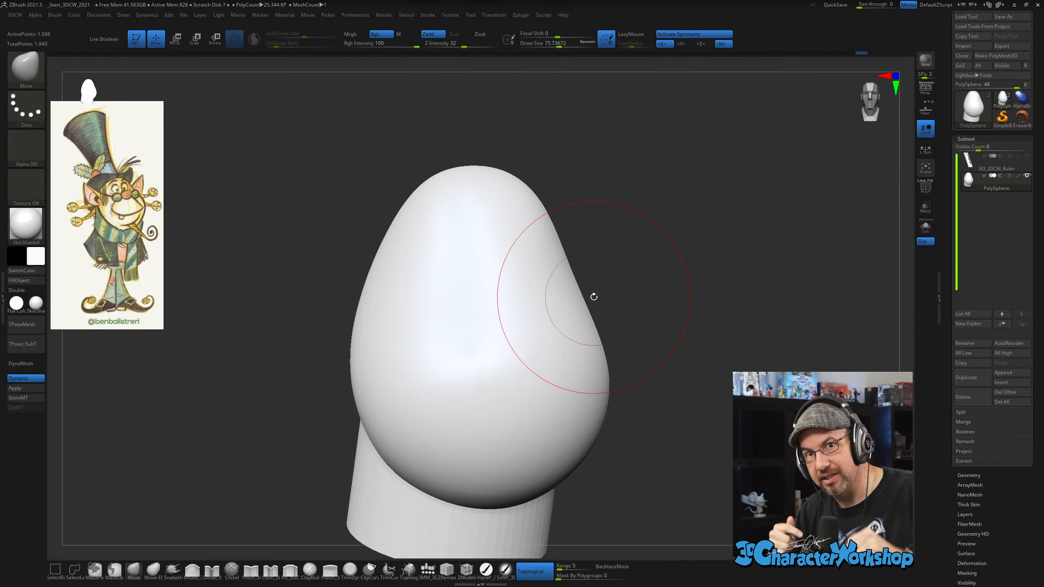
Switch to the IMM_3DCW brush with the Appendage insert and set its draw size to about 35.5.
{"action": "mouse_move", "coordinate": [594, 297]}
{"action": "left_mouse_down"}
{"action": "mouse_move", "coordinate": [625, 310]}
{"action": "mouse_move", "coordinate": [637, 274]}
{"action": "mouse_move", "coordinate": [617, 275]}
{"action": "mouse_move", "coordinate": [641, 271]}
{"action": "mouse_move", "coordinate": [614, 299]}
{"action": "mouse_move", "coordinate": [639, 299]}
{"action": "left_mouse_up"}
{"action": "key", "text": "s"}
{"action": "left_click_drag", "start_coordinate": [650, 346], "coordinate": [649, 320], "text": "alt"}
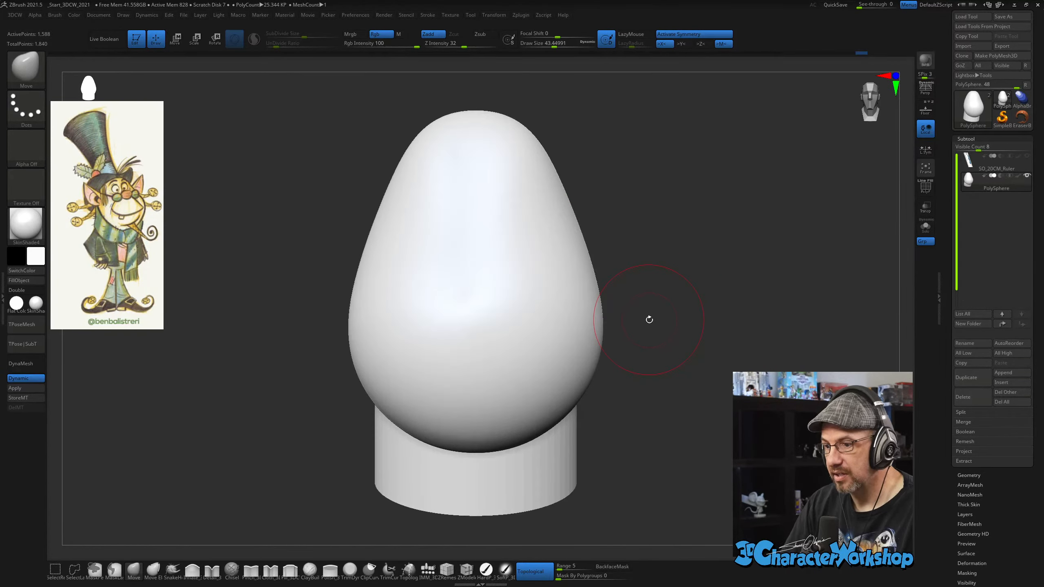
{"action": "left_click", "coordinate": [429, 569]}
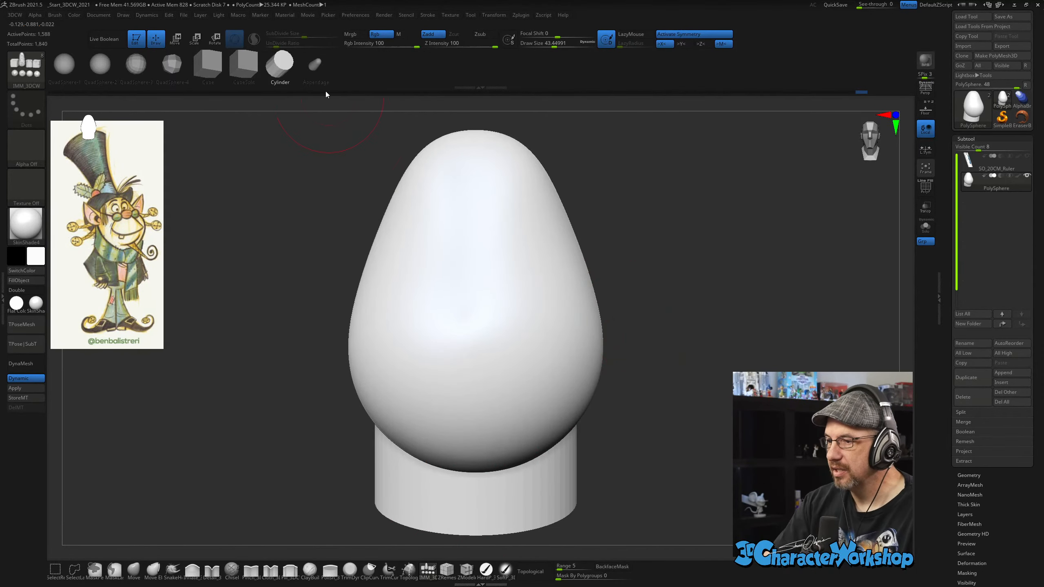
{"action": "left_click", "coordinate": [315, 65]}
{"action": "left_click_drag", "start_coordinate": [672, 273], "coordinate": [644, 275]}
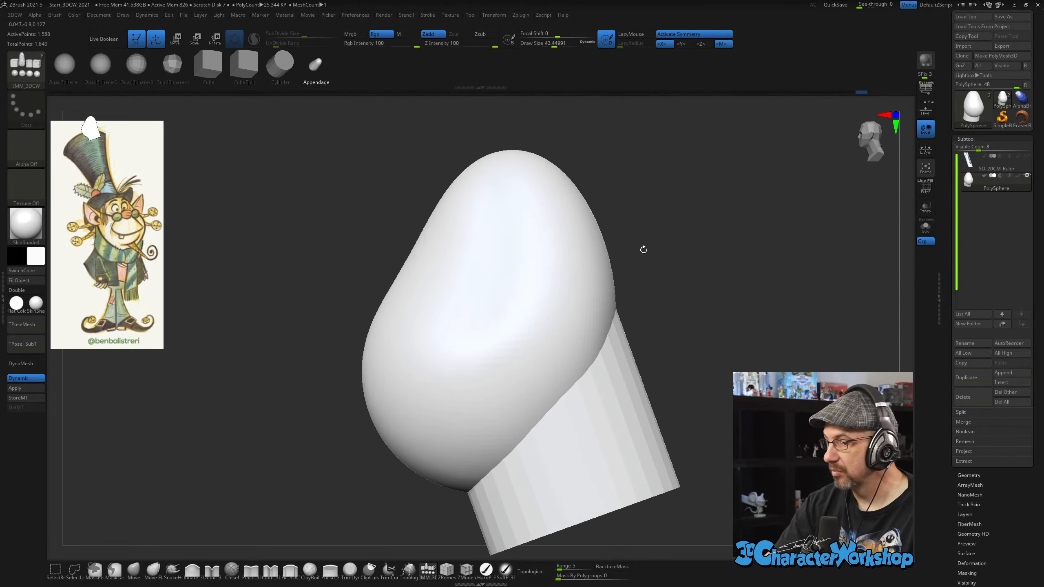
{"action": "key", "text": "s"}
{"action": "left_click_drag", "start_coordinate": [633, 251], "coordinate": [599, 255]}
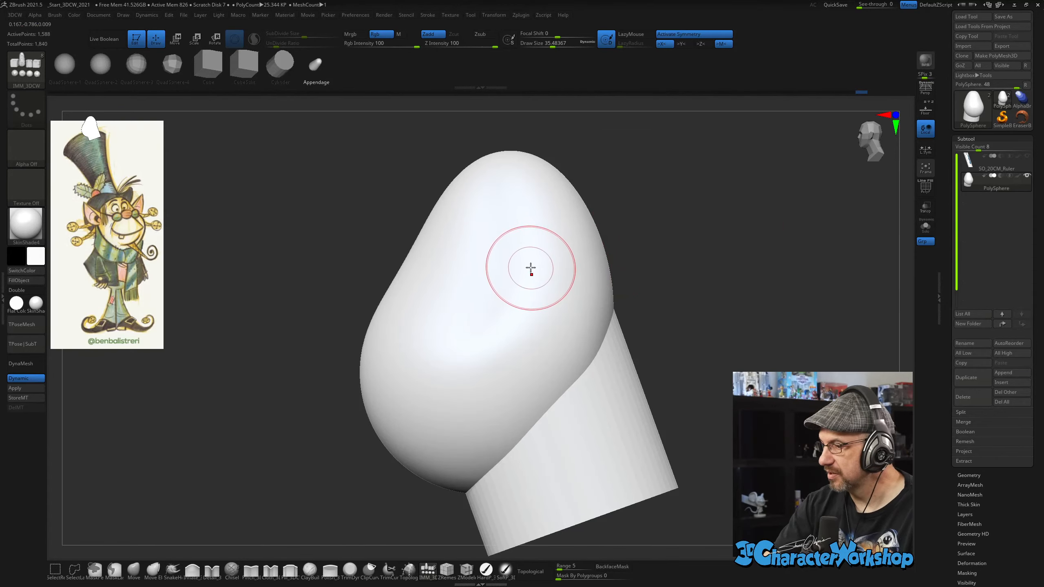
Try to insert an appendage on the side of the head.
{"action": "left_click_drag", "start_coordinate": [529, 275], "coordinate": [528, 312]}
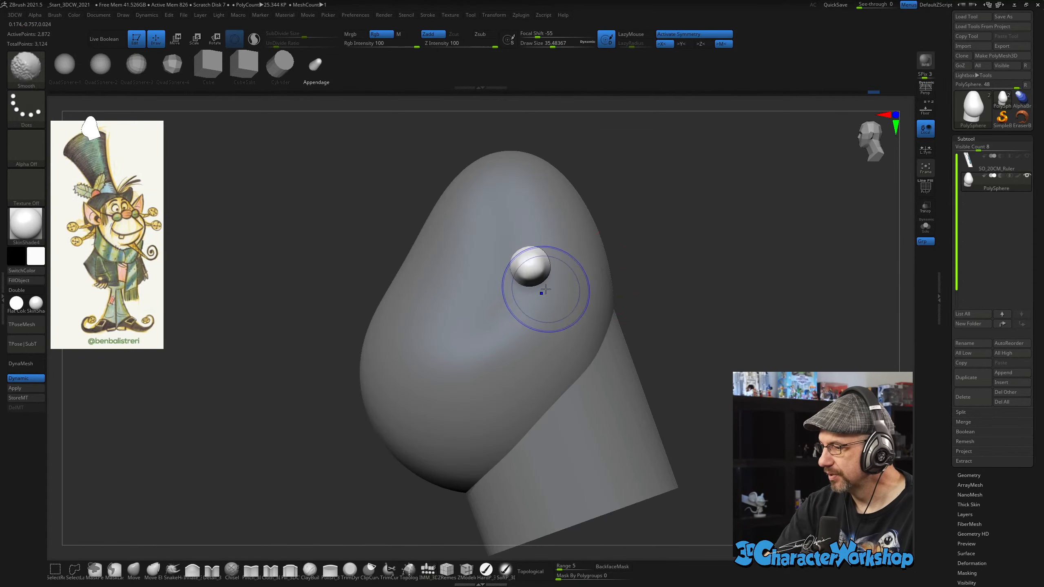
{"action": "key", "text": "ctrl"}
{"action": "key", "text": "ctrl+z"}
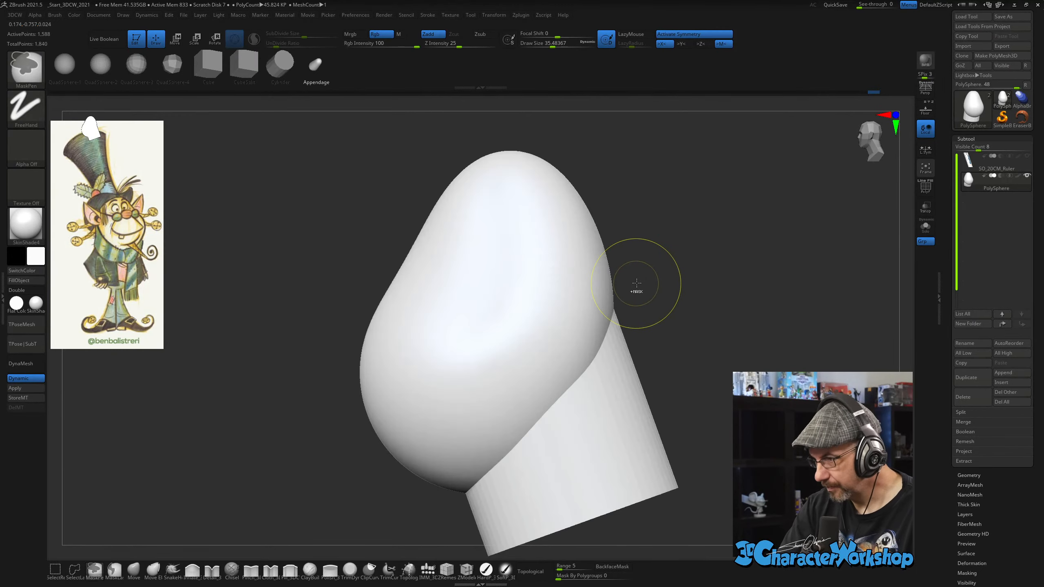
Show the polyframe and set the insert brush's draw size to about 47.9 for the side of the head.
{"action": "key", "text": "shift+f"}
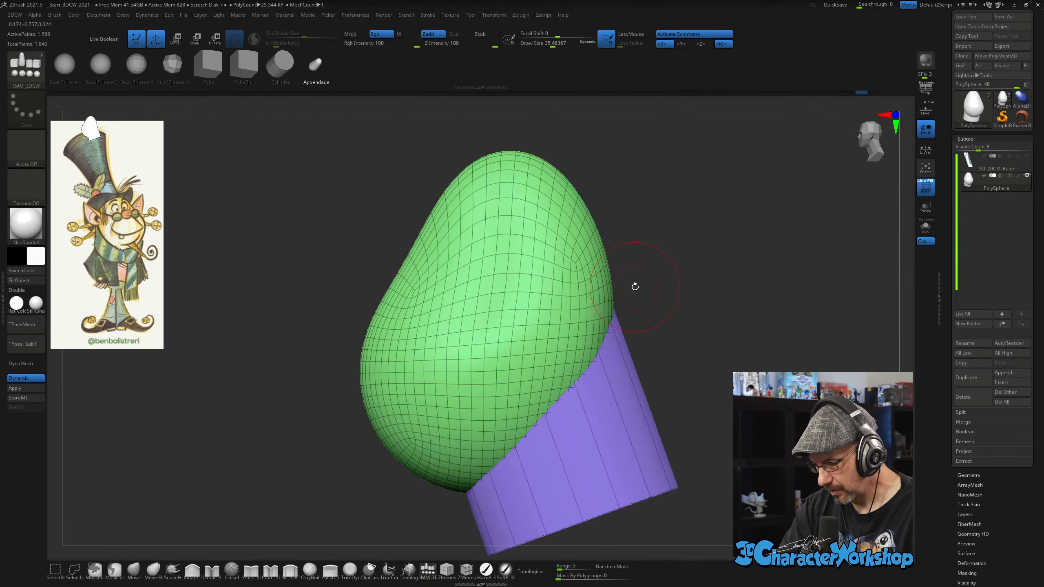
{"action": "left_click_drag", "start_coordinate": [644, 270], "coordinate": [595, 284]}
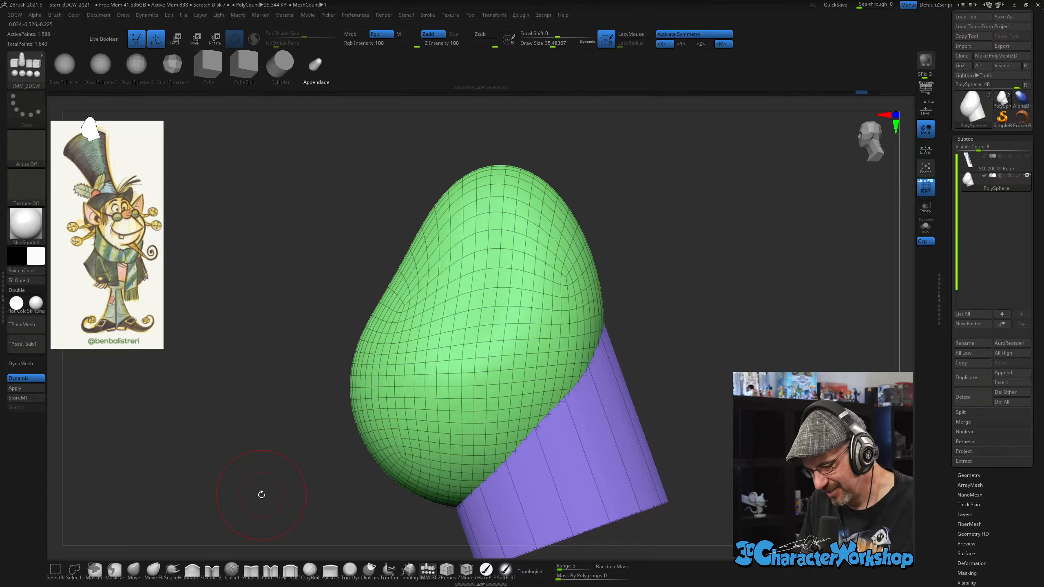
{"action": "left_click_drag", "start_coordinate": [676, 310], "coordinate": [635, 273]}
{"action": "key", "text": "s"}
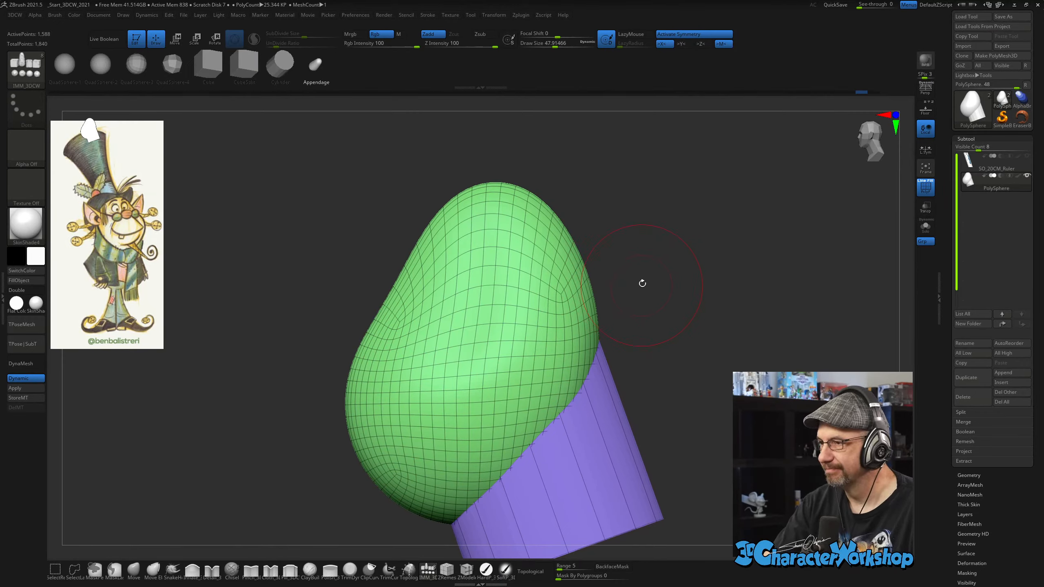
{"action": "left_click_drag", "start_coordinate": [642, 283], "coordinate": [567, 292]}
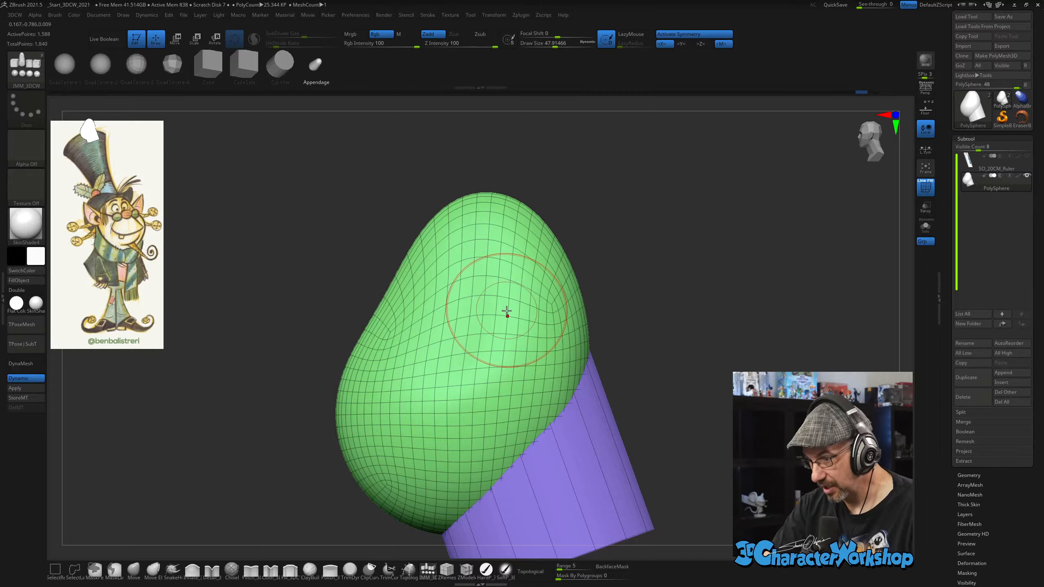
Insert a mirrored Appendage mesh on the side of the head at ear height.
{"action": "right_click_drag", "start_coordinate": [508, 315], "coordinate": [499, 325], "text": "alt"}
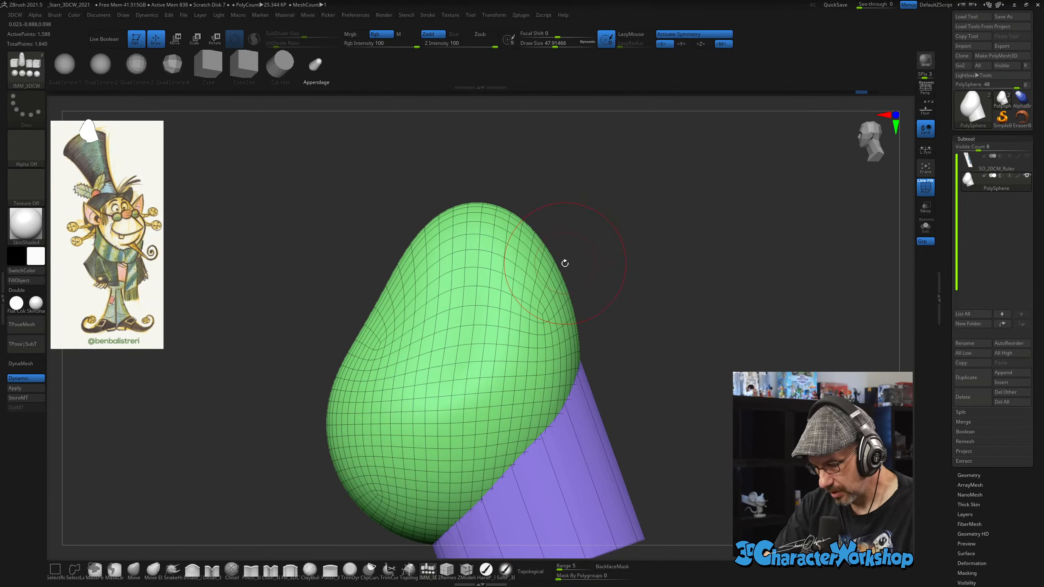
{"action": "key", "text": "w"}
{"action": "left_click", "coordinate": [490, 313]}
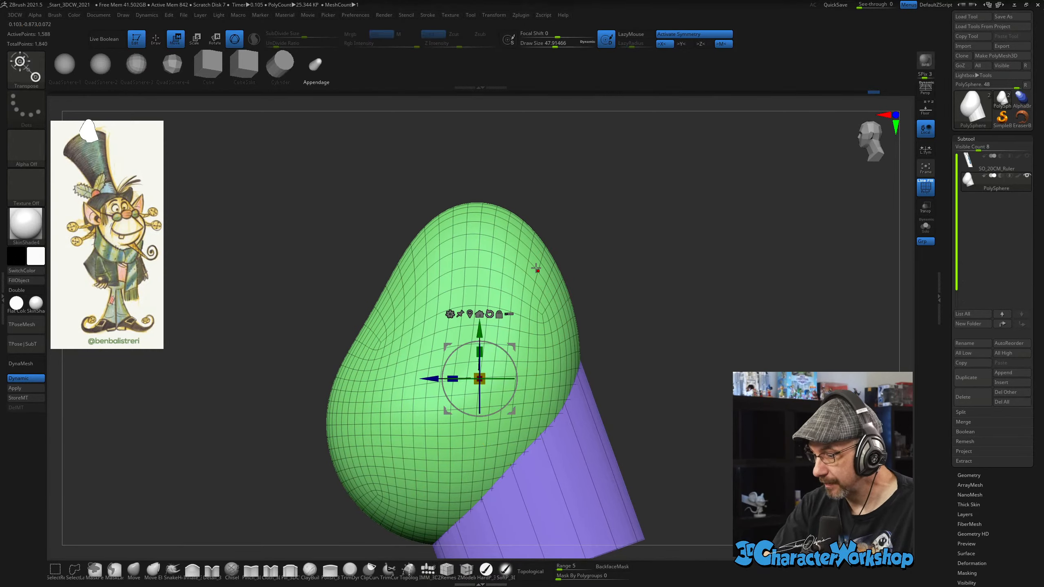
{"action": "key", "text": "q"}
{"action": "right_click_drag", "start_coordinate": [526, 337], "coordinate": [542, 288], "text": "alt"}
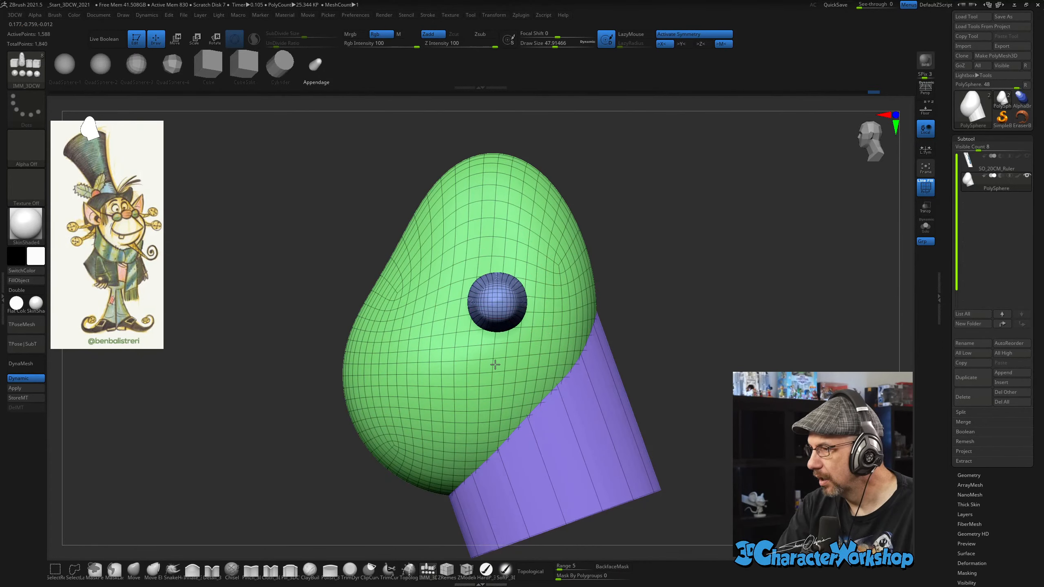
{"action": "right_click_drag", "start_coordinate": [579, 228], "coordinate": [636, 301]}
Stretch the inserted appendages vertically and rotate them so they angle upward and backward like ears.
{"action": "key", "text": "w"}
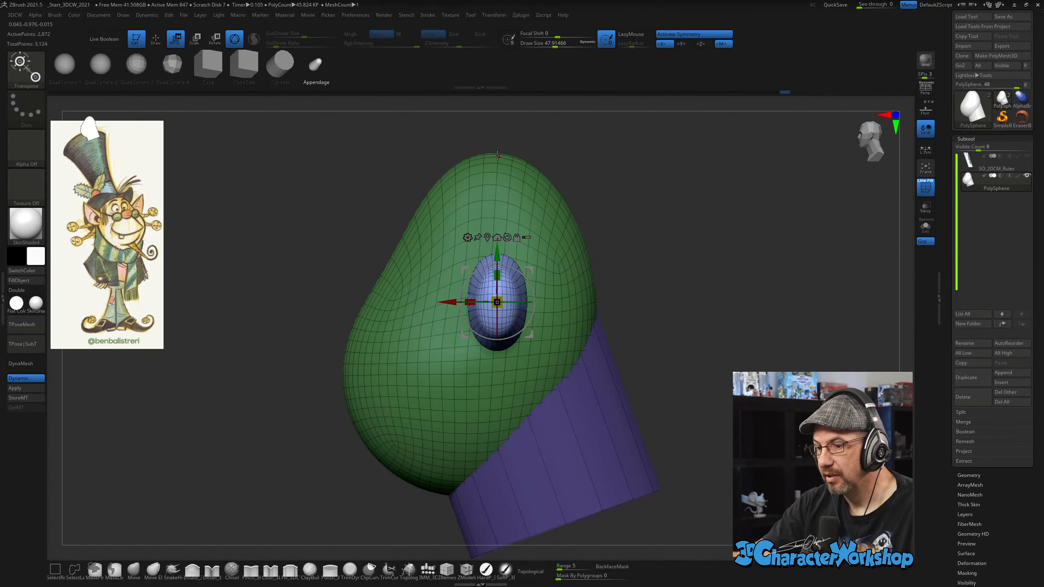
{"action": "right_click_drag", "start_coordinate": [498, 155], "coordinate": [680, 292], "text": "shift"}
{"action": "right_click_drag", "start_coordinate": [633, 333], "coordinate": [663, 353], "text": "alt"}
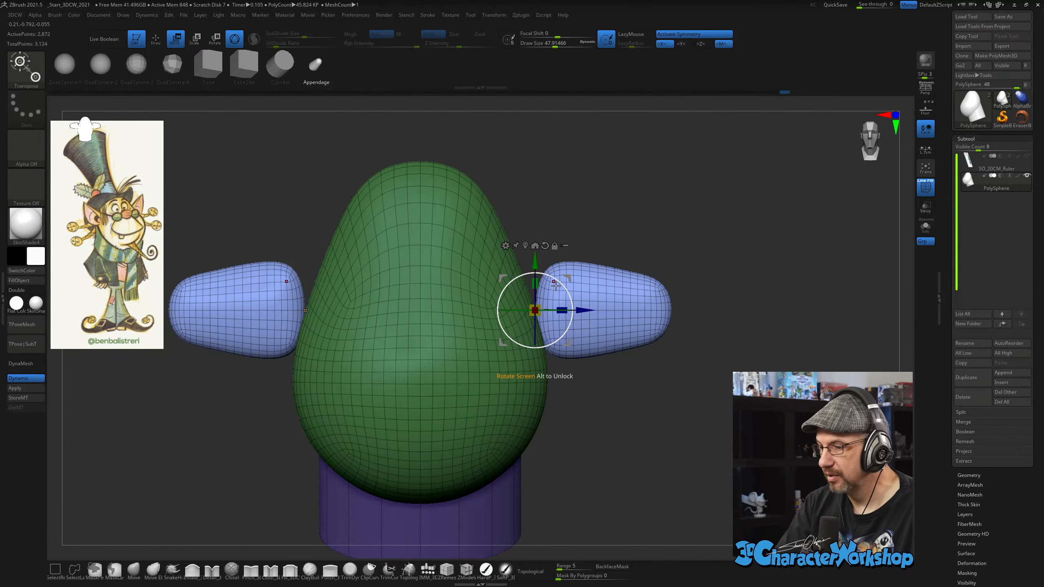
{"action": "mouse_move", "coordinate": [556, 284]}
{"action": "left_mouse_down"}
{"action": "mouse_move", "coordinate": [562, 278]}
{"action": "mouse_move", "coordinate": [547, 285]}
{"action": "left_mouse_up"}
{"action": "right_click_drag", "start_coordinate": [629, 354], "coordinate": [632, 293]}
{"action": "left_click_drag", "start_coordinate": [549, 297], "coordinate": [636, 343]}
{"action": "right_click_drag", "start_coordinate": [635, 343], "coordinate": [625, 394]}
With Rgb off, pull the ear tips outward and upward using the SnakeHook brush at draw sizes of about 39.3 and 45.6.
{"action": "left_click", "coordinate": [173, 571]}
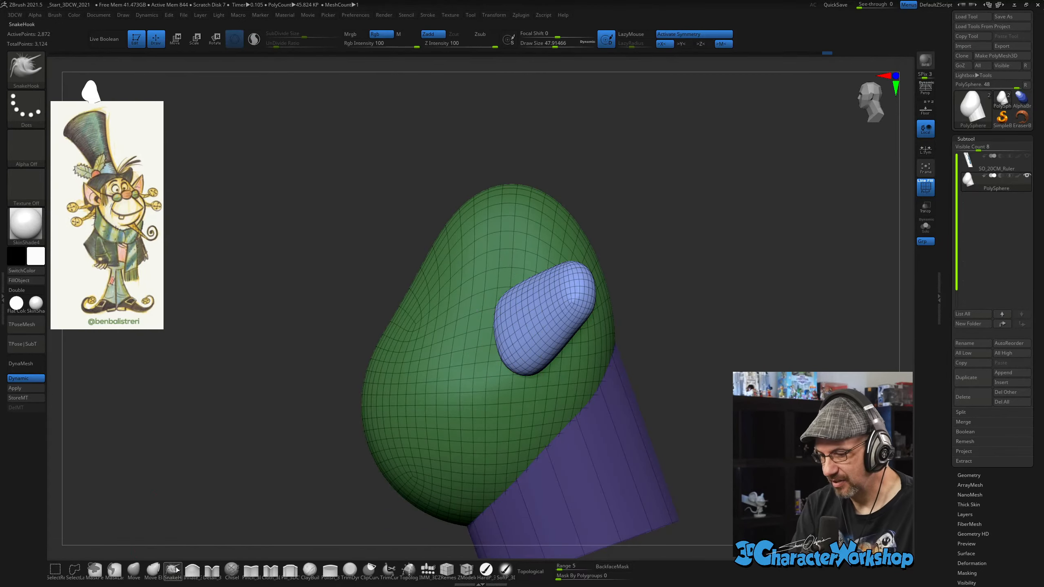
{"action": "mouse_move", "coordinate": [660, 305]}
{"action": "right_mouse_down"}
{"action": "mouse_move", "coordinate": [671, 303]}
{"action": "mouse_move", "coordinate": [638, 247]}
{"action": "mouse_move", "coordinate": [633, 280]}
{"action": "right_mouse_up"}
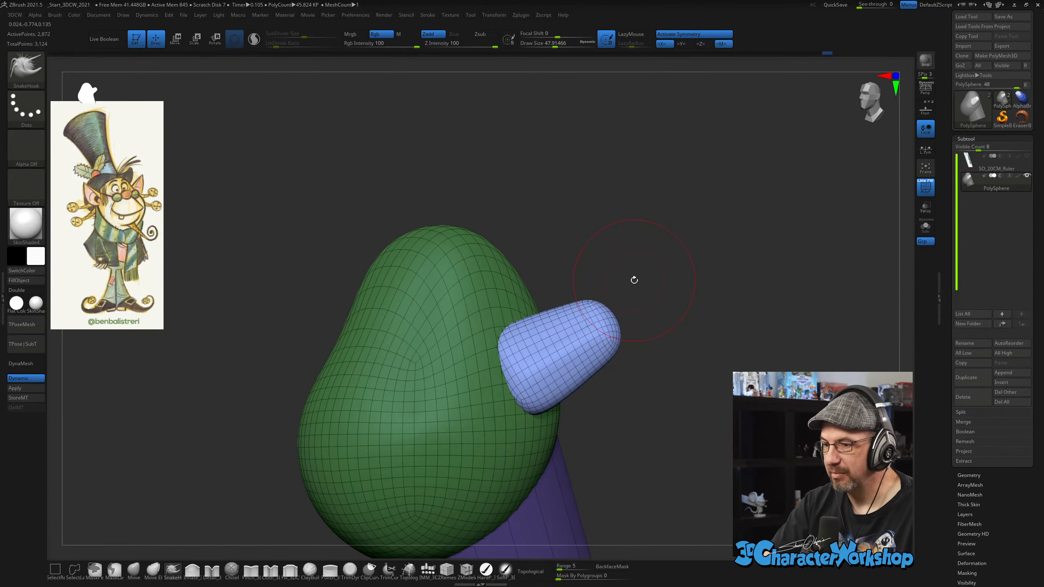
{"action": "key", "text": "s"}
{"action": "left_click_drag", "start_coordinate": [630, 298], "coordinate": [628, 299]}
{"action": "right_click_drag", "start_coordinate": [627, 306], "coordinate": [623, 320], "text": "alt"}
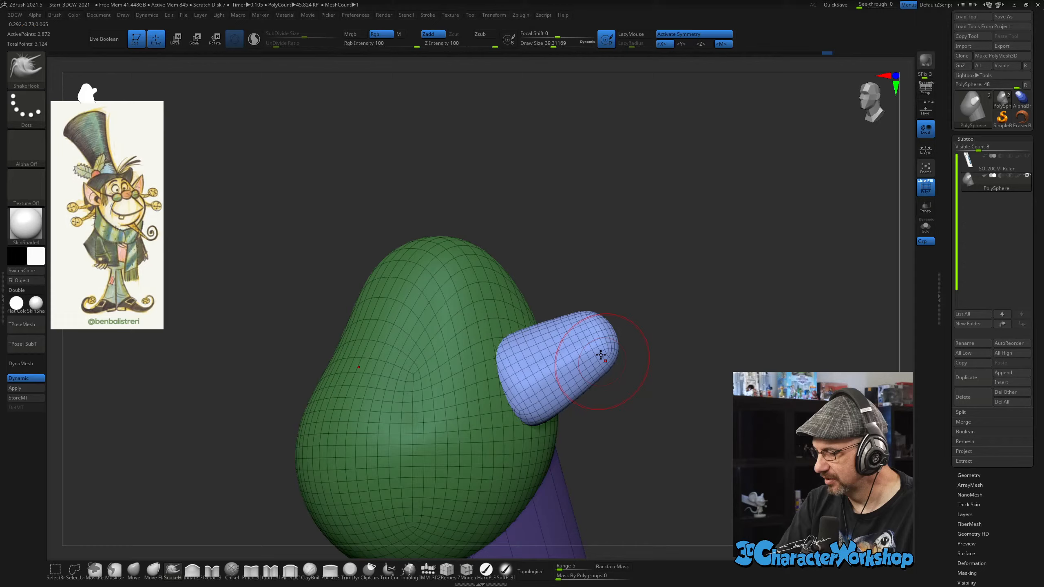
{"action": "left_click", "coordinate": [385, 38]}
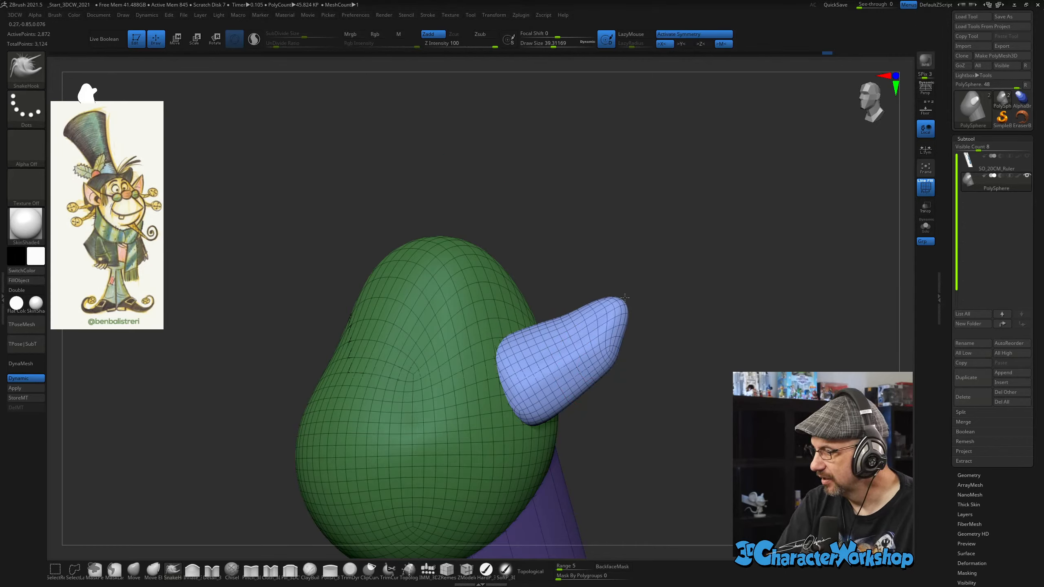
{"action": "right_click_drag", "start_coordinate": [651, 321], "coordinate": [629, 304]}
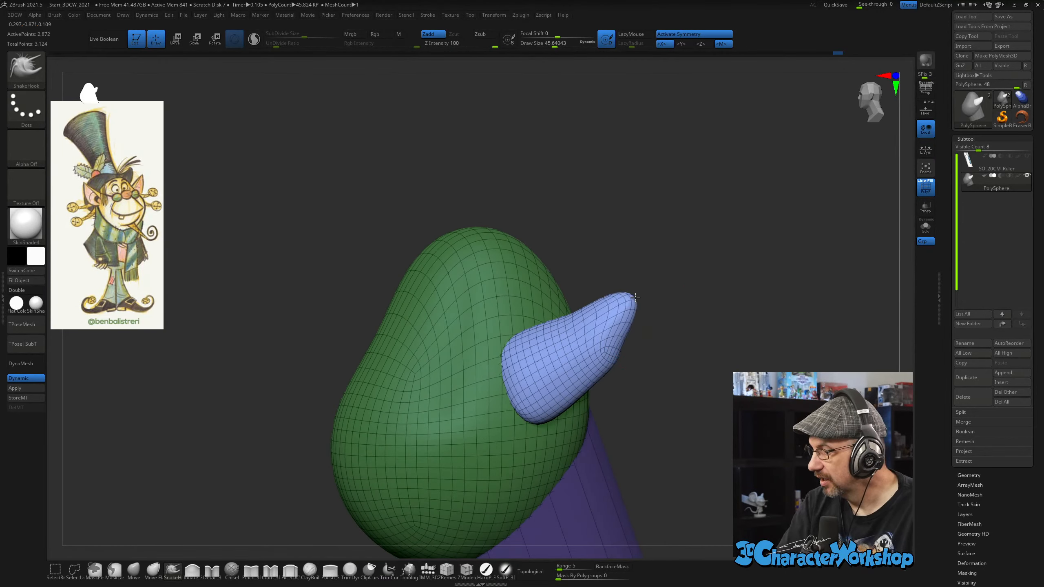
{"action": "key", "text": "shift"}
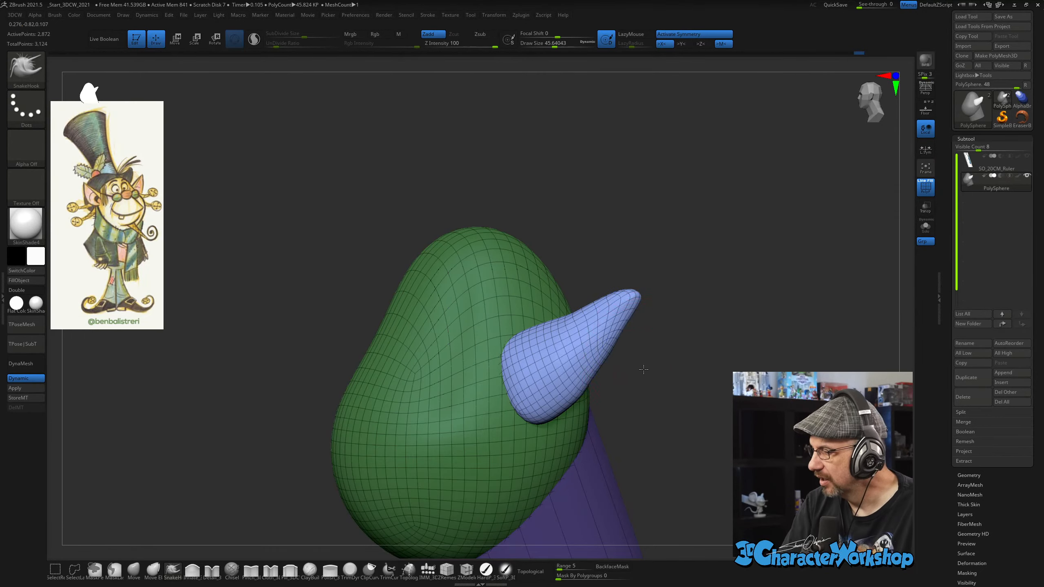
Smooth the ears' upper edge and push their front edge inward with SnakeHook at a draw size of about 41.3.
{"action": "right_click_drag", "start_coordinate": [605, 357], "coordinate": [571, 330]}
{"action": "left_click_drag", "start_coordinate": [587, 325], "coordinate": [567, 331], "text": "shift"}
{"action": "mouse_move", "coordinate": [598, 368]}
{"action": "right_mouse_down"}
{"action": "mouse_move", "coordinate": [629, 390]}
{"action": "mouse_move", "coordinate": [592, 396]}
{"action": "mouse_move", "coordinate": [560, 377]}
{"action": "right_mouse_up"}
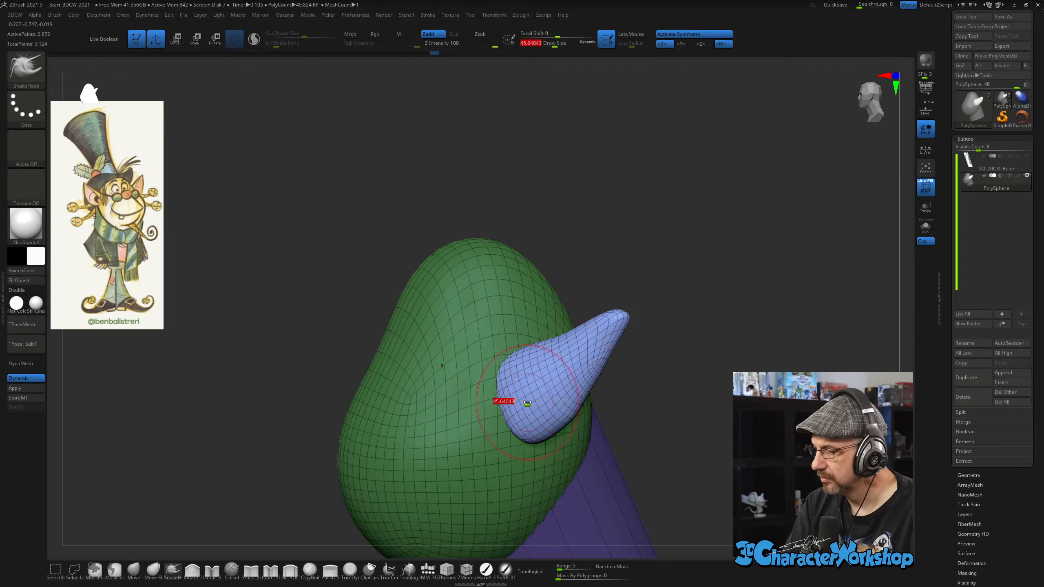
{"action": "left_click_drag", "start_coordinate": [528, 403], "coordinate": [526, 402]}
{"action": "left_click_drag", "start_coordinate": [507, 404], "coordinate": [526, 390]}
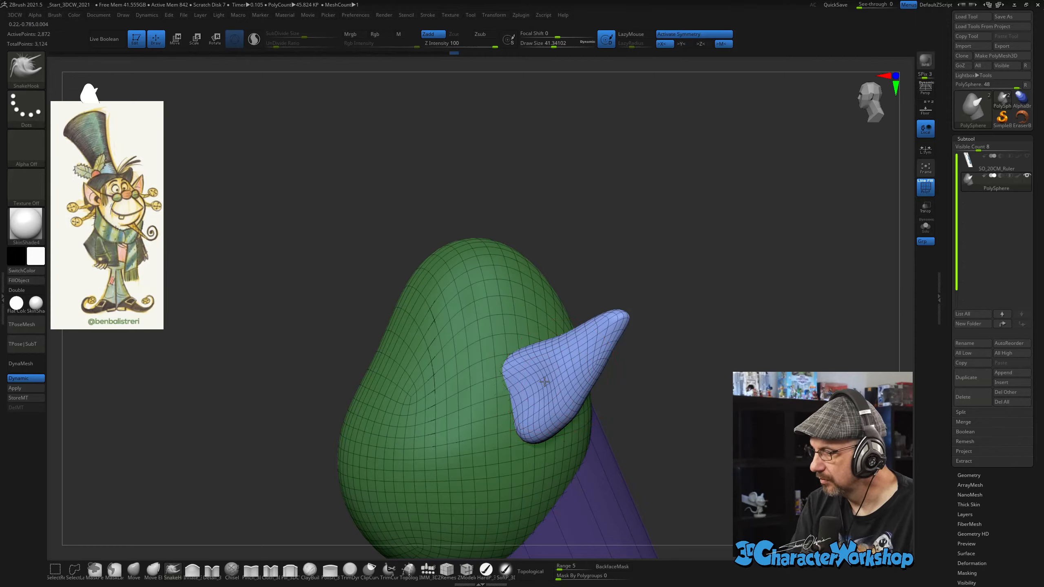
{"action": "right_click_drag", "start_coordinate": [590, 358], "coordinate": [551, 349]}
Refine the ears' front edge and lower lobes from several angles with SnakeHook at a draw size of about 43.6.
{"action": "right_click_drag", "start_coordinate": [484, 219], "coordinate": [413, 308]}
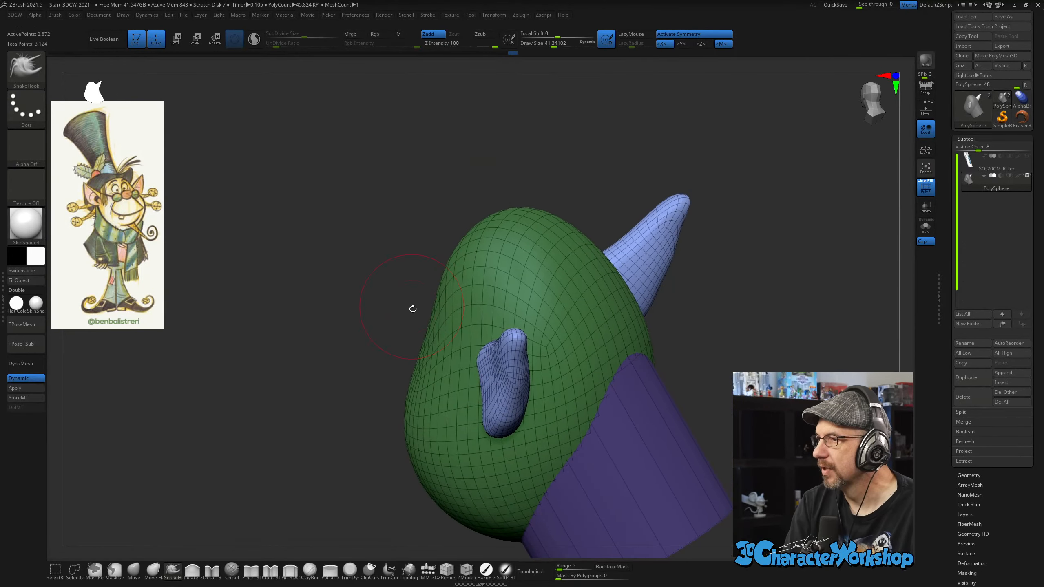
{"action": "right_click_drag", "start_coordinate": [358, 351], "coordinate": [495, 314]}
{"action": "right_click_drag", "start_coordinate": [658, 291], "coordinate": [643, 265], "text": "alt"}
{"action": "key", "text": "s"}
{"action": "left_click_drag", "start_coordinate": [637, 293], "coordinate": [637, 294]}
{"action": "mouse_move", "coordinate": [638, 285]}
{"action": "right_mouse_down", "text": "ctrl"}
{"action": "mouse_move", "coordinate": [626, 313]}
{"action": "mouse_move", "coordinate": [641, 293]}
{"action": "mouse_move", "coordinate": [580, 319]}
{"action": "right_mouse_up", "text": "ctrl"}
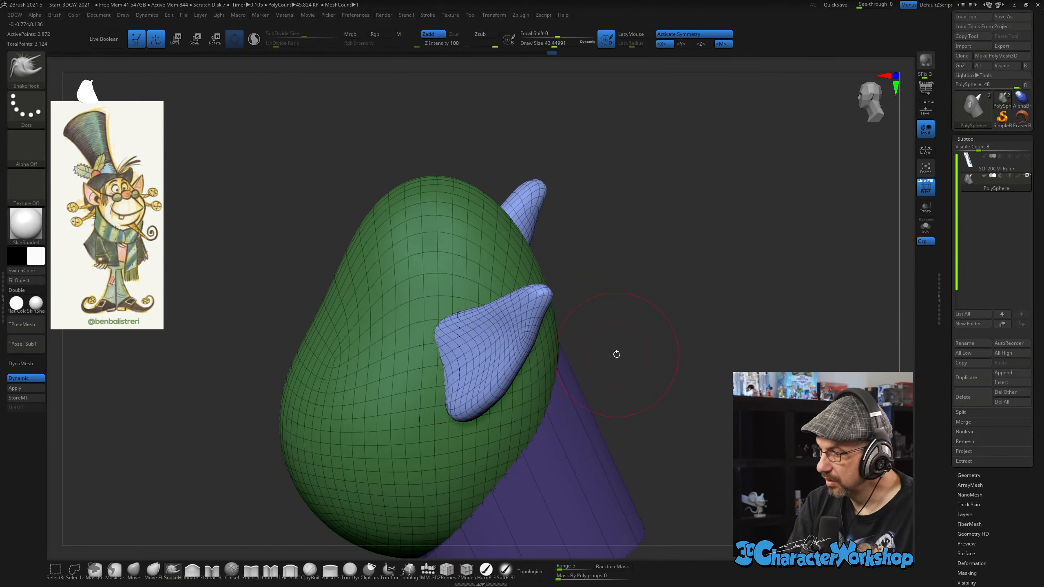
{"action": "right_click_drag", "start_coordinate": [617, 354], "coordinate": [438, 548]}
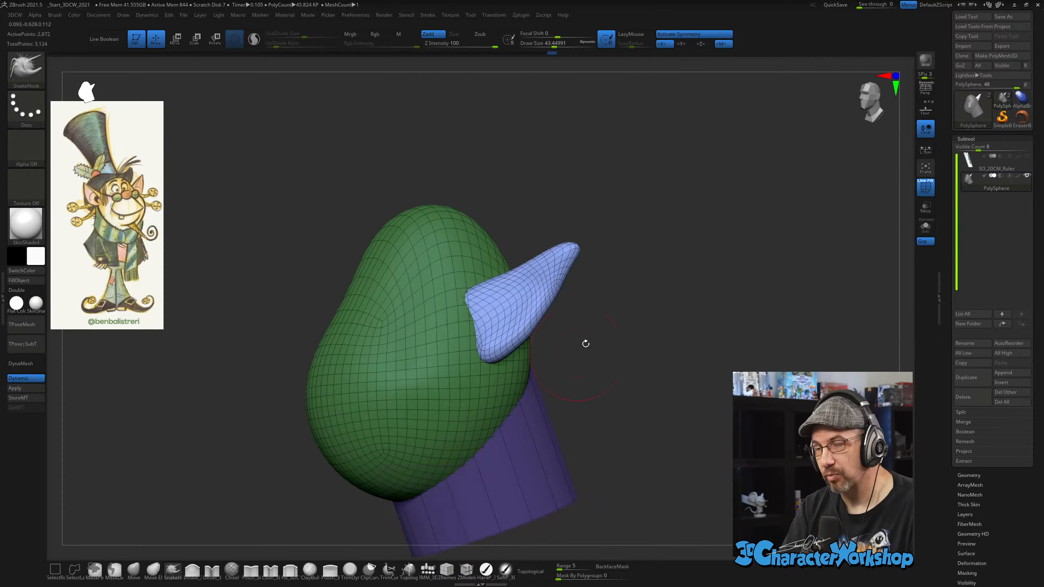
Smooth the ear tips and shape the cupped ear profile from above with SnakeHook at a draw size of about 28.7.
{"action": "mouse_move", "coordinate": [581, 346]}
{"action": "left_mouse_down"}
{"action": "mouse_move", "coordinate": [578, 361]}
{"action": "mouse_move", "coordinate": [551, 373]}
{"action": "mouse_move", "coordinate": [601, 349]}
{"action": "left_mouse_up"}
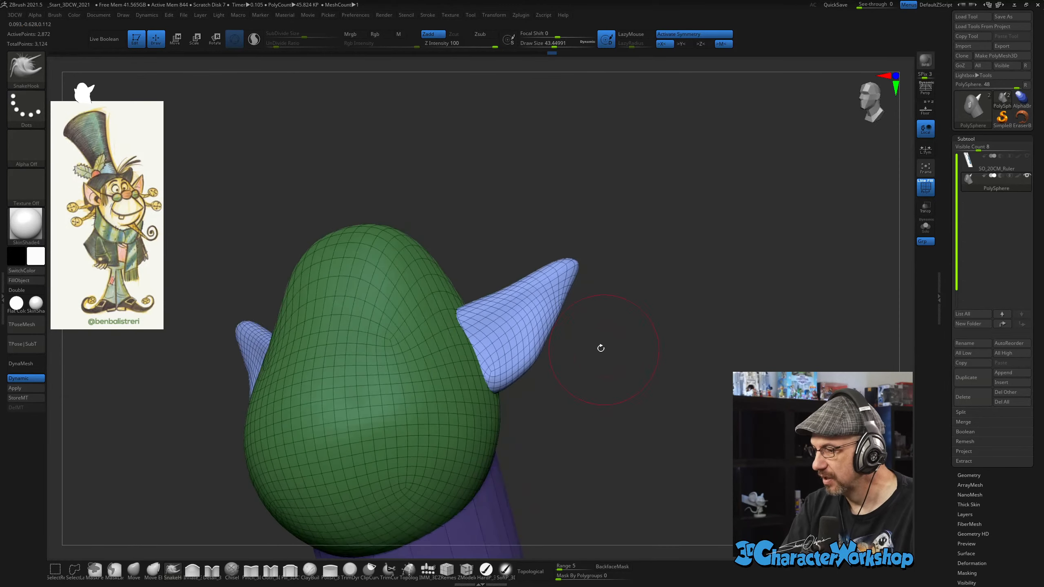
{"action": "left_click_drag", "start_coordinate": [566, 281], "coordinate": [569, 277], "text": "shift"}
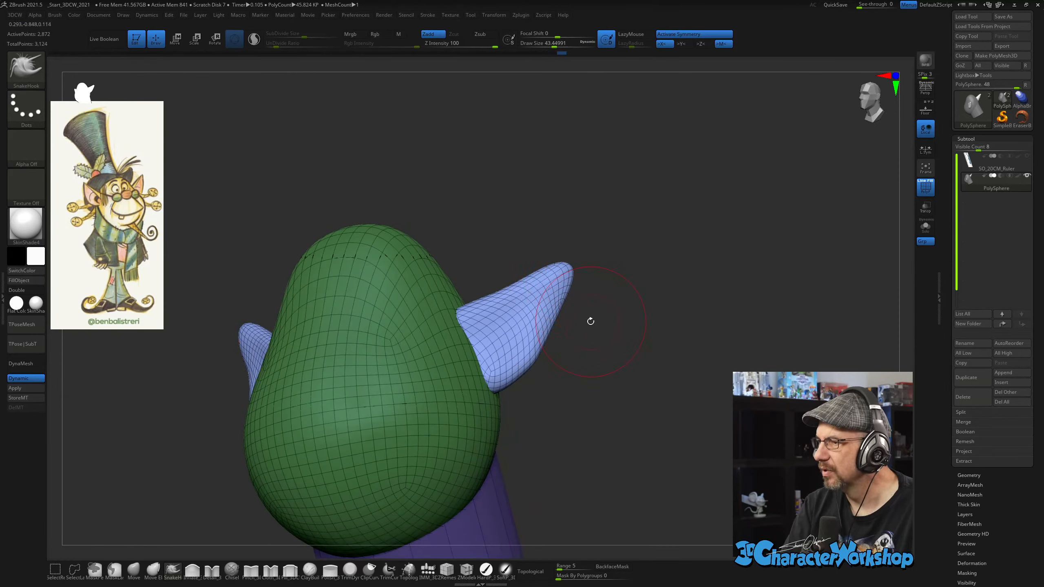
{"action": "mouse_move", "coordinate": [591, 321]}
{"action": "left_mouse_down"}
{"action": "mouse_move", "coordinate": [599, 324]}
{"action": "mouse_move", "coordinate": [587, 354]}
{"action": "mouse_move", "coordinate": [618, 309]}
{"action": "mouse_move", "coordinate": [620, 342]}
{"action": "left_mouse_up"}
{"action": "key", "text": "s"}
{"action": "mouse_move", "coordinate": [525, 325]}
{"action": "right_mouse_down"}
{"action": "mouse_move", "coordinate": [533, 338]}
{"action": "mouse_move", "coordinate": [521, 321]}
{"action": "right_mouse_up"}
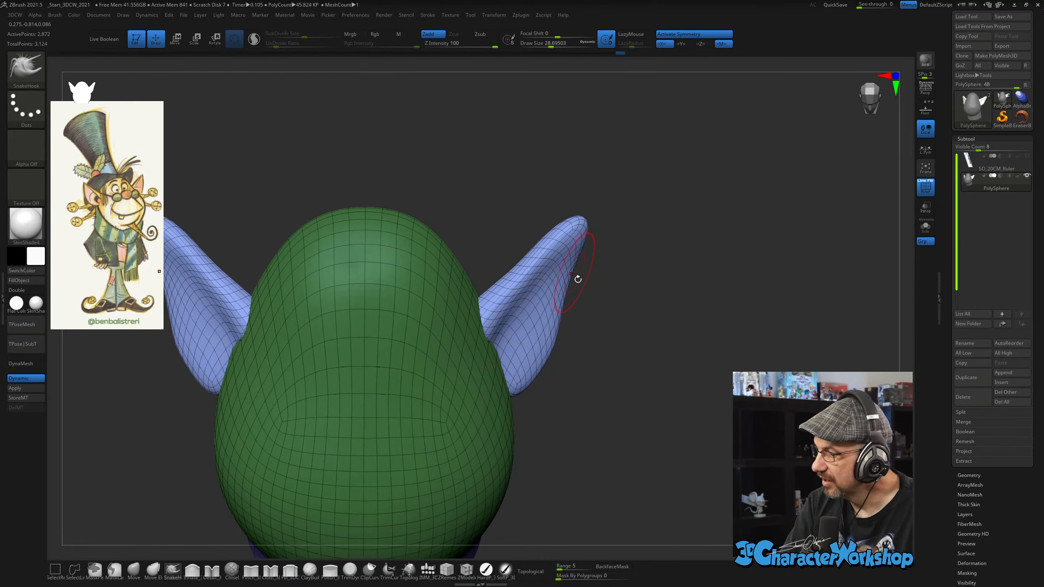
{"action": "right_click_drag", "start_coordinate": [585, 337], "coordinate": [609, 318]}
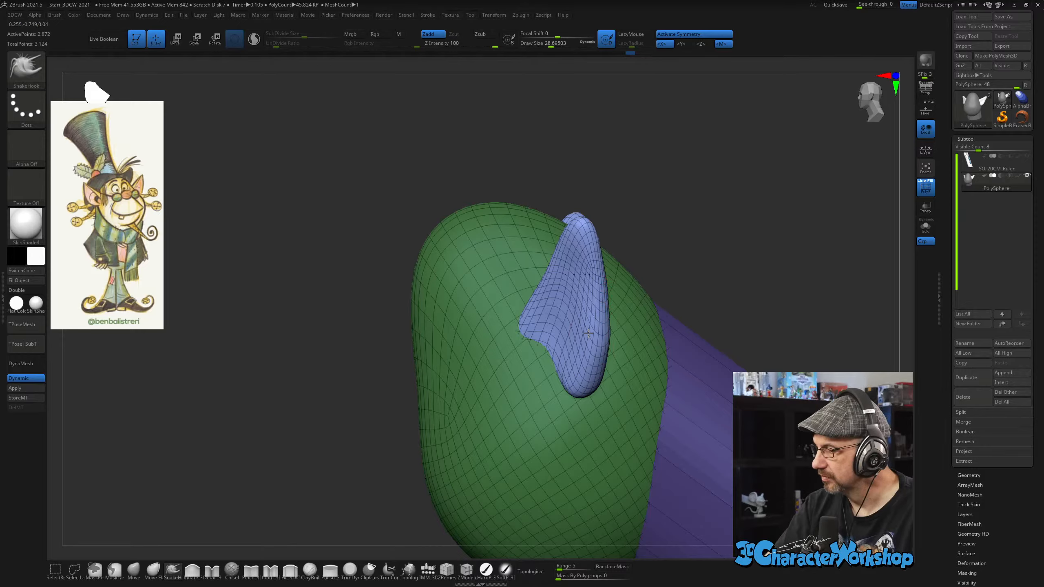
Widen the ears' rear and lower lobes with SnakeHook at a draw size of about 37.4.
{"action": "key", "text": "s"}
{"action": "left_click_drag", "start_coordinate": [588, 333], "coordinate": [589, 288]}
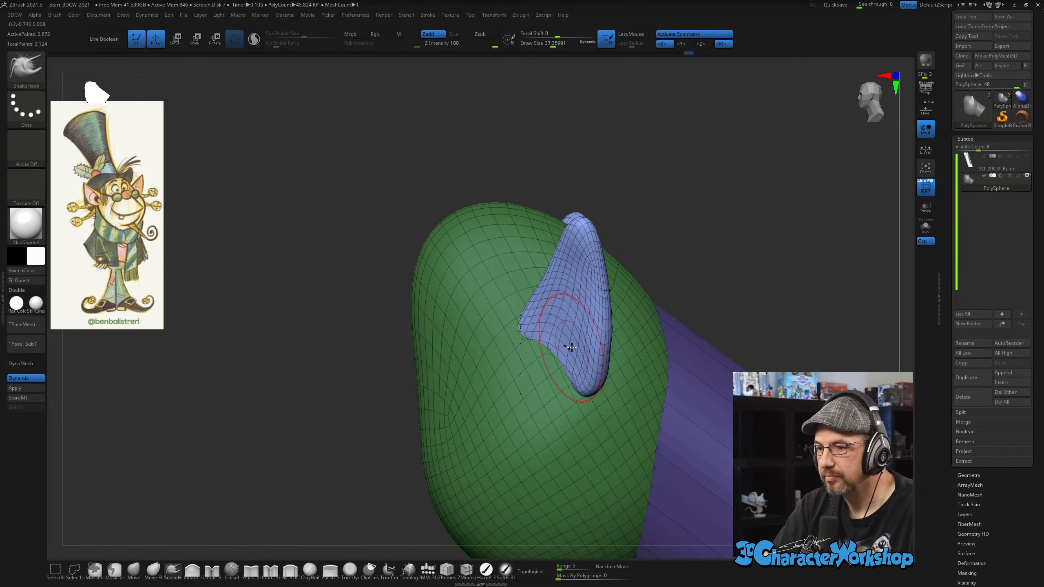
{"action": "right_click_drag", "start_coordinate": [572, 348], "coordinate": [607, 352]}
{"action": "key", "text": "space"}
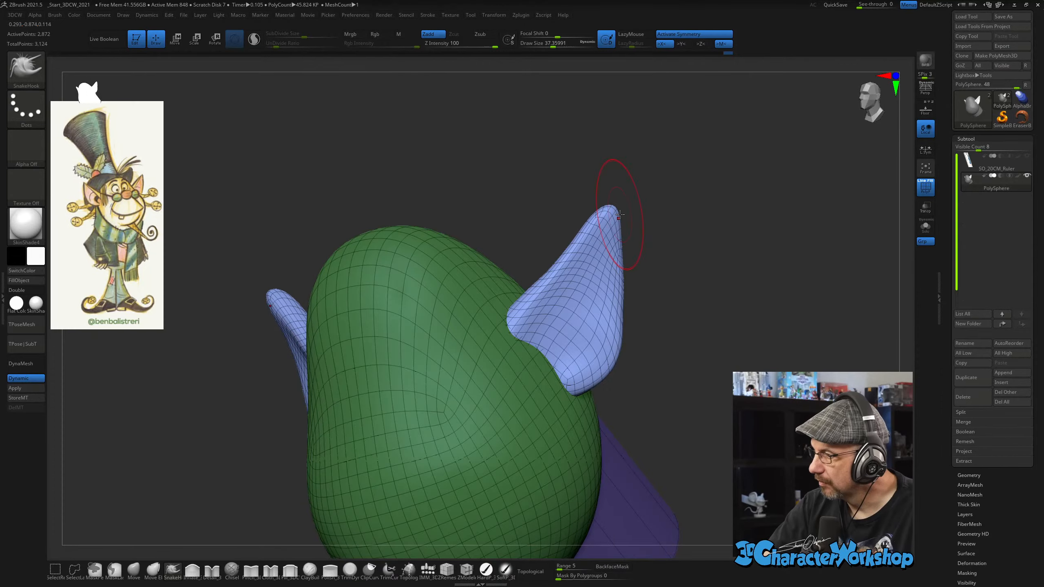
Pull the ear tips into sharper points with SnakeHook at a draw size of about 24.3.
{"action": "mouse_move", "coordinate": [593, 275]}
{"action": "right_mouse_down"}
{"action": "mouse_move", "coordinate": [553, 234]}
{"action": "mouse_move", "coordinate": [635, 204]}
{"action": "mouse_move", "coordinate": [625, 202]}
{"action": "right_mouse_up"}
{"action": "key", "text": "s"}
{"action": "left_click_drag", "start_coordinate": [649, 201], "coordinate": [635, 222]}
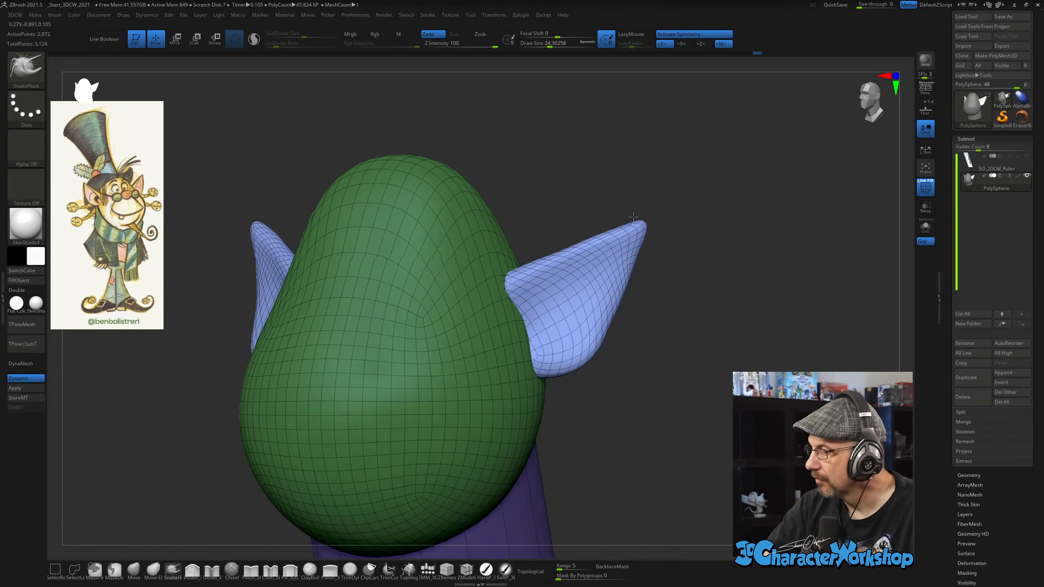
{"action": "right_click_drag", "start_coordinate": [637, 211], "coordinate": [658, 212]}
Round out the ears' lower part at a draw size of about 35.5 and smooth their surface.
{"action": "mouse_move", "coordinate": [662, 249]}
{"action": "right_mouse_down"}
{"action": "mouse_move", "coordinate": [653, 307]}
{"action": "mouse_move", "coordinate": [648, 299]}
{"action": "right_mouse_up"}
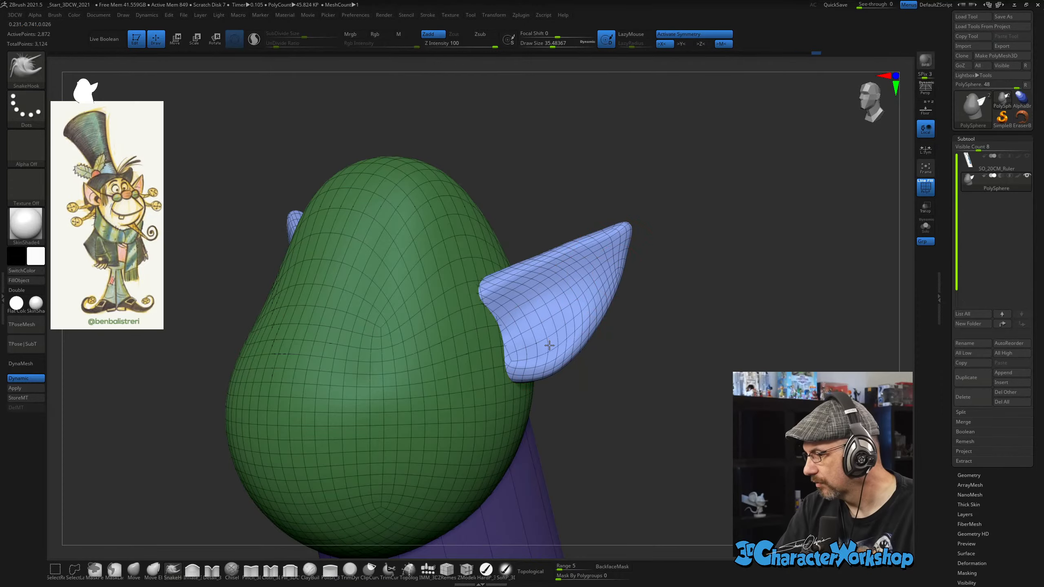
{"action": "left_click_drag", "start_coordinate": [549, 346], "coordinate": [553, 337]}
{"action": "left_click_drag", "start_coordinate": [595, 291], "coordinate": [598, 267], "text": "shift"}
{"action": "right_click_drag", "start_coordinate": [623, 362], "coordinate": [577, 358]}
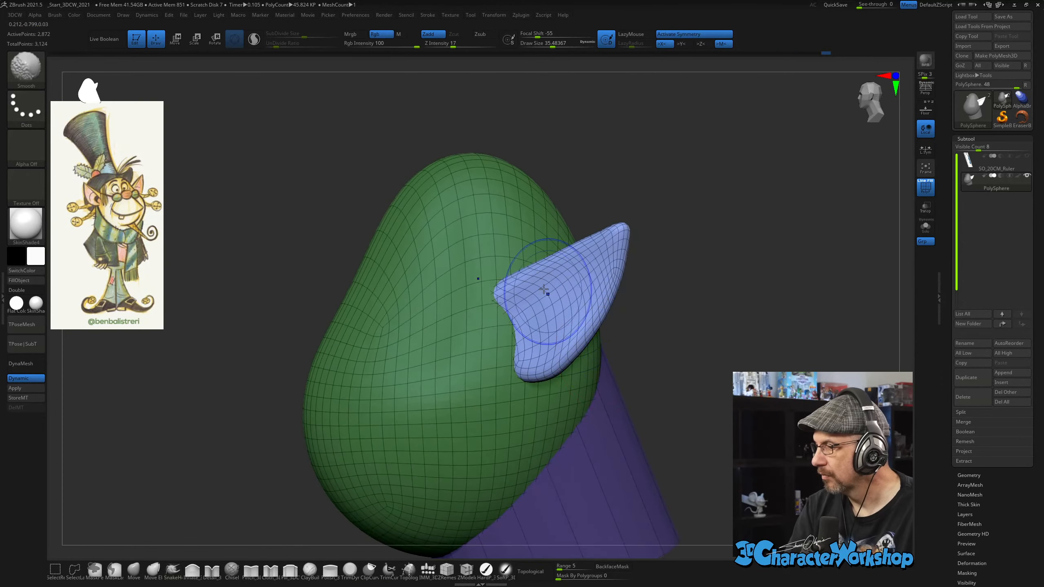
{"action": "right_click_drag", "start_coordinate": [655, 345], "coordinate": [632, 371]}
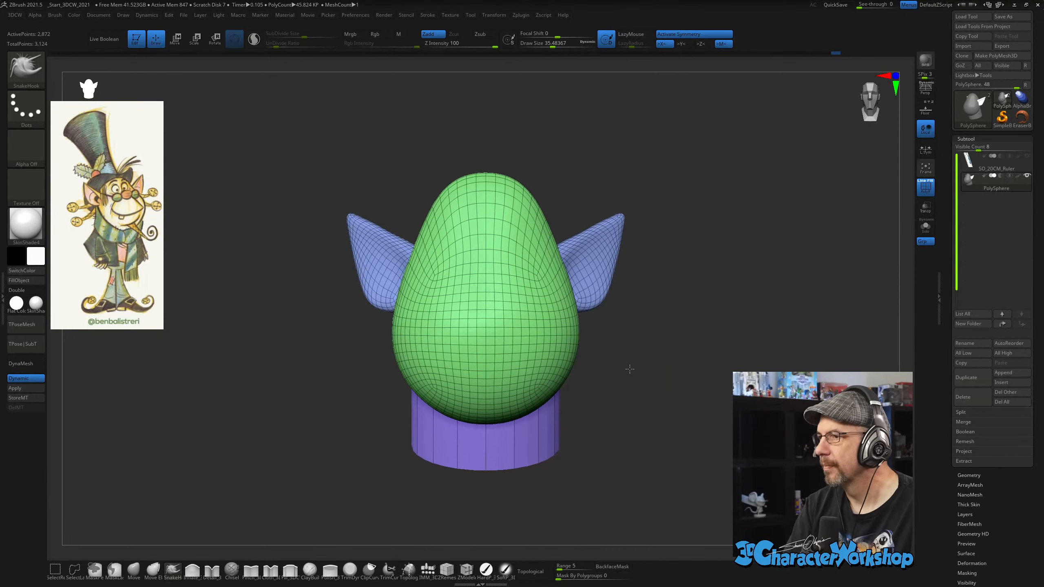
Push eye-socket hollows into the upper front of the head with SnakeHook at a draw size of about 35.5.
{"action": "mouse_move", "coordinate": [629, 366]}
{"action": "right_mouse_down"}
{"action": "mouse_move", "coordinate": [613, 399]}
{"action": "mouse_move", "coordinate": [592, 406]}
{"action": "mouse_move", "coordinate": [473, 312]}
{"action": "right_mouse_up"}
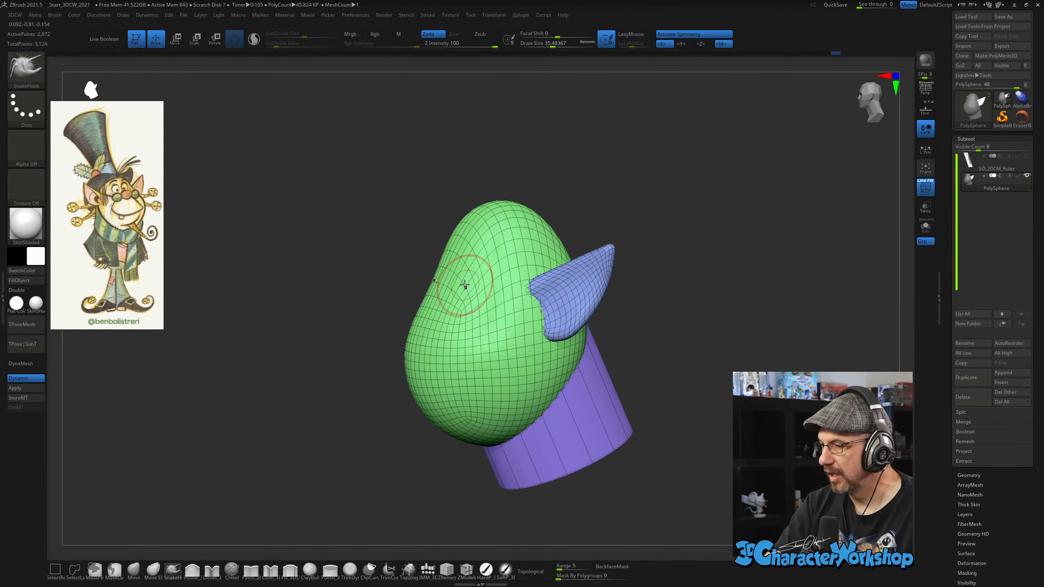
{"action": "right_click_drag", "start_coordinate": [459, 277], "coordinate": [456, 312]}
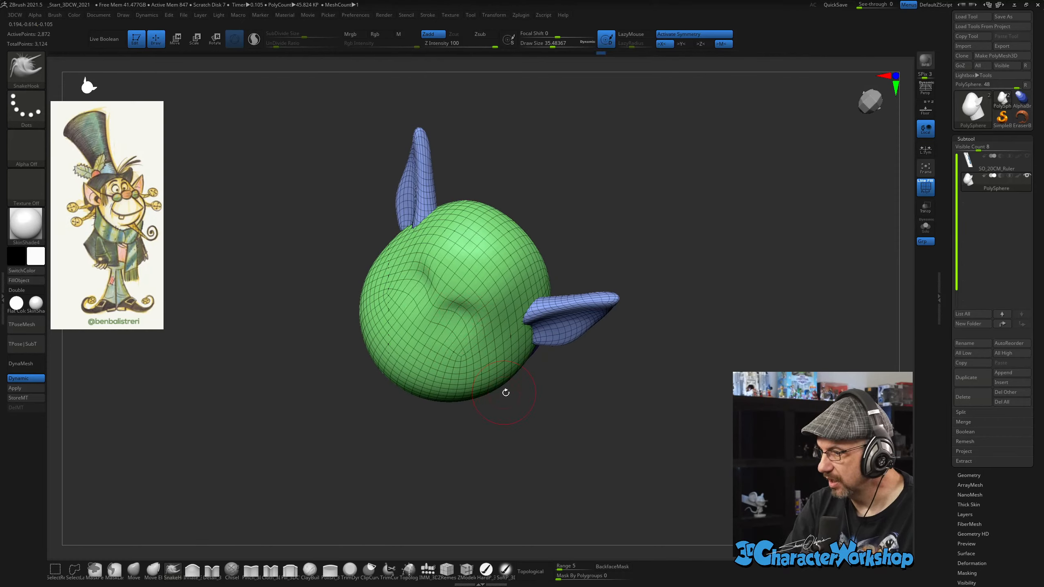
{"action": "right_click_drag", "start_coordinate": [505, 392], "coordinate": [625, 292]}
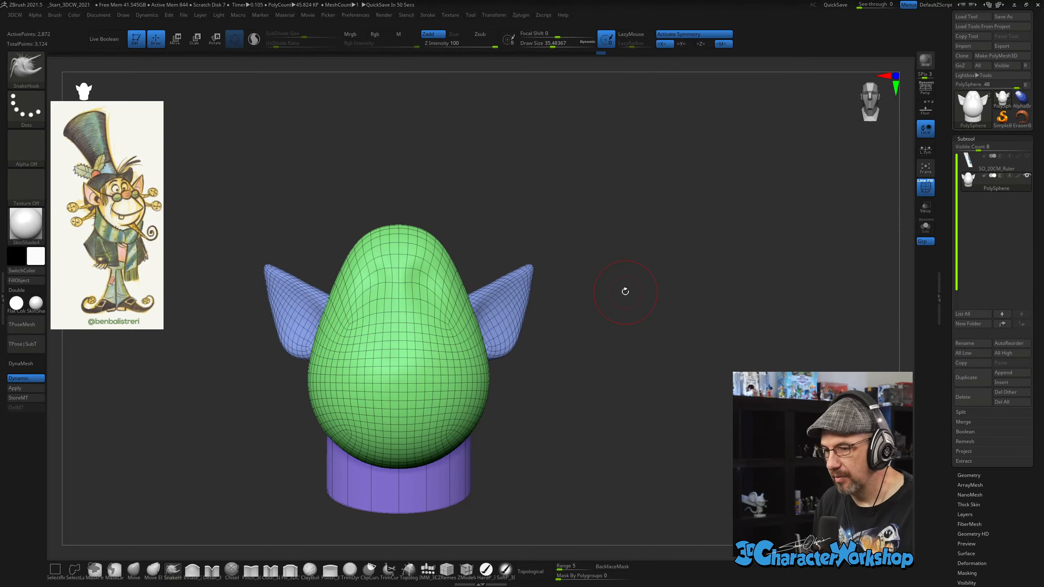
{"action": "left_click_drag", "start_coordinate": [559, 280], "coordinate": [585, 304]}
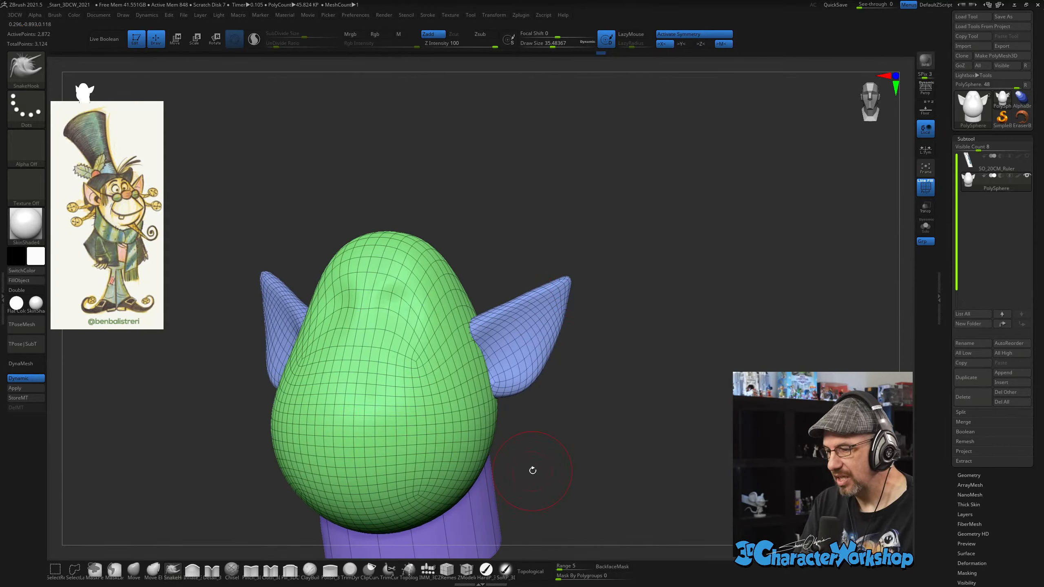
Reshape the eye-socket hollows with SnakeHook at a draw size of about 41.3 and smooth them.
{"action": "left_click_drag", "start_coordinate": [565, 241], "coordinate": [546, 216]}
{"action": "key", "text": "s"}
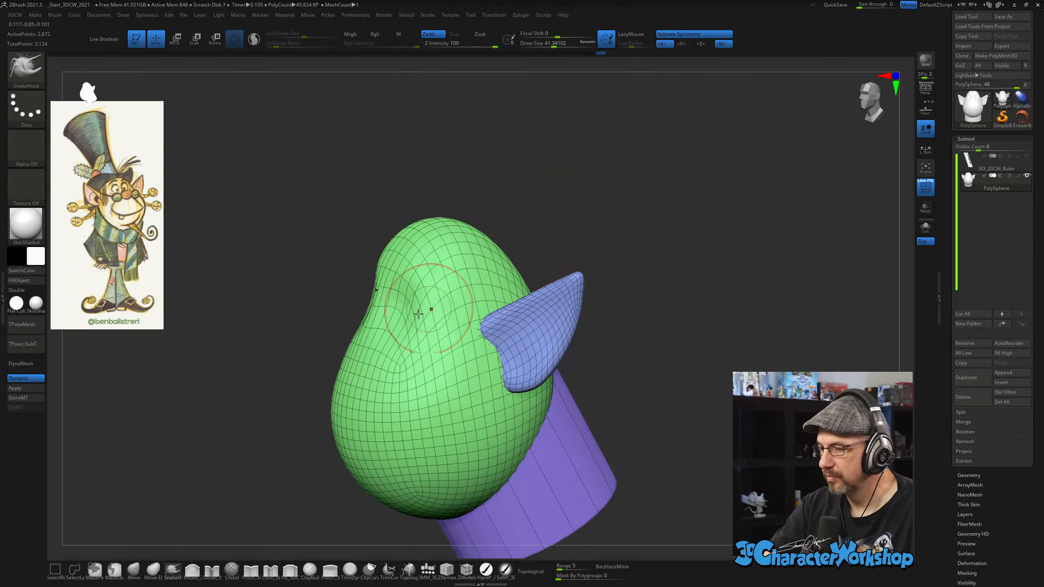
{"action": "left_click_drag", "start_coordinate": [410, 314], "coordinate": [416, 295]}
{"action": "right_click_drag", "start_coordinate": [425, 309], "coordinate": [449, 309]}
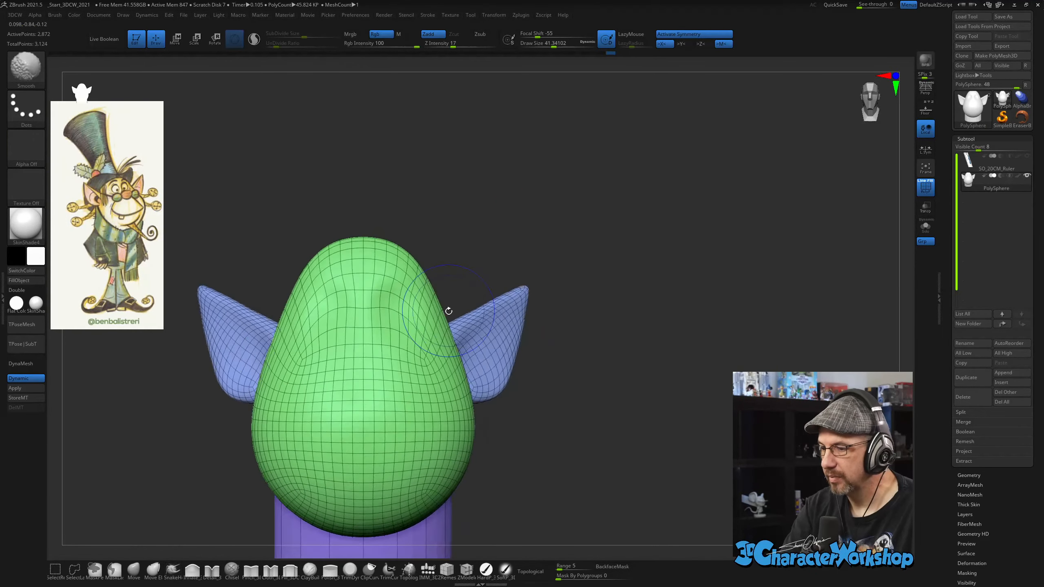
{"action": "mouse_move", "coordinate": [457, 256]}
{"action": "right_mouse_down", "text": "alt"}
{"action": "mouse_move", "coordinate": [478, 249]}
{"action": "mouse_move", "coordinate": [442, 339]}
{"action": "mouse_move", "coordinate": [511, 355]}
{"action": "mouse_move", "coordinate": [586, 417]}
{"action": "mouse_move", "coordinate": [631, 420]}
{"action": "mouse_move", "coordinate": [638, 413]}
{"action": "mouse_move", "coordinate": [603, 384]}
{"action": "mouse_move", "coordinate": [603, 348]}
{"action": "right_mouse_up", "text": "alt"}
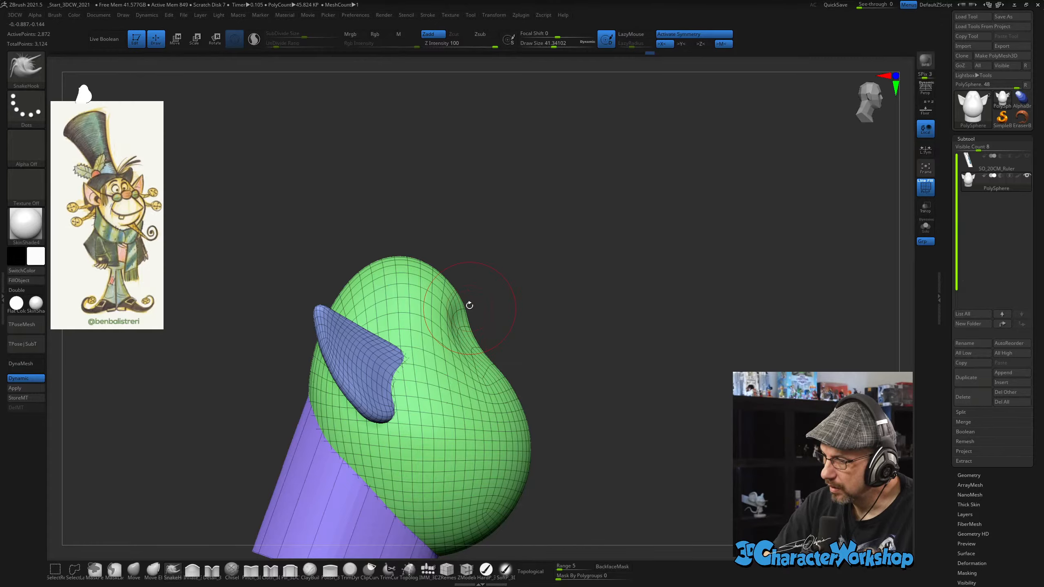
Pull the brow above the eye sockets forward in profile with SnakeHook at a draw size of about 52.7.
{"action": "right_click_drag", "start_coordinate": [469, 305], "coordinate": [465, 288]}
{"action": "key", "text": "s"}
{"action": "left_click_drag", "start_coordinate": [471, 272], "coordinate": [473, 271]}
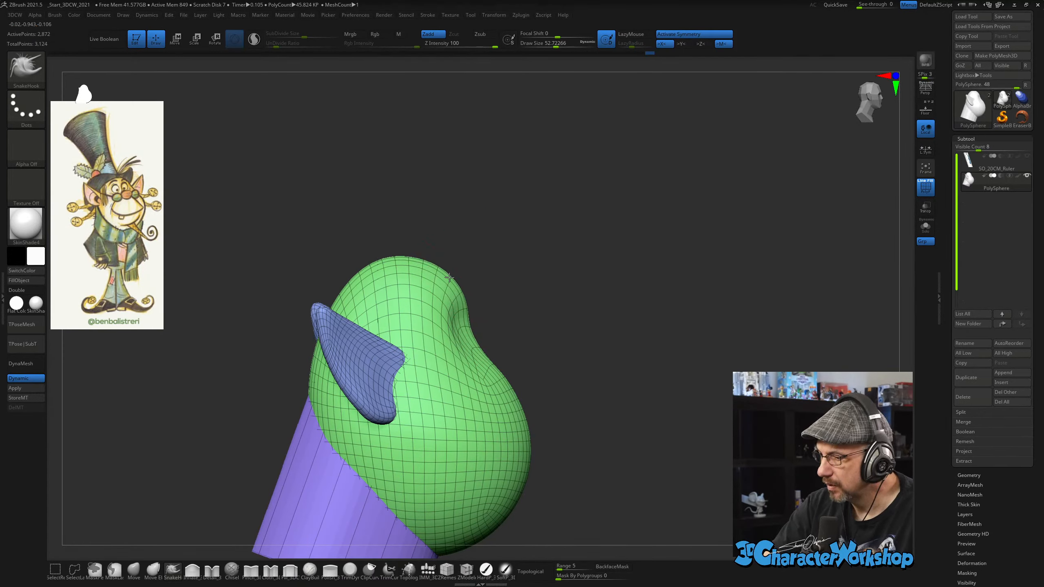
{"action": "mouse_move", "coordinate": [554, 334]}
{"action": "right_mouse_down"}
{"action": "mouse_move", "coordinate": [543, 349]}
{"action": "mouse_move", "coordinate": [552, 359]}
{"action": "mouse_move", "coordinate": [561, 322]}
{"action": "mouse_move", "coordinate": [493, 317]}
{"action": "right_mouse_up"}
{"action": "right_click_drag", "start_coordinate": [543, 338], "coordinate": [543, 382]}
{"action": "left_click_drag", "start_coordinate": [521, 377], "coordinate": [620, 362]}
{"action": "mouse_move", "coordinate": [669, 456]}
{"action": "left_mouse_down", "text": "alt"}
{"action": "mouse_move", "coordinate": [641, 426]}
{"action": "mouse_move", "coordinate": [611, 434]}
{"action": "mouse_move", "coordinate": [633, 434]}
{"action": "mouse_move", "coordinate": [629, 403]}
{"action": "left_mouse_up", "text": "alt"}
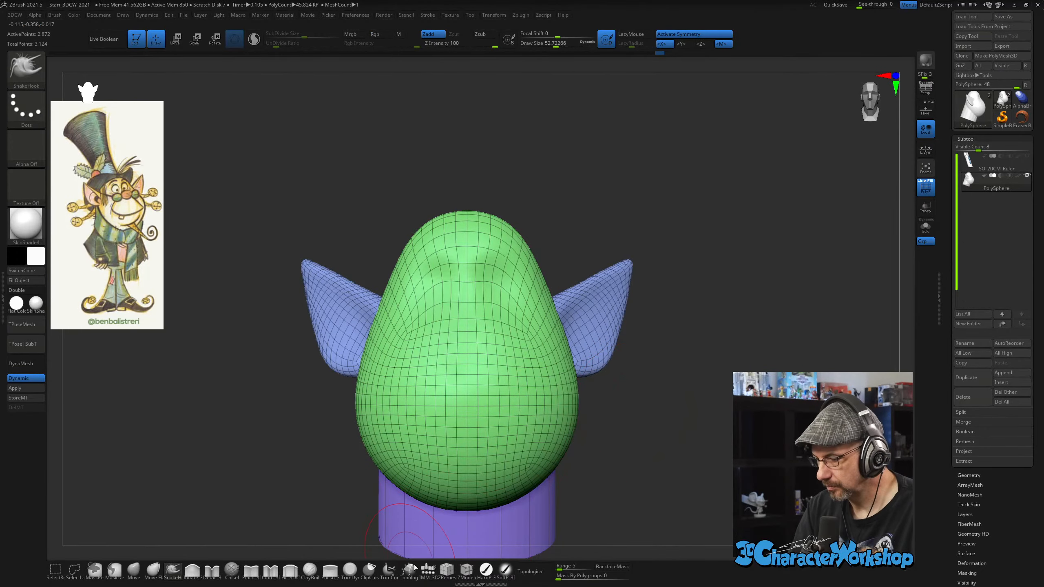
Insert a mirrored pair of QuadSphere-1 eyeballs over the eye sockets with the IMM brush at a draw size of about 28.7.
{"action": "left_click", "coordinate": [428, 570]}
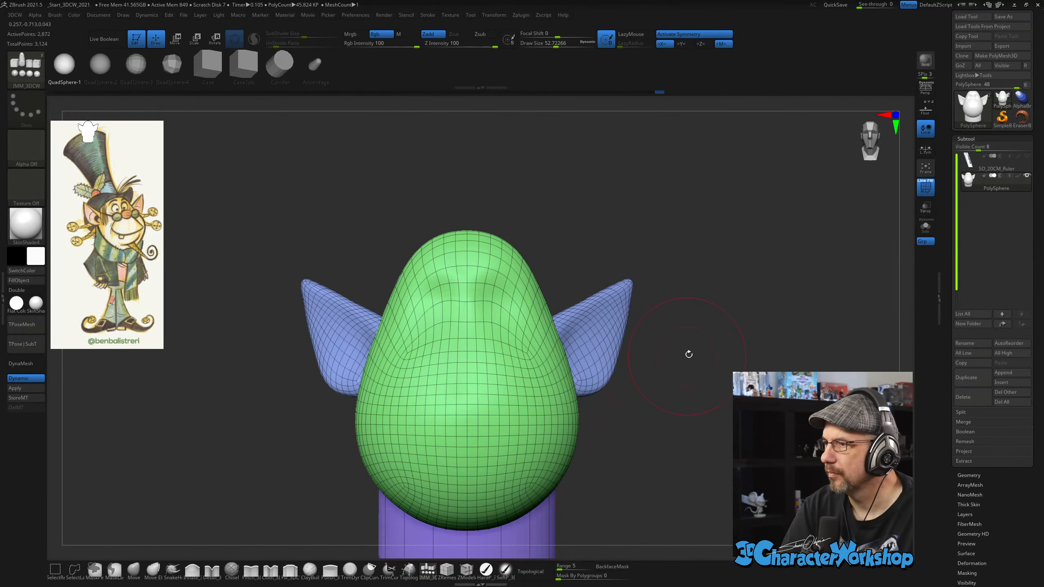
{"action": "left_click_drag", "start_coordinate": [685, 354], "coordinate": [661, 384], "text": "alt"}
{"action": "key", "text": "s"}
{"action": "mouse_move", "coordinate": [507, 320]}
{"action": "left_mouse_down"}
{"action": "mouse_move", "coordinate": [495, 320]}
{"action": "mouse_move", "coordinate": [511, 320]}
{"action": "mouse_move", "coordinate": [515, 338]}
{"action": "left_mouse_up"}
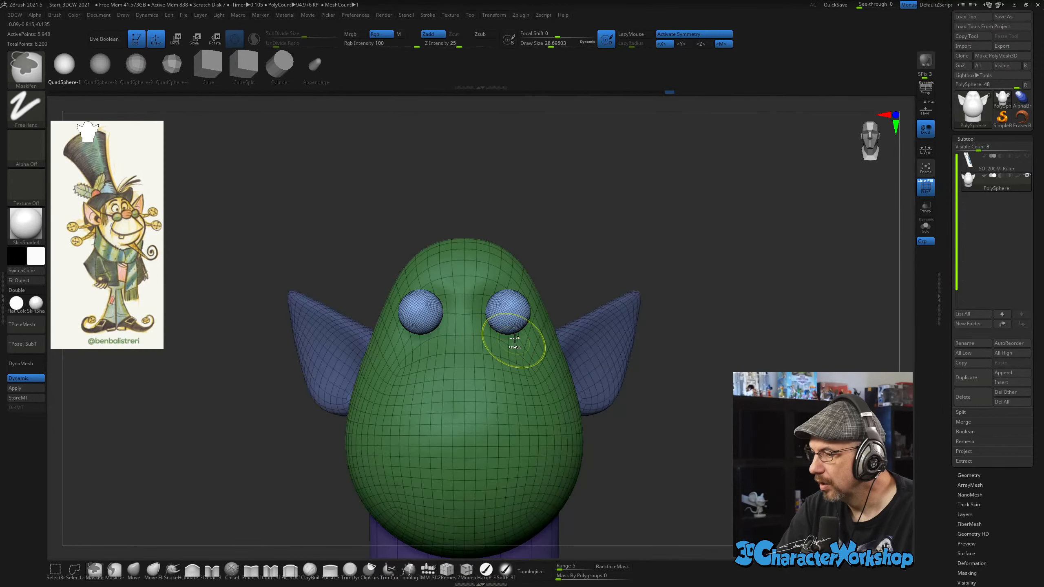
{"action": "key", "text": "ctrl+z"}
{"action": "key", "text": "w"}
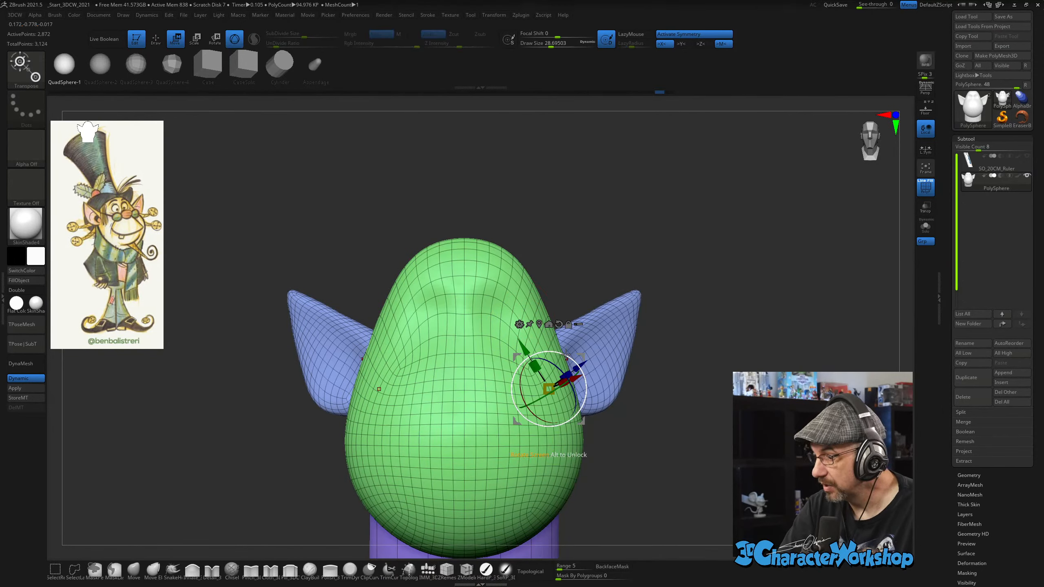
{"action": "left_click", "coordinate": [559, 325]}
{"action": "key", "text": "q"}
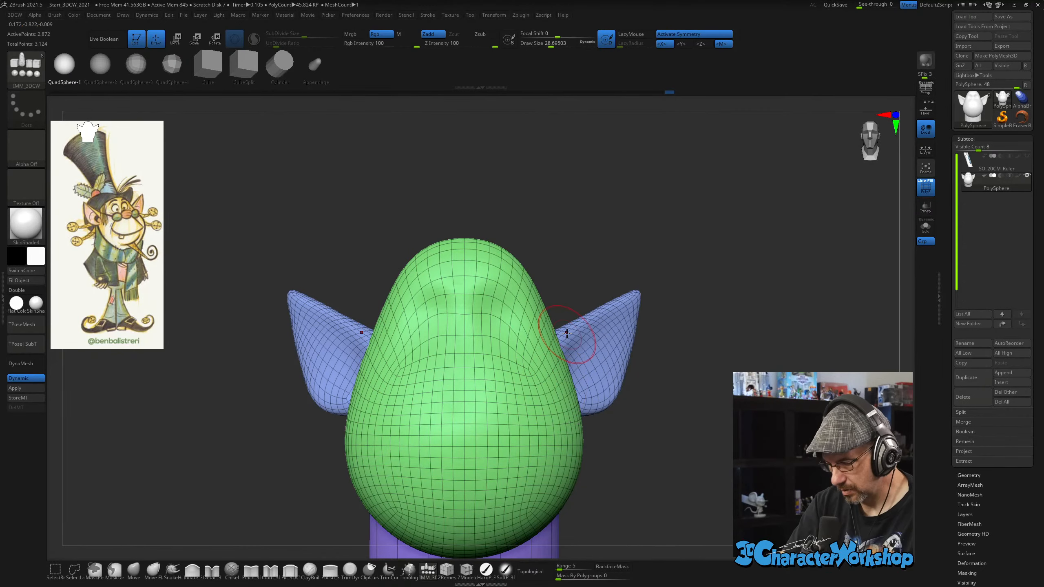
{"action": "left_click_drag", "start_coordinate": [497, 317], "coordinate": [495, 348]}
Set the eyeballs back into the sockets in profile and bring them closer together in front view.
{"action": "left_click_drag", "start_coordinate": [656, 466], "coordinate": [630, 468]}
{"action": "key", "text": "w"}
{"action": "left_click_drag", "start_coordinate": [451, 317], "coordinate": [503, 319]}
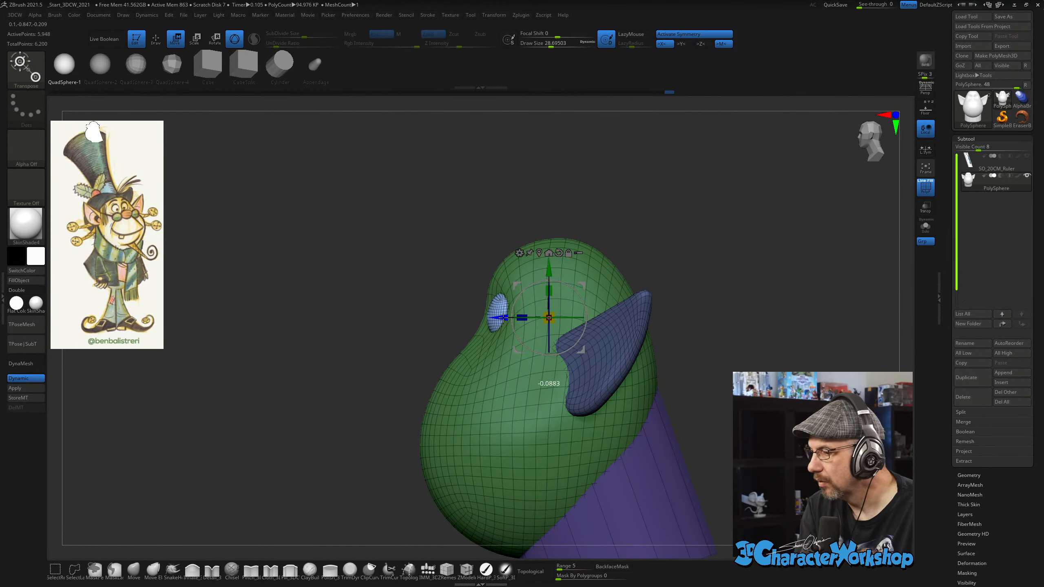
{"action": "left_click_drag", "start_coordinate": [349, 396], "coordinate": [386, 393]}
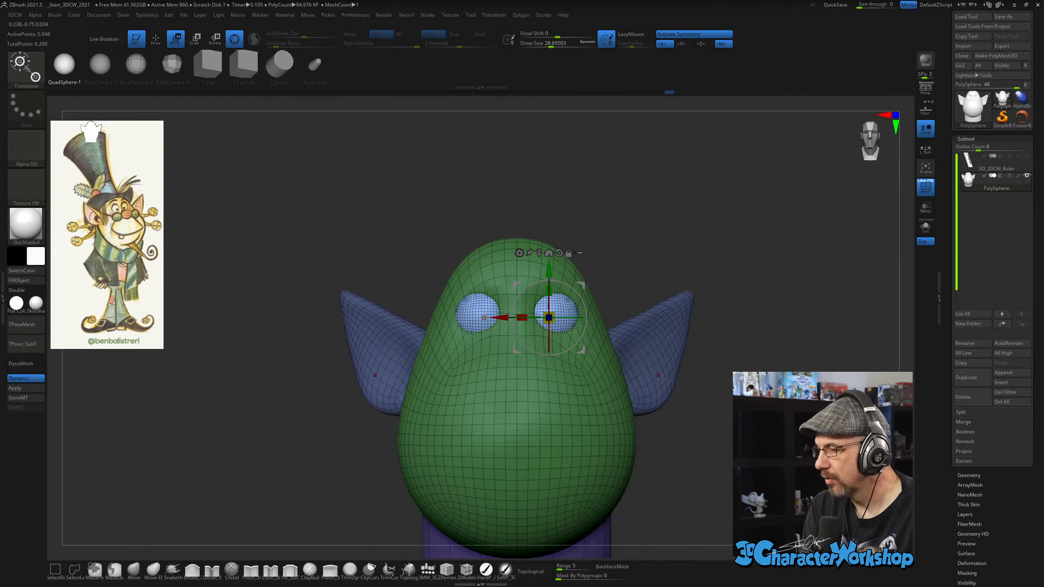
{"action": "left_click_drag", "start_coordinate": [503, 317], "coordinate": [491, 312]}
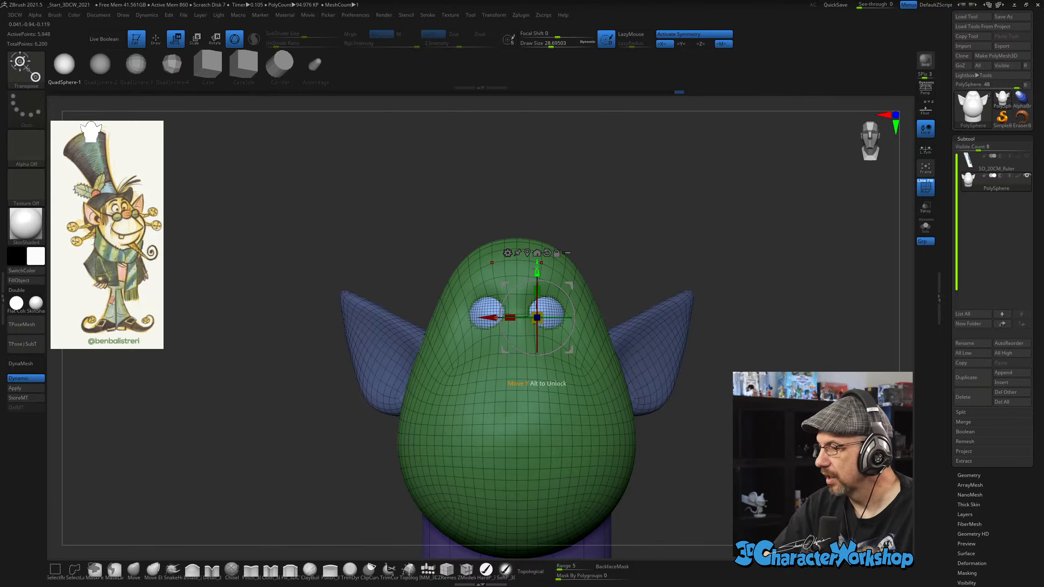
{"action": "left_click_drag", "start_coordinate": [537, 268], "coordinate": [537, 276]}
Split the unmasked eyeballs into their own subtool and make that subtool active.
{"action": "left_click_drag", "start_coordinate": [668, 441], "coordinate": [663, 392]}
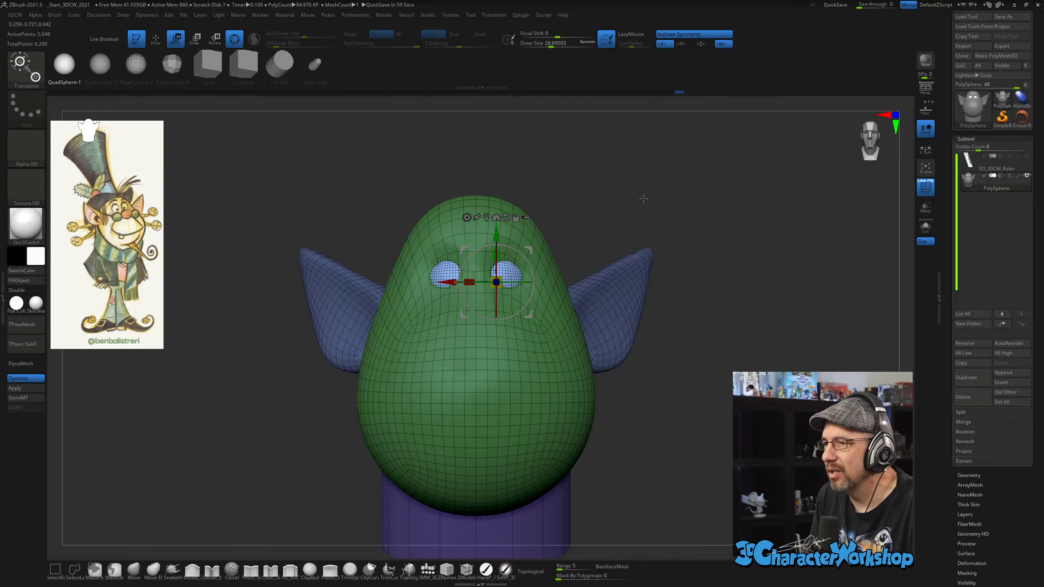
{"action": "left_click_drag", "start_coordinate": [616, 181], "coordinate": [612, 178], "text": "alt"}
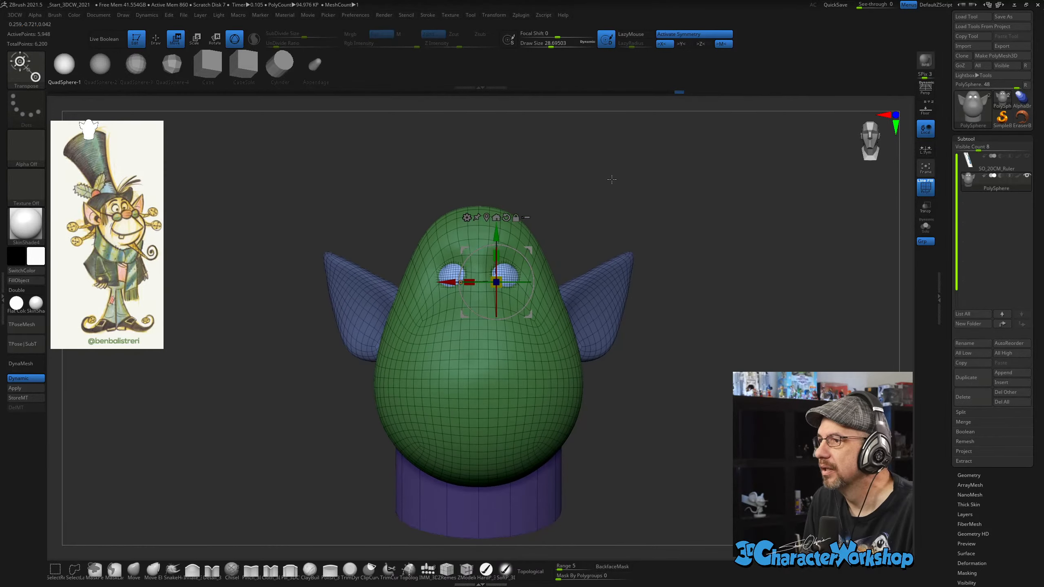
{"action": "left_click_drag", "start_coordinate": [665, 242], "coordinate": [643, 227], "text": "alt"}
{"action": "key", "text": "space"}
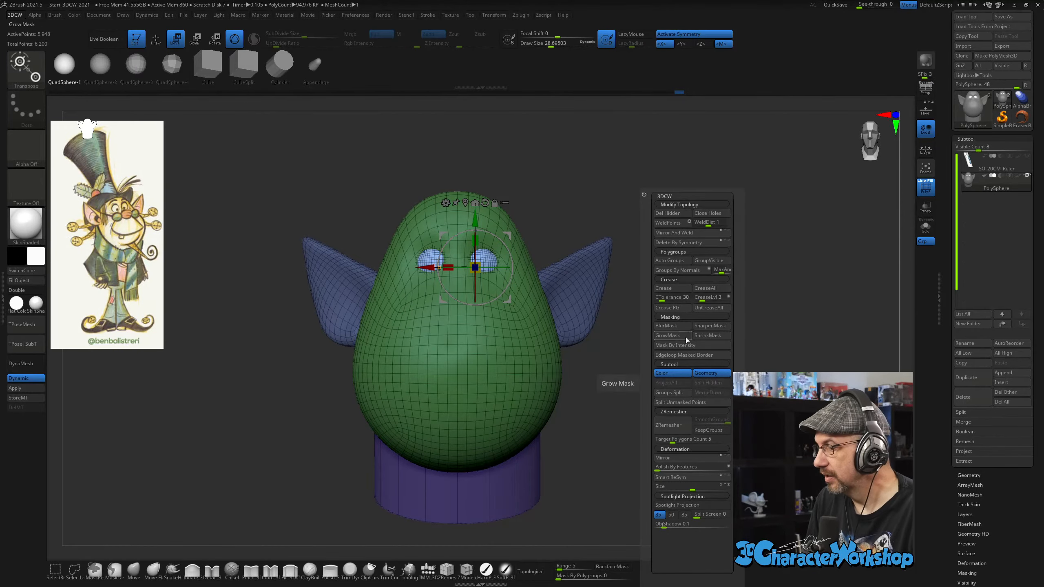
{"action": "left_click", "coordinate": [686, 405]}
{"action": "key", "text": "Down"}
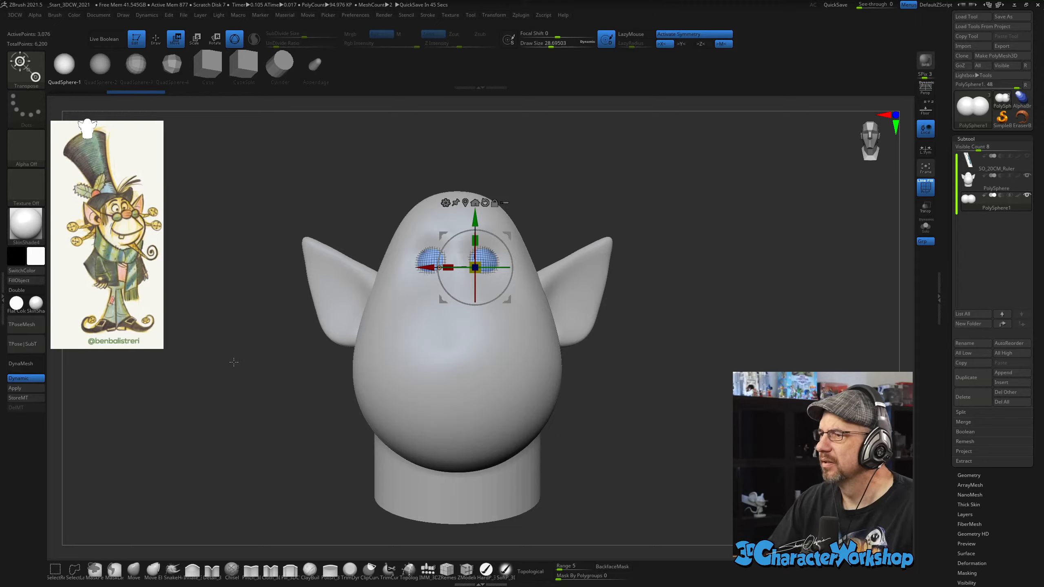
Make the head the active subtool and return to Draw mode.
{"action": "left_click_drag", "start_coordinate": [611, 381], "coordinate": [621, 388]}
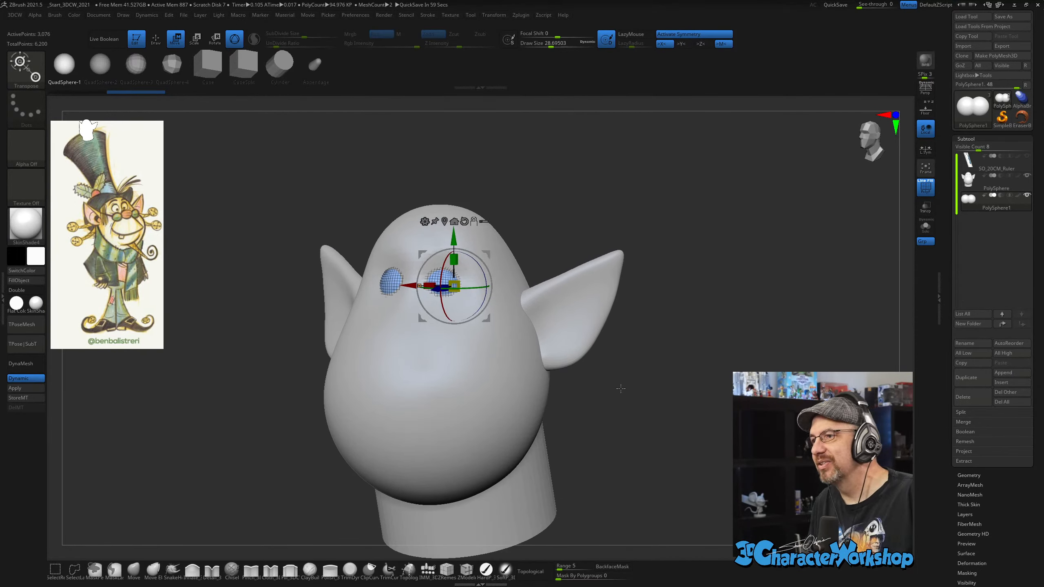
{"action": "left_click", "coordinate": [505, 364], "text": "alt"}
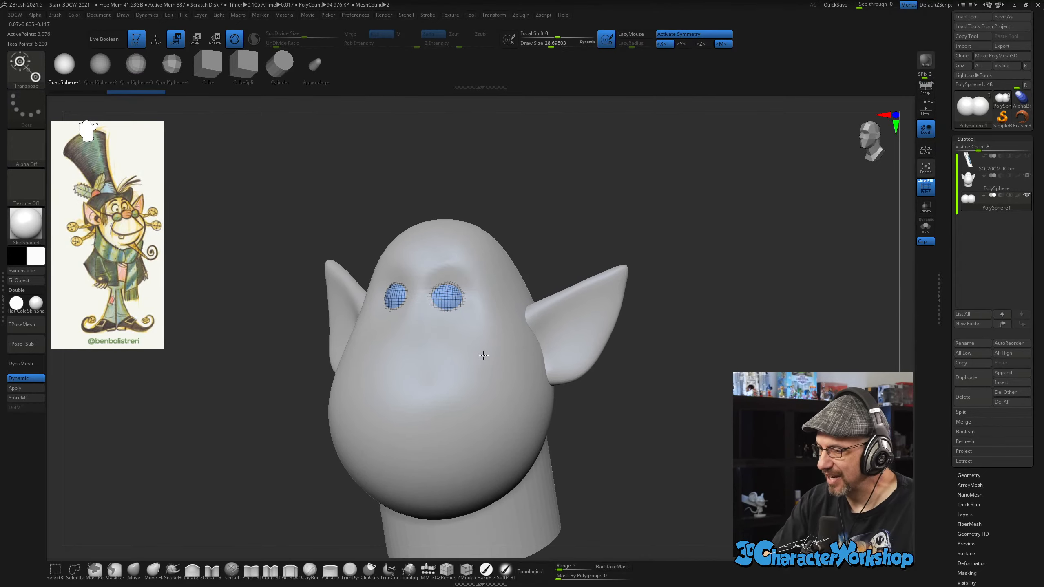
{"action": "key", "text": "q"}
{"action": "left_click_drag", "start_coordinate": [597, 419], "coordinate": [596, 438]}
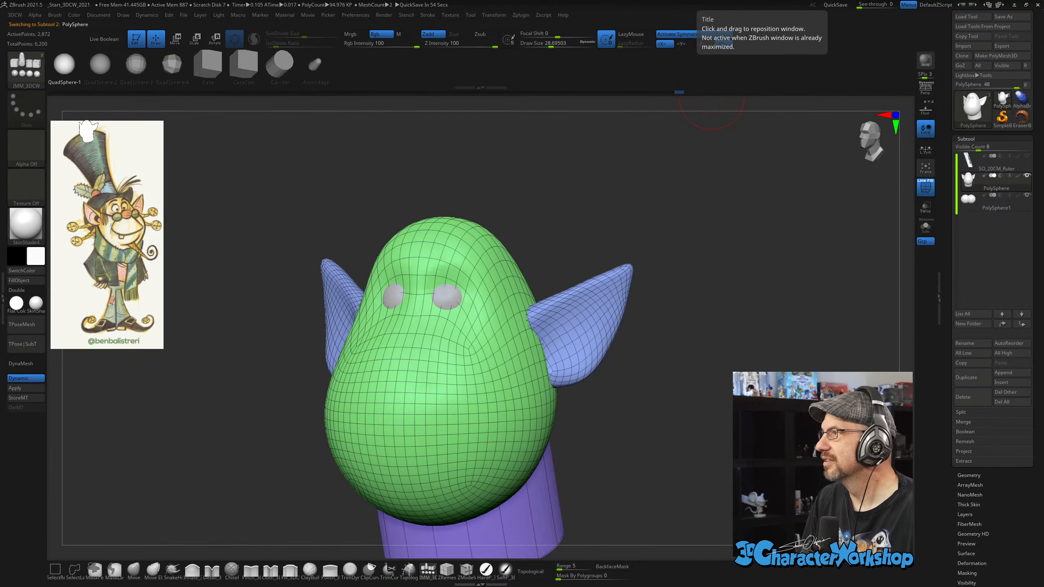
Switch to the browser and view the Dungeons & Dragons line-up and Dungeon Master designs on the reference artist's Instagram page.
{"action": "left_click_drag", "start_coordinate": [699, 2], "coordinate": [571, 11]}
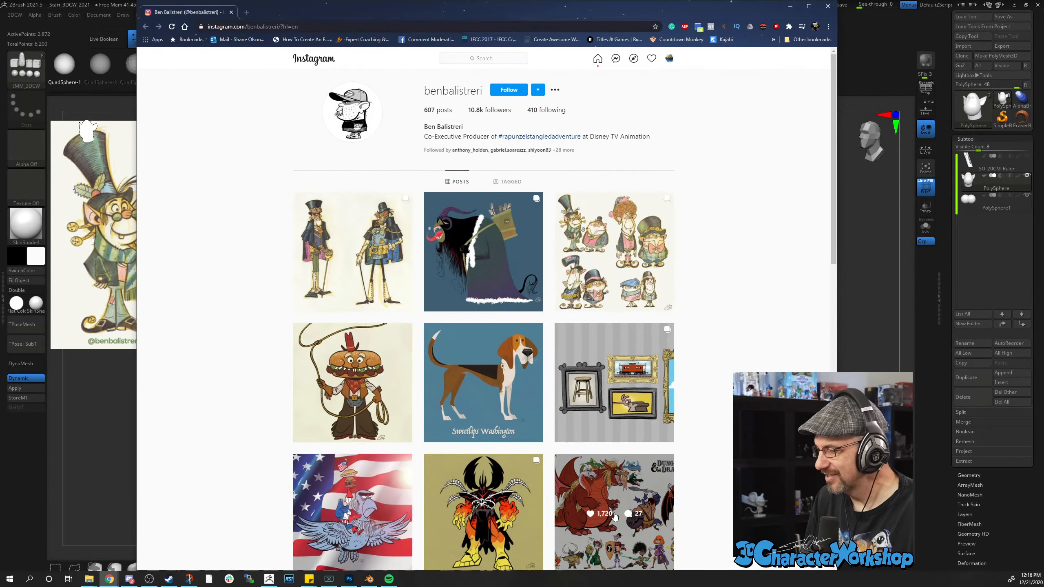
{"action": "left_click", "coordinate": [625, 501]}
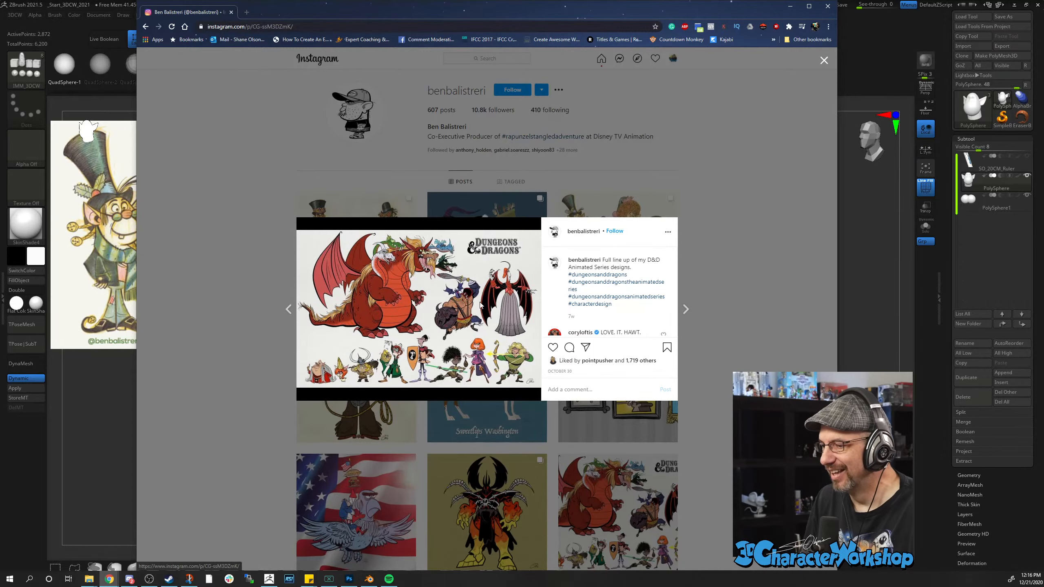
{"action": "left_click", "coordinate": [693, 224]}
{"action": "scroll", "coordinate": [716, 276], "scroll_direction": "down", "scroll_amount": 8}
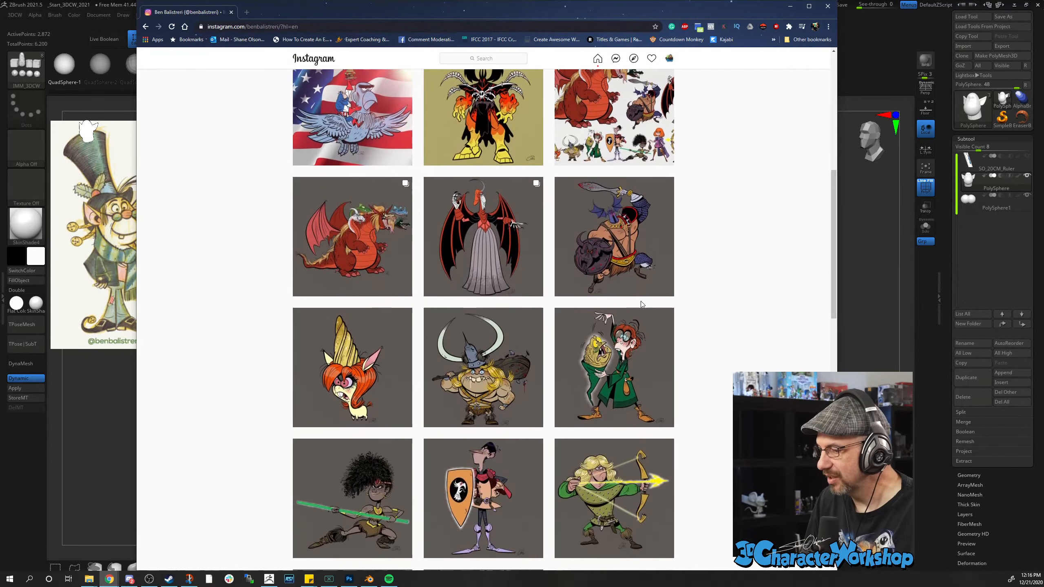
{"action": "scroll", "coordinate": [633, 300], "scroll_direction": "down", "scroll_amount": 2}
{"action": "scroll", "coordinate": [485, 452], "scroll_direction": "down", "scroll_amount": 1}
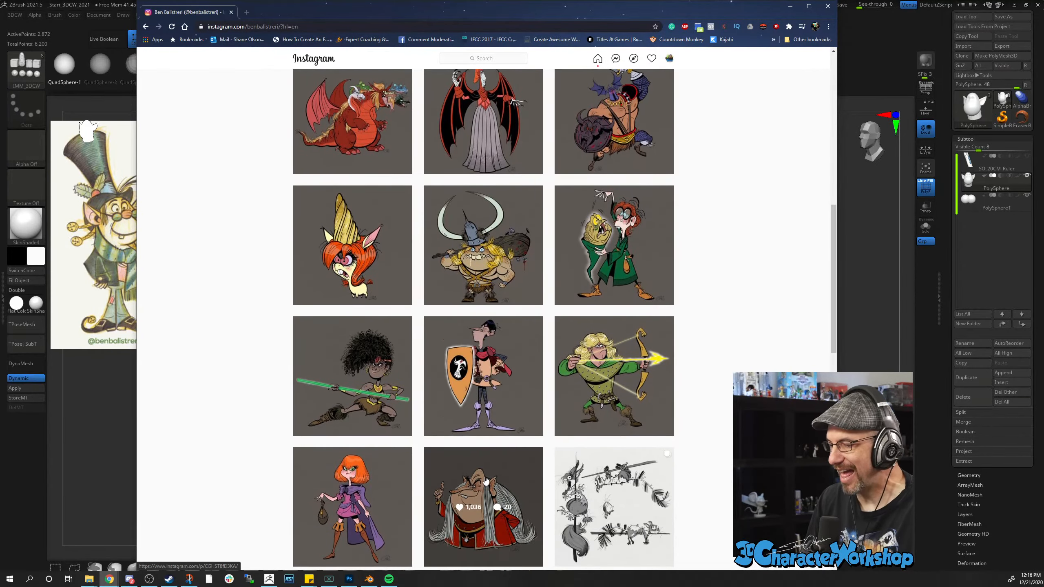
{"action": "left_click", "coordinate": [487, 481]}
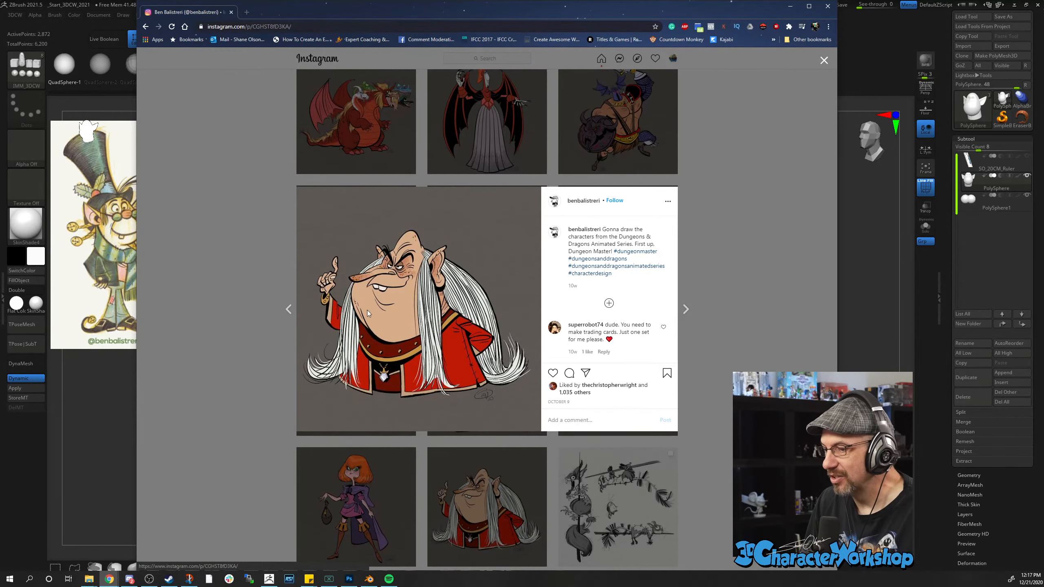
{"action": "left_click", "coordinate": [817, 68]}
Look through the artist's older posts, view the Mandalorian bantha drawing, and return to ZBrush.
{"action": "scroll", "coordinate": [449, 372], "scroll_direction": "down", "scroll_amount": 3}
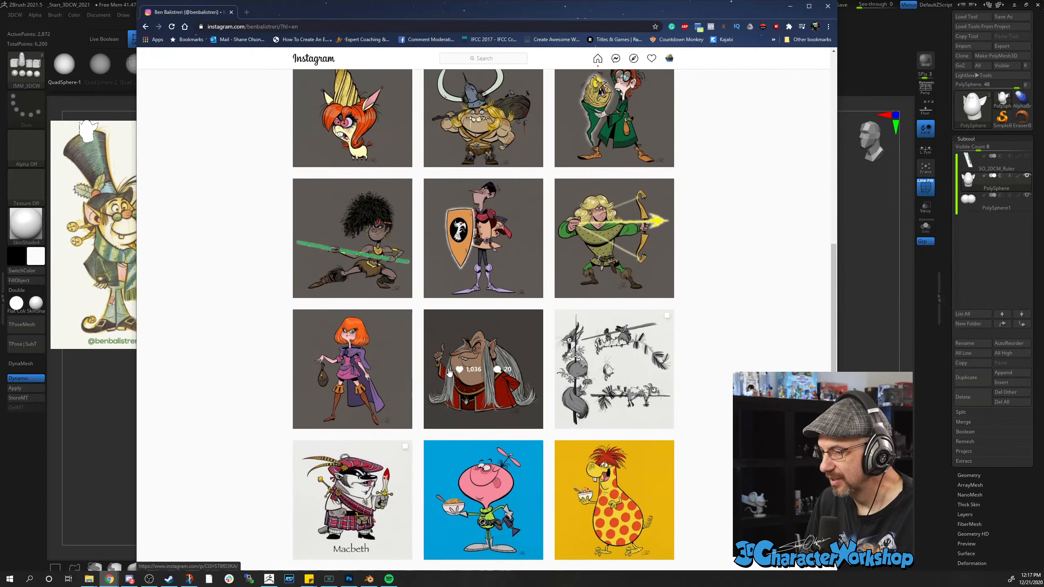
{"action": "scroll", "coordinate": [450, 373], "scroll_direction": "down", "scroll_amount": 6}
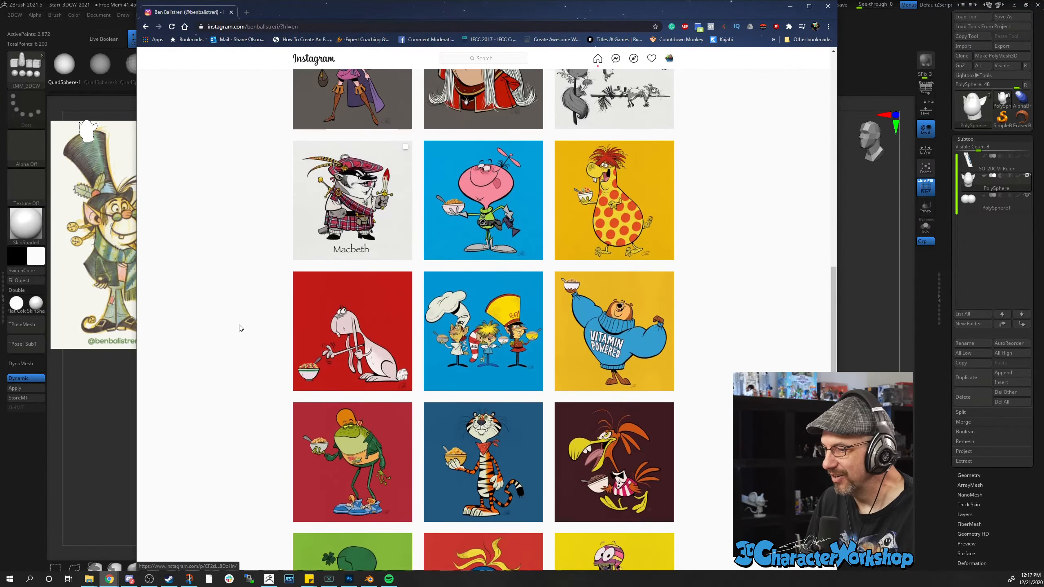
{"action": "scroll", "coordinate": [241, 328], "scroll_direction": "down", "scroll_amount": 3}
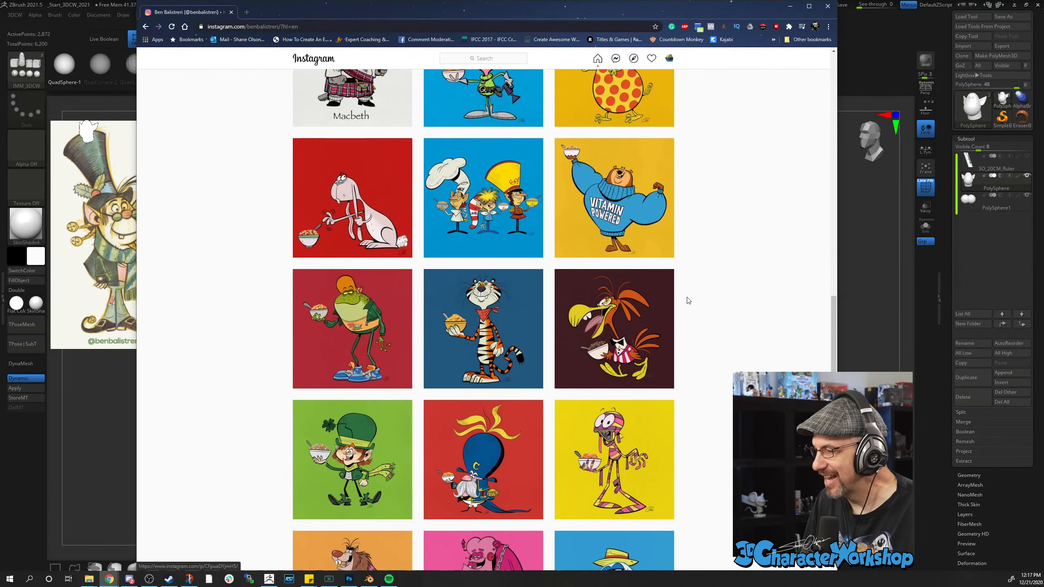
{"action": "scroll", "coordinate": [411, 319], "scroll_direction": "down", "scroll_amount": 5}
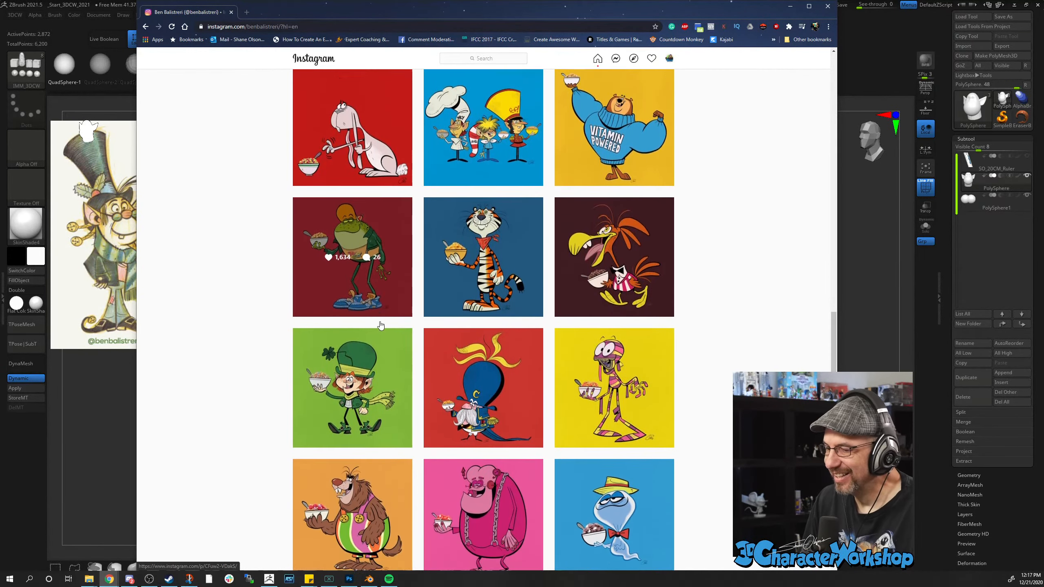
{"action": "scroll", "coordinate": [207, 320], "scroll_direction": "down", "scroll_amount": 8}
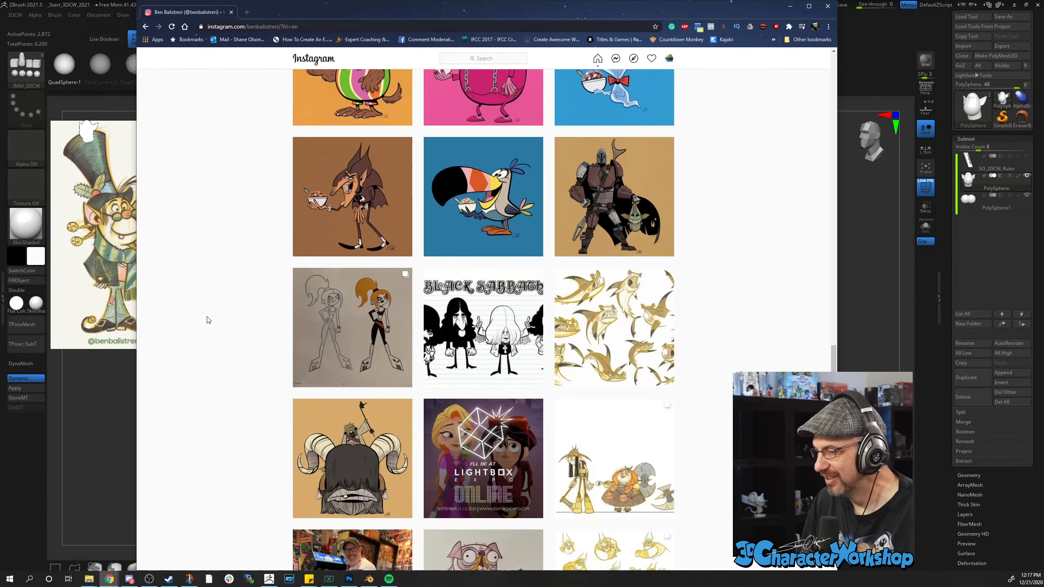
{"action": "scroll", "coordinate": [208, 319], "scroll_direction": "down", "scroll_amount": 2}
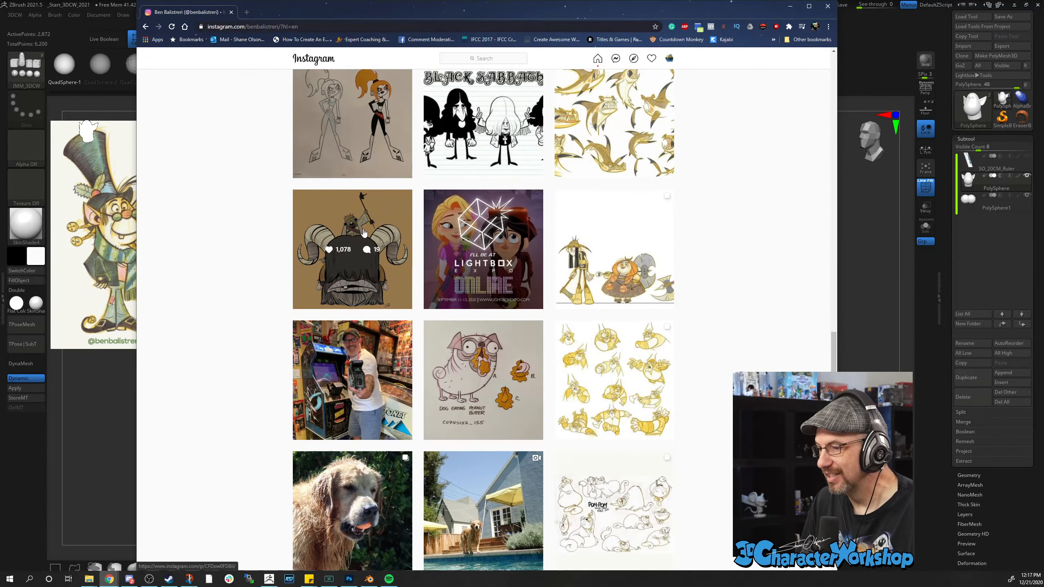
{"action": "left_click", "coordinate": [361, 218]}
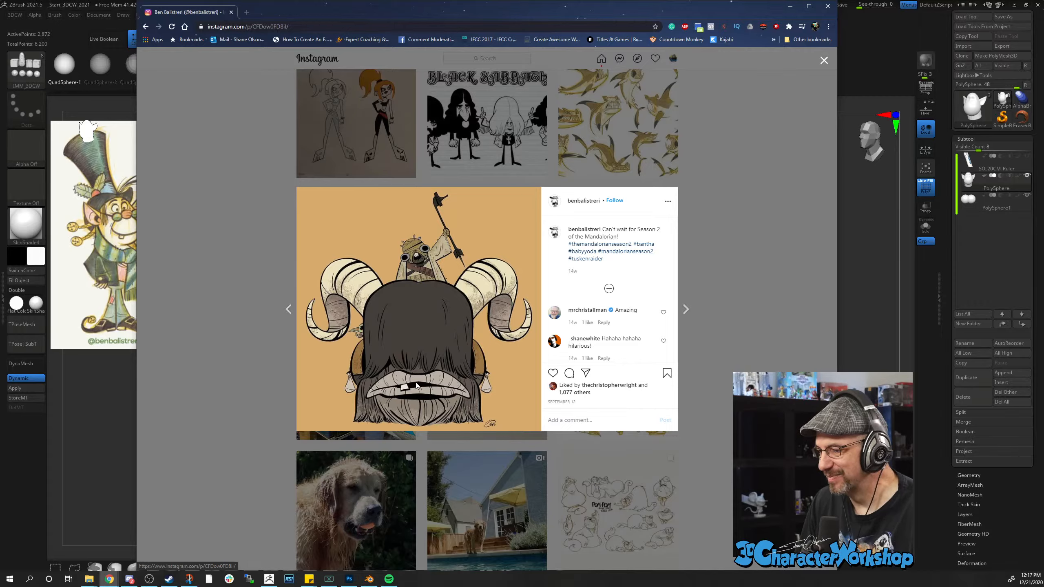
{"action": "left_click", "coordinate": [823, 62]}
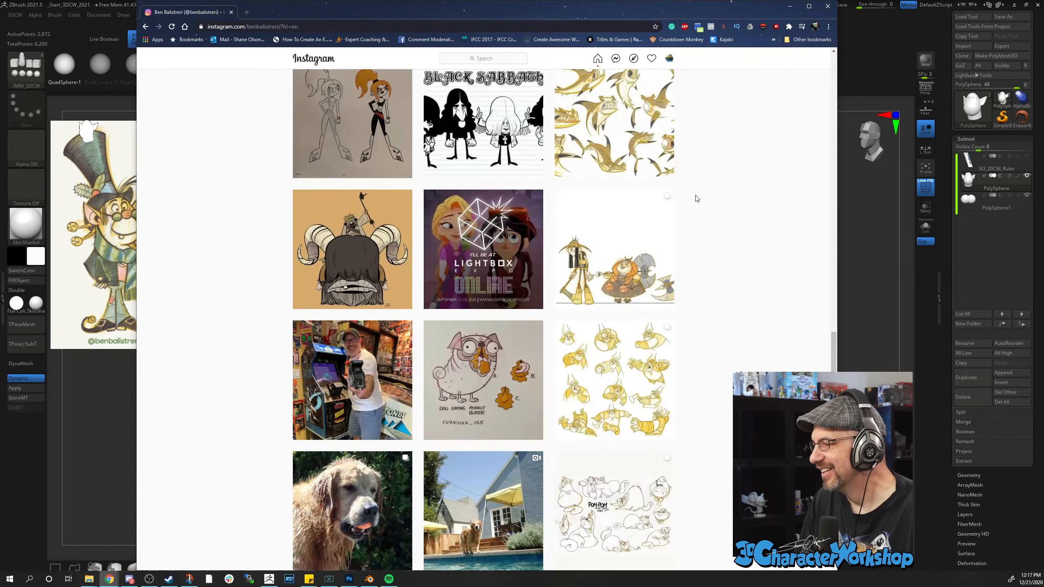
{"action": "scroll", "coordinate": [473, 306], "scroll_direction": "down", "scroll_amount": 1}
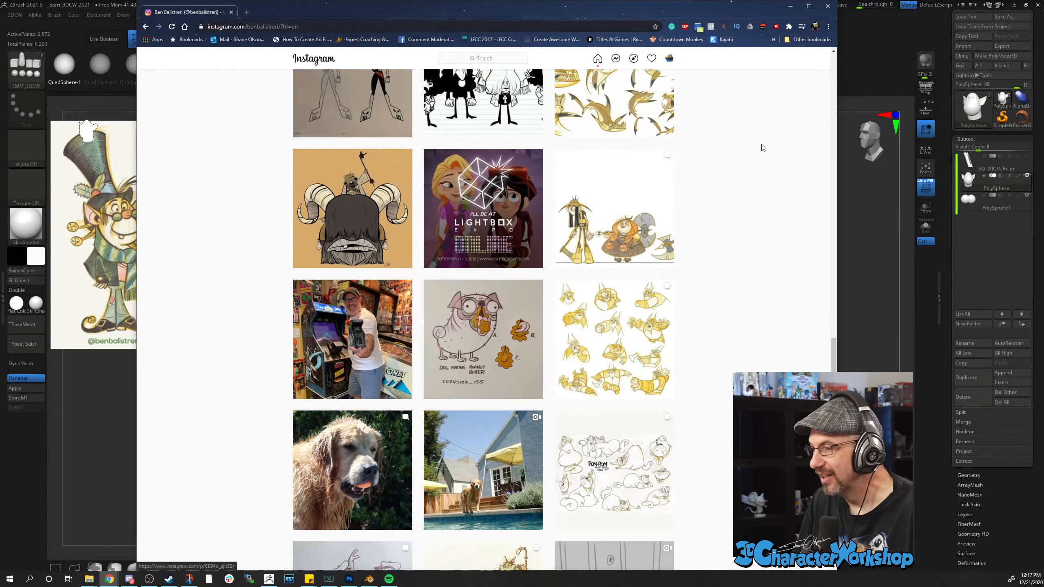
{"action": "left_click", "coordinate": [789, 9]}
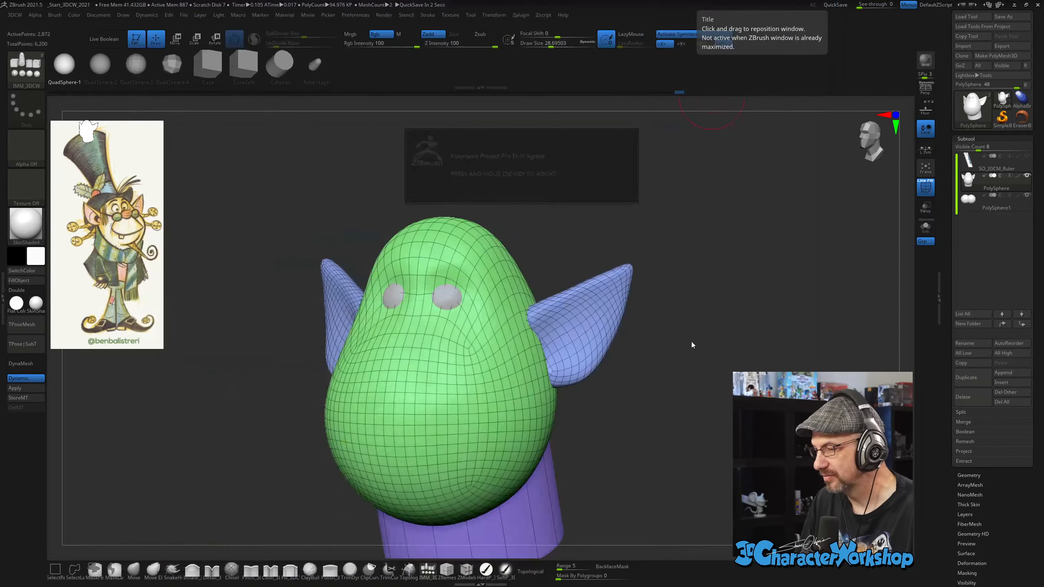
Reshape the socket surface around the eyeballs with the Move brush at a draw size of about 24.3.
{"action": "left_click_drag", "start_coordinate": [701, 344], "coordinate": [622, 370]}
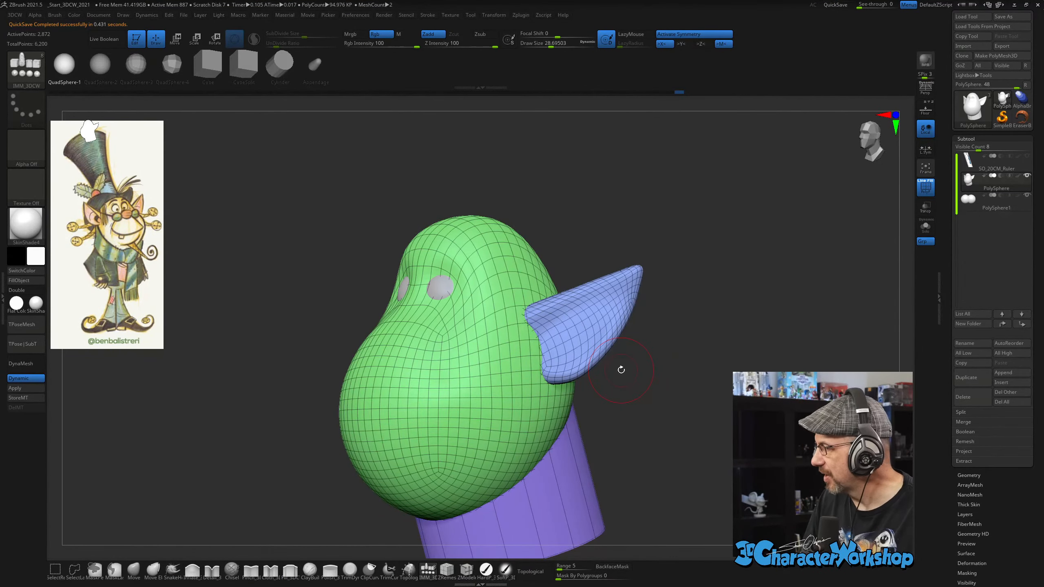
{"action": "mouse_move", "coordinate": [680, 398]}
{"action": "left_mouse_down", "text": "shift"}
{"action": "mouse_move", "coordinate": [696, 387]}
{"action": "mouse_move", "coordinate": [690, 379]}
{"action": "mouse_move", "coordinate": [656, 374]}
{"action": "mouse_move", "coordinate": [652, 397]}
{"action": "left_mouse_up", "text": "shift"}
{"action": "left_click", "coordinate": [135, 572]}
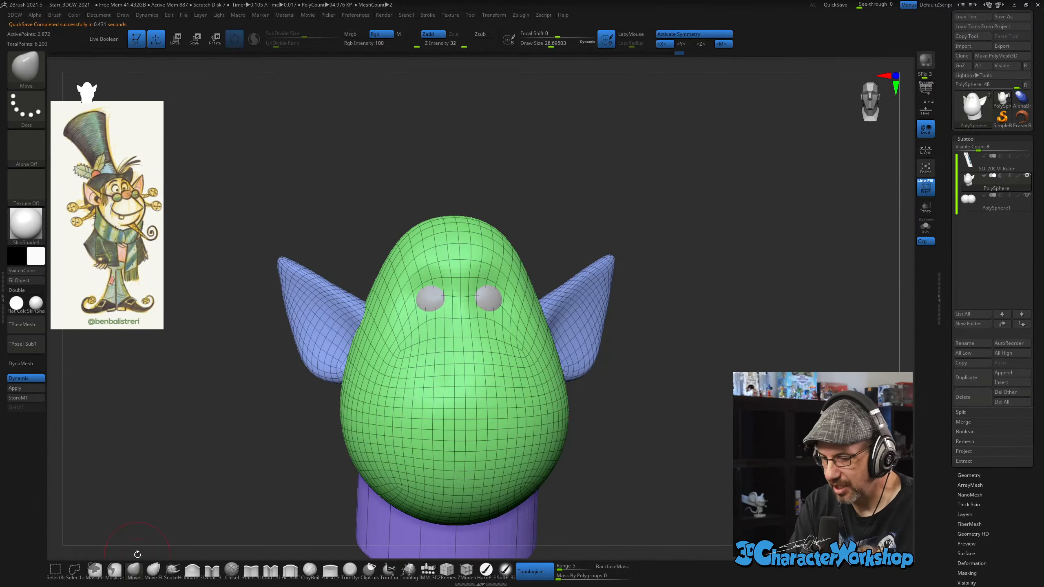
{"action": "left_click_drag", "start_coordinate": [657, 334], "coordinate": [647, 370]}
{"action": "key", "text": "s"}
{"action": "left_click_drag", "start_coordinate": [521, 365], "coordinate": [506, 357]}
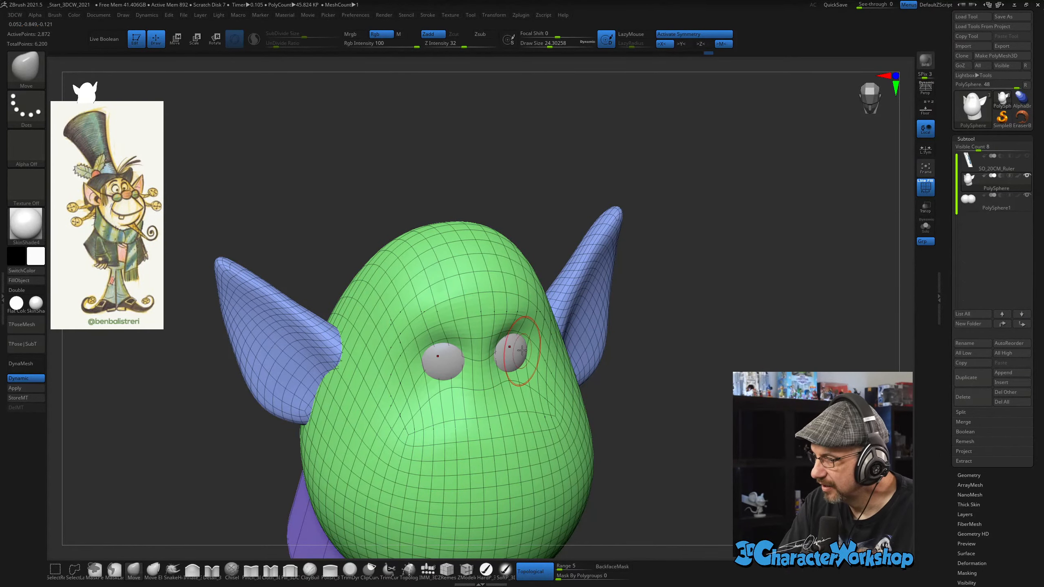
{"action": "right_click_drag", "start_coordinate": [518, 352], "coordinate": [520, 362]}
{"action": "left_click_drag", "start_coordinate": [520, 359], "coordinate": [510, 355]}
{"action": "left_click_drag", "start_coordinate": [605, 379], "coordinate": [654, 389]}
Insert a QuadSphere-2 with the IMM_3DCW brush on the face's centre line just below the eyes as the nose.
{"action": "left_click_drag", "start_coordinate": [701, 437], "coordinate": [696, 411], "text": "alt"}
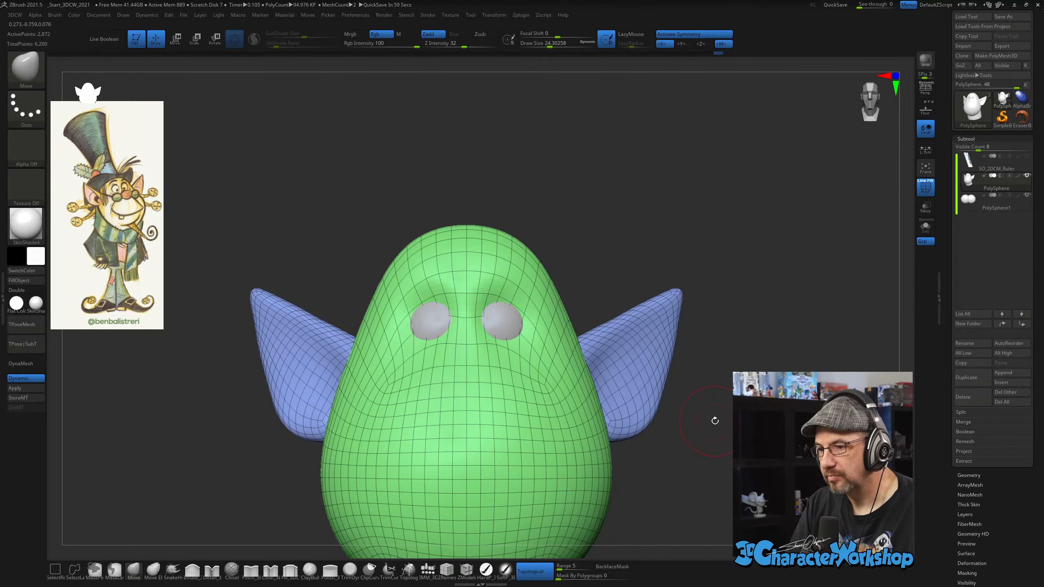
{"action": "left_click_drag", "start_coordinate": [715, 420], "coordinate": [644, 395], "text": "alt"}
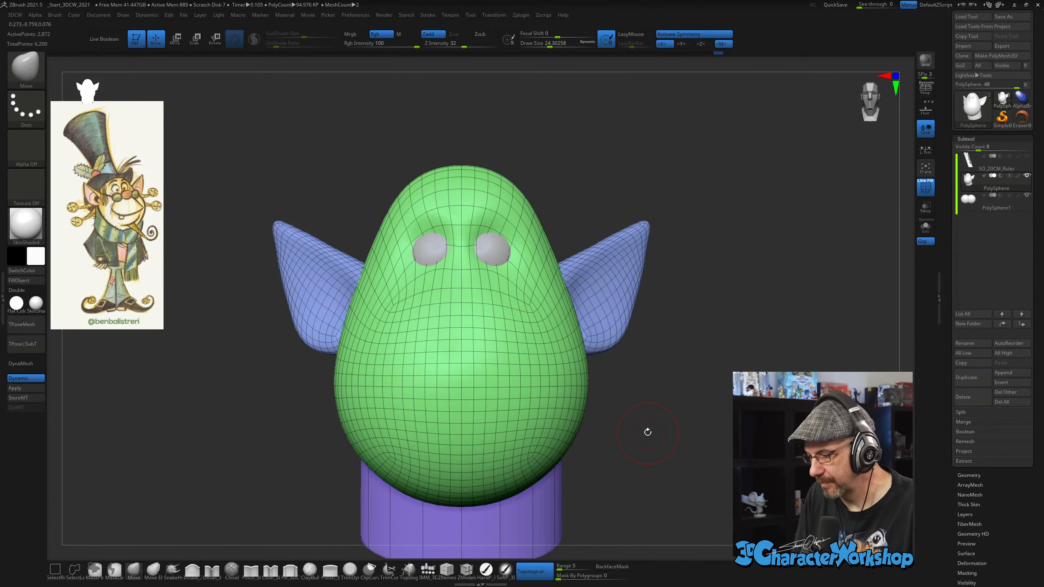
{"action": "left_click", "coordinate": [426, 572]}
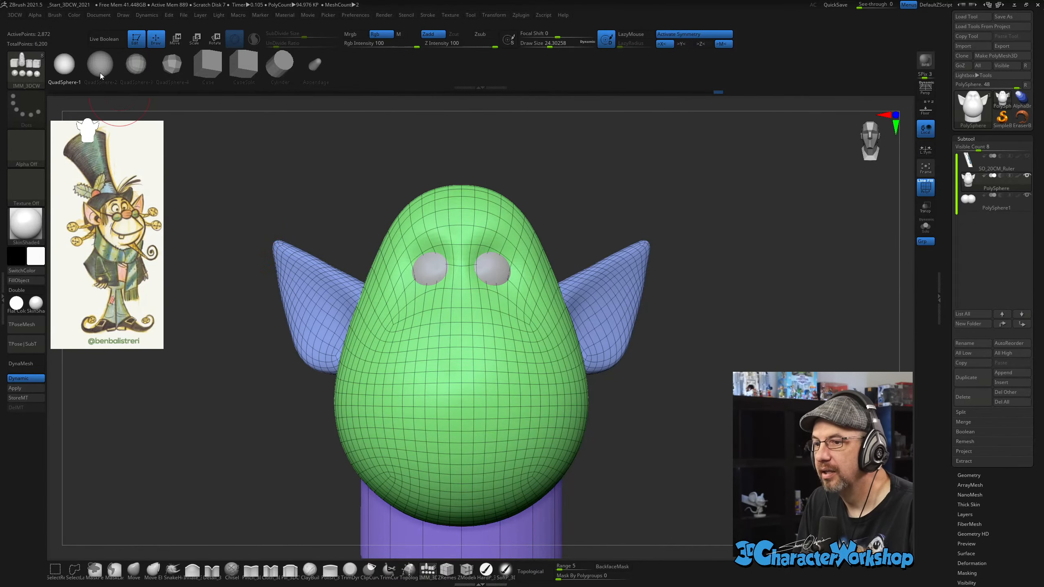
{"action": "left_click_drag", "start_coordinate": [461, 307], "coordinate": [462, 331]}
Centre the transform gizmo on the nose sphere with symmetry off, turn symmetry back on, and widen the nose sideways.
{"action": "key", "text": "w"}
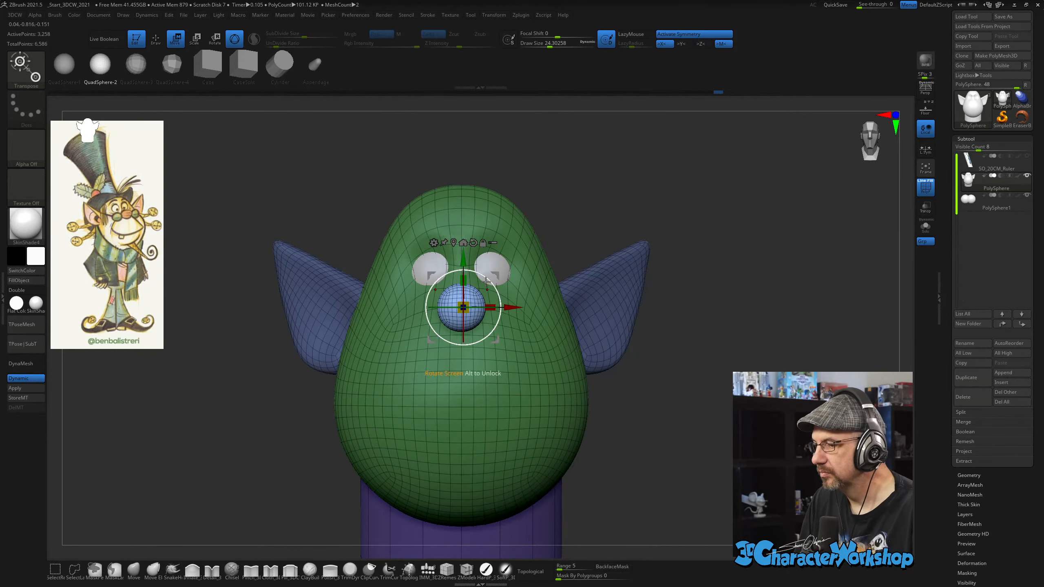
{"action": "key", "text": "x"}
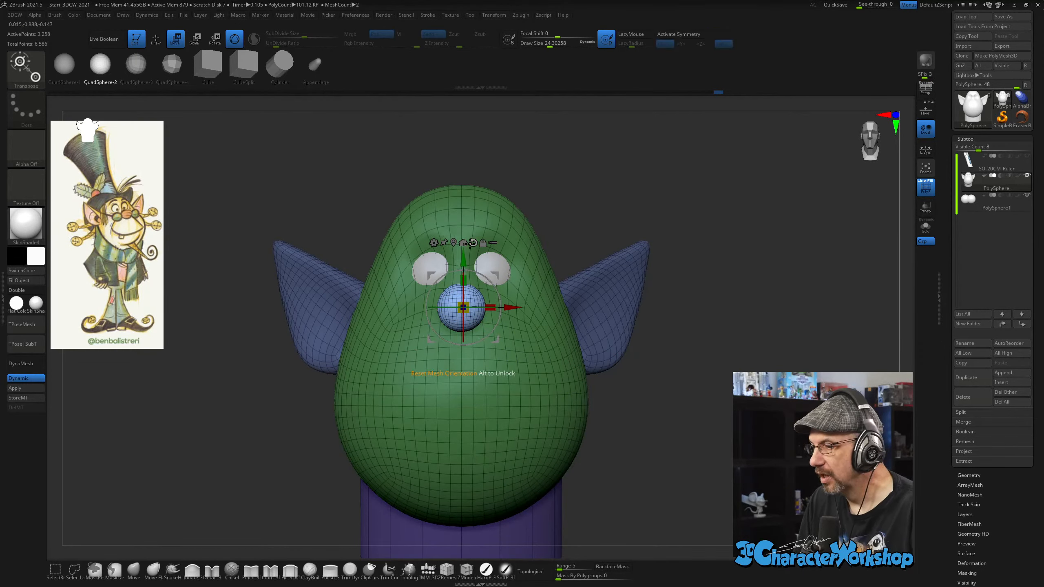
{"action": "key", "text": "x"}
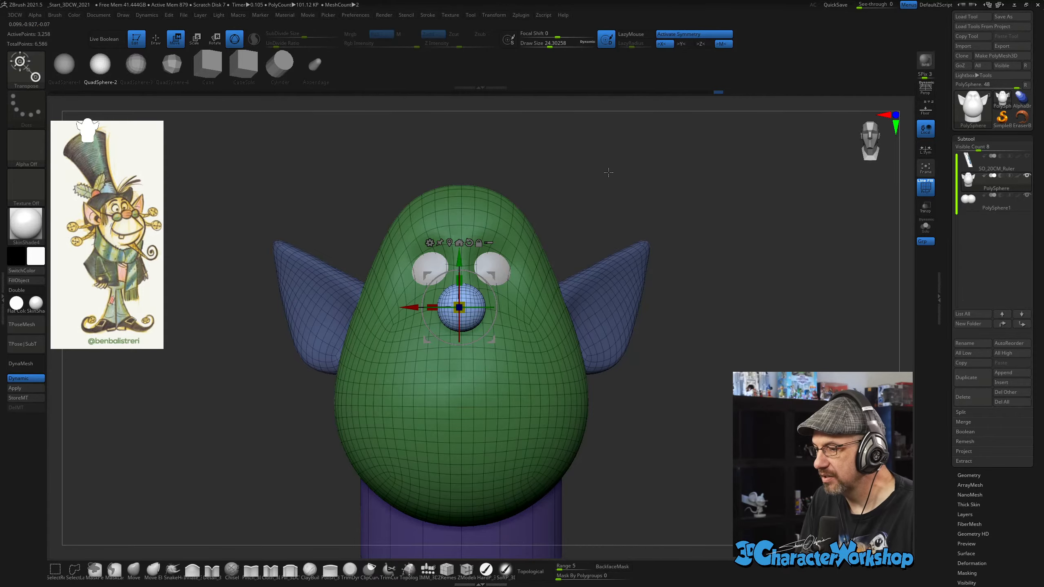
{"action": "left_click_drag", "start_coordinate": [608, 170], "coordinate": [612, 232], "text": "alt"}
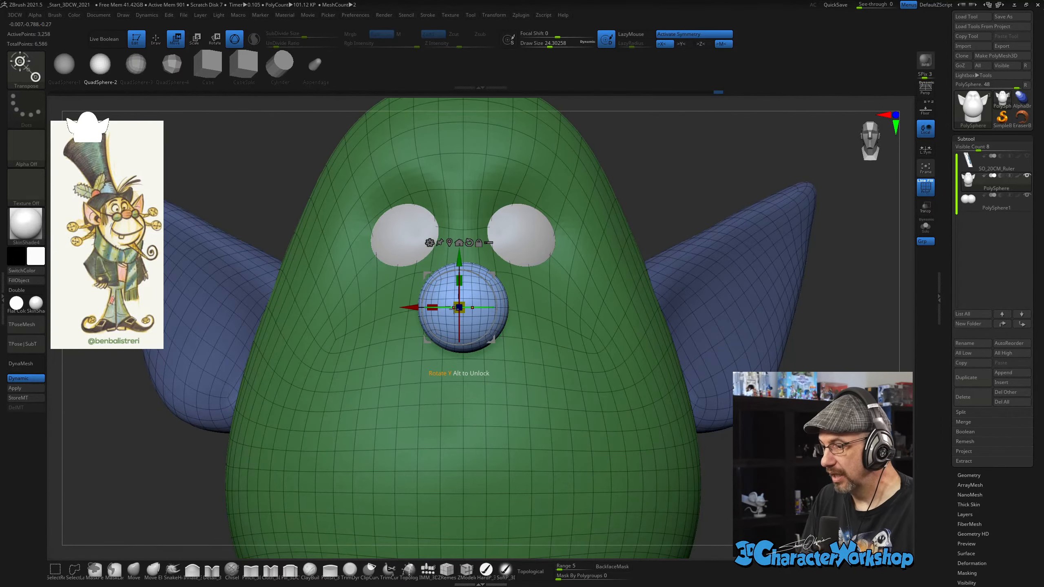
{"action": "left_click_drag", "start_coordinate": [695, 181], "coordinate": [693, 172], "text": "alt"}
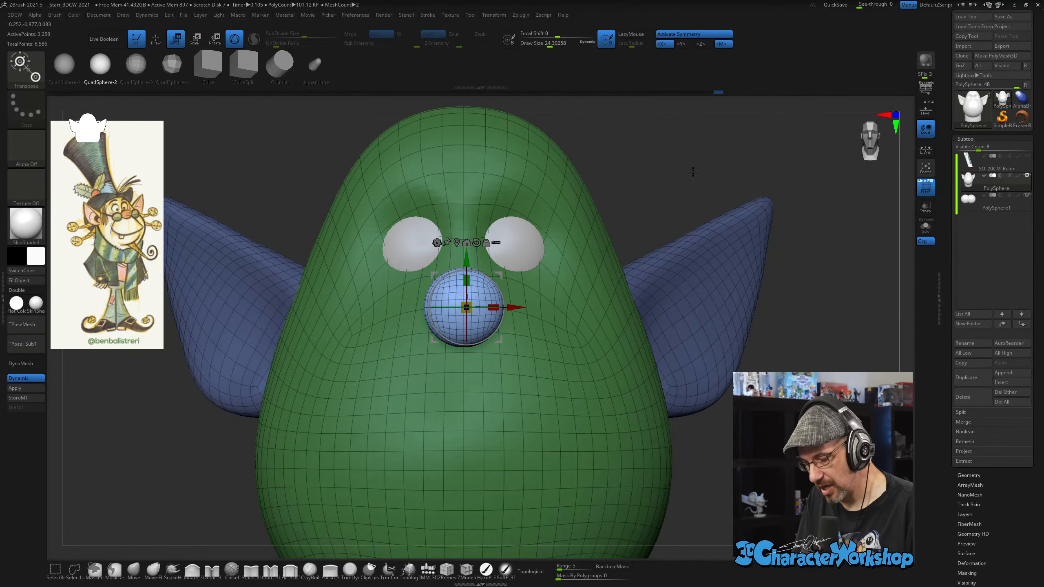
{"action": "key", "text": "x"}
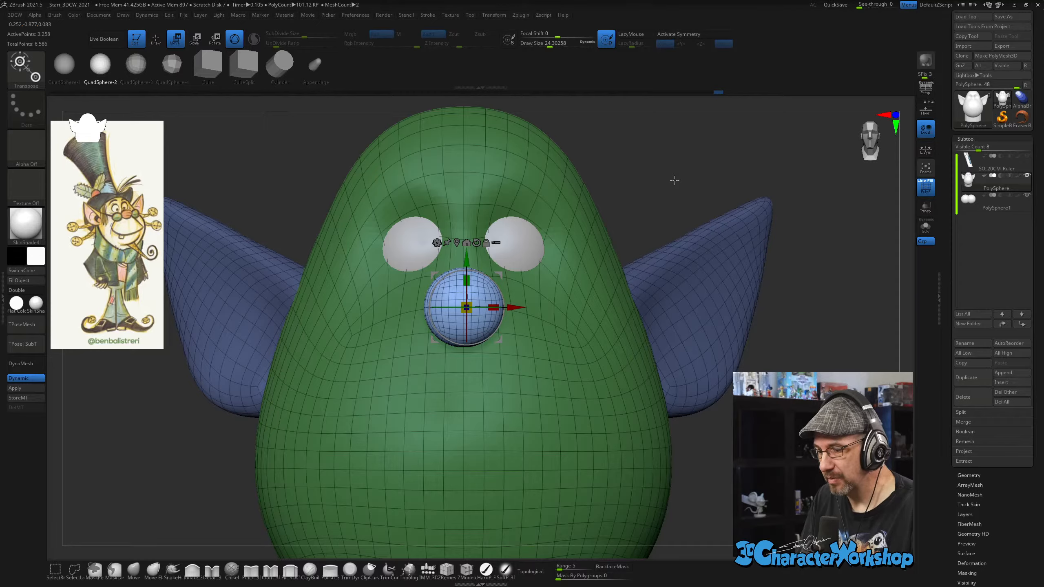
{"action": "key", "text": "x"}
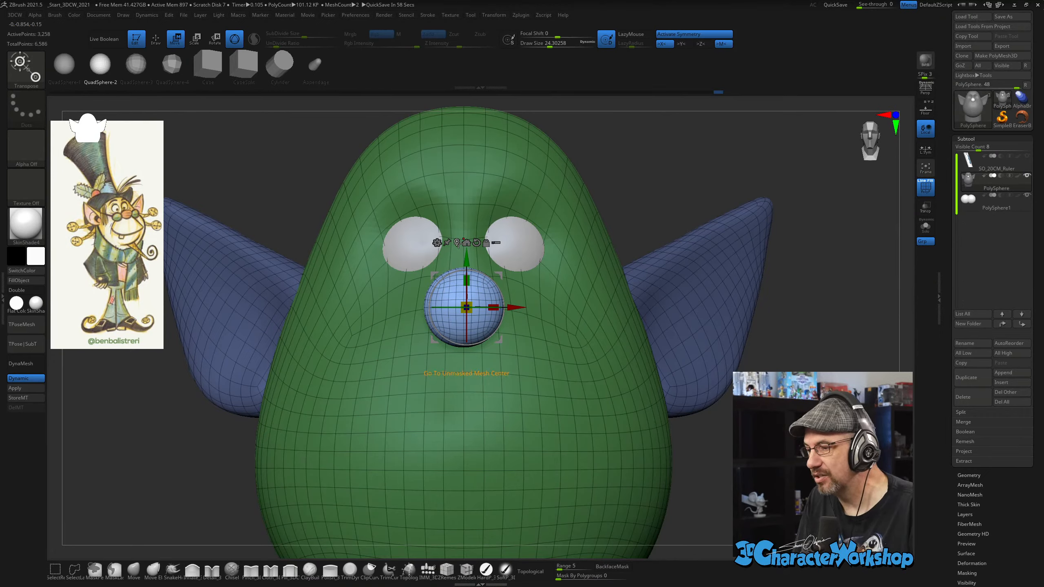
{"action": "left_click", "coordinate": [457, 243]}
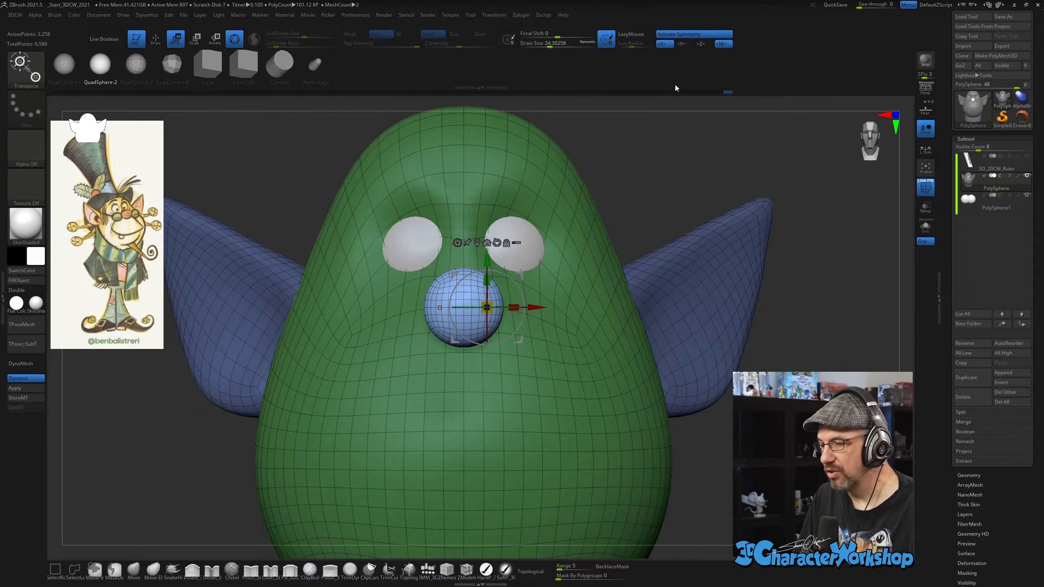
{"action": "key", "text": "x"}
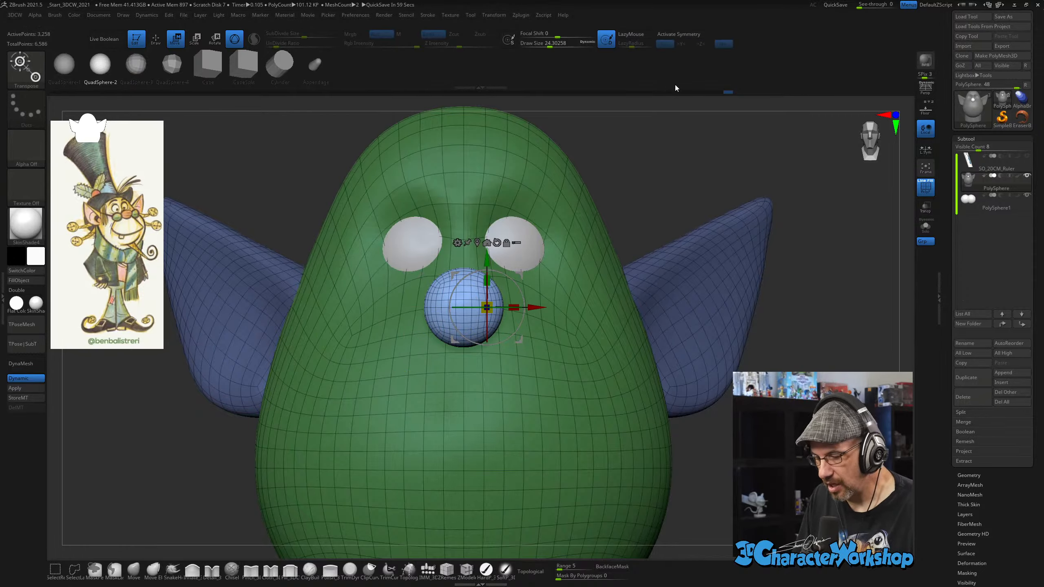
{"action": "left_click", "coordinate": [476, 242]}
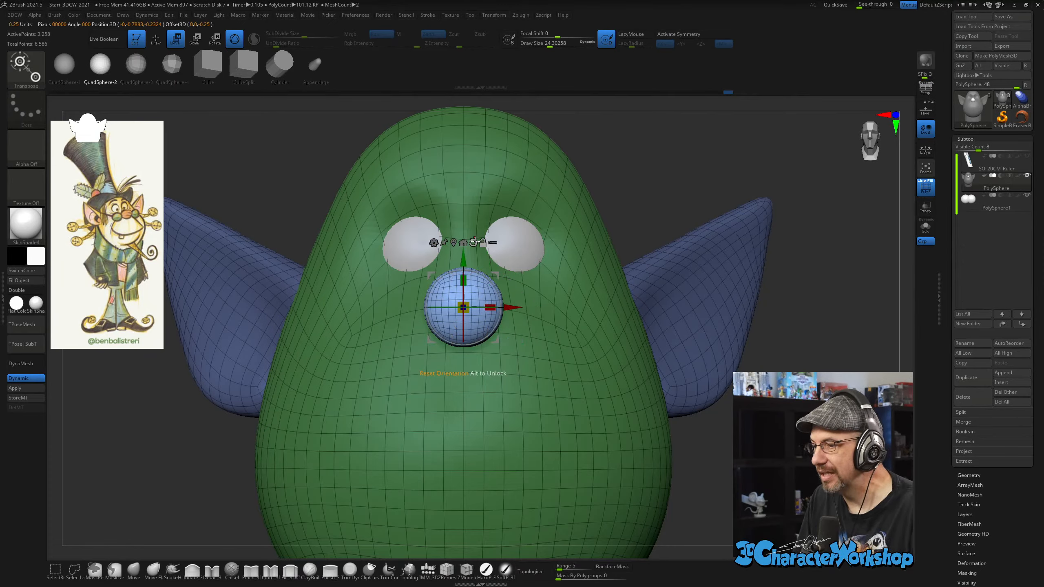
{"action": "key", "text": "x"}
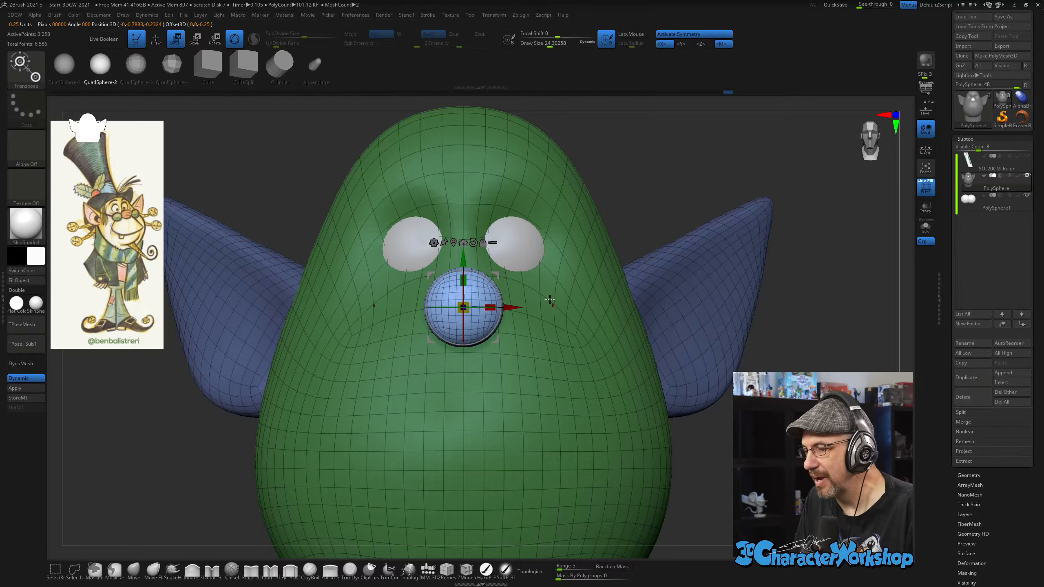
{"action": "left_click_drag", "start_coordinate": [494, 311], "coordinate": [504, 313]}
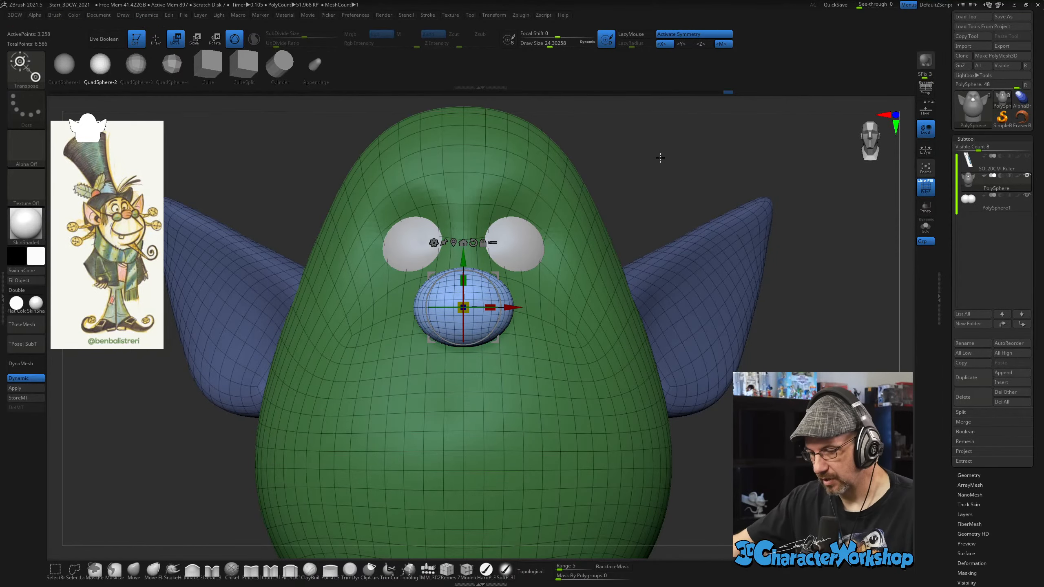
Reshape the nose with the Move brush at draw sizes of about 27 to 31, flattening its top and broadening its upper sides.
{"action": "key", "text": "b"}
{"action": "key", "text": "m"}
{"action": "key", "text": "v"}
{"action": "key", "text": "q"}
{"action": "left_click_drag", "start_coordinate": [640, 166], "coordinate": [625, 264], "text": "alt"}
{"action": "key", "text": "s"}
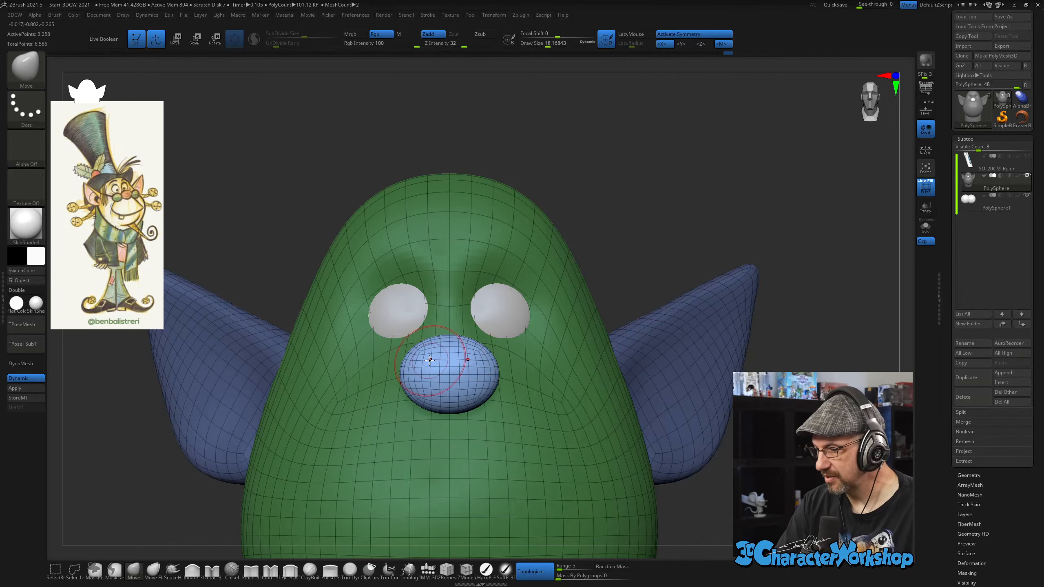
{"action": "key", "text": "s"}
{"action": "left_click_drag", "start_coordinate": [426, 353], "coordinate": [429, 353]}
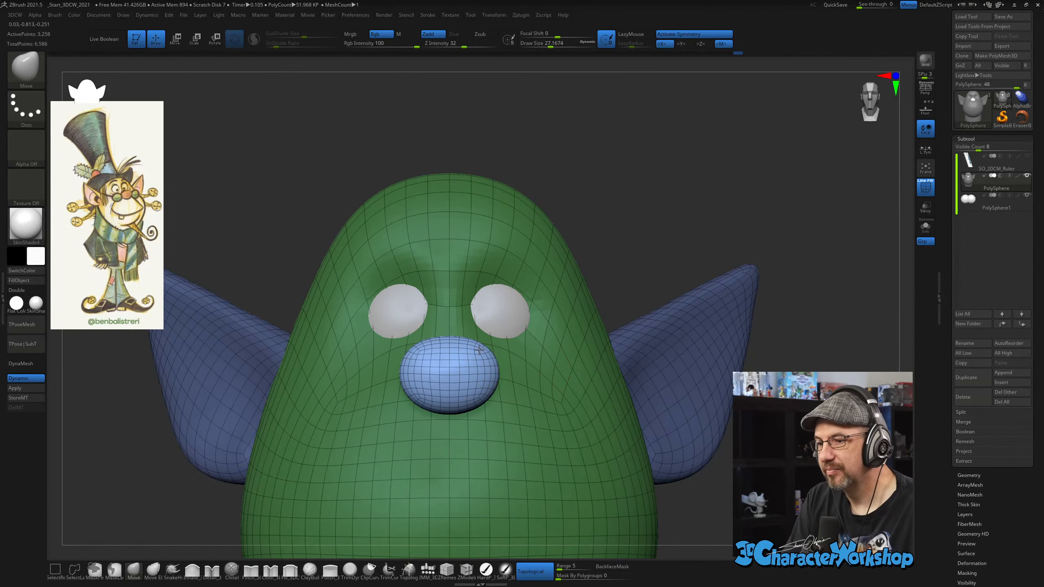
{"action": "mouse_move", "coordinate": [512, 359]}
{"action": "left_mouse_down", "text": "alt"}
{"action": "mouse_move", "coordinate": [508, 373]}
{"action": "mouse_move", "coordinate": [457, 362]}
{"action": "left_mouse_up", "text": "alt"}
{"action": "key", "text": "s"}
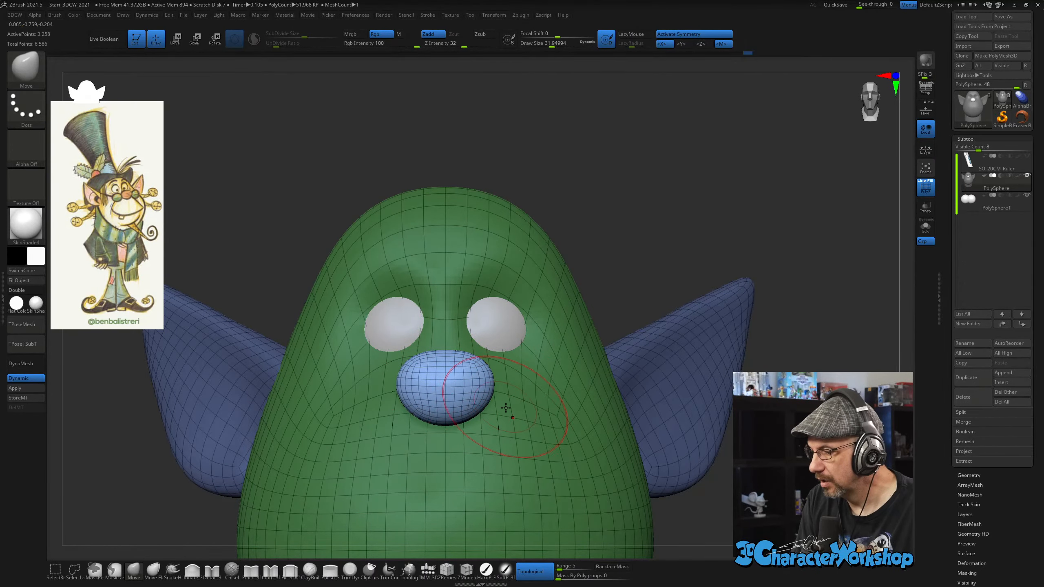
Move the nose back along Z into the face, checking its placement from the side and front.
{"action": "mouse_move", "coordinate": [506, 407]}
{"action": "right_mouse_down"}
{"action": "mouse_move", "coordinate": [503, 381]}
{"action": "mouse_move", "coordinate": [512, 405]}
{"action": "right_mouse_up"}
{"action": "right_click_drag", "start_coordinate": [504, 317], "coordinate": [495, 353], "text": "alt"}
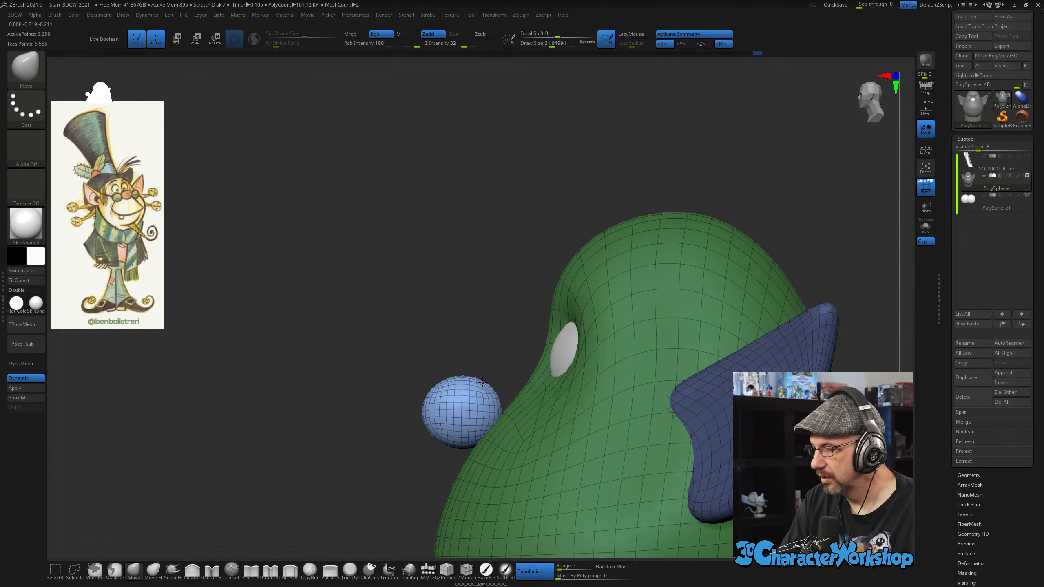
{"action": "key", "text": "w"}
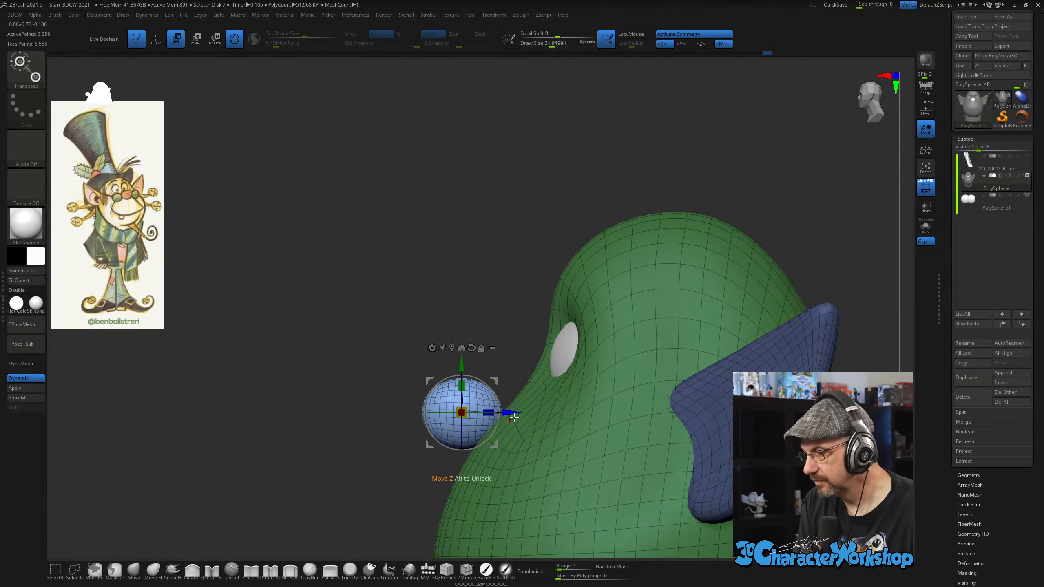
{"action": "left_click_drag", "start_coordinate": [513, 418], "coordinate": [533, 412]}
{"action": "left_click_drag", "start_coordinate": [438, 475], "coordinate": [426, 456]}
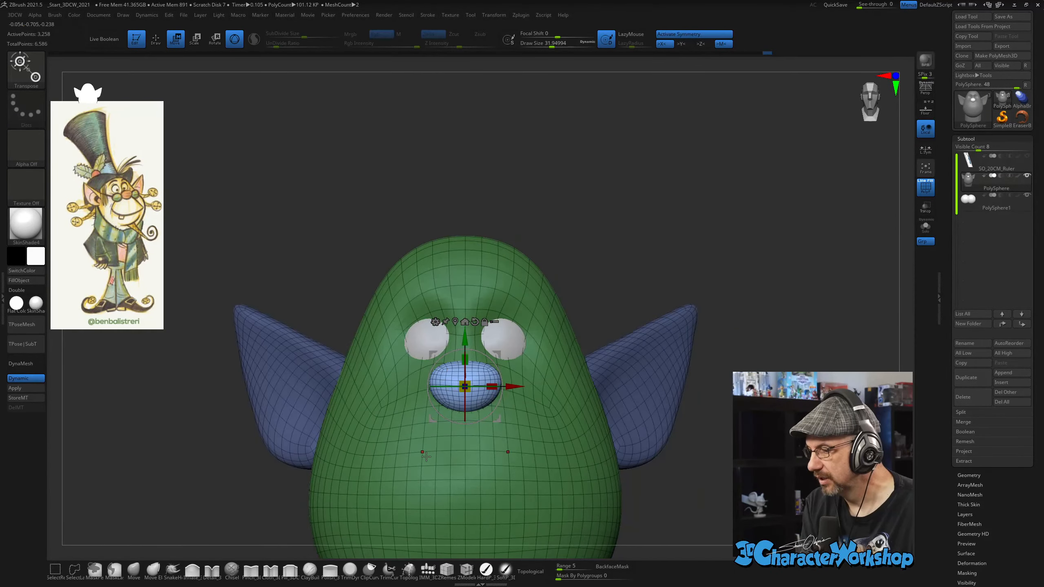
{"action": "left_click_drag", "start_coordinate": [651, 437], "coordinate": [580, 419]}
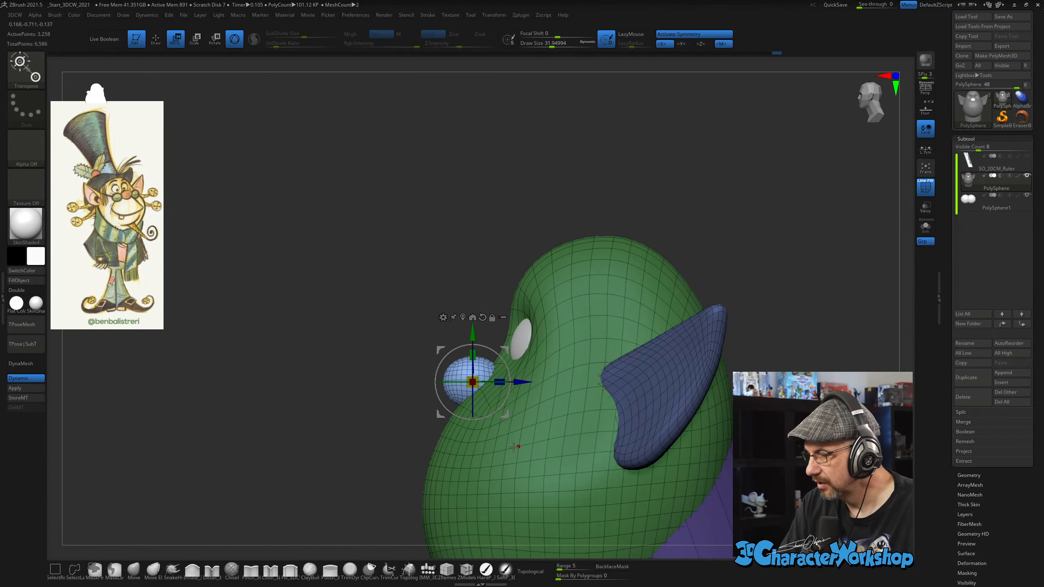
{"action": "right_click_drag", "start_coordinate": [513, 447], "coordinate": [466, 373], "text": "alt"}
{"action": "right_click_drag", "start_coordinate": [785, 350], "coordinate": [718, 325], "text": "alt"}
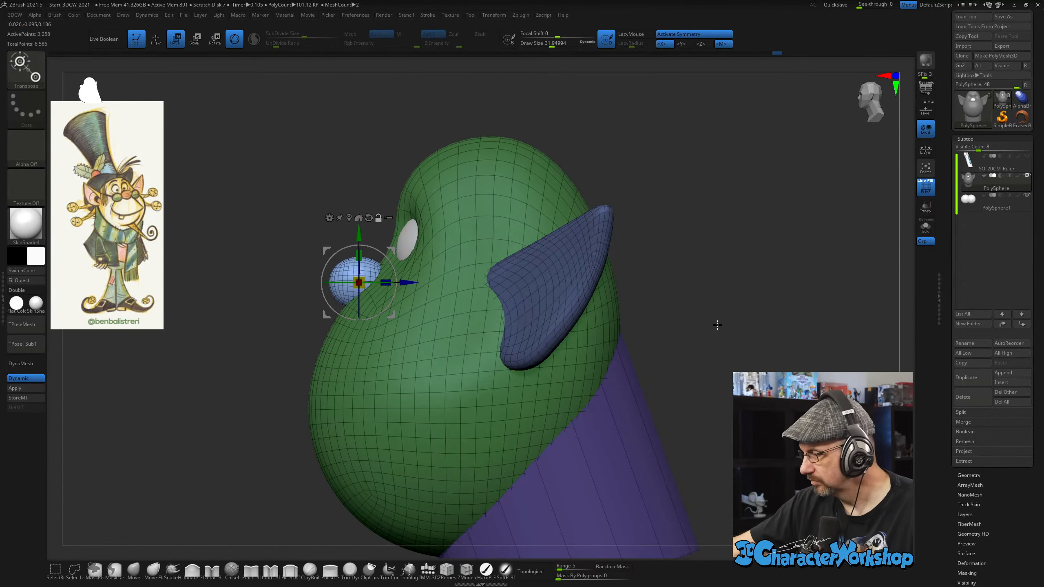
{"action": "left_click_drag", "start_coordinate": [277, 215], "coordinate": [723, 356]}
{"action": "mouse_move", "coordinate": [728, 357]}
{"action": "right_mouse_down", "text": "alt"}
{"action": "mouse_move", "coordinate": [695, 393]}
{"action": "mouse_move", "coordinate": [696, 359]}
{"action": "mouse_move", "coordinate": [715, 345]}
{"action": "right_mouse_up", "text": "alt"}
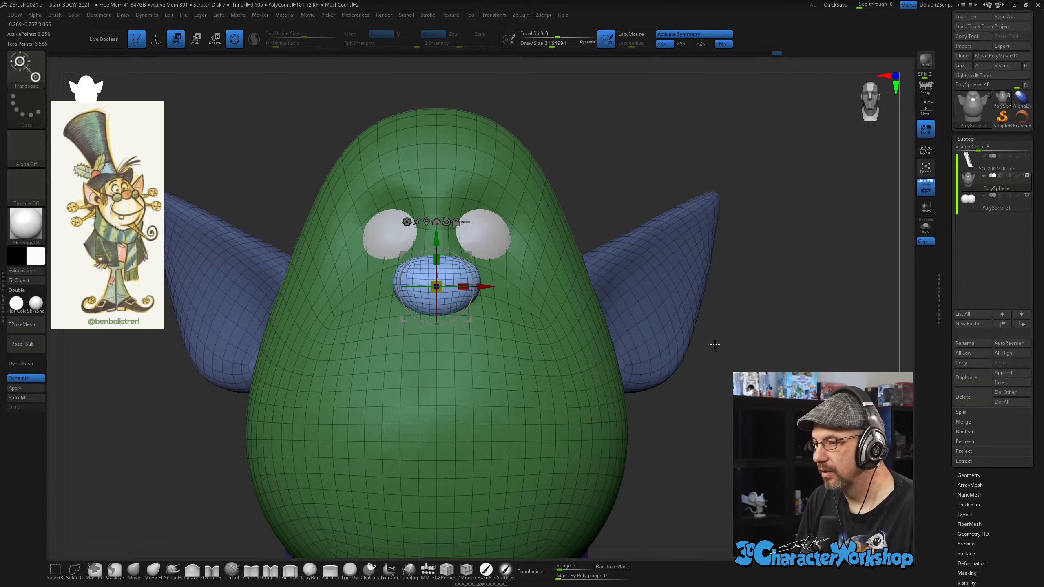
{"action": "left_click_drag", "start_coordinate": [749, 322], "coordinate": [542, 255]}
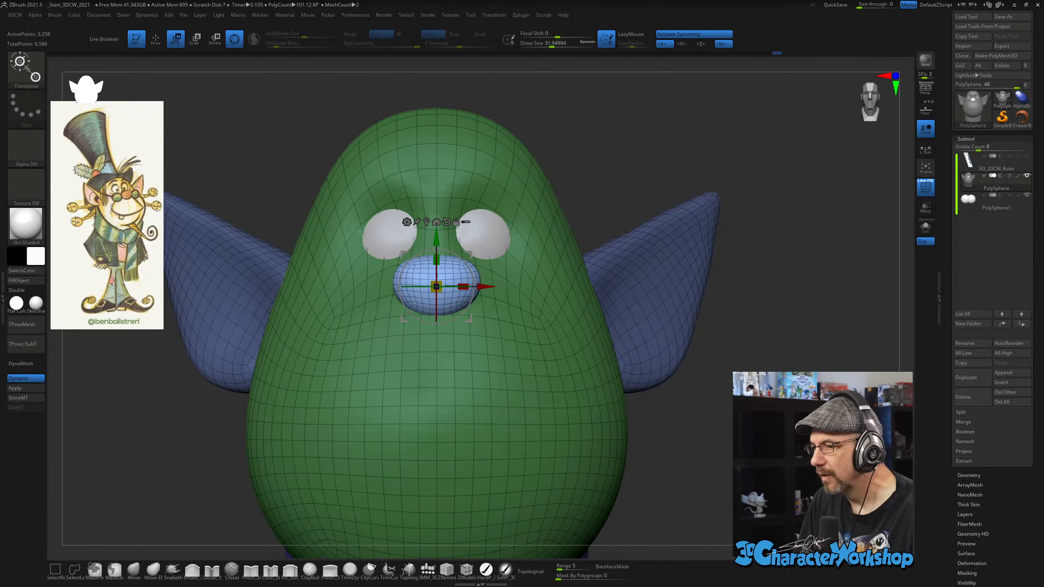
Clear the mask from the head and return to the Move brush in Draw mode with a draw size of about 41.3.
{"action": "right_click_drag", "start_coordinate": [715, 345], "coordinate": [707, 379], "text": "ctrl"}
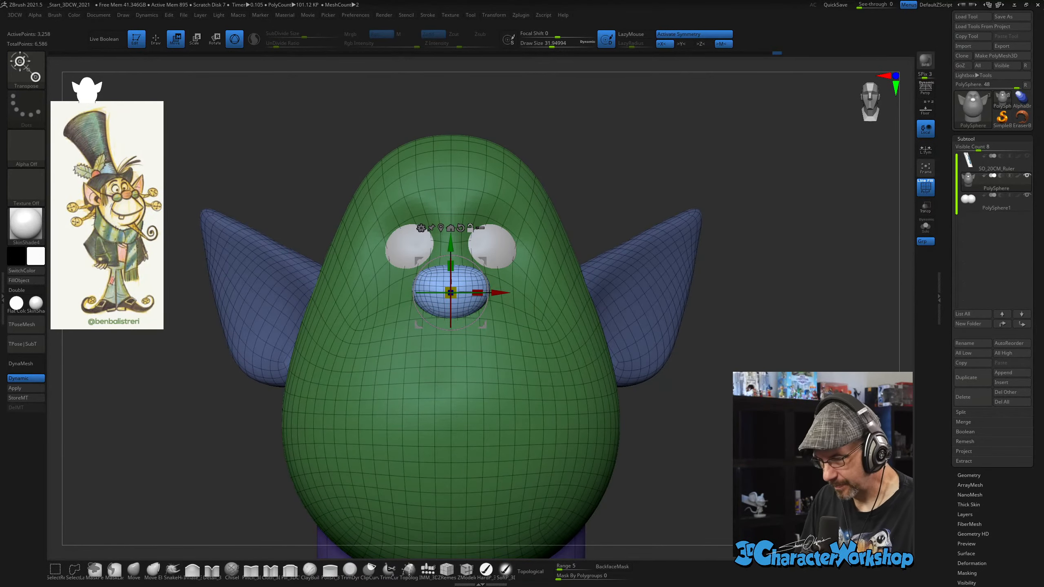
{"action": "left_click_drag", "start_coordinate": [707, 378], "coordinate": [725, 398], "text": "ctrl"}
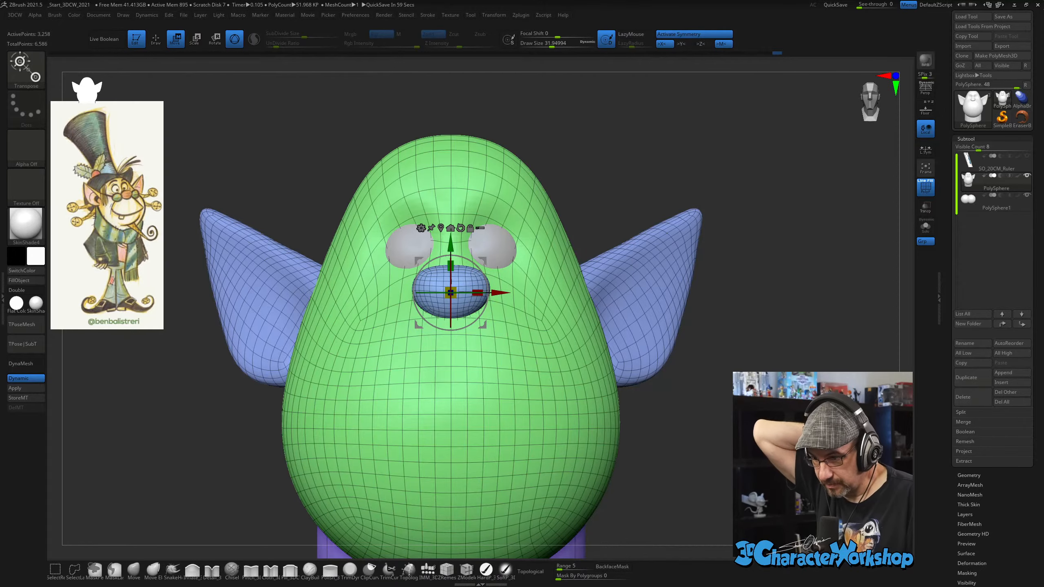
{"action": "right_click_drag", "start_coordinate": [415, 415], "coordinate": [405, 364], "text": "ctrl"}
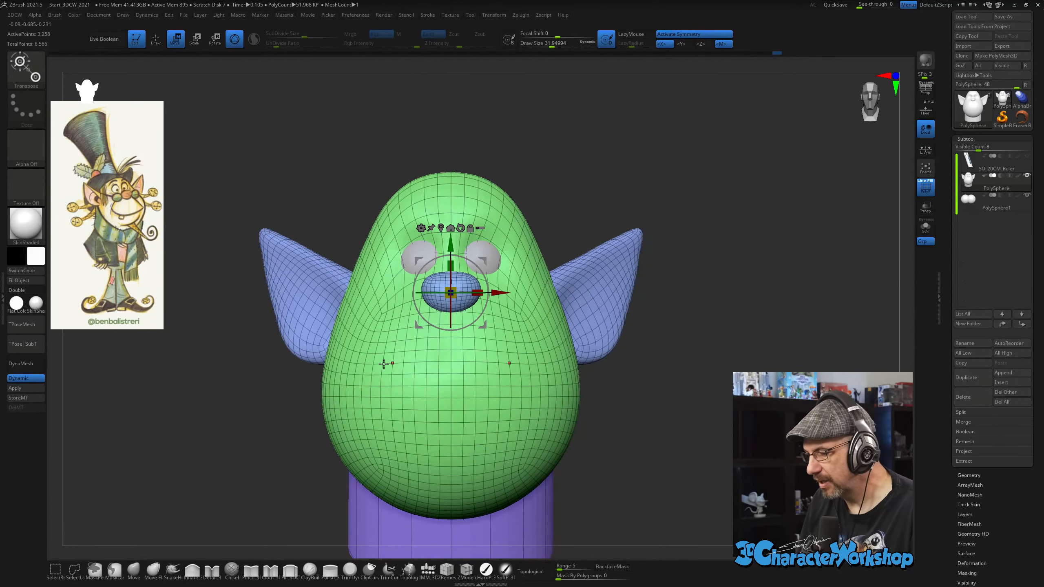
{"action": "right_click_drag", "start_coordinate": [602, 445], "coordinate": [607, 325]}
{"action": "right_click_drag", "start_coordinate": [300, 462], "coordinate": [339, 451]}
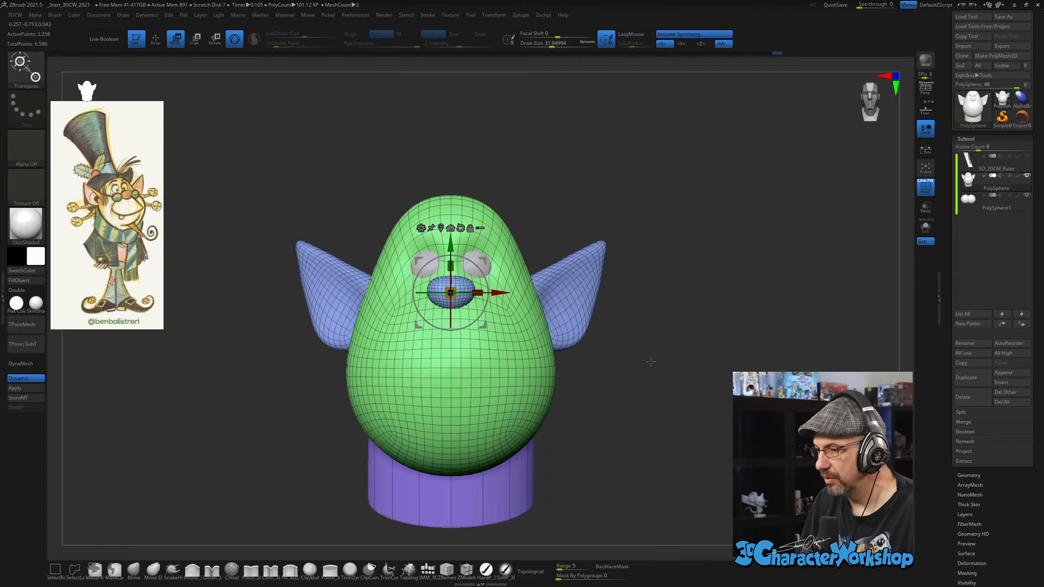
{"action": "key", "text": "q"}
{"action": "key", "text": "s"}
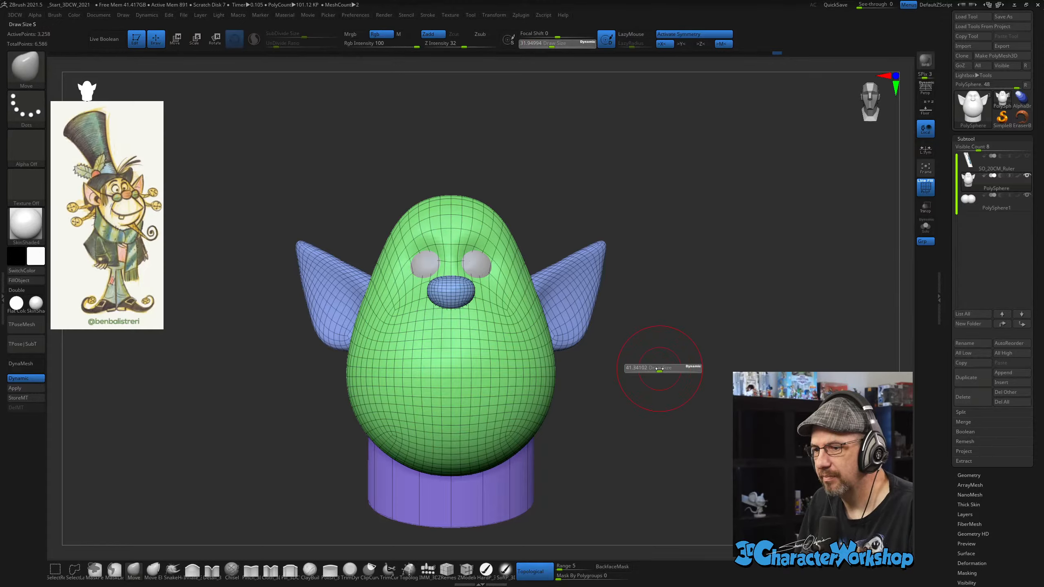
{"action": "left_click_drag", "start_coordinate": [658, 369], "coordinate": [660, 368]}
{"action": "mouse_move", "coordinate": [660, 368]}
{"action": "right_mouse_down", "text": "ctrl"}
{"action": "mouse_move", "coordinate": [635, 371]}
{"action": "mouse_move", "coordinate": [692, 362]}
{"action": "mouse_move", "coordinate": [653, 361]}
{"action": "right_mouse_up", "text": "ctrl"}
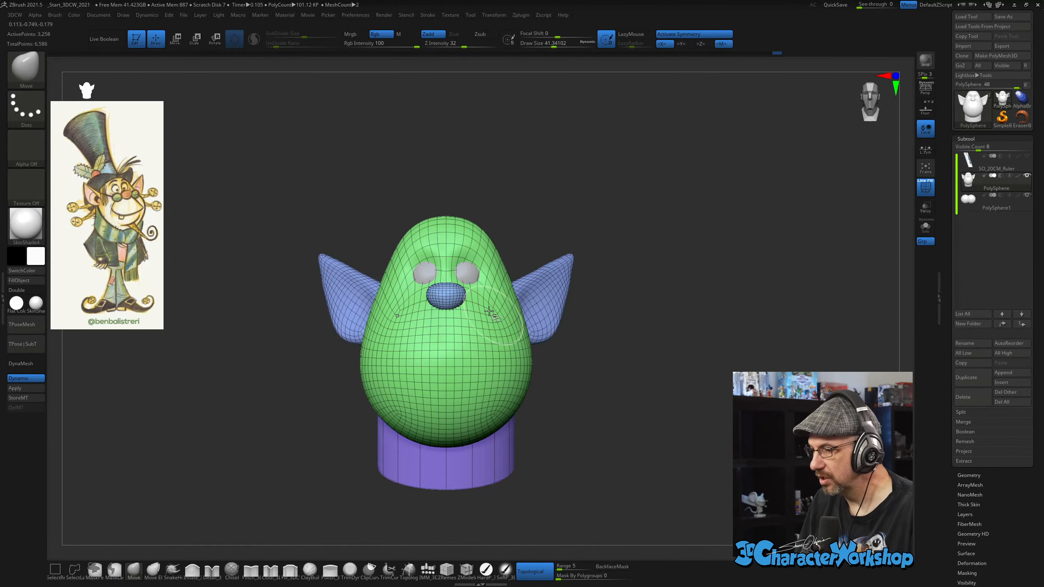
Hide the nose and ears and split them from the head and neck into a separate subtool with Split Hidden.
{"action": "left_click", "coordinate": [438, 299], "text": "ctrl+shift"}
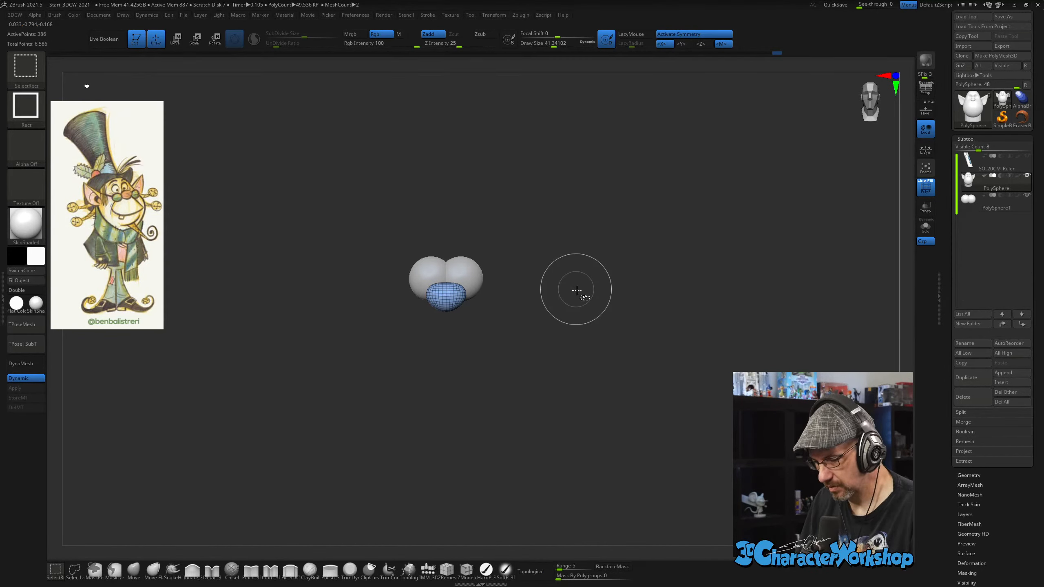
{"action": "left_click", "coordinate": [535, 295], "text": "ctrl+shift"}
{"action": "left_click", "coordinate": [535, 295], "text": "ctrl+shift"}
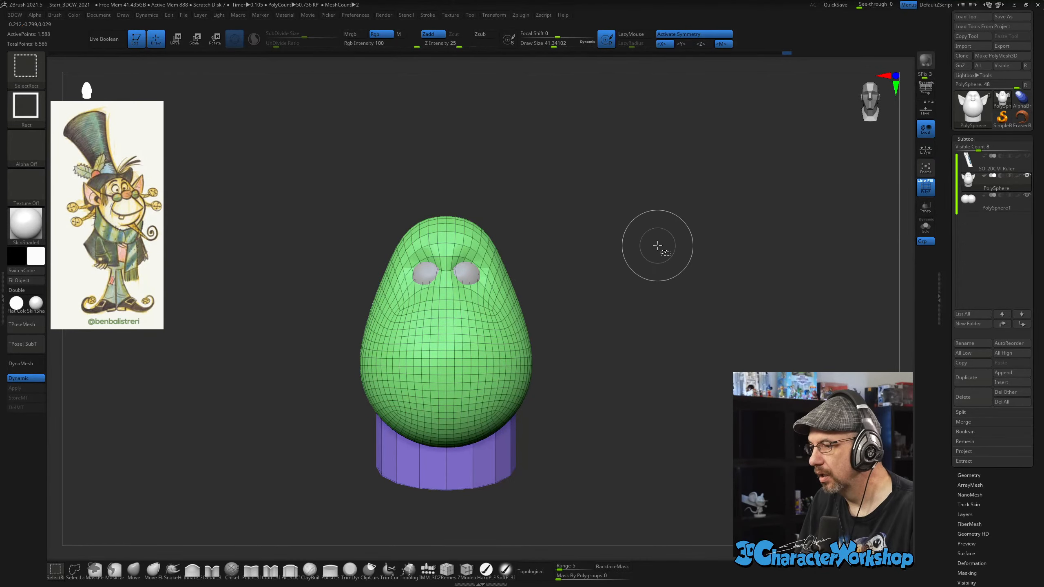
{"action": "key", "text": "space"}
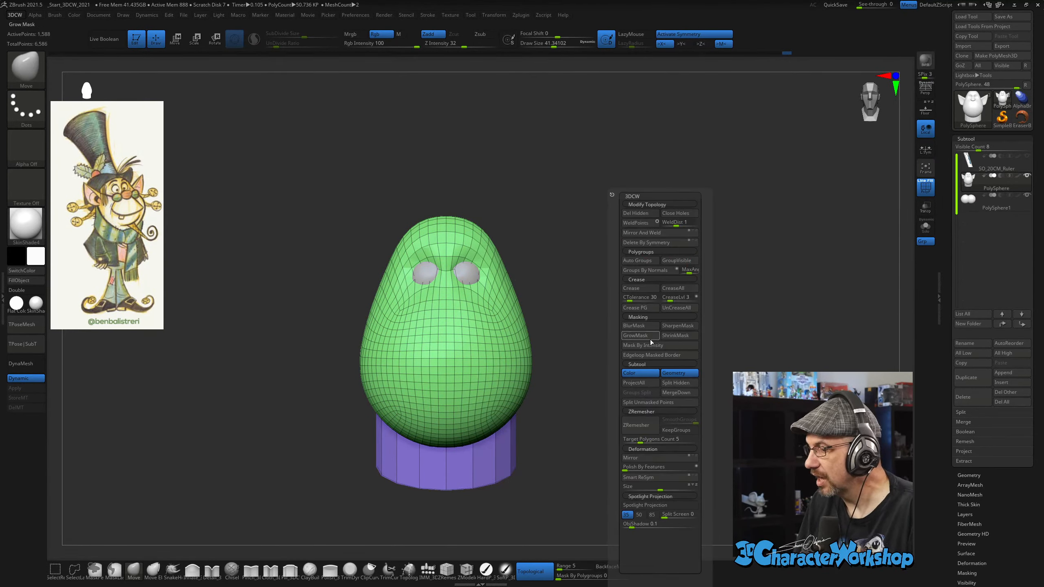
{"action": "left_click", "coordinate": [674, 383]}
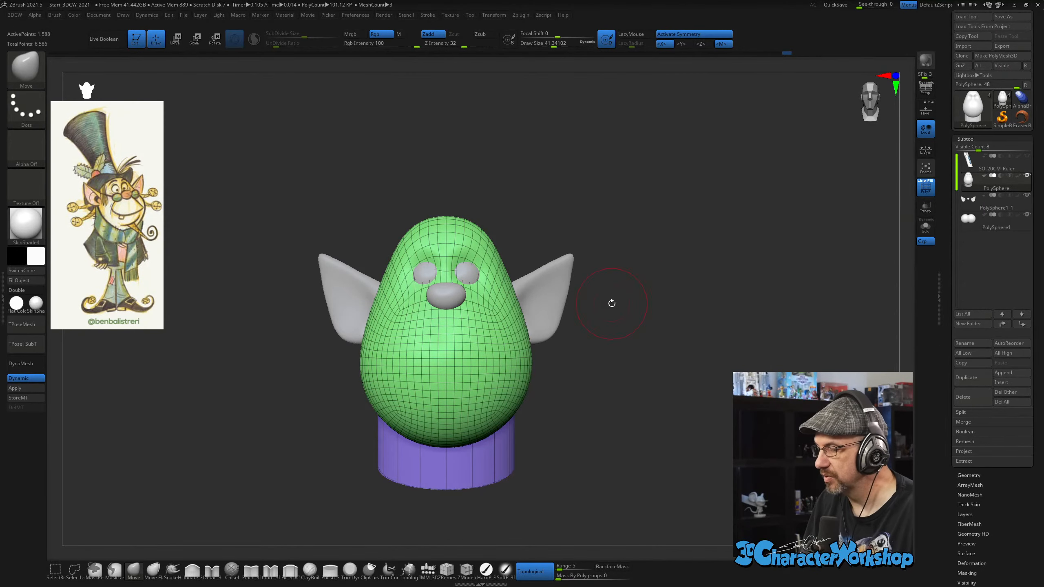
Apply the dynamic subdivision to the head and neck and delete the lower subdivision levels.
{"action": "left_click_drag", "start_coordinate": [630, 312], "coordinate": [635, 325], "text": "alt"}
{"action": "mouse_move", "coordinate": [683, 385]}
{"action": "left_mouse_down"}
{"action": "mouse_move", "coordinate": [657, 392]}
{"action": "mouse_move", "coordinate": [687, 387]}
{"action": "left_mouse_up"}
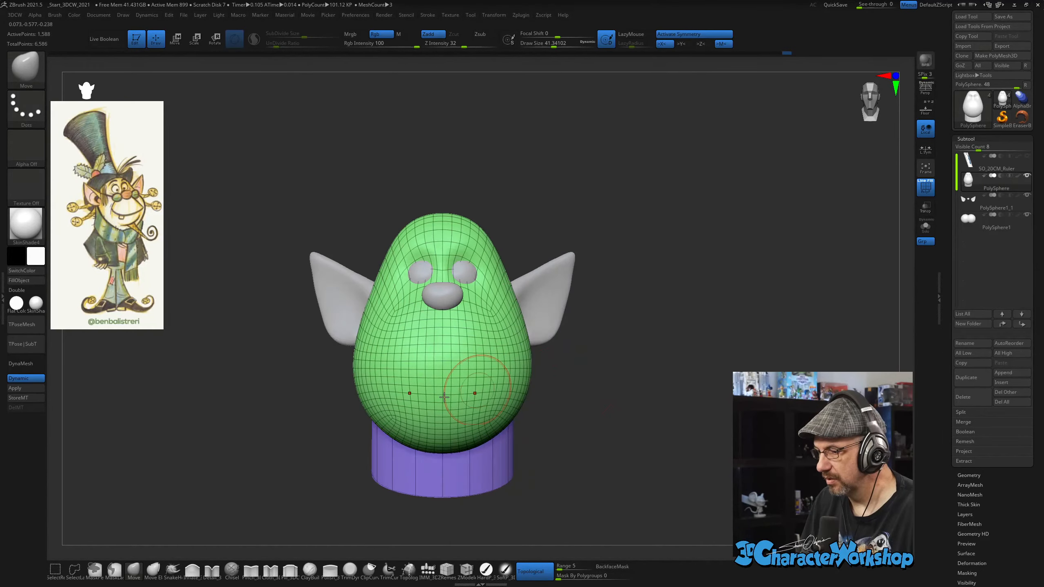
{"action": "left_click_drag", "start_coordinate": [222, 399], "coordinate": [289, 391]}
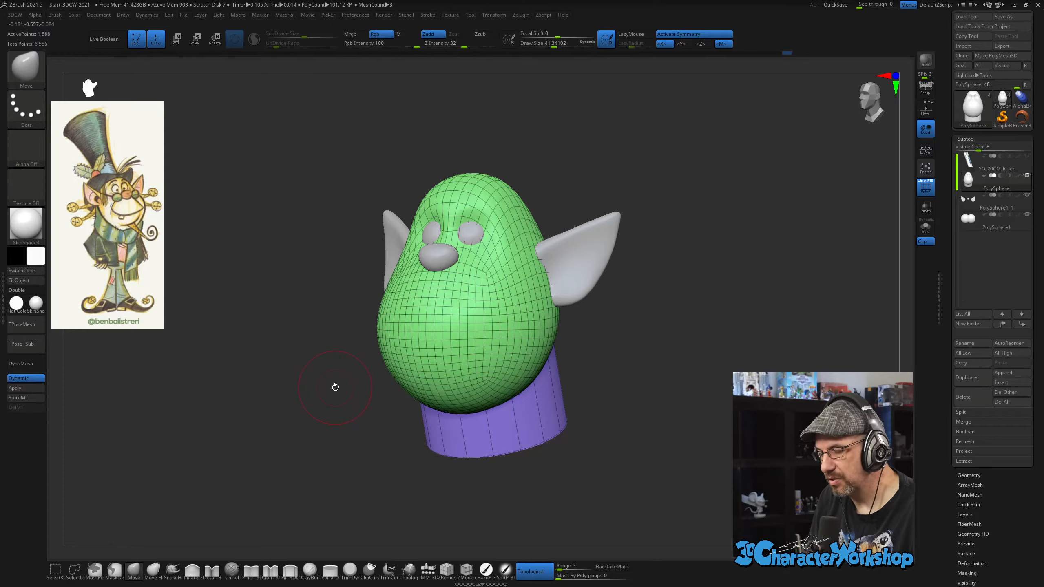
{"action": "mouse_move", "coordinate": [327, 392]}
{"action": "left_mouse_down"}
{"action": "mouse_move", "coordinate": [319, 396]}
{"action": "mouse_move", "coordinate": [330, 408]}
{"action": "mouse_move", "coordinate": [304, 409]}
{"action": "left_mouse_up"}
{"action": "key", "text": "s"}
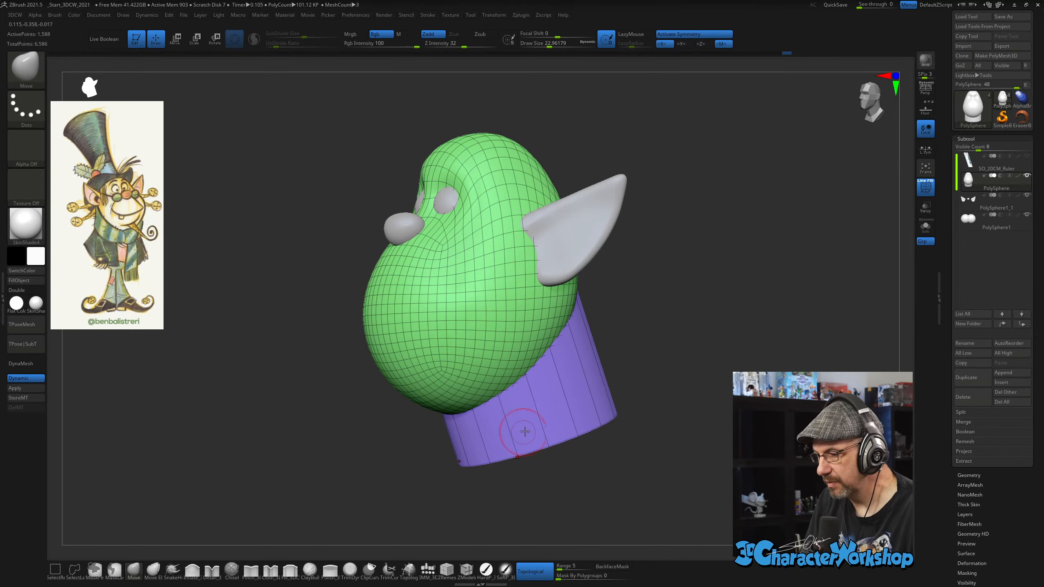
{"action": "left_click_drag", "start_coordinate": [617, 325], "coordinate": [531, 307]}
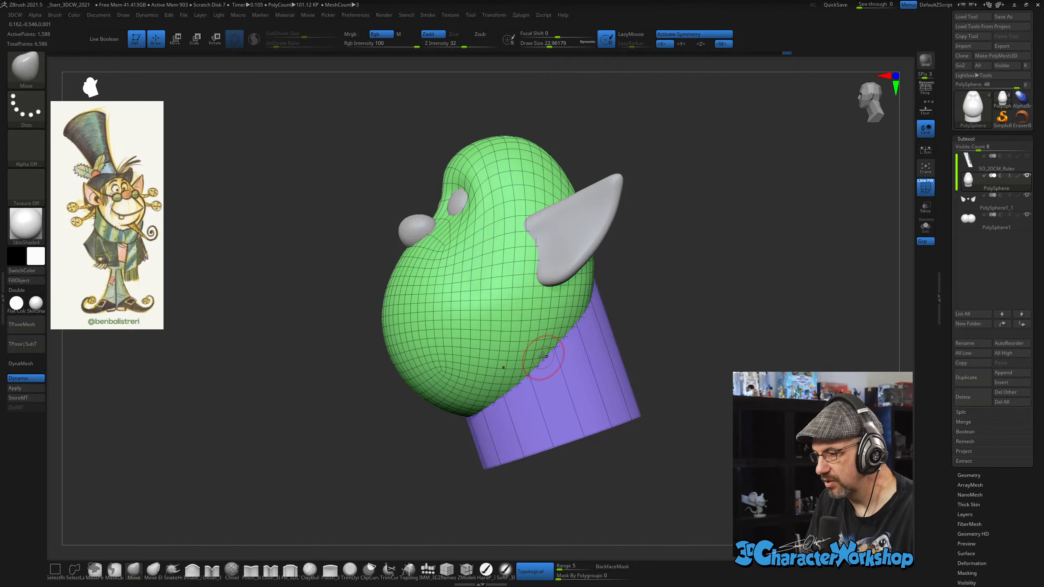
{"action": "left_click_drag", "start_coordinate": [777, 271], "coordinate": [783, 279]}
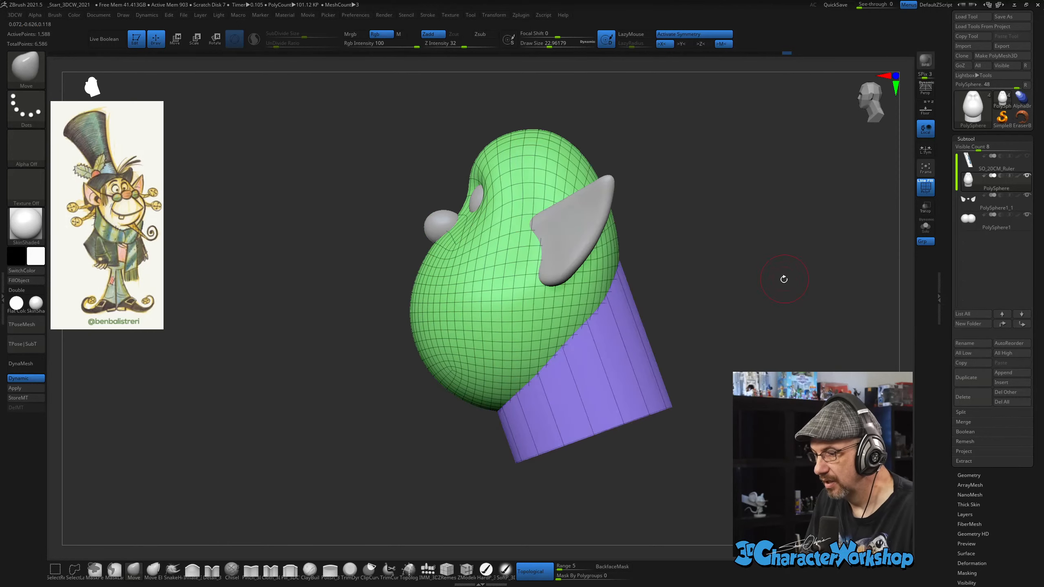
{"action": "left_click", "coordinate": [30, 390]}
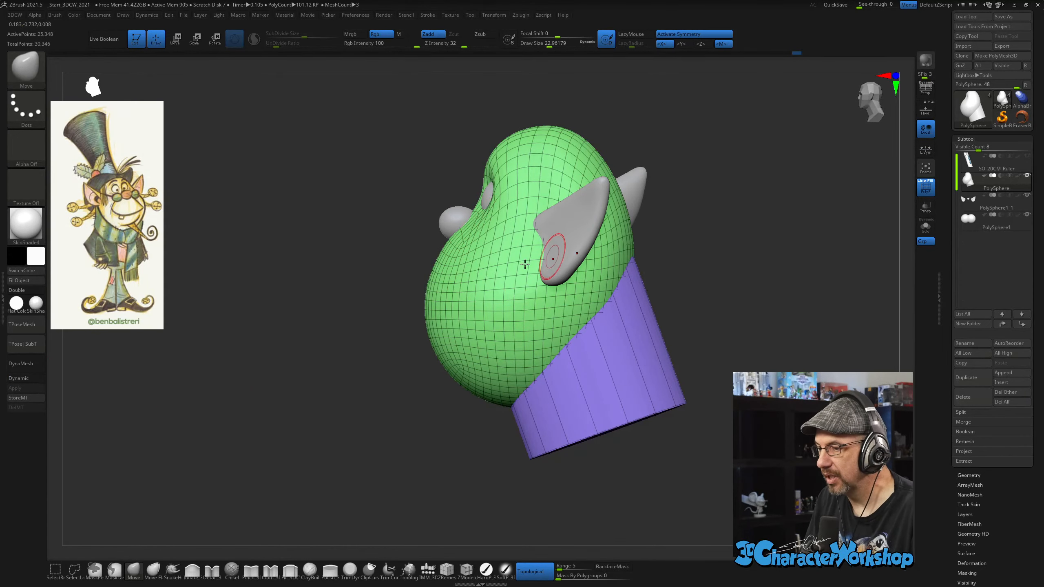
{"action": "left_click_drag", "start_coordinate": [775, 298], "coordinate": [780, 303]}
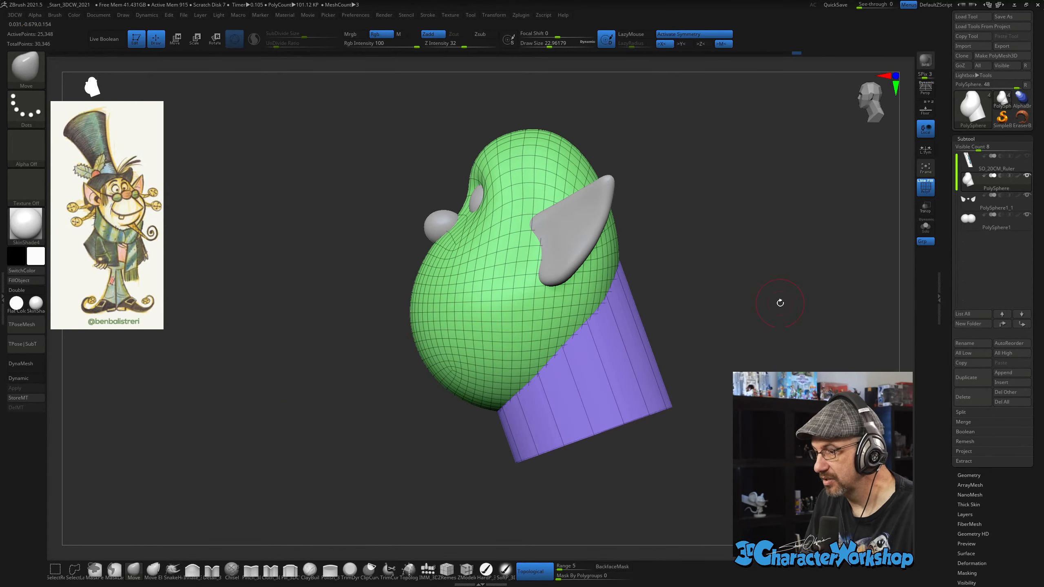
{"action": "left_click", "coordinate": [978, 476]}
{"action": "left_click", "coordinate": [972, 177]}
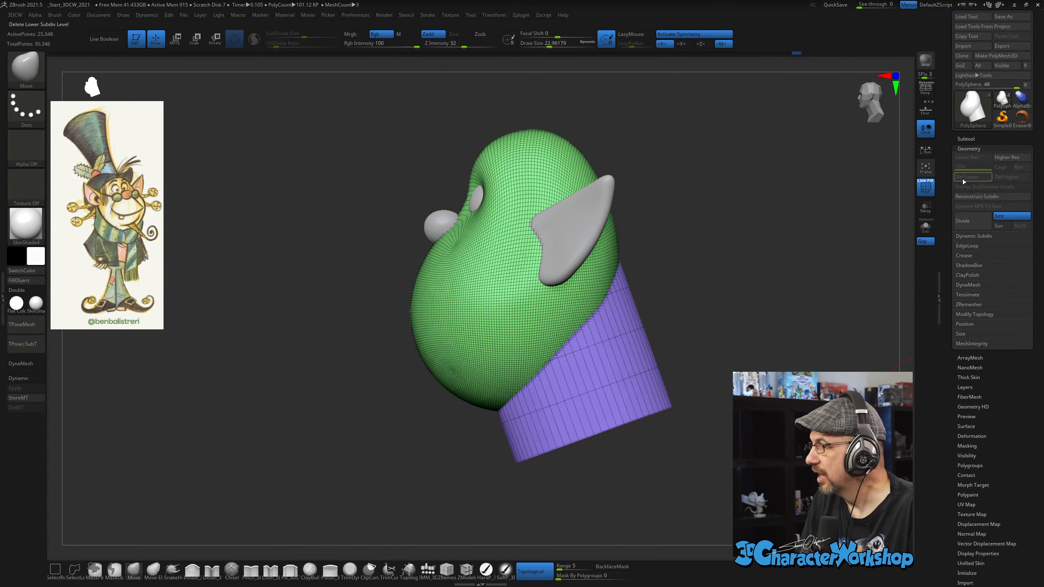
Tessimate the head and neck with a polygon size of 0.19331 to even out the neck's long polygons.
{"action": "mouse_move", "coordinate": [664, 292]}
{"action": "left_mouse_down", "text": "alt"}
{"action": "mouse_move", "coordinate": [656, 298]}
{"action": "mouse_move", "coordinate": [699, 293]}
{"action": "mouse_move", "coordinate": [660, 301]}
{"action": "mouse_move", "coordinate": [682, 313]}
{"action": "mouse_move", "coordinate": [669, 292]}
{"action": "left_mouse_up", "text": "alt"}
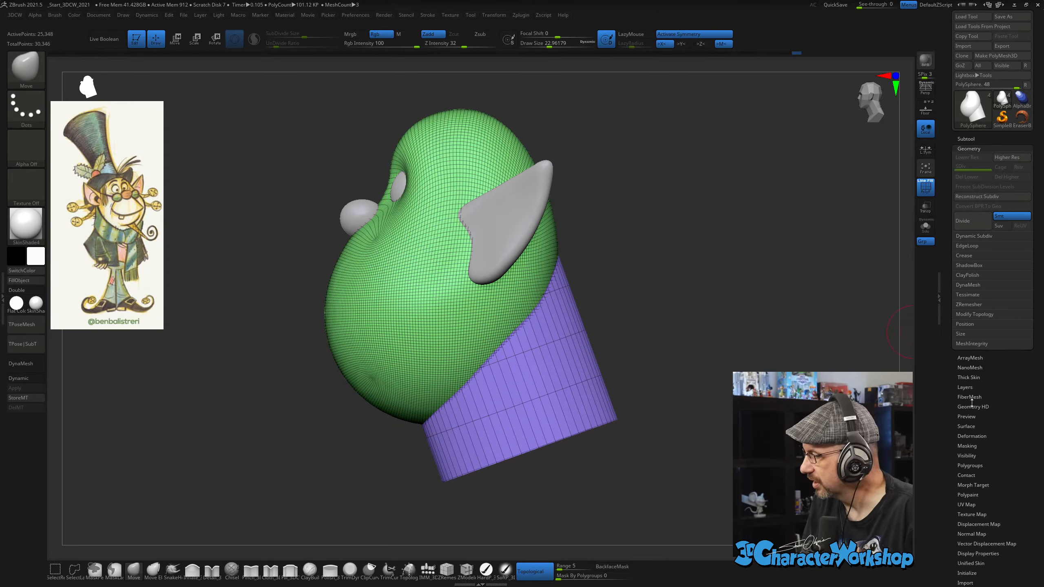
{"action": "left_click", "coordinate": [973, 295]}
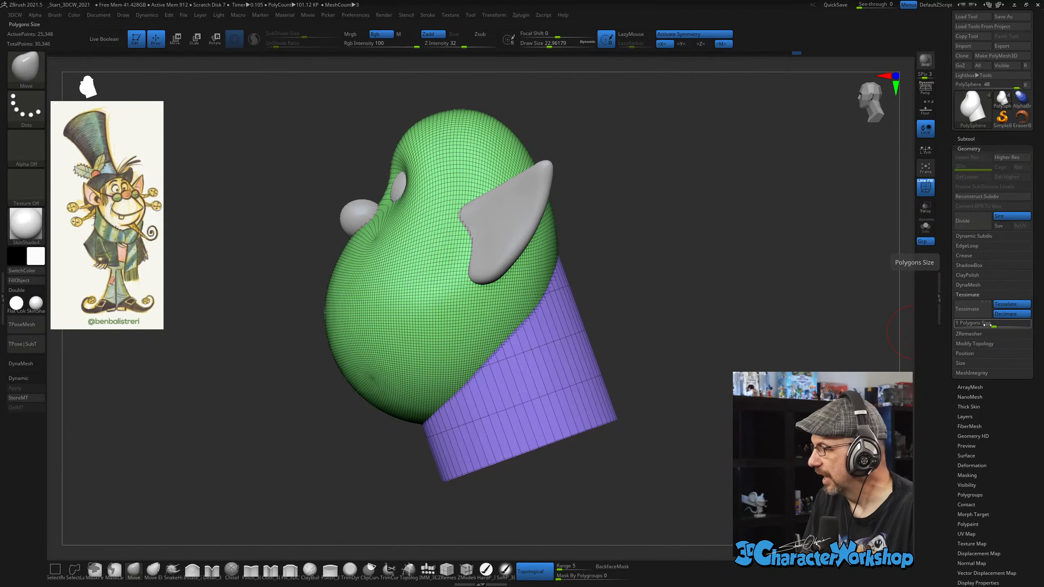
{"action": "left_click_drag", "start_coordinate": [993, 326], "coordinate": [982, 327]}
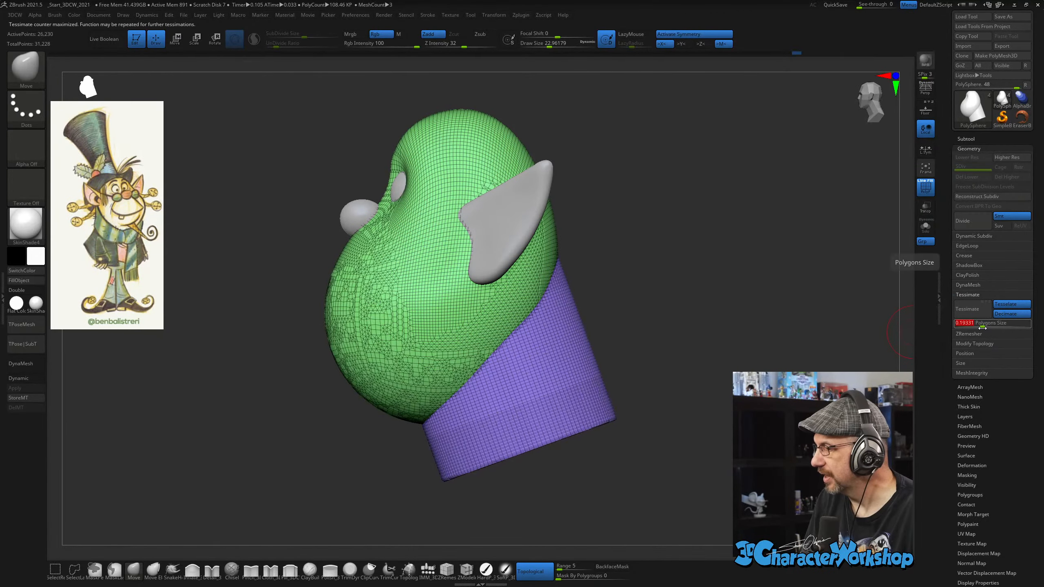
{"action": "left_click_drag", "start_coordinate": [710, 304], "coordinate": [658, 315]}
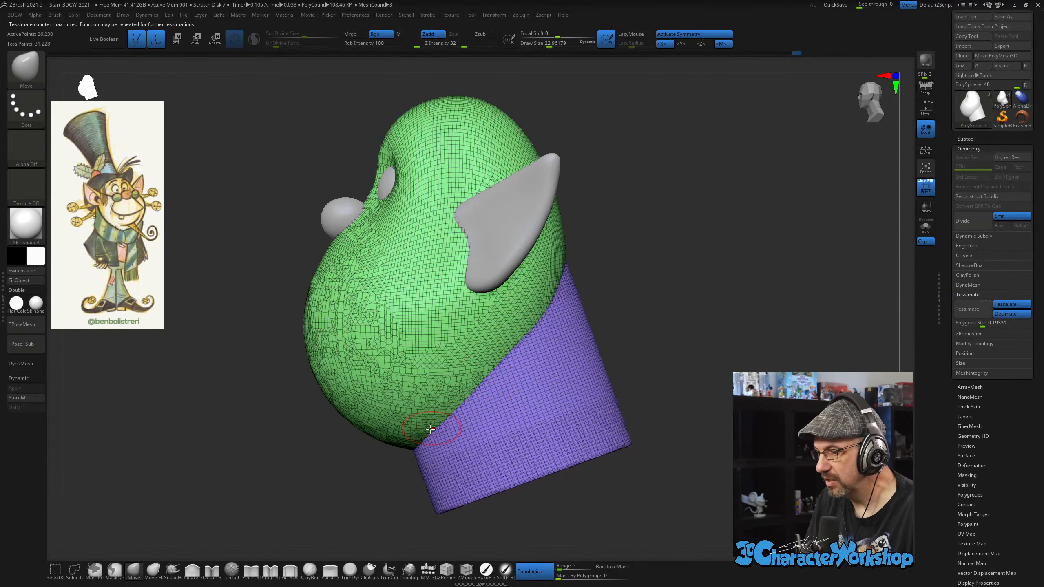
{"action": "left_click_drag", "start_coordinate": [725, 278], "coordinate": [620, 282]}
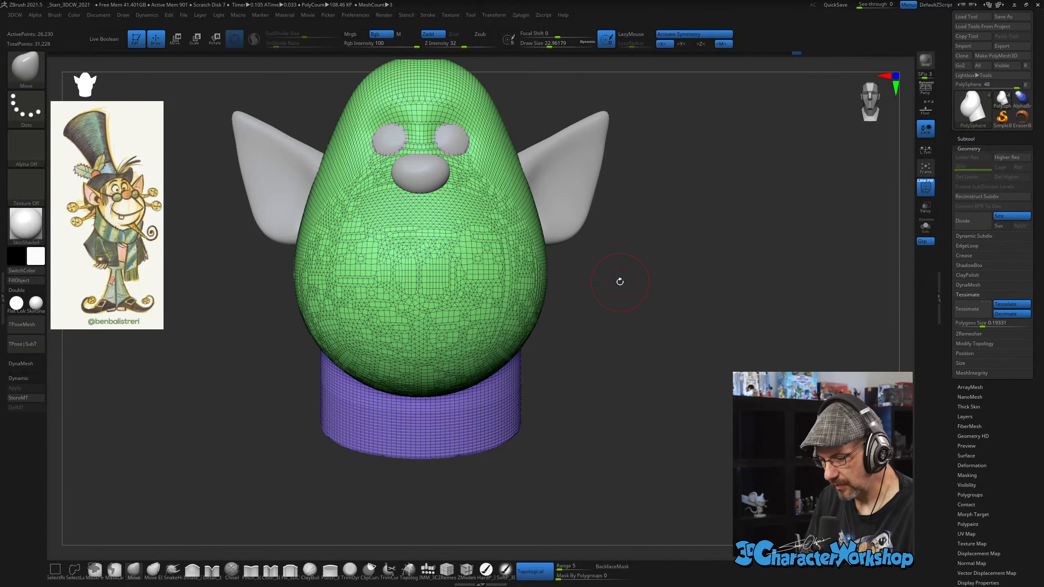
Fuse the head and neck into one mesh with Remesh By Union, accept it, and check the seam between them.
{"action": "key", "text": "space"}
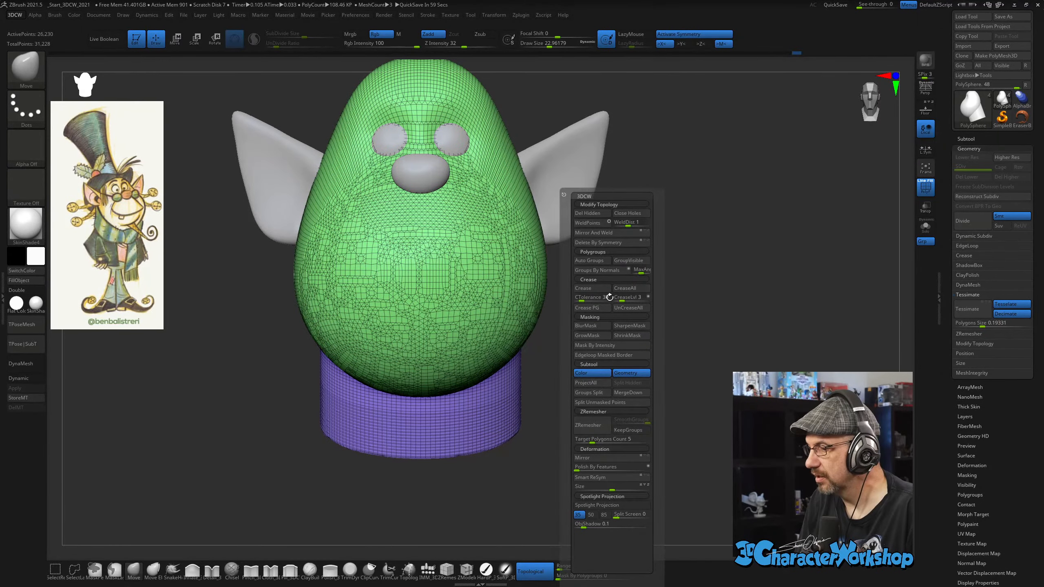
{"action": "key", "text": "w"}
{"action": "left_click_drag", "start_coordinate": [641, 236], "coordinate": [680, 284], "text": "alt"}
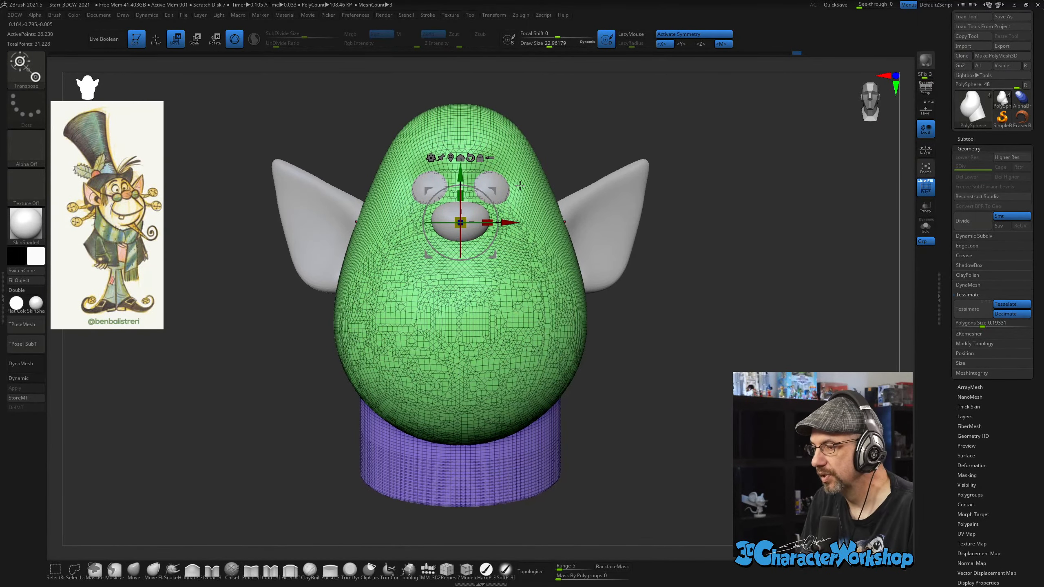
{"action": "left_click_drag", "start_coordinate": [528, 190], "coordinate": [469, 235], "text": "alt"}
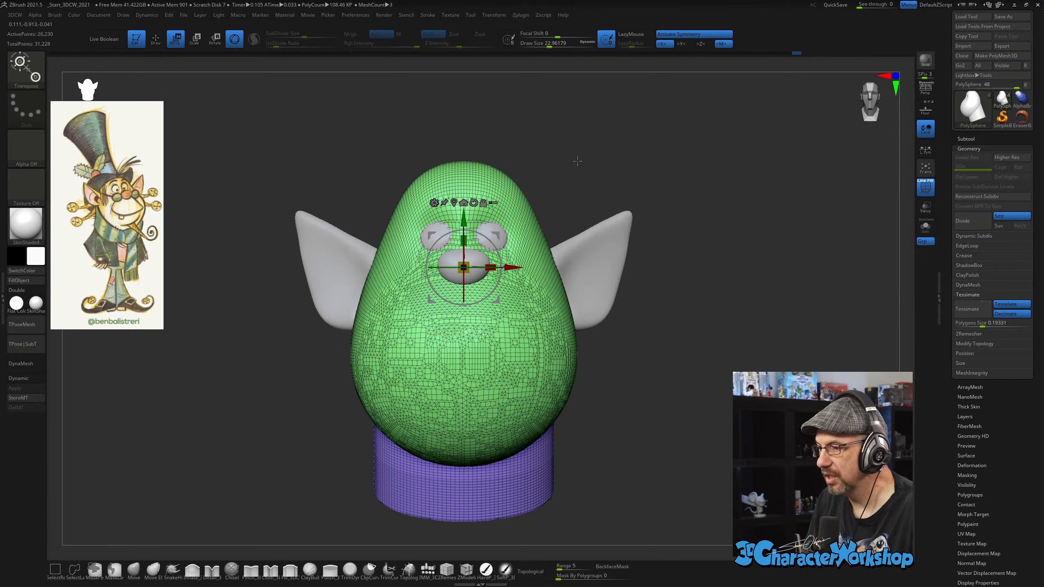
{"action": "mouse_move", "coordinate": [595, 155]}
{"action": "left_mouse_down"}
{"action": "mouse_move", "coordinate": [568, 158]}
{"action": "mouse_move", "coordinate": [606, 154]}
{"action": "left_mouse_up"}
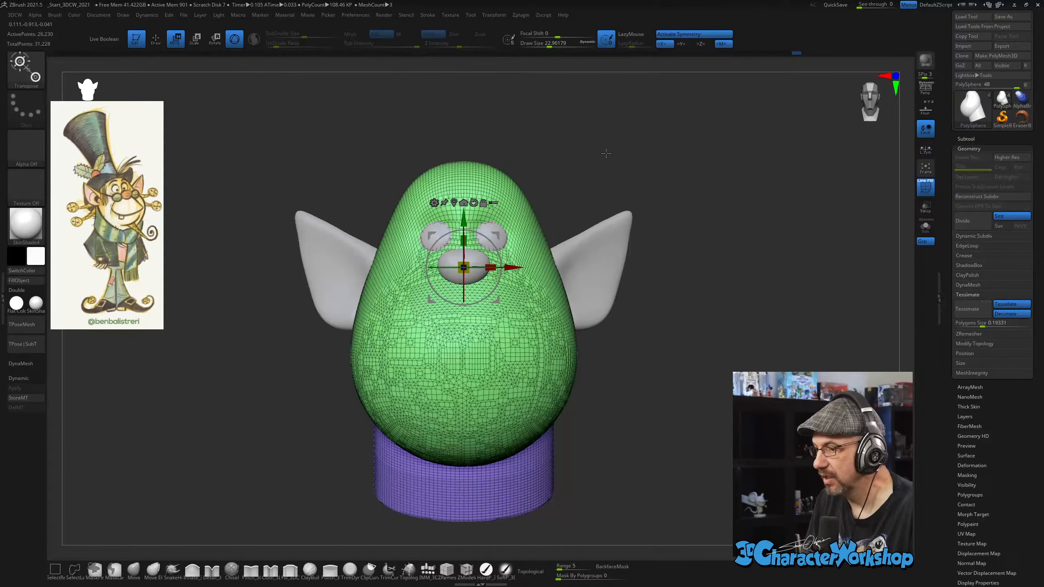
{"action": "left_click", "coordinate": [434, 202]}
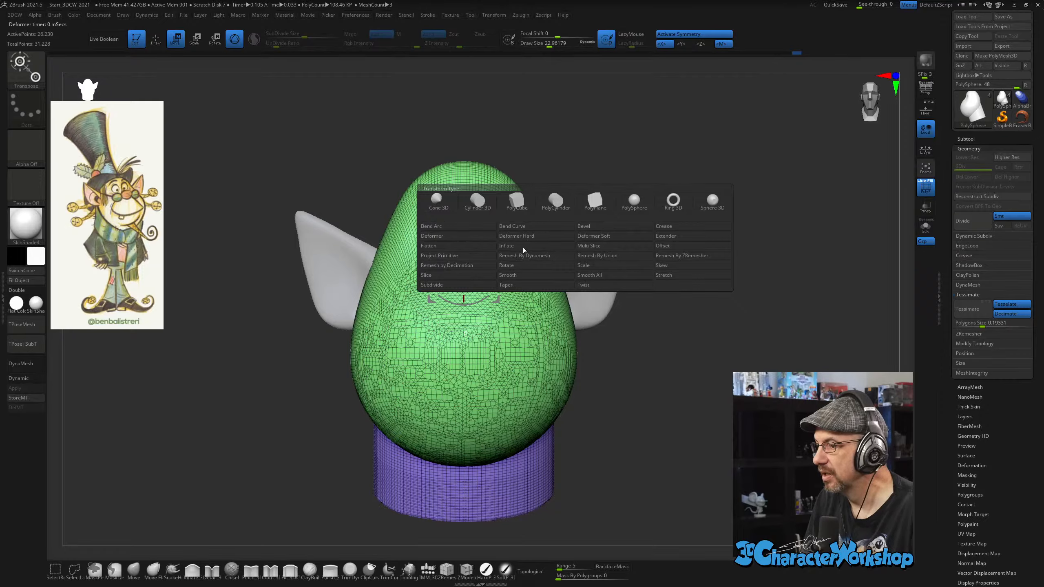
{"action": "left_click", "coordinate": [618, 255]}
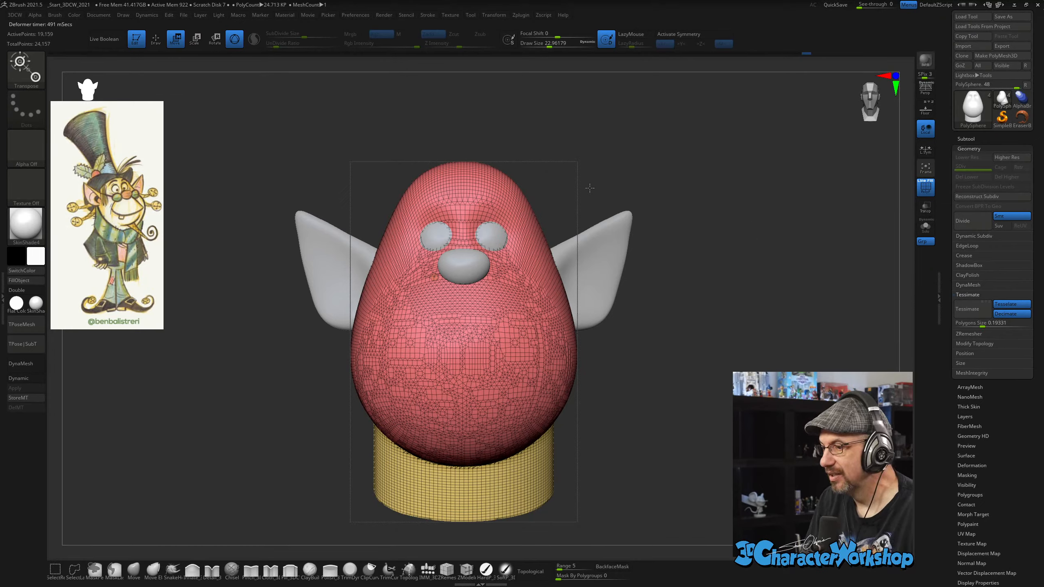
{"action": "left_click_drag", "start_coordinate": [590, 188], "coordinate": [484, 311]}
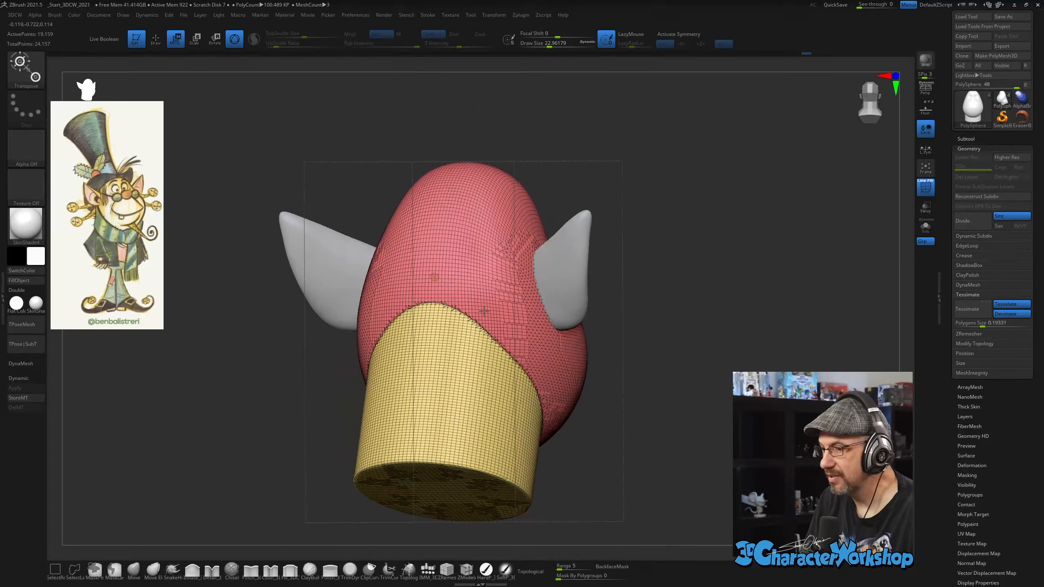
{"action": "left_click", "coordinate": [435, 277]}
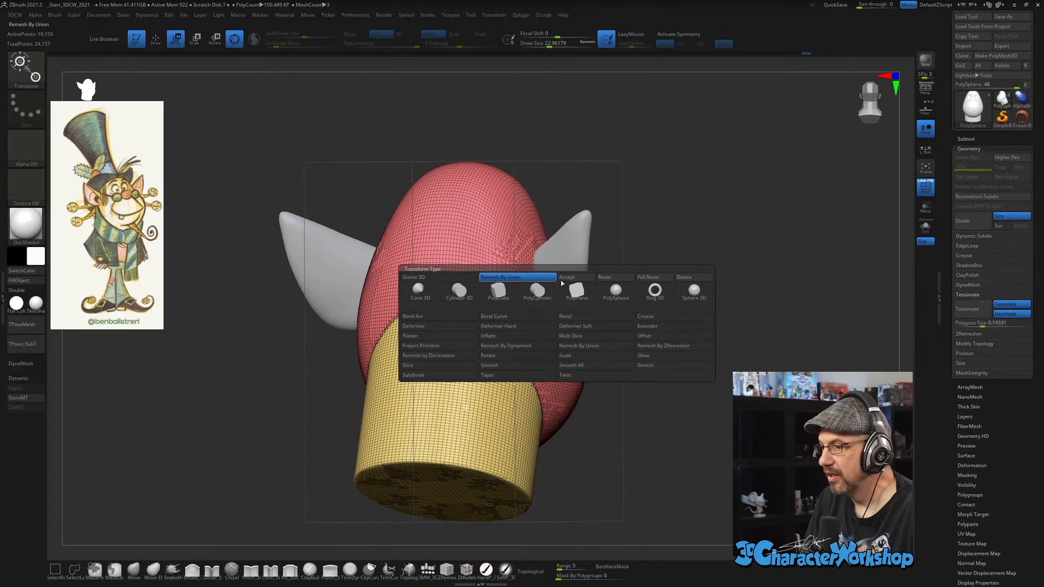
{"action": "left_click_drag", "start_coordinate": [727, 254], "coordinate": [371, 396]}
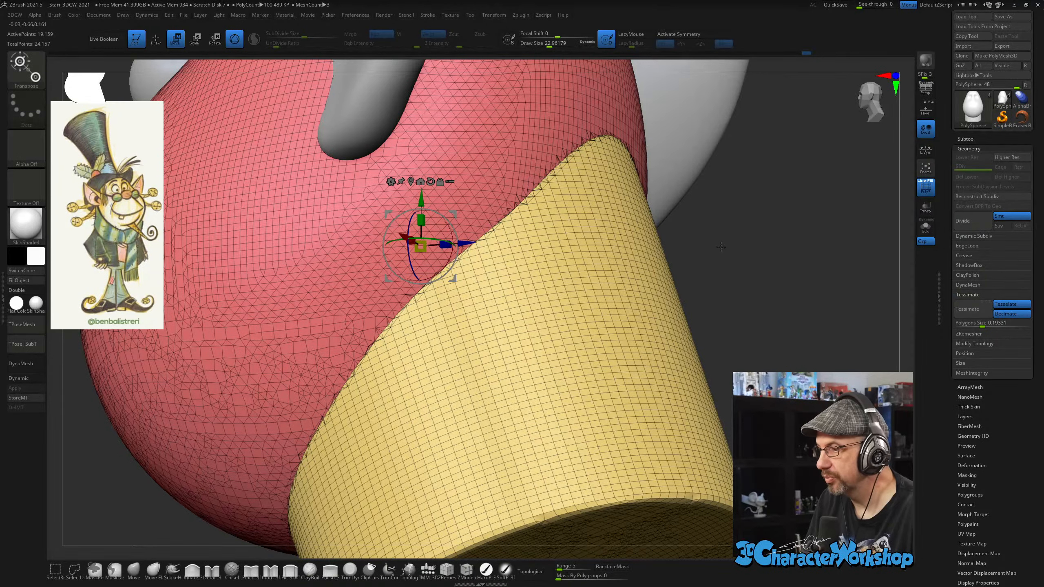
{"action": "left_click_drag", "start_coordinate": [721, 246], "coordinate": [621, 315]}
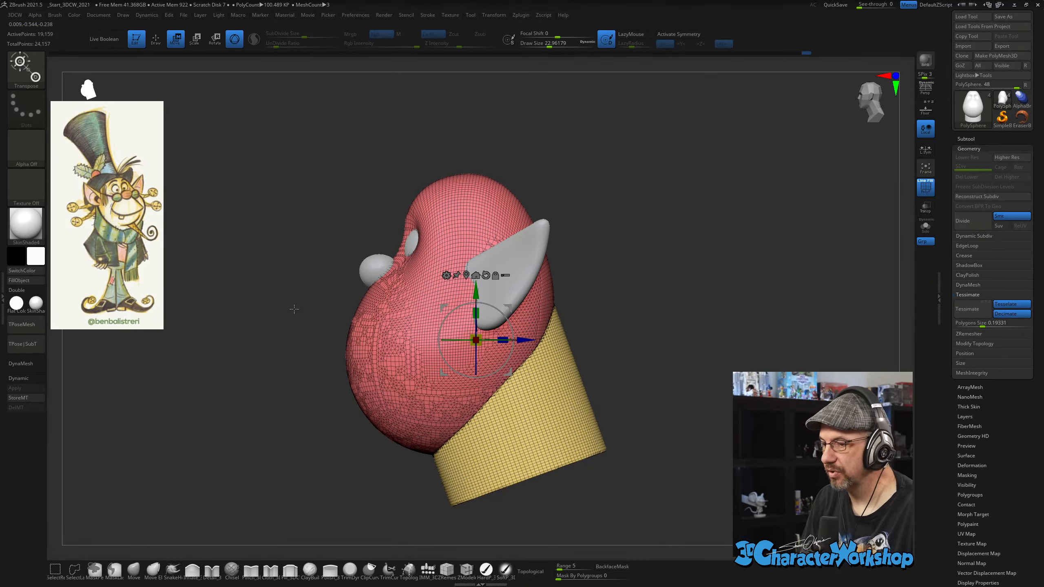
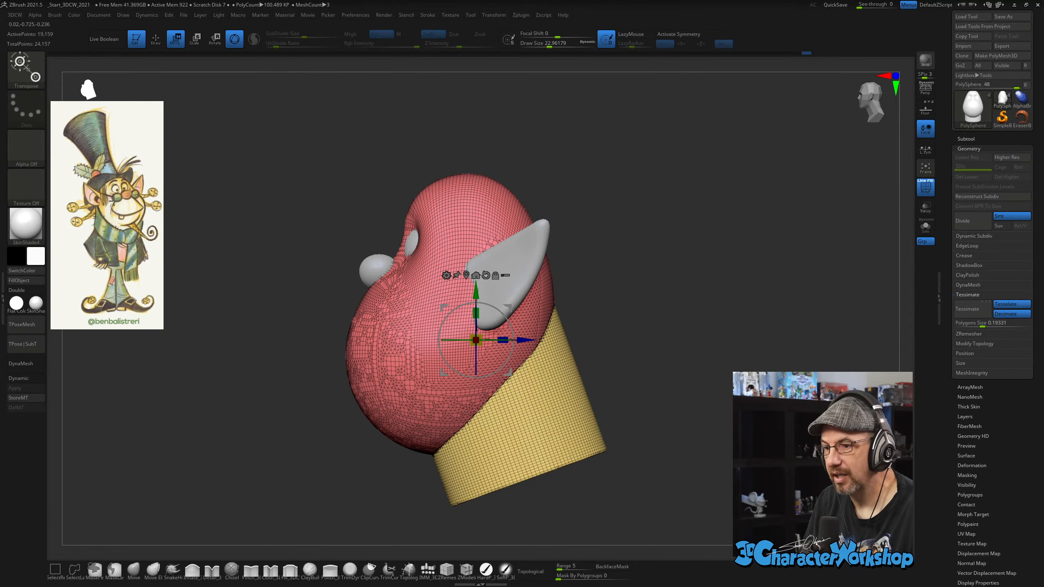
Mask the whole head and neck except for a soft-edged horizontal mouth band across the front of the lower face.
{"action": "left_click_drag", "start_coordinate": [223, 265], "coordinate": [280, 277]}
{"action": "left_click_drag", "start_coordinate": [745, 329], "coordinate": [750, 330], "text": "shift"}
{"action": "key", "text": "f"}
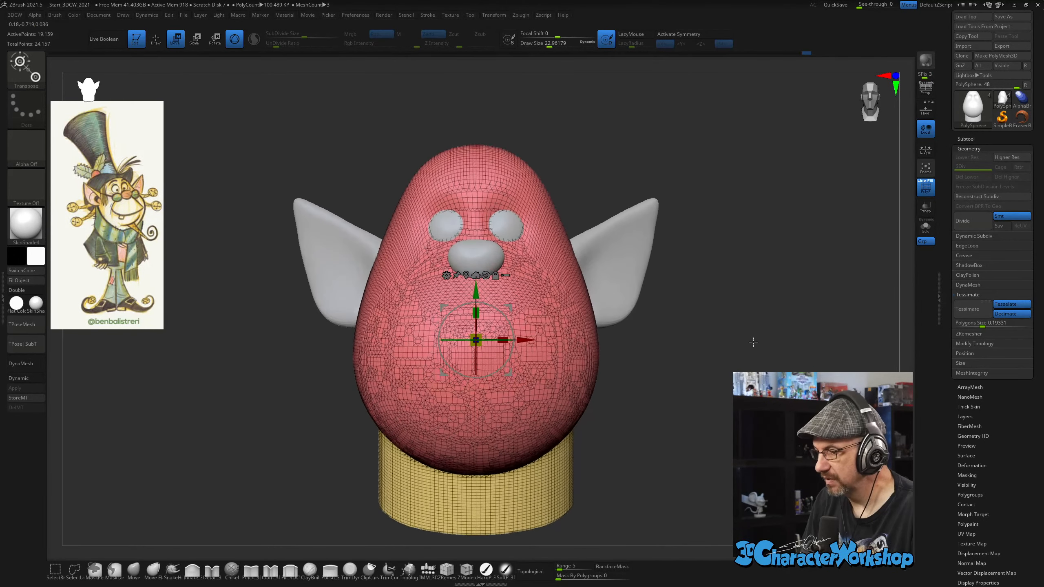
{"action": "key", "text": "q"}
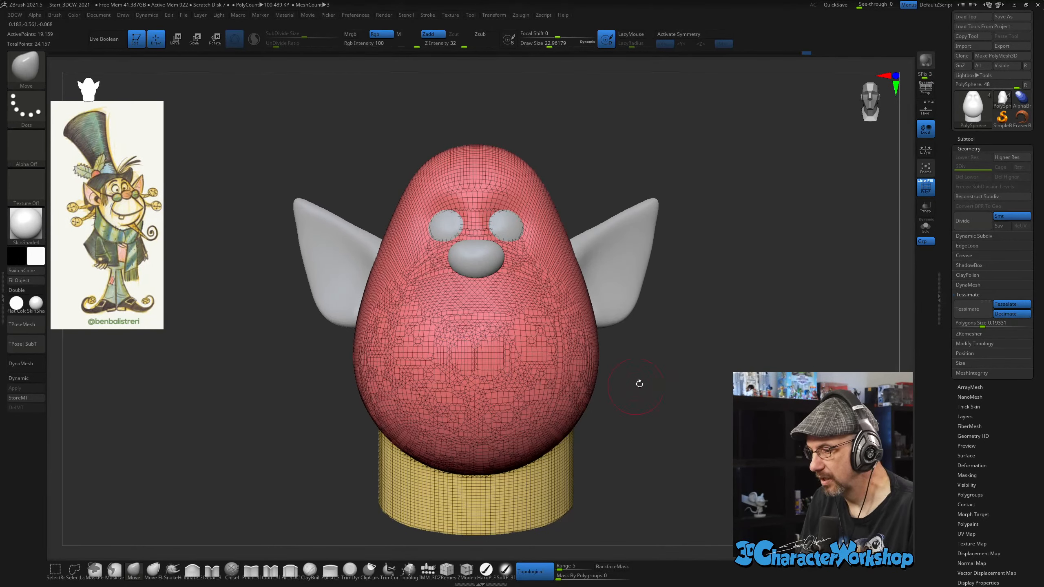
{"action": "left_click_drag", "start_coordinate": [641, 380], "coordinate": [642, 411]}
{"action": "mouse_move", "coordinate": [344, 475]}
{"action": "left_mouse_down"}
{"action": "mouse_move", "coordinate": [422, 476]}
{"action": "mouse_move", "coordinate": [404, 474]}
{"action": "mouse_move", "coordinate": [414, 474]}
{"action": "mouse_move", "coordinate": [403, 422]}
{"action": "mouse_move", "coordinate": [445, 388]}
{"action": "left_mouse_up"}
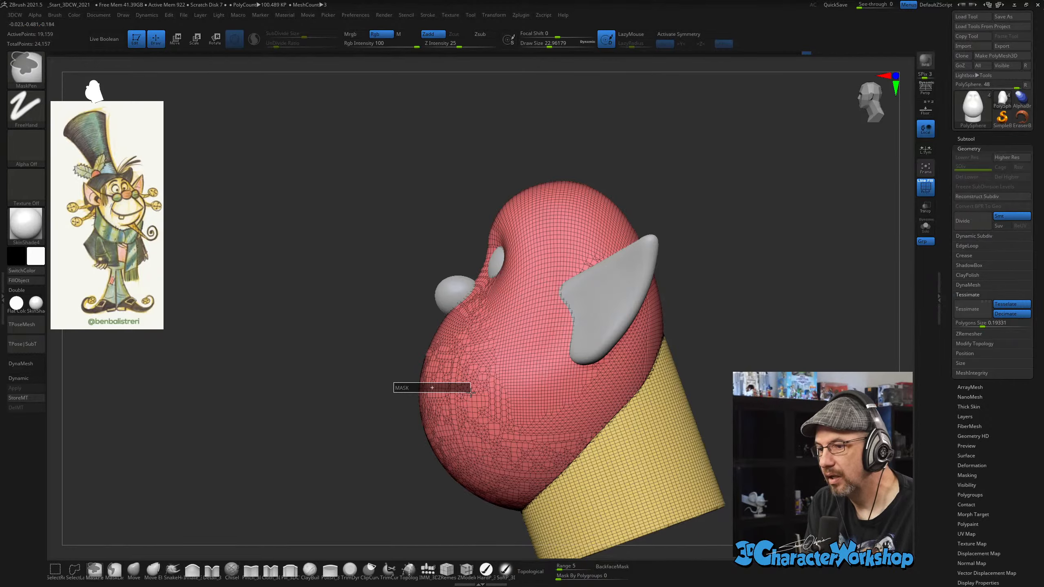
{"action": "left_click_drag", "start_coordinate": [475, 390], "coordinate": [474, 391], "text": "ctrl"}
{"action": "mouse_move", "coordinate": [383, 482]}
{"action": "left_mouse_down"}
{"action": "mouse_move", "coordinate": [725, 457]}
{"action": "mouse_move", "coordinate": [653, 422]}
{"action": "mouse_move", "coordinate": [706, 436]}
{"action": "mouse_move", "coordinate": [646, 434]}
{"action": "mouse_move", "coordinate": [714, 426]}
{"action": "mouse_move", "coordinate": [680, 427]}
{"action": "left_mouse_up"}
{"action": "left_click", "coordinate": [511, 396], "text": "ctrl"}
{"action": "left_click_drag", "start_coordinate": [582, 423], "coordinate": [190, 519]}
Try to reshape the unmasked mouth band with the Move brush at a draw size of about 35.5.
{"action": "key", "text": "s"}
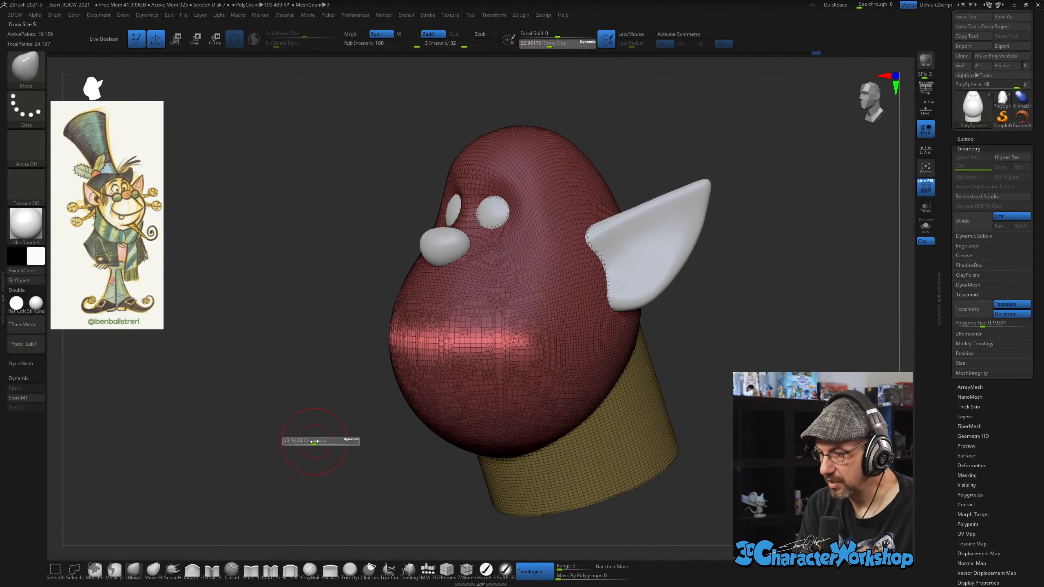
{"action": "left_click_drag", "start_coordinate": [312, 444], "coordinate": [315, 444]}
{"action": "left_click_drag", "start_coordinate": [415, 341], "coordinate": [437, 340]}
{"action": "key", "text": "ctrl+z"}
{"action": "key", "text": "ctrl+z"}
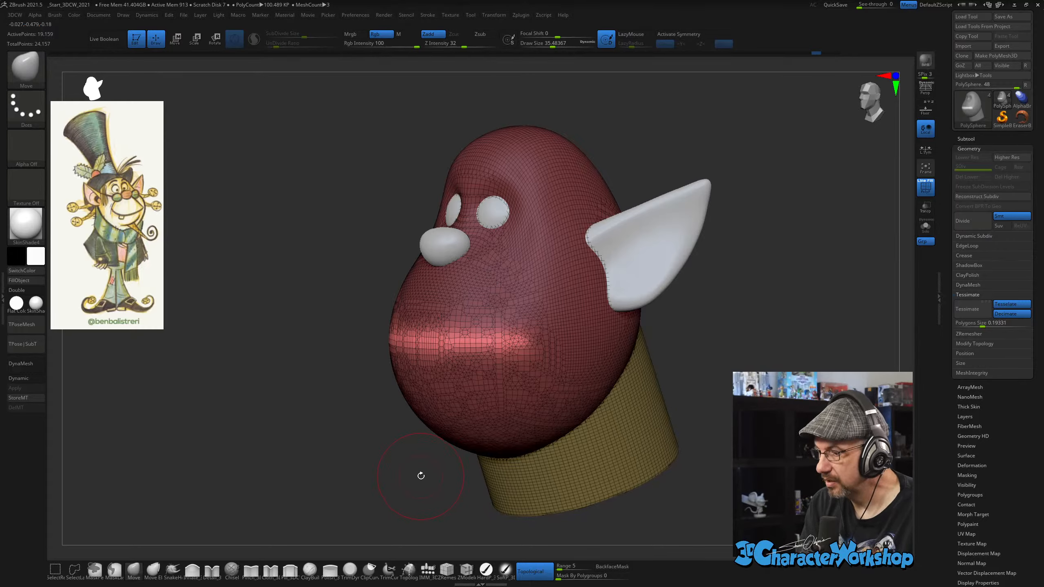
{"action": "left_click_drag", "start_coordinate": [421, 477], "coordinate": [432, 475]}
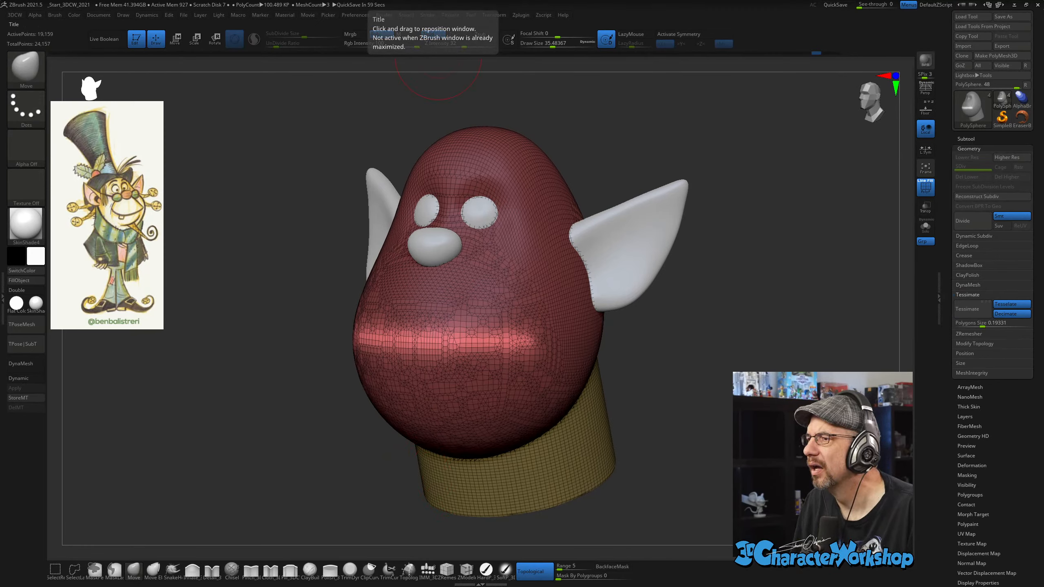
{"action": "left_click_drag", "start_coordinate": [223, 204], "coordinate": [266, 172]}
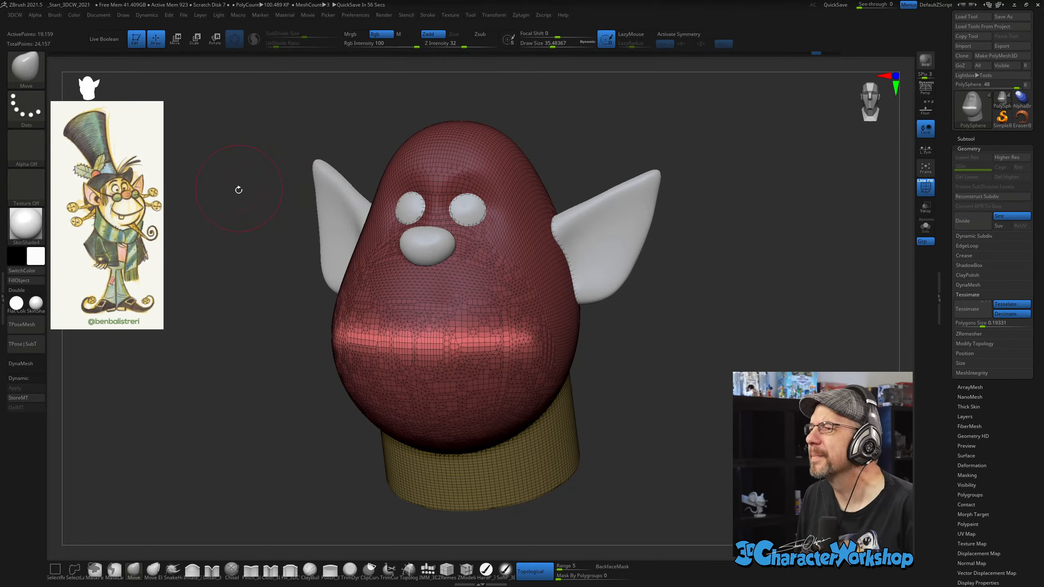
{"action": "left_click_drag", "start_coordinate": [236, 249], "coordinate": [237, 247]}
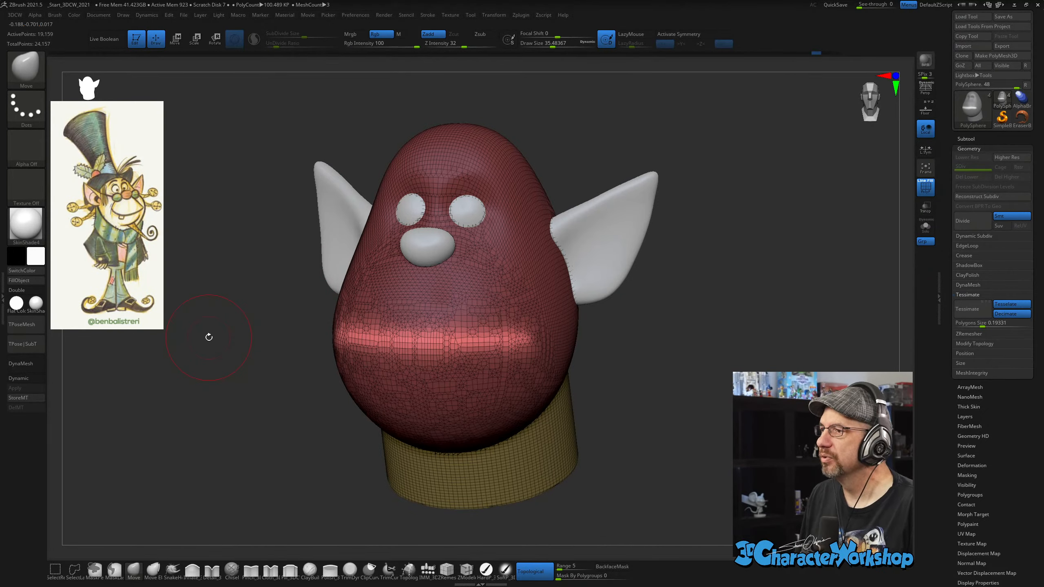
{"action": "left_click_drag", "start_coordinate": [209, 337], "coordinate": [224, 345], "text": "alt"}
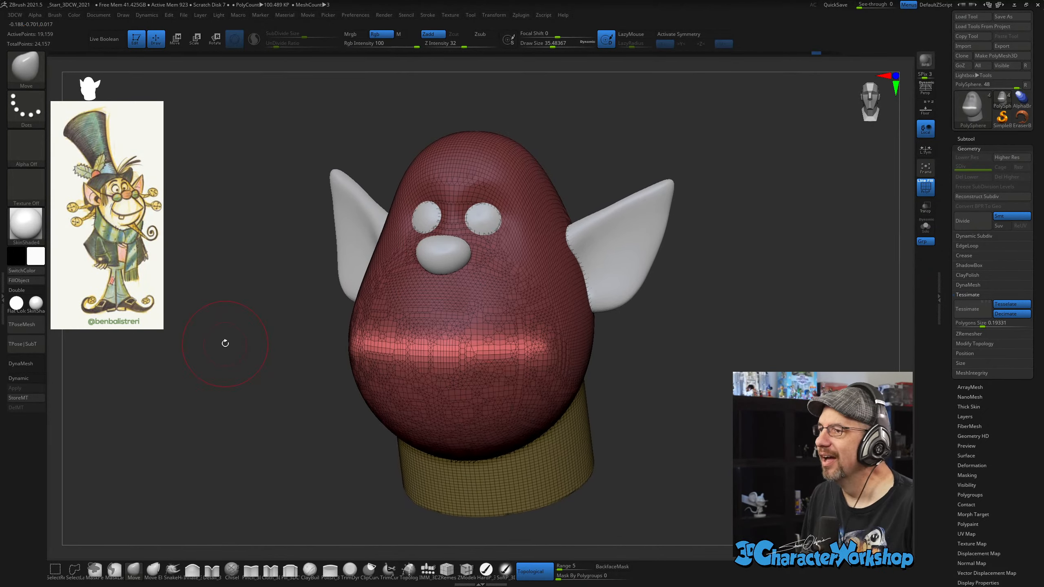
Turn symmetry on and push the unmasked mouth band back along Z into the head to hollow out the mouth.
{"action": "mouse_move", "coordinate": [620, 382]}
{"action": "left_mouse_down", "text": "alt"}
{"action": "mouse_move", "coordinate": [642, 381]}
{"action": "mouse_move", "coordinate": [592, 393]}
{"action": "mouse_move", "coordinate": [449, 353]}
{"action": "left_mouse_up", "text": "alt"}
{"action": "key", "text": "x"}
{"action": "key", "text": "s"}
{"action": "right_click_drag", "start_coordinate": [550, 460], "coordinate": [447, 431]}
{"action": "key", "text": "w"}
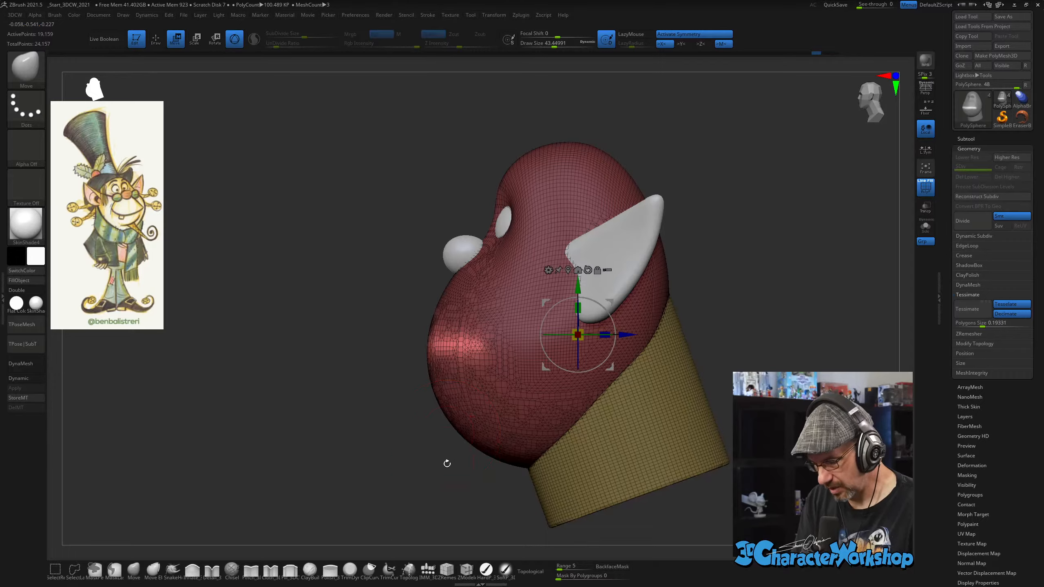
{"action": "left_click_drag", "start_coordinate": [629, 334], "coordinate": [702, 334]}
{"action": "left_click_drag", "start_coordinate": [440, 463], "coordinate": [452, 487]}
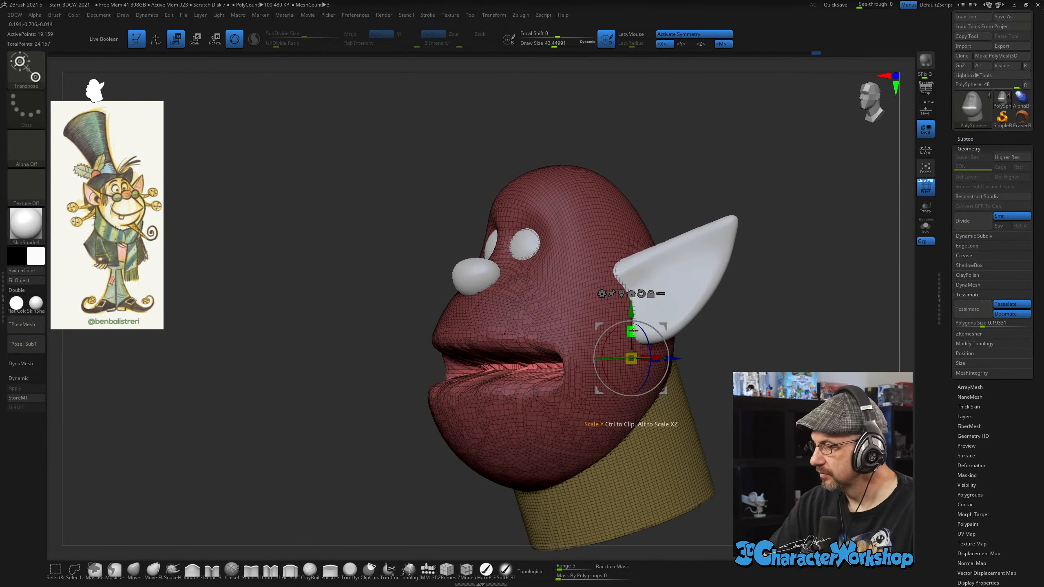
Scale the unmasked mouth band taller along Y and slightly narrower along X to open the mouth hollow.
{"action": "left_click_drag", "start_coordinate": [726, 340], "coordinate": [505, 360], "text": "shift"}
{"action": "left_click_drag", "start_coordinate": [462, 332], "coordinate": [461, 304]}
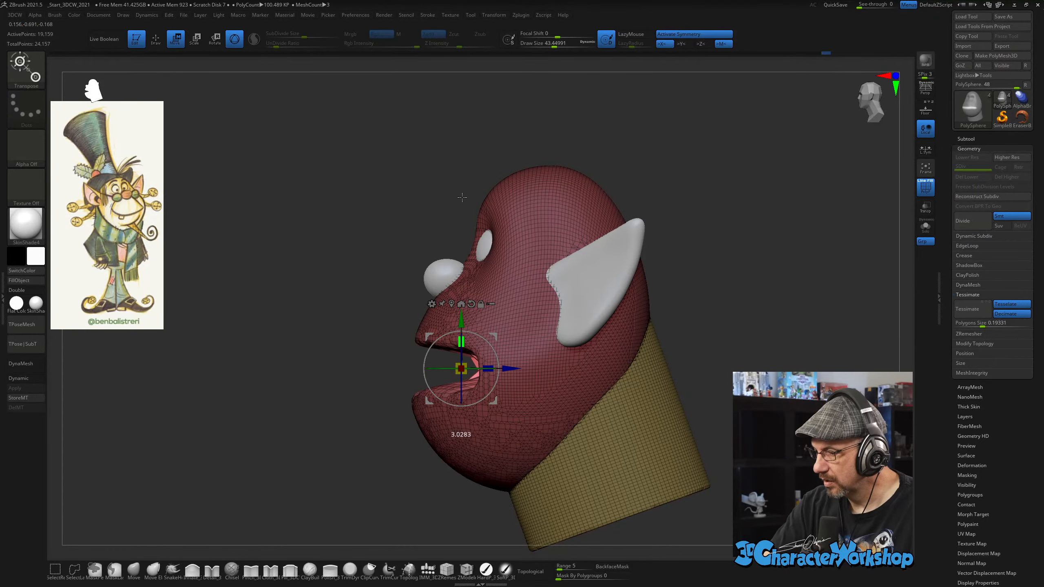
{"action": "left_click_drag", "start_coordinate": [462, 197], "coordinate": [639, 383], "text": "shift"}
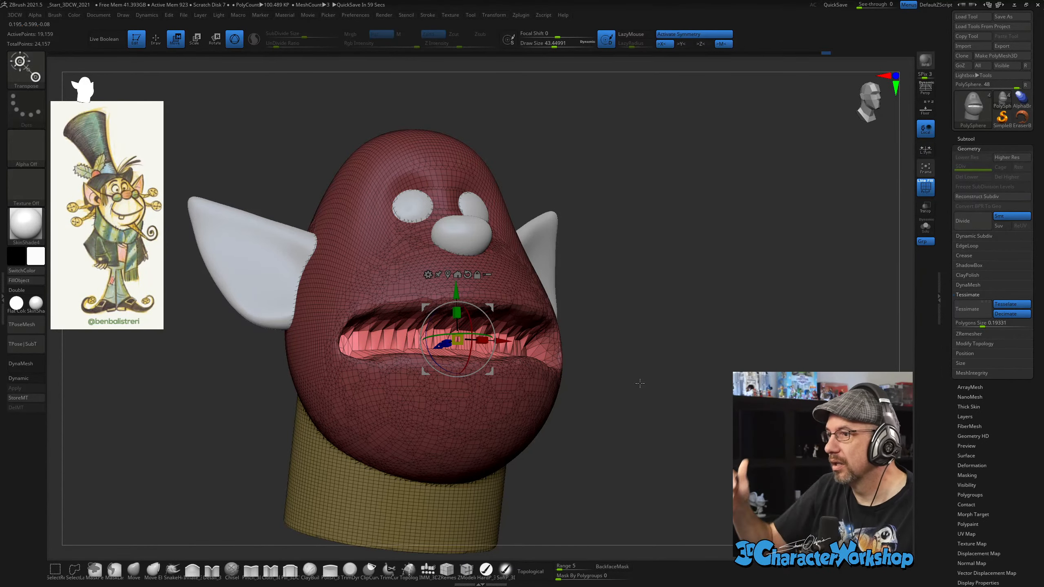
{"action": "mouse_move", "coordinate": [639, 383]}
{"action": "left_mouse_down"}
{"action": "mouse_move", "coordinate": [658, 364]}
{"action": "mouse_move", "coordinate": [672, 373]}
{"action": "mouse_move", "coordinate": [654, 386]}
{"action": "mouse_move", "coordinate": [634, 374]}
{"action": "left_mouse_up"}
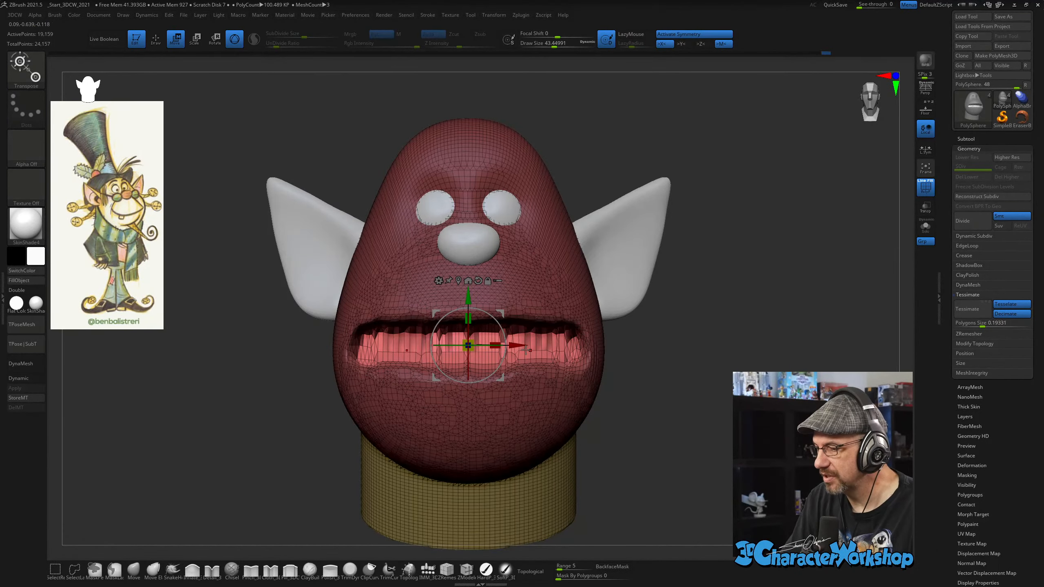
{"action": "left_click_drag", "start_coordinate": [495, 345], "coordinate": [478, 346]}
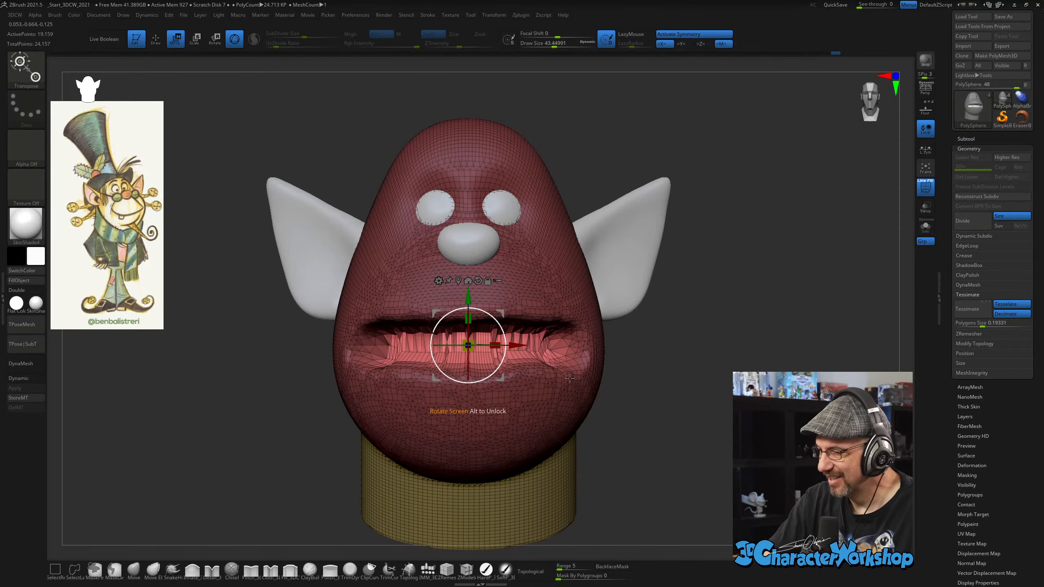
{"action": "mouse_move", "coordinate": [569, 378]}
{"action": "left_mouse_down"}
{"action": "mouse_move", "coordinate": [633, 420]}
{"action": "mouse_move", "coordinate": [584, 418]}
{"action": "left_mouse_up"}
{"action": "key", "text": "q"}
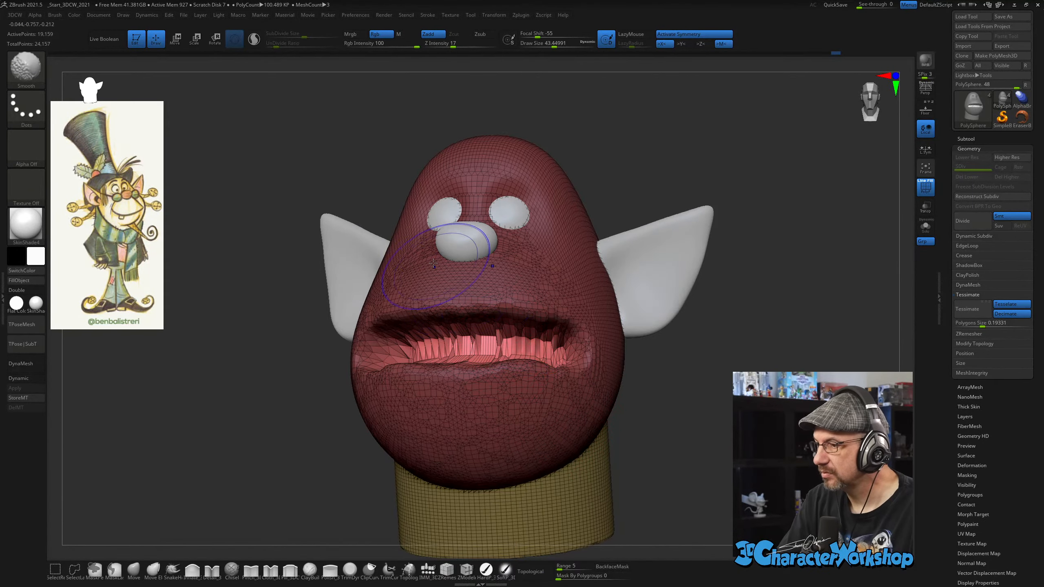
Choose the Move Topological brush and set the Sculptris Pro SubDivide Size for smoothing to about 0.082.
{"action": "key", "text": "b"}
{"action": "key", "text": "m"}
{"action": "key", "text": "t"}
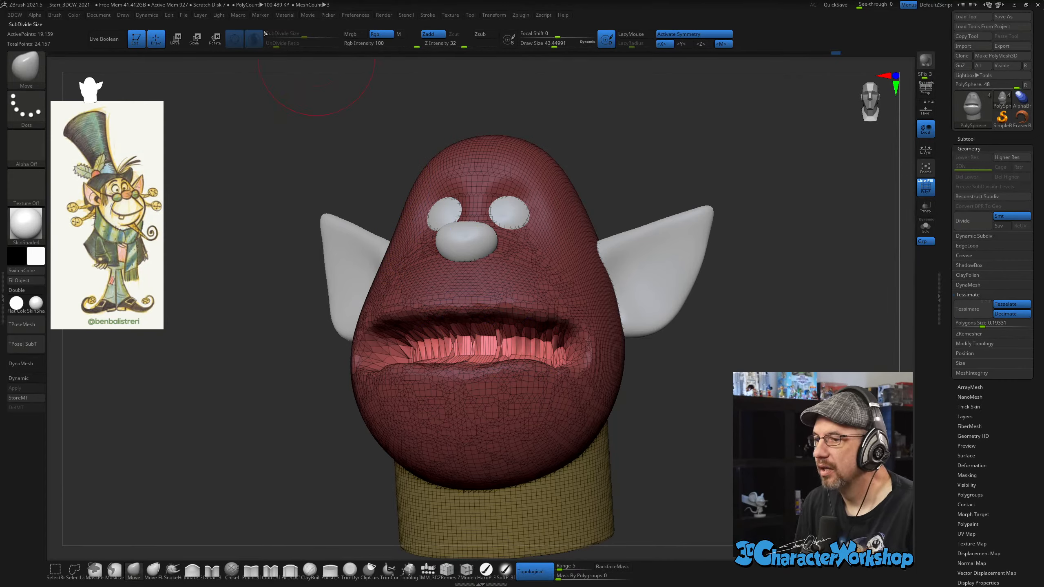
{"action": "left_click", "coordinate": [428, 14]}
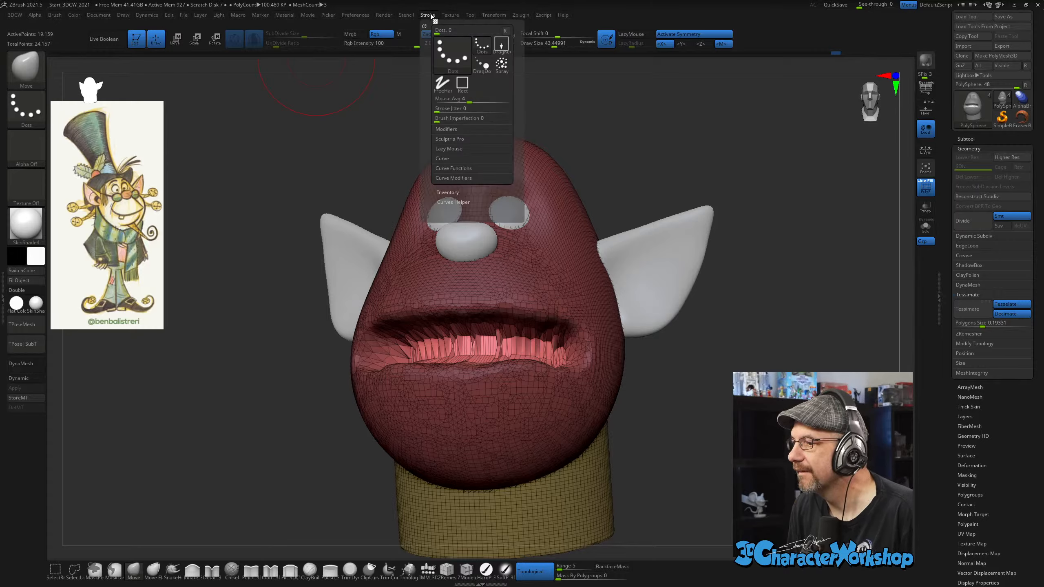
{"action": "left_click", "coordinate": [445, 141], "text": "shift"}
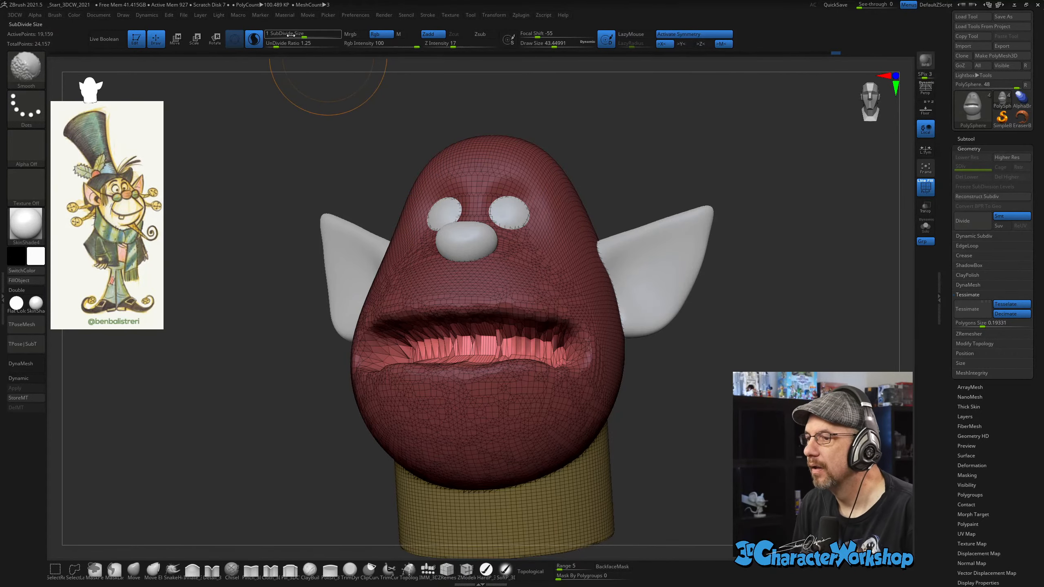
{"action": "left_click_drag", "start_coordinate": [304, 33], "coordinate": [291, 33]}
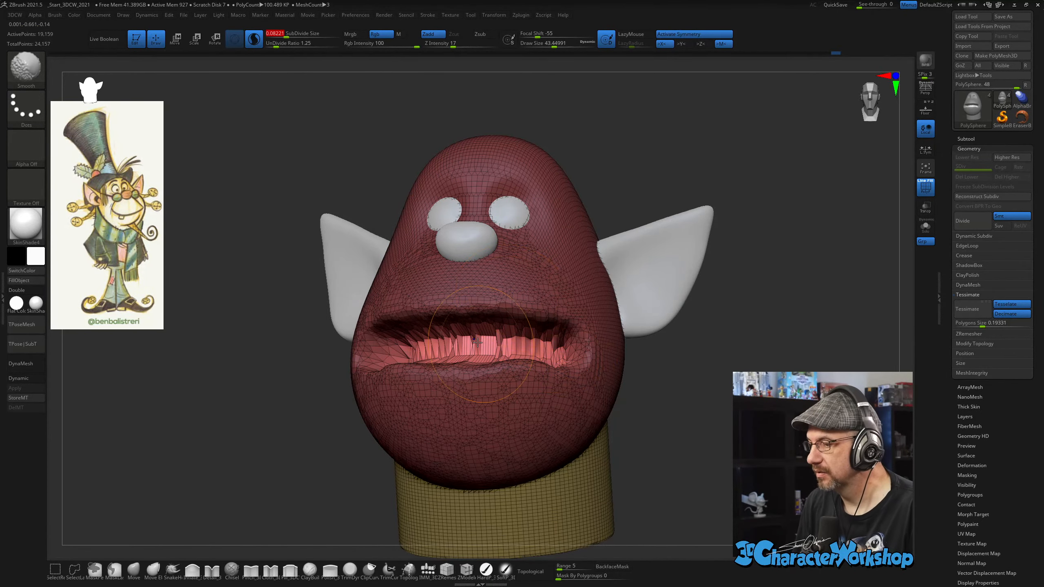
Smooth the stretched polygons along the mouth's back wall and into its corner with Sculptris Pro.
{"action": "left_click_drag", "start_coordinate": [484, 345], "coordinate": [493, 346], "text": "shift"}
{"action": "left_click_drag", "start_coordinate": [730, 377], "coordinate": [789, 374]}
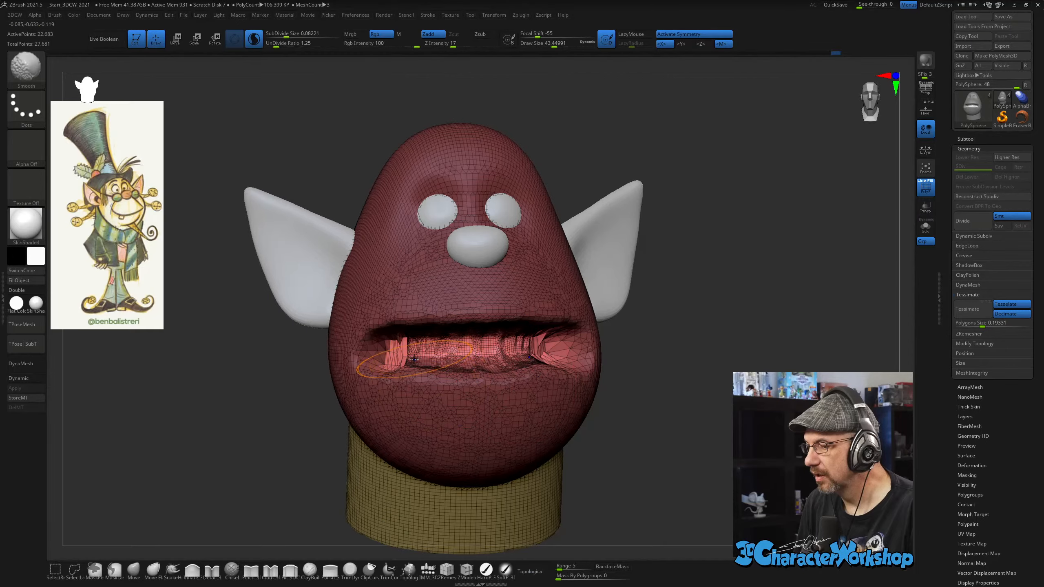
{"action": "left_click_drag", "start_coordinate": [380, 355], "coordinate": [438, 351], "text": "shift"}
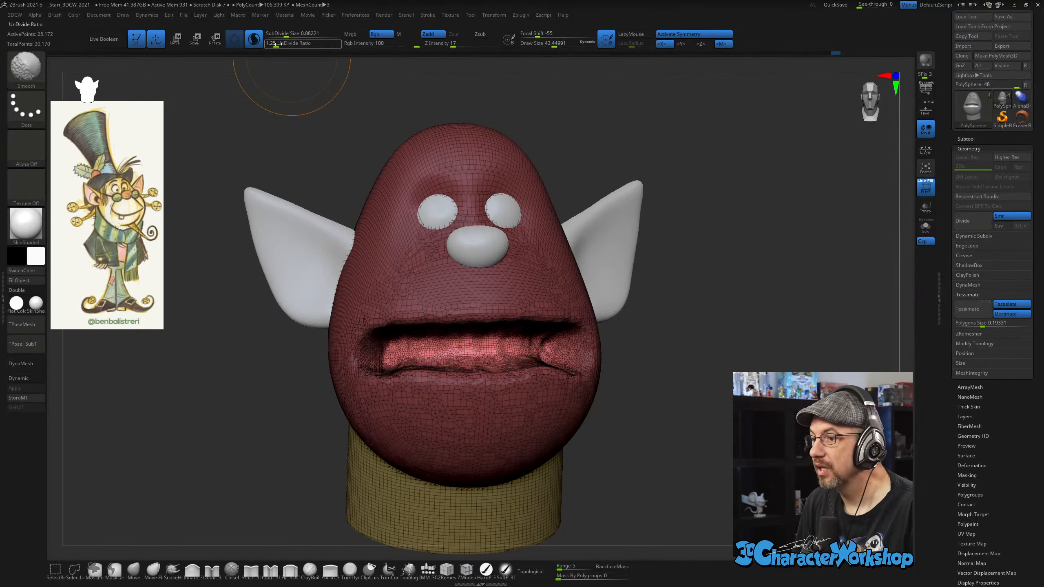
Raise the Sculptris Pro UnDivide Ratio to about 1.7 and smooth the mouth's inner surface again.
{"action": "left_click_drag", "start_coordinate": [276, 46], "coordinate": [279, 45]}
{"action": "mouse_move", "coordinate": [436, 349]}
{"action": "left_mouse_down", "text": "shift"}
{"action": "mouse_move", "coordinate": [467, 351]}
{"action": "mouse_move", "coordinate": [421, 357]}
{"action": "mouse_move", "coordinate": [411, 345]}
{"action": "left_mouse_up", "text": "shift"}
{"action": "left_click_drag", "start_coordinate": [286, 46], "coordinate": [291, 47]}
{"action": "left_click_drag", "start_coordinate": [512, 357], "coordinate": [435, 355], "text": "shift"}
{"action": "mouse_move", "coordinate": [685, 360]}
{"action": "left_mouse_down"}
{"action": "mouse_move", "coordinate": [707, 370]}
{"action": "mouse_move", "coordinate": [647, 377]}
{"action": "left_mouse_up"}
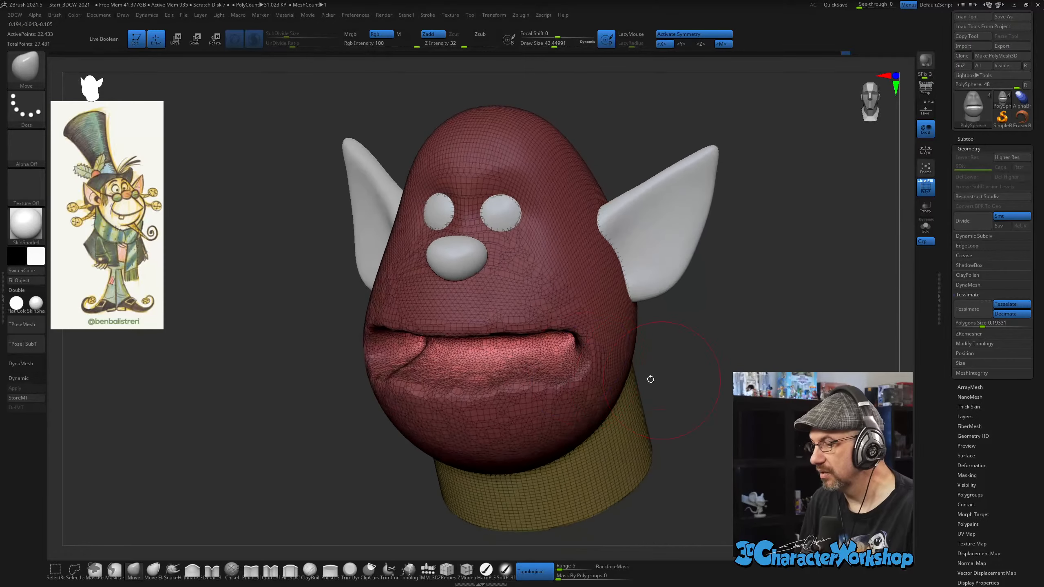
{"action": "left_click_drag", "start_coordinate": [514, 357], "coordinate": [415, 342], "text": "shift"}
{"action": "mouse_move", "coordinate": [664, 352]}
{"action": "left_mouse_down"}
{"action": "mouse_move", "coordinate": [884, 376]}
{"action": "mouse_move", "coordinate": [798, 360]}
{"action": "mouse_move", "coordinate": [623, 388]}
{"action": "left_mouse_up"}
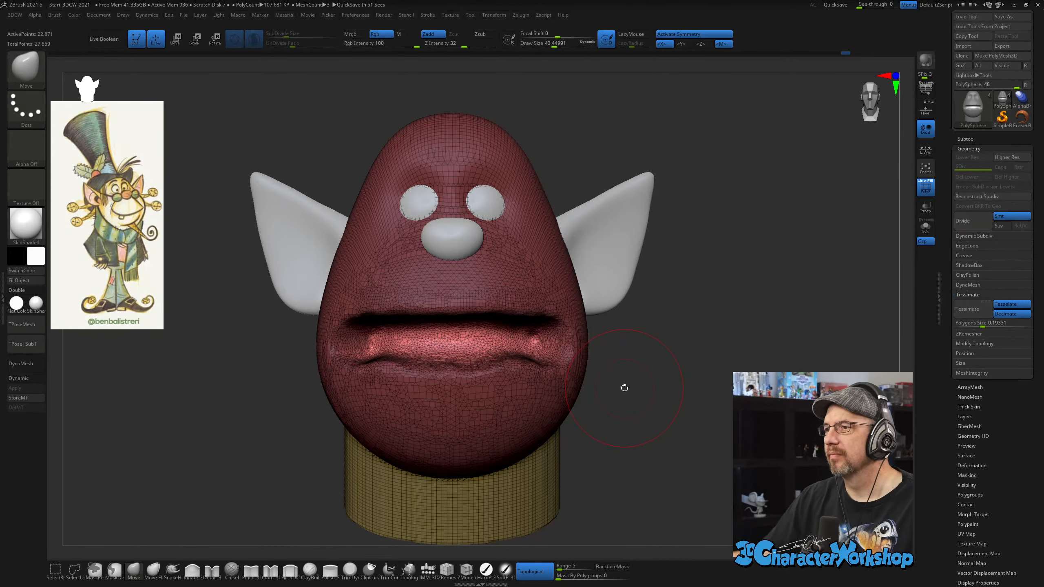
Reshape the inside of the unmasked mouth with the Move Topological brush, enlarging its draw size to about 60.6.
{"action": "left_click_drag", "start_coordinate": [701, 339], "coordinate": [644, 301], "text": "alt"}
{"action": "left_click_drag", "start_coordinate": [296, 176], "coordinate": [328, 243], "text": "alt"}
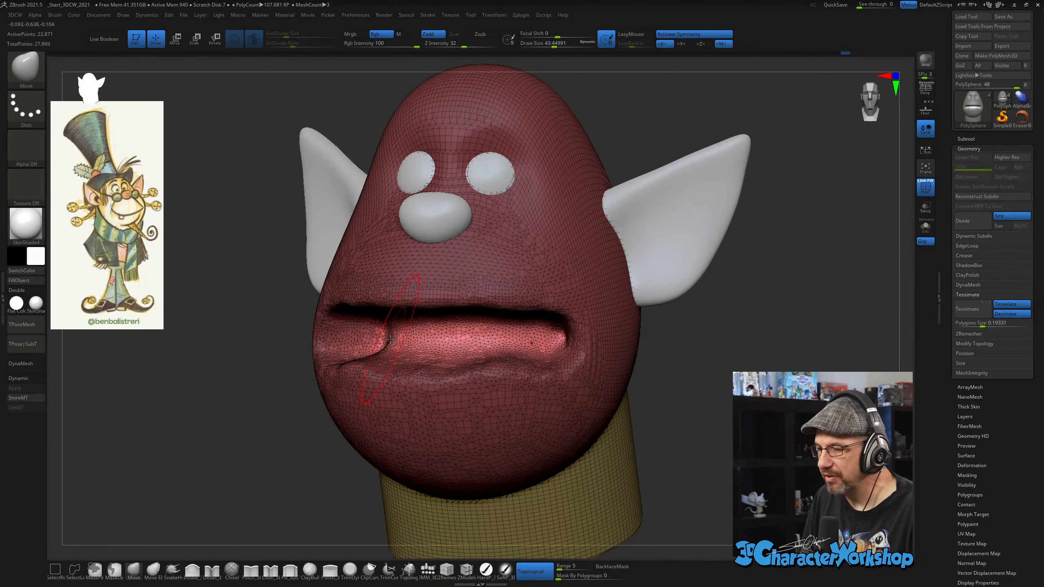
{"action": "left_click_drag", "start_coordinate": [228, 444], "coordinate": [227, 443]}
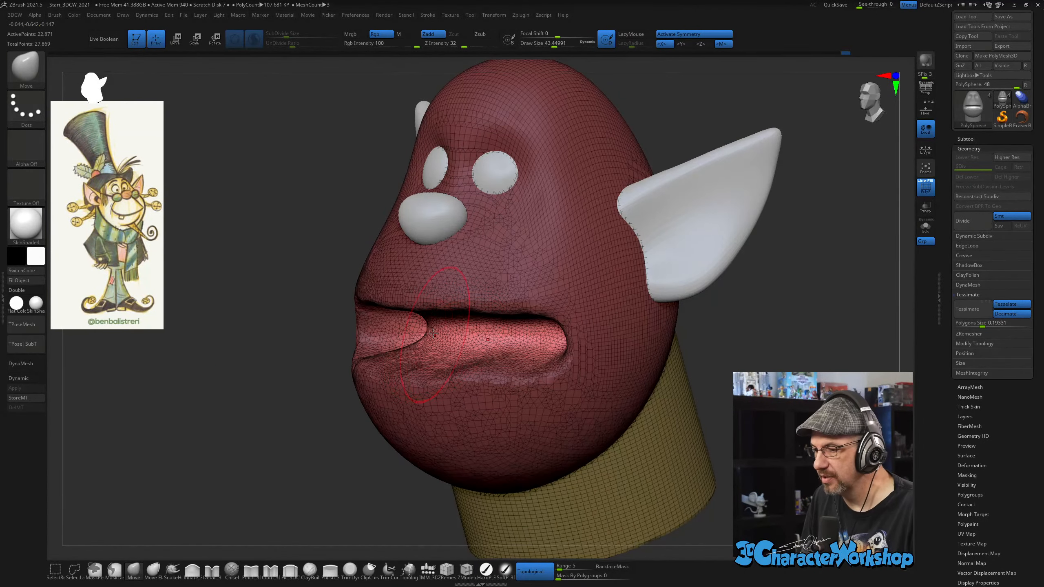
{"action": "mouse_move", "coordinate": [440, 332]}
{"action": "left_mouse_down"}
{"action": "mouse_move", "coordinate": [449, 332]}
{"action": "mouse_move", "coordinate": [439, 325]}
{"action": "mouse_move", "coordinate": [435, 335]}
{"action": "left_mouse_up"}
{"action": "left_click_drag", "start_coordinate": [285, 364], "coordinate": [337, 356]}
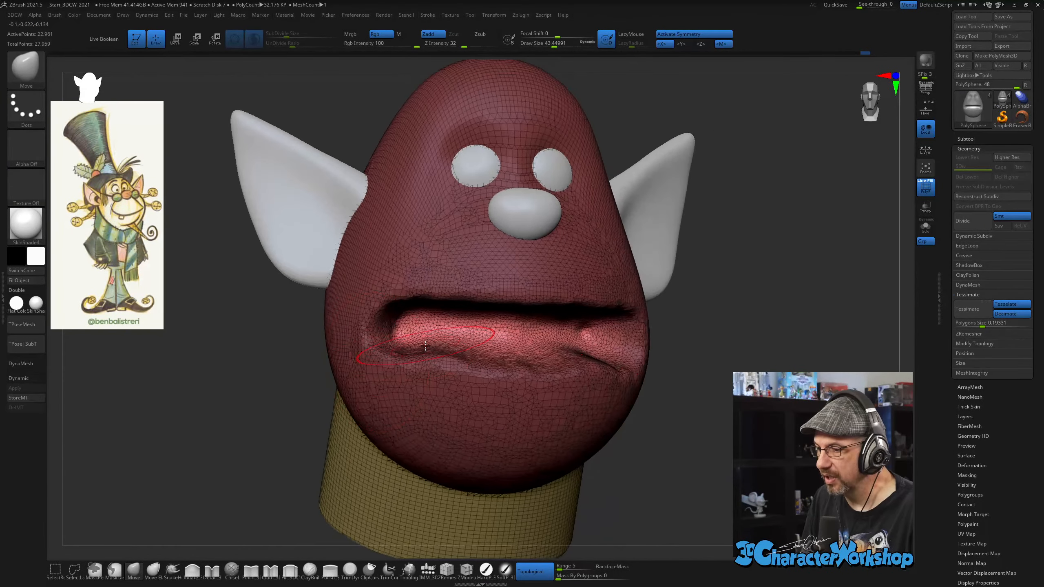
{"action": "left_click_drag", "start_coordinate": [783, 328], "coordinate": [687, 362]}
{"action": "key", "text": "s"}
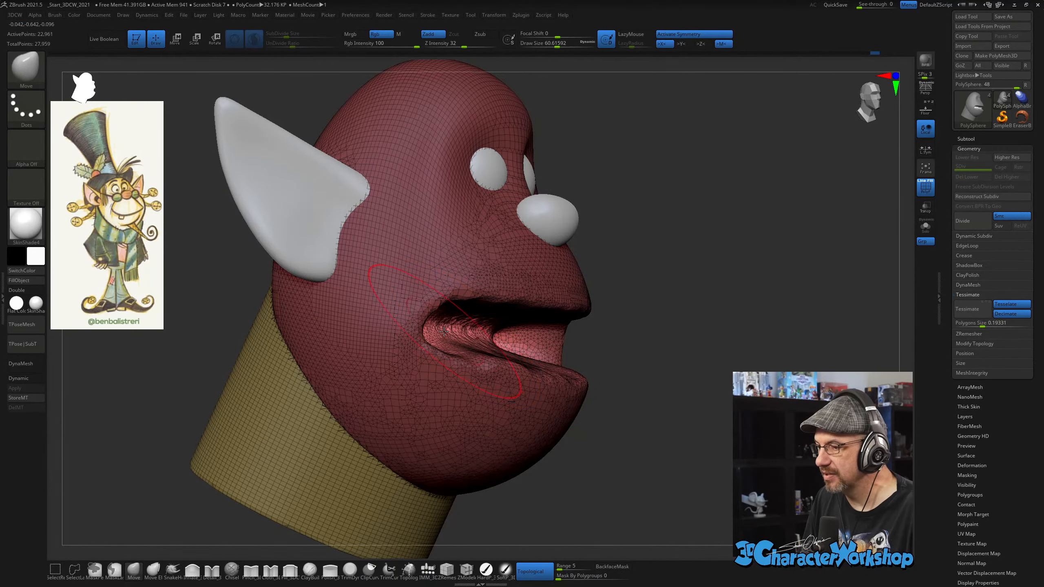
{"action": "mouse_move", "coordinate": [596, 366]}
{"action": "left_mouse_down"}
{"action": "mouse_move", "coordinate": [679, 375]}
{"action": "mouse_move", "coordinate": [541, 342]}
{"action": "left_mouse_up"}
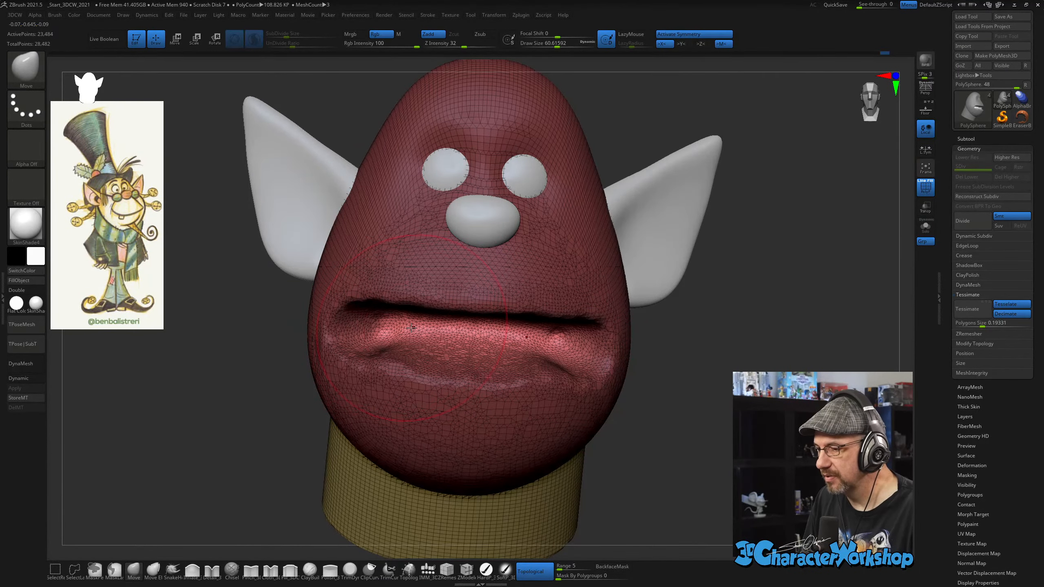
{"action": "left_click_drag", "start_coordinate": [348, 348], "coordinate": [436, 320]}
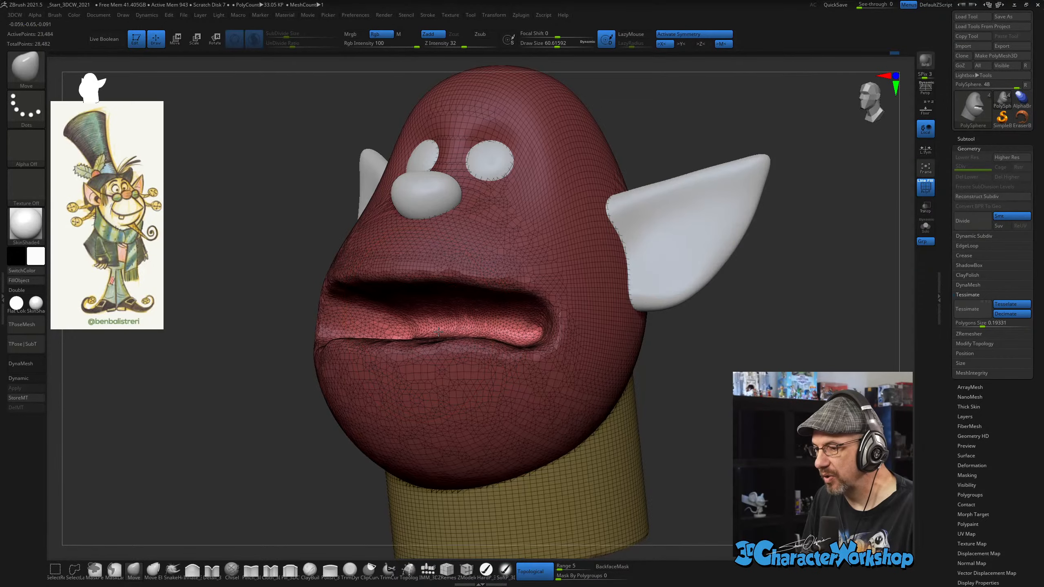
Smooth the mouth interior, clear the mask, and smooth the lips into the surrounding lower face.
{"action": "left_click_drag", "start_coordinate": [233, 366], "coordinate": [485, 333], "text": "shift"}
{"action": "left_click_drag", "start_coordinate": [723, 369], "coordinate": [687, 374]}
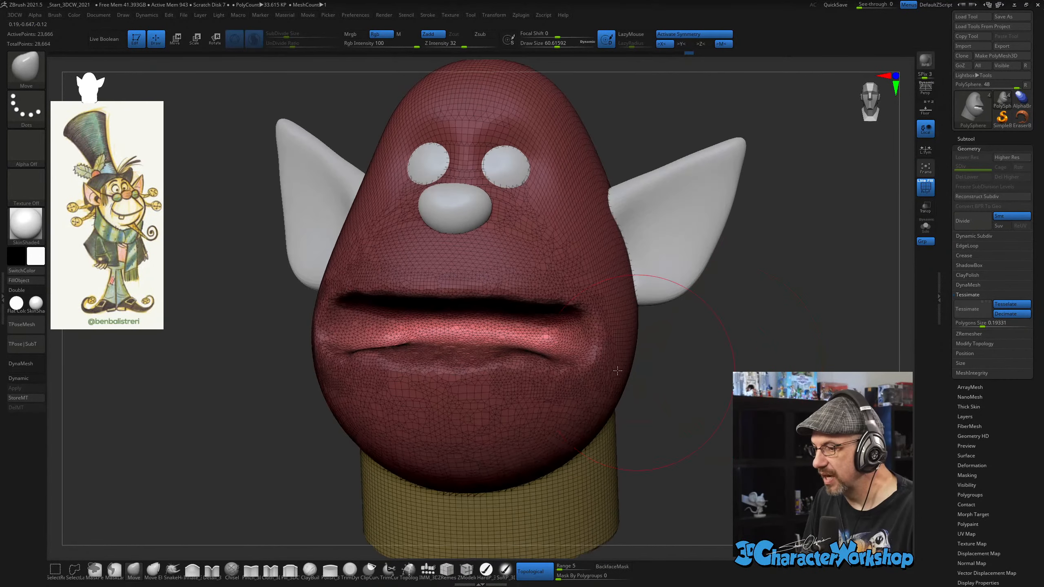
{"action": "mouse_move", "coordinate": [485, 353]}
{"action": "left_mouse_down", "text": "shift"}
{"action": "mouse_move", "coordinate": [428, 354]}
{"action": "mouse_move", "coordinate": [499, 331]}
{"action": "left_mouse_up", "text": "shift"}
{"action": "left_click_drag", "start_coordinate": [778, 361], "coordinate": [791, 368], "text": "ctrl"}
{"action": "left_click_drag", "start_coordinate": [734, 354], "coordinate": [803, 356]}
{"action": "mouse_move", "coordinate": [363, 343]}
{"action": "left_mouse_down", "text": "shift"}
{"action": "mouse_move", "coordinate": [312, 250]}
{"action": "mouse_move", "coordinate": [380, 210]}
{"action": "mouse_move", "coordinate": [390, 448]}
{"action": "mouse_move", "coordinate": [485, 382]}
{"action": "left_mouse_up", "text": "shift"}
{"action": "left_click_drag", "start_coordinate": [633, 412], "coordinate": [611, 412]}
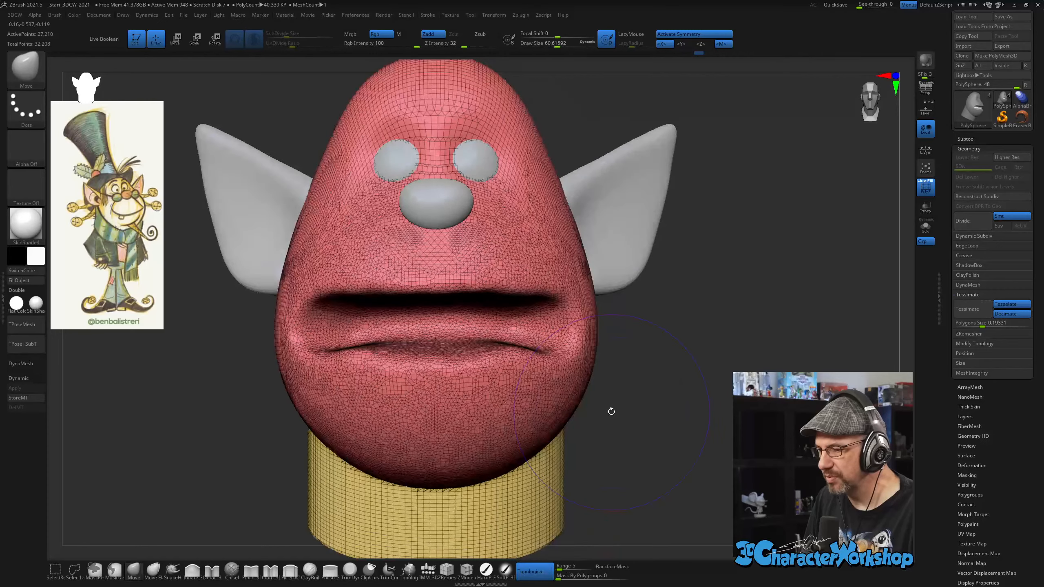
Reduce the draw size to about 41.3 and smooth the lower lip and chin with Sculptris Pro.
{"action": "left_click_drag", "start_coordinate": [683, 385], "coordinate": [669, 372], "text": "alt"}
{"action": "key", "text": "s"}
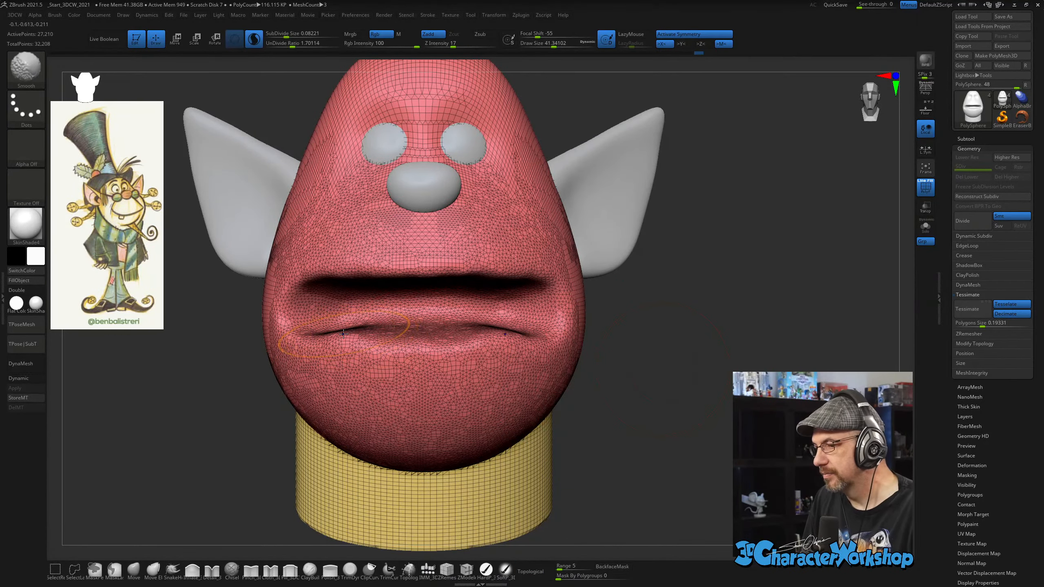
{"action": "right_click_drag", "start_coordinate": [436, 349], "coordinate": [439, 259]}
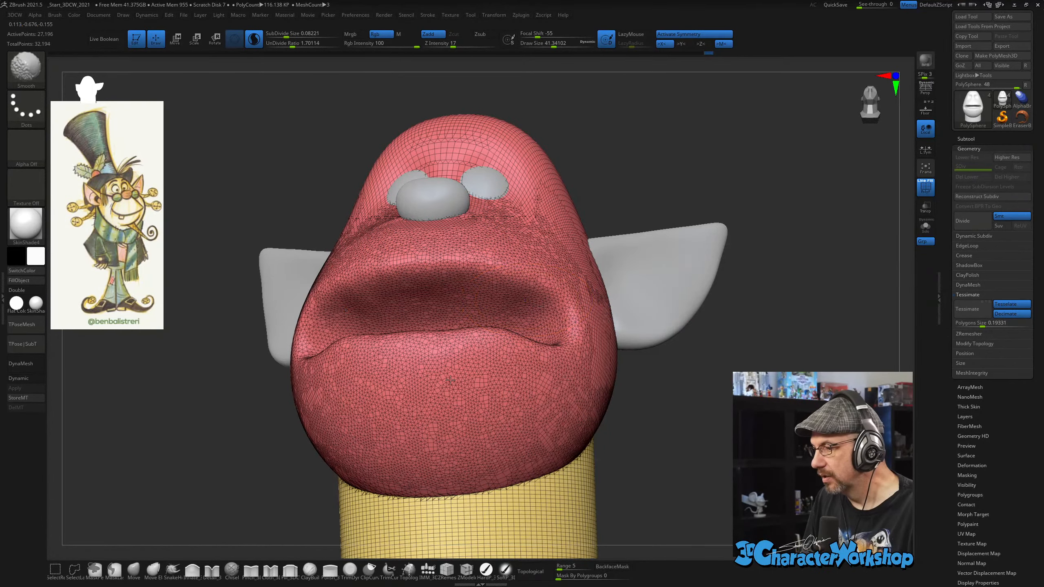
{"action": "left_click_drag", "start_coordinate": [450, 380], "coordinate": [473, 350], "text": "shift"}
{"action": "left_click_drag", "start_coordinate": [701, 443], "coordinate": [720, 448], "text": "shift"}
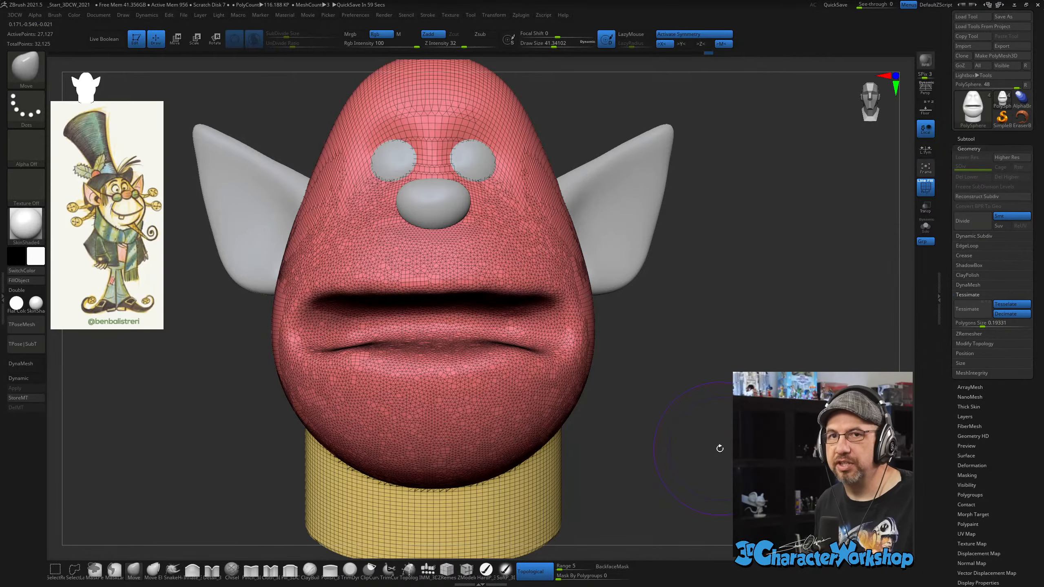
Try pulling long spikes from both cheeks using SnakeHook with Sculptris Pro off and a draw size of about 30.3, and undo them.
{"action": "left_click", "coordinate": [173, 570]}
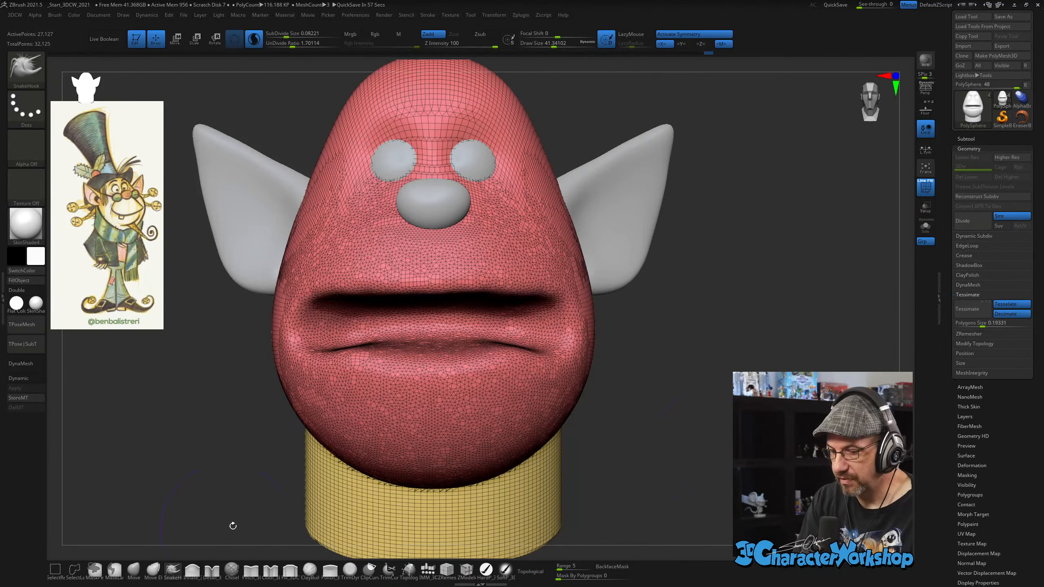
{"action": "left_click_drag", "start_coordinate": [629, 389], "coordinate": [602, 386]}
{"action": "left_click_drag", "start_coordinate": [680, 374], "coordinate": [668, 341], "text": "alt"}
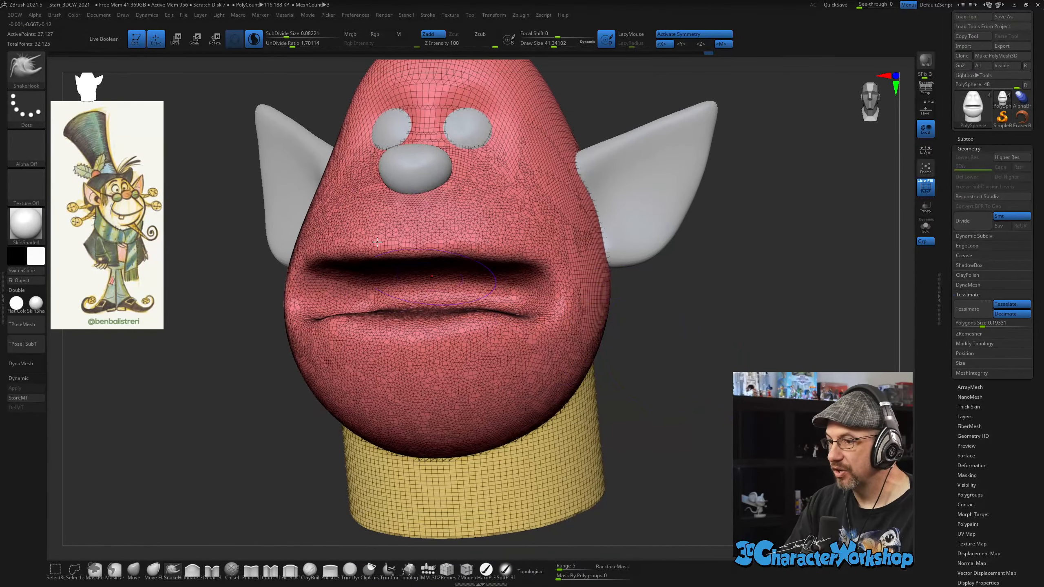
{"action": "left_click", "coordinate": [258, 46]}
{"action": "key", "text": "s"}
{"action": "mouse_move", "coordinate": [604, 378]}
{"action": "left_mouse_down"}
{"action": "mouse_move", "coordinate": [594, 377]}
{"action": "mouse_move", "coordinate": [698, 411]}
{"action": "mouse_move", "coordinate": [769, 288]}
{"action": "mouse_move", "coordinate": [801, 349]}
{"action": "mouse_move", "coordinate": [884, 370]}
{"action": "mouse_move", "coordinate": [840, 458]}
{"action": "left_mouse_up"}
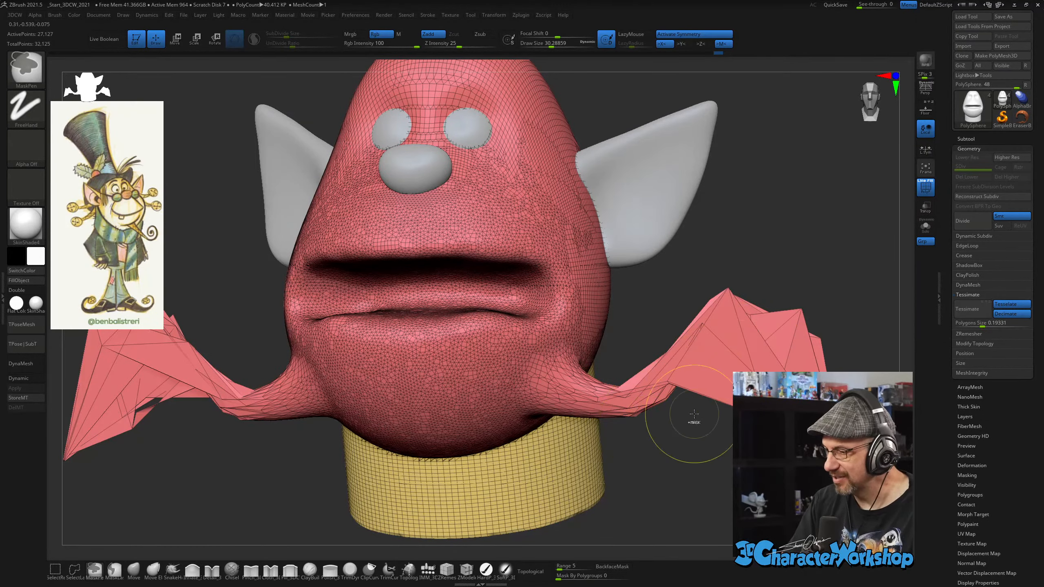
{"action": "key", "text": "ctrl+z"}
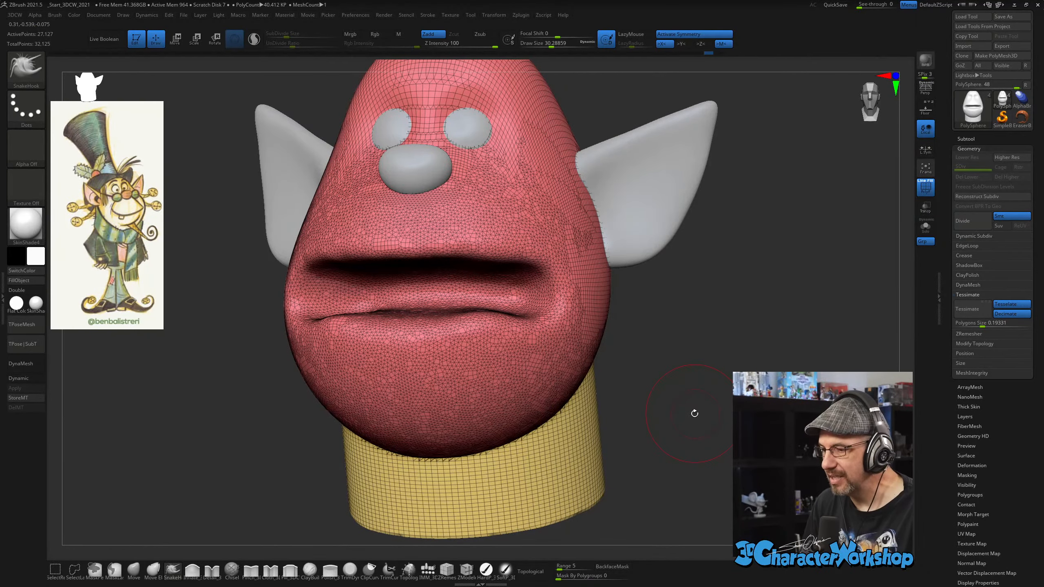
Turn Sculptris Pro back on, try the same SnakeHook pull from the lower cheeks, and undo it.
{"action": "mouse_move", "coordinate": [658, 424]}
{"action": "left_mouse_down", "text": "shift"}
{"action": "mouse_move", "coordinate": [649, 412]}
{"action": "mouse_move", "coordinate": [640, 427]}
{"action": "left_mouse_up", "text": "shift"}
{"action": "left_click", "coordinate": [254, 39]}
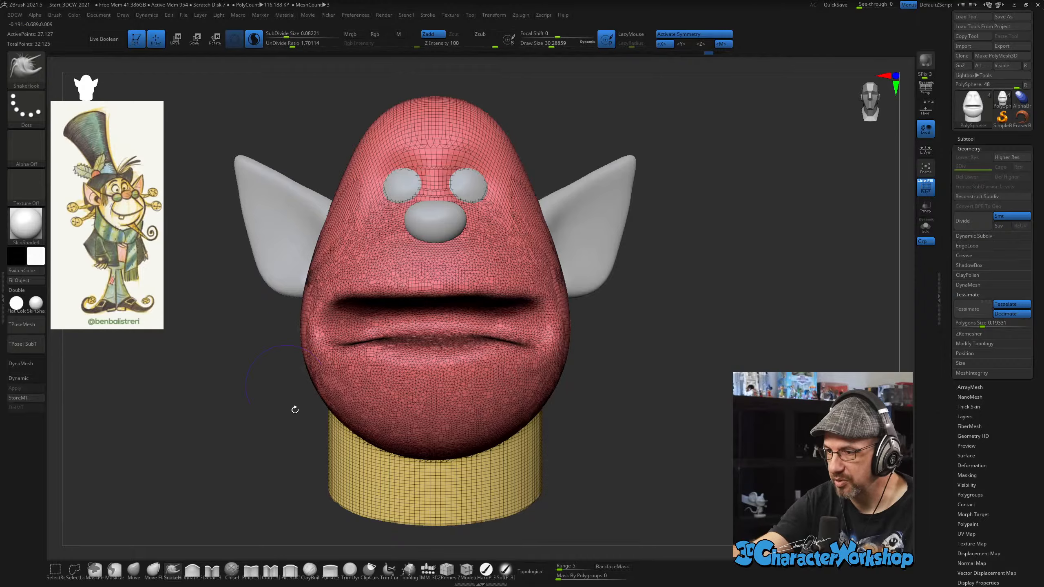
{"action": "mouse_move", "coordinate": [519, 404]}
{"action": "left_mouse_down"}
{"action": "mouse_move", "coordinate": [554, 444]}
{"action": "mouse_move", "coordinate": [639, 436]}
{"action": "mouse_move", "coordinate": [690, 388]}
{"action": "mouse_move", "coordinate": [730, 392]}
{"action": "mouse_move", "coordinate": [763, 460]}
{"action": "mouse_move", "coordinate": [695, 444]}
{"action": "mouse_move", "coordinate": [678, 433]}
{"action": "mouse_move", "coordinate": [680, 413]}
{"action": "left_mouse_up"}
{"action": "key", "text": "ctrl"}
{"action": "key", "text": "ctrl+z"}
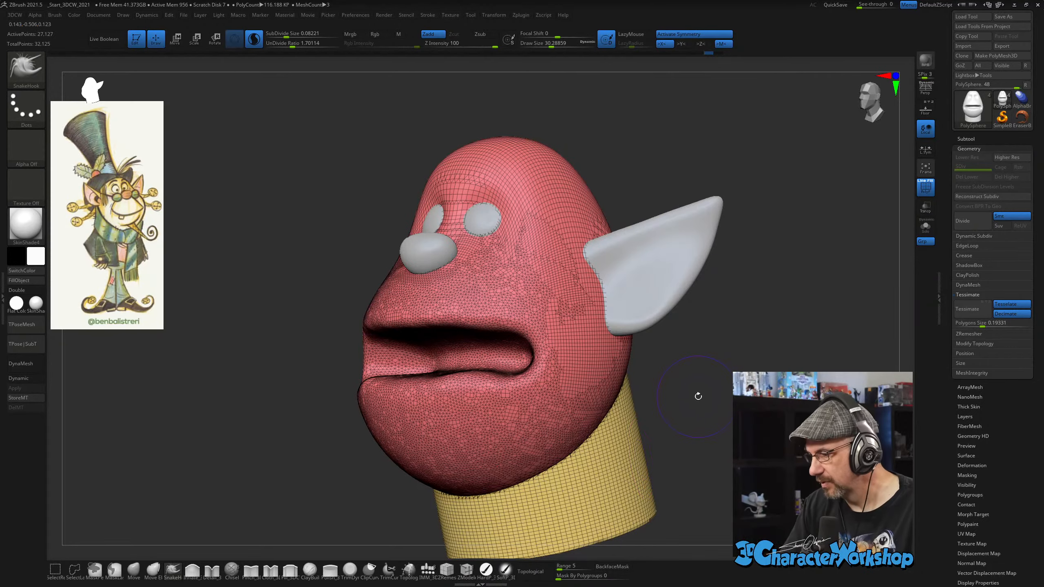
Select the Move brush and check the Sculptris Pro options in the stroke settings.
{"action": "left_click", "coordinate": [135, 570]}
{"action": "left_click_drag", "start_coordinate": [201, 512], "coordinate": [232, 506]}
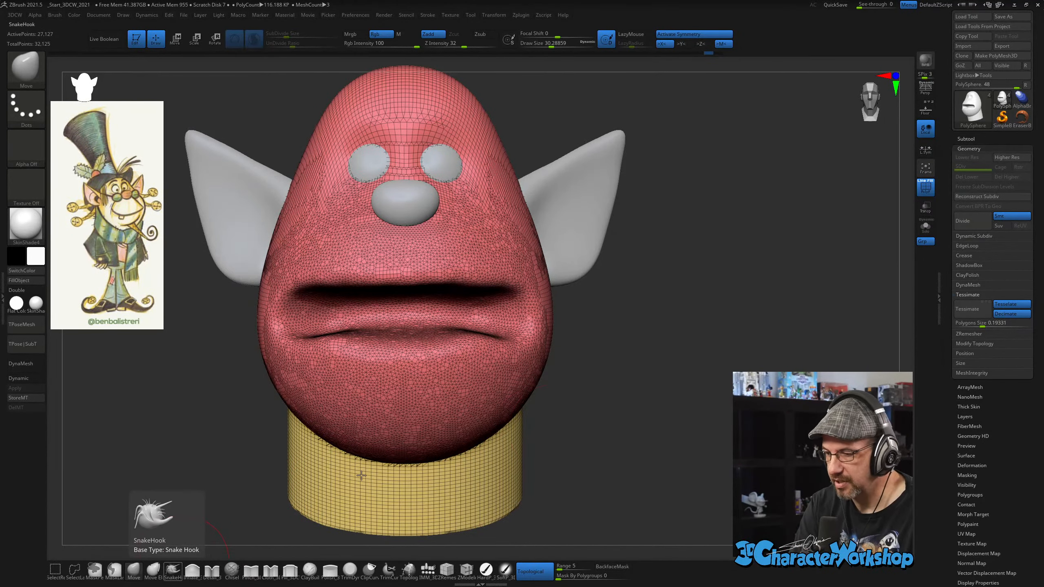
{"action": "left_click_drag", "start_coordinate": [620, 416], "coordinate": [676, 399], "text": "alt"}
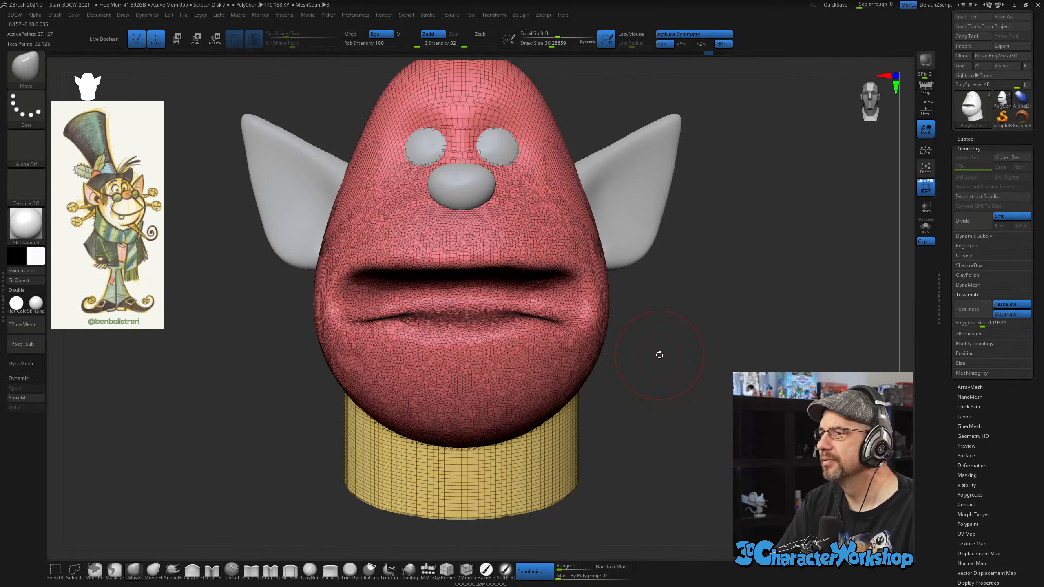
{"action": "left_click_drag", "start_coordinate": [659, 354], "coordinate": [677, 350], "text": "alt"}
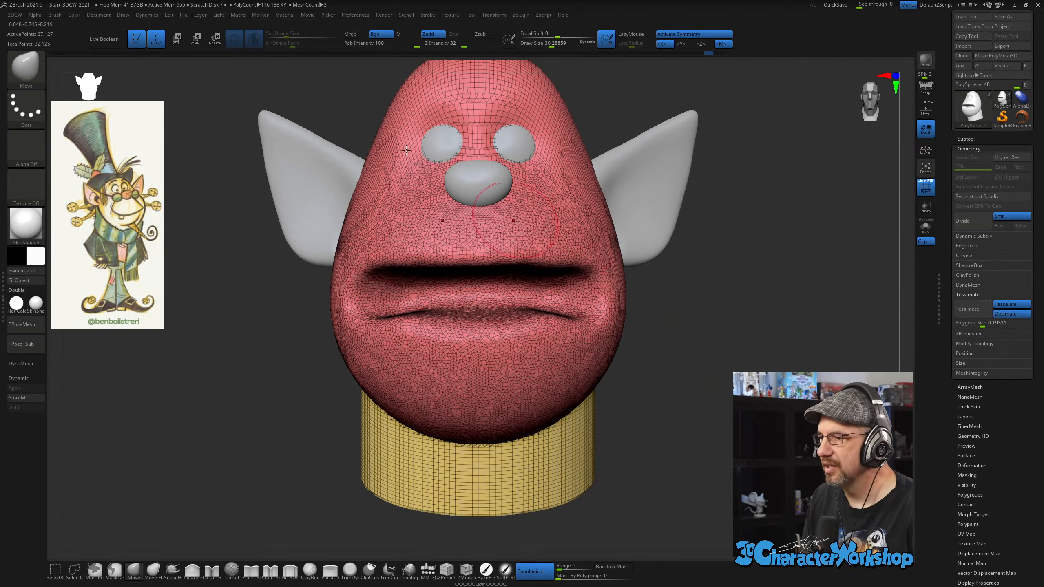
{"action": "left_click", "coordinate": [501, 17]}
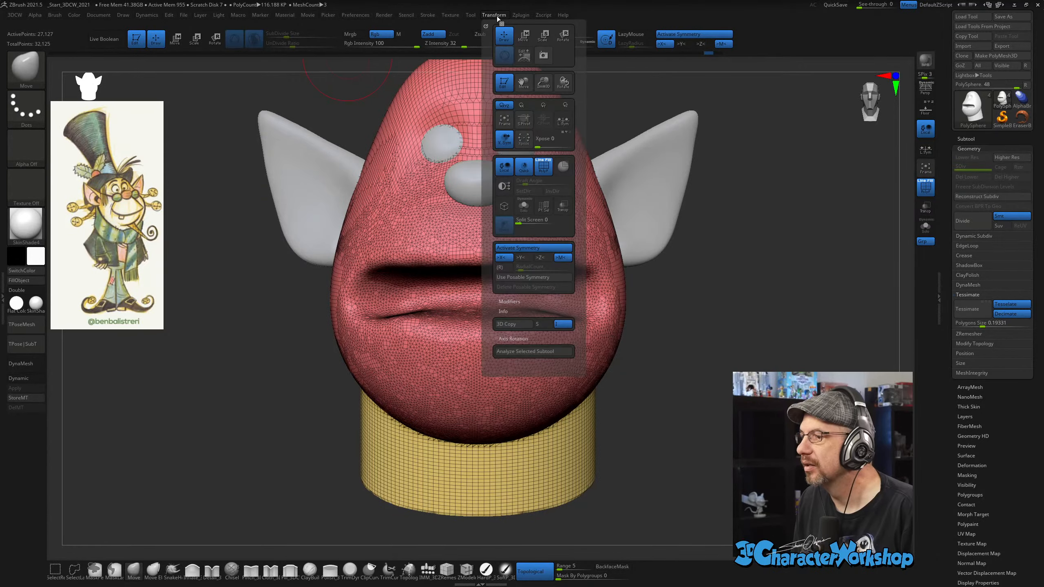
{"action": "mouse_move", "coordinate": [403, 20]}
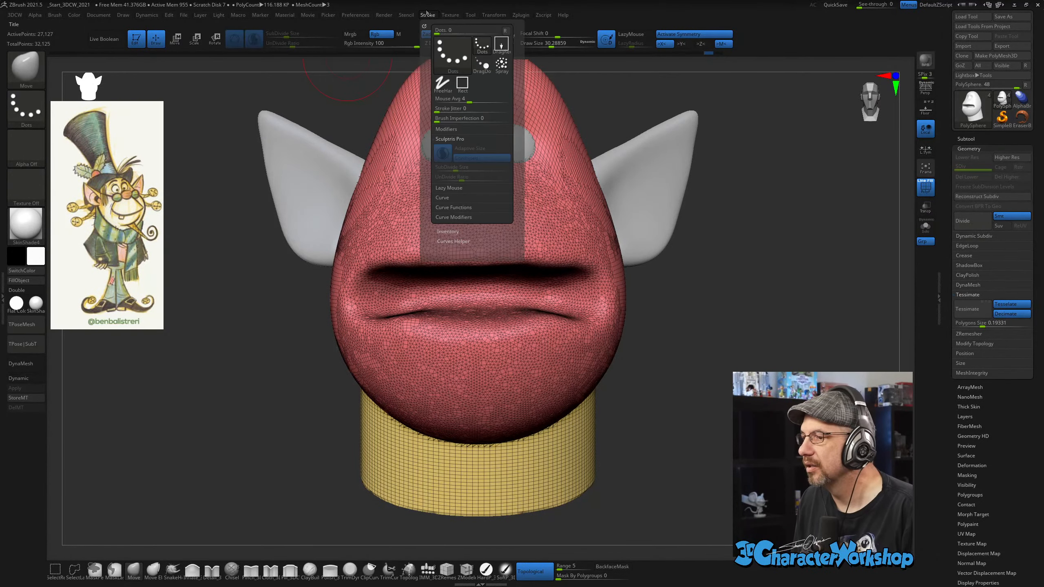
Smooth the mouth corners and the adjoining lip edges with Sculptris Pro.
{"action": "left_click_drag", "start_coordinate": [223, 427], "coordinate": [251, 391]}
{"action": "mouse_move", "coordinate": [448, 306]}
{"action": "left_mouse_down", "text": "shift"}
{"action": "mouse_move", "coordinate": [477, 306]}
{"action": "mouse_move", "coordinate": [405, 315]}
{"action": "left_mouse_up", "text": "shift"}
{"action": "mouse_move", "coordinate": [233, 431]}
{"action": "left_mouse_down"}
{"action": "mouse_move", "coordinate": [273, 425]}
{"action": "mouse_move", "coordinate": [249, 427]}
{"action": "left_mouse_up"}
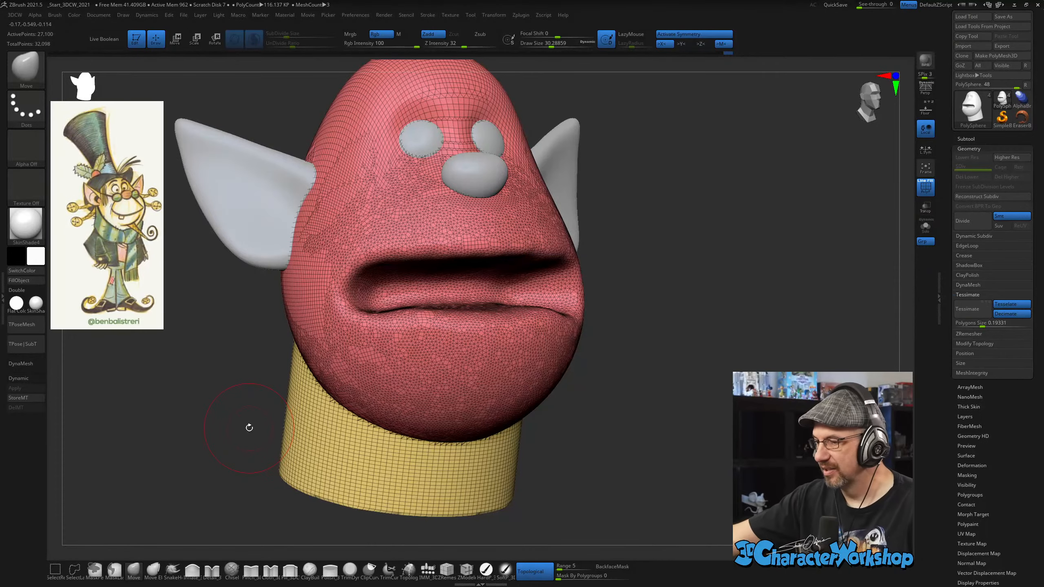
{"action": "mouse_move", "coordinate": [601, 354]}
{"action": "left_mouse_down", "text": "alt"}
{"action": "mouse_move", "coordinate": [629, 377]}
{"action": "mouse_move", "coordinate": [580, 379]}
{"action": "left_mouse_up", "text": "alt"}
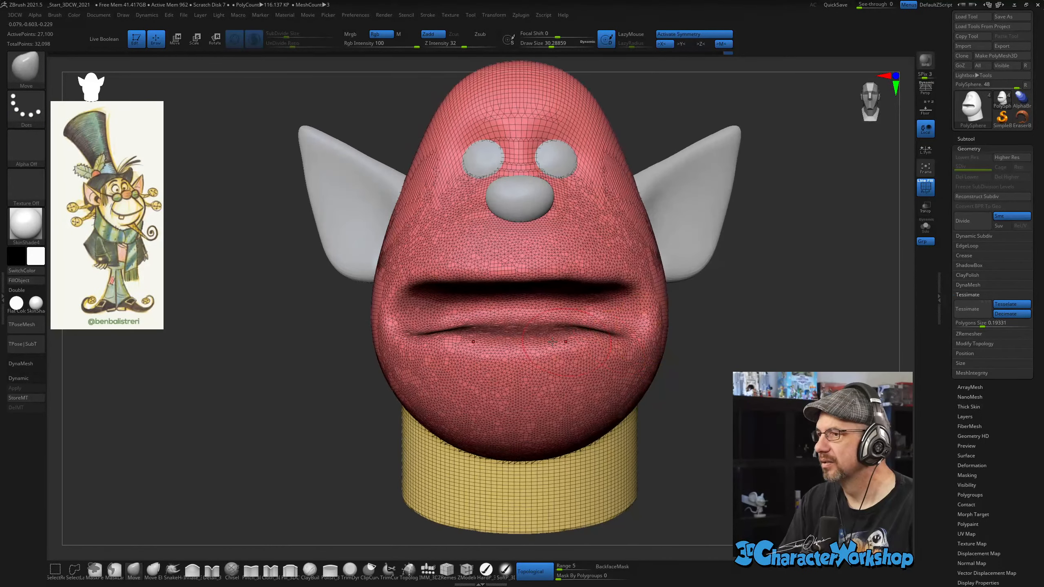
{"action": "mouse_move", "coordinate": [450, 286]}
{"action": "left_mouse_down", "text": "shift"}
{"action": "mouse_move", "coordinate": [460, 287]}
{"action": "mouse_move", "coordinate": [411, 287]}
{"action": "left_mouse_up", "text": "shift"}
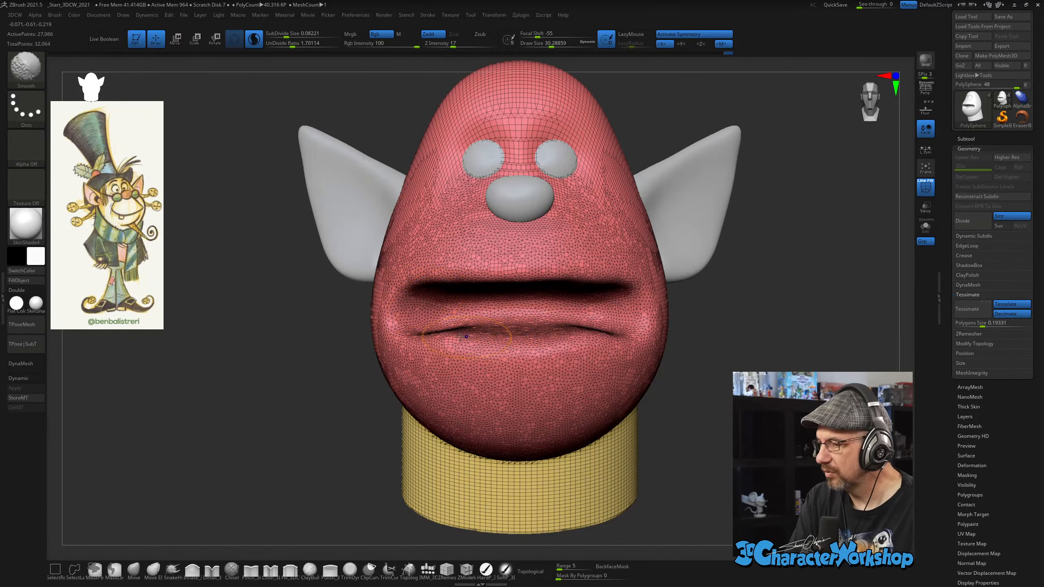
Examine the Sculptris Pro enable and global settings for the Move and Smooth brushes.
{"action": "right_click_drag", "start_coordinate": [528, 386], "coordinate": [547, 397], "text": "ctrl"}
{"action": "mouse_move", "coordinate": [548, 397]}
{"action": "right_mouse_down", "text": "alt"}
{"action": "mouse_move", "coordinate": [521, 384]}
{"action": "mouse_move", "coordinate": [647, 364]}
{"action": "mouse_move", "coordinate": [627, 393]}
{"action": "mouse_move", "coordinate": [662, 398]}
{"action": "right_mouse_up", "text": "alt"}
{"action": "left_click", "coordinate": [55, 15]}
{"action": "left_click", "coordinate": [79, 338]}
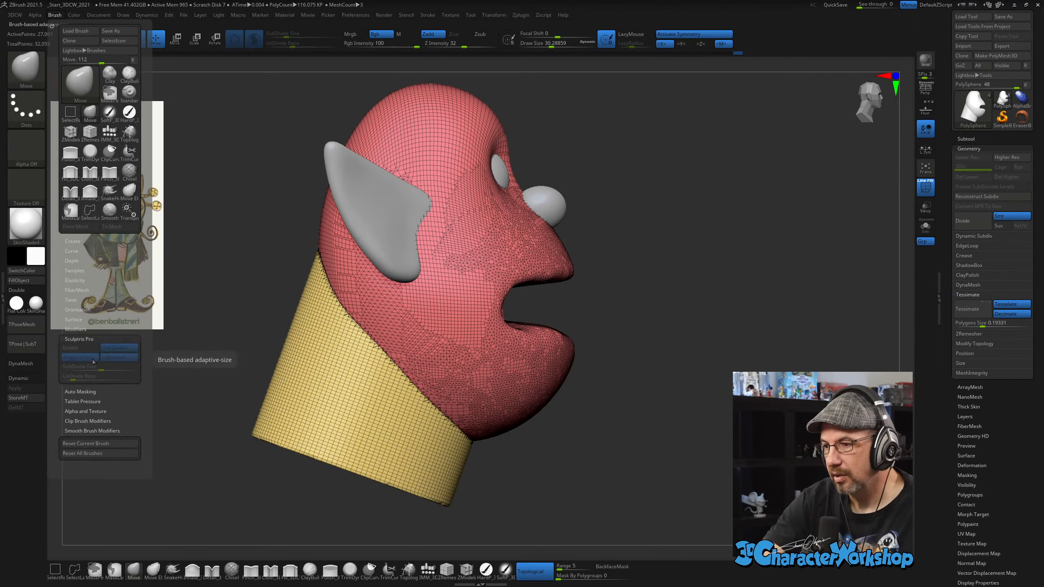
{"action": "left_click", "coordinate": [255, 40]}
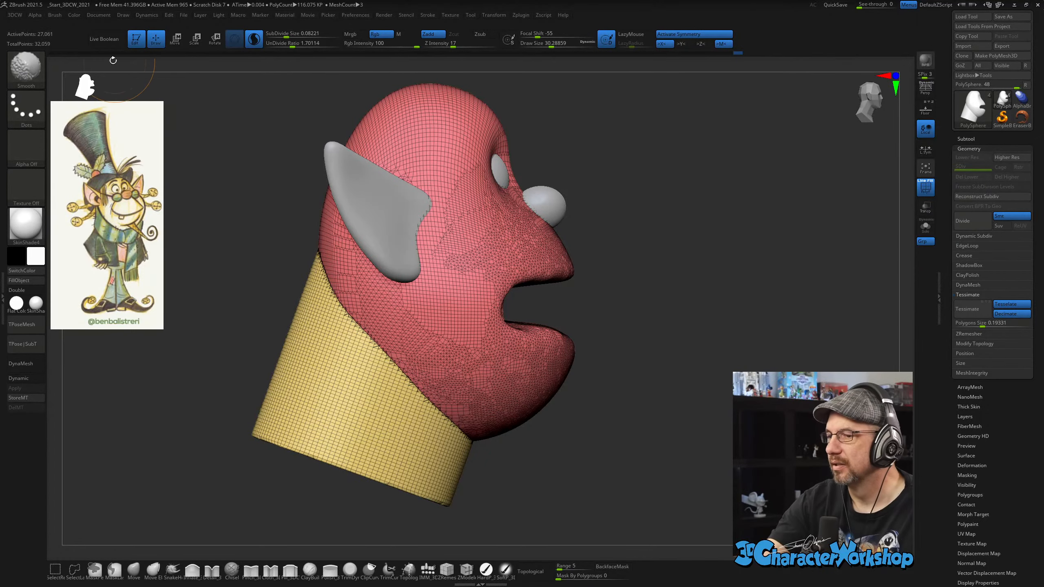
{"action": "left_click", "coordinate": [58, 16]}
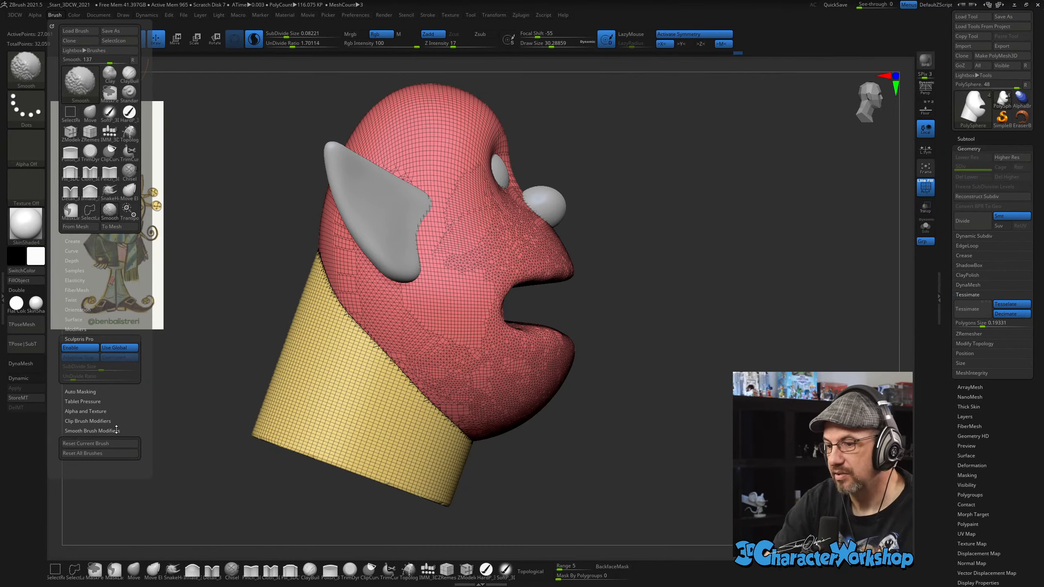
{"action": "left_click", "coordinate": [102, 339]}
{"action": "left_click", "coordinate": [82, 339]}
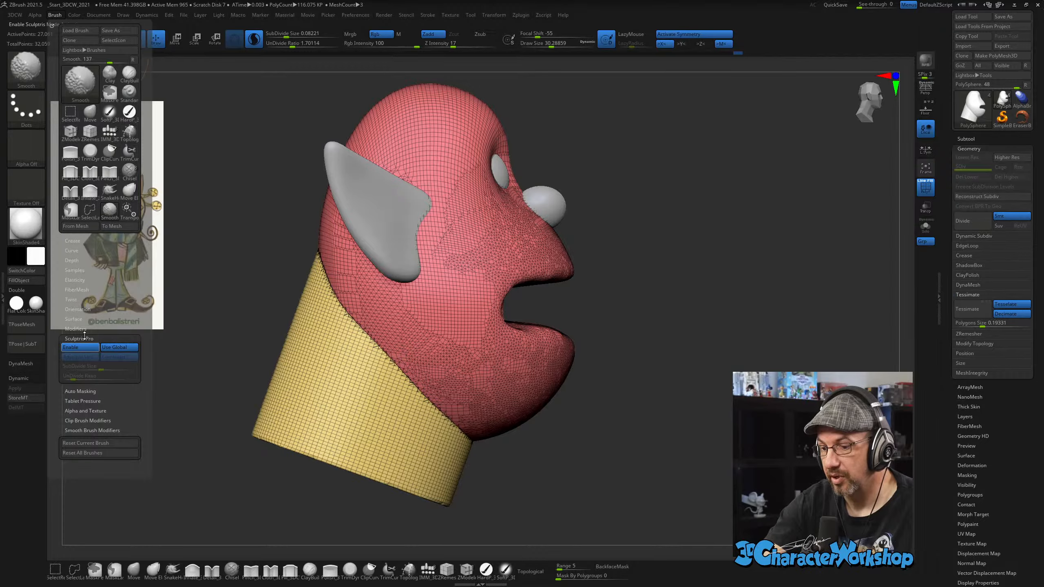
{"action": "left_click", "coordinate": [84, 338]}
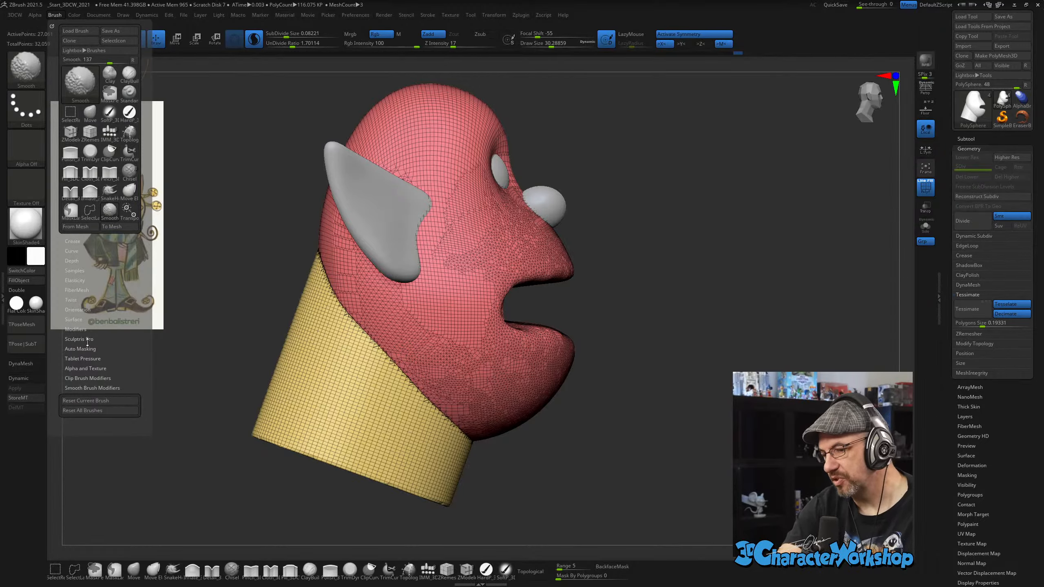
Return to the Move brush and reduce the draw size to about 20.5 for work on the lips.
{"action": "mouse_move", "coordinate": [635, 356]}
{"action": "left_mouse_down"}
{"action": "mouse_move", "coordinate": [610, 359]}
{"action": "mouse_move", "coordinate": [617, 370]}
{"action": "left_mouse_up"}
{"action": "mouse_move", "coordinate": [633, 383]}
{"action": "left_mouse_down", "text": "alt"}
{"action": "mouse_move", "coordinate": [667, 401]}
{"action": "mouse_move", "coordinate": [708, 405]}
{"action": "mouse_move", "coordinate": [715, 360]}
{"action": "mouse_move", "coordinate": [731, 418]}
{"action": "mouse_move", "coordinate": [706, 413]}
{"action": "left_mouse_up", "text": "alt"}
{"action": "left_click", "coordinate": [135, 573]}
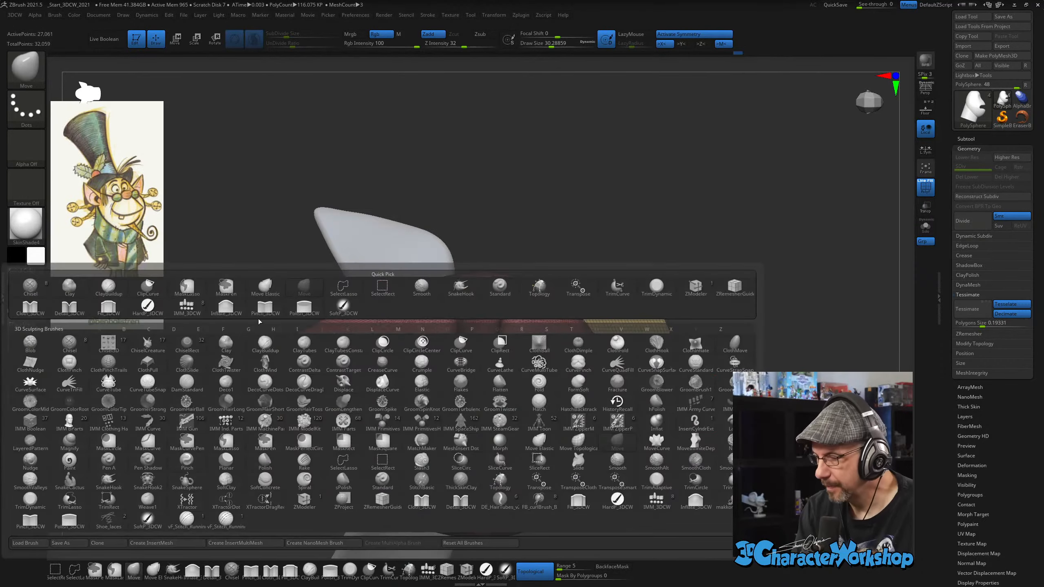
{"action": "key", "text": "s"}
{"action": "left_click_drag", "start_coordinate": [468, 210], "coordinate": [477, 207]}
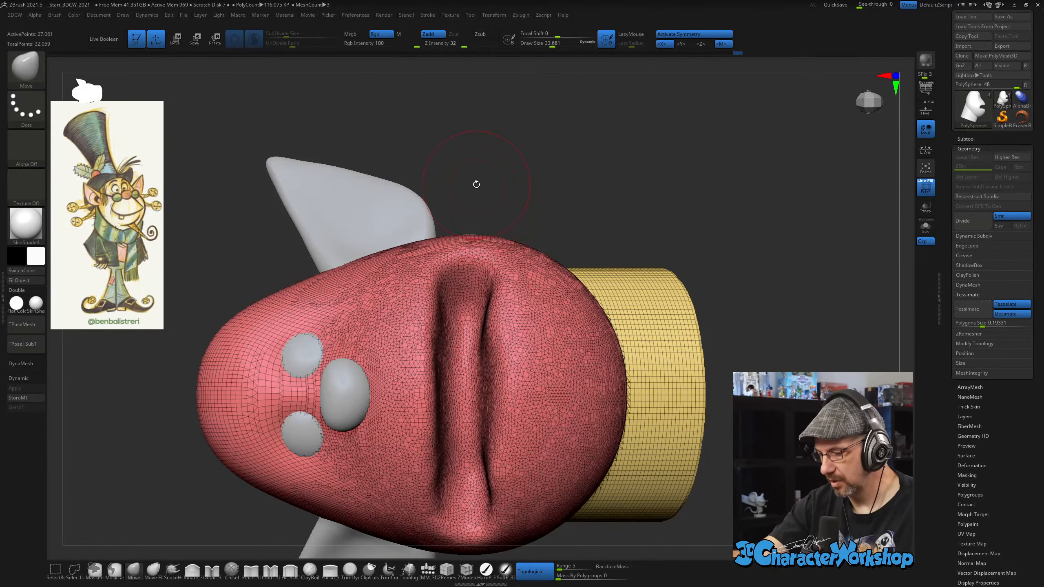
{"action": "mouse_move", "coordinate": [476, 185]}
{"action": "left_mouse_down", "text": "alt"}
{"action": "mouse_move", "coordinate": [479, 203]}
{"action": "mouse_move", "coordinate": [530, 202]}
{"action": "mouse_move", "coordinate": [531, 187]}
{"action": "mouse_move", "coordinate": [529, 208]}
{"action": "mouse_move", "coordinate": [545, 191]}
{"action": "left_mouse_up", "text": "alt"}
{"action": "key", "text": "s"}
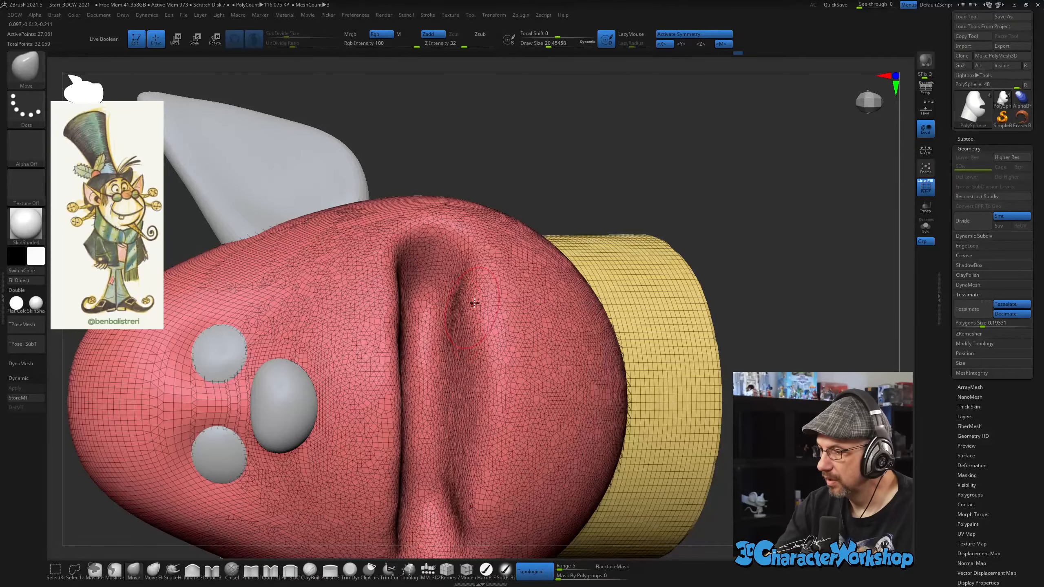
Raise the Smooth brush's Z Intensity to 54 and smooth the inner edge of the lower lip.
{"action": "key", "text": "shift"}
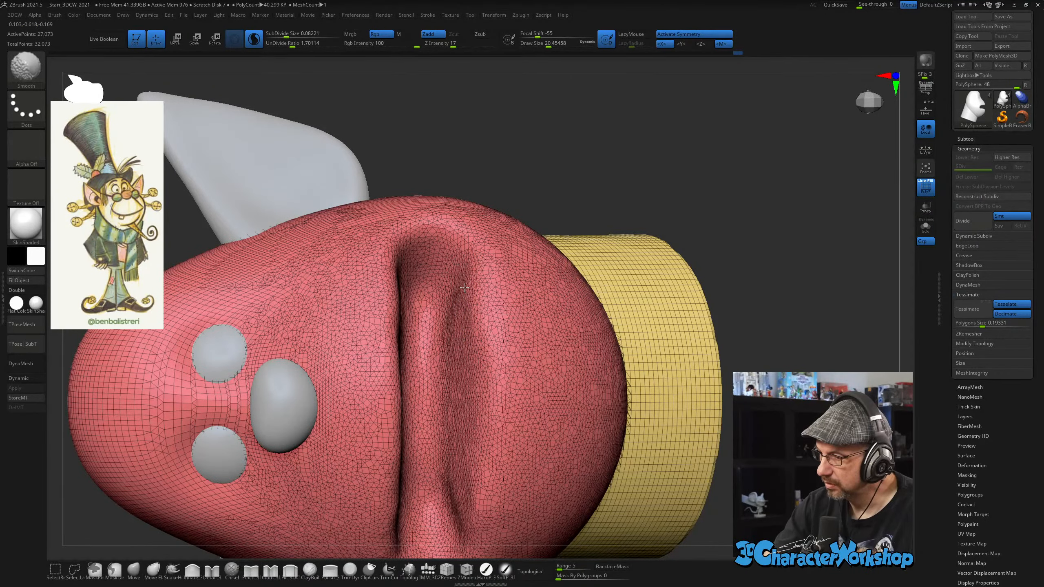
{"action": "left_click_drag", "start_coordinate": [454, 338], "coordinate": [458, 304], "text": "shift"}
{"action": "left_click", "coordinate": [475, 45], "text": "shift"}
{"action": "left_click_drag", "start_coordinate": [460, 263], "coordinate": [461, 301], "text": "shift"}
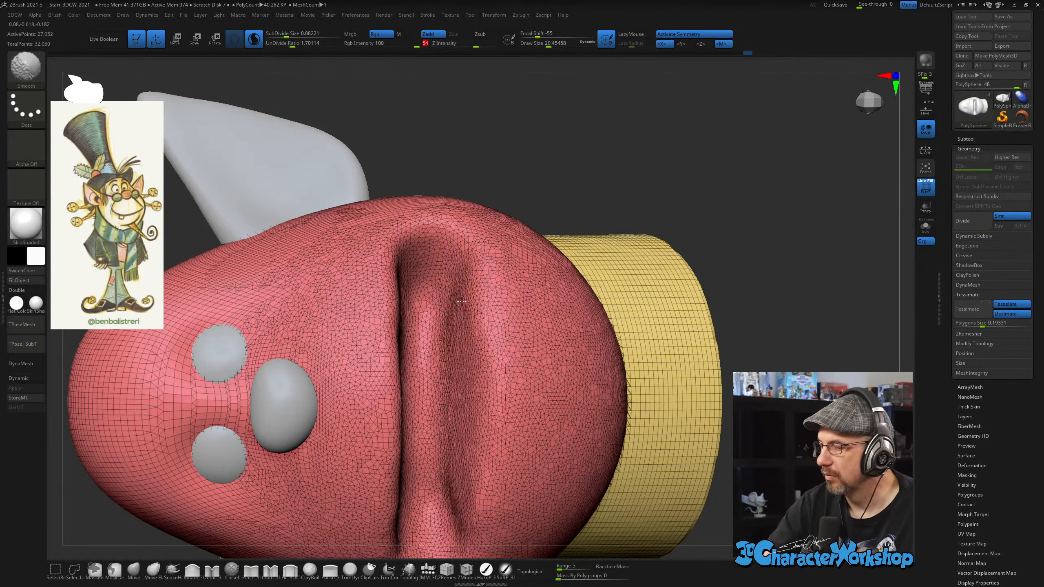
{"action": "left_click_drag", "start_coordinate": [462, 374], "coordinate": [465, 405], "text": "shift"}
Smooth the rest of the mouth interior and blend the lower lip into the chin.
{"action": "mouse_move", "coordinate": [508, 425]}
{"action": "right_mouse_down", "text": "ctrl"}
{"action": "mouse_move", "coordinate": [491, 330]}
{"action": "mouse_move", "coordinate": [508, 342]}
{"action": "mouse_move", "coordinate": [489, 395]}
{"action": "right_mouse_up", "text": "ctrl"}
{"action": "mouse_move", "coordinate": [458, 415]}
{"action": "left_mouse_down", "text": "shift"}
{"action": "mouse_move", "coordinate": [464, 356]}
{"action": "mouse_move", "coordinate": [436, 399]}
{"action": "left_mouse_up", "text": "shift"}
{"action": "mouse_move", "coordinate": [436, 442]}
{"action": "right_mouse_down"}
{"action": "mouse_move", "coordinate": [493, 436]}
{"action": "mouse_move", "coordinate": [645, 455]}
{"action": "right_mouse_up"}
{"action": "left_click_drag", "start_coordinate": [566, 484], "coordinate": [579, 400], "text": "shift"}
{"action": "mouse_move", "coordinate": [633, 427]}
{"action": "right_mouse_down"}
{"action": "mouse_move", "coordinate": [574, 485]}
{"action": "mouse_move", "coordinate": [557, 439]}
{"action": "right_mouse_up"}
Inspect the smoothed mouth and its mesh from several sides and read the Draw Polyframe help.
{"action": "right_click_drag", "start_coordinate": [556, 372], "coordinate": [449, 251]}
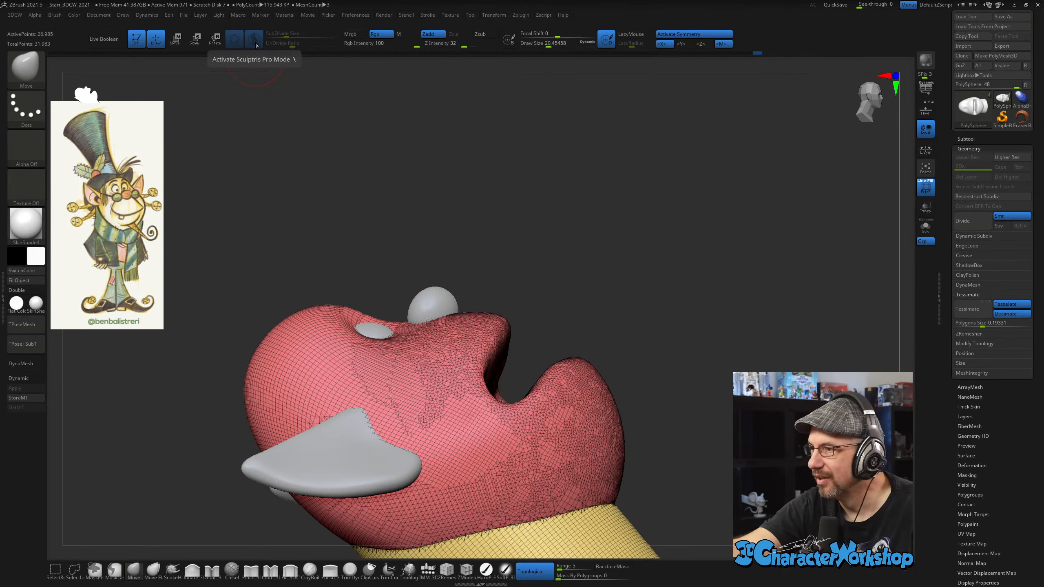
{"action": "left_click_drag", "start_coordinate": [694, 325], "coordinate": [675, 350]}
{"action": "left_click_drag", "start_coordinate": [415, 281], "coordinate": [366, 397]}
{"action": "key", "text": "ctrl"}
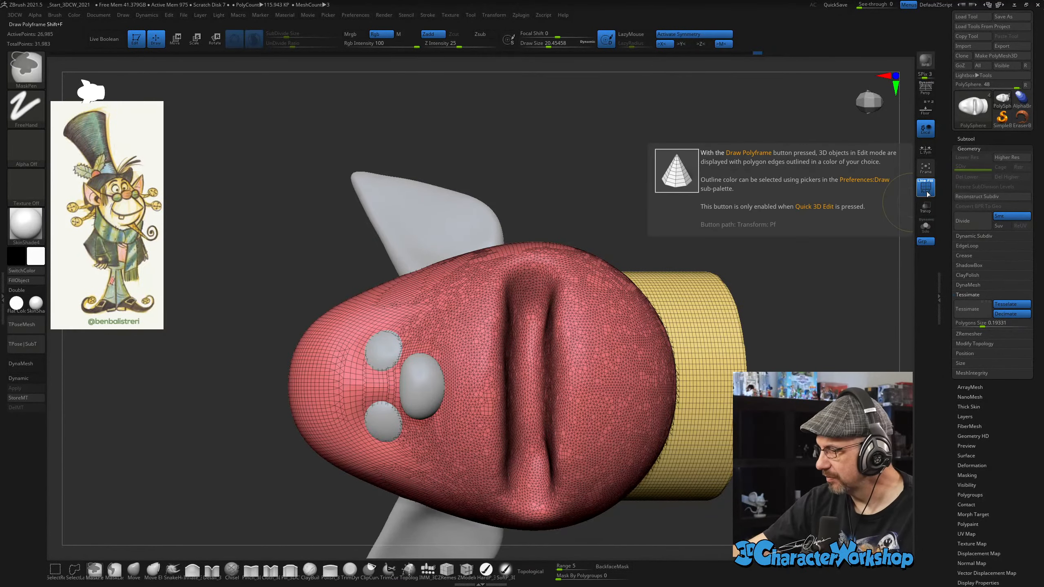
{"action": "key", "text": "ctrl"}
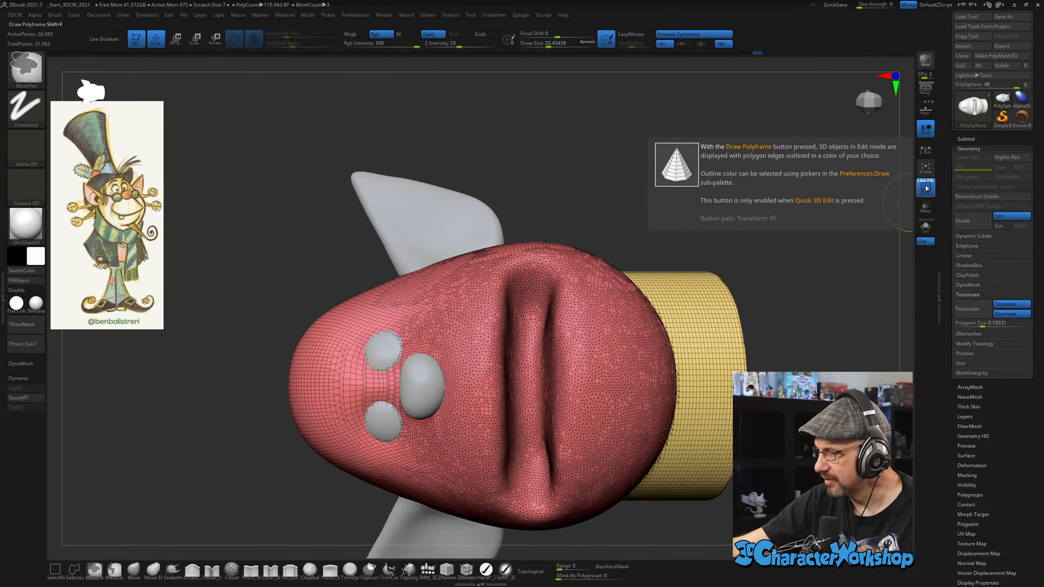
{"action": "left_click_drag", "start_coordinate": [722, 206], "coordinate": [472, 430]}
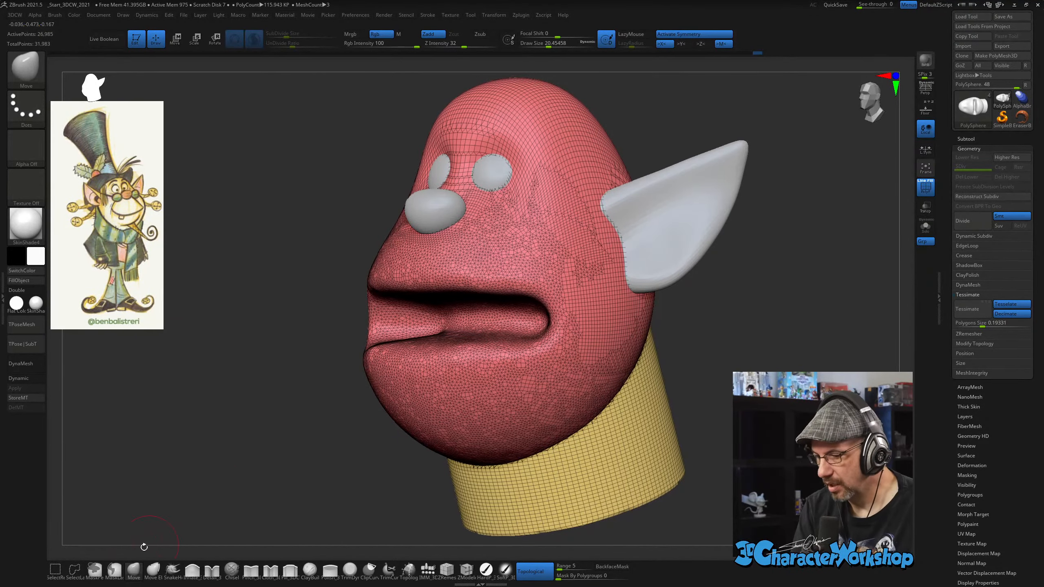
Set the Move brush's draw size to about 50.3 and topological range to 3, and lower the upper lip.
{"action": "key", "text": "s"}
{"action": "left_click_drag", "start_coordinate": [230, 482], "coordinate": [236, 482]}
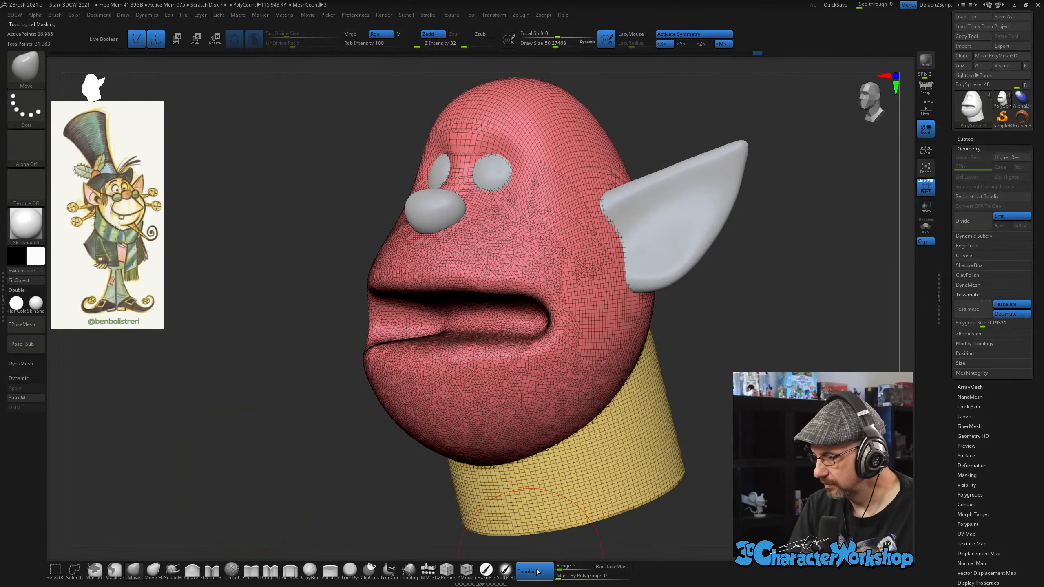
{"action": "left_click", "coordinate": [580, 568]}
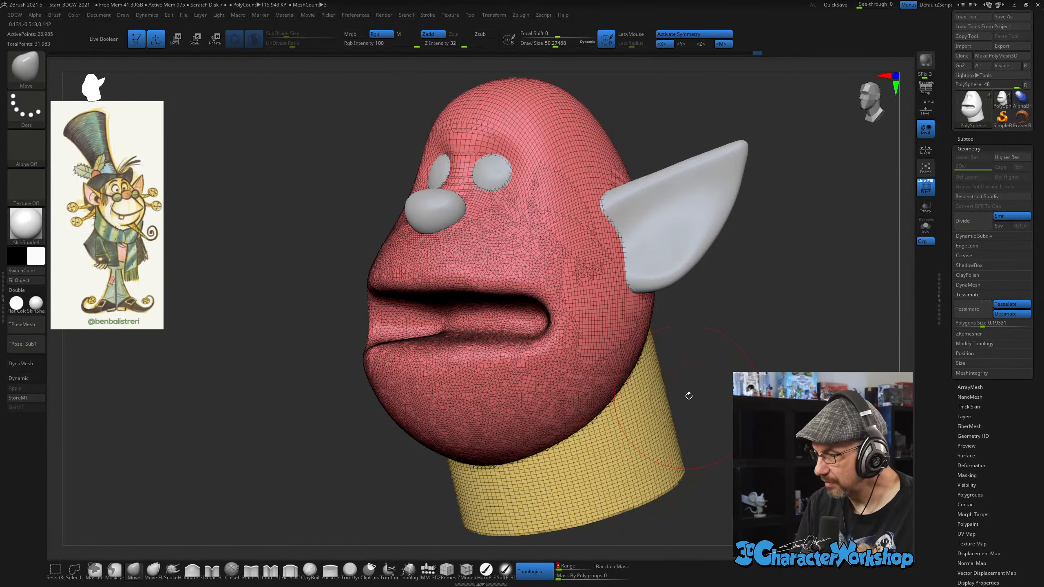
{"action": "left_click_drag", "start_coordinate": [687, 396], "coordinate": [692, 396], "text": "shift"}
{"action": "left_click_drag", "start_coordinate": [488, 266], "coordinate": [463, 271]}
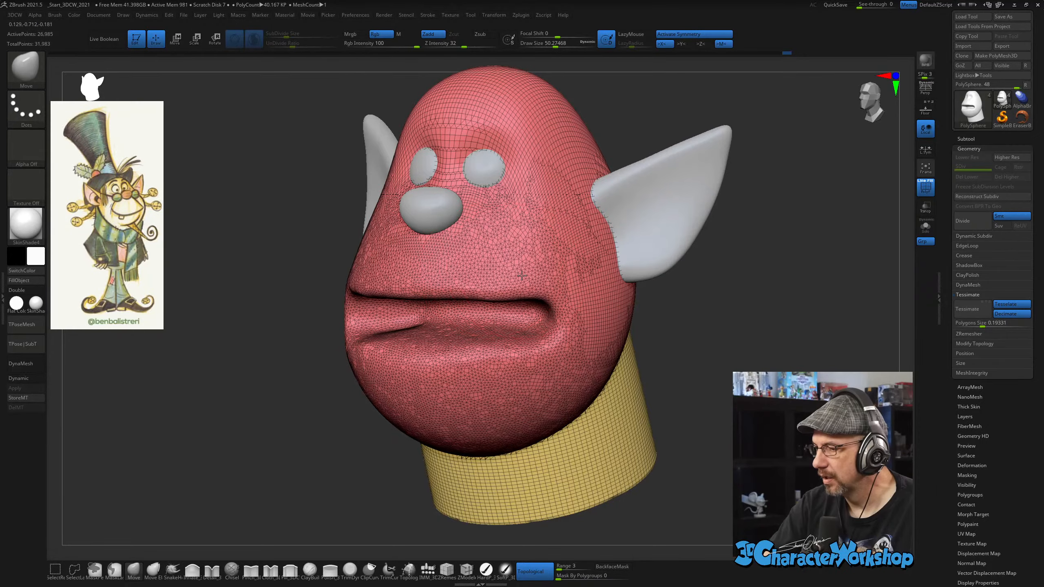
Enlarge the draw size to about 60.6 and reshape the upper lip and mouth corner from the side.
{"action": "right_click_drag", "start_coordinate": [513, 253], "coordinate": [479, 256]}
{"action": "key", "text": "s"}
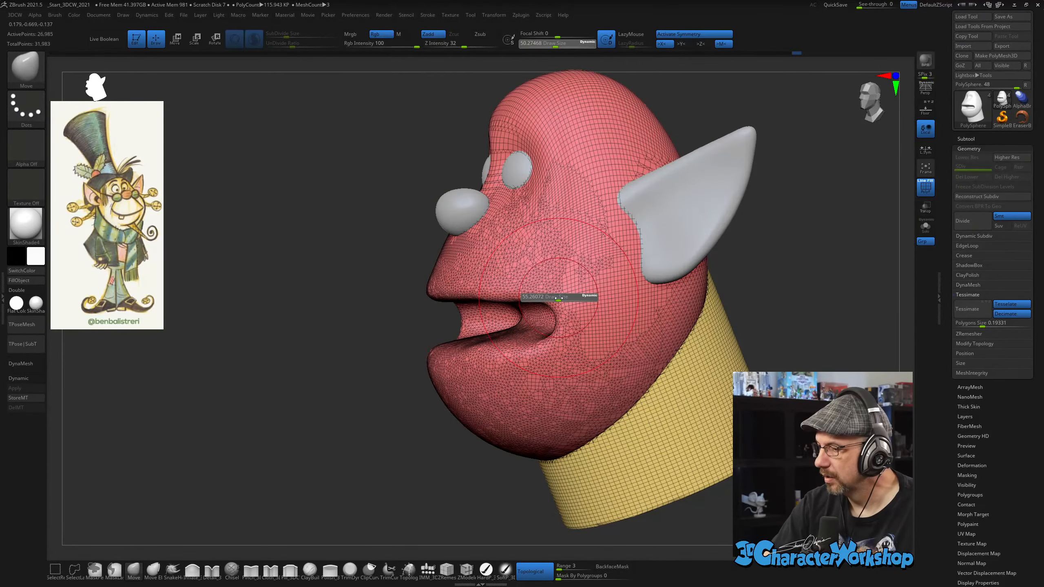
{"action": "left_click_drag", "start_coordinate": [559, 299], "coordinate": [561, 298]}
{"action": "left_click_drag", "start_coordinate": [557, 304], "coordinate": [569, 308]}
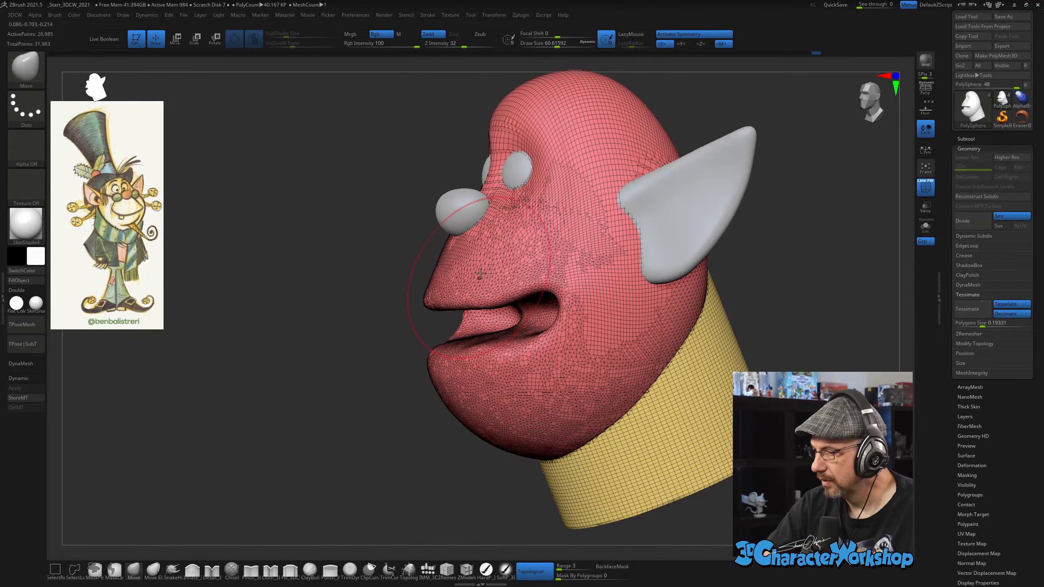
Pull the mouth corners upward into a smile and reduce the draw size to about 41.3.
{"action": "right_click_drag", "start_coordinate": [435, 303], "coordinate": [558, 344]}
{"action": "left_click_drag", "start_coordinate": [358, 377], "coordinate": [347, 369]}
{"action": "right_click_drag", "start_coordinate": [264, 354], "coordinate": [388, 346]}
{"action": "left_click_drag", "start_coordinate": [303, 354], "coordinate": [283, 330]}
{"action": "mouse_move", "coordinate": [406, 363]}
{"action": "right_mouse_down"}
{"action": "mouse_move", "coordinate": [395, 363]}
{"action": "mouse_move", "coordinate": [508, 351]}
{"action": "mouse_move", "coordinate": [512, 361]}
{"action": "mouse_move", "coordinate": [500, 357]}
{"action": "mouse_move", "coordinate": [513, 354]}
{"action": "mouse_move", "coordinate": [515, 371]}
{"action": "right_mouse_up"}
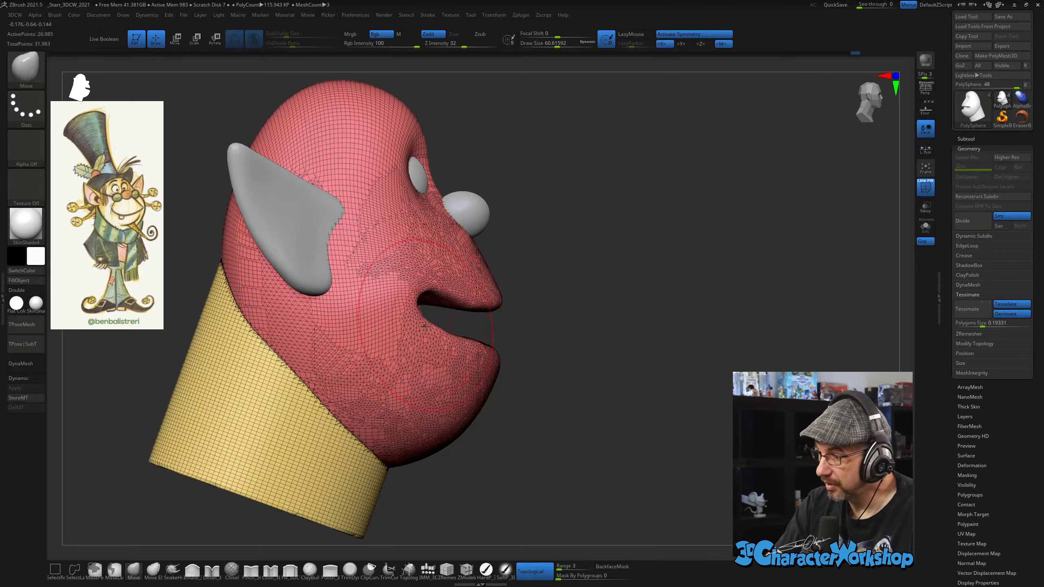
{"action": "key", "text": "s"}
{"action": "left_click_drag", "start_coordinate": [426, 332], "coordinate": [422, 332]}
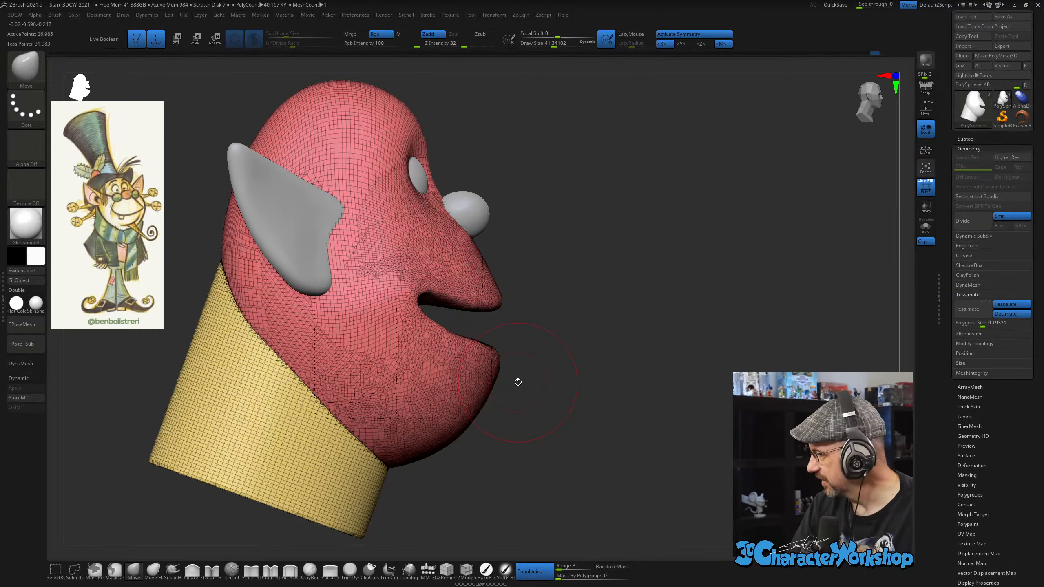
Set the draw size to about 55.3 and shape the smile's corners from the front and below.
{"action": "left_click_drag", "start_coordinate": [544, 355], "coordinate": [411, 354]}
{"action": "left_click_drag", "start_coordinate": [752, 316], "coordinate": [732, 325], "text": "alt"}
{"action": "key", "text": "s"}
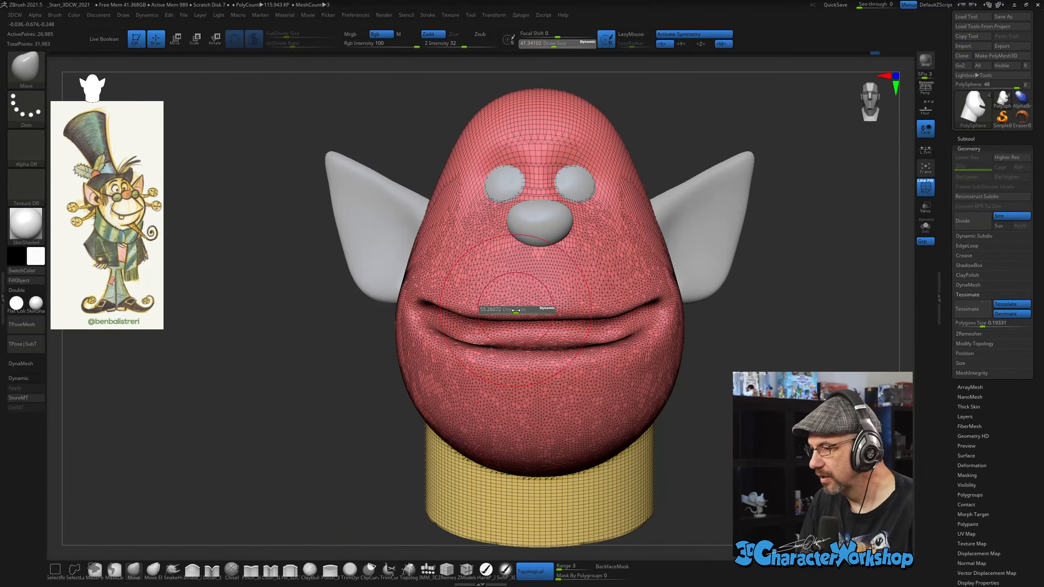
{"action": "left_click_drag", "start_coordinate": [516, 313], "coordinate": [521, 309]}
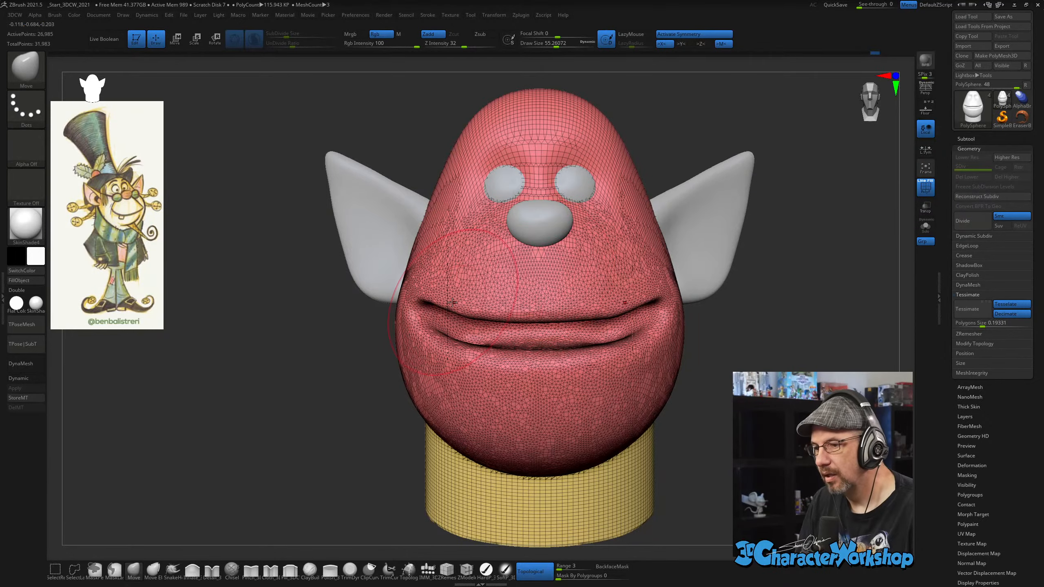
{"action": "mouse_move", "coordinate": [365, 345]}
{"action": "left_mouse_down"}
{"action": "mouse_move", "coordinate": [356, 372]}
{"action": "mouse_move", "coordinate": [354, 299]}
{"action": "left_mouse_up"}
{"action": "left_click_drag", "start_coordinate": [417, 343], "coordinate": [437, 328]}
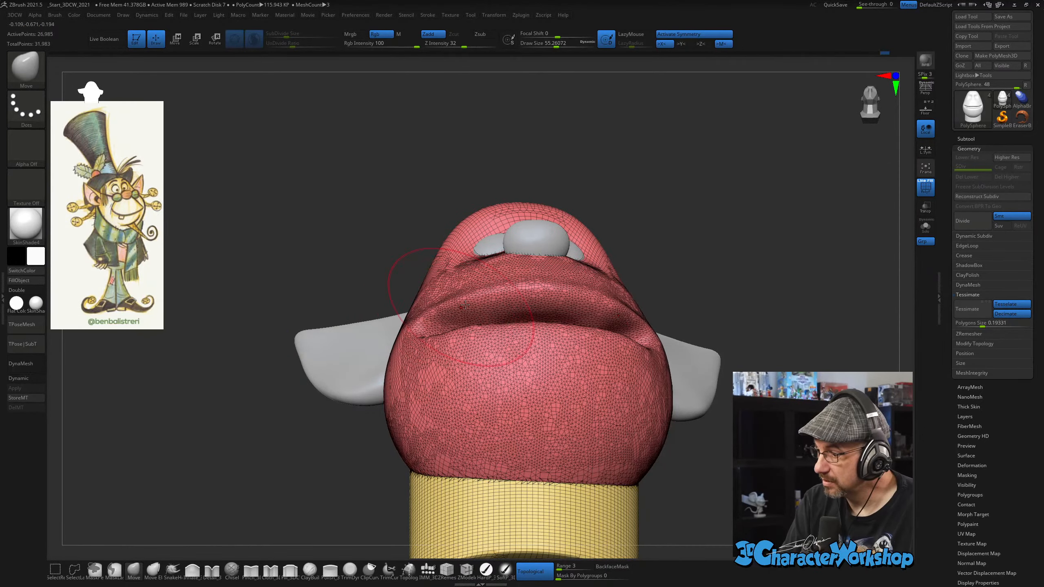
{"action": "left_click_drag", "start_coordinate": [366, 272], "coordinate": [364, 358]}
Increase the draw size to about 69.4 and refine the cheeks around the raised mouth corners.
{"action": "key", "text": "s"}
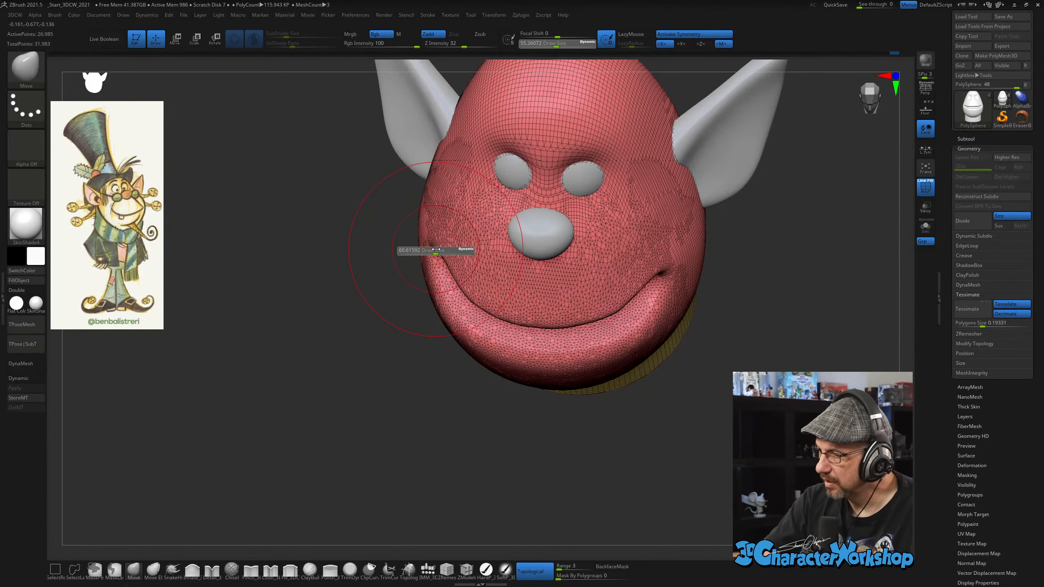
{"action": "left_click_drag", "start_coordinate": [432, 249], "coordinate": [460, 258]}
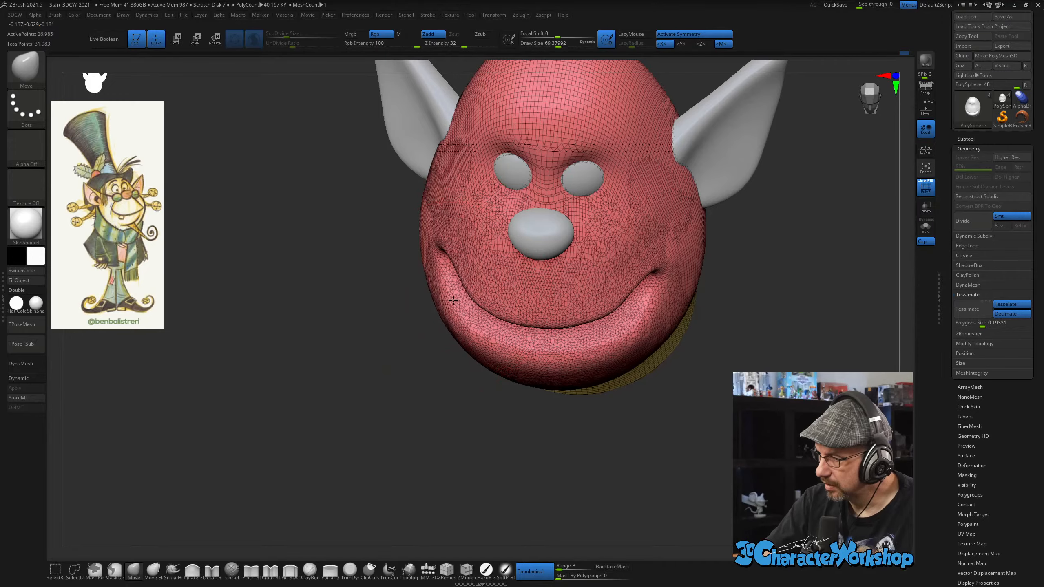
{"action": "mouse_move", "coordinate": [472, 329]}
{"action": "right_mouse_down"}
{"action": "mouse_move", "coordinate": [456, 314]}
{"action": "mouse_move", "coordinate": [459, 298]}
{"action": "right_mouse_up"}
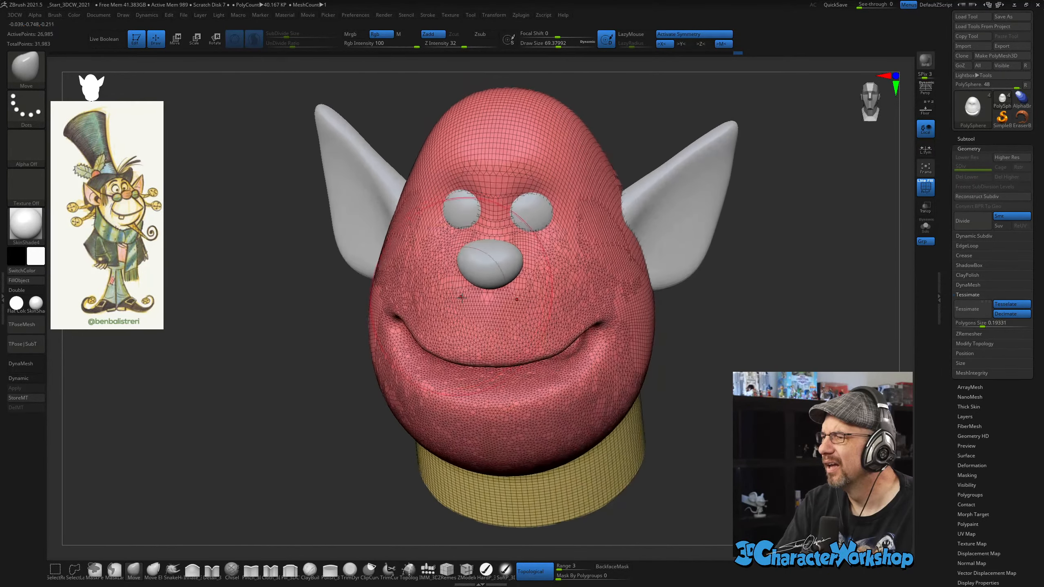
Pull the lower lip down at the front of the mouth and reduce the draw size to about 60.6.
{"action": "left_click_drag", "start_coordinate": [452, 368], "coordinate": [457, 396]}
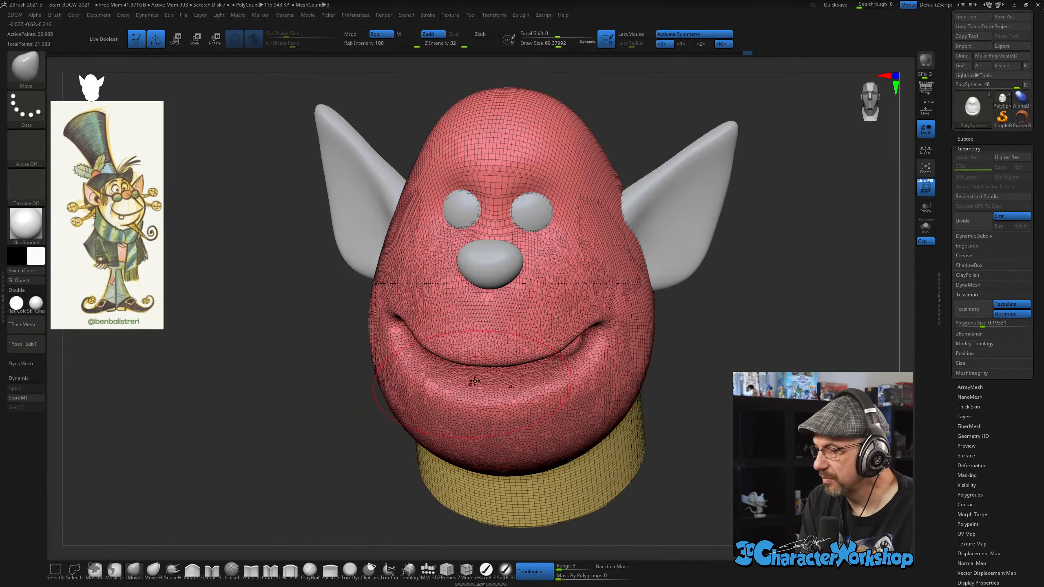
{"action": "right_click_drag", "start_coordinate": [462, 341], "coordinate": [466, 323]}
{"action": "key", "text": "bracketleft"}
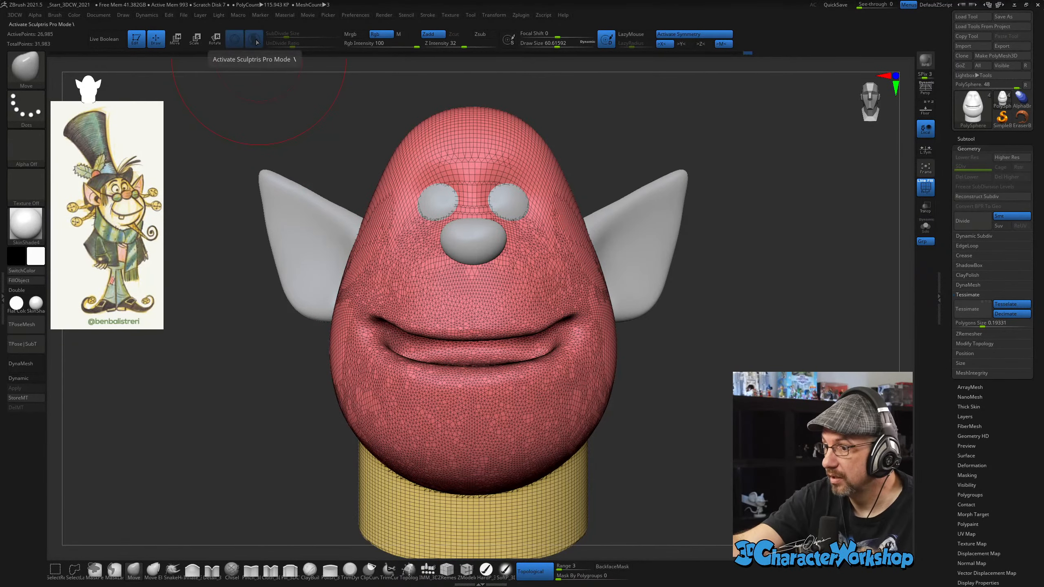
Examine the Sculptris Pro mode, its description and its settings among the stroke options.
{"action": "key", "text": "ctrl"}
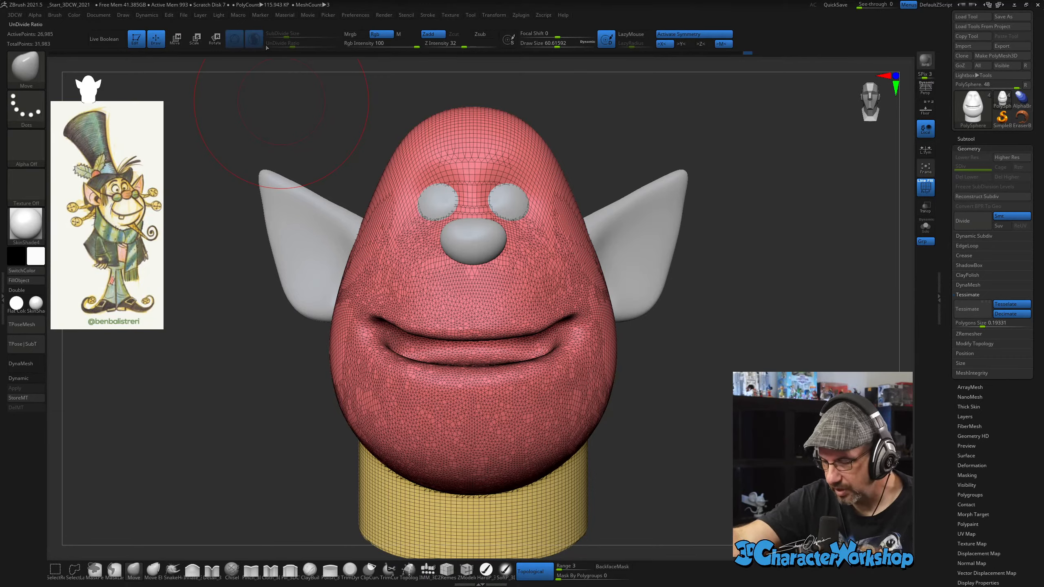
{"action": "key", "text": "ctrl"}
{"action": "key", "text": "ctrl"}
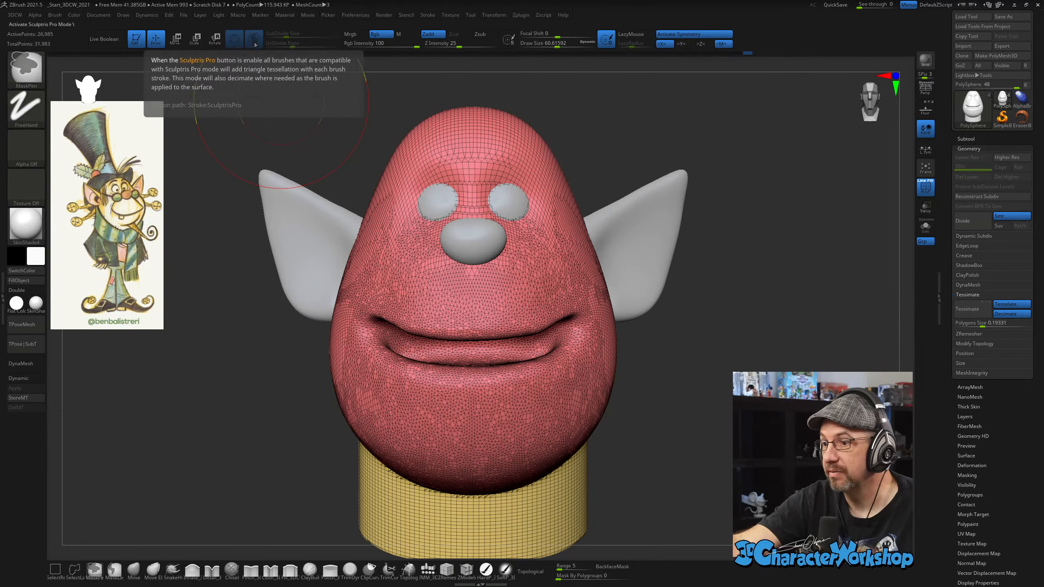
{"action": "mouse_move", "coordinate": [274, 40]}
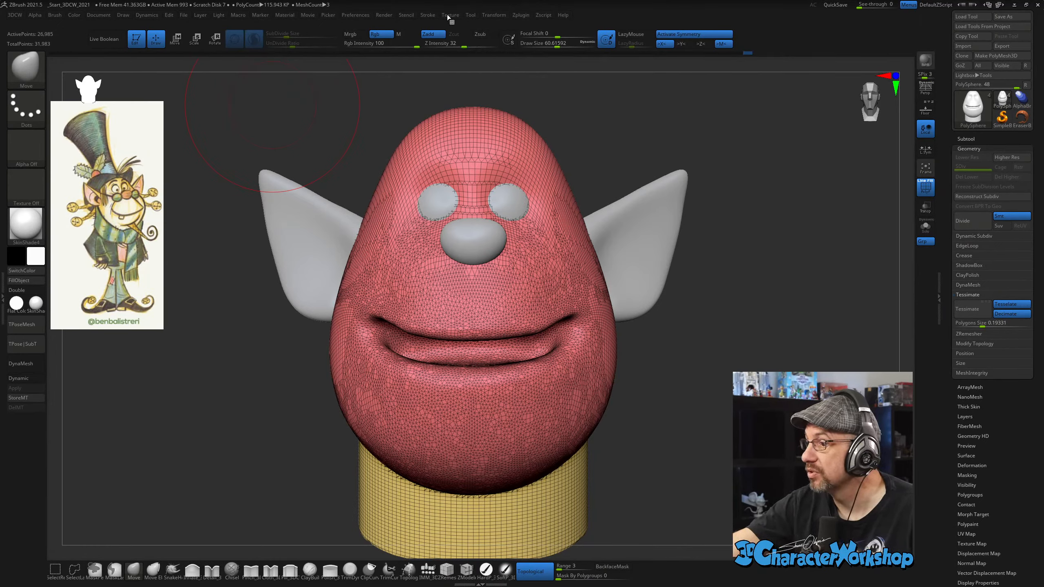
{"action": "left_click", "coordinate": [431, 15]}
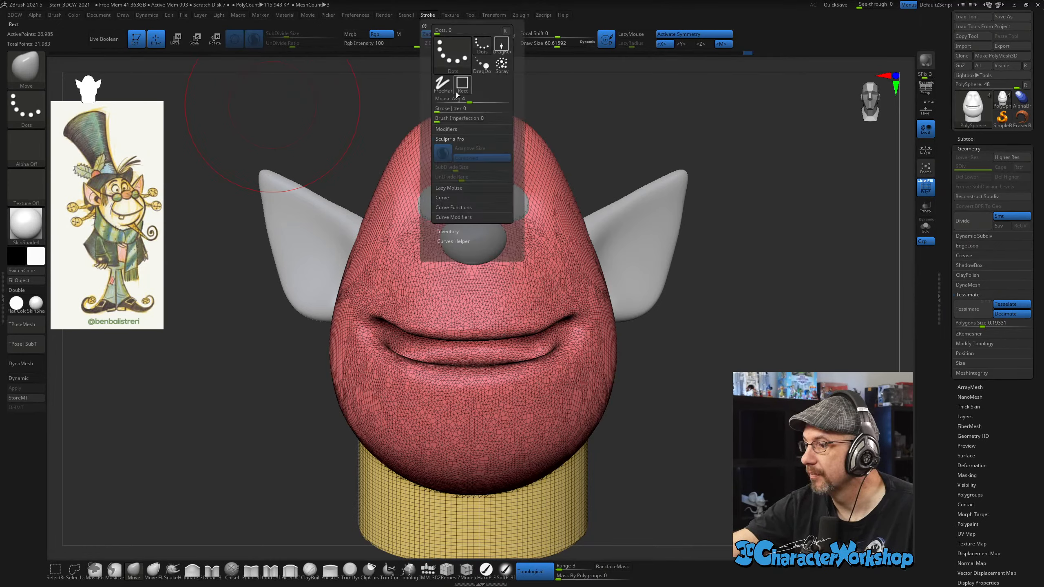
{"action": "left_click", "coordinate": [442, 153]}
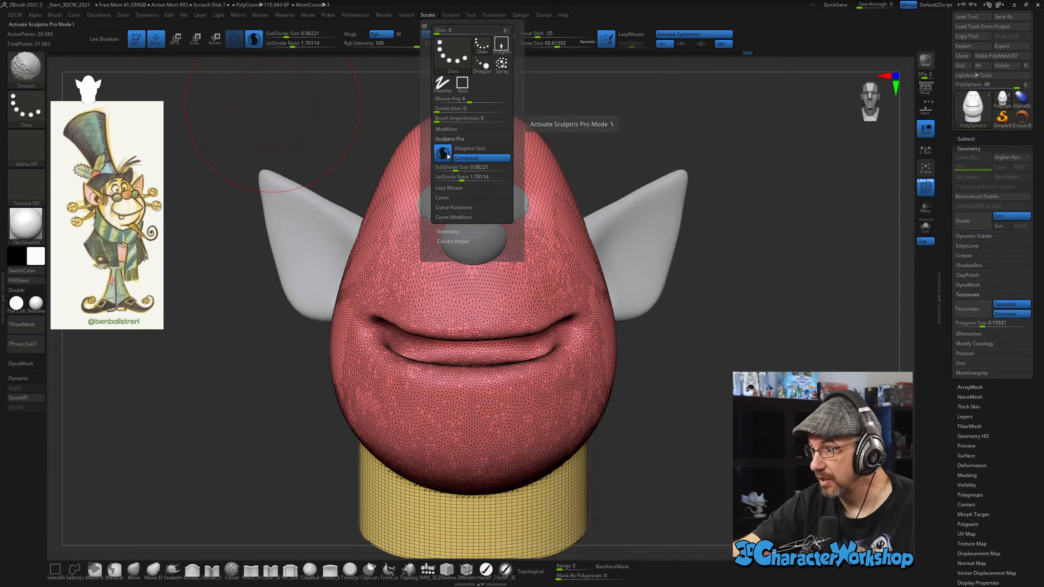
{"action": "left_click", "coordinate": [442, 153]}
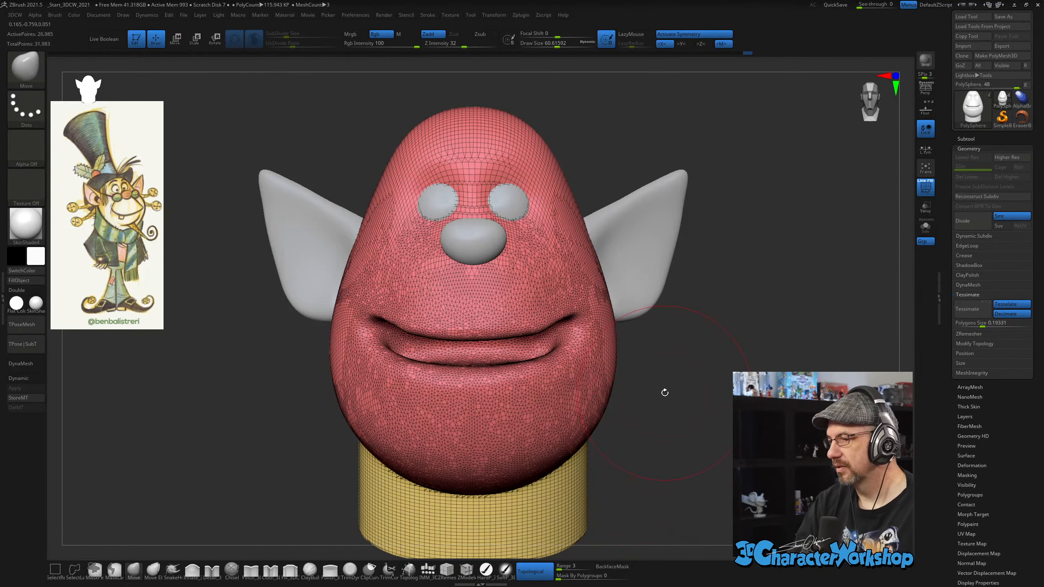
Raise the lower lip toward the upper lip from the side and reduce the draw size to about 43.6.
{"action": "left_click_drag", "start_coordinate": [665, 393], "coordinate": [580, 387]}
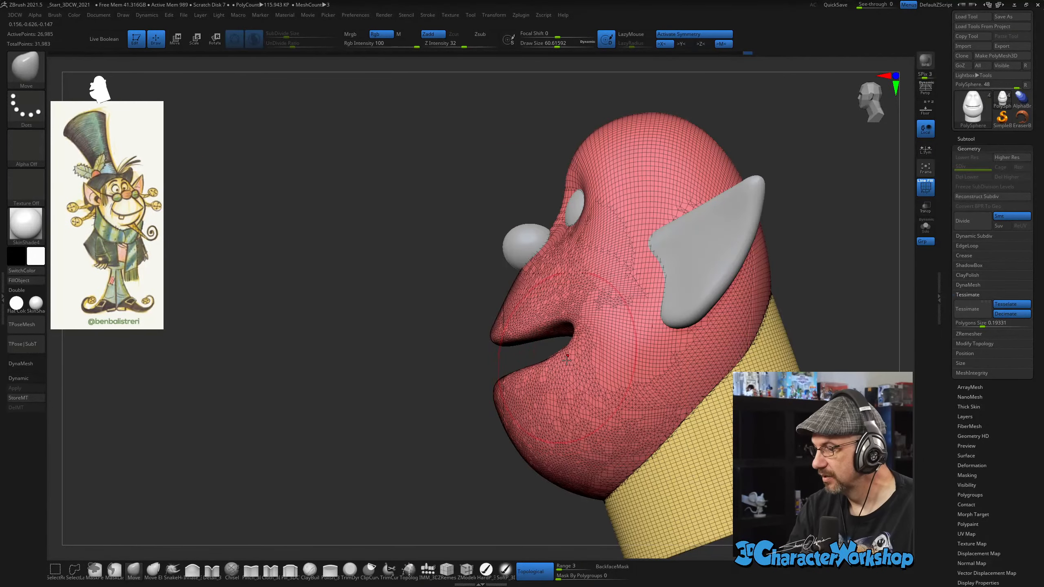
{"action": "left_click_drag", "start_coordinate": [447, 349], "coordinate": [501, 341]}
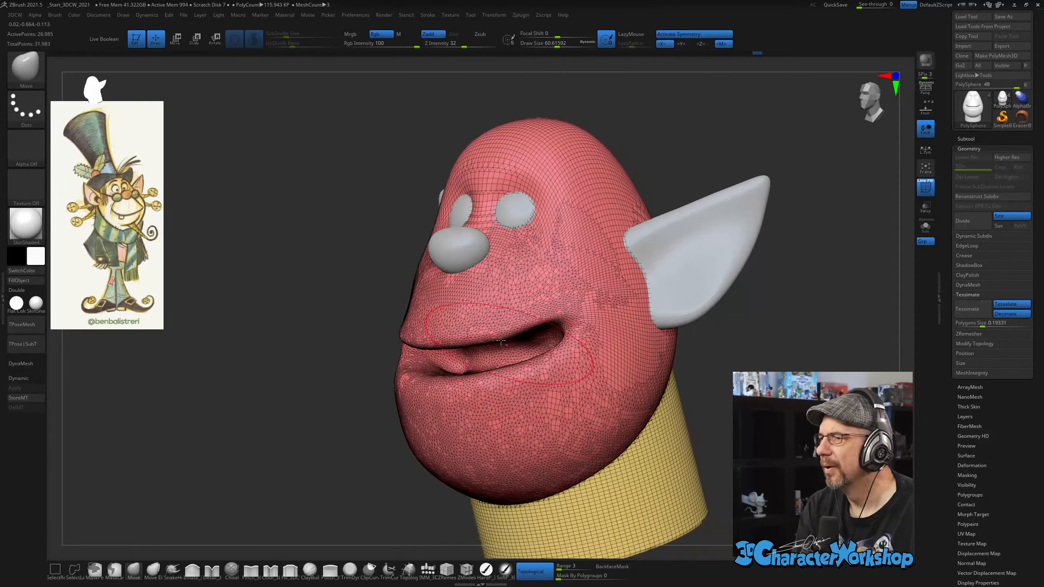
{"action": "mouse_move", "coordinate": [501, 341]}
{"action": "right_mouse_down"}
{"action": "mouse_move", "coordinate": [495, 354]}
{"action": "mouse_move", "coordinate": [471, 348]}
{"action": "mouse_move", "coordinate": [492, 310]}
{"action": "mouse_move", "coordinate": [462, 366]}
{"action": "right_mouse_up"}
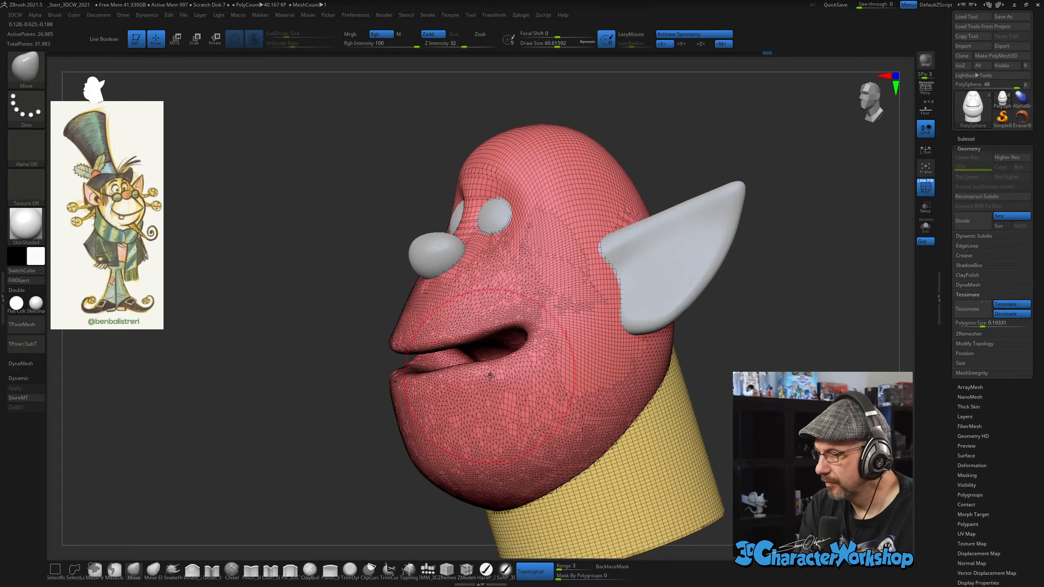
{"action": "key", "text": "s"}
{"action": "left_click_drag", "start_coordinate": [524, 366], "coordinate": [520, 366]}
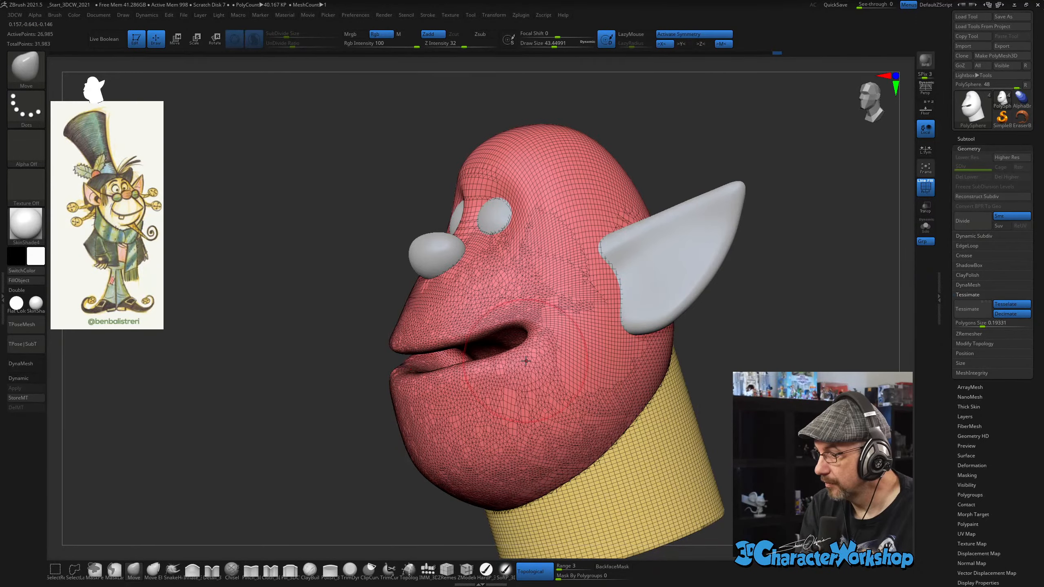
Increase the draw size to about 66.4 and push the lower lip and chin up to narrow the mouth opening.
{"action": "mouse_move", "coordinate": [425, 329]}
{"action": "right_mouse_down"}
{"action": "mouse_move", "coordinate": [503, 349]}
{"action": "mouse_move", "coordinate": [516, 370]}
{"action": "mouse_move", "coordinate": [436, 392]}
{"action": "right_mouse_up"}
{"action": "key", "text": "s"}
{"action": "left_click_drag", "start_coordinate": [436, 393], "coordinate": [407, 398]}
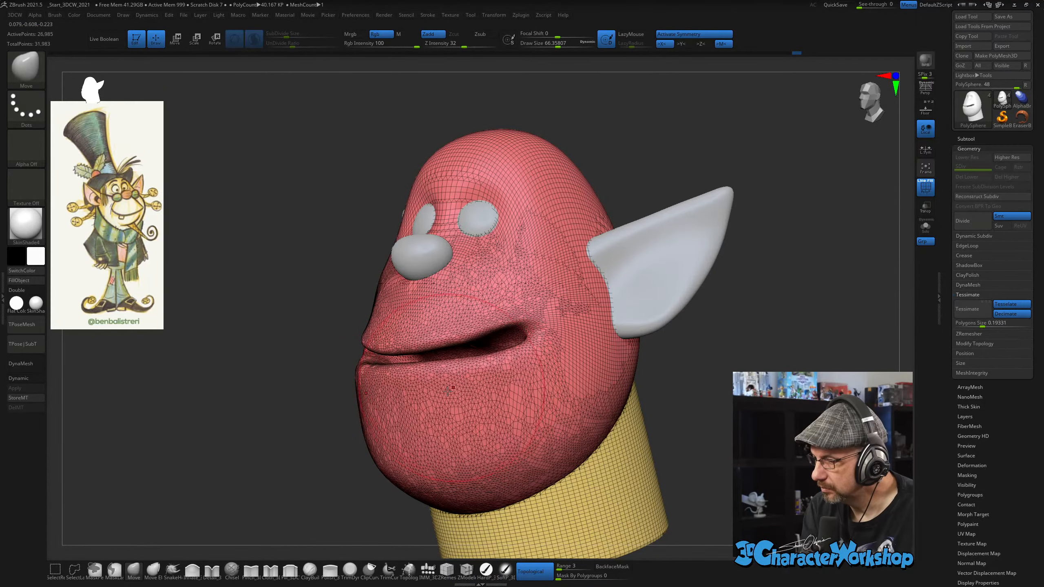
{"action": "mouse_move", "coordinate": [483, 361]}
{"action": "right_mouse_down", "text": "alt"}
{"action": "mouse_move", "coordinate": [460, 384]}
{"action": "mouse_move", "coordinate": [440, 368]}
{"action": "right_mouse_up", "text": "alt"}
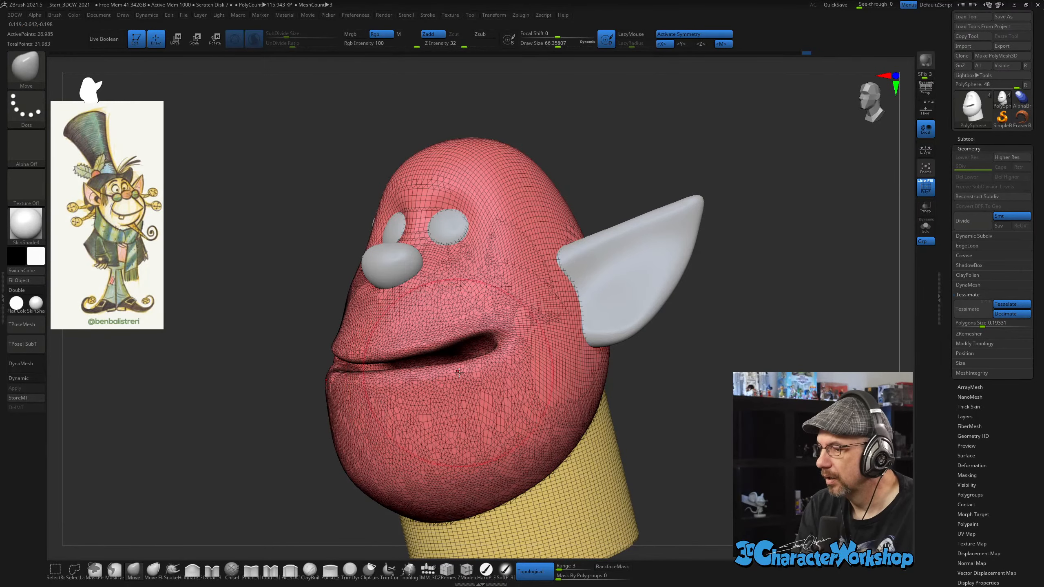
Set the draw size to about 43.6, then 47.9, and close the lower lip against the upper lip toward the corners.
{"action": "key", "text": "s"}
{"action": "left_click_drag", "start_coordinate": [460, 388], "coordinate": [455, 388]}
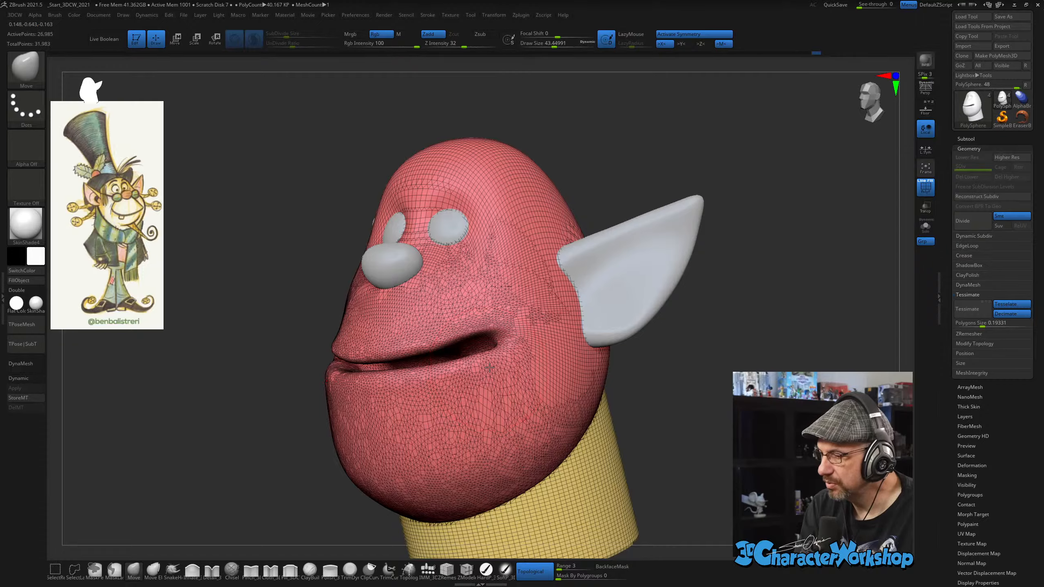
{"action": "right_click_drag", "start_coordinate": [471, 306], "coordinate": [502, 360]}
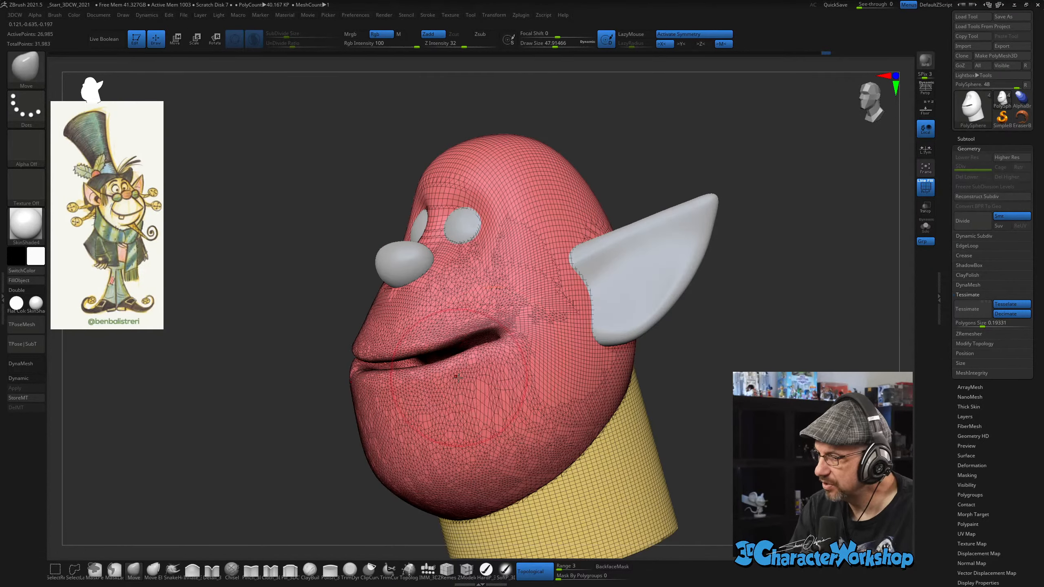
{"action": "right_click_drag", "start_coordinate": [430, 379], "coordinate": [428, 434], "text": "shift"}
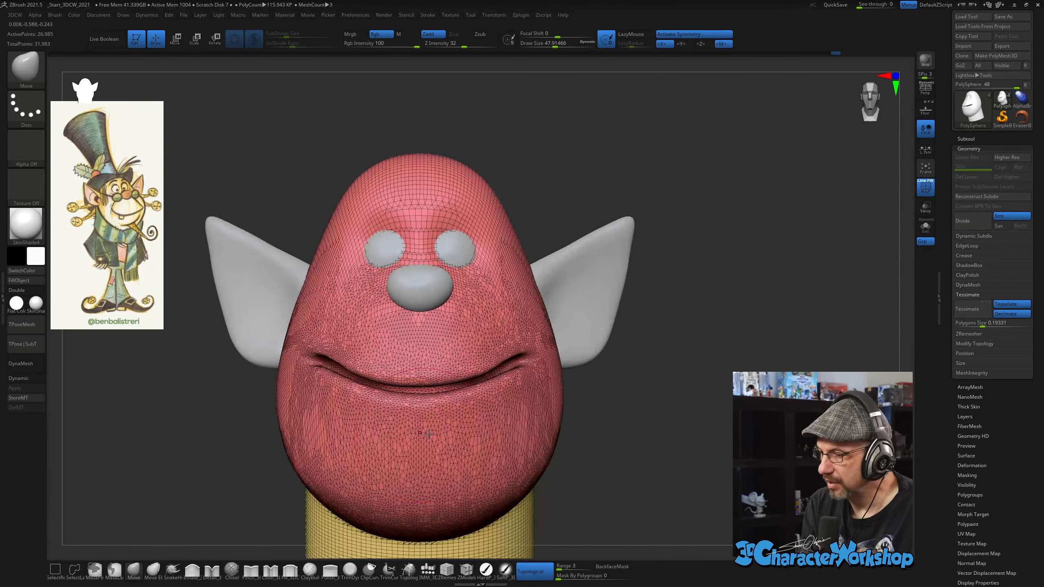
{"action": "left_click_drag", "start_coordinate": [470, 409], "coordinate": [501, 382]}
{"action": "mouse_move", "coordinate": [549, 388]}
{"action": "right_mouse_down"}
{"action": "mouse_move", "coordinate": [502, 390]}
{"action": "mouse_move", "coordinate": [526, 379]}
{"action": "right_mouse_up"}
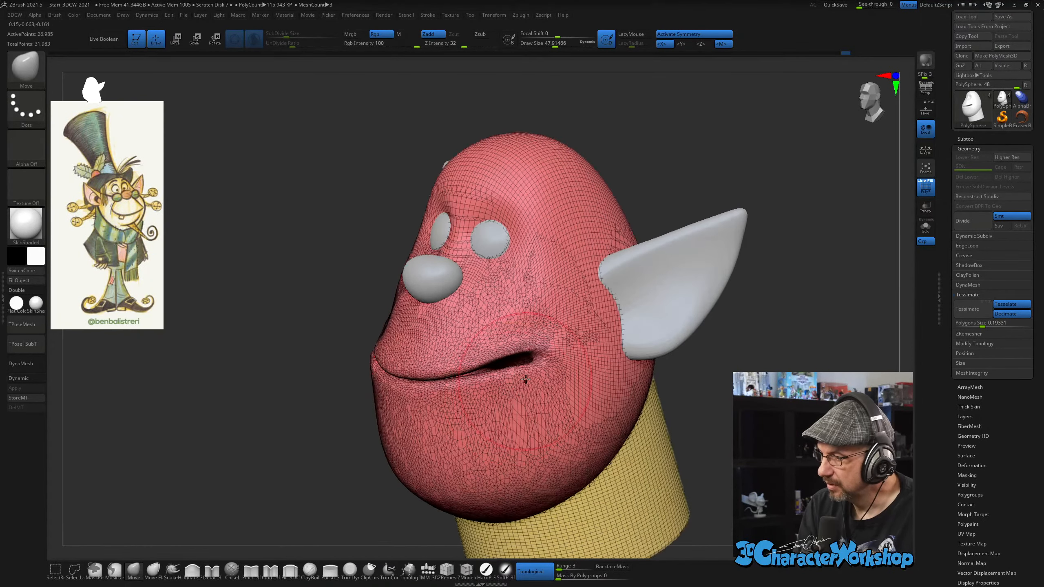
Smooth the surface around the lips with the Smooth brush.
{"action": "key", "text": "shift"}
{"action": "key", "text": "shift"}
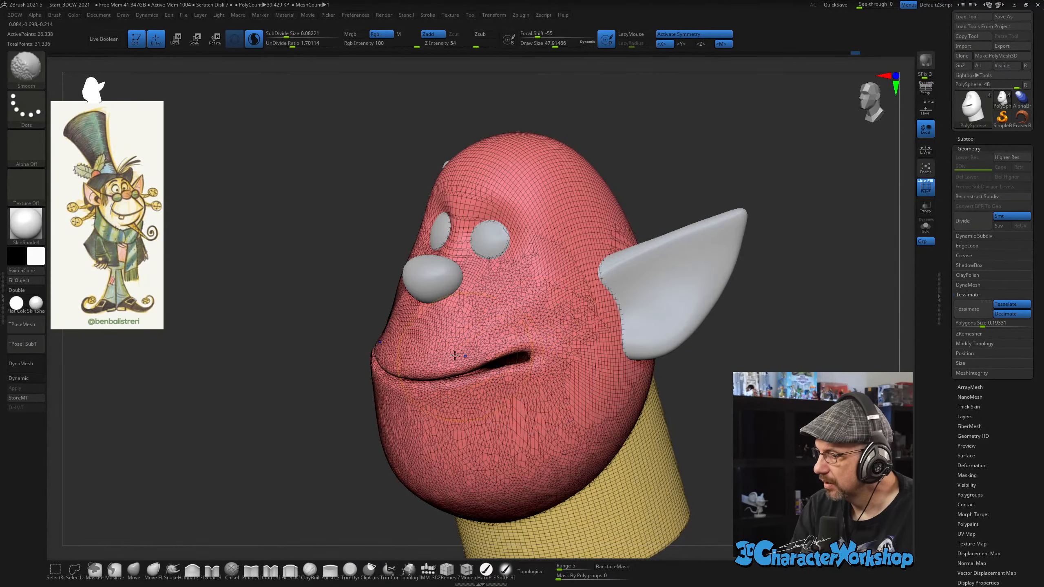
{"action": "mouse_move", "coordinate": [429, 361]}
{"action": "right_mouse_down"}
{"action": "mouse_move", "coordinate": [478, 393]}
{"action": "mouse_move", "coordinate": [513, 361]}
{"action": "mouse_move", "coordinate": [507, 325]}
{"action": "mouse_move", "coordinate": [543, 380]}
{"action": "mouse_move", "coordinate": [545, 372]}
{"action": "mouse_move", "coordinate": [462, 383]}
{"action": "mouse_move", "coordinate": [445, 410]}
{"action": "right_mouse_up"}
Set the draw size to about 55.3 and push the lower lip and upper chin back in profile.
{"action": "key", "text": "s"}
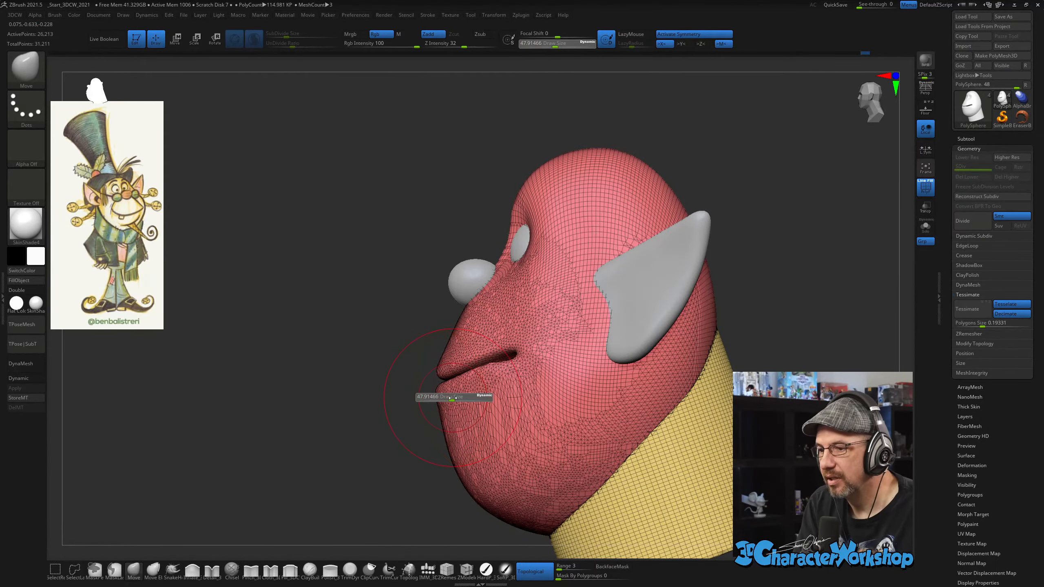
{"action": "left_click_drag", "start_coordinate": [451, 395], "coordinate": [452, 395]}
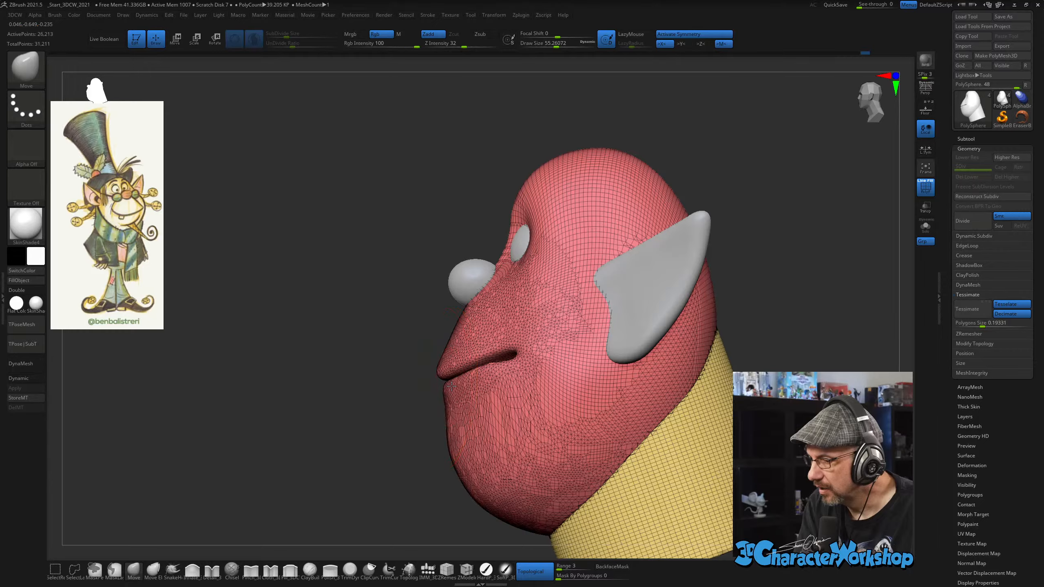
{"action": "left_click_drag", "start_coordinate": [451, 421], "coordinate": [484, 382]}
{"action": "mouse_move", "coordinate": [498, 378]}
{"action": "right_mouse_down"}
{"action": "mouse_move", "coordinate": [435, 409]}
{"action": "mouse_move", "coordinate": [369, 467]}
{"action": "mouse_move", "coordinate": [407, 395]}
{"action": "mouse_move", "coordinate": [423, 414]}
{"action": "mouse_move", "coordinate": [445, 380]}
{"action": "mouse_move", "coordinate": [493, 404]}
{"action": "mouse_move", "coordinate": [525, 356]}
{"action": "right_mouse_up"}
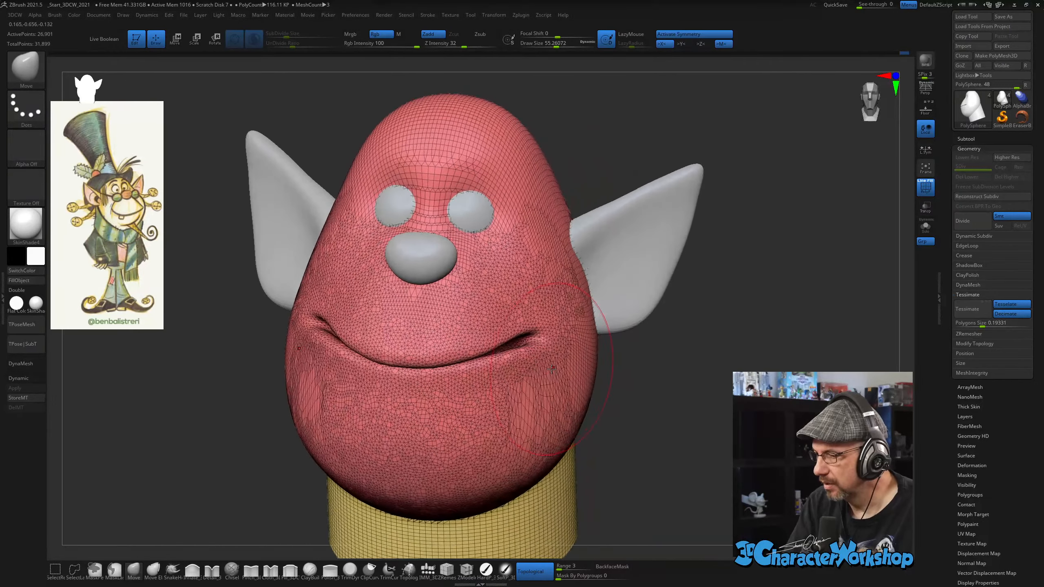
Lift the mouth corners from a three-quarter view and reduce the draw size to about 33.7.
{"action": "key", "text": "bracketleft"}
{"action": "left_click_drag", "start_coordinate": [524, 356], "coordinate": [517, 319]}
{"action": "right_click_drag", "start_coordinate": [575, 357], "coordinate": [537, 359]}
{"action": "key", "text": "s"}
{"action": "left_click_drag", "start_coordinate": [536, 360], "coordinate": [535, 358]}
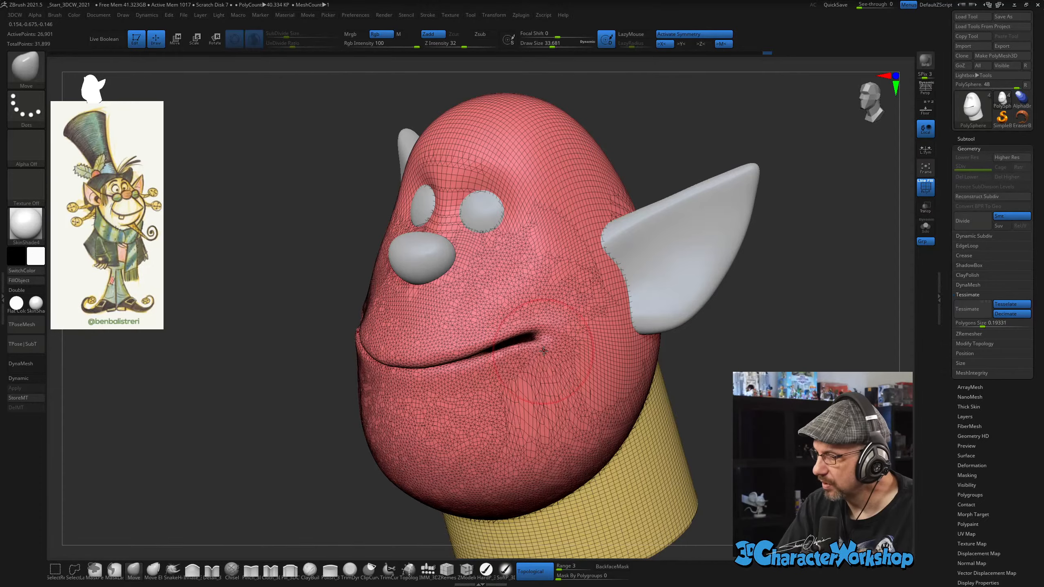
Set the draw size to about 37.4, tighten the mouth corners and smooth the lower cheeks beside them.
{"action": "right_click_drag", "start_coordinate": [570, 350], "coordinate": [552, 349]}
{"action": "key", "text": "s"}
{"action": "left_click_drag", "start_coordinate": [552, 349], "coordinate": [558, 317]}
{"action": "left_click_drag", "start_coordinate": [513, 404], "coordinate": [576, 379], "text": "shift"}
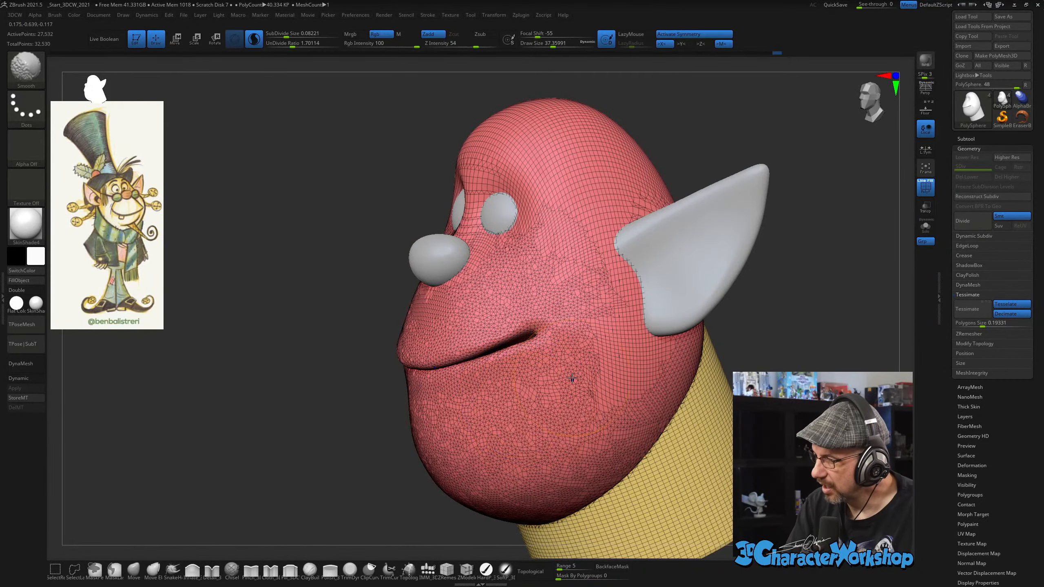
Refine the smile's corners with the draw size at about 28.7, then 33.7, checking them from the front.
{"action": "key", "text": "s"}
{"action": "left_click_drag", "start_coordinate": [555, 337], "coordinate": [551, 338]}
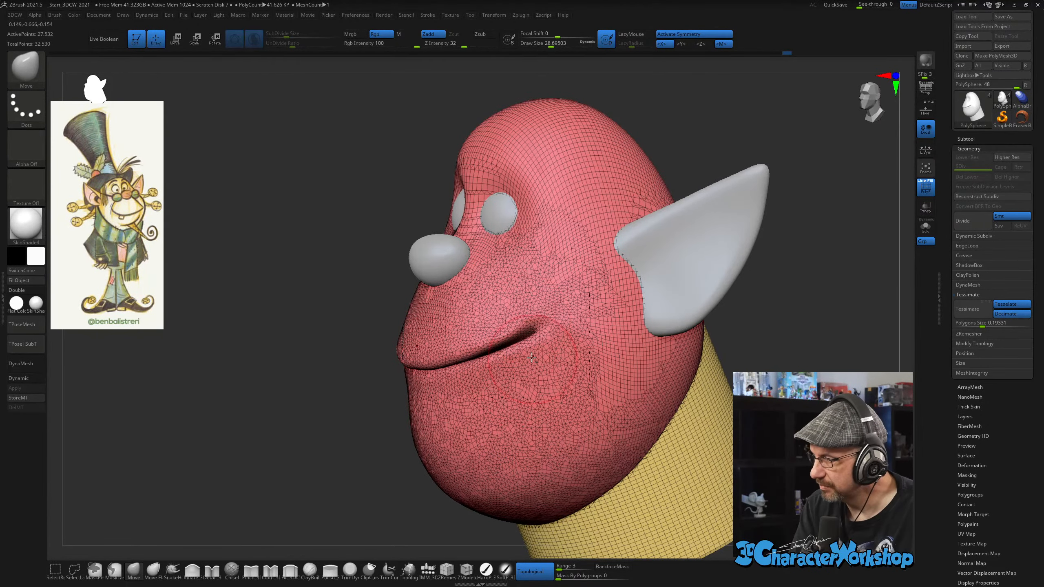
{"action": "right_click_drag", "start_coordinate": [532, 357], "coordinate": [503, 386], "text": "alt"}
{"action": "key", "text": "s"}
{"action": "left_click_drag", "start_coordinate": [504, 376], "coordinate": [500, 340]}
{"action": "right_click_drag", "start_coordinate": [500, 340], "coordinate": [588, 344]}
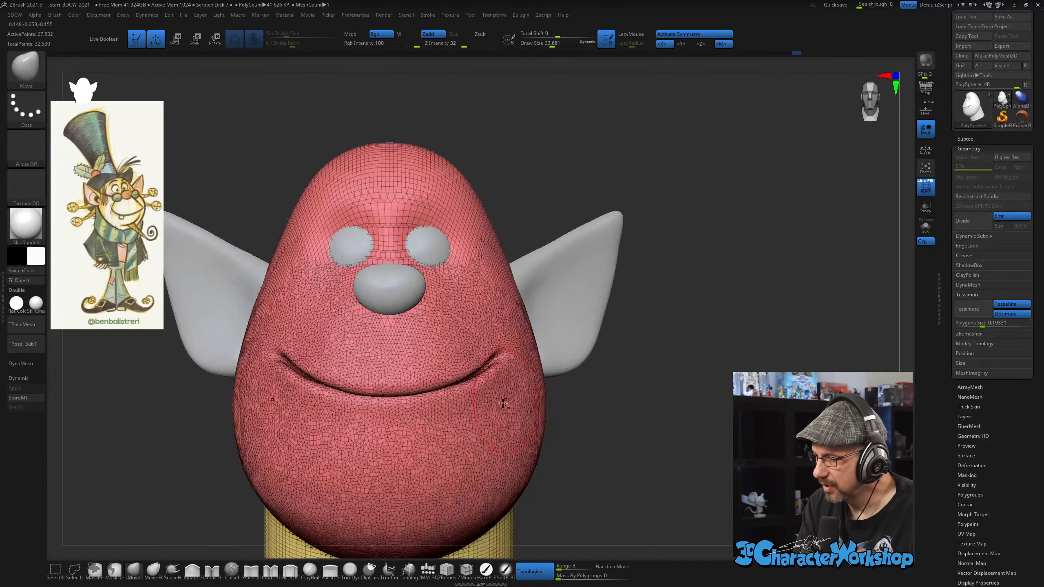
{"action": "right_click_drag", "start_coordinate": [509, 396], "coordinate": [552, 359], "text": "alt"}
Try to sharpen the line between the lips with the Pinch brush.
{"action": "left_click", "coordinate": [251, 571]}
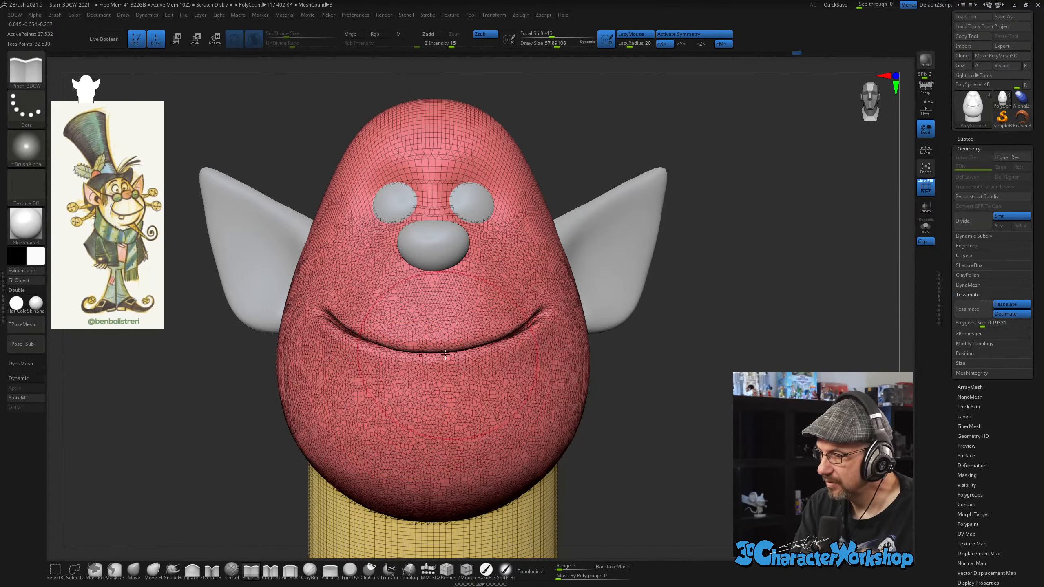
{"action": "left_click_drag", "start_coordinate": [465, 349], "coordinate": [546, 310]}
{"action": "right_click_drag", "start_coordinate": [546, 313], "coordinate": [454, 327]}
{"action": "left_click_drag", "start_coordinate": [455, 351], "coordinate": [544, 327]}
{"action": "key", "text": "ctrl+z"}
{"action": "right_click_drag", "start_coordinate": [431, 323], "coordinate": [455, 314]}
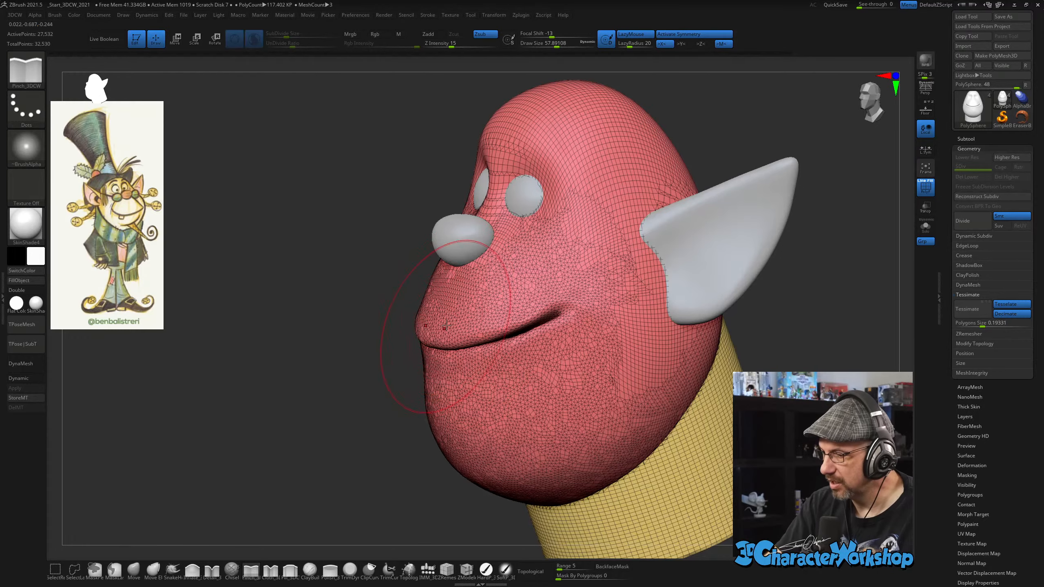
{"action": "mouse_move", "coordinate": [486, 375]}
{"action": "right_mouse_down"}
{"action": "mouse_move", "coordinate": [522, 351]}
{"action": "mouse_move", "coordinate": [492, 390]}
{"action": "right_mouse_up"}
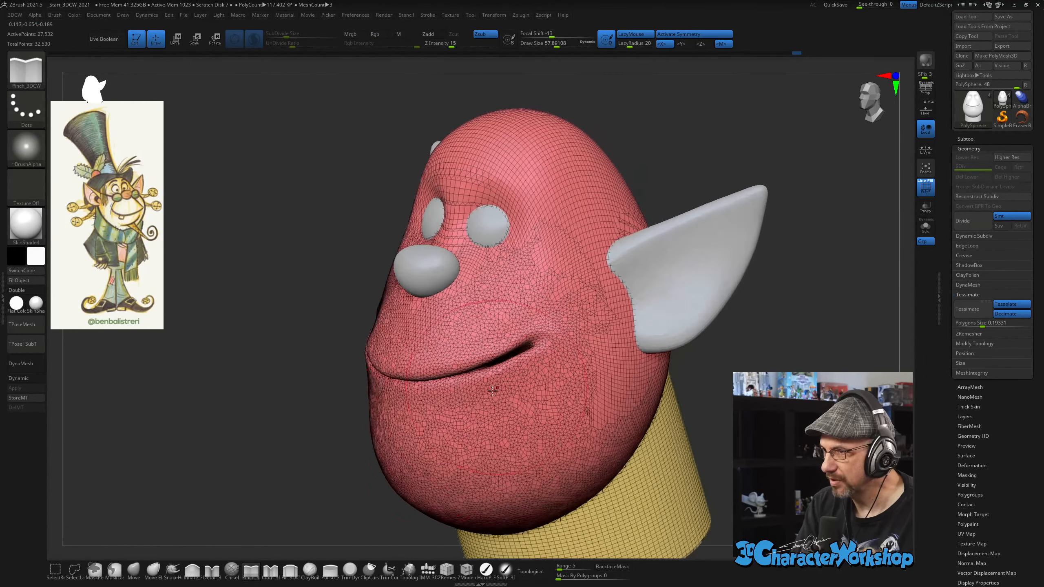
Inflate the lips along the mouth line with the Inflate brush at a draw size of about 45.6, with Sculptris Pro off.
{"action": "left_click", "coordinate": [192, 571]}
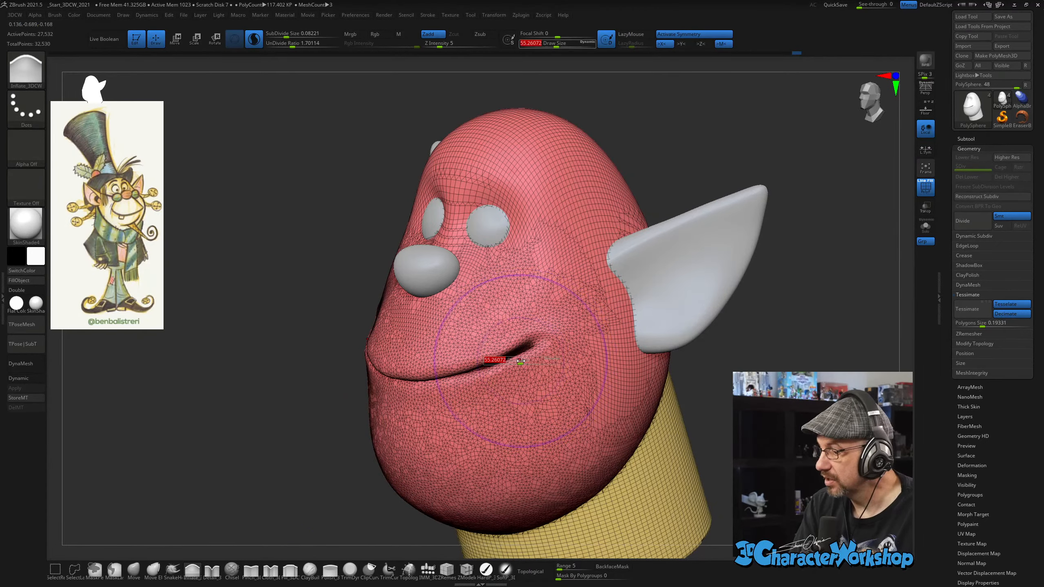
{"action": "left_click", "coordinate": [255, 39]}
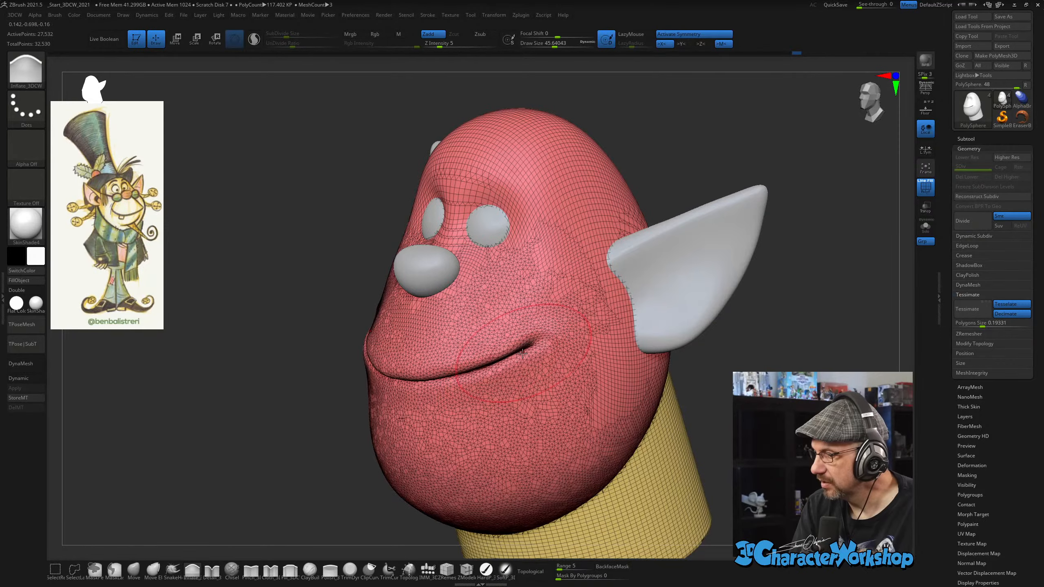
{"action": "right_click_drag", "start_coordinate": [540, 342], "coordinate": [483, 368]}
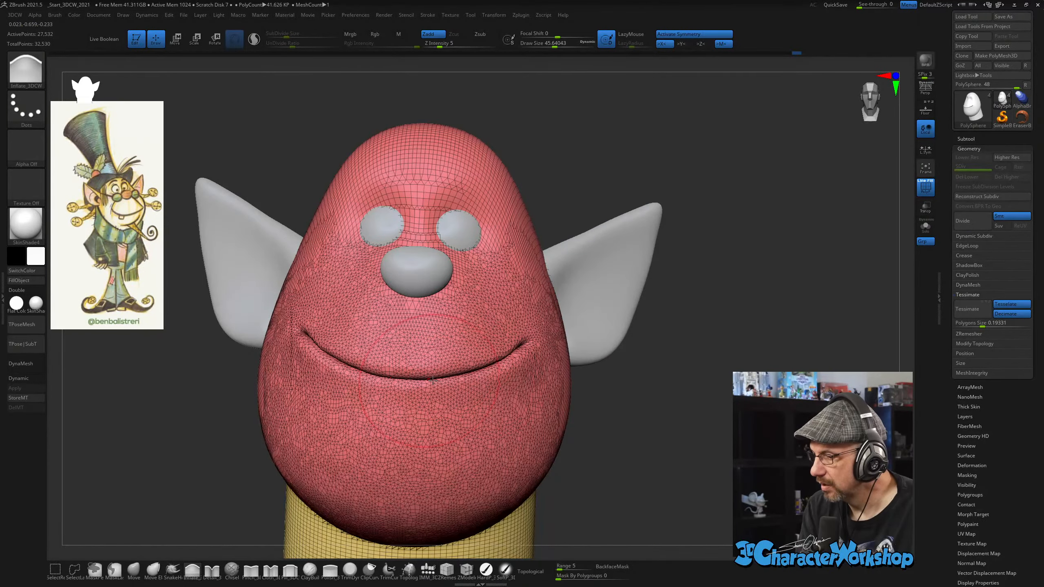
Reshape the mouth corners and lips from below using the Move brush at draw sizes of about 30.3 and 37.4.
{"action": "mouse_move", "coordinate": [413, 384]}
{"action": "right_mouse_down"}
{"action": "mouse_move", "coordinate": [520, 397]}
{"action": "mouse_move", "coordinate": [500, 407]}
{"action": "mouse_move", "coordinate": [537, 342]}
{"action": "mouse_move", "coordinate": [532, 349]}
{"action": "mouse_move", "coordinate": [529, 336]}
{"action": "right_mouse_up"}
{"action": "left_click", "coordinate": [134, 572]}
{"action": "key", "text": "["}
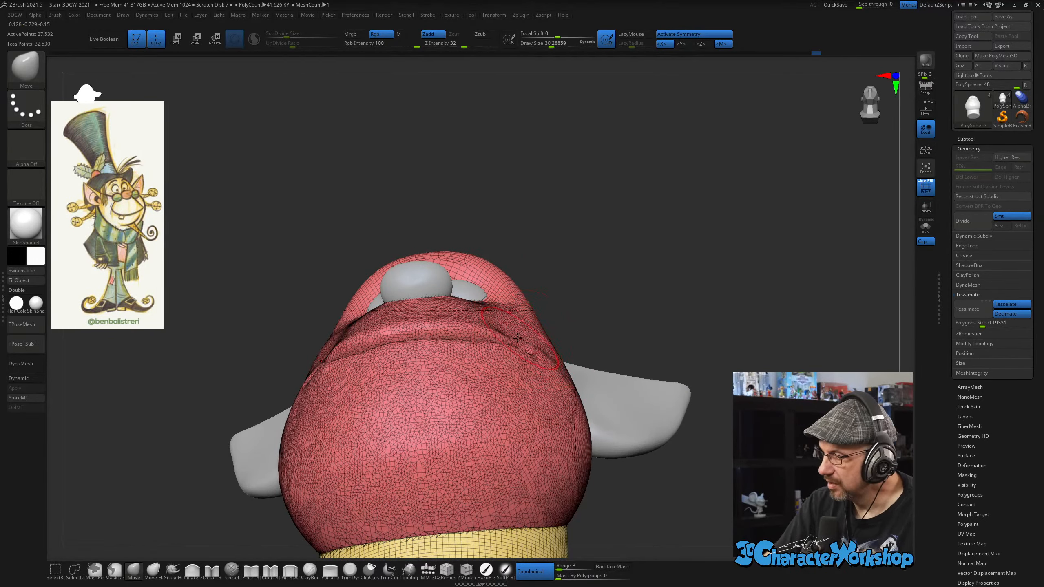
{"action": "right_click_drag", "start_coordinate": [521, 333], "coordinate": [470, 370]}
{"action": "key", "text": "shift"}
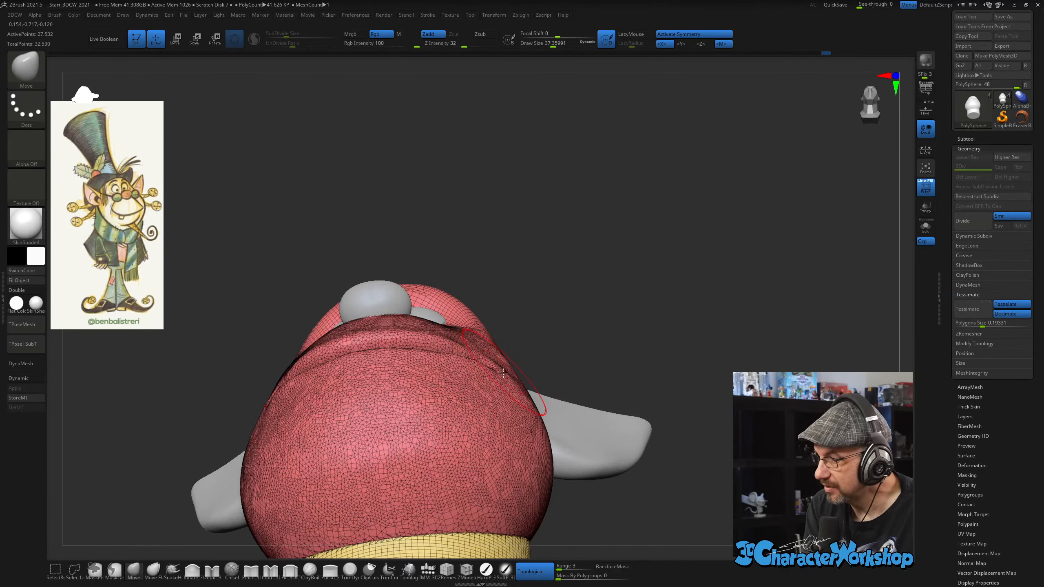
{"action": "mouse_move", "coordinate": [504, 373]}
{"action": "right_mouse_down"}
{"action": "mouse_move", "coordinate": [530, 371]}
{"action": "mouse_move", "coordinate": [498, 380]}
{"action": "right_mouse_up"}
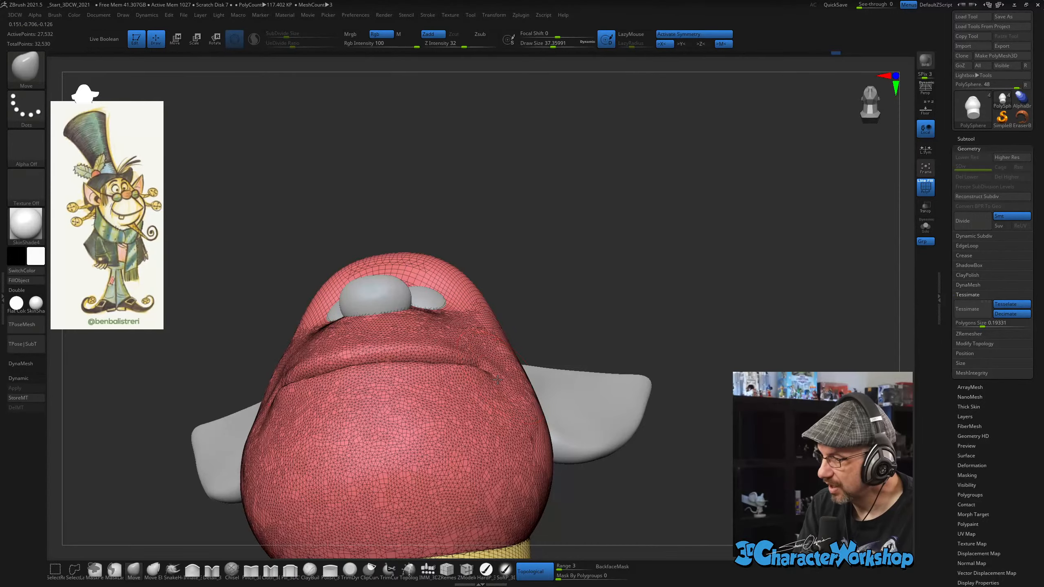
Reshape the smile's corners and the cheeks beside them with the Move brush at a draw size of about 33.7.
{"action": "right_click_drag", "start_coordinate": [478, 344], "coordinate": [485, 387]}
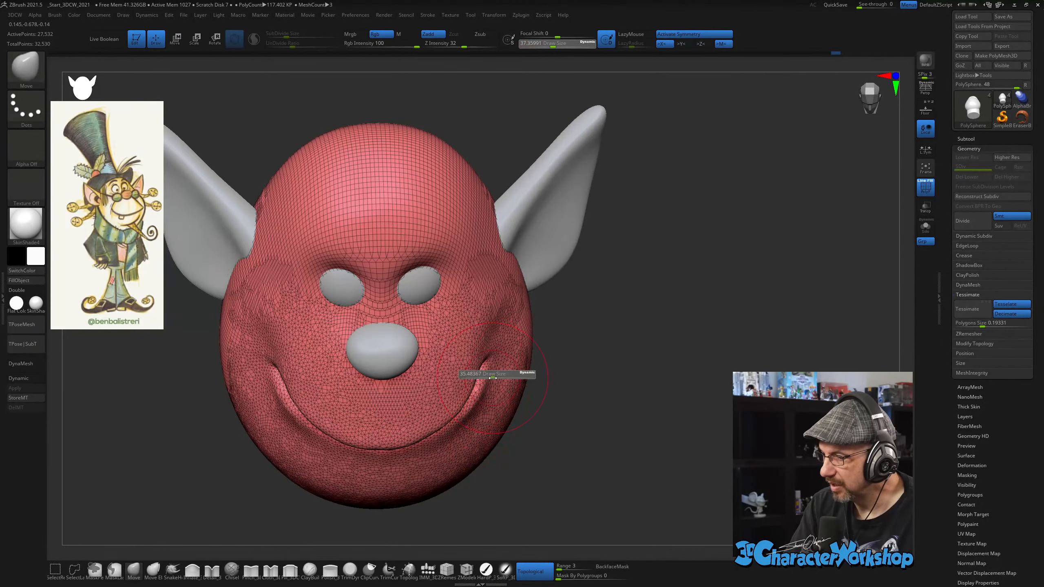
{"action": "left_click_drag", "start_coordinate": [485, 388], "coordinate": [473, 401]}
{"action": "key", "text": "s"}
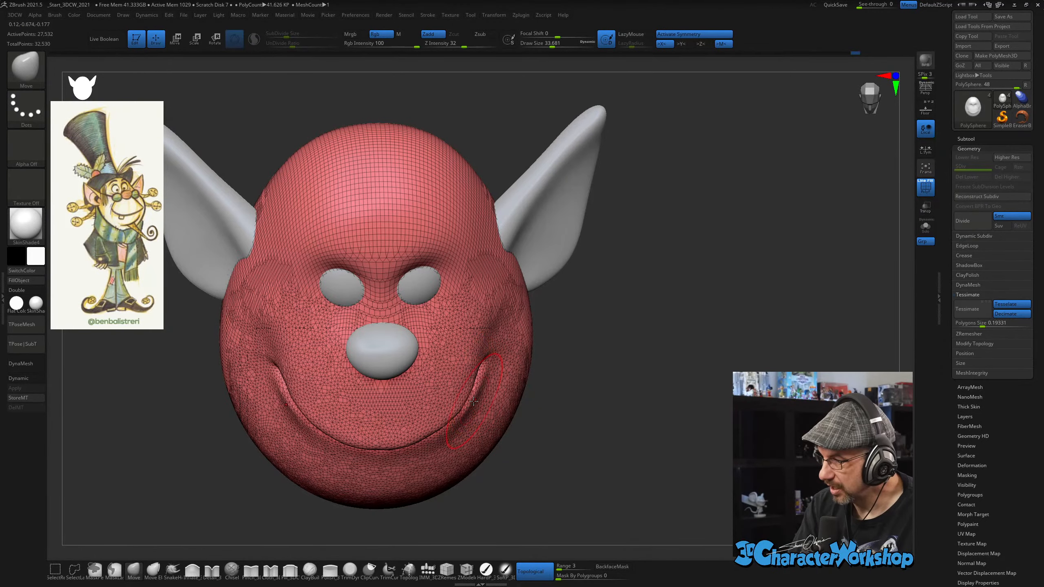
{"action": "right_click_drag", "start_coordinate": [470, 417], "coordinate": [473, 392]}
{"action": "key", "text": "s"}
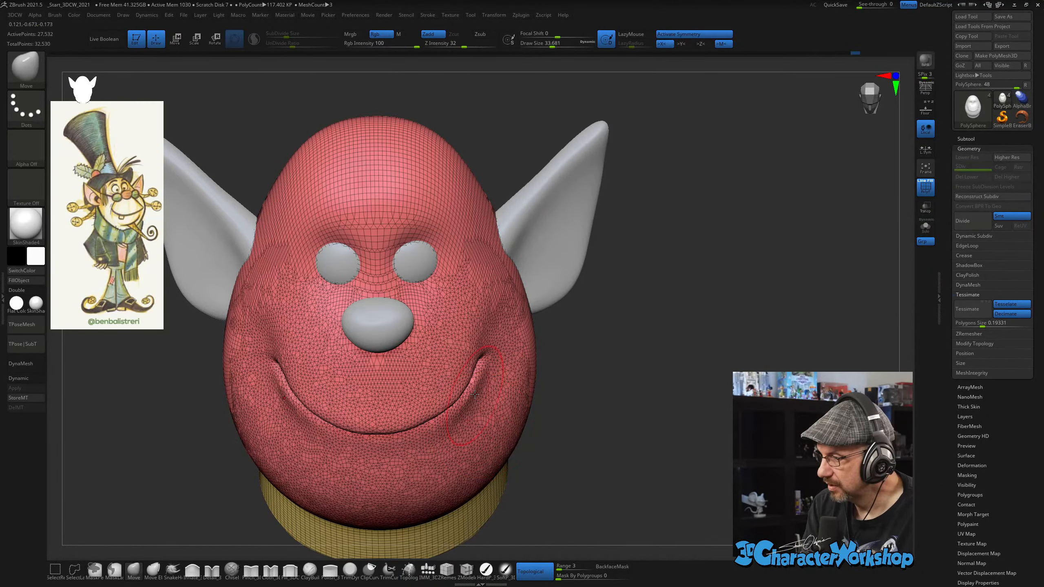
{"action": "mouse_move", "coordinate": [470, 389]}
{"action": "right_mouse_down"}
{"action": "mouse_move", "coordinate": [471, 373]}
{"action": "mouse_move", "coordinate": [506, 361]}
{"action": "mouse_move", "coordinate": [516, 337]}
{"action": "mouse_move", "coordinate": [473, 334]}
{"action": "mouse_move", "coordinate": [526, 326]}
{"action": "mouse_move", "coordinate": [517, 333]}
{"action": "right_mouse_up"}
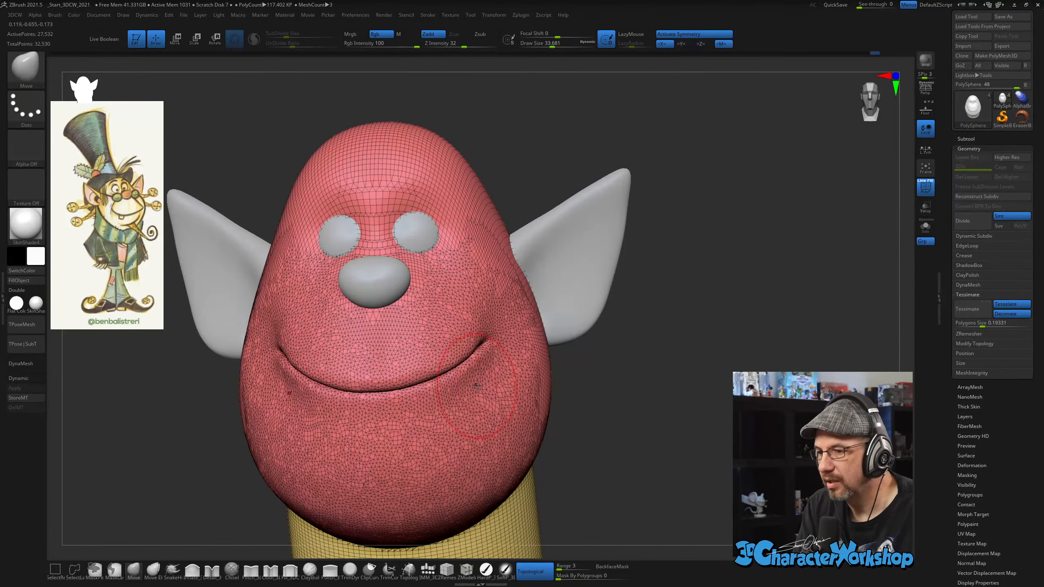
{"action": "mouse_move", "coordinate": [476, 396]}
{"action": "right_mouse_down"}
{"action": "mouse_move", "coordinate": [468, 432]}
{"action": "mouse_move", "coordinate": [549, 382]}
{"action": "right_mouse_up"}
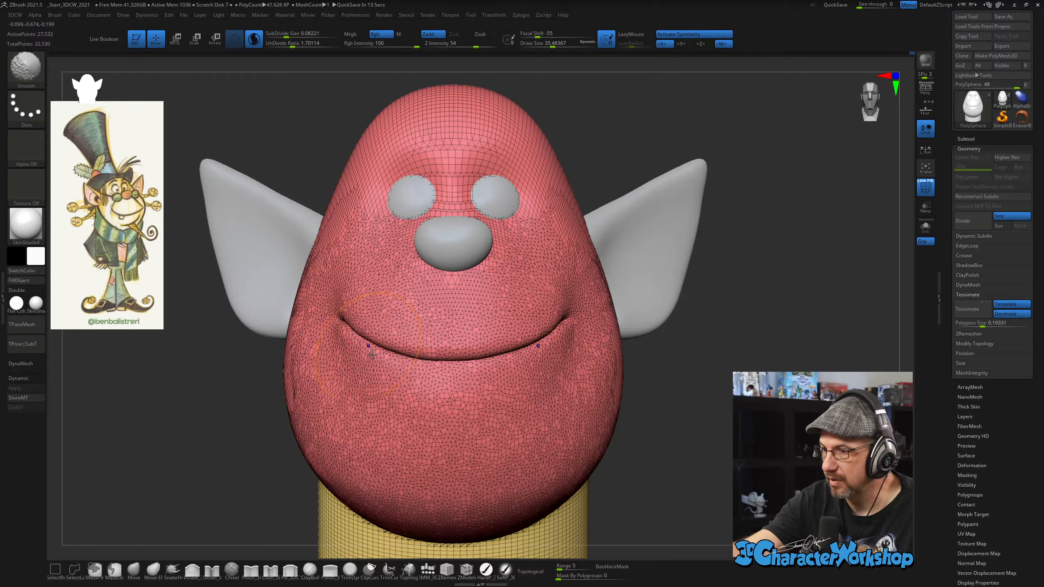
Smooth the area around the mouth corners and ready the Detail_3DCW brush at a draw size of about 19.2.
{"action": "mouse_move", "coordinate": [720, 325]}
{"action": "left_mouse_down"}
{"action": "mouse_move", "coordinate": [609, 304]}
{"action": "mouse_move", "coordinate": [608, 380]}
{"action": "mouse_move", "coordinate": [522, 444]}
{"action": "mouse_move", "coordinate": [511, 440]}
{"action": "left_mouse_up"}
{"action": "right_click_drag", "start_coordinate": [502, 434], "coordinate": [549, 421]}
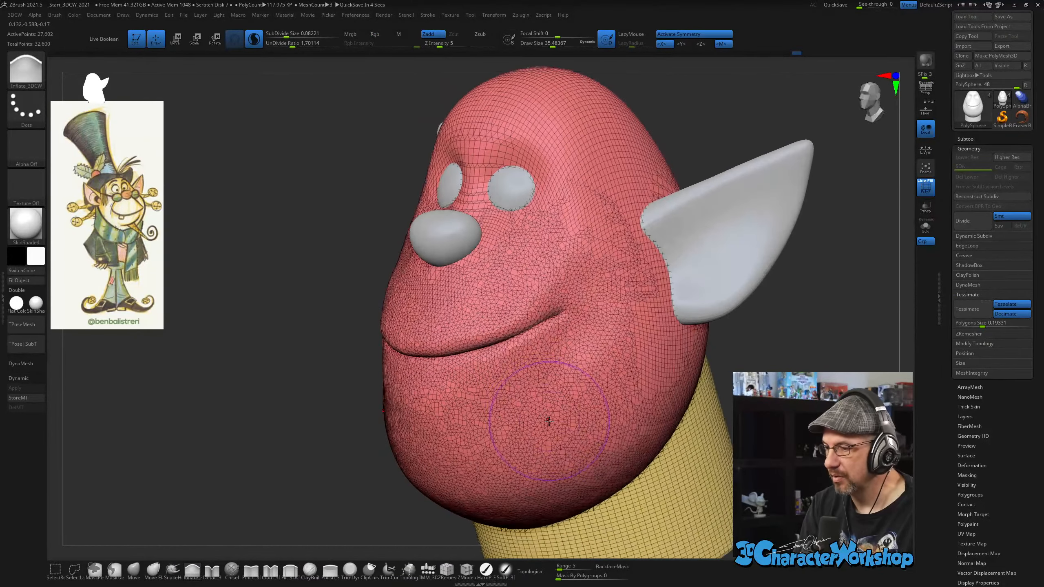
{"action": "left_click", "coordinate": [212, 571]}
{"action": "key", "text": "s"}
{"action": "left_click_drag", "start_coordinate": [270, 478], "coordinate": [268, 478]}
{"action": "right_click_drag", "start_coordinate": [579, 325], "coordinate": [538, 411], "text": "alt"}
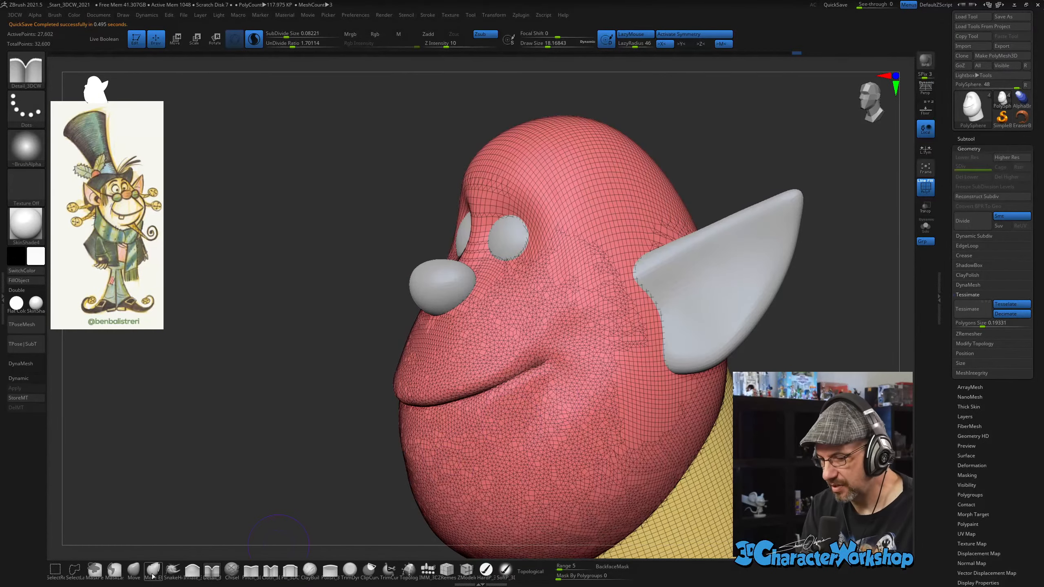
Reshape the mouth corners and the upper lip area with the Move brush at draw sizes of about 45.6, 35.5 and 43.6.
{"action": "left_click", "coordinate": [134, 571]}
{"action": "key", "text": "s"}
{"action": "left_click_drag", "start_coordinate": [301, 446], "coordinate": [304, 446]}
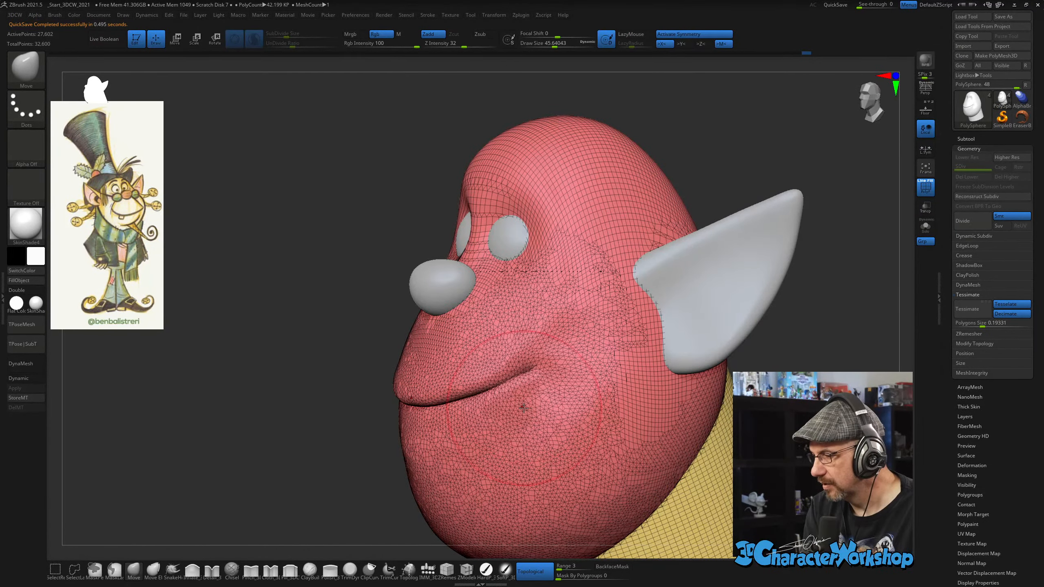
{"action": "right_click_drag", "start_coordinate": [524, 408], "coordinate": [518, 324], "text": "shift"}
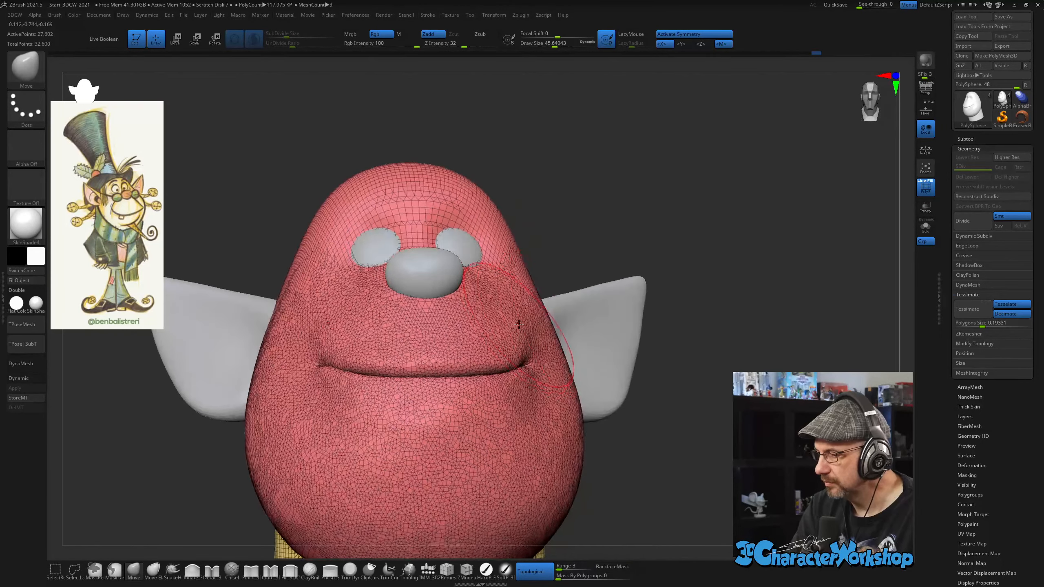
{"action": "mouse_move", "coordinate": [519, 325]}
{"action": "left_mouse_down"}
{"action": "mouse_move", "coordinate": [520, 338]}
{"action": "mouse_move", "coordinate": [505, 334]}
{"action": "mouse_move", "coordinate": [519, 339]}
{"action": "left_mouse_up"}
{"action": "key", "text": "s"}
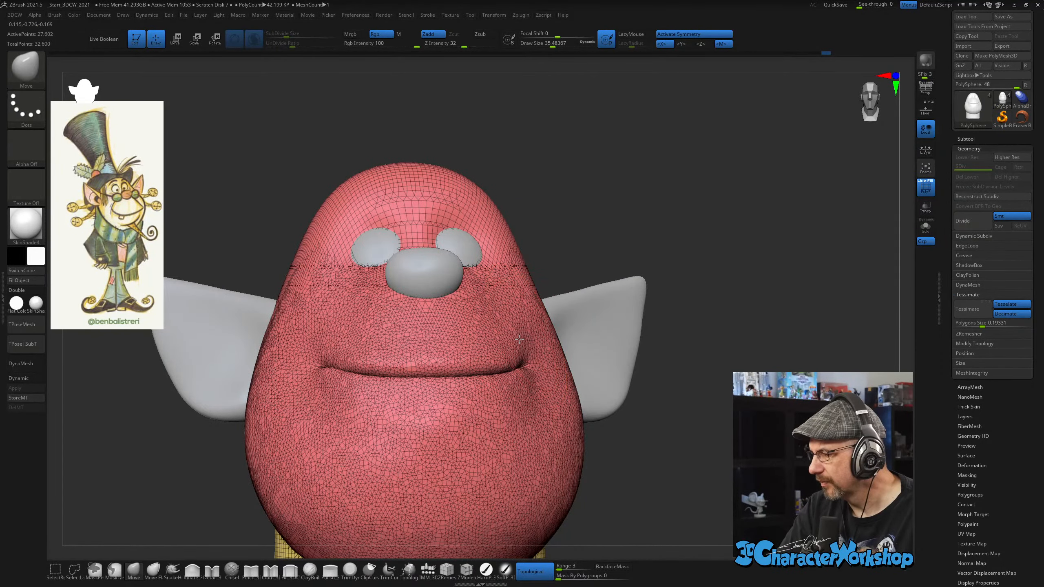
{"action": "right_click_drag", "start_coordinate": [531, 308], "coordinate": [463, 296]}
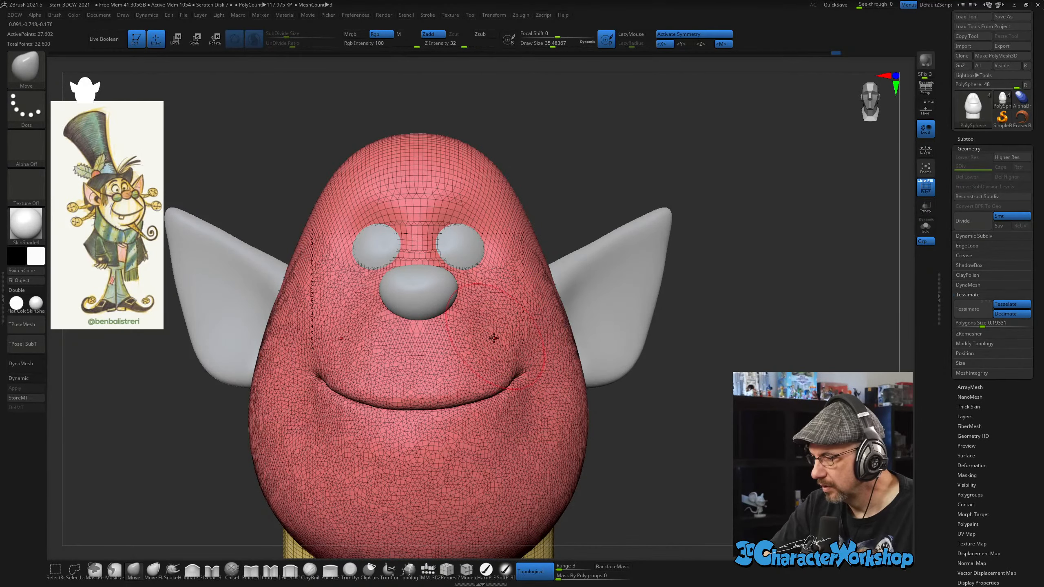
{"action": "key", "text": "s"}
{"action": "mouse_move", "coordinate": [493, 338]}
{"action": "left_mouse_down"}
{"action": "mouse_move", "coordinate": [487, 356]}
{"action": "mouse_move", "coordinate": [482, 335]}
{"action": "left_mouse_up"}
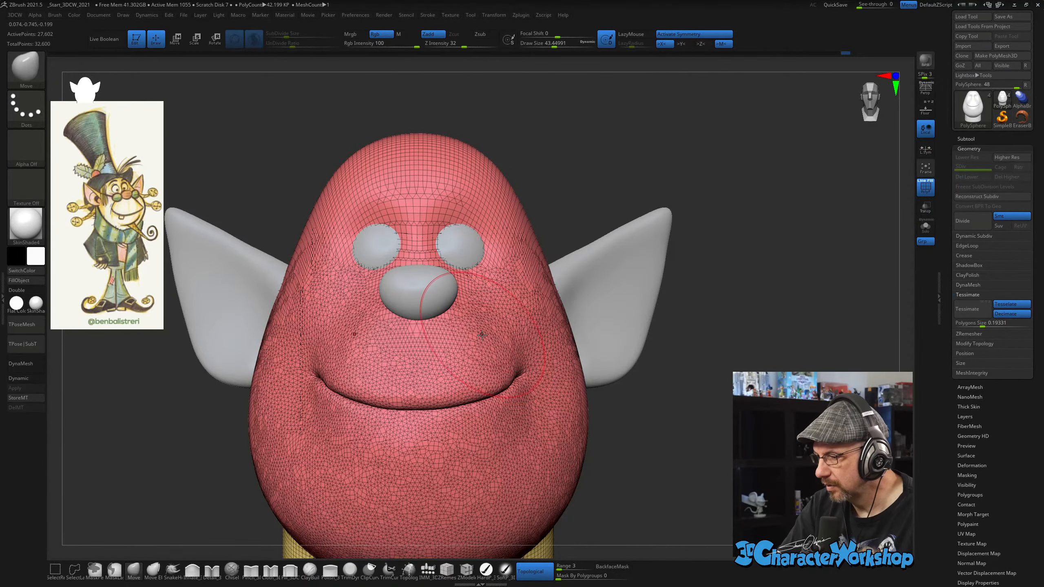
{"action": "right_click_drag", "start_coordinate": [482, 335], "coordinate": [480, 358]}
Turn off the polyframe display and switch the material to the zbro_Gray_ex MatCap.
{"action": "right_click_drag", "start_coordinate": [530, 446], "coordinate": [549, 422]}
{"action": "key", "text": "shift+f"}
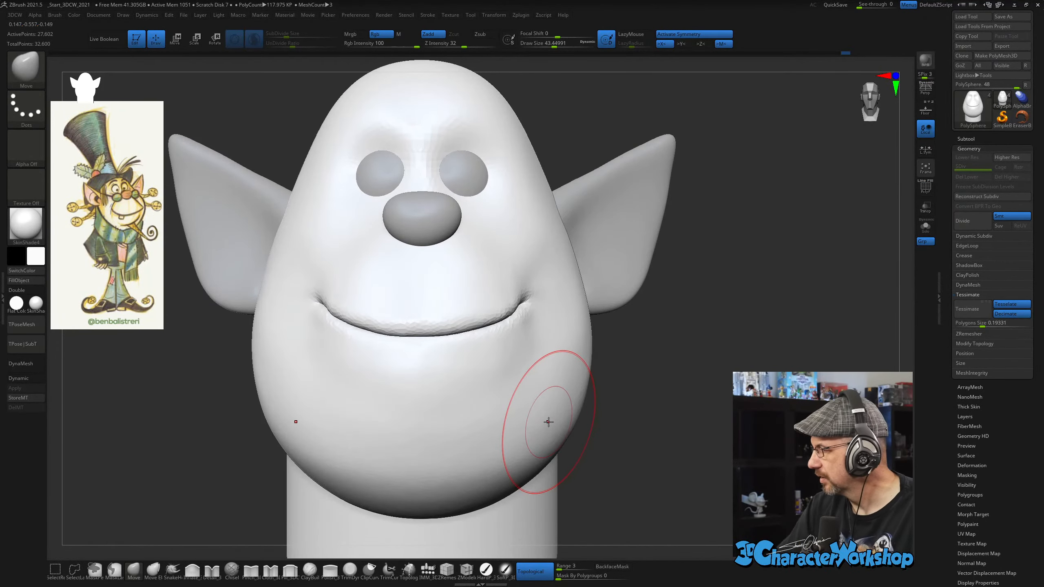
{"action": "mouse_move", "coordinate": [758, 396]}
{"action": "right_mouse_down"}
{"action": "mouse_move", "coordinate": [694, 333]}
{"action": "mouse_move", "coordinate": [686, 361]}
{"action": "mouse_move", "coordinate": [701, 362]}
{"action": "mouse_move", "coordinate": [658, 350]}
{"action": "right_mouse_up"}
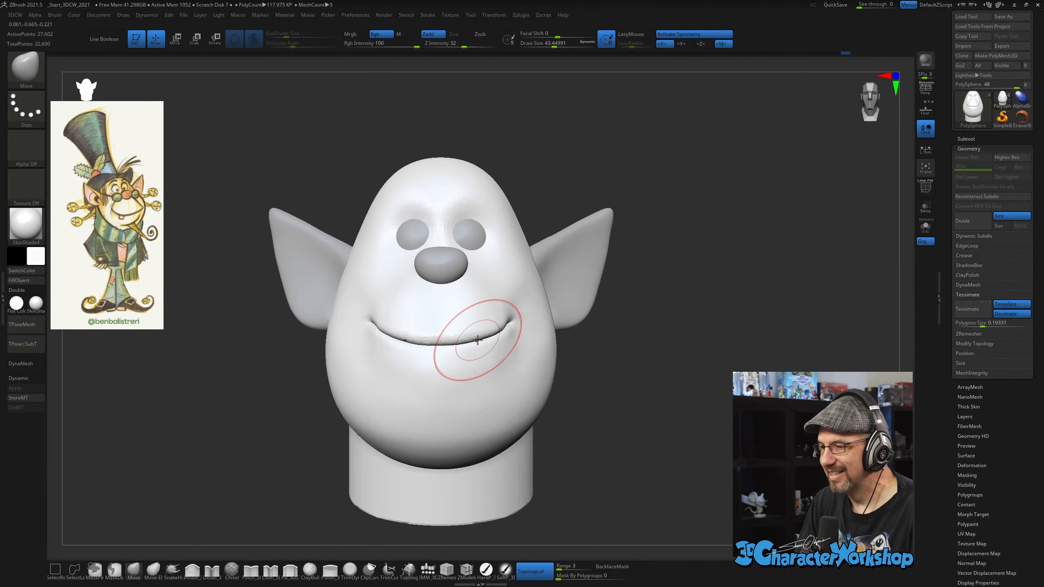
{"action": "left_click_drag", "start_coordinate": [223, 444], "coordinate": [227, 413], "text": "alt"}
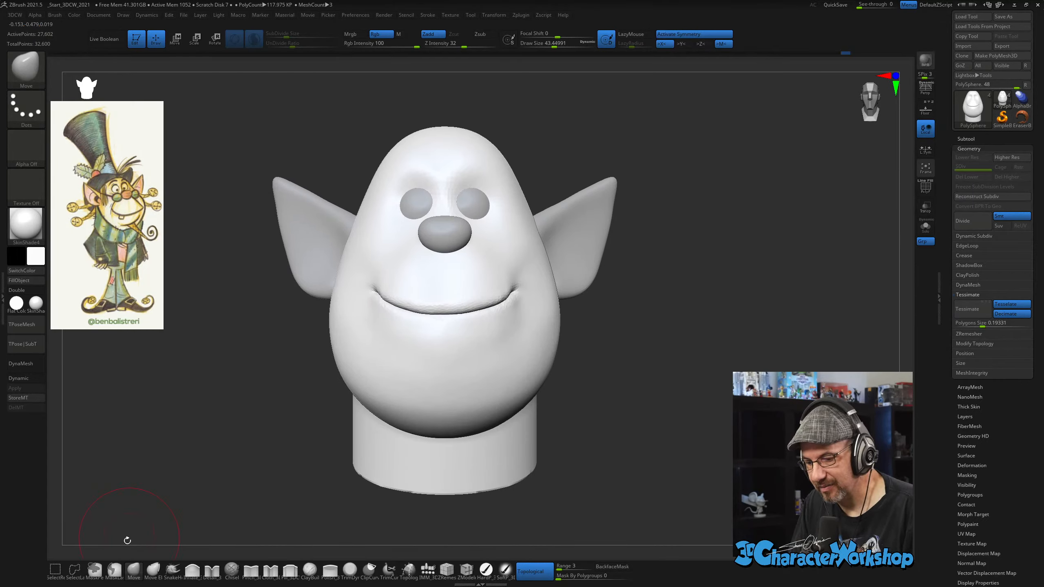
{"action": "left_click", "coordinate": [36, 303]}
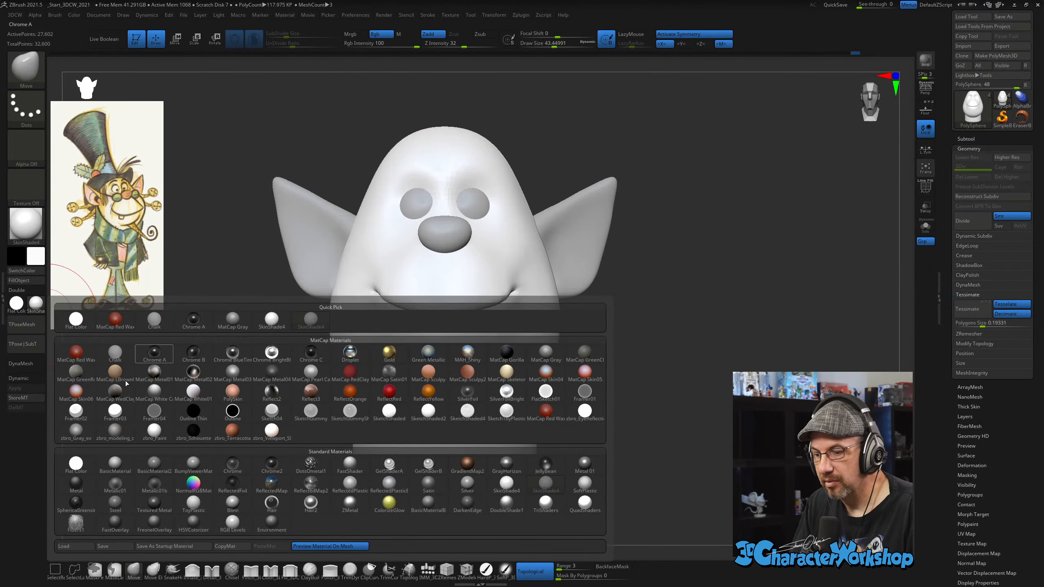
{"action": "left_click", "coordinate": [76, 430]}
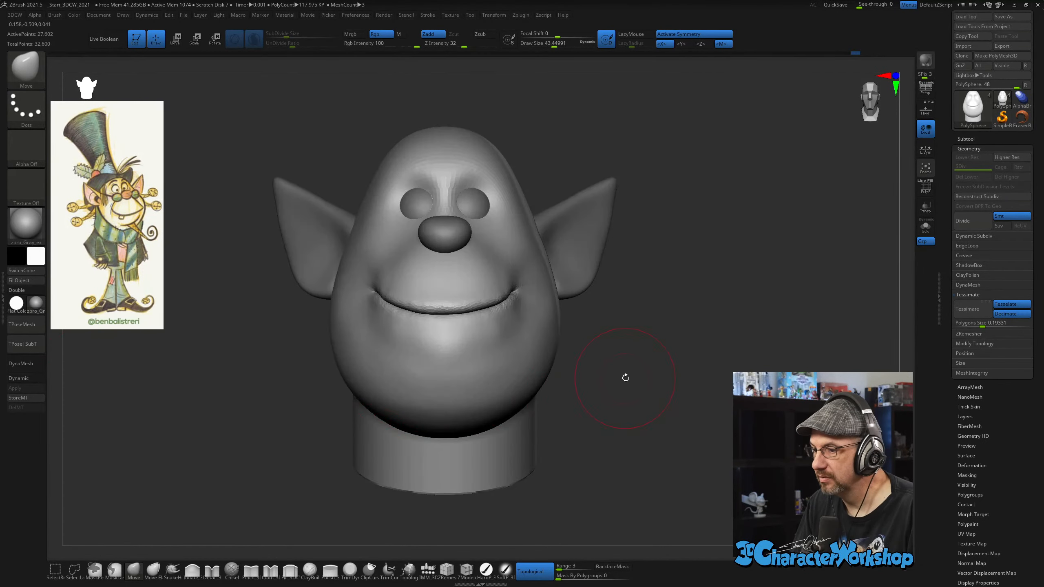
Smooth the brow between the eyes at a draw size of about 28.7.
{"action": "mouse_move", "coordinate": [626, 377]}
{"action": "left_mouse_down"}
{"action": "mouse_move", "coordinate": [674, 370]}
{"action": "mouse_move", "coordinate": [609, 353]}
{"action": "mouse_move", "coordinate": [646, 347]}
{"action": "mouse_move", "coordinate": [629, 396]}
{"action": "left_mouse_up"}
{"action": "key", "text": "s"}
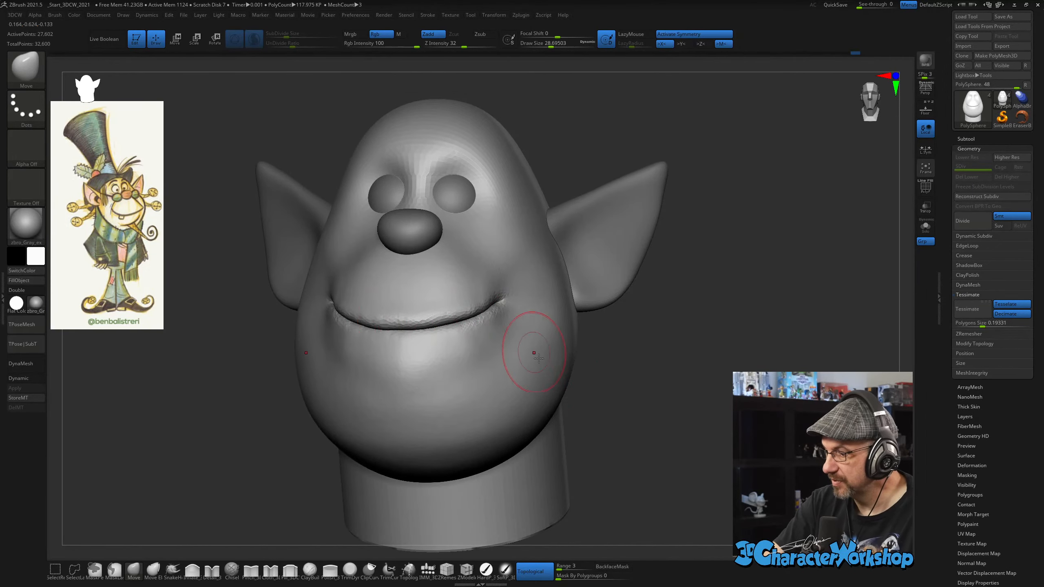
{"action": "mouse_move", "coordinate": [604, 342]}
{"action": "left_mouse_down"}
{"action": "mouse_move", "coordinate": [495, 335]}
{"action": "mouse_move", "coordinate": [569, 329]}
{"action": "left_mouse_up"}
{"action": "mouse_move", "coordinate": [437, 199]}
{"action": "left_mouse_down", "text": "shift"}
{"action": "mouse_move", "coordinate": [410, 178]}
{"action": "mouse_move", "coordinate": [442, 164]}
{"action": "left_mouse_up", "text": "shift"}
{"action": "mouse_move", "coordinate": [444, 177]}
{"action": "right_mouse_down"}
{"action": "mouse_move", "coordinate": [466, 191]}
{"action": "mouse_move", "coordinate": [546, 187]}
{"action": "mouse_move", "coordinate": [467, 192]}
{"action": "mouse_move", "coordinate": [468, 219]}
{"action": "mouse_move", "coordinate": [443, 234]}
{"action": "mouse_move", "coordinate": [456, 208]}
{"action": "mouse_move", "coordinate": [415, 175]}
{"action": "mouse_move", "coordinate": [472, 166]}
{"action": "mouse_move", "coordinate": [476, 150]}
{"action": "right_mouse_up"}
Lower and round the crown of the head with the Move brush at a draw size of about 55.3.
{"action": "key", "text": "bracketleft"}
{"action": "key", "text": "bracketright"}
{"action": "key", "text": "bracketright"}
{"action": "key", "text": "bracketright"}
{"action": "key", "text": "bracketright"}
{"action": "key", "text": "bracketright"}
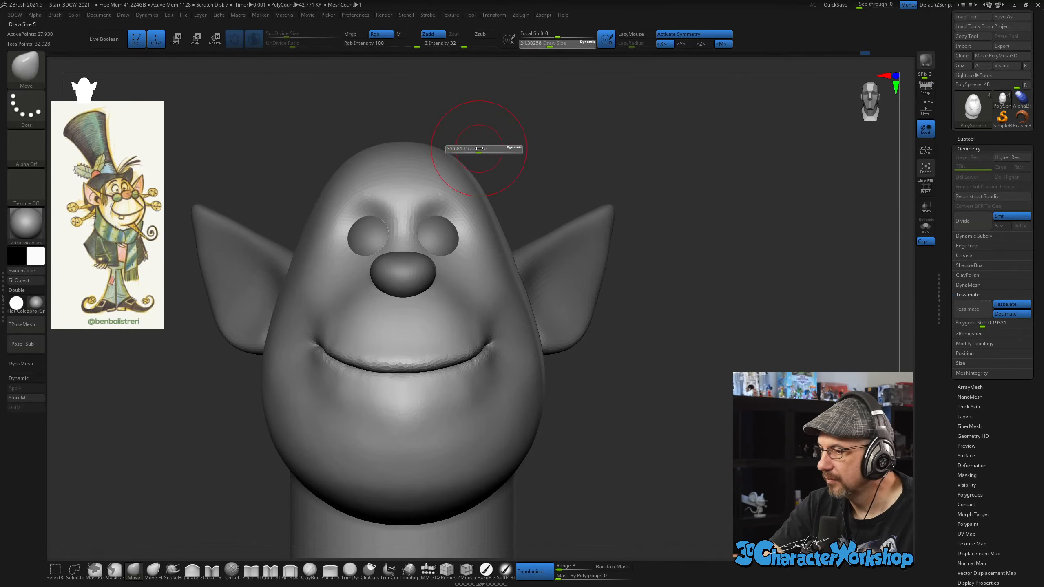
{"action": "left_click_drag", "start_coordinate": [434, 152], "coordinate": [448, 164]}
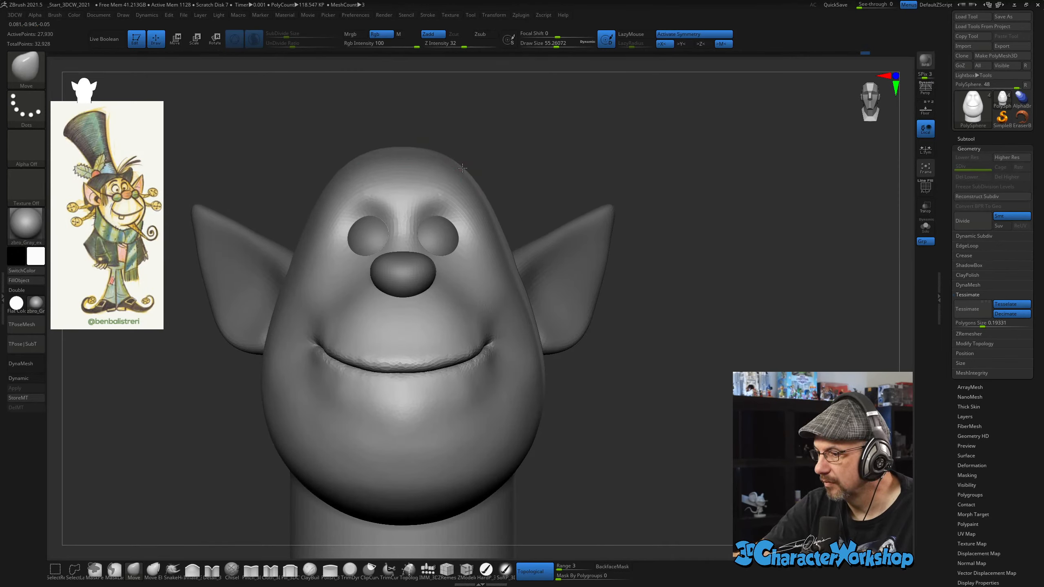
{"action": "mouse_move", "coordinate": [513, 159]}
{"action": "right_mouse_down"}
{"action": "mouse_move", "coordinate": [485, 158]}
{"action": "mouse_move", "coordinate": [571, 176]}
{"action": "mouse_move", "coordinate": [603, 212]}
{"action": "right_mouse_up"}
Build up the area below the lower lip with the Inflate brush at a draw size of about 41.3.
{"action": "key", "text": "s"}
{"action": "left_click_drag", "start_coordinate": [617, 410], "coordinate": [578, 420]}
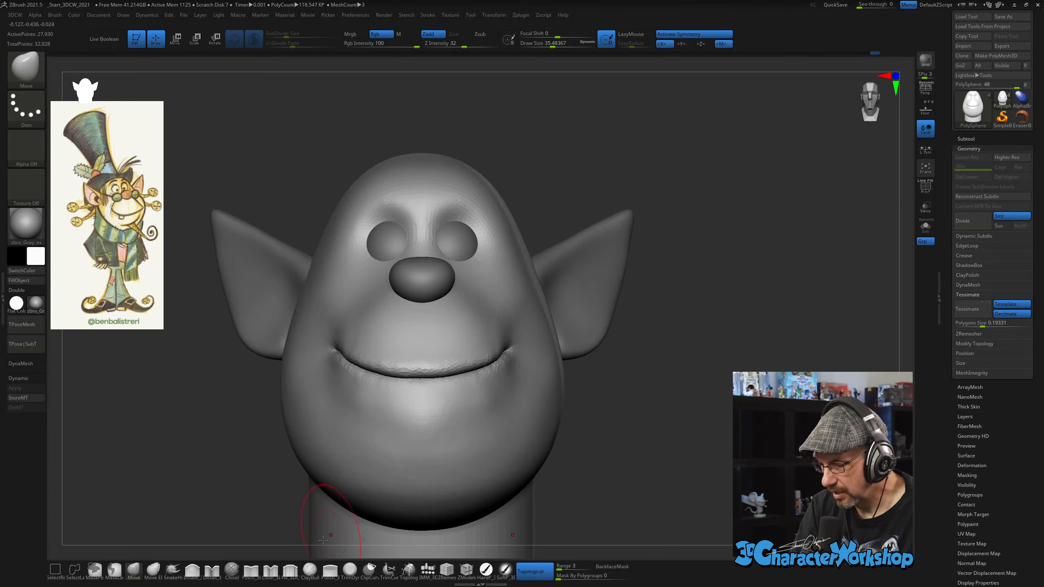
{"action": "left_click", "coordinate": [192, 570]}
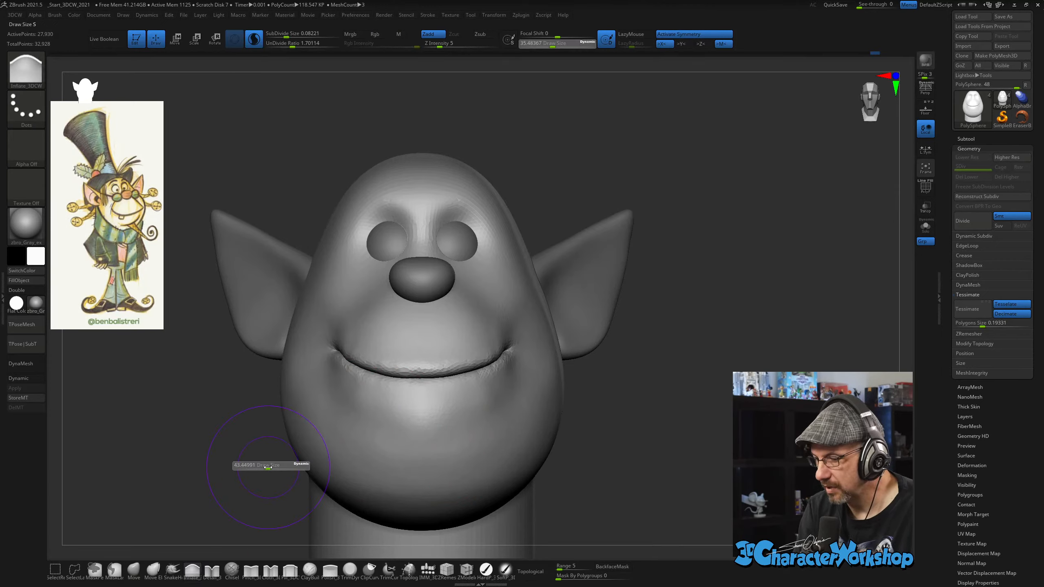
{"action": "mouse_move", "coordinate": [401, 405]}
{"action": "left_mouse_down"}
{"action": "mouse_move", "coordinate": [380, 412]}
{"action": "mouse_move", "coordinate": [411, 416]}
{"action": "left_mouse_up"}
{"action": "mouse_move", "coordinate": [411, 415]}
{"action": "left_mouse_down"}
{"action": "mouse_move", "coordinate": [401, 431]}
{"action": "mouse_move", "coordinate": [379, 404]}
{"action": "left_mouse_up"}
{"action": "mouse_move", "coordinate": [378, 404]}
{"action": "left_mouse_down"}
{"action": "mouse_move", "coordinate": [448, 424]}
{"action": "mouse_move", "coordinate": [373, 409]}
{"action": "mouse_move", "coordinate": [379, 402]}
{"action": "left_mouse_up"}
Smooth the inflated area below the lower lip and toward the mouth corners, working from several angles.
{"action": "mouse_move", "coordinate": [492, 421]}
{"action": "right_mouse_down"}
{"action": "mouse_move", "coordinate": [532, 417]}
{"action": "mouse_move", "coordinate": [481, 428]}
{"action": "mouse_move", "coordinate": [508, 434]}
{"action": "right_mouse_up"}
{"action": "mouse_move", "coordinate": [508, 434]}
{"action": "left_mouse_down", "text": "shift"}
{"action": "mouse_move", "coordinate": [432, 438]}
{"action": "mouse_move", "coordinate": [450, 435]}
{"action": "left_mouse_up", "text": "shift"}
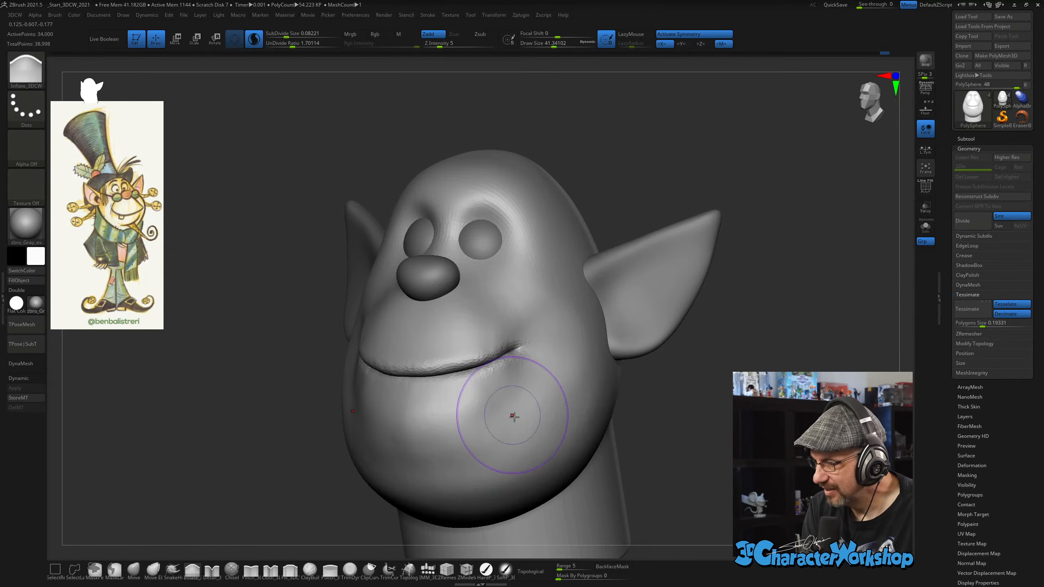
{"action": "right_click_drag", "start_coordinate": [512, 414], "coordinate": [501, 429]}
{"action": "mouse_move", "coordinate": [460, 441]}
{"action": "left_mouse_down", "text": "shift"}
{"action": "mouse_move", "coordinate": [438, 450]}
{"action": "mouse_move", "coordinate": [436, 413]}
{"action": "left_mouse_up", "text": "shift"}
{"action": "mouse_move", "coordinate": [504, 419]}
{"action": "right_mouse_down"}
{"action": "mouse_move", "coordinate": [468, 429]}
{"action": "mouse_move", "coordinate": [512, 413]}
{"action": "right_mouse_up"}
{"action": "right_click_drag", "start_coordinate": [639, 411], "coordinate": [629, 423]}
Reduce the draw size to about 25.7 and set the Smooth brush's SubDivide Size to 0.0508.
{"action": "key", "text": "s"}
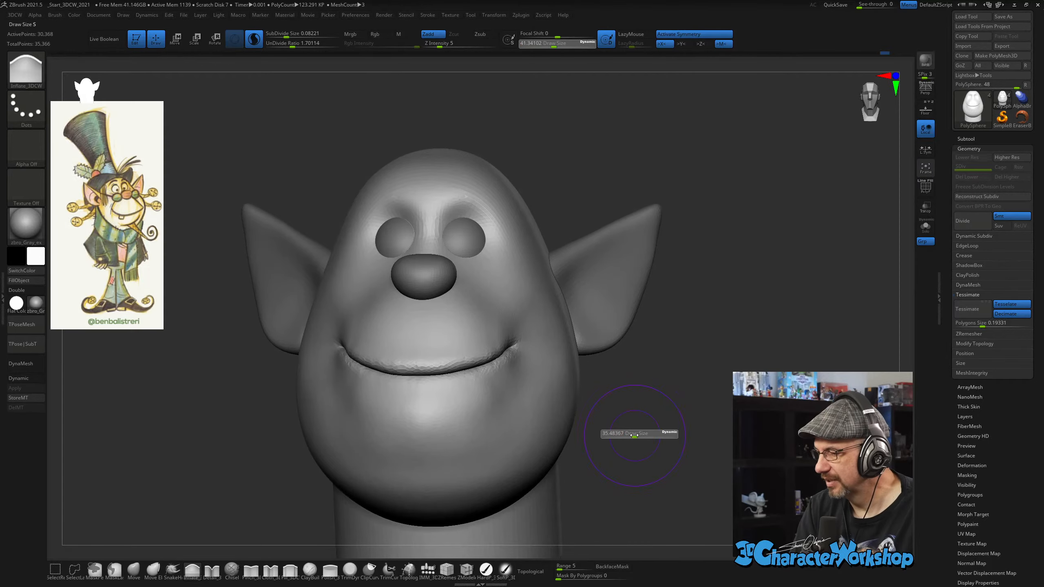
{"action": "left_click_drag", "start_coordinate": [635, 434], "coordinate": [631, 435]}
{"action": "right_click_drag", "start_coordinate": [622, 438], "coordinate": [662, 438]}
{"action": "key", "text": "s"}
{"action": "mouse_move", "coordinate": [376, 405]}
{"action": "left_mouse_down"}
{"action": "mouse_move", "coordinate": [352, 387]}
{"action": "mouse_move", "coordinate": [410, 426]}
{"action": "mouse_move", "coordinate": [447, 422]}
{"action": "mouse_move", "coordinate": [409, 413]}
{"action": "left_mouse_up"}
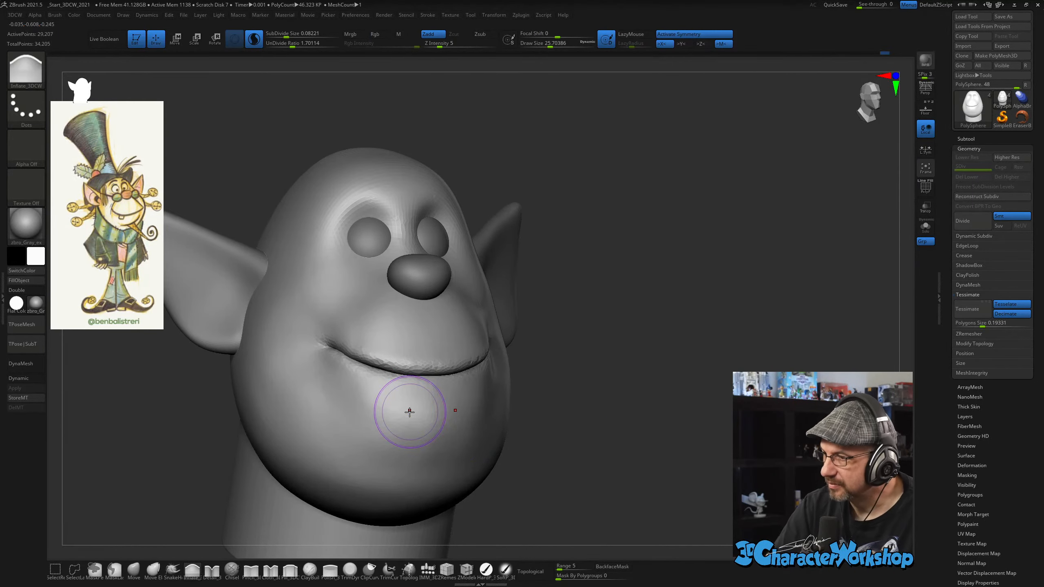
{"action": "left_click_drag", "start_coordinate": [283, 36], "coordinate": [276, 36]}
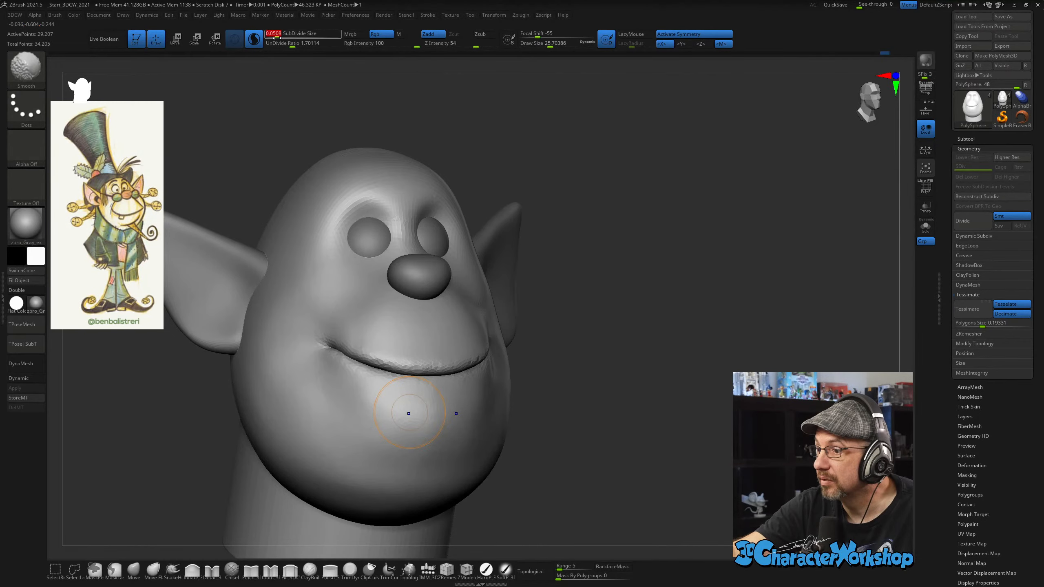
Smooth the jagged mouth line and lips along the whole smile from both sides, and switch back to the Move brush.
{"action": "mouse_move", "coordinate": [393, 364]}
{"action": "left_mouse_down", "text": "shift"}
{"action": "mouse_move", "coordinate": [401, 333]}
{"action": "mouse_move", "coordinate": [474, 394]}
{"action": "left_mouse_up", "text": "shift"}
{"action": "left_click_drag", "start_coordinate": [604, 415], "coordinate": [500, 412]}
{"action": "left_click_drag", "start_coordinate": [397, 385], "coordinate": [500, 373], "text": "shift"}
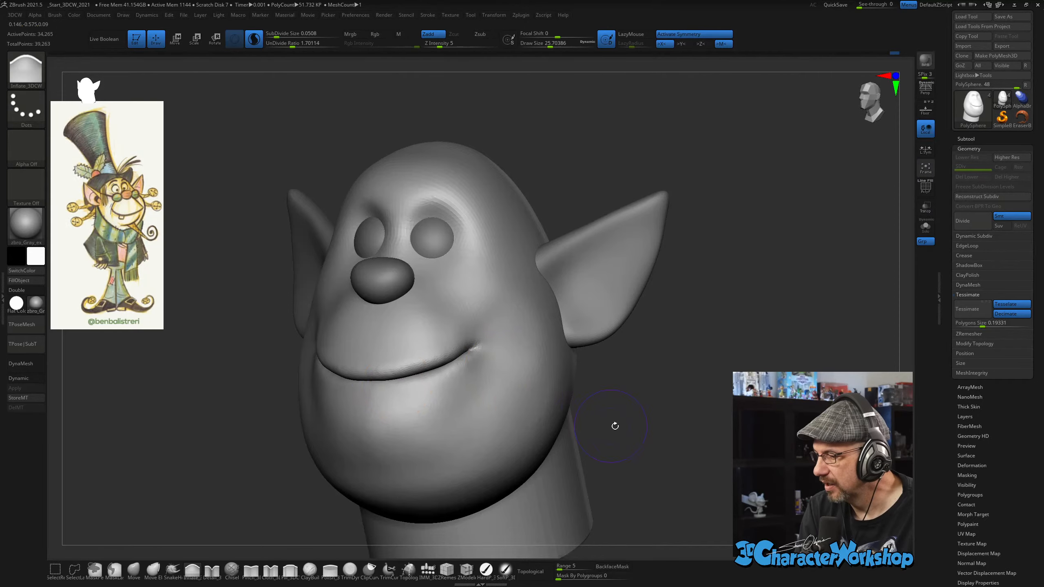
{"action": "mouse_move", "coordinate": [615, 426]}
{"action": "left_mouse_down"}
{"action": "mouse_move", "coordinate": [641, 415]}
{"action": "mouse_move", "coordinate": [425, 411]}
{"action": "mouse_move", "coordinate": [406, 429]}
{"action": "mouse_move", "coordinate": [387, 409]}
{"action": "left_mouse_up"}
{"action": "left_click_drag", "start_coordinate": [288, 411], "coordinate": [404, 408]}
{"action": "mouse_move", "coordinate": [357, 391]}
{"action": "left_mouse_down", "text": "shift"}
{"action": "mouse_move", "coordinate": [362, 410]}
{"action": "mouse_move", "coordinate": [485, 420]}
{"action": "left_mouse_up", "text": "shift"}
{"action": "mouse_move", "coordinate": [550, 426]}
{"action": "left_mouse_down"}
{"action": "mouse_move", "coordinate": [553, 437]}
{"action": "mouse_move", "coordinate": [560, 417]}
{"action": "left_mouse_up"}
{"action": "left_click", "coordinate": [135, 570]}
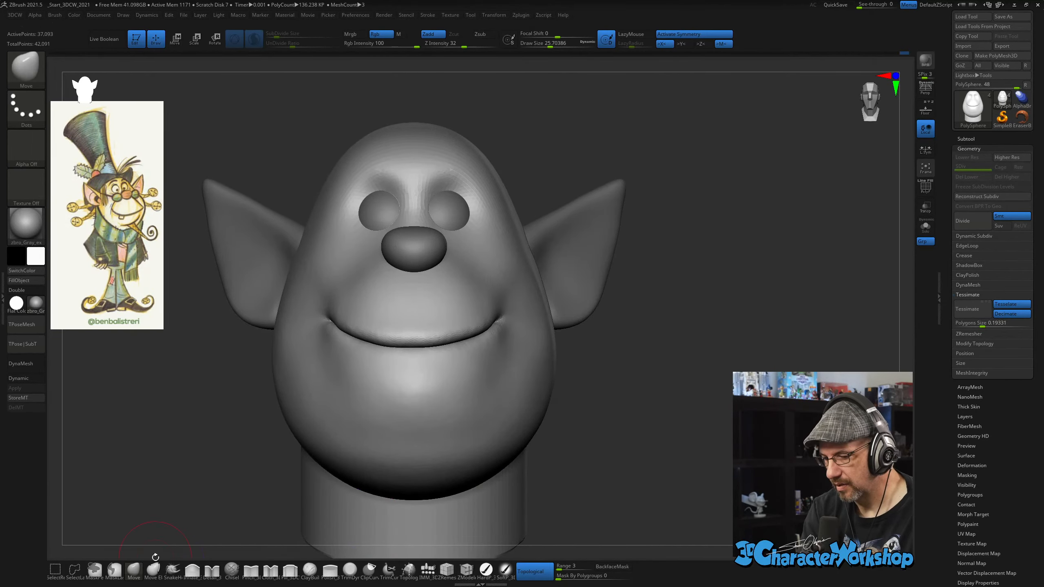
{"action": "left_click_drag", "start_coordinate": [620, 403], "coordinate": [637, 374], "text": "alt"}
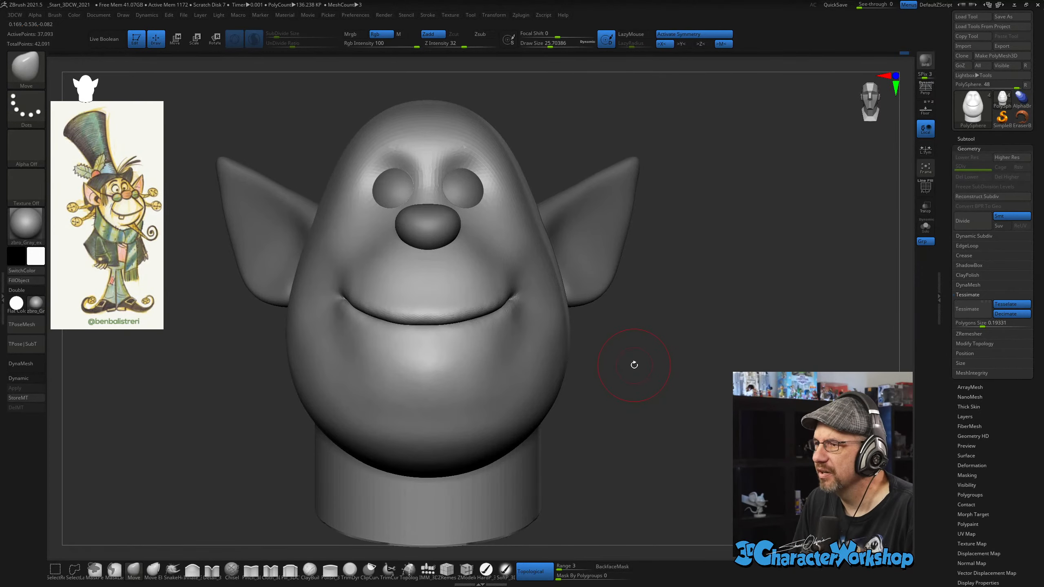
{"action": "left_click_drag", "start_coordinate": [645, 349], "coordinate": [625, 338], "text": "alt"}
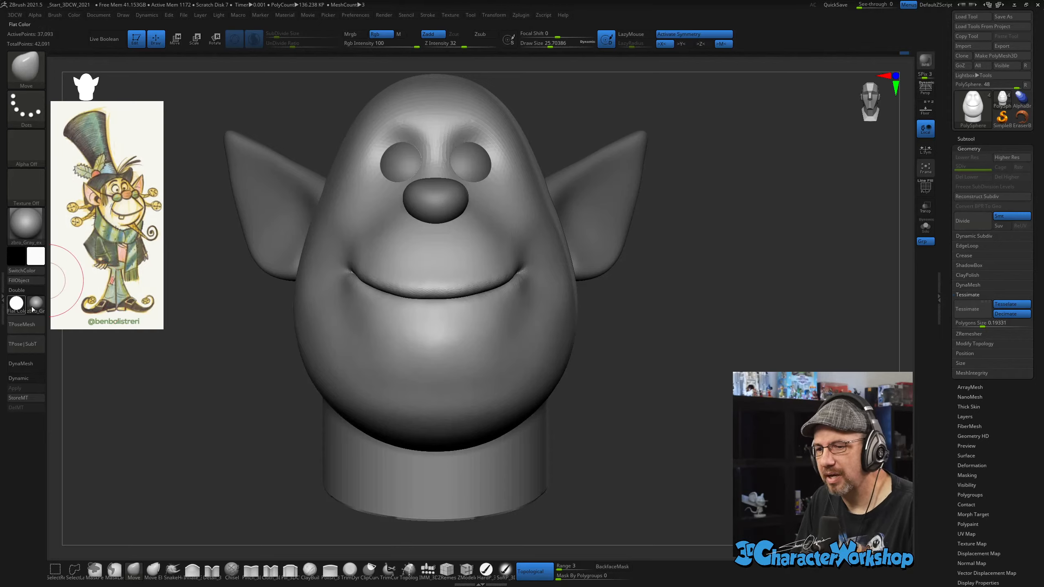
{"action": "mouse_move", "coordinate": [41, 309]}
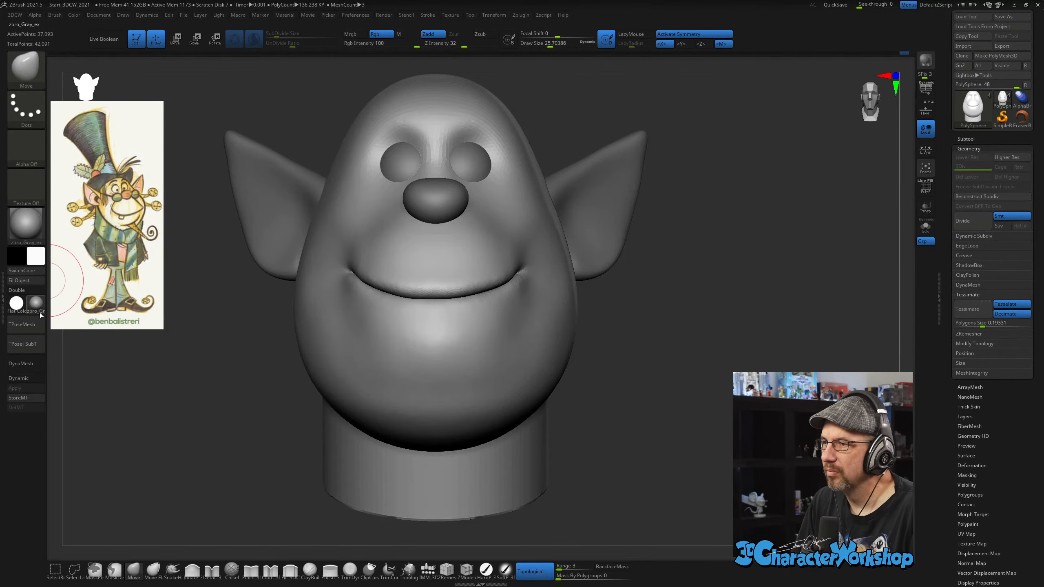
{"action": "left_click", "coordinate": [37, 305]}
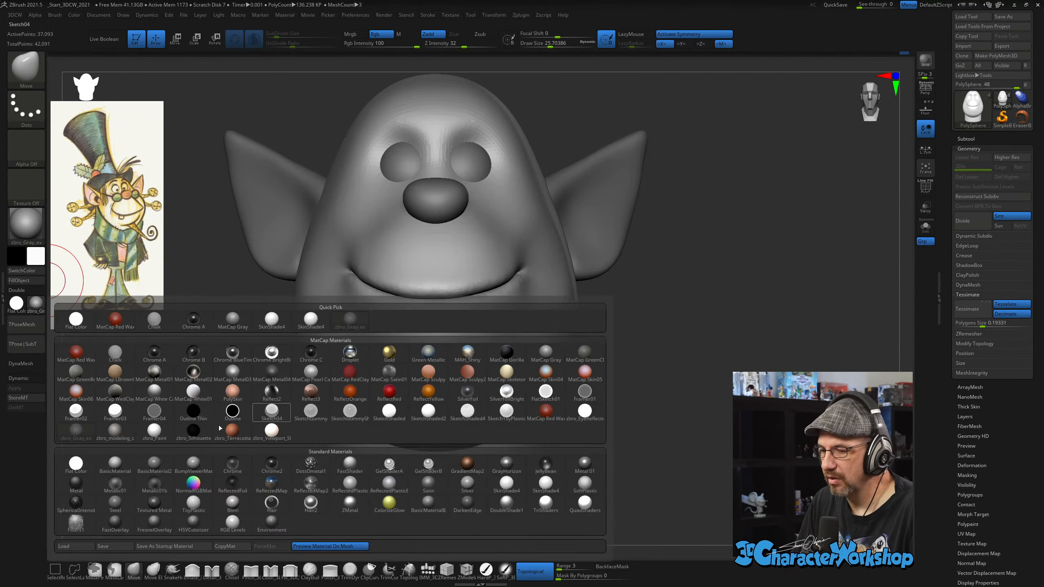
{"action": "mouse_move", "coordinate": [718, 345]}
{"action": "left_mouse_down", "text": "alt"}
{"action": "mouse_move", "coordinate": [697, 348]}
{"action": "mouse_move", "coordinate": [716, 348]}
{"action": "left_mouse_up", "text": "alt"}
{"action": "mouse_move", "coordinate": [42, 308]}
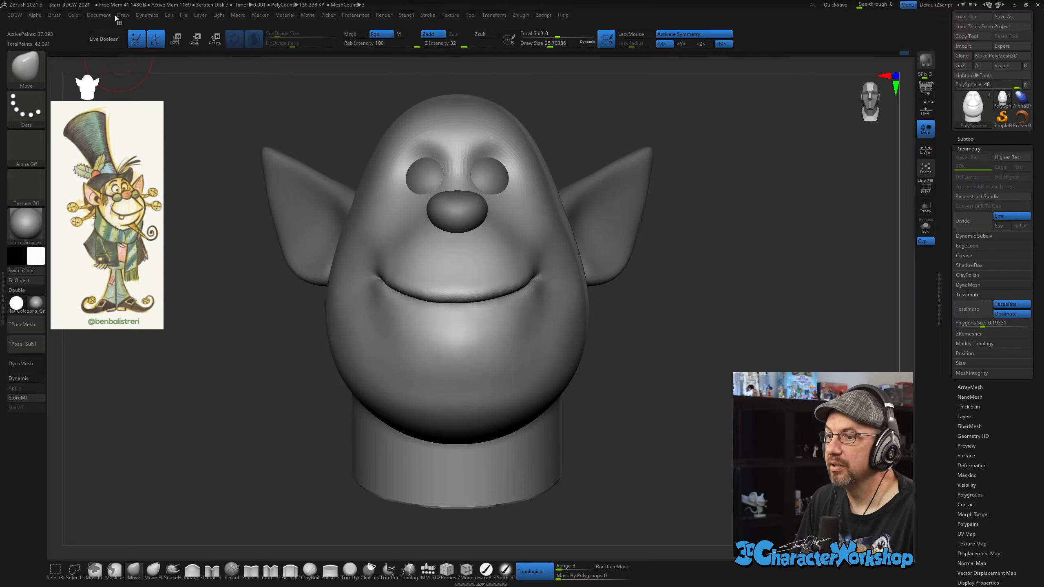
{"action": "left_click", "coordinate": [279, 14]}
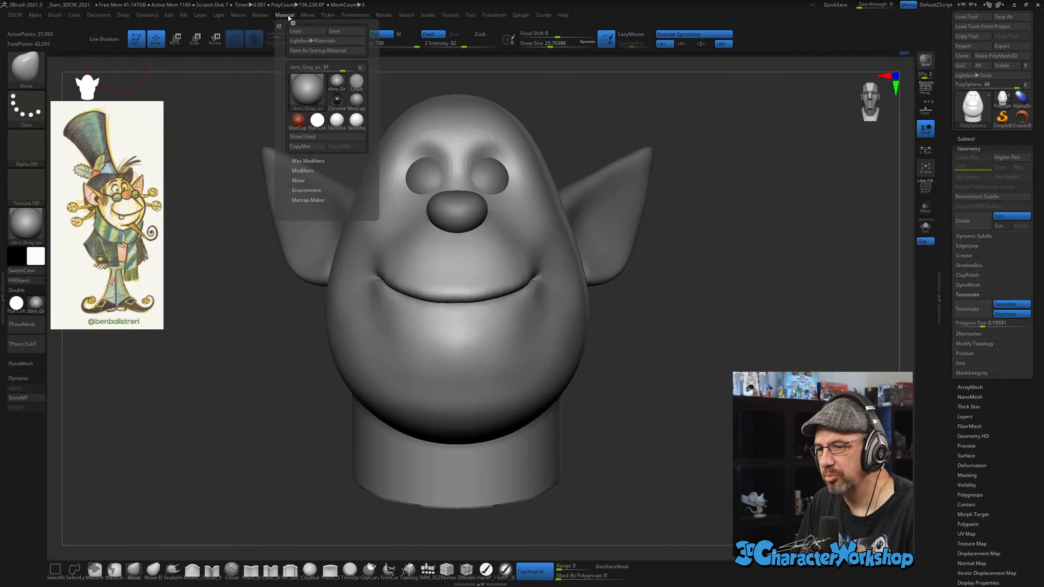
{"action": "left_click", "coordinate": [352, 17]}
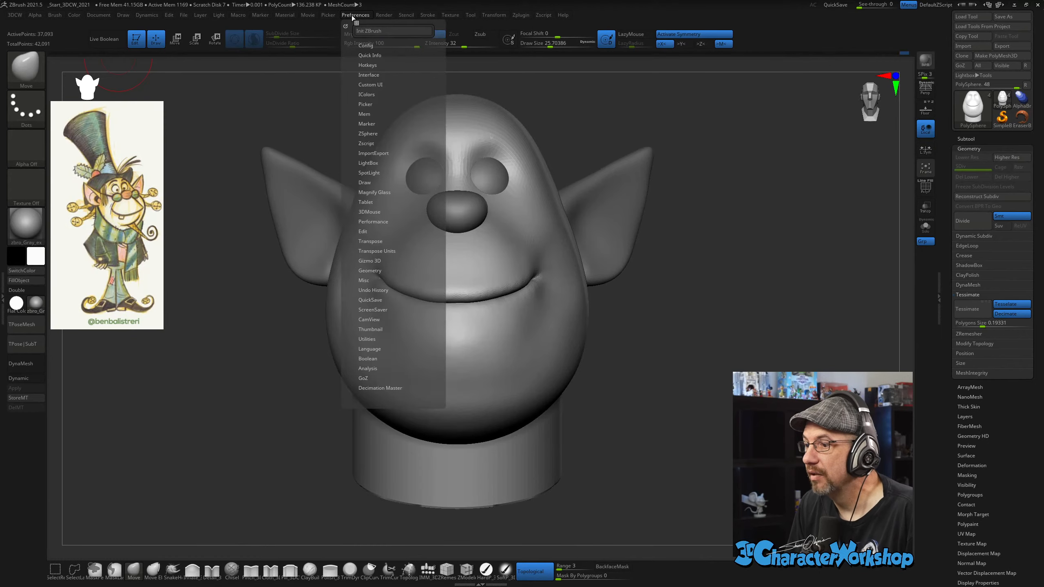
Enable interface customization and place a zbro_Gray_ex material shortcut in the empty space below StoreMT.
{"action": "left_click", "coordinate": [367, 45]}
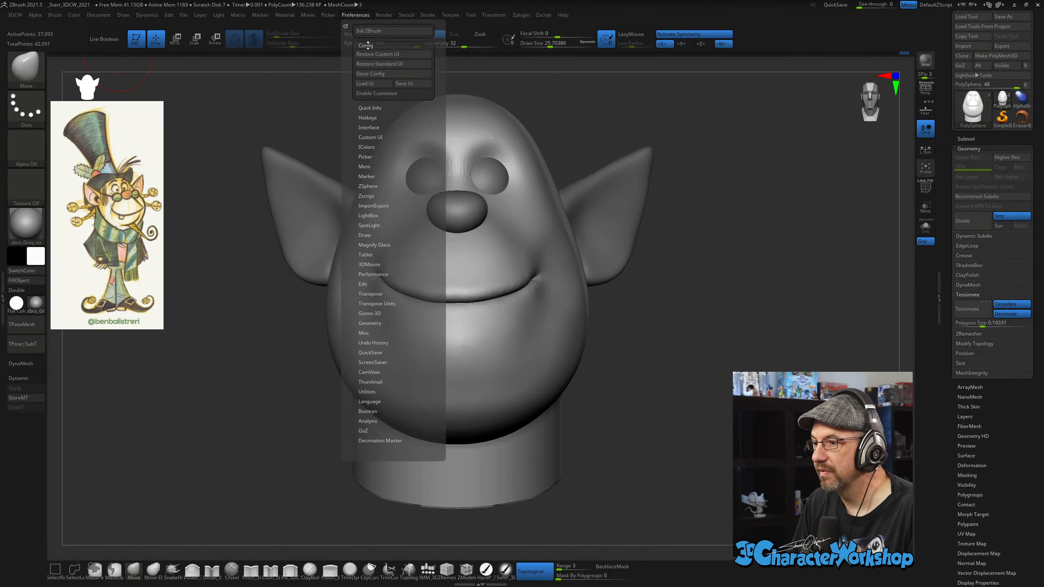
{"action": "left_click", "coordinate": [380, 93]}
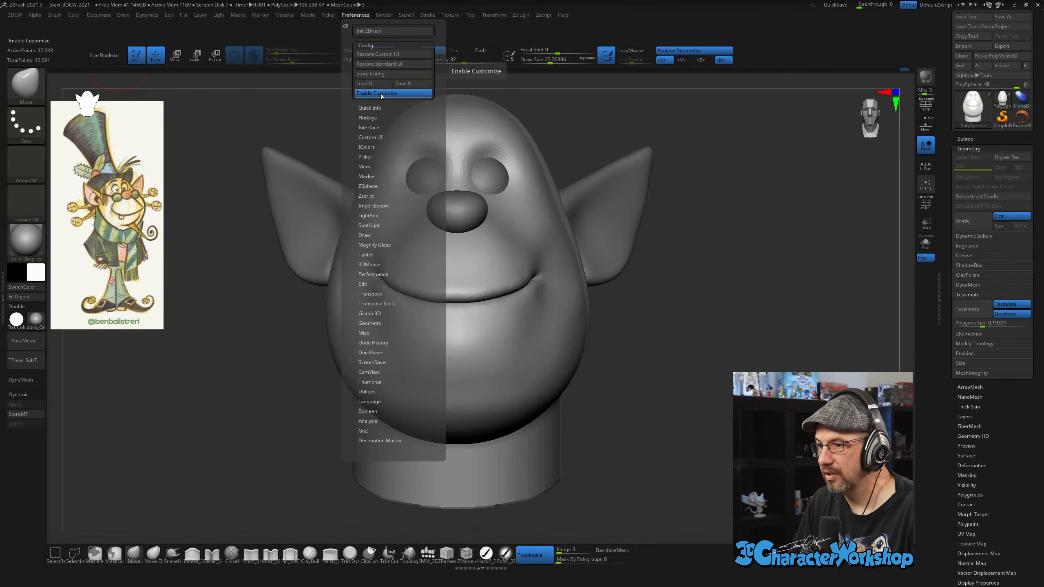
{"action": "left_click", "coordinate": [380, 93]}
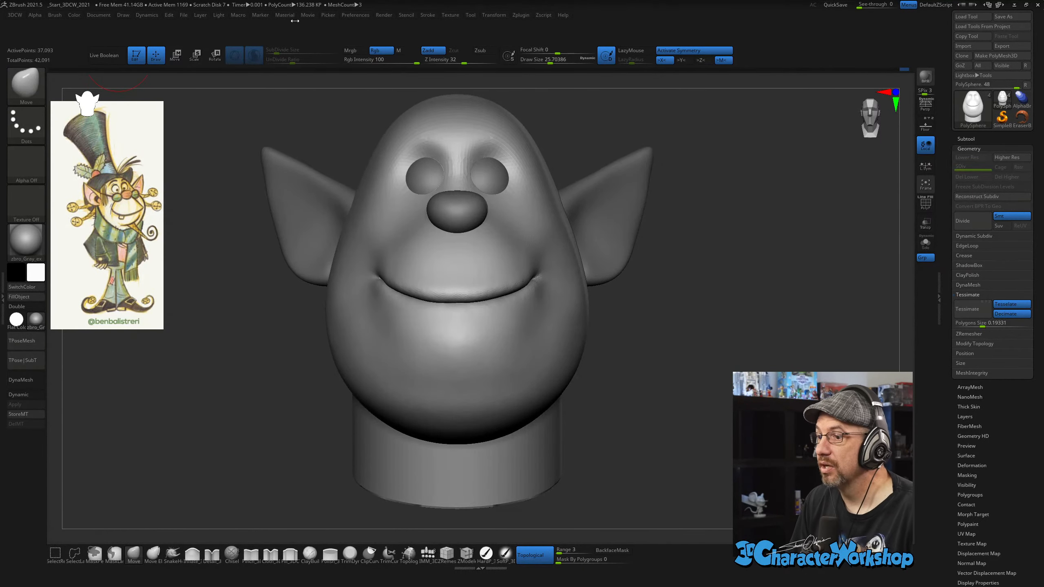
{"action": "left_click", "coordinate": [279, 14]}
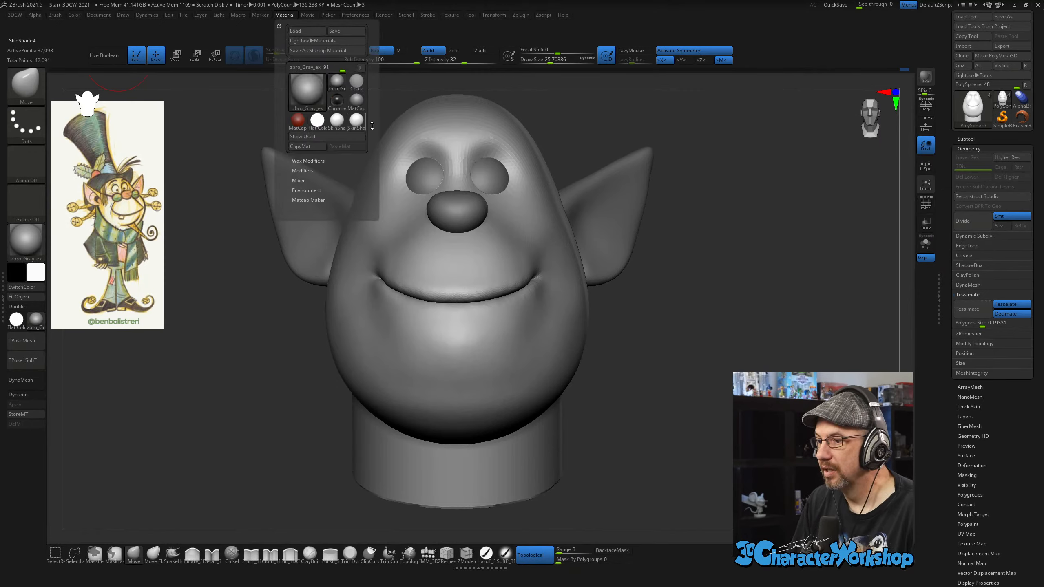
{"action": "mouse_move", "coordinate": [335, 85]}
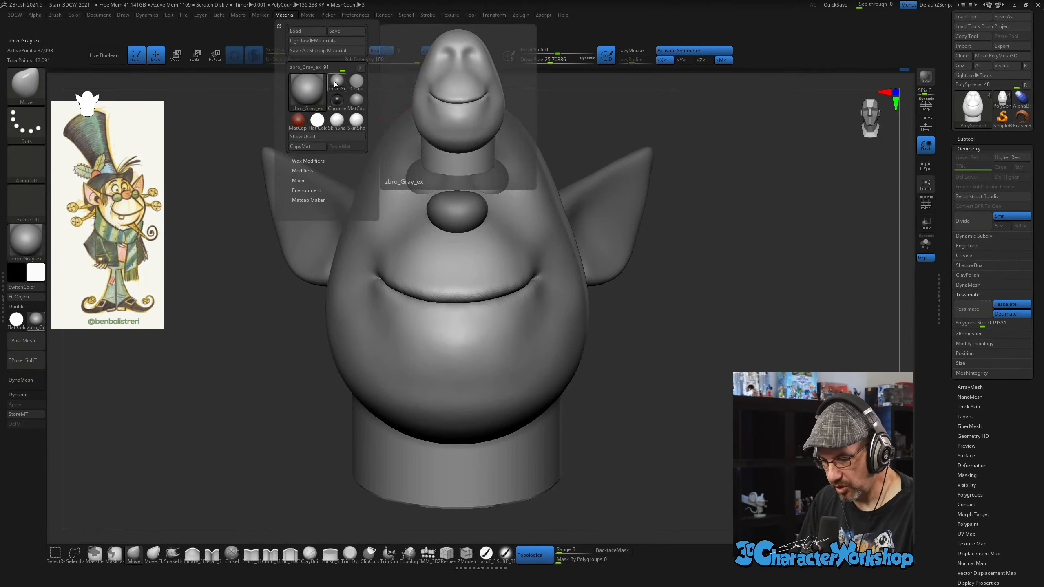
{"action": "key", "text": "ctrl"}
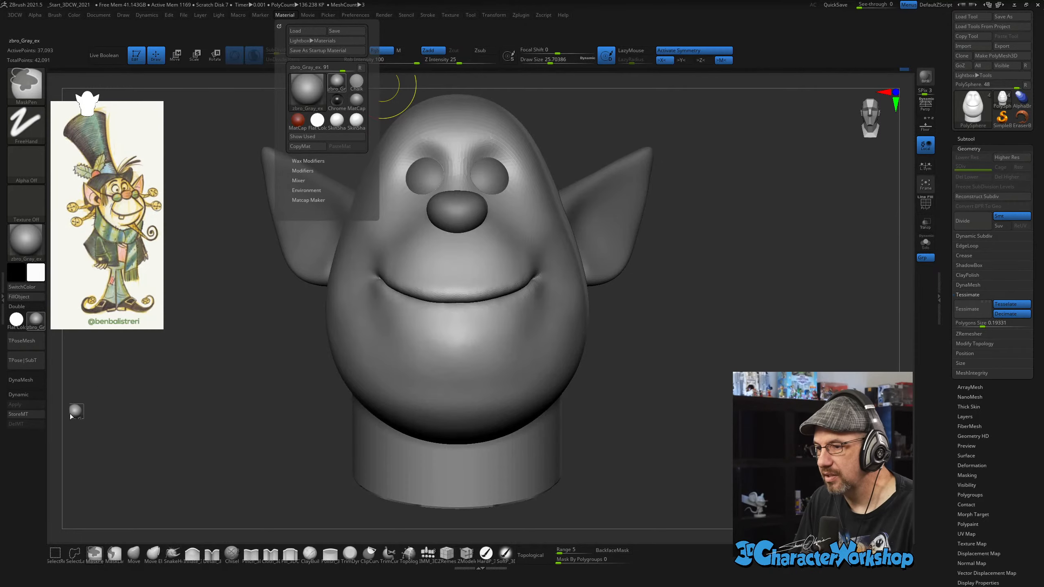
{"action": "left_click_drag", "start_coordinate": [71, 417], "coordinate": [41, 449], "text": "ctrl+alt"}
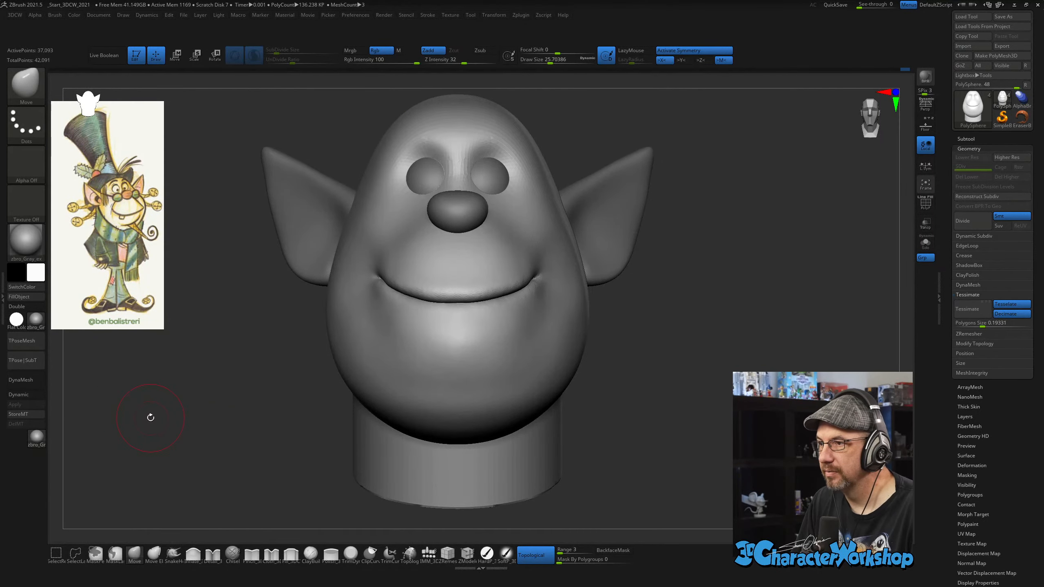
Remove the zbro_Gray_ex material shortcut from the interface and disable interface customization.
{"action": "mouse_move", "coordinate": [36, 441]}
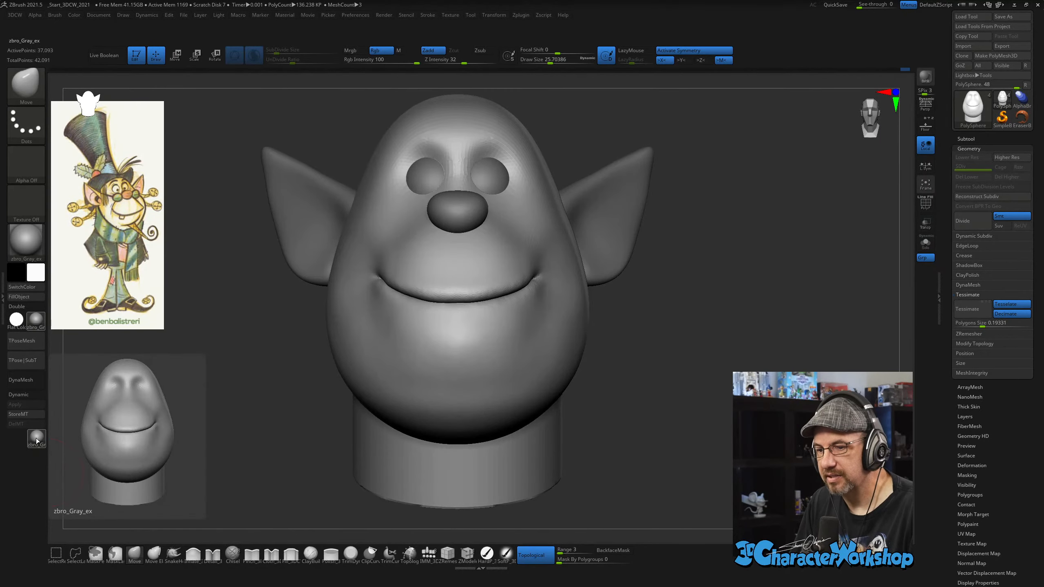
{"action": "key", "text": "ctrl"}
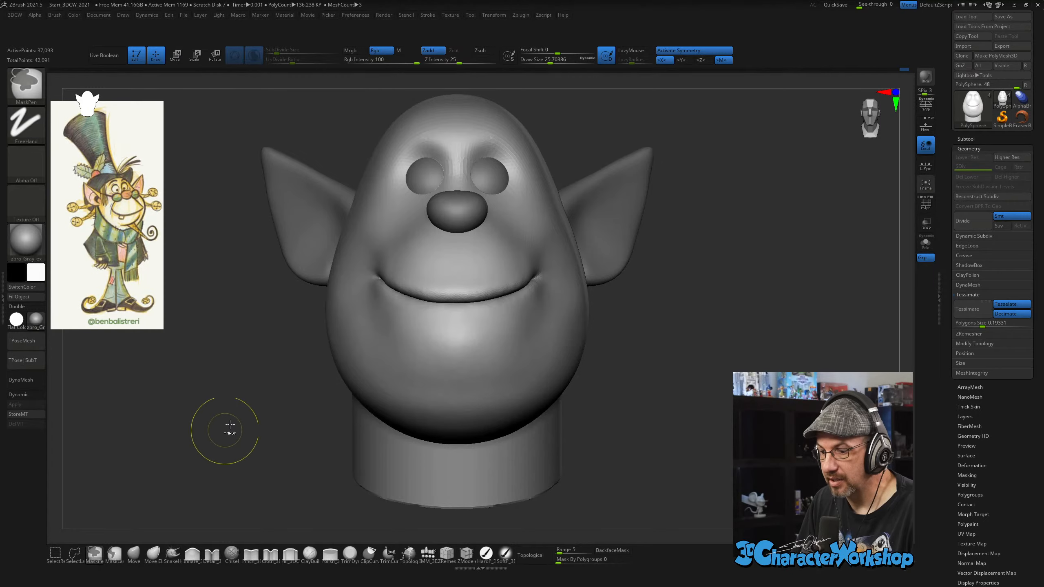
{"action": "left_click", "coordinate": [355, 15]}
{"action": "left_click", "coordinate": [382, 94]}
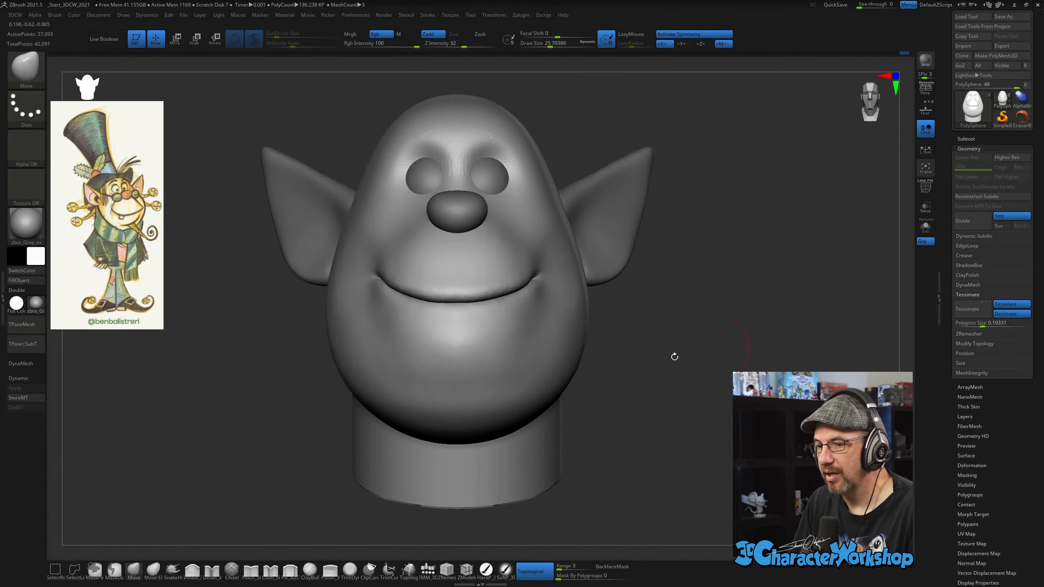
Smooth the surface around the mouth corners and below the smile.
{"action": "left_click_drag", "start_coordinate": [221, 390], "coordinate": [498, 330]}
{"action": "key", "text": "shift"}
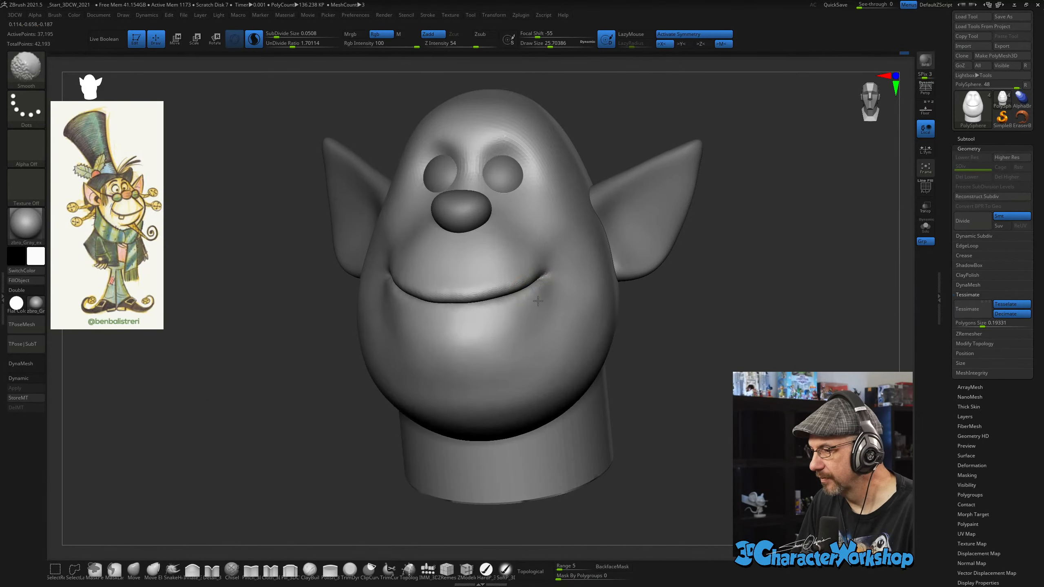
{"action": "left_click_drag", "start_coordinate": [452, 299], "coordinate": [442, 300], "text": "shift"}
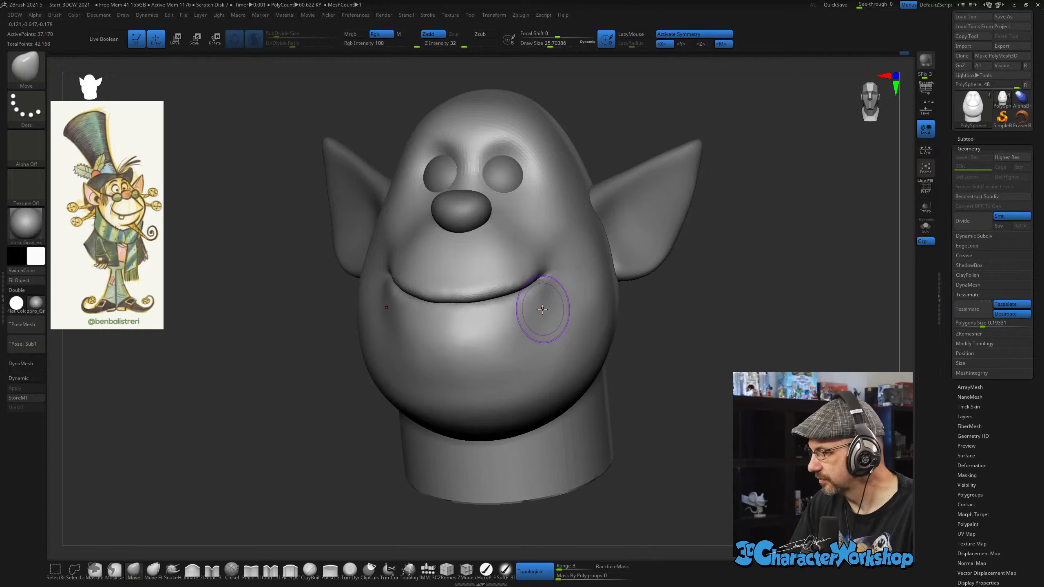
{"action": "key", "text": "shift"}
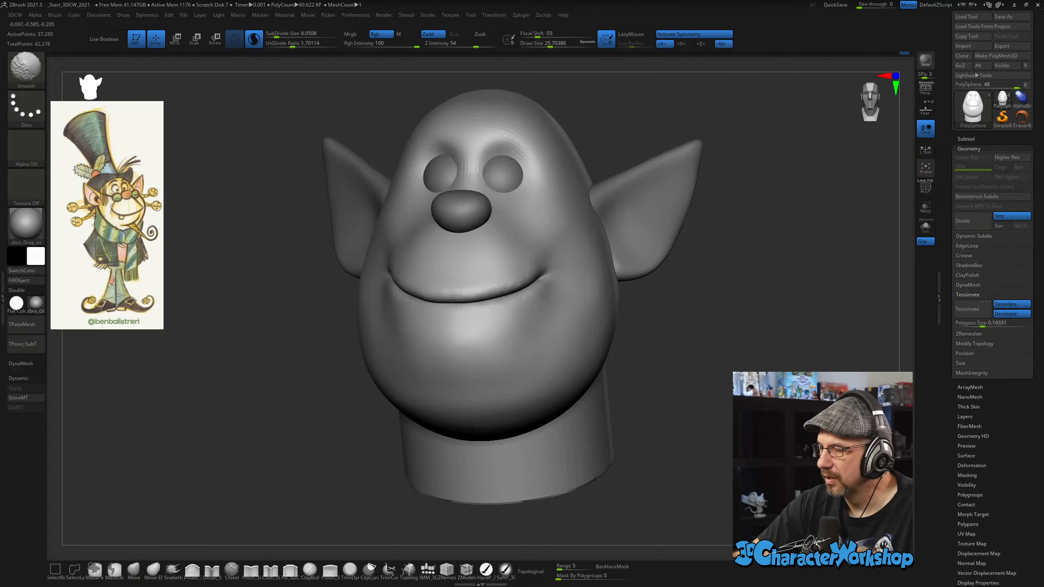
{"action": "right_click_drag", "start_coordinate": [480, 370], "coordinate": [564, 361], "text": "shift"}
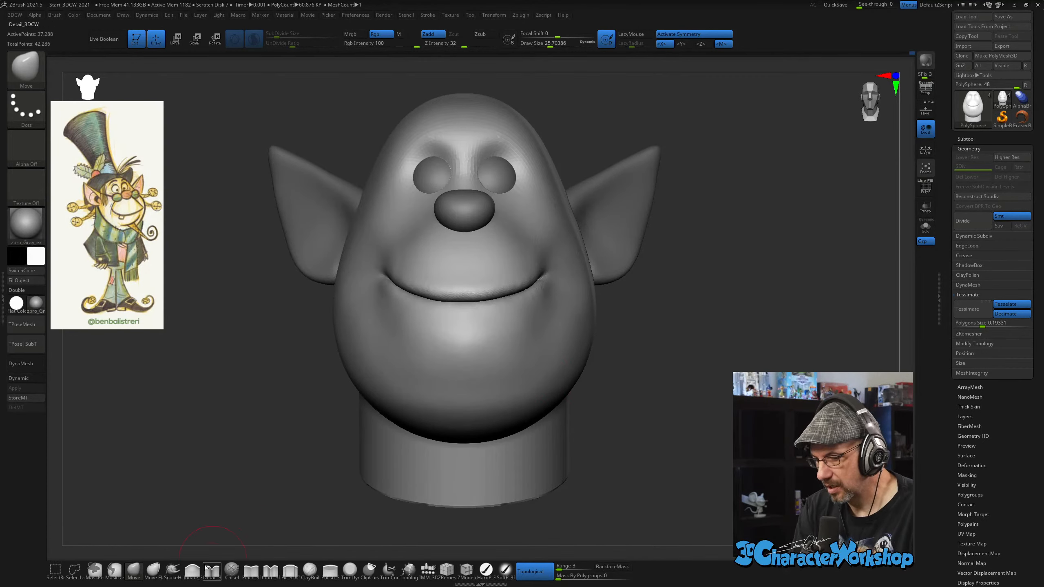
Carve a soft curved crease around the chin below the smile with the subtractive Pinch brush at a draw size of about 31, and smooth it.
{"action": "left_click", "coordinate": [252, 570]}
{"action": "key", "text": "s"}
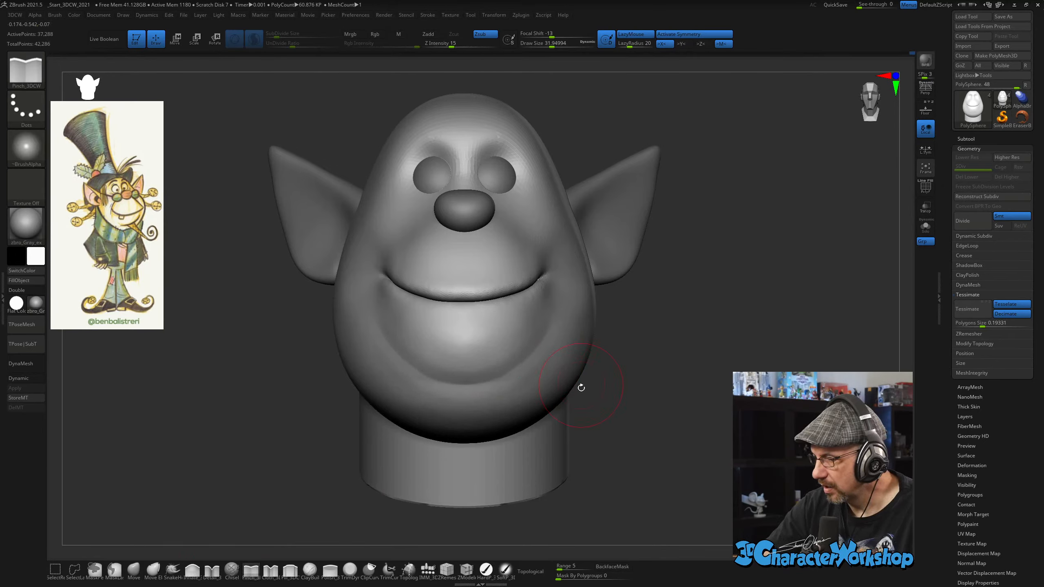
{"action": "left_click_drag", "start_coordinate": [653, 410], "coordinate": [616, 397]}
{"action": "key", "text": "shift"}
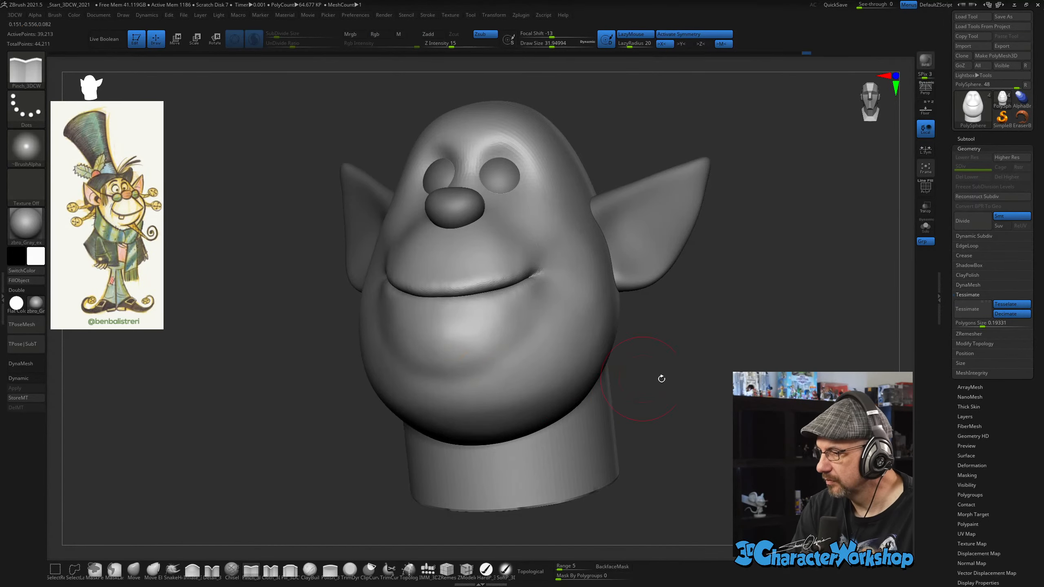
Insert a large QuadSphere-2 mesh centred on the mouth and split the unmasked points into a separate subtool.
{"action": "mouse_move", "coordinate": [659, 378]}
{"action": "left_mouse_down"}
{"action": "mouse_move", "coordinate": [693, 366]}
{"action": "mouse_move", "coordinate": [678, 364]}
{"action": "mouse_move", "coordinate": [675, 384]}
{"action": "mouse_move", "coordinate": [686, 351]}
{"action": "left_mouse_up"}
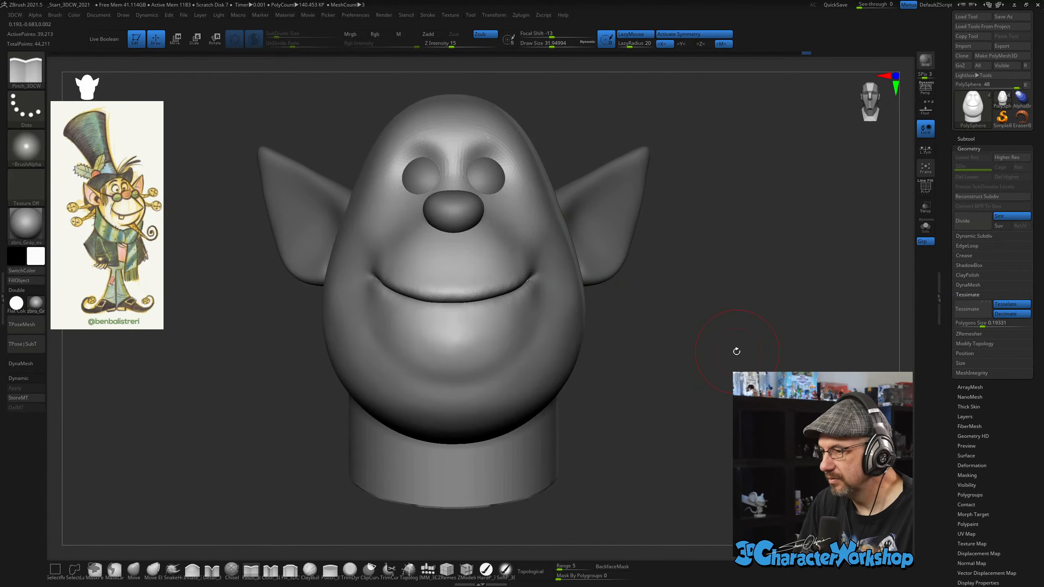
{"action": "mouse_move", "coordinate": [37, 310]}
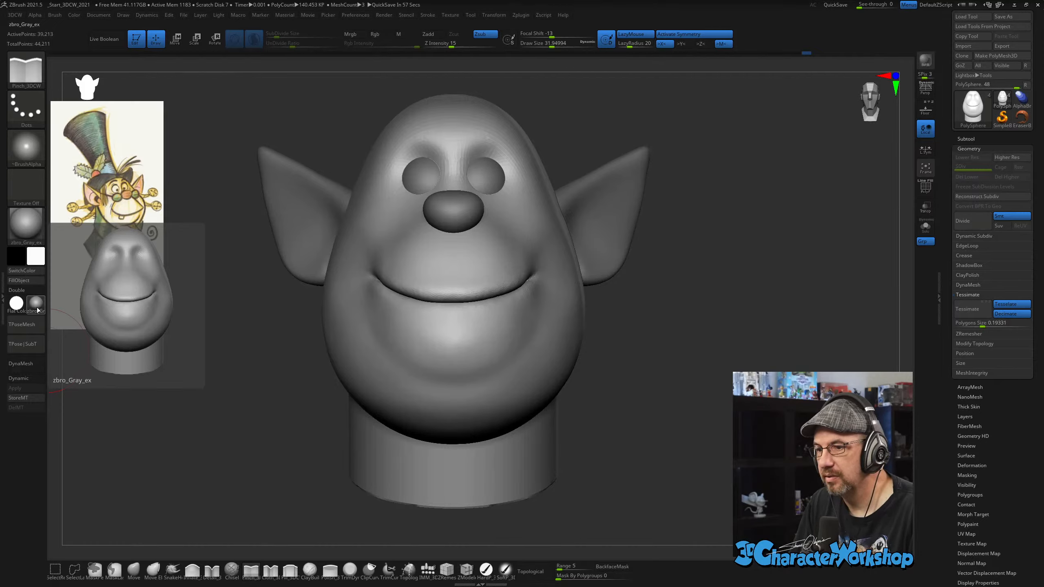
{"action": "left_click_drag", "start_coordinate": [706, 412], "coordinate": [816, 412]}
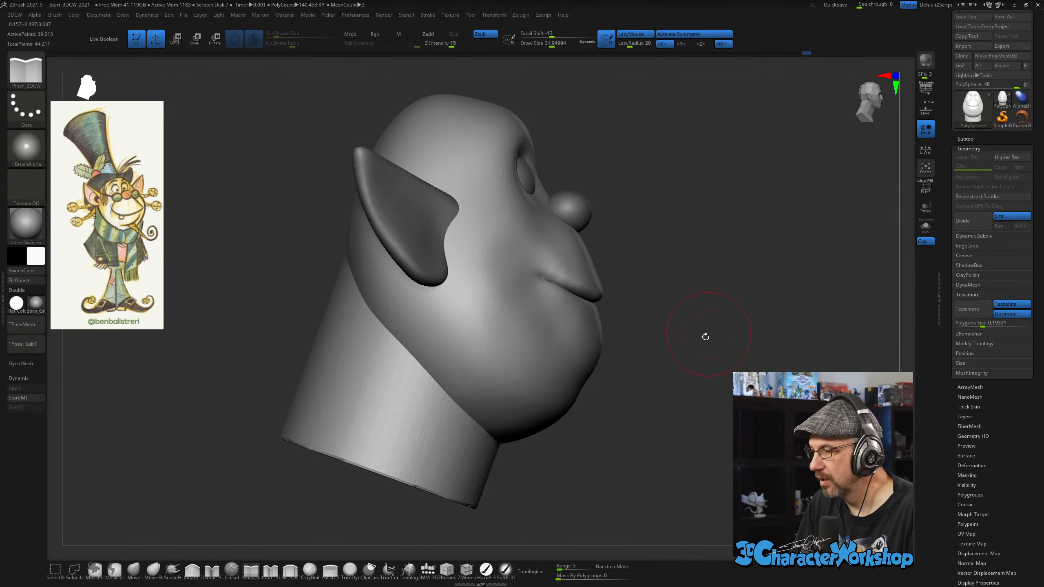
{"action": "mouse_move", "coordinate": [706, 337]}
{"action": "left_mouse_down"}
{"action": "mouse_move", "coordinate": [757, 310]}
{"action": "mouse_move", "coordinate": [715, 323]}
{"action": "left_mouse_up"}
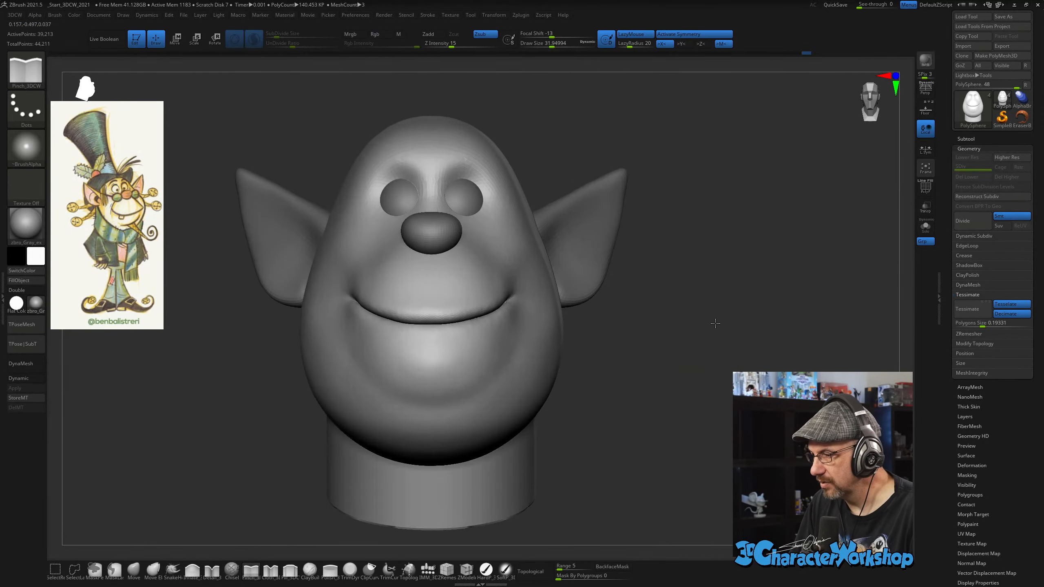
{"action": "left_click", "coordinate": [427, 571]}
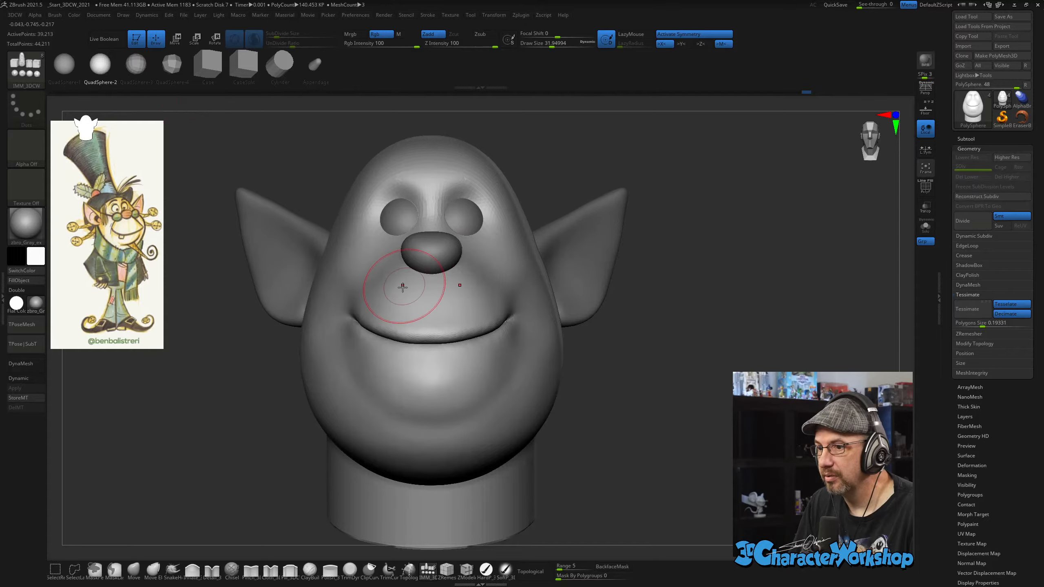
{"action": "left_click_drag", "start_coordinate": [431, 328], "coordinate": [434, 440]}
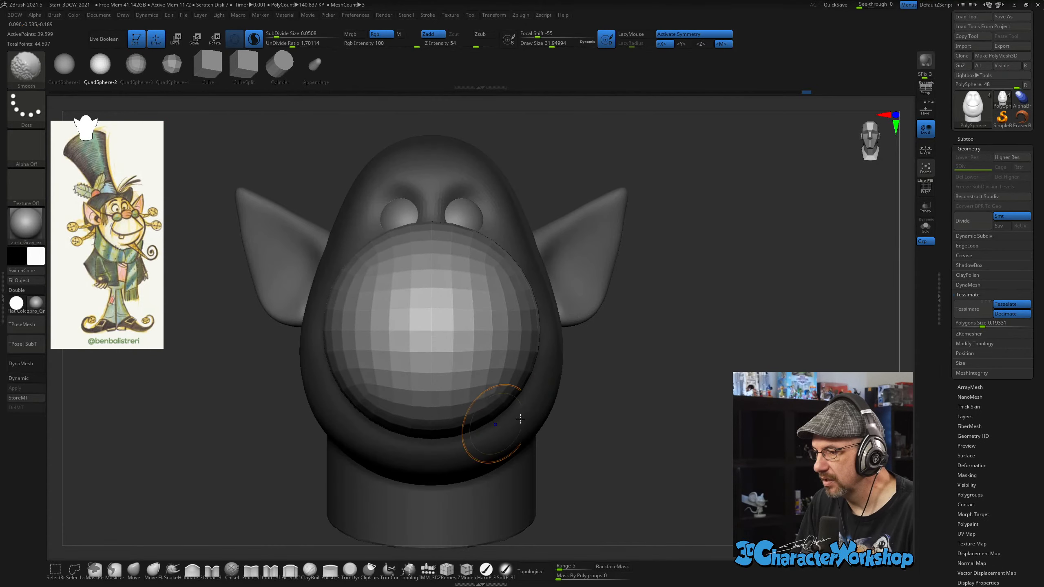
{"action": "key", "text": "3"}
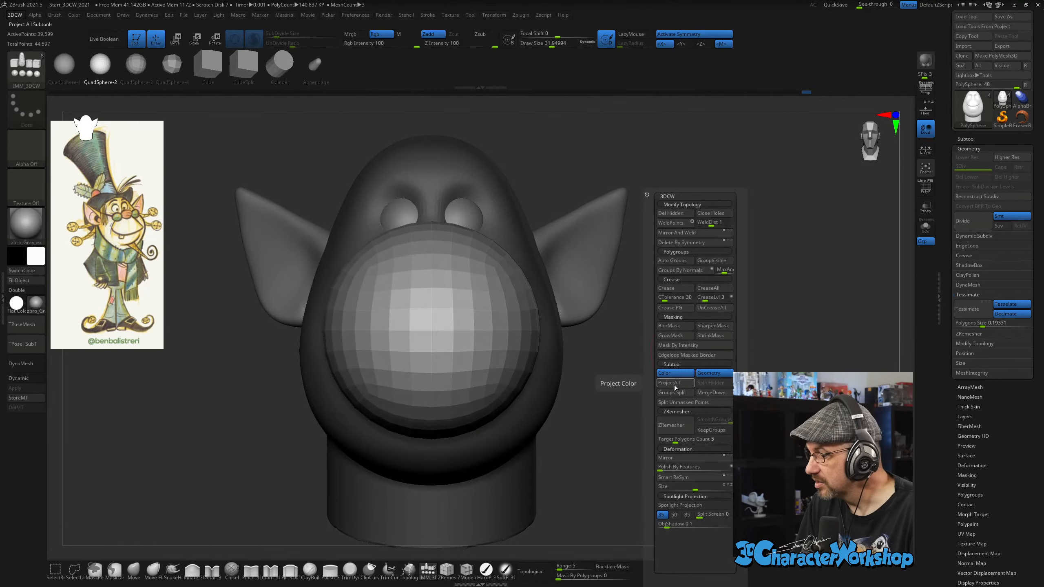
{"action": "left_click", "coordinate": [683, 402]}
{"action": "left_click_drag", "start_coordinate": [752, 331], "coordinate": [735, 332]}
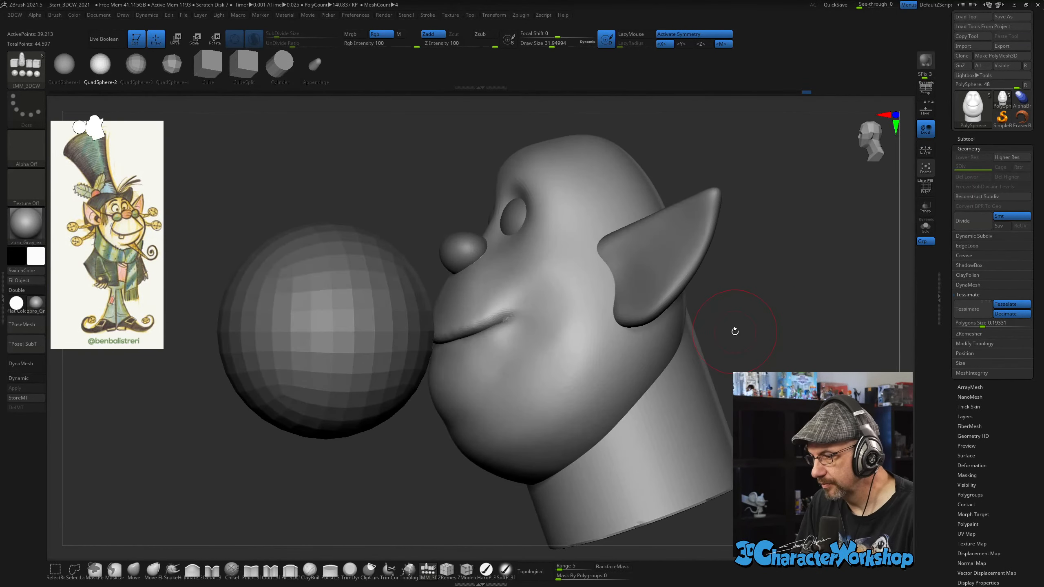
Select the new sphere subtool and move it back into the head so it fills the mouth area.
{"action": "key", "text": "Down"}
{"action": "left_click_drag", "start_coordinate": [441, 459], "coordinate": [401, 457]}
{"action": "key", "text": "w"}
{"action": "left_click_drag", "start_coordinate": [459, 274], "coordinate": [664, 296]}
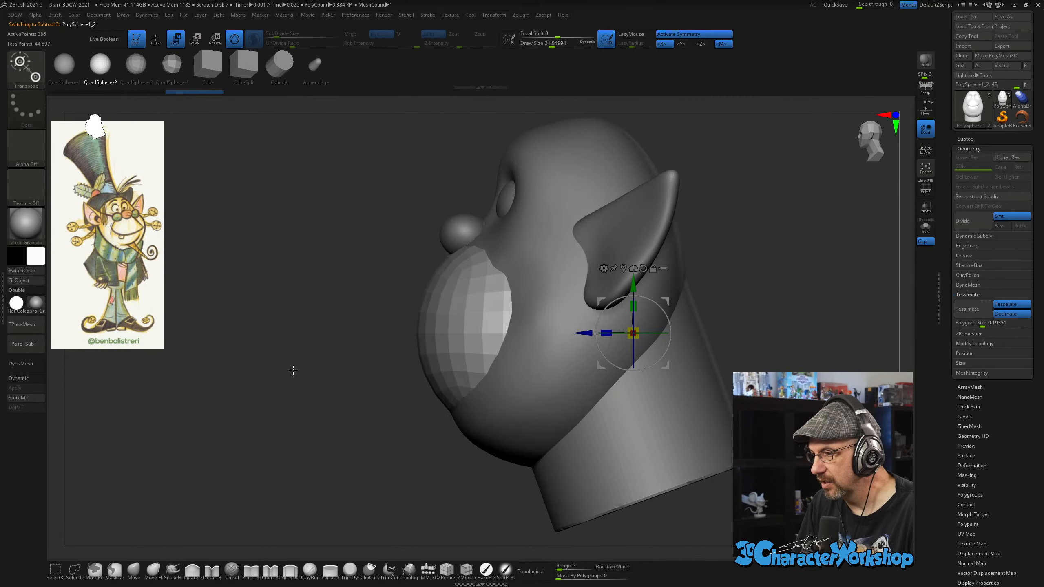
{"action": "left_click_drag", "start_coordinate": [294, 371], "coordinate": [252, 400]}
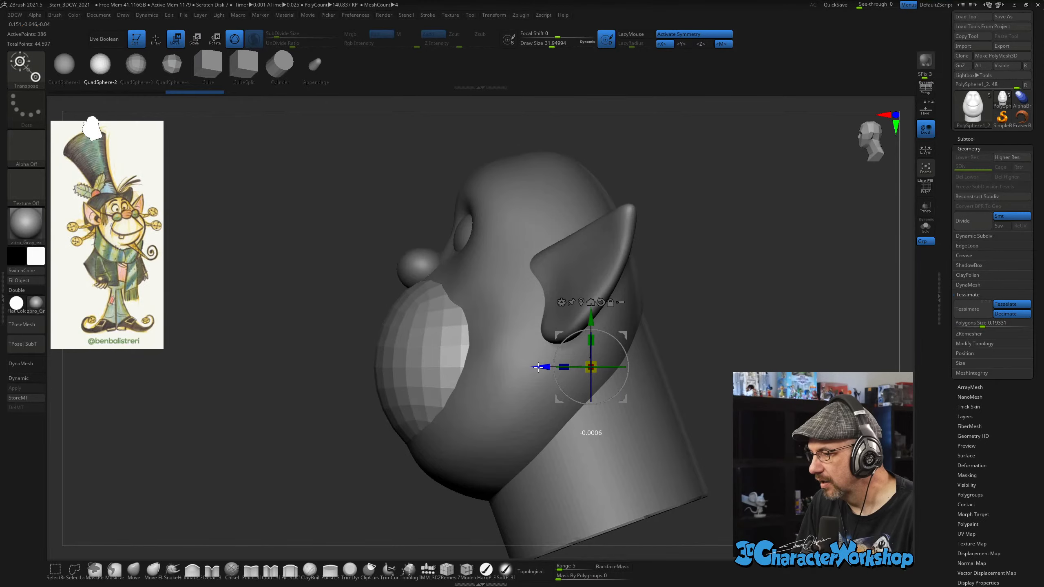
{"action": "left_click_drag", "start_coordinate": [539, 366], "coordinate": [541, 367]}
Scale the mouth sphere horizontally to about 0.95 of its width in front view.
{"action": "left_click_drag", "start_coordinate": [240, 420], "coordinate": [226, 391]}
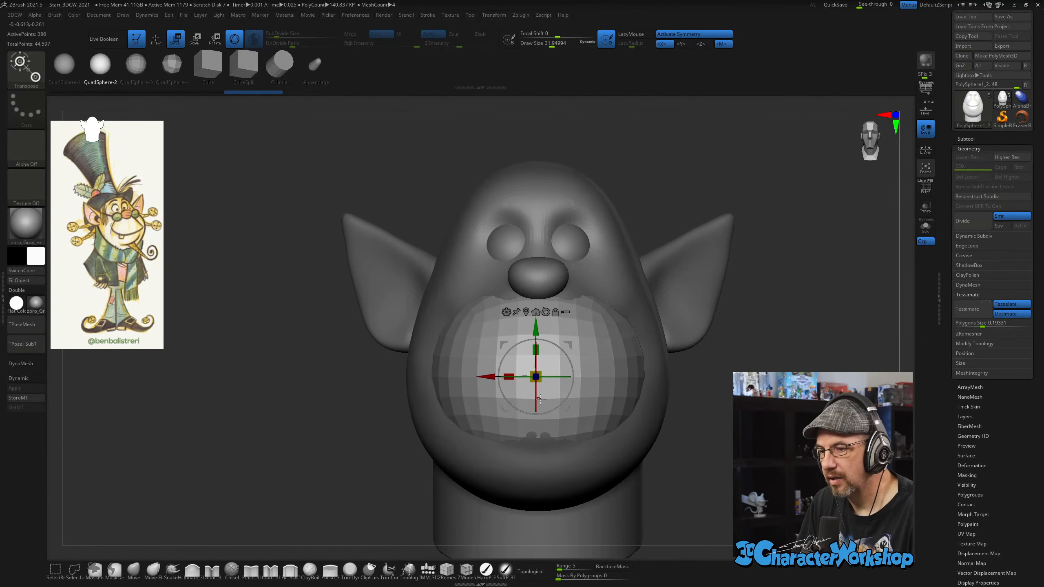
{"action": "left_click_drag", "start_coordinate": [510, 377], "coordinate": [516, 382]}
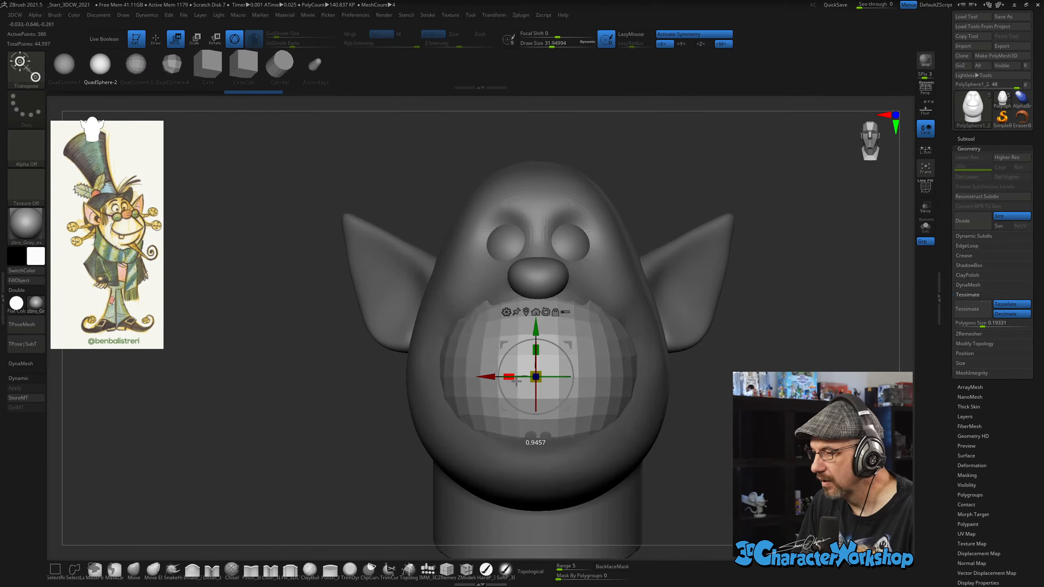
{"action": "left_click_drag", "start_coordinate": [259, 358], "coordinate": [258, 311]}
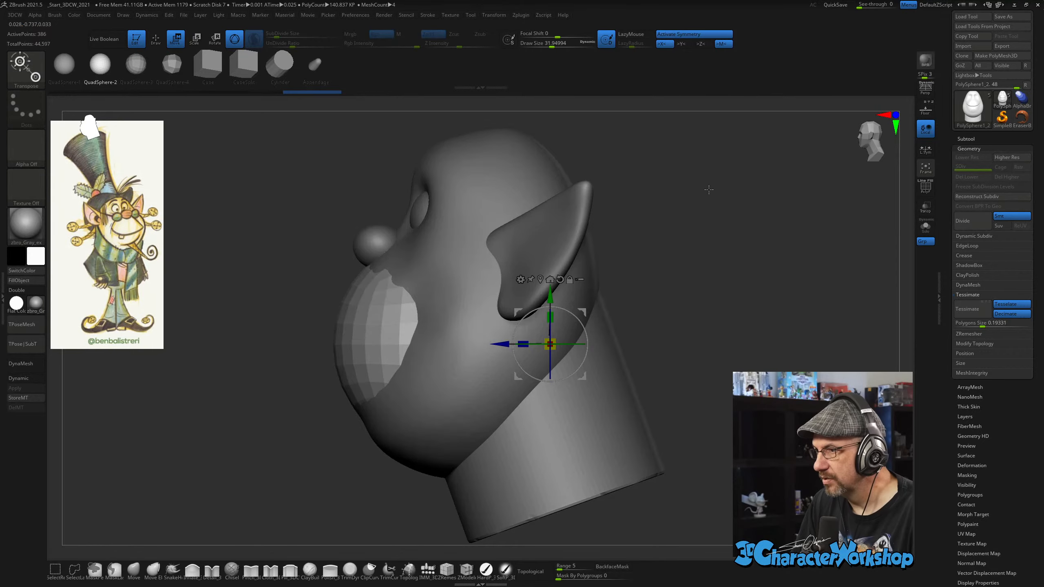
Select the head subtool and turn on transparency so the sphere can guide the sculpting.
{"action": "key", "text": "Up"}
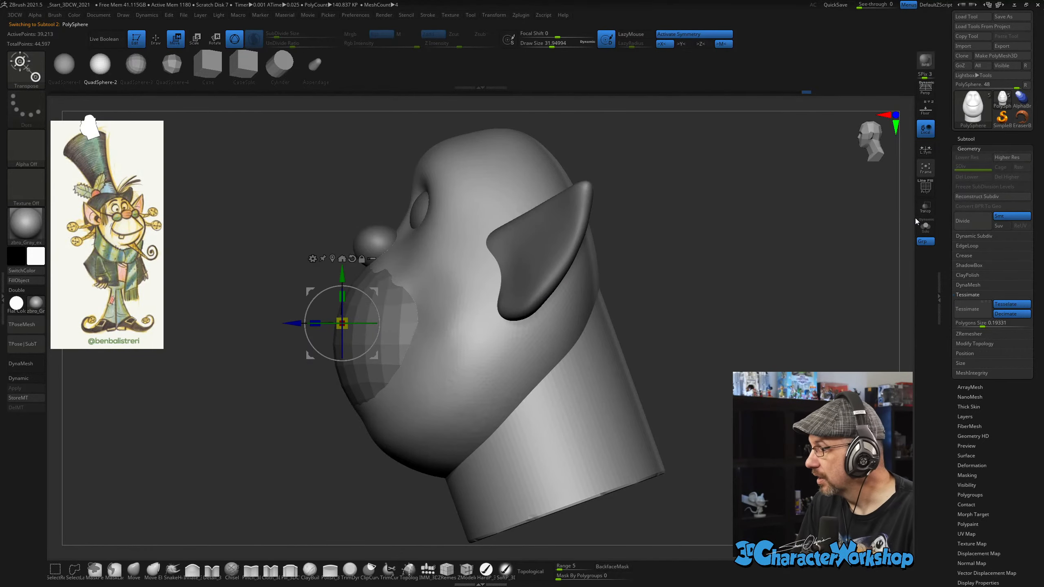
{"action": "left_click", "coordinate": [925, 207]}
{"action": "left_click_drag", "start_coordinate": [724, 246], "coordinate": [276, 511]}
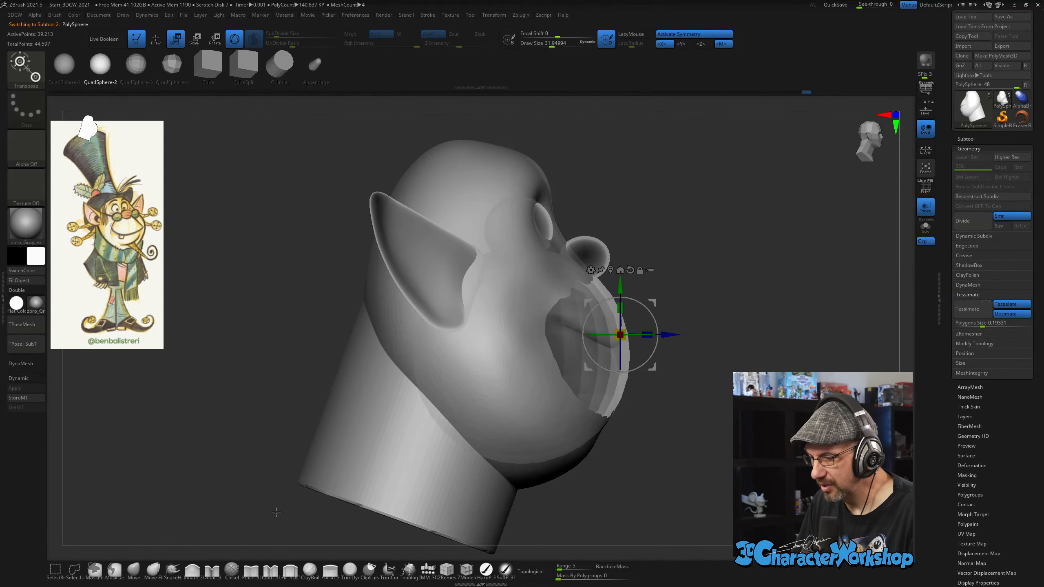
Switch to the Move brush, turn off Topological mode, and enlarge the draw size to about 76.
{"action": "left_click", "coordinate": [137, 568]}
{"action": "left_click_drag", "start_coordinate": [674, 233], "coordinate": [621, 273], "text": "alt"}
{"action": "key", "text": "s"}
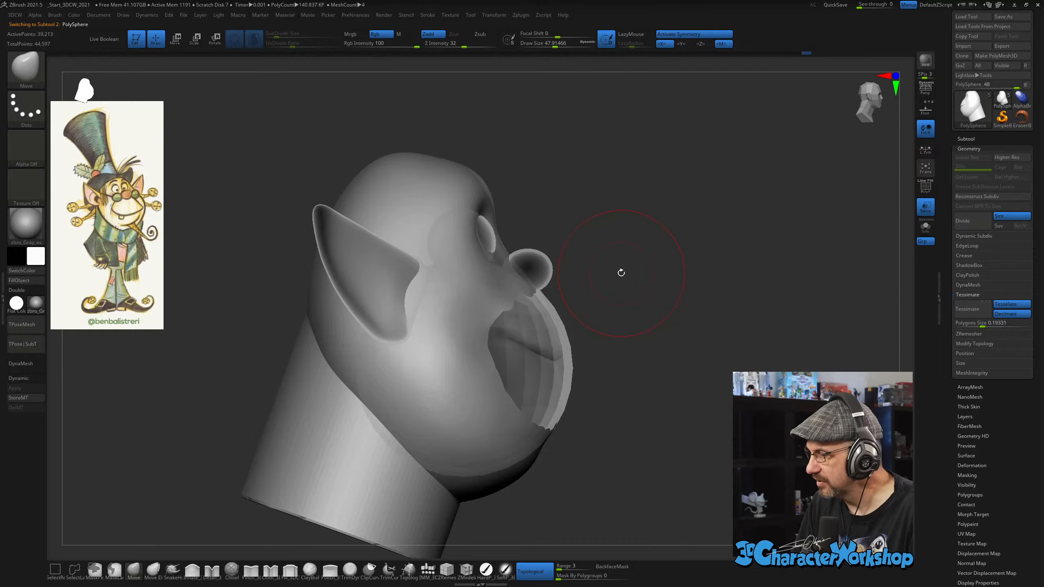
{"action": "left_click", "coordinate": [534, 573]}
{"action": "key", "text": "s"}
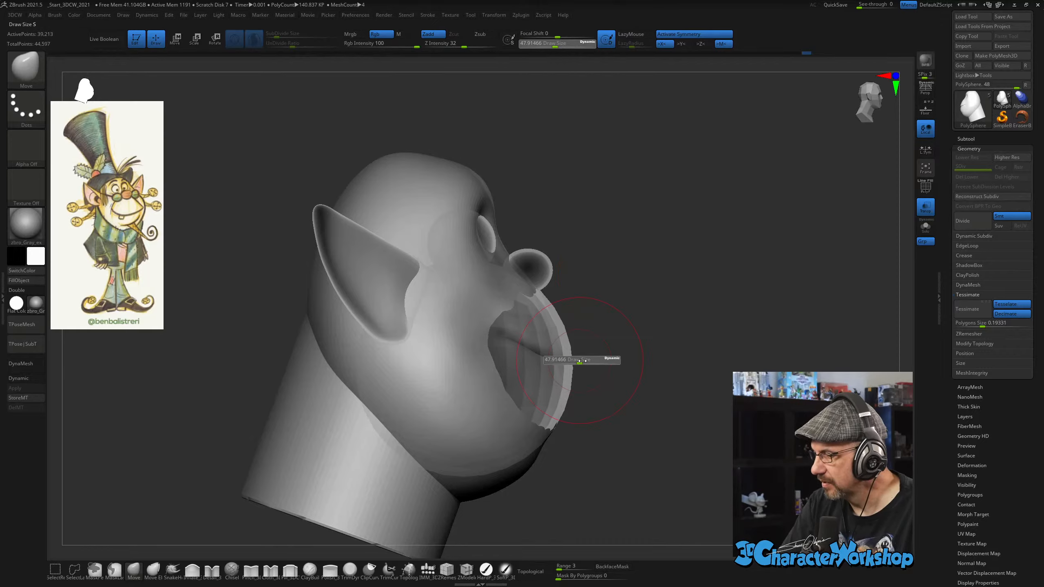
{"action": "left_click_drag", "start_coordinate": [578, 362], "coordinate": [583, 362]}
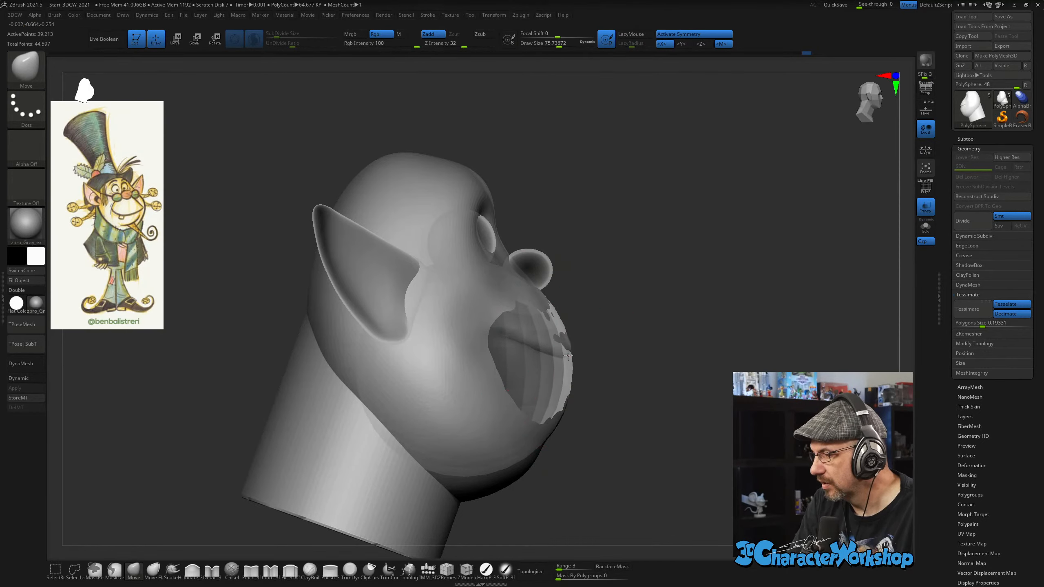
Shape the muzzle and upper lip around the sphere with the Move brush at a draw size of about 61.
{"action": "mouse_move", "coordinate": [599, 356]}
{"action": "right_mouse_down"}
{"action": "mouse_move", "coordinate": [518, 364]}
{"action": "mouse_move", "coordinate": [566, 374]}
{"action": "right_mouse_up"}
{"action": "key", "text": "s"}
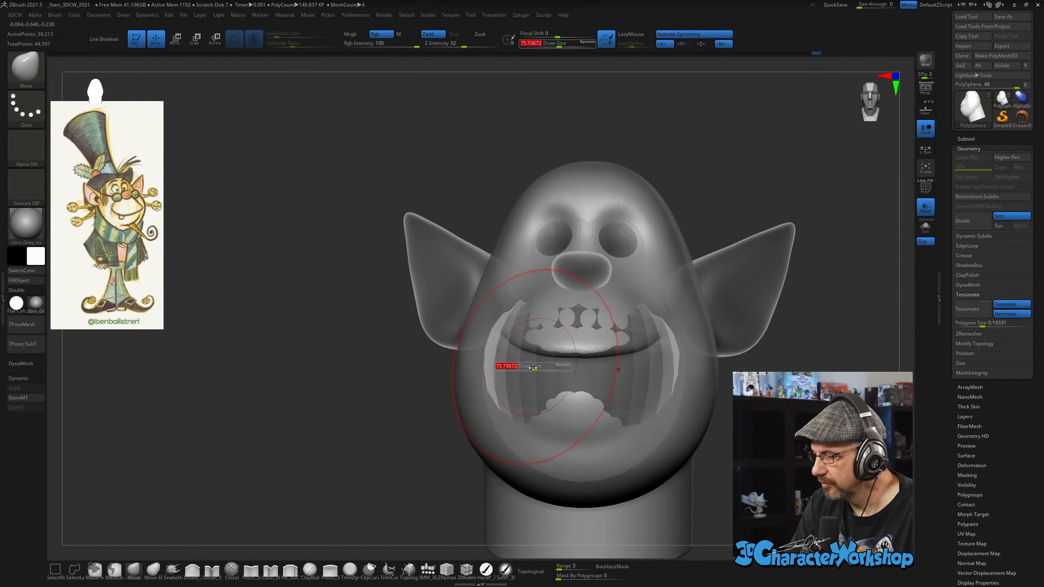
{"action": "left_click_drag", "start_coordinate": [534, 368], "coordinate": [522, 369]}
{"action": "key", "text": "s"}
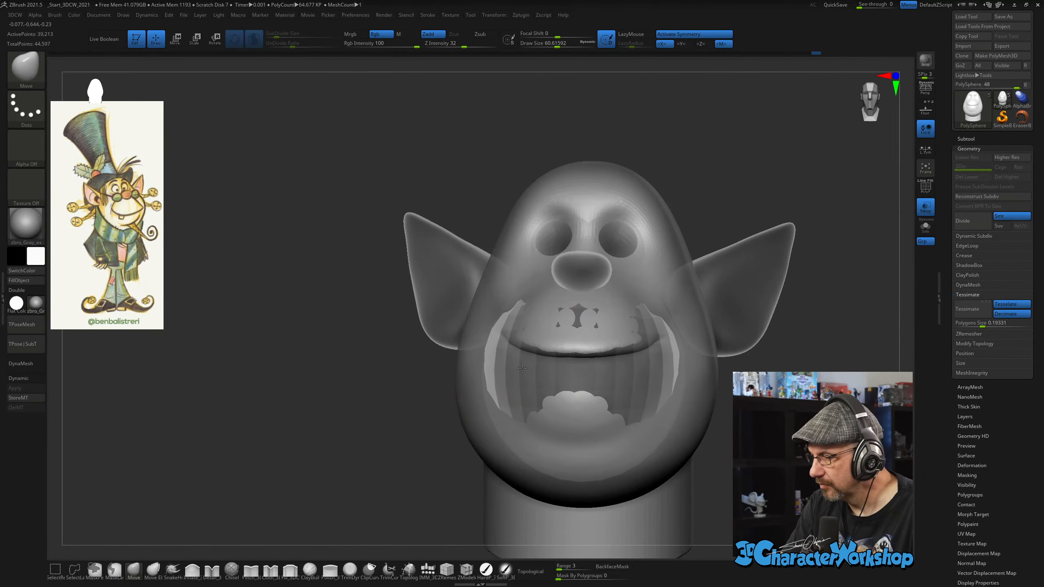
{"action": "mouse_move", "coordinate": [590, 347]}
{"action": "right_mouse_down"}
{"action": "mouse_move", "coordinate": [489, 368]}
{"action": "mouse_move", "coordinate": [574, 375]}
{"action": "mouse_move", "coordinate": [582, 390]}
{"action": "mouse_move", "coordinate": [501, 376]}
{"action": "mouse_move", "coordinate": [514, 350]}
{"action": "mouse_move", "coordinate": [454, 394]}
{"action": "mouse_move", "coordinate": [532, 410]}
{"action": "mouse_move", "coordinate": [409, 398]}
{"action": "mouse_move", "coordinate": [631, 453]}
{"action": "mouse_move", "coordinate": [575, 391]}
{"action": "mouse_move", "coordinate": [518, 360]}
{"action": "mouse_move", "coordinate": [532, 343]}
{"action": "mouse_move", "coordinate": [587, 394]}
{"action": "right_mouse_up"}
{"action": "key", "text": "bracketleft"}
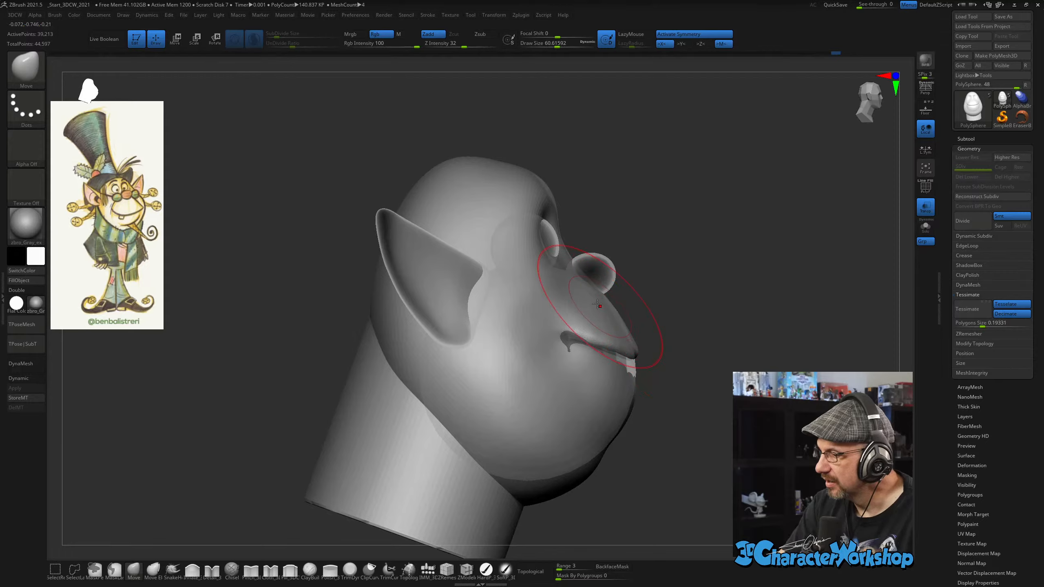
Fit the mouth corners and lower lip to the sphere's curve, using Move brush sizes of about 76 down to 50.
{"action": "right_click_drag", "start_coordinate": [637, 325], "coordinate": [560, 338]}
{"action": "key", "text": "bracketright"}
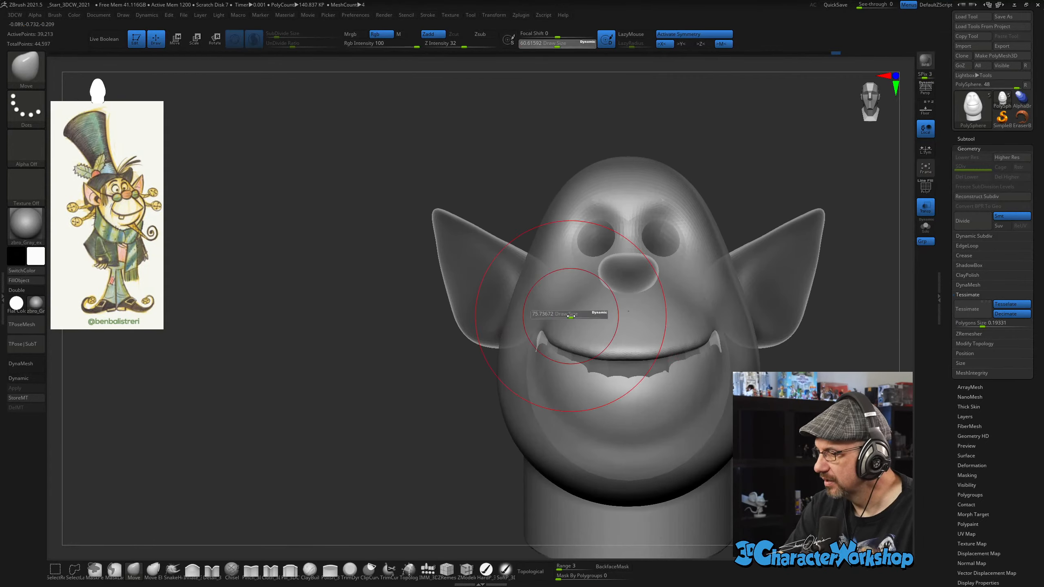
{"action": "mouse_move", "coordinate": [485, 350]}
{"action": "right_mouse_down"}
{"action": "mouse_move", "coordinate": [547, 326]}
{"action": "mouse_move", "coordinate": [663, 429]}
{"action": "mouse_move", "coordinate": [583, 432]}
{"action": "mouse_move", "coordinate": [632, 424]}
{"action": "mouse_move", "coordinate": [521, 419]}
{"action": "right_mouse_up"}
{"action": "key", "text": "bracketleft"}
{"action": "key", "text": "bracketleft"}
{"action": "key", "text": "bracketleft"}
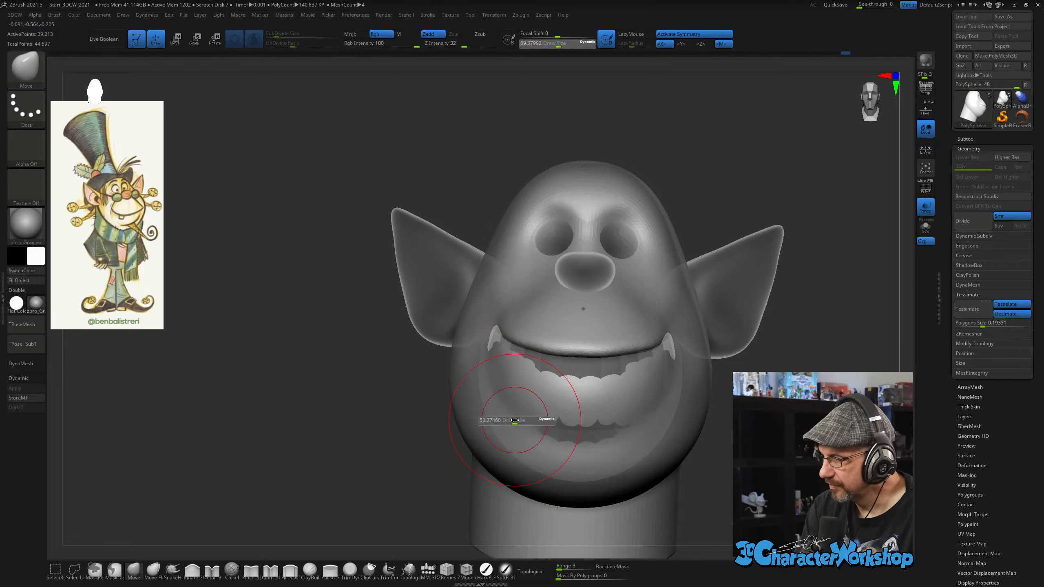
Refine the area below the lips against the sphere with the Move brush at a draw size of about 46.
{"action": "right_click_drag", "start_coordinate": [592, 382], "coordinate": [498, 382]}
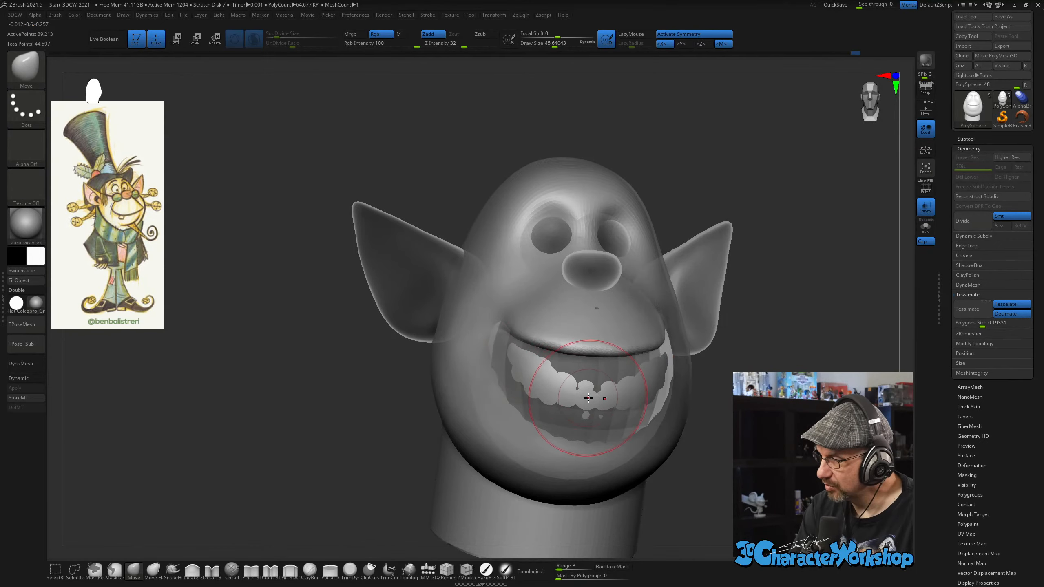
{"action": "right_click_drag", "start_coordinate": [588, 398], "coordinate": [562, 379]}
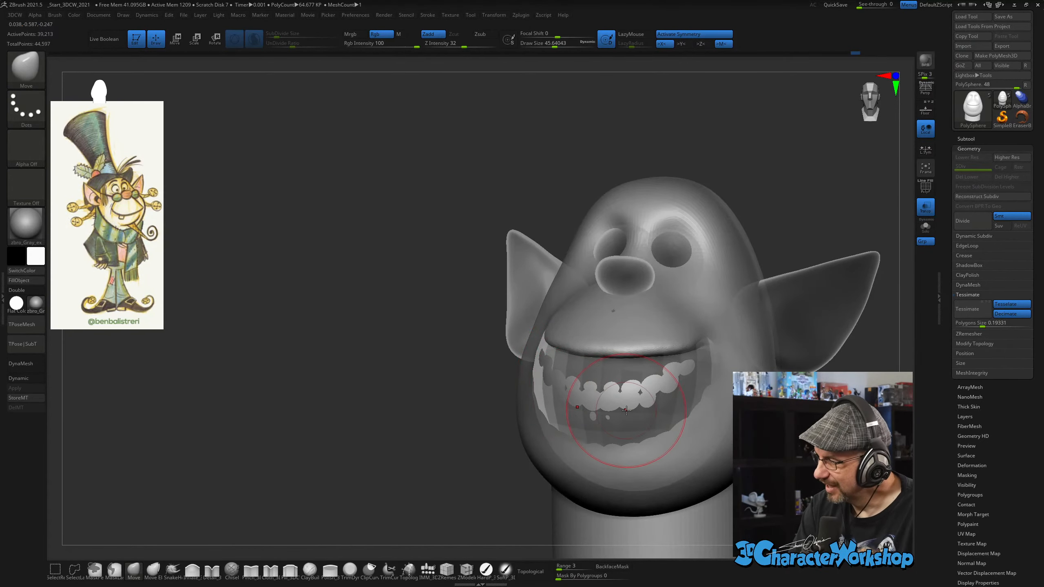
{"action": "mouse_move", "coordinate": [643, 440]}
{"action": "right_mouse_down"}
{"action": "mouse_move", "coordinate": [699, 411]}
{"action": "mouse_move", "coordinate": [695, 366]}
{"action": "mouse_move", "coordinate": [660, 405]}
{"action": "mouse_move", "coordinate": [596, 407]}
{"action": "mouse_move", "coordinate": [678, 411]}
{"action": "mouse_move", "coordinate": [608, 415]}
{"action": "mouse_move", "coordinate": [645, 447]}
{"action": "mouse_move", "coordinate": [633, 383]}
{"action": "mouse_move", "coordinate": [602, 369]}
{"action": "right_mouse_up"}
Narrow and round the jaw and chin with the Move brush at draw sizes of about 102 and 79.
{"action": "key", "text": "s"}
{"action": "left_click_drag", "start_coordinate": [587, 384], "coordinate": [592, 383]}
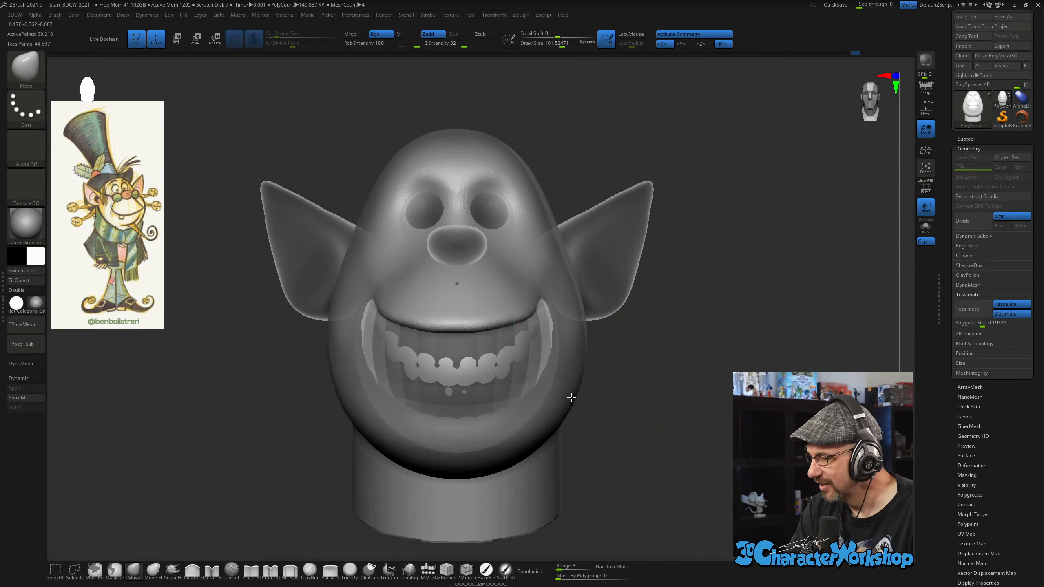
{"action": "key", "text": "ctrl+d"}
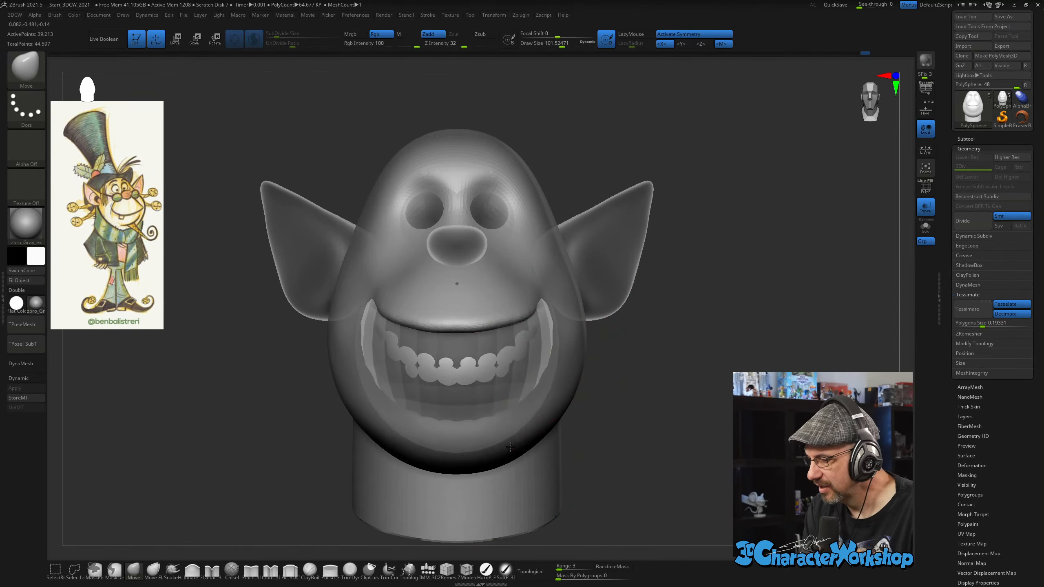
{"action": "key", "text": "bracketleft"}
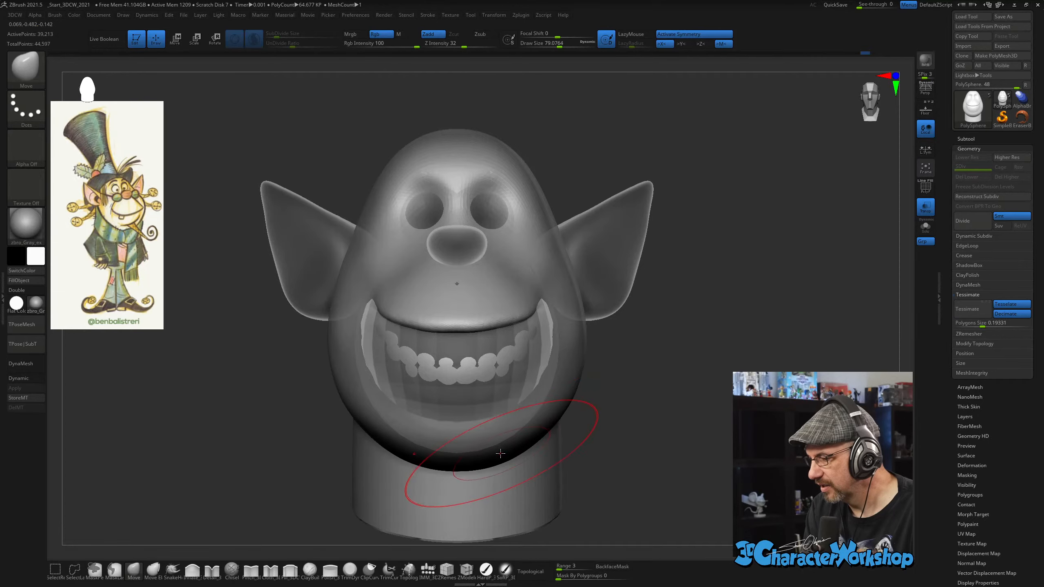
{"action": "key", "text": "ctrl+z"}
{"action": "right_click_drag", "start_coordinate": [531, 431], "coordinate": [571, 420]}
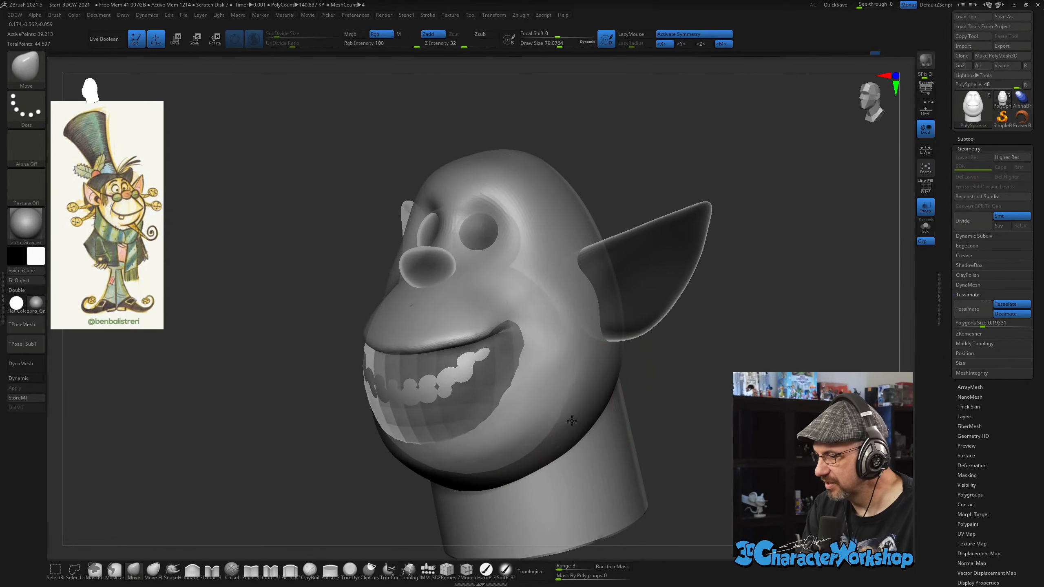
{"action": "right_click_drag", "start_coordinate": [593, 311], "coordinate": [591, 388]}
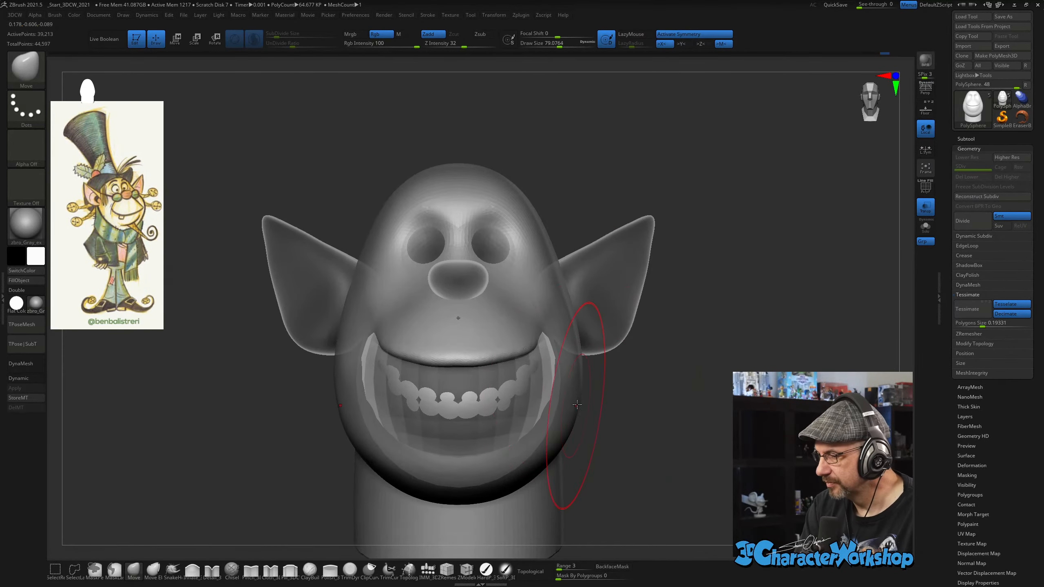
Hide the mouth sphere's subtool and inspect the reshaped face from the front and at an angle.
{"action": "left_click", "coordinate": [967, 139]}
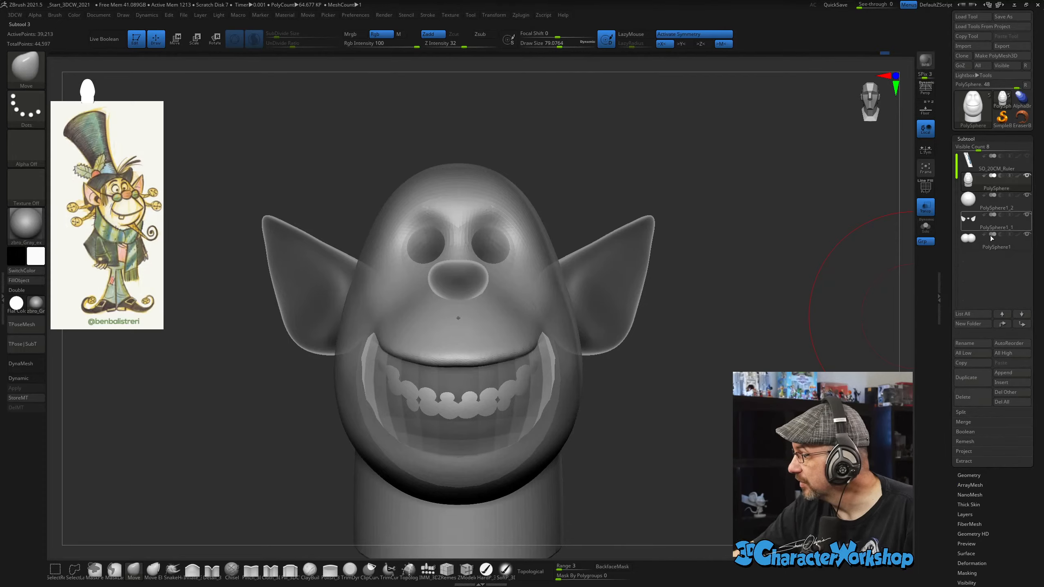
{"action": "left_click", "coordinate": [1027, 195]}
{"action": "mouse_move", "coordinate": [723, 420]}
{"action": "right_mouse_down"}
{"action": "mouse_move", "coordinate": [658, 422]}
{"action": "mouse_move", "coordinate": [692, 419]}
{"action": "right_mouse_up"}
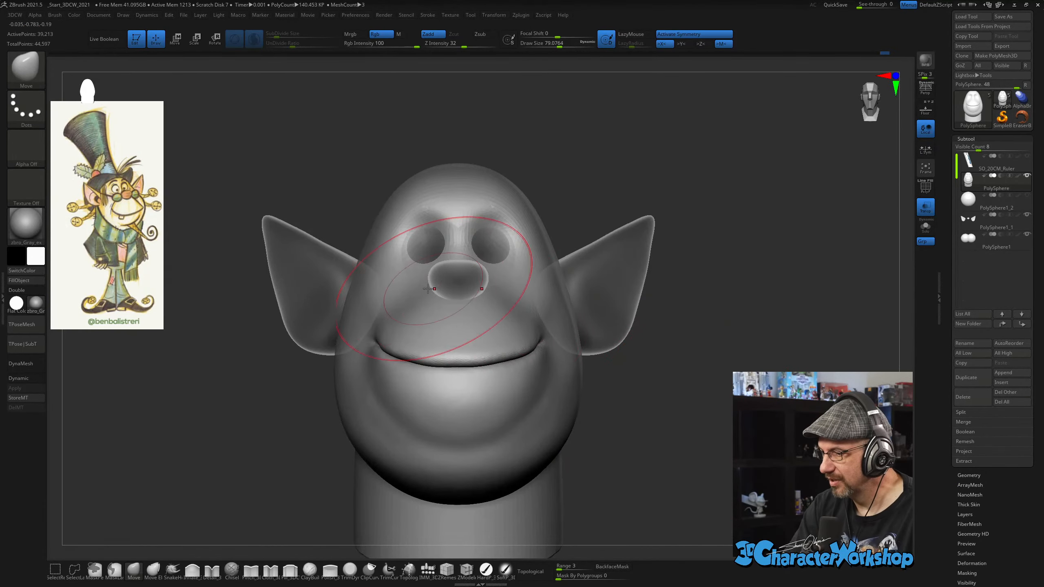
{"action": "right_click_drag", "start_coordinate": [553, 349], "coordinate": [566, 323], "text": "alt"}
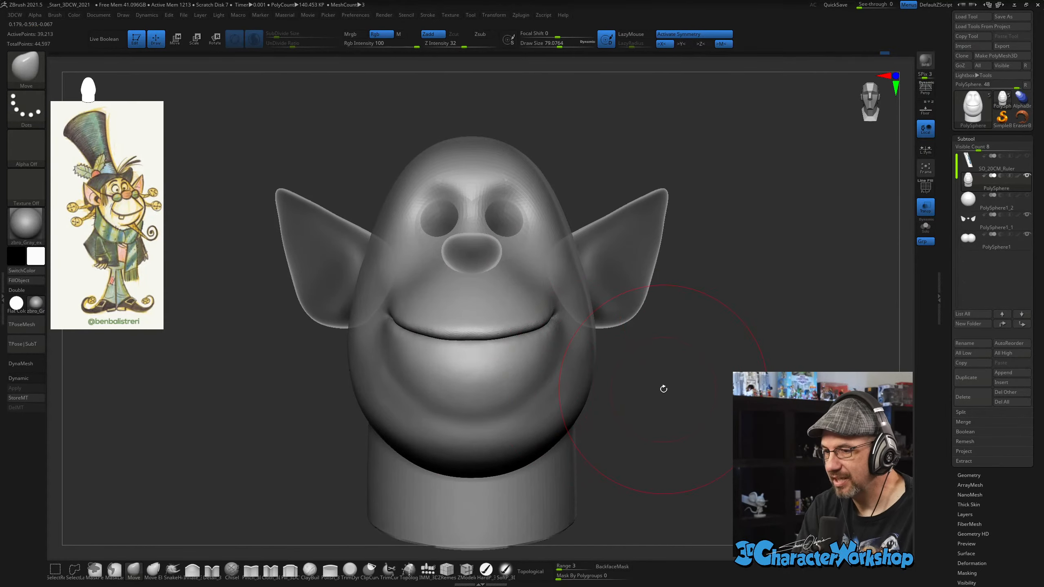
{"action": "mouse_move", "coordinate": [663, 389]}
{"action": "right_mouse_down"}
{"action": "mouse_move", "coordinate": [628, 391]}
{"action": "mouse_move", "coordinate": [659, 389]}
{"action": "right_mouse_up"}
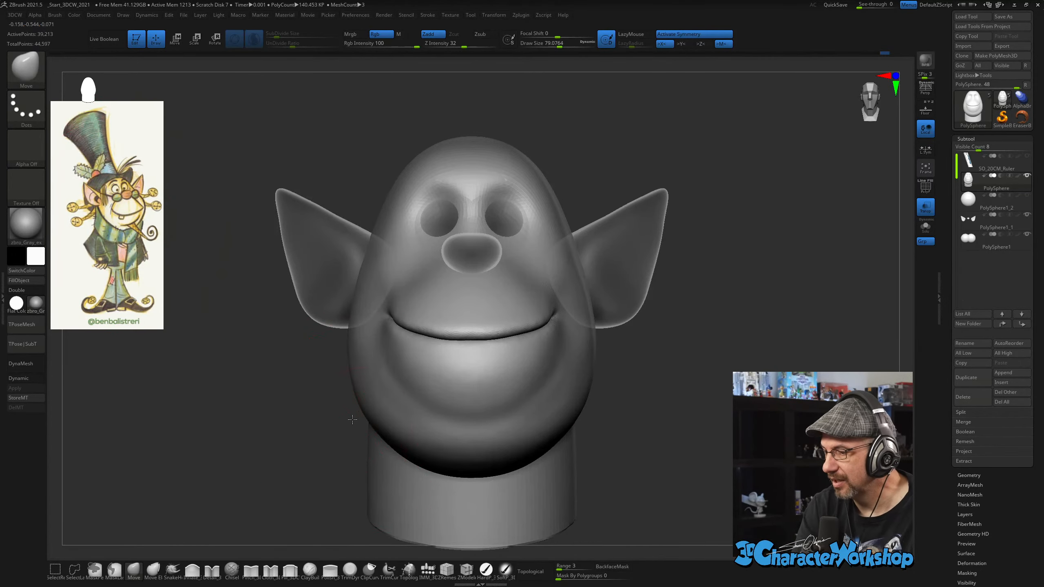
{"action": "mouse_move", "coordinate": [353, 420]}
{"action": "right_mouse_down"}
{"action": "mouse_move", "coordinate": [415, 377]}
{"action": "mouse_move", "coordinate": [457, 309]}
{"action": "mouse_move", "coordinate": [419, 350]}
{"action": "right_mouse_up"}
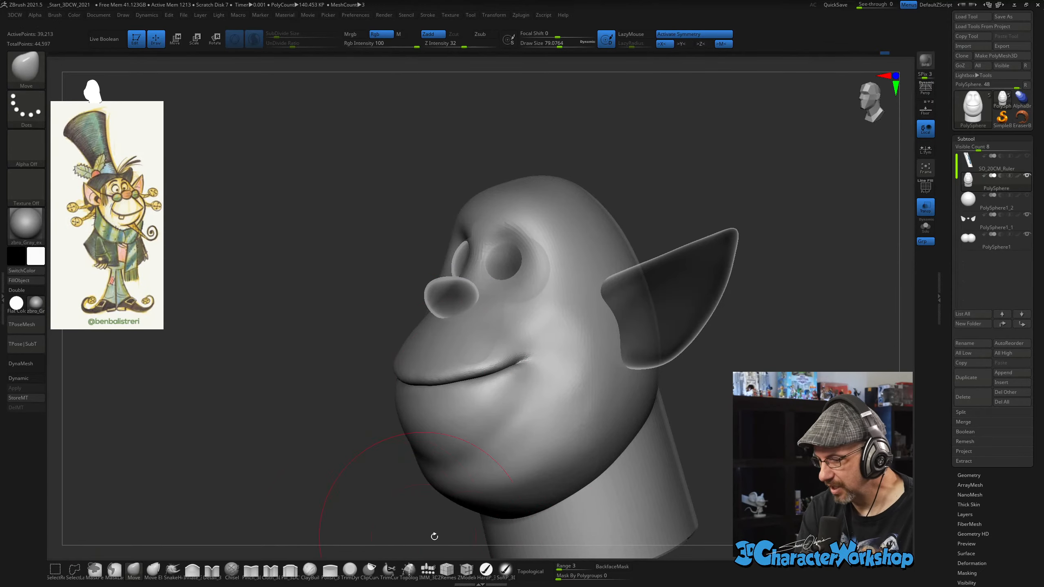
Adjust the lips and mouth corners with the Move brush in topological mode, reducing the draw size to about 53 and 37.
{"action": "left_click", "coordinate": [531, 572]}
{"action": "mouse_move", "coordinate": [294, 440]}
{"action": "left_mouse_down"}
{"action": "mouse_move", "coordinate": [303, 454]}
{"action": "mouse_move", "coordinate": [346, 443]}
{"action": "mouse_move", "coordinate": [360, 483]}
{"action": "mouse_move", "coordinate": [433, 398]}
{"action": "left_mouse_up"}
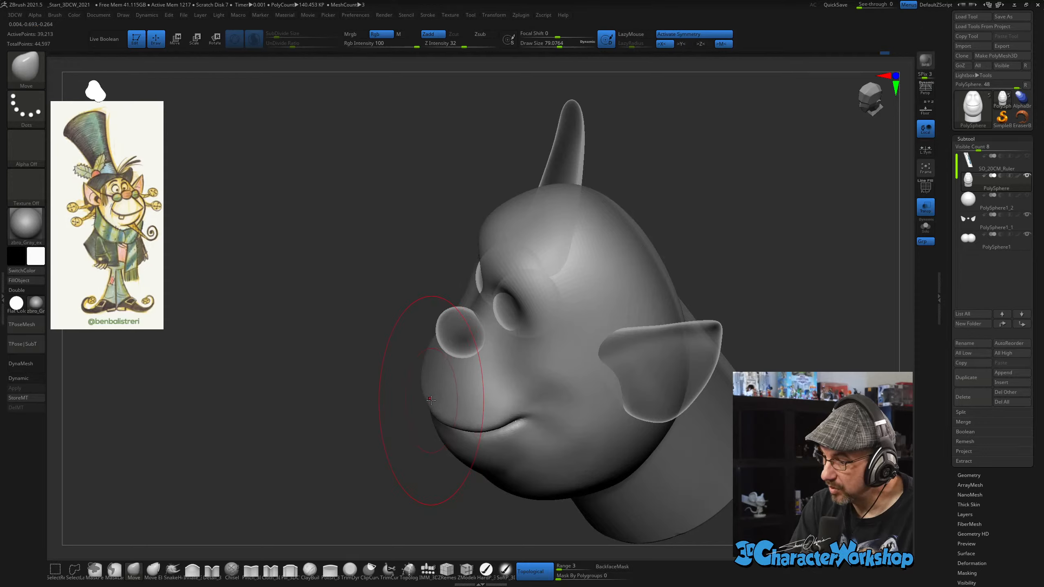
{"action": "mouse_move", "coordinate": [479, 415]}
{"action": "right_mouse_down"}
{"action": "mouse_move", "coordinate": [517, 369]}
{"action": "mouse_move", "coordinate": [526, 346]}
{"action": "mouse_move", "coordinate": [513, 342]}
{"action": "mouse_move", "coordinate": [515, 441]}
{"action": "mouse_move", "coordinate": [585, 459]}
{"action": "mouse_move", "coordinate": [601, 427]}
{"action": "right_mouse_up"}
{"action": "key", "text": "s"}
{"action": "left_click_drag", "start_coordinate": [593, 451], "coordinate": [592, 451]}
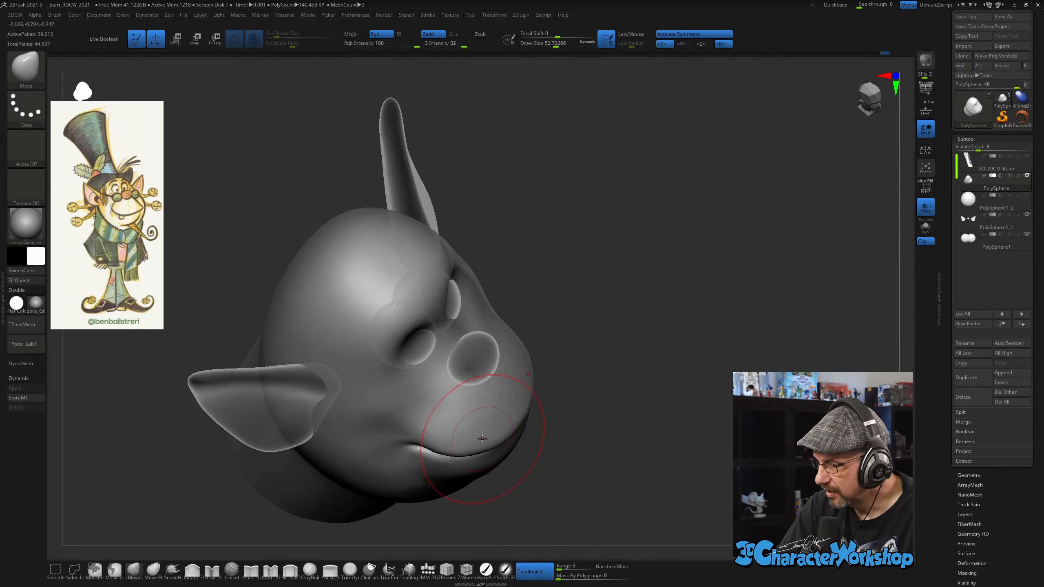
{"action": "key", "text": "s"}
{"action": "left_click_drag", "start_coordinate": [484, 440], "coordinate": [481, 441]}
{"action": "right_click_drag", "start_coordinate": [502, 435], "coordinate": [473, 476]}
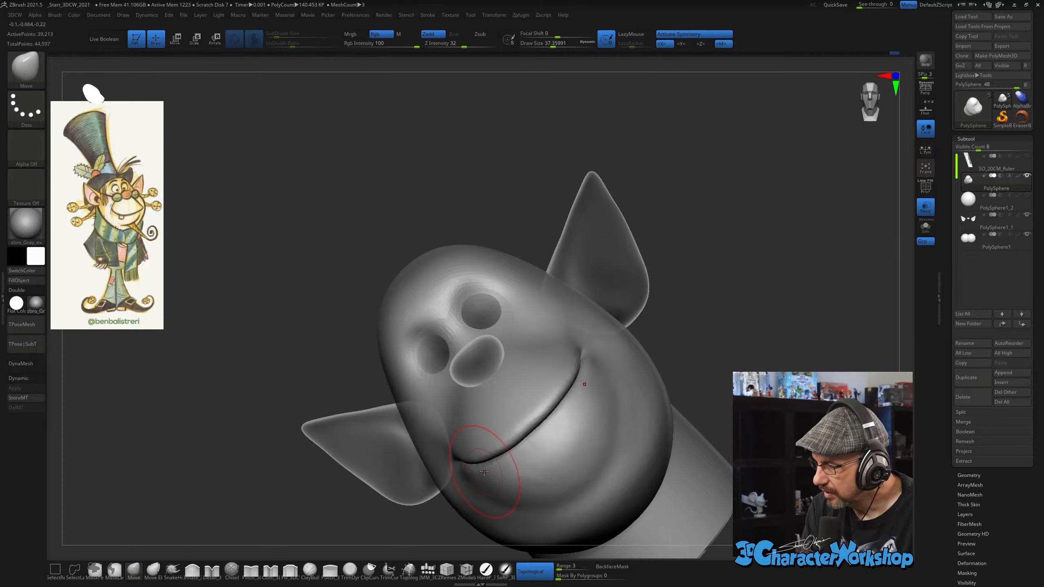
{"action": "mouse_move", "coordinate": [493, 473]}
{"action": "right_mouse_down"}
{"action": "mouse_move", "coordinate": [500, 454]}
{"action": "mouse_move", "coordinate": [556, 460]}
{"action": "right_mouse_up"}
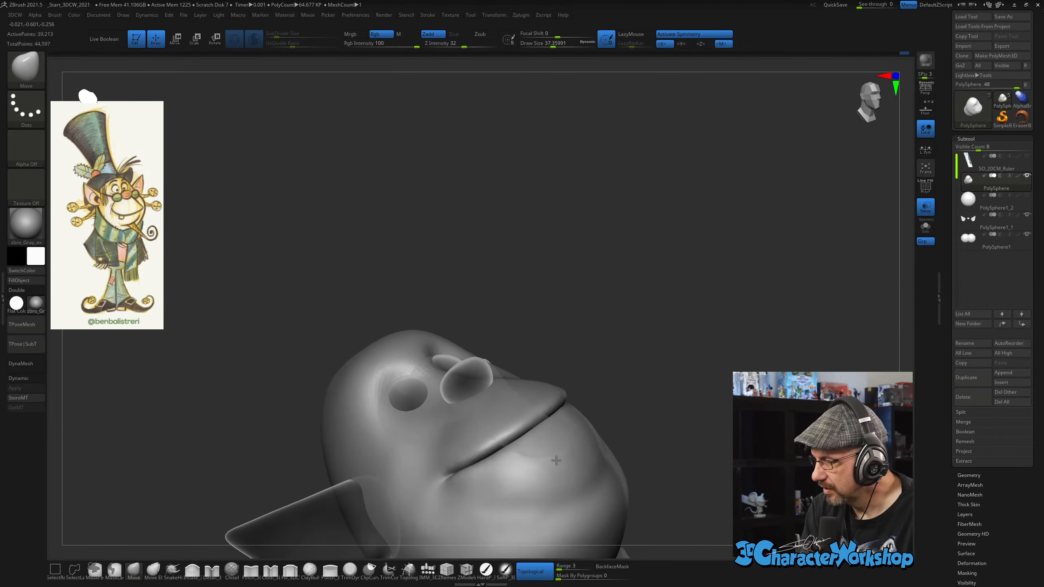
{"action": "mouse_move", "coordinate": [666, 395]}
{"action": "right_mouse_down", "text": "alt"}
{"action": "mouse_move", "coordinate": [633, 360]}
{"action": "mouse_move", "coordinate": [666, 377]}
{"action": "mouse_move", "coordinate": [672, 403]}
{"action": "right_mouse_up", "text": "alt"}
Turn off the topological mode and the ghost transparency, and look over the solid head from the front.
{"action": "left_click", "coordinate": [535, 572]}
{"action": "left_click", "coordinate": [925, 207]}
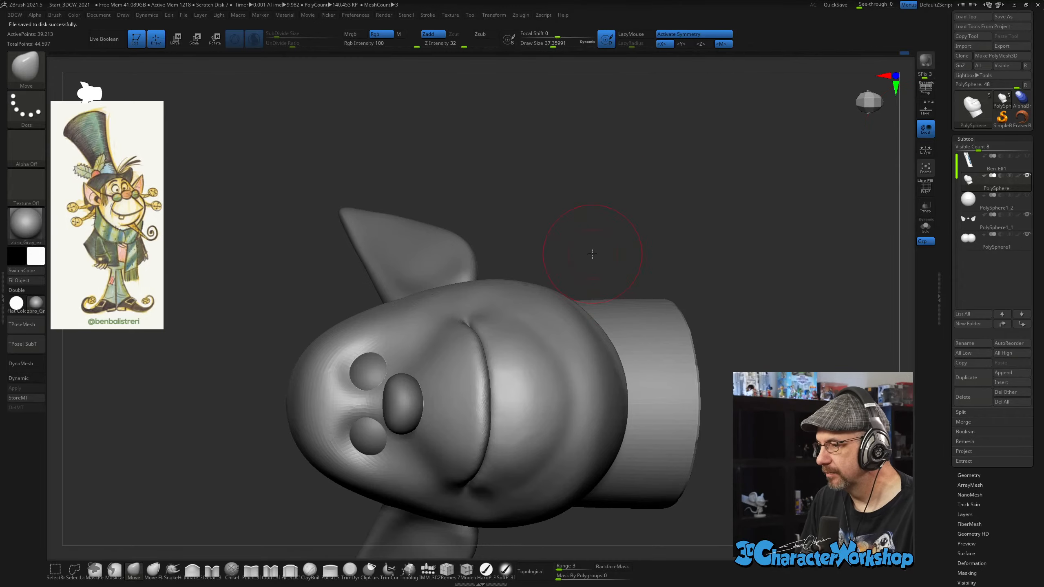
{"action": "left_click_drag", "start_coordinate": [578, 233], "coordinate": [536, 205]}
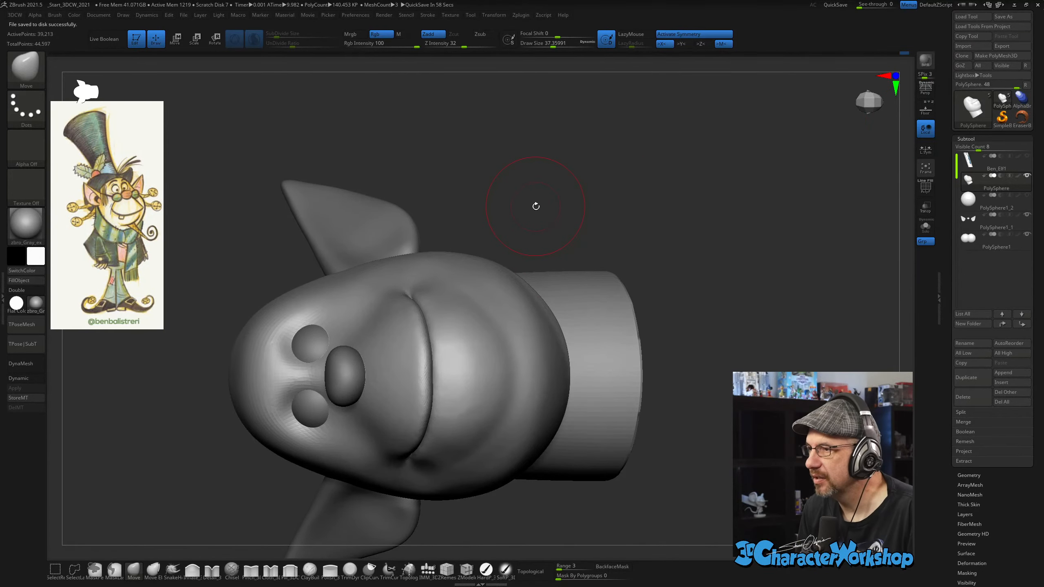
{"action": "left_click_drag", "start_coordinate": [622, 207], "coordinate": [585, 220]}
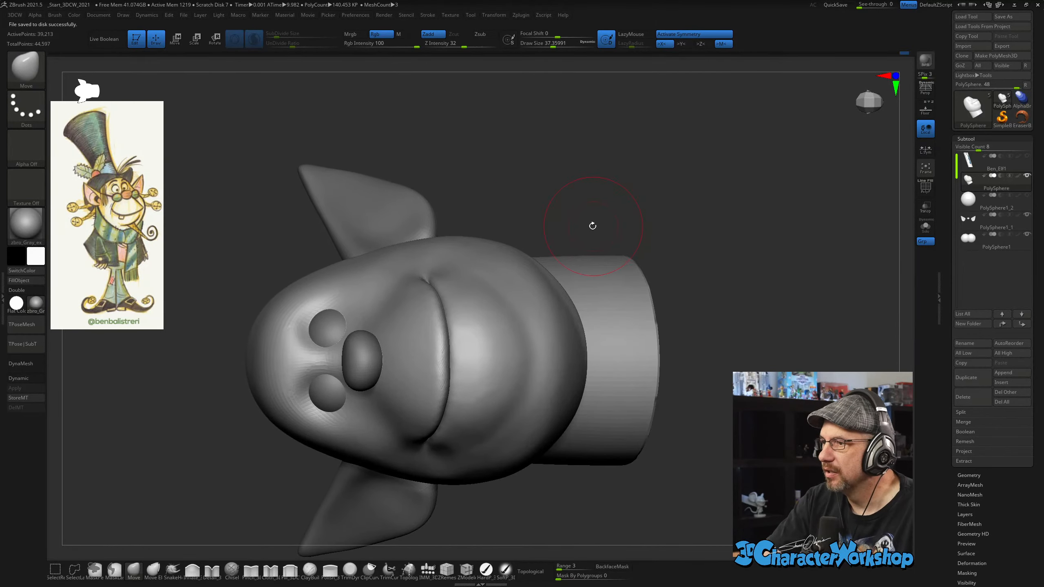
{"action": "left_click_drag", "start_coordinate": [579, 132], "coordinate": [586, 159]}
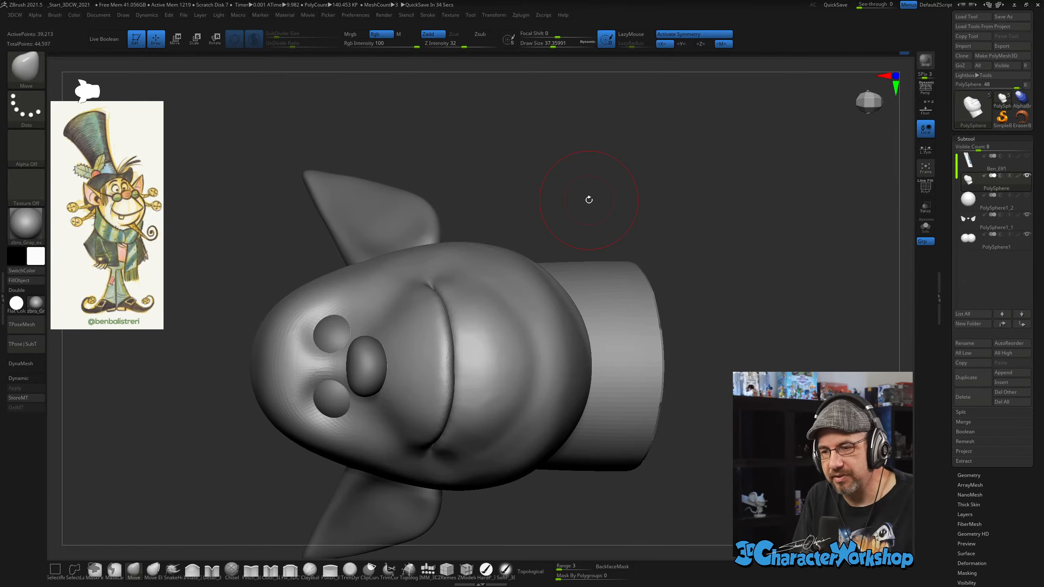
{"action": "mouse_move", "coordinate": [672, 357]}
{"action": "left_mouse_down"}
{"action": "mouse_move", "coordinate": [689, 347]}
{"action": "mouse_move", "coordinate": [679, 338]}
{"action": "left_mouse_up"}
Smooth the chin area below the mouth at a draw size of about 27.
{"action": "key", "text": "s"}
{"action": "left_click_drag", "start_coordinate": [511, 389], "coordinate": [512, 389]}
{"action": "key", "text": "shift"}
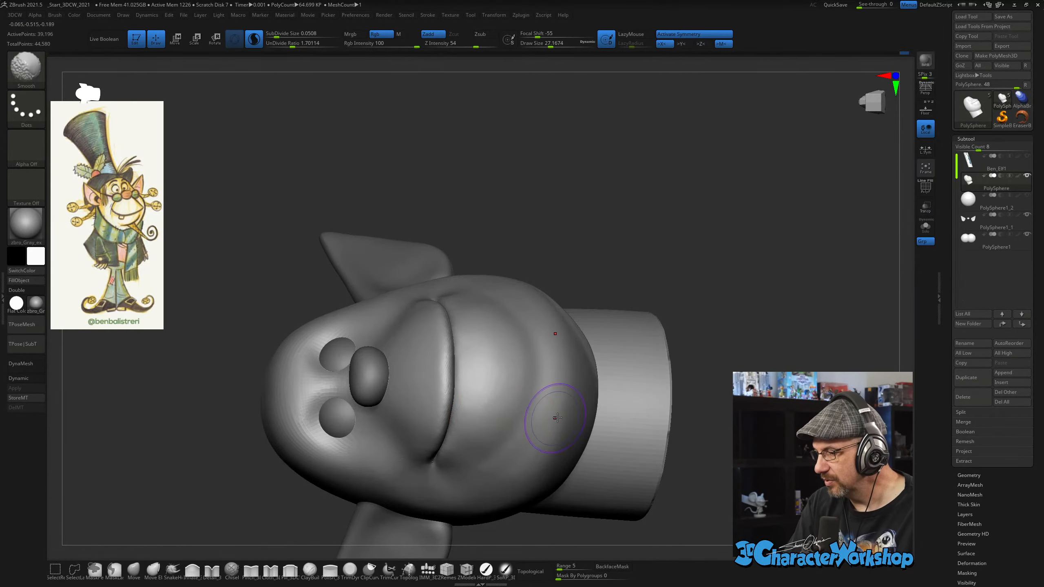
Sharpen the mouth crease with the Pinch brush at draw sizes of about 20 and 13, undoing the last stroke.
{"action": "left_click", "coordinate": [251, 570]}
{"action": "mouse_move", "coordinate": [479, 262]}
{"action": "left_mouse_down", "text": "alt"}
{"action": "mouse_move", "coordinate": [494, 261]}
{"action": "mouse_move", "coordinate": [488, 356]}
{"action": "left_mouse_up", "text": "alt"}
{"action": "key", "text": "s"}
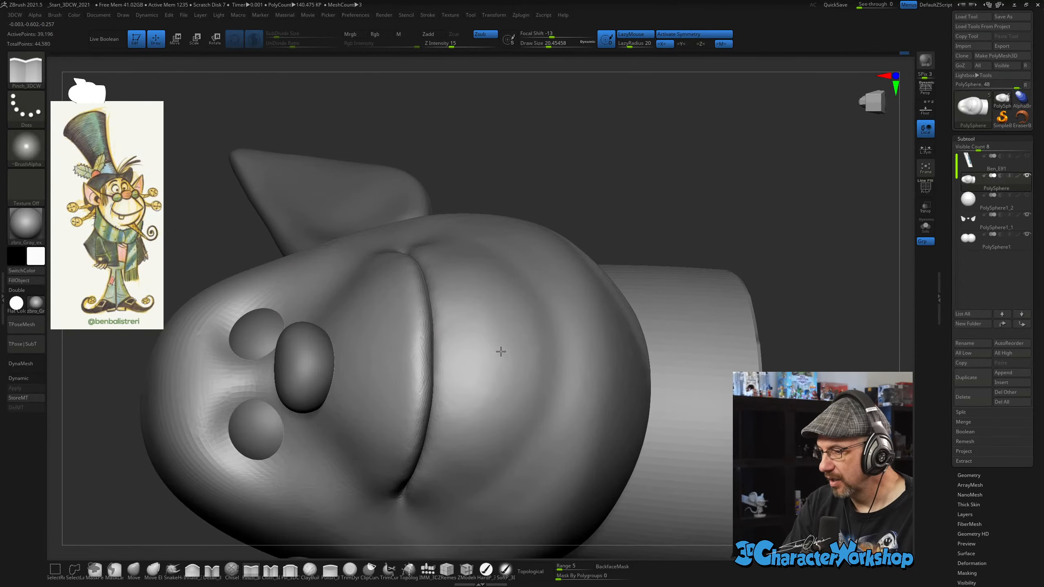
{"action": "right_click_drag", "start_coordinate": [501, 351], "coordinate": [504, 399], "text": "alt"}
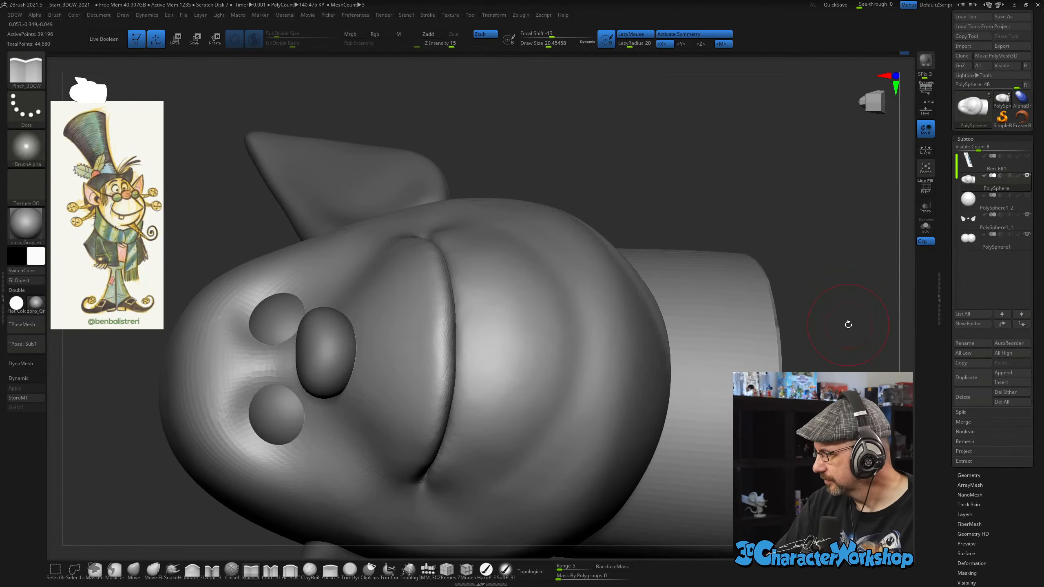
{"action": "key", "text": "s"}
{"action": "left_click_drag", "start_coordinate": [449, 333], "coordinate": [444, 333]}
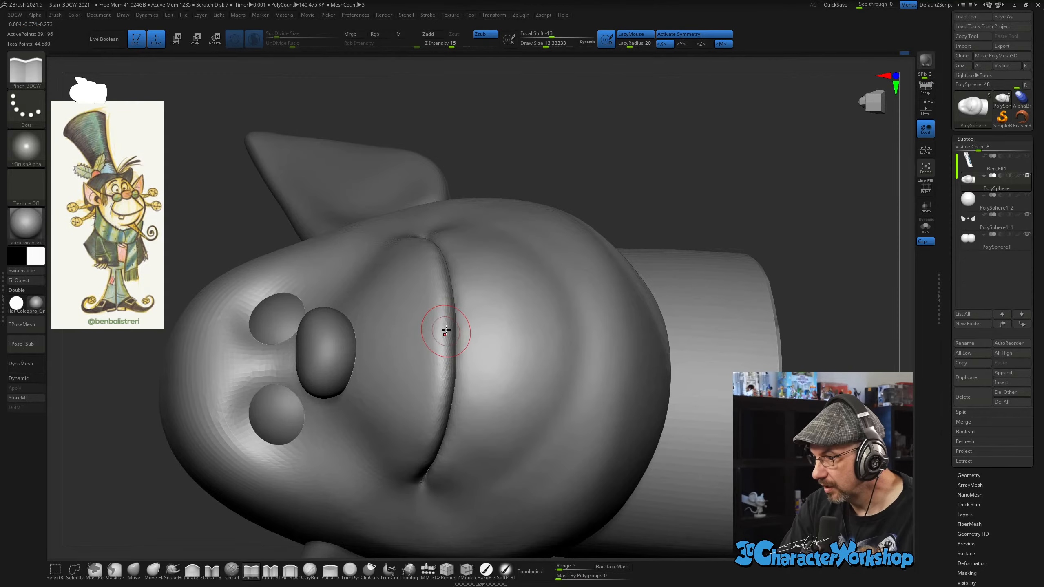
{"action": "right_click_drag", "start_coordinate": [452, 372], "coordinate": [448, 334]}
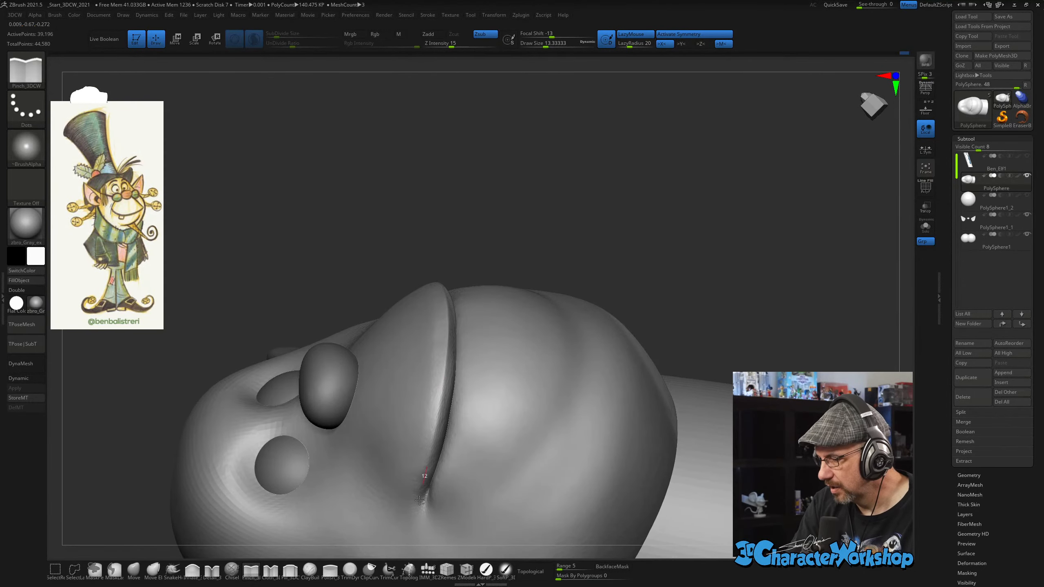
{"action": "right_click_drag", "start_coordinate": [426, 324], "coordinate": [431, 342], "text": "shift"}
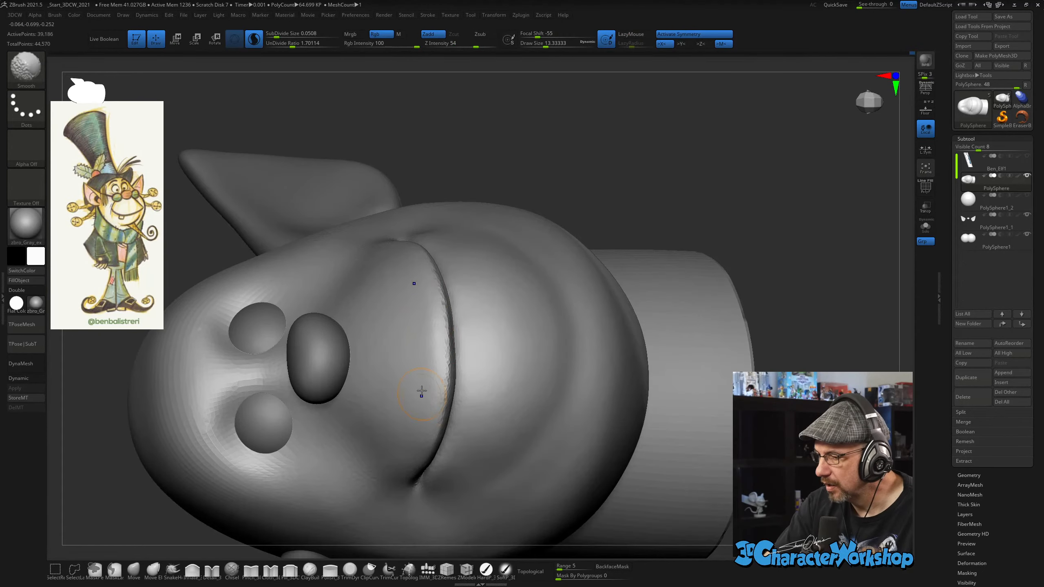
{"action": "key", "text": "ctrl+z"}
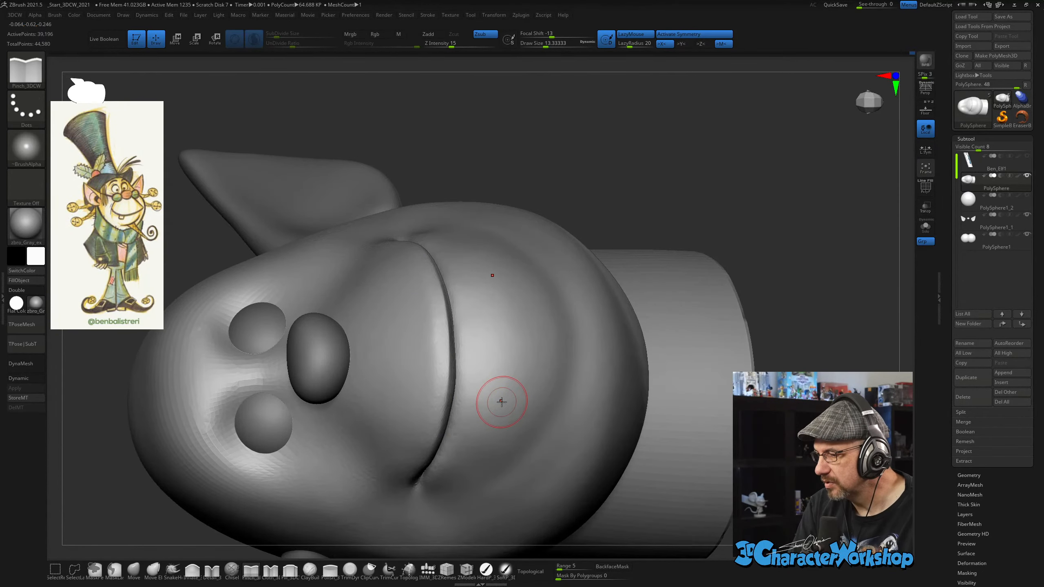
Smooth the edge of the upper lip and pinch the mouth crease tighter at a draw size of about 13.
{"action": "right_click_drag", "start_coordinate": [487, 393], "coordinate": [543, 231]}
{"action": "key", "text": "shift"}
{"action": "key", "text": "shift"}
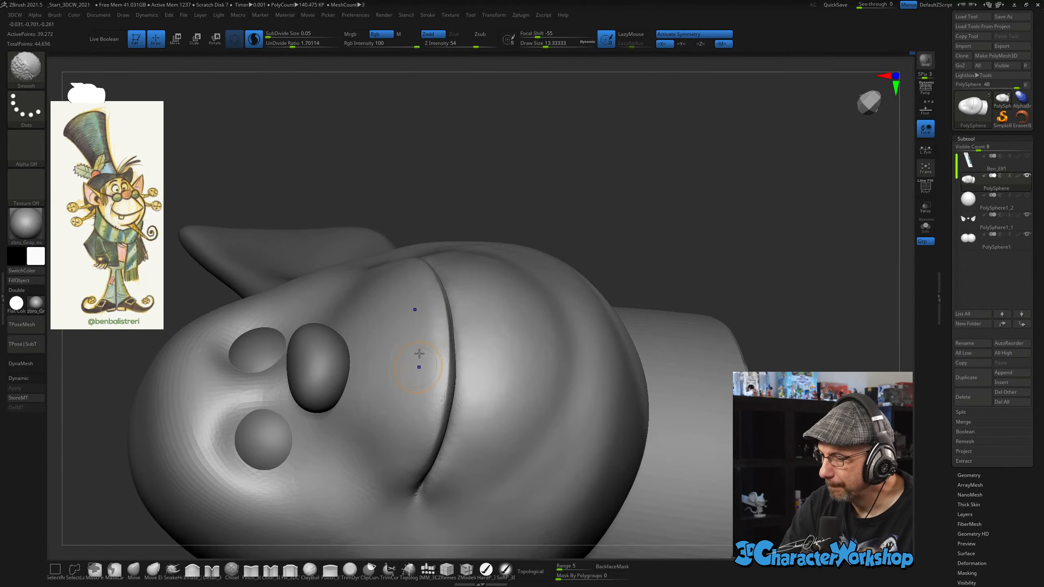
{"action": "mouse_move", "coordinate": [459, 401]}
{"action": "right_mouse_down"}
{"action": "mouse_move", "coordinate": [515, 343]}
{"action": "mouse_move", "coordinate": [478, 299]}
{"action": "mouse_move", "coordinate": [478, 317]}
{"action": "mouse_move", "coordinate": [468, 274]}
{"action": "right_mouse_up"}
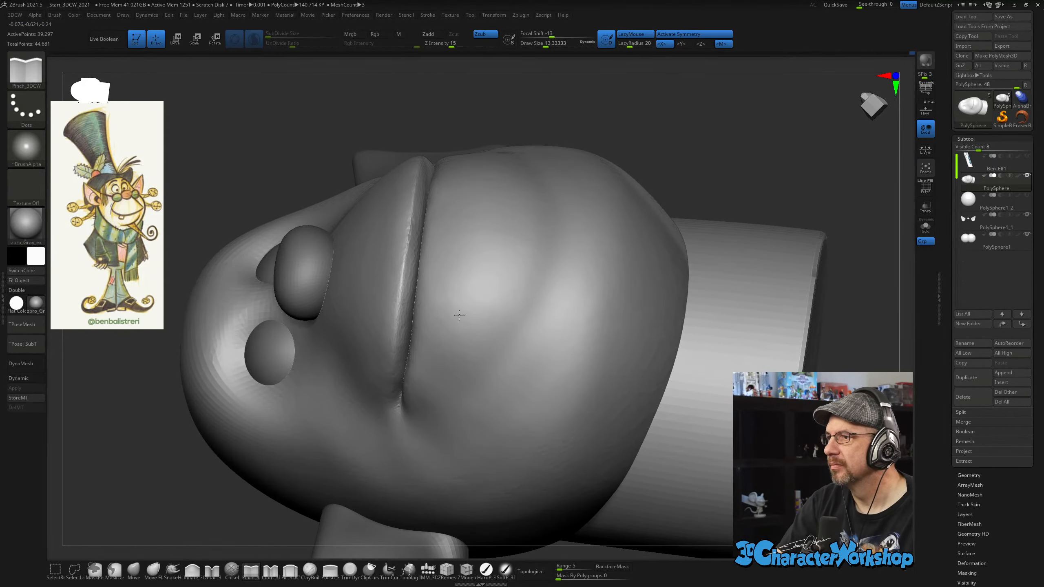
{"action": "right_click_drag", "start_coordinate": [459, 313], "coordinate": [465, 351], "text": "ctrl"}
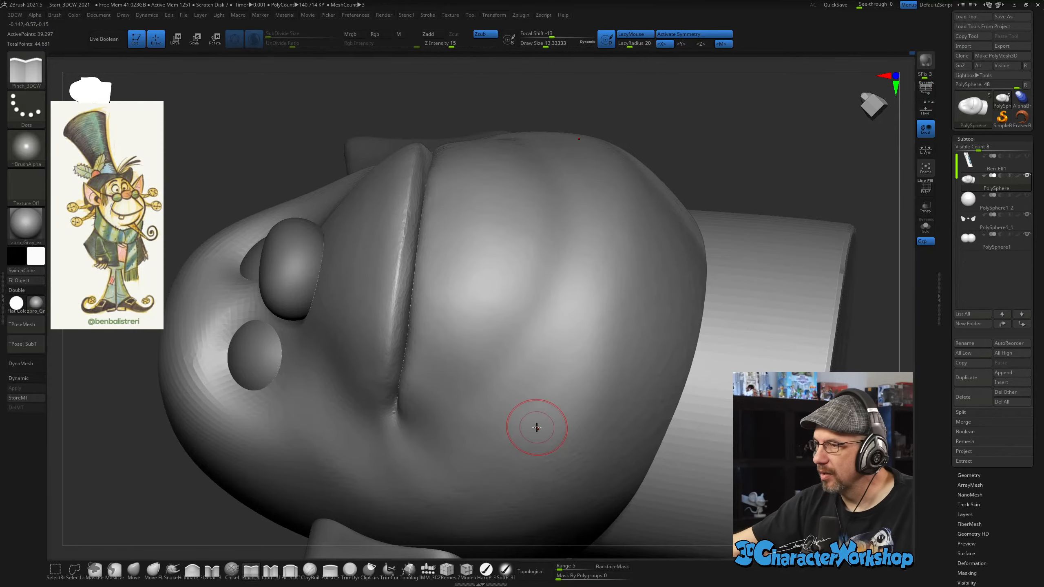
Reduce the Pinch brush to a draw size of about 8 and pinch the underside edge of the upper lip.
{"action": "mouse_move", "coordinate": [249, 132]}
{"action": "right_mouse_down", "text": "alt"}
{"action": "mouse_move", "coordinate": [250, 145]}
{"action": "mouse_move", "coordinate": [287, 145]}
{"action": "right_mouse_up", "text": "alt"}
{"action": "key", "text": "s"}
{"action": "left_click_drag", "start_coordinate": [287, 145], "coordinate": [289, 145]}
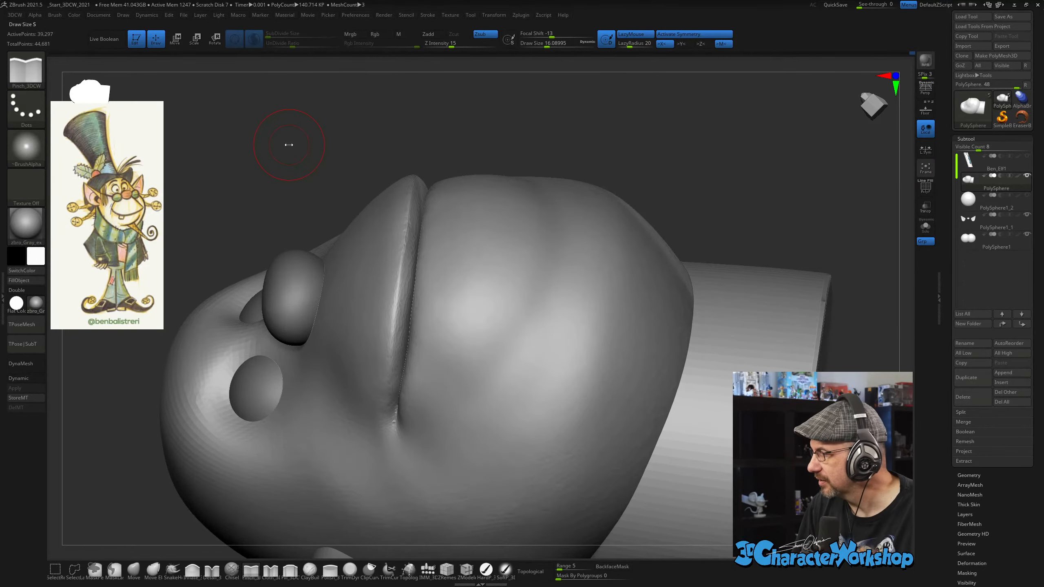
{"action": "right_click_drag", "start_coordinate": [290, 145], "coordinate": [291, 192], "text": "alt"}
{"action": "key", "text": "s"}
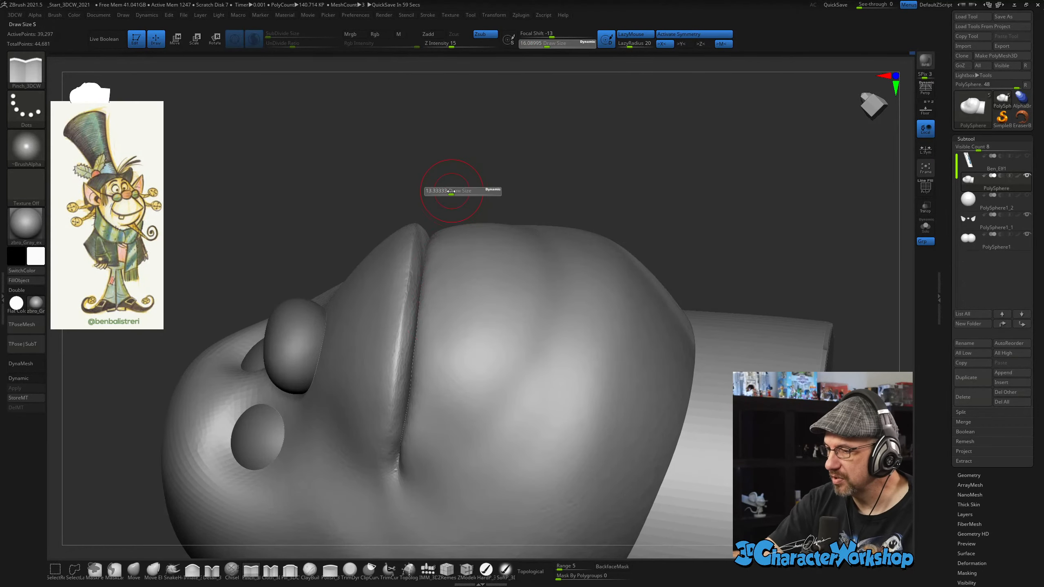
{"action": "left_click_drag", "start_coordinate": [461, 191], "coordinate": [459, 190]}
{"action": "right_click_drag", "start_coordinate": [459, 191], "coordinate": [457, 192], "text": "ctrl"}
{"action": "key", "text": "s"}
{"action": "left_click_drag", "start_coordinate": [458, 167], "coordinate": [454, 166]}
{"action": "right_click_drag", "start_coordinate": [451, 166], "coordinate": [465, 165]}
{"action": "left_click_drag", "start_coordinate": [405, 286], "coordinate": [404, 289]}
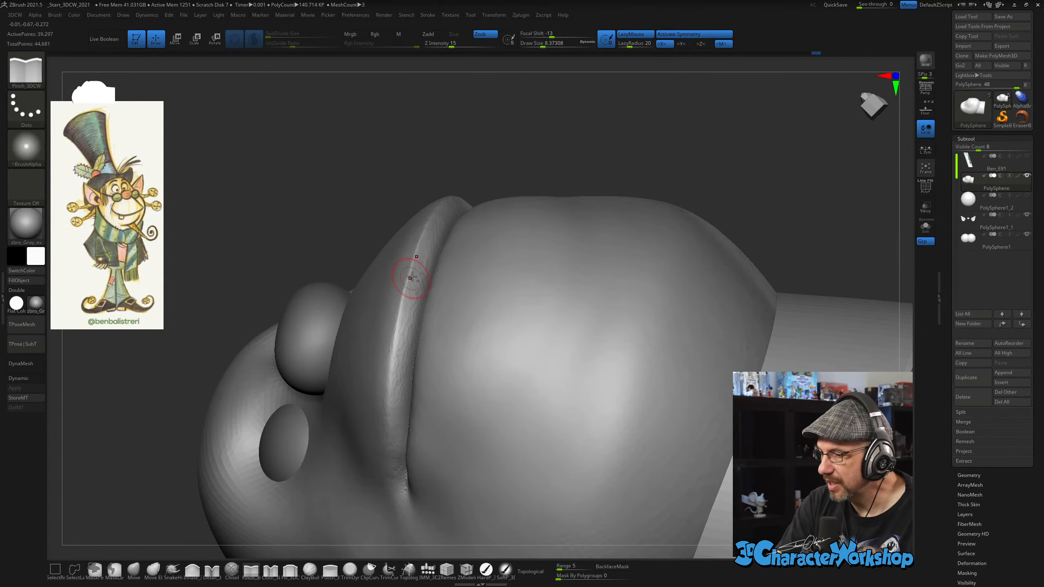
Alternate smoothing and pinching along the upper lip's inner edge to clean up the parting line of the mouth.
{"action": "mouse_move", "coordinate": [412, 277]}
{"action": "right_mouse_down"}
{"action": "mouse_move", "coordinate": [404, 298]}
{"action": "mouse_move", "coordinate": [423, 279]}
{"action": "right_mouse_up"}
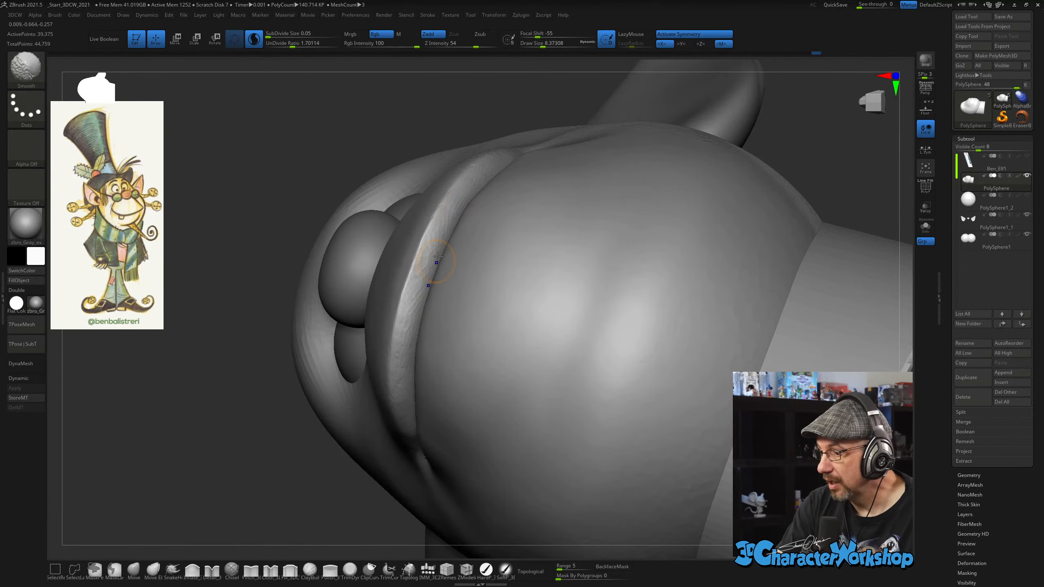
{"action": "left_click_drag", "start_coordinate": [404, 367], "coordinate": [416, 429], "text": "shift"}
{"action": "right_click_drag", "start_coordinate": [409, 367], "coordinate": [415, 337]}
{"action": "left_click_drag", "start_coordinate": [408, 283], "coordinate": [403, 304]}
{"action": "left_click_drag", "start_coordinate": [385, 460], "coordinate": [386, 464]}
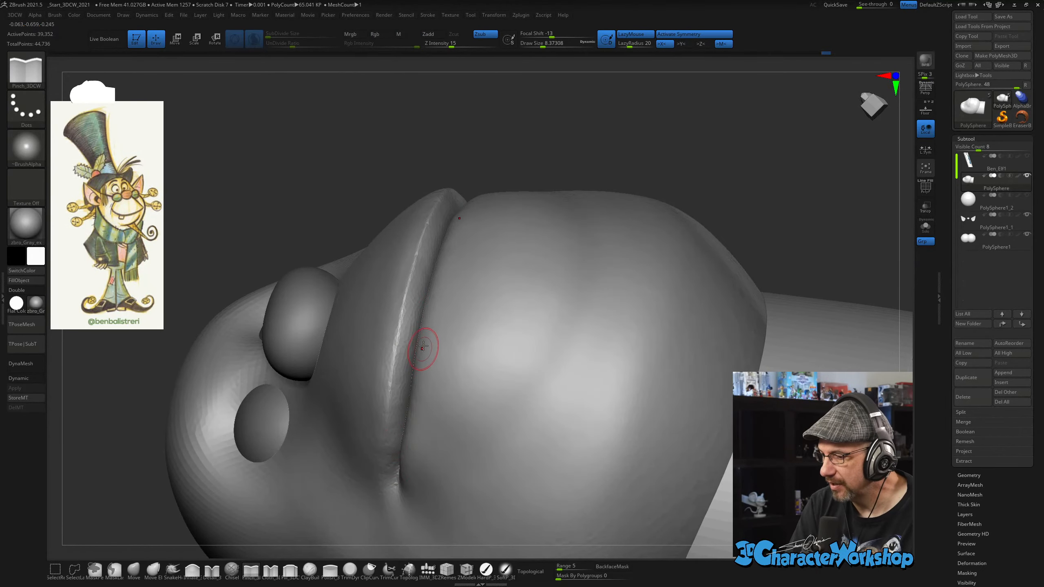
{"action": "right_click_drag", "start_coordinate": [422, 345], "coordinate": [438, 326]}
{"action": "left_click_drag", "start_coordinate": [388, 225], "coordinate": [387, 271], "text": "shift"}
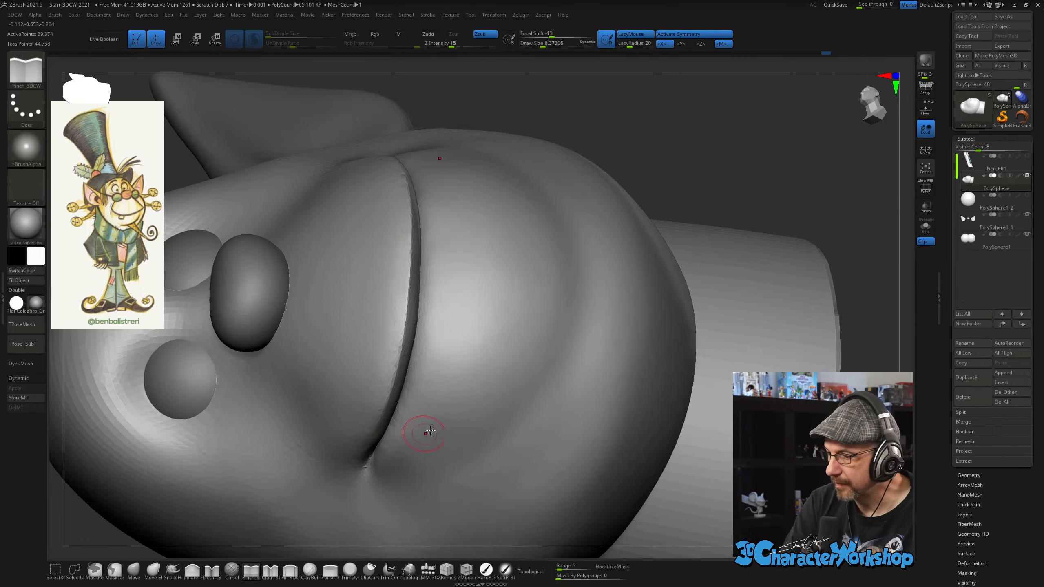
Pinch and smooth the corners of the mouth where the crease runs into the cheeks, at a draw size of about 8.
{"action": "scroll", "coordinate": [948, 99], "scroll_direction": "up", "scroll_amount": 1}
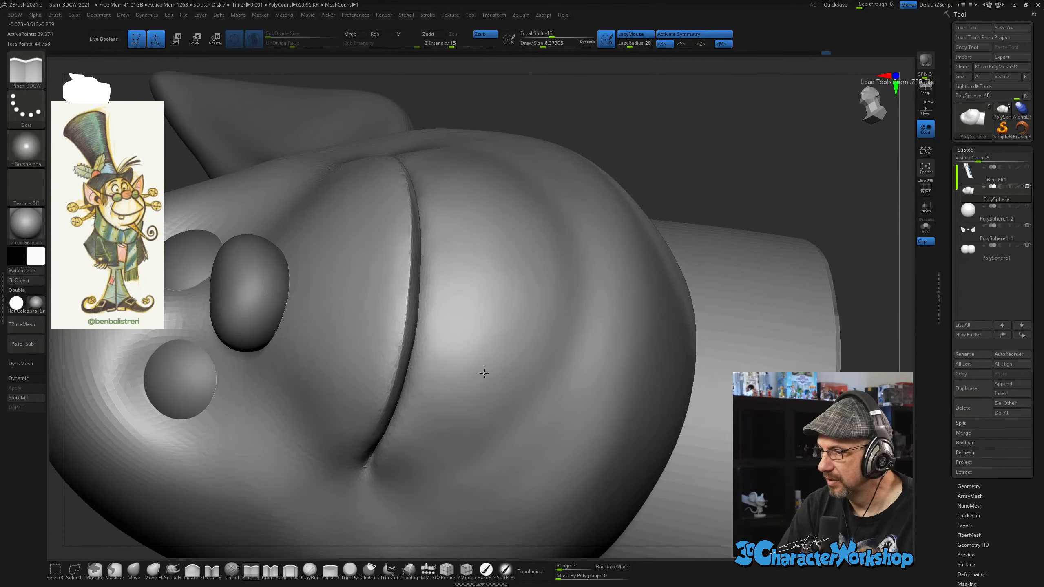
{"action": "right_click_drag", "start_coordinate": [484, 373], "coordinate": [487, 369]}
{"action": "right_click_drag", "start_coordinate": [473, 310], "coordinate": [377, 432]}
{"action": "mouse_move", "coordinate": [377, 432]}
{"action": "left_mouse_down"}
{"action": "mouse_move", "coordinate": [380, 362]}
{"action": "mouse_move", "coordinate": [376, 402]}
{"action": "left_mouse_up"}
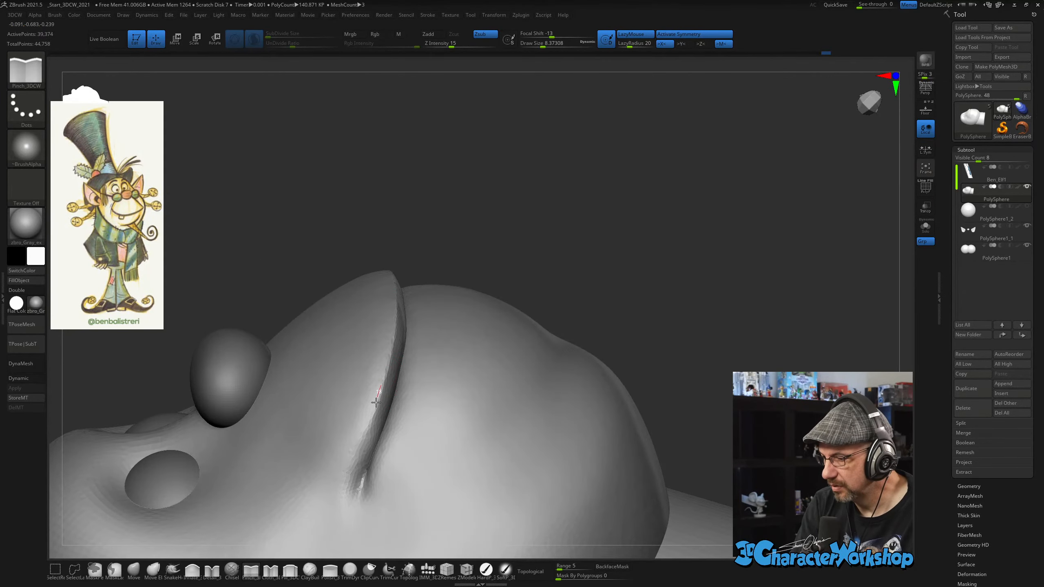
{"action": "left_click_drag", "start_coordinate": [356, 494], "coordinate": [357, 506]}
{"action": "left_click_drag", "start_coordinate": [386, 504], "coordinate": [382, 426]}
{"action": "left_click_drag", "start_coordinate": [359, 445], "coordinate": [366, 512]}
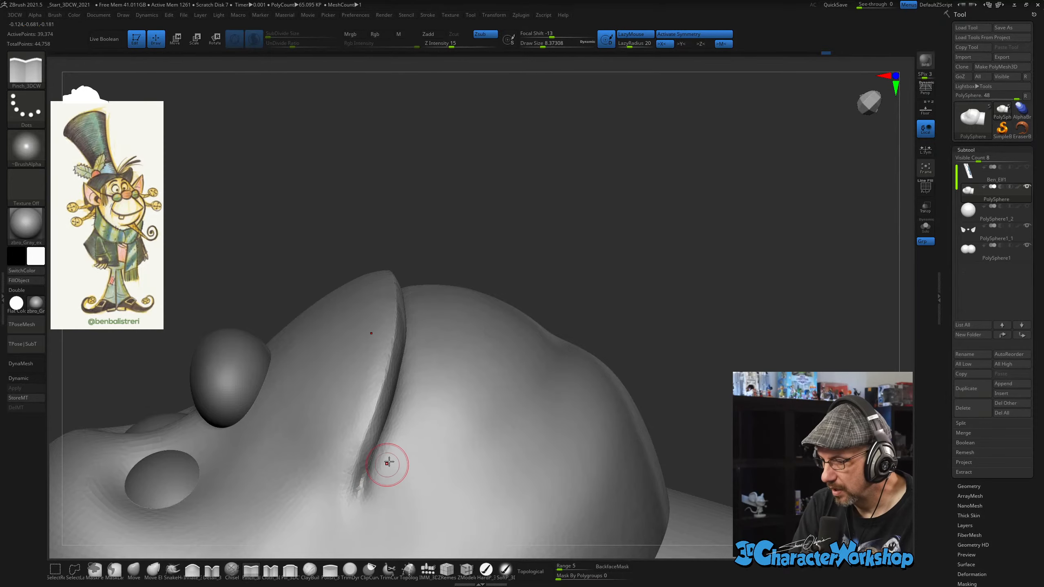
{"action": "mouse_move", "coordinate": [394, 457]}
{"action": "right_mouse_down"}
{"action": "mouse_move", "coordinate": [408, 441]}
{"action": "mouse_move", "coordinate": [397, 455]}
{"action": "mouse_move", "coordinate": [424, 364]}
{"action": "right_mouse_up"}
{"action": "mouse_move", "coordinate": [427, 314]}
{"action": "right_mouse_down"}
{"action": "mouse_move", "coordinate": [432, 272]}
{"action": "mouse_move", "coordinate": [416, 303]}
{"action": "right_mouse_up"}
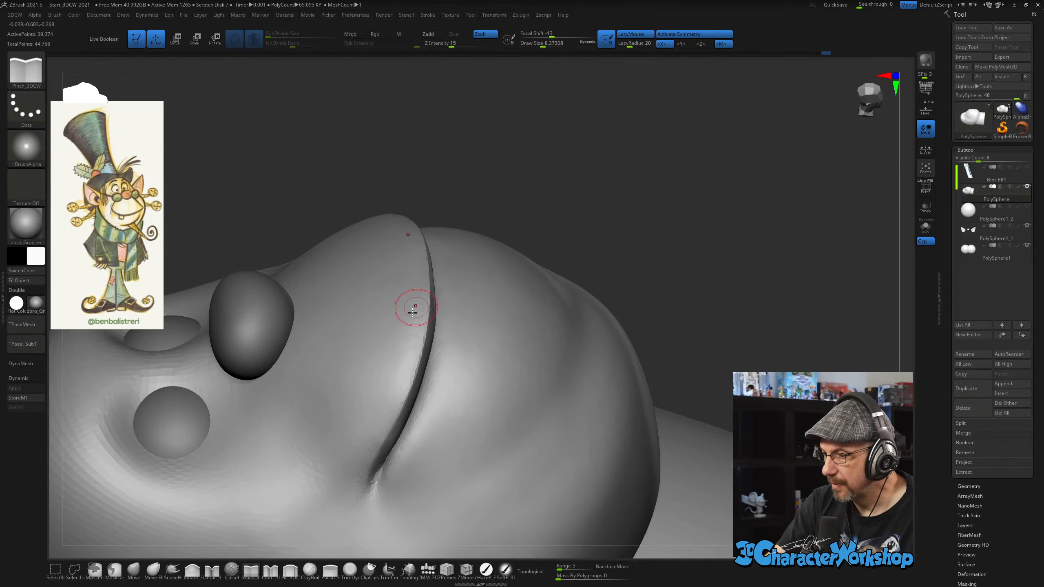
{"action": "key", "text": "shift"}
{"action": "mouse_move", "coordinate": [494, 434]}
{"action": "right_mouse_down", "text": "ctrl"}
{"action": "mouse_move", "coordinate": [620, 305]}
{"action": "mouse_move", "coordinate": [575, 404]}
{"action": "right_mouse_up", "text": "ctrl"}
{"action": "mouse_move", "coordinate": [619, 360]}
{"action": "right_mouse_down"}
{"action": "mouse_move", "coordinate": [718, 280]}
{"action": "mouse_move", "coordinate": [643, 344]}
{"action": "right_mouse_up"}
{"action": "key", "text": "s"}
{"action": "left_click_drag", "start_coordinate": [643, 344], "coordinate": [654, 345]}
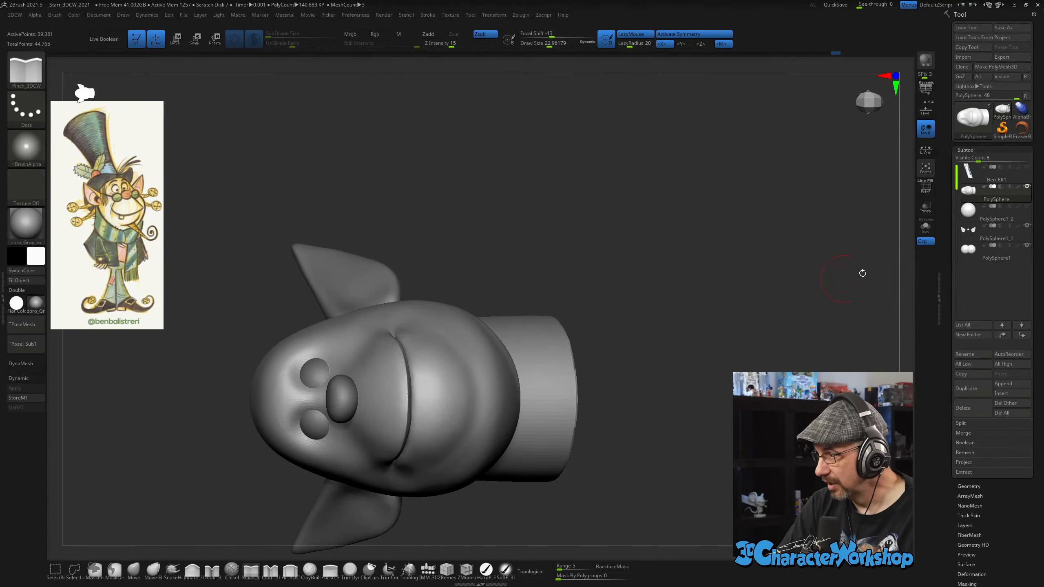
{"action": "right_click_drag", "start_coordinate": [609, 359], "coordinate": [618, 370]}
{"action": "key", "text": "comma"}
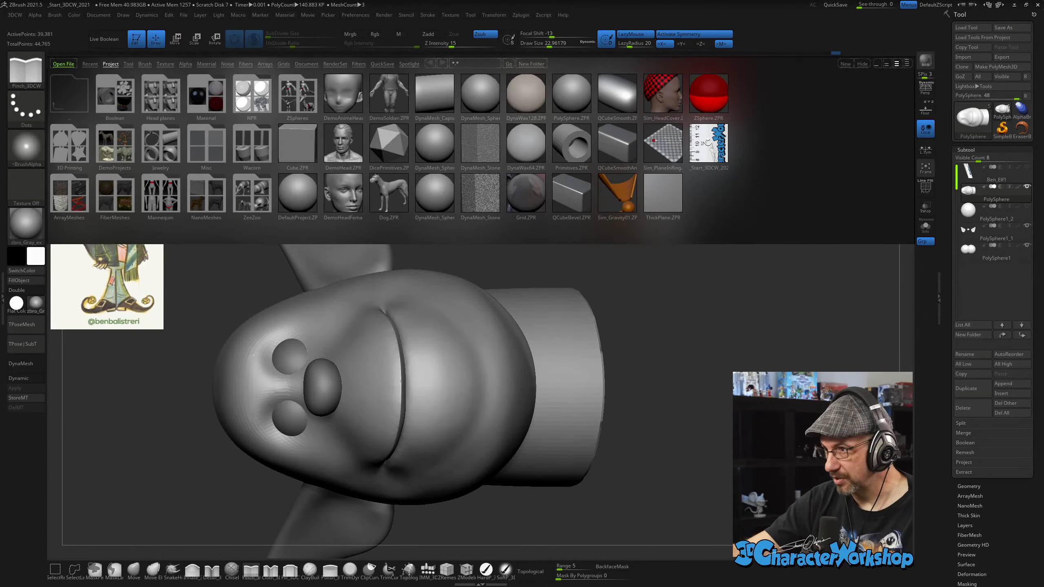
{"action": "key", "text": "comma"}
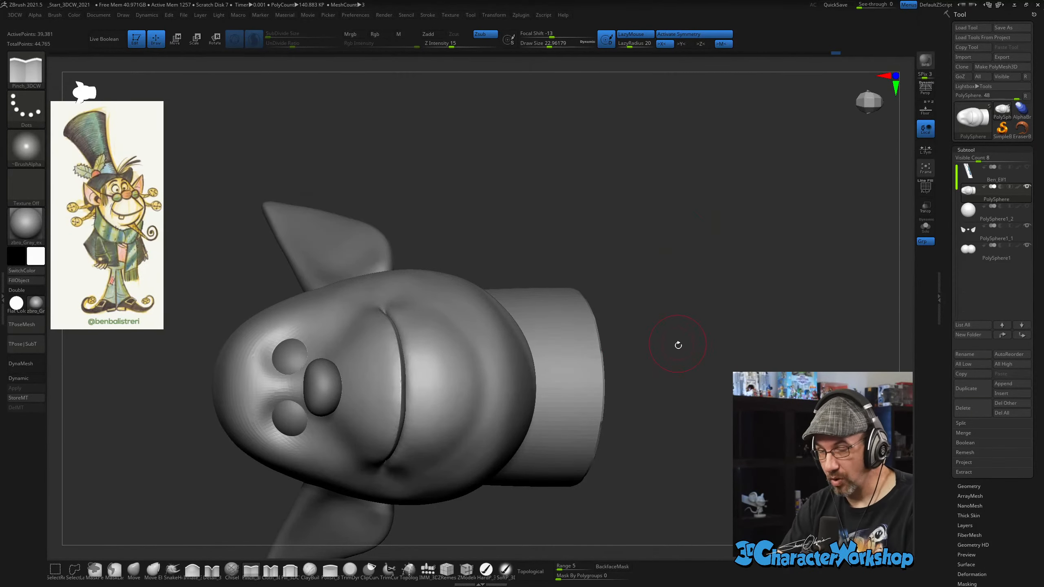
{"action": "mouse_move", "coordinate": [676, 445]}
{"action": "right_mouse_down", "text": "ctrl"}
{"action": "mouse_move", "coordinate": [672, 453]}
{"action": "mouse_move", "coordinate": [685, 422]}
{"action": "right_mouse_up", "text": "ctrl"}
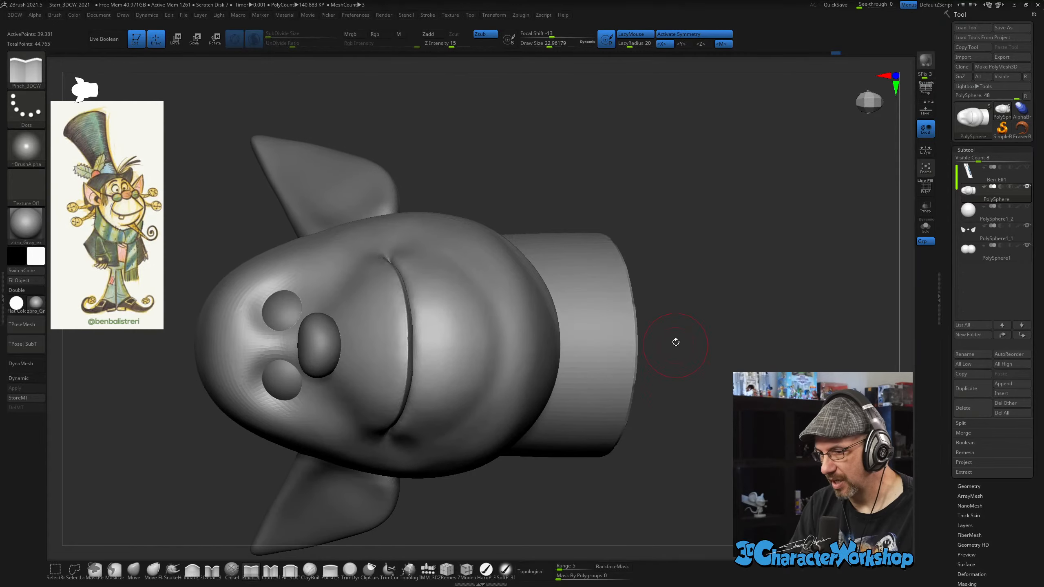
Show the polygroup wireframe and smooth the area where the head meets the neck at a draw size of about 29.
{"action": "right_click_drag", "start_coordinate": [676, 321], "coordinate": [673, 322]}
{"action": "key", "text": "s"}
{"action": "left_click_drag", "start_coordinate": [707, 291], "coordinate": [708, 290]}
{"action": "right_click_drag", "start_coordinate": [711, 289], "coordinate": [677, 324]}
{"action": "key", "text": "shift+f"}
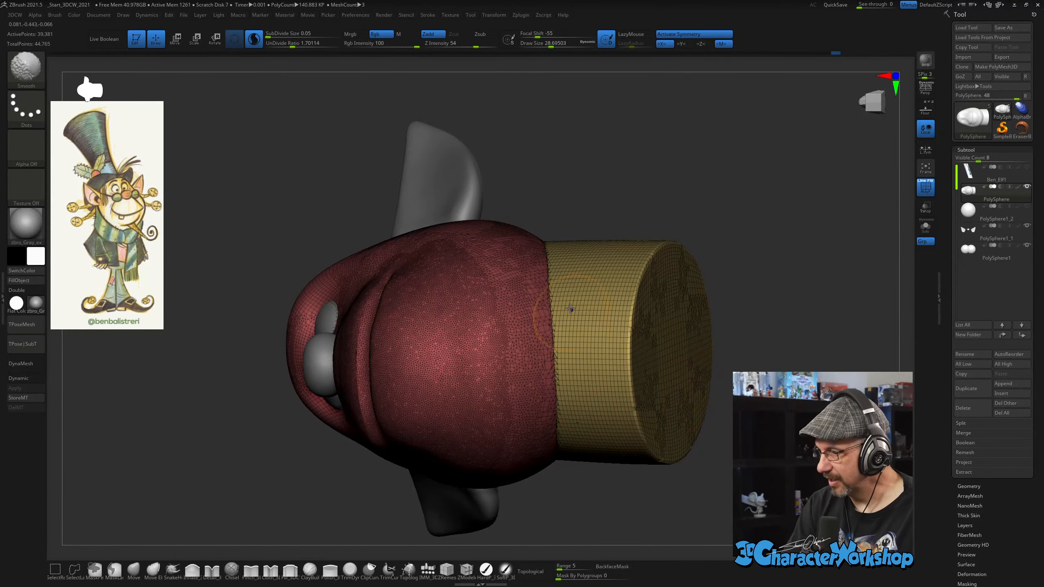
{"action": "mouse_move", "coordinate": [603, 360]}
{"action": "left_mouse_down", "text": "shift"}
{"action": "mouse_move", "coordinate": [592, 314]}
{"action": "mouse_move", "coordinate": [553, 284]}
{"action": "mouse_move", "coordinate": [549, 346]}
{"action": "left_mouse_up", "text": "shift"}
Smooth over the neck and the back of the head to even out the mesh, checking it from several angles.
{"action": "mouse_move", "coordinate": [596, 285]}
{"action": "right_mouse_down"}
{"action": "mouse_move", "coordinate": [517, 338]}
{"action": "mouse_move", "coordinate": [546, 327]}
{"action": "mouse_move", "coordinate": [525, 348]}
{"action": "right_mouse_up"}
{"action": "mouse_move", "coordinate": [505, 315]}
{"action": "left_mouse_down", "text": "shift"}
{"action": "mouse_move", "coordinate": [488, 411]}
{"action": "mouse_move", "coordinate": [534, 341]}
{"action": "mouse_move", "coordinate": [534, 411]}
{"action": "mouse_move", "coordinate": [483, 463]}
{"action": "mouse_move", "coordinate": [514, 473]}
{"action": "mouse_move", "coordinate": [478, 514]}
{"action": "mouse_move", "coordinate": [596, 411]}
{"action": "mouse_move", "coordinate": [585, 343]}
{"action": "left_mouse_up", "text": "shift"}
{"action": "mouse_move", "coordinate": [585, 343]}
{"action": "right_mouse_down"}
{"action": "mouse_move", "coordinate": [575, 353]}
{"action": "mouse_move", "coordinate": [586, 385]}
{"action": "right_mouse_up"}
{"action": "mouse_move", "coordinate": [587, 389]}
{"action": "left_mouse_down", "text": "shift"}
{"action": "mouse_move", "coordinate": [487, 499]}
{"action": "mouse_move", "coordinate": [545, 446]}
{"action": "mouse_move", "coordinate": [542, 456]}
{"action": "left_mouse_up", "text": "shift"}
{"action": "mouse_move", "coordinate": [502, 288]}
{"action": "right_mouse_down"}
{"action": "mouse_move", "coordinate": [507, 306]}
{"action": "mouse_move", "coordinate": [524, 222]}
{"action": "right_mouse_up"}
{"action": "mouse_move", "coordinate": [524, 222]}
{"action": "left_mouse_down", "text": "shift"}
{"action": "mouse_move", "coordinate": [472, 193]}
{"action": "mouse_move", "coordinate": [448, 230]}
{"action": "mouse_move", "coordinate": [413, 340]}
{"action": "left_mouse_up", "text": "shift"}
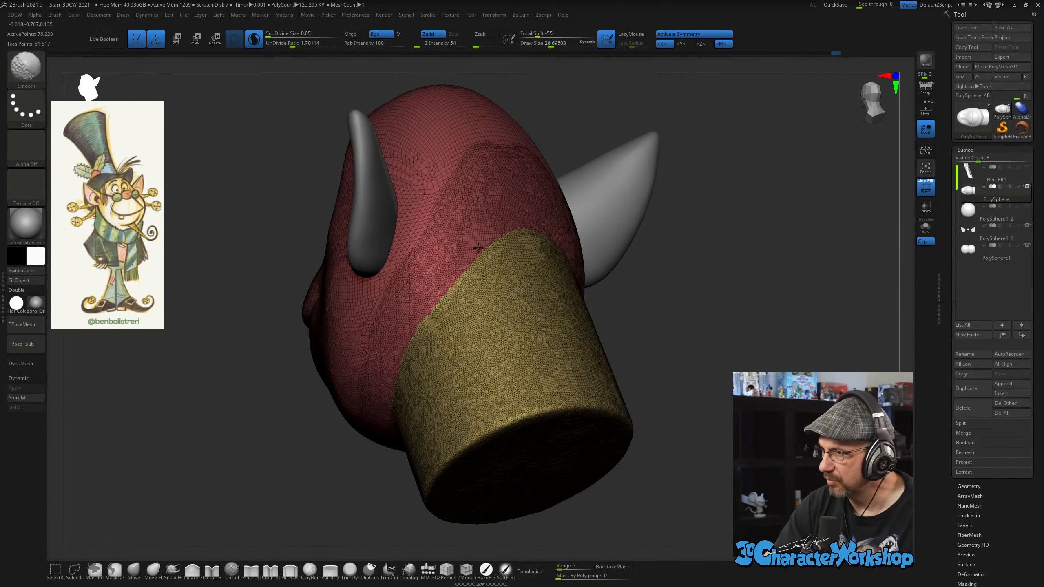
{"action": "mouse_move", "coordinate": [498, 268]}
{"action": "right_mouse_down"}
{"action": "mouse_move", "coordinate": [584, 290]}
{"action": "mouse_move", "coordinate": [632, 328]}
{"action": "mouse_move", "coordinate": [588, 312]}
{"action": "right_mouse_up"}
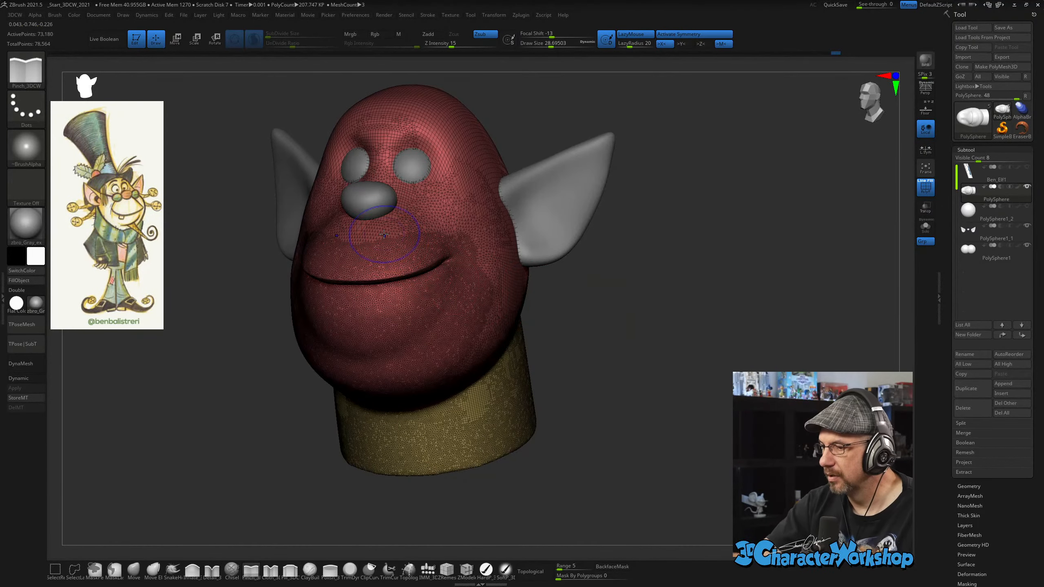
Smooth the face and cheek mesh at a draw size of about 29 and hide the polygroup wireframe.
{"action": "mouse_move", "coordinate": [383, 234]}
{"action": "left_mouse_down", "text": "shift"}
{"action": "mouse_move", "coordinate": [428, 204]}
{"action": "mouse_move", "coordinate": [411, 181]}
{"action": "mouse_move", "coordinate": [438, 130]}
{"action": "mouse_move", "coordinate": [468, 230]}
{"action": "mouse_move", "coordinate": [486, 246]}
{"action": "mouse_move", "coordinate": [481, 173]}
{"action": "mouse_move", "coordinate": [474, 366]}
{"action": "left_mouse_up", "text": "shift"}
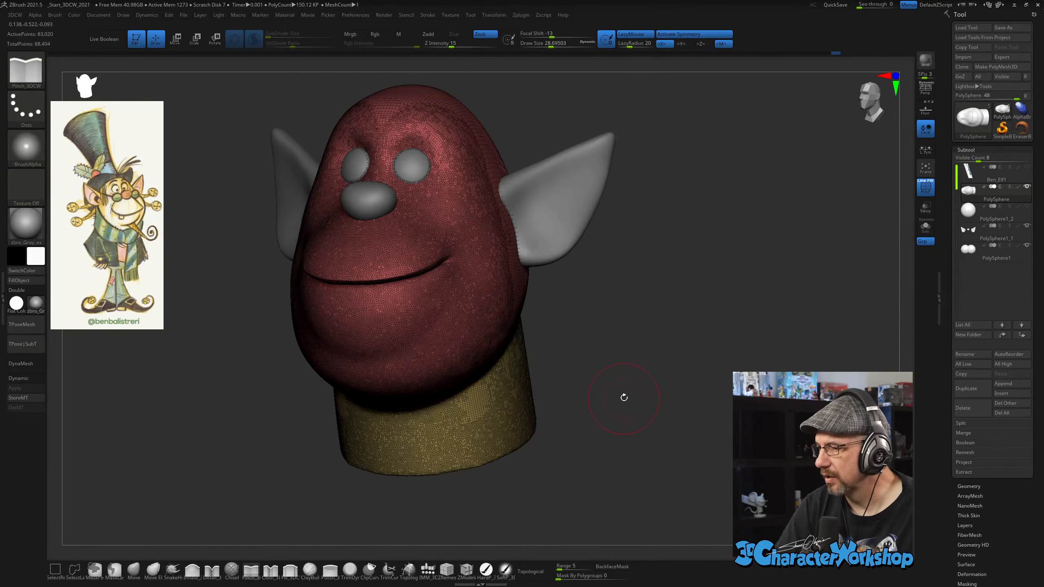
{"action": "right_click_drag", "start_coordinate": [623, 397], "coordinate": [664, 367]}
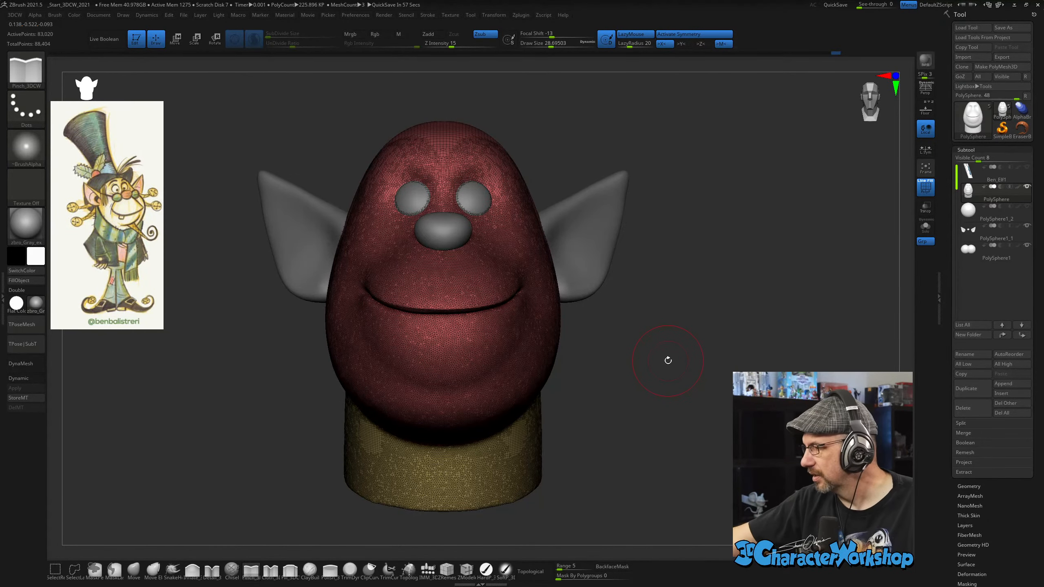
{"action": "mouse_move", "coordinate": [698, 340]}
{"action": "left_mouse_down"}
{"action": "mouse_move", "coordinate": [657, 345]}
{"action": "mouse_move", "coordinate": [712, 338]}
{"action": "mouse_move", "coordinate": [699, 347]}
{"action": "mouse_move", "coordinate": [708, 416]}
{"action": "left_mouse_up"}
{"action": "key", "text": "shift+f"}
{"action": "left_click_drag", "start_coordinate": [557, 385], "coordinate": [448, 406]}
{"action": "left_click_drag", "start_coordinate": [682, 349], "coordinate": [690, 377], "text": "alt"}
{"action": "left_click_drag", "start_coordinate": [758, 373], "coordinate": [762, 403], "text": "alt"}
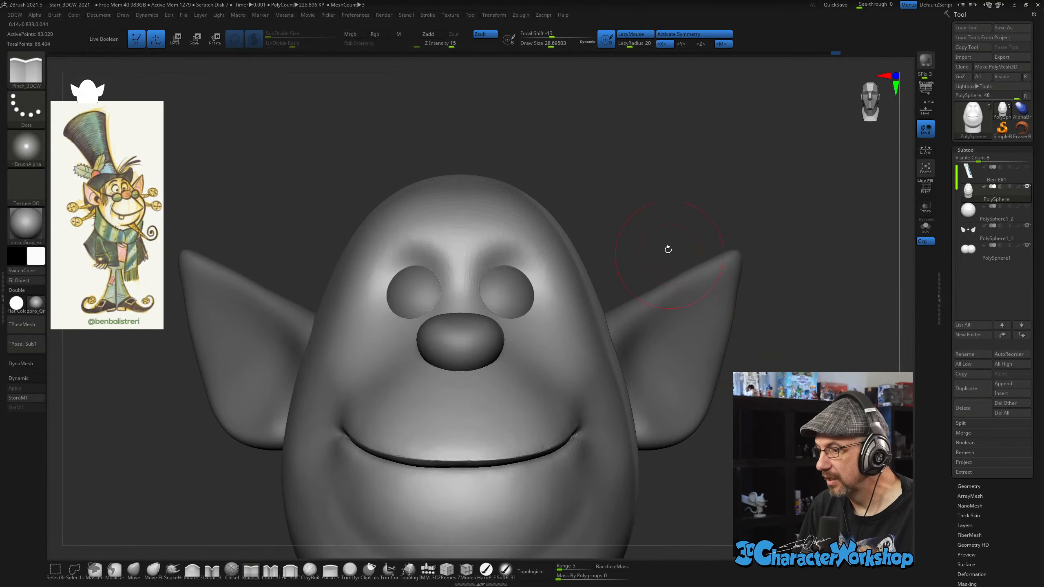
Pinch and smooth the brow area above the eyes at a draw size of about 20.
{"action": "key", "text": "s"}
{"action": "mouse_move", "coordinate": [665, 223]}
{"action": "left_mouse_down"}
{"action": "mouse_move", "coordinate": [502, 280]}
{"action": "mouse_move", "coordinate": [538, 250]}
{"action": "left_mouse_up"}
{"action": "right_click_drag", "start_coordinate": [556, 228], "coordinate": [540, 221], "text": "alt"}
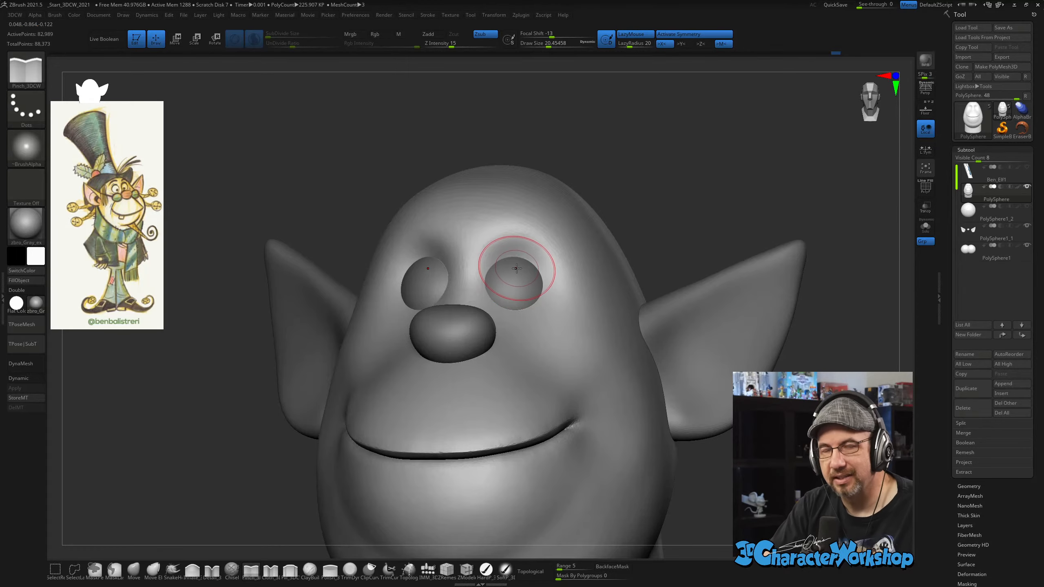
{"action": "right_click_drag", "start_coordinate": [517, 261], "coordinate": [505, 267], "text": "alt"}
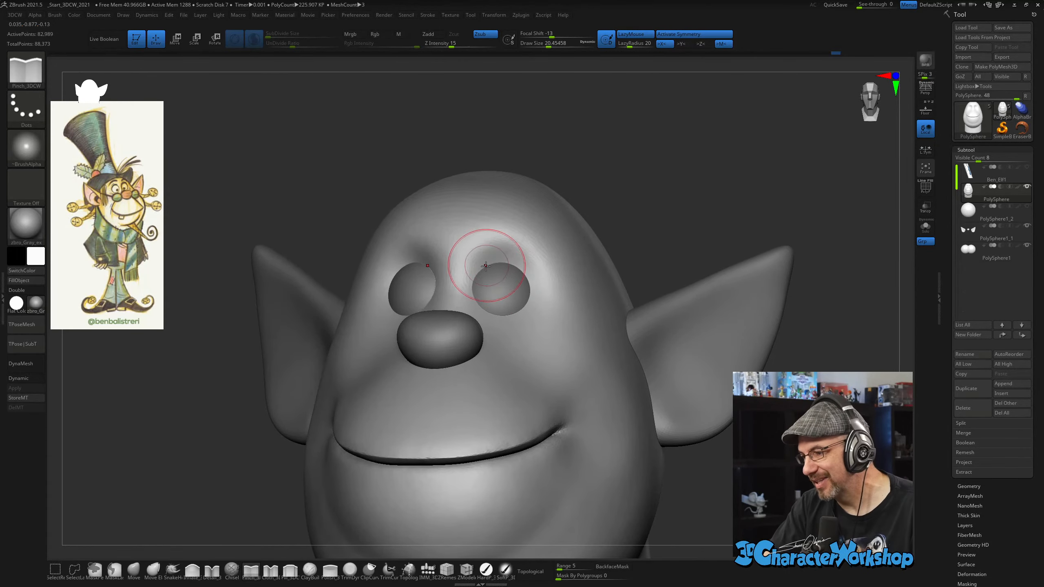
{"action": "left_click_drag", "start_coordinate": [495, 258], "coordinate": [515, 258], "text": "shift"}
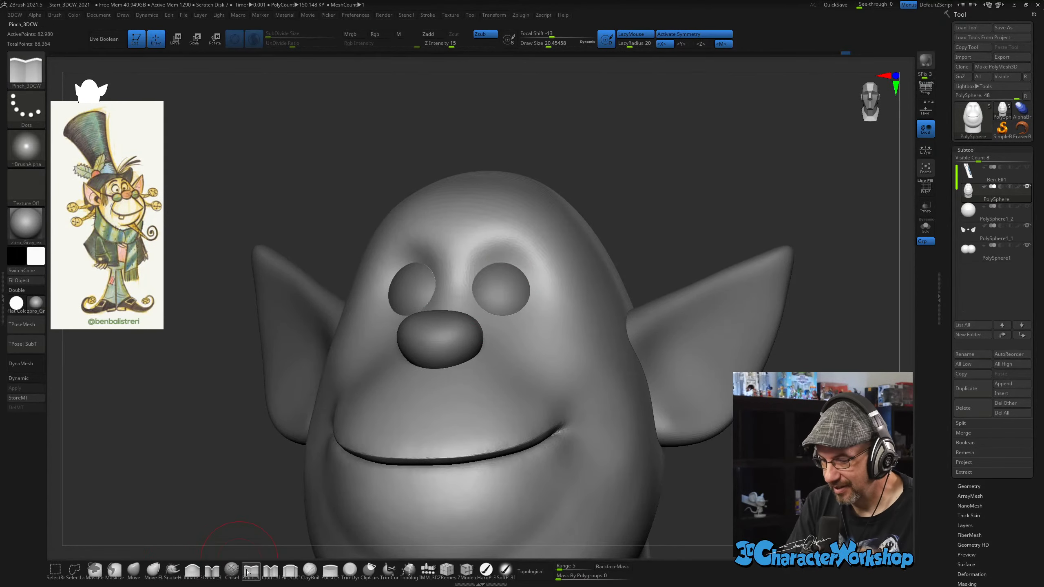
Pinch the brow ridge over the eye toward its outer end at a draw size of about 16.
{"action": "key", "text": "b"}
{"action": "key", "text": "s"}
{"action": "left_click_drag", "start_coordinate": [320, 221], "coordinate": [318, 221]}
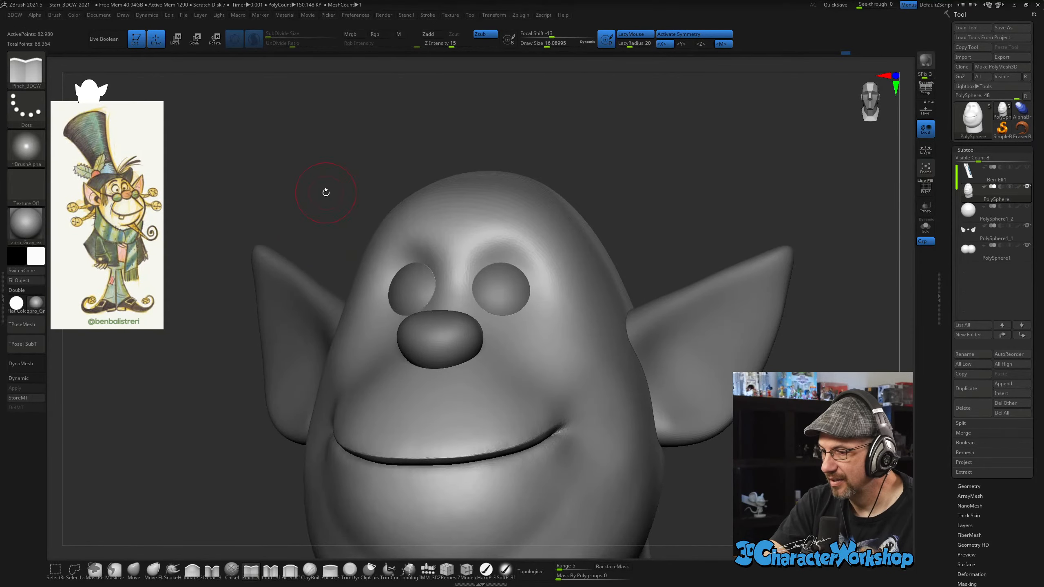
{"action": "right_click_drag", "start_coordinate": [326, 193], "coordinate": [321, 219], "text": "alt"}
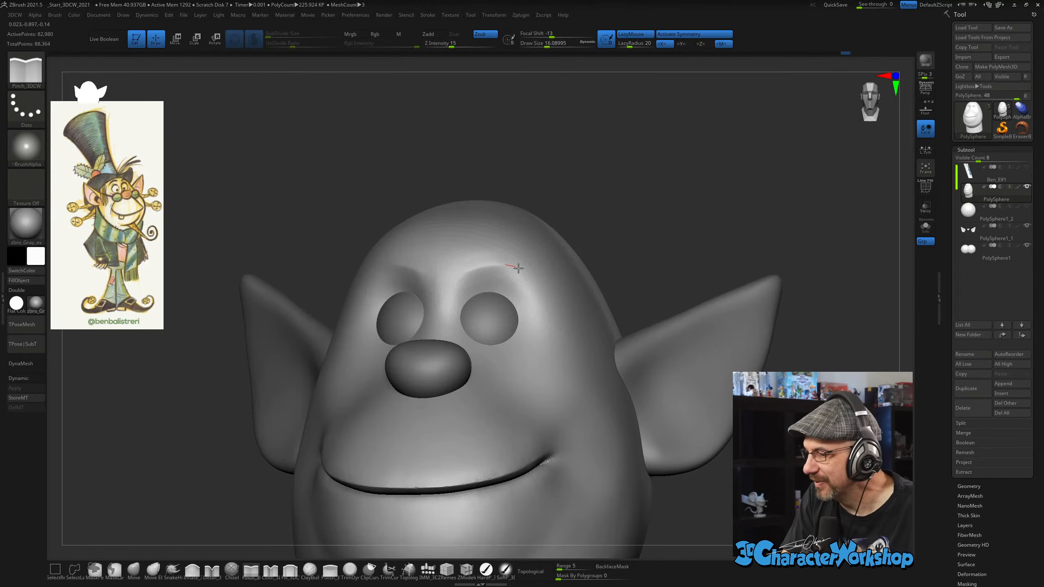
{"action": "left_click_drag", "start_coordinate": [518, 268], "coordinate": [530, 275]}
{"action": "mouse_move", "coordinate": [560, 248]}
{"action": "right_mouse_down"}
{"action": "mouse_move", "coordinate": [666, 260]}
{"action": "mouse_move", "coordinate": [540, 263]}
{"action": "right_mouse_up"}
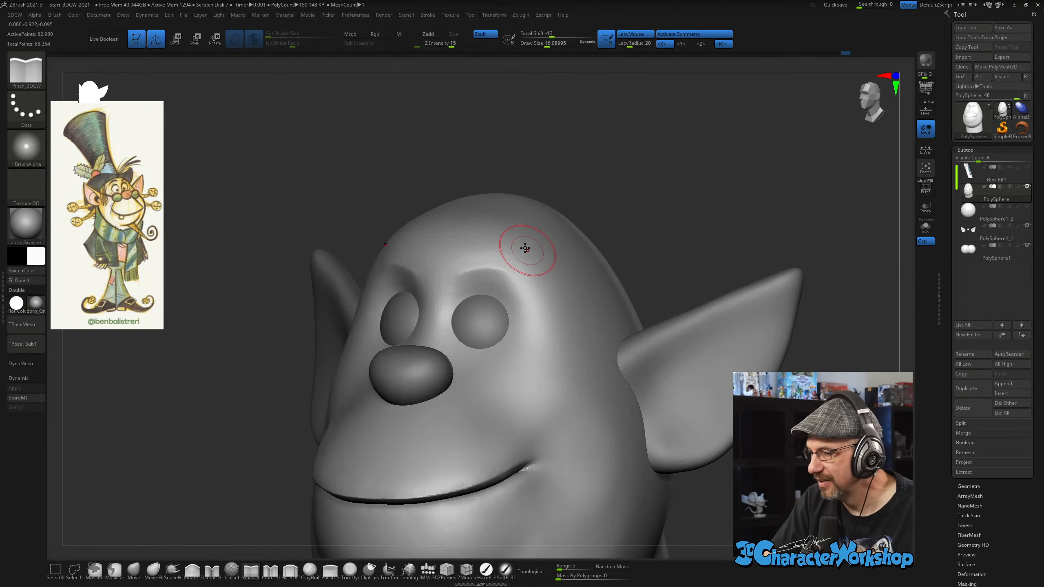
{"action": "left_click_drag", "start_coordinate": [495, 269], "coordinate": [531, 293]}
{"action": "right_click_drag", "start_coordinate": [531, 293], "coordinate": [561, 234]}
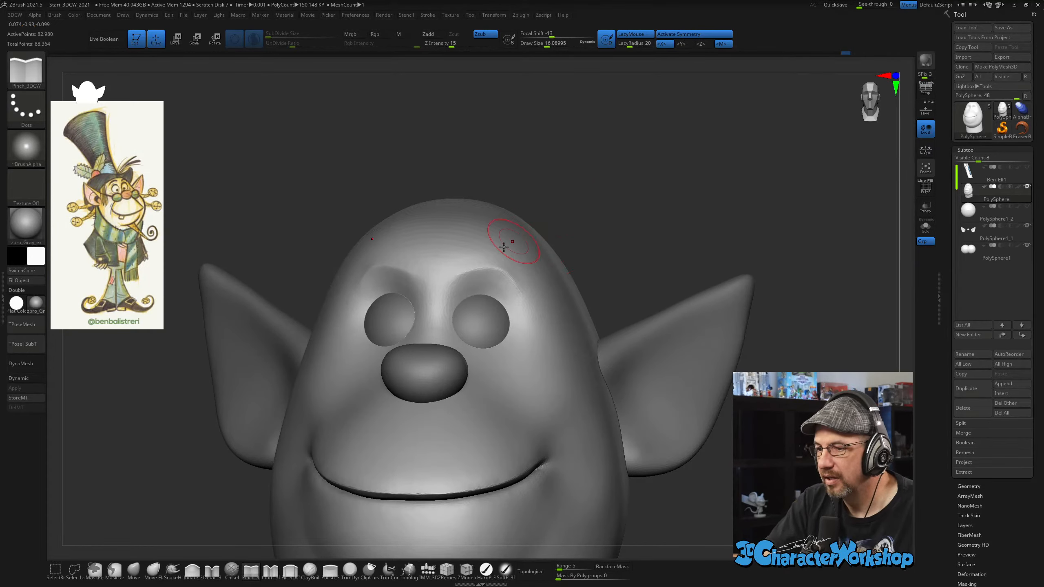
Smooth the forehead just above the brow ridges with the Smooth brush.
{"action": "left_click_drag", "start_coordinate": [504, 247], "coordinate": [458, 253], "text": "shift"}
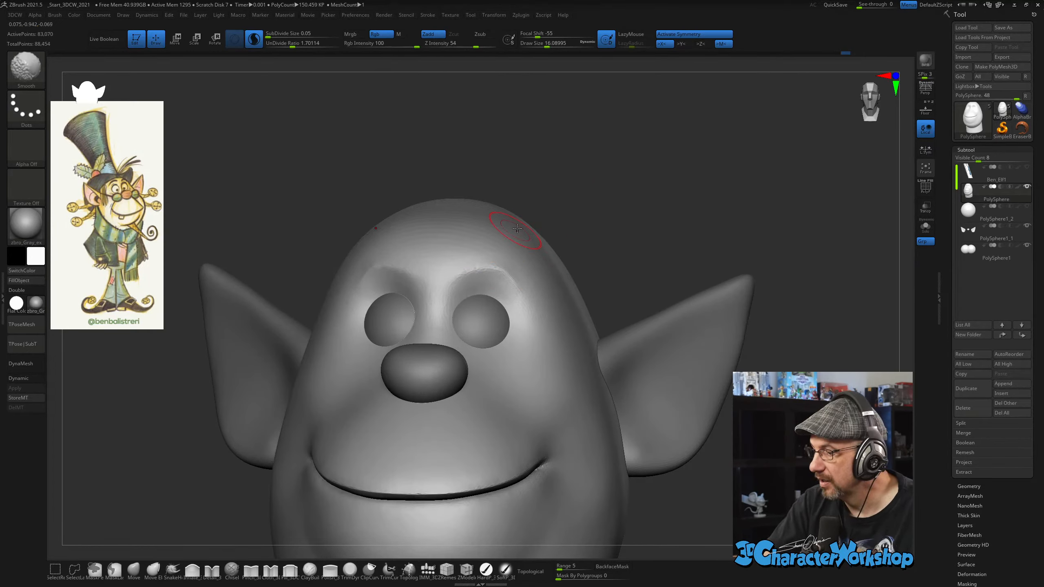
{"action": "key", "text": "ctrl"}
{"action": "left_click_drag", "start_coordinate": [534, 184], "coordinate": [522, 194], "text": "ctrl"}
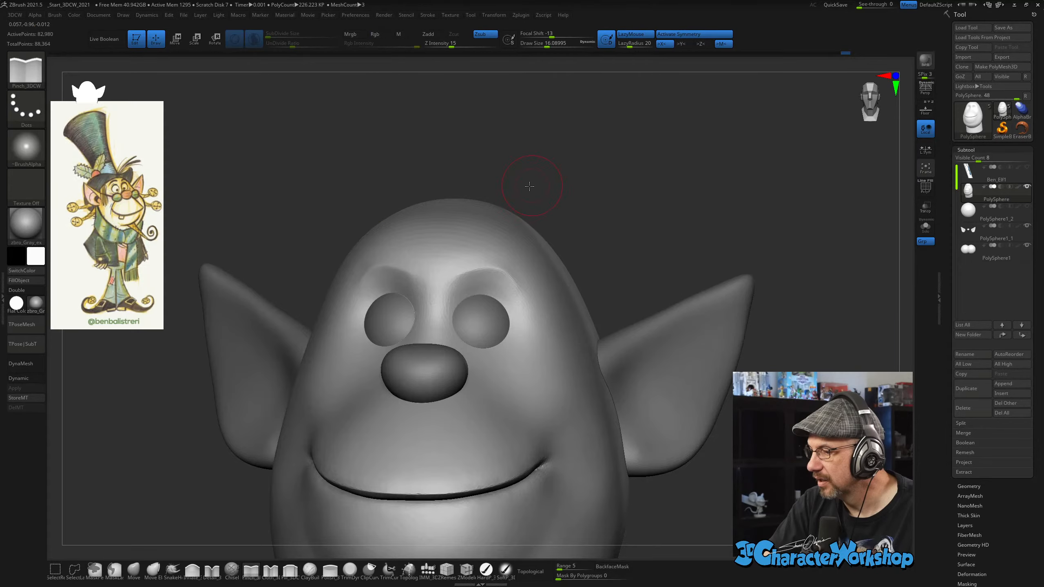
{"action": "right_click_drag", "start_coordinate": [523, 194], "coordinate": [546, 196], "text": "shift"}
Refine the inner brow edges beside the nose bridge with pinching and smoothing at a draw size of about 9.
{"action": "key", "text": "s"}
{"action": "left_click_drag", "start_coordinate": [554, 210], "coordinate": [548, 208]}
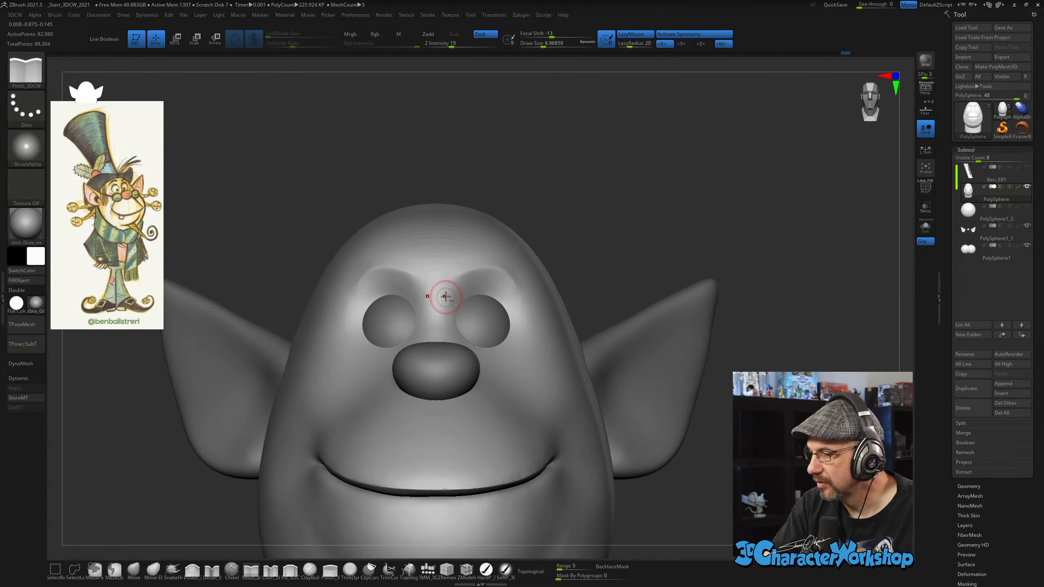
{"action": "key", "text": "shift"}
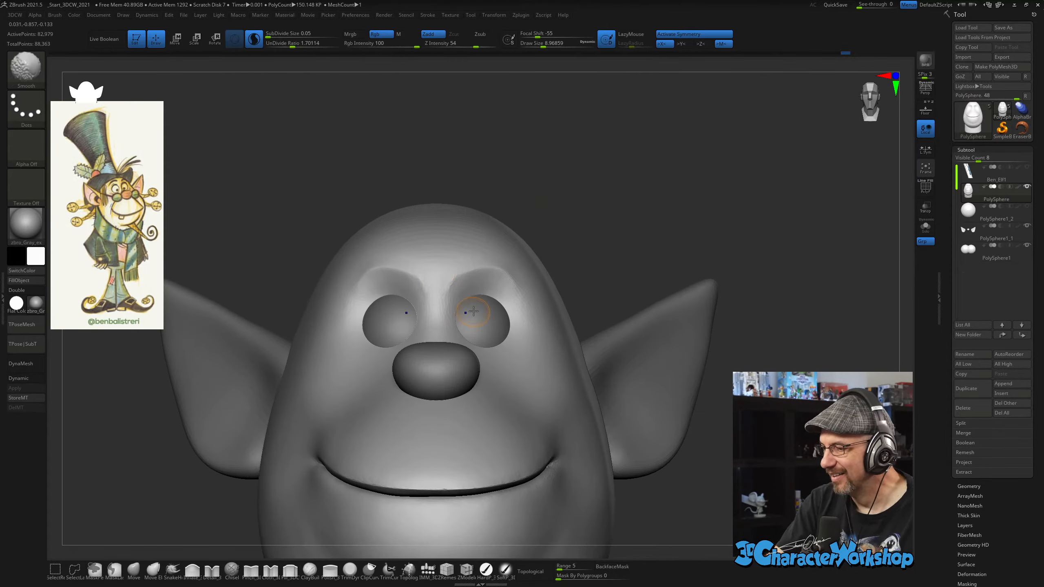
{"action": "left_click_drag", "start_coordinate": [623, 268], "coordinate": [610, 228]}
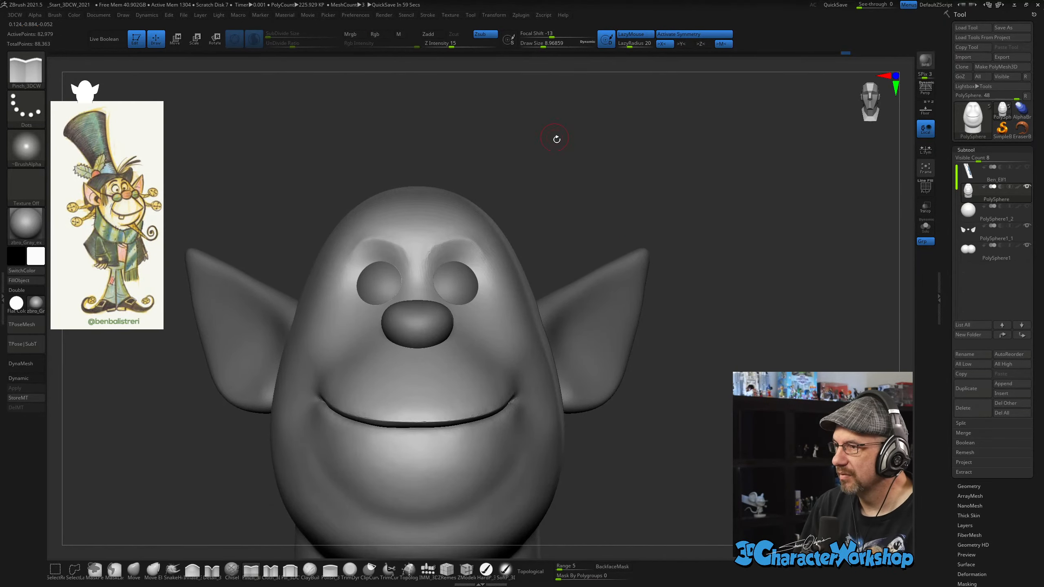
Smooth the forehead, brows and nose bridge between the eyes at a draw size of about 19.
{"action": "left_click_drag", "start_coordinate": [567, 150], "coordinate": [564, 139], "text": "alt"}
{"action": "key", "text": "s"}
{"action": "mouse_move", "coordinate": [564, 152]}
{"action": "left_mouse_down"}
{"action": "mouse_move", "coordinate": [548, 168]}
{"action": "mouse_move", "coordinate": [553, 157]}
{"action": "mouse_move", "coordinate": [573, 164]}
{"action": "mouse_move", "coordinate": [563, 183]}
{"action": "left_mouse_up"}
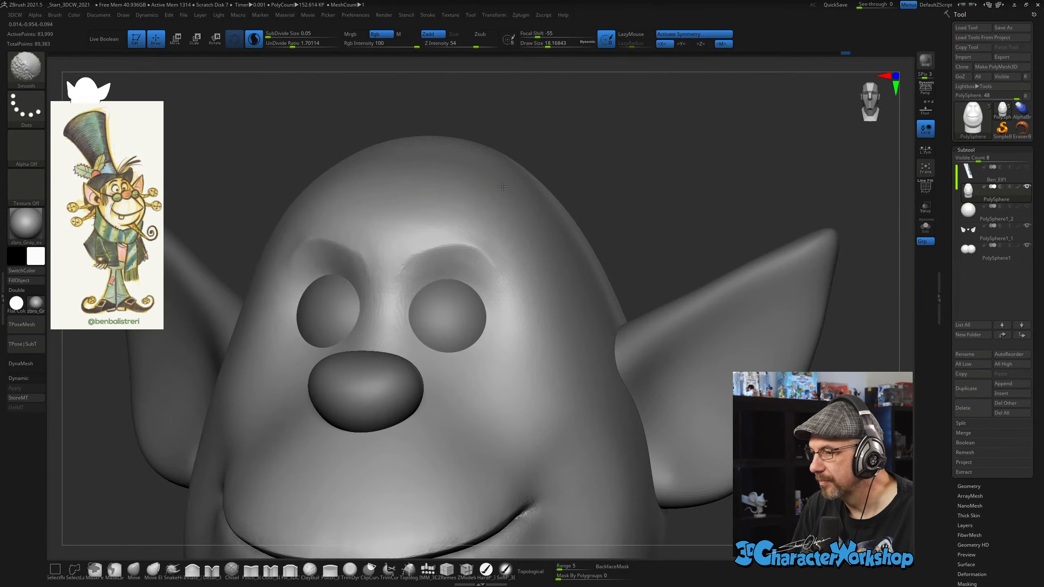
{"action": "left_click_drag", "start_coordinate": [502, 186], "coordinate": [435, 153], "text": "shift"}
{"action": "left_click_drag", "start_coordinate": [648, 175], "coordinate": [653, 181], "text": "ctrl"}
{"action": "left_click_drag", "start_coordinate": [644, 178], "coordinate": [647, 163]}
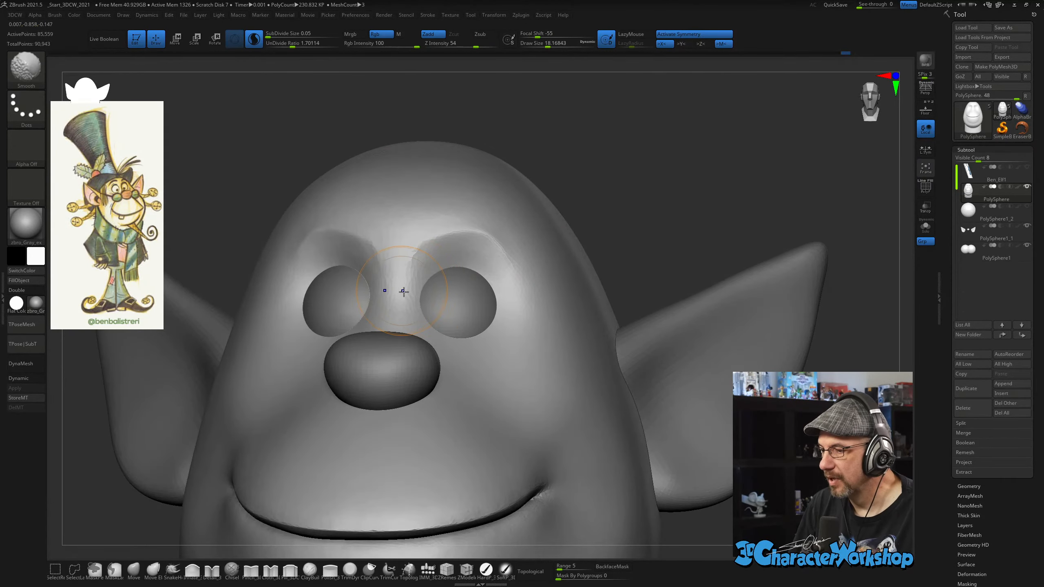
{"action": "left_click_drag", "start_coordinate": [423, 310], "coordinate": [425, 308], "text": "shift"}
{"action": "left_click_drag", "start_coordinate": [611, 194], "coordinate": [708, 351]}
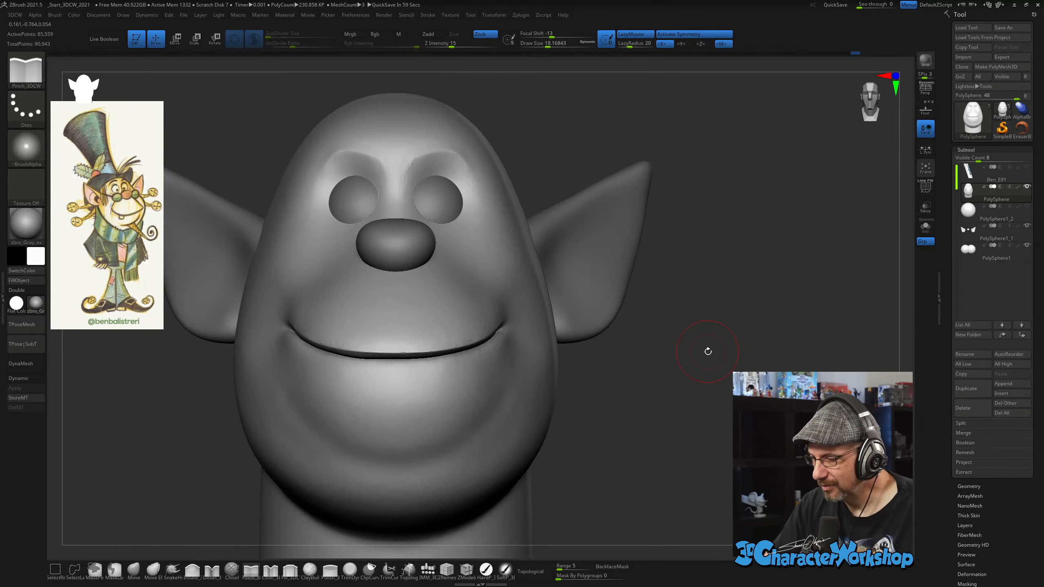
Pinch the chin and cheek creases below the mouth corner with Z Intensity 7 and a draw size of about 29.
{"action": "mouse_move", "coordinate": [591, 433]}
{"action": "left_mouse_down"}
{"action": "mouse_move", "coordinate": [619, 424]}
{"action": "mouse_move", "coordinate": [440, 433]}
{"action": "left_mouse_up"}
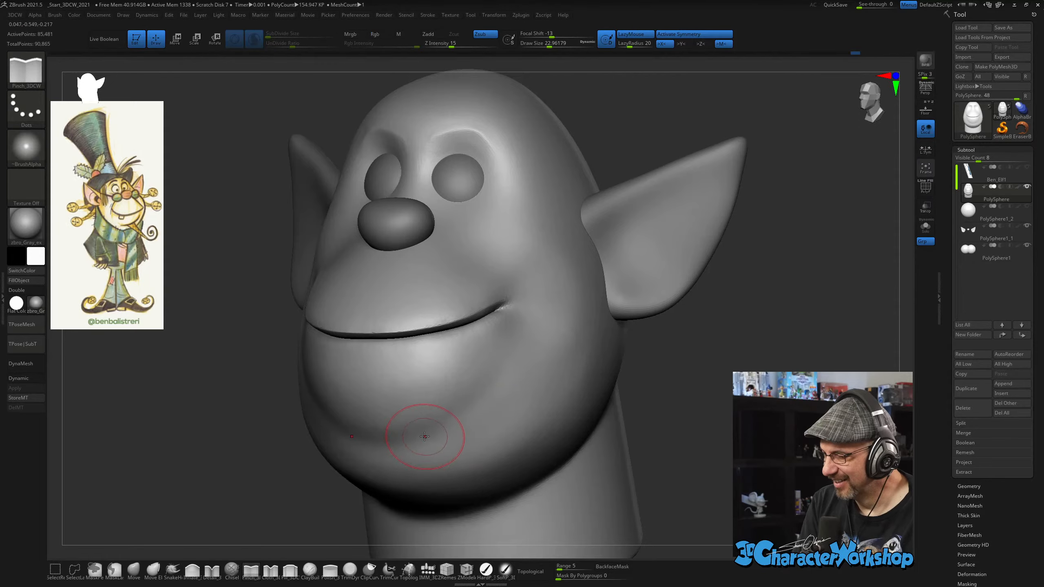
{"action": "left_click", "coordinate": [443, 45]}
{"action": "left_click_drag", "start_coordinate": [444, 45], "coordinate": [443, 45]}
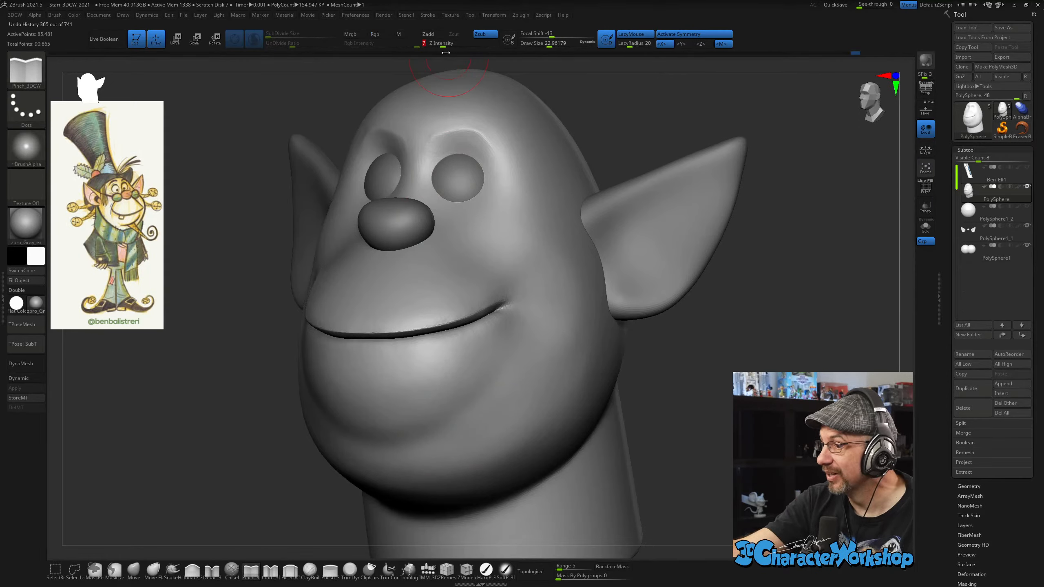
{"action": "key", "text": "s"}
{"action": "left_click_drag", "start_coordinate": [464, 420], "coordinate": [466, 419]}
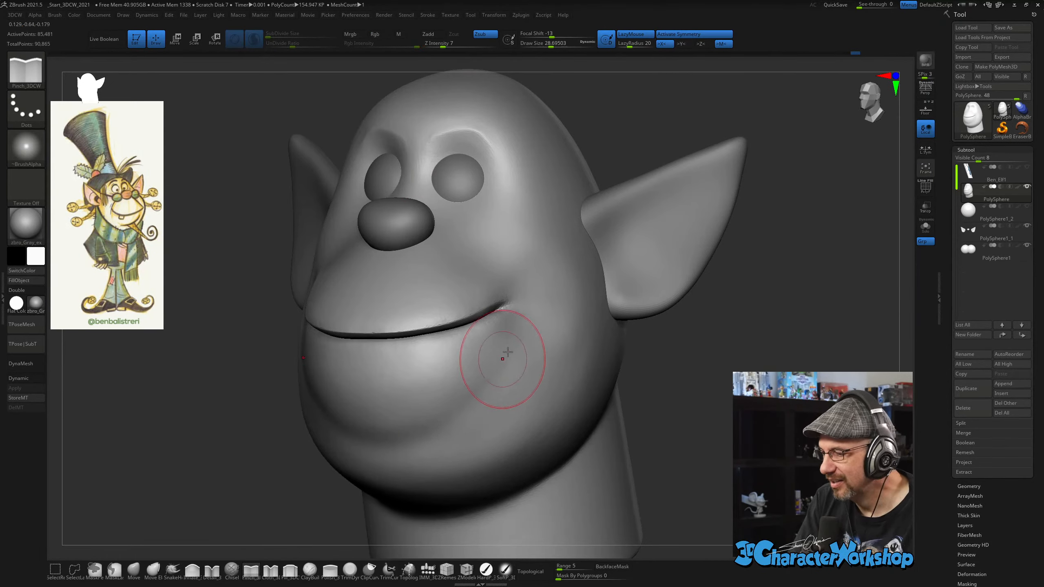
{"action": "mouse_move", "coordinate": [522, 342]}
{"action": "right_mouse_down", "text": "alt"}
{"action": "mouse_move", "coordinate": [504, 378]}
{"action": "mouse_move", "coordinate": [514, 382]}
{"action": "mouse_move", "coordinate": [502, 429]}
{"action": "right_mouse_up", "text": "alt"}
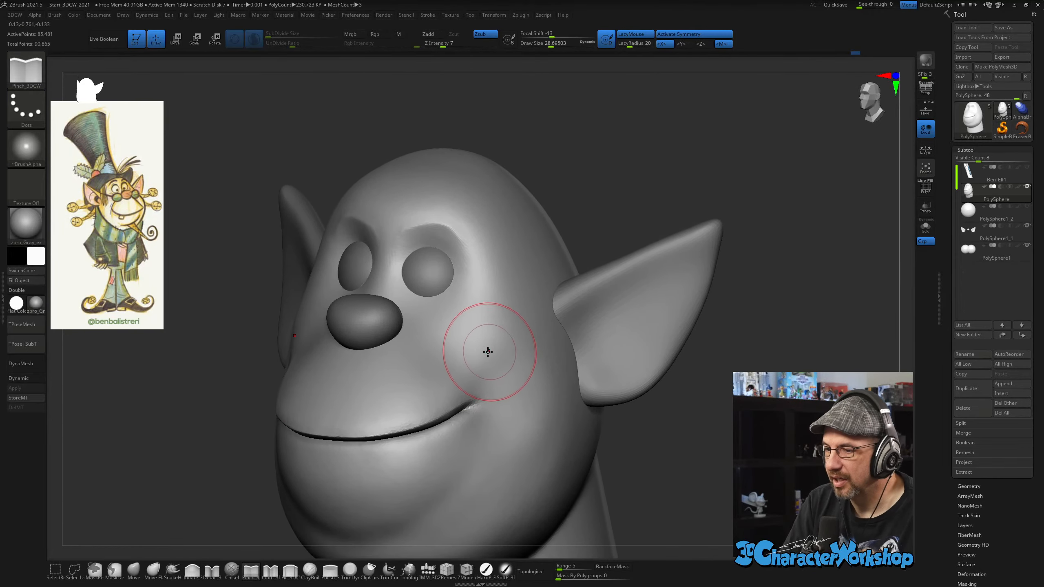
Carve a smile fold from the side of the nose to the mouth corner with the Detail_3DCW brush at draw size about 12.5.
{"action": "left_click", "coordinate": [214, 574]}
{"action": "key", "text": "s"}
{"action": "left_click_drag", "start_coordinate": [209, 470], "coordinate": [206, 470]}
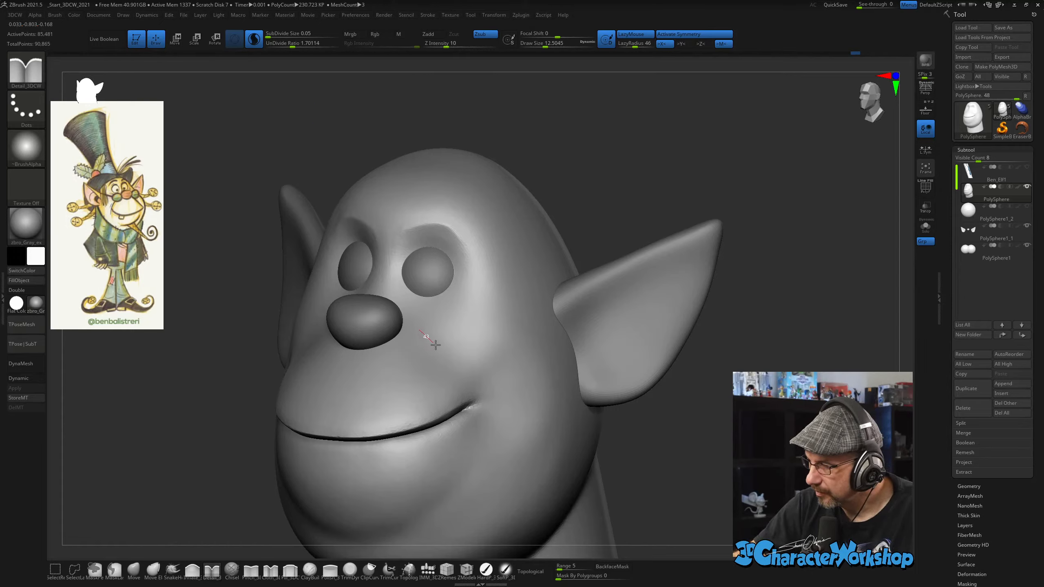
{"action": "left_click_drag", "start_coordinate": [435, 344], "coordinate": [461, 376]}
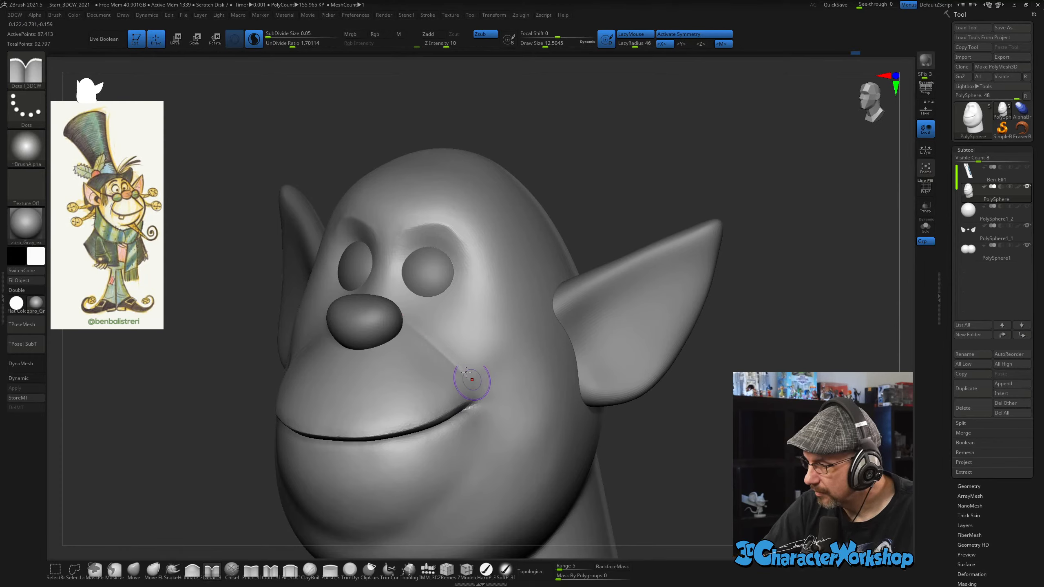
{"action": "left_click_drag", "start_coordinate": [403, 321], "coordinate": [410, 326]}
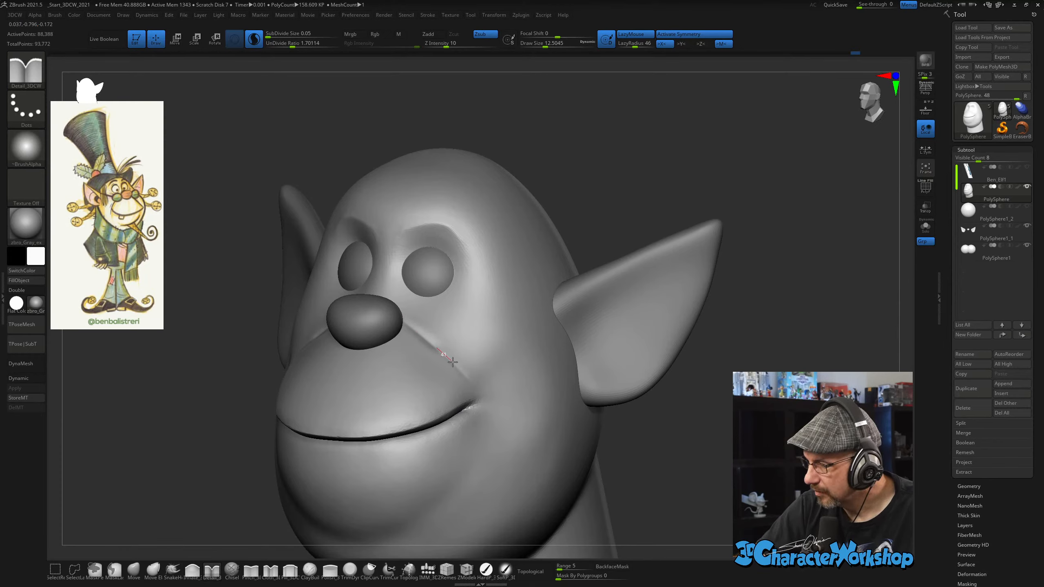
{"action": "left_click_drag", "start_coordinate": [453, 362], "coordinate": [457, 366]}
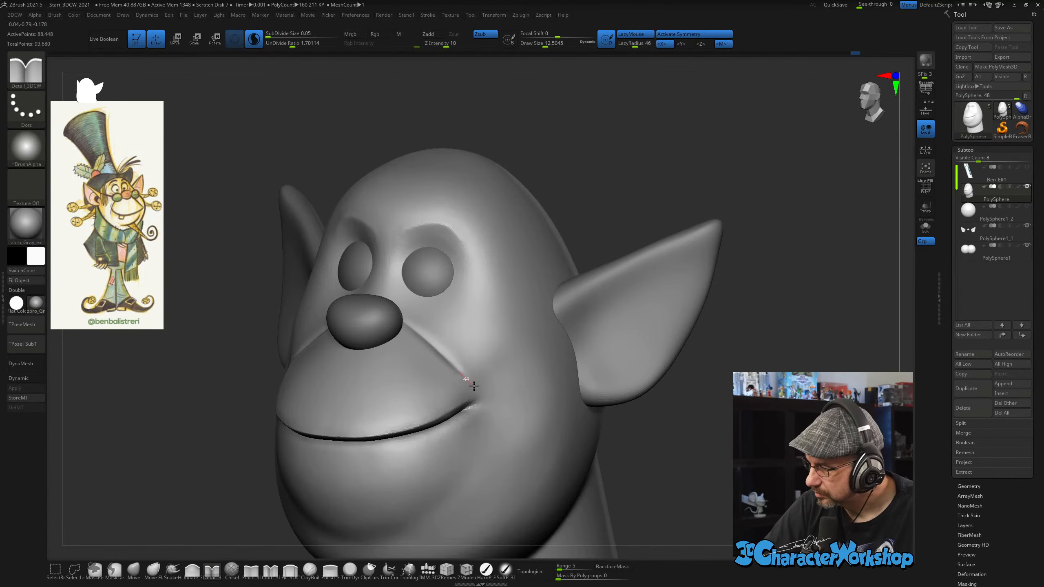
Smooth both sides of the smile fold between the nose and the mouth corner to soften it.
{"action": "right_click_drag", "start_coordinate": [513, 377], "coordinate": [506, 402]}
{"action": "key", "text": "shift"}
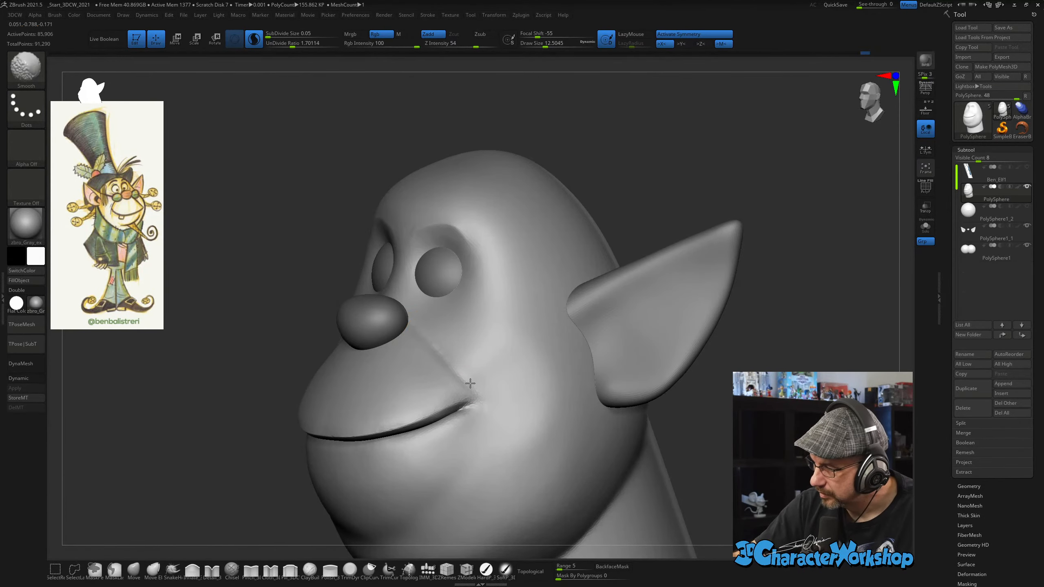
{"action": "mouse_move", "coordinate": [470, 383]}
{"action": "right_mouse_down"}
{"action": "mouse_move", "coordinate": [512, 380]}
{"action": "mouse_move", "coordinate": [456, 320]}
{"action": "right_mouse_up"}
{"action": "key", "text": "shift"}
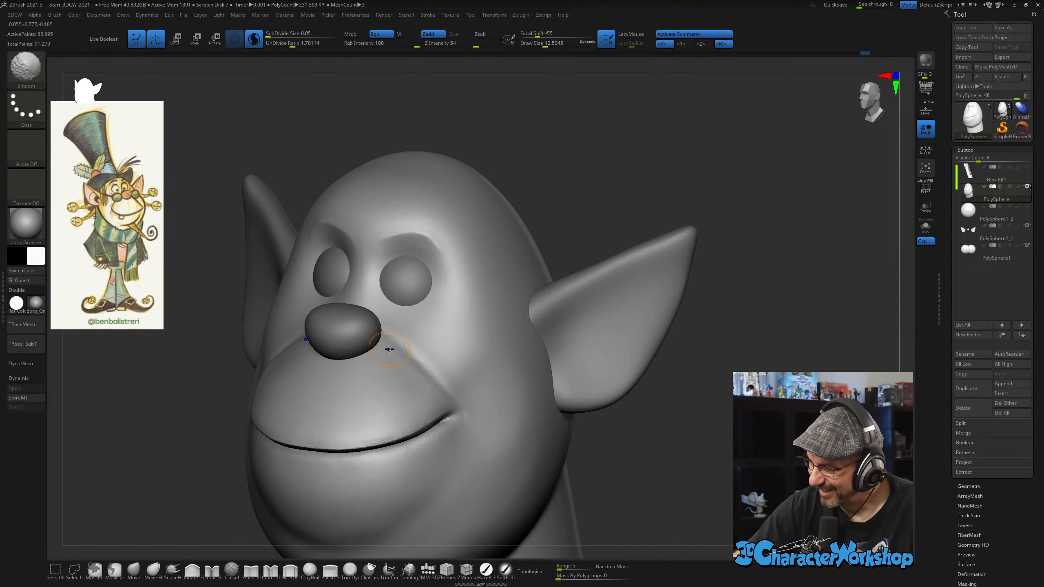
{"action": "mouse_move", "coordinate": [430, 391]}
{"action": "left_mouse_down", "text": "shift"}
{"action": "mouse_move", "coordinate": [388, 328]}
{"action": "mouse_move", "coordinate": [424, 371]}
{"action": "left_mouse_up", "text": "shift"}
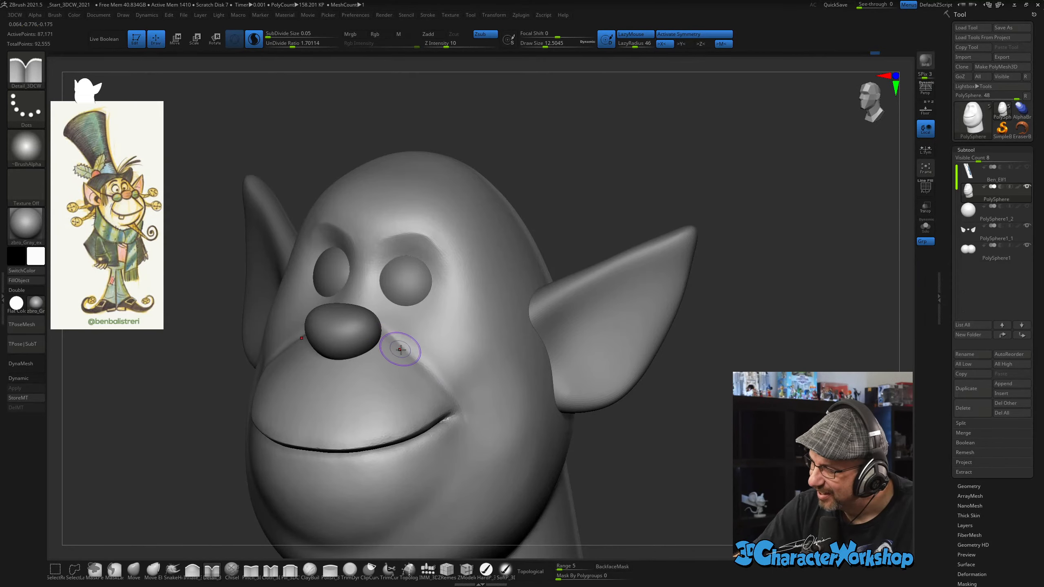
Deepen the smile fold, extend it down past the mouth corner, and smooth its cheek side.
{"action": "right_click_drag", "start_coordinate": [417, 328], "coordinate": [429, 357]}
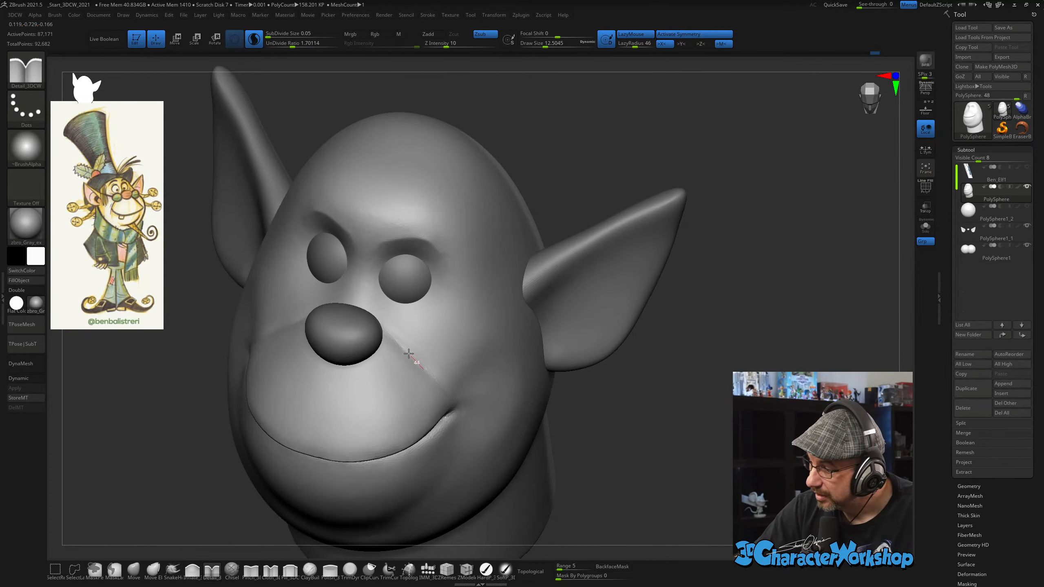
{"action": "mouse_move", "coordinate": [457, 392]}
{"action": "right_mouse_down"}
{"action": "mouse_move", "coordinate": [434, 334]}
{"action": "mouse_move", "coordinate": [436, 345]}
{"action": "right_mouse_up"}
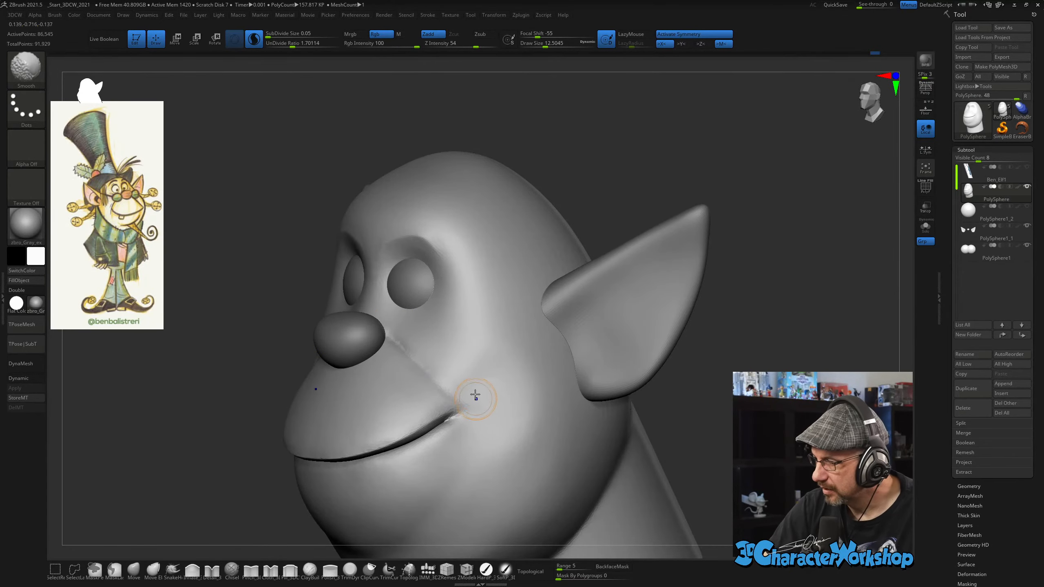
{"action": "mouse_move", "coordinate": [475, 395]}
{"action": "right_mouse_down"}
{"action": "mouse_move", "coordinate": [496, 373]}
{"action": "mouse_move", "coordinate": [516, 374]}
{"action": "mouse_move", "coordinate": [498, 374]}
{"action": "mouse_move", "coordinate": [508, 407]}
{"action": "mouse_move", "coordinate": [509, 382]}
{"action": "mouse_move", "coordinate": [431, 338]}
{"action": "right_mouse_up"}
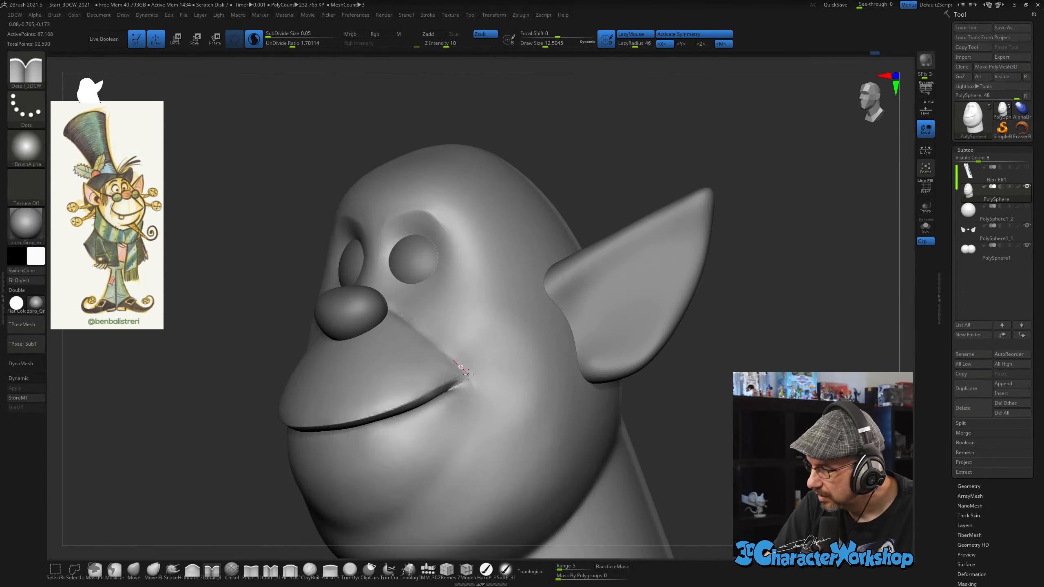
{"action": "mouse_move", "coordinate": [475, 417]}
{"action": "left_mouse_down"}
{"action": "mouse_move", "coordinate": [465, 449]}
{"action": "mouse_move", "coordinate": [468, 438]}
{"action": "left_mouse_up"}
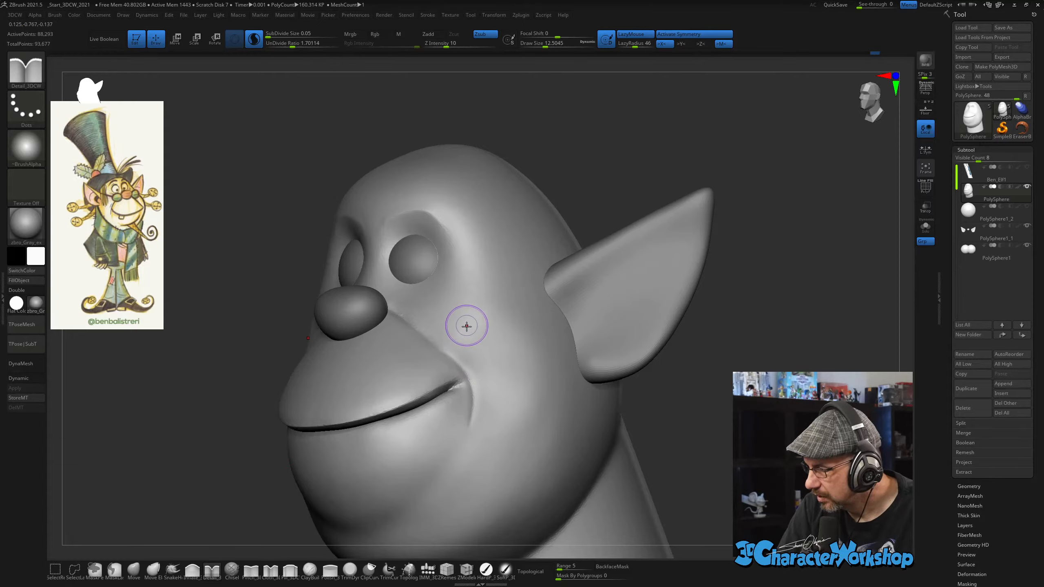
{"action": "left_click_drag", "start_coordinate": [464, 364], "coordinate": [481, 378], "text": "shift"}
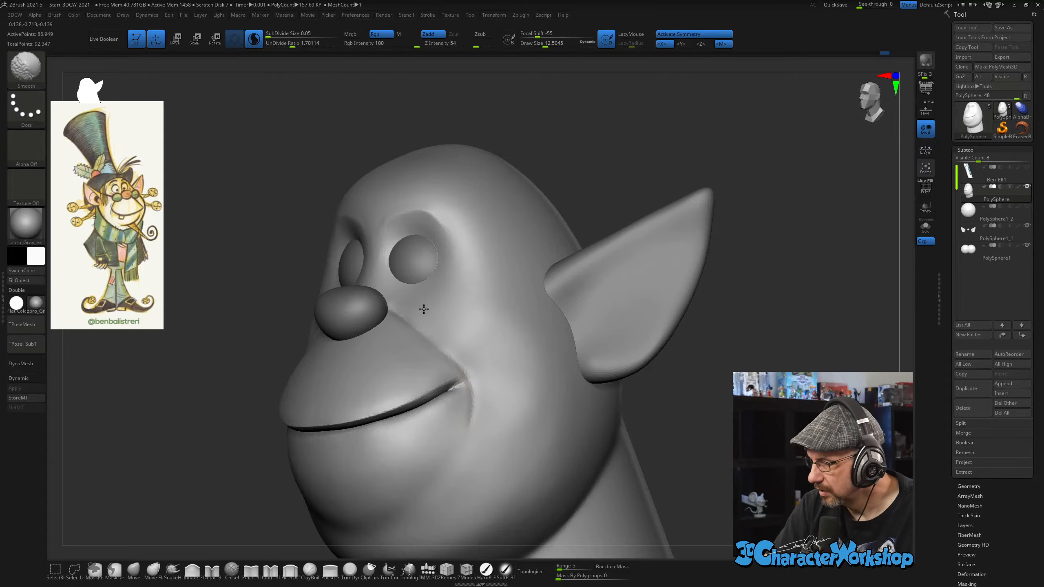
Fill out the cheek along the smile fold beside the nose with the Fill_3DCW brush at draw size about 12.5.
{"action": "left_click", "coordinate": [291, 571]}
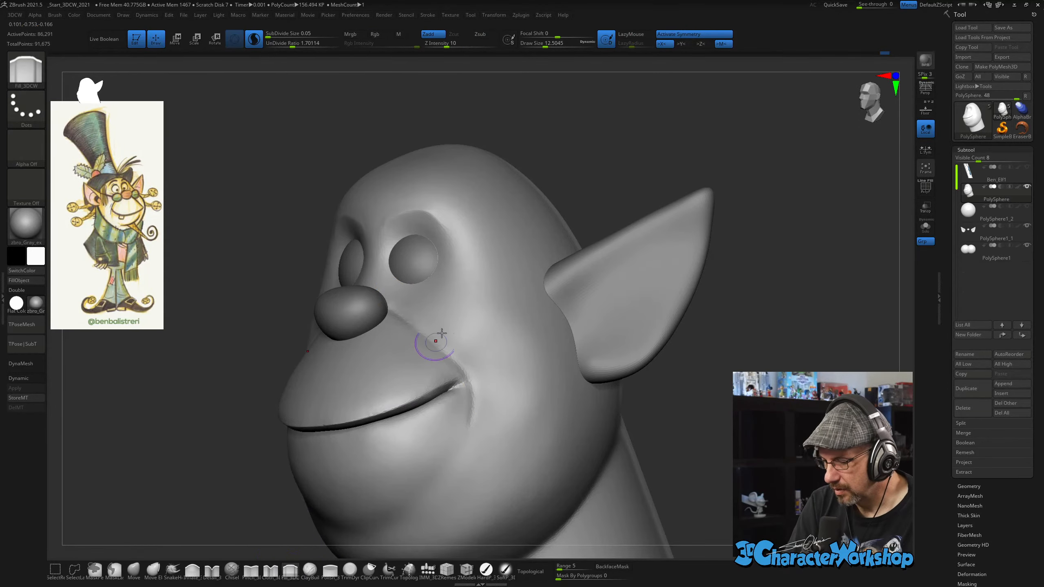
{"action": "mouse_move", "coordinate": [456, 295]}
{"action": "right_mouse_down", "text": "alt"}
{"action": "mouse_move", "coordinate": [459, 344]}
{"action": "mouse_move", "coordinate": [406, 348]}
{"action": "mouse_move", "coordinate": [385, 334]}
{"action": "right_mouse_up", "text": "alt"}
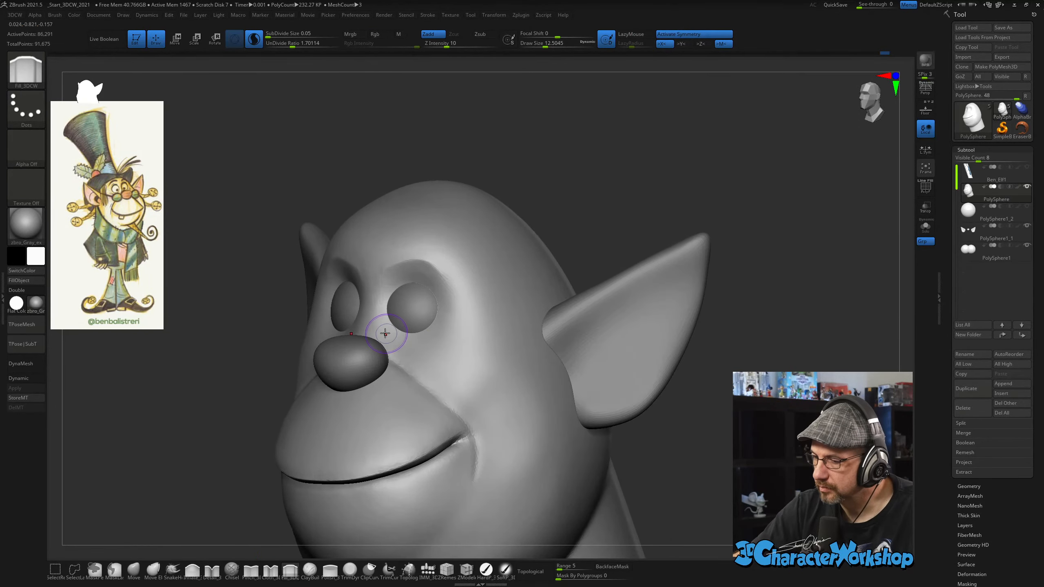
{"action": "left_click_drag", "start_coordinate": [385, 328], "coordinate": [465, 393]}
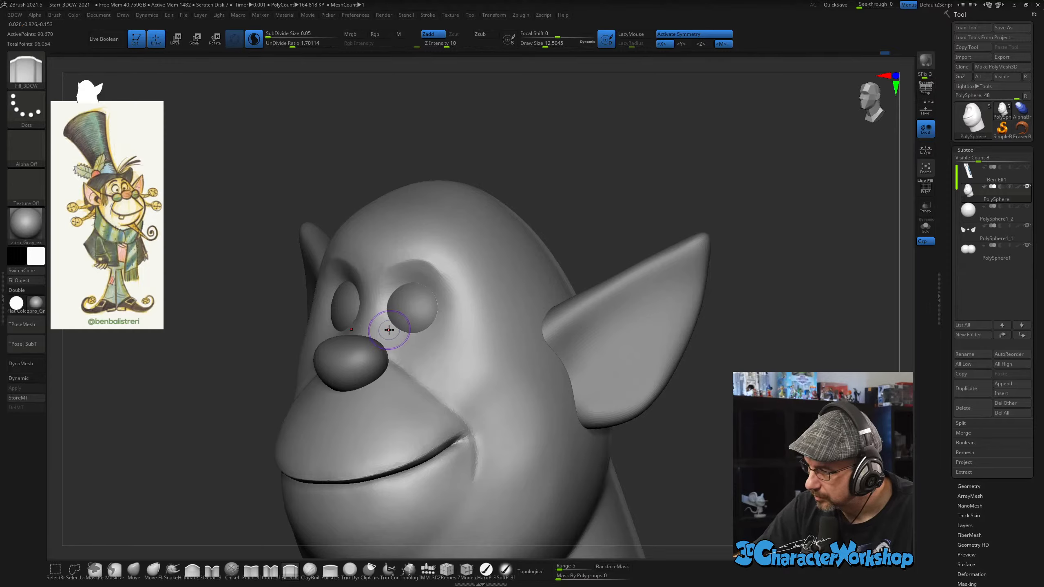
{"action": "left_click_drag", "start_coordinate": [394, 334], "coordinate": [497, 437]}
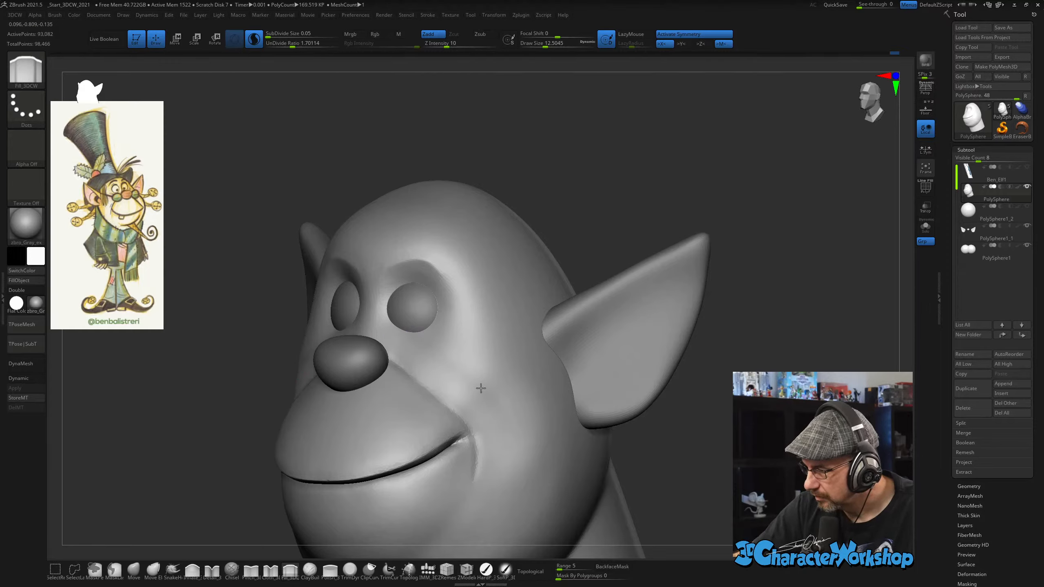
{"action": "mouse_move", "coordinate": [473, 355]}
{"action": "right_mouse_down"}
{"action": "mouse_move", "coordinate": [536, 356]}
{"action": "mouse_move", "coordinate": [502, 364]}
{"action": "right_mouse_up"}
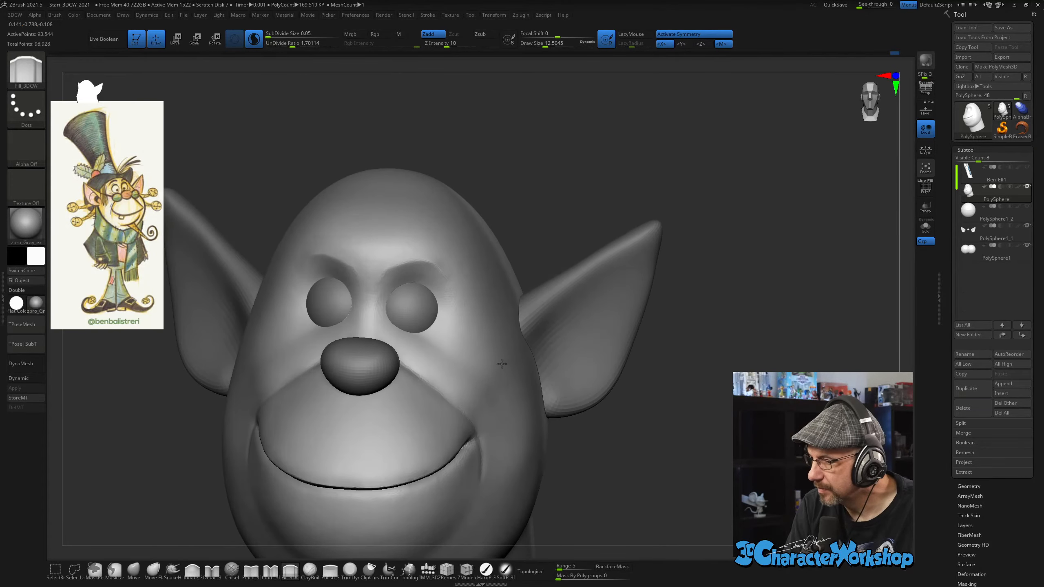
{"action": "right_click_drag", "start_coordinate": [498, 404], "coordinate": [494, 389]}
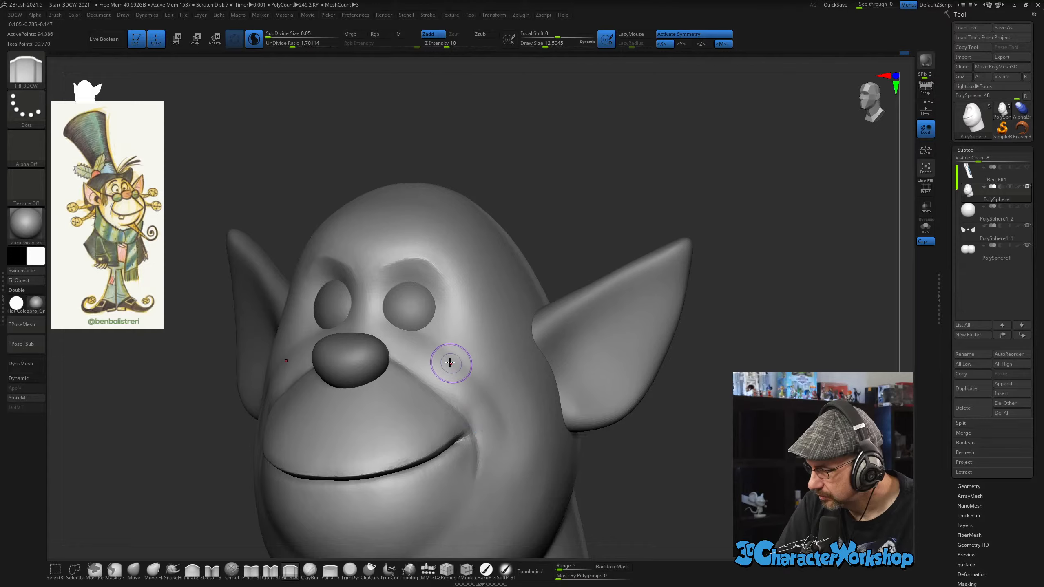
Build up the cheek volume on the outer side of the smile fold down to the mouth corner.
{"action": "mouse_move", "coordinate": [437, 356]}
{"action": "left_mouse_down"}
{"action": "mouse_move", "coordinate": [471, 392]}
{"action": "mouse_move", "coordinate": [490, 456]}
{"action": "left_mouse_up"}
{"action": "mouse_move", "coordinate": [460, 381]}
{"action": "left_mouse_down"}
{"action": "mouse_move", "coordinate": [495, 428]}
{"action": "mouse_move", "coordinate": [492, 459]}
{"action": "mouse_move", "coordinate": [484, 399]}
{"action": "left_mouse_up"}
{"action": "mouse_move", "coordinate": [501, 451]}
{"action": "right_mouse_down"}
{"action": "mouse_move", "coordinate": [584, 444]}
{"action": "mouse_move", "coordinate": [515, 426]}
{"action": "right_mouse_up"}
{"action": "left_click_drag", "start_coordinate": [426, 357], "coordinate": [475, 423]}
{"action": "left_click_drag", "start_coordinate": [436, 376], "coordinate": [478, 424]}
{"action": "mouse_move", "coordinate": [478, 405]}
{"action": "right_mouse_down"}
{"action": "mouse_move", "coordinate": [520, 389]}
{"action": "mouse_move", "coordinate": [480, 390]}
{"action": "mouse_move", "coordinate": [515, 410]}
{"action": "right_mouse_up"}
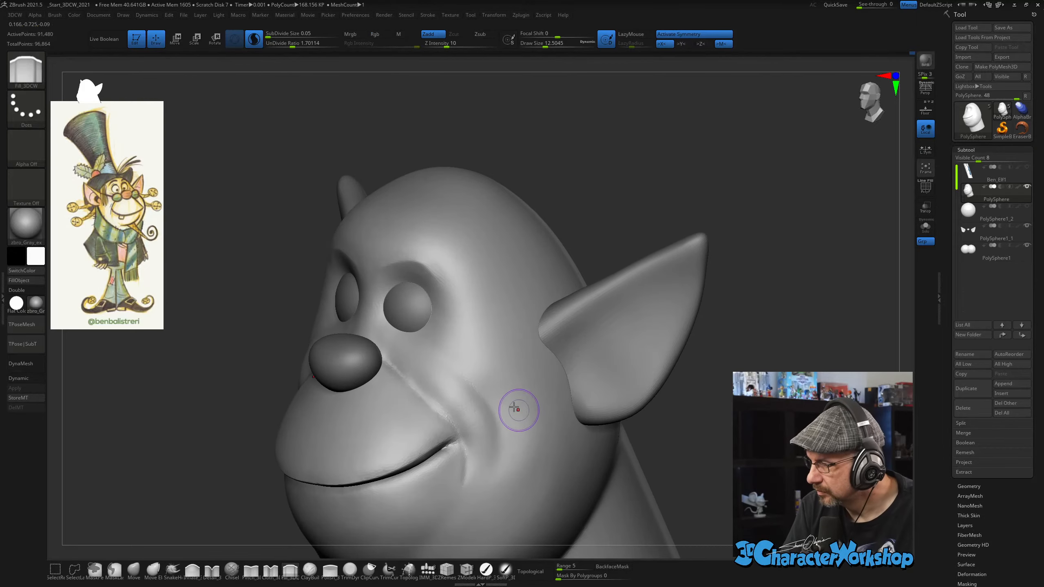
{"action": "mouse_move", "coordinate": [442, 356]}
{"action": "left_mouse_down"}
{"action": "mouse_move", "coordinate": [495, 417]}
{"action": "mouse_move", "coordinate": [484, 393]}
{"action": "mouse_move", "coordinate": [503, 446]}
{"action": "left_mouse_up"}
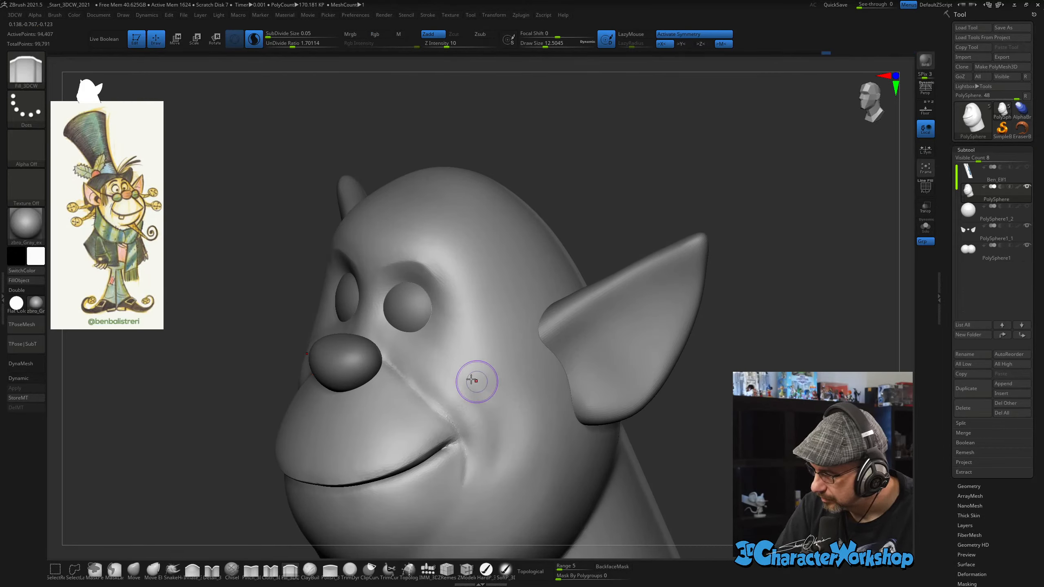
{"action": "mouse_move", "coordinate": [475, 380]}
{"action": "left_mouse_down"}
{"action": "mouse_move", "coordinate": [497, 442]}
{"action": "mouse_move", "coordinate": [506, 400]}
{"action": "left_mouse_up"}
Add broader cheek volume beside the smile fold at draw size about 20 and smooth it.
{"action": "key", "text": "s"}
{"action": "mouse_move", "coordinate": [451, 367]}
{"action": "left_mouse_down"}
{"action": "mouse_move", "coordinate": [478, 377]}
{"action": "mouse_move", "coordinate": [494, 438]}
{"action": "left_mouse_up"}
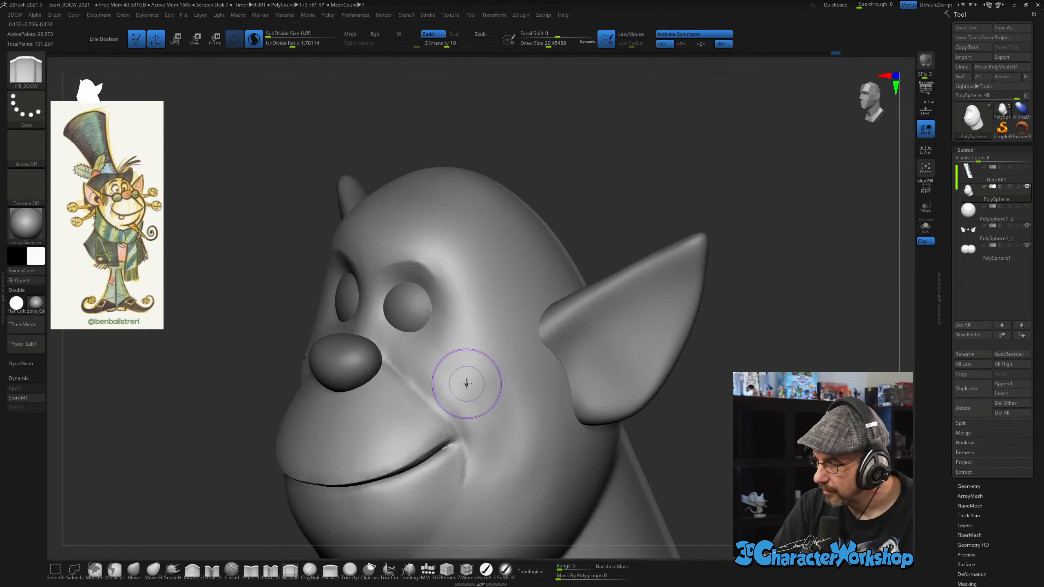
{"action": "left_click_drag", "start_coordinate": [466, 383], "coordinate": [465, 366], "text": "shift"}
{"action": "mouse_move", "coordinate": [530, 435]}
{"action": "right_mouse_down"}
{"action": "mouse_move", "coordinate": [590, 431]}
{"action": "mouse_move", "coordinate": [524, 426]}
{"action": "right_mouse_up"}
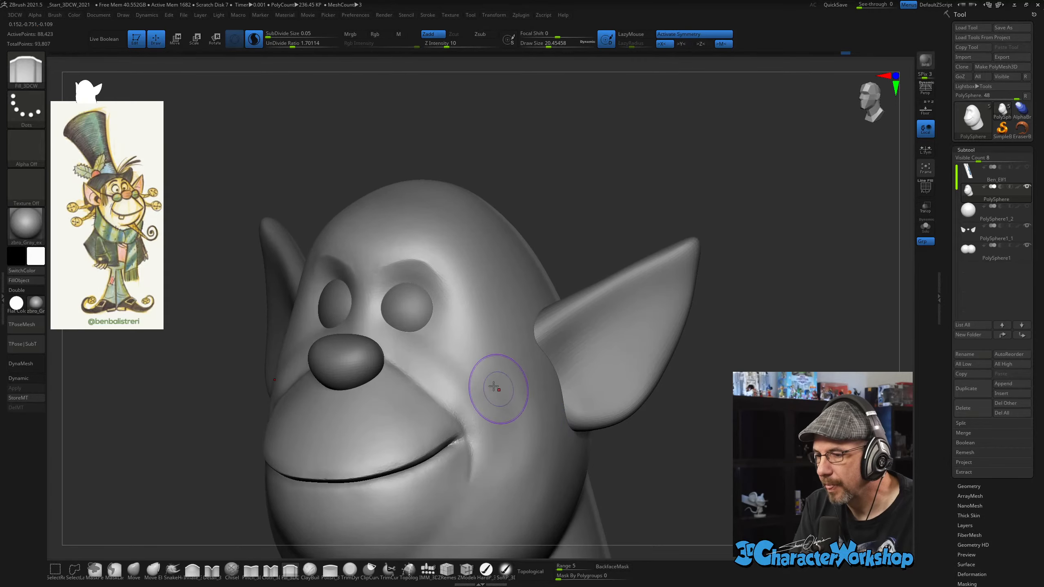
Fill the cheek from under the eye down past the mouth corner to round it out.
{"action": "left_click_drag", "start_coordinate": [496, 389], "coordinate": [434, 349]}
{"action": "mouse_move", "coordinate": [504, 414]}
{"action": "left_mouse_down"}
{"action": "mouse_move", "coordinate": [498, 385]}
{"action": "mouse_move", "coordinate": [517, 434]}
{"action": "mouse_move", "coordinate": [504, 474]}
{"action": "left_mouse_up"}
{"action": "left_click_drag", "start_coordinate": [472, 378], "coordinate": [485, 426]}
{"action": "mouse_move", "coordinate": [484, 426]}
{"action": "left_mouse_down"}
{"action": "mouse_move", "coordinate": [489, 376]}
{"action": "mouse_move", "coordinate": [504, 466]}
{"action": "left_mouse_up"}
{"action": "mouse_move", "coordinate": [501, 373]}
{"action": "left_mouse_down"}
{"action": "mouse_move", "coordinate": [478, 394]}
{"action": "mouse_move", "coordinate": [497, 425]}
{"action": "mouse_move", "coordinate": [525, 429]}
{"action": "left_mouse_up"}
{"action": "mouse_move", "coordinate": [529, 418]}
{"action": "right_mouse_down", "text": "ctrl"}
{"action": "mouse_move", "coordinate": [587, 467]}
{"action": "mouse_move", "coordinate": [578, 419]}
{"action": "right_mouse_up", "text": "ctrl"}
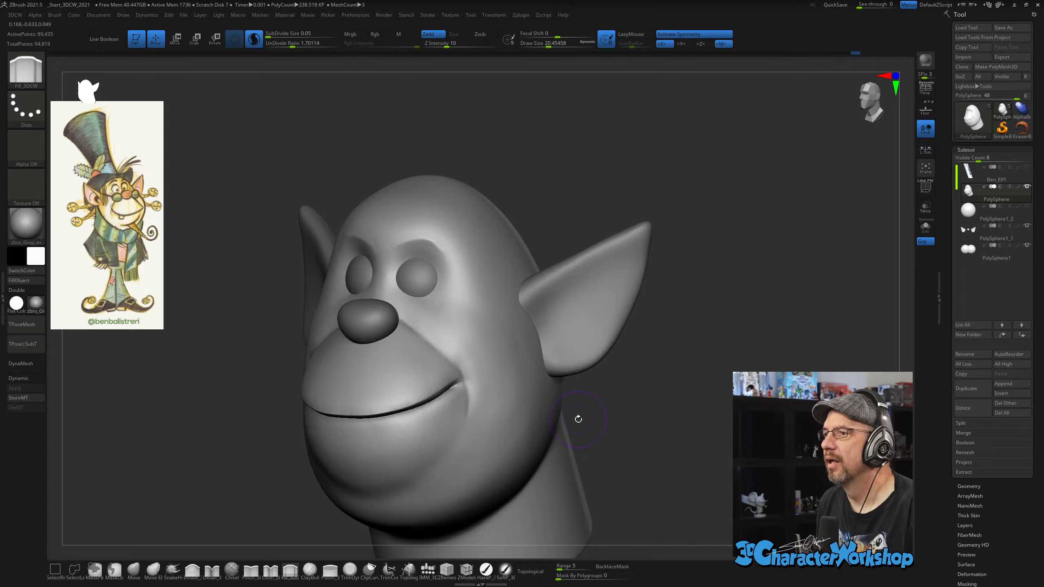
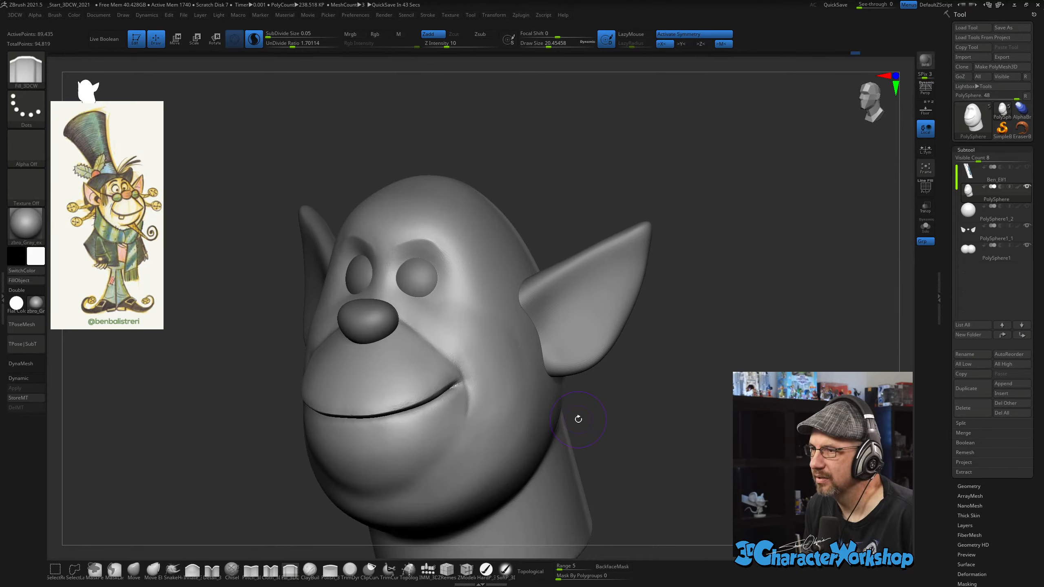
Nudge the side of the head beside the eye with the Move brush at draw size about 46.
{"action": "left_click_drag", "start_coordinate": [578, 419], "coordinate": [690, 373]}
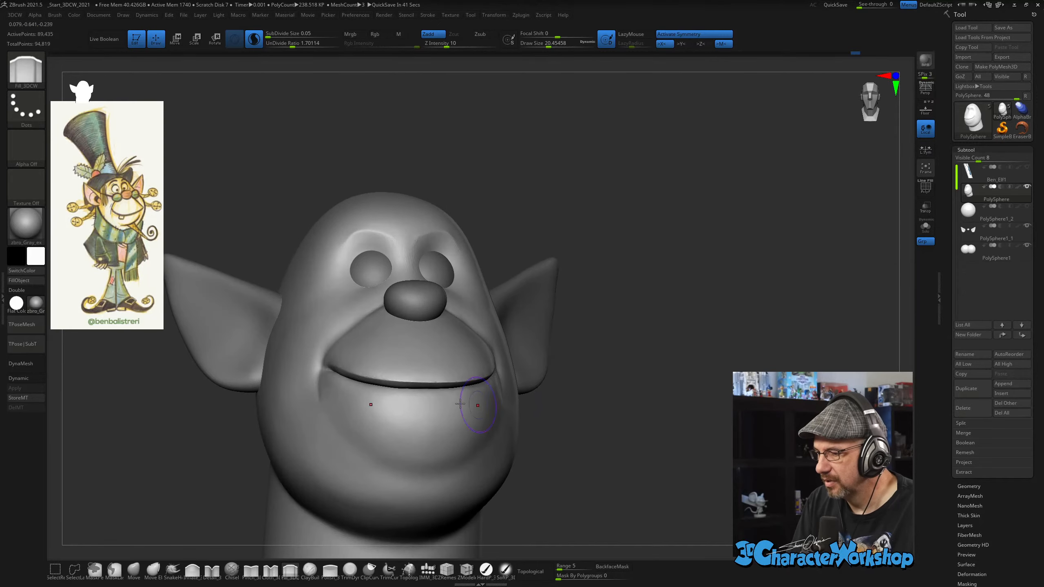
{"action": "left_click_drag", "start_coordinate": [568, 406], "coordinate": [600, 442]}
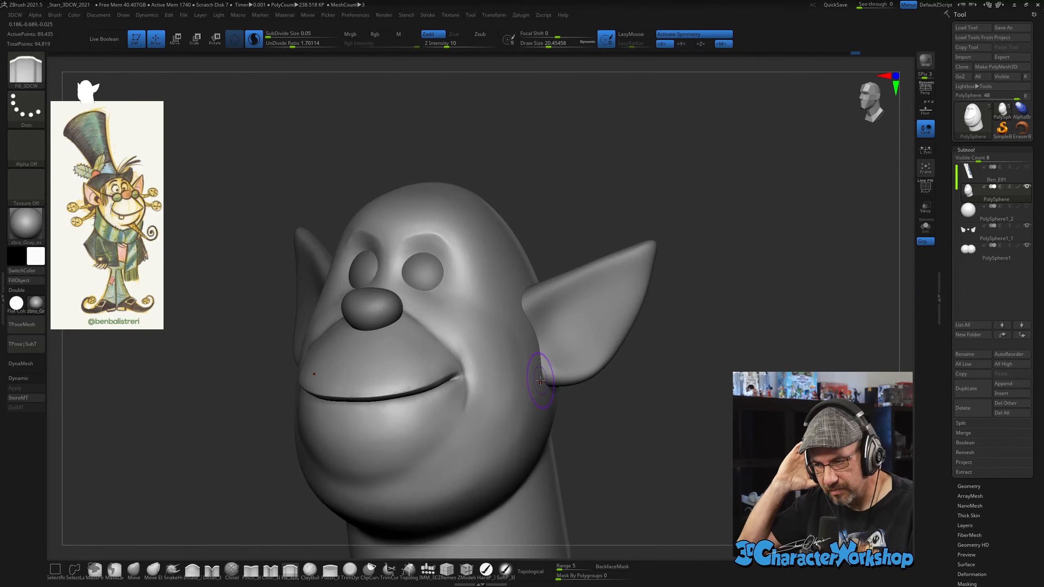
{"action": "left_click_drag", "start_coordinate": [597, 407], "coordinate": [599, 427]}
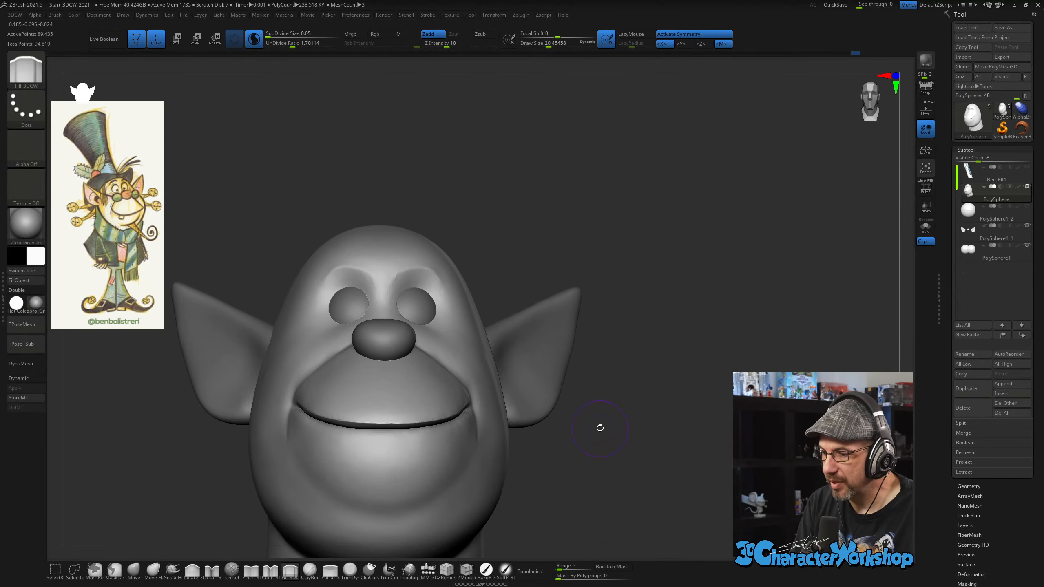
{"action": "left_click", "coordinate": [136, 571]}
{"action": "key", "text": "s"}
{"action": "left_click_drag", "start_coordinate": [326, 182], "coordinate": [325, 203]}
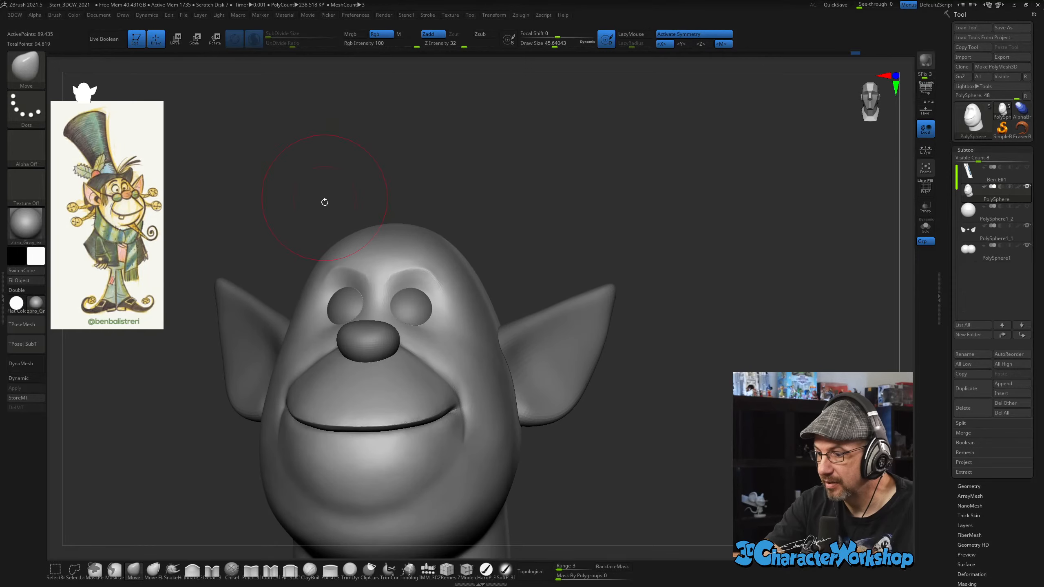
{"action": "left_click_drag", "start_coordinate": [298, 318], "coordinate": [300, 319]}
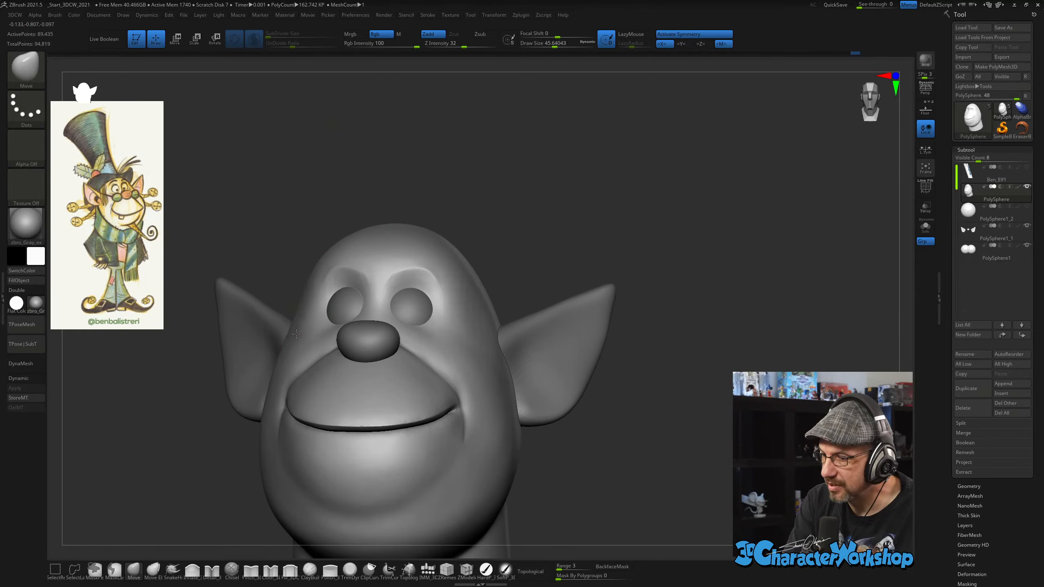
{"action": "right_click_drag", "start_coordinate": [297, 328], "coordinate": [272, 315]}
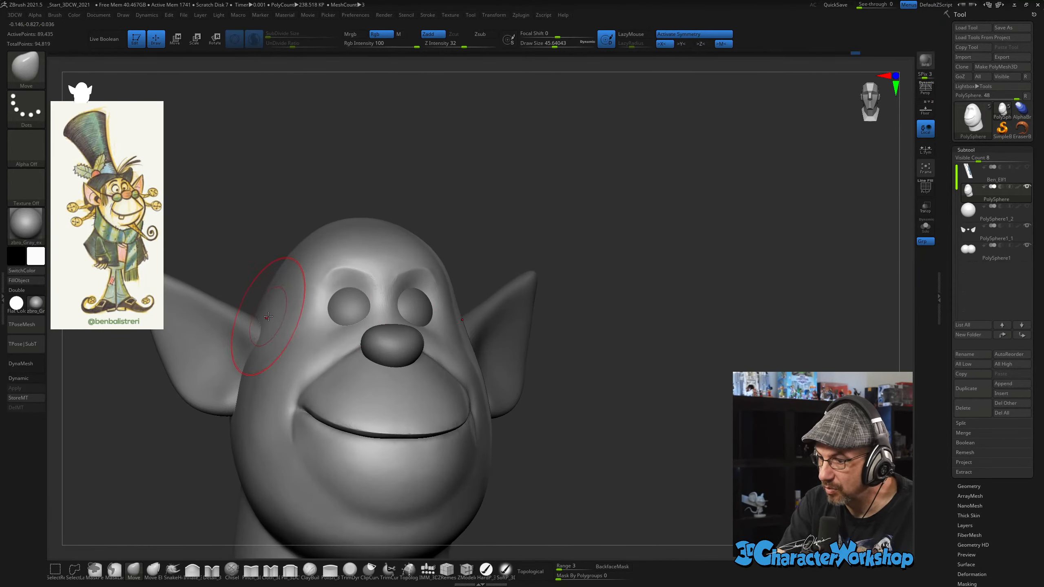
Adjust the head's side contour in front of the ear with the Move brush at draw size about 39.
{"action": "mouse_move", "coordinate": [583, 351]}
{"action": "left_mouse_down"}
{"action": "mouse_move", "coordinate": [620, 373]}
{"action": "mouse_move", "coordinate": [611, 404]}
{"action": "left_mouse_up"}
{"action": "key", "text": "s"}
{"action": "mouse_move", "coordinate": [654, 290]}
{"action": "left_mouse_down"}
{"action": "mouse_move", "coordinate": [559, 192]}
{"action": "mouse_move", "coordinate": [551, 222]}
{"action": "mouse_move", "coordinate": [495, 227]}
{"action": "mouse_move", "coordinate": [533, 251]}
{"action": "mouse_move", "coordinate": [553, 243]}
{"action": "left_mouse_up"}
{"action": "key", "text": "s"}
{"action": "key", "text": "s"}
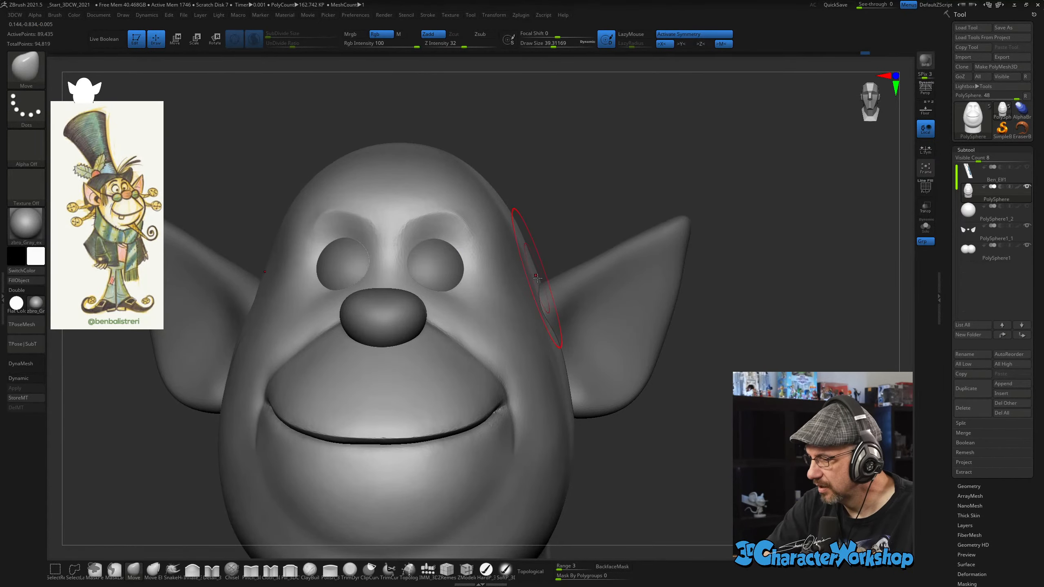
{"action": "left_click_drag", "start_coordinate": [647, 433], "coordinate": [633, 449]}
{"action": "key", "text": "s"}
Try to carve an outer cheek crease from below the eye to the jaw with Detail_3DCW at draw size about 19.
{"action": "left_click", "coordinate": [212, 570]}
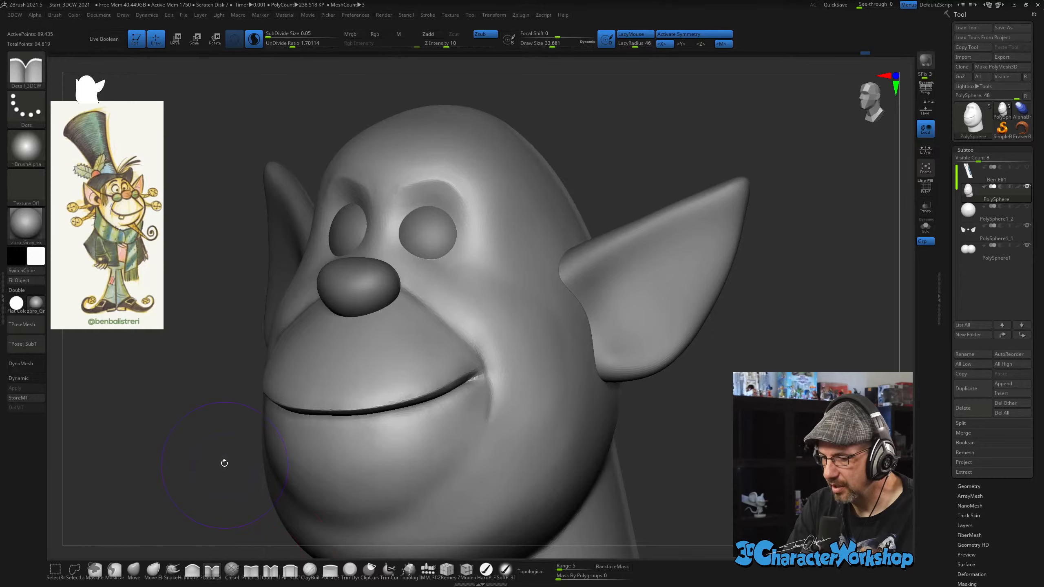
{"action": "key", "text": "s"}
{"action": "left_click_drag", "start_coordinate": [221, 461], "coordinate": [213, 461]}
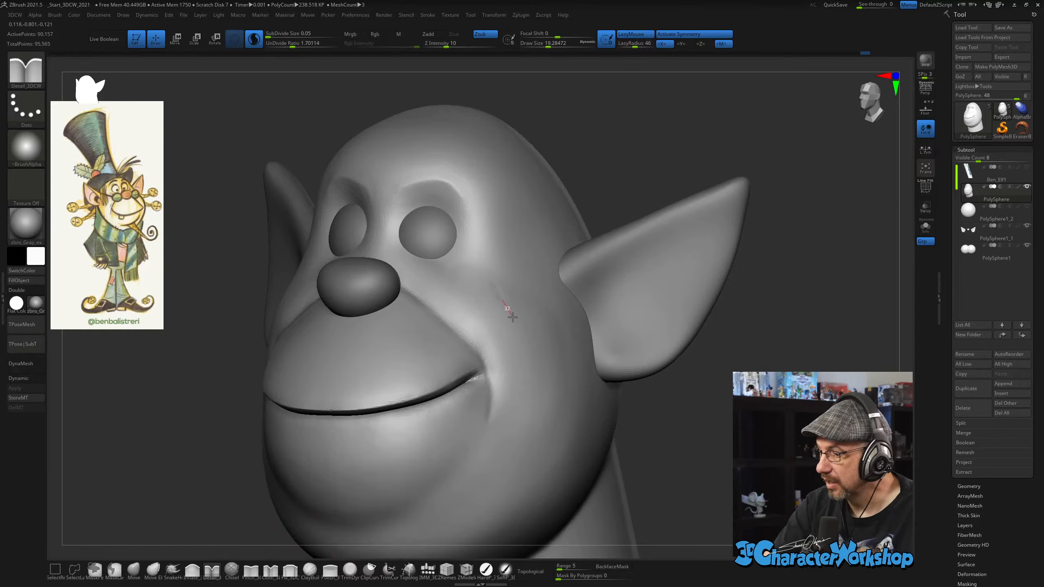
{"action": "mouse_move", "coordinate": [527, 357]}
{"action": "left_mouse_down"}
{"action": "mouse_move", "coordinate": [522, 438]}
{"action": "mouse_move", "coordinate": [504, 491]}
{"action": "left_mouse_up"}
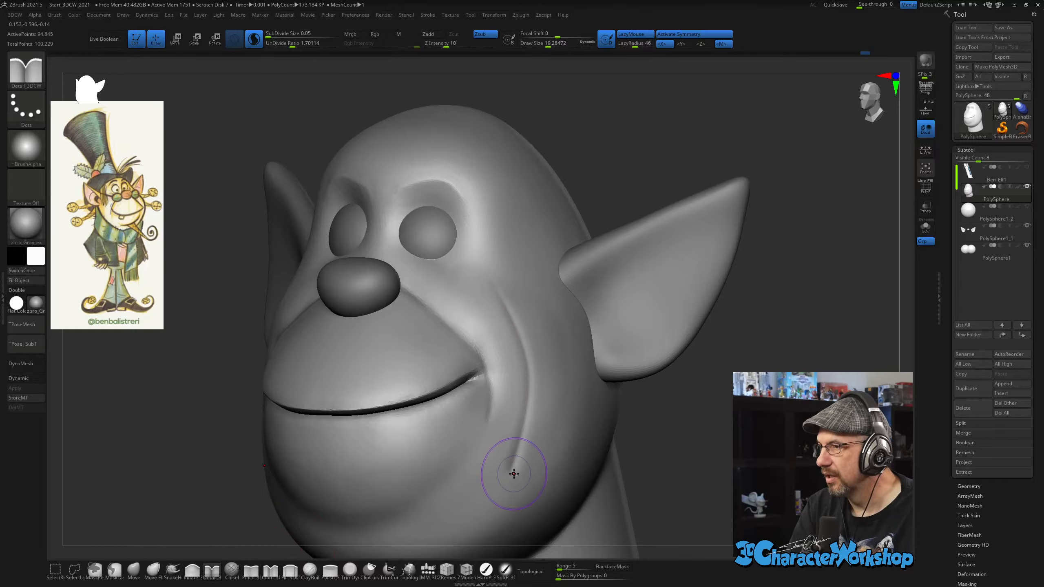
{"action": "key", "text": "ctrl+z"}
Sharpen the smile fold from the nose to the mouth corner with Detail_3DCW at draw size about 8.4.
{"action": "key", "text": "s"}
{"action": "left_click_drag", "start_coordinate": [680, 430], "coordinate": [693, 397]}
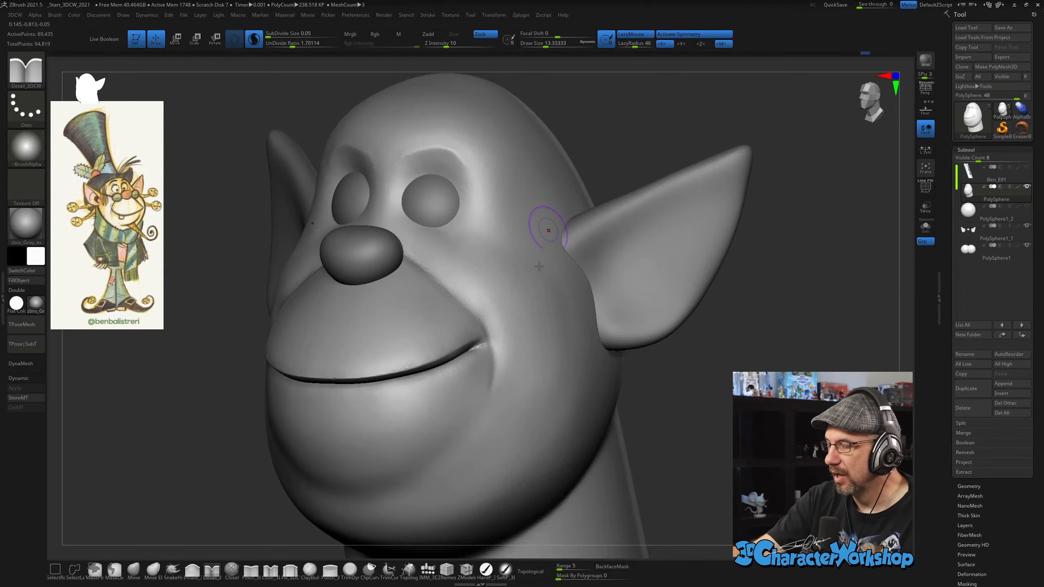
{"action": "right_click_drag", "start_coordinate": [540, 373], "coordinate": [527, 325]}
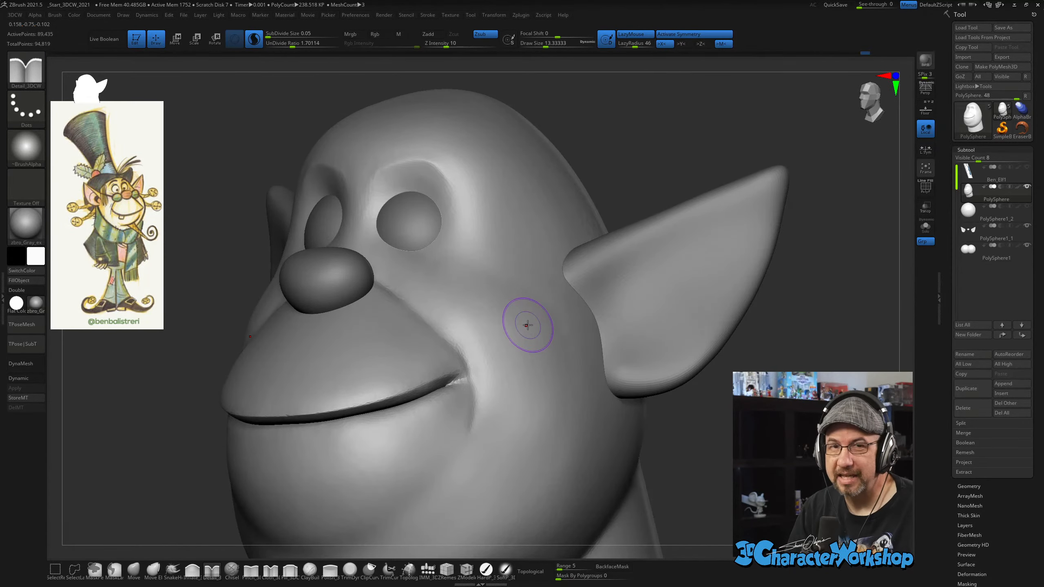
{"action": "key", "text": "["}
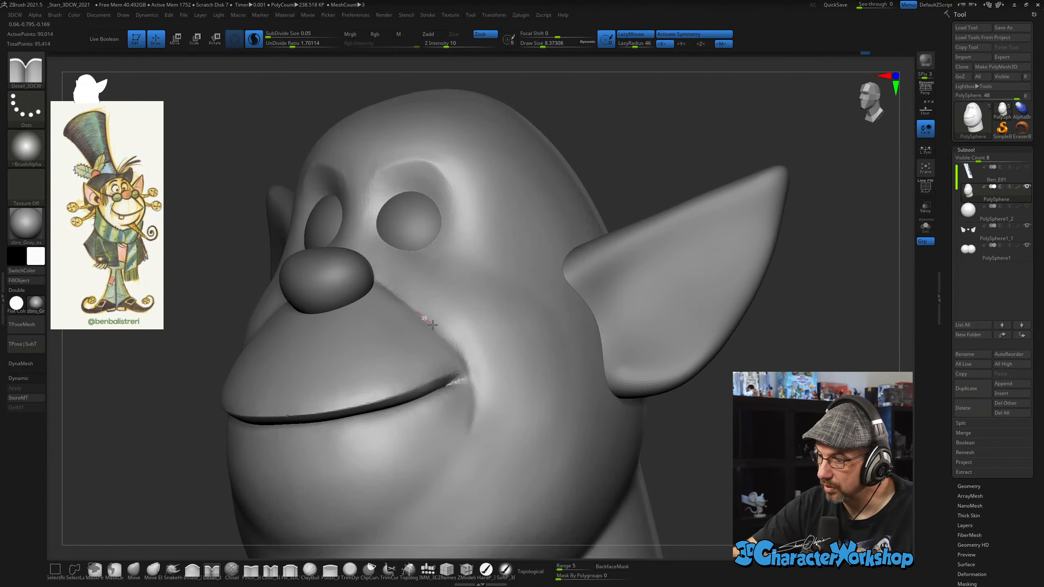
{"action": "left_click_drag", "start_coordinate": [465, 362], "coordinate": [477, 381]}
{"action": "right_click_drag", "start_coordinate": [511, 342], "coordinate": [515, 343]}
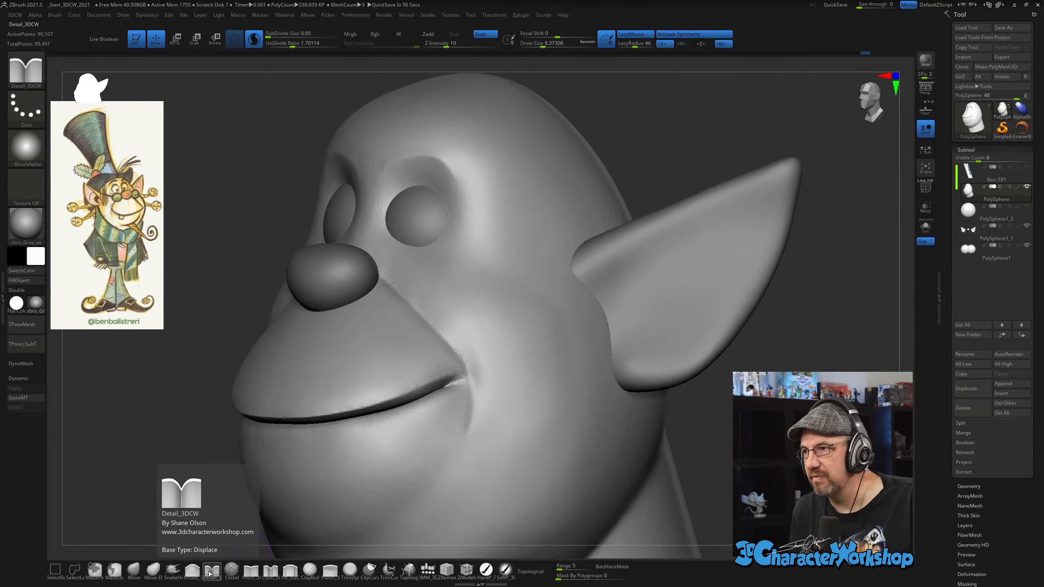
Smooth the cheek beside the smile fold and deepen the fold next to the mouth corner.
{"action": "mouse_move", "coordinate": [501, 320]}
{"action": "right_mouse_down"}
{"action": "mouse_move", "coordinate": [499, 256]}
{"action": "mouse_move", "coordinate": [513, 302]}
{"action": "mouse_move", "coordinate": [480, 257]}
{"action": "right_mouse_up"}
{"action": "key", "text": "shift"}
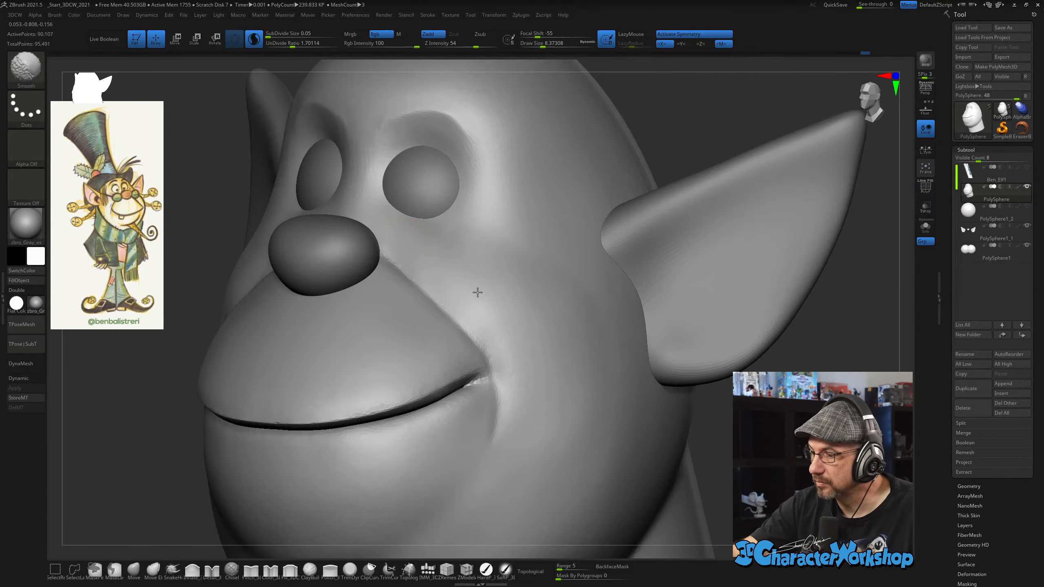
{"action": "mouse_move", "coordinate": [539, 435]}
{"action": "right_mouse_down"}
{"action": "mouse_move", "coordinate": [520, 439]}
{"action": "mouse_move", "coordinate": [543, 426]}
{"action": "right_mouse_up"}
{"action": "right_click_drag", "start_coordinate": [525, 383], "coordinate": [524, 415]}
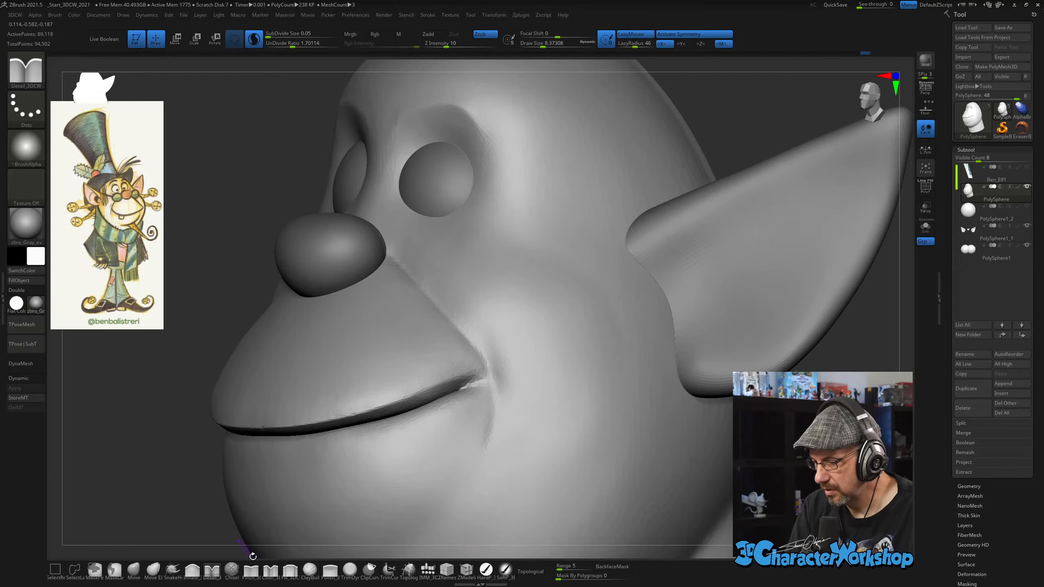
Fill the pinched mouth corner with the Fill_3DCW brush at draw size about 7.3.
{"action": "left_click", "coordinate": [290, 571]}
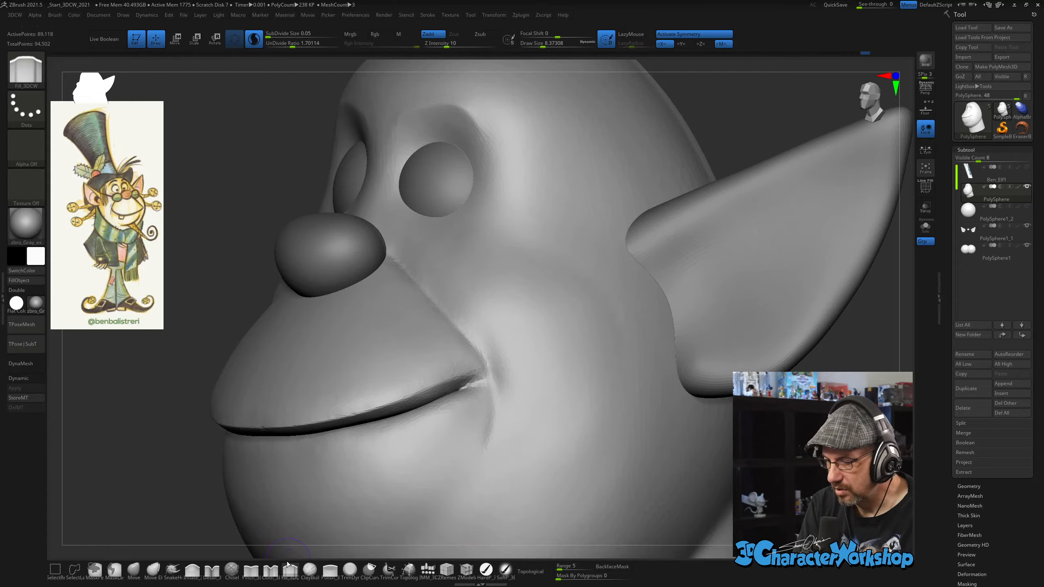
{"action": "key", "text": "s"}
{"action": "left_click_drag", "start_coordinate": [452, 295], "coordinate": [448, 296]}
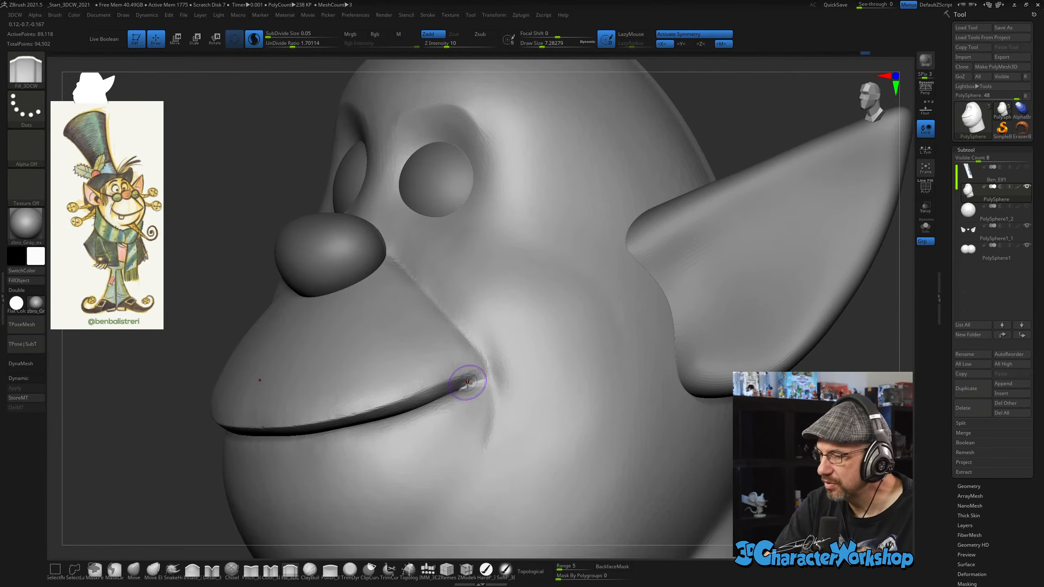
{"action": "left_click_drag", "start_coordinate": [479, 383], "coordinate": [489, 379]}
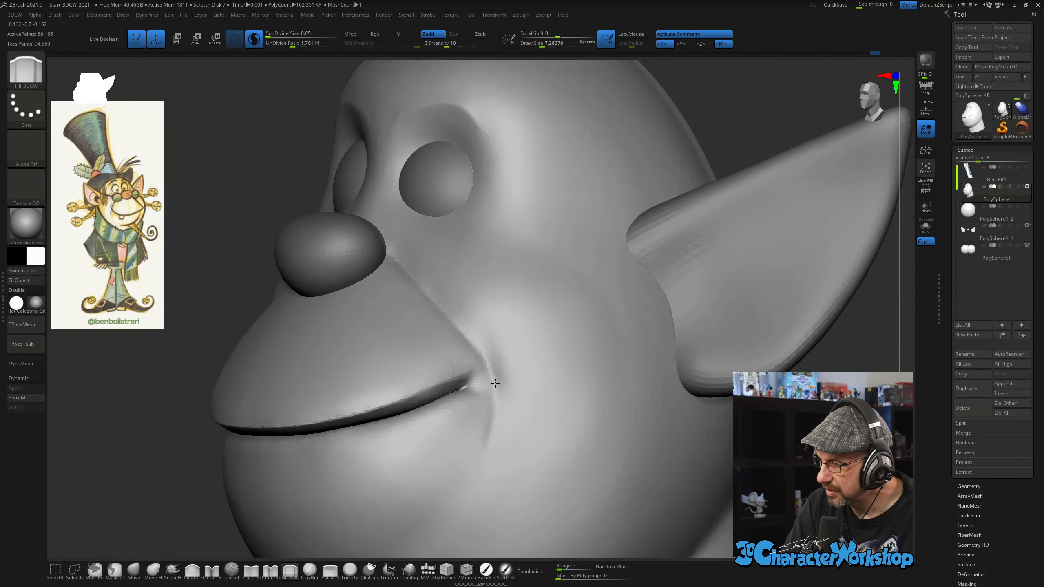
Fill the inner side of the crease below the mouth corner and smooth the cheek edge of the smile fold.
{"action": "right_click_drag", "start_coordinate": [489, 379], "coordinate": [492, 382]}
{"action": "left_click_drag", "start_coordinate": [482, 399], "coordinate": [479, 428]}
{"action": "mouse_move", "coordinate": [499, 396]}
{"action": "right_mouse_down"}
{"action": "mouse_move", "coordinate": [470, 402]}
{"action": "mouse_move", "coordinate": [482, 384]}
{"action": "right_mouse_up"}
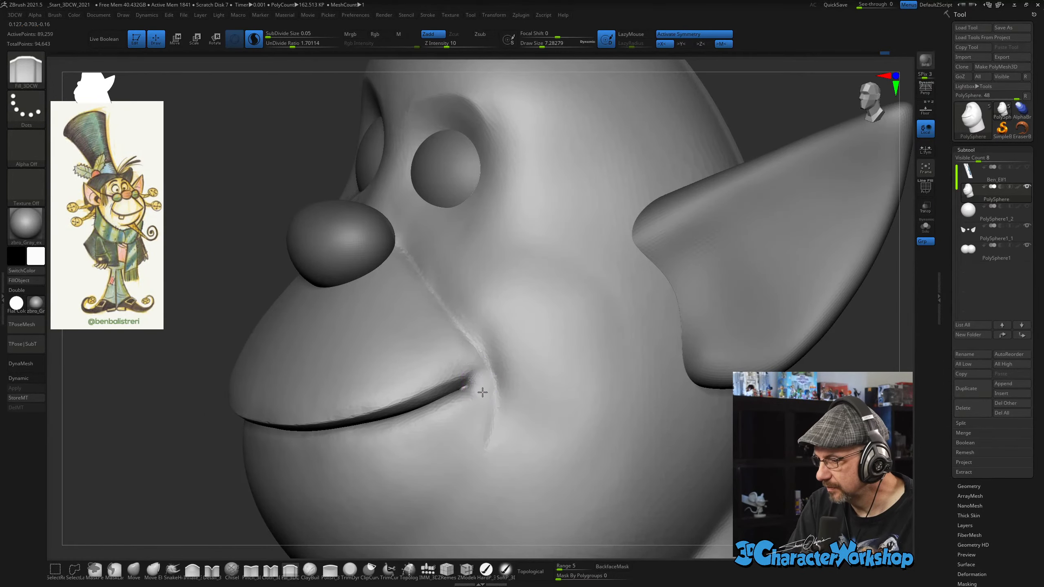
{"action": "mouse_move", "coordinate": [498, 407]}
{"action": "right_mouse_down"}
{"action": "mouse_move", "coordinate": [482, 424]}
{"action": "mouse_move", "coordinate": [496, 410]}
{"action": "right_mouse_up"}
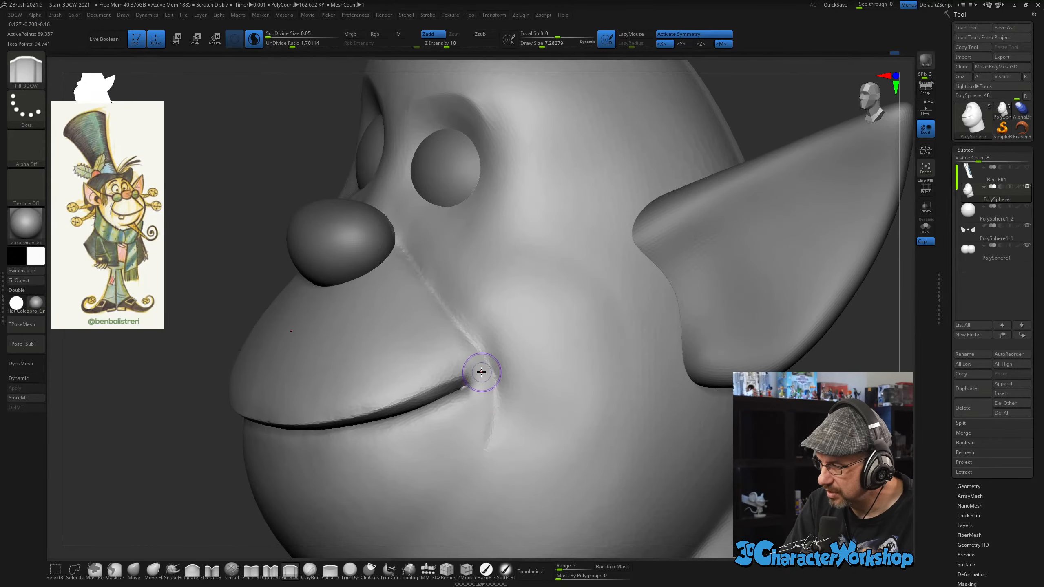
{"action": "left_click_drag", "start_coordinate": [475, 415], "coordinate": [479, 450]}
{"action": "mouse_move", "coordinate": [511, 397]}
{"action": "right_mouse_down"}
{"action": "mouse_move", "coordinate": [529, 377]}
{"action": "mouse_move", "coordinate": [513, 361]}
{"action": "right_mouse_up"}
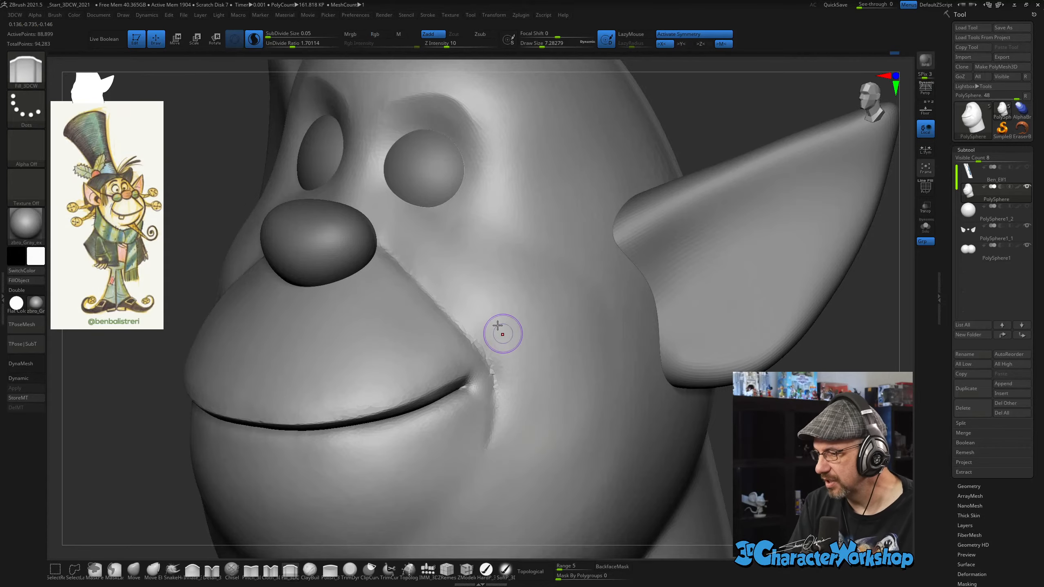
{"action": "mouse_move", "coordinate": [454, 289]}
{"action": "left_mouse_down", "text": "shift"}
{"action": "mouse_move", "coordinate": [491, 366]}
{"action": "mouse_move", "coordinate": [493, 397]}
{"action": "left_mouse_up", "text": "shift"}
Fill the cheek beside the smile fold with the Fill_3DCW brush at draw size about 14.2.
{"action": "key", "text": "s"}
{"action": "left_click_drag", "start_coordinate": [534, 367], "coordinate": [538, 366]}
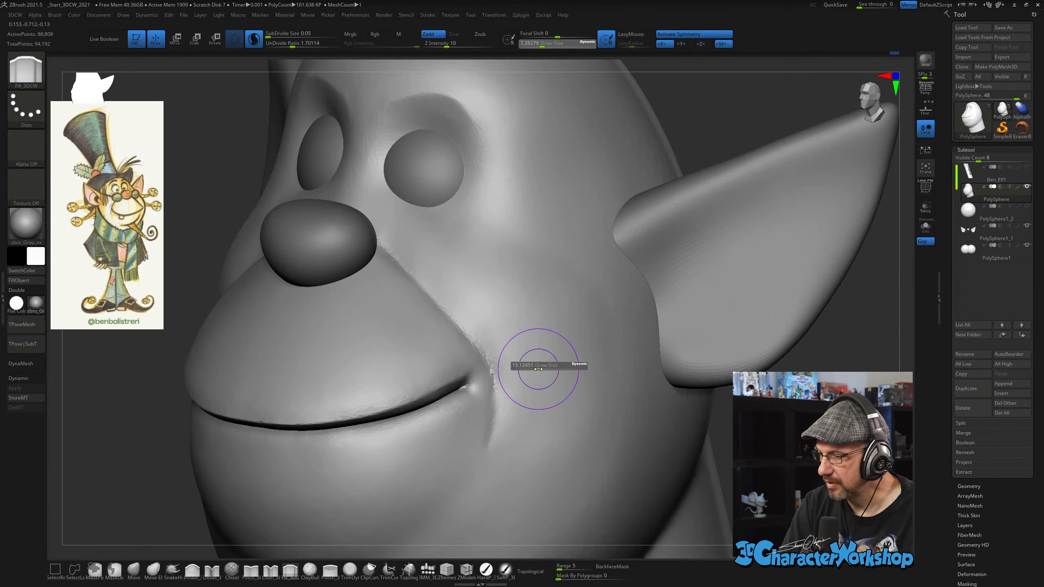
{"action": "mouse_move", "coordinate": [538, 338]}
{"action": "right_mouse_down"}
{"action": "mouse_move", "coordinate": [533, 361]}
{"action": "mouse_move", "coordinate": [533, 335]}
{"action": "right_mouse_up"}
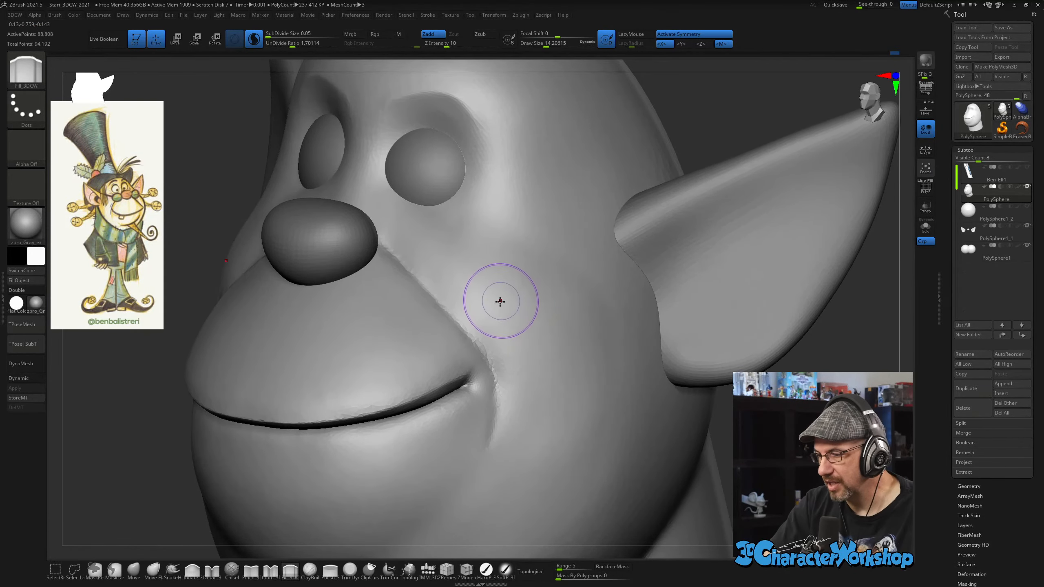
{"action": "mouse_move", "coordinate": [501, 302]}
{"action": "right_mouse_down"}
{"action": "mouse_move", "coordinate": [485, 313]}
{"action": "mouse_move", "coordinate": [479, 301]}
{"action": "right_mouse_up"}
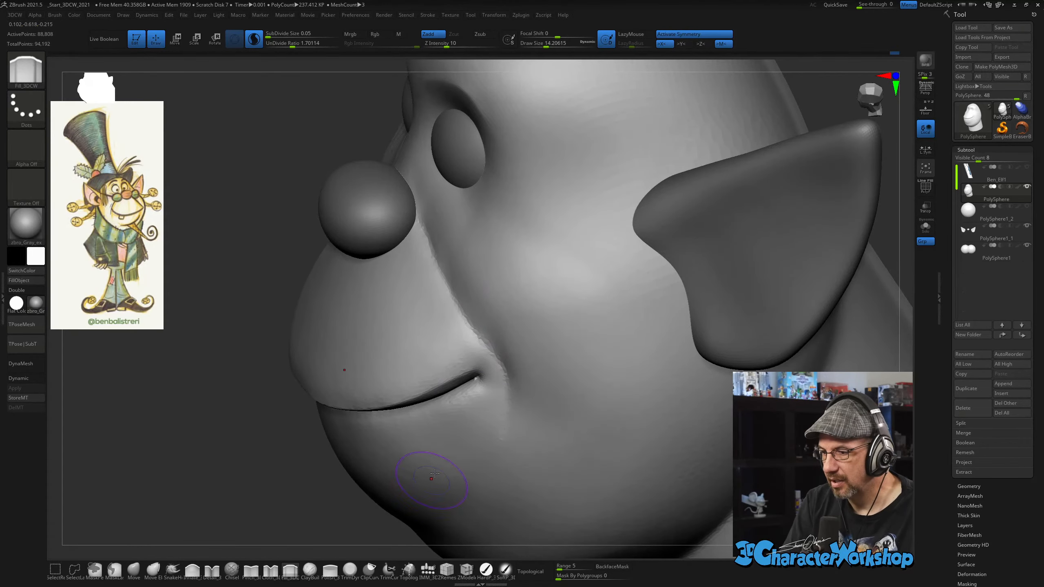
Reshape the smile fold between the nose and mouth corner with the Move brush at draw size about 23.
{"action": "left_click", "coordinate": [134, 570]}
{"action": "key", "text": "s"}
{"action": "left_click_drag", "start_coordinate": [181, 443], "coordinate": [193, 432]}
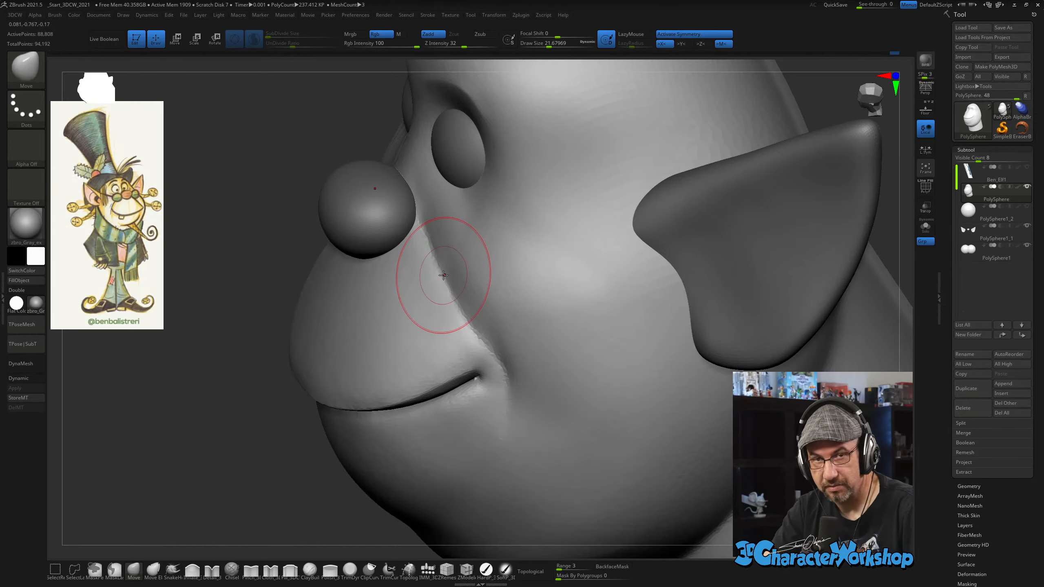
{"action": "key", "text": "s"}
{"action": "mouse_move", "coordinate": [441, 308]}
{"action": "left_mouse_down"}
{"action": "mouse_move", "coordinate": [471, 328]}
{"action": "mouse_move", "coordinate": [460, 320]}
{"action": "left_mouse_up"}
{"action": "key", "text": "s"}
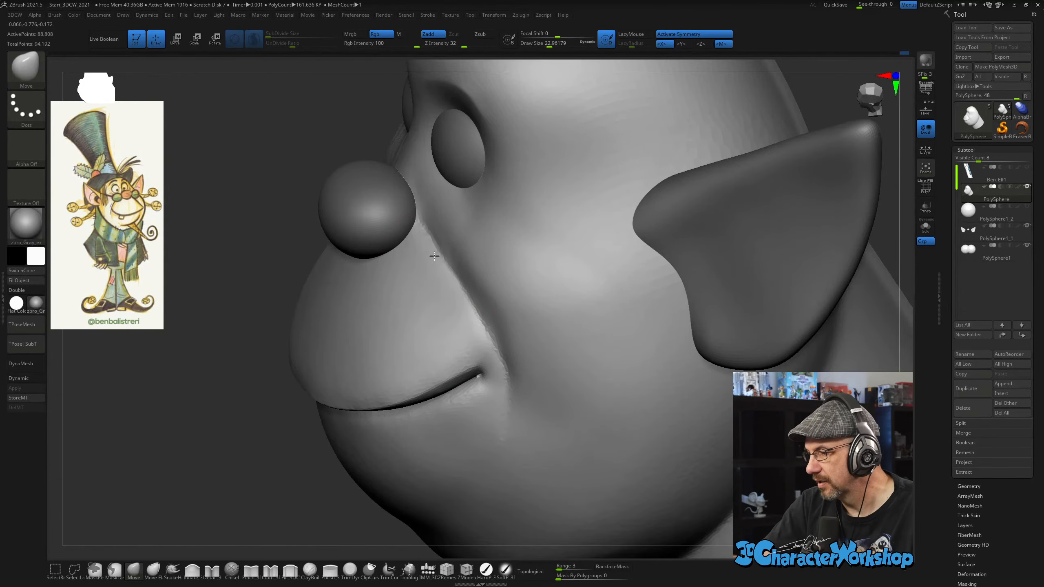
{"action": "right_click_drag", "start_coordinate": [534, 310], "coordinate": [497, 242]}
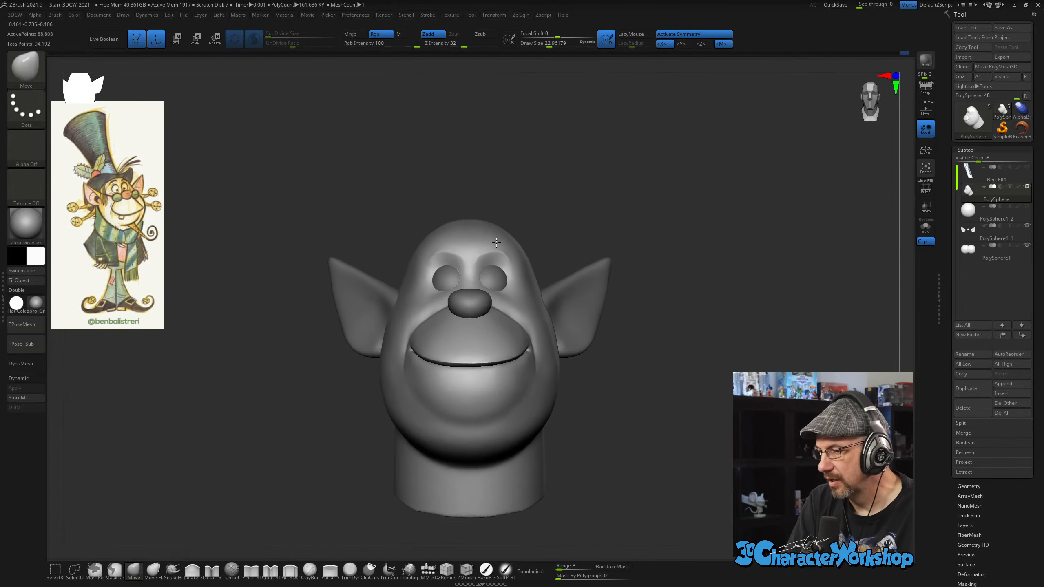
Smooth the cheek between the mouth corner and the ear at draw size about 25.7.
{"action": "mouse_move", "coordinate": [600, 391]}
{"action": "right_mouse_down"}
{"action": "mouse_move", "coordinate": [629, 393]}
{"action": "mouse_move", "coordinate": [602, 399]}
{"action": "mouse_move", "coordinate": [568, 340]}
{"action": "mouse_move", "coordinate": [554, 359]}
{"action": "mouse_move", "coordinate": [487, 355]}
{"action": "right_mouse_up"}
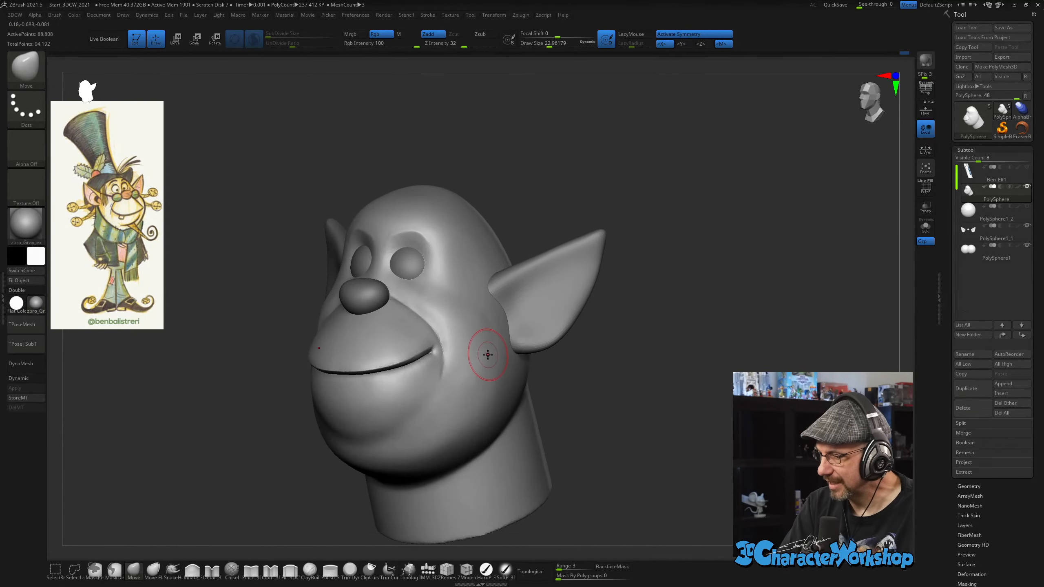
{"action": "key", "text": "]"}
{"action": "left_click_drag", "start_coordinate": [487, 331], "coordinate": [469, 312], "text": "shift"}
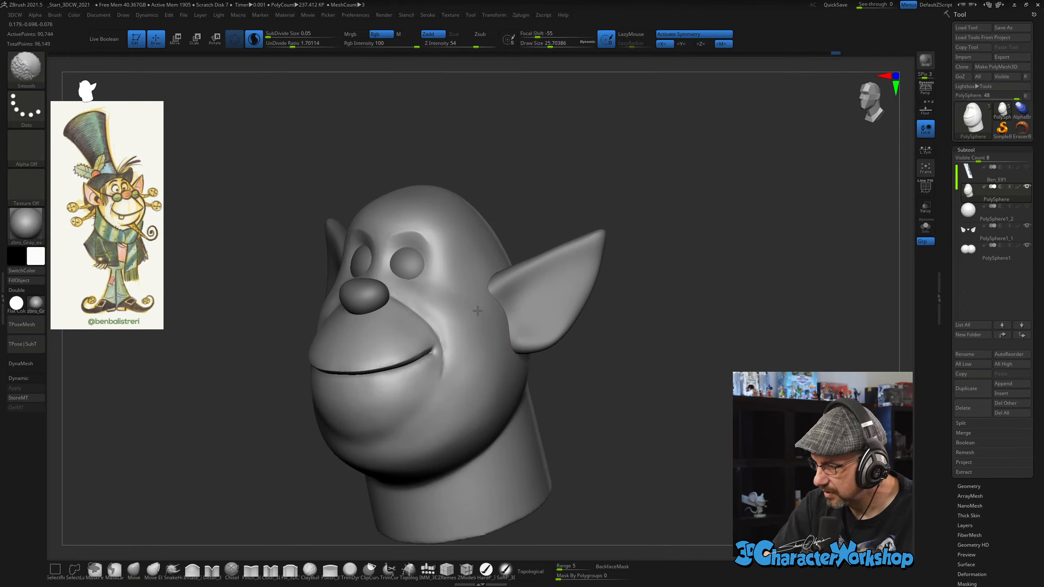
{"action": "left_click_drag", "start_coordinate": [489, 392], "coordinate": [497, 391], "text": "shift"}
{"action": "mouse_move", "coordinate": [497, 391]}
{"action": "right_mouse_down"}
{"action": "mouse_move", "coordinate": [513, 392]}
{"action": "mouse_move", "coordinate": [498, 416]}
{"action": "right_mouse_up"}
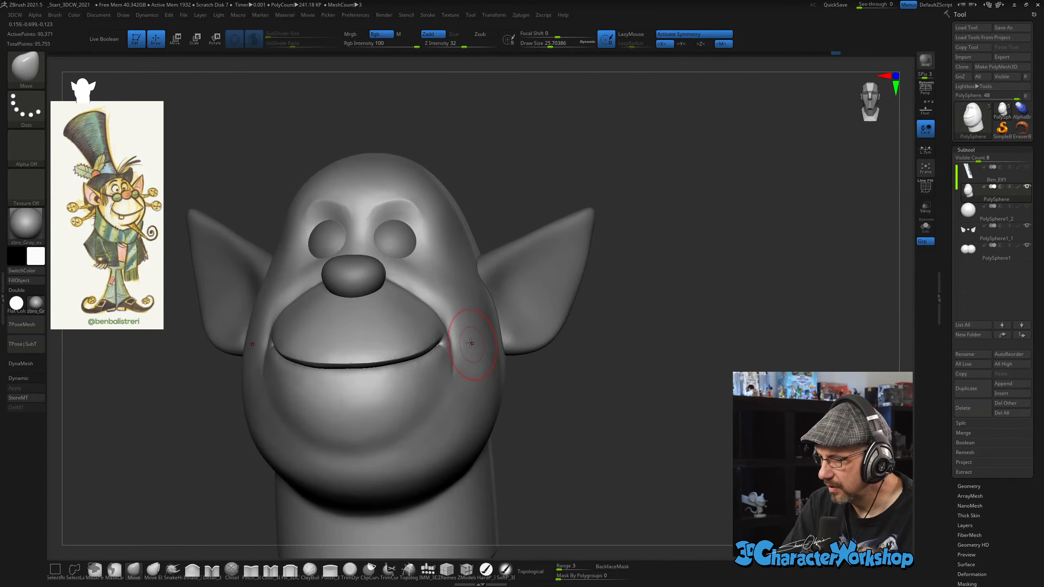
Build up the cheek beside the mouth corner with Fill_3DCW at draw size about 20.5 and smooth its outer side.
{"action": "mouse_move", "coordinate": [473, 345]}
{"action": "right_mouse_down"}
{"action": "mouse_move", "coordinate": [460, 342]}
{"action": "mouse_move", "coordinate": [490, 346]}
{"action": "right_mouse_up"}
{"action": "left_click", "coordinate": [291, 572]}
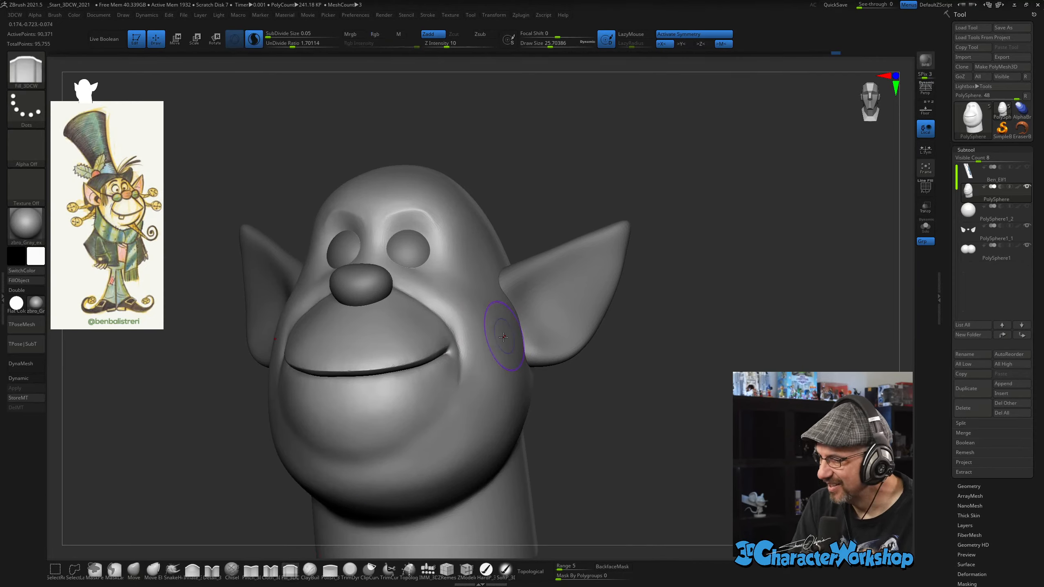
{"action": "right_click_drag", "start_coordinate": [464, 327], "coordinate": [474, 326]}
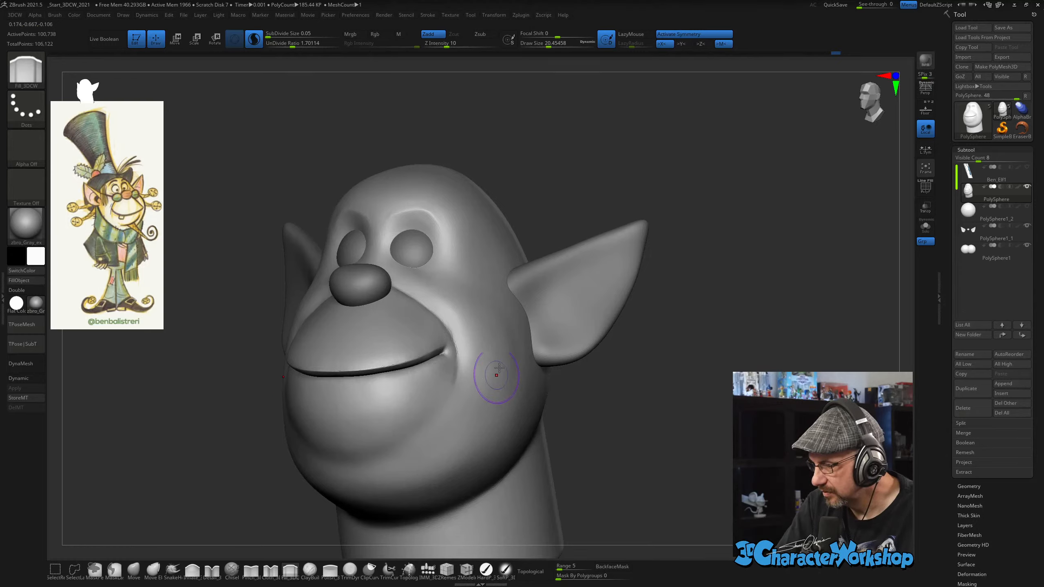
{"action": "left_click_drag", "start_coordinate": [482, 354], "coordinate": [463, 410]}
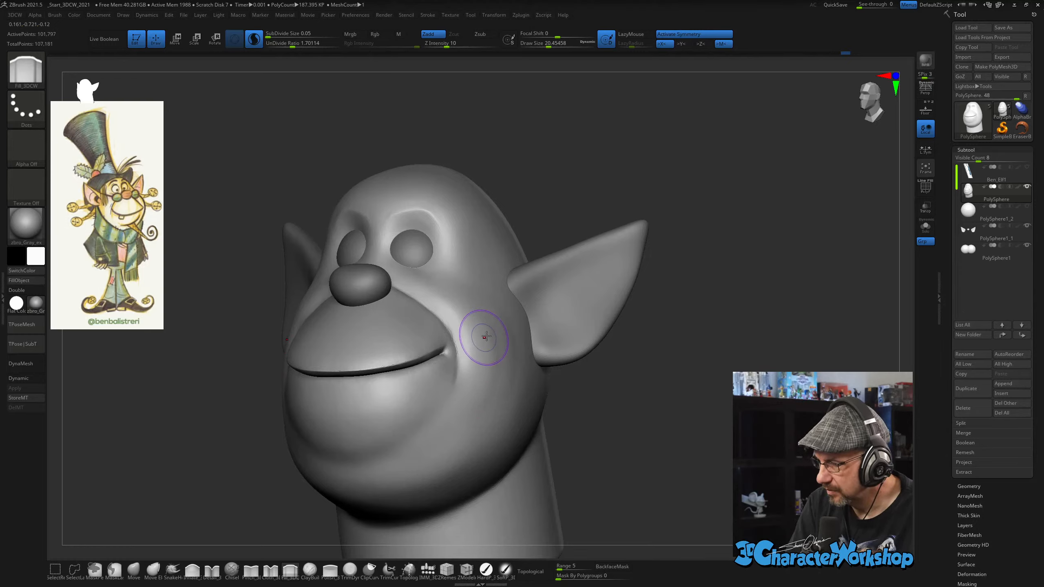
{"action": "left_click_drag", "start_coordinate": [500, 330], "coordinate": [531, 398], "text": "shift"}
{"action": "mouse_move", "coordinate": [542, 411]}
{"action": "right_mouse_down"}
{"action": "mouse_move", "coordinate": [652, 415]}
{"action": "mouse_move", "coordinate": [534, 421]}
{"action": "right_mouse_up"}
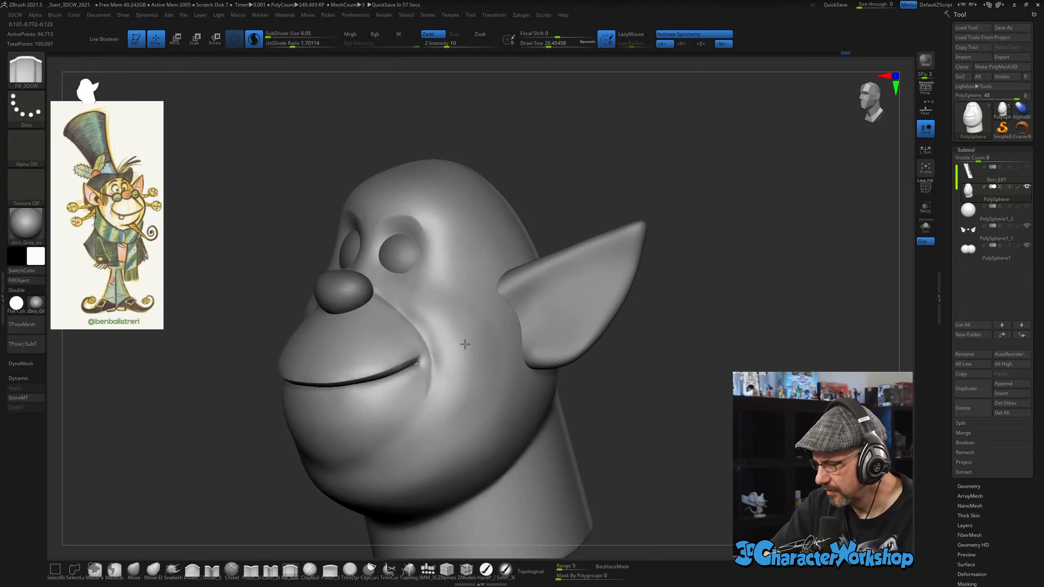
Fill along the cheek side of the smile fold with Fill_3DCW at draw size about 15.1 and soften the strokes.
{"action": "right_click_drag", "start_coordinate": [472, 352], "coordinate": [472, 381]}
{"action": "key", "text": "s"}
{"action": "left_click_drag", "start_coordinate": [473, 374], "coordinate": [470, 374]}
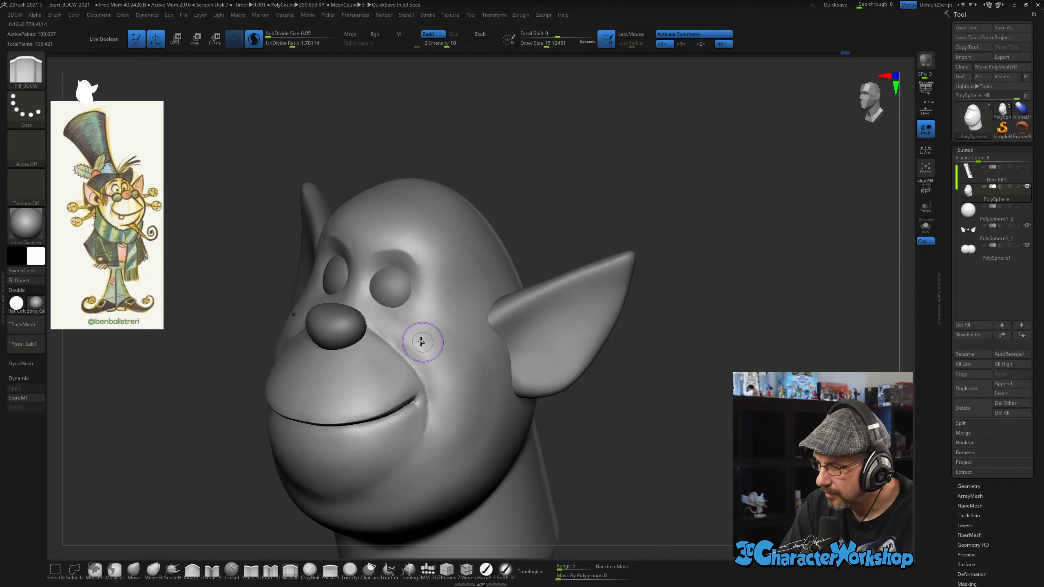
{"action": "mouse_move", "coordinate": [422, 342]}
{"action": "left_mouse_down"}
{"action": "mouse_move", "coordinate": [409, 342]}
{"action": "mouse_move", "coordinate": [431, 358]}
{"action": "mouse_move", "coordinate": [450, 419]}
{"action": "left_mouse_up"}
{"action": "mouse_move", "coordinate": [443, 364]}
{"action": "left_mouse_down"}
{"action": "mouse_move", "coordinate": [439, 344]}
{"action": "mouse_move", "coordinate": [457, 388]}
{"action": "left_mouse_up"}
{"action": "key", "text": "shift"}
Carve lightly around the eye area with the Fill_3DCW brush at draw size about 15.1.
{"action": "mouse_move", "coordinate": [463, 403]}
{"action": "right_mouse_down"}
{"action": "mouse_move", "coordinate": [491, 399]}
{"action": "mouse_move", "coordinate": [383, 329]}
{"action": "right_mouse_up"}
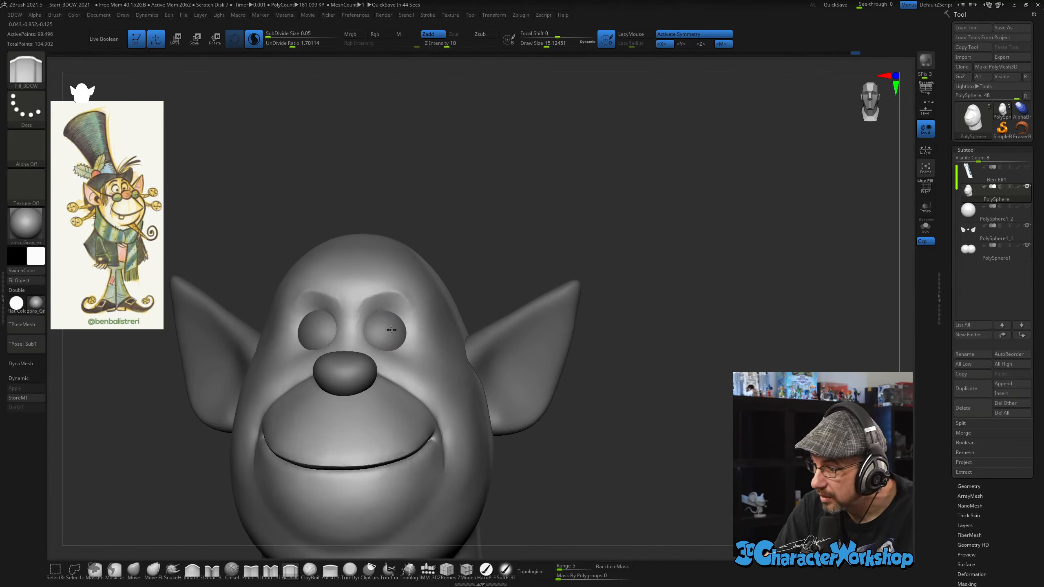
{"action": "left_click_drag", "start_coordinate": [394, 332], "coordinate": [399, 329], "text": "alt"}
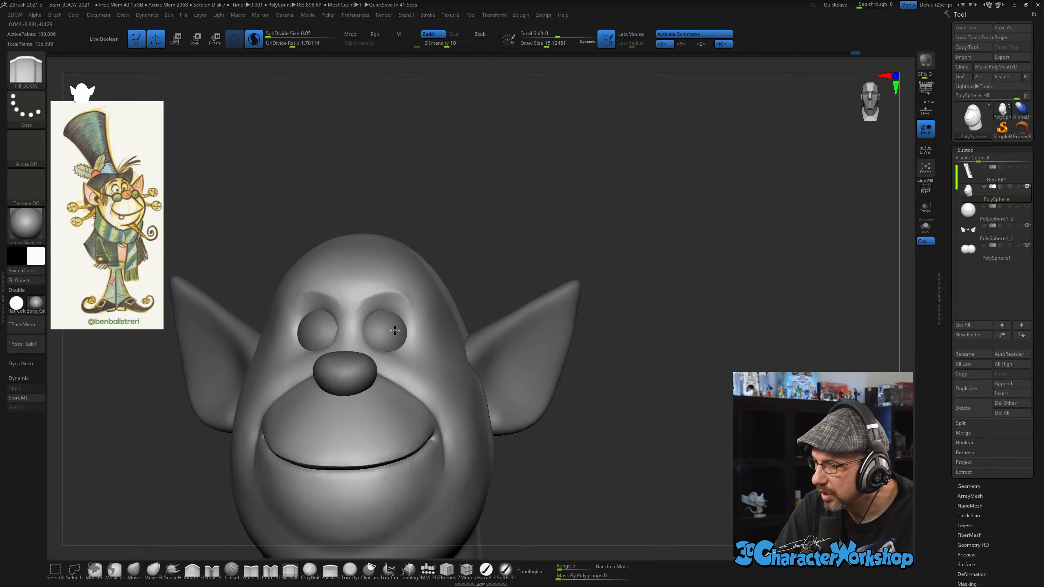
{"action": "right_click_drag", "start_coordinate": [550, 434], "coordinate": [603, 404]}
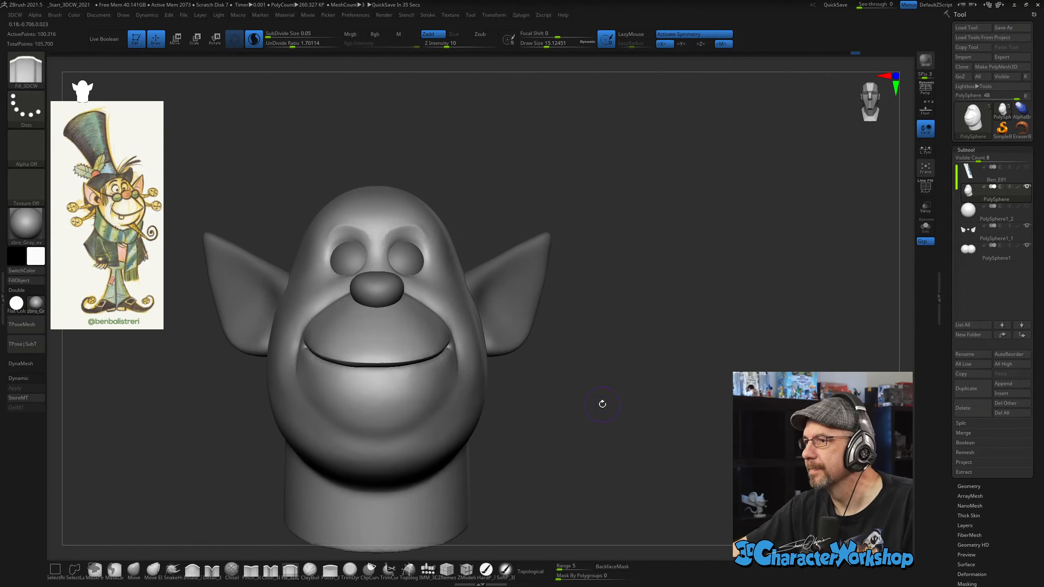
Adjust the forehead and crown profile with the Move brush at draw size about 41.
{"action": "right_click_drag", "start_coordinate": [633, 324], "coordinate": [602, 308]}
{"action": "right_click_drag", "start_coordinate": [657, 226], "coordinate": [609, 229]}
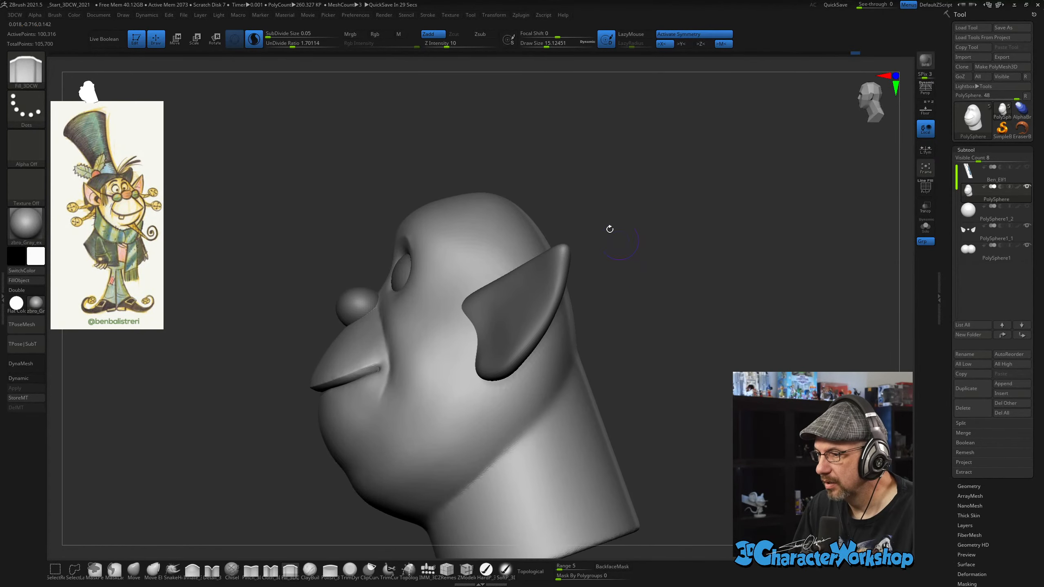
{"action": "left_click", "coordinate": [132, 574]}
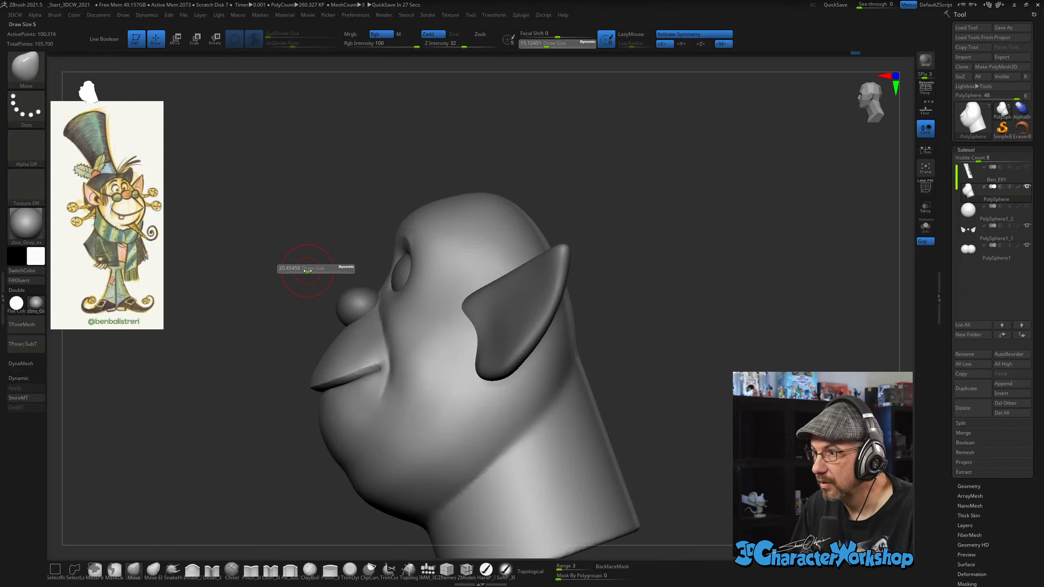
{"action": "key", "text": "s"}
{"action": "left_click_drag", "start_coordinate": [428, 199], "coordinate": [430, 199]}
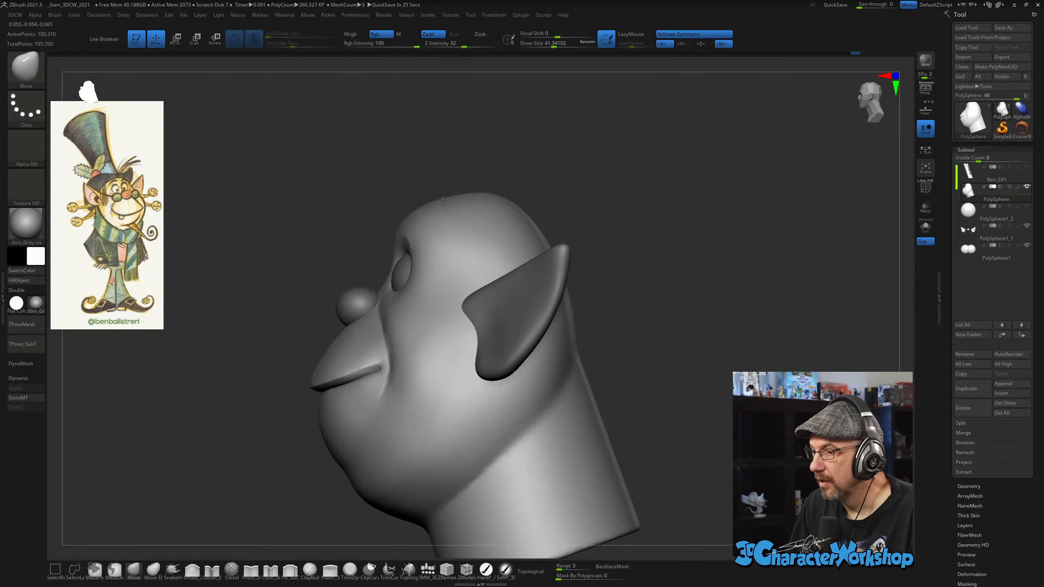
{"action": "mouse_move", "coordinate": [429, 170]}
{"action": "right_mouse_down"}
{"action": "mouse_move", "coordinate": [421, 199]}
{"action": "mouse_move", "coordinate": [473, 222]}
{"action": "right_mouse_up"}
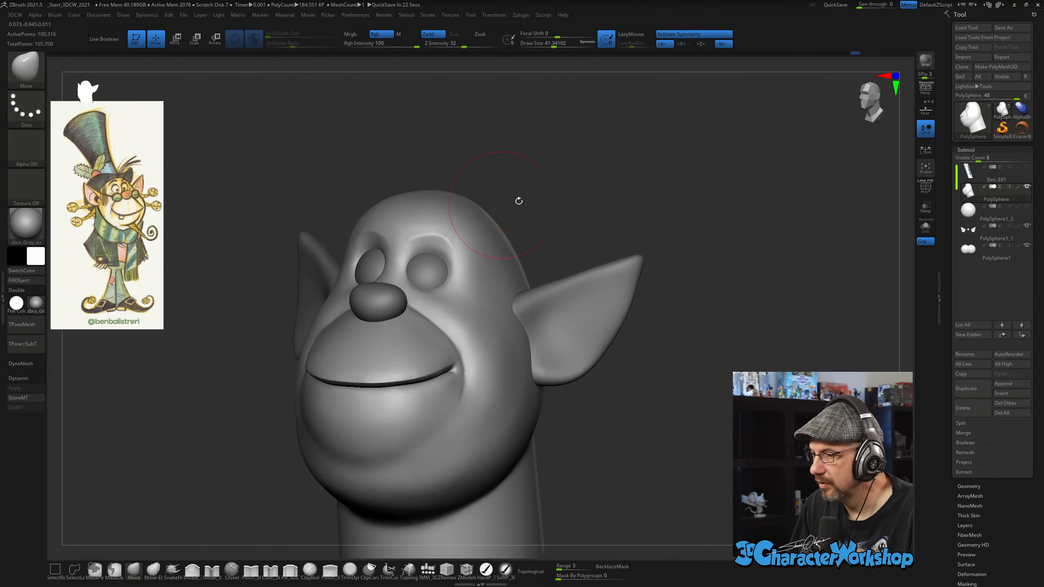
{"action": "left_click_drag", "start_coordinate": [519, 200], "coordinate": [561, 194], "text": "shift"}
Adjust the outline of the head and jaw with the Move brush at draw size about 48.
{"action": "key", "text": "s"}
{"action": "mouse_move", "coordinate": [636, 241]}
{"action": "right_mouse_down"}
{"action": "mouse_move", "coordinate": [632, 292]}
{"action": "mouse_move", "coordinate": [651, 311]}
{"action": "mouse_move", "coordinate": [615, 310]}
{"action": "right_mouse_up"}
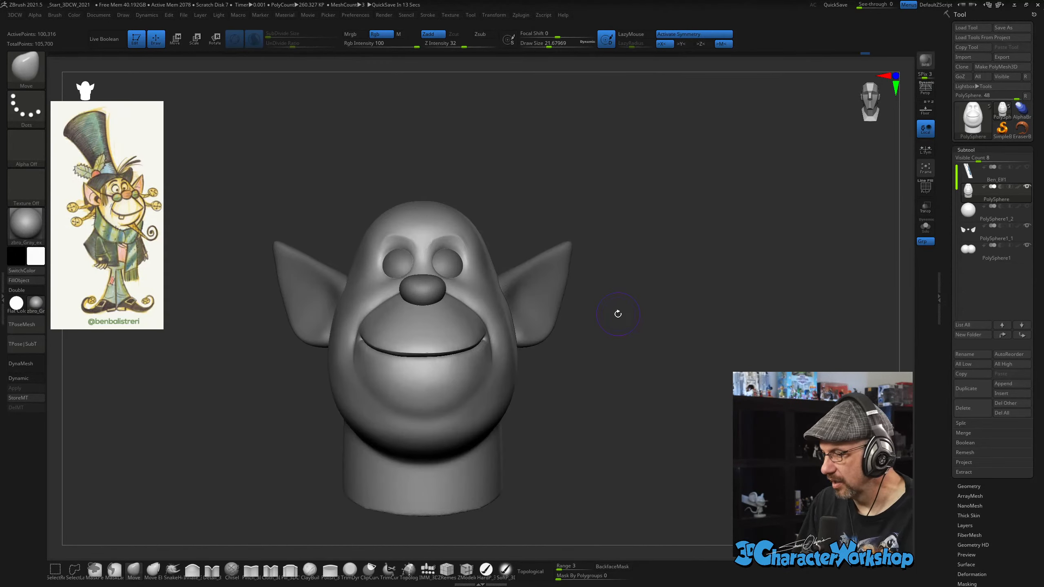
{"action": "key", "text": "b"}
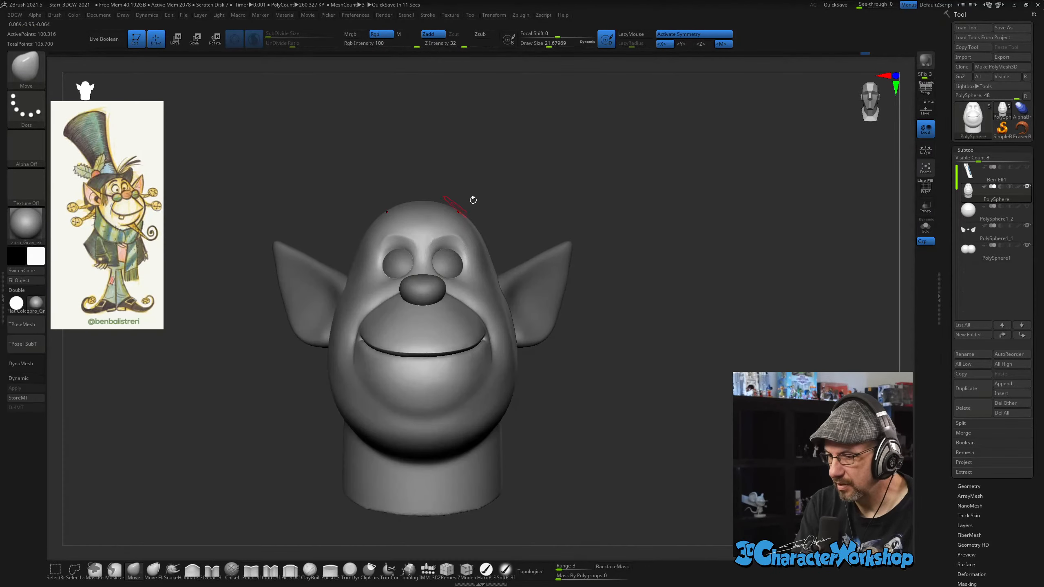
{"action": "key", "text": "s"}
{"action": "left_click_drag", "start_coordinate": [562, 418], "coordinate": [567, 420]}
{"action": "right_click_drag", "start_coordinate": [568, 413], "coordinate": [531, 417]}
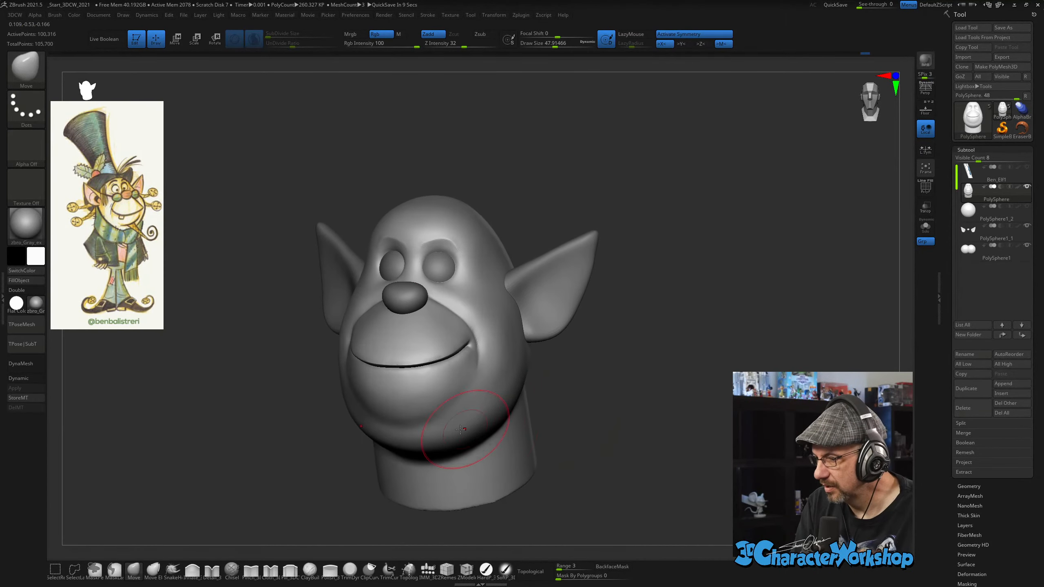
Reshape the broad form of the jaw and lower face with the Move brush at draw size about 119.
{"action": "key", "text": "s"}
{"action": "left_click_drag", "start_coordinate": [421, 423], "coordinate": [427, 423]}
{"action": "right_click_drag", "start_coordinate": [429, 422], "coordinate": [517, 419]}
{"action": "key", "text": "s"}
{"action": "left_click_drag", "start_coordinate": [517, 419], "coordinate": [522, 419]}
{"action": "right_click_drag", "start_coordinate": [578, 407], "coordinate": [591, 393]}
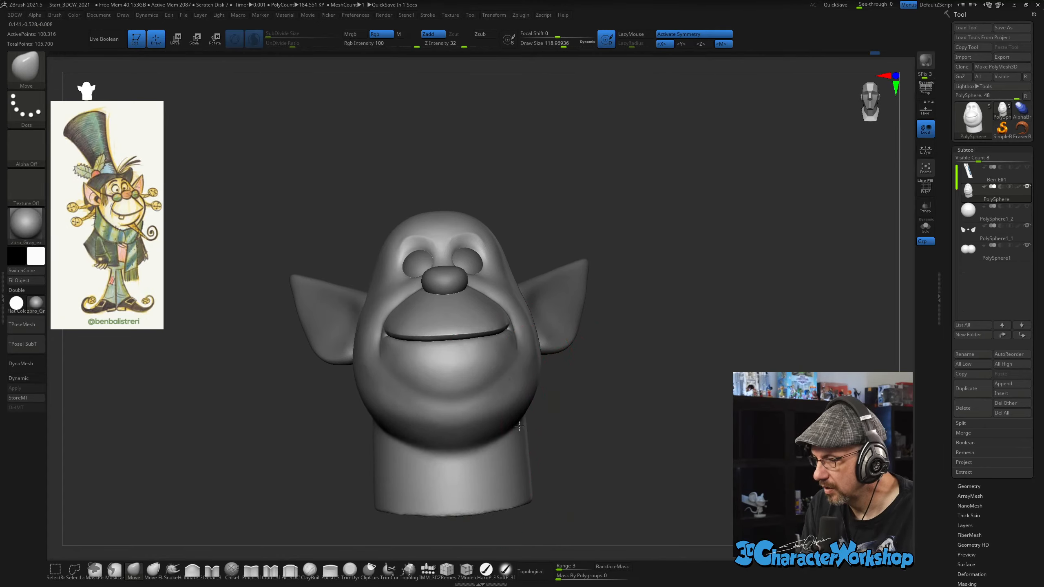
Refine the jaw and chin shape with the Move brush at draw size about 72.5.
{"action": "right_click_drag", "start_coordinate": [609, 431], "coordinate": [643, 425]}
{"action": "key", "text": "s"}
{"action": "left_click_drag", "start_coordinate": [636, 419], "coordinate": [631, 420]}
{"action": "mouse_move", "coordinate": [591, 424]}
{"action": "right_mouse_down"}
{"action": "mouse_move", "coordinate": [697, 443]}
{"action": "mouse_move", "coordinate": [637, 430]}
{"action": "mouse_move", "coordinate": [473, 454]}
{"action": "mouse_move", "coordinate": [687, 396]}
{"action": "right_mouse_up"}
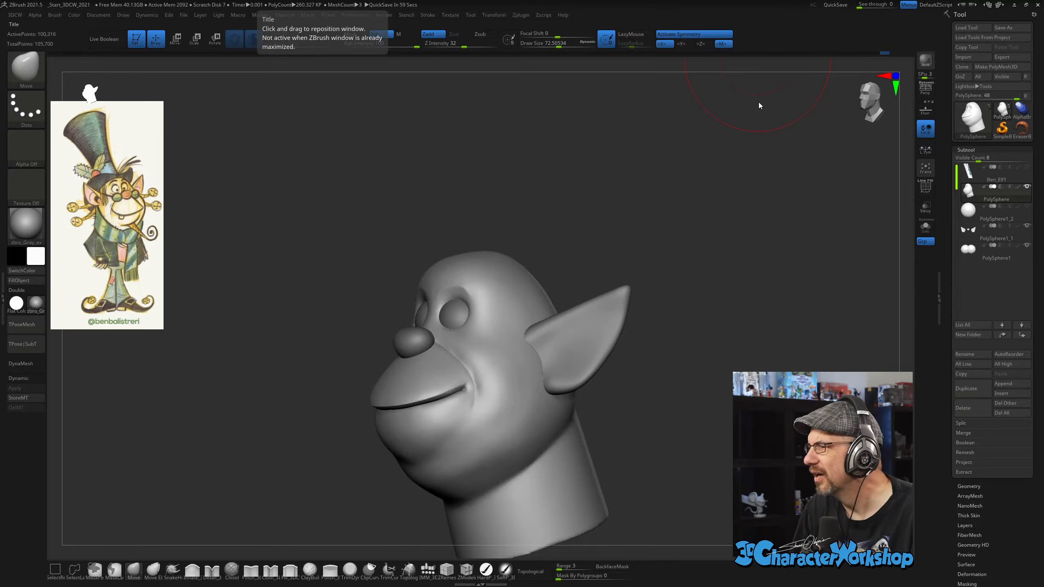
{"action": "right_click_drag", "start_coordinate": [688, 205], "coordinate": [575, 180], "text": "alt"}
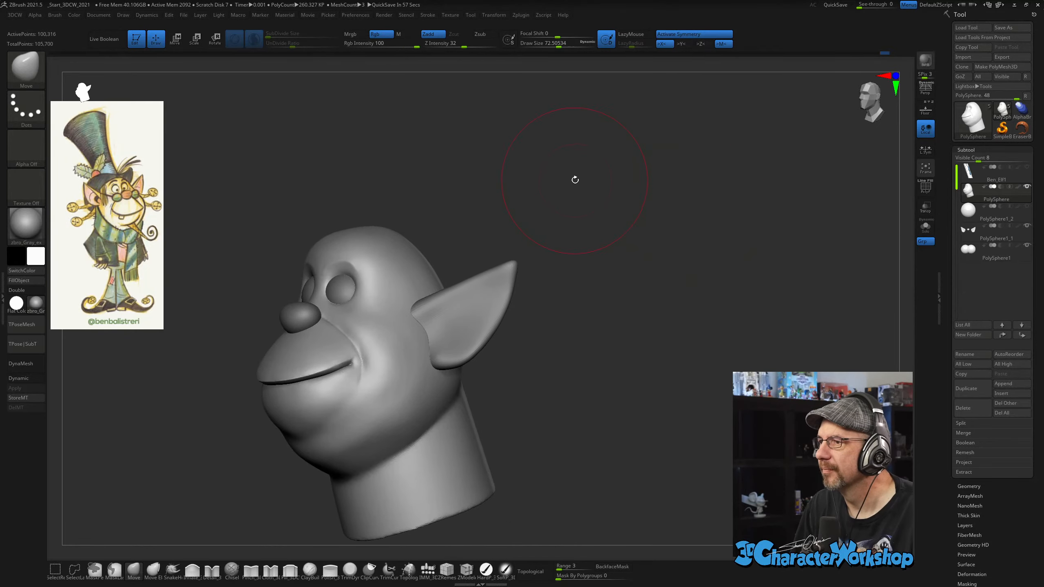
Smooth the lower cheek and jaw down to the neck at draw size about 39.3.
{"action": "mouse_move", "coordinate": [553, 366]}
{"action": "left_mouse_down", "text": "alt"}
{"action": "mouse_move", "coordinate": [578, 361]}
{"action": "mouse_move", "coordinate": [568, 331]}
{"action": "mouse_move", "coordinate": [587, 366]}
{"action": "mouse_move", "coordinate": [518, 370]}
{"action": "mouse_move", "coordinate": [564, 383]}
{"action": "mouse_move", "coordinate": [514, 317]}
{"action": "left_mouse_up", "text": "alt"}
{"action": "key", "text": "s"}
{"action": "key", "text": "s"}
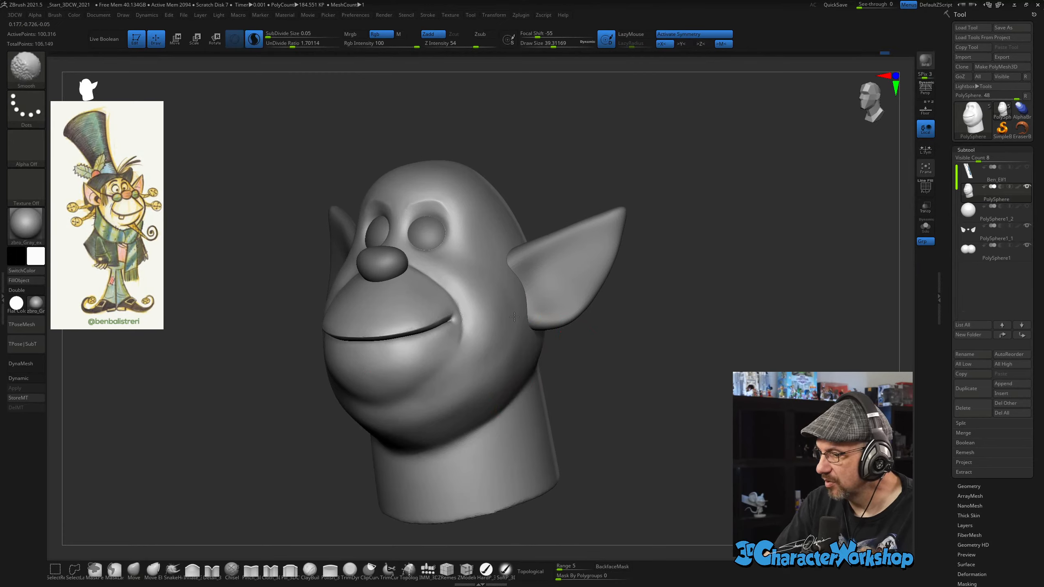
{"action": "left_click_drag", "start_coordinate": [514, 356], "coordinate": [493, 418]}
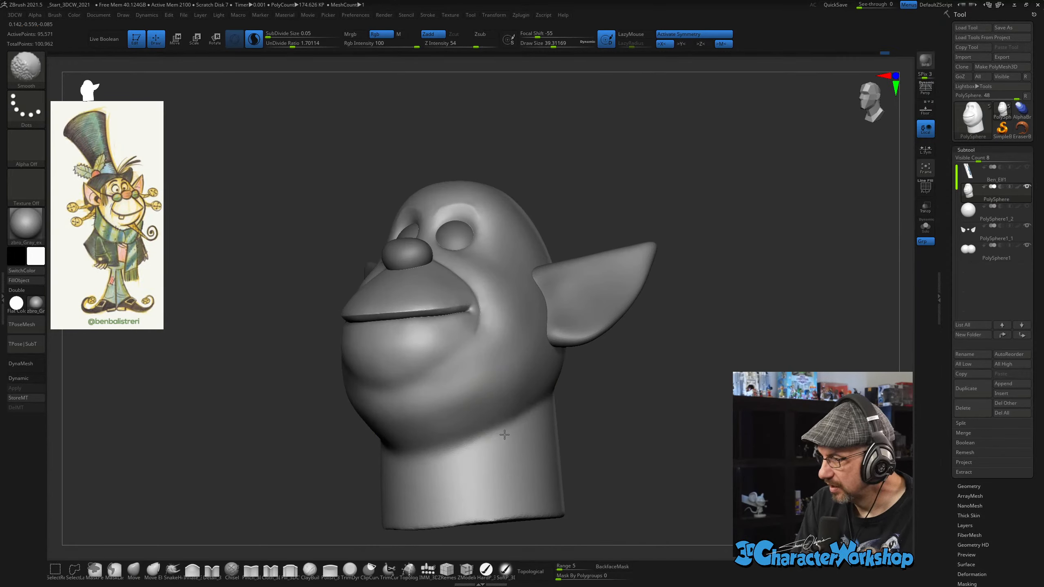
{"action": "left_click_drag", "start_coordinate": [574, 428], "coordinate": [613, 435]}
{"action": "left_click_drag", "start_coordinate": [554, 407], "coordinate": [513, 424]}
Smooth the transition into the neck behind the ear and under the chin at draw size about 39.3.
{"action": "key", "text": "s"}
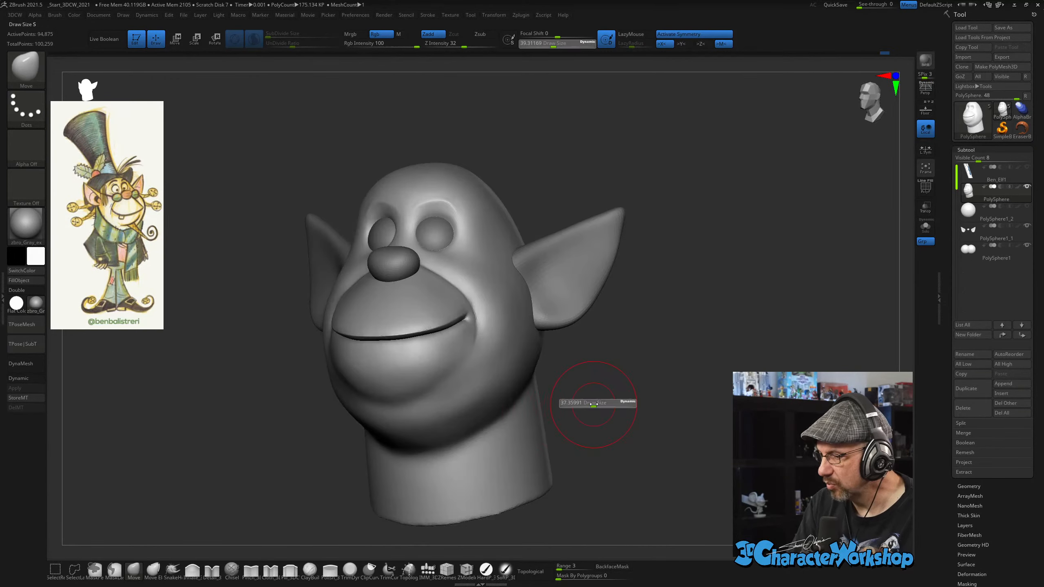
{"action": "mouse_move", "coordinate": [593, 404]}
{"action": "left_mouse_down"}
{"action": "mouse_move", "coordinate": [509, 305]}
{"action": "mouse_move", "coordinate": [600, 325]}
{"action": "left_mouse_up"}
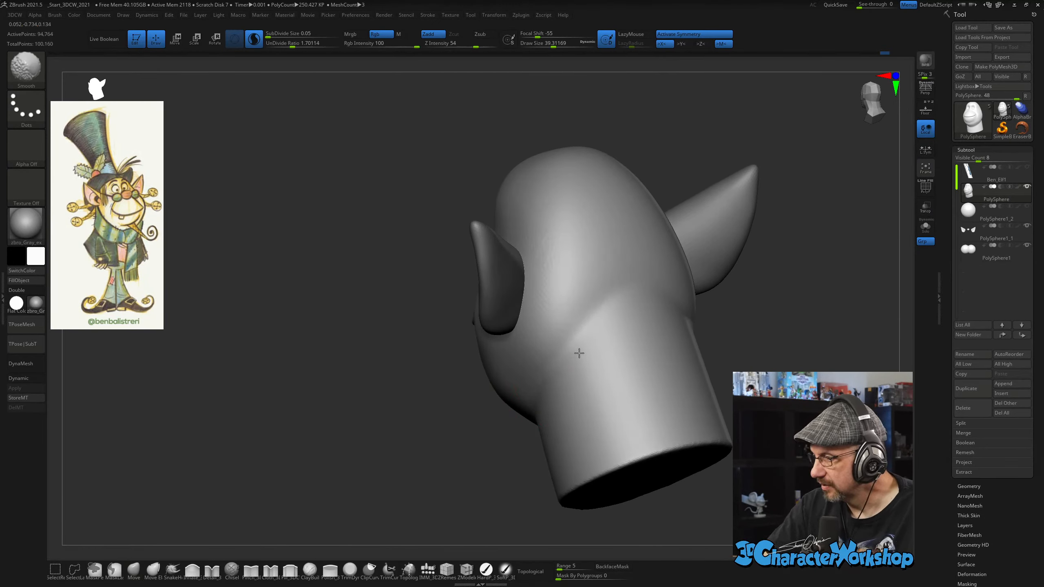
{"action": "mouse_move", "coordinate": [598, 327]}
{"action": "right_mouse_down"}
{"action": "mouse_move", "coordinate": [490, 345]}
{"action": "mouse_move", "coordinate": [616, 323]}
{"action": "mouse_move", "coordinate": [610, 349]}
{"action": "mouse_move", "coordinate": [620, 338]}
{"action": "mouse_move", "coordinate": [608, 345]}
{"action": "mouse_move", "coordinate": [570, 315]}
{"action": "mouse_move", "coordinate": [477, 417]}
{"action": "right_mouse_up"}
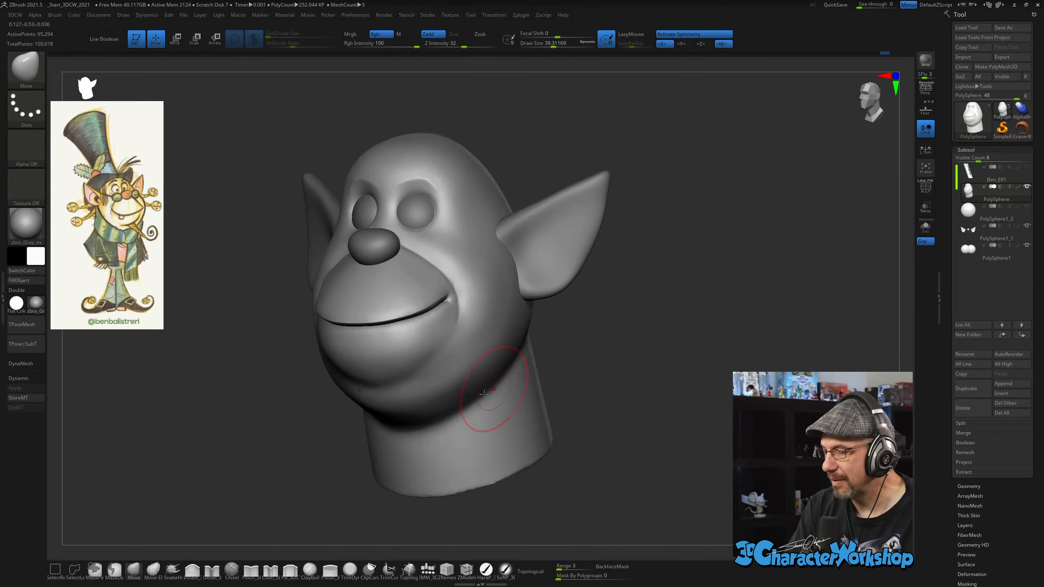
{"action": "key", "text": "shift"}
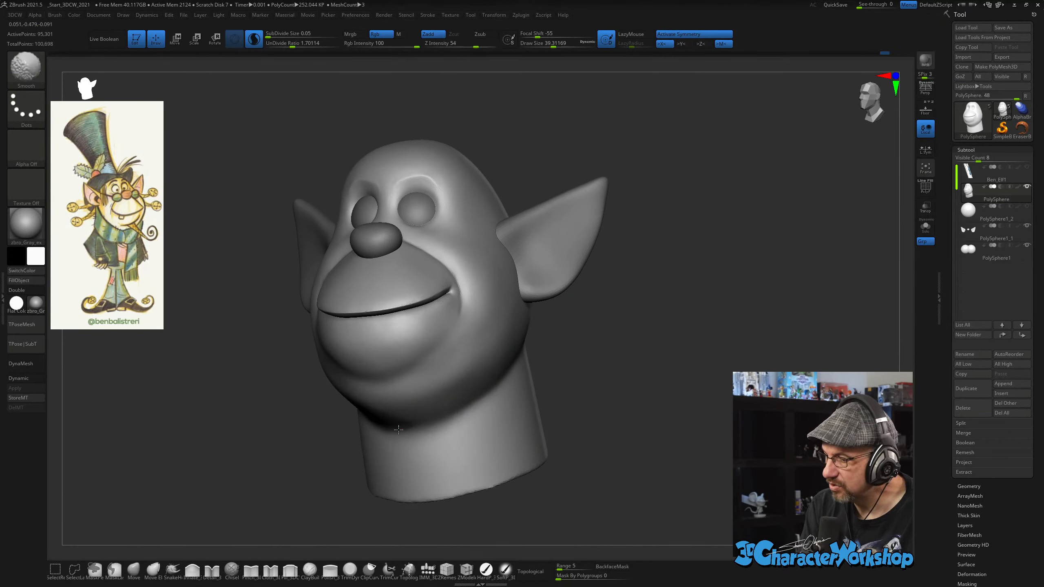
Refine the lower lip and mouth corner in profile with the Move brush at draw size about 43.6.
{"action": "mouse_move", "coordinate": [470, 387]}
{"action": "right_mouse_down"}
{"action": "mouse_move", "coordinate": [448, 345]}
{"action": "mouse_move", "coordinate": [429, 371]}
{"action": "mouse_move", "coordinate": [403, 363]}
{"action": "mouse_move", "coordinate": [456, 345]}
{"action": "mouse_move", "coordinate": [472, 317]}
{"action": "mouse_move", "coordinate": [408, 350]}
{"action": "mouse_move", "coordinate": [474, 365]}
{"action": "mouse_move", "coordinate": [497, 350]}
{"action": "mouse_move", "coordinate": [452, 313]}
{"action": "right_mouse_up"}
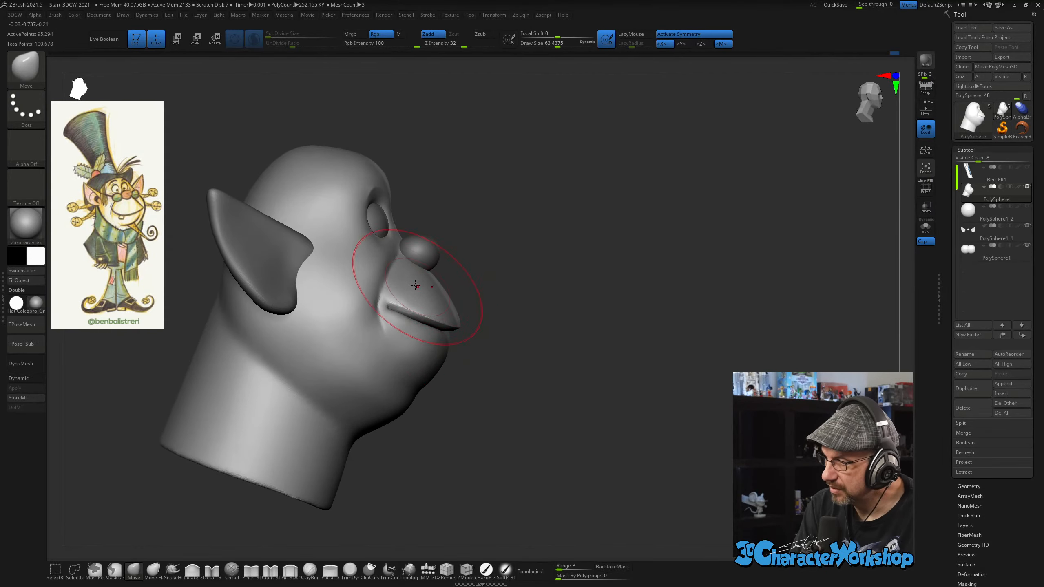
{"action": "mouse_move", "coordinate": [411, 244]}
{"action": "right_mouse_down", "text": "alt"}
{"action": "mouse_move", "coordinate": [436, 261]}
{"action": "mouse_move", "coordinate": [434, 291]}
{"action": "right_mouse_up", "text": "alt"}
{"action": "right_click", "coordinate": [432, 291]}
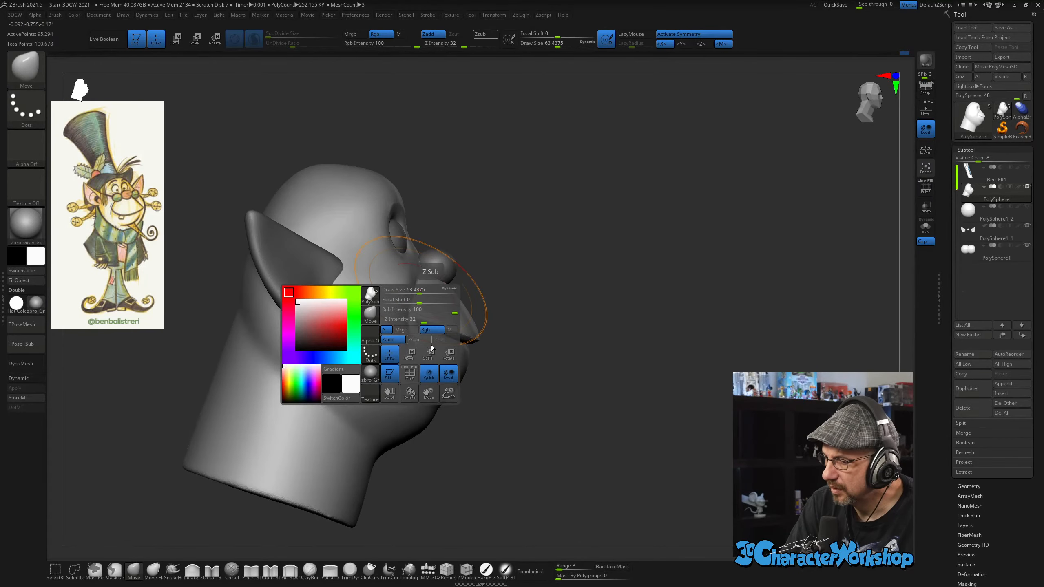
{"action": "key", "text": "s"}
{"action": "left_click_drag", "start_coordinate": [474, 401], "coordinate": [471, 399]}
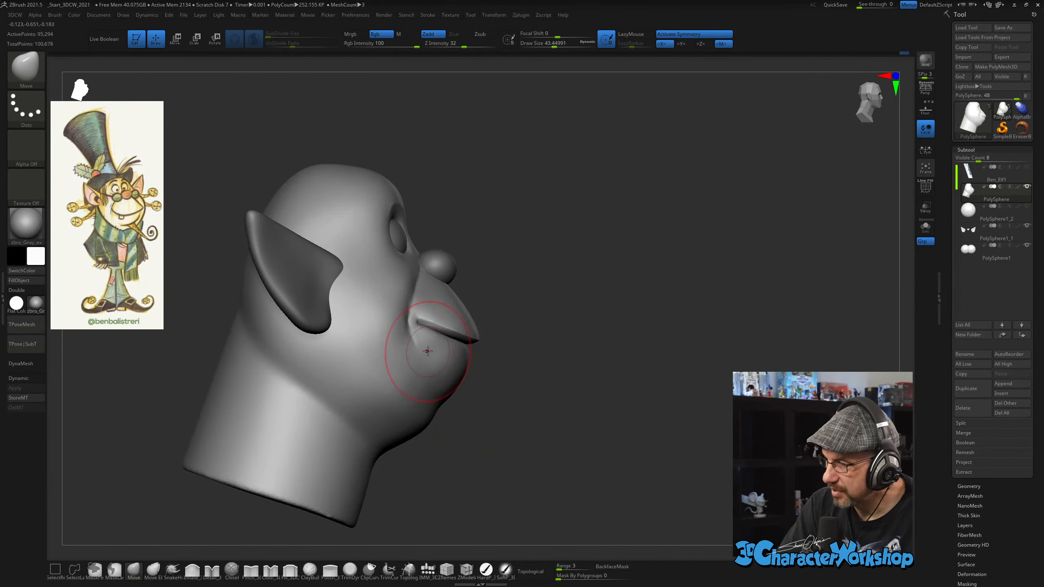
{"action": "left_click_drag", "start_coordinate": [424, 349], "coordinate": [437, 342]}
Adjust the protruding front of the lips in profile with the Move brush at draw size about 66.4.
{"action": "key", "text": "s"}
{"action": "left_click_drag", "start_coordinate": [522, 382], "coordinate": [534, 381]}
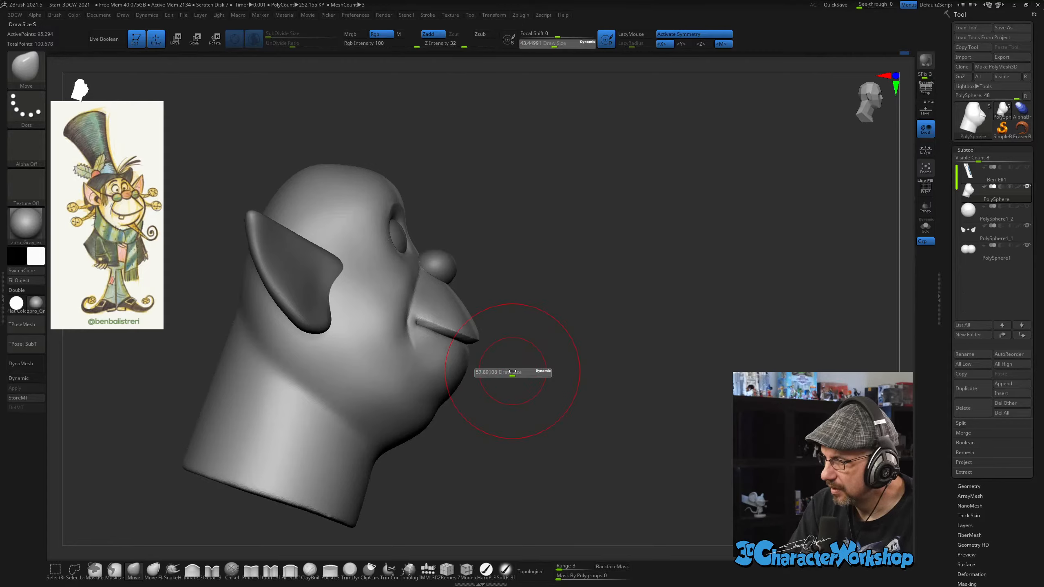
{"action": "key", "text": "s"}
{"action": "left_click_drag", "start_coordinate": [481, 332], "coordinate": [483, 332]}
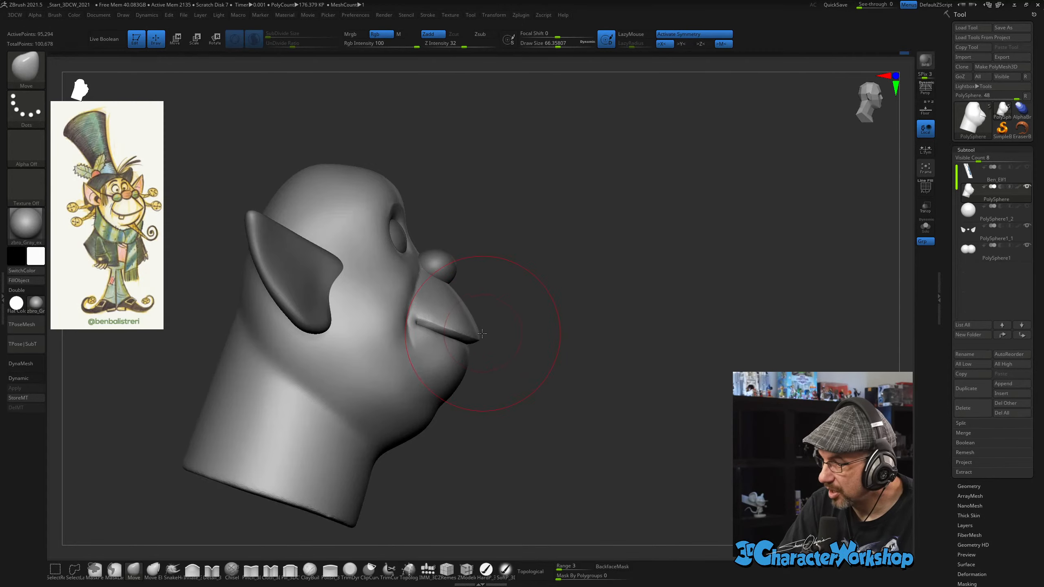
{"action": "mouse_move", "coordinate": [489, 332]}
{"action": "right_mouse_down"}
{"action": "mouse_move", "coordinate": [481, 332]}
{"action": "mouse_move", "coordinate": [493, 415]}
{"action": "mouse_move", "coordinate": [485, 410]}
{"action": "mouse_move", "coordinate": [620, 387]}
{"action": "mouse_move", "coordinate": [580, 371]}
{"action": "right_mouse_up"}
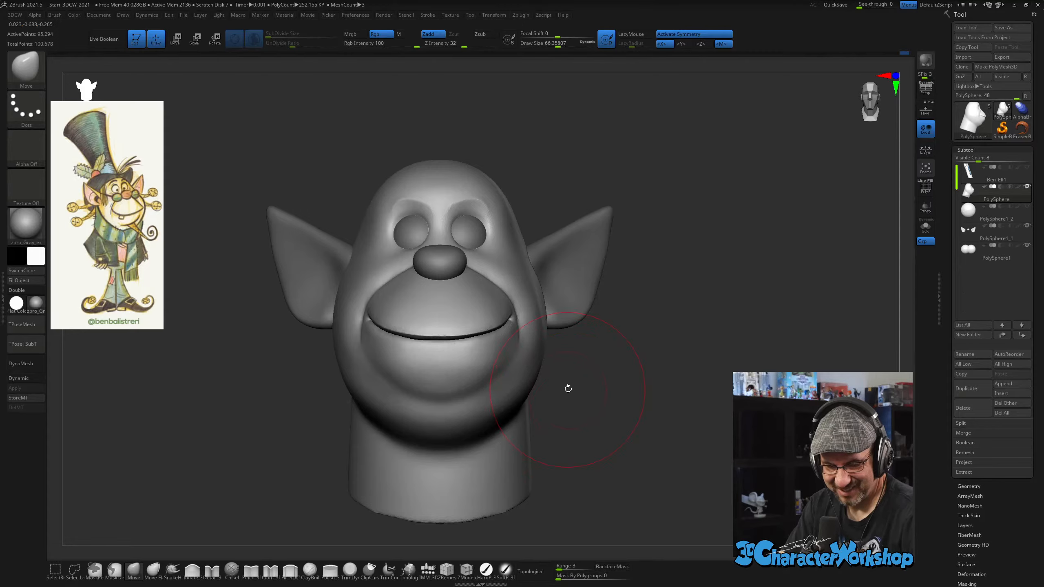
{"action": "right_click_drag", "start_coordinate": [569, 389], "coordinate": [569, 400]}
Refine the smile folds beside and below the mouth corners with the Move brush at draw size about 37.4.
{"action": "key", "text": "s"}
{"action": "left_click_drag", "start_coordinate": [569, 405], "coordinate": [566, 404]}
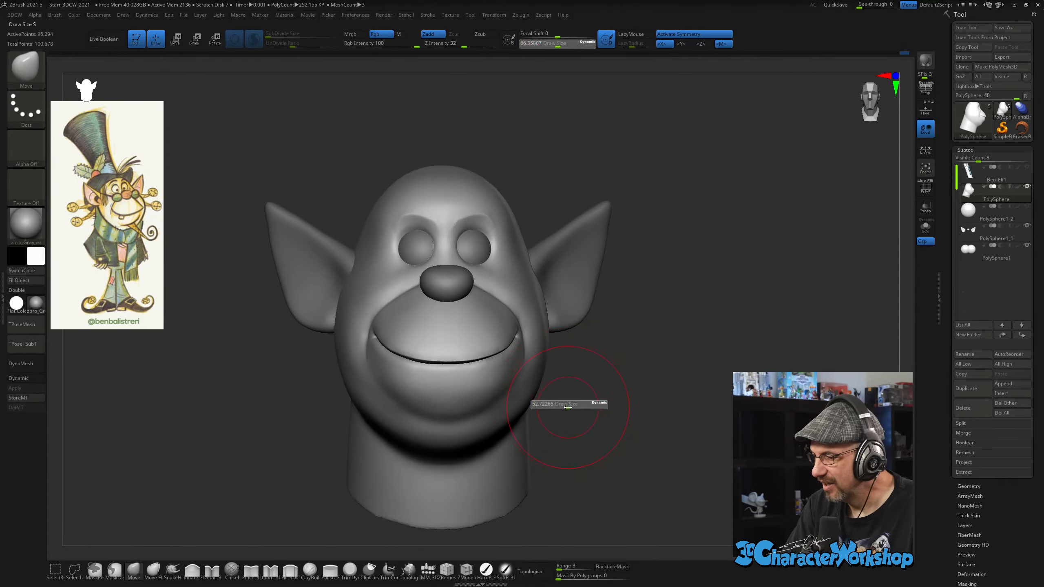
{"action": "key", "text": "s"}
{"action": "left_click_drag", "start_coordinate": [530, 362], "coordinate": [527, 361]}
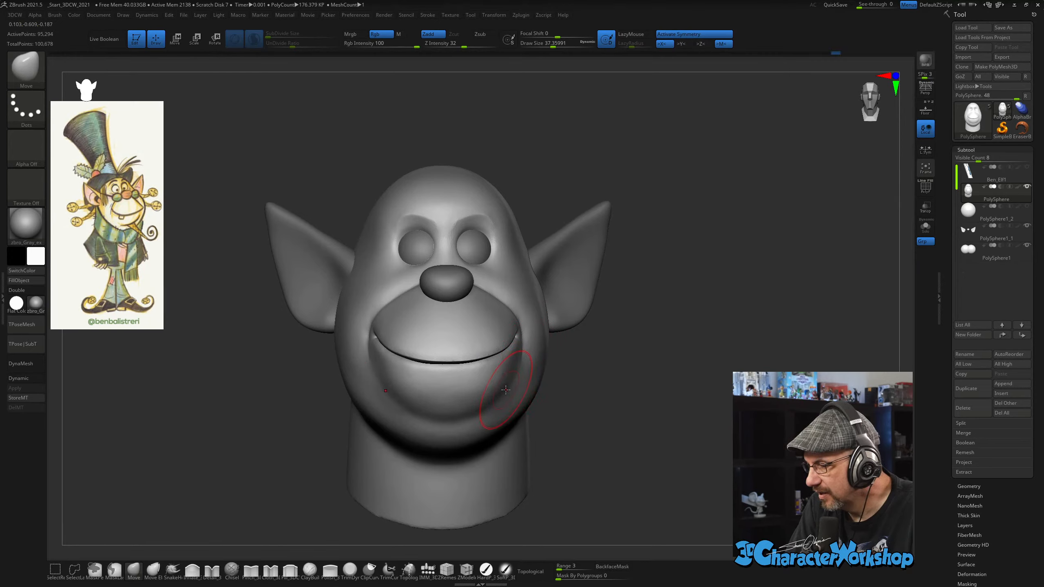
{"action": "right_click_drag", "start_coordinate": [491, 385], "coordinate": [540, 387]}
{"action": "mouse_move", "coordinate": [499, 338]}
{"action": "right_mouse_down"}
{"action": "mouse_move", "coordinate": [502, 349]}
{"action": "mouse_move", "coordinate": [469, 339]}
{"action": "mouse_move", "coordinate": [444, 349]}
{"action": "right_mouse_up"}
Reshape the upper lip and mouth corners with the Move brush at draw size about 60.6.
{"action": "key", "text": "s"}
{"action": "left_click_drag", "start_coordinate": [430, 410], "coordinate": [433, 398]}
{"action": "mouse_move", "coordinate": [455, 391]}
{"action": "right_mouse_down"}
{"action": "mouse_move", "coordinate": [504, 363]}
{"action": "mouse_move", "coordinate": [535, 362]}
{"action": "right_mouse_up"}
{"action": "key", "text": "s"}
{"action": "mouse_move", "coordinate": [363, 316]}
{"action": "left_mouse_down"}
{"action": "mouse_move", "coordinate": [353, 325]}
{"action": "mouse_move", "coordinate": [398, 339]}
{"action": "left_mouse_up"}
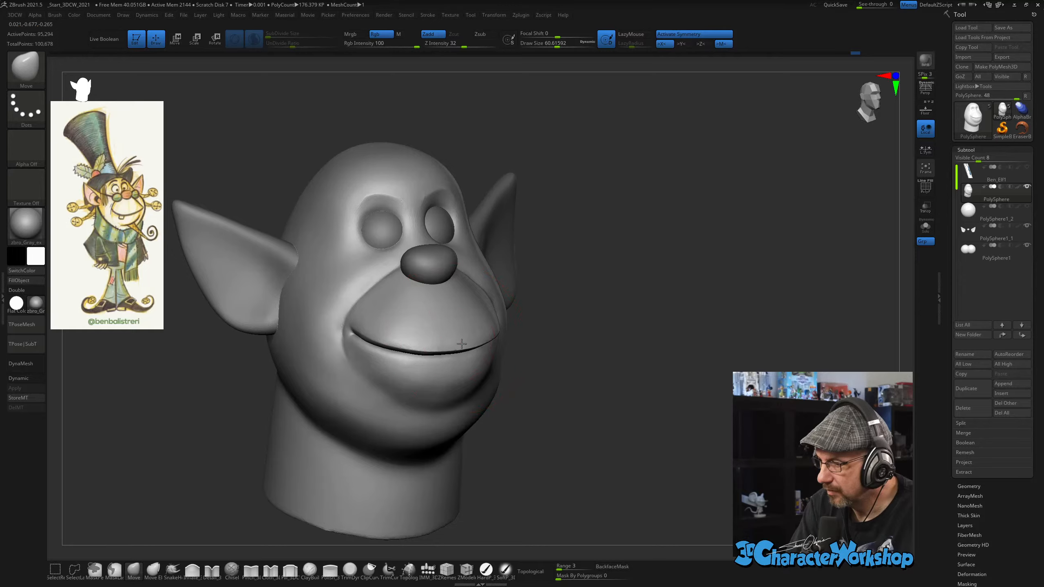
{"action": "right_click_drag", "start_coordinate": [461, 344], "coordinate": [555, 408]}
{"action": "right_click_drag", "start_coordinate": [512, 288], "coordinate": [481, 290]}
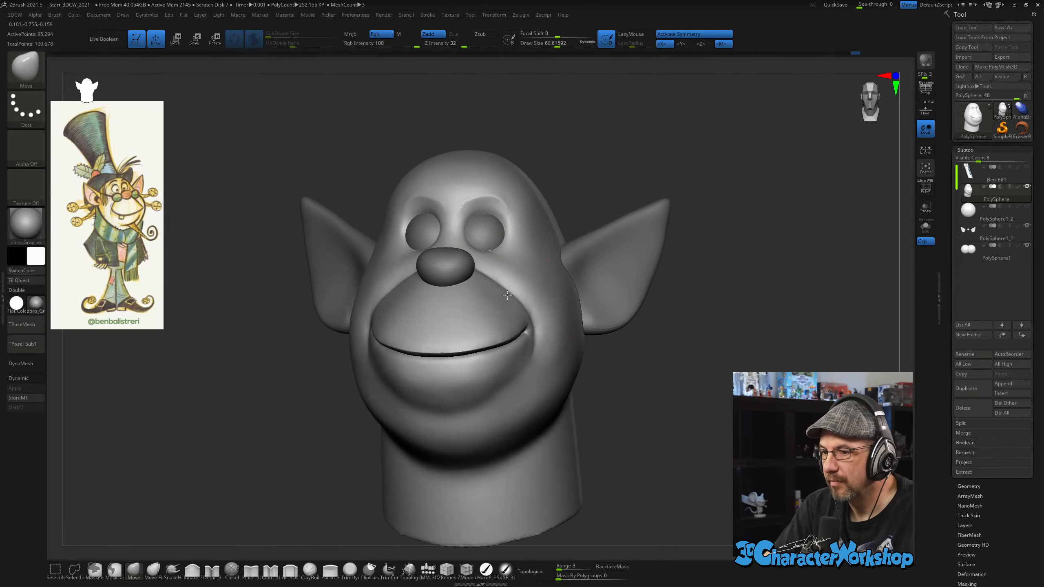
Adjust the cheeks and upper lip with the Move brush at draw sizes of about 50.3 and 66.4.
{"action": "key", "text": "s"}
{"action": "left_click_drag", "start_coordinate": [524, 294], "coordinate": [523, 294]}
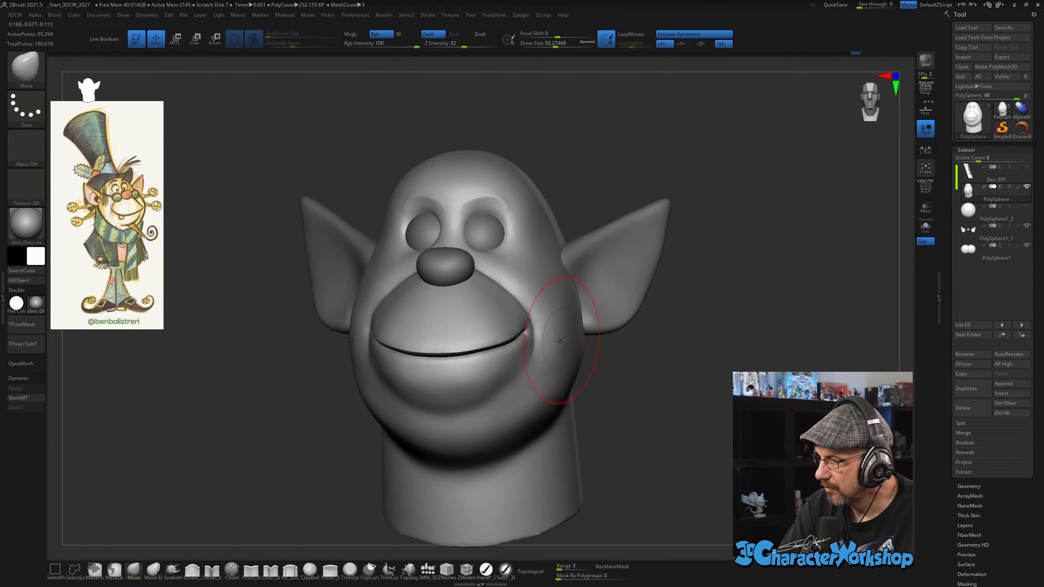
{"action": "mouse_move", "coordinate": [561, 340]}
{"action": "right_mouse_down"}
{"action": "mouse_move", "coordinate": [524, 303]}
{"action": "mouse_move", "coordinate": [569, 346]}
{"action": "mouse_move", "coordinate": [563, 325]}
{"action": "right_mouse_up"}
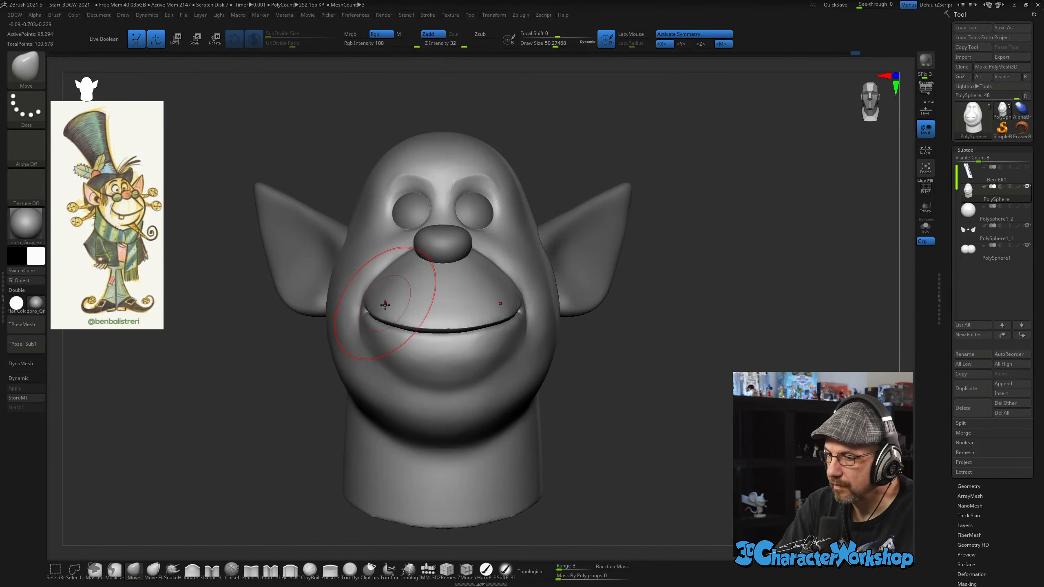
{"action": "mouse_move", "coordinate": [385, 304]}
{"action": "right_mouse_down"}
{"action": "mouse_move", "coordinate": [401, 299]}
{"action": "mouse_move", "coordinate": [393, 296]}
{"action": "right_mouse_up"}
{"action": "key", "text": "s"}
{"action": "left_click_drag", "start_coordinate": [405, 300], "coordinate": [407, 300]}
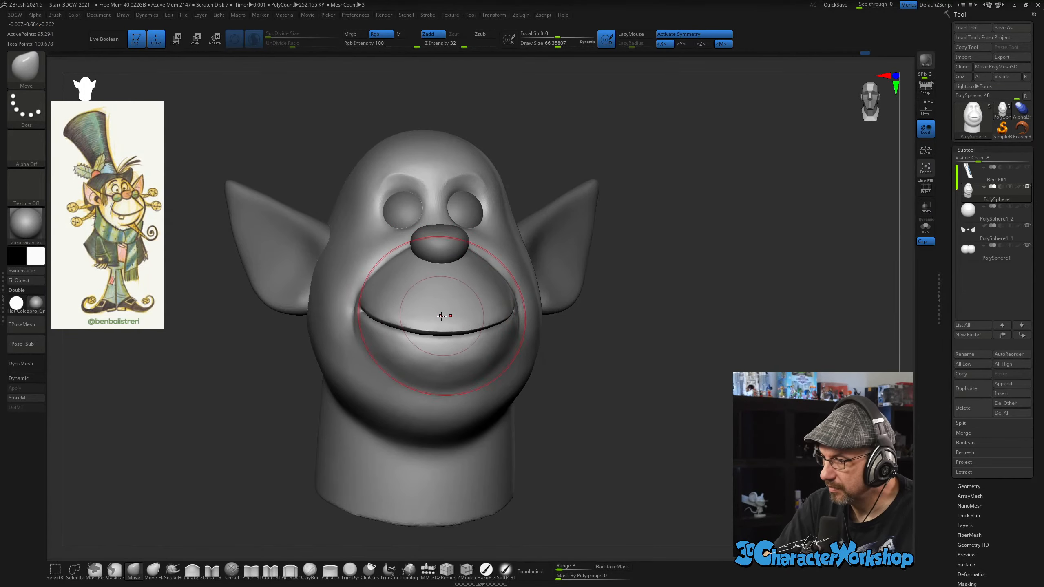
{"action": "mouse_move", "coordinate": [467, 320]}
{"action": "right_mouse_down"}
{"action": "mouse_move", "coordinate": [456, 325]}
{"action": "mouse_move", "coordinate": [540, 415]}
{"action": "right_mouse_up"}
Refine the area around the mouth corners and smile folds with the Move brush at draw sizes of about 39.3 and 31.
{"action": "key", "text": "s"}
{"action": "left_click_drag", "start_coordinate": [562, 358], "coordinate": [573, 346]}
{"action": "key", "text": "s"}
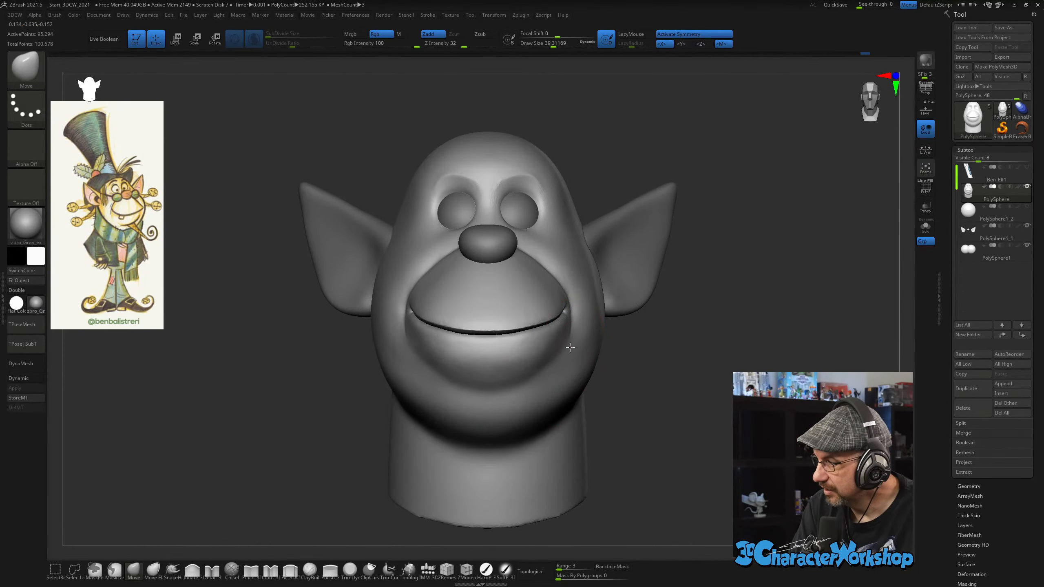
{"action": "right_click_drag", "start_coordinate": [561, 338], "coordinate": [528, 324], "text": "alt"}
{"action": "key", "text": "s"}
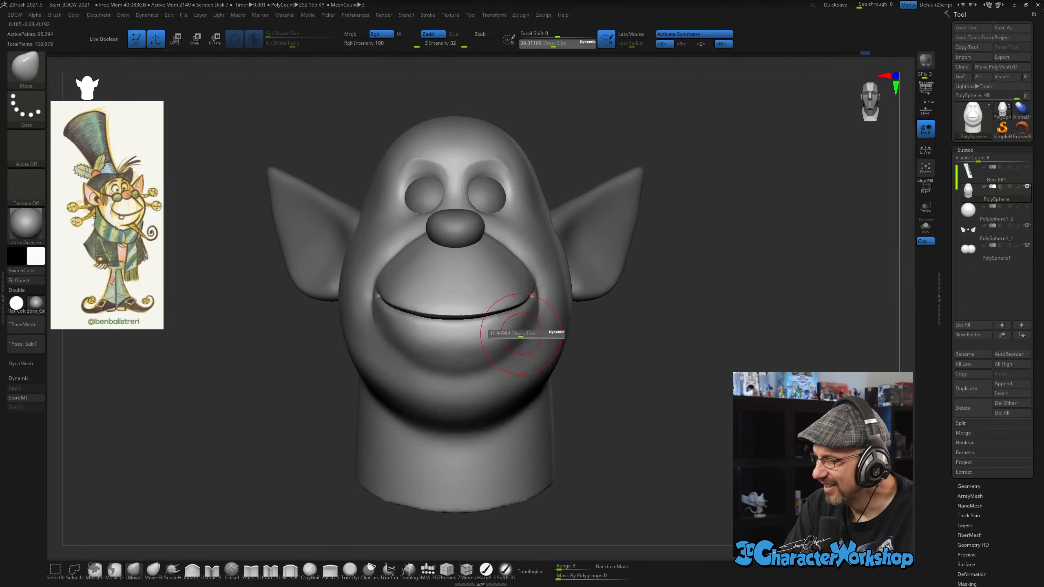
{"action": "left_click_drag", "start_coordinate": [525, 332], "coordinate": [522, 332]}
{"action": "right_click_drag", "start_coordinate": [548, 334], "coordinate": [576, 413], "text": "ctrl"}
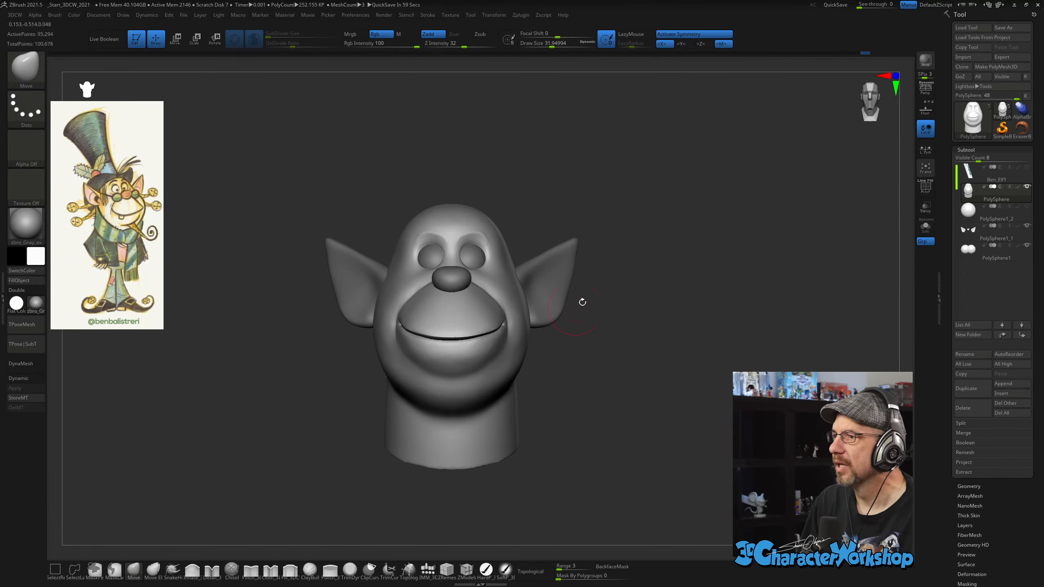
{"action": "right_click_drag", "start_coordinate": [610, 307], "coordinate": [611, 315], "text": "ctrl"}
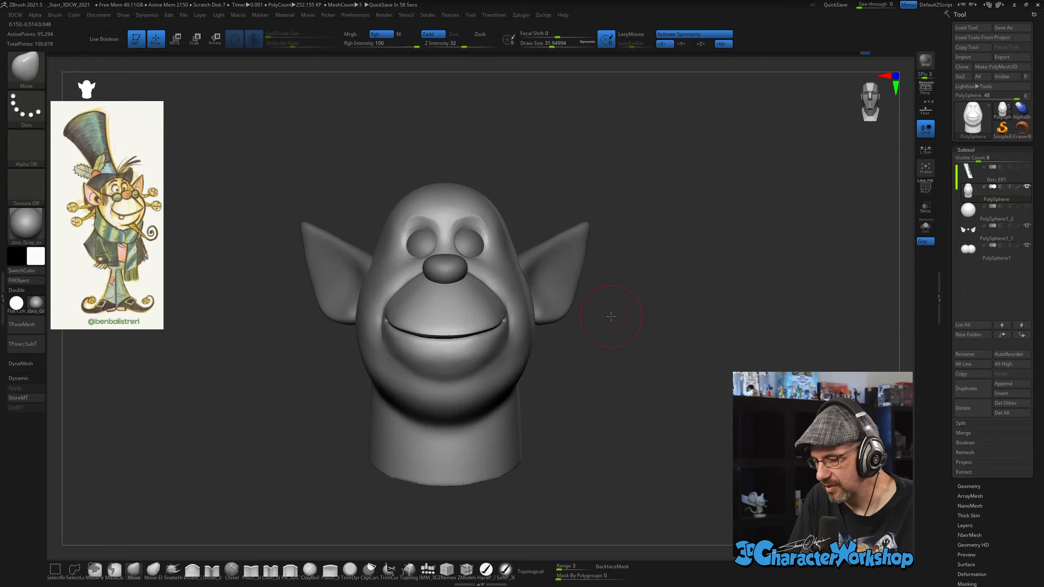
Smooth the cheek, jaw and neck, including the neck's lower rim, at draw size about 31.
{"action": "right_click_drag", "start_coordinate": [562, 334], "coordinate": [568, 372]}
{"action": "key", "text": "shift"}
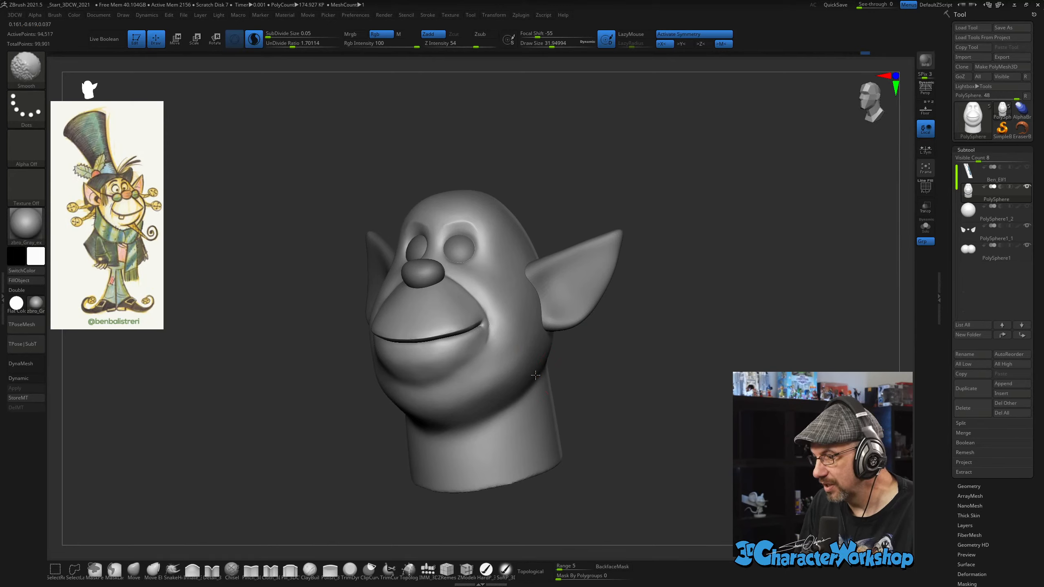
{"action": "right_click_drag", "start_coordinate": [651, 381], "coordinate": [510, 487]}
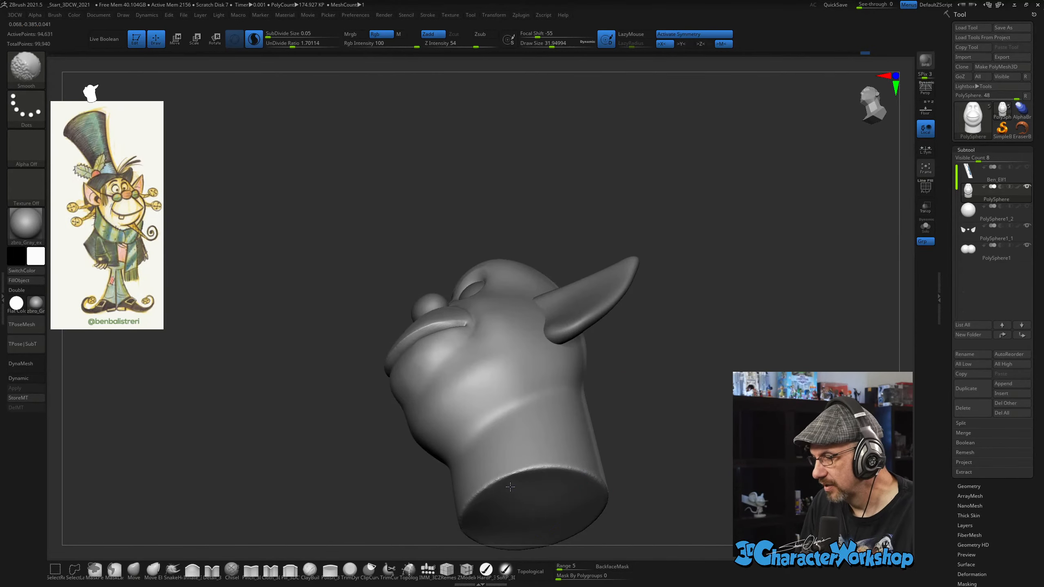
{"action": "right_click_drag", "start_coordinate": [723, 422], "coordinate": [629, 315], "text": "alt"}
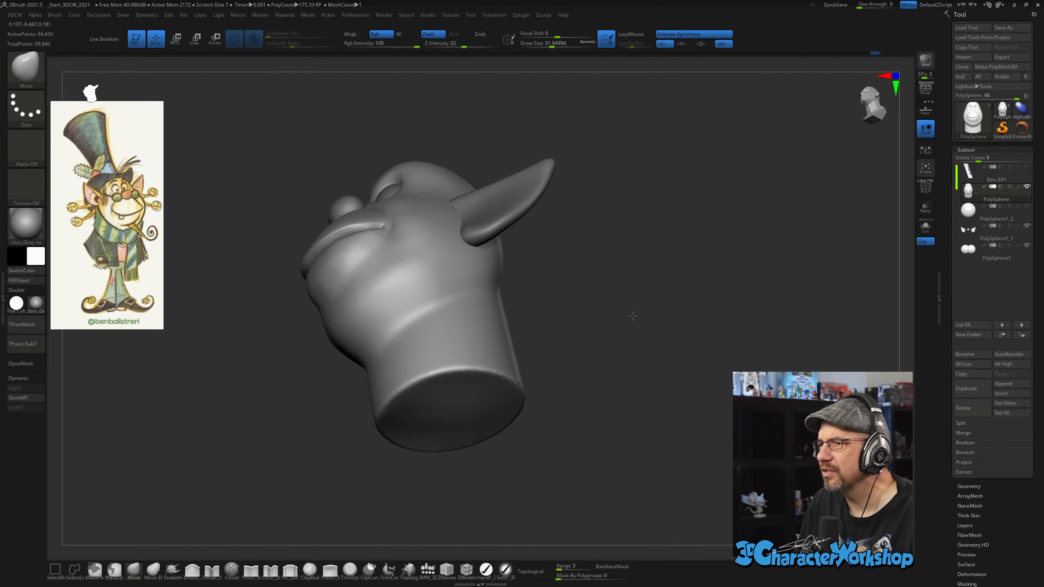
{"action": "right_click_drag", "start_coordinate": [517, 383], "coordinate": [562, 410]}
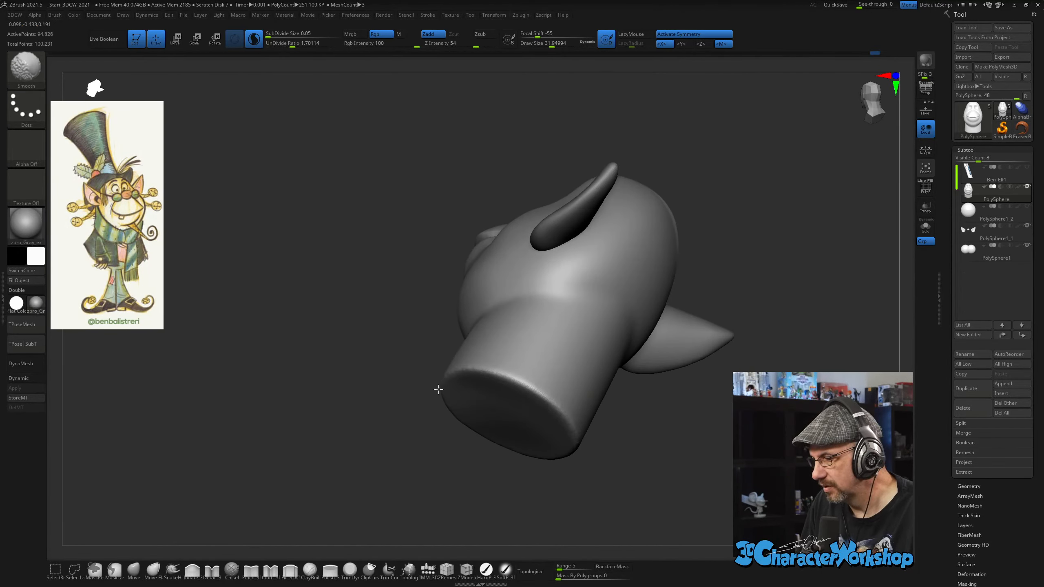
{"action": "right_click_drag", "start_coordinate": [438, 389], "coordinate": [362, 413]}
{"action": "mouse_move", "coordinate": [554, 410]}
{"action": "right_mouse_down"}
{"action": "mouse_move", "coordinate": [576, 384]}
{"action": "mouse_move", "coordinate": [575, 358]}
{"action": "mouse_move", "coordinate": [594, 345]}
{"action": "mouse_move", "coordinate": [602, 306]}
{"action": "mouse_move", "coordinate": [592, 310]}
{"action": "mouse_move", "coordinate": [616, 310]}
{"action": "mouse_move", "coordinate": [602, 305]}
{"action": "mouse_move", "coordinate": [604, 347]}
{"action": "right_mouse_up"}
{"action": "mouse_move", "coordinate": [604, 347]}
{"action": "right_mouse_down", "text": "alt"}
{"action": "mouse_move", "coordinate": [599, 378]}
{"action": "mouse_move", "coordinate": [585, 357]}
{"action": "right_mouse_up", "text": "alt"}
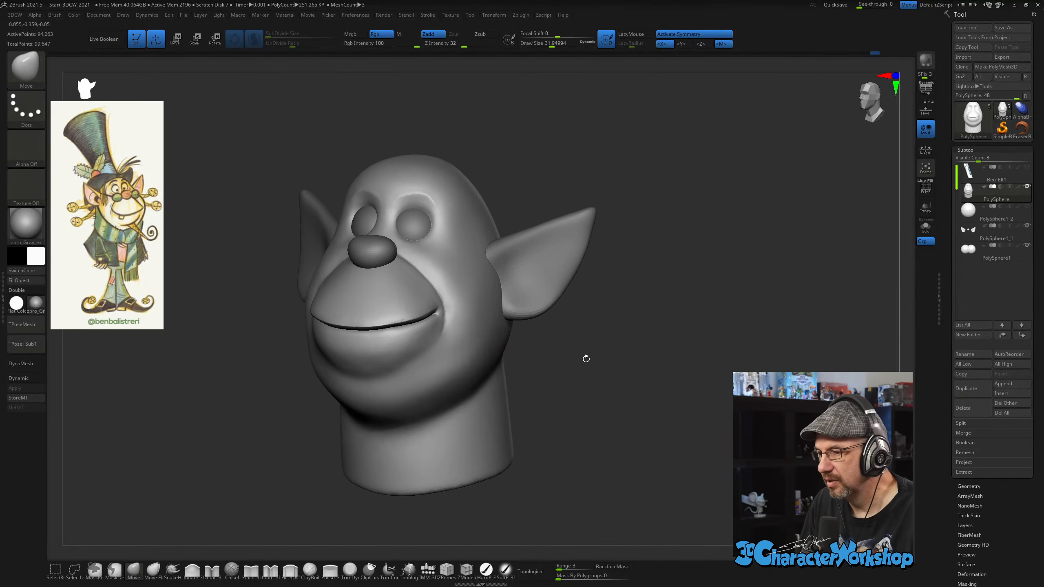
Refine the cheek and jaw surface around the smile at draw size about 24.3.
{"action": "key", "text": "s"}
{"action": "left_click_drag", "start_coordinate": [382, 359], "coordinate": [367, 352]}
{"action": "key", "text": "ctrl"}
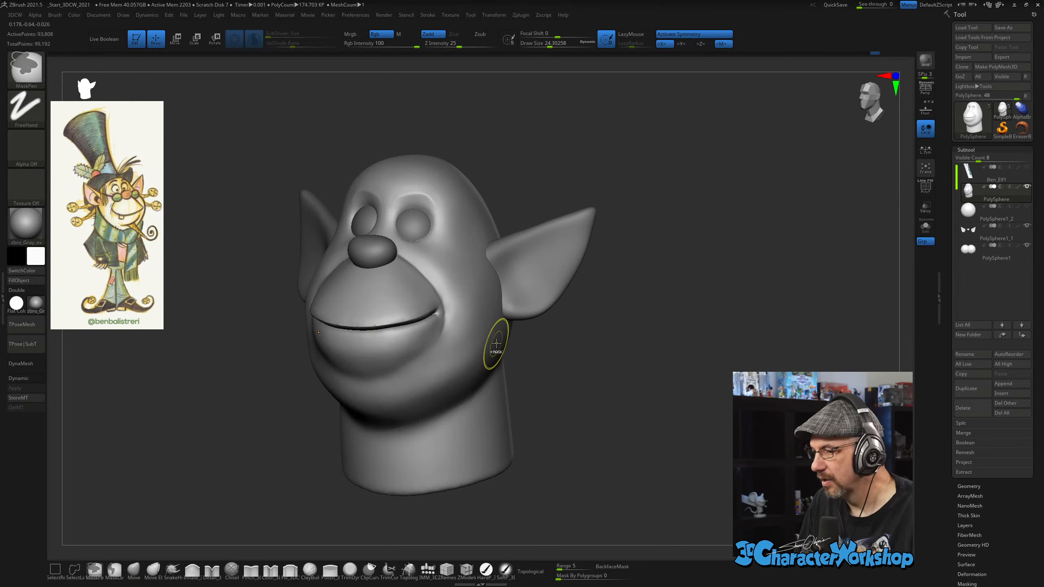
{"action": "right_click_drag", "start_coordinate": [575, 366], "coordinate": [597, 391]}
{"action": "right_click_drag", "start_coordinate": [597, 390], "coordinate": [615, 374], "text": "alt"}
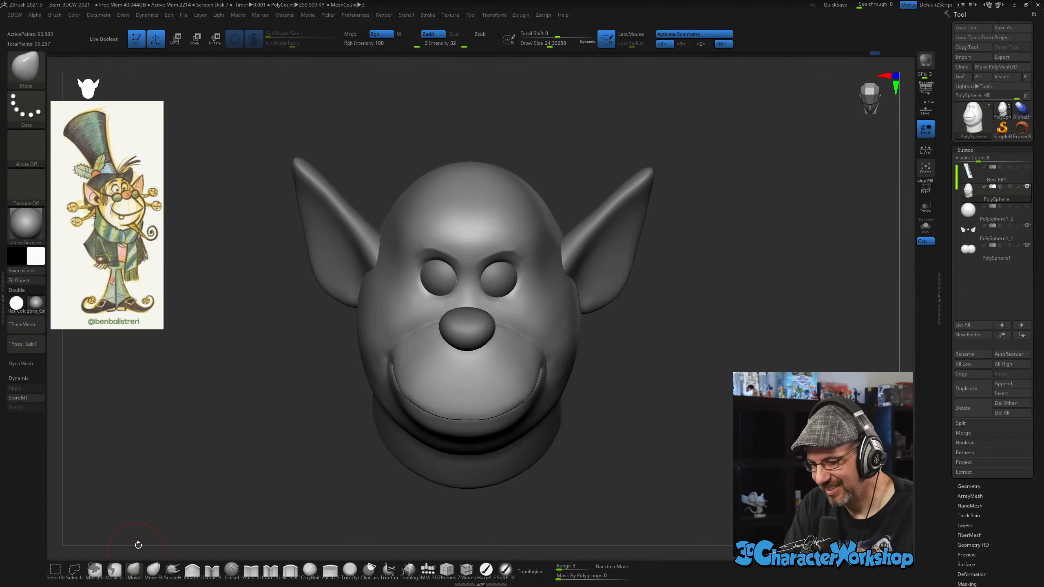
Refine the upper lip contour from above with the Move brush at draw size about 25.7.
{"action": "right_click_drag", "start_coordinate": [237, 413], "coordinate": [256, 424], "text": "ctrl"}
{"action": "key", "text": "s"}
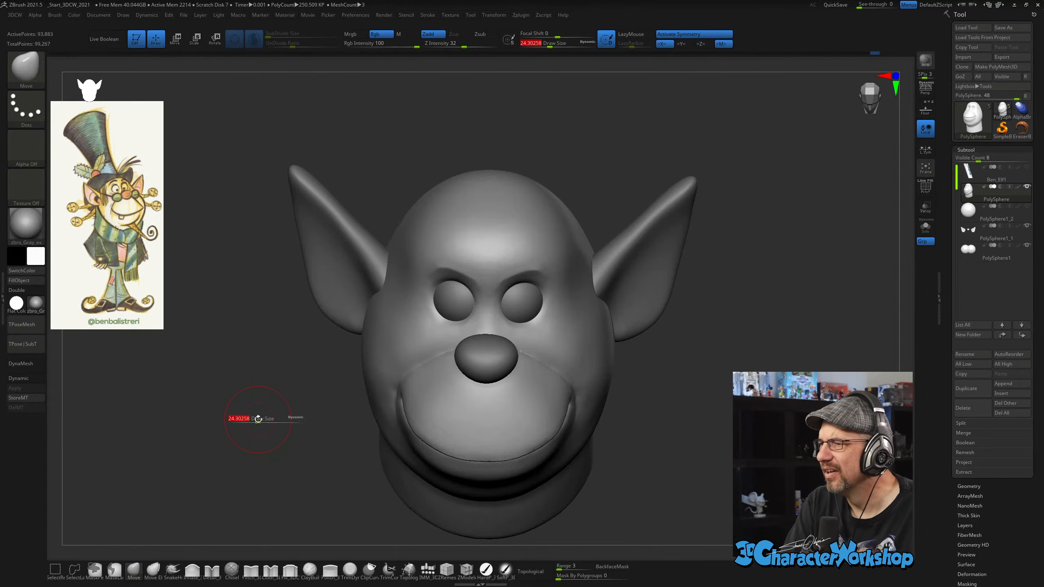
{"action": "left_click_drag", "start_coordinate": [258, 419], "coordinate": [256, 418]}
{"action": "right_click_drag", "start_coordinate": [254, 401], "coordinate": [261, 419], "text": "ctrl"}
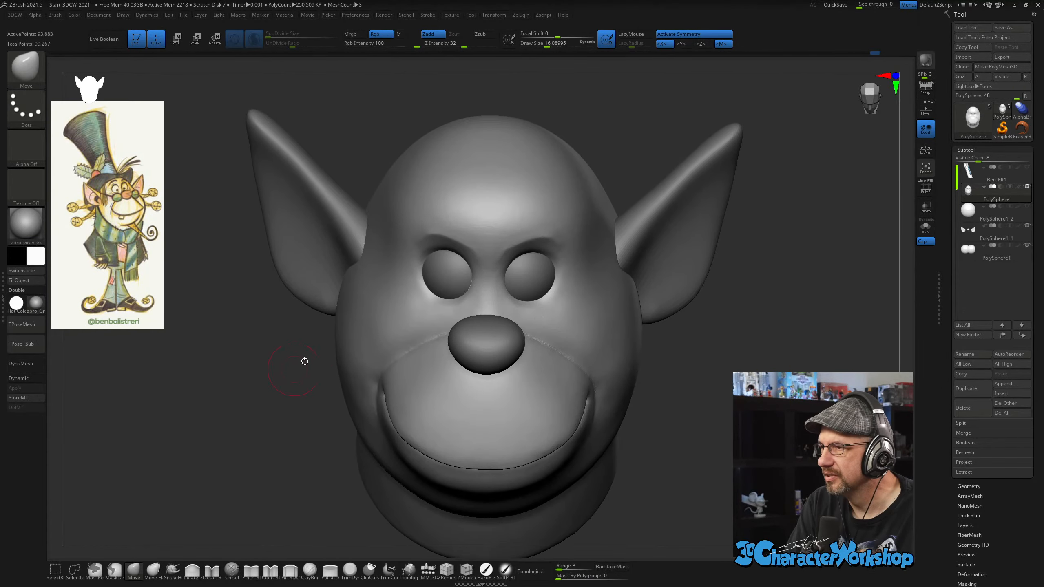
{"action": "key", "text": "s"}
{"action": "left_click_drag", "start_coordinate": [405, 419], "coordinate": [408, 420]}
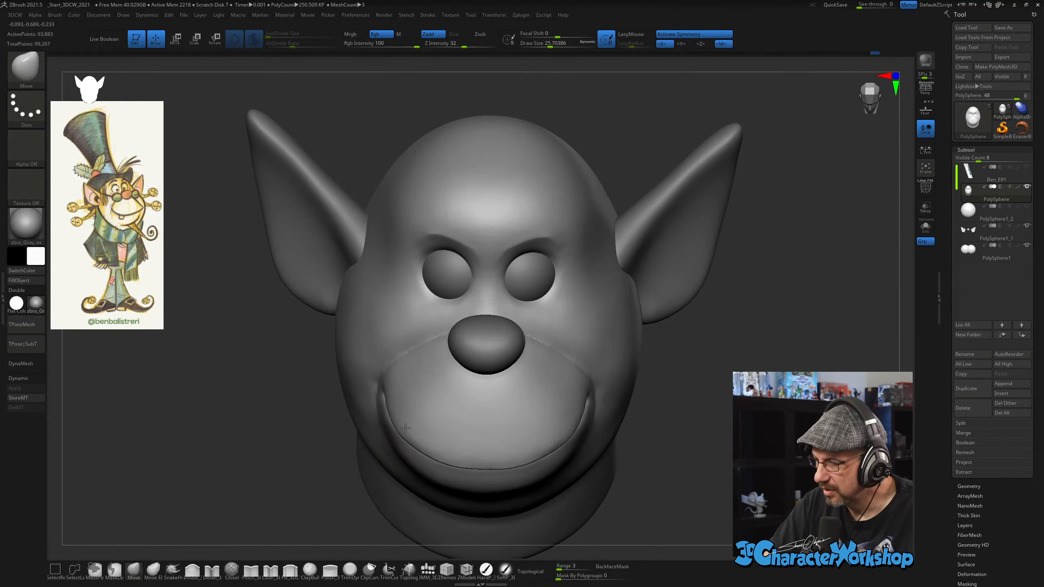
{"action": "right_click_drag", "start_coordinate": [431, 407], "coordinate": [425, 351], "text": "ctrl"}
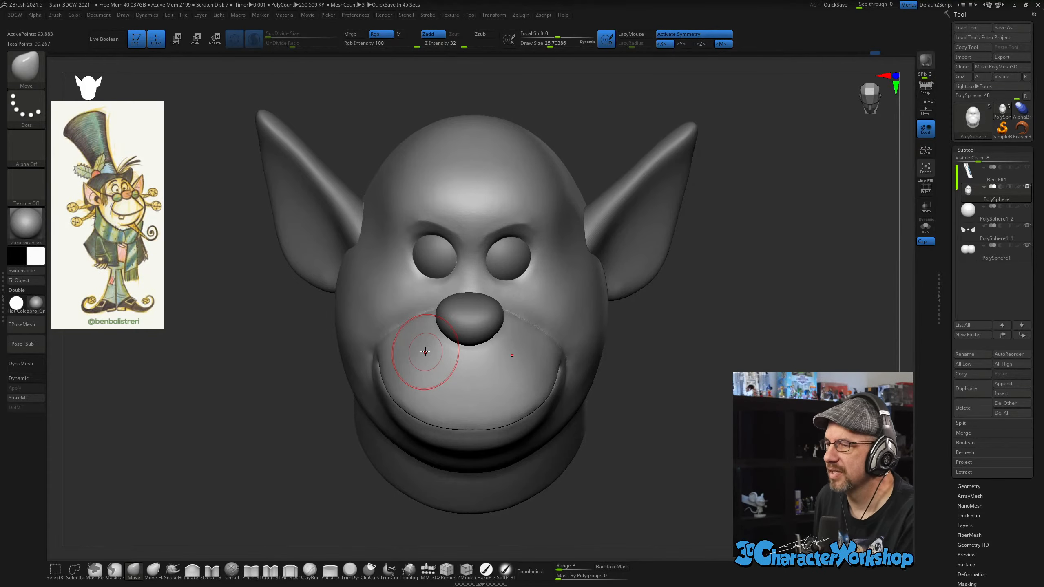
Examine the head's mesh density around the mouth with the polyframe display at draw size 12.5.
{"action": "mouse_move", "coordinate": [615, 354]}
{"action": "left_mouse_down"}
{"action": "mouse_move", "coordinate": [620, 395]}
{"action": "mouse_move", "coordinate": [632, 395]}
{"action": "mouse_move", "coordinate": [631, 449]}
{"action": "mouse_move", "coordinate": [663, 453]}
{"action": "mouse_move", "coordinate": [655, 394]}
{"action": "mouse_move", "coordinate": [643, 382]}
{"action": "left_mouse_up"}
{"action": "key", "text": "s"}
{"action": "key", "text": "shift+f"}
{"action": "key", "text": "shift"}
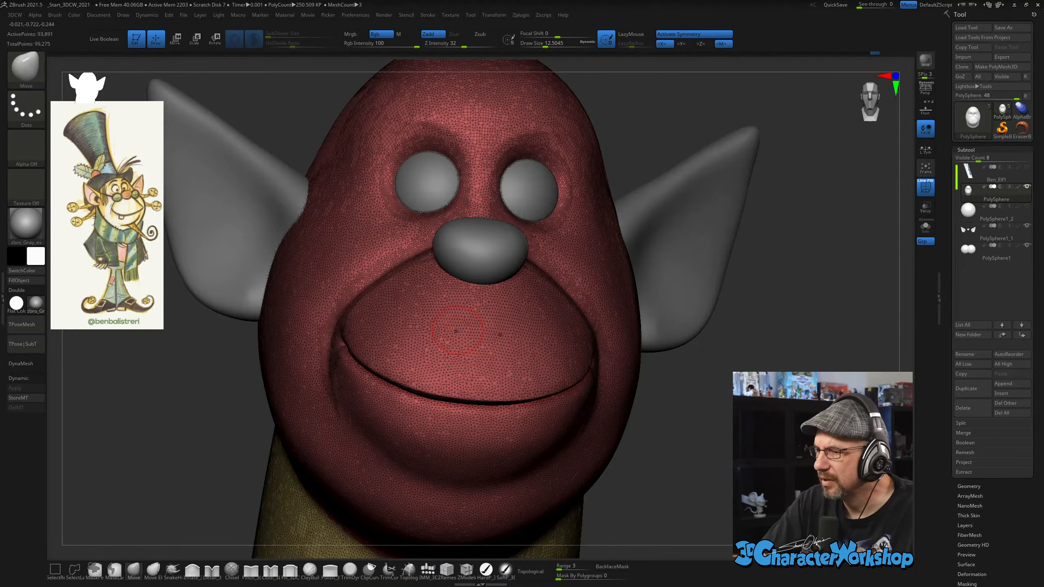
{"action": "mouse_move", "coordinate": [688, 398]}
{"action": "left_mouse_down", "text": "shift"}
{"action": "mouse_move", "coordinate": [692, 410]}
{"action": "mouse_move", "coordinate": [647, 366]}
{"action": "left_mouse_up", "text": "shift"}
{"action": "key", "text": "shift+f"}
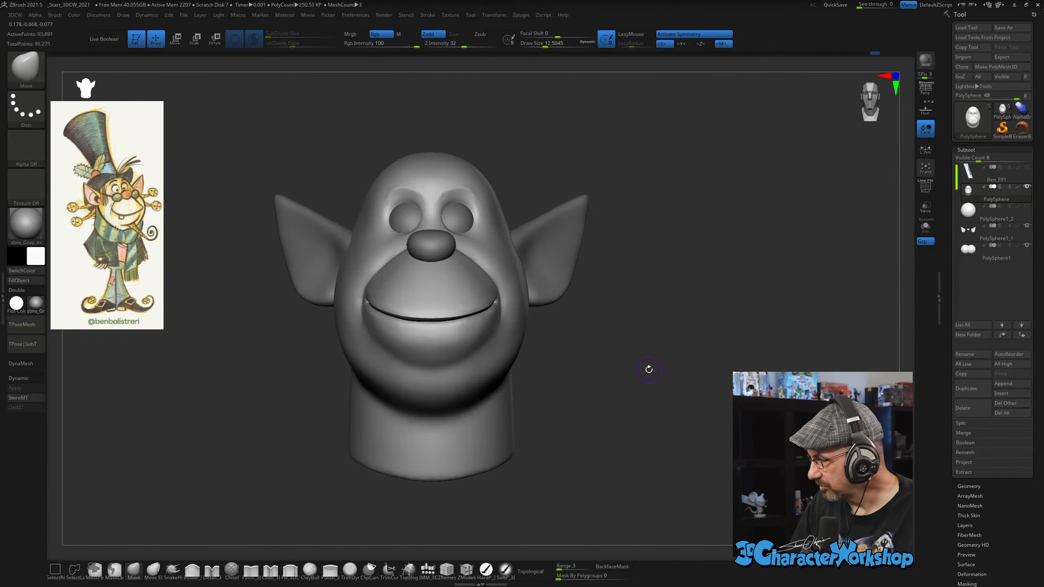
Set the draw size to about 31 and save the tool file.
{"action": "left_click_drag", "start_coordinate": [623, 361], "coordinate": [624, 351]}
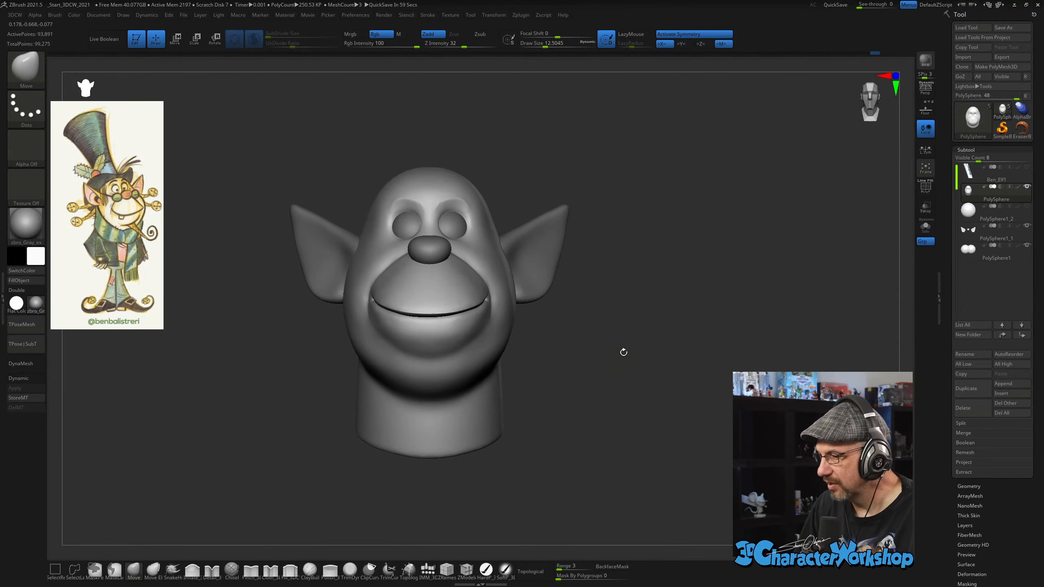
{"action": "left_click_drag", "start_coordinate": [595, 297], "coordinate": [601, 332]}
{"action": "key", "text": "s"}
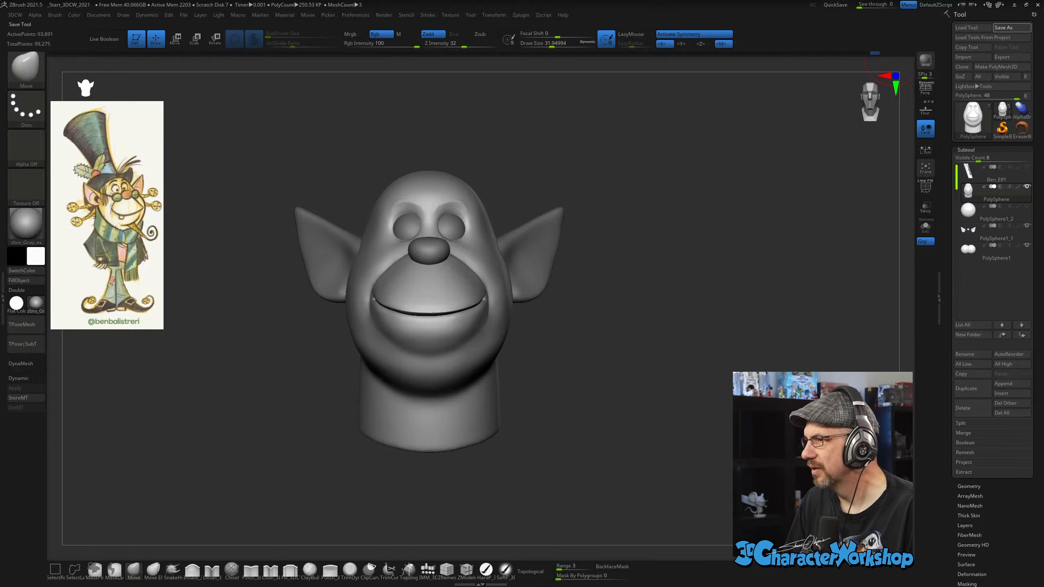
{"action": "left_click_drag", "start_coordinate": [605, 317], "coordinate": [587, 297]}
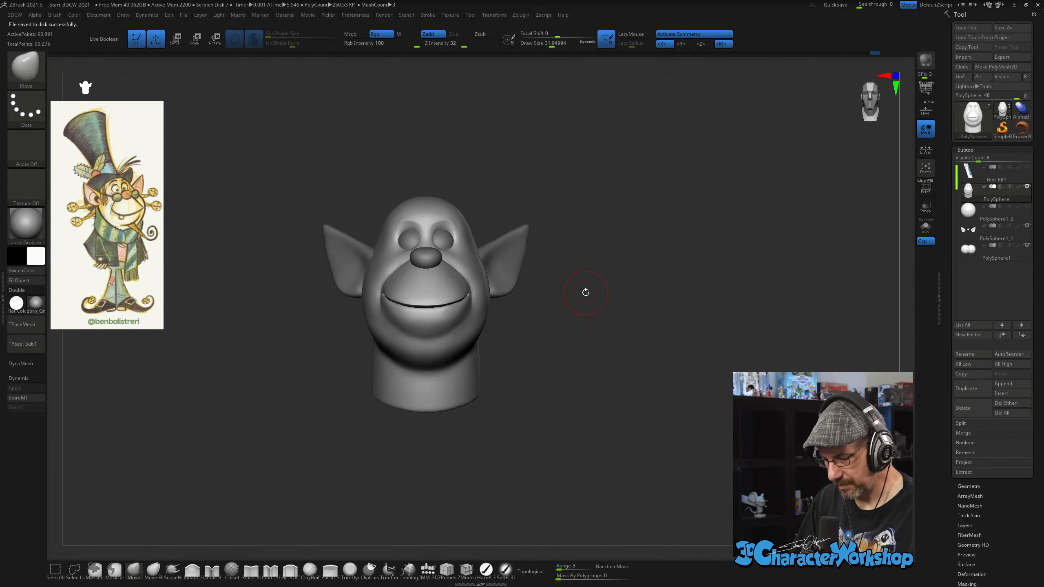
Activate the Move gizmo on the head and send it to its home position at the world origin.
{"action": "key", "text": "w"}
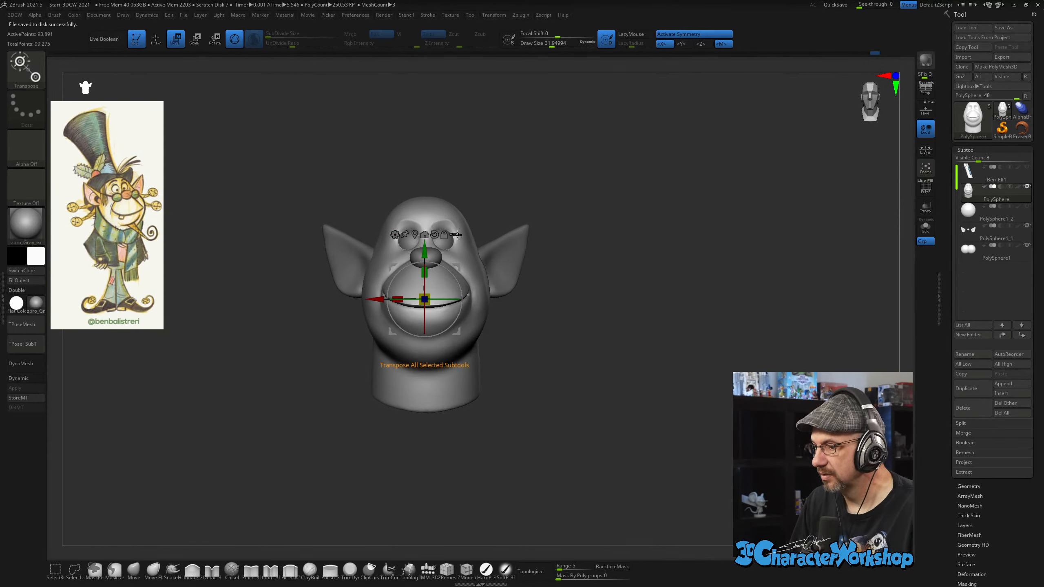
{"action": "left_click", "coordinate": [425, 232]}
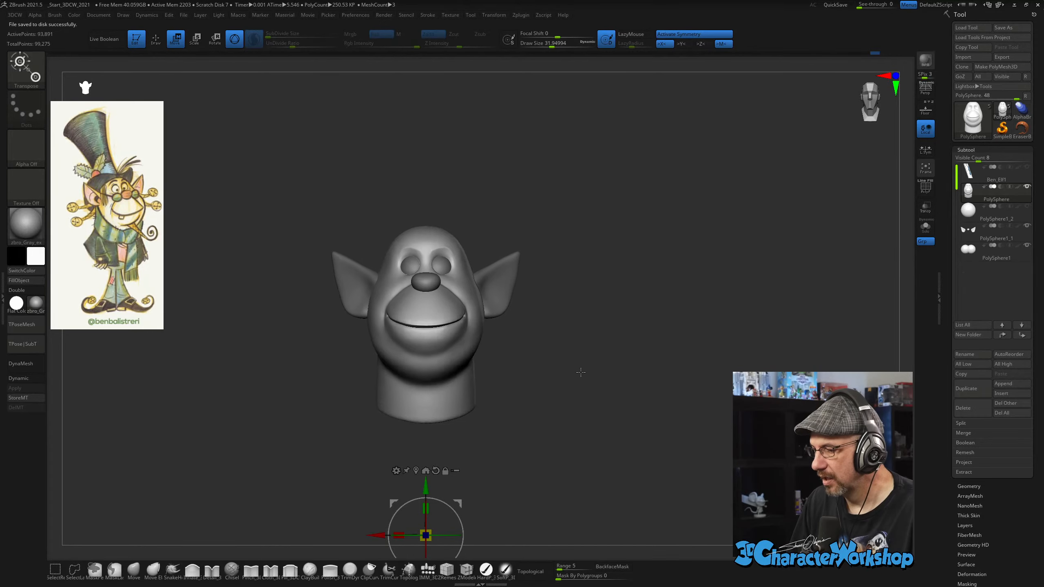
Scale all subtools up together about the world origin, displaying the floor grid for reference and hiding it when done.
{"action": "left_click", "coordinate": [931, 114]}
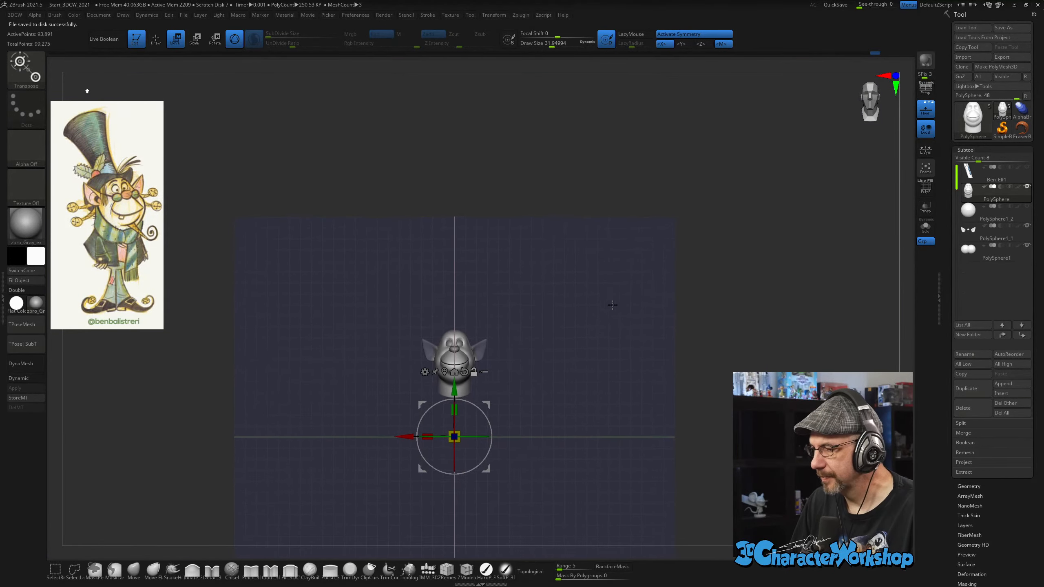
{"action": "left_click", "coordinate": [484, 372]}
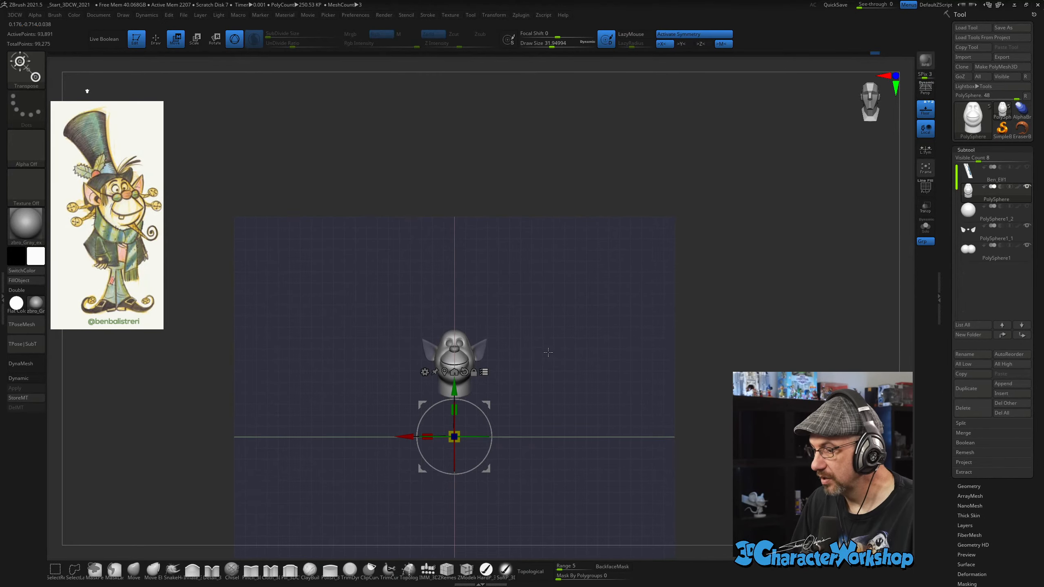
{"action": "left_click_drag", "start_coordinate": [548, 353], "coordinate": [523, 379], "text": "alt"}
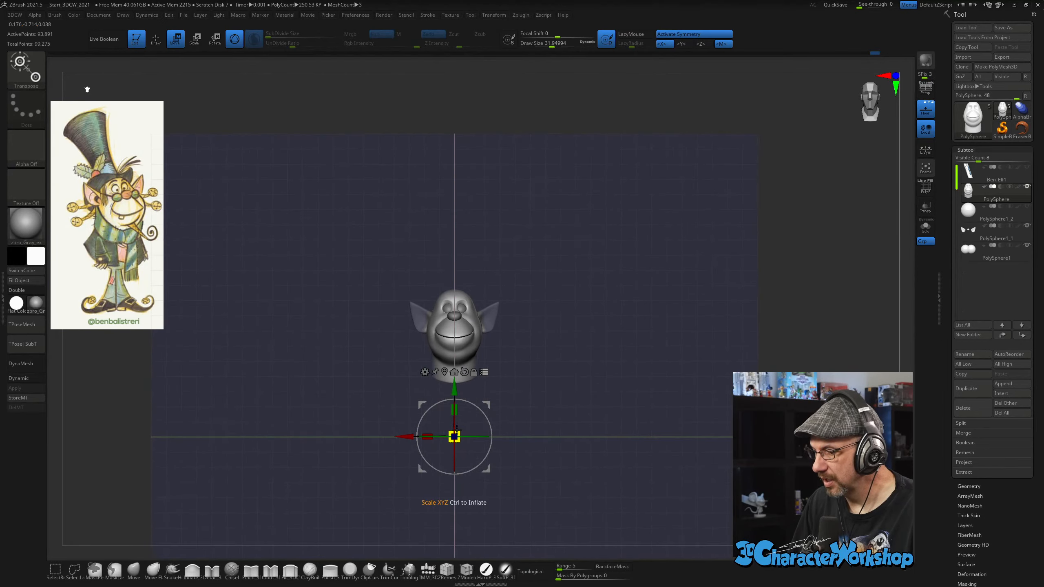
{"action": "left_click_drag", "start_coordinate": [454, 436], "coordinate": [548, 346]}
{"action": "mouse_move", "coordinate": [666, 275]}
{"action": "left_mouse_down", "text": "alt"}
{"action": "mouse_move", "coordinate": [682, 238]}
{"action": "mouse_move", "coordinate": [672, 256]}
{"action": "left_mouse_up", "text": "alt"}
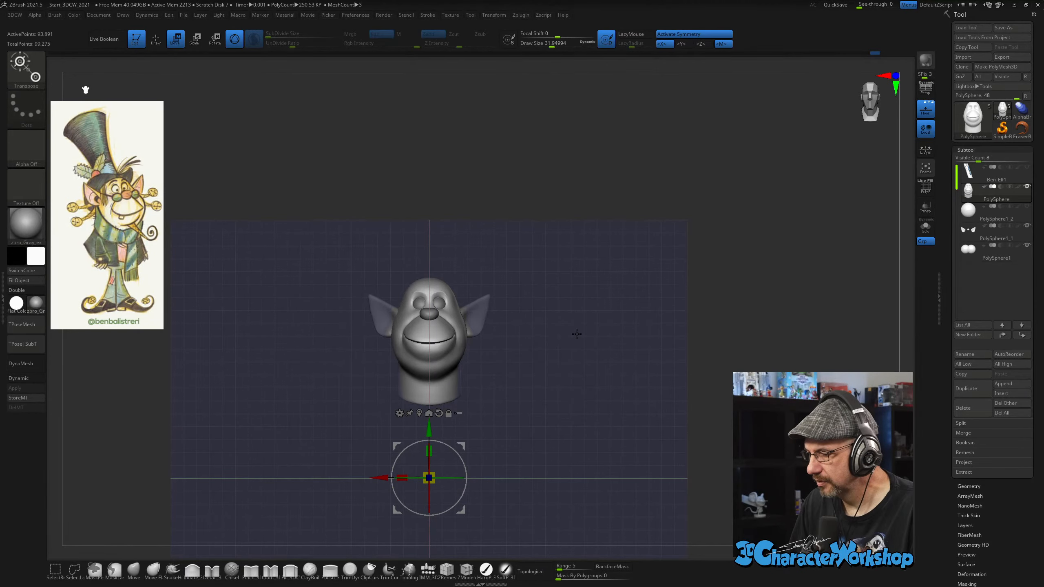
{"action": "left_click_drag", "start_coordinate": [577, 332], "coordinate": [546, 383]}
{"action": "left_click_drag", "start_coordinate": [556, 354], "coordinate": [502, 453], "text": "alt"}
{"action": "left_click", "coordinate": [926, 110]}
Lift the mouth corner and cheek up and outward with the Move brush at draw size about 55.3.
{"action": "mouse_move", "coordinate": [552, 312]}
{"action": "left_mouse_down", "text": "alt"}
{"action": "mouse_move", "coordinate": [538, 353]}
{"action": "mouse_move", "coordinate": [597, 398]}
{"action": "mouse_move", "coordinate": [571, 390]}
{"action": "left_mouse_up", "text": "alt"}
{"action": "key", "text": "s"}
{"action": "key", "text": "s"}
{"action": "left_click_drag", "start_coordinate": [514, 367], "coordinate": [535, 338]}
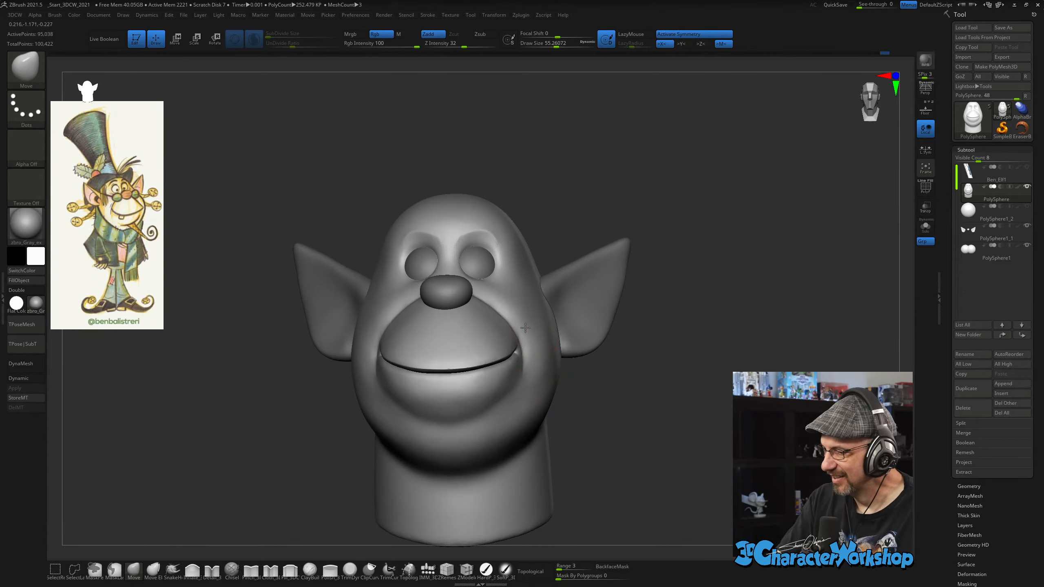
Smooth the cheek beside the mouth at draw size about 33.7 with the polyframe displayed.
{"action": "left_click_drag", "start_coordinate": [608, 426], "coordinate": [643, 359]}
{"action": "left_click_drag", "start_coordinate": [697, 316], "coordinate": [657, 325]}
{"action": "left_click_drag", "start_coordinate": [727, 255], "coordinate": [688, 291]}
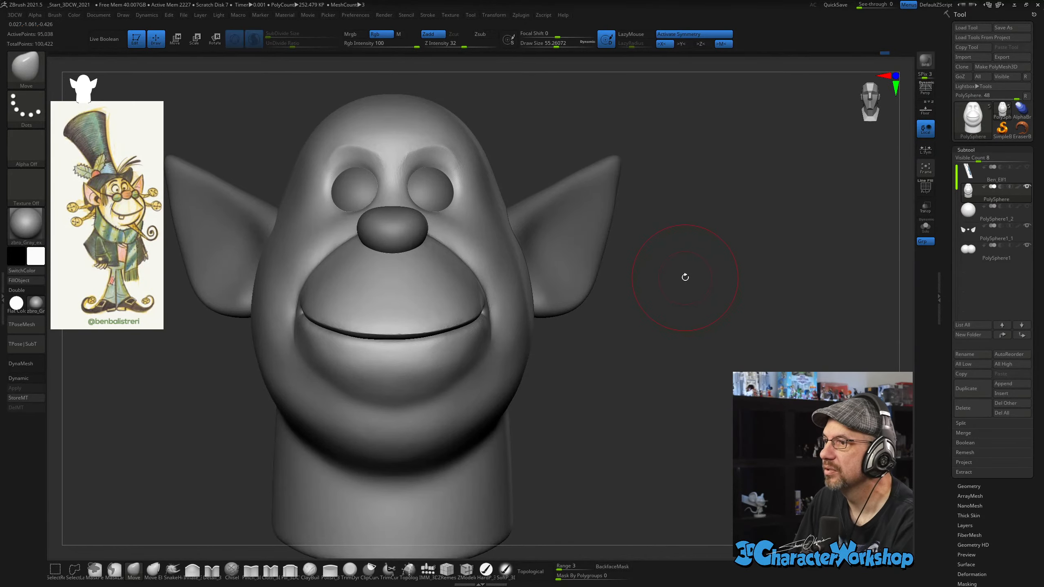
{"action": "mouse_move", "coordinate": [684, 279]}
{"action": "left_mouse_down", "text": "alt"}
{"action": "mouse_move", "coordinate": [709, 293]}
{"action": "mouse_move", "coordinate": [727, 275]}
{"action": "left_mouse_up", "text": "alt"}
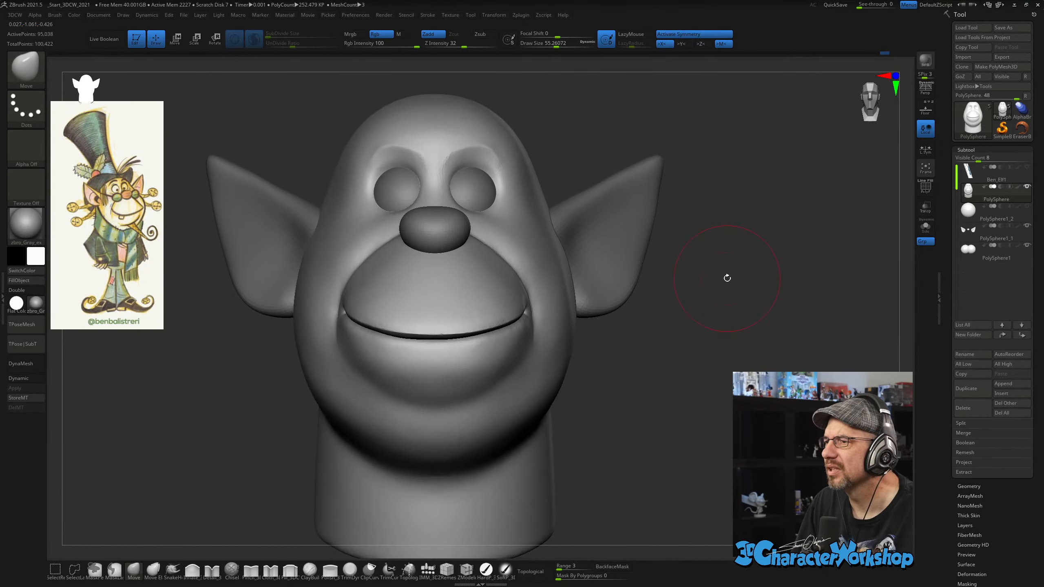
{"action": "mouse_move", "coordinate": [672, 316]}
{"action": "left_mouse_down"}
{"action": "mouse_move", "coordinate": [644, 319]}
{"action": "mouse_move", "coordinate": [678, 319]}
{"action": "mouse_move", "coordinate": [646, 321]}
{"action": "mouse_move", "coordinate": [668, 337]}
{"action": "left_mouse_up"}
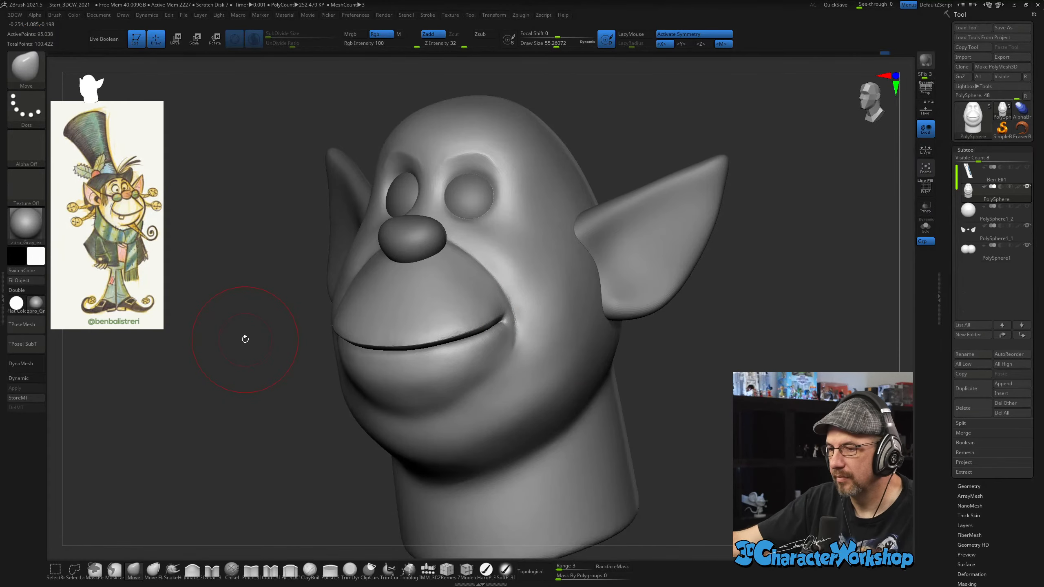
{"action": "mouse_move", "coordinate": [245, 339]}
{"action": "left_mouse_down"}
{"action": "mouse_move", "coordinate": [665, 376]}
{"action": "mouse_move", "coordinate": [661, 400]}
{"action": "mouse_move", "coordinate": [625, 361]}
{"action": "left_mouse_up"}
{"action": "key", "text": "s"}
{"action": "left_click", "coordinate": [663, 387]}
{"action": "key", "text": "shift+f"}
{"action": "left_click_drag", "start_coordinate": [575, 310], "coordinate": [596, 325], "text": "shift"}
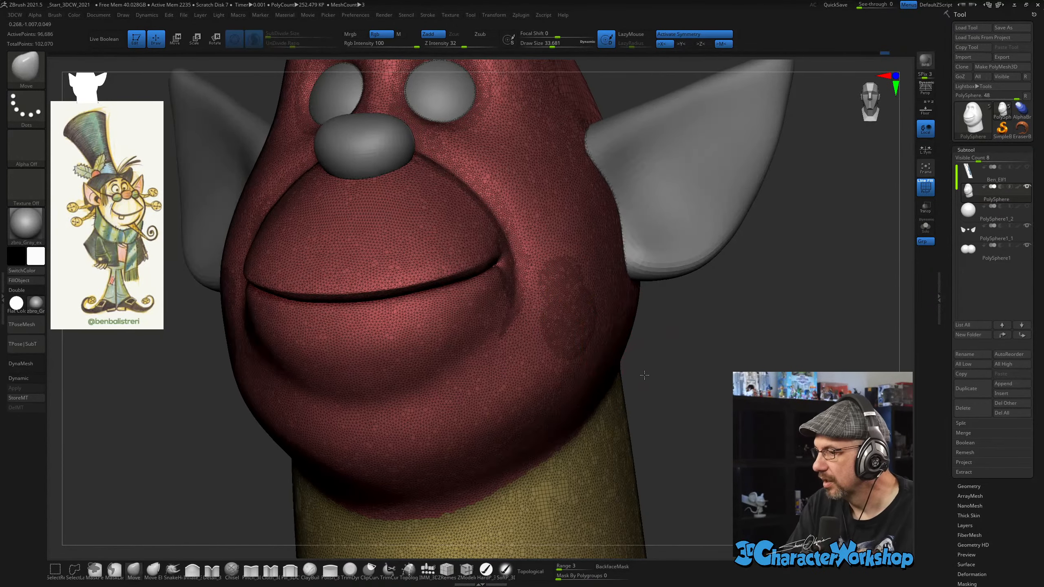
Smooth the surface of the upper lip and the area around the lower lip and jaw.
{"action": "mouse_move", "coordinate": [645, 375]}
{"action": "left_mouse_down"}
{"action": "mouse_move", "coordinate": [561, 318]}
{"action": "mouse_move", "coordinate": [549, 337]}
{"action": "mouse_move", "coordinate": [479, 368]}
{"action": "left_mouse_up"}
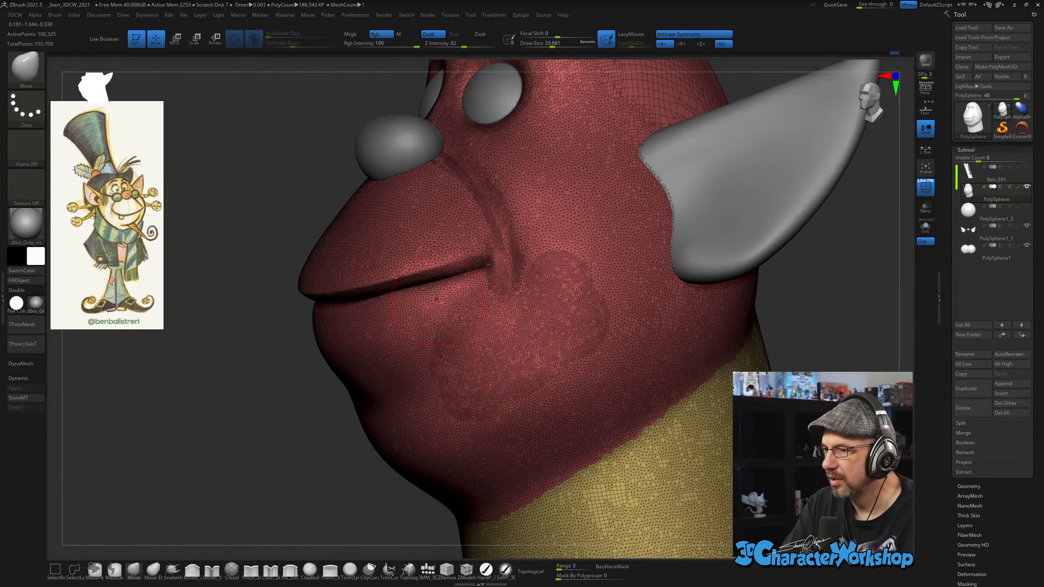
{"action": "mouse_move", "coordinate": [382, 247]}
{"action": "left_mouse_down", "text": "shift"}
{"action": "mouse_move", "coordinate": [335, 267]}
{"action": "mouse_move", "coordinate": [470, 259]}
{"action": "left_mouse_up", "text": "shift"}
{"action": "right_click_drag", "start_coordinate": [446, 325], "coordinate": [527, 337]}
{"action": "mouse_move", "coordinate": [292, 350]}
{"action": "left_mouse_down", "text": "shift"}
{"action": "mouse_move", "coordinate": [382, 344]}
{"action": "mouse_move", "coordinate": [310, 379]}
{"action": "left_mouse_up", "text": "shift"}
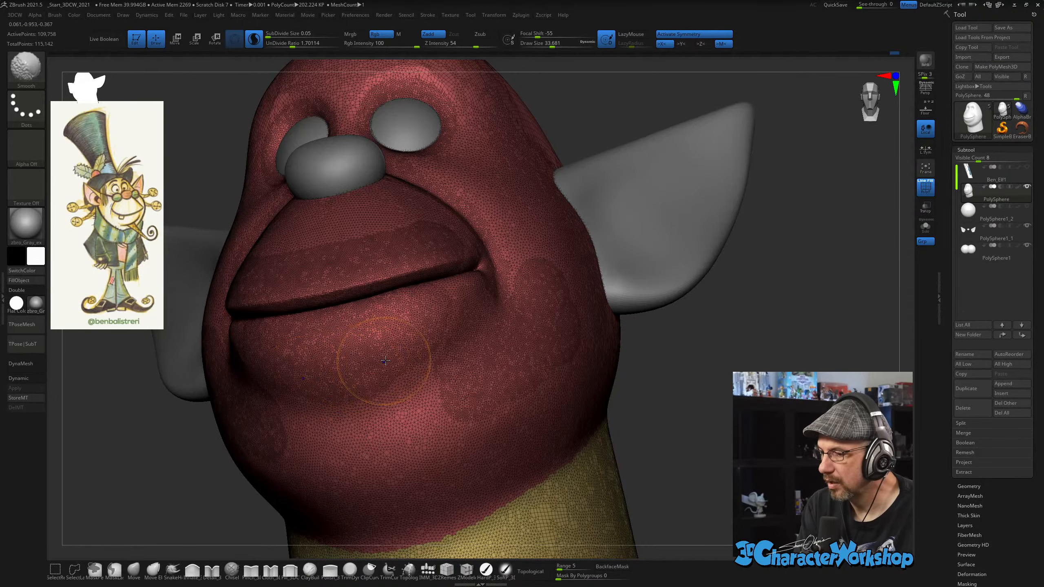
Hide the polyframe and smooth the upper lip near its front edge.
{"action": "key", "text": "shift+f"}
{"action": "right_click_drag", "start_coordinate": [431, 408], "coordinate": [276, 270]}
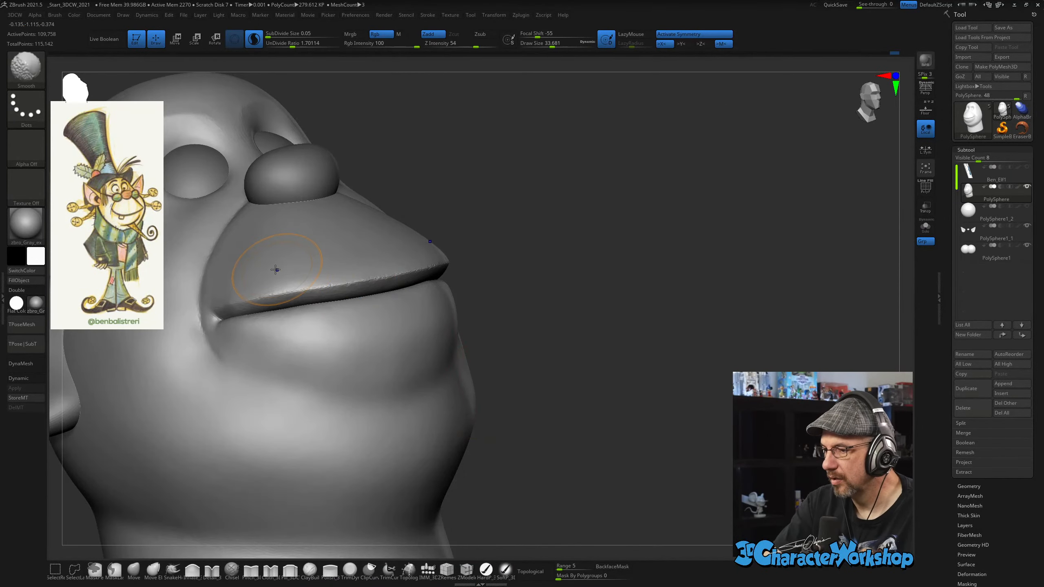
{"action": "left_click_drag", "start_coordinate": [384, 246], "coordinate": [405, 250], "text": "shift"}
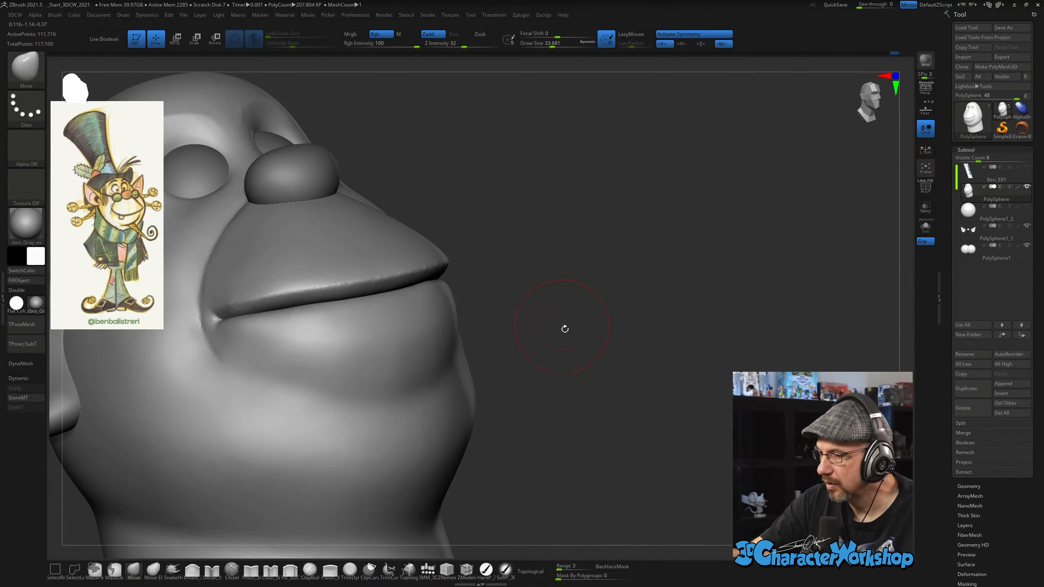
Pull the mouth corner back into the cheek with the Move brush, using draw sizes of about 21.7 and 14.2.
{"action": "mouse_move", "coordinate": [564, 329]}
{"action": "left_mouse_down"}
{"action": "mouse_move", "coordinate": [597, 349]}
{"action": "mouse_move", "coordinate": [560, 320]}
{"action": "mouse_move", "coordinate": [643, 352]}
{"action": "mouse_move", "coordinate": [625, 356]}
{"action": "mouse_move", "coordinate": [605, 329]}
{"action": "mouse_move", "coordinate": [583, 335]}
{"action": "left_mouse_up"}
{"action": "left_click", "coordinate": [134, 572]}
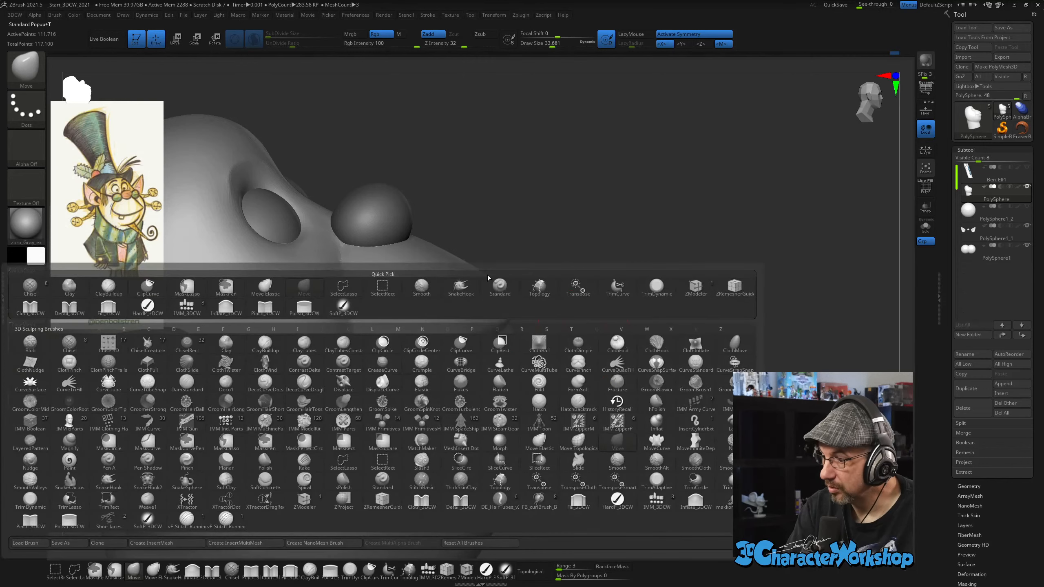
{"action": "left_click_drag", "start_coordinate": [536, 235], "coordinate": [603, 241], "text": "alt"}
{"action": "key", "text": "s"}
{"action": "left_click_drag", "start_coordinate": [624, 274], "coordinate": [613, 304]}
{"action": "key", "text": "s"}
{"action": "left_click_drag", "start_coordinate": [433, 390], "coordinate": [424, 391]}
{"action": "key", "text": "s"}
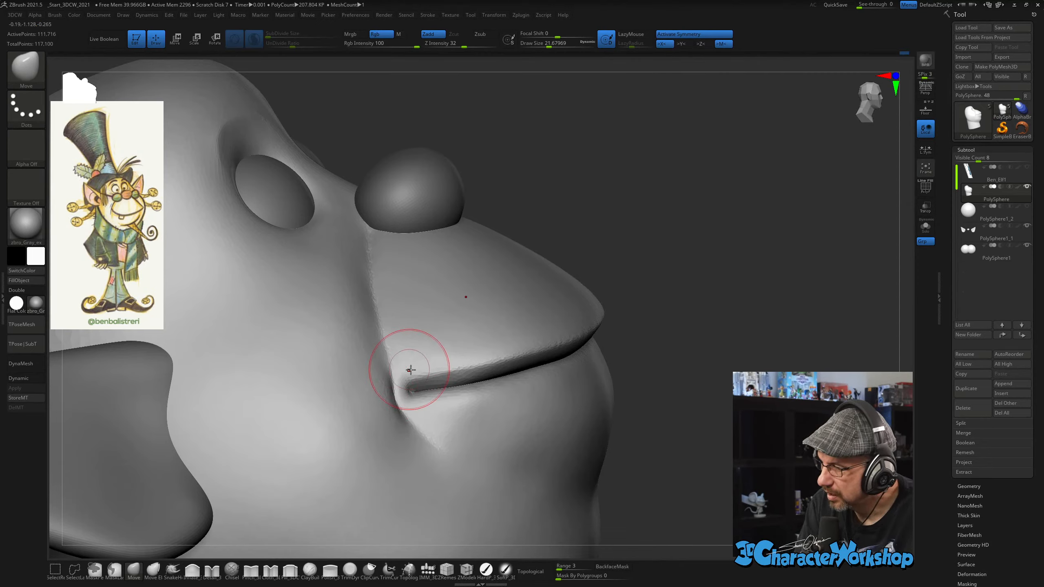
{"action": "key", "text": "s"}
{"action": "left_click_drag", "start_coordinate": [411, 390], "coordinate": [408, 391]}
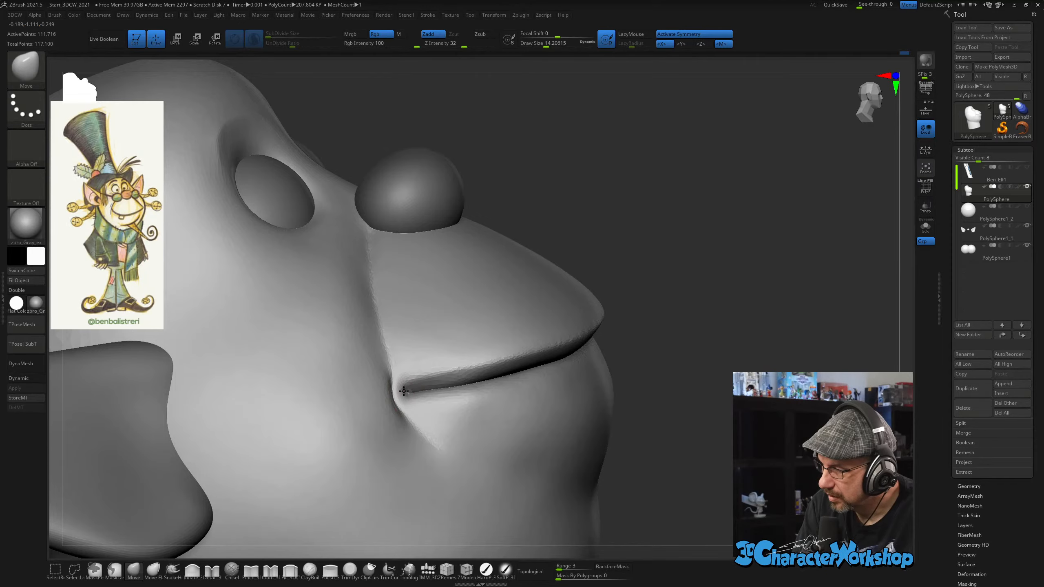
Reshape the fold below the mouth corner with the Move brush at draw size about 15.1 and smooth the surrounding cheek.
{"action": "mouse_move", "coordinate": [453, 393]}
{"action": "right_mouse_down"}
{"action": "mouse_move", "coordinate": [372, 371]}
{"action": "mouse_move", "coordinate": [442, 401]}
{"action": "right_mouse_up"}
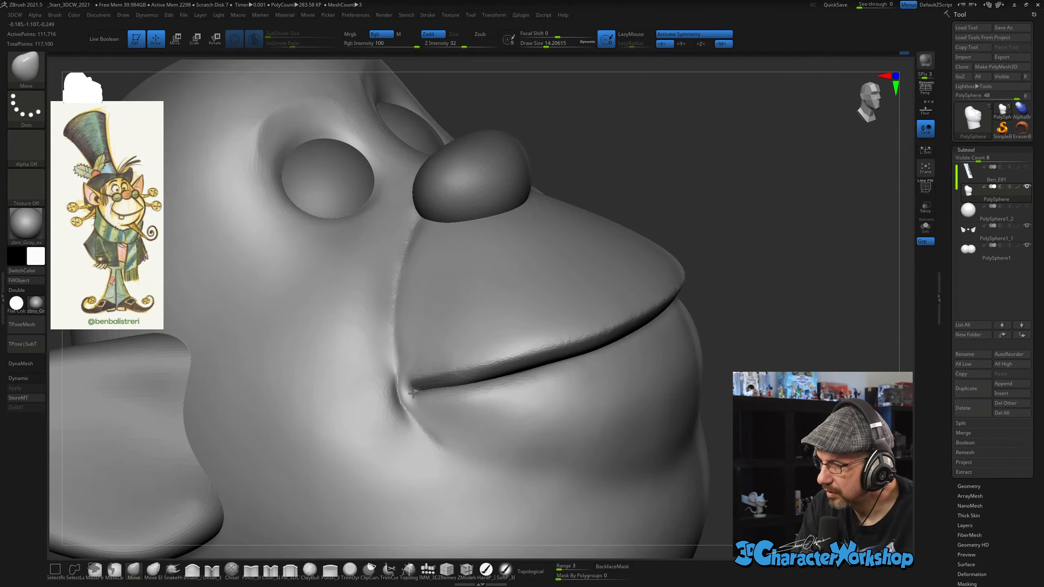
{"action": "right_click_drag", "start_coordinate": [364, 388], "coordinate": [383, 377]}
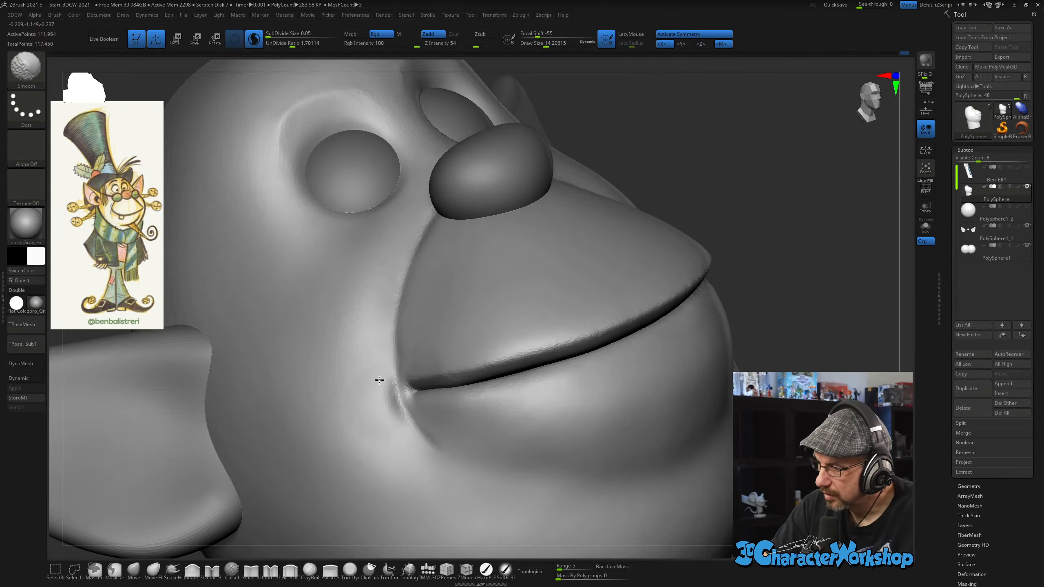
{"action": "mouse_move", "coordinate": [416, 445]}
{"action": "right_mouse_down"}
{"action": "mouse_move", "coordinate": [427, 415]}
{"action": "mouse_move", "coordinate": [415, 369]}
{"action": "mouse_move", "coordinate": [431, 348]}
{"action": "right_mouse_up"}
{"action": "key", "text": "s"}
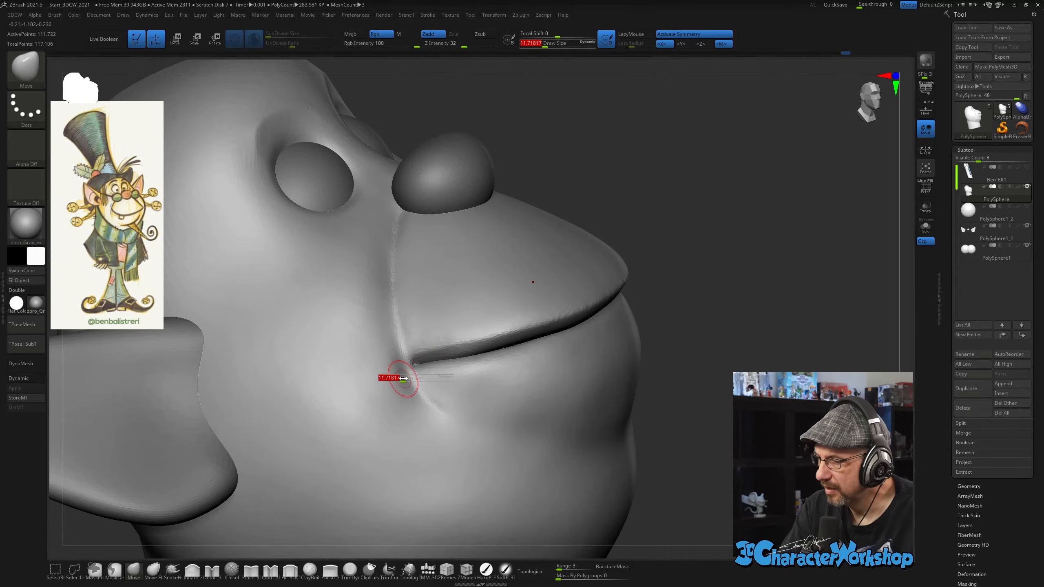
{"action": "left_click_drag", "start_coordinate": [387, 378], "coordinate": [403, 372]}
{"action": "right_click_drag", "start_coordinate": [429, 411], "coordinate": [413, 410]}
{"action": "left_click_drag", "start_coordinate": [376, 330], "coordinate": [377, 321], "text": "shift"}
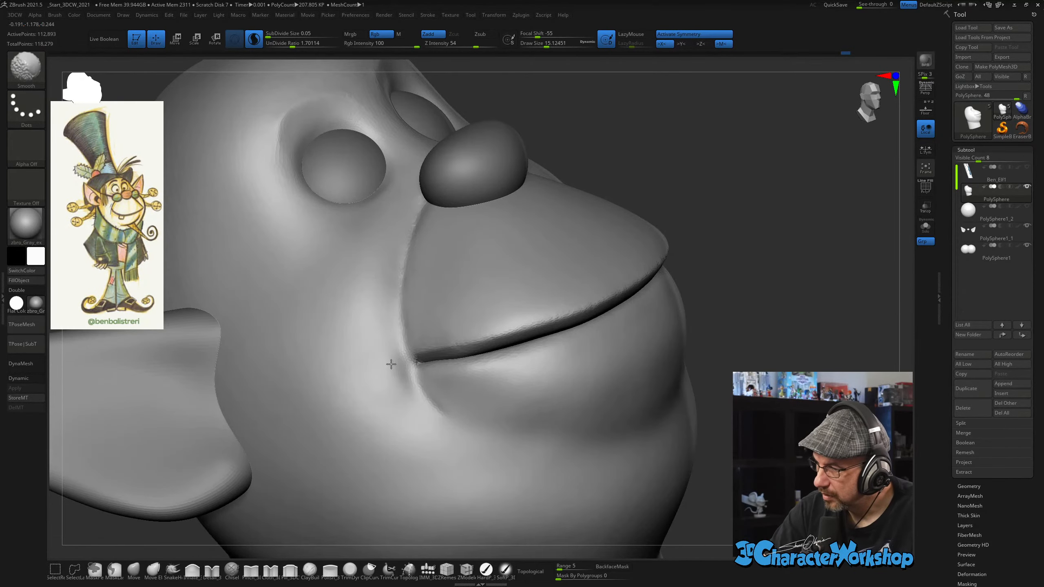
{"action": "left_click_drag", "start_coordinate": [391, 408], "coordinate": [420, 427], "text": "shift"}
Sharpen the crease from the nose past the mouth corner with the Pinch_3DCW brush at draw size about 17.1.
{"action": "right_click_drag", "start_coordinate": [444, 381], "coordinate": [450, 376]}
{"action": "left_click", "coordinate": [252, 571]}
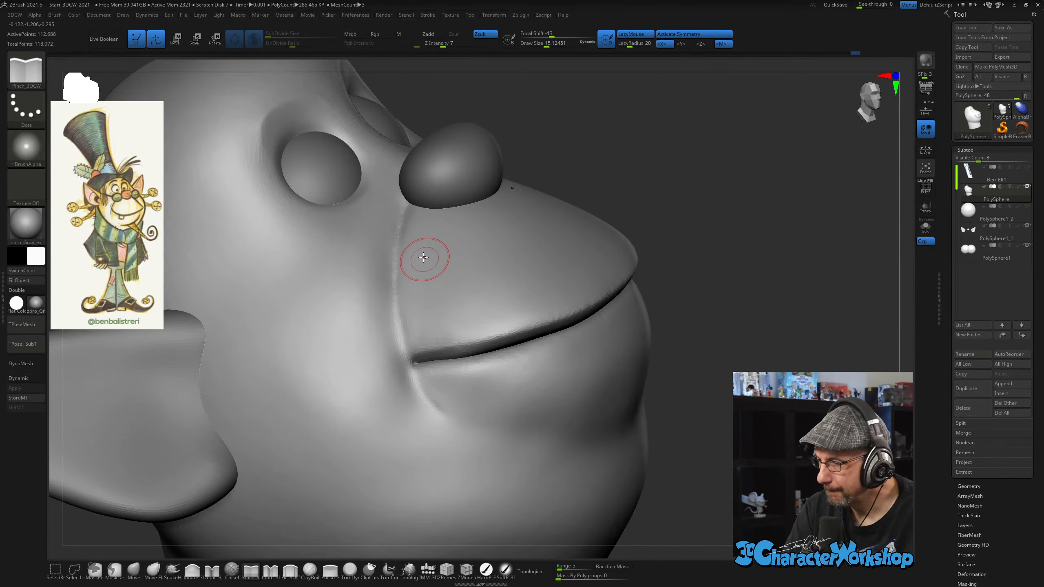
{"action": "key", "text": "s"}
{"action": "left_click_drag", "start_coordinate": [419, 246], "coordinate": [408, 200]}
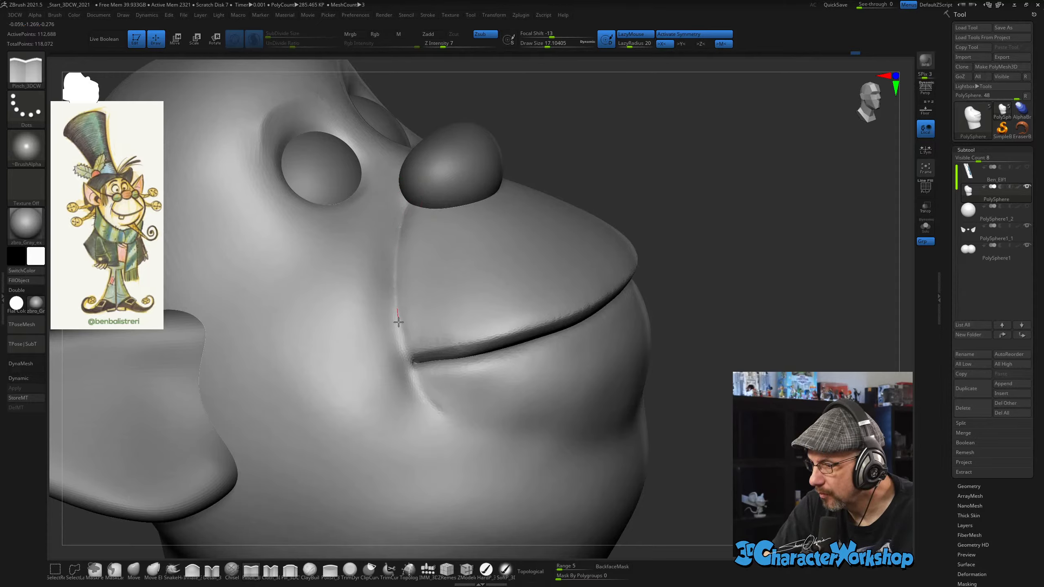
{"action": "left_click_drag", "start_coordinate": [416, 382], "coordinate": [448, 419]}
{"action": "left_click_drag", "start_coordinate": [405, 214], "coordinate": [401, 226]}
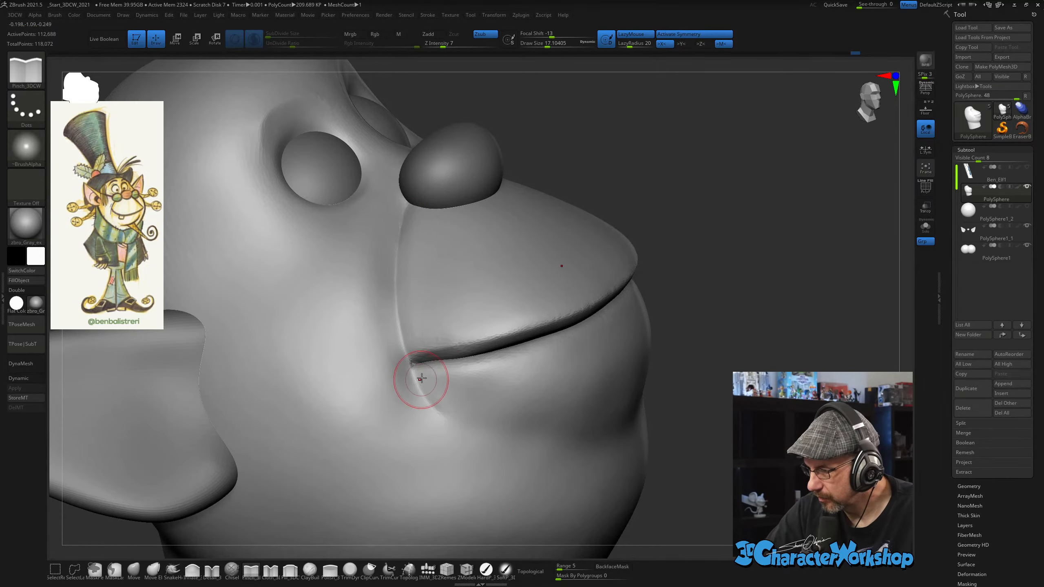
Smooth the cheek and muzzle surfaces around the crease beside the nose and mouth.
{"action": "mouse_move", "coordinate": [457, 385]}
{"action": "right_mouse_down"}
{"action": "mouse_move", "coordinate": [440, 397]}
{"action": "mouse_move", "coordinate": [430, 379]}
{"action": "right_mouse_up"}
{"action": "right_click_drag", "start_coordinate": [431, 250], "coordinate": [450, 259]}
{"action": "left_click_drag", "start_coordinate": [450, 259], "coordinate": [429, 259], "text": "shift"}
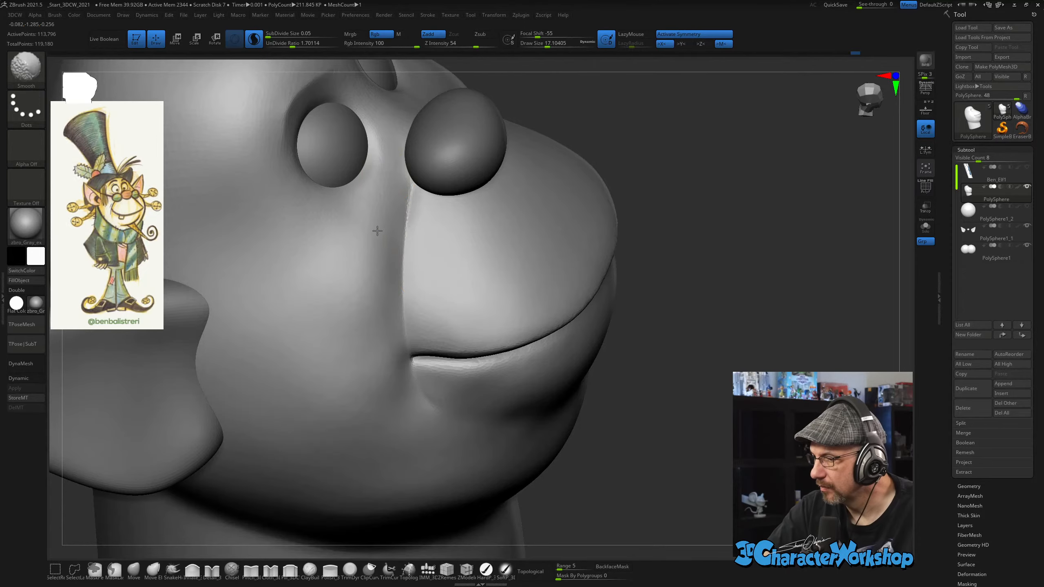
{"action": "right_click_drag", "start_coordinate": [365, 321], "coordinate": [373, 329]}
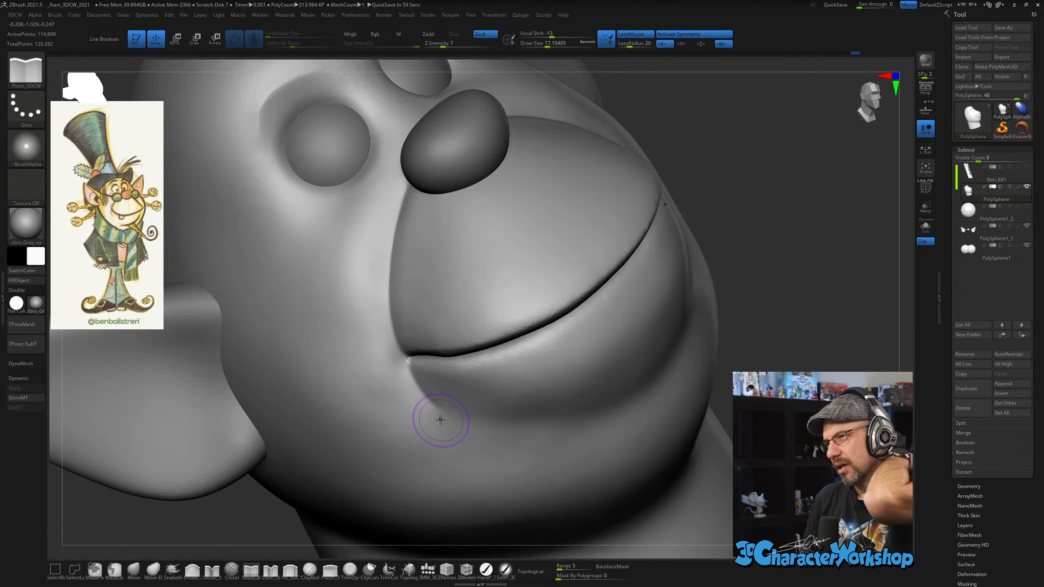
{"action": "mouse_move", "coordinate": [552, 384]}
{"action": "right_mouse_down", "text": "ctrl"}
{"action": "mouse_move", "coordinate": [531, 359]}
{"action": "mouse_move", "coordinate": [543, 332]}
{"action": "mouse_move", "coordinate": [659, 356]}
{"action": "mouse_move", "coordinate": [658, 324]}
{"action": "right_mouse_up", "text": "ctrl"}
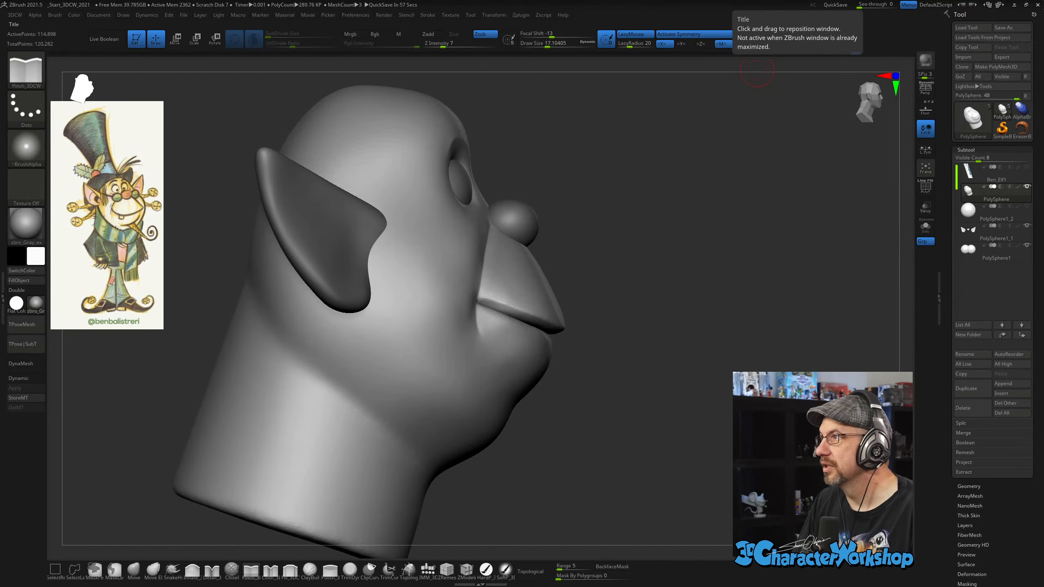
Switch to the browser, look through the 3dcharacterworkshop.com home page down to the free brushes form, and close the page.
{"action": "left_click_drag", "start_coordinate": [401, 586], "coordinate": [527, 119]}
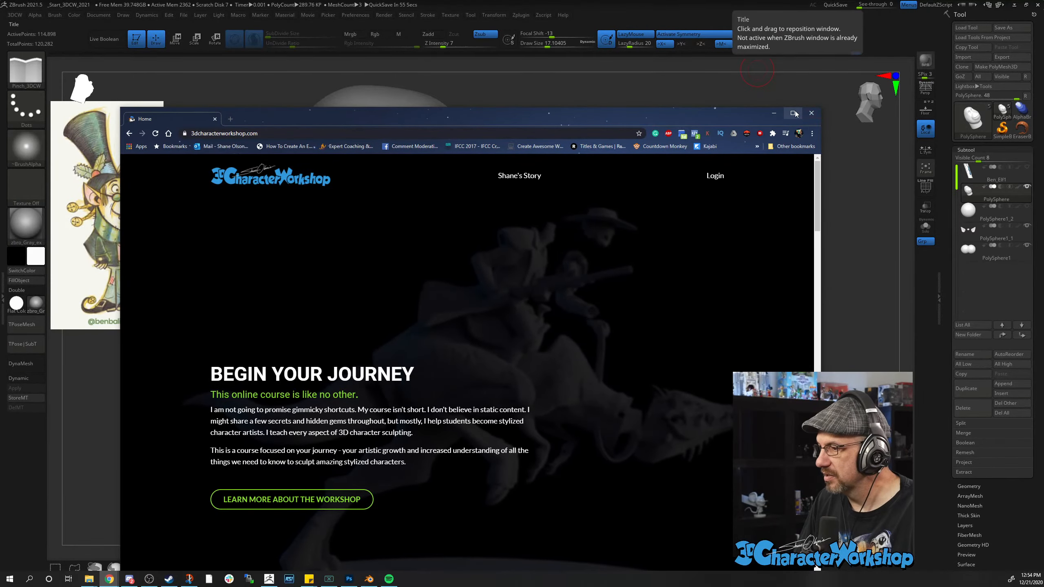
{"action": "left_click", "coordinate": [793, 113]}
{"action": "scroll", "coordinate": [367, 198], "scroll_direction": "down", "scroll_amount": 5}
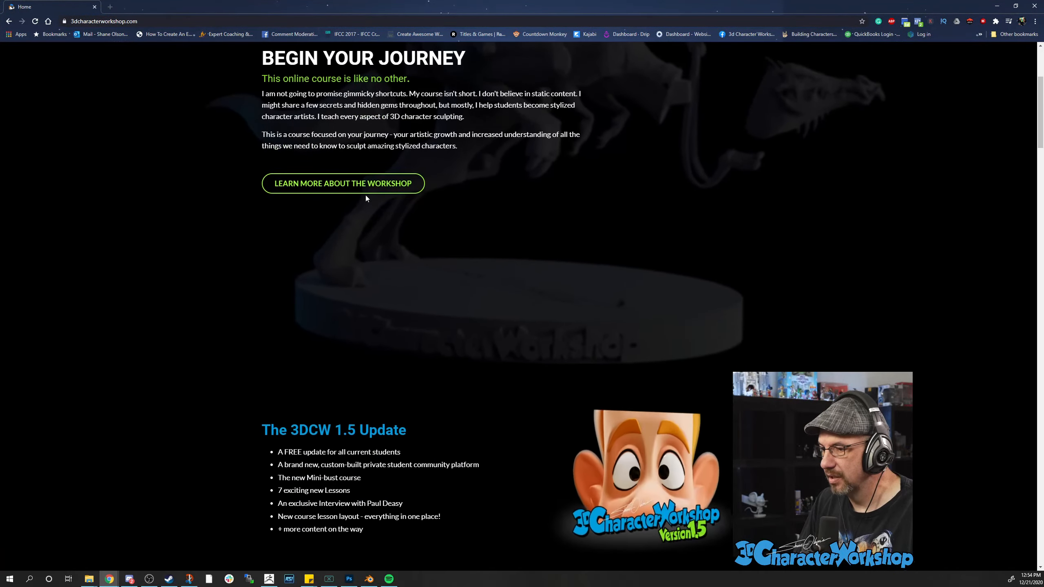
{"action": "scroll", "coordinate": [365, 198], "scroll_direction": "down", "scroll_amount": 20}
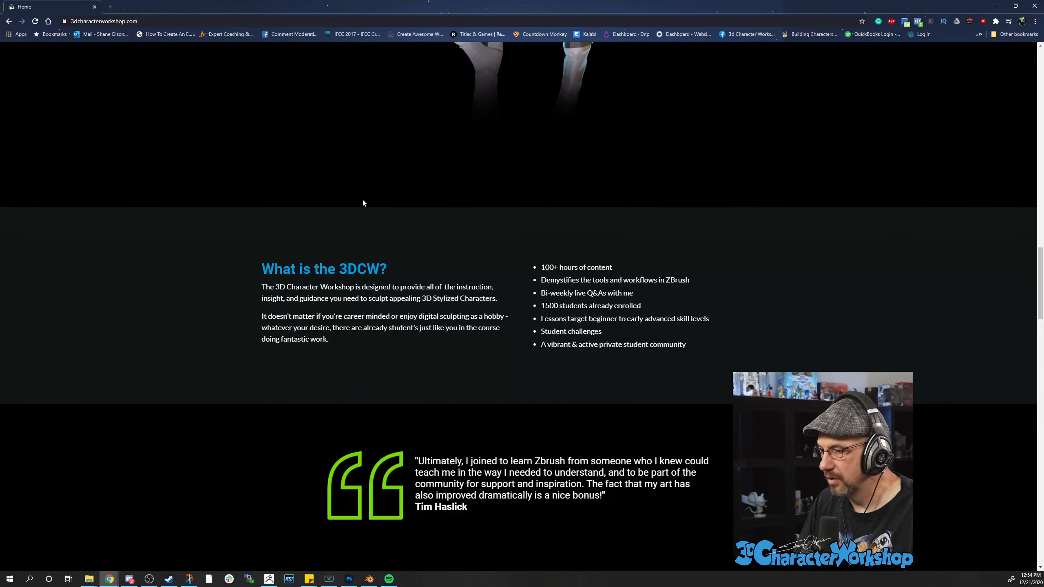
{"action": "scroll", "coordinate": [363, 201], "scroll_direction": "down", "scroll_amount": 20}
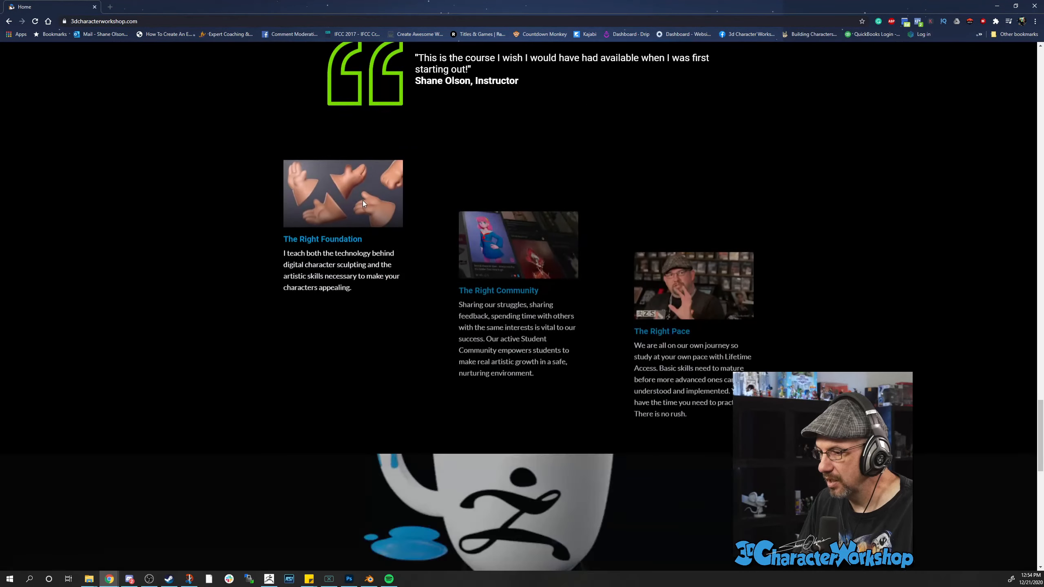
{"action": "scroll", "coordinate": [362, 201], "scroll_direction": "down", "scroll_amount": 6}
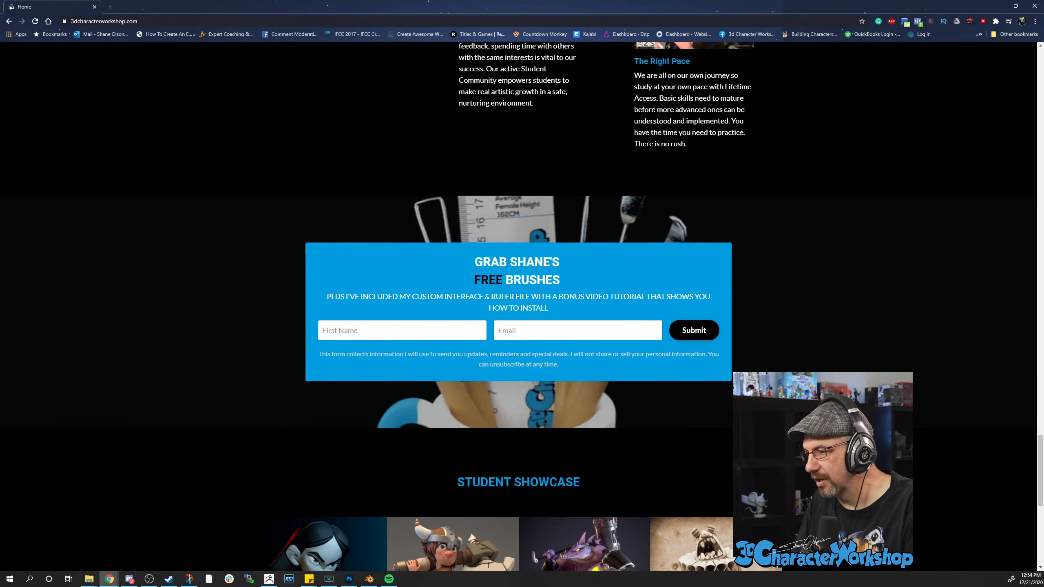
{"action": "left_click", "coordinate": [94, 7]}
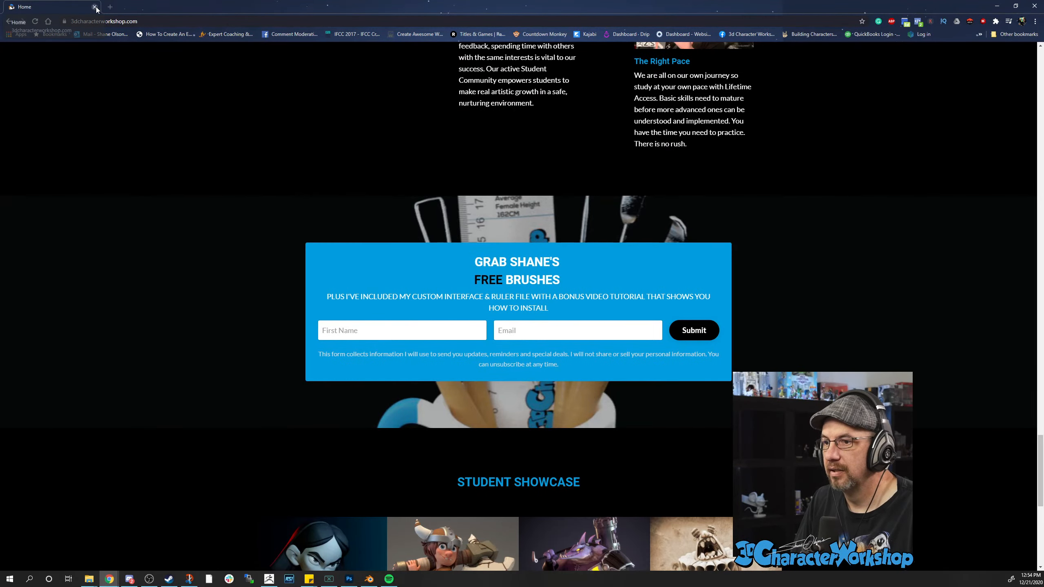
Build up the cheek beside the smile crease and mouth corner with the Fill_3DCW brush at draw size about 17.1.
{"action": "mouse_move", "coordinate": [689, 258]}
{"action": "left_mouse_down"}
{"action": "mouse_move", "coordinate": [714, 299]}
{"action": "mouse_move", "coordinate": [698, 290]}
{"action": "left_mouse_up"}
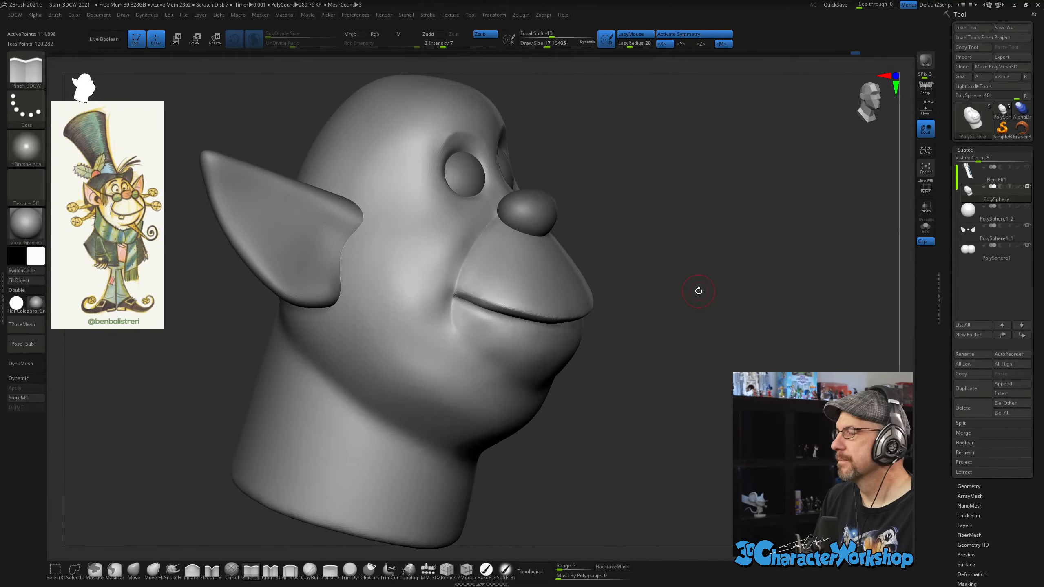
{"action": "mouse_move", "coordinate": [698, 291]}
{"action": "left_mouse_down"}
{"action": "mouse_move", "coordinate": [645, 371]}
{"action": "mouse_move", "coordinate": [652, 365]}
{"action": "left_mouse_up"}
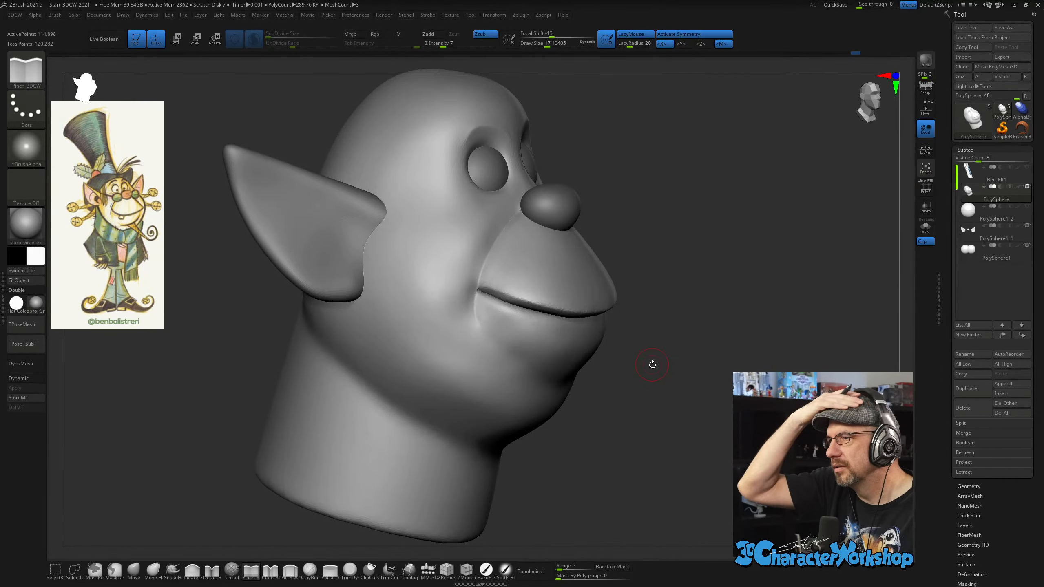
{"action": "mouse_move", "coordinate": [664, 410]}
{"action": "left_mouse_down"}
{"action": "mouse_move", "coordinate": [665, 421]}
{"action": "mouse_move", "coordinate": [676, 407]}
{"action": "mouse_move", "coordinate": [386, 515]}
{"action": "left_mouse_up"}
{"action": "left_click", "coordinate": [291, 571]}
{"action": "key", "text": "s"}
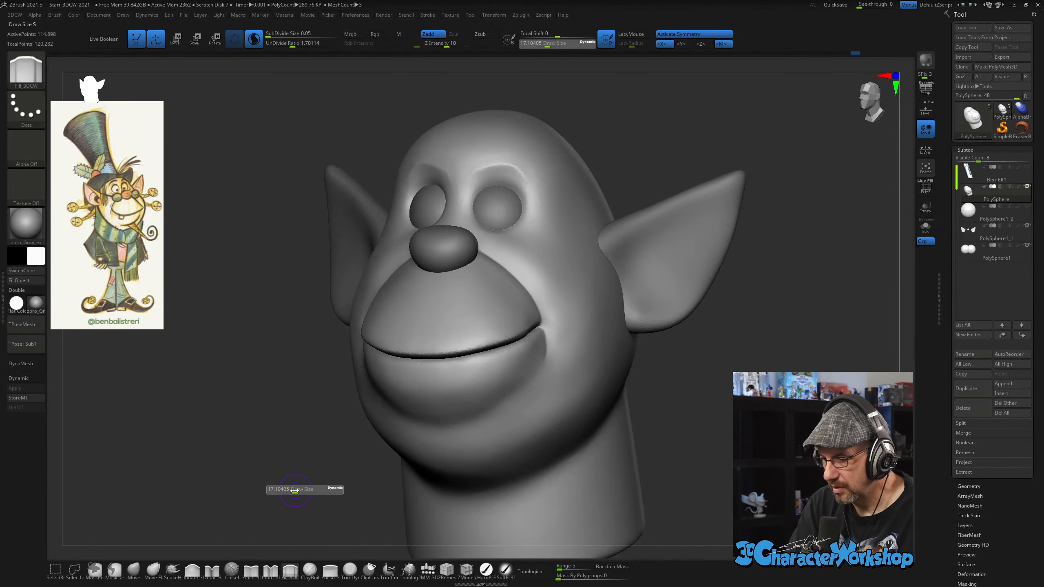
{"action": "left_click_drag", "start_coordinate": [293, 491], "coordinate": [293, 491]}
{"action": "left_click_drag", "start_coordinate": [321, 454], "coordinate": [345, 483], "text": "alt"}
{"action": "left_click_drag", "start_coordinate": [820, 385], "coordinate": [726, 438], "text": "alt"}
{"action": "key", "text": "s"}
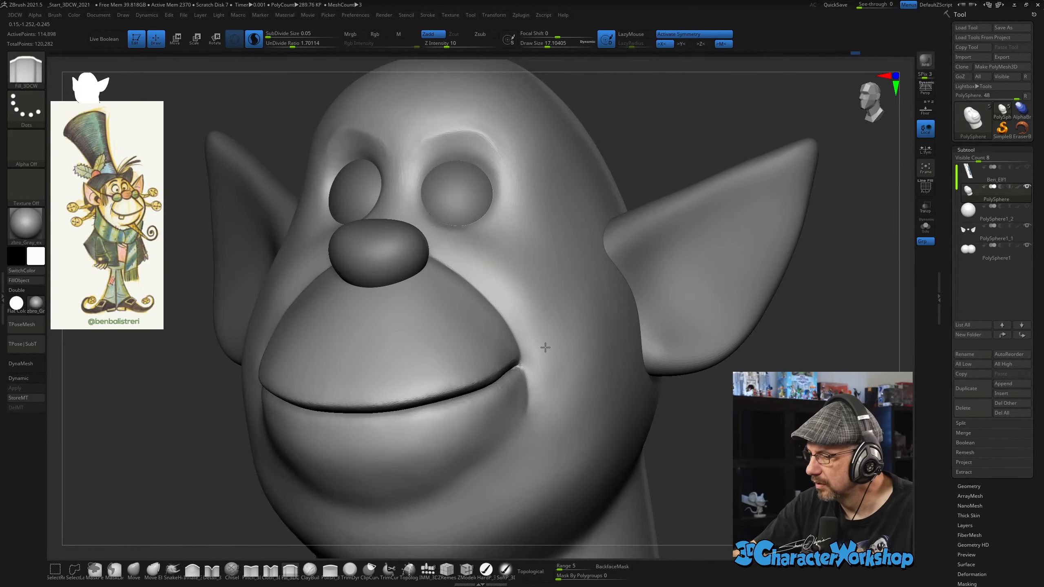
{"action": "left_click_drag", "start_coordinate": [530, 321], "coordinate": [546, 418]}
{"action": "left_click_drag", "start_coordinate": [517, 273], "coordinate": [556, 419]}
{"action": "left_click_drag", "start_coordinate": [510, 265], "coordinate": [563, 389]}
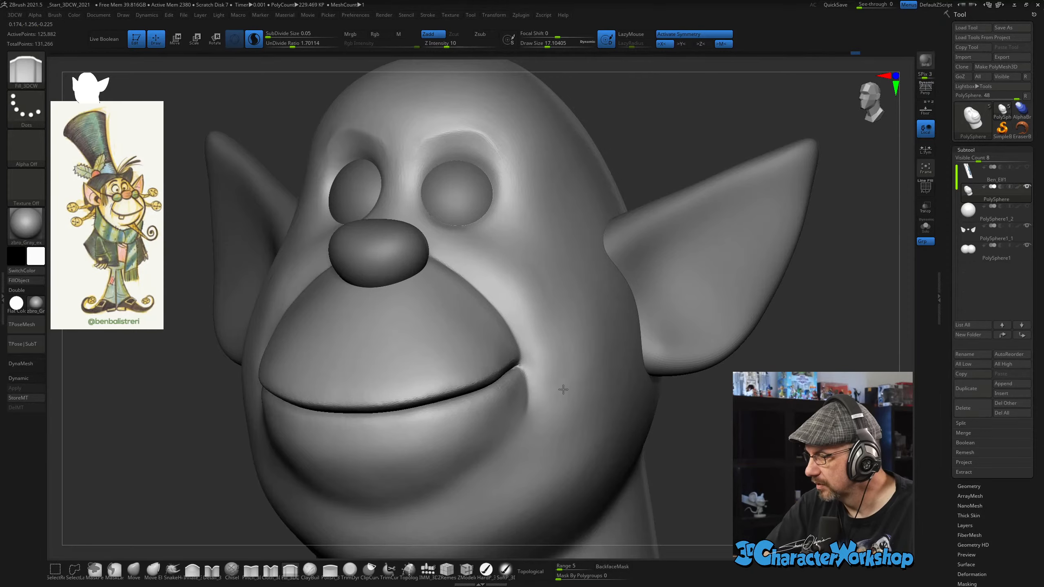
{"action": "left_click_drag", "start_coordinate": [558, 316], "coordinate": [573, 356]}
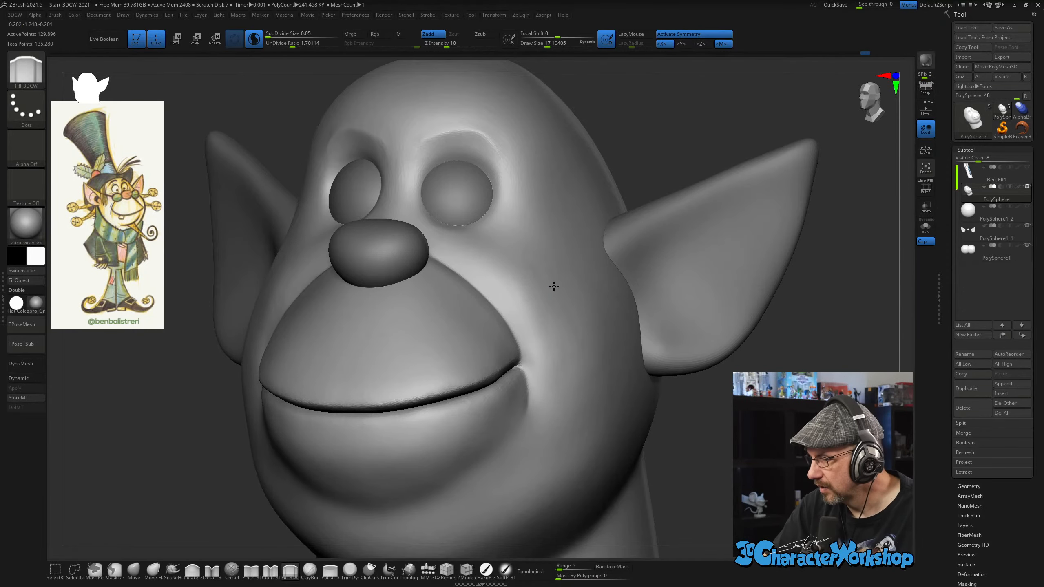
Smooth the filled area of the cheek between the mouth corner and the ear.
{"action": "mouse_move", "coordinate": [592, 334]}
{"action": "right_mouse_down", "text": "ctrl"}
{"action": "mouse_move", "coordinate": [569, 362]}
{"action": "mouse_move", "coordinate": [571, 322]}
{"action": "right_mouse_up", "text": "ctrl"}
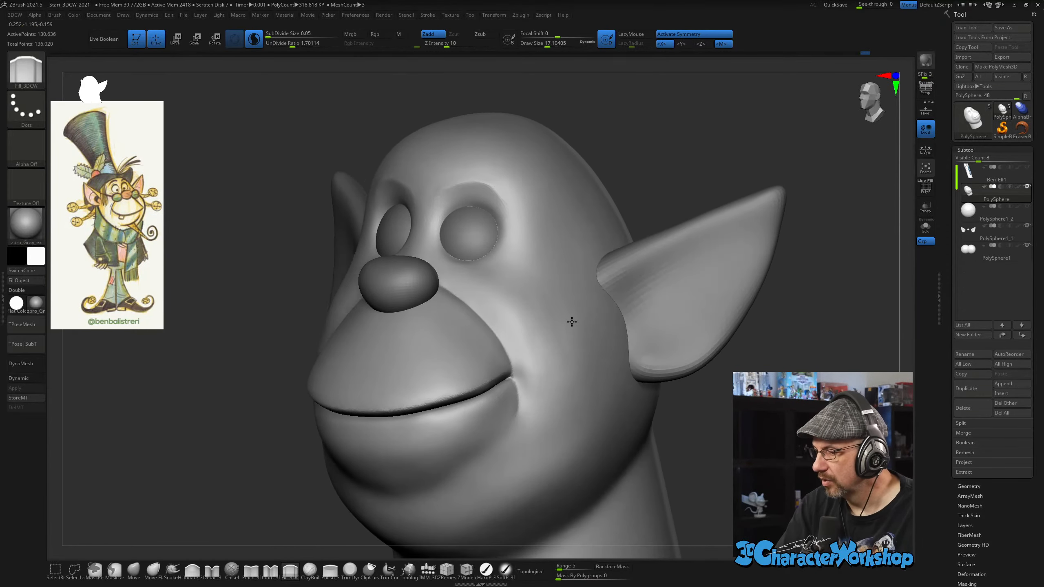
{"action": "left_click_drag", "start_coordinate": [542, 337], "coordinate": [546, 353], "text": "shift"}
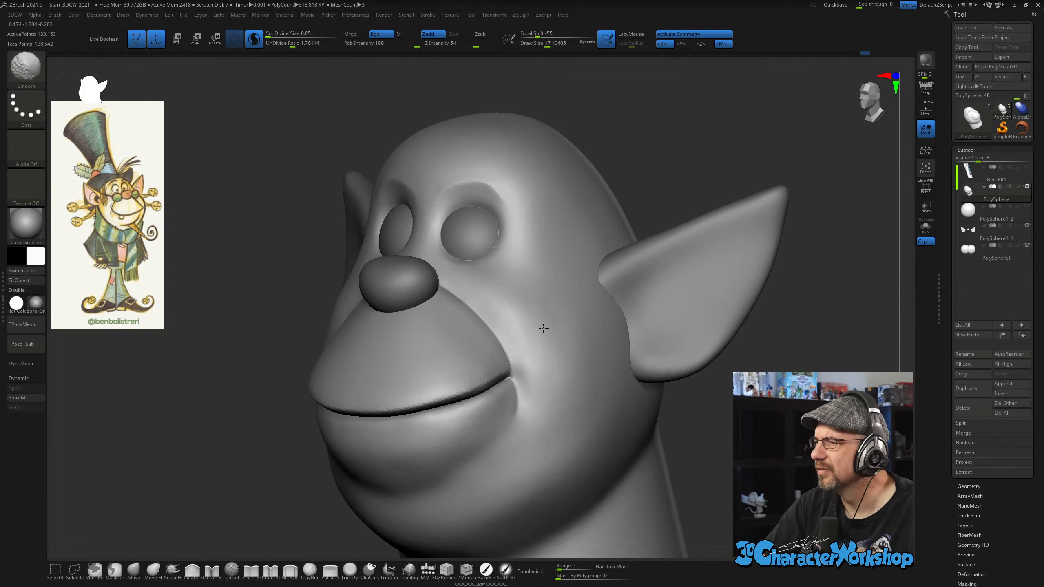
{"action": "mouse_move", "coordinate": [578, 373]}
{"action": "right_mouse_down"}
{"action": "mouse_move", "coordinate": [615, 356]}
{"action": "mouse_move", "coordinate": [571, 375]}
{"action": "right_mouse_up"}
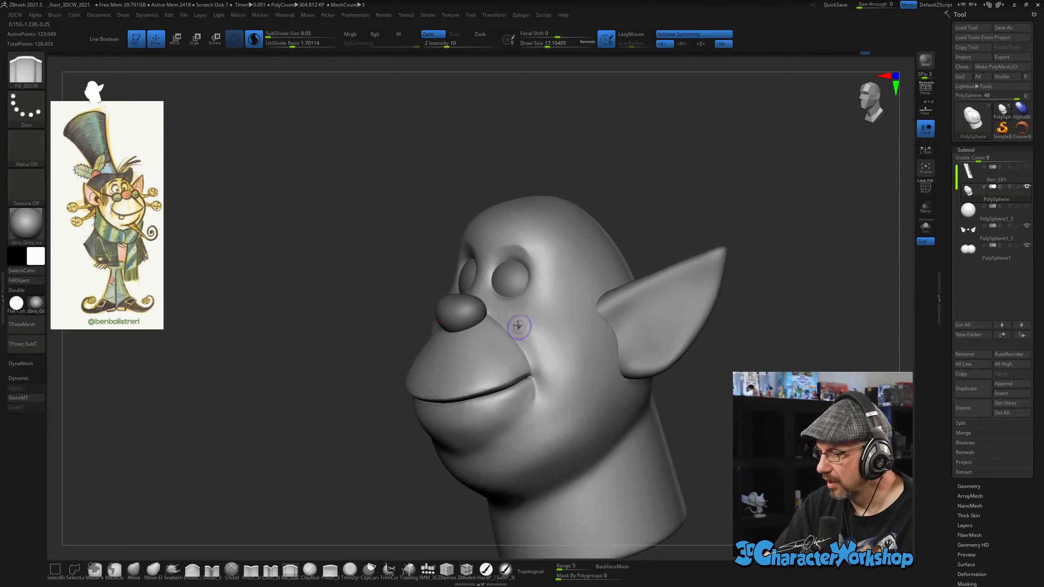
Fill out the broad cheek area between the mouth and ear with the Fill_3DCW brush at draw size about 41.3.
{"action": "key", "text": "s"}
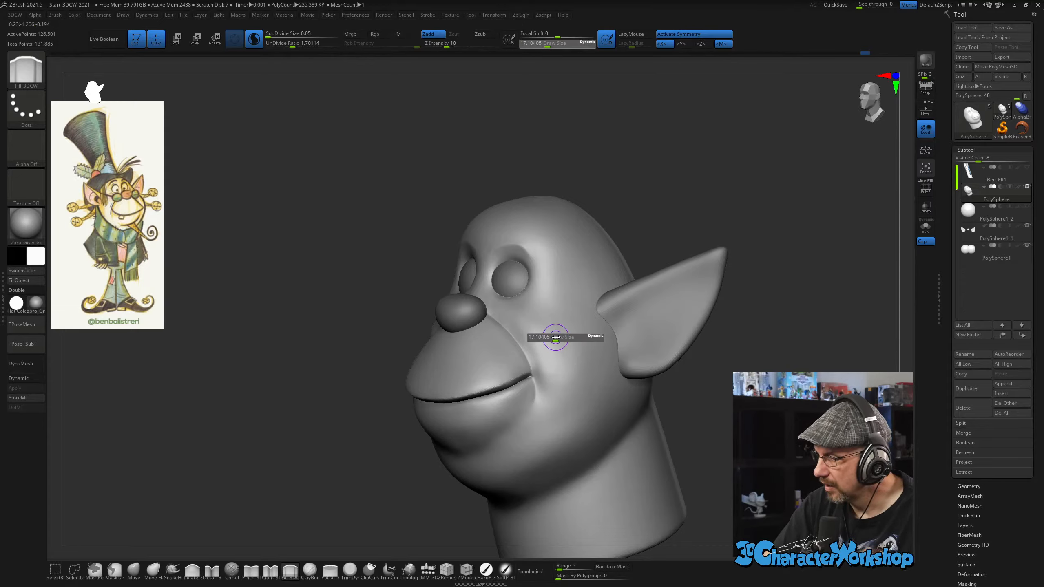
{"action": "mouse_move", "coordinate": [556, 338]}
{"action": "left_mouse_down"}
{"action": "mouse_move", "coordinate": [538, 314]}
{"action": "mouse_move", "coordinate": [578, 387]}
{"action": "left_mouse_up"}
{"action": "key", "text": "s"}
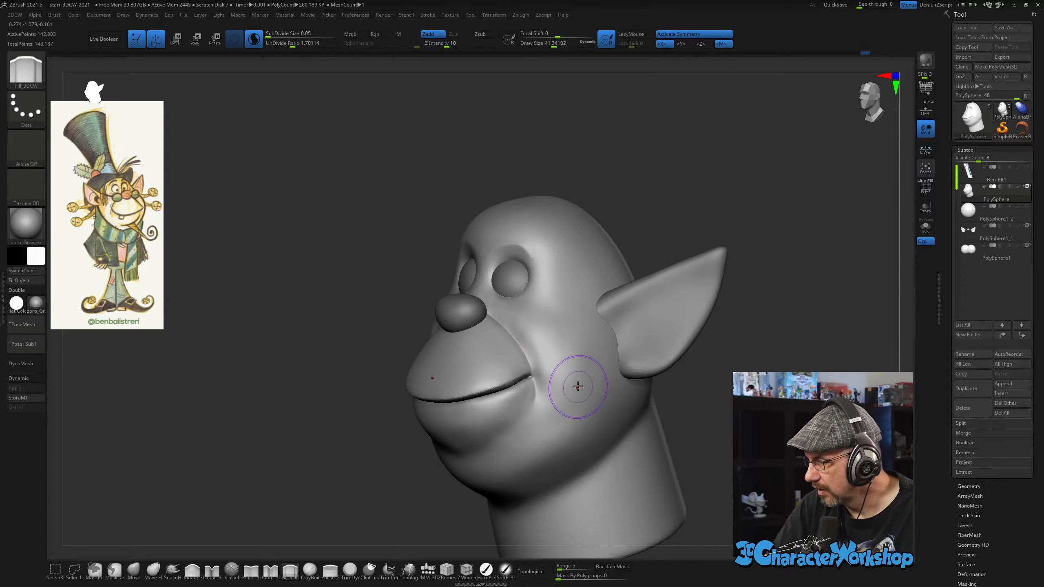
{"action": "mouse_move", "coordinate": [577, 387]}
{"action": "right_mouse_down"}
{"action": "mouse_move", "coordinate": [609, 378]}
{"action": "mouse_move", "coordinate": [593, 369]}
{"action": "right_mouse_up"}
{"action": "right_click_drag", "start_coordinate": [567, 334], "coordinate": [540, 298]}
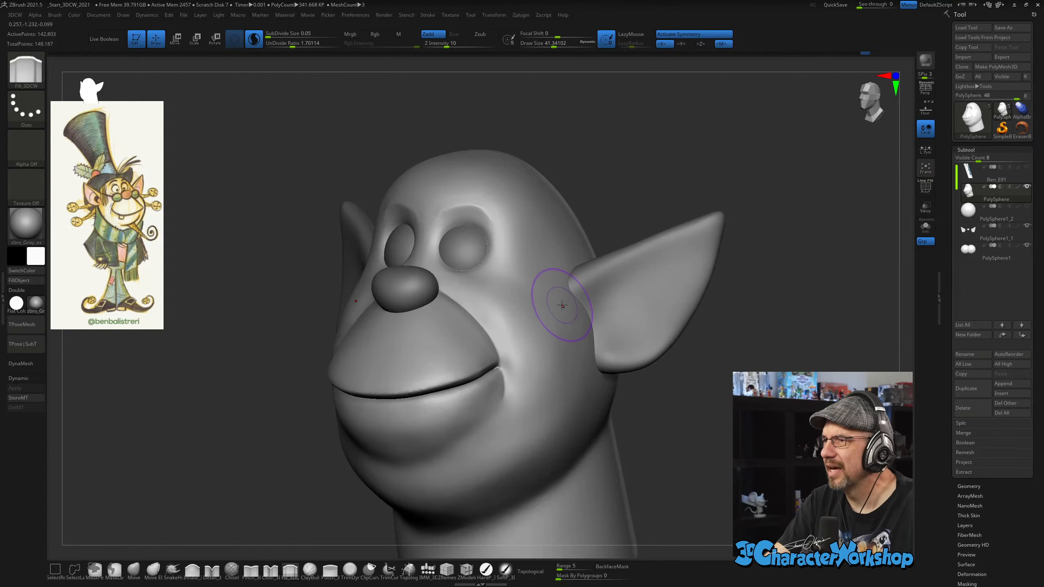
Refine the upper cheek below the eye with fill and smoothing strokes at draw size about 24.3.
{"action": "right_click_drag", "start_coordinate": [544, 287], "coordinate": [532, 322], "text": "alt"}
{"action": "key", "text": "s"}
{"action": "left_click_drag", "start_coordinate": [513, 345], "coordinate": [509, 345]}
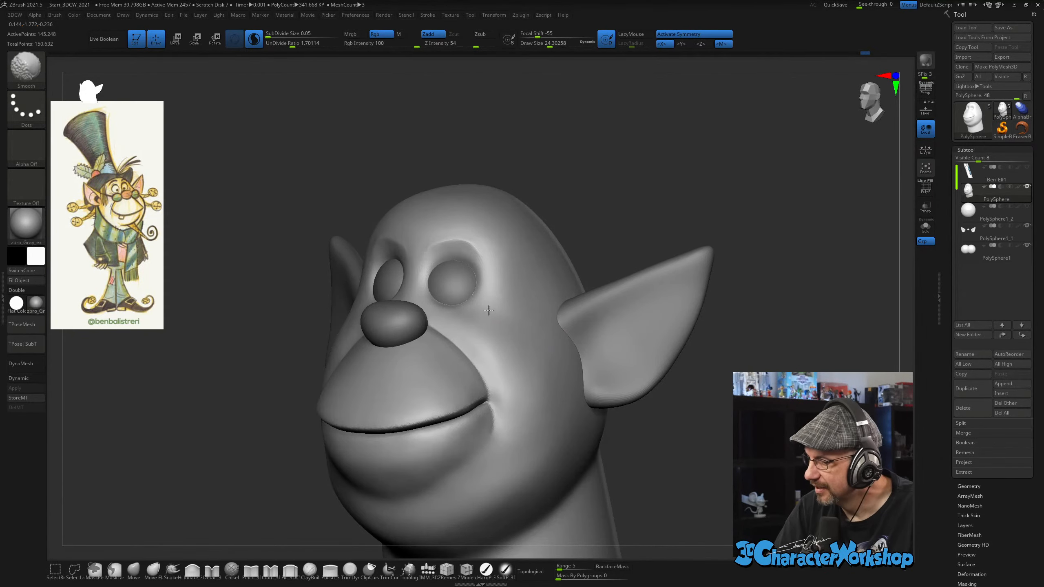
{"action": "left_click_drag", "start_coordinate": [506, 328], "coordinate": [516, 370], "text": "shift"}
{"action": "right_click_drag", "start_coordinate": [538, 363], "coordinate": [529, 334], "text": "ctrl"}
{"action": "right_click_drag", "start_coordinate": [529, 334], "coordinate": [517, 296], "text": "alt"}
{"action": "right_click_drag", "start_coordinate": [547, 371], "coordinate": [531, 338], "text": "ctrl"}
{"action": "mouse_move", "coordinate": [456, 268]}
{"action": "left_mouse_down"}
{"action": "mouse_move", "coordinate": [504, 325]}
{"action": "mouse_move", "coordinate": [519, 314]}
{"action": "mouse_move", "coordinate": [532, 341]}
{"action": "left_mouse_up"}
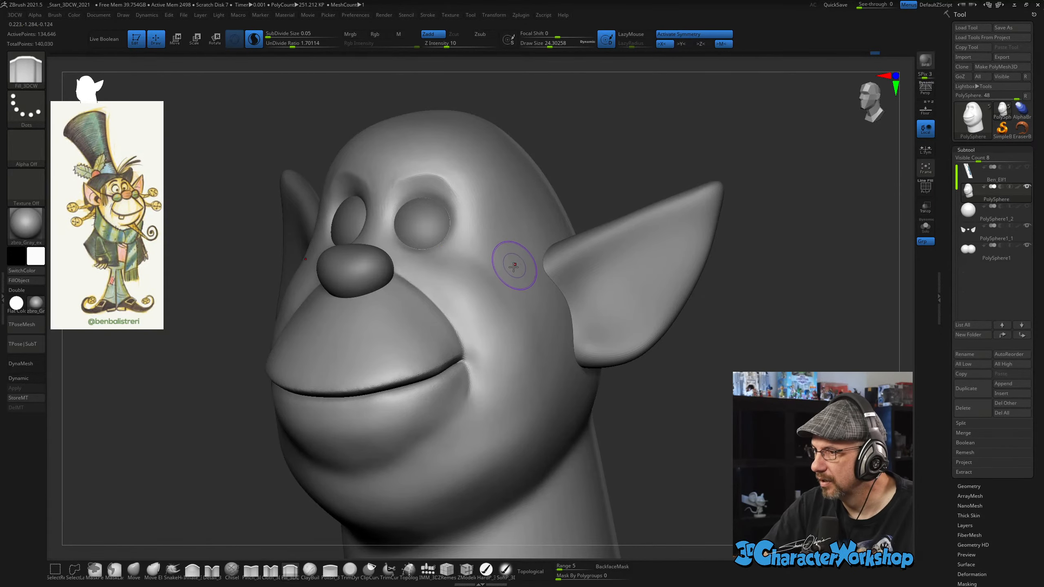
{"action": "key", "text": "shift"}
Round out the lower cheek and jaw below the ear with the Fill_3DCW brush at draw size about 43.6.
{"action": "right_click_drag", "start_coordinate": [533, 385], "coordinate": [551, 394], "text": "ctrl"}
{"action": "mouse_move", "coordinate": [550, 394]}
{"action": "right_mouse_down"}
{"action": "mouse_move", "coordinate": [629, 398]}
{"action": "mouse_move", "coordinate": [617, 385]}
{"action": "right_mouse_up"}
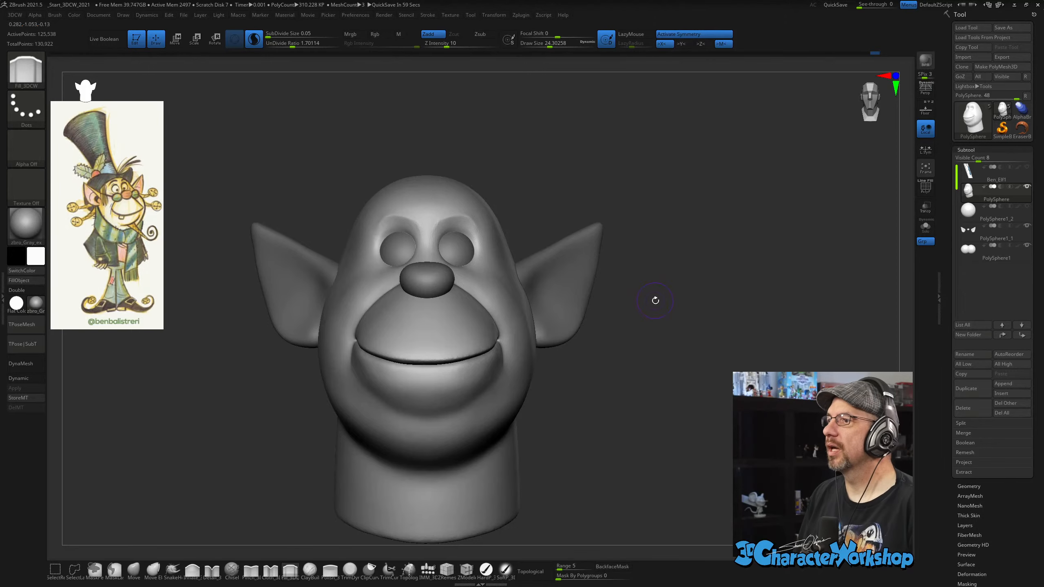
{"action": "mouse_move", "coordinate": [655, 300]}
{"action": "right_mouse_down", "text": "ctrl"}
{"action": "mouse_move", "coordinate": [699, 277]}
{"action": "mouse_move", "coordinate": [699, 292]}
{"action": "right_mouse_up", "text": "ctrl"}
{"action": "key", "text": "s"}
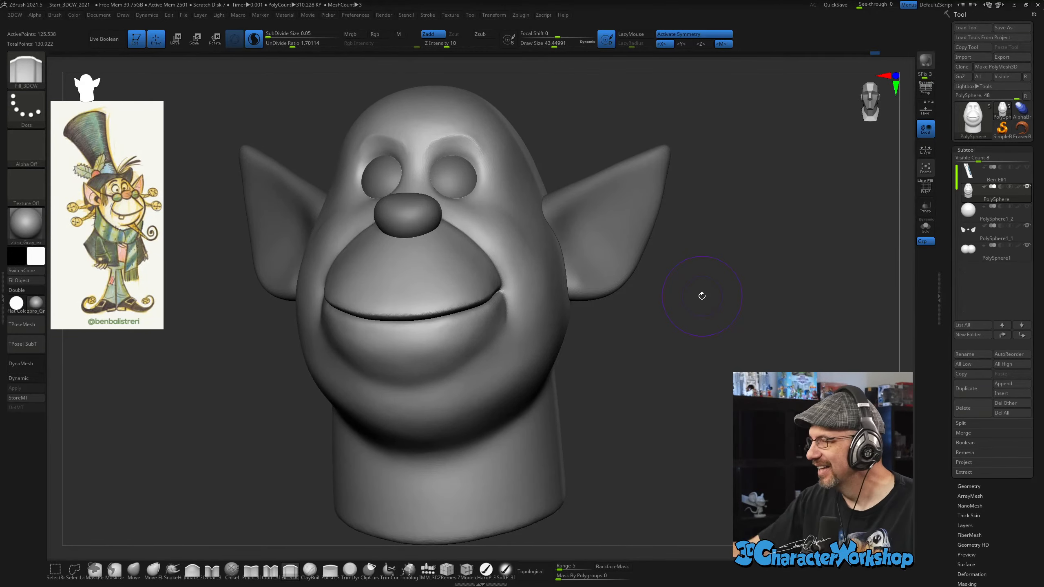
{"action": "right_click_drag", "start_coordinate": [641, 338], "coordinate": [566, 290]}
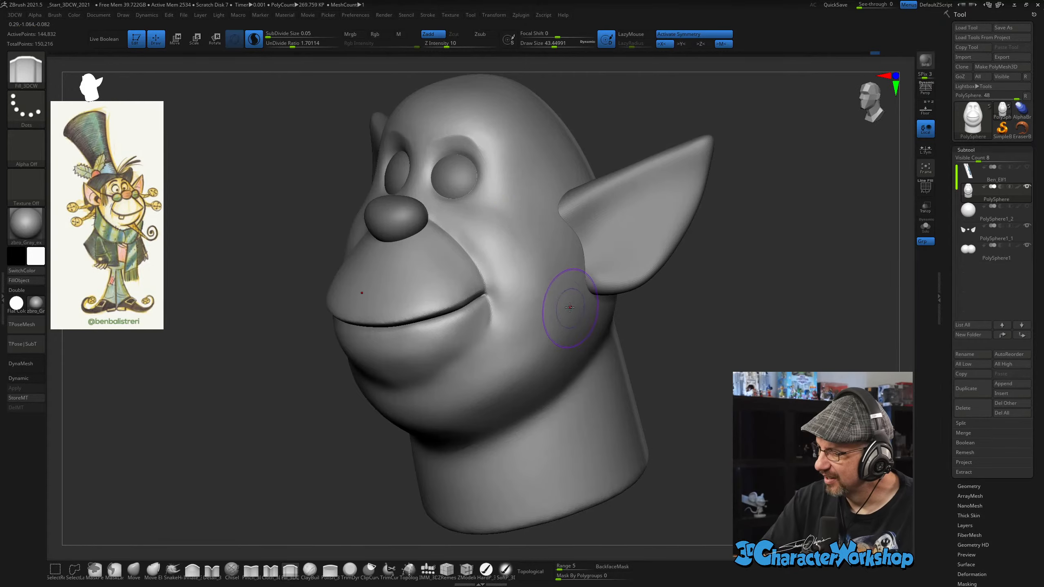
{"action": "right_click_drag", "start_coordinate": [546, 325], "coordinate": [524, 397]}
Select the Move brush and set its draw size to about 66.4.
{"action": "left_click", "coordinate": [134, 570]}
{"action": "key", "text": "s"}
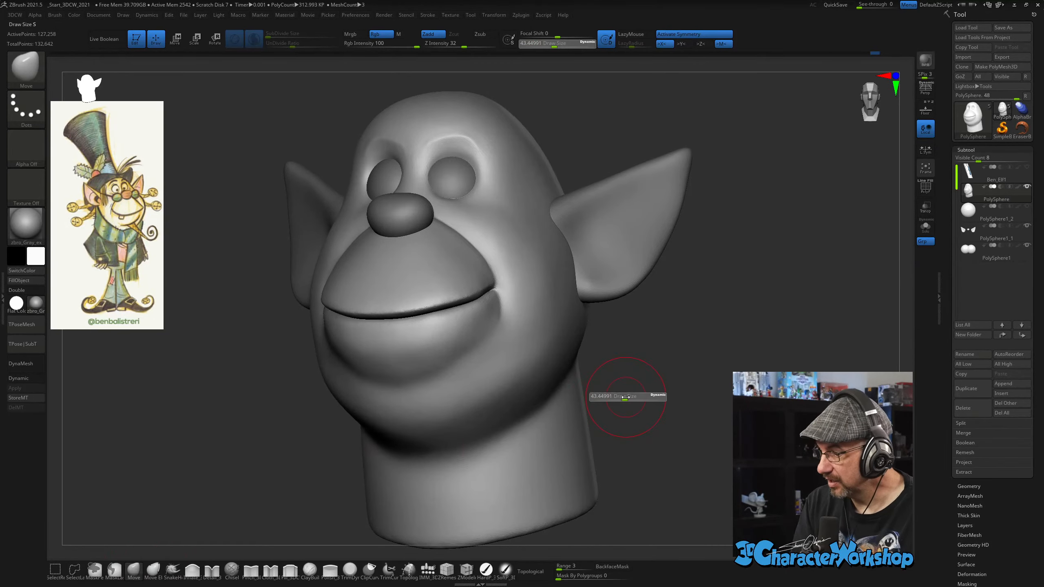
{"action": "left_click", "coordinate": [628, 397]}
{"action": "left_click_drag", "start_coordinate": [639, 379], "coordinate": [645, 377], "text": "shift"}
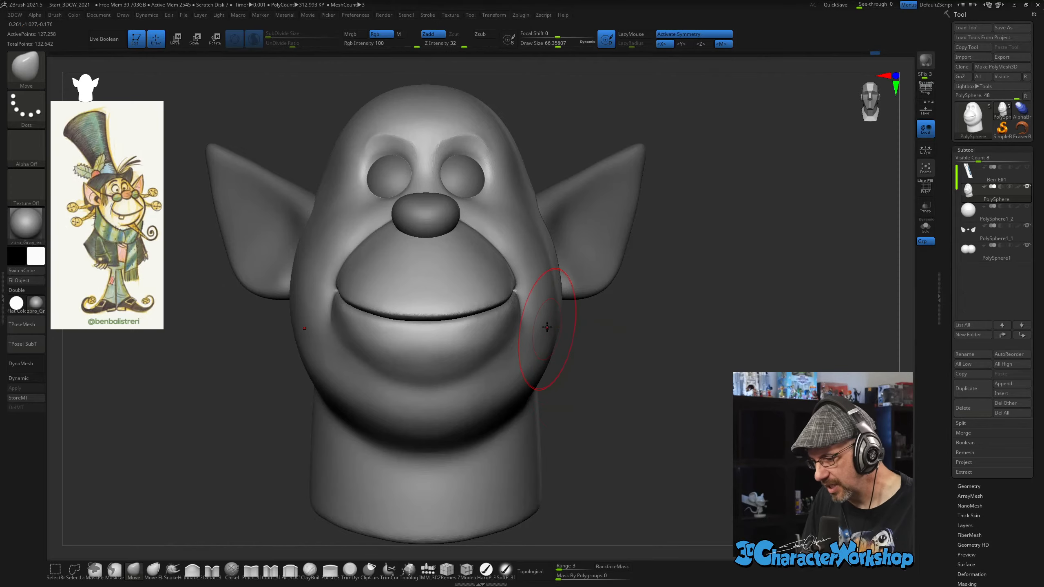
{"action": "left_click_drag", "start_coordinate": [630, 397], "coordinate": [646, 341], "text": "alt"}
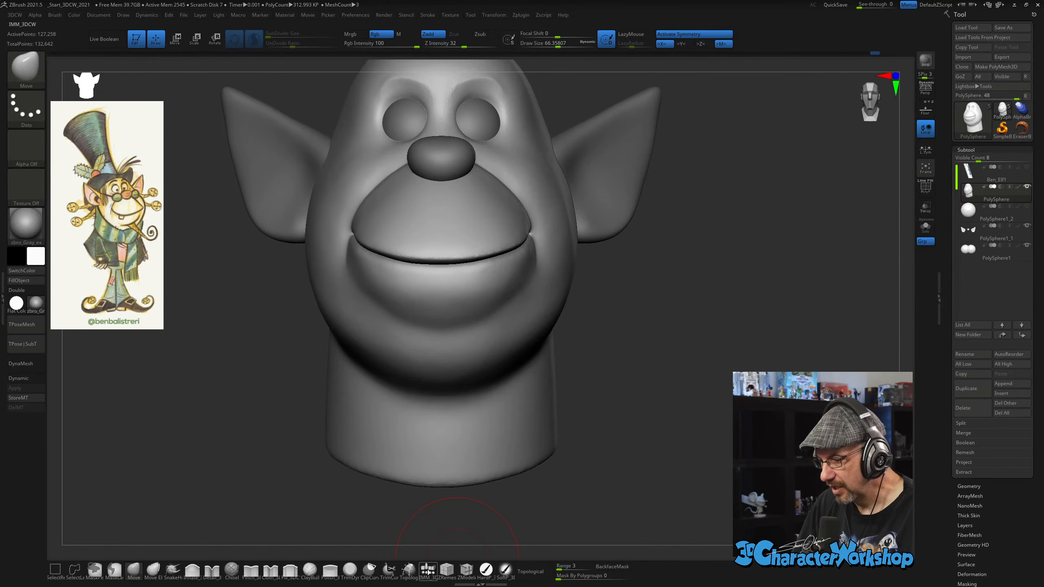
Insert a Cylinder from the IMM_3DCW brush on the front of the neck, undoing the stray smoothing stroke.
{"action": "left_click", "coordinate": [428, 571]}
{"action": "left_click", "coordinate": [280, 78]}
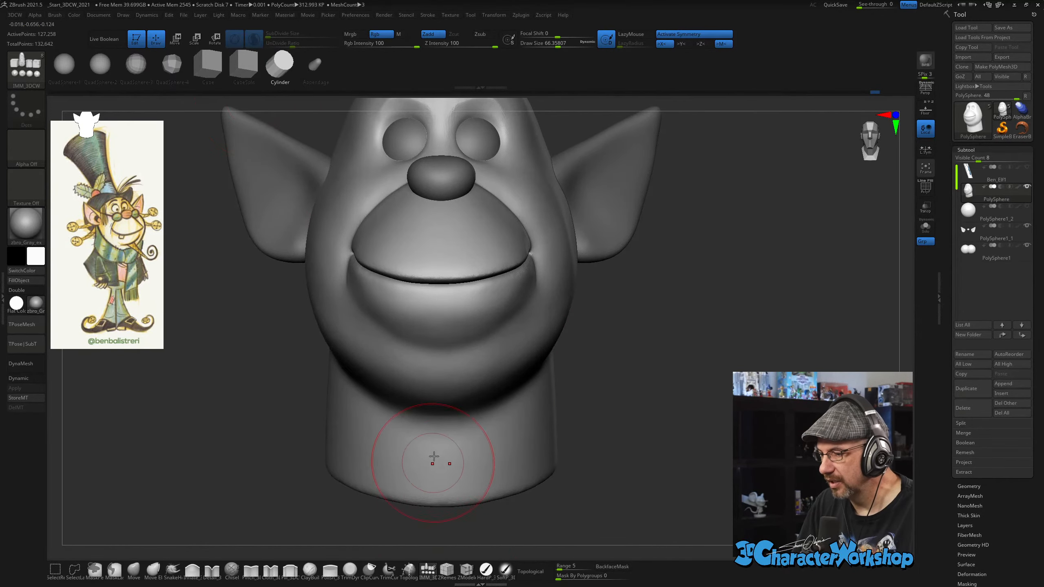
{"action": "left_click_drag", "start_coordinate": [444, 454], "coordinate": [461, 523]}
{"action": "right_click_drag", "start_coordinate": [461, 523], "coordinate": [647, 373]}
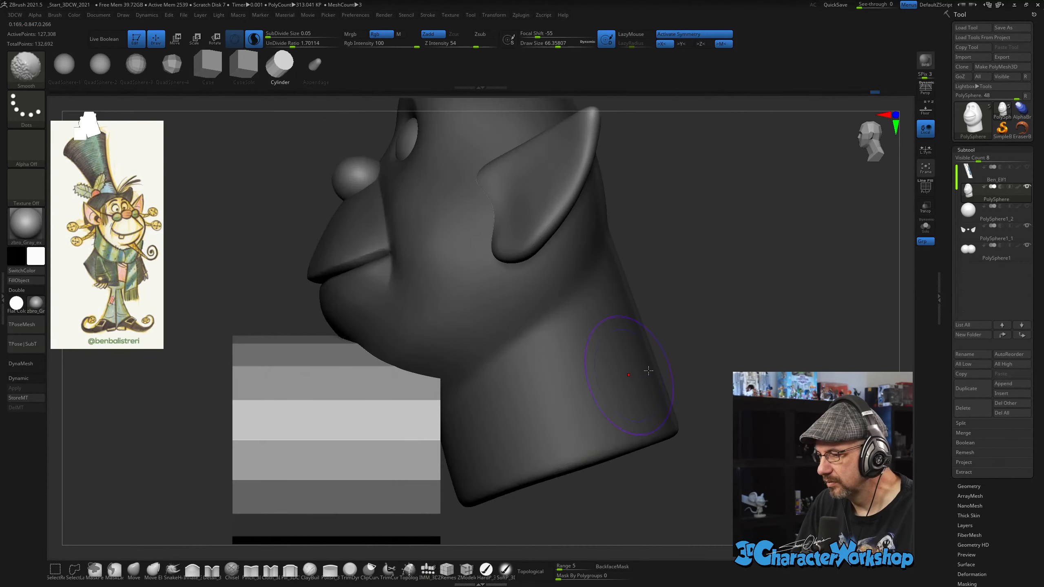
{"action": "left_click_drag", "start_coordinate": [656, 369], "coordinate": [657, 364]}
{"action": "key", "text": "ctrl+z"}
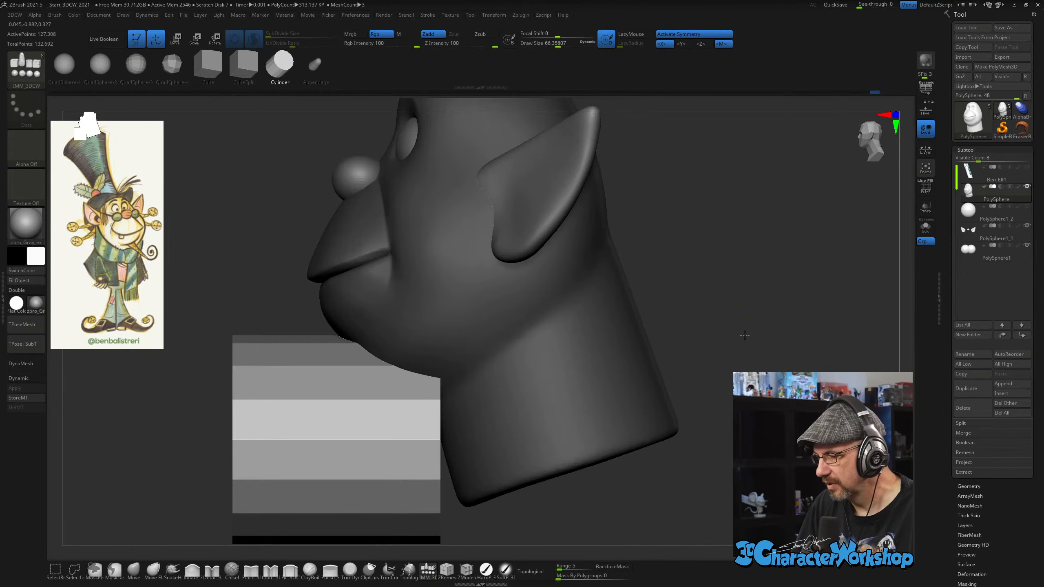
Fit the inserted cylinder around the neck as a wide collar, scaling it and moving it up with the gizmo.
{"action": "key", "text": "f"}
{"action": "key", "text": "e"}
{"action": "left_click_drag", "start_coordinate": [550, 334], "coordinate": [624, 326]}
{"action": "left_click_drag", "start_coordinate": [674, 291], "coordinate": [662, 369]}
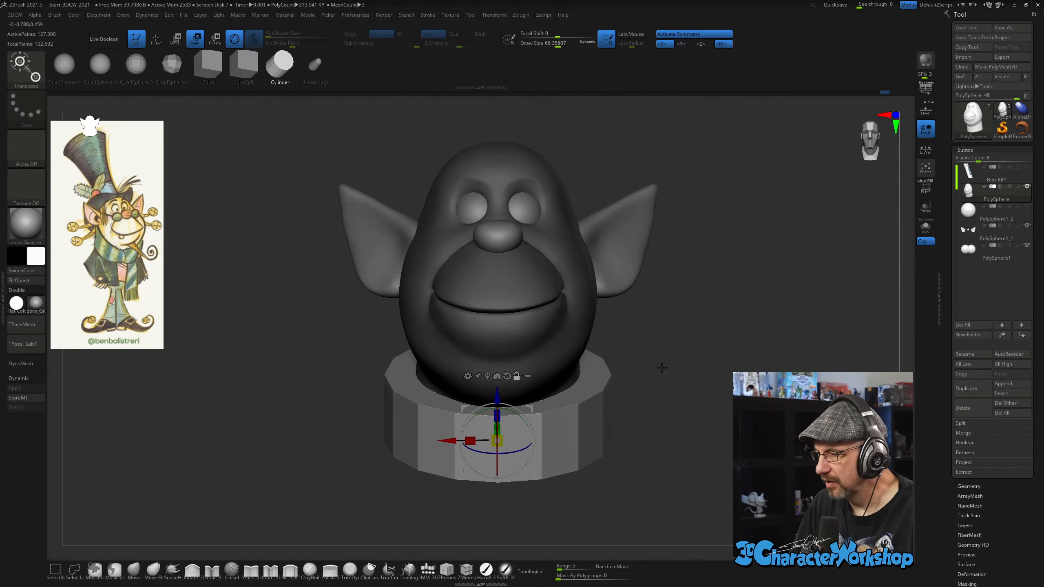
{"action": "left_click_drag", "start_coordinate": [503, 446], "coordinate": [493, 442]}
{"action": "left_click_drag", "start_coordinate": [492, 399], "coordinate": [492, 383]}
Slide the collar up the neck in side view and tilt it to follow the underside of the jaw.
{"action": "left_click_drag", "start_coordinate": [674, 365], "coordinate": [567, 370]}
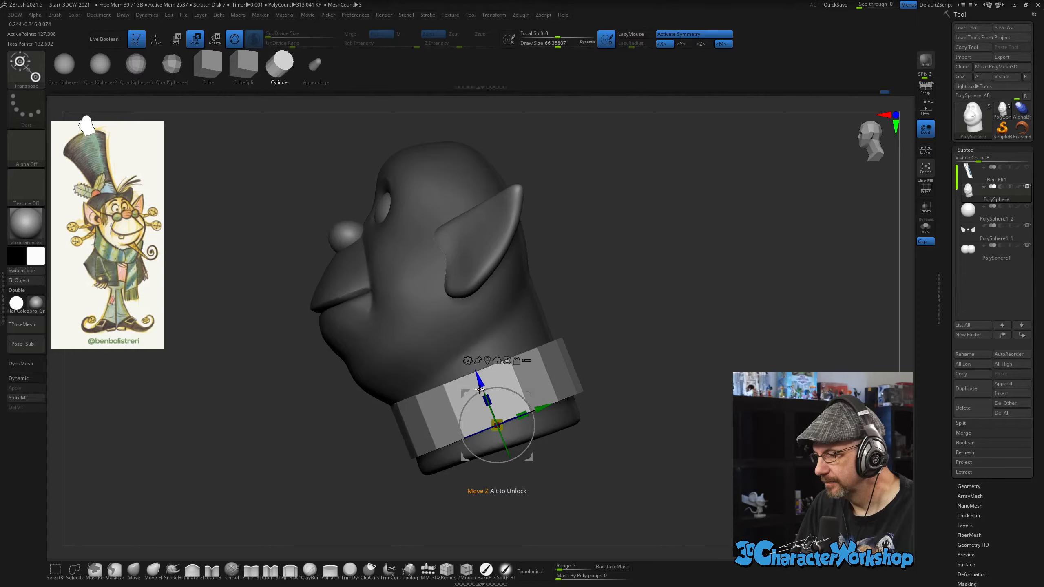
{"action": "left_click_drag", "start_coordinate": [486, 400], "coordinate": [481, 386]}
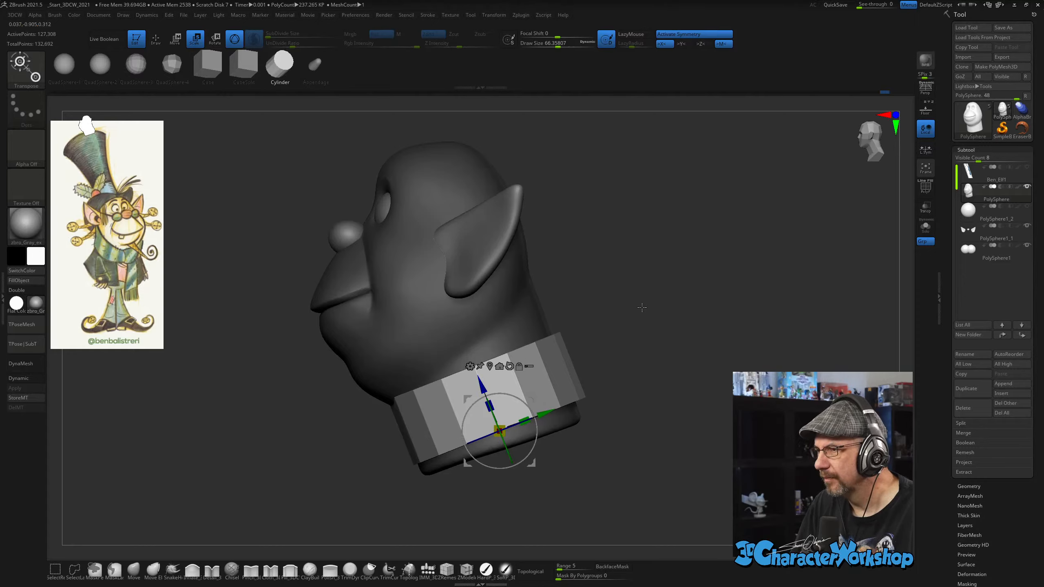
{"action": "left_click_drag", "start_coordinate": [642, 307], "coordinate": [680, 292]}
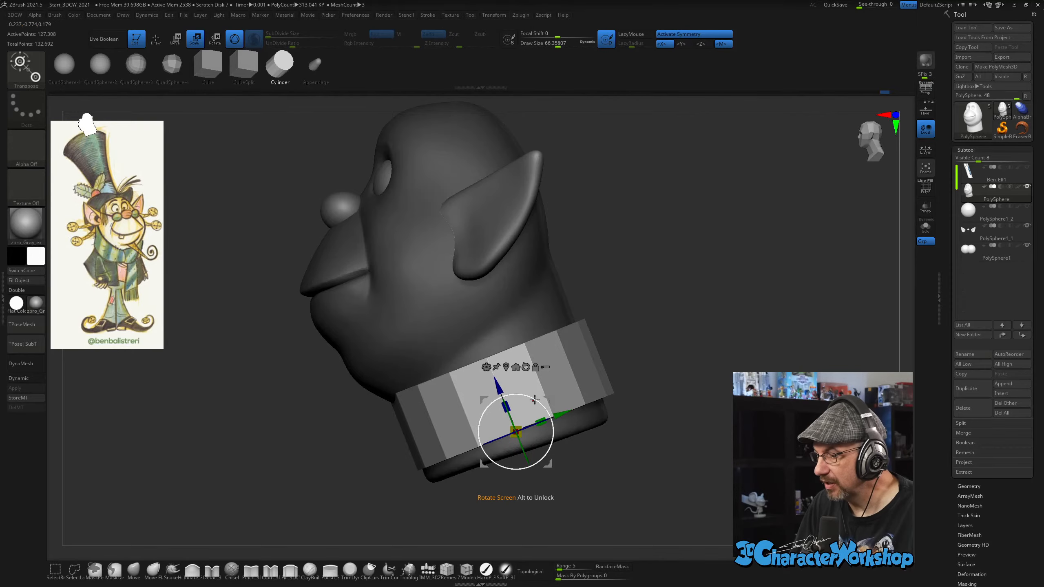
{"action": "left_click_drag", "start_coordinate": [538, 396], "coordinate": [533, 395]}
{"action": "left_click_drag", "start_coordinate": [616, 347], "coordinate": [643, 326]}
{"action": "left_click_drag", "start_coordinate": [494, 388], "coordinate": [485, 367]}
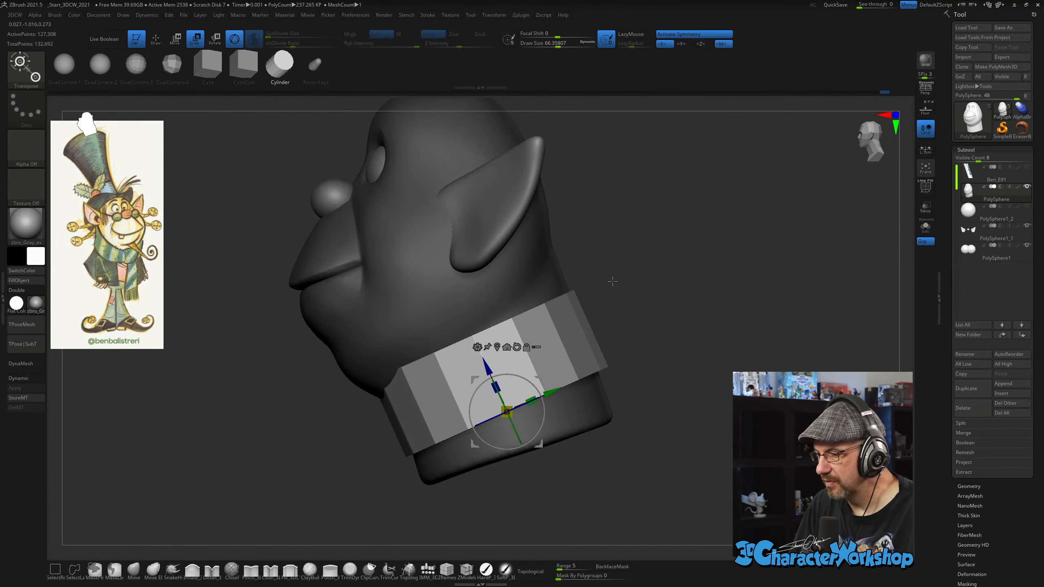
{"action": "mouse_move", "coordinate": [620, 281]}
{"action": "left_mouse_down"}
{"action": "mouse_move", "coordinate": [644, 282]}
{"action": "mouse_move", "coordinate": [620, 284]}
{"action": "left_mouse_up"}
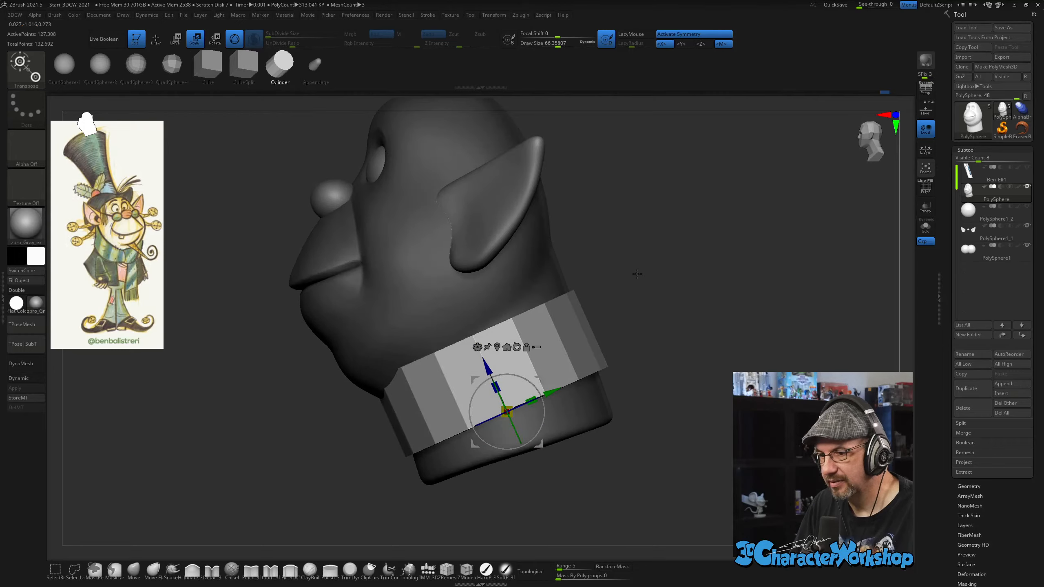
{"action": "left_click_drag", "start_coordinate": [524, 377], "coordinate": [537, 372]}
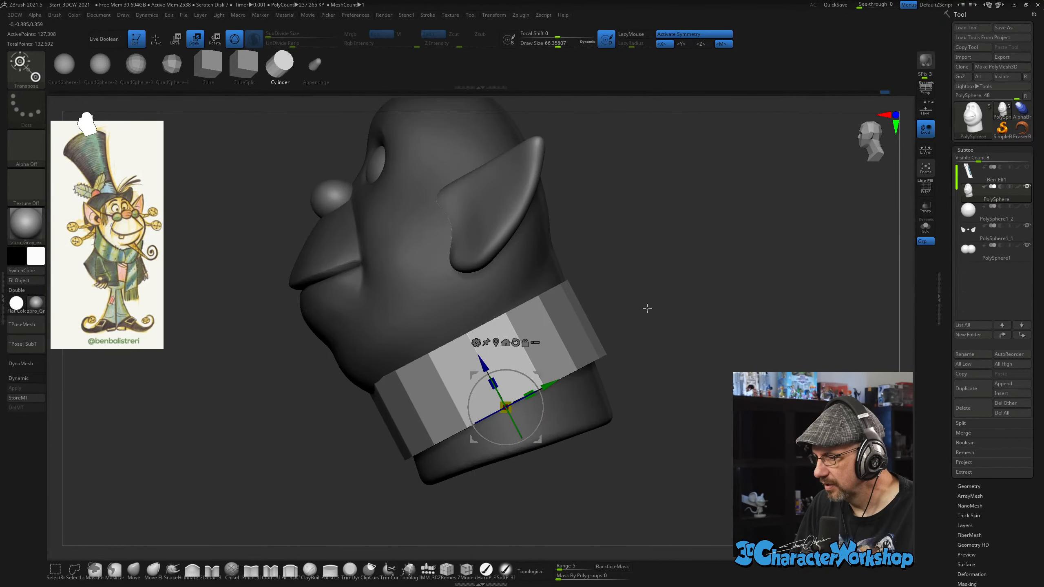
Tilt the collar further from the opposite side, enlarge it slightly and shift it up against the jaw.
{"action": "left_click_drag", "start_coordinate": [647, 308], "coordinate": [675, 311]}
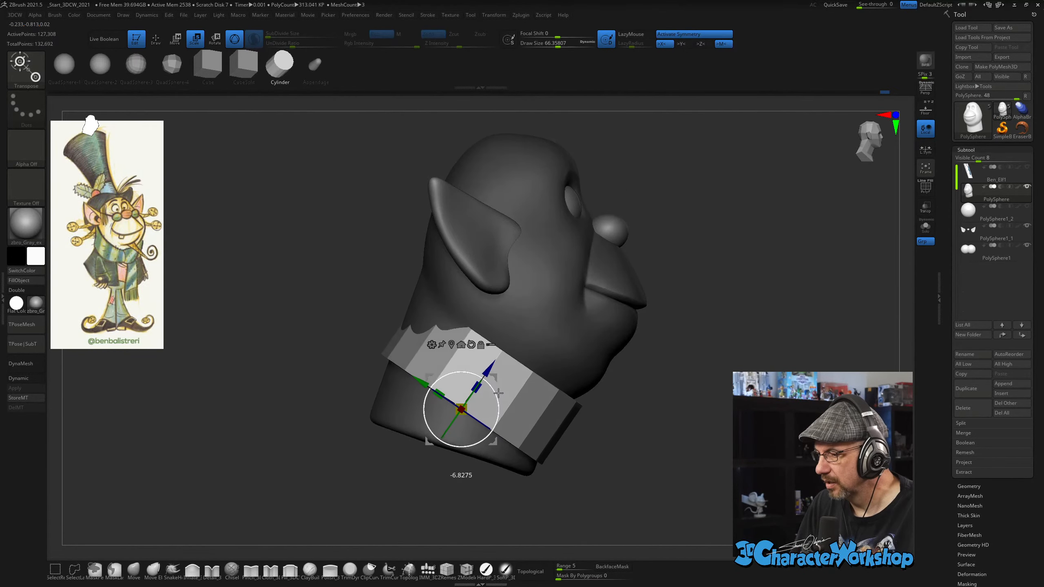
{"action": "left_click_drag", "start_coordinate": [500, 384], "coordinate": [494, 359]}
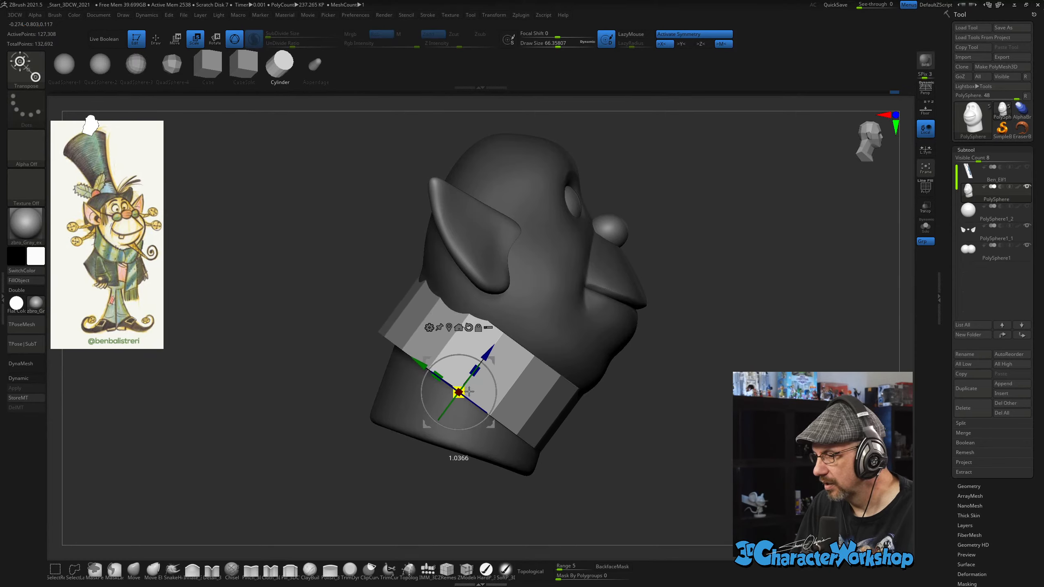
{"action": "mouse_move", "coordinate": [701, 397]}
{"action": "left_mouse_down"}
{"action": "mouse_move", "coordinate": [666, 386]}
{"action": "mouse_move", "coordinate": [696, 393]}
{"action": "left_mouse_up"}
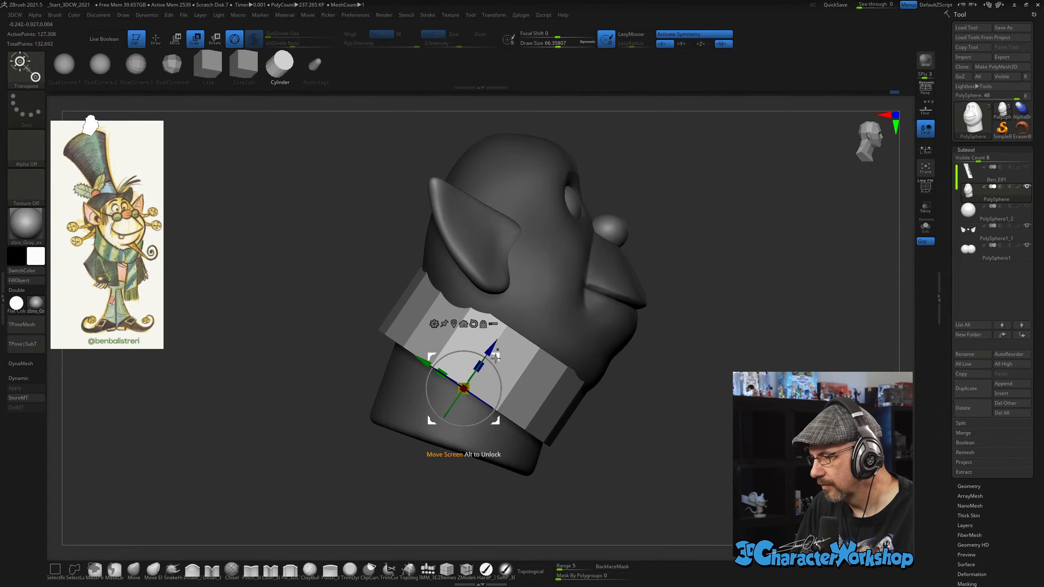
{"action": "mouse_move", "coordinate": [665, 393]}
{"action": "left_mouse_down"}
{"action": "mouse_move", "coordinate": [597, 395]}
{"action": "mouse_move", "coordinate": [657, 394]}
{"action": "left_mouse_up"}
Switch to the Move brush at a draw size of about 155 and nudge the front of the collar beneath the chin.
{"action": "left_click_drag", "start_coordinate": [297, 516], "coordinate": [295, 496], "text": "alt"}
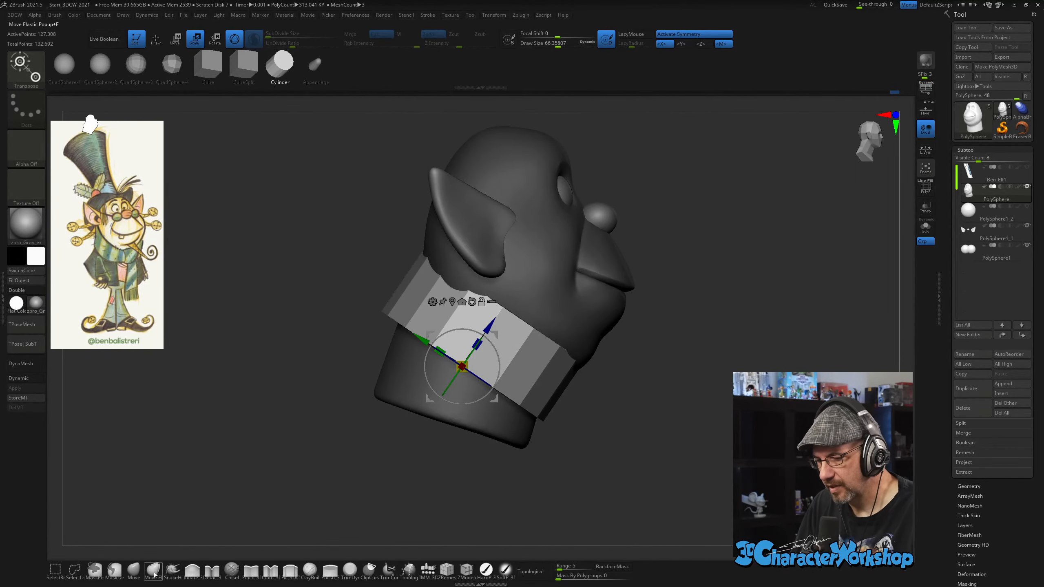
{"action": "left_click", "coordinate": [134, 571]}
{"action": "key", "text": "s"}
{"action": "left_click_drag", "start_coordinate": [319, 445], "coordinate": [330, 445]}
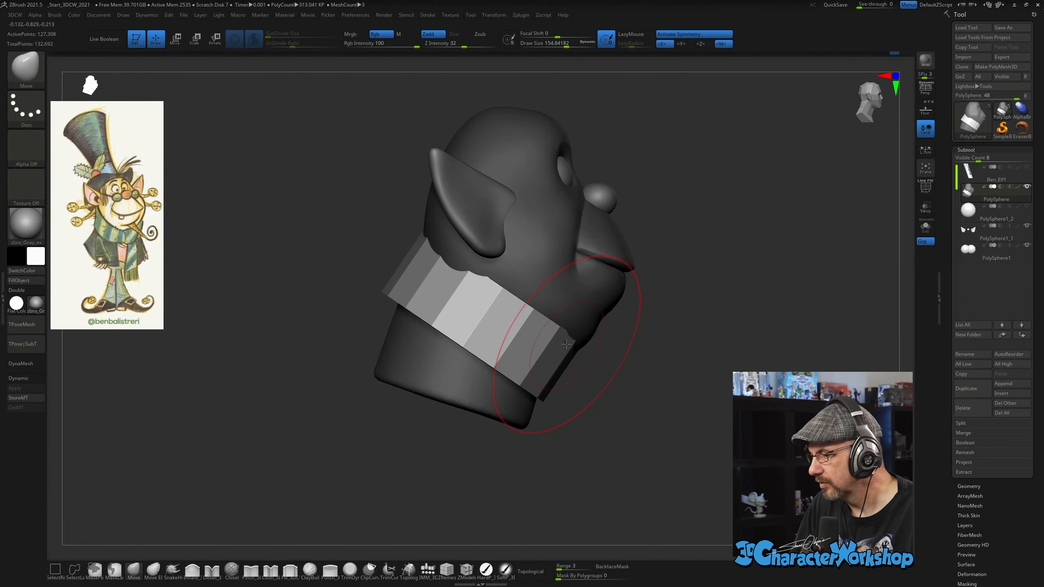
{"action": "left_click_drag", "start_coordinate": [567, 344], "coordinate": [574, 351]}
{"action": "left_click_drag", "start_coordinate": [657, 373], "coordinate": [549, 407]}
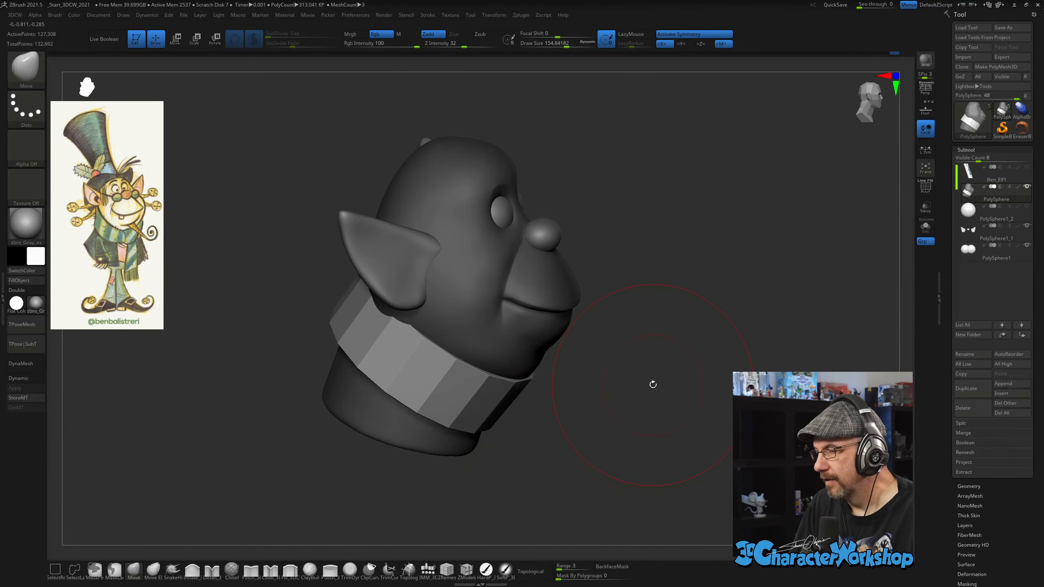
{"action": "left_click_drag", "start_coordinate": [653, 384], "coordinate": [640, 371]}
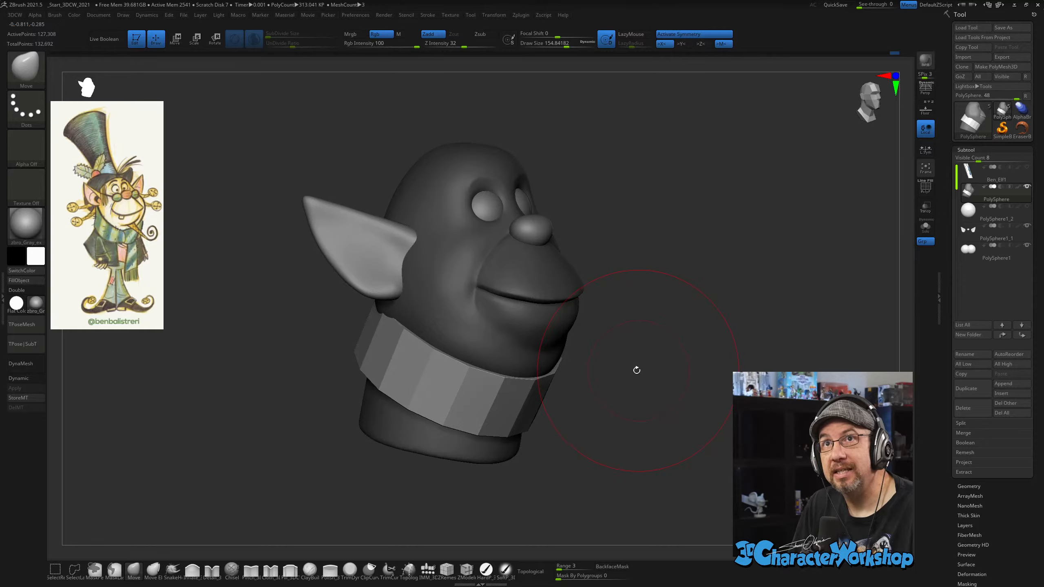
{"action": "left_click_drag", "start_coordinate": [697, 377], "coordinate": [622, 362]}
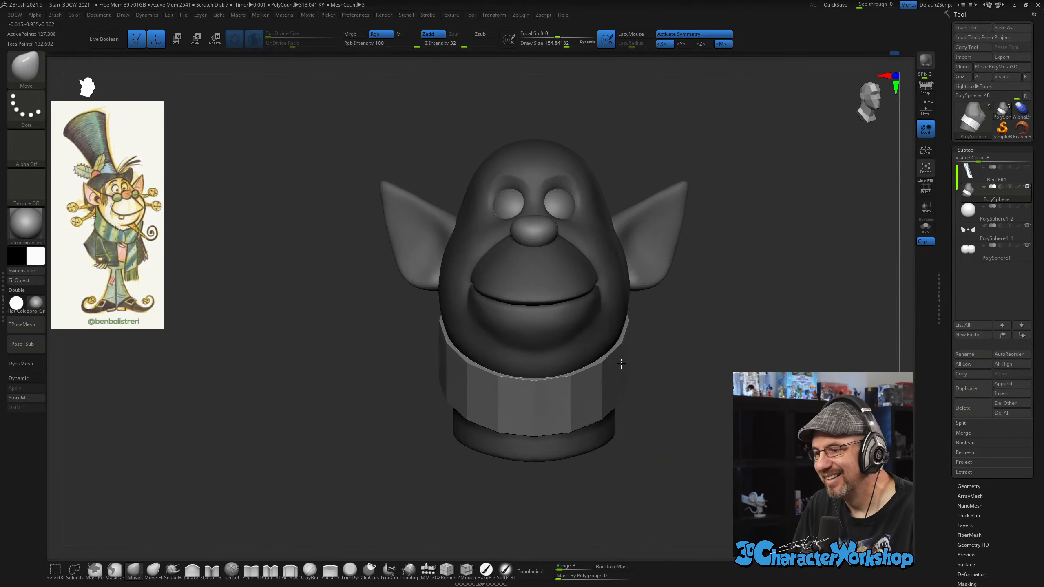
{"action": "left_click_drag", "start_coordinate": [375, 314], "coordinate": [305, 334]}
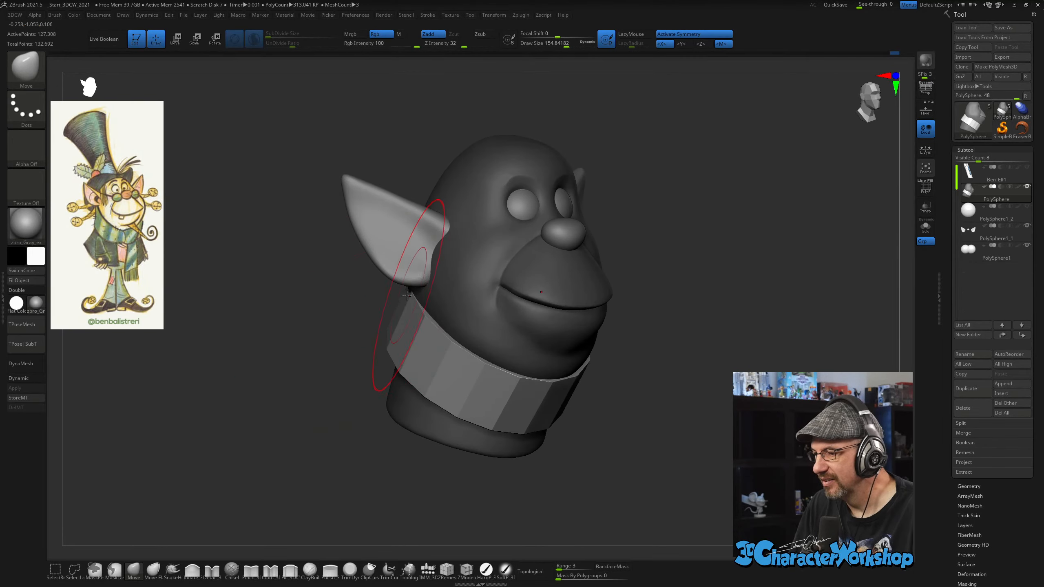
{"action": "left_click_drag", "start_coordinate": [353, 304], "coordinate": [325, 307]}
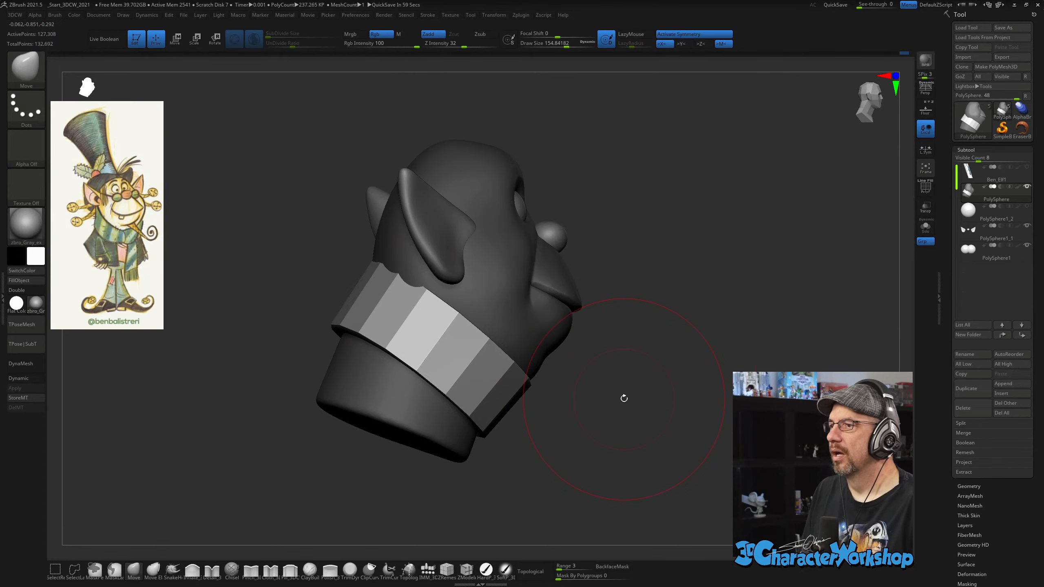
{"action": "left_click_drag", "start_coordinate": [624, 398], "coordinate": [628, 342], "text": "shift"}
{"action": "key", "text": "d"}
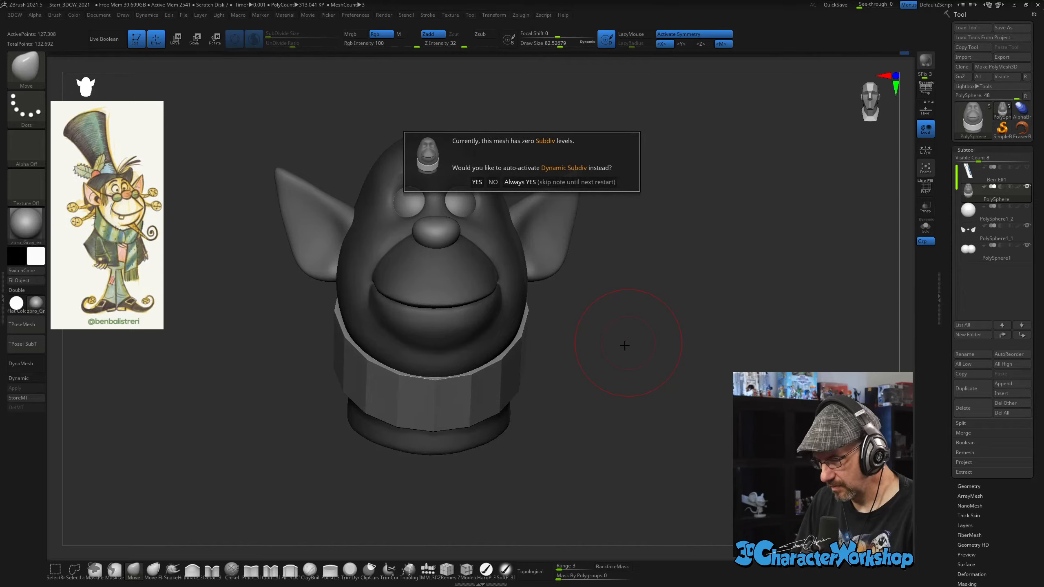
{"action": "left_click", "coordinate": [537, 183]}
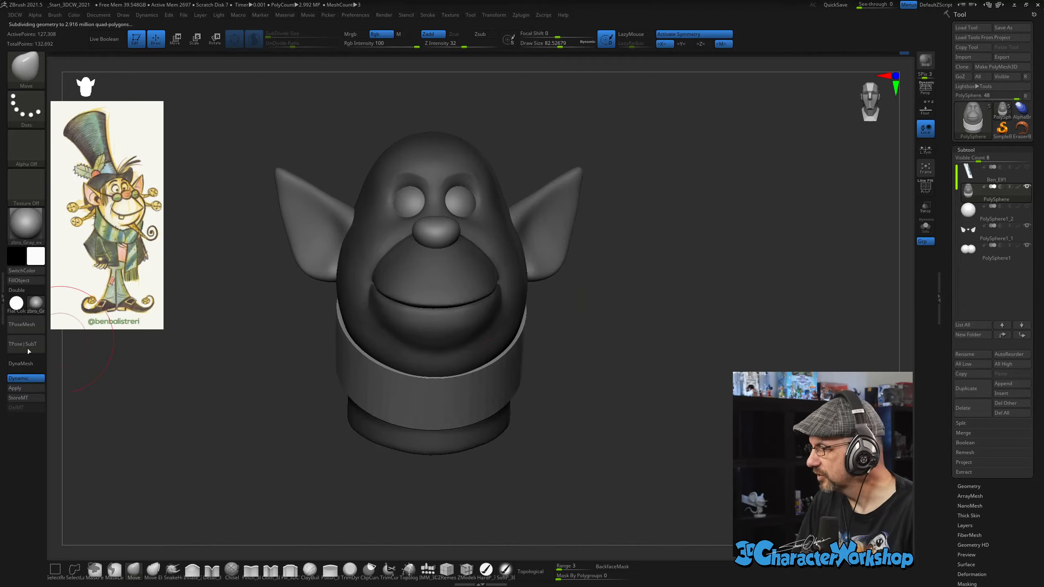
{"action": "left_click", "coordinate": [24, 378]}
Split the unmasked cylinder collar off the head into its own subtool.
{"action": "left_click_drag", "start_coordinate": [689, 374], "coordinate": [688, 373], "text": "shift"}
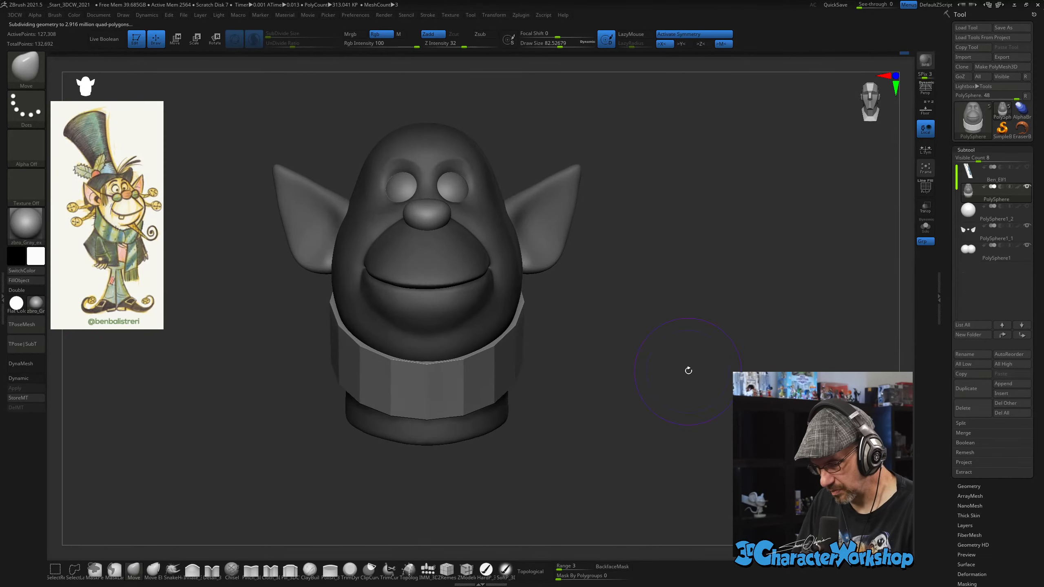
{"action": "key", "text": "space"}
{"action": "left_click", "coordinate": [674, 402]}
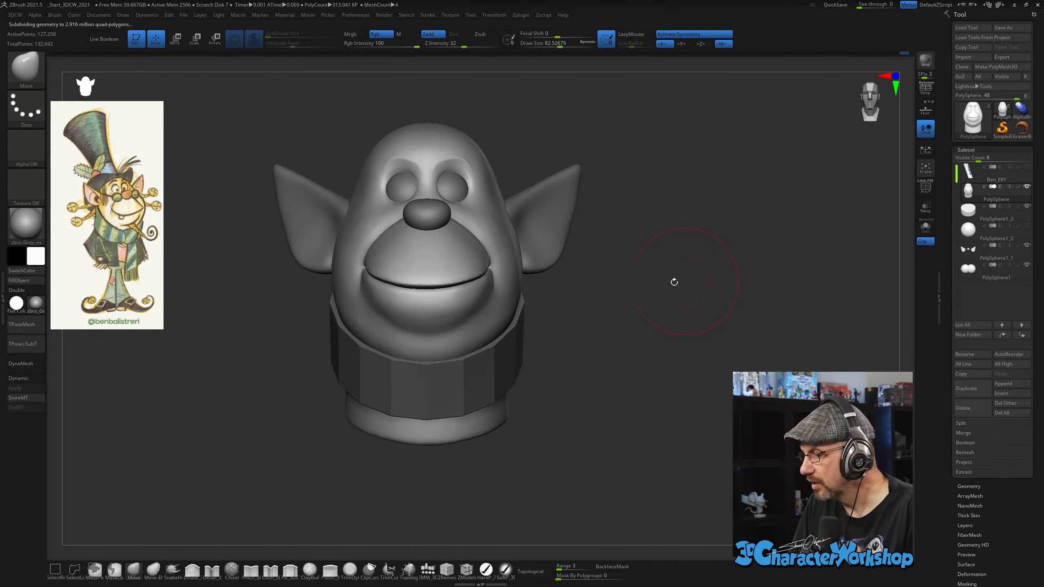
Activate Dynamic Subdiv on the separated collar subtool and remove all creases from its edges.
{"action": "key", "text": "d"}
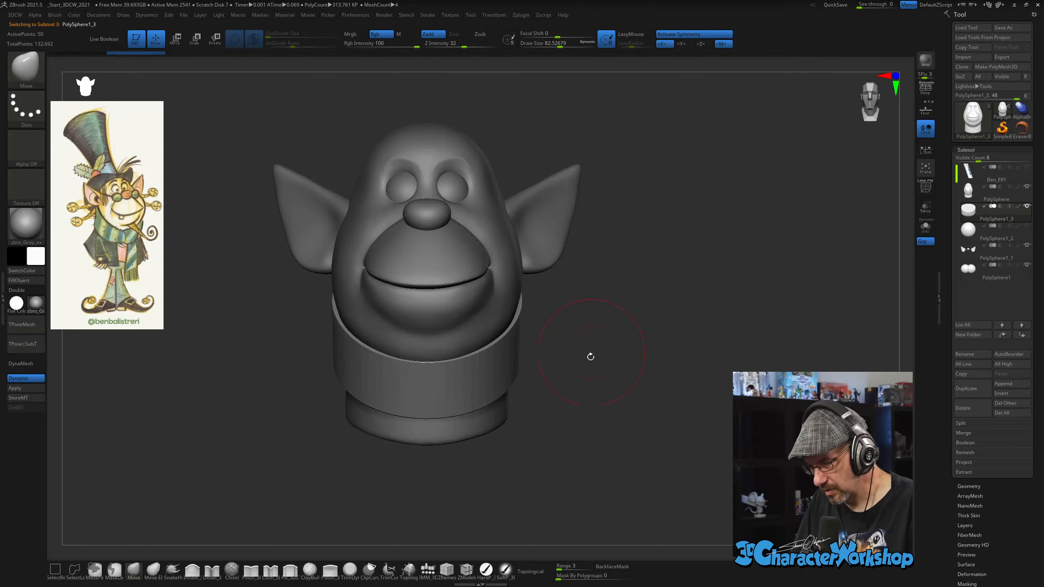
{"action": "left_click_drag", "start_coordinate": [589, 356], "coordinate": [640, 346]}
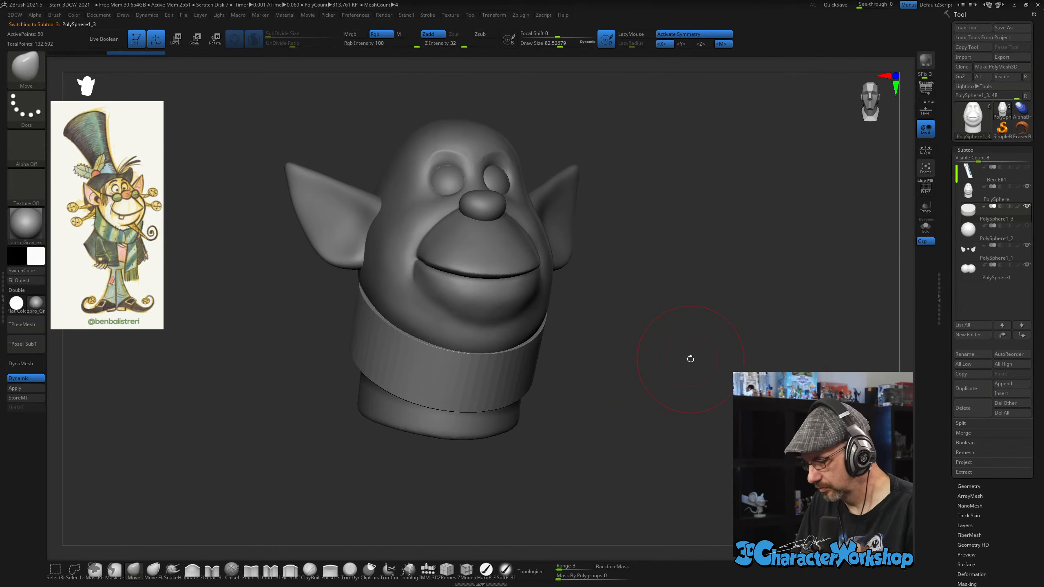
{"action": "key", "text": "space"}
{"action": "left_click", "coordinate": [710, 307]}
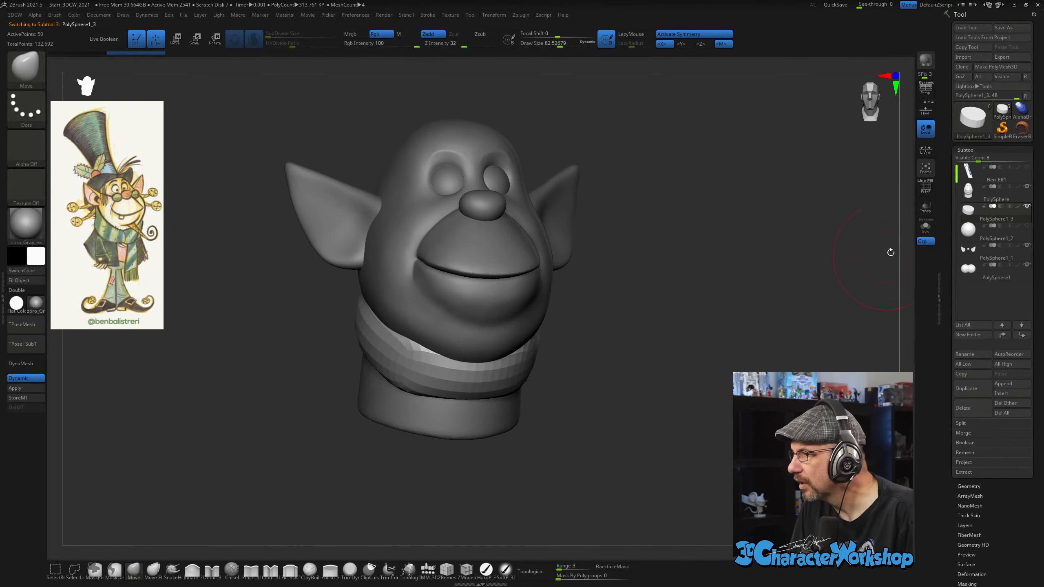
Isolate the collar with its polyframe displayed and turn off its dynamic subdivision.
{"action": "mouse_move", "coordinate": [754, 299]}
{"action": "left_mouse_down"}
{"action": "mouse_move", "coordinate": [674, 303]}
{"action": "mouse_move", "coordinate": [703, 296]}
{"action": "mouse_move", "coordinate": [578, 366]}
{"action": "mouse_move", "coordinate": [763, 347]}
{"action": "left_mouse_up"}
{"action": "key", "text": "shift+f"}
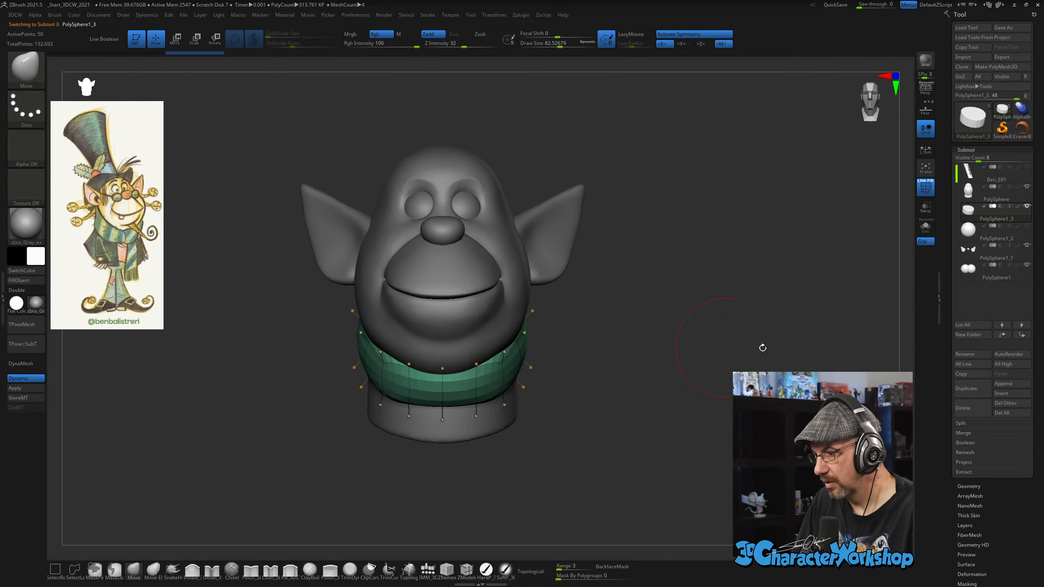
{"action": "left_click", "coordinate": [925, 226]}
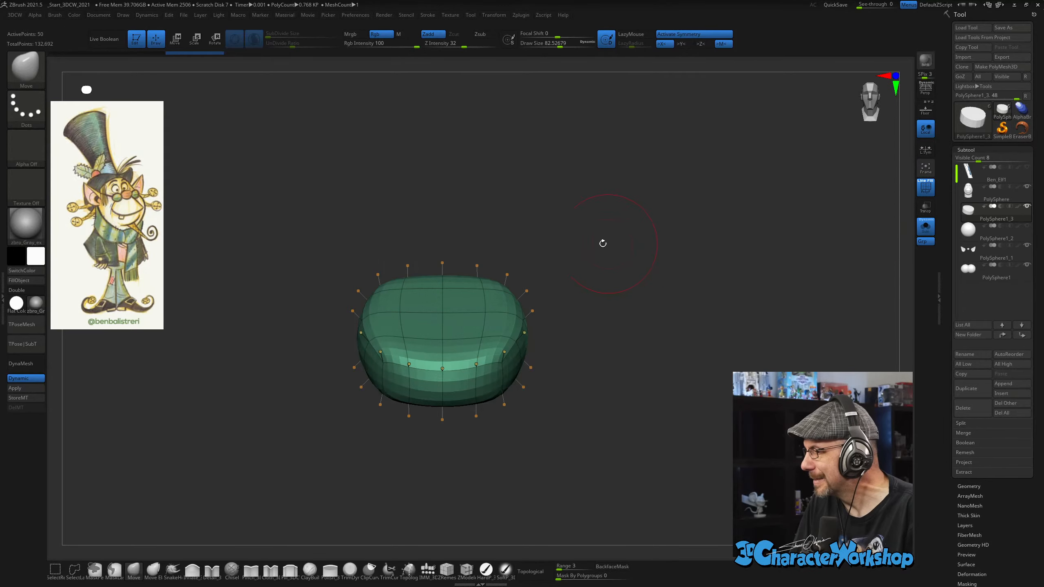
{"action": "key", "text": "shift+d"}
Switch to the ZModeler brush at a draw size of about 35 and make SelectLasso the active selection brush, skipping its note until next restart.
{"action": "key", "text": "s"}
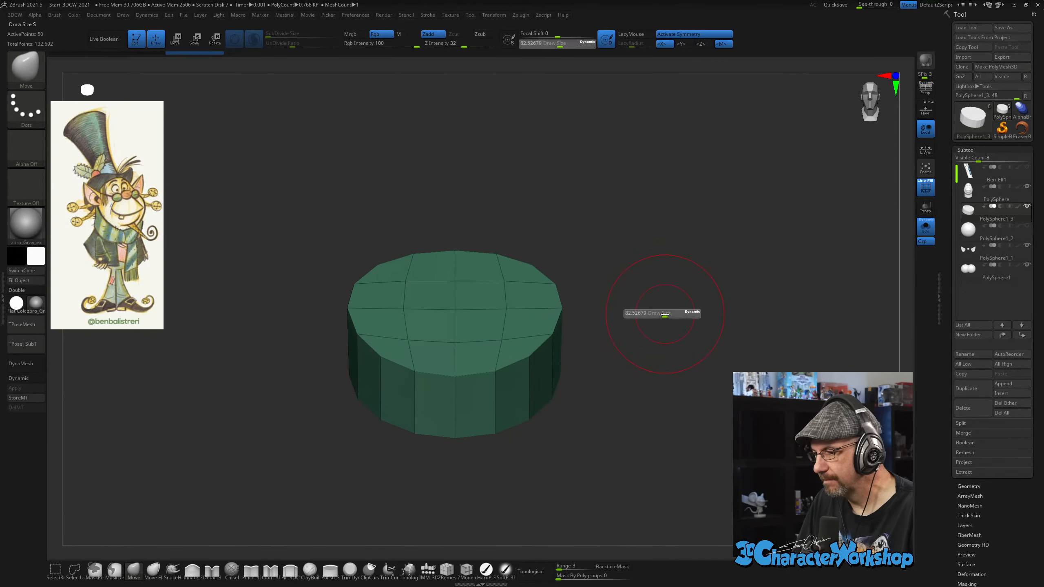
{"action": "left_click_drag", "start_coordinate": [661, 314], "coordinate": [660, 314]}
{"action": "left_click_drag", "start_coordinate": [661, 313], "coordinate": [656, 352], "text": "alt"}
{"action": "mouse_move", "coordinate": [695, 395]}
{"action": "left_mouse_down"}
{"action": "mouse_move", "coordinate": [672, 369]}
{"action": "mouse_move", "coordinate": [473, 555]}
{"action": "left_mouse_up"}
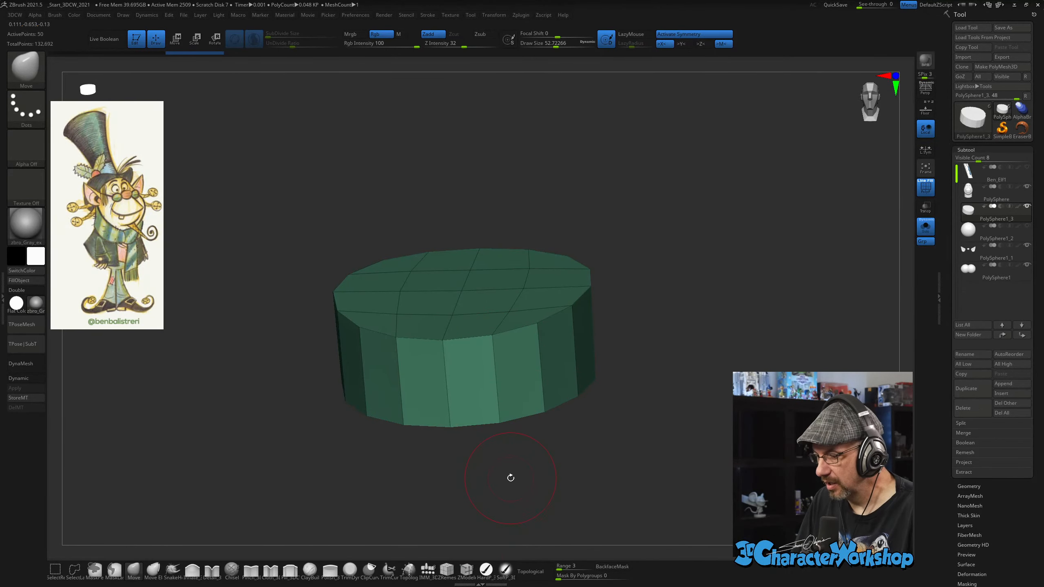
{"action": "left_click", "coordinate": [466, 573]}
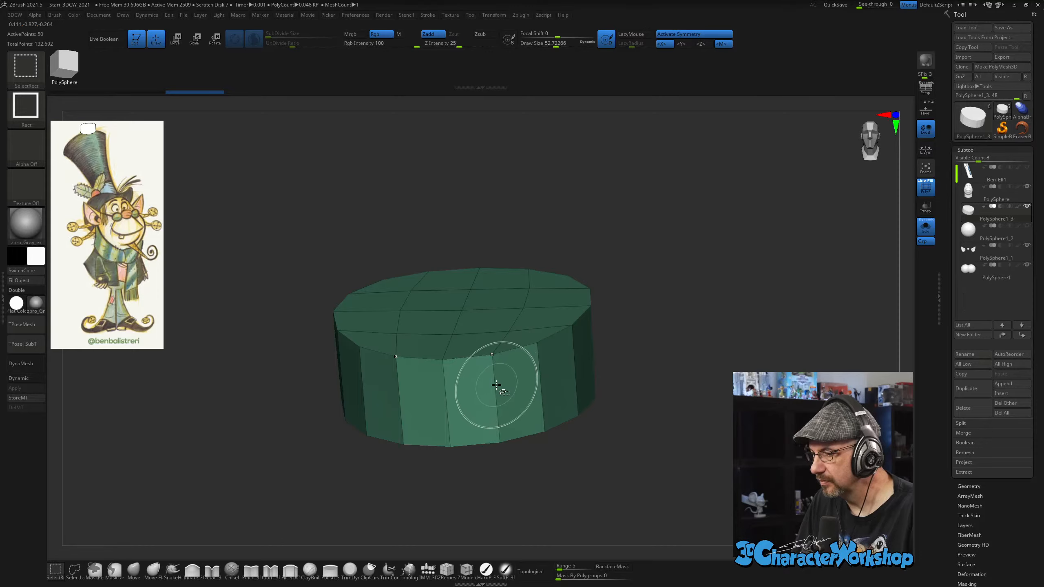
{"action": "key", "text": "s"}
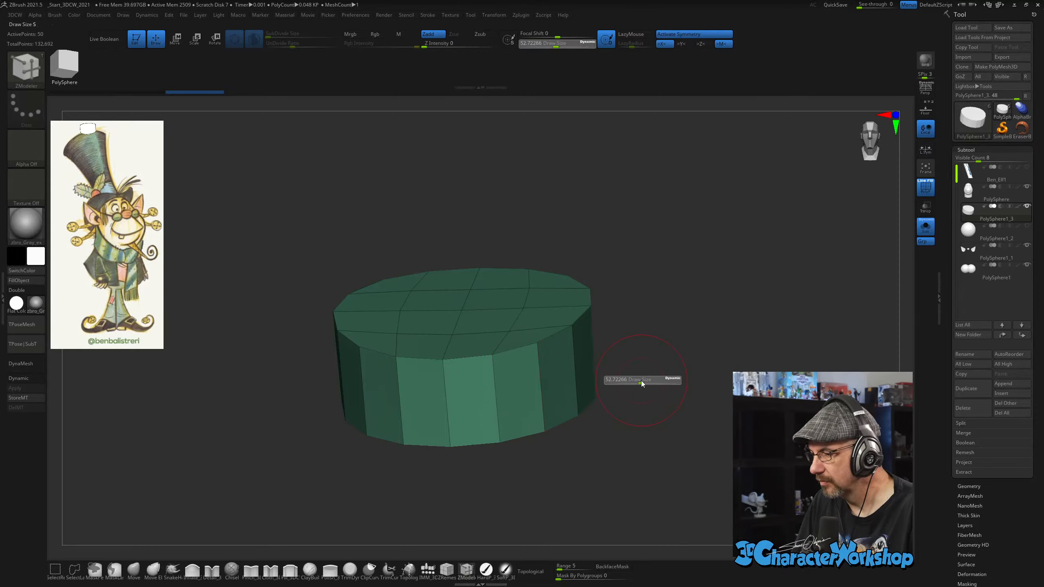
{"action": "left_click_drag", "start_coordinate": [639, 380], "coordinate": [637, 379]}
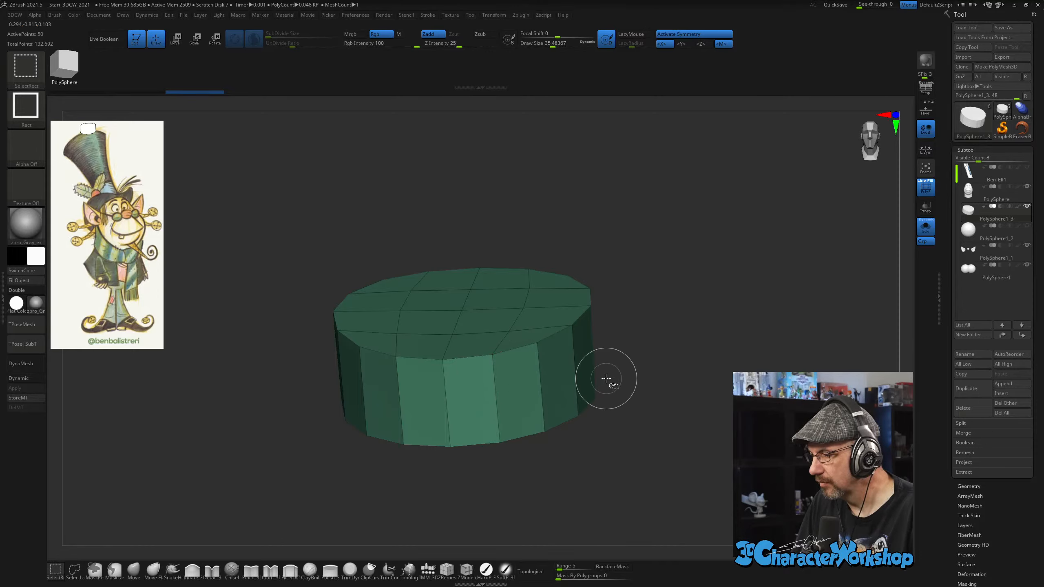
{"action": "left_click", "coordinate": [78, 571]}
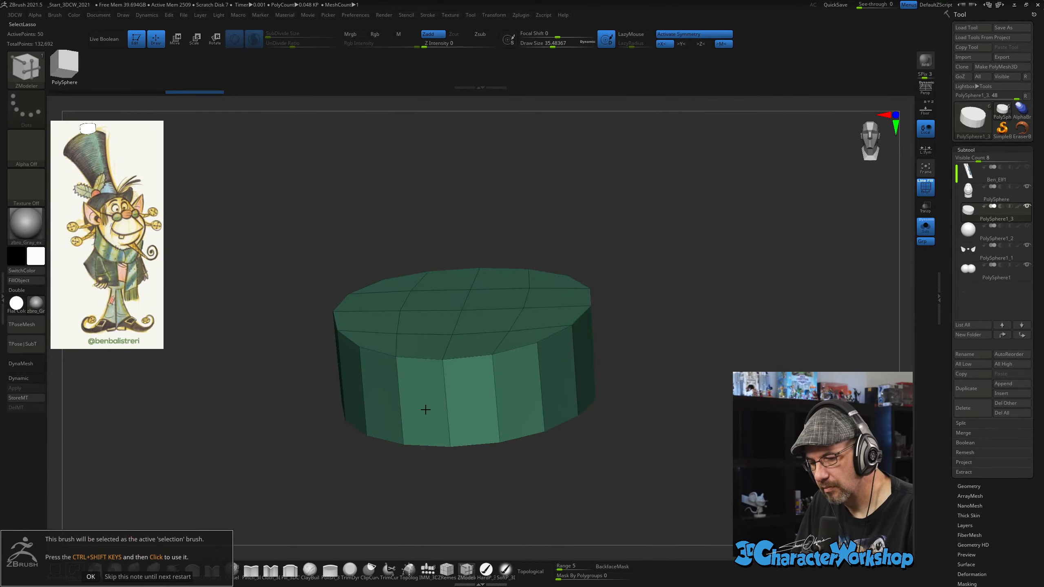
{"action": "left_click", "coordinate": [148, 577]}
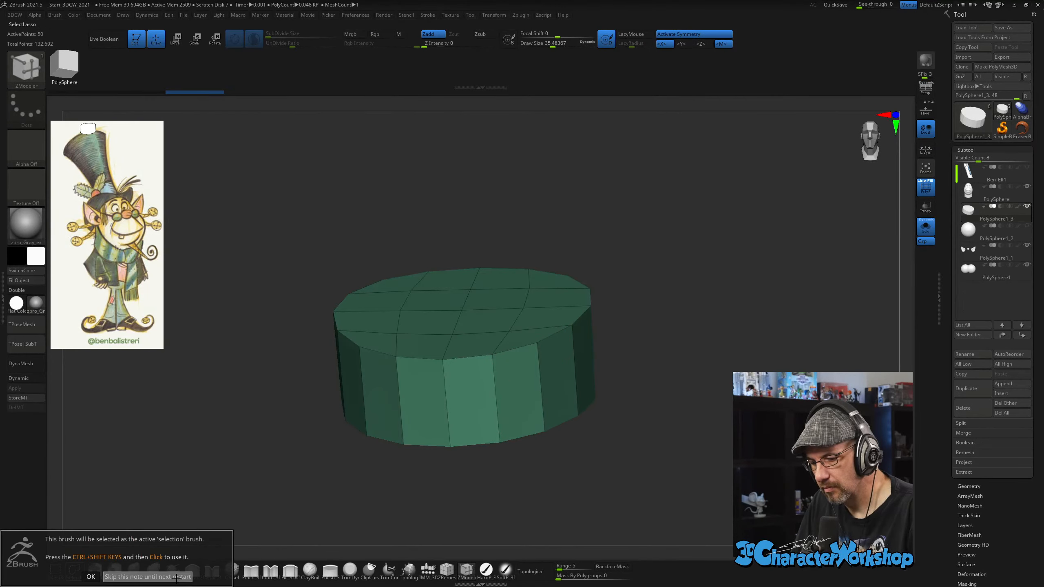
{"action": "left_click", "coordinate": [491, 396], "text": "ctrl+shift"}
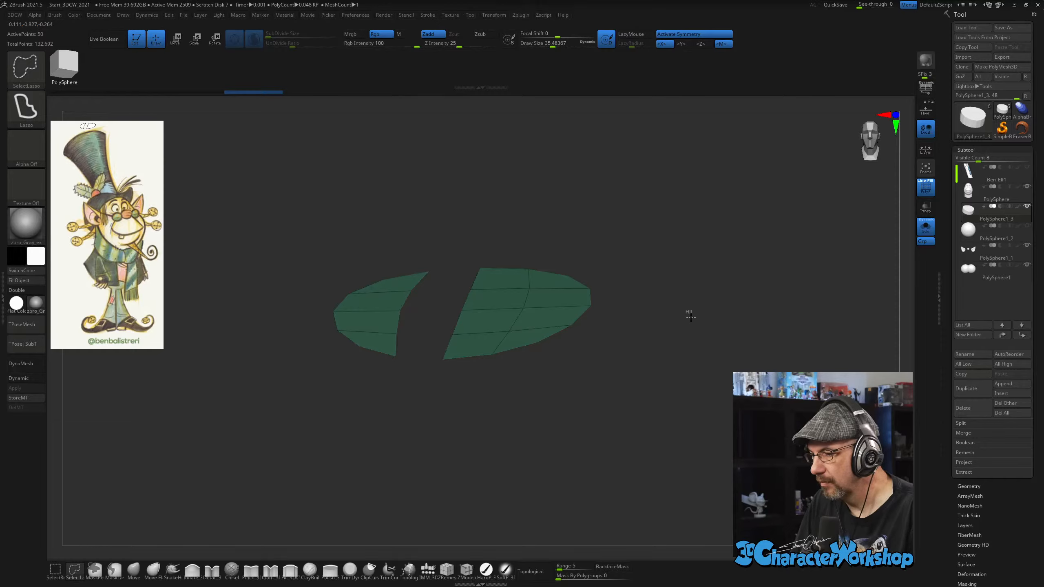
{"action": "left_click", "coordinate": [660, 352], "text": "ctrl+shift"}
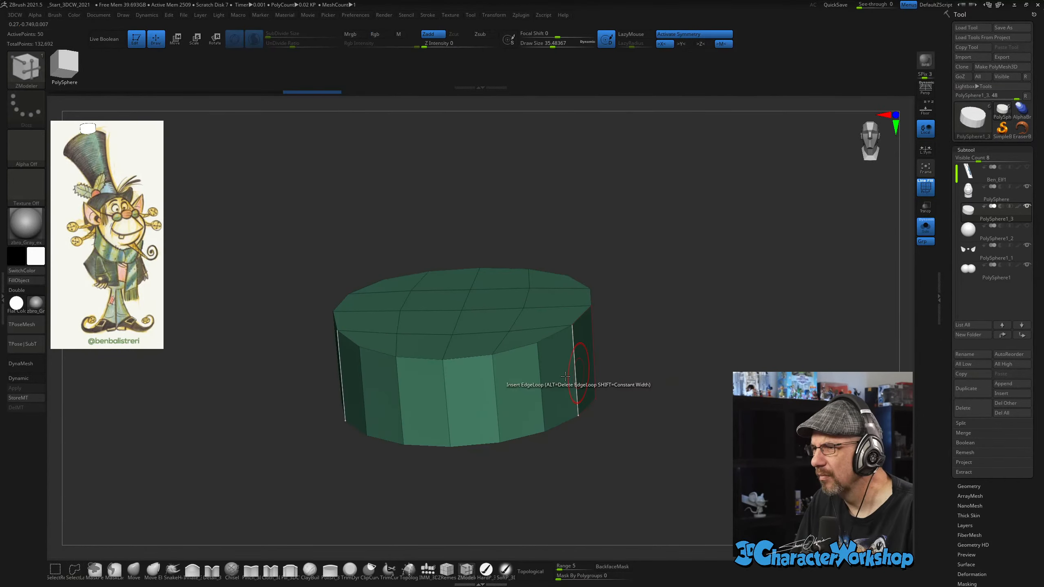
{"action": "left_click", "coordinate": [545, 381], "text": "ctrl+shift"}
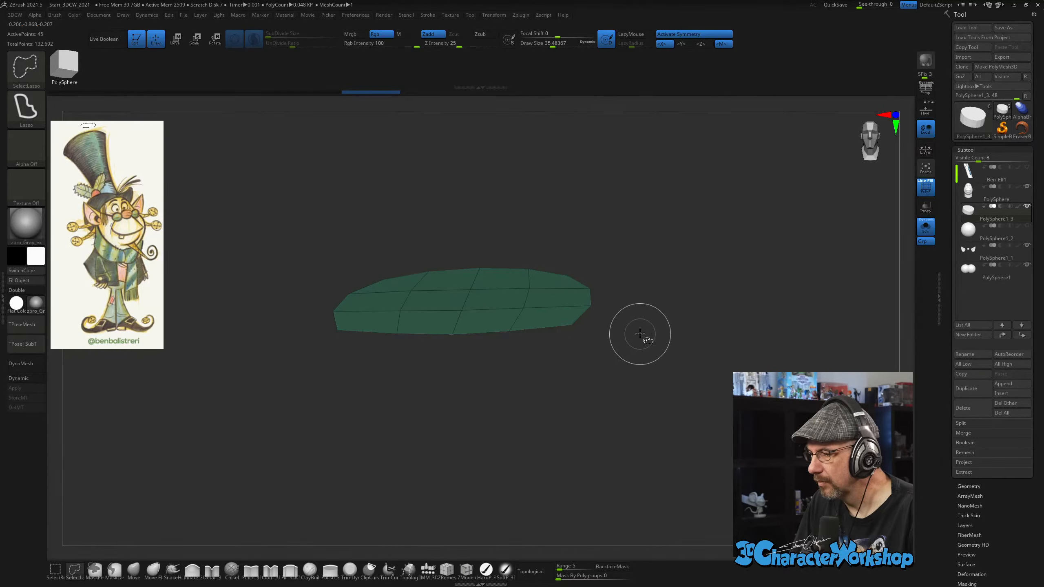
{"action": "left_click_drag", "start_coordinate": [687, 310], "coordinate": [650, 299], "text": "alt"}
{"action": "left_click", "coordinate": [689, 316], "text": "ctrl+shift"}
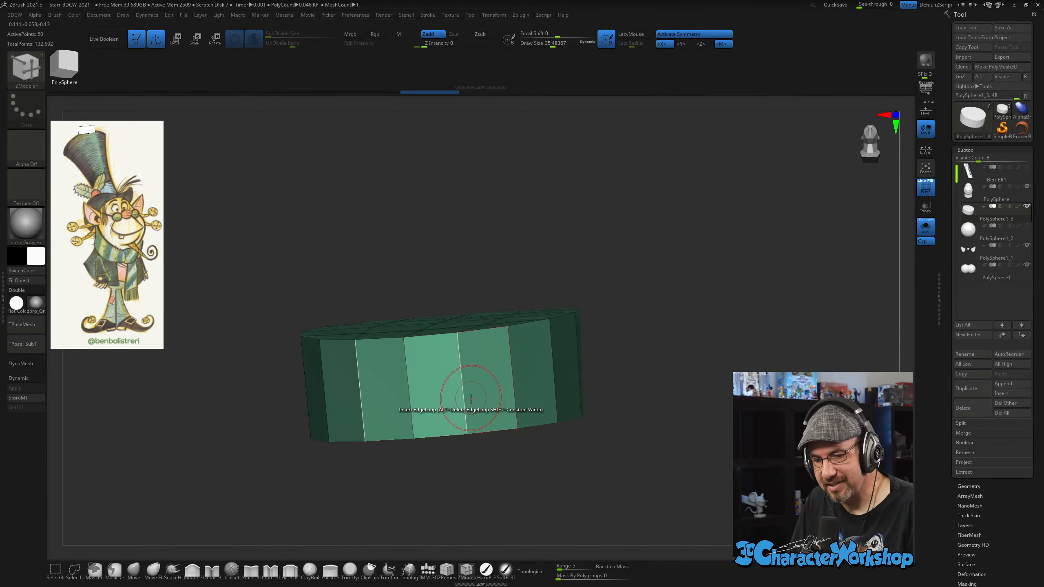
Hide the collar's top and bottom caps, keeping only the band of side faces, and delete the hidden geometry.
{"action": "left_click", "coordinate": [512, 372], "text": "ctrl+shift"}
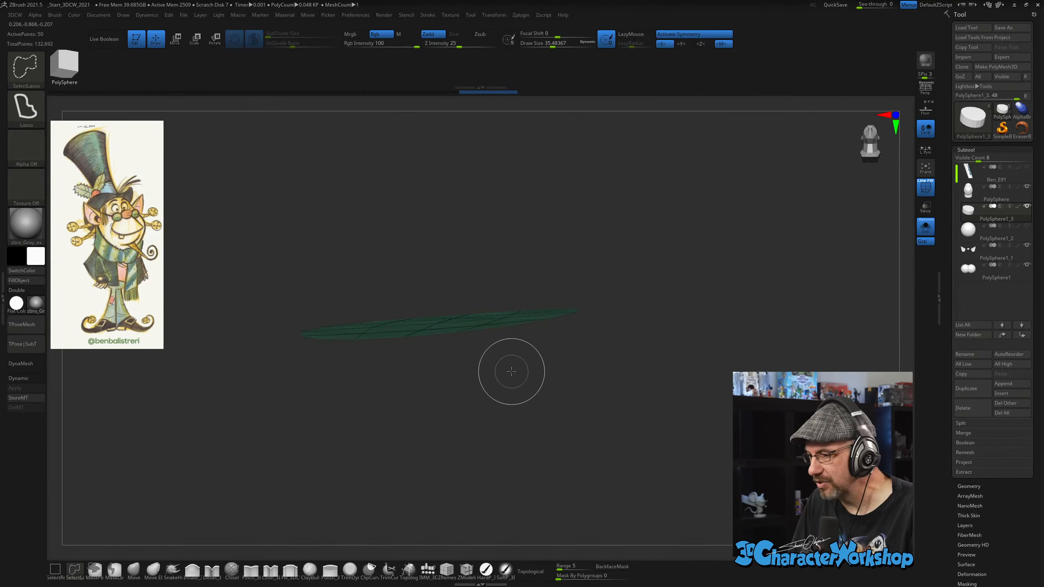
{"action": "mouse_move", "coordinate": [675, 264]}
{"action": "left_mouse_down"}
{"action": "mouse_move", "coordinate": [688, 289]}
{"action": "mouse_move", "coordinate": [649, 309]}
{"action": "left_mouse_up"}
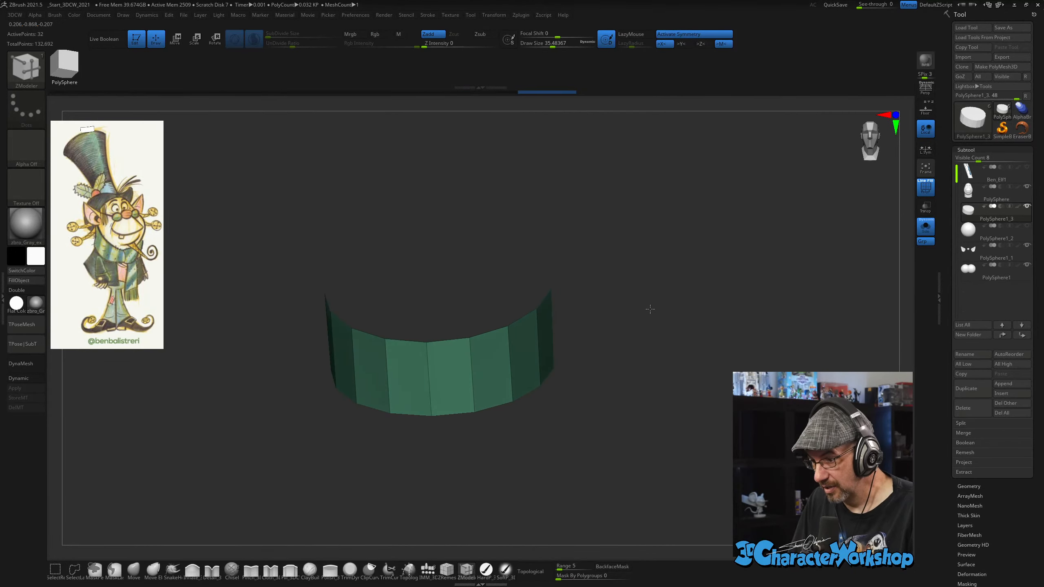
{"action": "key", "text": "space"}
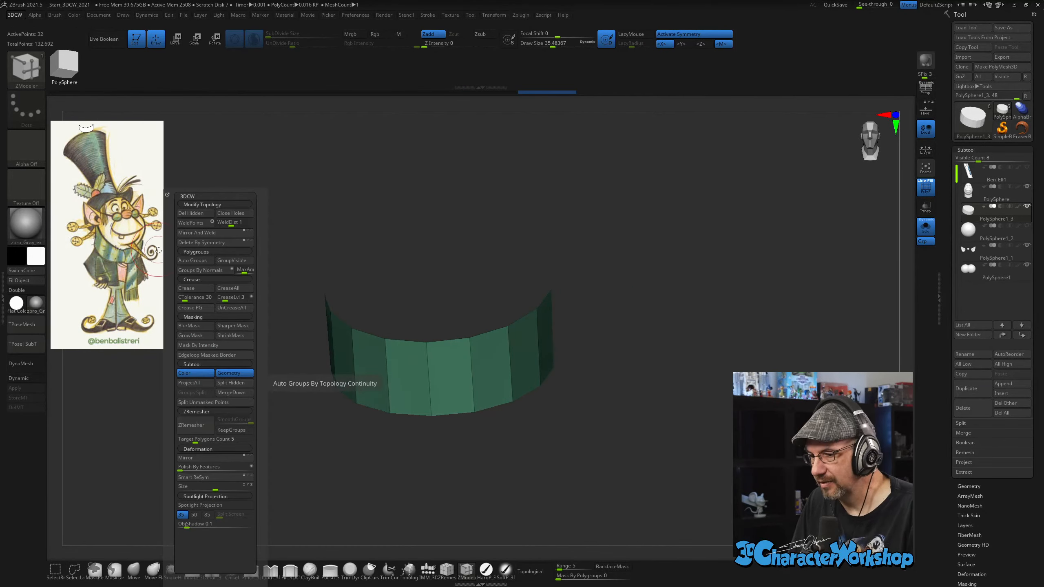
{"action": "left_click", "coordinate": [187, 219]}
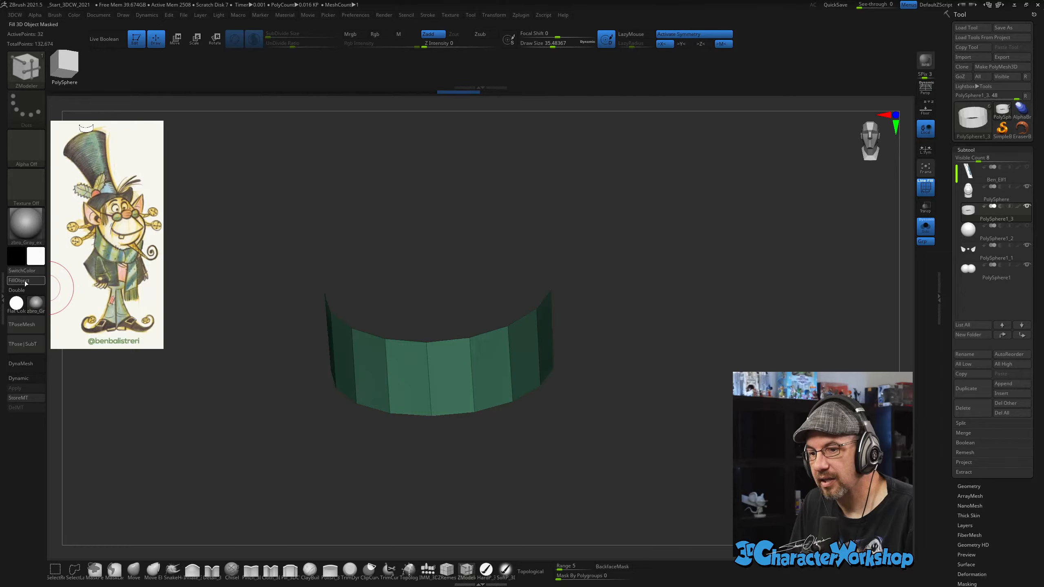
Turn on double-sided display for the open collar ring and set the brush draw size to about 37.
{"action": "left_click", "coordinate": [434, 183], "text": "ctrl+shift"}
{"action": "mouse_move", "coordinate": [653, 297]}
{"action": "left_mouse_down"}
{"action": "mouse_move", "coordinate": [659, 310]}
{"action": "mouse_move", "coordinate": [647, 324]}
{"action": "mouse_move", "coordinate": [620, 322]}
{"action": "mouse_move", "coordinate": [640, 337]}
{"action": "mouse_move", "coordinate": [649, 294]}
{"action": "left_mouse_up"}
{"action": "key", "text": "s"}
{"action": "key", "text": "s"}
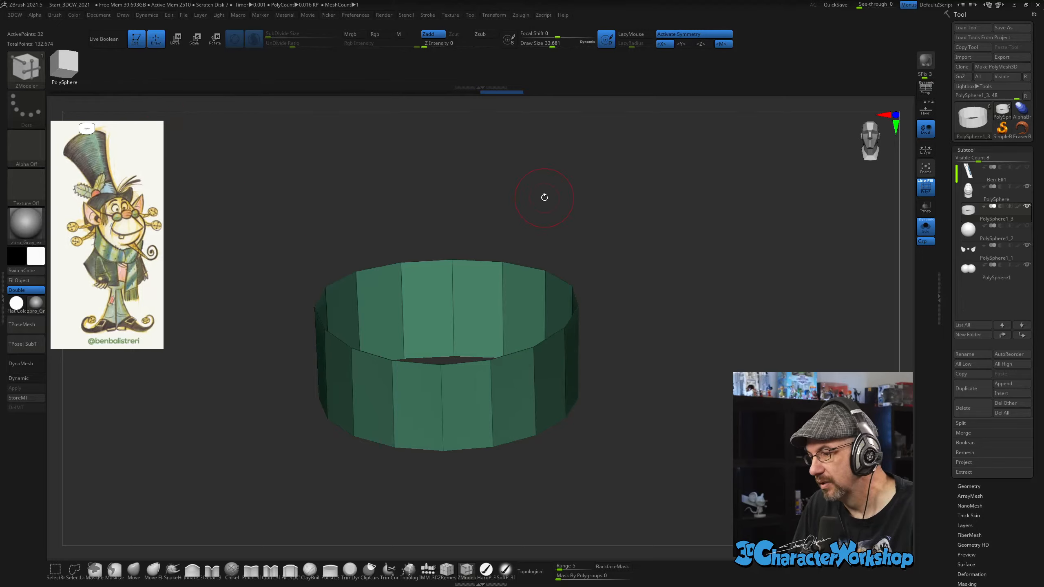
{"action": "left_click_drag", "start_coordinate": [544, 197], "coordinate": [546, 200]}
{"action": "left_click_drag", "start_coordinate": [672, 284], "coordinate": [689, 297], "text": "alt"}
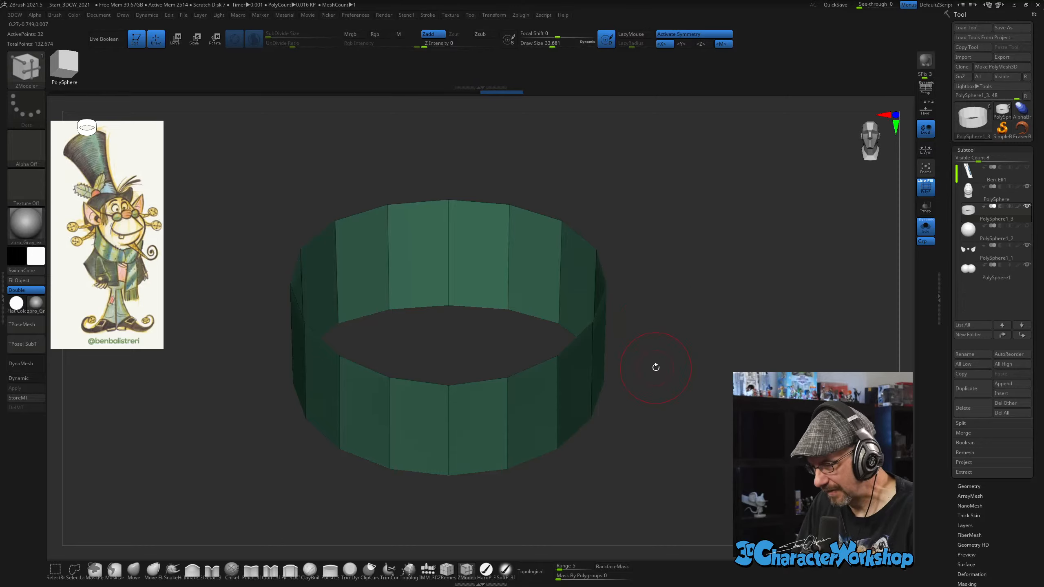
{"action": "left_click_drag", "start_coordinate": [672, 355], "coordinate": [670, 336]}
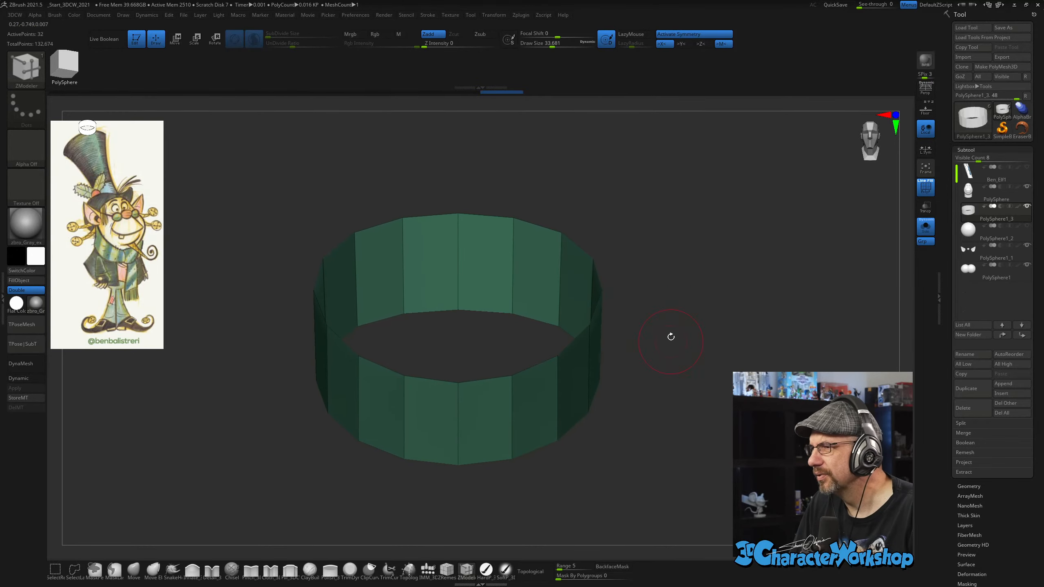
{"action": "key", "text": "s"}
{"action": "left_click", "coordinate": [665, 311]}
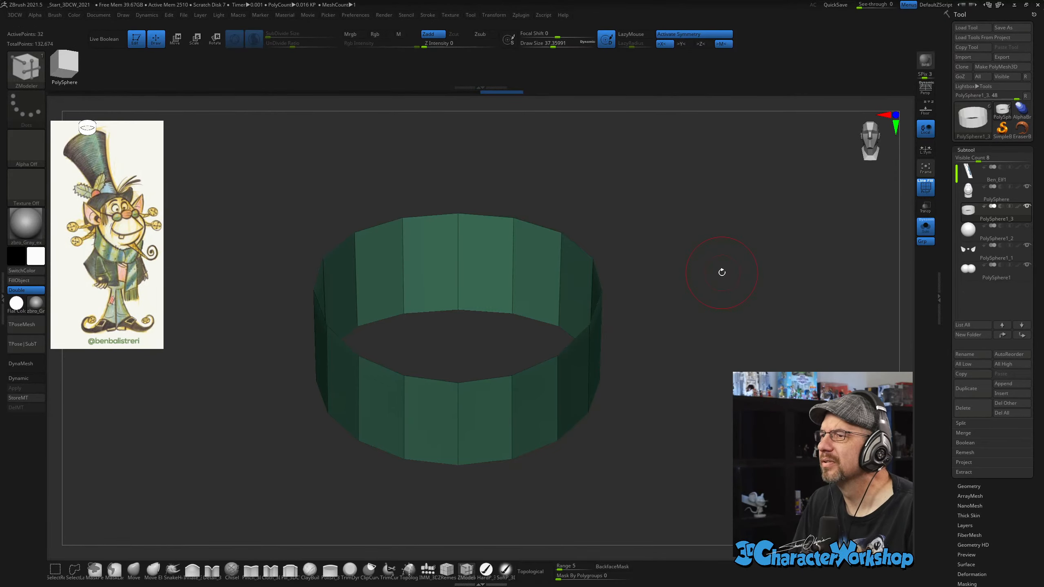
Show the whole head again and scale the open collar ring down to fit closer around the neck.
{"action": "left_click", "coordinate": [925, 227]}
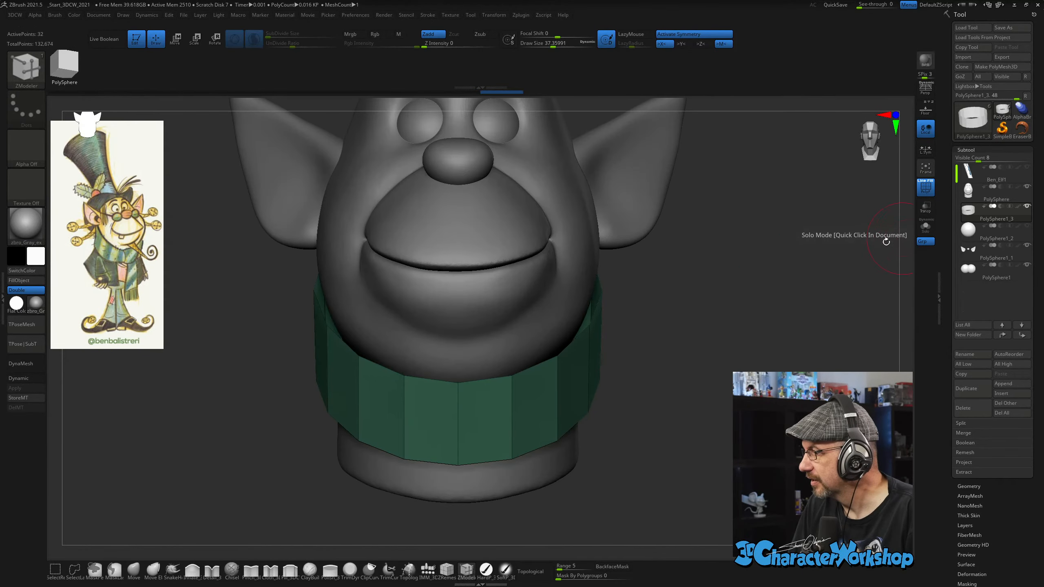
{"action": "key", "text": "w"}
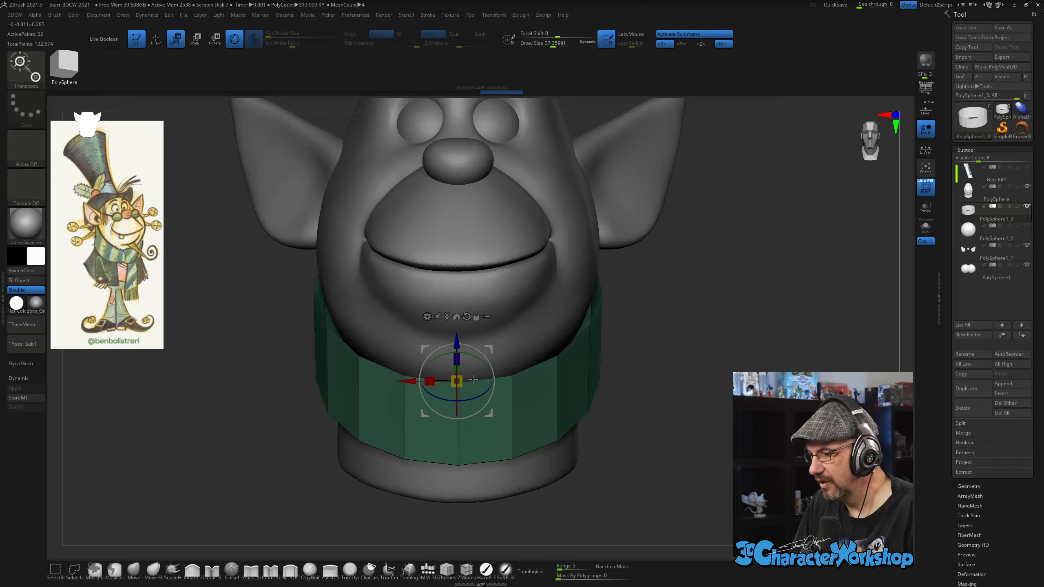
{"action": "left_click_drag", "start_coordinate": [462, 385], "coordinate": [448, 396]}
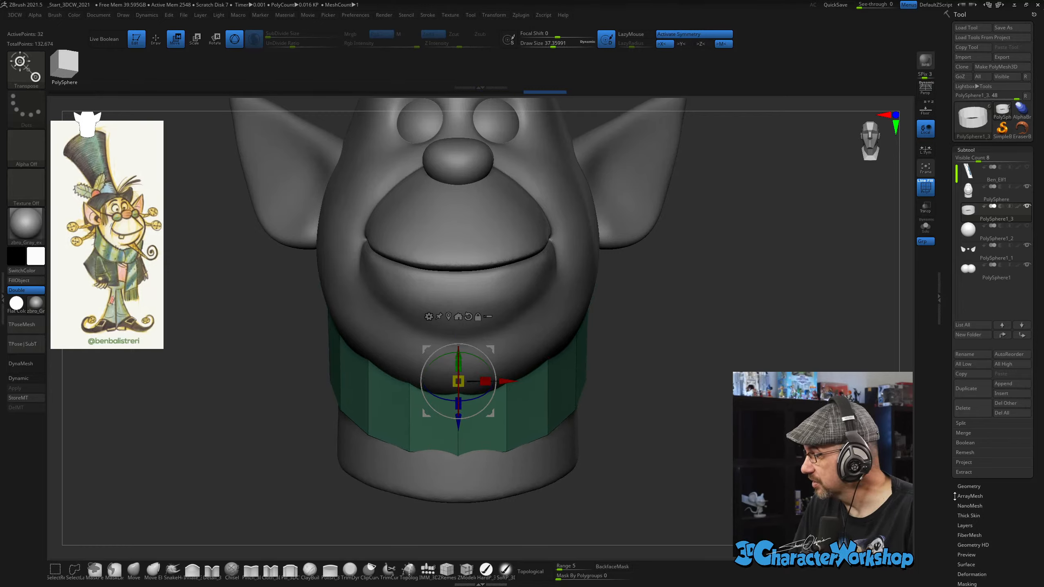
Turn on dynamic subdivision for the collar with a thickness of 0.0151 and Post SubDiv off.
{"action": "left_click", "coordinate": [967, 486]}
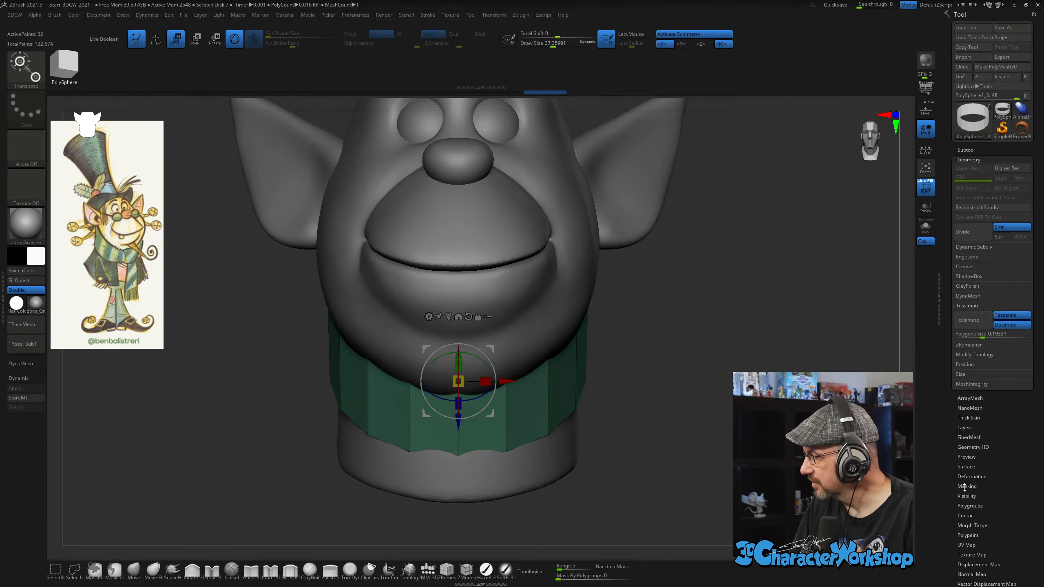
{"action": "left_click", "coordinate": [970, 306]}
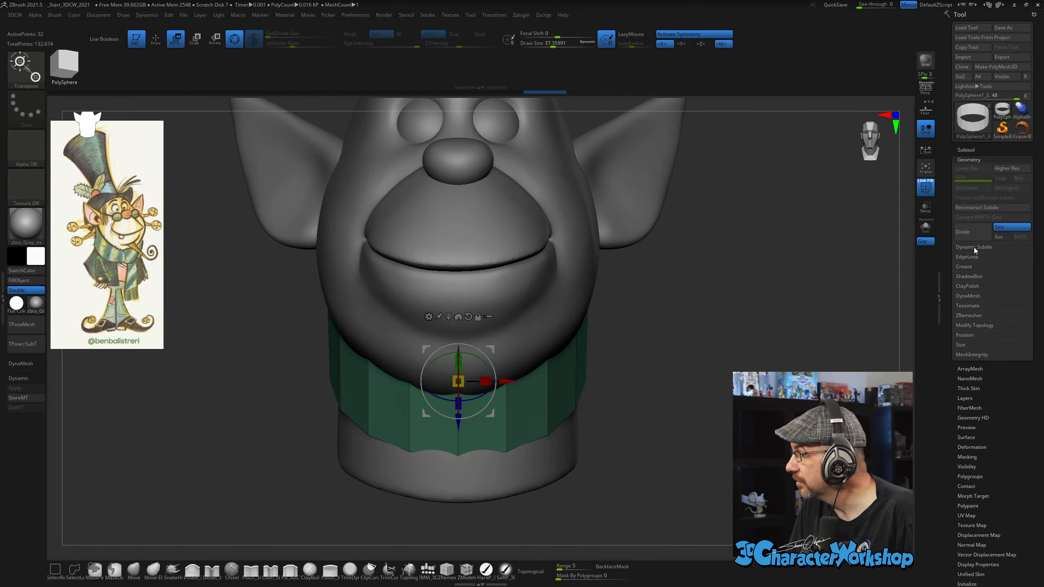
{"action": "left_click", "coordinate": [974, 247]}
{"action": "left_click", "coordinate": [973, 256]}
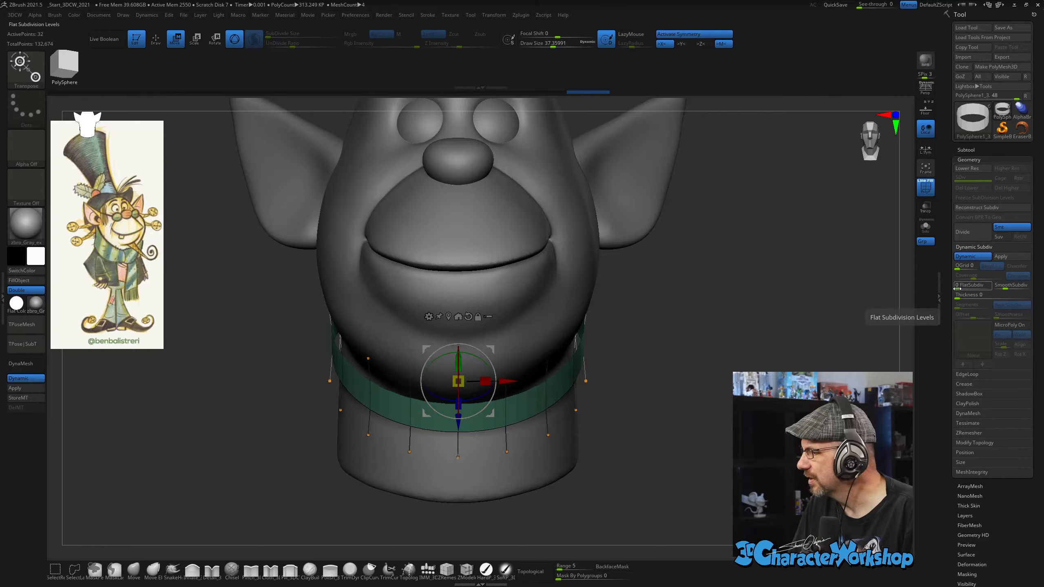
{"action": "left_click_drag", "start_coordinate": [959, 297], "coordinate": [981, 299]}
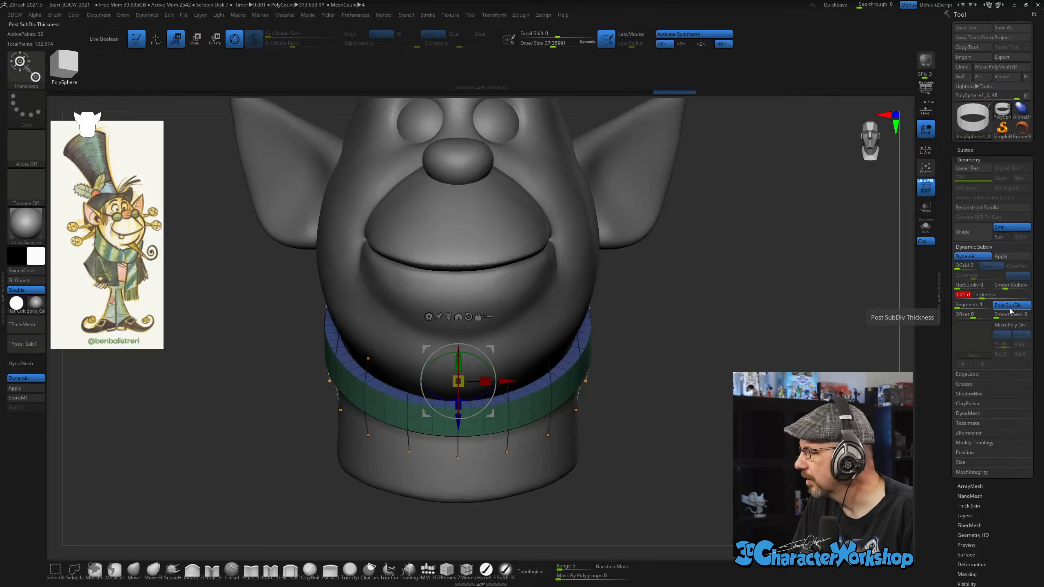
{"action": "left_click_drag", "start_coordinate": [763, 327], "coordinate": [779, 275]}
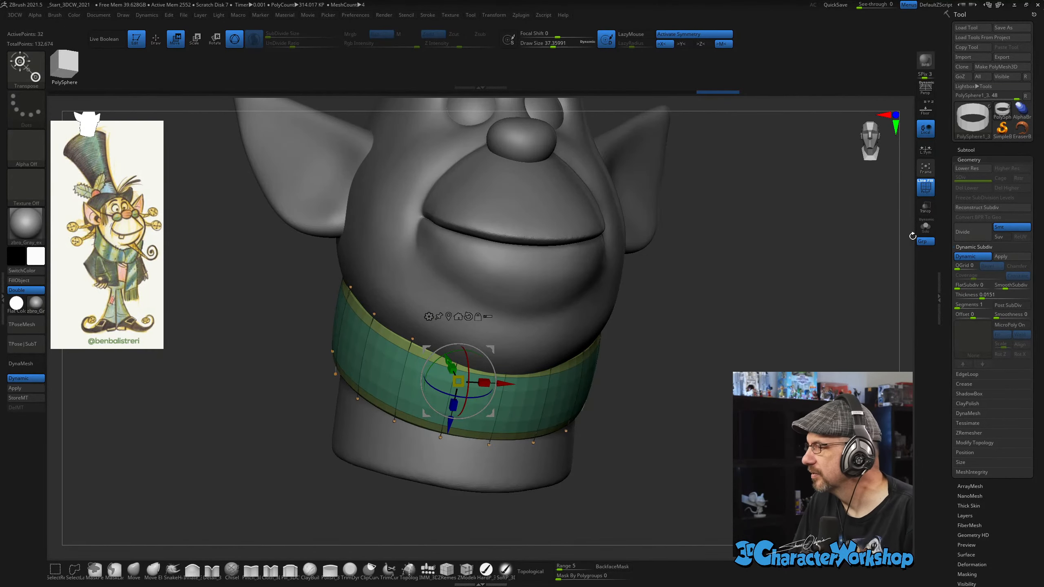
Isolate the collar without dynamic subdivision and insert ZModeler edge loops close to its upper and lower rims.
{"action": "key", "text": "shift+d"}
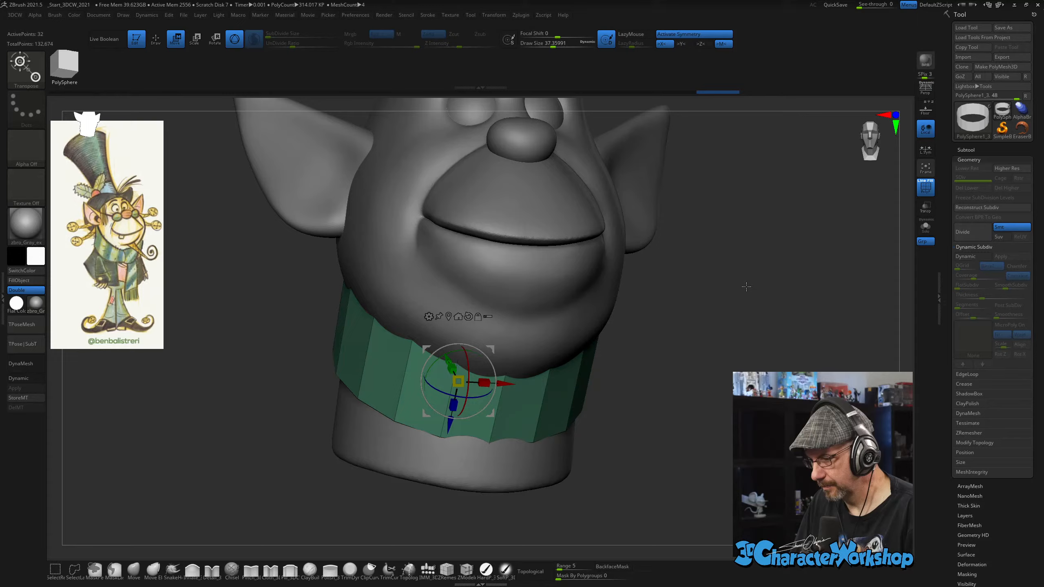
{"action": "left_click", "coordinate": [925, 225]}
{"action": "key", "text": "q"}
{"action": "mouse_move", "coordinate": [739, 326]}
{"action": "left_mouse_down"}
{"action": "mouse_move", "coordinate": [736, 281]}
{"action": "mouse_move", "coordinate": [750, 261]}
{"action": "mouse_move", "coordinate": [772, 288]}
{"action": "mouse_move", "coordinate": [771, 319]}
{"action": "mouse_move", "coordinate": [772, 291]}
{"action": "mouse_move", "coordinate": [744, 304]}
{"action": "mouse_move", "coordinate": [663, 385]}
{"action": "left_mouse_up"}
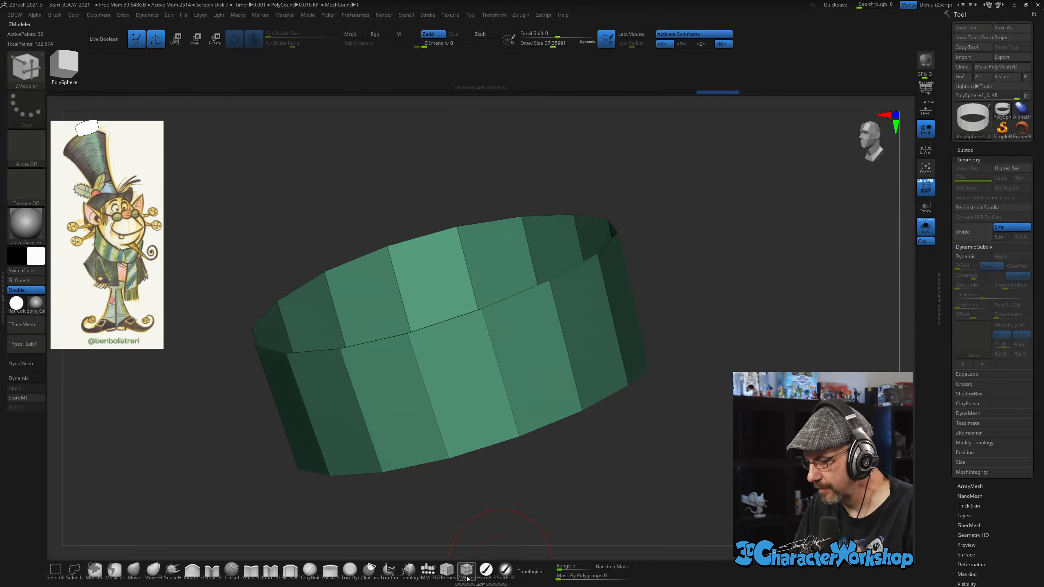
{"action": "key", "text": "b"}
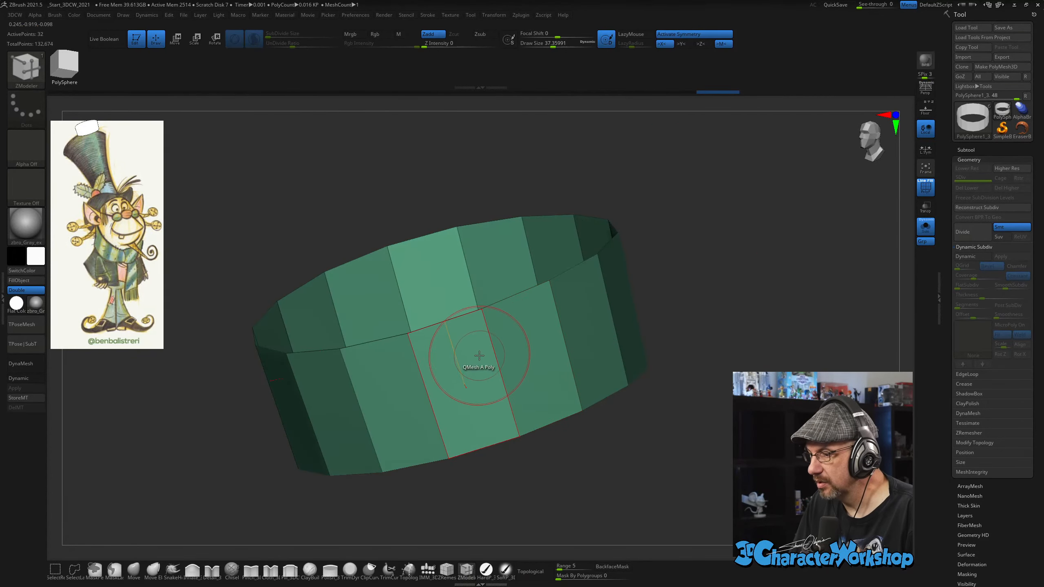
{"action": "left_click_drag", "start_coordinate": [491, 356], "coordinate": [482, 310]}
{"action": "left_click_drag", "start_coordinate": [504, 392], "coordinate": [516, 436]}
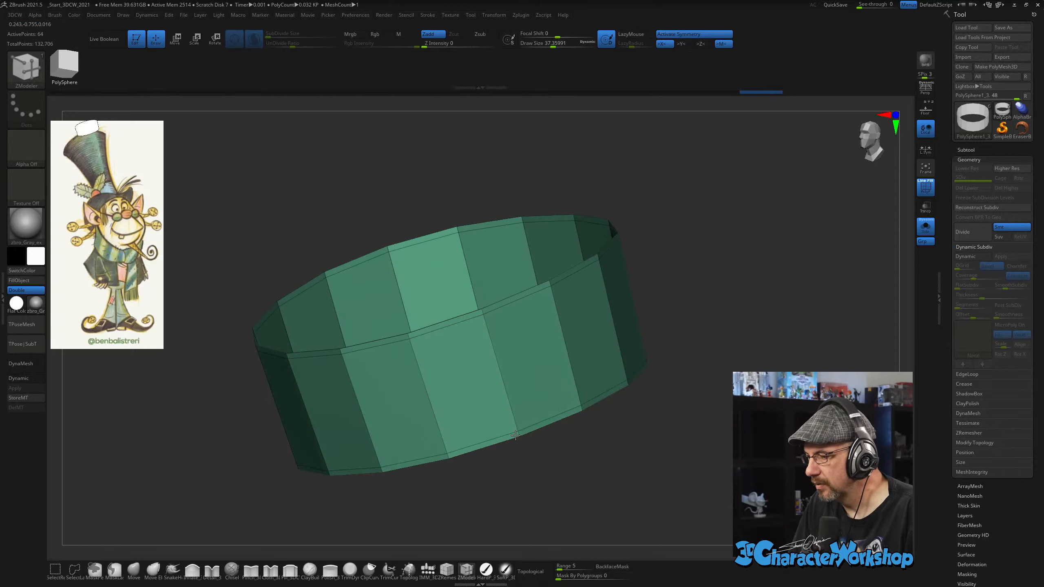
Turn the collar's dynamic subdivision back on, check its sharpened rims, and show the whole head with it.
{"action": "key", "text": "d"}
{"action": "left_click_drag", "start_coordinate": [751, 336], "coordinate": [761, 362]}
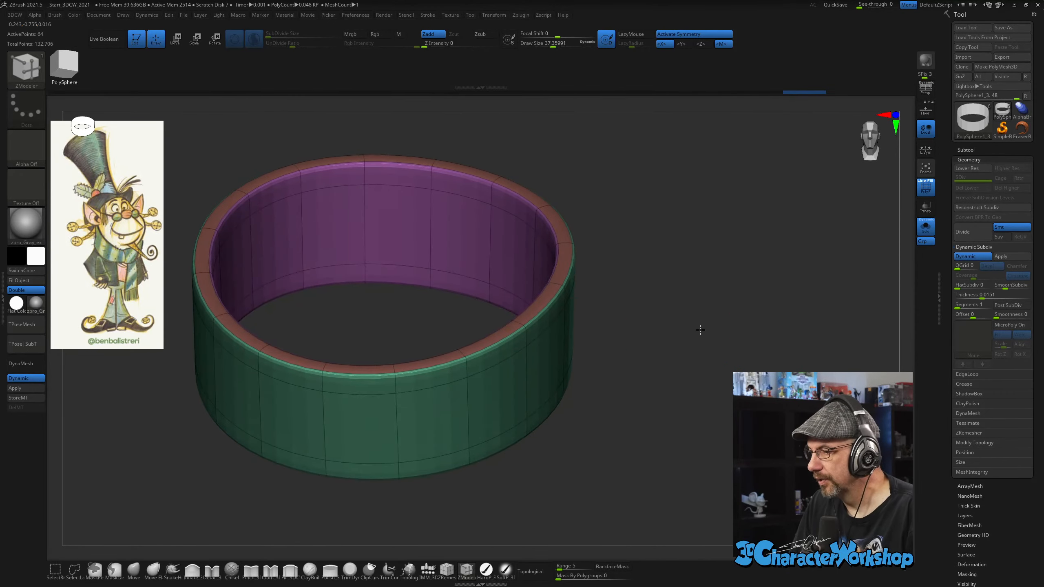
{"action": "mouse_move", "coordinate": [700, 330]}
{"action": "left_mouse_down"}
{"action": "mouse_move", "coordinate": [704, 313]}
{"action": "mouse_move", "coordinate": [707, 325]}
{"action": "left_mouse_up"}
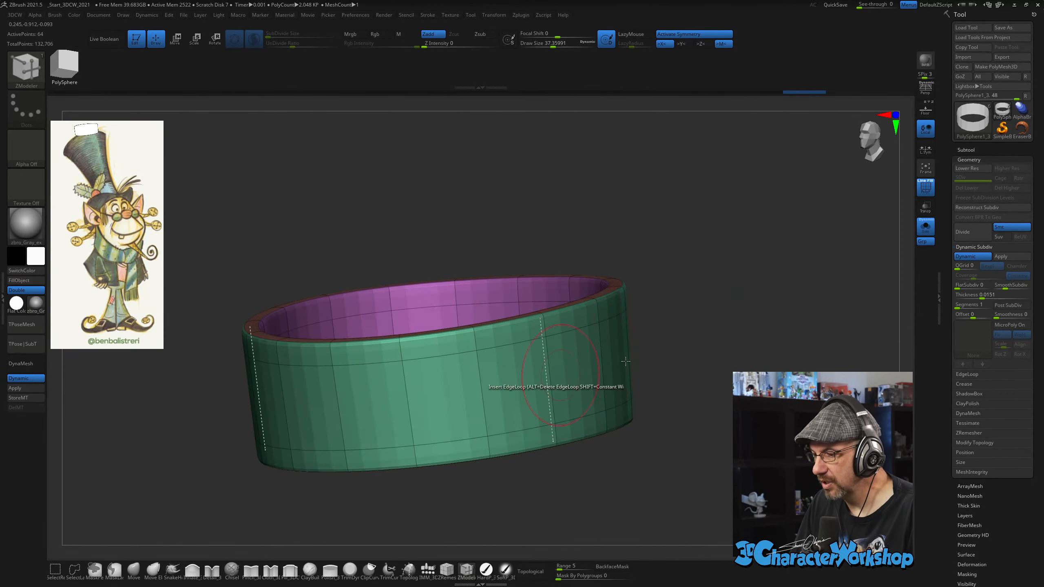
{"action": "left_click", "coordinate": [922, 234]}
{"action": "left_click_drag", "start_coordinate": [765, 337], "coordinate": [709, 312], "text": "alt"}
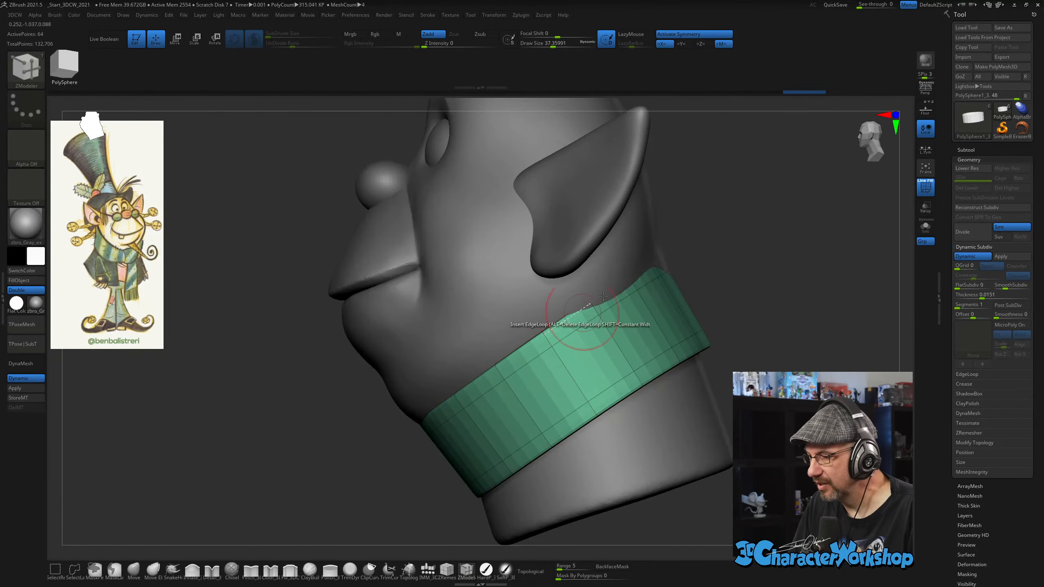
Push the back of the head's neck inside the collar using the Move brush at a draw size of about 119.
{"action": "left_click", "coordinate": [134, 570]}
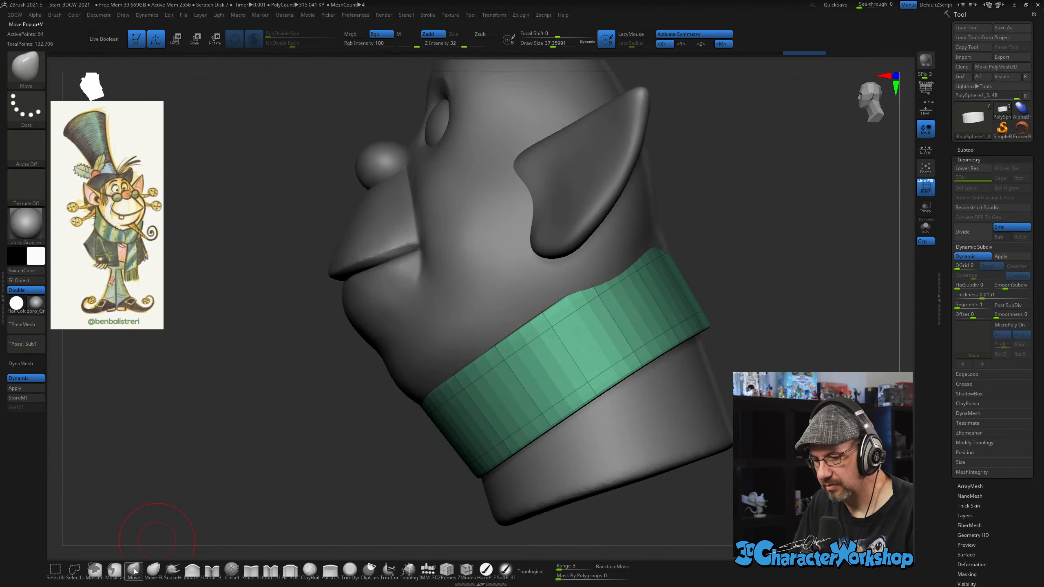
{"action": "key", "text": "s"}
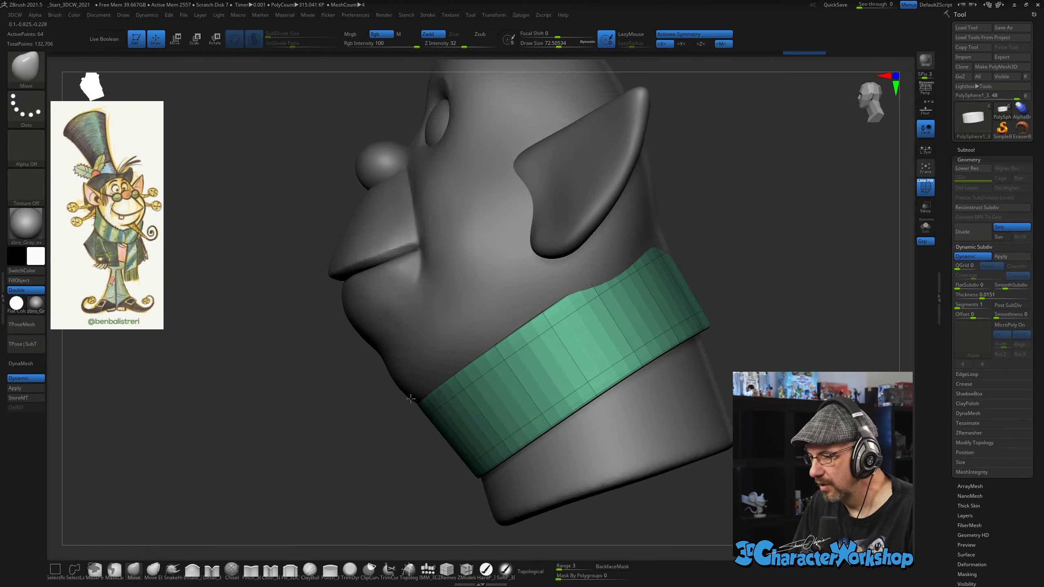
{"action": "left_click", "coordinate": [412, 371], "text": "alt"}
{"action": "key", "text": "s"}
{"action": "left_click_drag", "start_coordinate": [366, 405], "coordinate": [372, 406]}
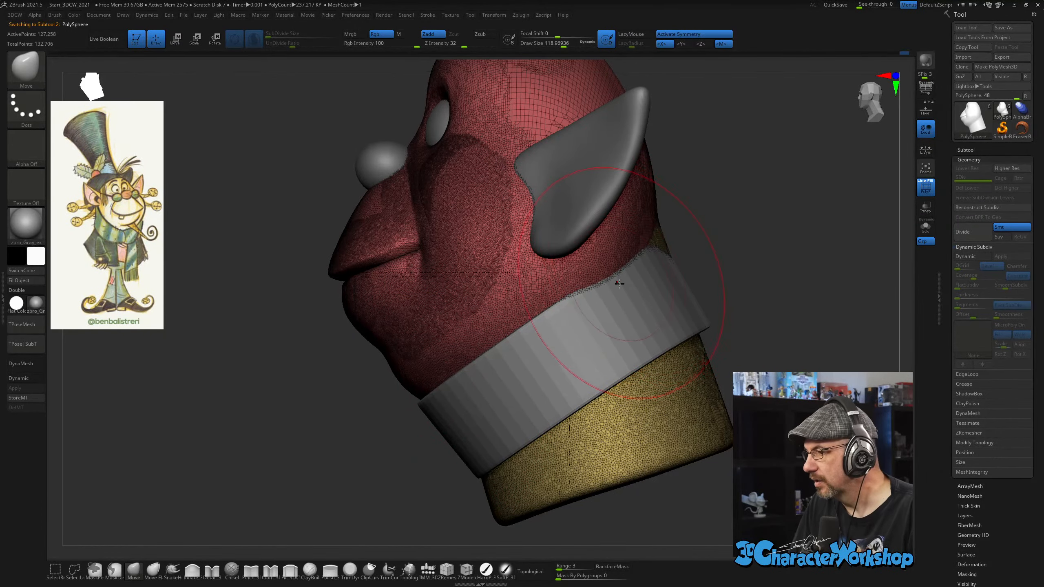
{"action": "mouse_move", "coordinate": [738, 247]}
{"action": "left_mouse_down"}
{"action": "mouse_move", "coordinate": [772, 249]}
{"action": "mouse_move", "coordinate": [735, 245]}
{"action": "left_mouse_up"}
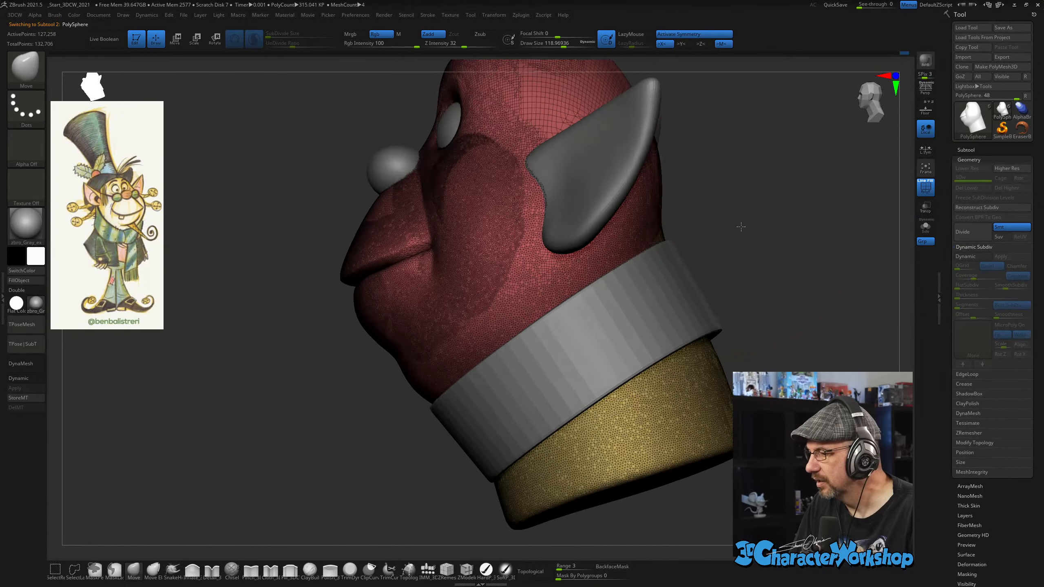
Select the collar, pull its upper rim higher at the back of the neck, and set the draw size to about 69.
{"action": "left_click", "coordinate": [666, 252], "text": "alt"}
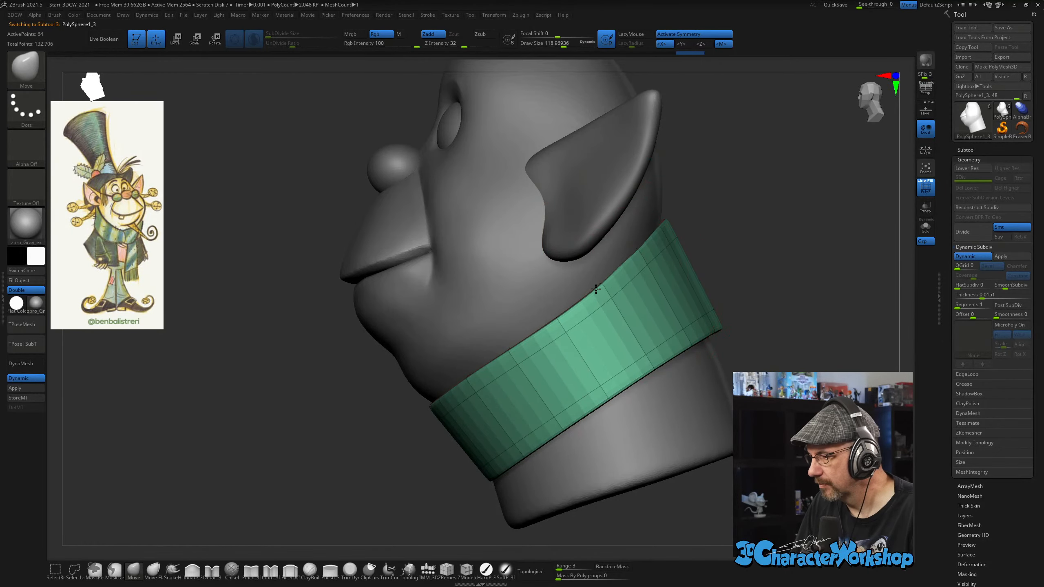
{"action": "left_click_drag", "start_coordinate": [307, 397], "coordinate": [319, 404]}
{"action": "right_click_drag", "start_coordinate": [652, 397], "coordinate": [691, 395]}
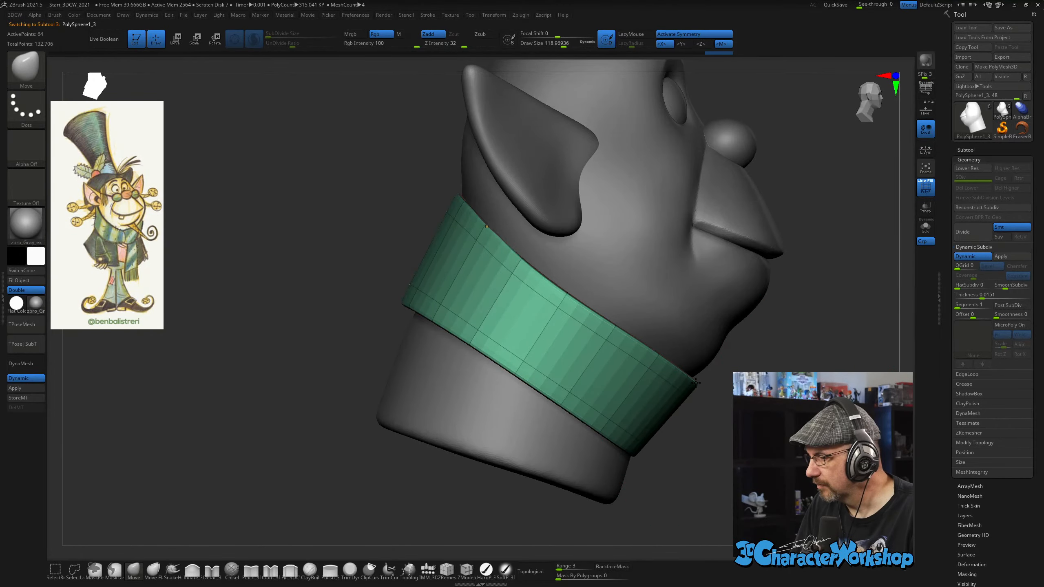
{"action": "mouse_move", "coordinate": [612, 349]}
{"action": "right_mouse_down"}
{"action": "mouse_move", "coordinate": [485, 363]}
{"action": "mouse_move", "coordinate": [355, 352]}
{"action": "right_mouse_up"}
{"action": "key", "text": "s"}
{"action": "left_click_drag", "start_coordinate": [345, 362], "coordinate": [339, 363]}
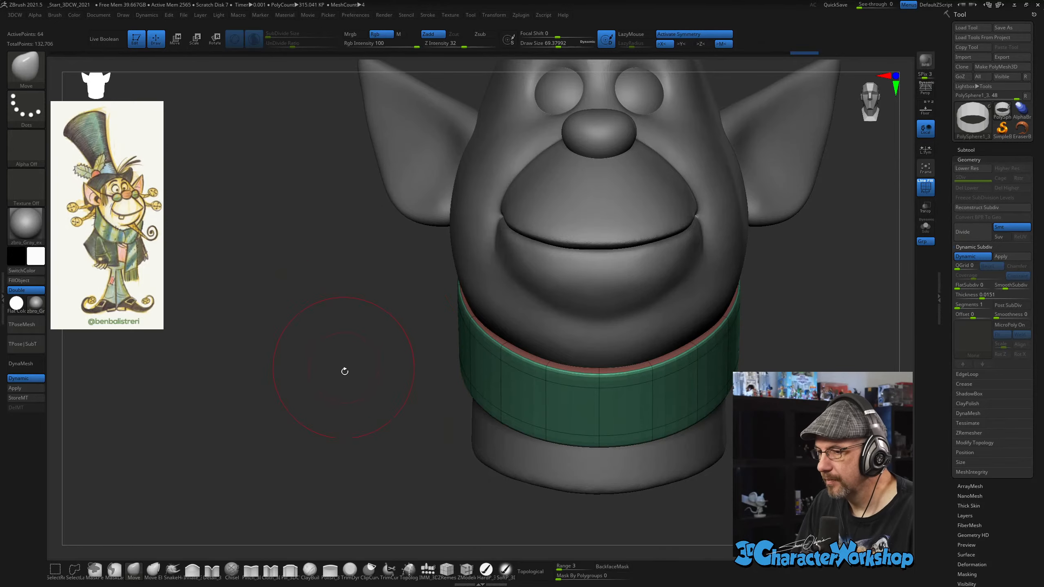
Refine the collar's fit around the chin and neck with the Move brush at a draw size of about 94, and hide the polyframe.
{"action": "right_click_drag", "start_coordinate": [345, 371], "coordinate": [353, 351]}
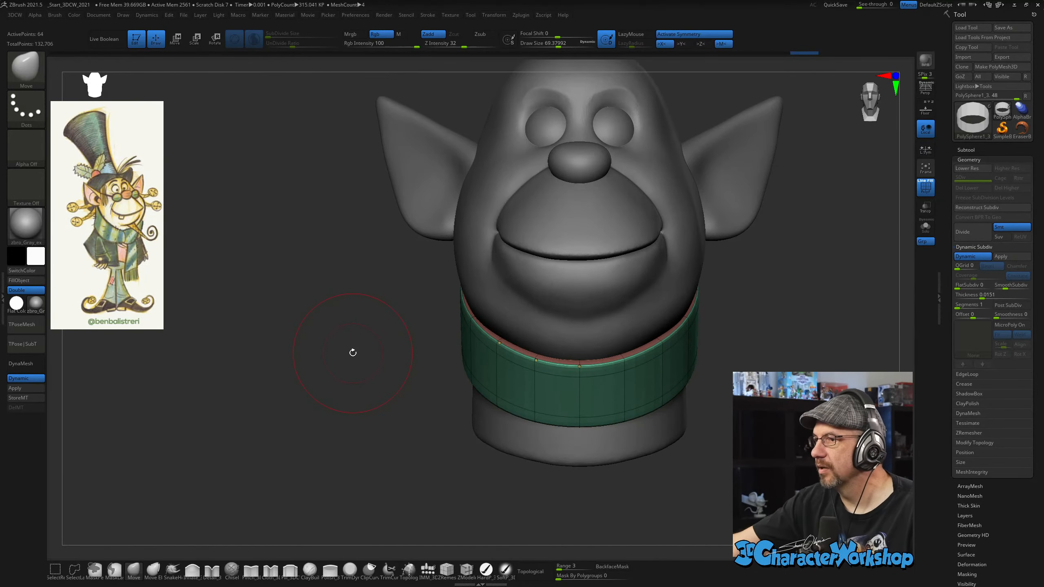
{"action": "mouse_move", "coordinate": [761, 361]}
{"action": "right_mouse_down", "text": "alt"}
{"action": "mouse_move", "coordinate": [677, 372]}
{"action": "mouse_move", "coordinate": [660, 361]}
{"action": "mouse_move", "coordinate": [673, 306]}
{"action": "right_mouse_up", "text": "alt"}
{"action": "key", "text": "s"}
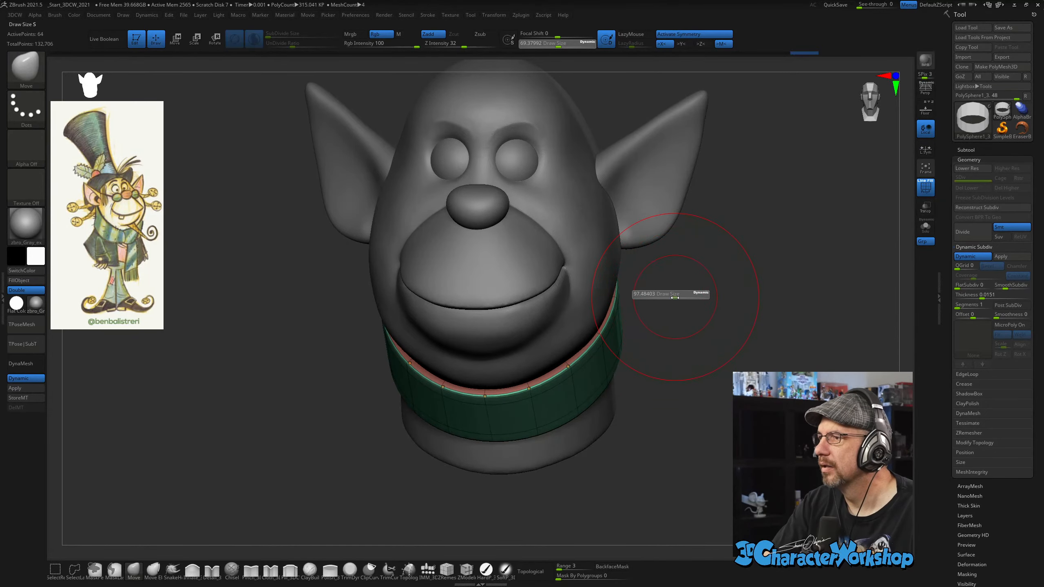
{"action": "left_click_drag", "start_coordinate": [674, 297], "coordinate": [670, 297]}
{"action": "mouse_move", "coordinate": [670, 300]}
{"action": "right_mouse_down"}
{"action": "mouse_move", "coordinate": [641, 370]}
{"action": "mouse_move", "coordinate": [582, 300]}
{"action": "mouse_move", "coordinate": [586, 256]}
{"action": "mouse_move", "coordinate": [548, 244]}
{"action": "mouse_move", "coordinate": [552, 290]}
{"action": "right_mouse_up"}
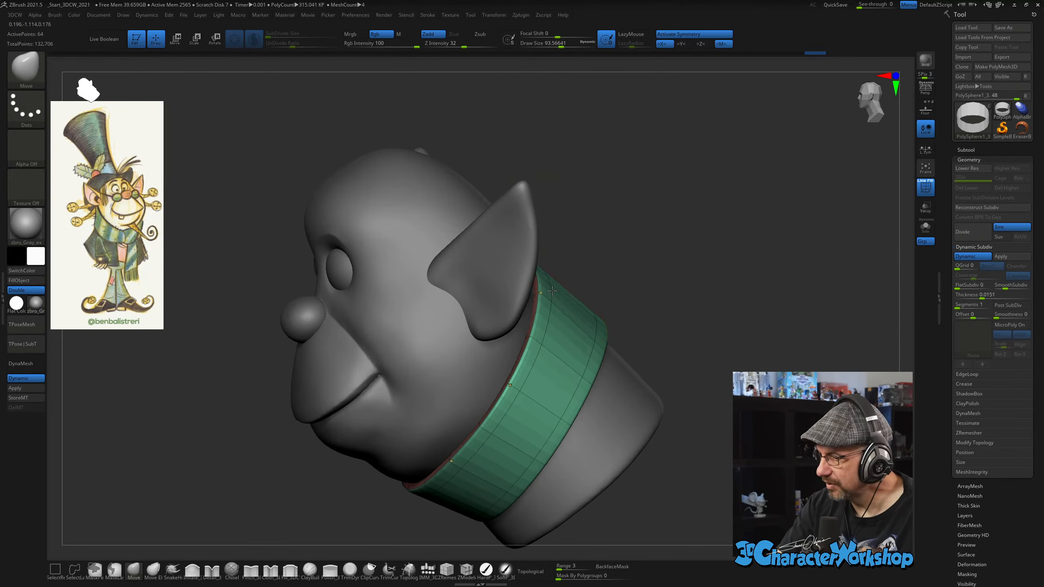
{"action": "right_click_drag", "start_coordinate": [546, 394], "coordinate": [619, 356]}
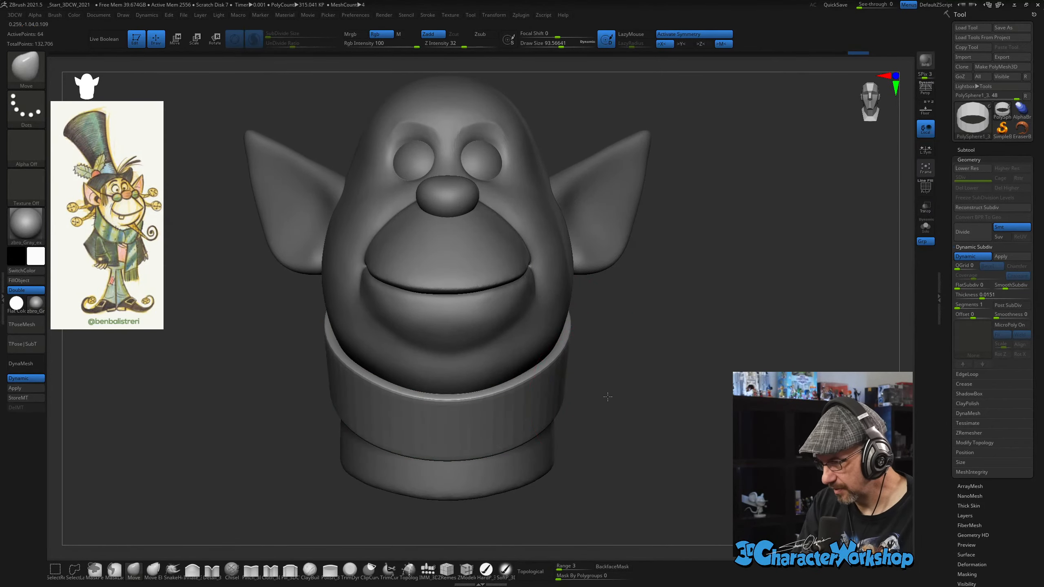
{"action": "right_click_drag", "start_coordinate": [606, 396], "coordinate": [634, 428]}
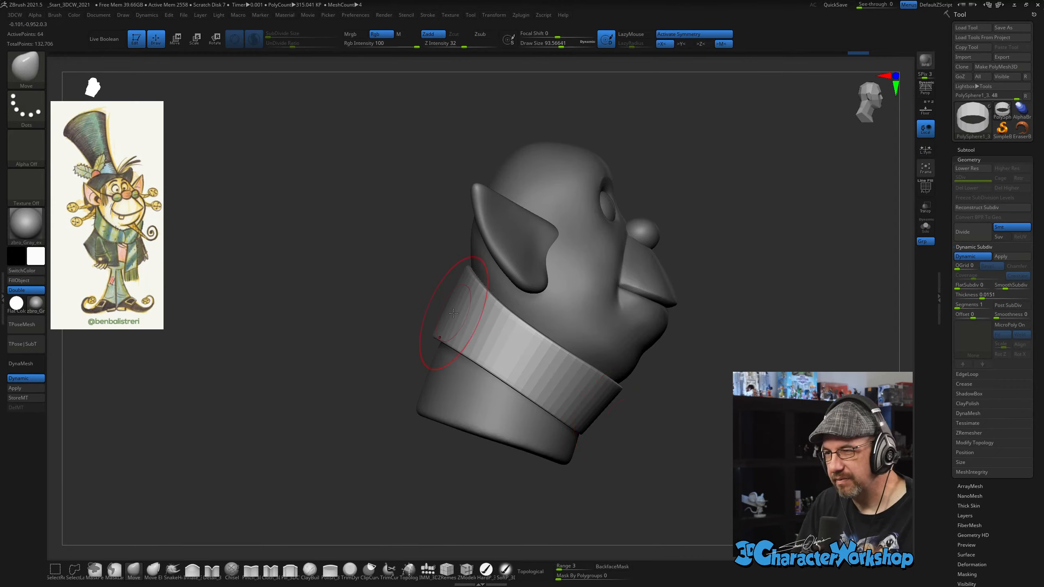
{"action": "right_click_drag", "start_coordinate": [310, 285], "coordinate": [374, 392]}
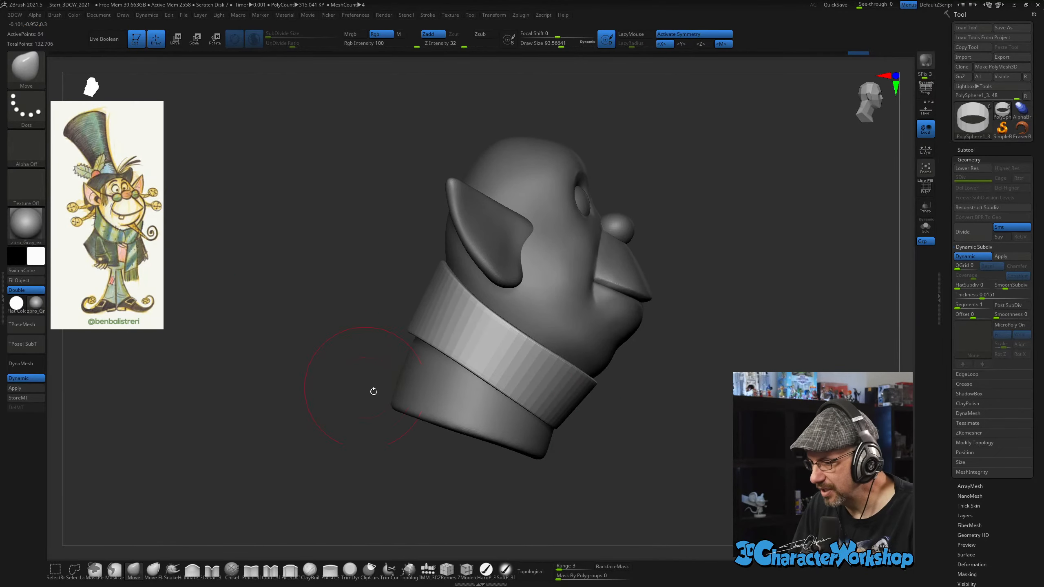
Select the head and clip off the neck protruding below the collar with ClipCurve along the collar's lower edge.
{"action": "left_click", "coordinate": [551, 292], "text": "alt"}
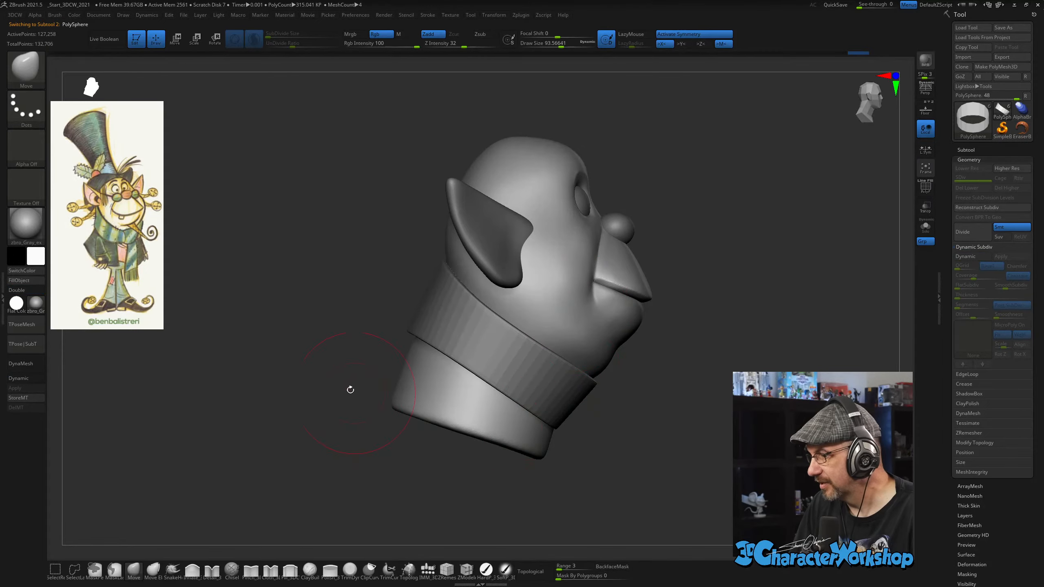
{"action": "key", "text": "shift+f"}
{"action": "right_click_drag", "start_coordinate": [291, 347], "coordinate": [290, 360], "text": "alt"}
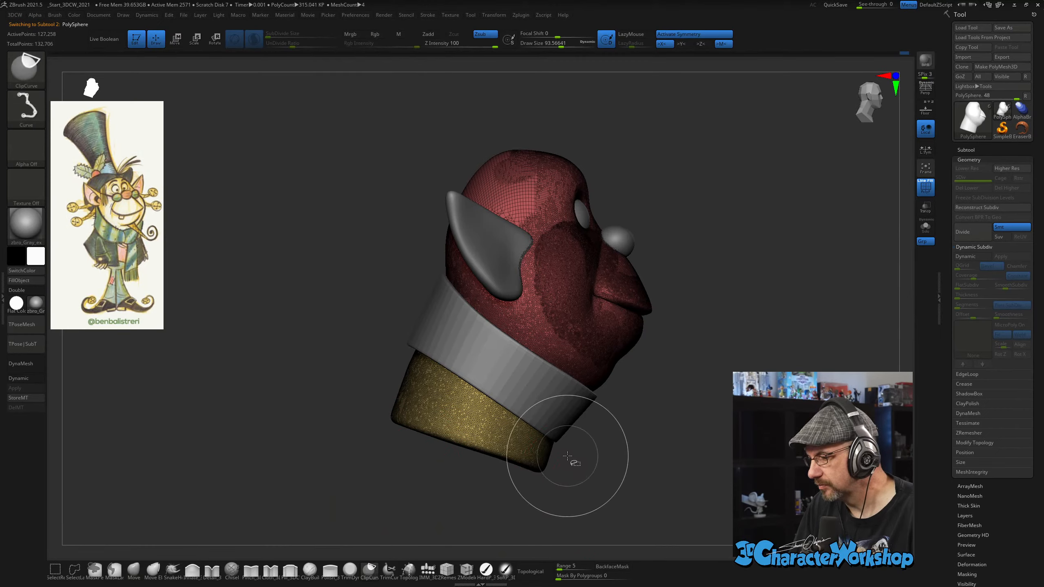
{"action": "mouse_move", "coordinate": [567, 456]}
{"action": "left_mouse_down", "text": "ctrl+shift"}
{"action": "mouse_move", "coordinate": [377, 408]}
{"action": "mouse_move", "coordinate": [343, 376]}
{"action": "mouse_move", "coordinate": [355, 366]}
{"action": "left_mouse_up", "text": "ctrl+shift"}
{"action": "mouse_move", "coordinate": [393, 436]}
{"action": "left_mouse_down"}
{"action": "mouse_move", "coordinate": [411, 407]}
{"action": "mouse_move", "coordinate": [381, 460]}
{"action": "mouse_move", "coordinate": [398, 435]}
{"action": "left_mouse_up"}
{"action": "mouse_move", "coordinate": [589, 473]}
{"action": "left_mouse_down", "text": "ctrl+shift"}
{"action": "mouse_move", "coordinate": [313, 315]}
{"action": "mouse_move", "coordinate": [337, 296]}
{"action": "left_mouse_up", "text": "ctrl+shift"}
{"action": "mouse_move", "coordinate": [686, 434]}
{"action": "left_mouse_down"}
{"action": "mouse_move", "coordinate": [704, 372]}
{"action": "mouse_move", "coordinate": [655, 395]}
{"action": "left_mouse_up"}
{"action": "key", "text": "shift+f"}
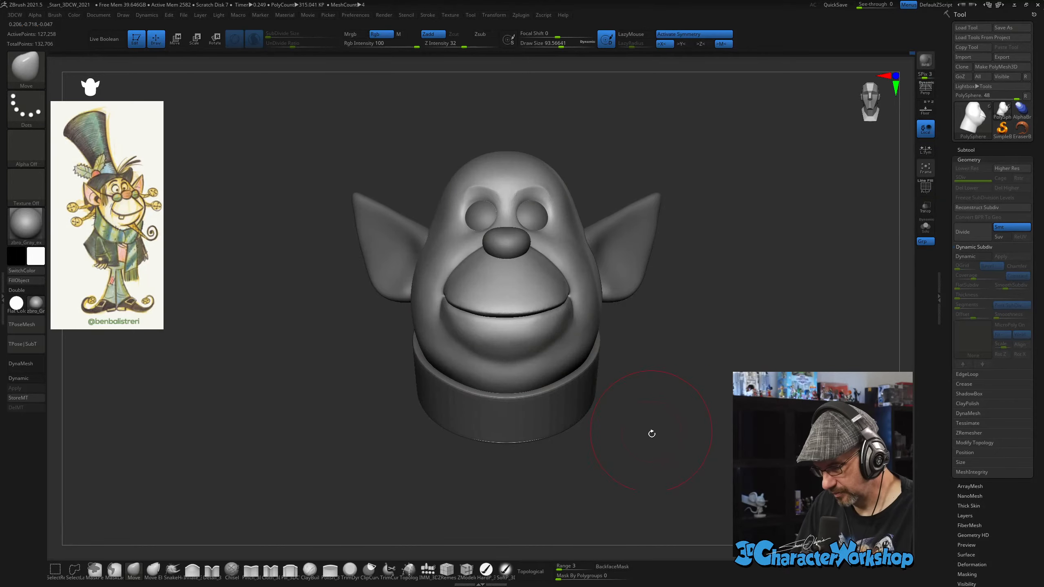
Smooth the clipped underside of the neck and set the Move brush draw size to about 66.
{"action": "mouse_move", "coordinate": [650, 434]}
{"action": "left_mouse_down"}
{"action": "mouse_move", "coordinate": [604, 438]}
{"action": "mouse_move", "coordinate": [596, 419]}
{"action": "left_mouse_up"}
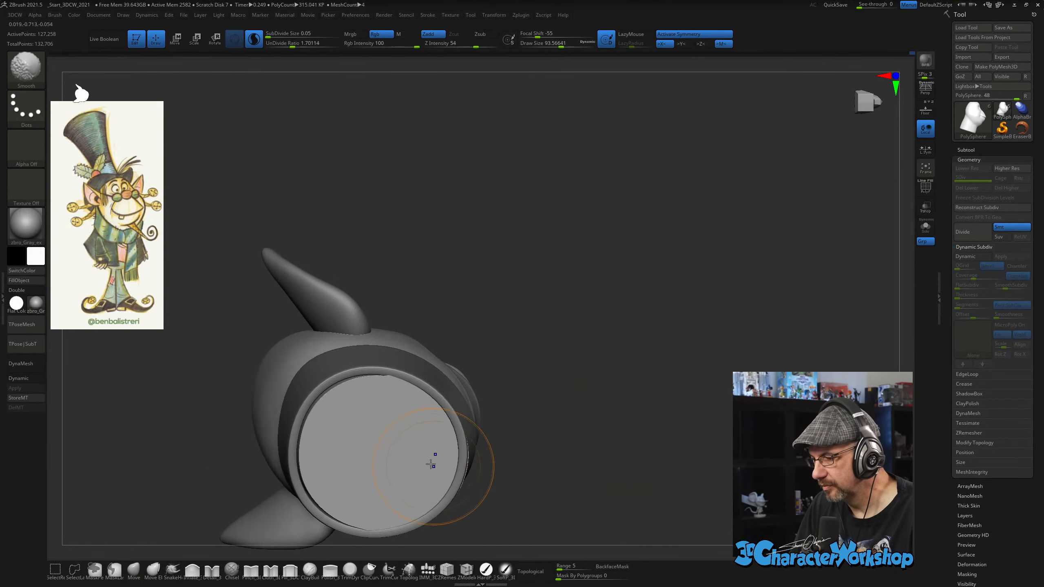
{"action": "left_click_drag", "start_coordinate": [432, 461], "coordinate": [429, 469], "text": "shift"}
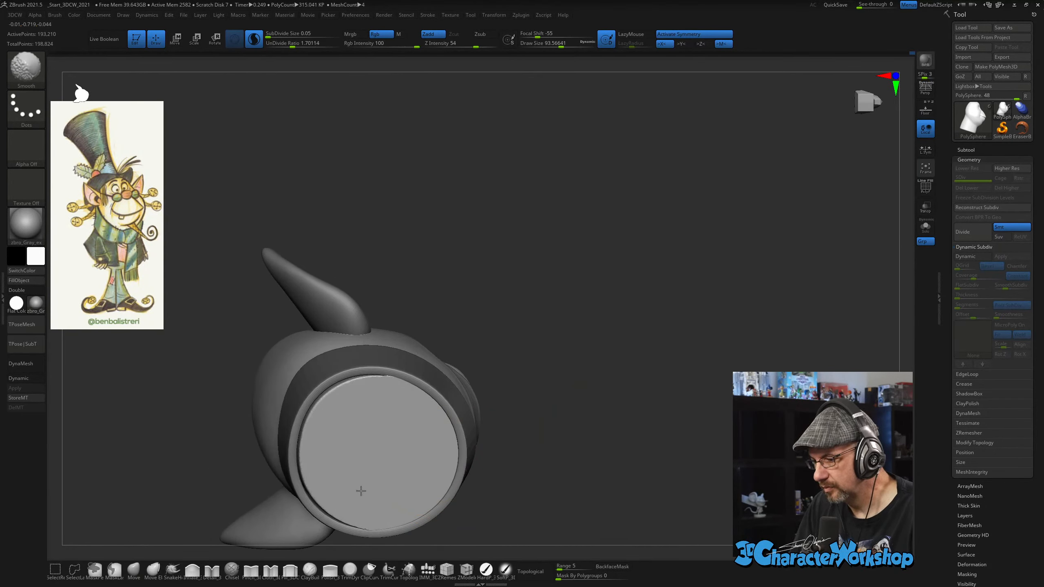
{"action": "mouse_move", "coordinate": [587, 401]}
{"action": "left_mouse_down"}
{"action": "mouse_move", "coordinate": [611, 439]}
{"action": "mouse_move", "coordinate": [632, 441]}
{"action": "mouse_move", "coordinate": [629, 415]}
{"action": "mouse_move", "coordinate": [655, 410]}
{"action": "mouse_move", "coordinate": [650, 387]}
{"action": "mouse_move", "coordinate": [634, 380]}
{"action": "mouse_move", "coordinate": [649, 356]}
{"action": "left_mouse_up"}
{"action": "key", "text": "s"}
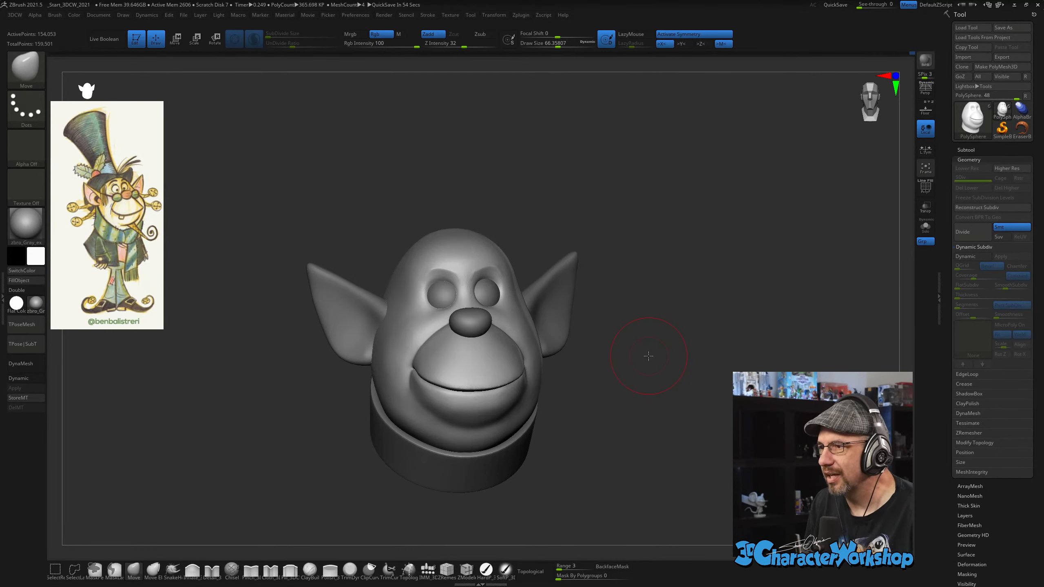
{"action": "left_click_drag", "start_coordinate": [652, 327], "coordinate": [651, 325]}
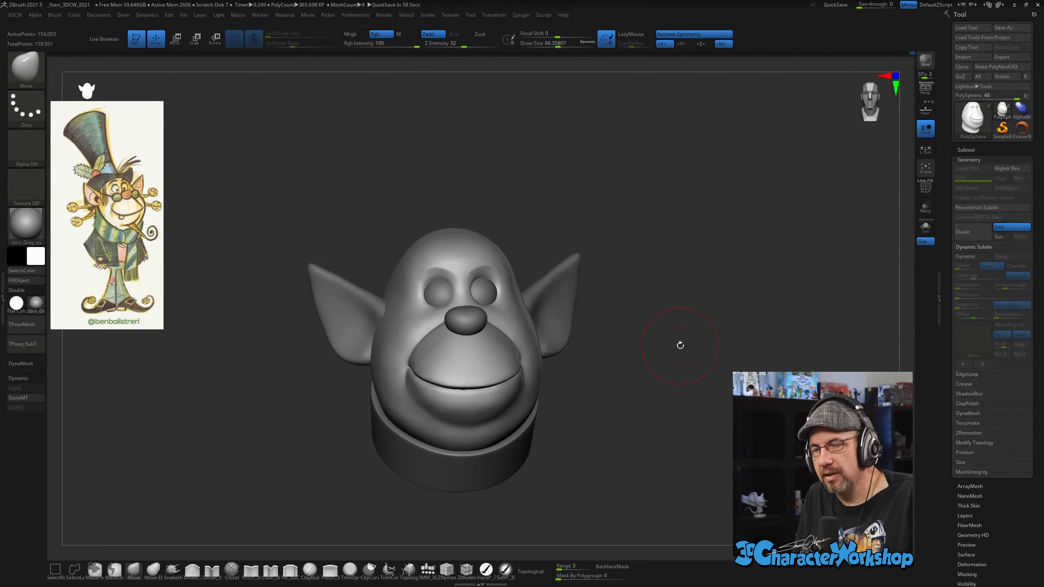
Select the subtool containing the ears and nose, and reduce the draw size to about 37.
{"action": "mouse_move", "coordinate": [680, 346]}
{"action": "left_mouse_down"}
{"action": "mouse_move", "coordinate": [641, 389]}
{"action": "mouse_move", "coordinate": [647, 414]}
{"action": "left_mouse_up"}
{"action": "left_click", "coordinate": [524, 448], "text": "alt"}
{"action": "left_click", "coordinate": [531, 306], "text": "alt"}
{"action": "left_click_drag", "start_coordinate": [722, 366], "coordinate": [650, 397]}
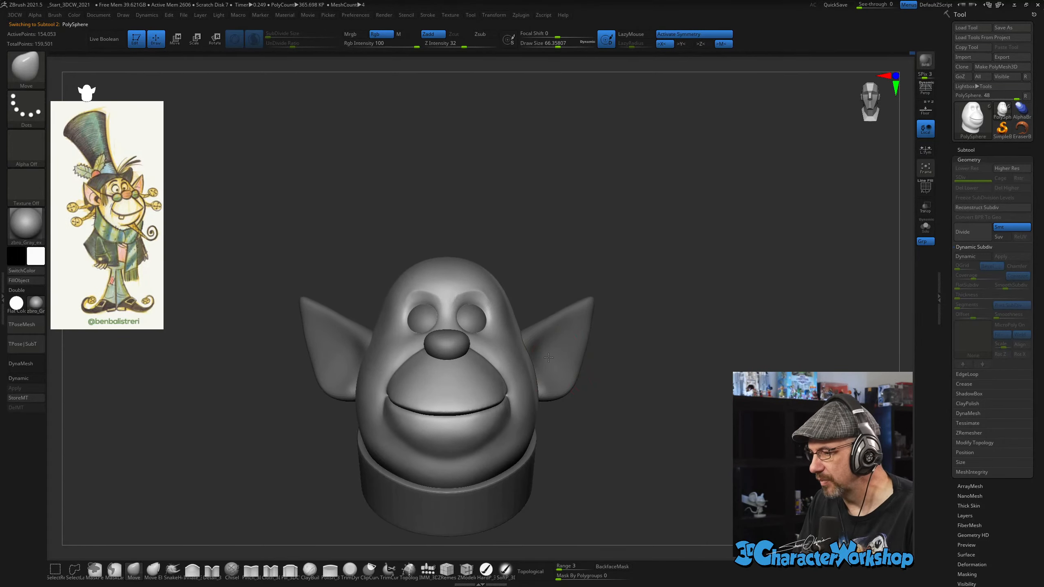
{"action": "left_click_drag", "start_coordinate": [709, 340], "coordinate": [691, 310]}
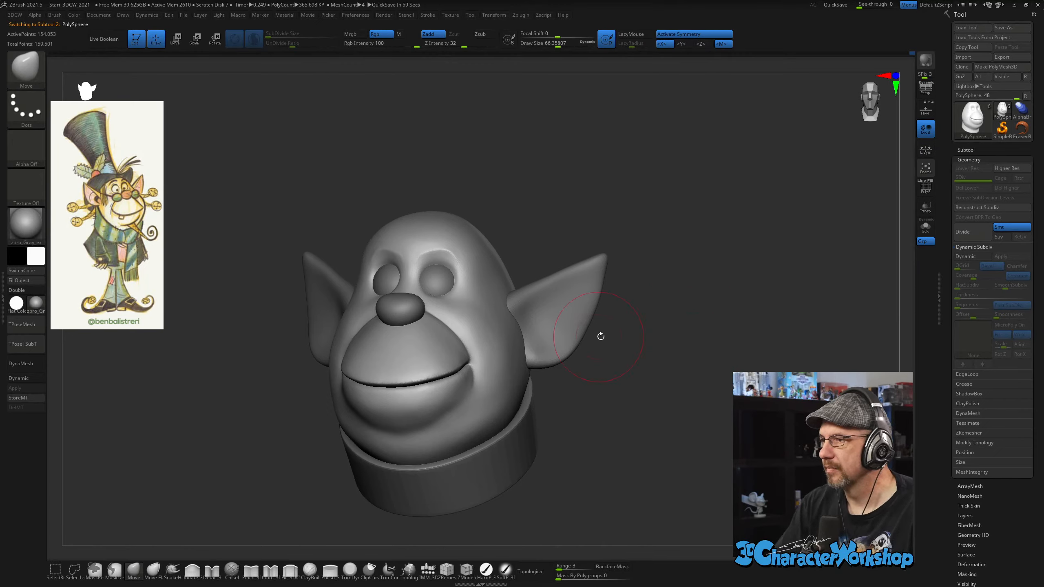
{"action": "left_click_drag", "start_coordinate": [601, 338], "coordinate": [593, 380], "text": "alt"}
{"action": "left_click", "coordinate": [550, 332], "text": "alt"}
{"action": "mouse_move", "coordinate": [596, 384]}
{"action": "left_mouse_down", "text": "alt"}
{"action": "mouse_move", "coordinate": [616, 364]}
{"action": "mouse_move", "coordinate": [627, 374]}
{"action": "mouse_move", "coordinate": [611, 410]}
{"action": "mouse_move", "coordinate": [613, 400]}
{"action": "mouse_move", "coordinate": [532, 415]}
{"action": "left_mouse_up", "text": "alt"}
{"action": "key", "text": "bracketleft"}
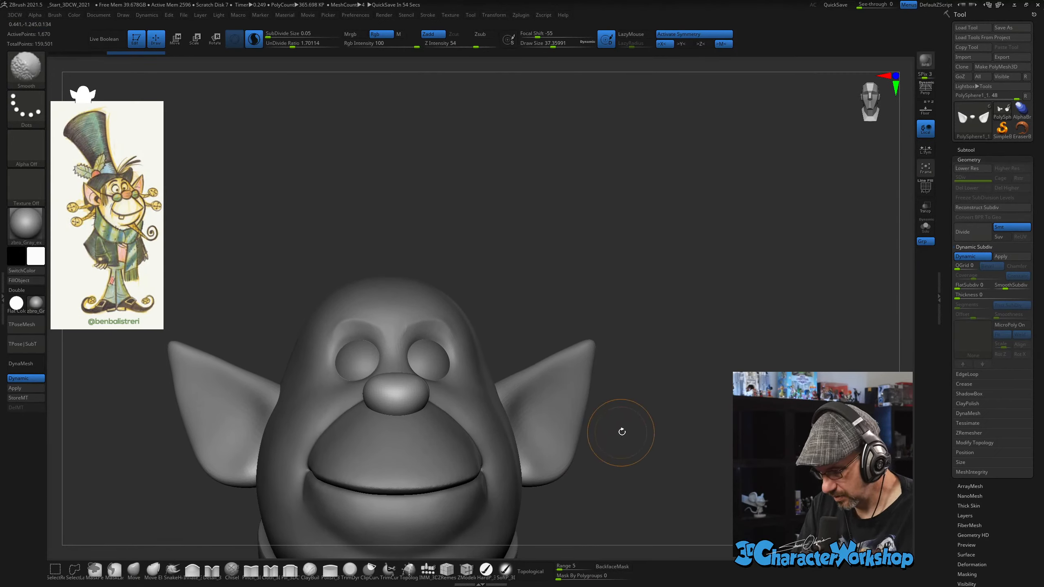
Turn off the dynamic subdivision preview on the ears and nose, and show their polyframe with the Move brush active.
{"action": "key", "text": "shift+d"}
{"action": "mouse_move", "coordinate": [672, 436]}
{"action": "left_mouse_down"}
{"action": "mouse_move", "coordinate": [659, 401]}
{"action": "mouse_move", "coordinate": [651, 418]}
{"action": "mouse_move", "coordinate": [659, 412]}
{"action": "left_mouse_up"}
{"action": "key", "text": "b"}
{"action": "key", "text": "m"}
{"action": "key", "text": "v"}
{"action": "key", "text": "shift+f"}
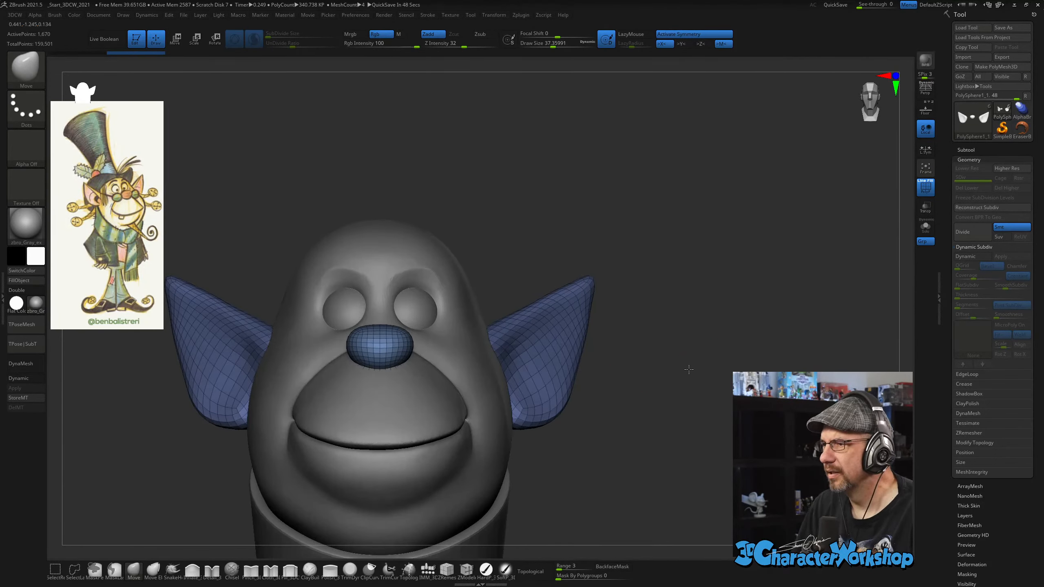
{"action": "left_click_drag", "start_coordinate": [688, 369], "coordinate": [606, 384]}
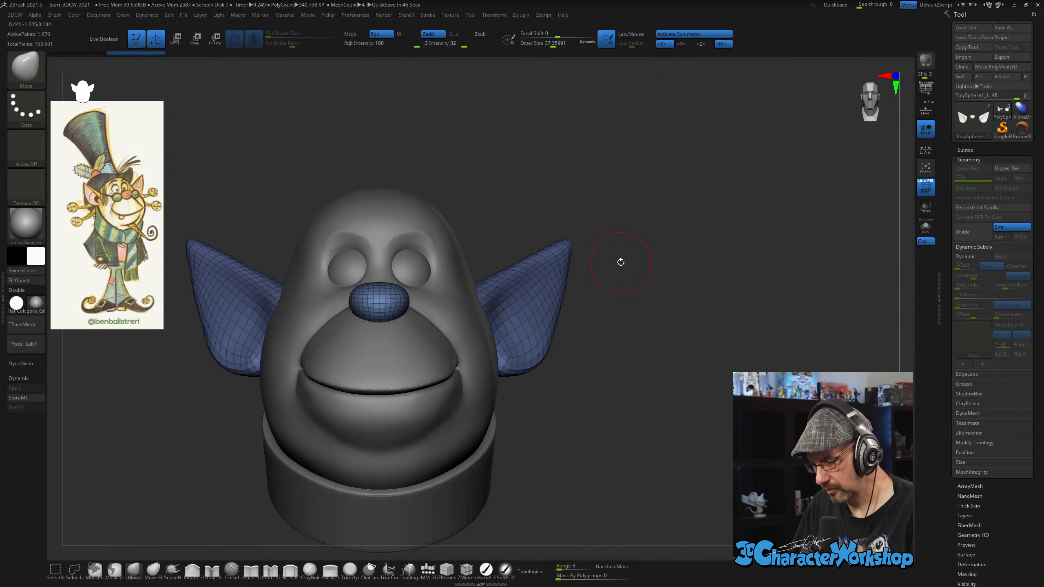
Assign separate polygroups to the ears and nose with Auto Groups, and apply Mirror And Weld to the mesh.
{"action": "key", "text": "space"}
{"action": "left_click", "coordinate": [602, 258]}
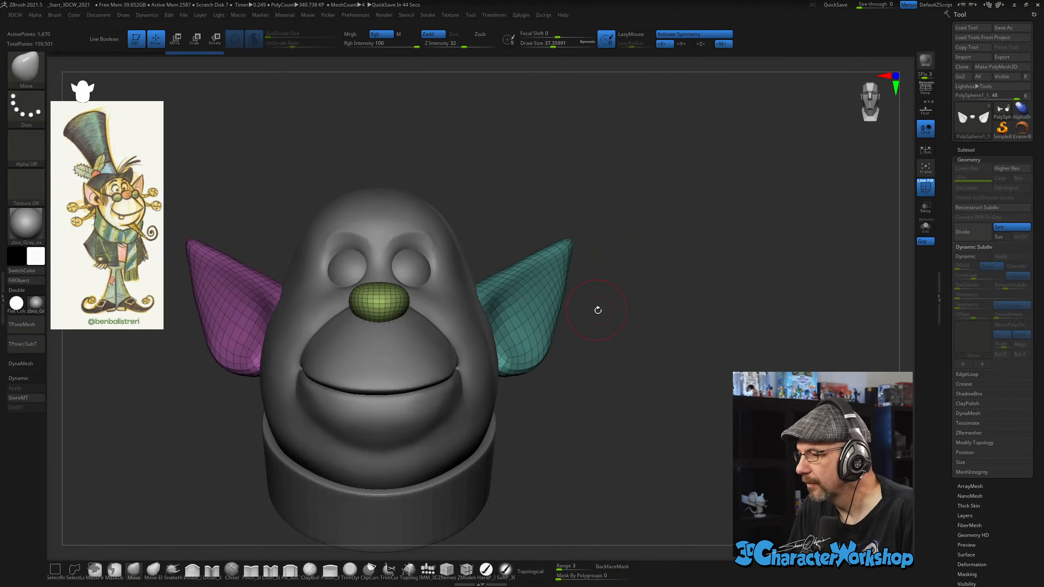
{"action": "left_click_drag", "start_coordinate": [598, 310], "coordinate": [588, 311]}
{"action": "key", "text": "space"}
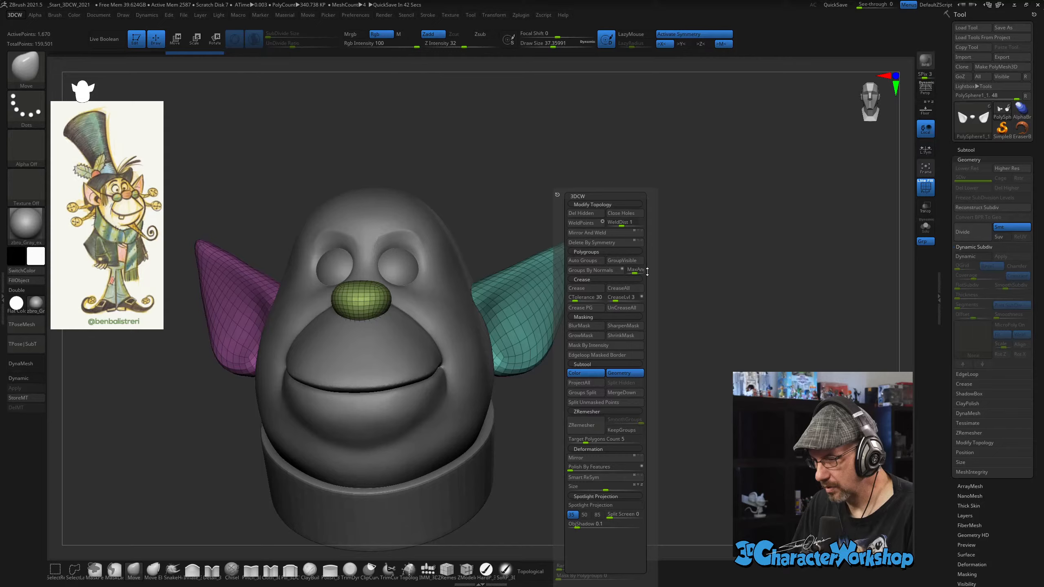
{"action": "left_click", "coordinate": [591, 233]}
{"action": "left_click_drag", "start_coordinate": [653, 292], "coordinate": [641, 294], "text": "shift"}
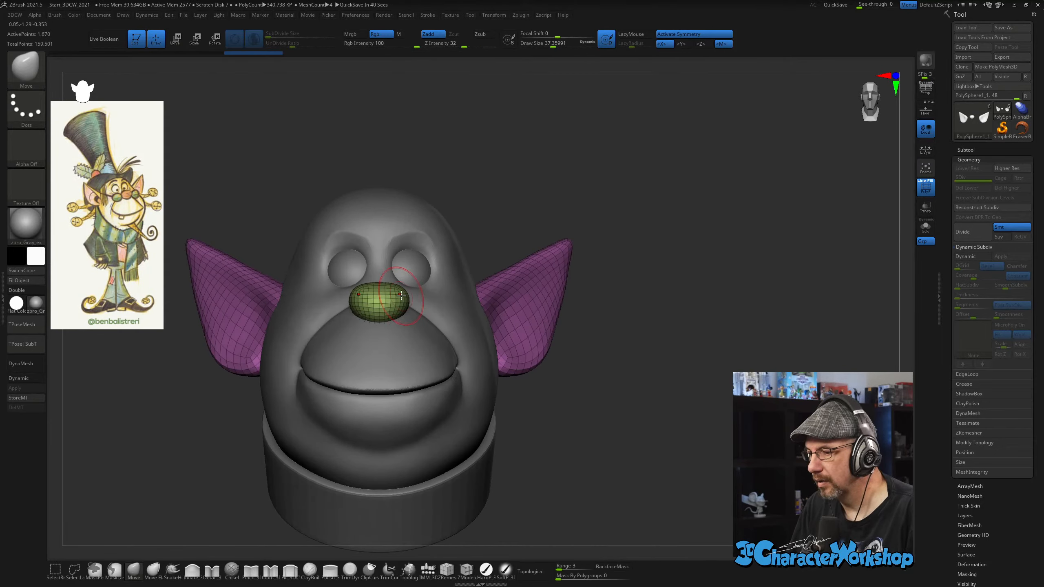
Split the nose and ears into separate subtools by polygroup, and save the tool.
{"action": "key", "text": "space"}
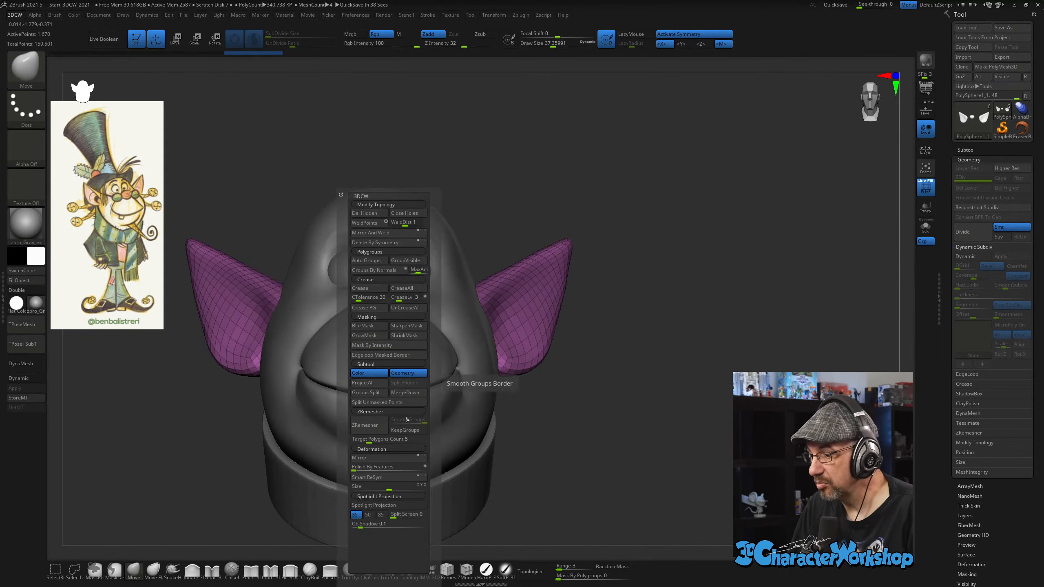
{"action": "left_click", "coordinate": [366, 392]}
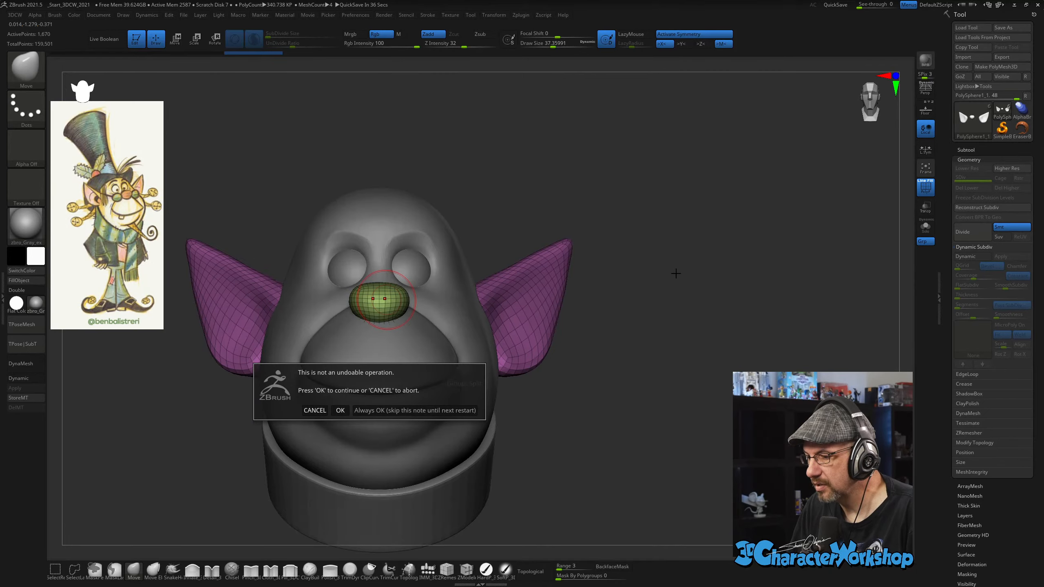
{"action": "left_click", "coordinate": [394, 411]}
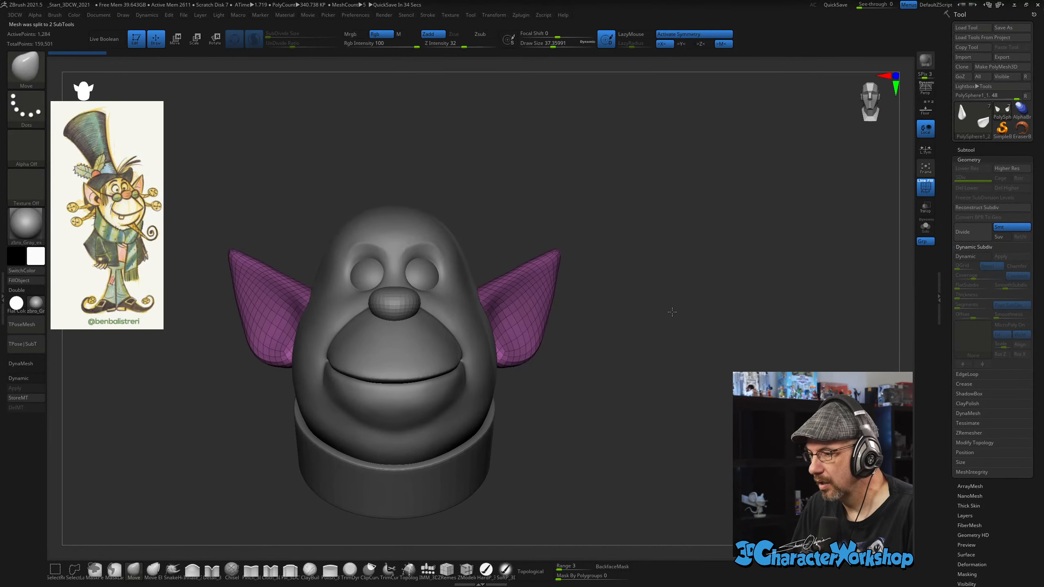
{"action": "left_click_drag", "start_coordinate": [638, 347], "coordinate": [721, 268]}
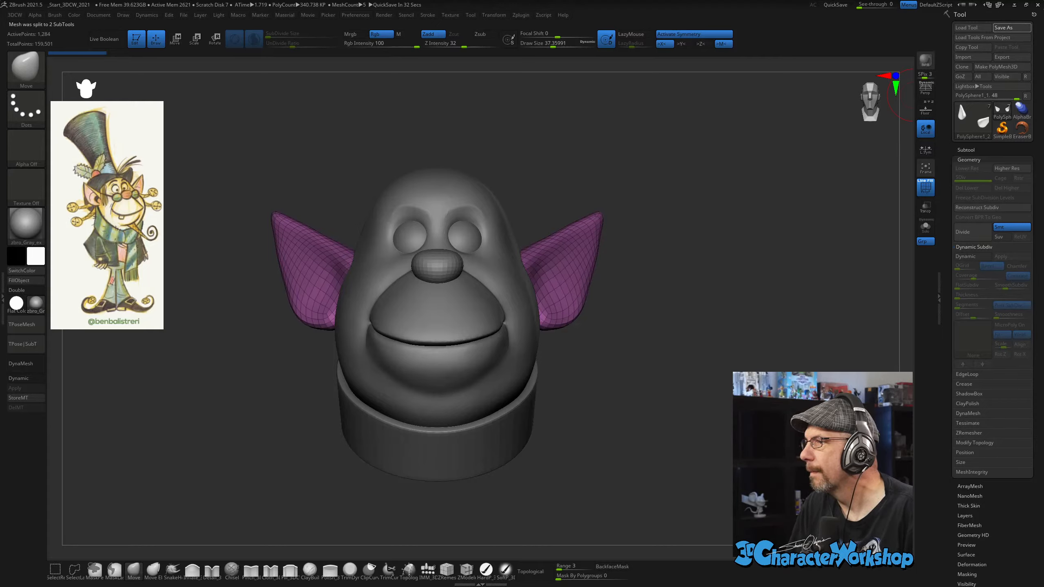
{"action": "left_click_drag", "start_coordinate": [647, 295], "coordinate": [659, 293]}
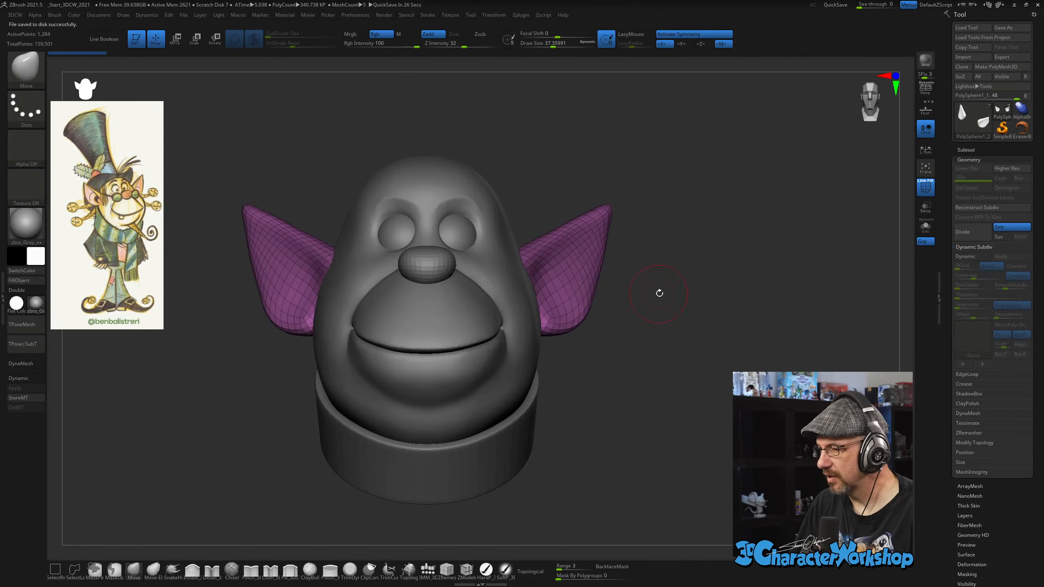
Subdivide the ears once and delete their lower subdivision level.
{"action": "left_click_drag", "start_coordinate": [682, 240], "coordinate": [675, 236]}
{"action": "key", "text": "ctrl+d"}
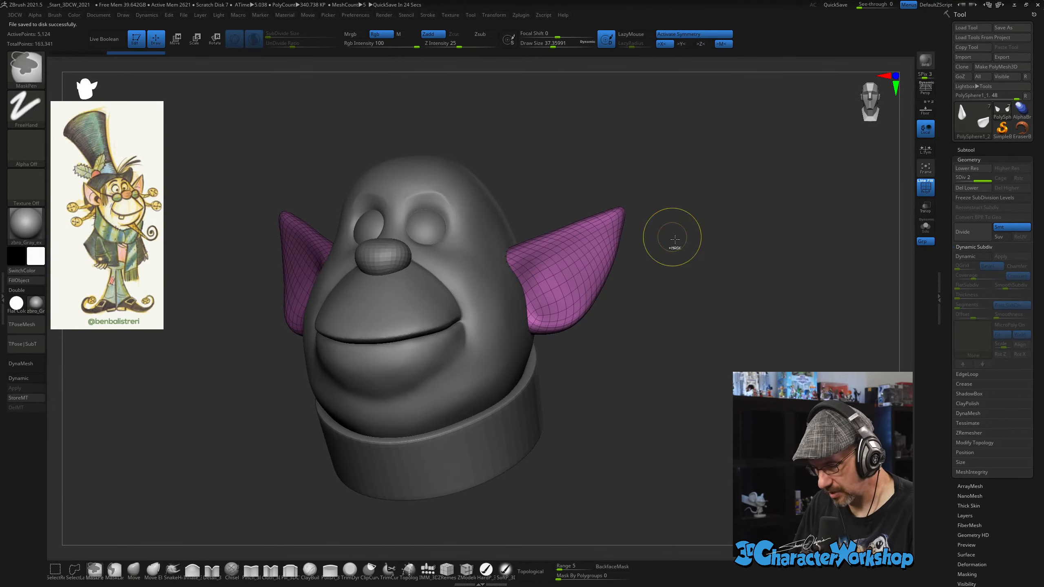
{"action": "mouse_move", "coordinate": [682, 292]}
{"action": "left_mouse_down", "text": "alt"}
{"action": "mouse_move", "coordinate": [630, 328]}
{"action": "mouse_move", "coordinate": [622, 320]}
{"action": "mouse_move", "coordinate": [657, 284]}
{"action": "left_mouse_up", "text": "alt"}
{"action": "key", "text": "s"}
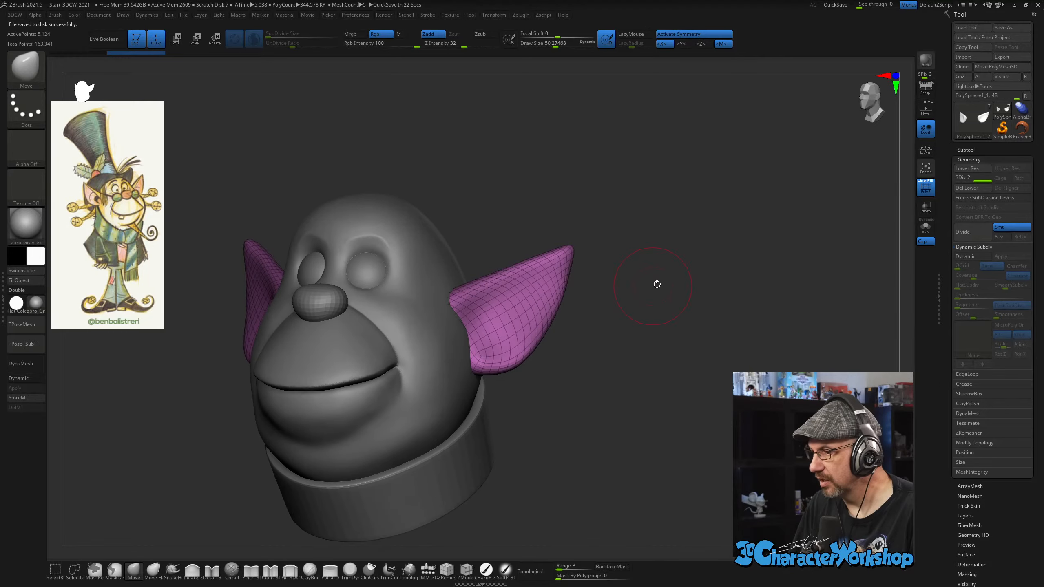
{"action": "left_click", "coordinate": [966, 486]}
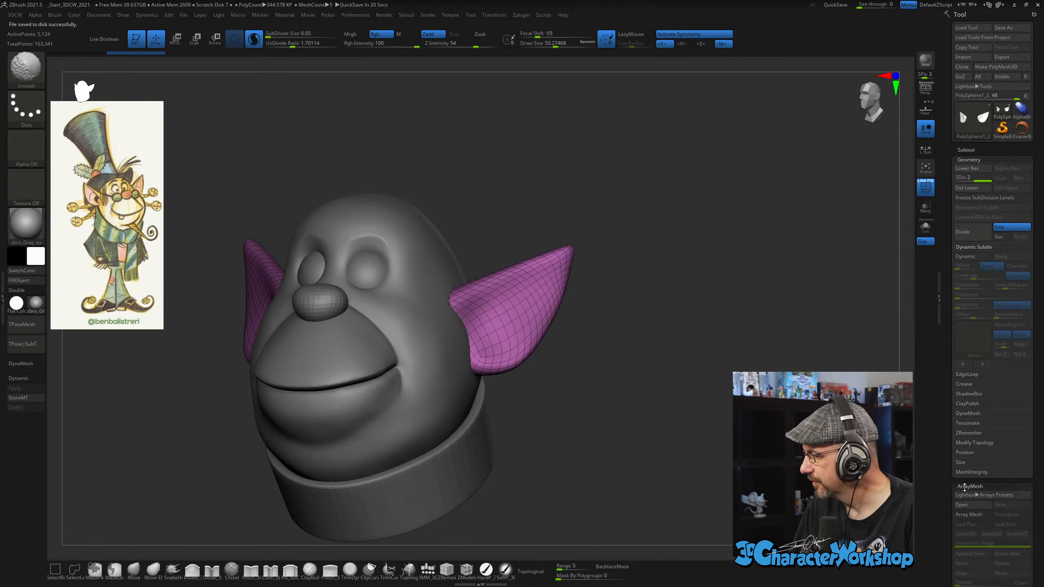
{"action": "left_click_drag", "start_coordinate": [687, 333], "coordinate": [641, 310]}
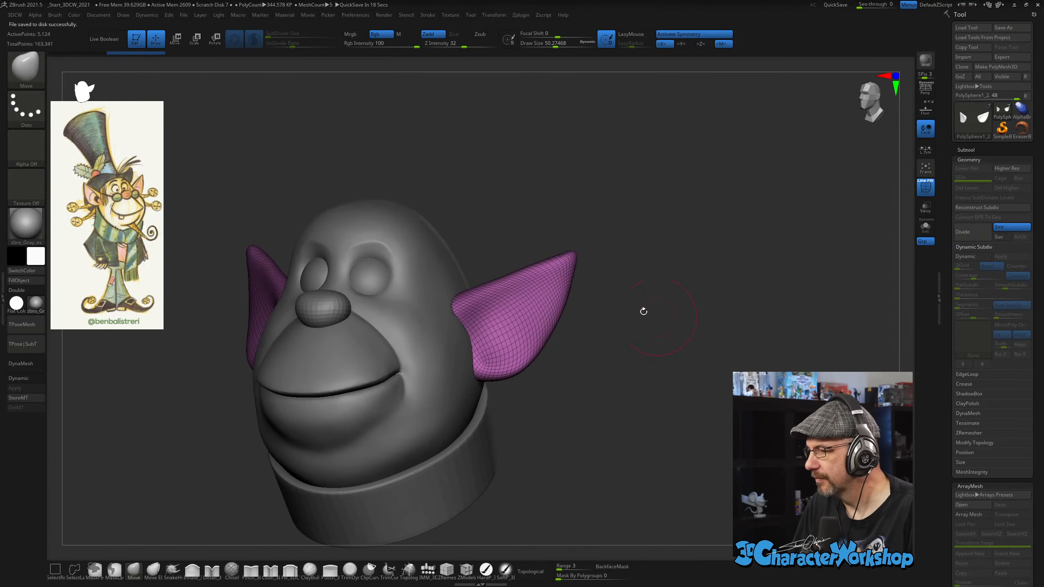
Tessimate the ears to an even, denser mesh with a Polygons Size of about 0.17.
{"action": "left_click", "coordinate": [971, 423]}
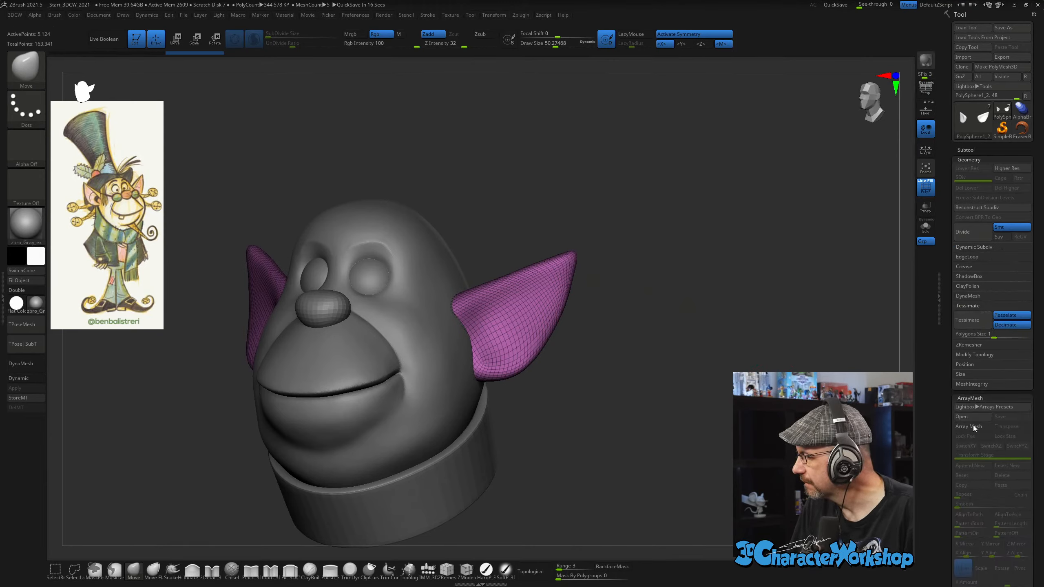
{"action": "left_click_drag", "start_coordinate": [972, 336], "coordinate": [977, 336]}
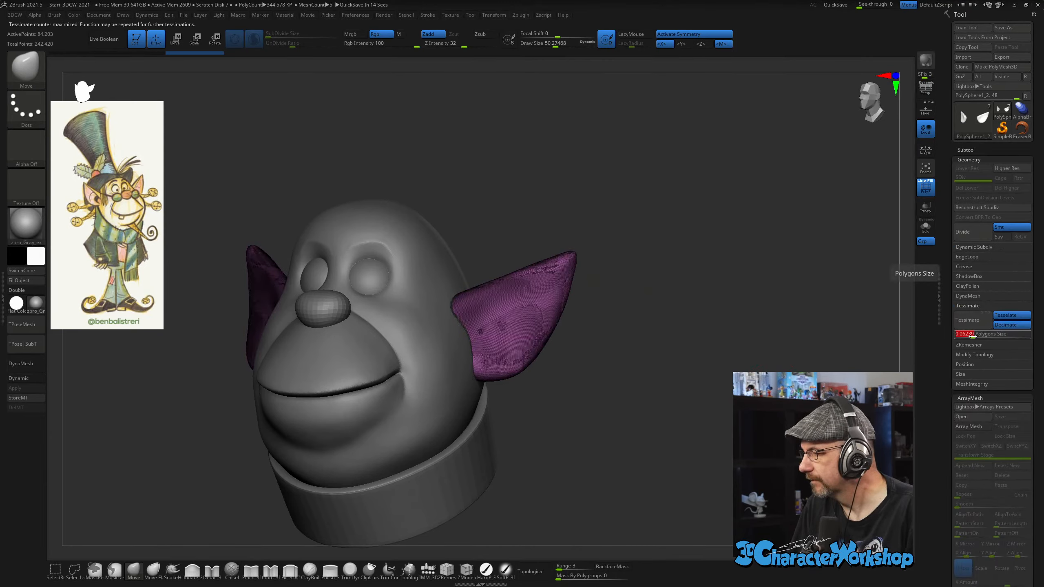
{"action": "left_click_drag", "start_coordinate": [718, 293], "coordinate": [760, 354], "text": "alt"}
{"action": "left_click_drag", "start_coordinate": [975, 336], "coordinate": [981, 337]}
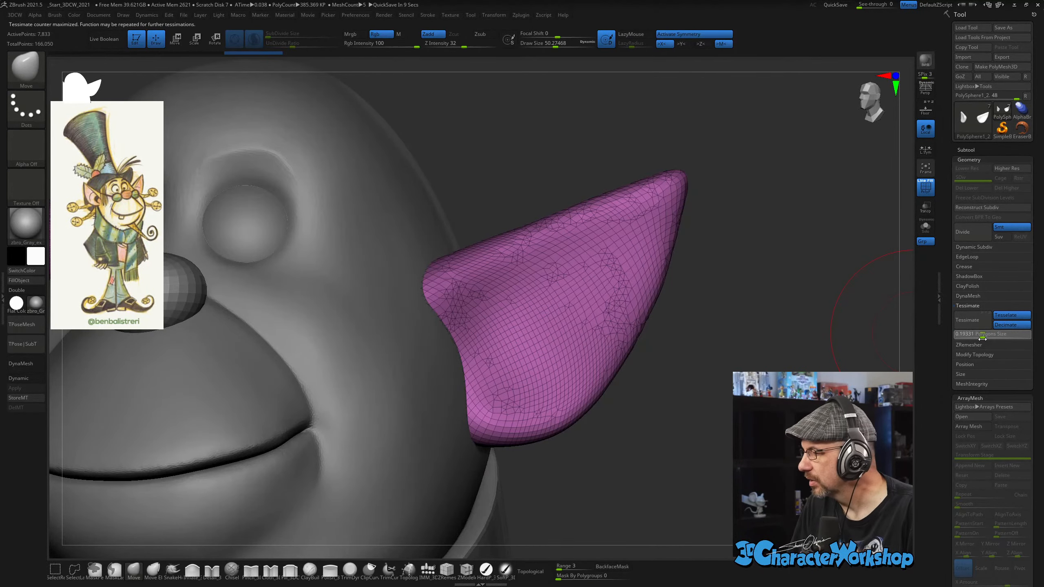
{"action": "left_click_drag", "start_coordinate": [690, 365], "coordinate": [665, 361]}
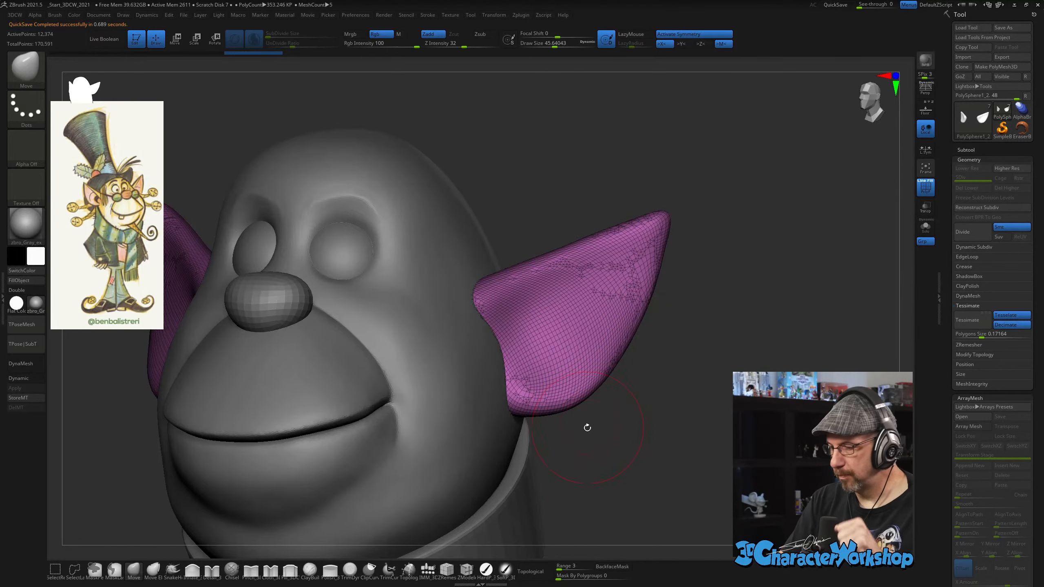
Select the Cloth_3DCW brush for the ears and set its draw size to about 23.
{"action": "left_click", "coordinate": [136, 571]}
{"action": "key", "text": "s"}
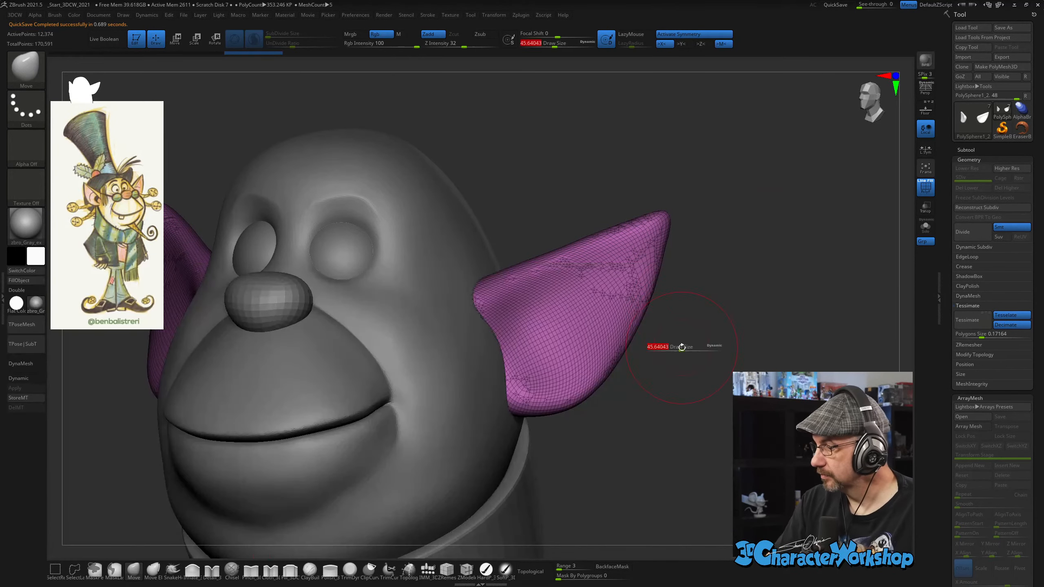
{"action": "mouse_move", "coordinate": [681, 348]}
{"action": "left_mouse_down"}
{"action": "mouse_move", "coordinate": [662, 362]}
{"action": "mouse_move", "coordinate": [680, 345]}
{"action": "mouse_move", "coordinate": [671, 346]}
{"action": "left_mouse_up"}
{"action": "left_click", "coordinate": [270, 570]}
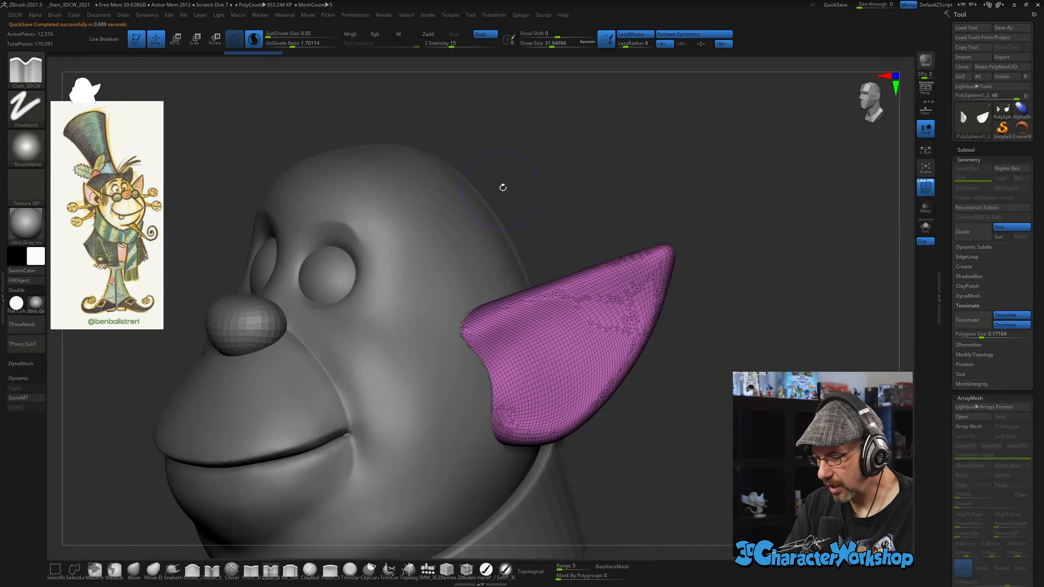
{"action": "key", "text": "s"}
{"action": "left_click_drag", "start_coordinate": [550, 190], "coordinate": [545, 191]}
{"action": "mouse_move", "coordinate": [556, 221]}
{"action": "left_mouse_down", "text": "alt"}
{"action": "mouse_move", "coordinate": [544, 260]}
{"action": "mouse_move", "coordinate": [580, 259]}
{"action": "left_mouse_up", "text": "alt"}
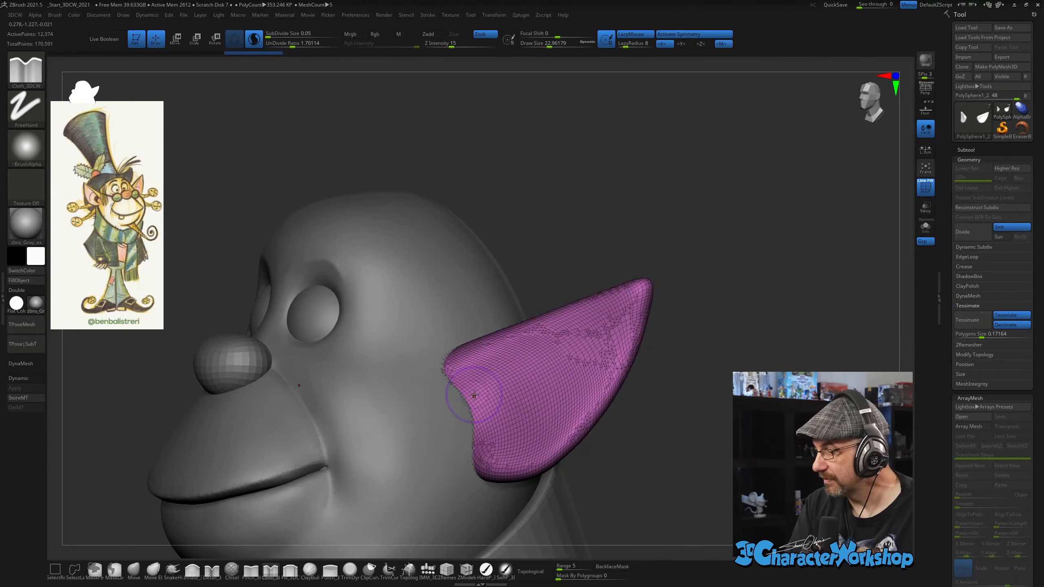
Try a stroke along the upper inside of the ear at the current SubDivide Size, and undo it.
{"action": "right_click_drag", "start_coordinate": [514, 379], "coordinate": [503, 382]}
{"action": "left_click_drag", "start_coordinate": [478, 391], "coordinate": [564, 338]}
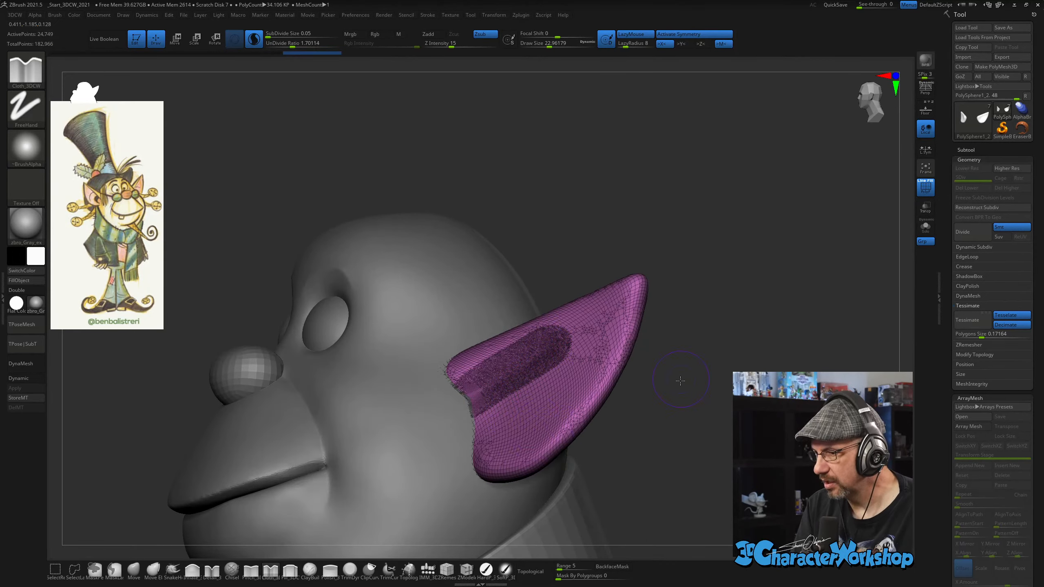
{"action": "key", "text": "ctrl+z"}
{"action": "key", "text": "ctrl+z"}
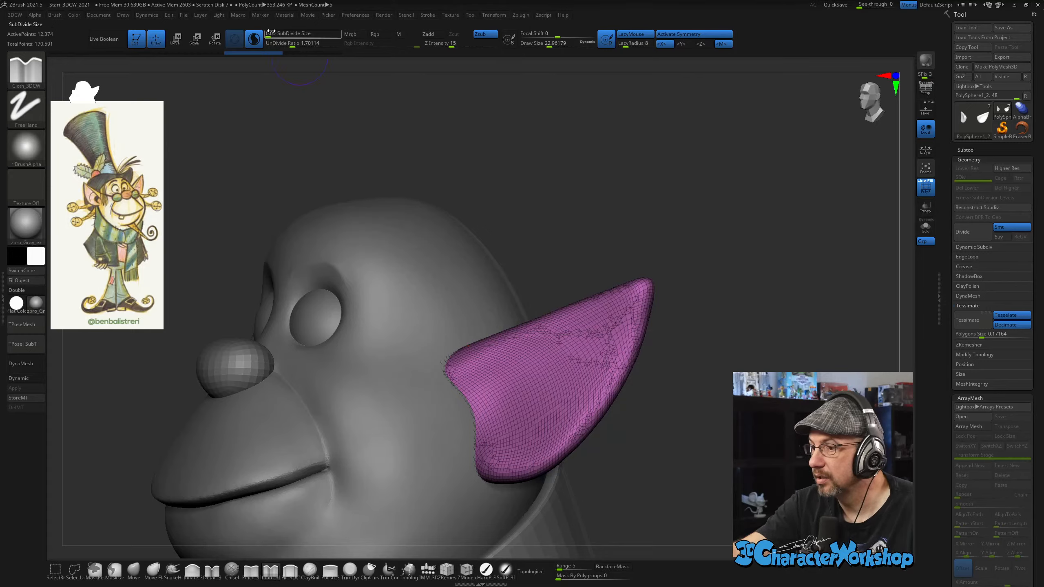
Try strokes inside the ear with SubDivide Size values of about 0.09 and 0.31, and undo each one.
{"action": "left_click_drag", "start_coordinate": [273, 33], "coordinate": [280, 35]}
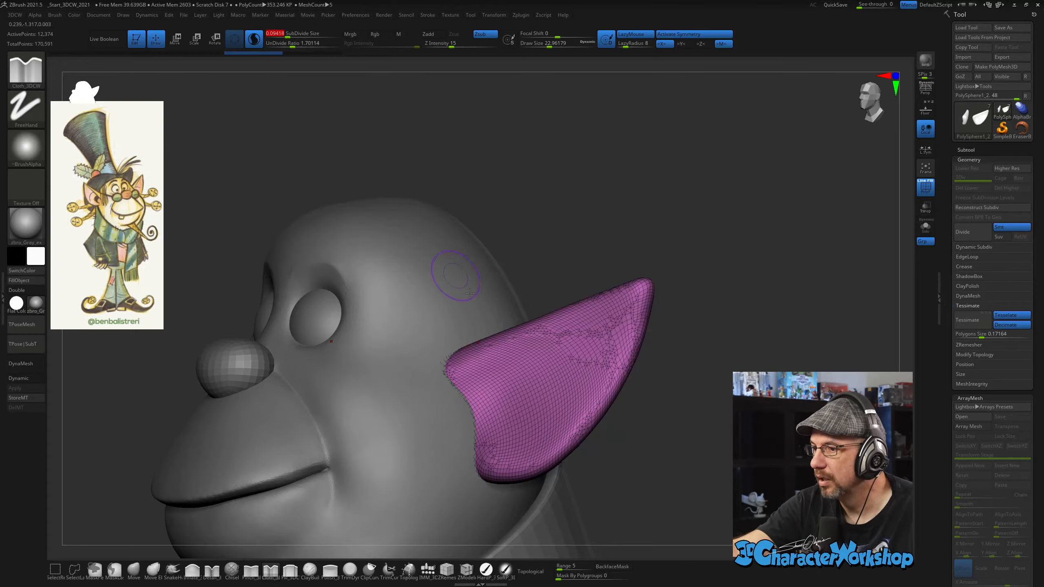
{"action": "left_click_drag", "start_coordinate": [488, 386], "coordinate": [570, 342]}
{"action": "key", "text": "ctrl+z"}
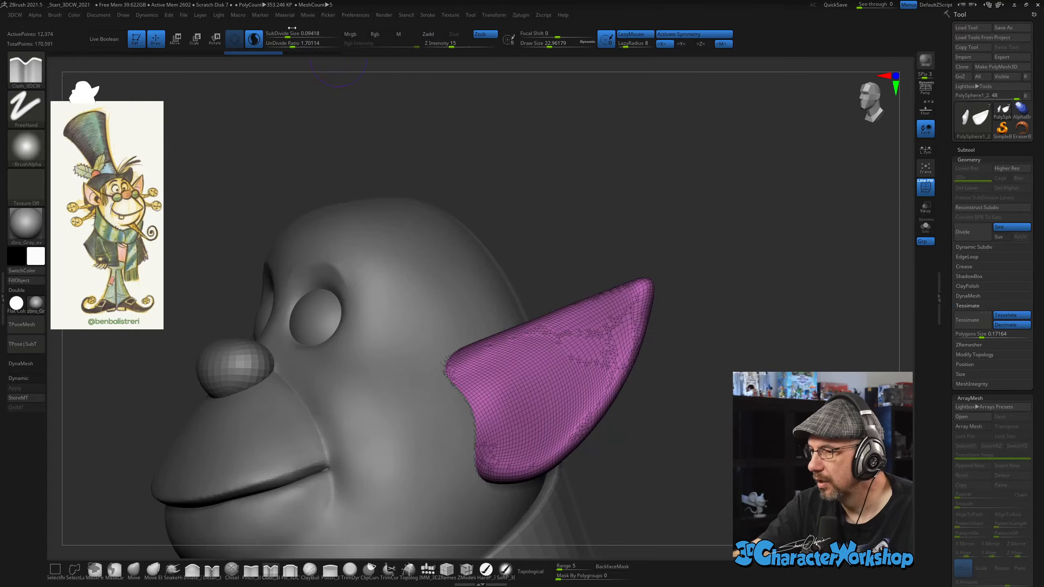
{"action": "left_click_drag", "start_coordinate": [287, 35], "coordinate": [296, 35]}
{"action": "left_click_drag", "start_coordinate": [478, 394], "coordinate": [588, 329]}
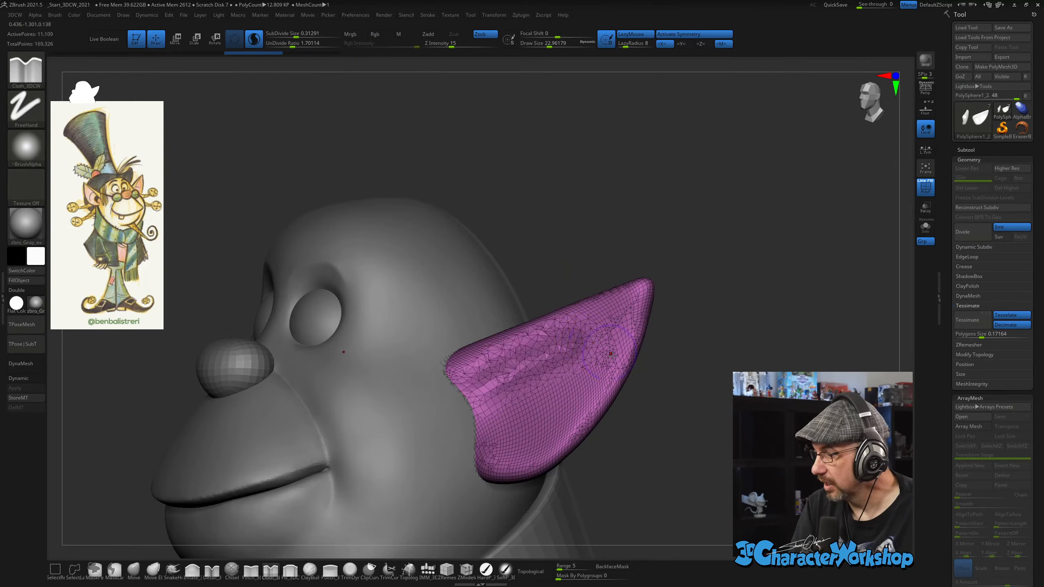
{"action": "key", "text": "ctrl+z"}
Set SubDivide Size to about 0.144, carve a groove along the ear's upper inner edge, and hide the polyframe.
{"action": "left_click_drag", "start_coordinate": [294, 35], "coordinate": [291, 35]}
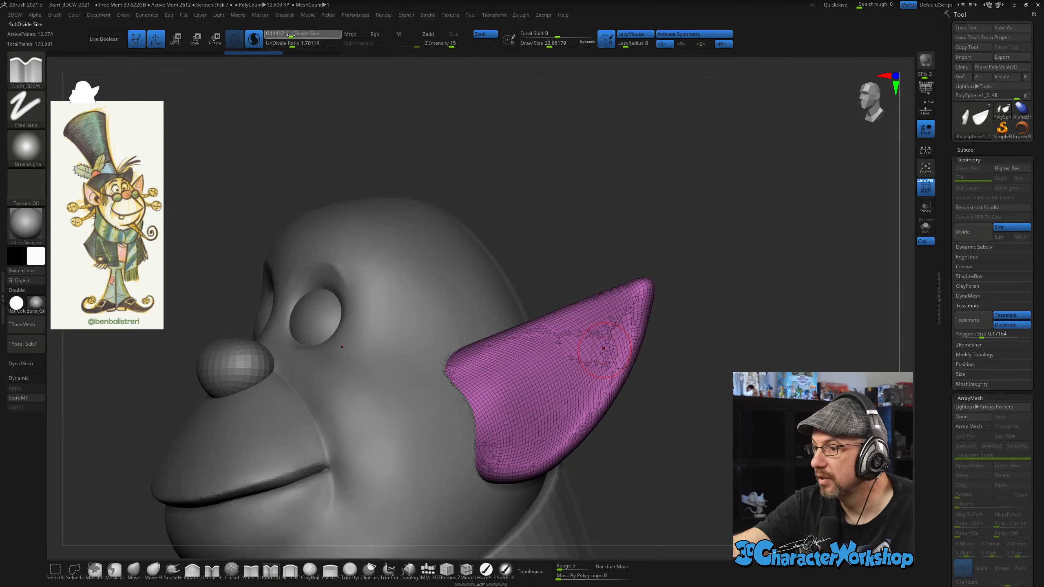
{"action": "left_click_drag", "start_coordinate": [482, 380], "coordinate": [568, 342]}
{"action": "mouse_move", "coordinate": [641, 382]}
{"action": "left_mouse_down"}
{"action": "mouse_move", "coordinate": [683, 390]}
{"action": "mouse_move", "coordinate": [664, 401]}
{"action": "mouse_move", "coordinate": [666, 419]}
{"action": "mouse_move", "coordinate": [652, 401]}
{"action": "mouse_move", "coordinate": [667, 389]}
{"action": "left_mouse_up"}
{"action": "key", "text": "ctrl+z"}
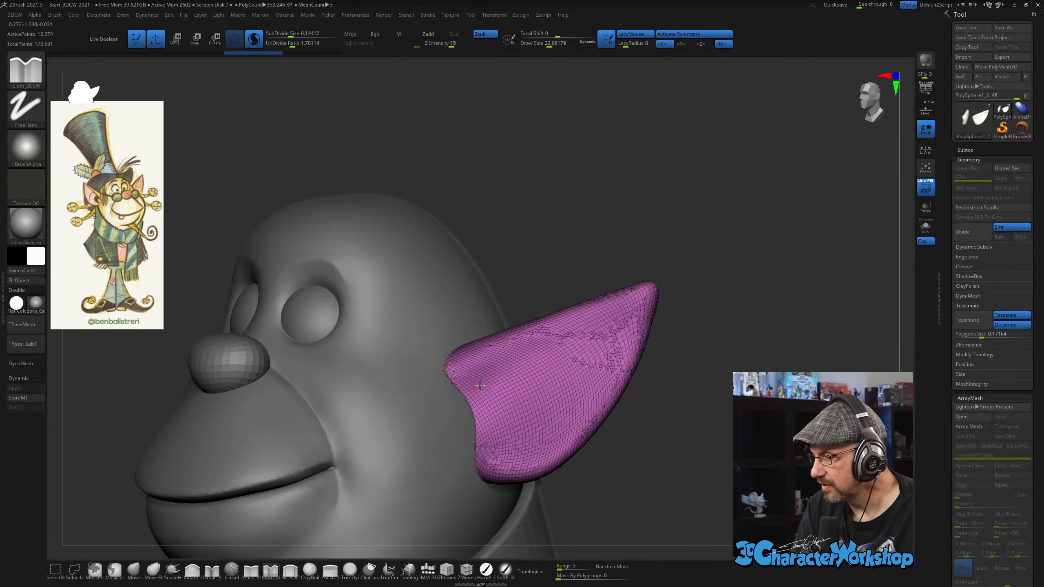
{"action": "left_click_drag", "start_coordinate": [480, 386], "coordinate": [634, 316]}
{"action": "key", "text": "shift+f"}
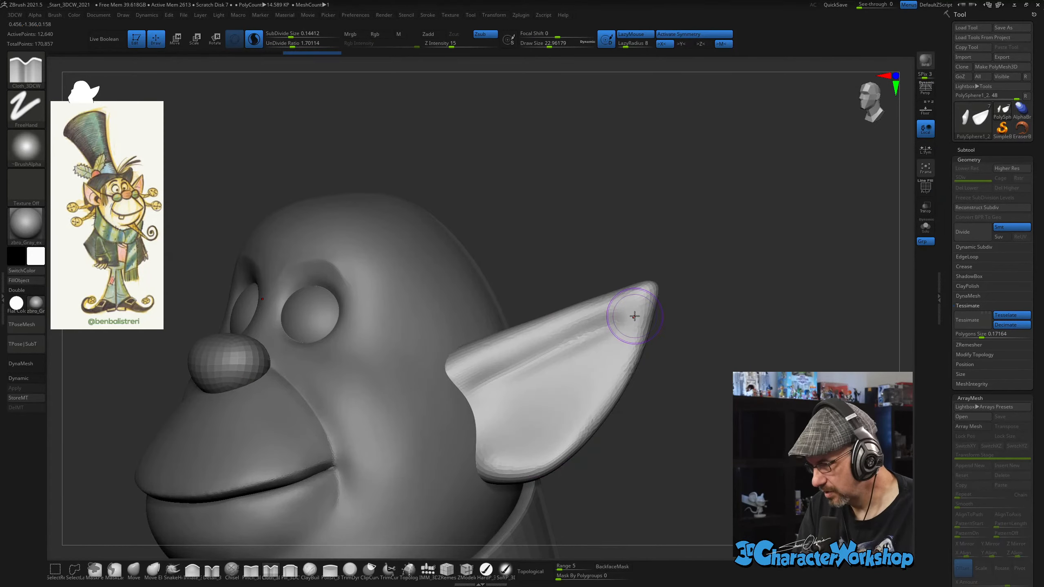
Deepen the ear's inner groove from the tip toward the head, then try smoothing it and undo the smoothing.
{"action": "right_click_drag", "start_coordinate": [607, 355], "coordinate": [603, 361]}
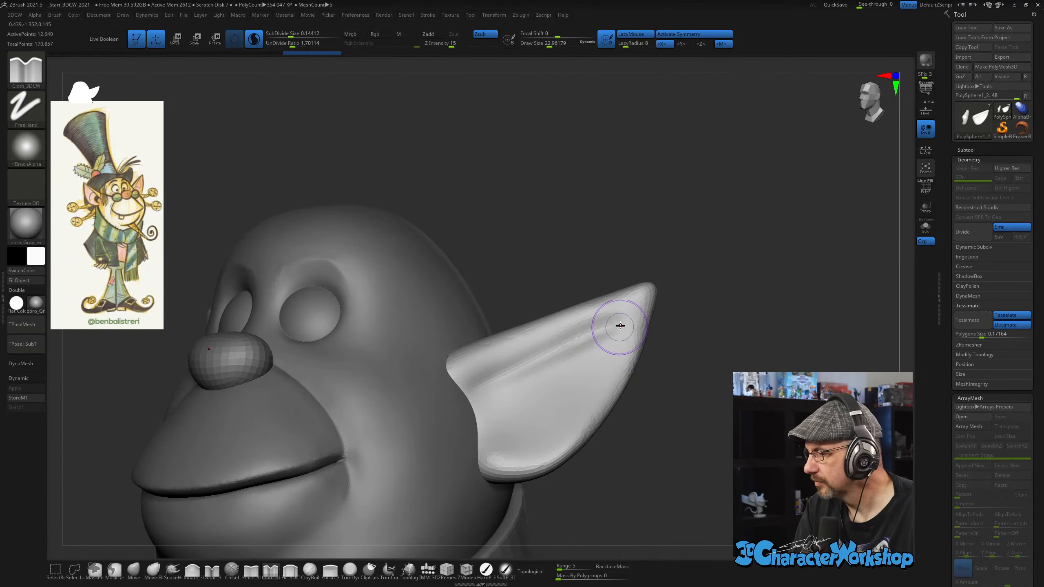
{"action": "mouse_move", "coordinate": [645, 297]}
{"action": "left_mouse_down"}
{"action": "mouse_move", "coordinate": [603, 329]}
{"action": "mouse_move", "coordinate": [442, 401]}
{"action": "left_mouse_up"}
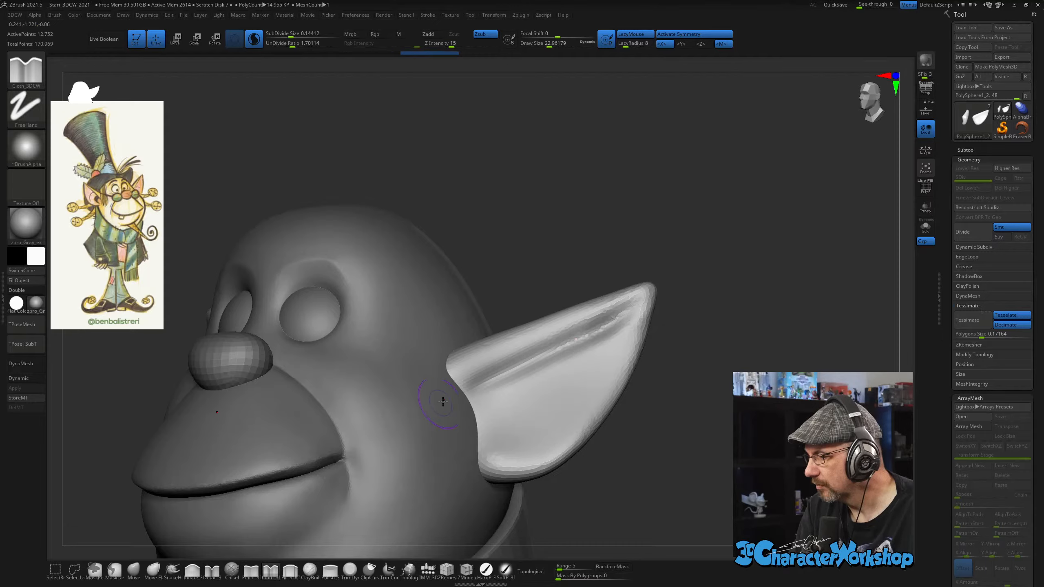
{"action": "mouse_move", "coordinate": [631, 313]}
{"action": "left_mouse_down", "text": "shift"}
{"action": "mouse_move", "coordinate": [608, 350]}
{"action": "mouse_move", "coordinate": [565, 350]}
{"action": "left_mouse_up", "text": "shift"}
{"action": "key", "text": "ctrl+z"}
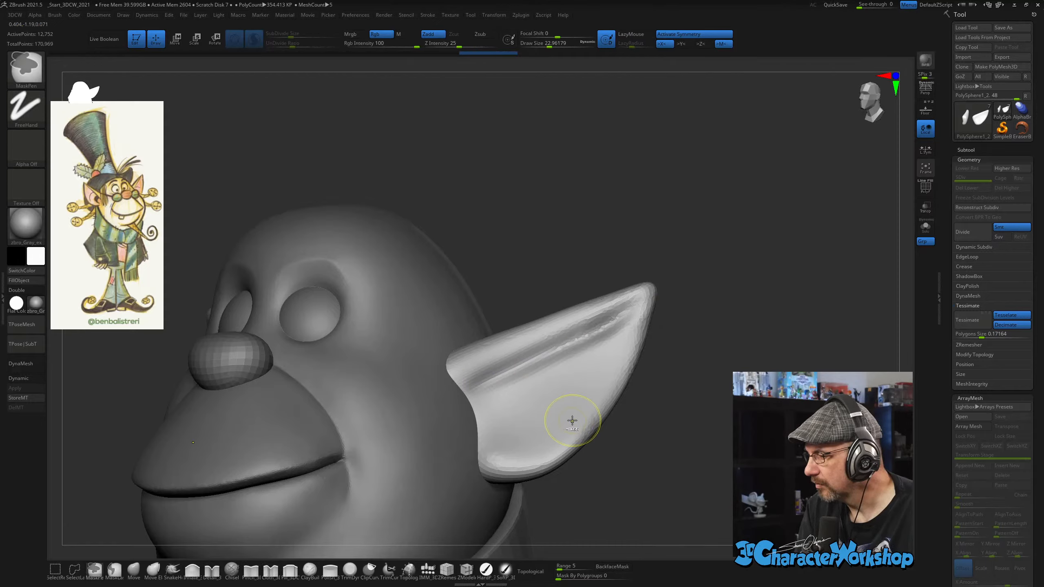
Set UnDivide Ratio to about 1.48, try smoothing the ear's inner groove, and step back through the recent strokes.
{"action": "left_click", "coordinate": [284, 46]}
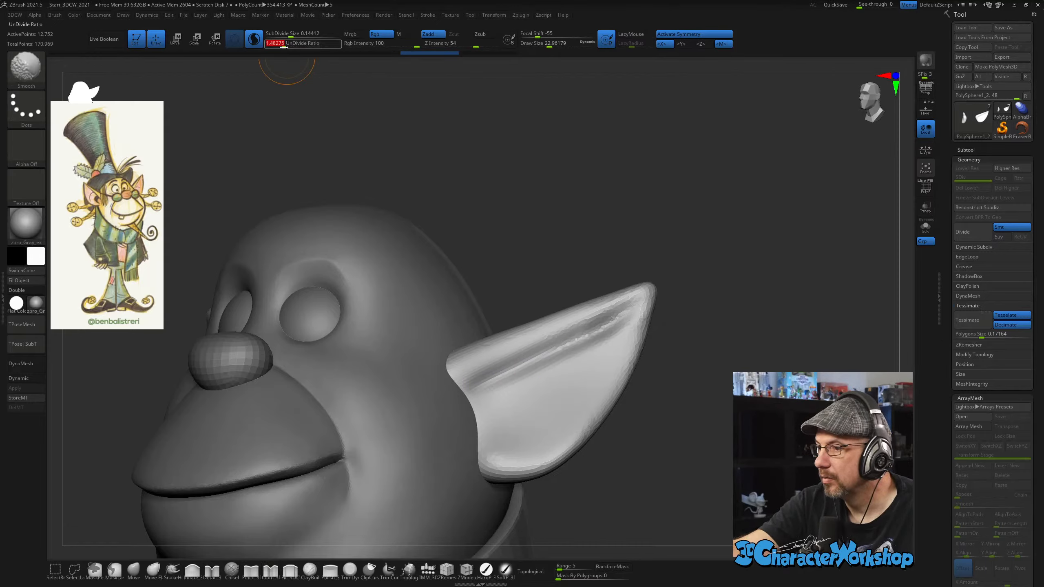
{"action": "mouse_move", "coordinate": [508, 390]}
{"action": "left_mouse_down", "text": "shift"}
{"action": "mouse_move", "coordinate": [624, 330]}
{"action": "mouse_move", "coordinate": [594, 351]}
{"action": "left_mouse_up", "text": "shift"}
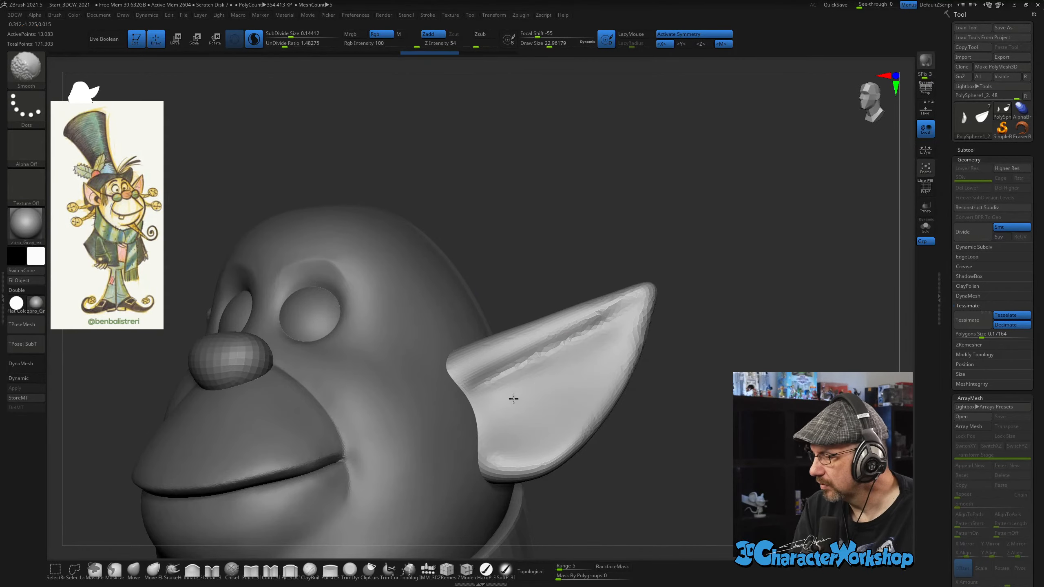
{"action": "key", "text": "ctrl+z"}
{"action": "key", "text": "ctrl+z"}
{"action": "key", "text": "ctrl+z"}
{"action": "key", "text": "ctrl+z"}
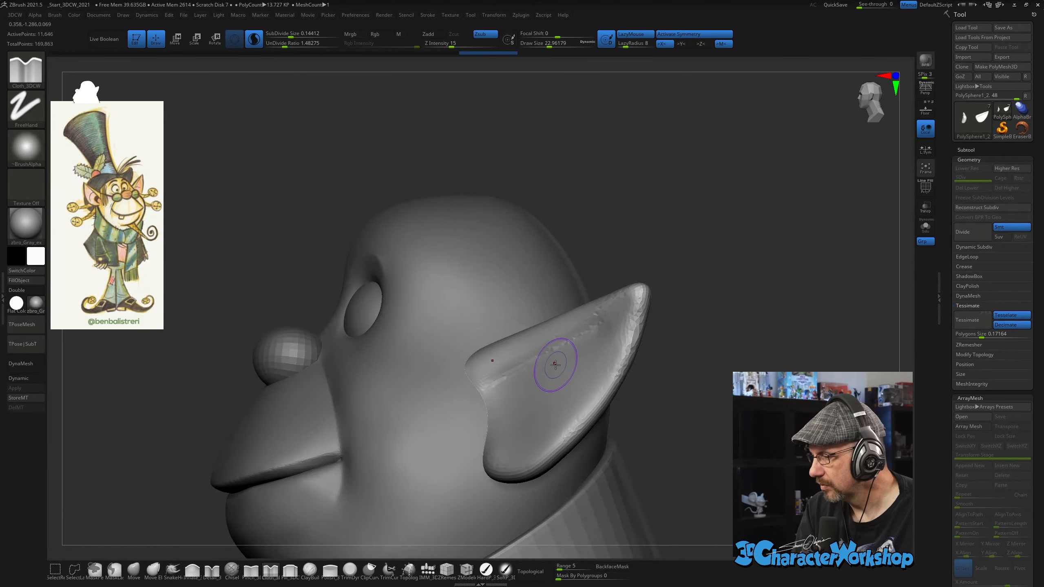
{"action": "key", "text": "ctrl+shift+z"}
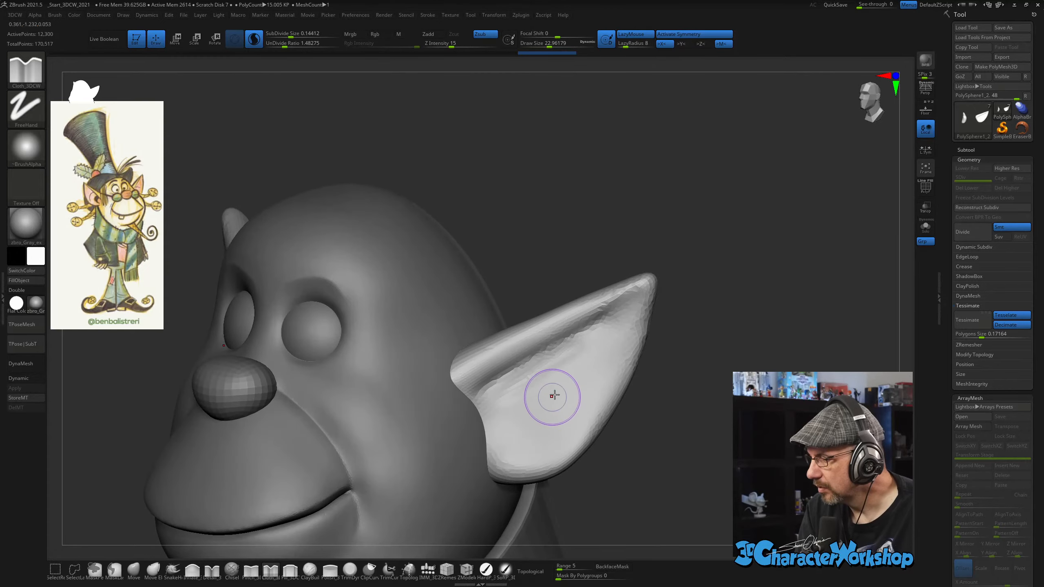
Carve a curved hollow in the middle of the inner ear, then try another stroke above it and undo it.
{"action": "mouse_move", "coordinate": [552, 382]}
{"action": "left_mouse_down"}
{"action": "mouse_move", "coordinate": [524, 380]}
{"action": "mouse_move", "coordinate": [527, 427]}
{"action": "mouse_move", "coordinate": [524, 388]}
{"action": "mouse_move", "coordinate": [549, 379]}
{"action": "mouse_move", "coordinate": [540, 409]}
{"action": "mouse_move", "coordinate": [575, 401]}
{"action": "left_mouse_up"}
{"action": "mouse_move", "coordinate": [578, 403]}
{"action": "right_mouse_down"}
{"action": "mouse_move", "coordinate": [562, 410]}
{"action": "mouse_move", "coordinate": [588, 394]}
{"action": "right_mouse_up"}
{"action": "mouse_move", "coordinate": [526, 381]}
{"action": "left_mouse_down"}
{"action": "mouse_move", "coordinate": [546, 415]}
{"action": "mouse_move", "coordinate": [555, 407]}
{"action": "mouse_move", "coordinate": [538, 404]}
{"action": "mouse_move", "coordinate": [553, 422]}
{"action": "mouse_move", "coordinate": [555, 399]}
{"action": "left_mouse_up"}
{"action": "right_click_drag", "start_coordinate": [555, 399], "coordinate": [546, 312]}
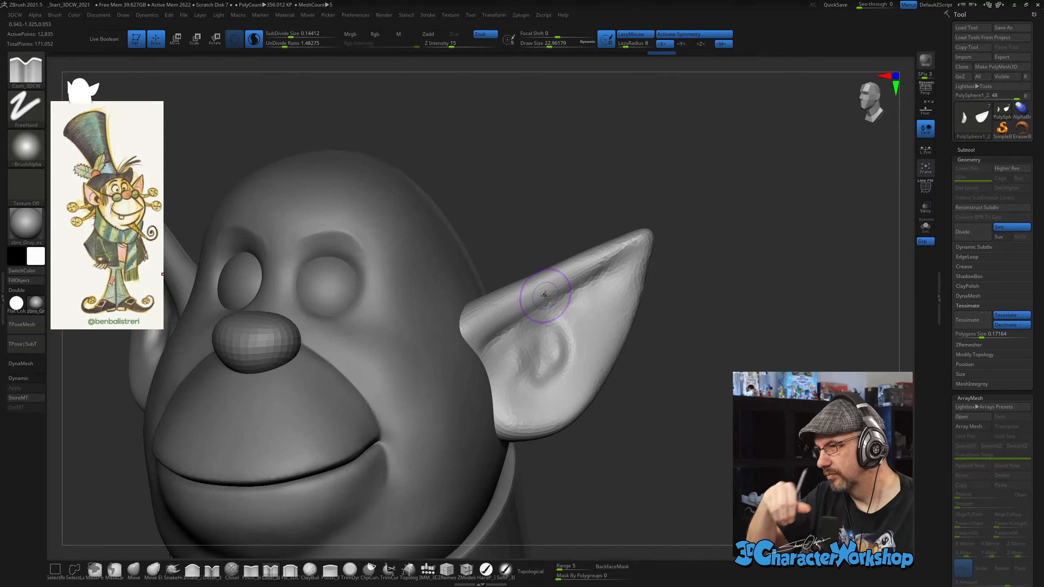
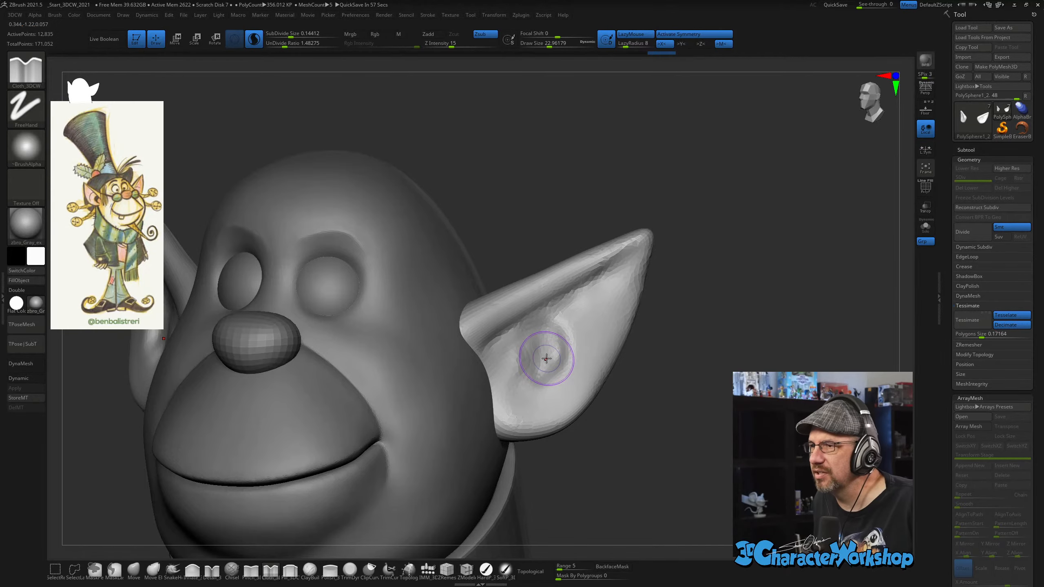
{"action": "mouse_move", "coordinate": [551, 341]}
{"action": "right_mouse_down"}
{"action": "mouse_move", "coordinate": [559, 312]}
{"action": "mouse_move", "coordinate": [539, 335]}
{"action": "mouse_move", "coordinate": [532, 318]}
{"action": "right_mouse_up"}
{"action": "mouse_move", "coordinate": [533, 316]}
{"action": "left_mouse_down"}
{"action": "mouse_move", "coordinate": [550, 321]}
{"action": "mouse_move", "coordinate": [568, 307]}
{"action": "mouse_move", "coordinate": [553, 320]}
{"action": "left_mouse_up"}
{"action": "key", "text": "ctrl+z"}
Set Draw Size to about 16, carve the fold inside the ear's hollow, and lower the Smooth brush's Z Intensity to about 11.
{"action": "key", "text": "s"}
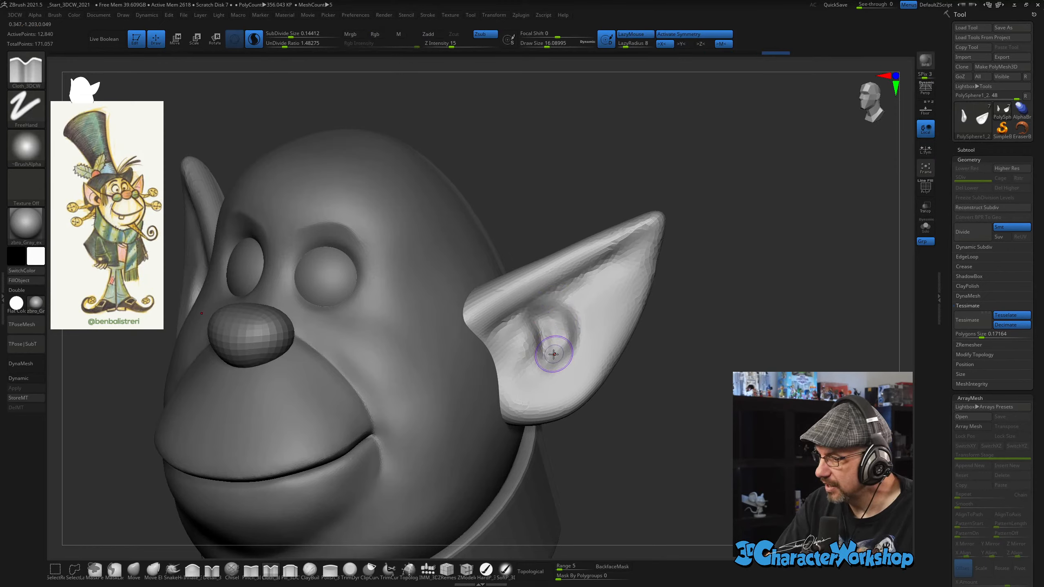
{"action": "mouse_move", "coordinate": [537, 373]}
{"action": "left_mouse_down"}
{"action": "mouse_move", "coordinate": [568, 346]}
{"action": "mouse_move", "coordinate": [557, 336]}
{"action": "mouse_move", "coordinate": [538, 345]}
{"action": "left_mouse_up"}
{"action": "left_click", "coordinate": [447, 45], "text": "shift"}
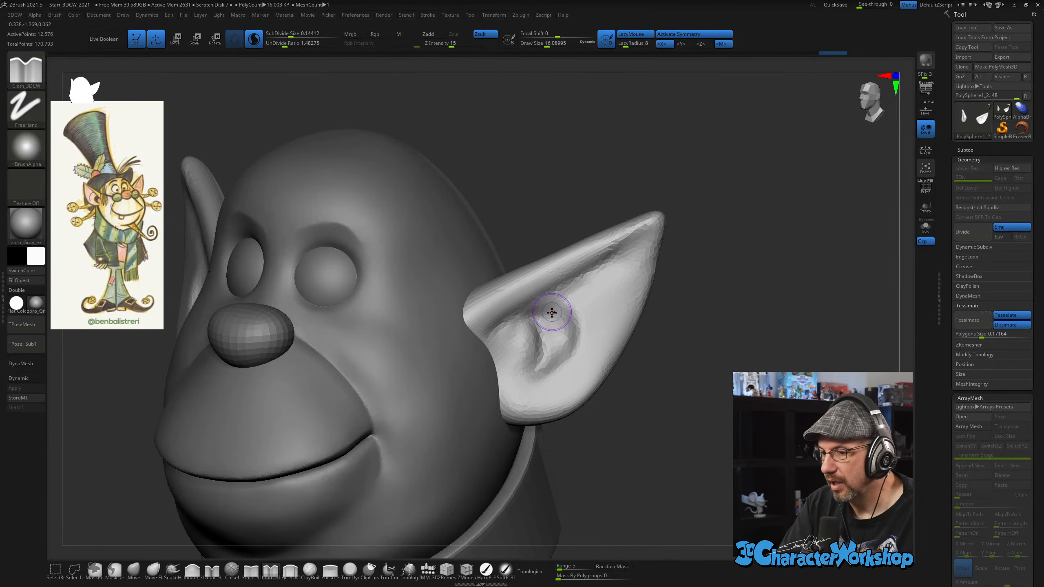
{"action": "left_click_drag", "start_coordinate": [552, 313], "coordinate": [549, 314]}
{"action": "right_click_drag", "start_coordinate": [552, 313], "coordinate": [564, 321], "text": "alt"}
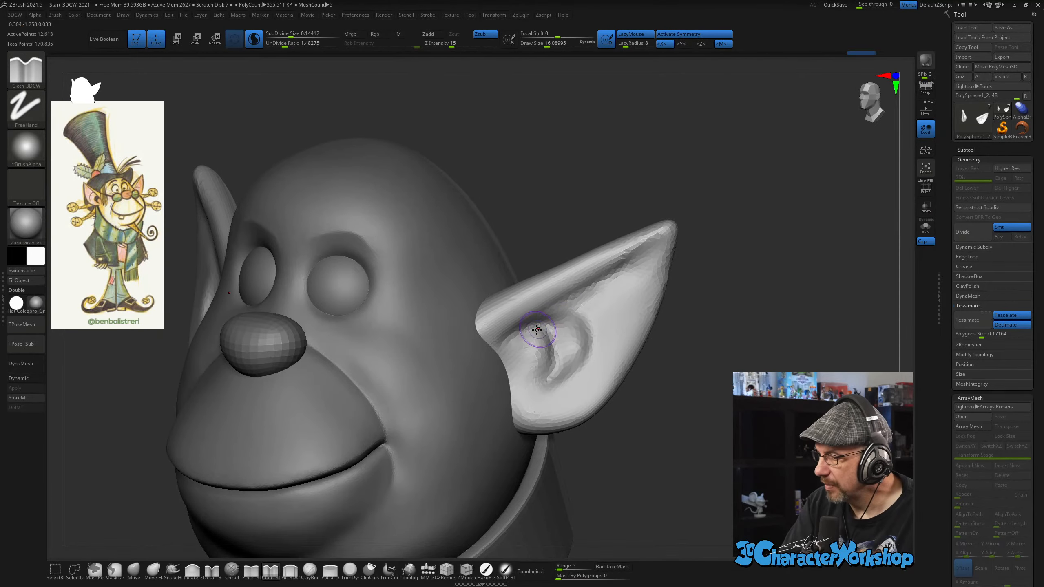
Carve around the upper end of the inner ear fold, deepen the hollow behind it, and lightly smooth the area beside the head.
{"action": "left_click_drag", "start_coordinate": [539, 321], "coordinate": [583, 315]}
{"action": "right_click_drag", "start_coordinate": [583, 314], "coordinate": [576, 322]}
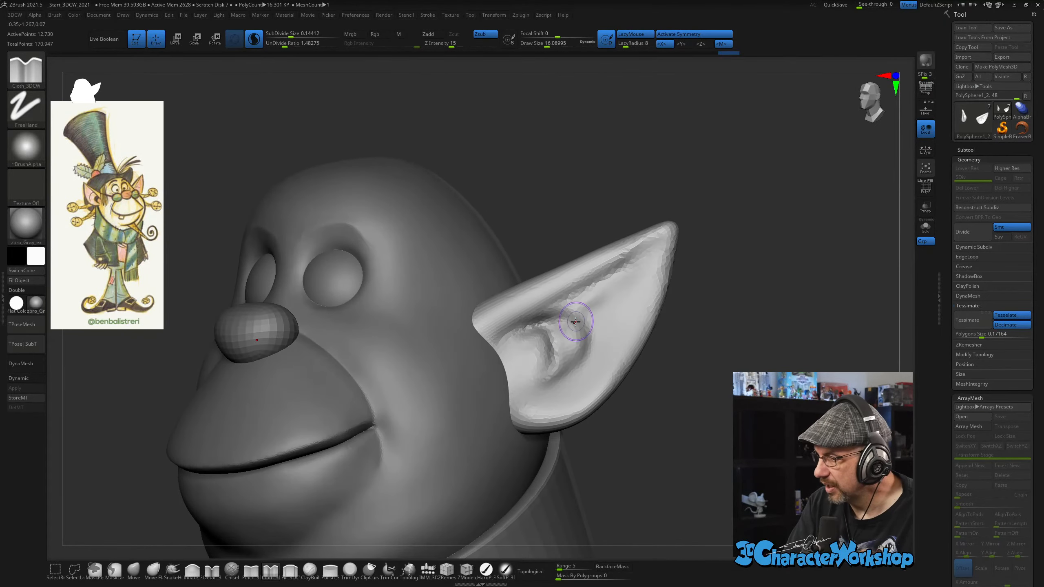
{"action": "left_click_drag", "start_coordinate": [573, 349], "coordinate": [560, 336]}
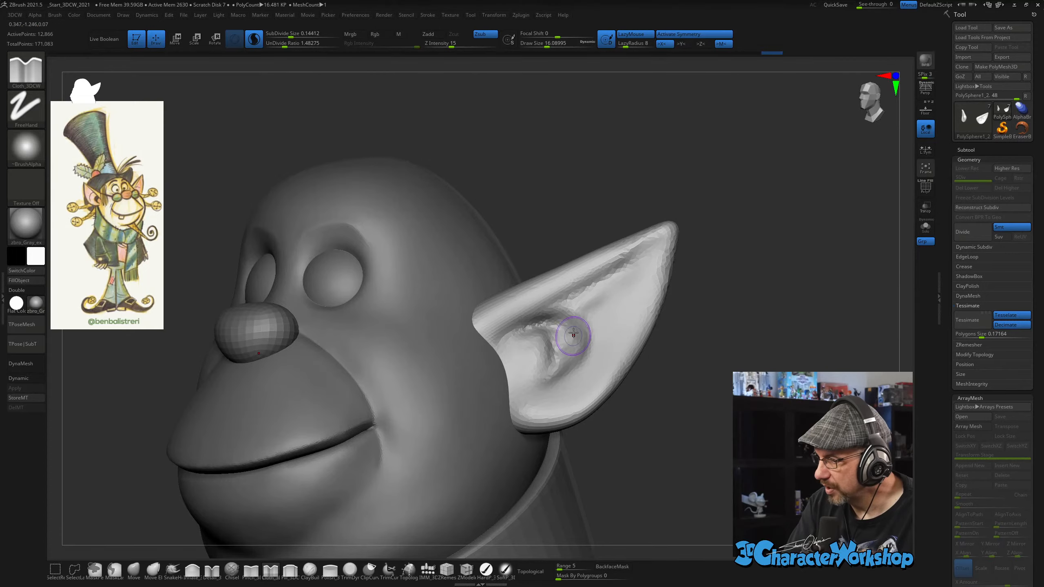
{"action": "key", "text": "shift"}
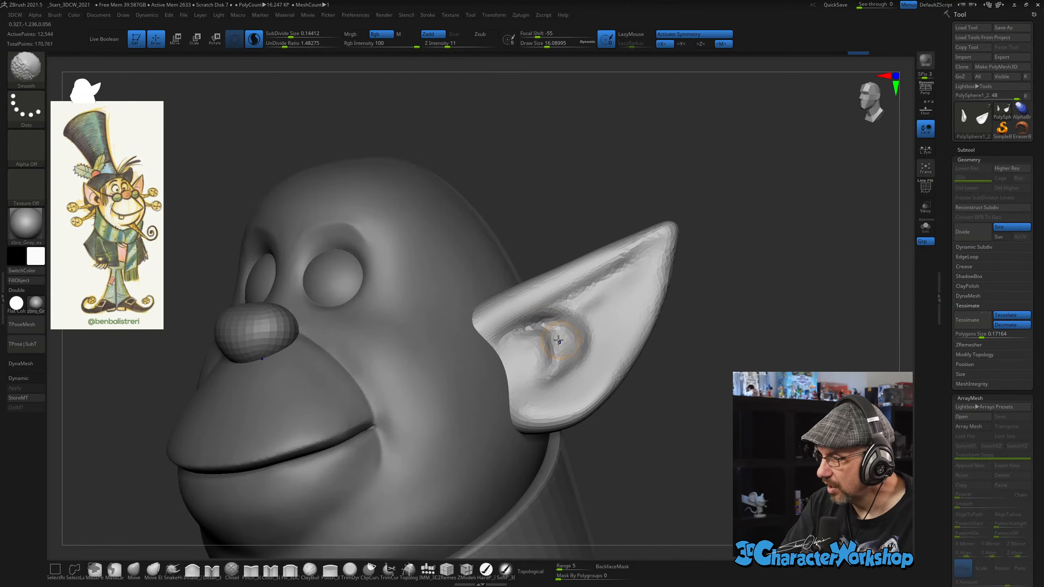
{"action": "mouse_move", "coordinate": [558, 341]}
{"action": "right_mouse_down"}
{"action": "mouse_move", "coordinate": [569, 343]}
{"action": "mouse_move", "coordinate": [545, 348]}
{"action": "right_mouse_up"}
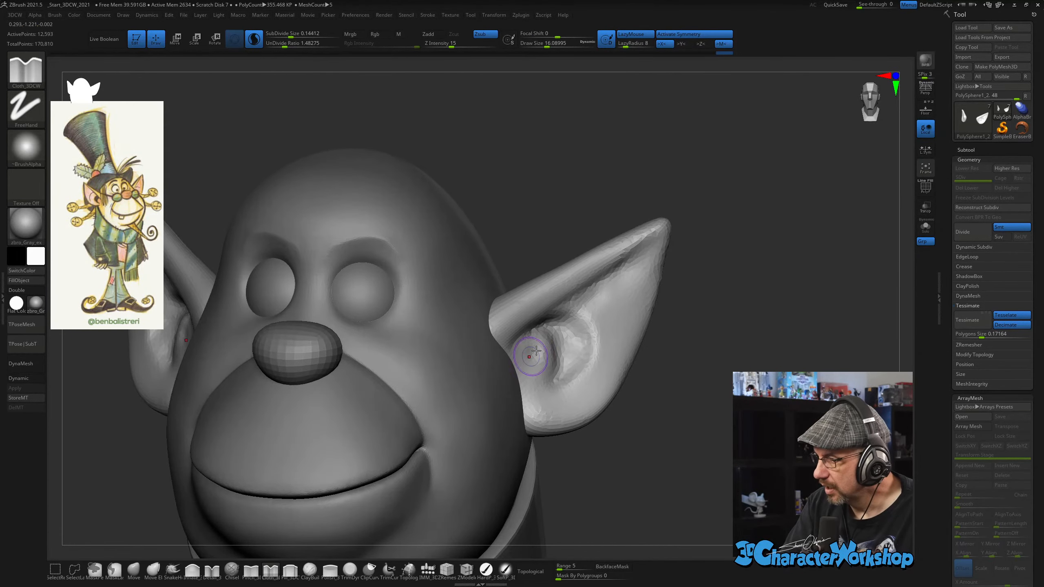
{"action": "mouse_move", "coordinate": [536, 351]}
{"action": "left_mouse_down", "text": "shift"}
{"action": "mouse_move", "coordinate": [576, 322]}
{"action": "mouse_move", "coordinate": [586, 341]}
{"action": "mouse_move", "coordinate": [536, 375]}
{"action": "mouse_move", "coordinate": [546, 380]}
{"action": "left_mouse_up", "text": "shift"}
Sharpen the groove beneath the ear's upper rim between the inner fold and the tip.
{"action": "mouse_move", "coordinate": [594, 390]}
{"action": "right_mouse_down"}
{"action": "mouse_move", "coordinate": [577, 389]}
{"action": "mouse_move", "coordinate": [589, 380]}
{"action": "right_mouse_up"}
{"action": "right_click_drag", "start_coordinate": [604, 321], "coordinate": [573, 309]}
{"action": "mouse_move", "coordinate": [590, 293]}
{"action": "left_mouse_down"}
{"action": "mouse_move", "coordinate": [600, 283]}
{"action": "mouse_move", "coordinate": [613, 296]}
{"action": "mouse_move", "coordinate": [659, 240]}
{"action": "mouse_move", "coordinate": [635, 271]}
{"action": "mouse_move", "coordinate": [647, 261]}
{"action": "left_mouse_up"}
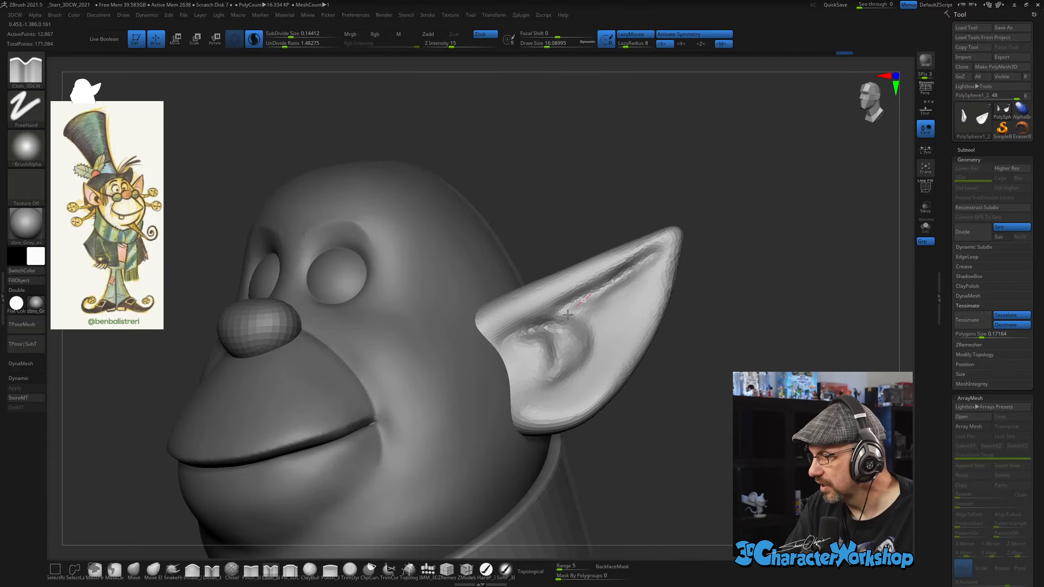
Deepen the crease beneath the ear's upper fold and smooth the inner ear surface beside it.
{"action": "right_click_drag", "start_coordinate": [647, 261], "coordinate": [644, 266]}
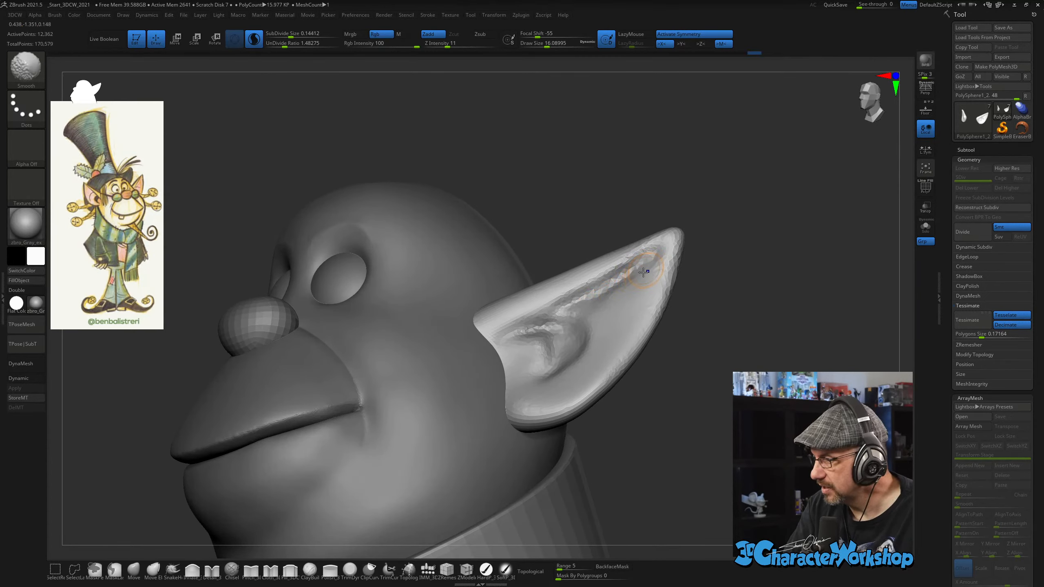
{"action": "mouse_move", "coordinate": [565, 317]}
{"action": "right_mouse_down"}
{"action": "mouse_move", "coordinate": [579, 314]}
{"action": "mouse_move", "coordinate": [564, 309]}
{"action": "right_mouse_up"}
{"action": "left_click_drag", "start_coordinate": [520, 328], "coordinate": [571, 301]}
{"action": "mouse_move", "coordinate": [611, 301]}
{"action": "right_mouse_down"}
{"action": "mouse_move", "coordinate": [606, 329]}
{"action": "mouse_move", "coordinate": [611, 315]}
{"action": "right_mouse_up"}
{"action": "left_click_drag", "start_coordinate": [600, 298], "coordinate": [614, 347]}
{"action": "mouse_move", "coordinate": [601, 304]}
{"action": "left_mouse_down", "text": "shift"}
{"action": "mouse_move", "coordinate": [608, 293]}
{"action": "mouse_move", "coordinate": [606, 333]}
{"action": "left_mouse_up", "text": "shift"}
{"action": "left_click_drag", "start_coordinate": [628, 297], "coordinate": [639, 295], "text": "shift"}
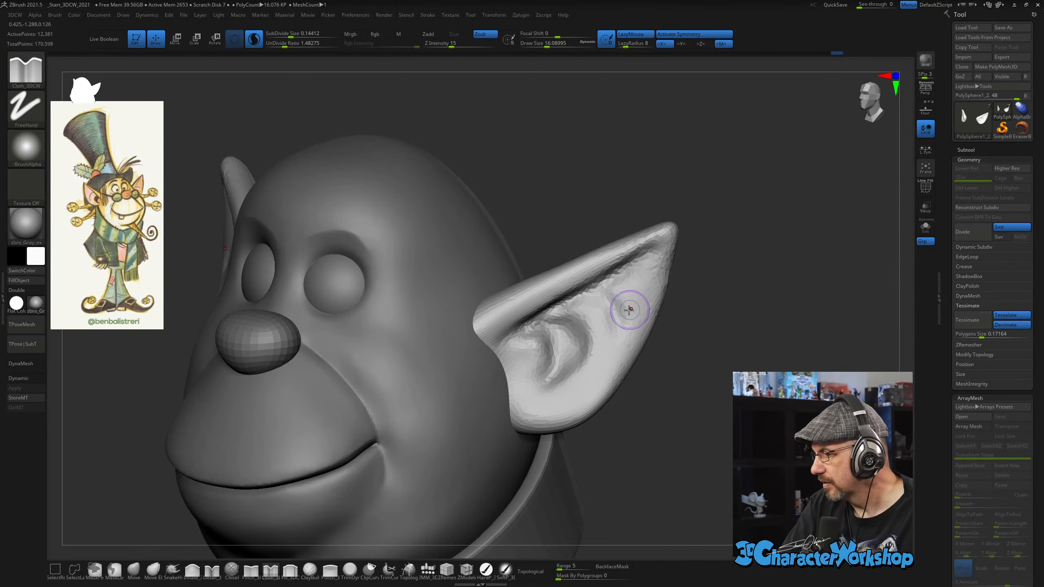
Extend the crease to the ear's front base and sculpt along the upper fold at a draw size of about 28.
{"action": "mouse_move", "coordinate": [629, 307]}
{"action": "right_mouse_down"}
{"action": "mouse_move", "coordinate": [600, 302]}
{"action": "mouse_move", "coordinate": [634, 290]}
{"action": "right_mouse_up"}
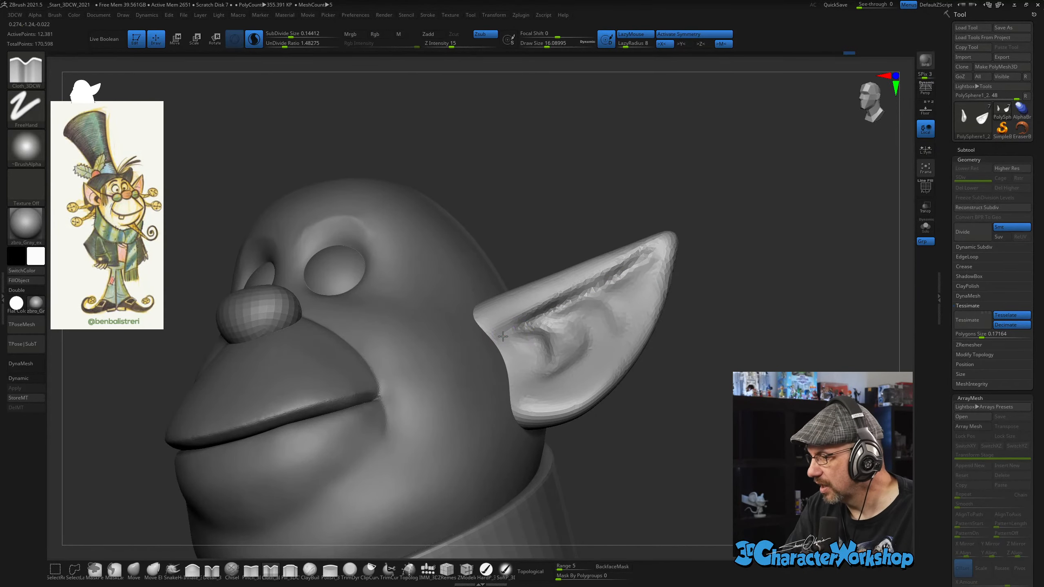
{"action": "left_click_drag", "start_coordinate": [491, 339], "coordinate": [581, 297]}
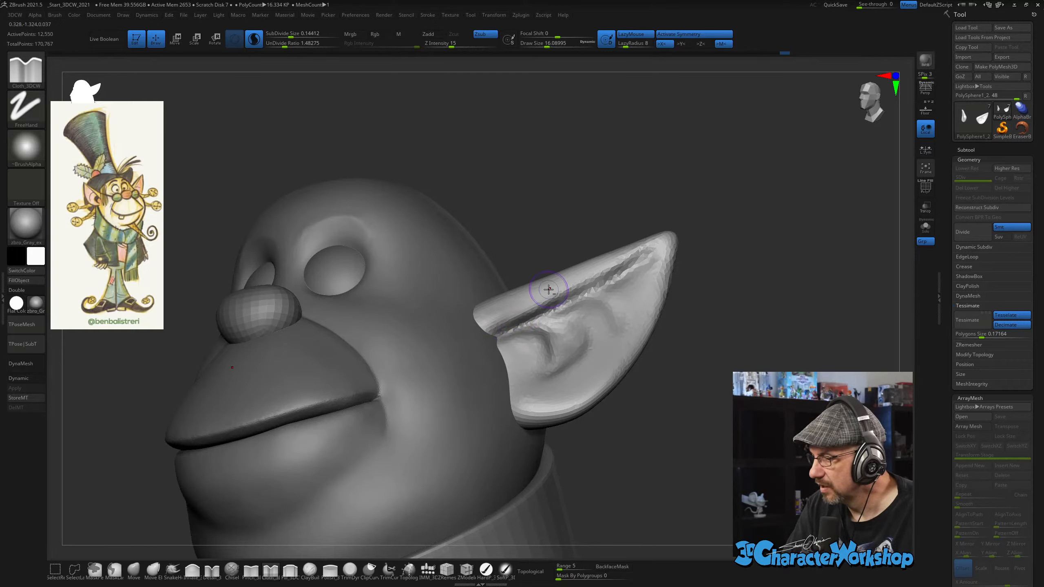
{"action": "key", "text": "bracketright"}
{"action": "key", "text": "bracketright"}
{"action": "key", "text": "bracketright"}
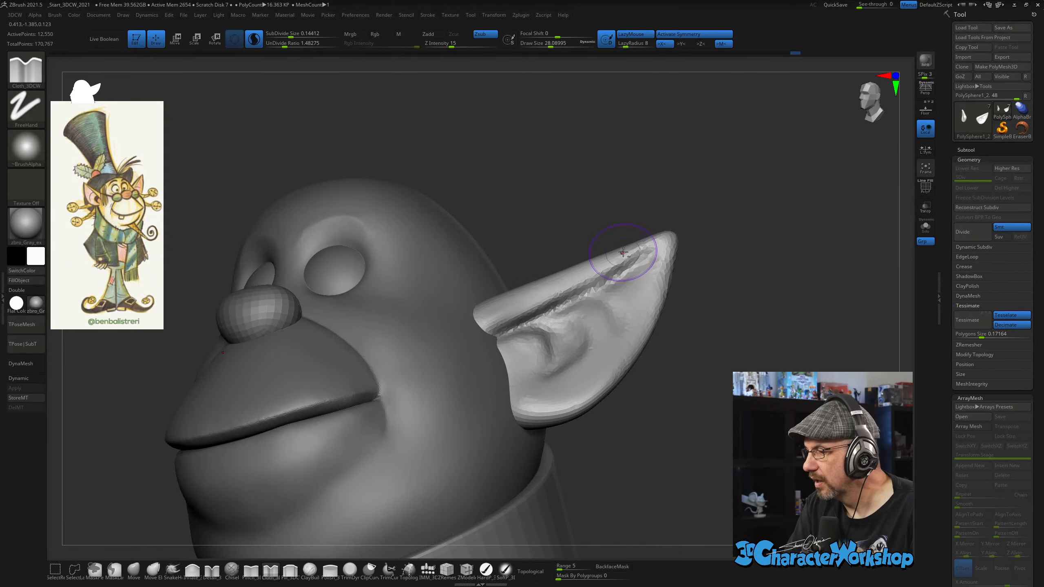
{"action": "mouse_move", "coordinate": [618, 260]}
{"action": "left_mouse_down"}
{"action": "mouse_move", "coordinate": [528, 293]}
{"action": "mouse_move", "coordinate": [473, 334]}
{"action": "left_mouse_up"}
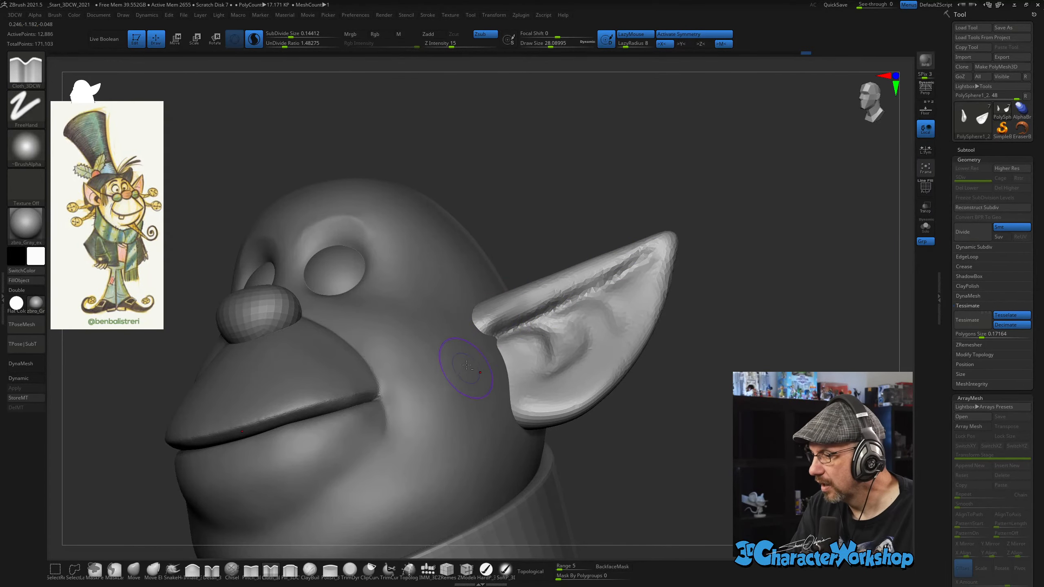
{"action": "mouse_move", "coordinate": [450, 392]}
{"action": "left_mouse_down"}
{"action": "mouse_move", "coordinate": [508, 446]}
{"action": "mouse_move", "coordinate": [473, 446]}
{"action": "left_mouse_up"}
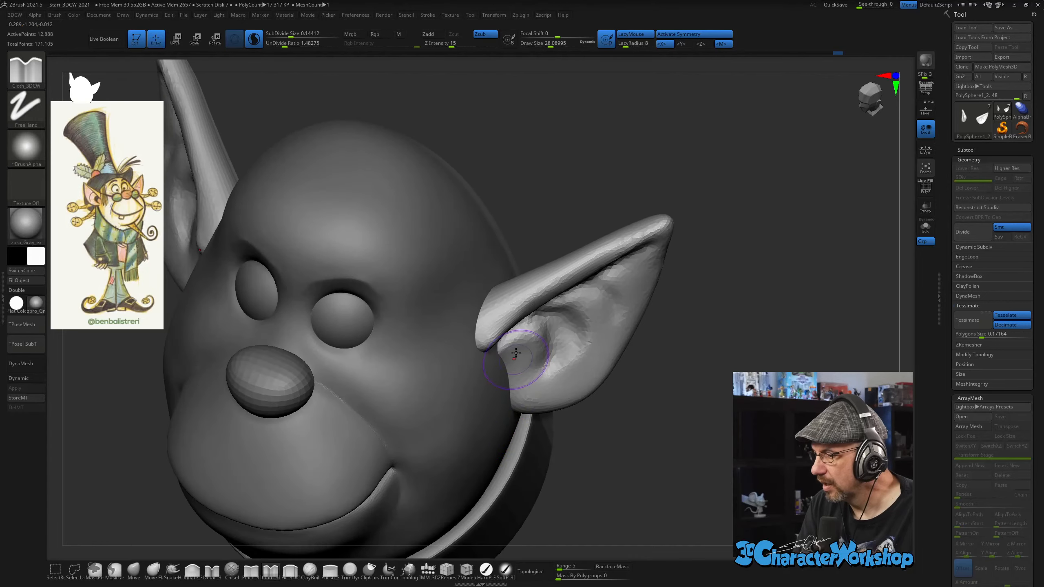
Smooth the ear's upper fold and inner surface, setting the UnDivide Ratio to 1.27586 and showing the wireframe.
{"action": "left_click_drag", "start_coordinate": [487, 329], "coordinate": [596, 247], "text": "shift"}
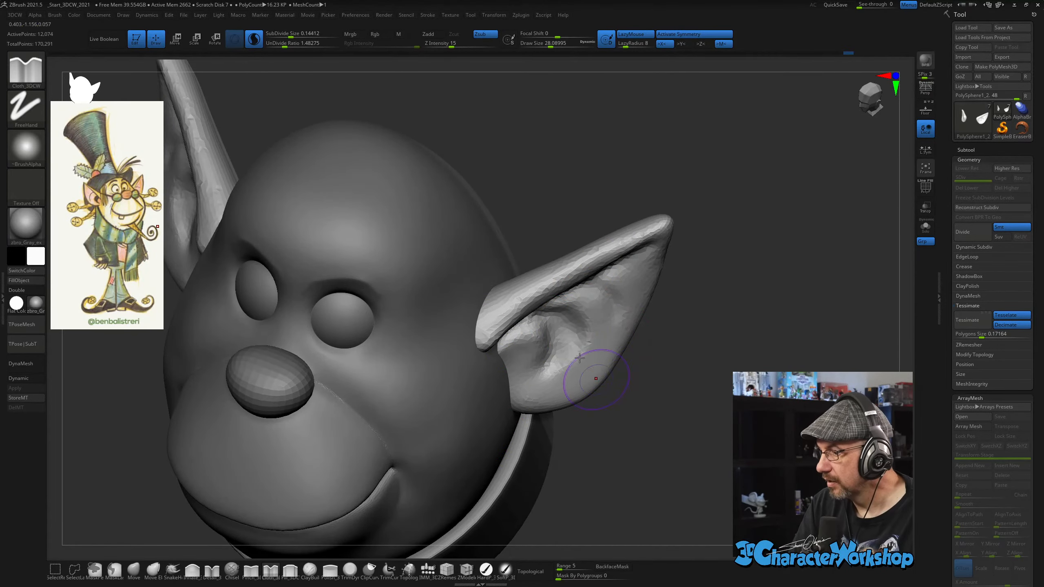
{"action": "key", "text": "shift"}
{"action": "left_click_drag", "start_coordinate": [283, 42], "coordinate": [278, 43]}
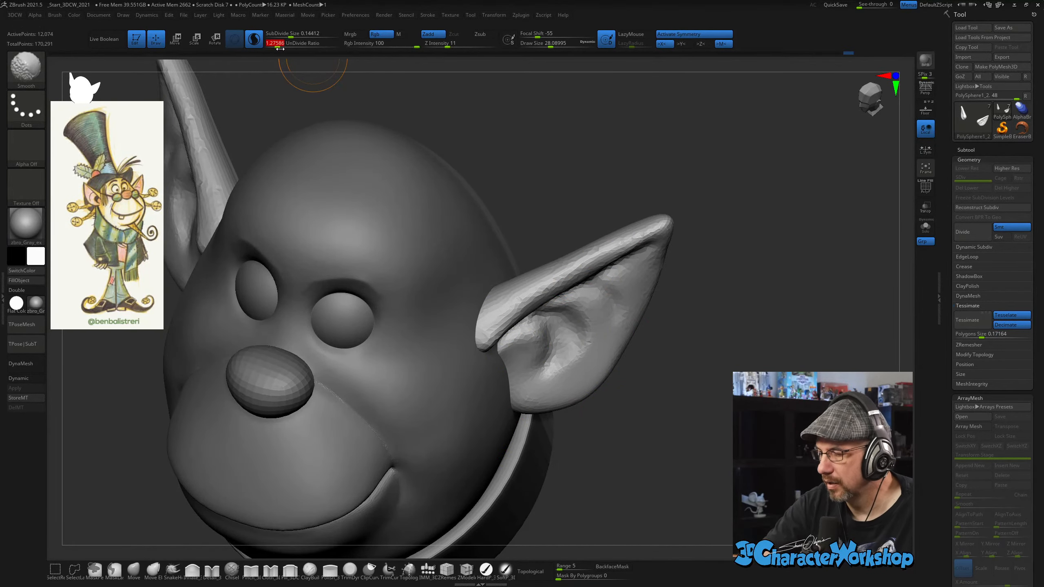
{"action": "key", "text": "shift+f"}
{"action": "left_click_drag", "start_coordinate": [510, 296], "coordinate": [602, 253], "text": "shift"}
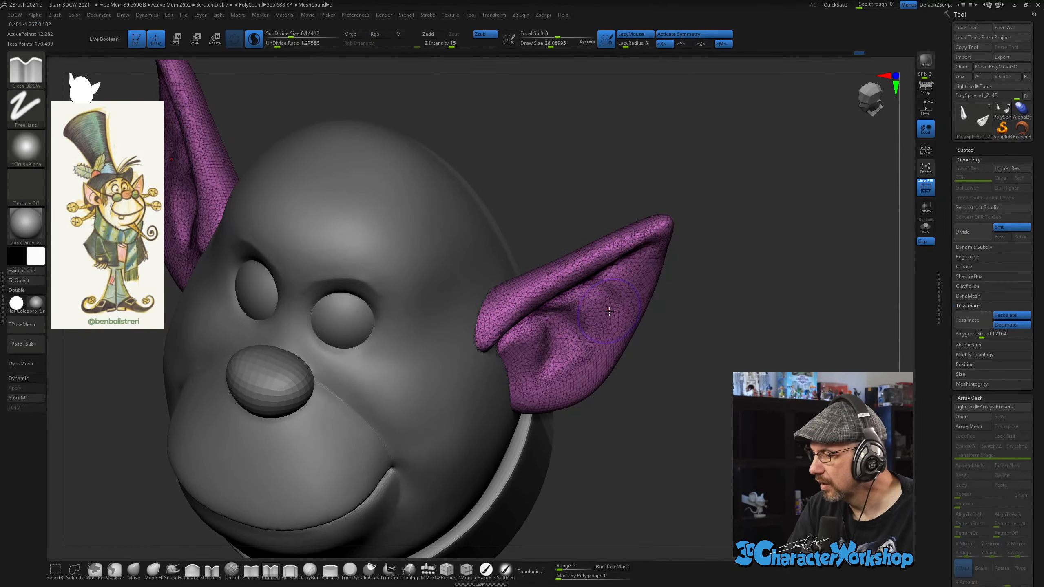
{"action": "left_click_drag", "start_coordinate": [740, 231], "coordinate": [682, 224]}
{"action": "left_click_drag", "start_coordinate": [485, 323], "coordinate": [642, 216], "text": "shift"}
{"action": "mouse_move", "coordinate": [554, 274]}
{"action": "left_mouse_down", "text": "shift"}
{"action": "mouse_move", "coordinate": [532, 342]}
{"action": "mouse_move", "coordinate": [540, 409]}
{"action": "left_mouse_up", "text": "shift"}
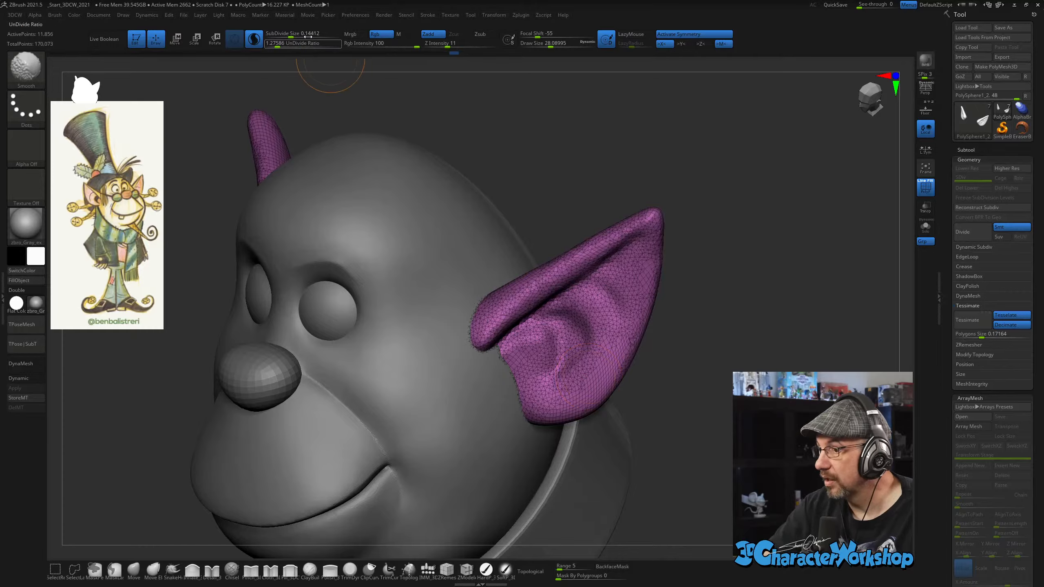
Set the SubDivide Size to 0.08221, smooth over the whole ear to refine its mesh, and hide the wireframe.
{"action": "left_click_drag", "start_coordinate": [300, 37], "coordinate": [287, 36]}
{"action": "left_click_drag", "start_coordinate": [584, 325], "coordinate": [514, 394]}
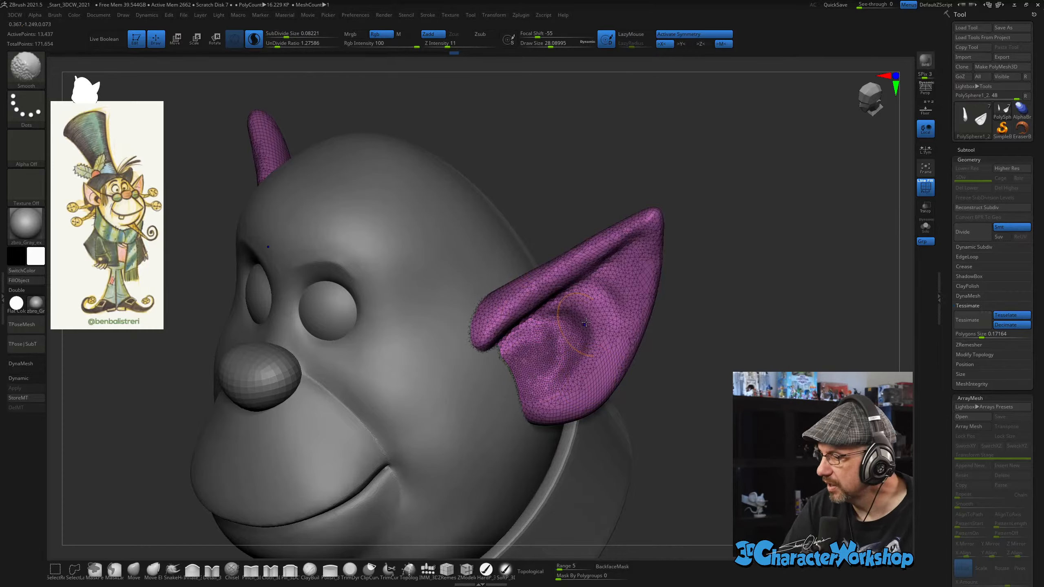
{"action": "left_click_drag", "start_coordinate": [579, 301], "coordinate": [506, 362]}
{"action": "left_click_drag", "start_coordinate": [645, 234], "coordinate": [534, 325]}
{"action": "mouse_move", "coordinate": [530, 411]}
{"action": "left_mouse_down"}
{"action": "mouse_move", "coordinate": [622, 300]}
{"action": "mouse_move", "coordinate": [575, 300]}
{"action": "mouse_move", "coordinate": [568, 249]}
{"action": "mouse_move", "coordinate": [636, 216]}
{"action": "left_mouse_up"}
{"action": "right_click_drag", "start_coordinate": [631, 364], "coordinate": [586, 313]}
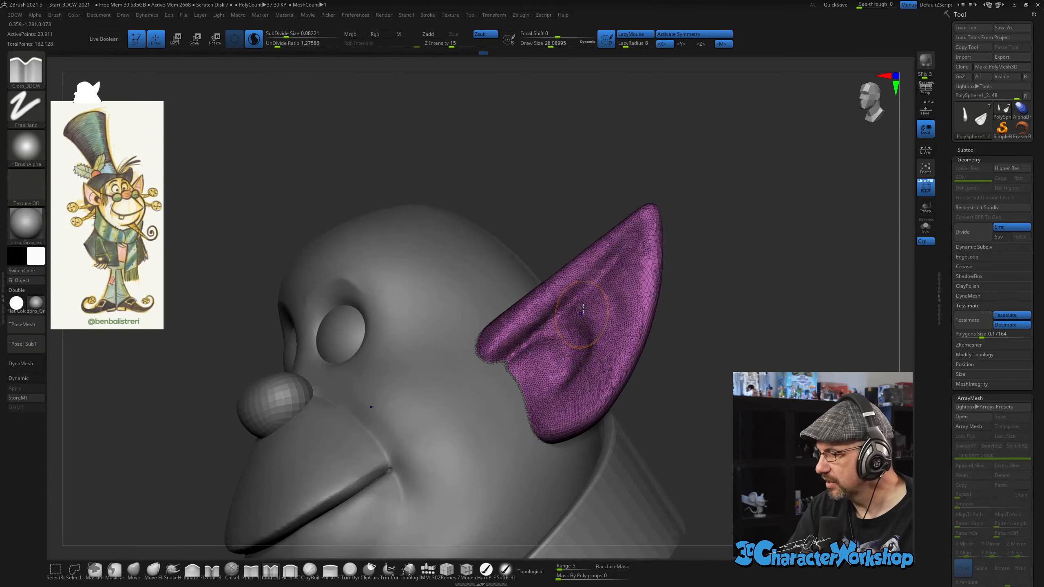
{"action": "mouse_move", "coordinate": [522, 345]}
{"action": "left_mouse_down", "text": "shift"}
{"action": "mouse_move", "coordinate": [631, 257]}
{"action": "mouse_move", "coordinate": [575, 317]}
{"action": "mouse_move", "coordinate": [613, 397]}
{"action": "left_mouse_up", "text": "shift"}
{"action": "key", "text": "shift+f"}
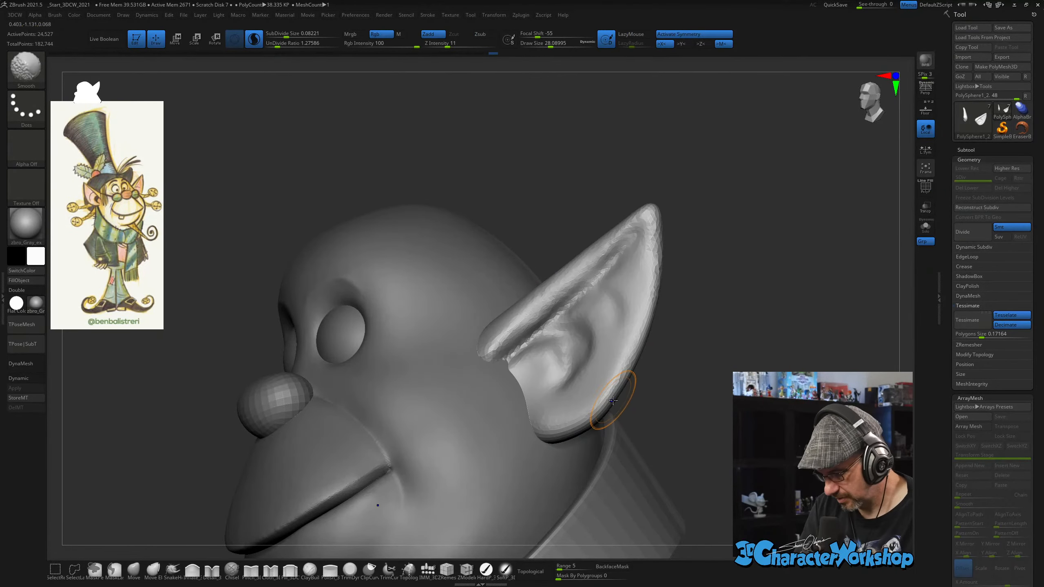
{"action": "right_click_drag", "start_coordinate": [582, 353], "coordinate": [556, 279]}
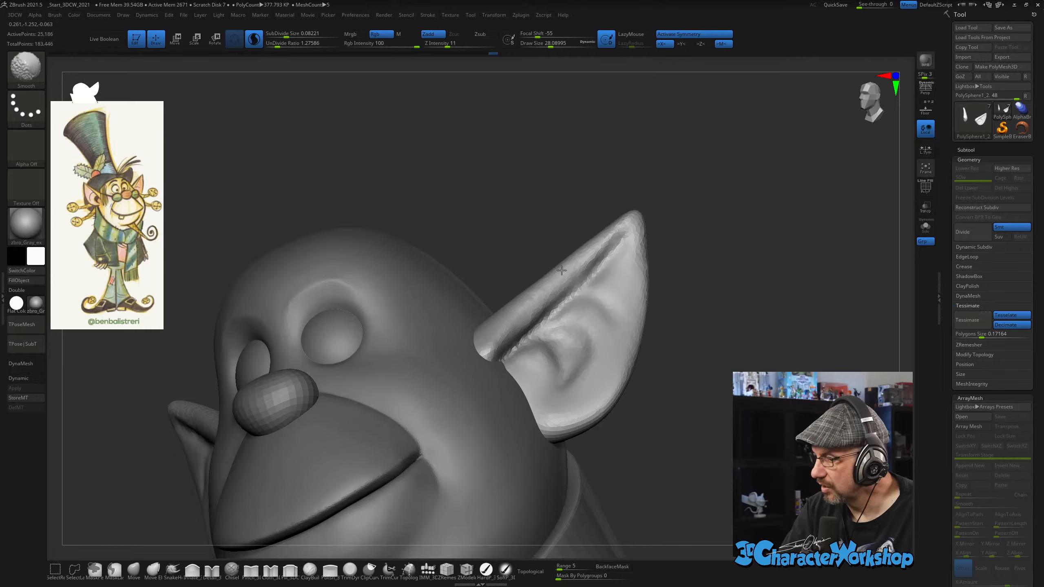
{"action": "left_click_drag", "start_coordinate": [562, 270], "coordinate": [605, 244], "text": "shift"}
Pull the lower front corner of the ear's upper fold downward with the Move brush, enlarging it to about 41.
{"action": "left_click", "coordinate": [134, 571]}
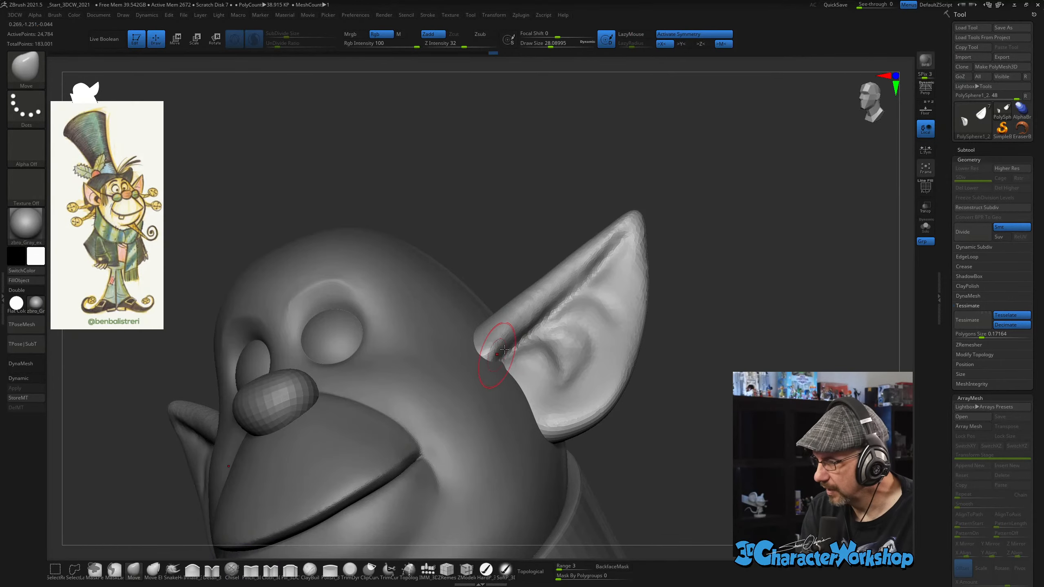
{"action": "left_click_drag", "start_coordinate": [504, 349], "coordinate": [481, 362]}
{"action": "right_click_drag", "start_coordinate": [537, 356], "coordinate": [565, 372]}
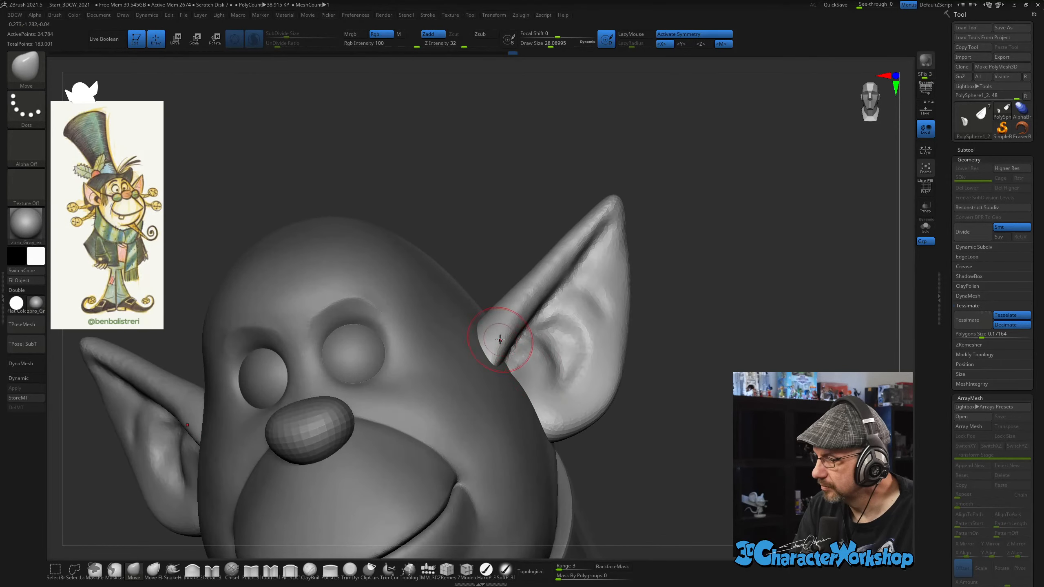
{"action": "left_click_drag", "start_coordinate": [517, 352], "coordinate": [523, 343]}
{"action": "right_click_drag", "start_coordinate": [522, 343], "coordinate": [542, 364]}
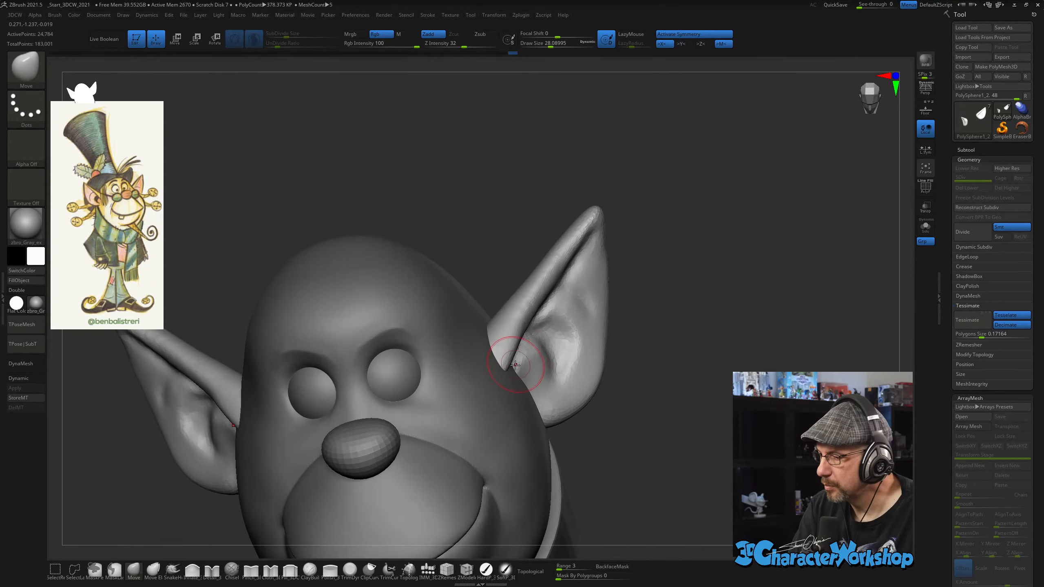
{"action": "key", "text": "bracketright"}
{"action": "left_click_drag", "start_coordinate": [517, 360], "coordinate": [507, 365]}
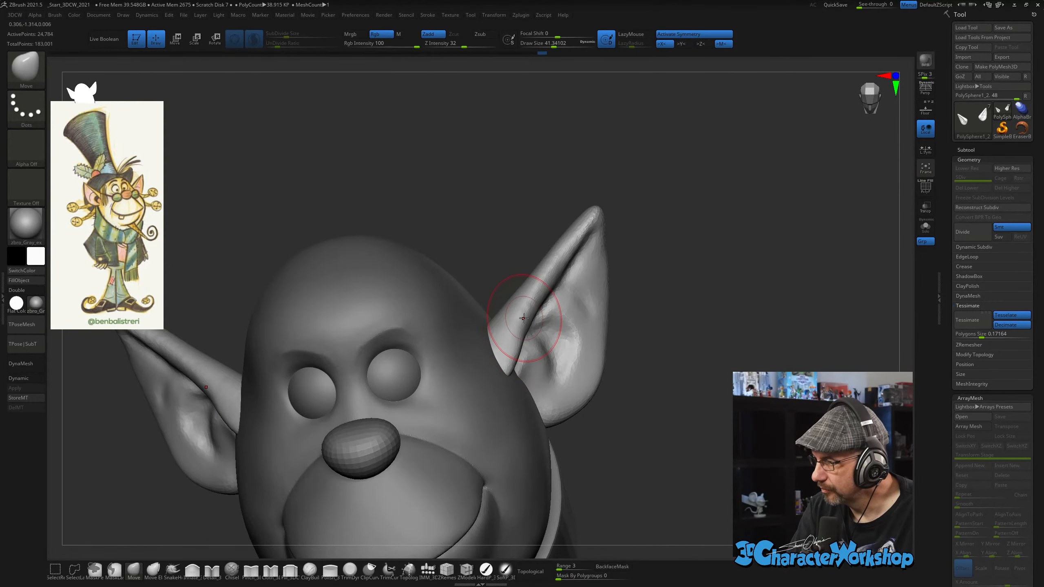
Reduce the Move brush's draw size to about 27 and adjust the fold's edge near the ear tip.
{"action": "mouse_move", "coordinate": [571, 263]}
{"action": "right_mouse_down"}
{"action": "mouse_move", "coordinate": [585, 280]}
{"action": "mouse_move", "coordinate": [561, 333]}
{"action": "right_mouse_up"}
{"action": "key", "text": "s"}
{"action": "left_click_drag", "start_coordinate": [562, 334], "coordinate": [558, 331]}
{"action": "right_click_drag", "start_coordinate": [558, 329], "coordinate": [556, 340]}
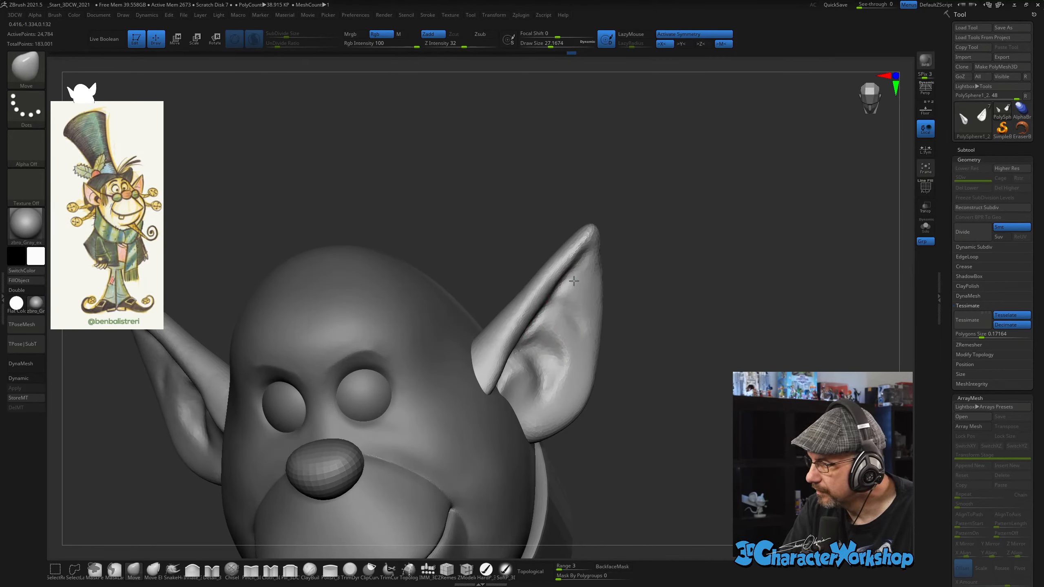
{"action": "left_click_drag", "start_coordinate": [574, 281], "coordinate": [581, 268]}
Reduce the Move brush's draw size to about 19 and reshape the ear tip into a sharper point.
{"action": "right_click_drag", "start_coordinate": [583, 274], "coordinate": [569, 312], "text": "alt"}
{"action": "key", "text": "s"}
{"action": "left_click_drag", "start_coordinate": [581, 295], "coordinate": [583, 275]}
{"action": "key", "text": "s"}
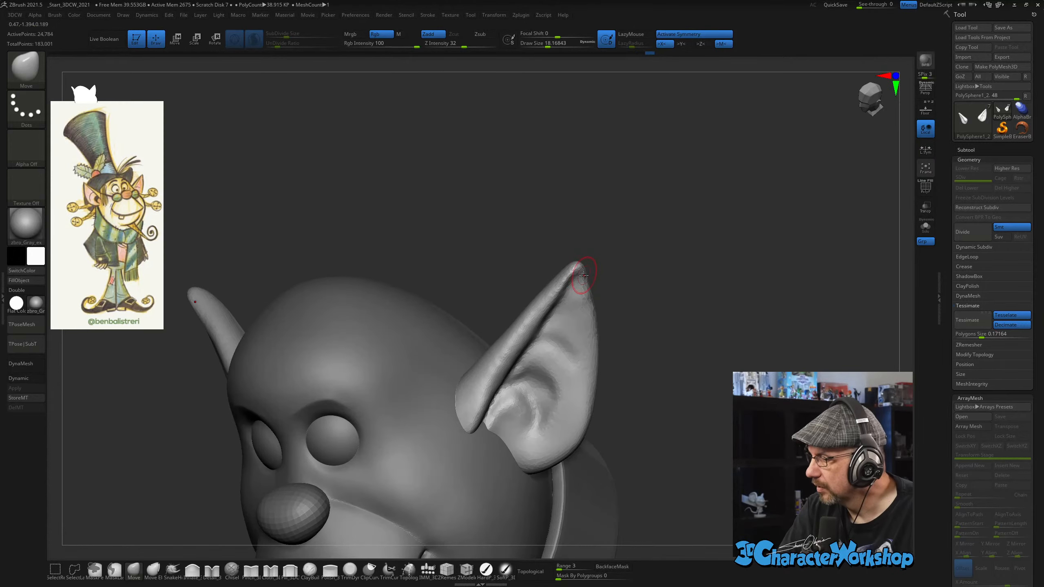
{"action": "right_click_drag", "start_coordinate": [581, 285], "coordinate": [569, 294]}
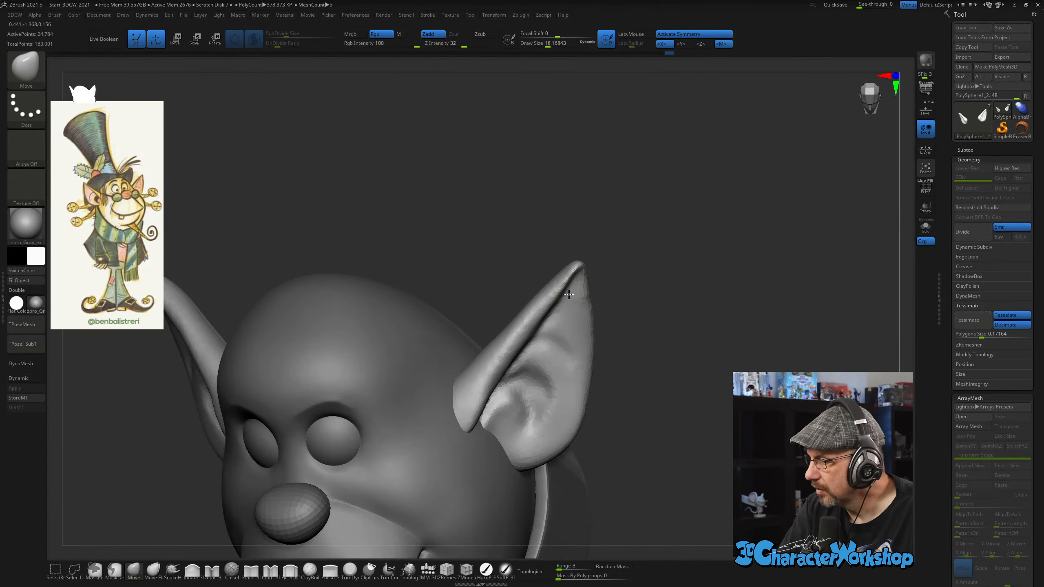
Smooth the ear's outer rim and the ridges of the inner ear.
{"action": "right_click_drag", "start_coordinate": [541, 331], "coordinate": [577, 294]}
{"action": "left_click_drag", "start_coordinate": [584, 329], "coordinate": [576, 414], "text": "shift"}
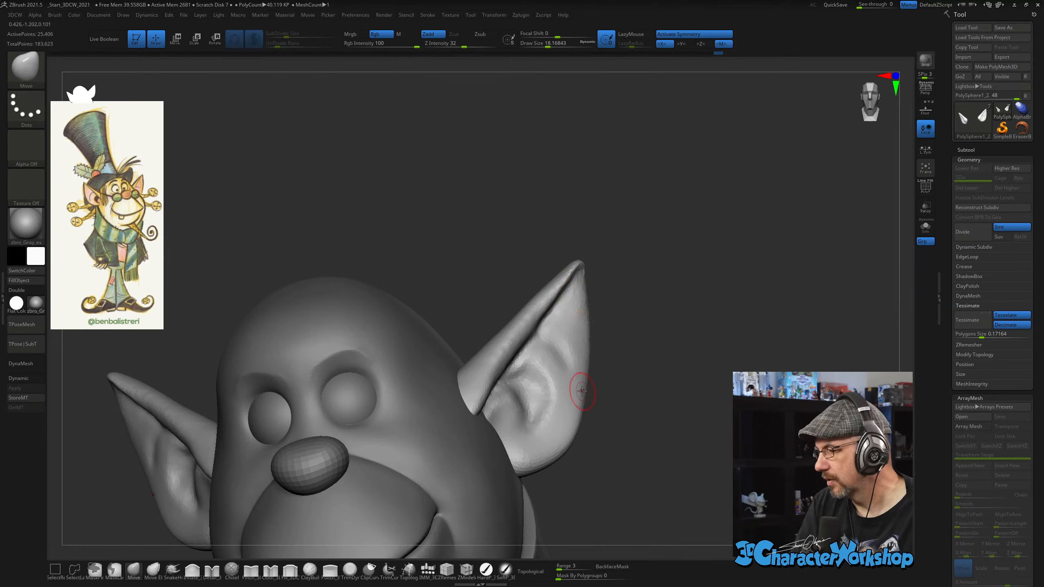
{"action": "right_click_drag", "start_coordinate": [578, 388], "coordinate": [566, 380]}
{"action": "left_click_drag", "start_coordinate": [567, 379], "coordinate": [532, 415], "text": "shift"}
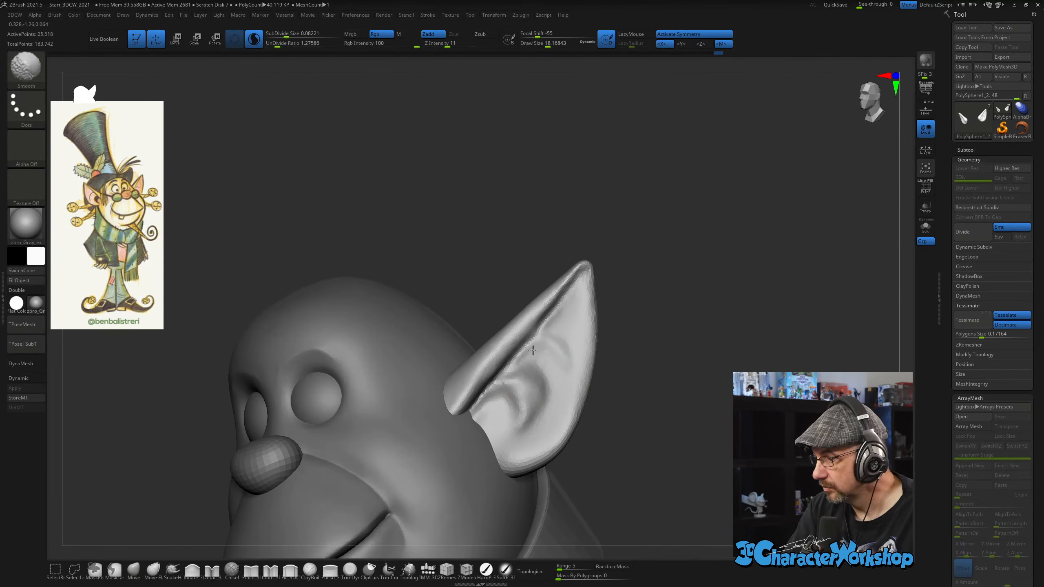
{"action": "left_click_drag", "start_coordinate": [533, 350], "coordinate": [531, 362], "text": "shift"}
{"action": "right_click_drag", "start_coordinate": [550, 361], "coordinate": [498, 424]}
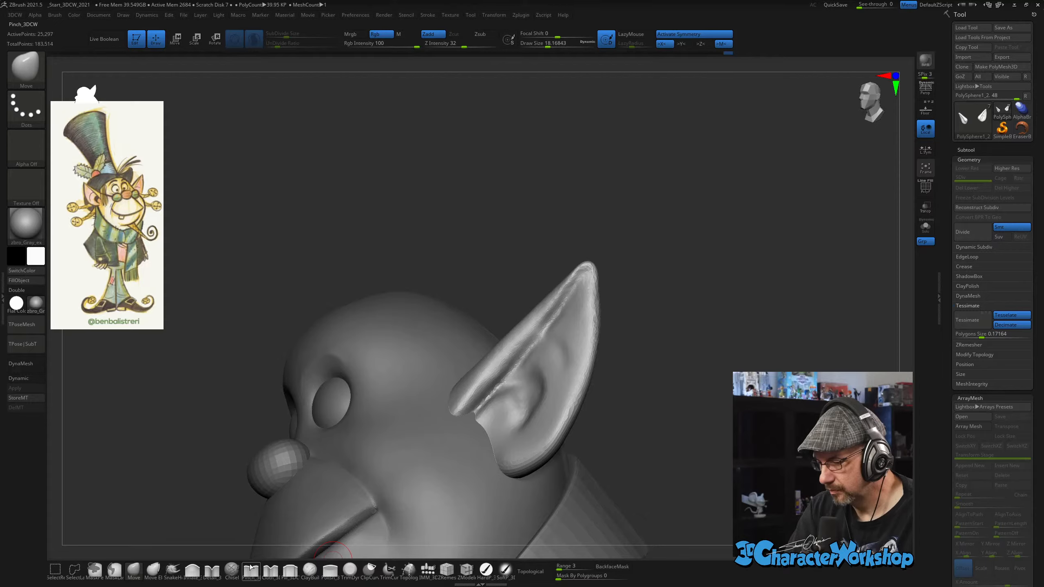
Carve a finer, sharper crease beneath the upper fold with the Detail brush and smooth the surface beside it.
{"action": "left_click", "coordinate": [212, 571]}
{"action": "left_click_drag", "start_coordinate": [575, 288], "coordinate": [555, 315]}
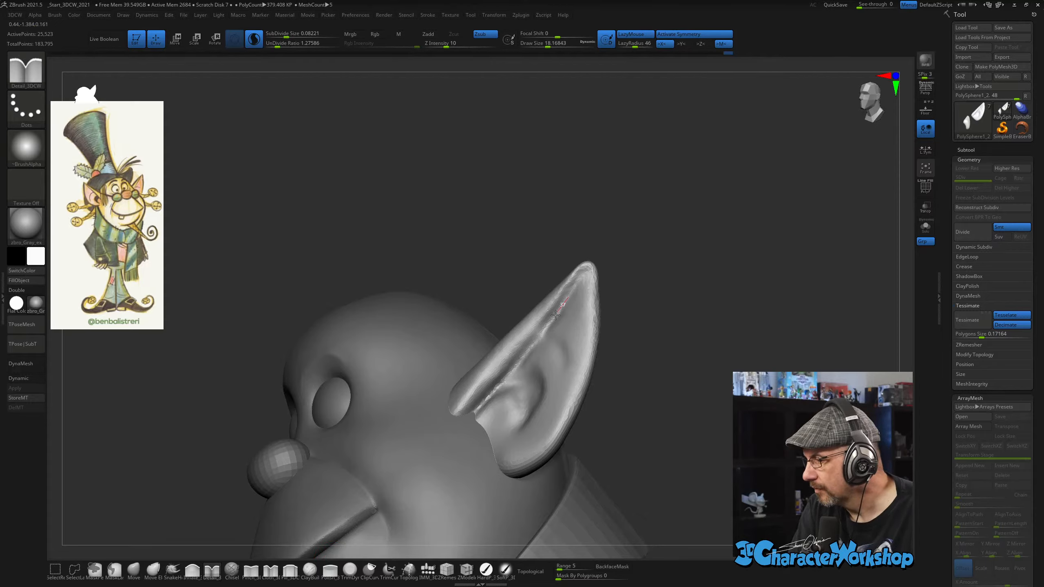
{"action": "left_click_drag", "start_coordinate": [473, 414], "coordinate": [439, 444]}
{"action": "right_click_drag", "start_coordinate": [557, 364], "coordinate": [577, 353]}
{"action": "mouse_move", "coordinate": [550, 316]}
{"action": "left_mouse_down", "text": "shift"}
{"action": "mouse_move", "coordinate": [563, 319]}
{"action": "mouse_move", "coordinate": [570, 304]}
{"action": "left_mouse_up", "text": "shift"}
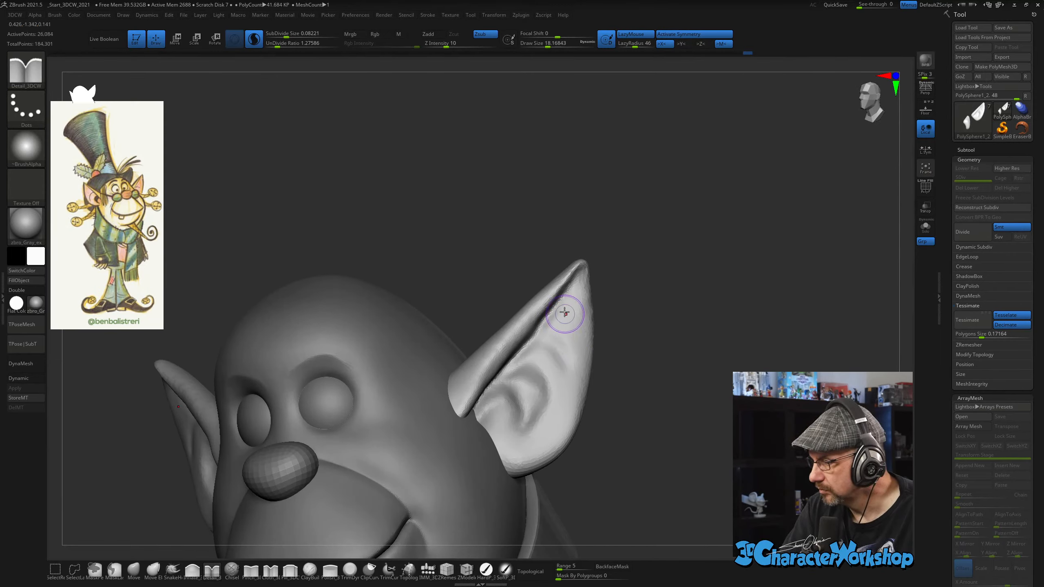
{"action": "right_click_drag", "start_coordinate": [571, 314], "coordinate": [550, 307]}
{"action": "left_click_drag", "start_coordinate": [541, 322], "coordinate": [522, 346]}
Carve the inner ear bowl deeper with the Detail brush and soften the ridge above it.
{"action": "right_click_drag", "start_coordinate": [554, 340], "coordinate": [546, 362]}
{"action": "mouse_move", "coordinate": [514, 378]}
{"action": "left_mouse_down"}
{"action": "mouse_move", "coordinate": [538, 372]}
{"action": "mouse_move", "coordinate": [536, 439]}
{"action": "left_mouse_up"}
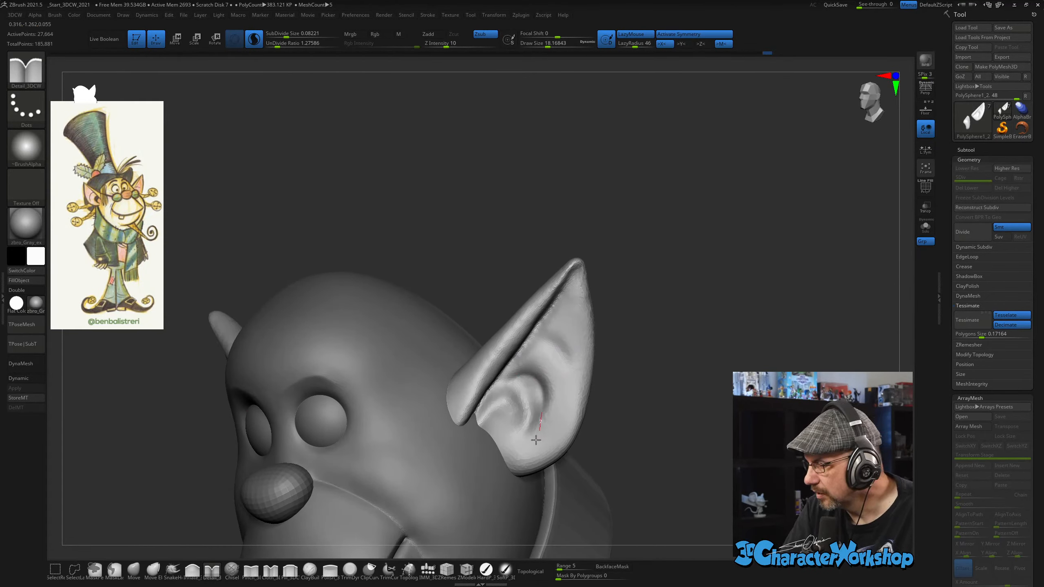
{"action": "mouse_move", "coordinate": [514, 375]}
{"action": "left_mouse_down"}
{"action": "mouse_move", "coordinate": [544, 405]}
{"action": "mouse_move", "coordinate": [534, 439]}
{"action": "left_mouse_up"}
{"action": "left_click_drag", "start_coordinate": [553, 370], "coordinate": [553, 349], "text": "shift"}
{"action": "right_click_drag", "start_coordinate": [548, 353], "coordinate": [571, 365]}
{"action": "mouse_move", "coordinate": [506, 379]}
{"action": "left_mouse_down"}
{"action": "mouse_move", "coordinate": [525, 374]}
{"action": "mouse_move", "coordinate": [543, 405]}
{"action": "left_mouse_up"}
{"action": "mouse_move", "coordinate": [537, 390]}
{"action": "right_mouse_down"}
{"action": "mouse_move", "coordinate": [541, 378]}
{"action": "mouse_move", "coordinate": [533, 401]}
{"action": "mouse_move", "coordinate": [540, 393]}
{"action": "right_mouse_up"}
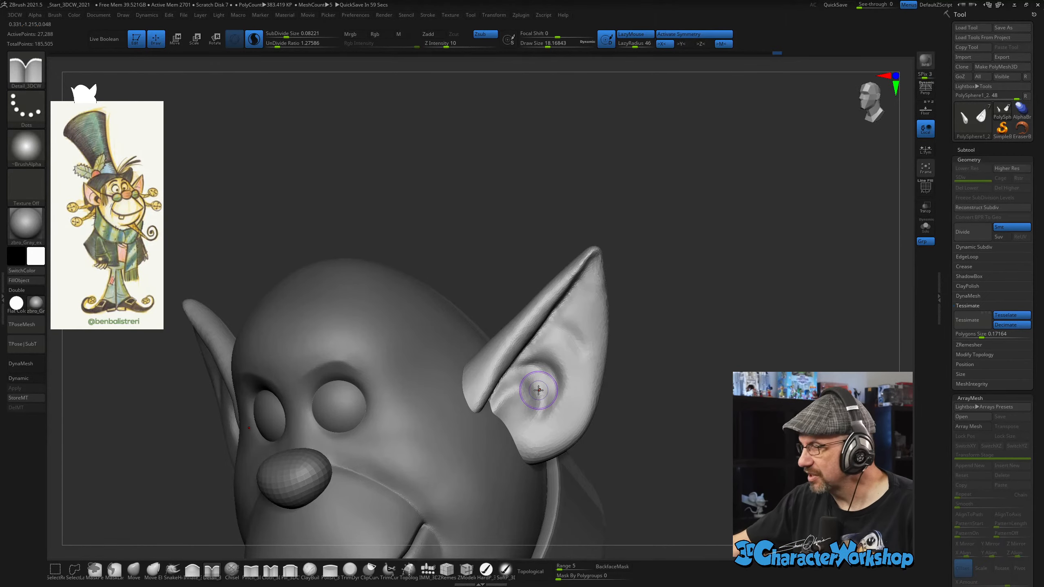
Pull out a rounded tragus at the ear's front opening with the Move brush at a draw size of about 19.
{"action": "left_click_drag", "start_coordinate": [688, 283], "coordinate": [663, 250], "text": "alt"}
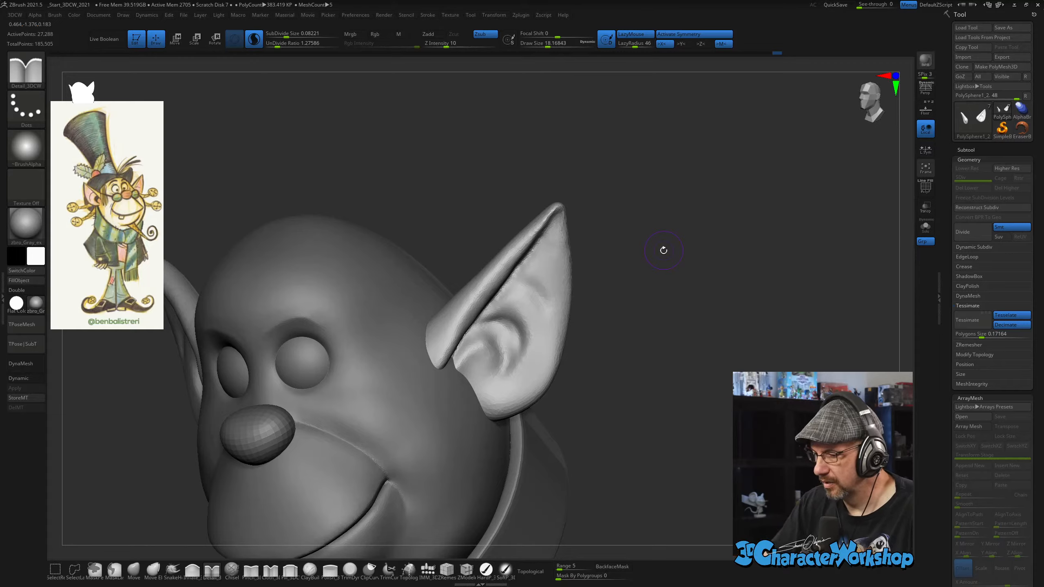
{"action": "left_click", "coordinate": [136, 570]}
{"action": "key", "text": "s"}
{"action": "mouse_move", "coordinate": [609, 373]}
{"action": "left_mouse_down"}
{"action": "mouse_move", "coordinate": [563, 365]}
{"action": "mouse_move", "coordinate": [611, 365]}
{"action": "left_mouse_up"}
{"action": "key", "text": "s"}
{"action": "mouse_move", "coordinate": [518, 349]}
{"action": "left_mouse_down"}
{"action": "mouse_move", "coordinate": [502, 344]}
{"action": "mouse_move", "coordinate": [502, 366]}
{"action": "mouse_move", "coordinate": [501, 345]}
{"action": "left_mouse_up"}
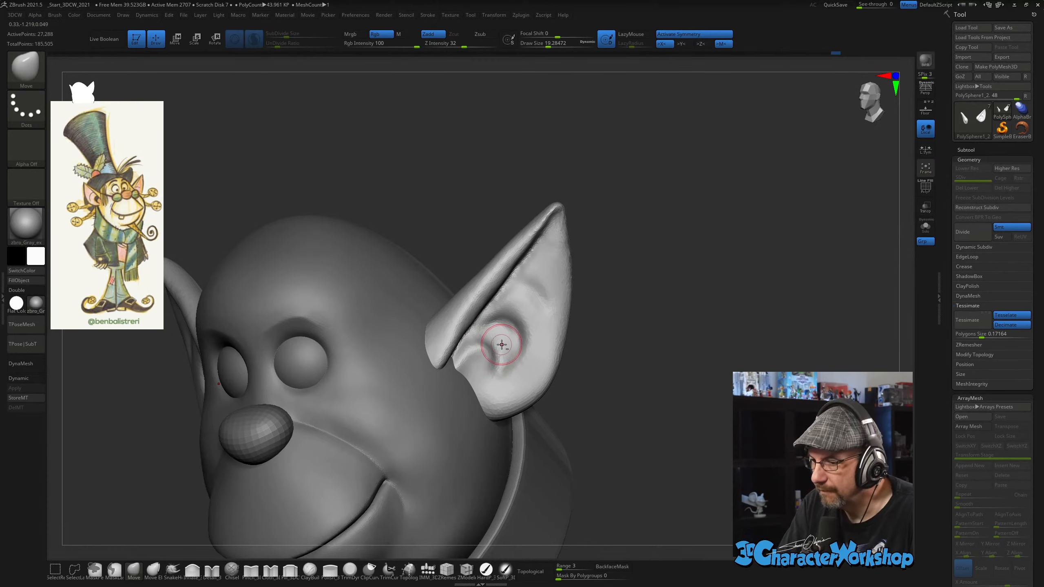
{"action": "right_click_drag", "start_coordinate": [503, 350], "coordinate": [515, 330], "text": "alt"}
{"action": "mouse_move", "coordinate": [515, 331]}
{"action": "left_mouse_down"}
{"action": "mouse_move", "coordinate": [512, 355]}
{"action": "mouse_move", "coordinate": [505, 318]}
{"action": "mouse_move", "coordinate": [478, 321]}
{"action": "mouse_move", "coordinate": [489, 305]}
{"action": "left_mouse_up"}
{"action": "right_click_drag", "start_coordinate": [507, 313], "coordinate": [504, 337]}
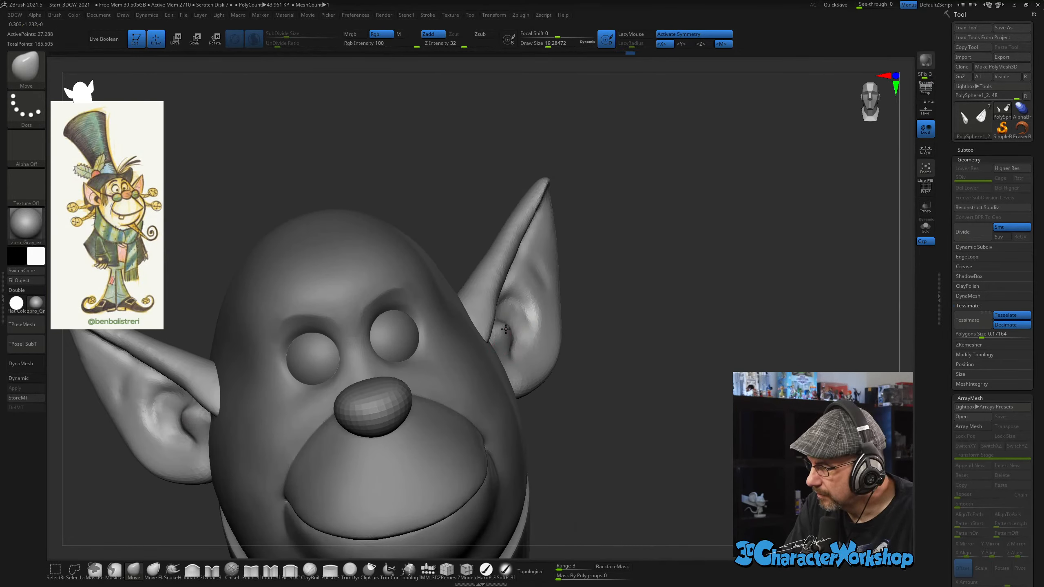
{"action": "right_click_drag", "start_coordinate": [526, 316], "coordinate": [487, 333]}
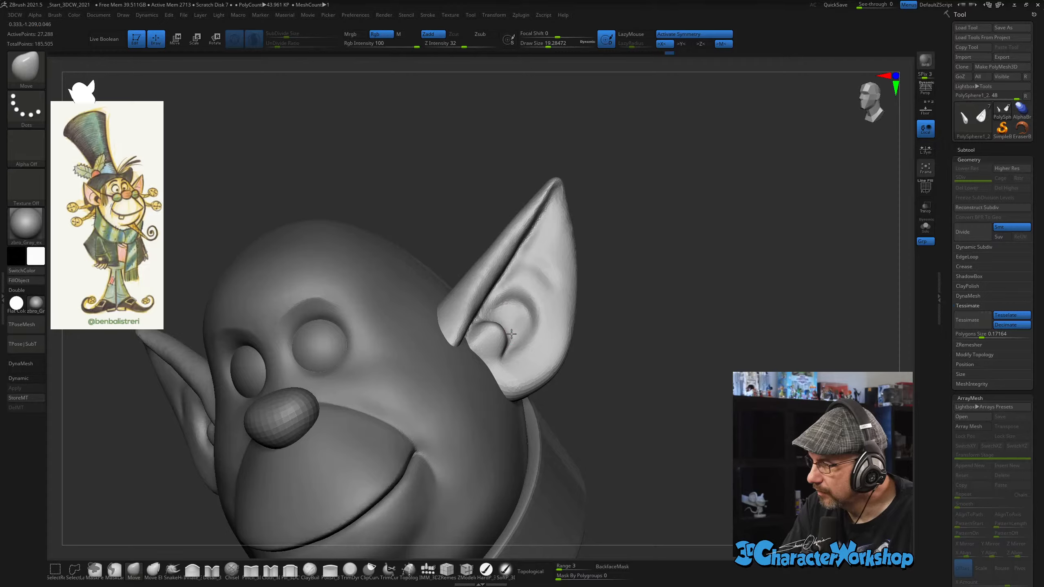
Adjust the shape of the inner ear bowl around the tragus.
{"action": "left_click_drag", "start_coordinate": [511, 334], "coordinate": [529, 349]}
{"action": "mouse_move", "coordinate": [530, 349]}
{"action": "right_mouse_down"}
{"action": "mouse_move", "coordinate": [510, 350]}
{"action": "mouse_move", "coordinate": [516, 362]}
{"action": "mouse_move", "coordinate": [509, 305]}
{"action": "right_mouse_up"}
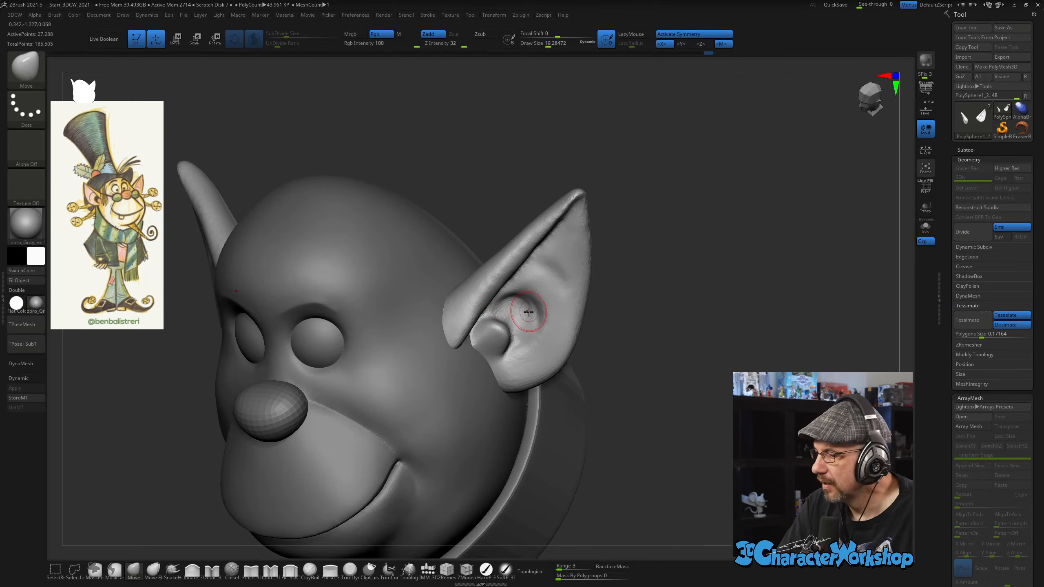
{"action": "mouse_move", "coordinate": [530, 306]}
{"action": "right_mouse_down"}
{"action": "mouse_move", "coordinate": [518, 314]}
{"action": "mouse_move", "coordinate": [530, 330]}
{"action": "right_mouse_up"}
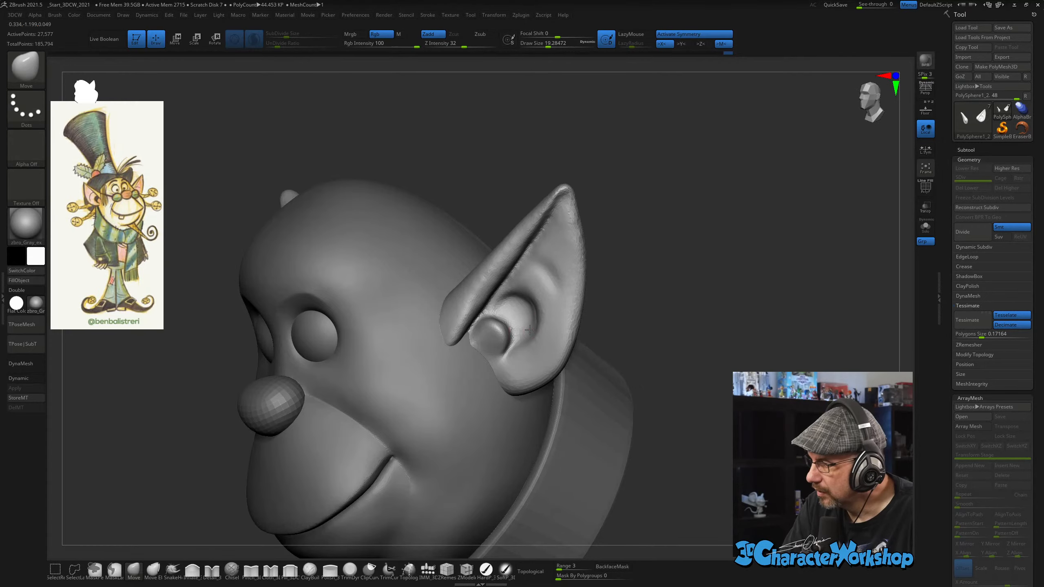
Reshape the ridge between the inner ear bowl and the outer rim with the Move brush, smoothing the surface beneath the upper fold.
{"action": "right_click_drag", "start_coordinate": [545, 288], "coordinate": [533, 278]}
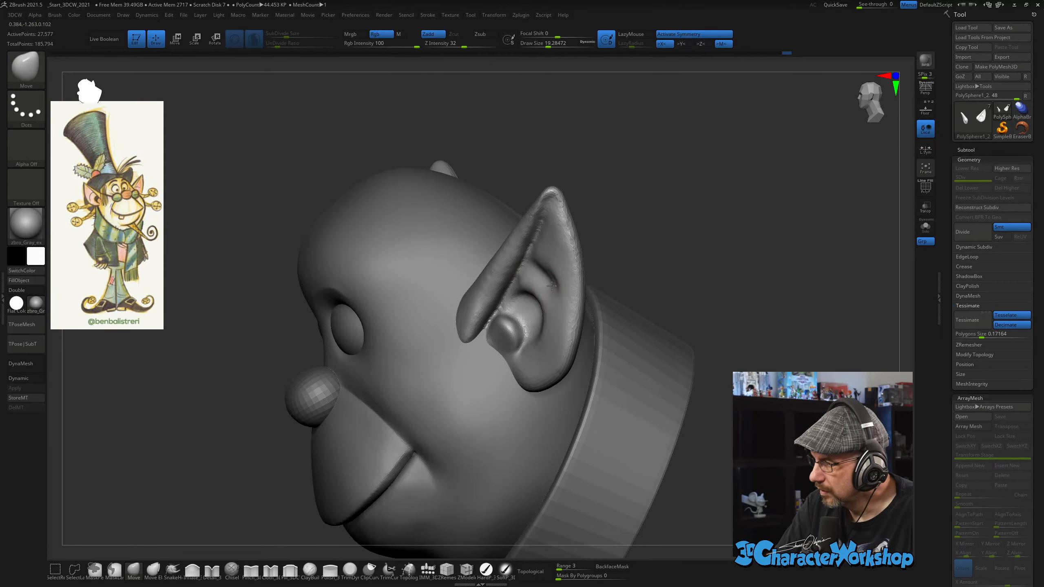
{"action": "right_click_drag", "start_coordinate": [558, 326], "coordinate": [560, 308]}
{"action": "left_click_drag", "start_coordinate": [558, 310], "coordinate": [559, 293]}
{"action": "left_click_drag", "start_coordinate": [538, 260], "coordinate": [529, 270], "text": "shift"}
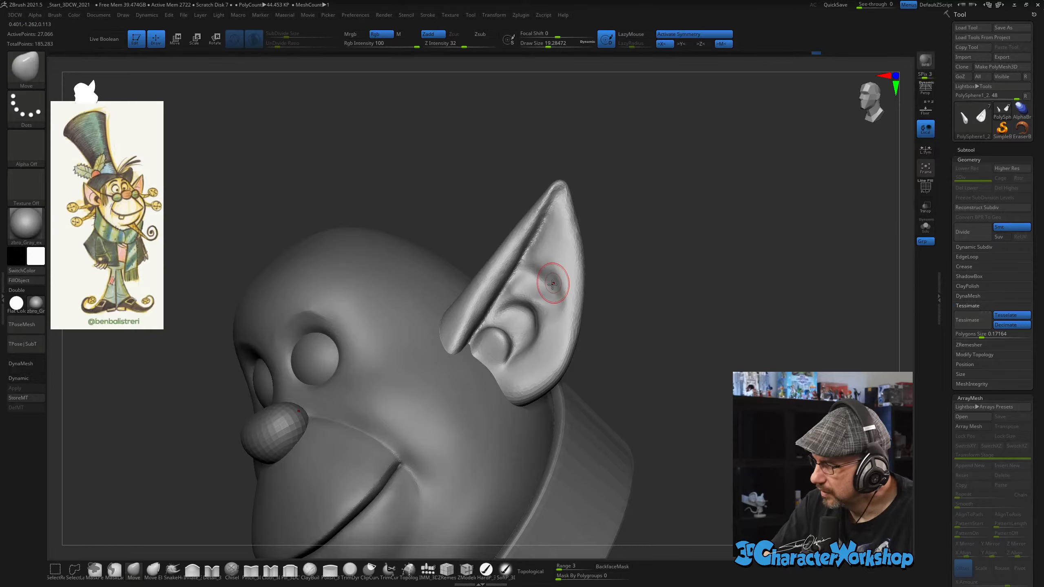
{"action": "right_click_drag", "start_coordinate": [550, 290], "coordinate": [557, 290]}
{"action": "left_click_drag", "start_coordinate": [557, 290], "coordinate": [559, 319]}
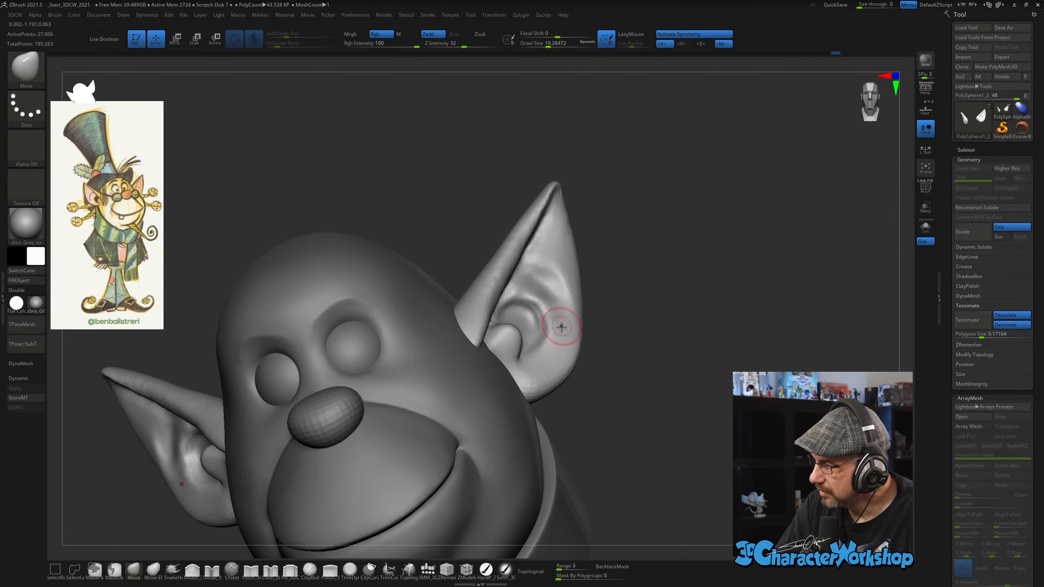
Smooth the hollow between the inner ear ridge and the outer rim, up towards the ear tip.
{"action": "right_click_drag", "start_coordinate": [561, 309], "coordinate": [562, 347]}
{"action": "left_click_drag", "start_coordinate": [561, 348], "coordinate": [562, 308], "text": "shift"}
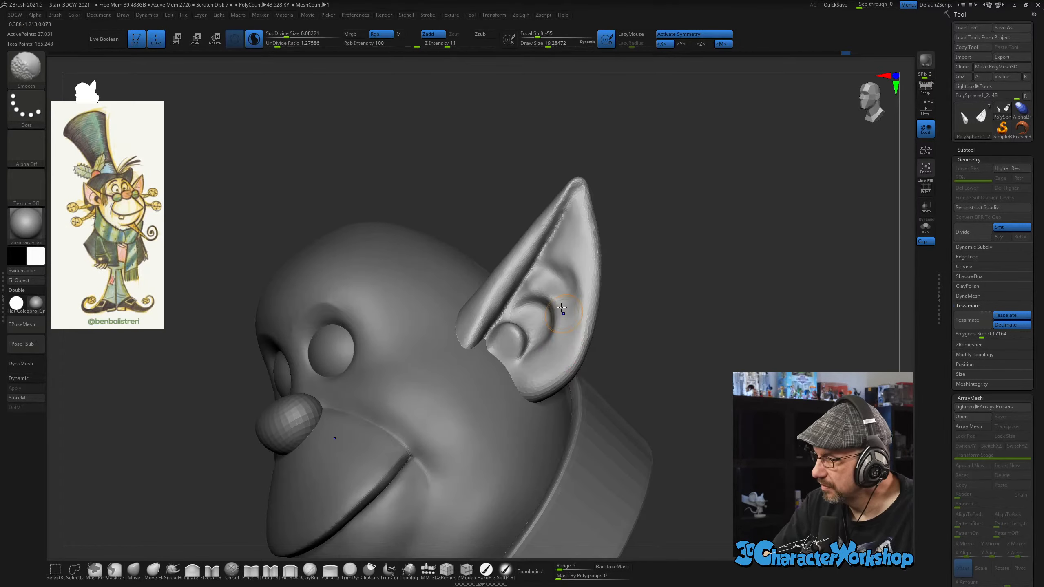
{"action": "right_click_drag", "start_coordinate": [570, 257], "coordinate": [581, 263]}
{"action": "left_click_drag", "start_coordinate": [572, 274], "coordinate": [569, 247], "text": "shift"}
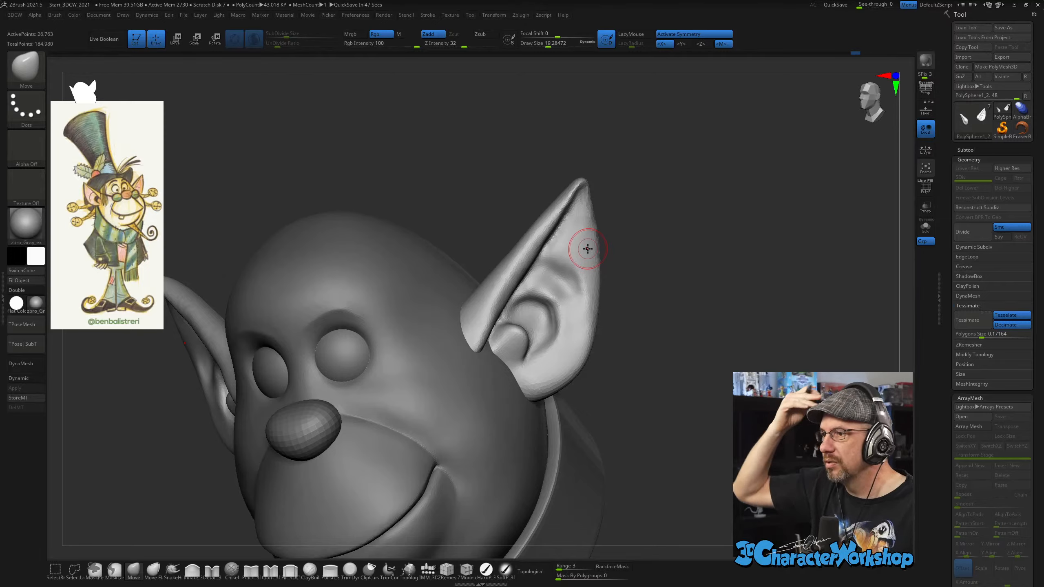
Smooth the ear's outer back rim, nudge the hollow beside it with the Move brush and soften the ridge above the bowl.
{"action": "right_click_drag", "start_coordinate": [606, 309], "coordinate": [577, 274]}
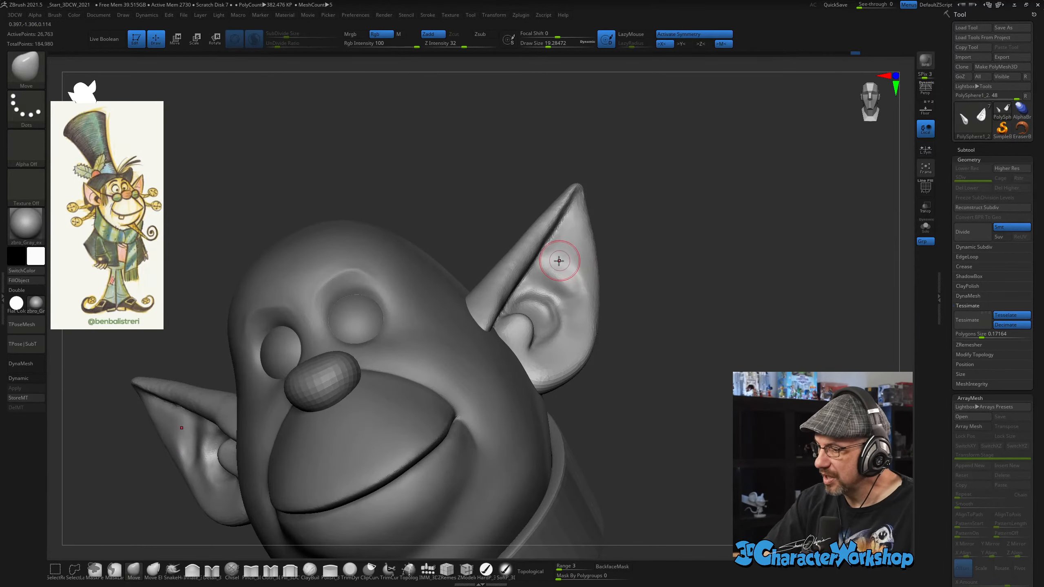
{"action": "right_click_drag", "start_coordinate": [580, 239], "coordinate": [569, 243]}
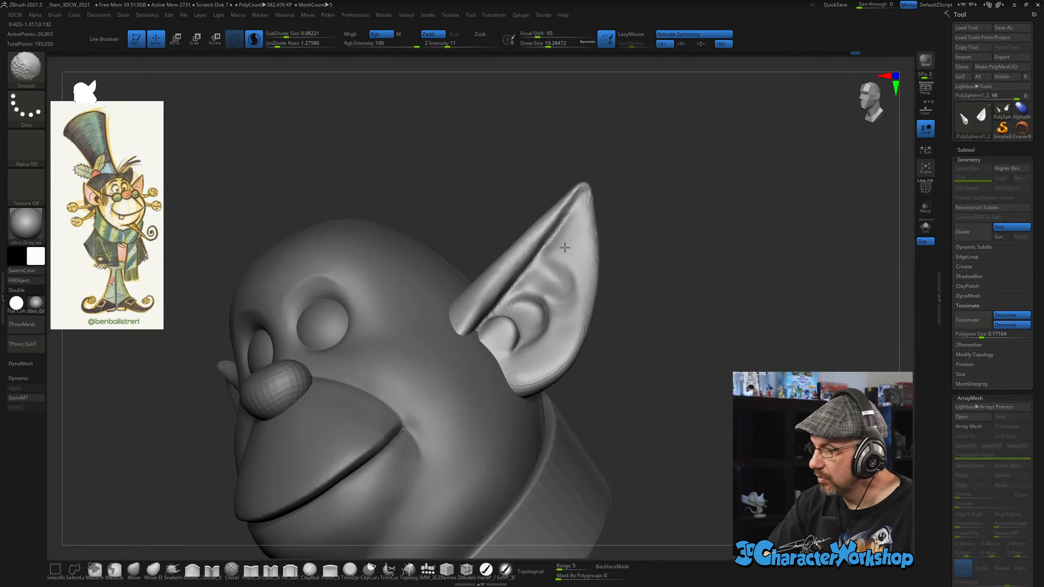
{"action": "left_click_drag", "start_coordinate": [585, 211], "coordinate": [585, 332], "text": "shift"}
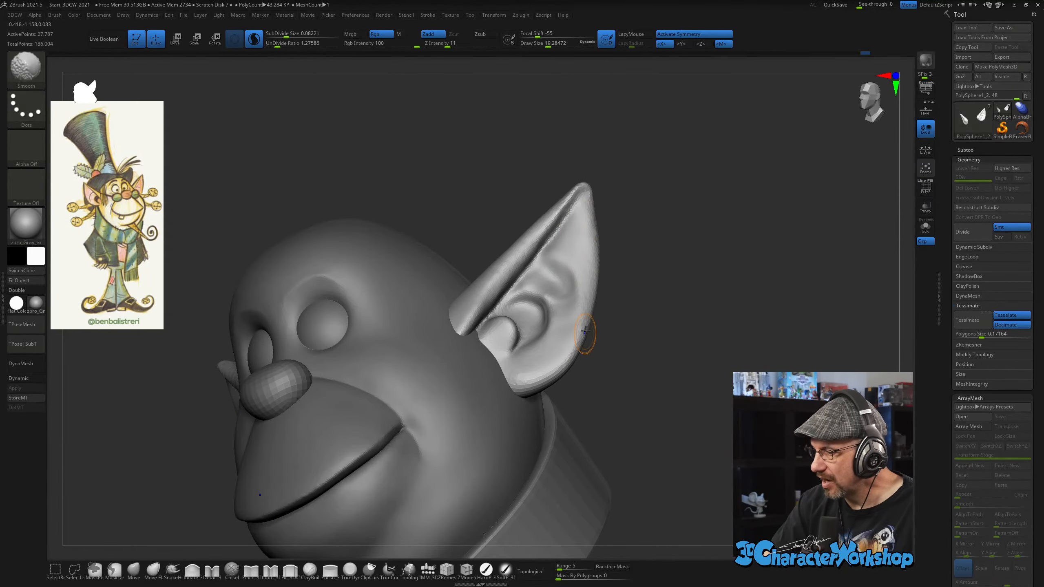
{"action": "right_click_drag", "start_coordinate": [583, 338], "coordinate": [564, 320]}
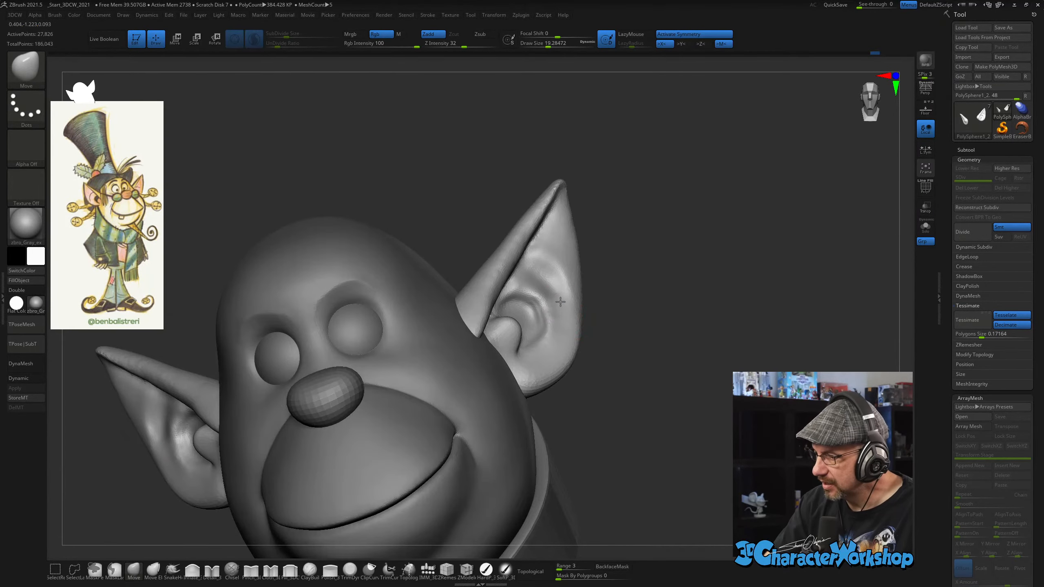
{"action": "left_click_drag", "start_coordinate": [565, 316], "coordinate": [563, 337]}
{"action": "right_click_drag", "start_coordinate": [573, 309], "coordinate": [564, 304]}
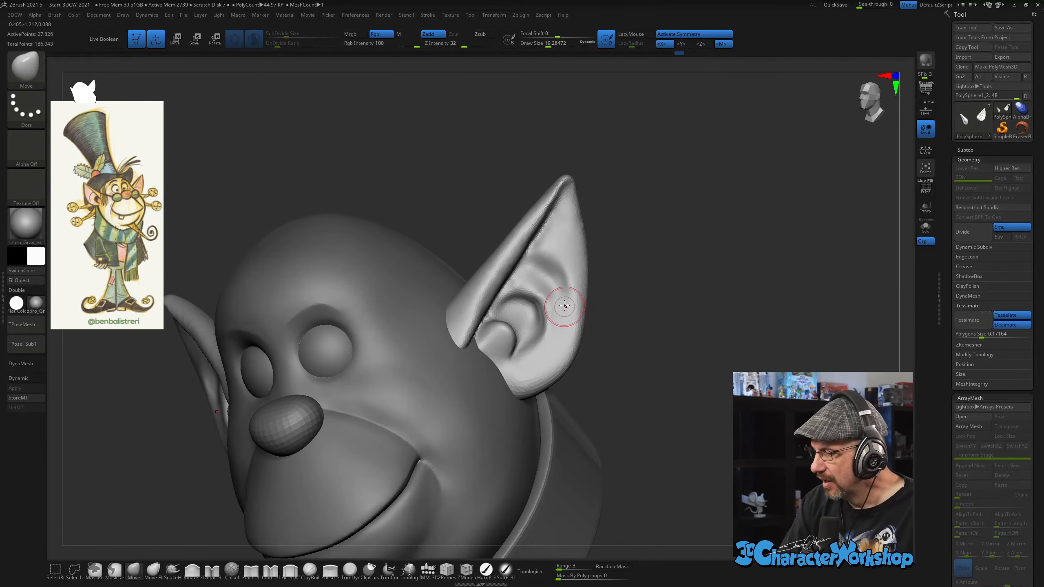
{"action": "left_click_drag", "start_coordinate": [558, 293], "coordinate": [556, 282], "text": "shift"}
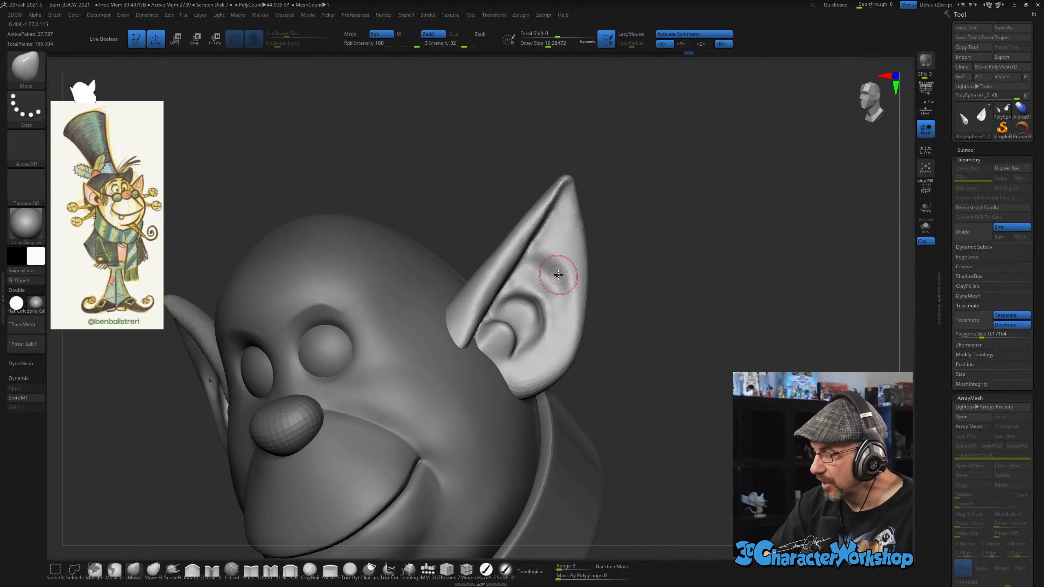
Reshape the inner ear bowl behind the tragus with the Move brush at a draw size of about 53.
{"action": "right_click_drag", "start_coordinate": [541, 268], "coordinate": [531, 285]}
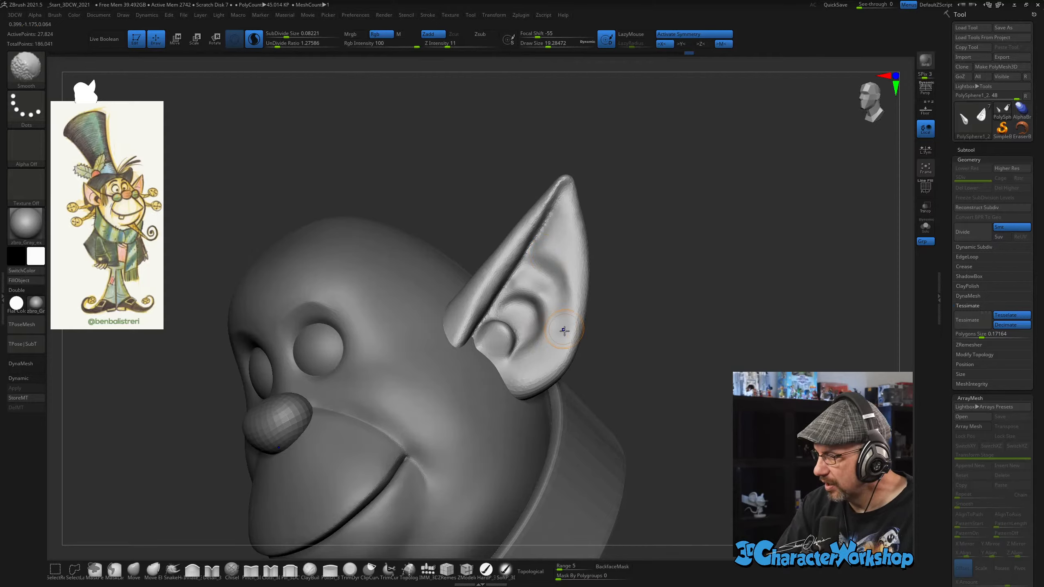
{"action": "right_click_drag", "start_coordinate": [564, 330], "coordinate": [560, 330], "text": "shift"}
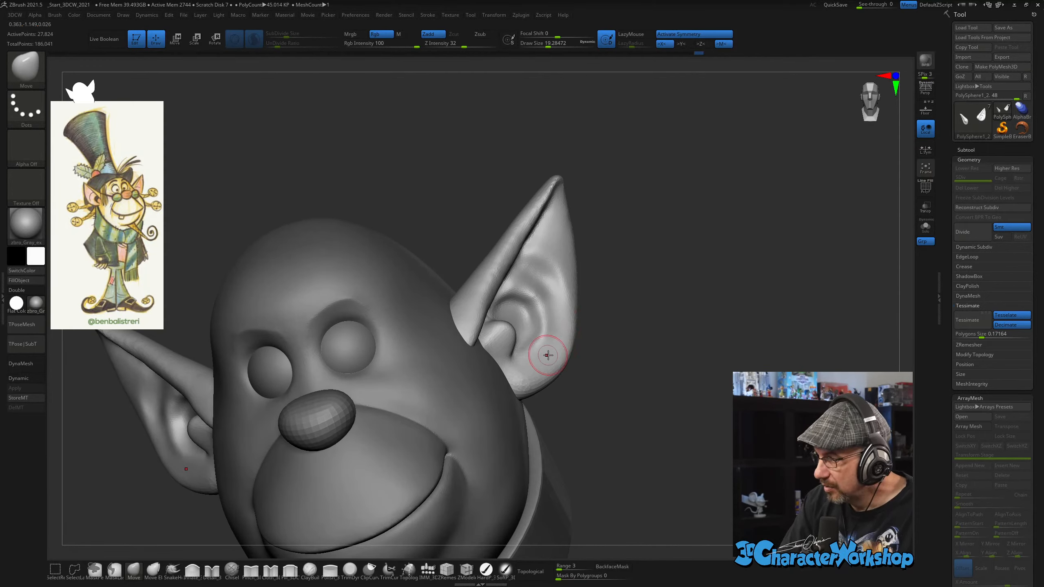
{"action": "right_click_drag", "start_coordinate": [577, 381], "coordinate": [576, 377]}
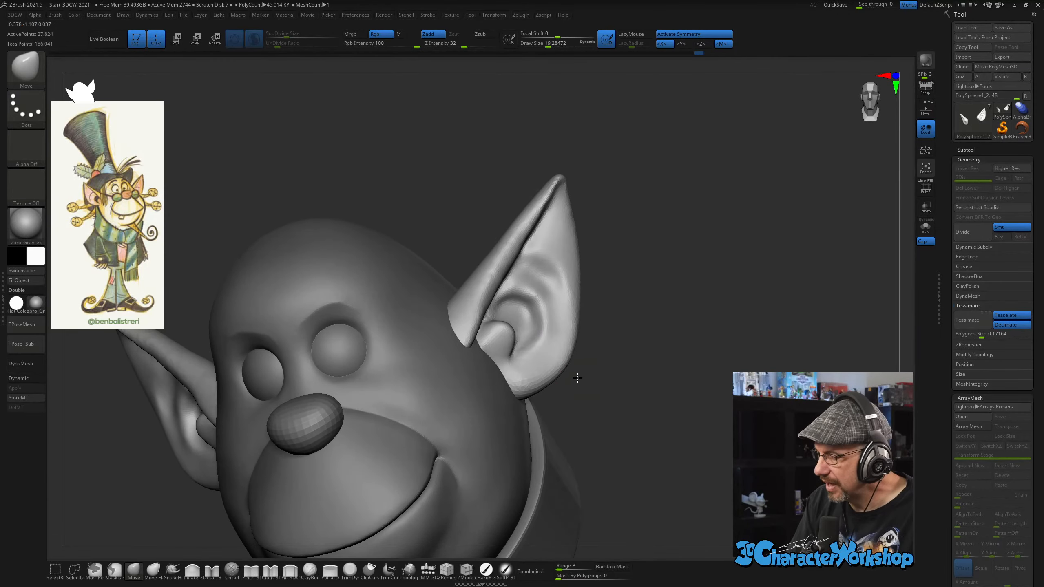
{"action": "right_click", "coordinate": [579, 380]}
{"action": "key", "text": "s"}
{"action": "left_click_drag", "start_coordinate": [594, 366], "coordinate": [603, 365]}
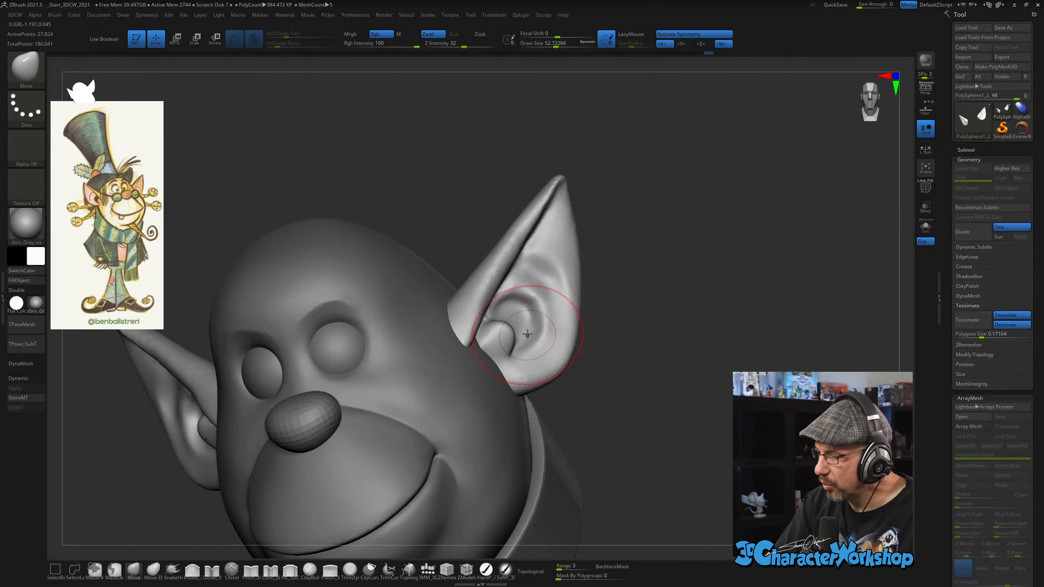
{"action": "right_click_drag", "start_coordinate": [530, 326], "coordinate": [528, 319]}
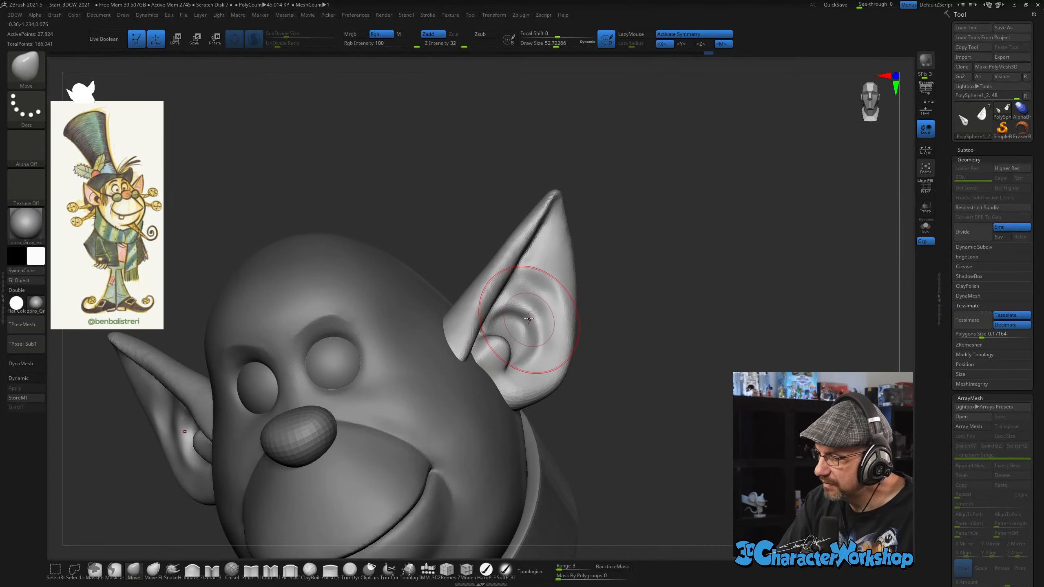
{"action": "mouse_move", "coordinate": [528, 320]}
{"action": "left_mouse_down"}
{"action": "mouse_move", "coordinate": [532, 361]}
{"action": "mouse_move", "coordinate": [525, 353]}
{"action": "mouse_move", "coordinate": [513, 365]}
{"action": "mouse_move", "coordinate": [547, 358]}
{"action": "mouse_move", "coordinate": [550, 343]}
{"action": "left_mouse_up"}
Reshape the earlobe and its lower attachment to the head with the Move brush, starting at a draw size of about 37.
{"action": "key", "text": "s"}
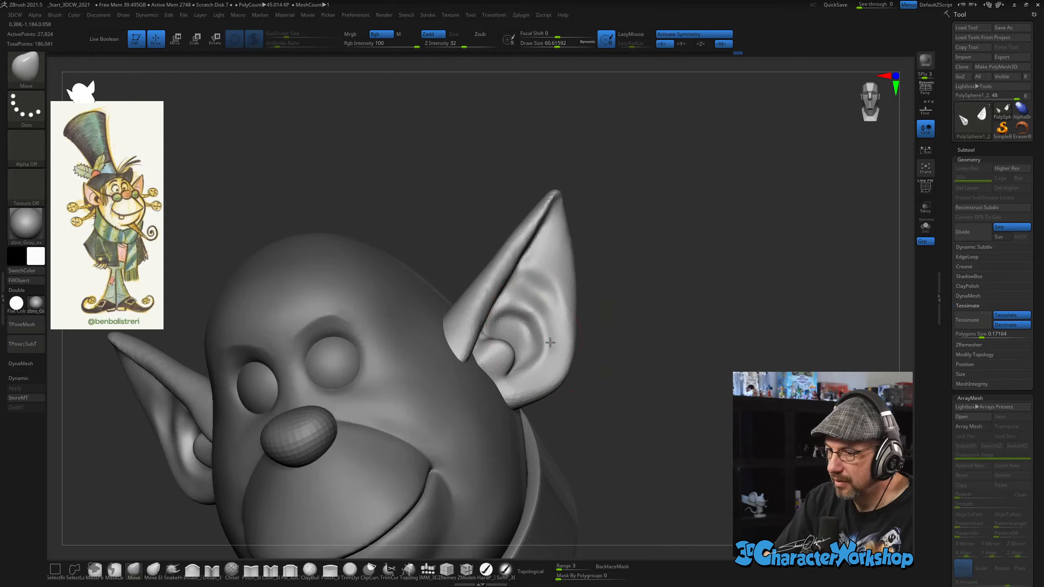
{"action": "key", "text": "s"}
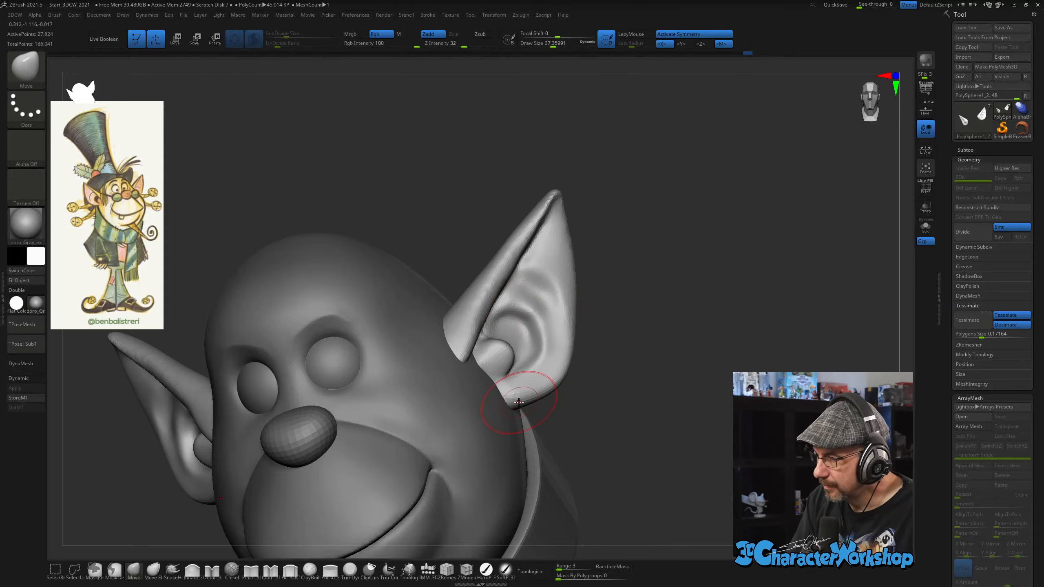
{"action": "mouse_move", "coordinate": [515, 418]}
{"action": "left_mouse_down"}
{"action": "mouse_move", "coordinate": [509, 399]}
{"action": "mouse_move", "coordinate": [525, 404]}
{"action": "left_mouse_up"}
{"action": "key", "text": "s"}
{"action": "right_click_drag", "start_coordinate": [525, 398], "coordinate": [541, 417], "text": "alt"}
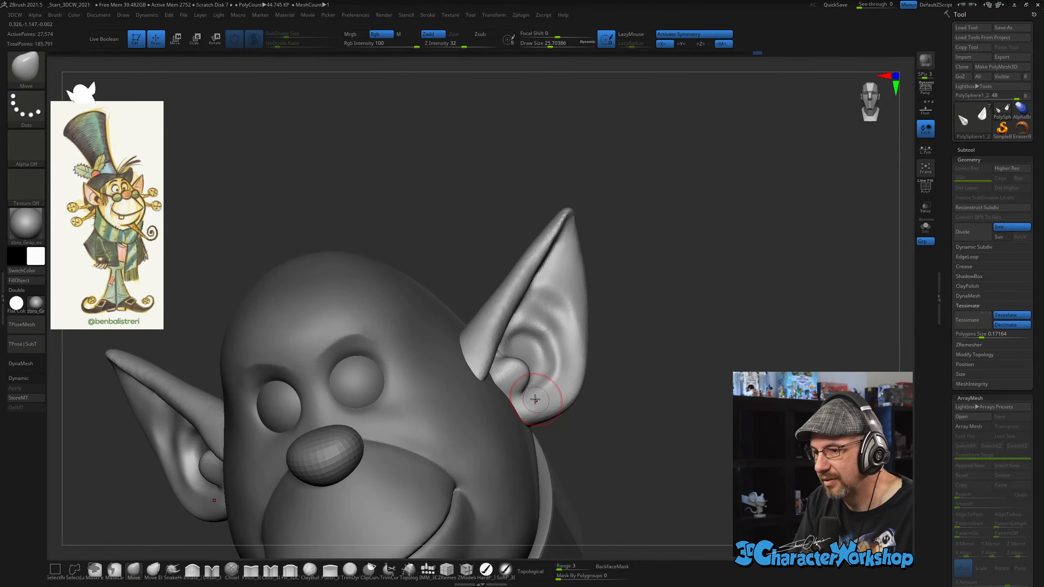
{"action": "key", "text": "s"}
{"action": "left_click_drag", "start_coordinate": [557, 404], "coordinate": [564, 402]}
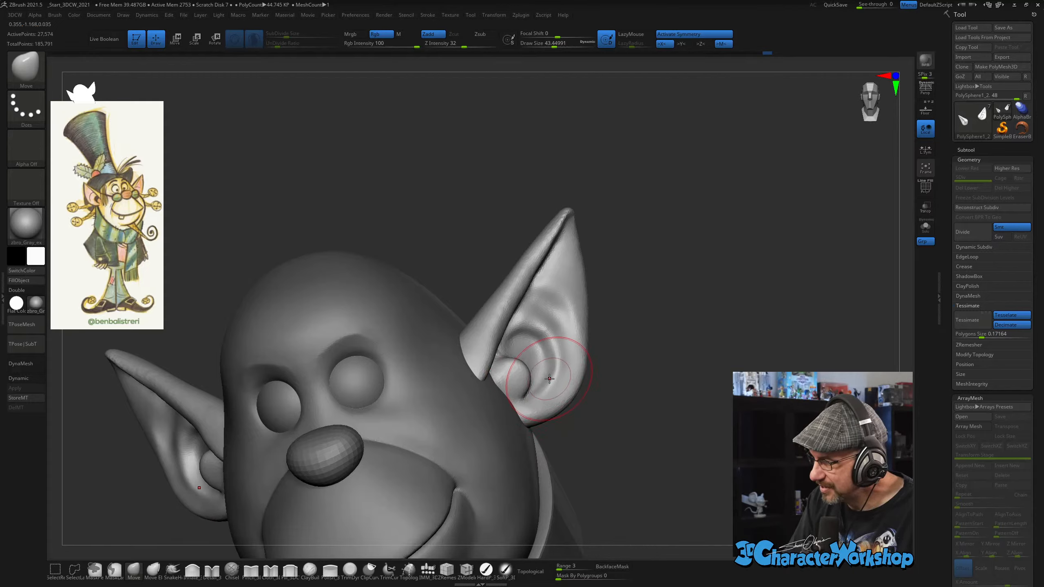
Smooth the rough crease along the ear's upper fold out towards the tip.
{"action": "mouse_move", "coordinate": [550, 379]}
{"action": "right_mouse_down"}
{"action": "mouse_move", "coordinate": [528, 361]}
{"action": "mouse_move", "coordinate": [562, 341]}
{"action": "mouse_move", "coordinate": [544, 322]}
{"action": "mouse_move", "coordinate": [534, 329]}
{"action": "mouse_move", "coordinate": [537, 360]}
{"action": "mouse_move", "coordinate": [548, 360]}
{"action": "mouse_move", "coordinate": [544, 342]}
{"action": "mouse_move", "coordinate": [530, 324]}
{"action": "right_mouse_up"}
{"action": "key", "text": "shift"}
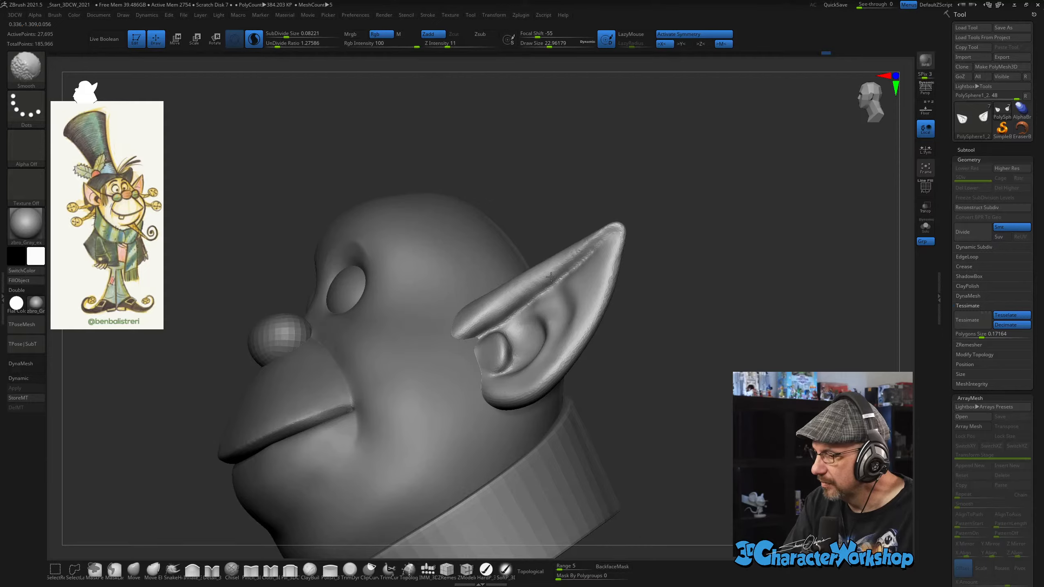
{"action": "left_click_drag", "start_coordinate": [517, 303], "coordinate": [596, 244], "text": "shift"}
{"action": "mouse_move", "coordinate": [524, 307]}
{"action": "right_mouse_down"}
{"action": "mouse_move", "coordinate": [579, 313]}
{"action": "mouse_move", "coordinate": [581, 292]}
{"action": "right_mouse_up"}
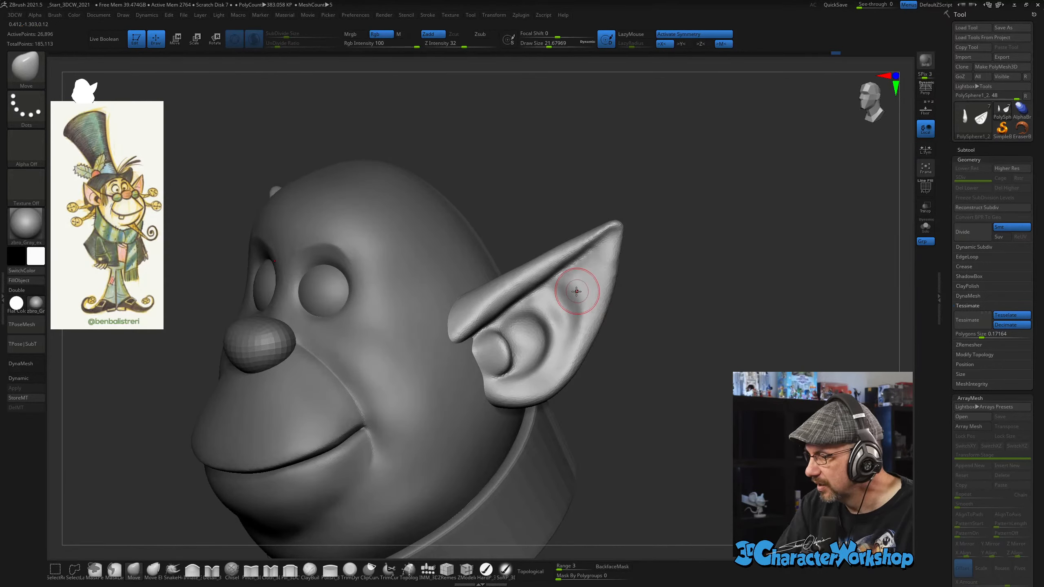
Nudge the ridge curving around the inner ear bowl with the Move brush at a draw size of about 22.
{"action": "key", "text": "shift"}
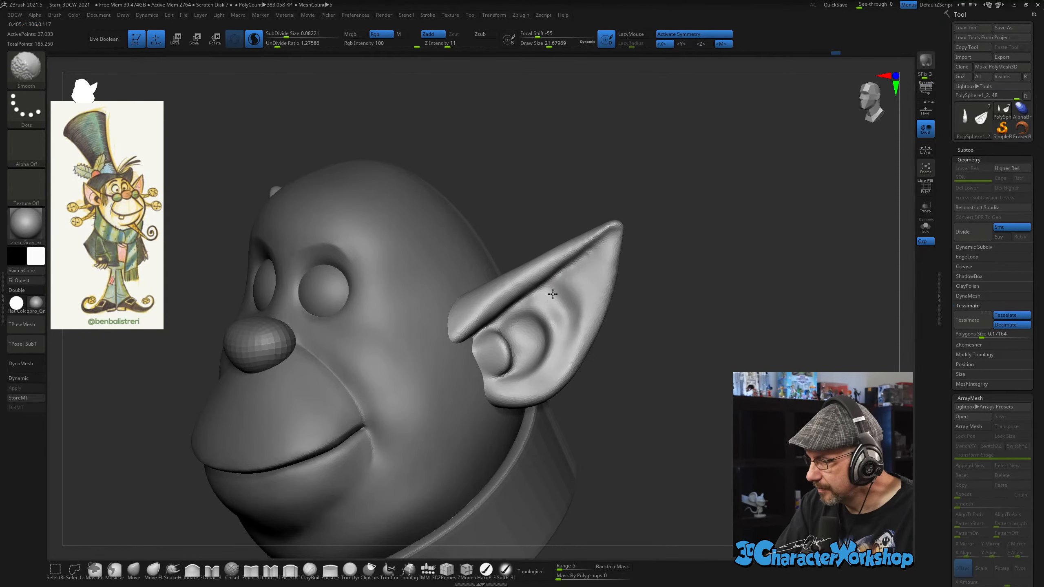
{"action": "mouse_move", "coordinate": [568, 315]}
{"action": "right_mouse_down"}
{"action": "mouse_move", "coordinate": [612, 315]}
{"action": "mouse_move", "coordinate": [566, 314]}
{"action": "right_mouse_up"}
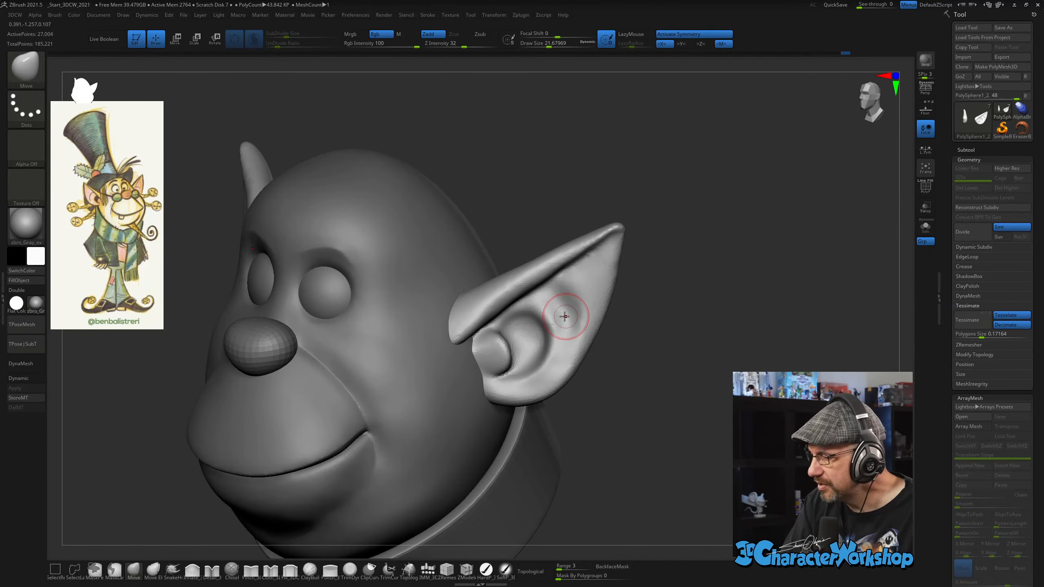
{"action": "left_click_drag", "start_coordinate": [547, 320], "coordinate": [543, 313]}
{"action": "mouse_move", "coordinate": [553, 329]}
{"action": "right_mouse_down"}
{"action": "mouse_move", "coordinate": [536, 317]}
{"action": "mouse_move", "coordinate": [525, 333]}
{"action": "mouse_move", "coordinate": [536, 335]}
{"action": "mouse_move", "coordinate": [535, 350]}
{"action": "mouse_move", "coordinate": [521, 344]}
{"action": "mouse_move", "coordinate": [553, 347]}
{"action": "mouse_move", "coordinate": [537, 346]}
{"action": "right_mouse_up"}
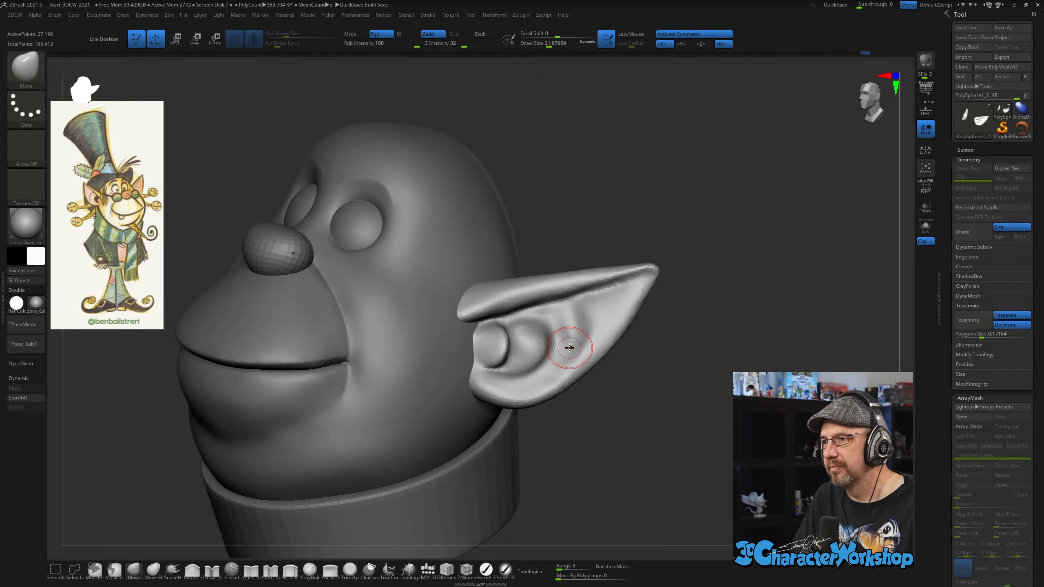
Smooth the surface between the inner ridge and the back rim, and push the ridge into shape with a slightly larger Move brush.
{"action": "mouse_move", "coordinate": [621, 408]}
{"action": "left_mouse_down"}
{"action": "mouse_move", "coordinate": [631, 410]}
{"action": "mouse_move", "coordinate": [621, 406]}
{"action": "left_mouse_up"}
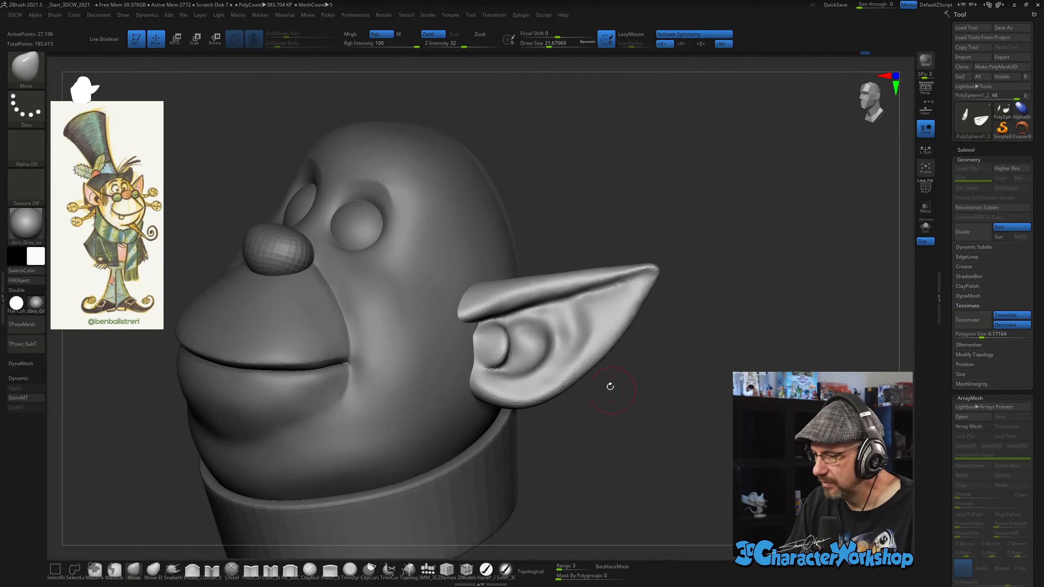
{"action": "mouse_move", "coordinate": [584, 359]}
{"action": "left_mouse_down", "text": "shift"}
{"action": "mouse_move", "coordinate": [613, 364]}
{"action": "mouse_move", "coordinate": [599, 334]}
{"action": "left_mouse_up", "text": "shift"}
{"action": "key", "text": "s"}
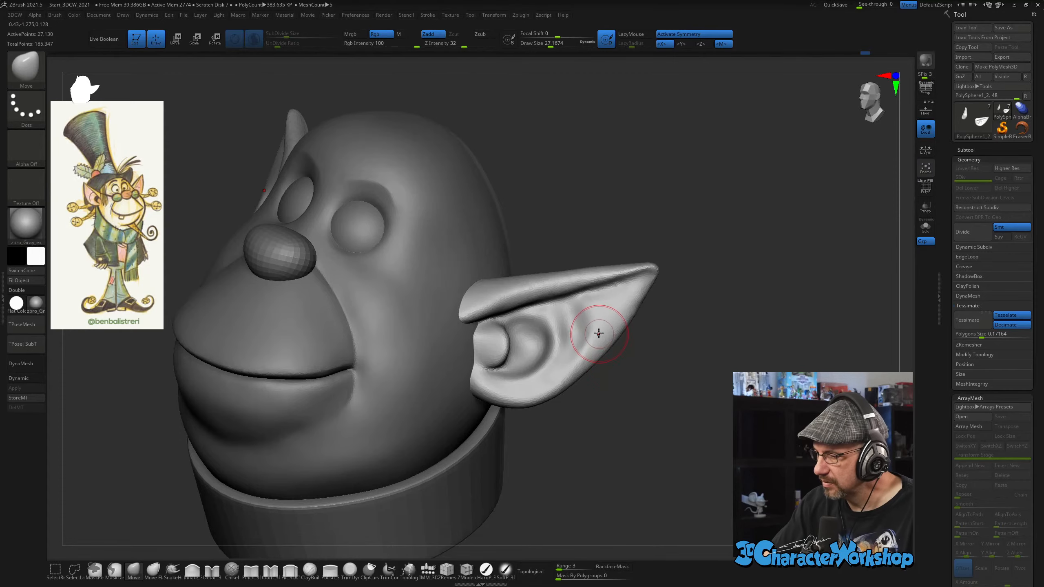
{"action": "right_click_drag", "start_coordinate": [594, 346], "coordinate": [606, 339]}
{"action": "left_click_drag", "start_coordinate": [568, 341], "coordinate": [561, 327]}
{"action": "right_click_drag", "start_coordinate": [562, 327], "coordinate": [534, 345]}
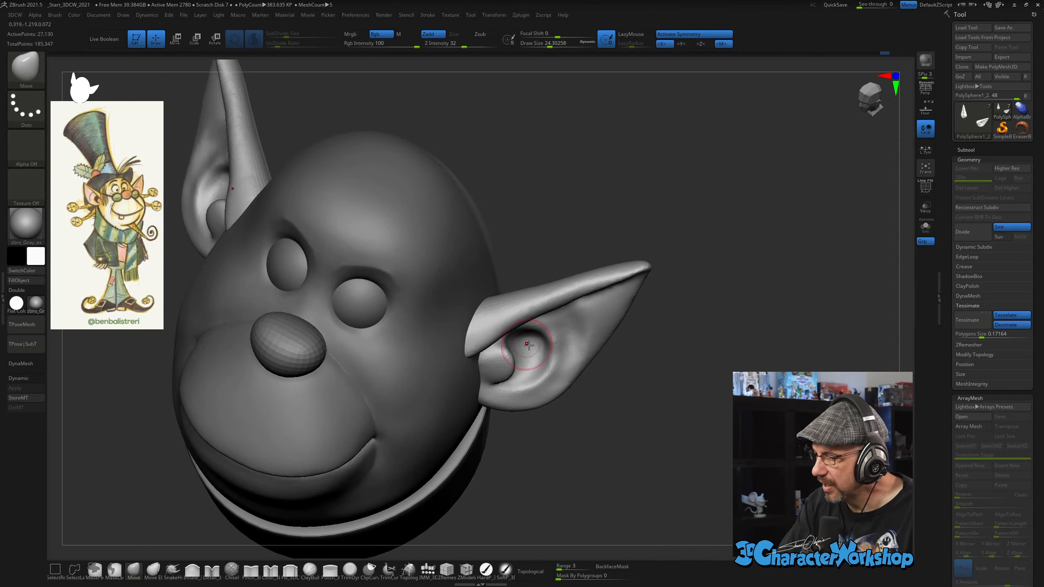
Smooth the lower inner ear above the lobe and check both ears against the whole head from the front.
{"action": "mouse_move", "coordinate": [539, 360]}
{"action": "right_mouse_down"}
{"action": "mouse_move", "coordinate": [531, 353]}
{"action": "mouse_move", "coordinate": [561, 345]}
{"action": "right_mouse_up"}
{"action": "key", "text": "shift"}
{"action": "left_click_drag", "start_coordinate": [549, 374], "coordinate": [551, 378], "text": "shift"}
{"action": "right_click_drag", "start_coordinate": [594, 426], "coordinate": [584, 365], "text": "ctrl"}
{"action": "mouse_move", "coordinate": [585, 365]}
{"action": "right_mouse_down"}
{"action": "mouse_move", "coordinate": [617, 389]}
{"action": "mouse_move", "coordinate": [609, 414]}
{"action": "mouse_move", "coordinate": [627, 396]}
{"action": "mouse_move", "coordinate": [617, 455]}
{"action": "mouse_move", "coordinate": [606, 380]}
{"action": "mouse_move", "coordinate": [604, 390]}
{"action": "mouse_move", "coordinate": [502, 393]}
{"action": "right_mouse_up"}
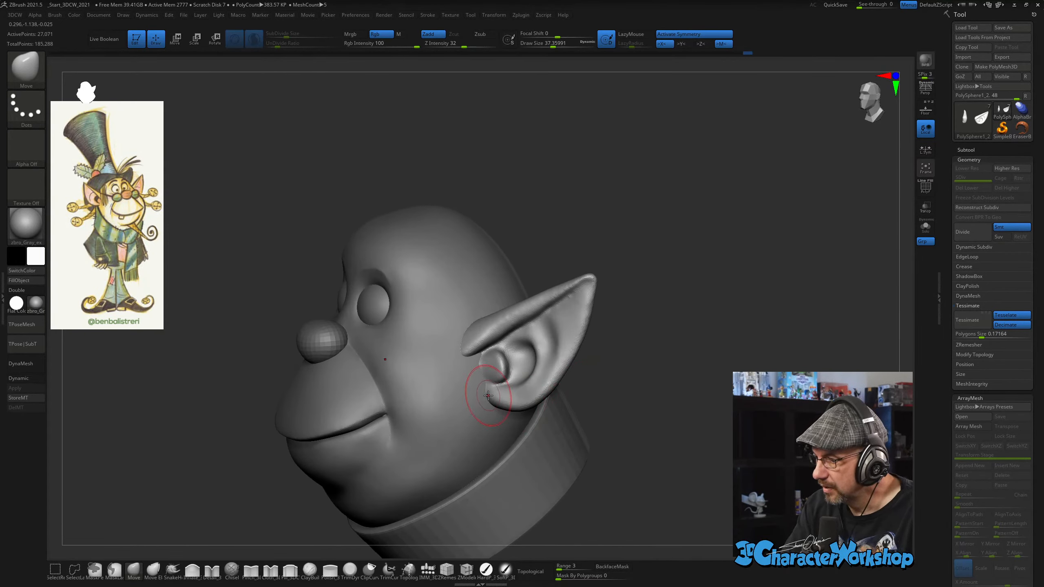
{"action": "right_click_drag", "start_coordinate": [601, 431], "coordinate": [608, 391], "text": "shift"}
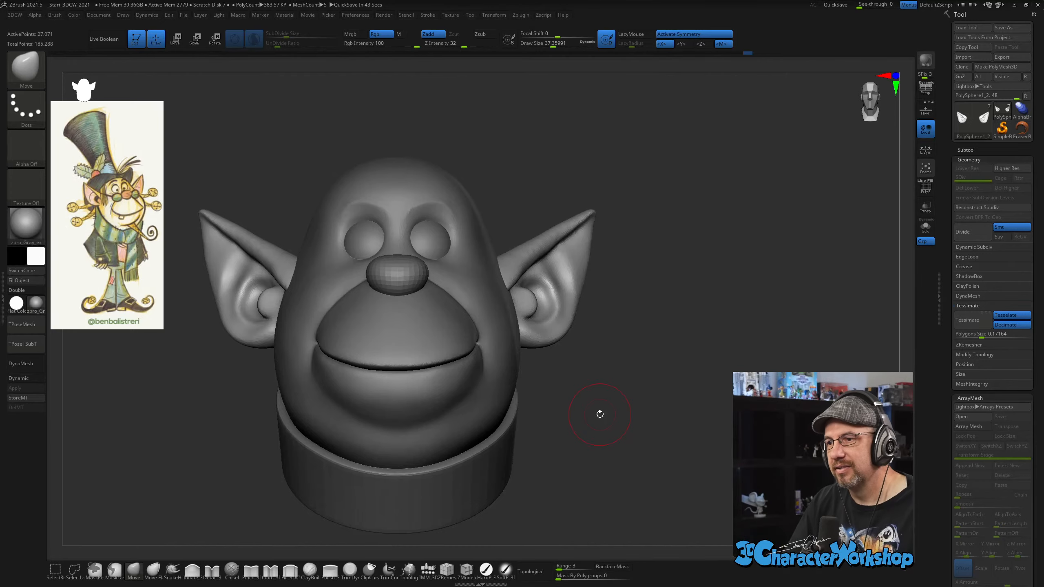
Switch to the head subtool and smooth the brow above the eye at a draw size of about 20.
{"action": "left_click_drag", "start_coordinate": [610, 366], "coordinate": [624, 436], "text": "alt"}
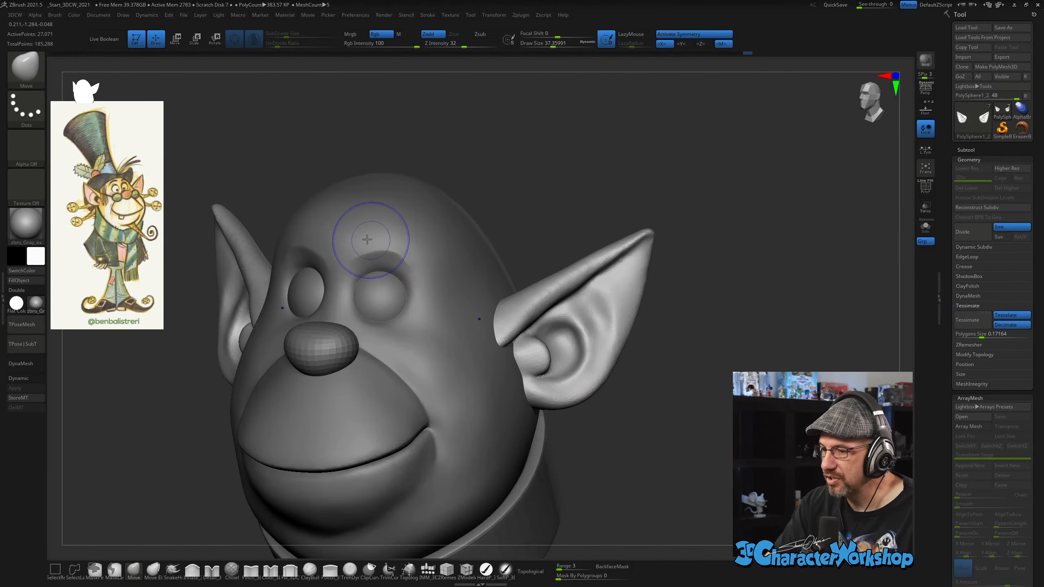
{"action": "left_click", "coordinate": [414, 233], "text": "alt"}
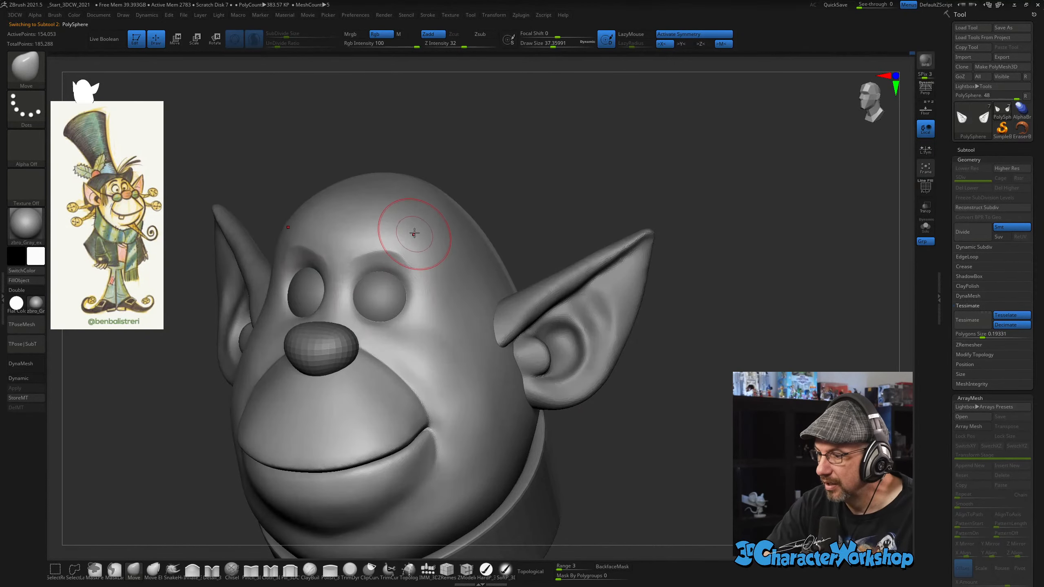
{"action": "right_click_drag", "start_coordinate": [415, 233], "coordinate": [448, 261], "text": "alt"}
{"action": "key", "text": "s"}
{"action": "left_click_drag", "start_coordinate": [445, 258], "coordinate": [440, 258]}
{"action": "left_click_drag", "start_coordinate": [419, 265], "coordinate": [398, 273], "text": "shift"}
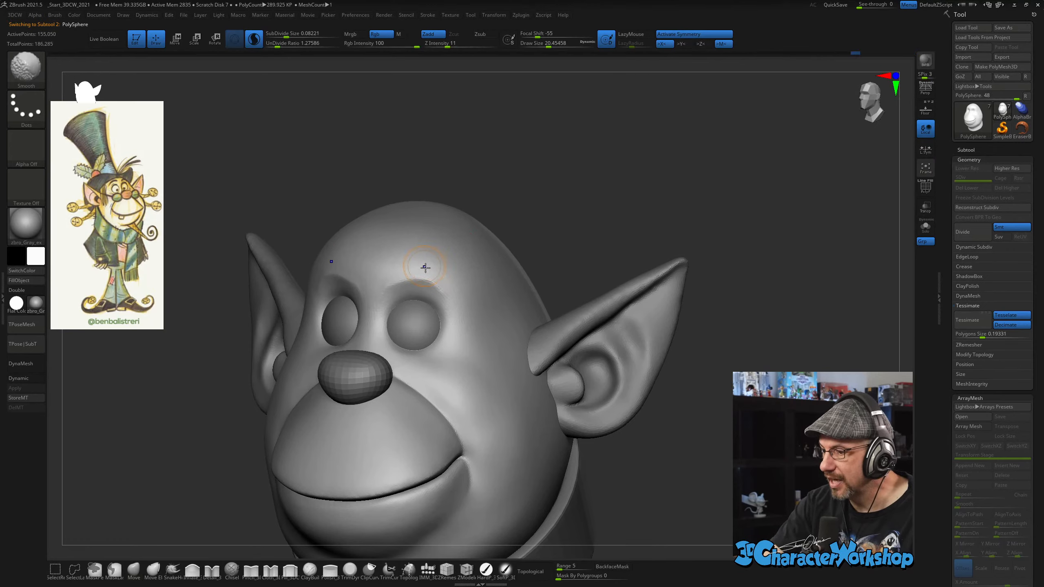
Smooth the head from the brow across to the temple and down the outer side of the eye socket.
{"action": "left_click_drag", "start_coordinate": [425, 267], "coordinate": [472, 290], "text": "shift"}
{"action": "mouse_move", "coordinate": [489, 307]}
{"action": "right_mouse_down"}
{"action": "mouse_move", "coordinate": [547, 288]}
{"action": "mouse_move", "coordinate": [465, 290]}
{"action": "right_mouse_up"}
{"action": "mouse_move", "coordinate": [448, 286]}
{"action": "left_mouse_down", "text": "shift"}
{"action": "mouse_move", "coordinate": [408, 265]}
{"action": "mouse_move", "coordinate": [464, 321]}
{"action": "left_mouse_up", "text": "shift"}
{"action": "right_click_drag", "start_coordinate": [485, 378], "coordinate": [525, 401]}
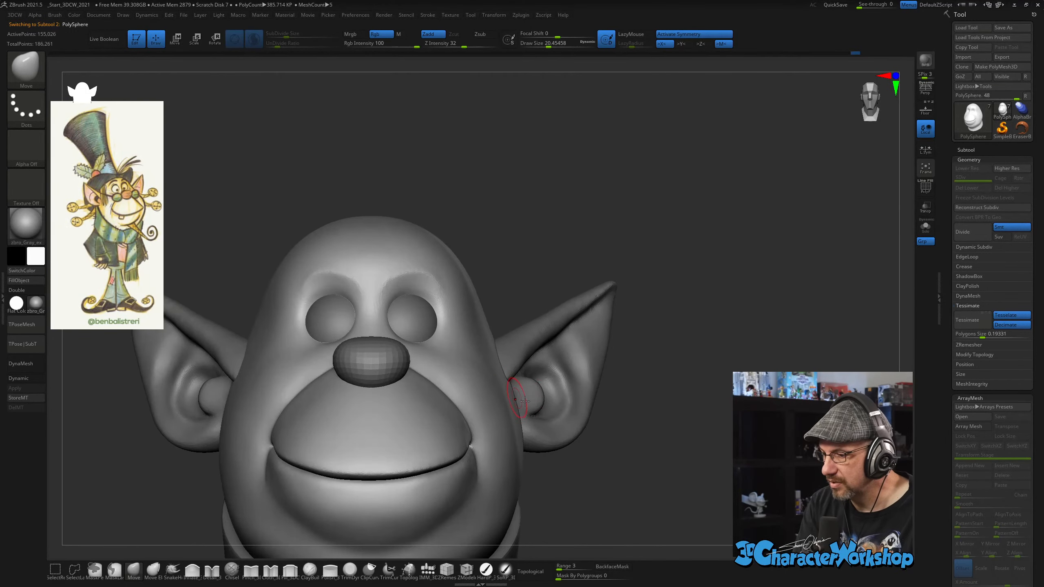
{"action": "right_click_drag", "start_coordinate": [697, 455], "coordinate": [721, 438], "text": "alt"}
{"action": "right_click_drag", "start_coordinate": [646, 374], "coordinate": [628, 390]}
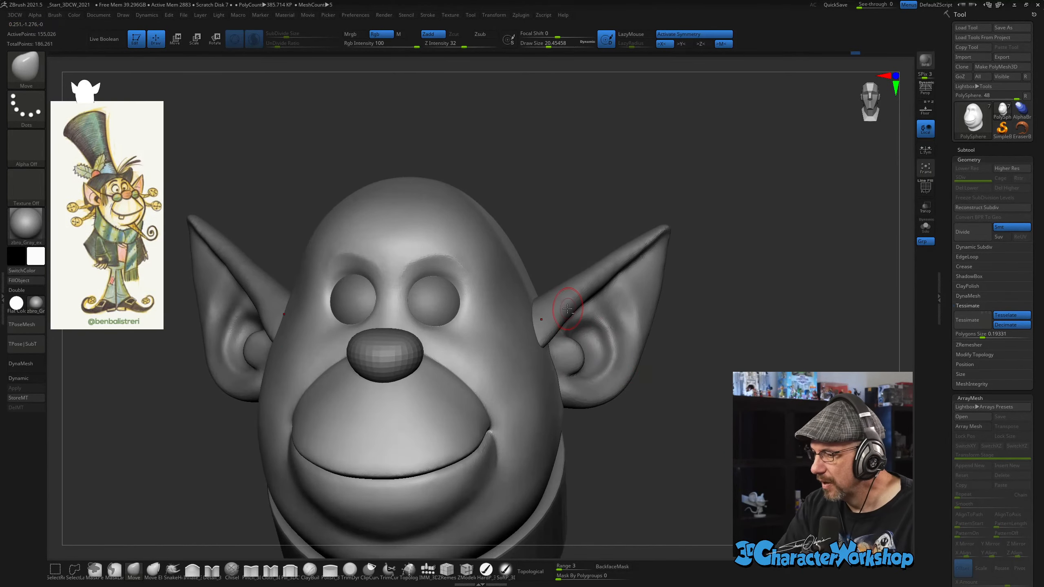
Switch to the ears subtool and push the folded upper rim into shape with the Move brush at a draw size of about 30.
{"action": "left_click", "coordinate": [568, 307], "text": "alt"}
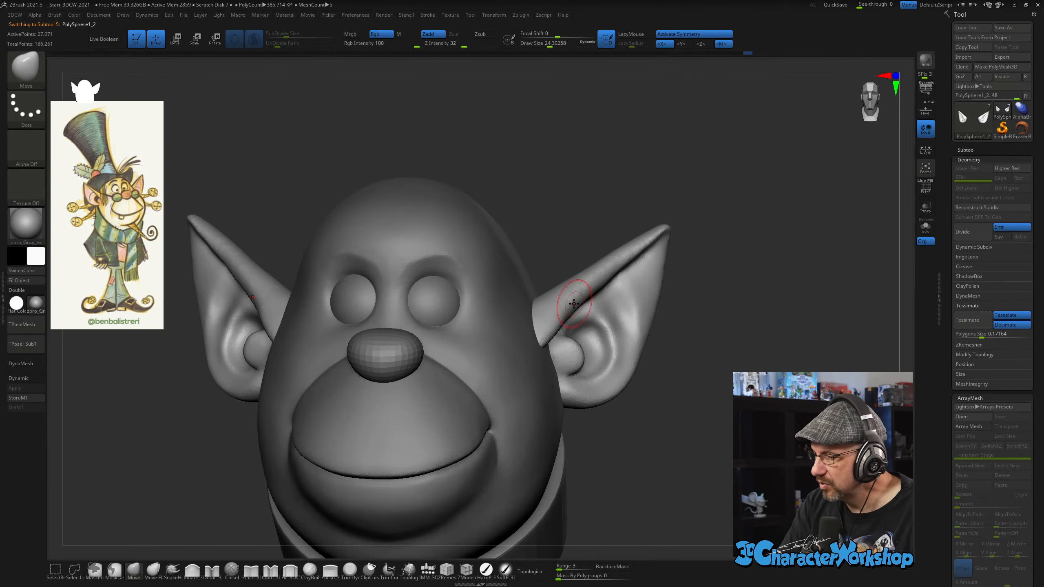
{"action": "mouse_move", "coordinate": [592, 287]}
{"action": "left_mouse_down"}
{"action": "mouse_move", "coordinate": [651, 253]}
{"action": "mouse_move", "coordinate": [624, 278]}
{"action": "left_mouse_up"}
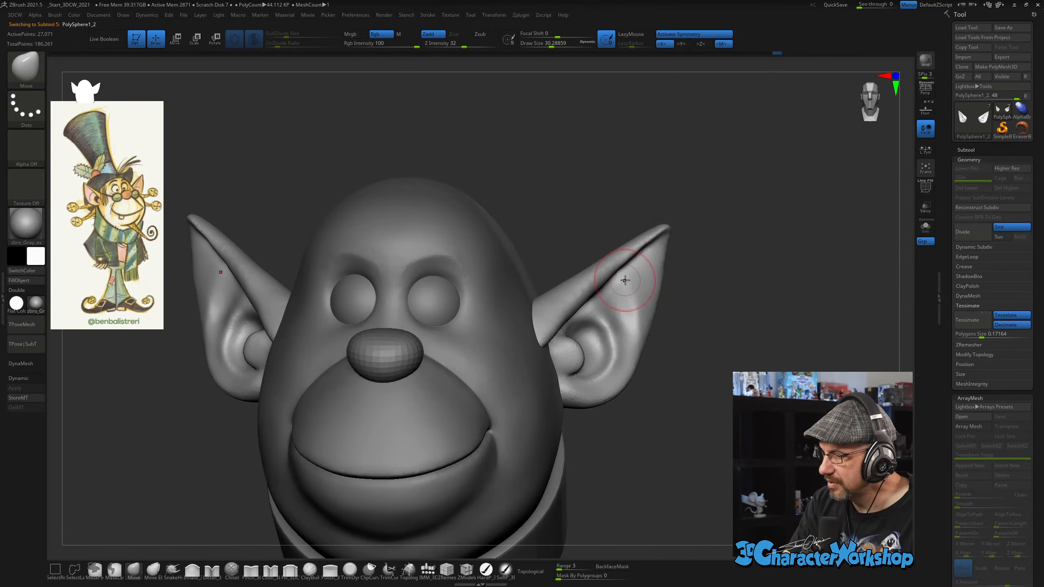
{"action": "right_click_drag", "start_coordinate": [603, 312], "coordinate": [612, 317]}
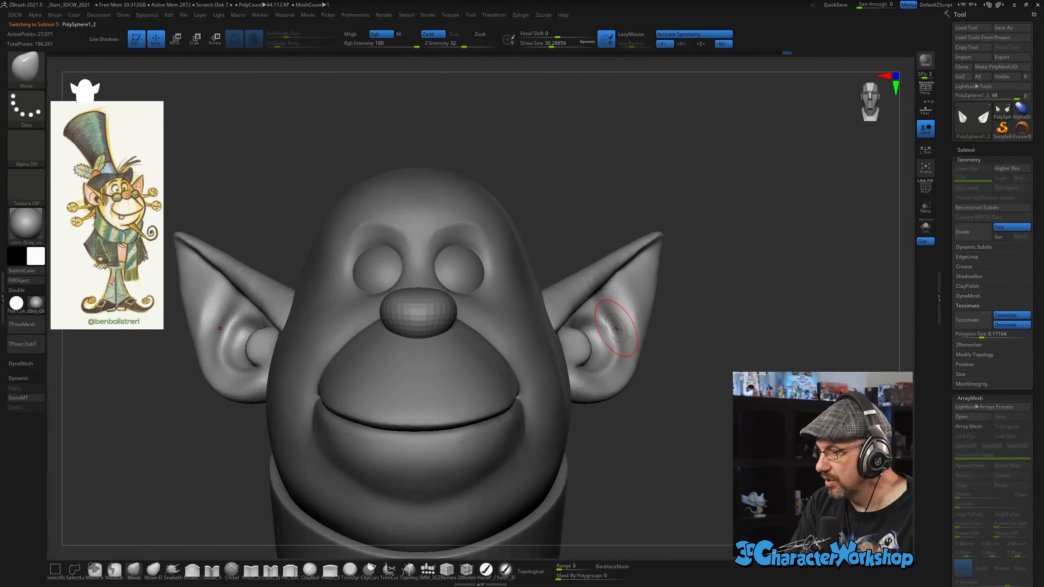
{"action": "mouse_move", "coordinate": [657, 426]}
{"action": "right_mouse_down", "text": "ctrl"}
{"action": "mouse_move", "coordinate": [642, 353]}
{"action": "mouse_move", "coordinate": [633, 369]}
{"action": "mouse_move", "coordinate": [616, 358]}
{"action": "mouse_move", "coordinate": [583, 361]}
{"action": "right_mouse_up", "text": "ctrl"}
{"action": "key", "text": "s"}
{"action": "left_click", "coordinate": [633, 369]}
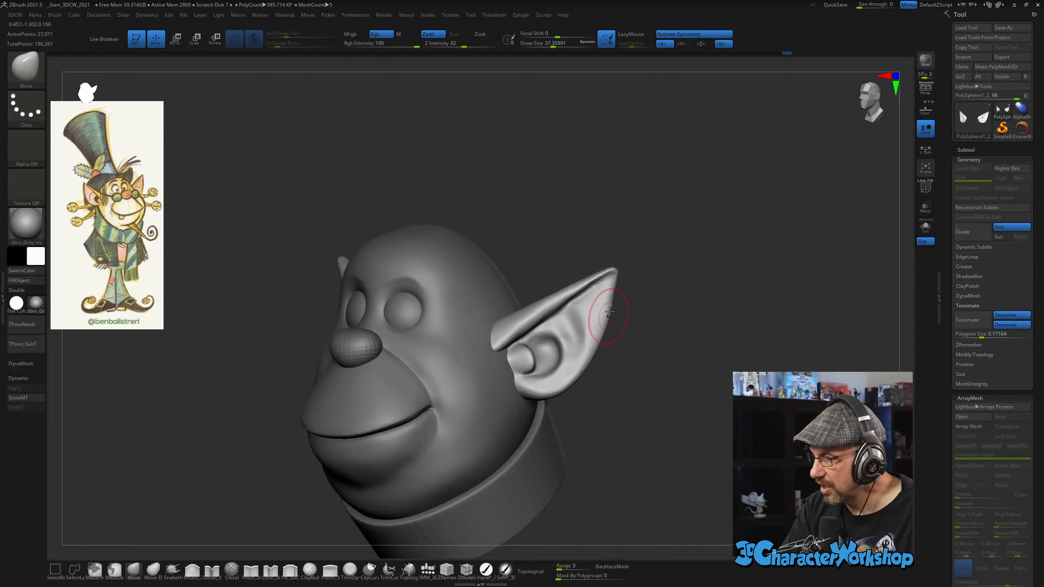
Smooth the hollow between the inner ridge and back rim, and reshape the ridge with the Move brush at a draw size of about 53.
{"action": "right_click_drag", "start_coordinate": [624, 312], "coordinate": [608, 310]}
{"action": "key", "text": "shift"}
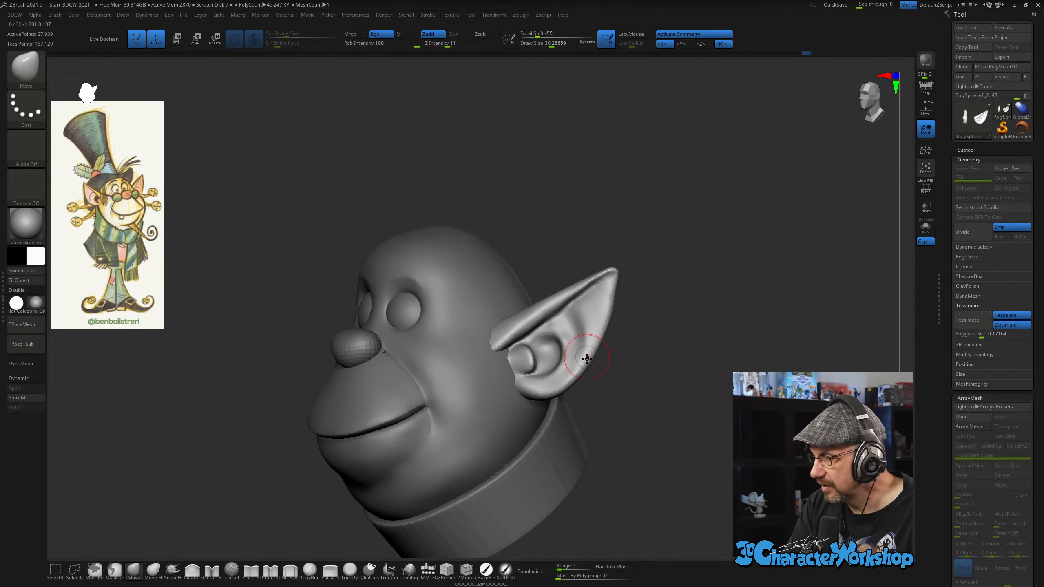
{"action": "mouse_move", "coordinate": [585, 345]}
{"action": "right_mouse_down"}
{"action": "mouse_move", "coordinate": [610, 362]}
{"action": "mouse_move", "coordinate": [588, 400]}
{"action": "mouse_move", "coordinate": [617, 383]}
{"action": "mouse_move", "coordinate": [608, 367]}
{"action": "mouse_move", "coordinate": [546, 330]}
{"action": "right_mouse_up"}
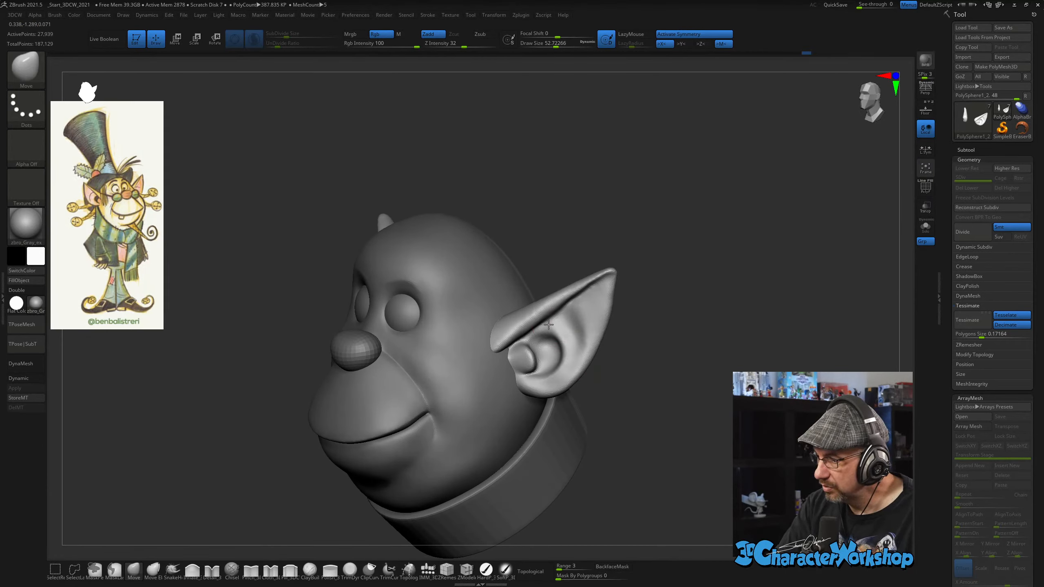
{"action": "left_click_drag", "start_coordinate": [559, 354], "coordinate": [555, 364]}
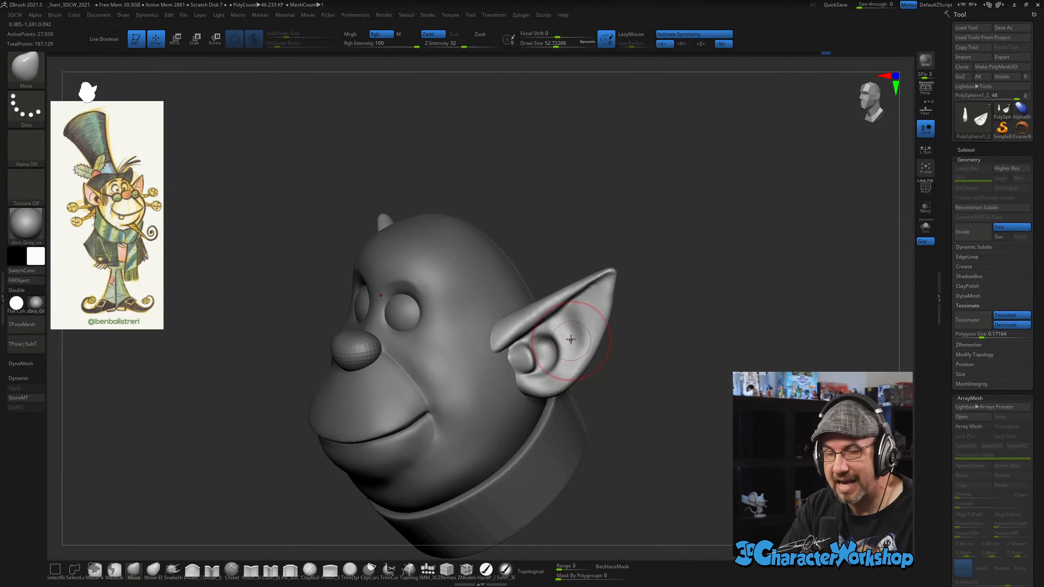
{"action": "right_click_drag", "start_coordinate": [579, 320], "coordinate": [580, 332], "text": "ctrl"}
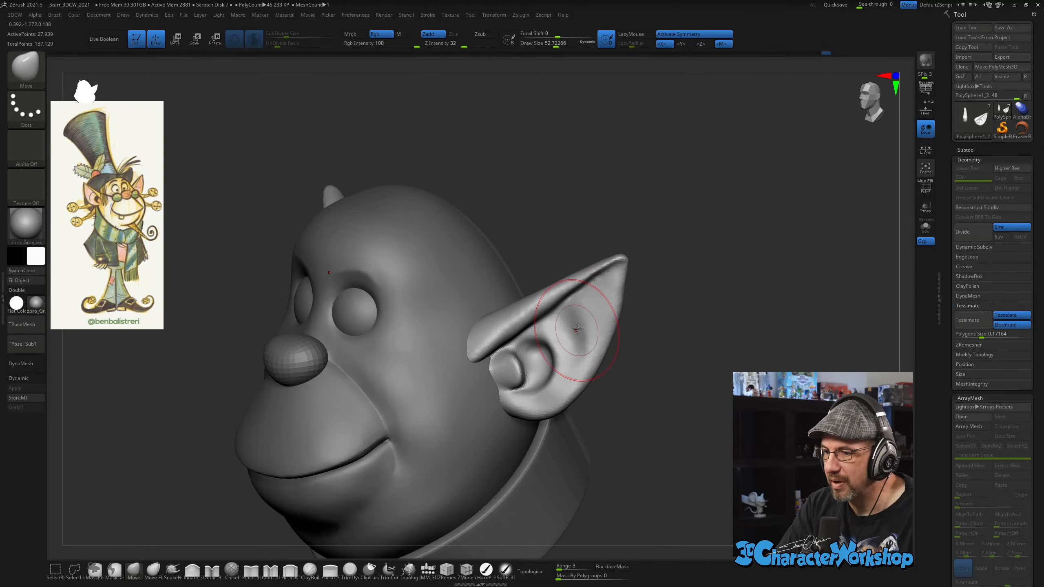
Refine the curve of the inner ear ridge with a smaller Move brush, reducing the draw size to about 19 and then 10.
{"action": "key", "text": "s"}
{"action": "left_click_drag", "start_coordinate": [581, 324], "coordinate": [558, 324]}
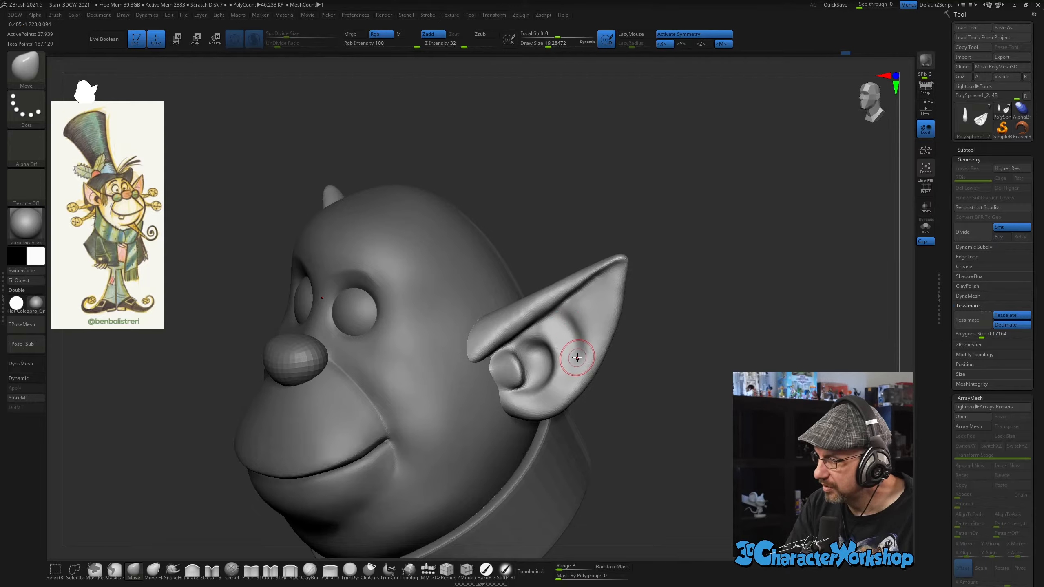
{"action": "right_click_drag", "start_coordinate": [577, 357], "coordinate": [579, 349]}
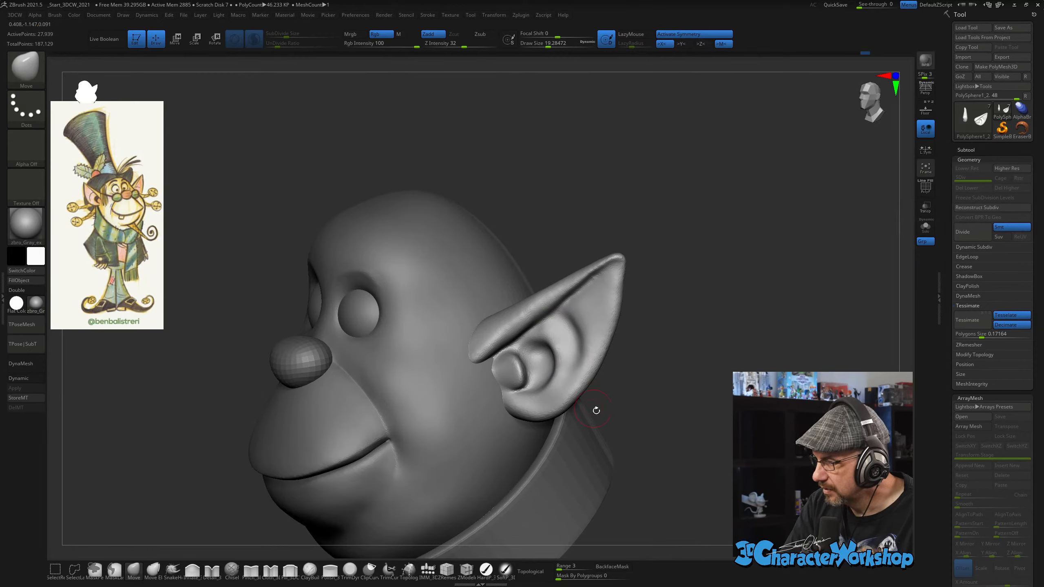
{"action": "mouse_move", "coordinate": [597, 410]}
{"action": "left_mouse_down"}
{"action": "mouse_move", "coordinate": [633, 410]}
{"action": "mouse_move", "coordinate": [615, 397]}
{"action": "left_mouse_up"}
{"action": "key", "text": "s"}
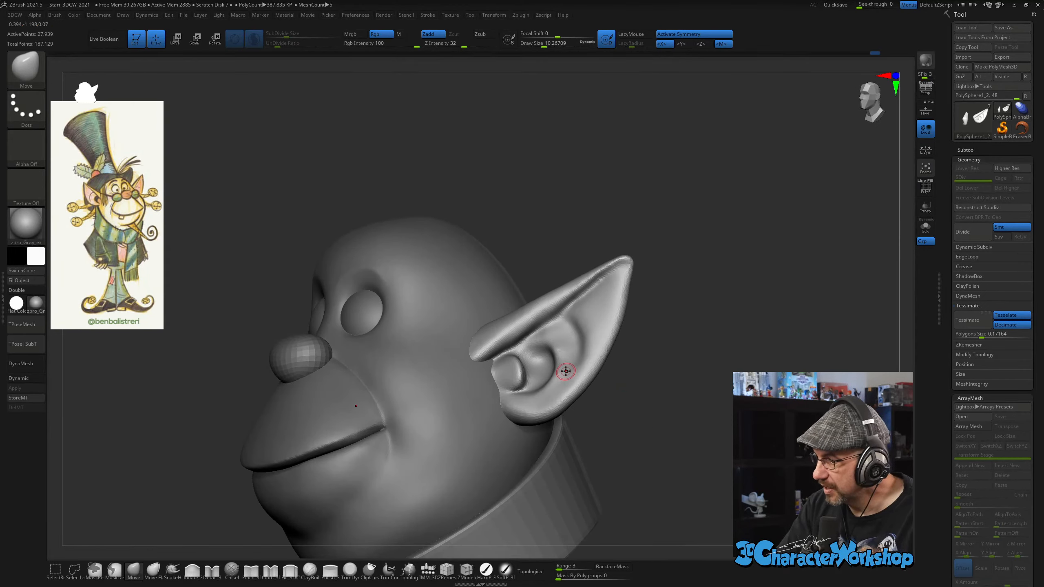
{"action": "key", "text": "s"}
{"action": "mouse_move", "coordinate": [567, 372]}
{"action": "left_mouse_down"}
{"action": "mouse_move", "coordinate": [597, 397]}
{"action": "mouse_move", "coordinate": [580, 370]}
{"action": "mouse_move", "coordinate": [563, 371]}
{"action": "left_mouse_up"}
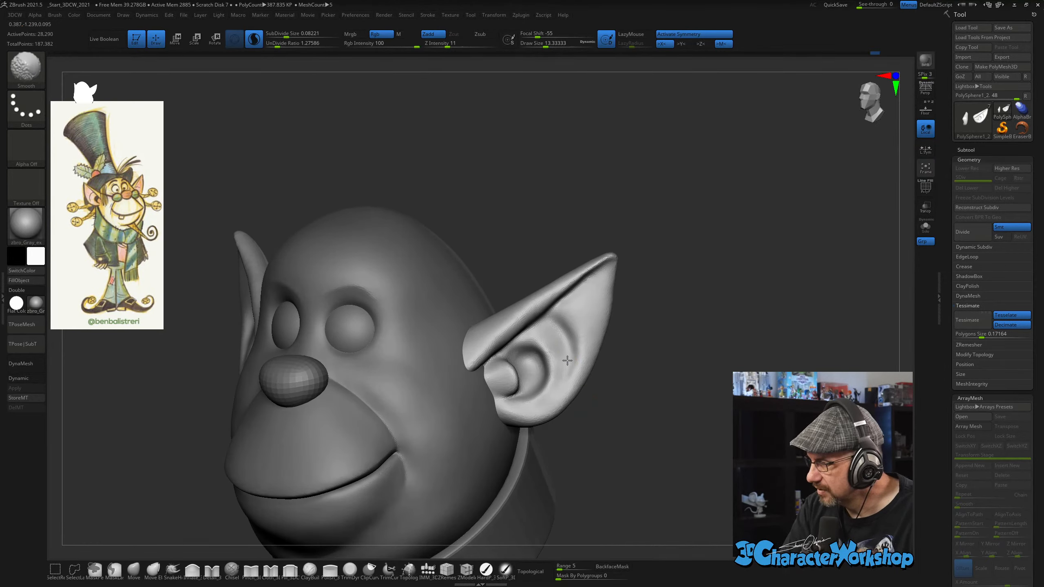
Smooth the inner ear between the ridge and the back rim, enlarging the brush to a draw size of about 30 for the tip.
{"action": "left_click_drag", "start_coordinate": [580, 326], "coordinate": [579, 363], "text": "shift"}
{"action": "mouse_move", "coordinate": [631, 398]}
{"action": "left_mouse_down", "text": "alt"}
{"action": "mouse_move", "coordinate": [641, 392]}
{"action": "mouse_move", "coordinate": [634, 360]}
{"action": "left_mouse_up", "text": "alt"}
{"action": "key", "text": "s"}
{"action": "key", "text": "s"}
{"action": "mouse_move", "coordinate": [636, 362]}
{"action": "left_mouse_down"}
{"action": "mouse_move", "coordinate": [617, 366]}
{"action": "mouse_move", "coordinate": [634, 327]}
{"action": "mouse_move", "coordinate": [641, 355]}
{"action": "left_mouse_up"}
{"action": "key", "text": "s"}
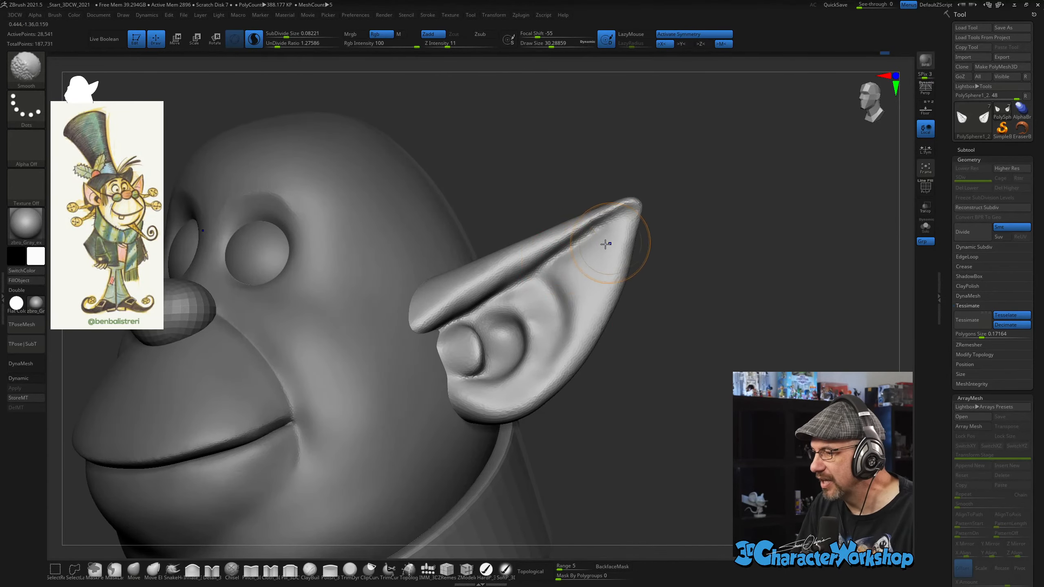
Reduce the Move brush to a draw size of about 22 and inspect the ear's inner forms from the side and three-quarter views.
{"action": "left_click_drag", "start_coordinate": [710, 288], "coordinate": [671, 289]}
{"action": "key", "text": "s"}
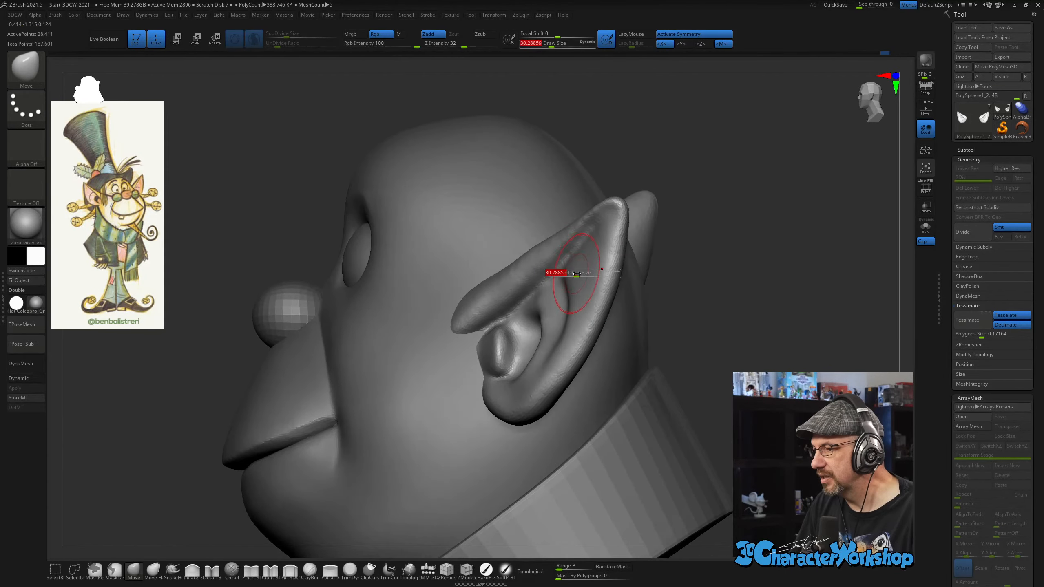
{"action": "left_click_drag", "start_coordinate": [577, 270], "coordinate": [574, 270]}
{"action": "left_click_drag", "start_coordinate": [772, 285], "coordinate": [788, 290]}
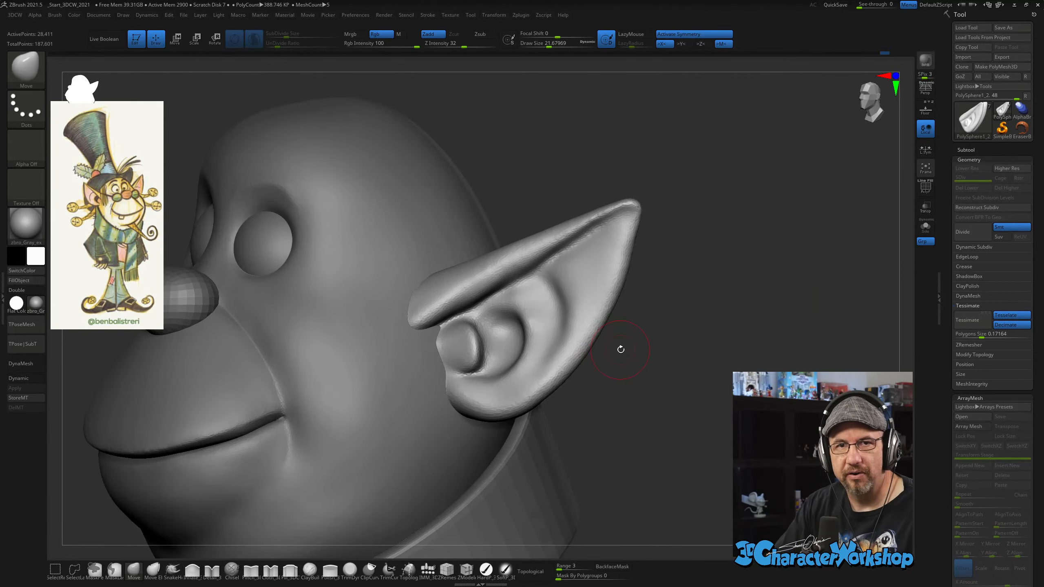
Smooth the inner surface just beneath the folded upper rim toward the ear tip at a draw size of about 15.
{"action": "mouse_move", "coordinate": [620, 349]}
{"action": "left_mouse_down", "text": "alt"}
{"action": "mouse_move", "coordinate": [628, 390]}
{"action": "mouse_move", "coordinate": [656, 375]}
{"action": "mouse_move", "coordinate": [644, 343]}
{"action": "left_mouse_up", "text": "alt"}
{"action": "key", "text": "s"}
{"action": "key", "text": "s"}
{"action": "left_click_drag", "start_coordinate": [594, 311], "coordinate": [592, 310]}
{"action": "left_click_drag", "start_coordinate": [584, 309], "coordinate": [580, 305], "text": "shift"}
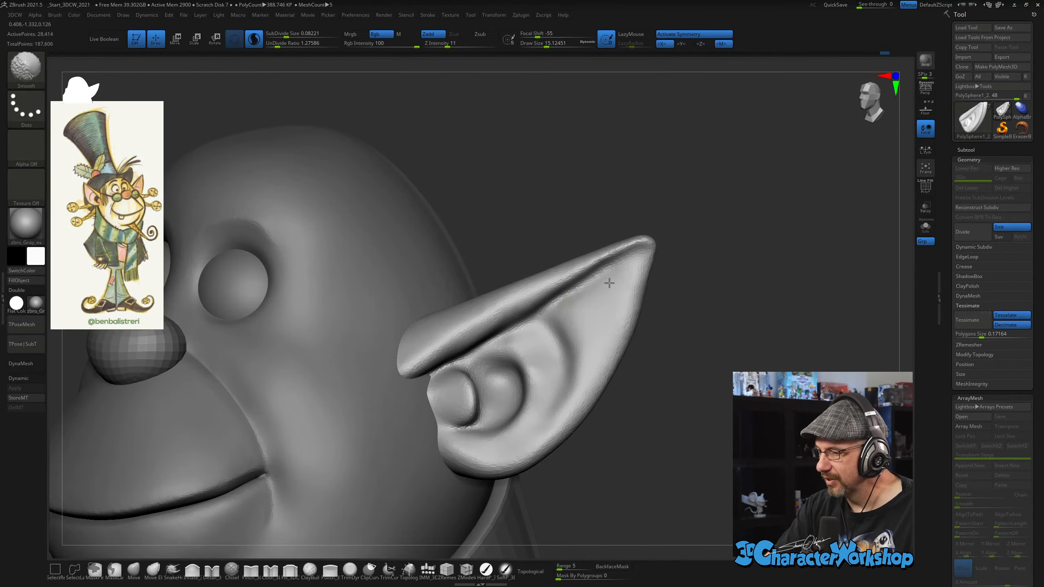
{"action": "left_click_drag", "start_coordinate": [624, 271], "coordinate": [598, 293], "text": "shift"}
{"action": "mouse_move", "coordinate": [630, 311]}
{"action": "right_mouse_down"}
{"action": "mouse_move", "coordinate": [592, 323]}
{"action": "mouse_move", "coordinate": [609, 315]}
{"action": "mouse_move", "coordinate": [600, 354]}
{"action": "mouse_move", "coordinate": [568, 390]}
{"action": "right_mouse_up"}
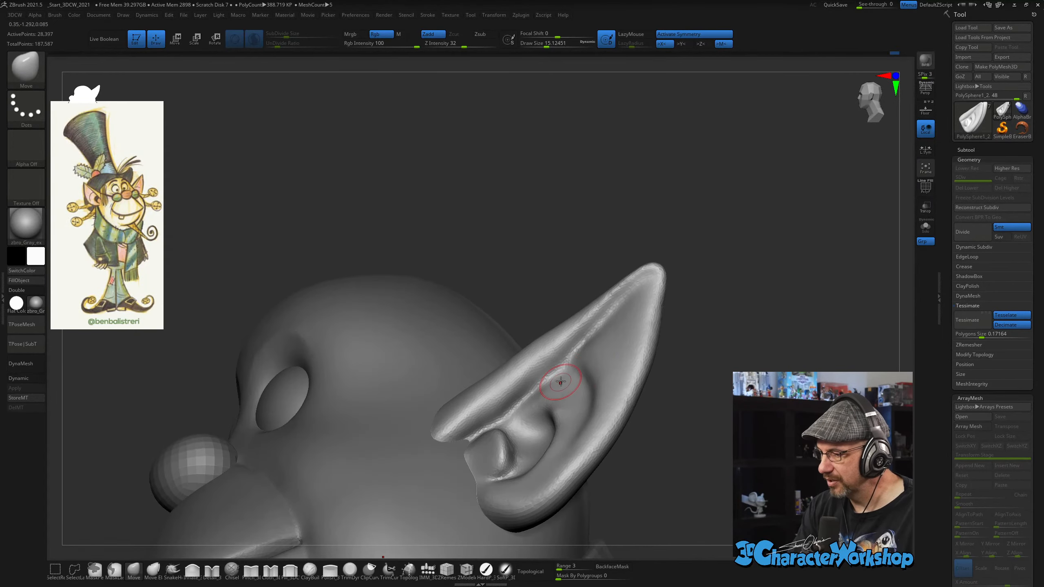
Carve a crisp crease beneath the folded upper rim from the ear canal up to the tip with the detail brush, and smooth beside it.
{"action": "left_click", "coordinate": [211, 570]}
{"action": "left_click_drag", "start_coordinate": [567, 372], "coordinate": [472, 435]}
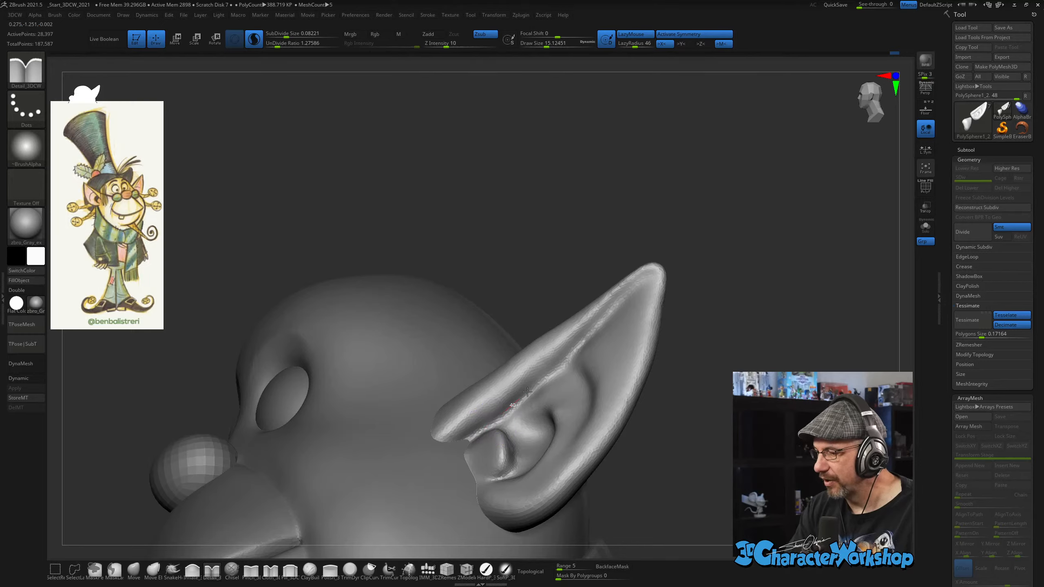
{"action": "mouse_move", "coordinate": [534, 384]}
{"action": "left_mouse_down"}
{"action": "mouse_move", "coordinate": [477, 429]}
{"action": "mouse_move", "coordinate": [590, 337]}
{"action": "left_mouse_up"}
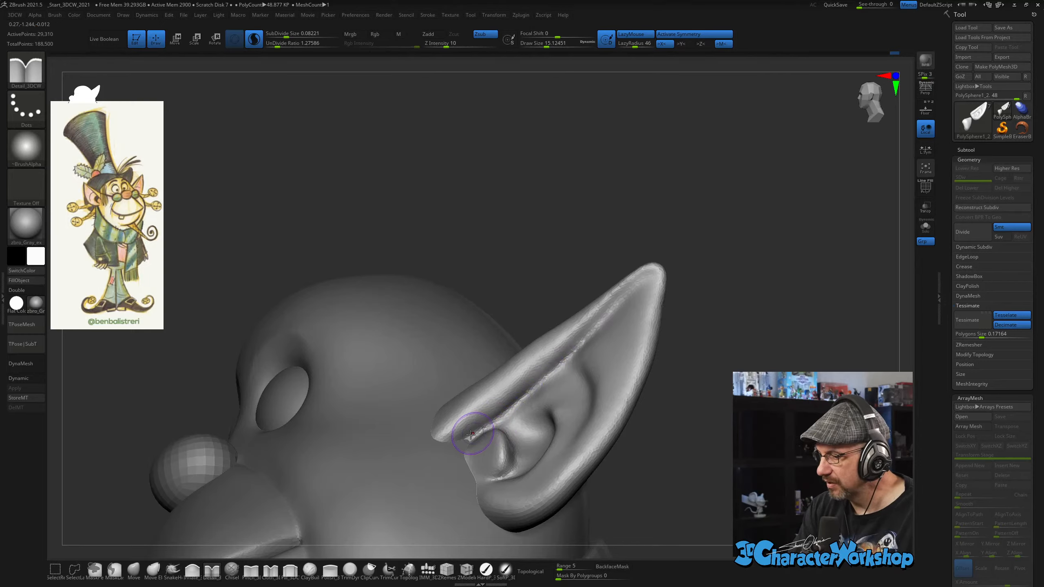
{"action": "left_click_drag", "start_coordinate": [473, 433], "coordinate": [659, 265]}
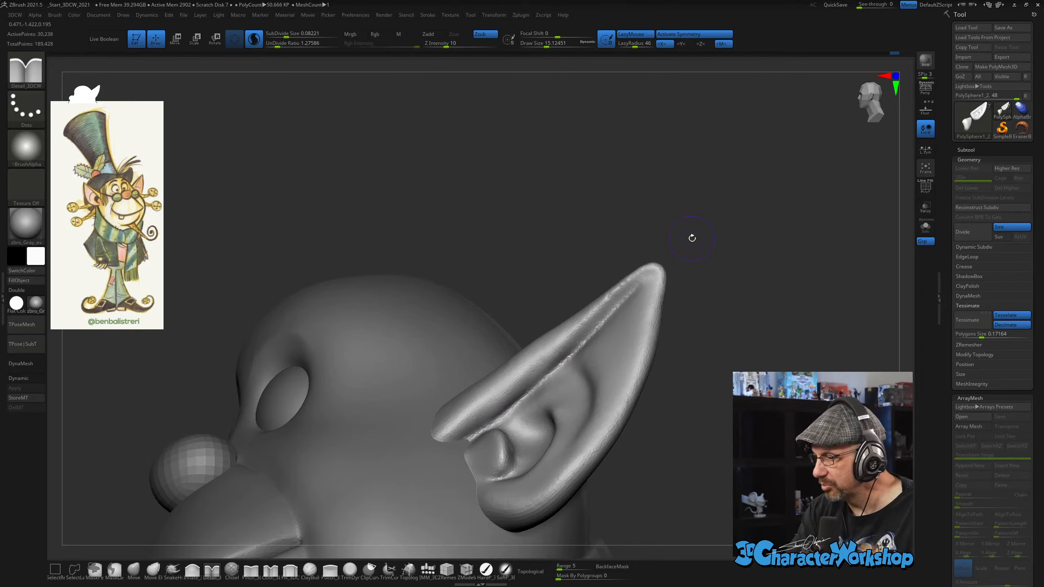
{"action": "mouse_move", "coordinate": [602, 326]}
{"action": "left_mouse_down"}
{"action": "mouse_move", "coordinate": [636, 291]}
{"action": "mouse_move", "coordinate": [698, 274]}
{"action": "mouse_move", "coordinate": [663, 267]}
{"action": "left_mouse_up"}
{"action": "left_click_drag", "start_coordinate": [627, 299], "coordinate": [674, 260]}
{"action": "left_click_drag", "start_coordinate": [651, 305], "coordinate": [630, 319], "text": "shift"}
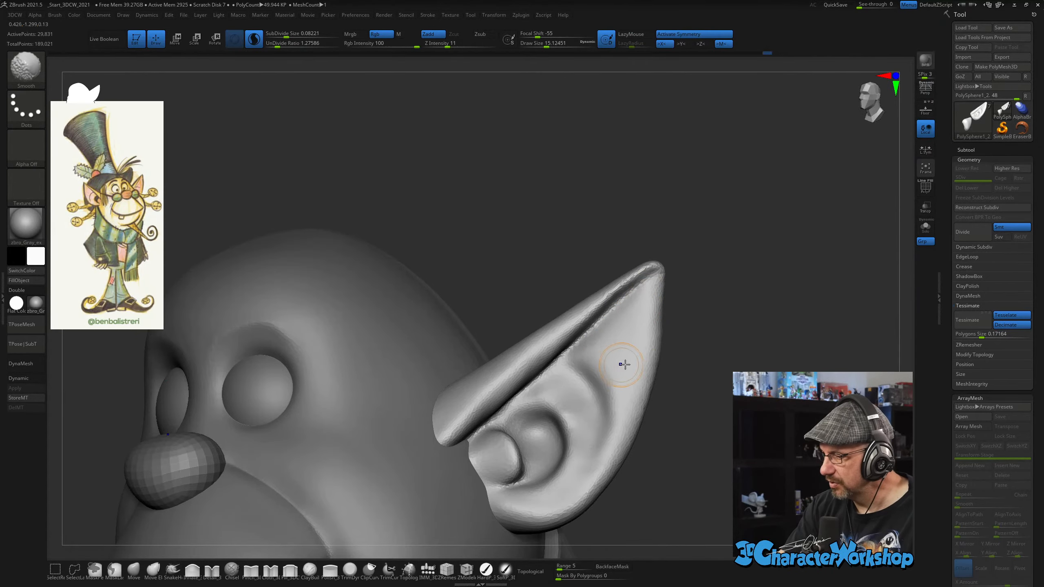
Touch up the front end of the folded rim with the detail brush, smooth along the fold, and check the ears from the front.
{"action": "mouse_move", "coordinate": [624, 361]}
{"action": "right_mouse_down"}
{"action": "mouse_move", "coordinate": [631, 391]}
{"action": "mouse_move", "coordinate": [600, 376]}
{"action": "mouse_move", "coordinate": [557, 386]}
{"action": "mouse_move", "coordinate": [564, 424]}
{"action": "mouse_move", "coordinate": [461, 424]}
{"action": "right_mouse_up"}
{"action": "left_click_drag", "start_coordinate": [461, 424], "coordinate": [457, 419]}
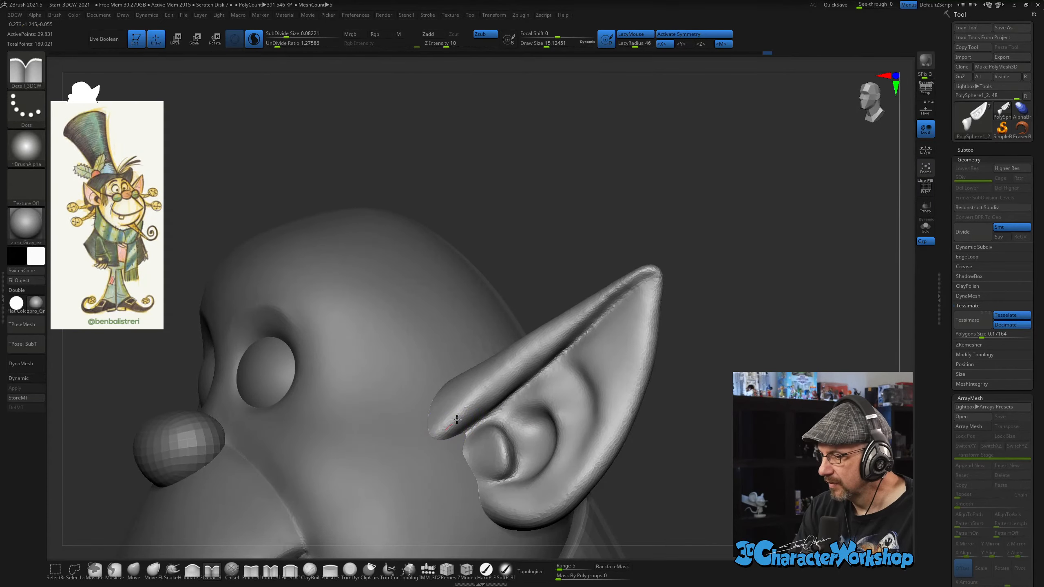
{"action": "key", "text": "shift"}
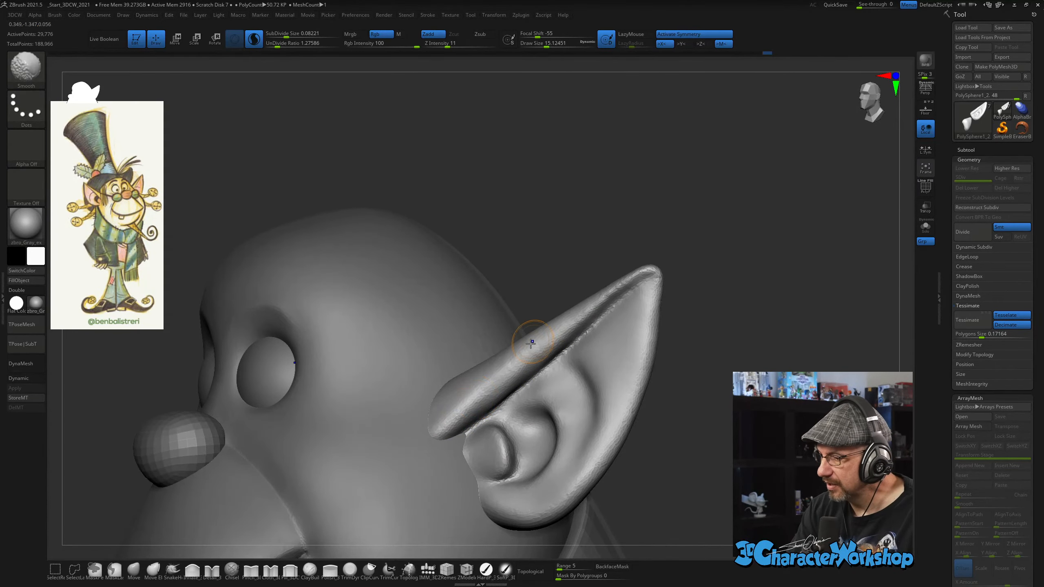
{"action": "right_click_drag", "start_coordinate": [652, 304], "coordinate": [723, 420]}
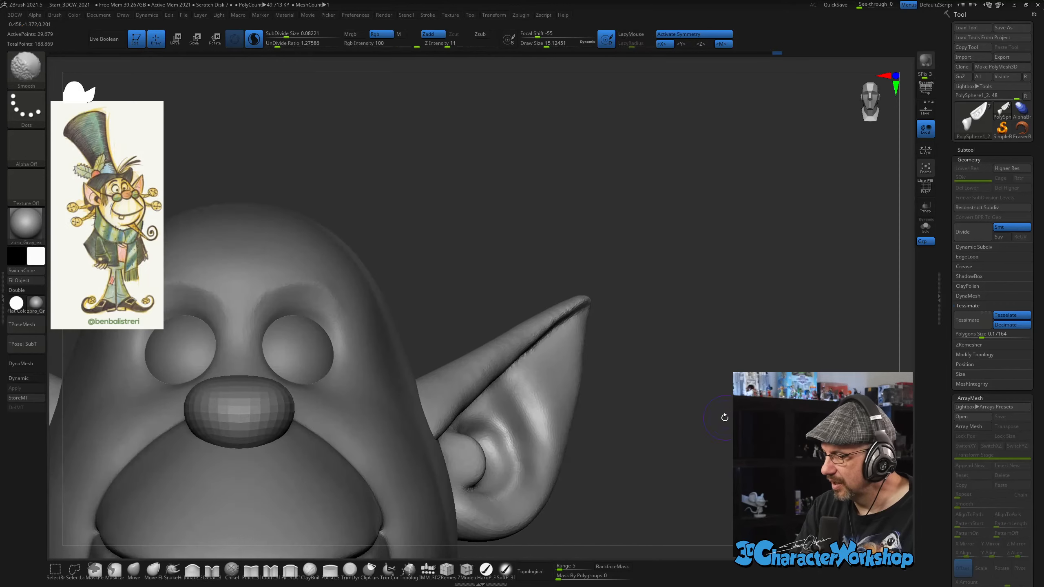
{"action": "right_click_drag", "start_coordinate": [648, 373], "coordinate": [609, 368]}
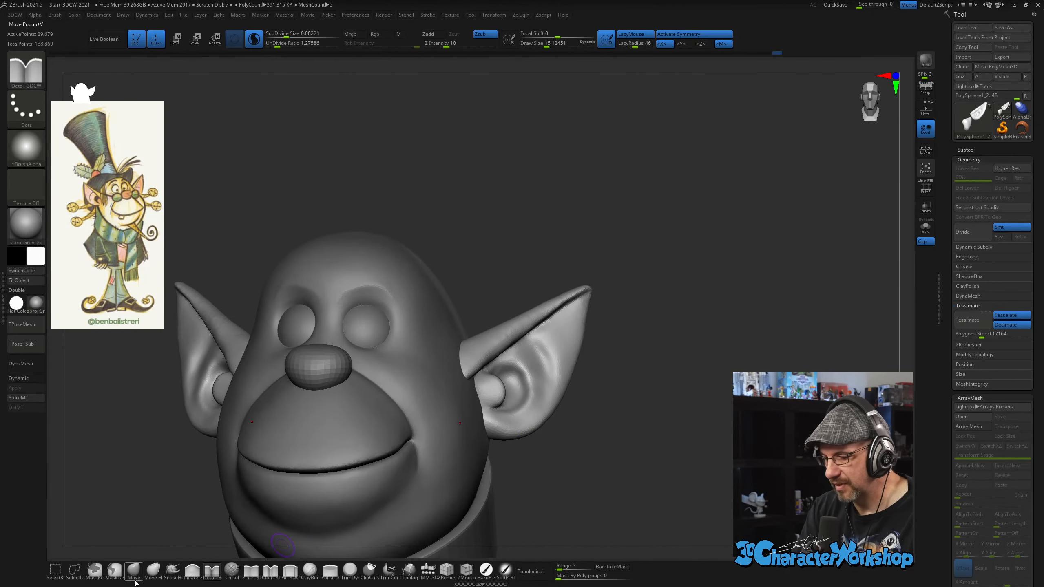
Switch to the Move brush and adjust the ear's back edge, enlarging the draw size to about 50.
{"action": "key", "text": "b"}
{"action": "key", "text": "m"}
{"action": "key", "text": "v"}
{"action": "key", "text": "s"}
{"action": "left_click_drag", "start_coordinate": [609, 367], "coordinate": [606, 368]}
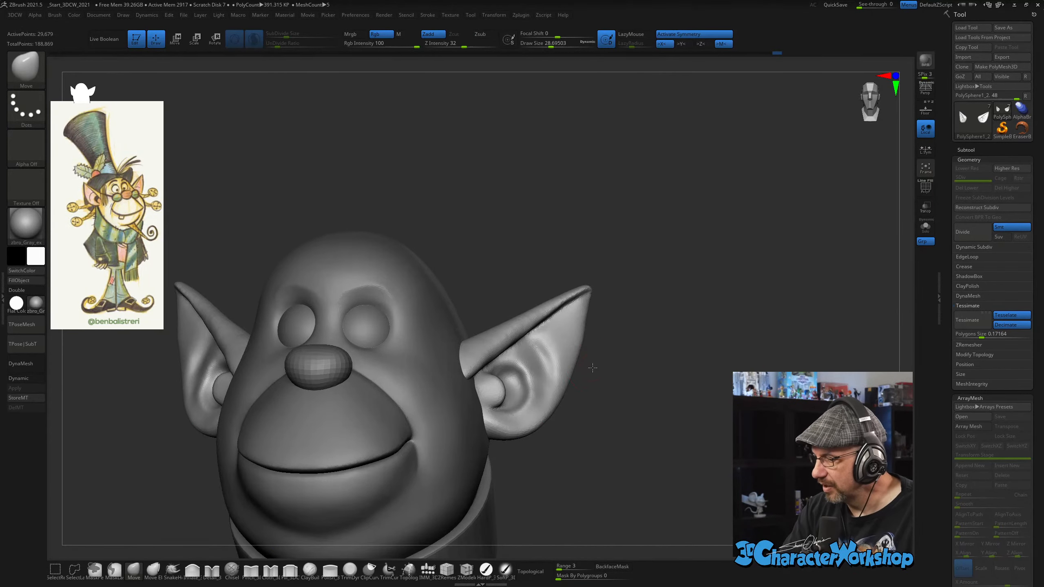
{"action": "right_click_drag", "start_coordinate": [593, 368], "coordinate": [580, 364]}
{"action": "key", "text": "s"}
{"action": "left_click_drag", "start_coordinate": [580, 363], "coordinate": [586, 362]}
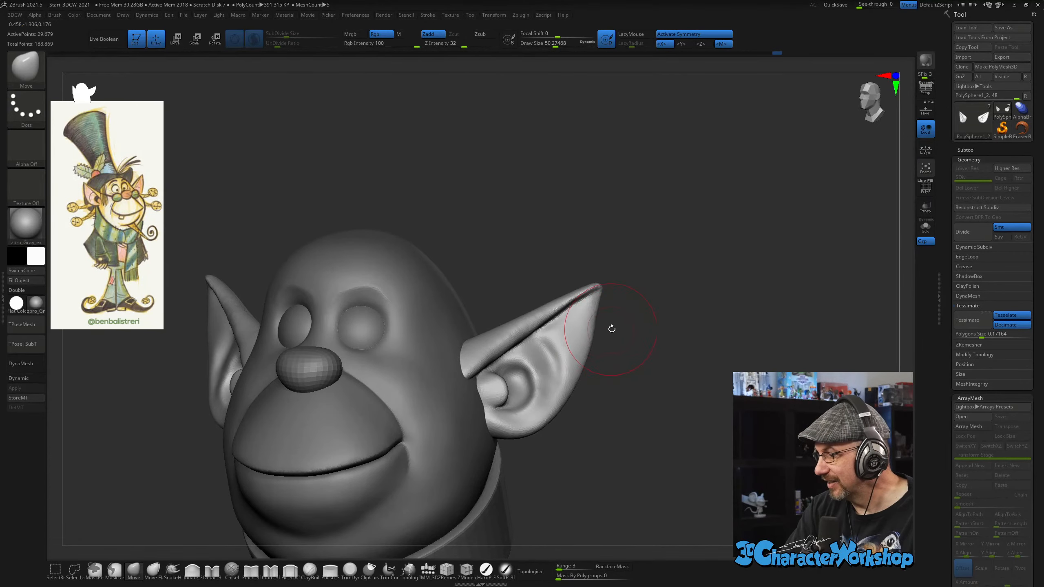
{"action": "mouse_move", "coordinate": [612, 328]}
{"action": "right_mouse_down"}
{"action": "mouse_move", "coordinate": [619, 340]}
{"action": "mouse_move", "coordinate": [624, 329]}
{"action": "right_mouse_up"}
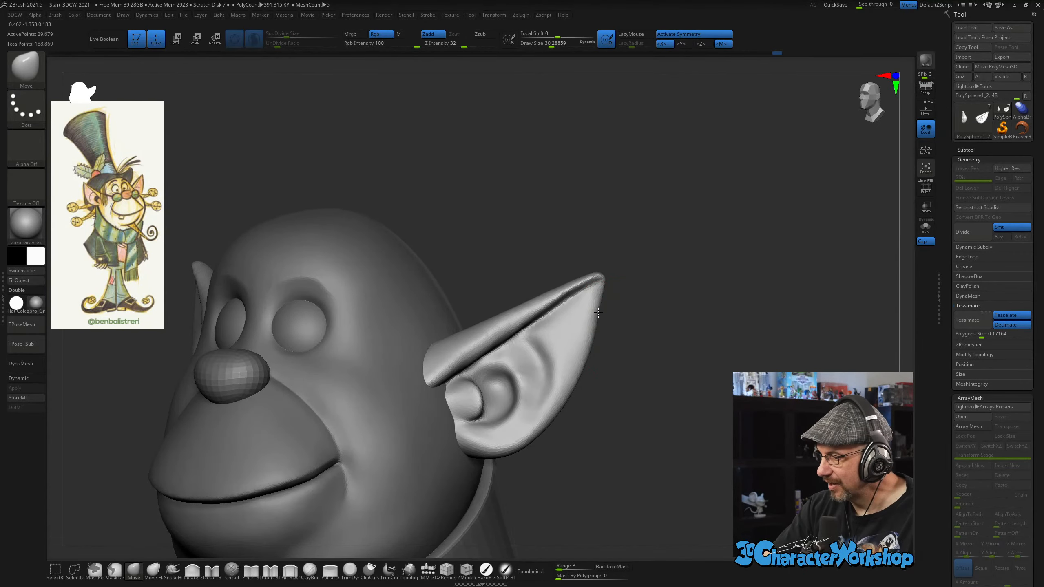
Smooth the inner ridge and the hollow around the ear canal at a draw size of about 23.
{"action": "mouse_move", "coordinate": [628, 375]}
{"action": "right_mouse_down"}
{"action": "mouse_move", "coordinate": [616, 374]}
{"action": "mouse_move", "coordinate": [631, 401]}
{"action": "mouse_move", "coordinate": [625, 411]}
{"action": "mouse_move", "coordinate": [611, 396]}
{"action": "mouse_move", "coordinate": [610, 432]}
{"action": "mouse_move", "coordinate": [619, 432]}
{"action": "mouse_move", "coordinate": [620, 403]}
{"action": "mouse_move", "coordinate": [643, 397]}
{"action": "mouse_move", "coordinate": [606, 361]}
{"action": "mouse_move", "coordinate": [617, 385]}
{"action": "right_mouse_up"}
{"action": "key", "text": "s"}
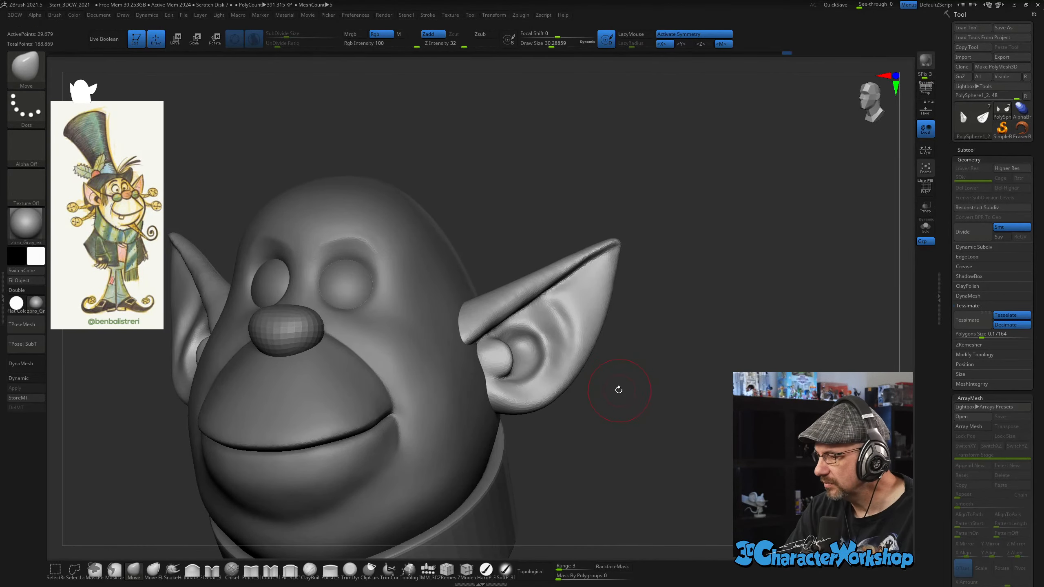
{"action": "left_click_drag", "start_coordinate": [617, 389], "coordinate": [616, 389]}
{"action": "left_click_drag", "start_coordinate": [551, 352], "coordinate": [534, 334], "text": "shift"}
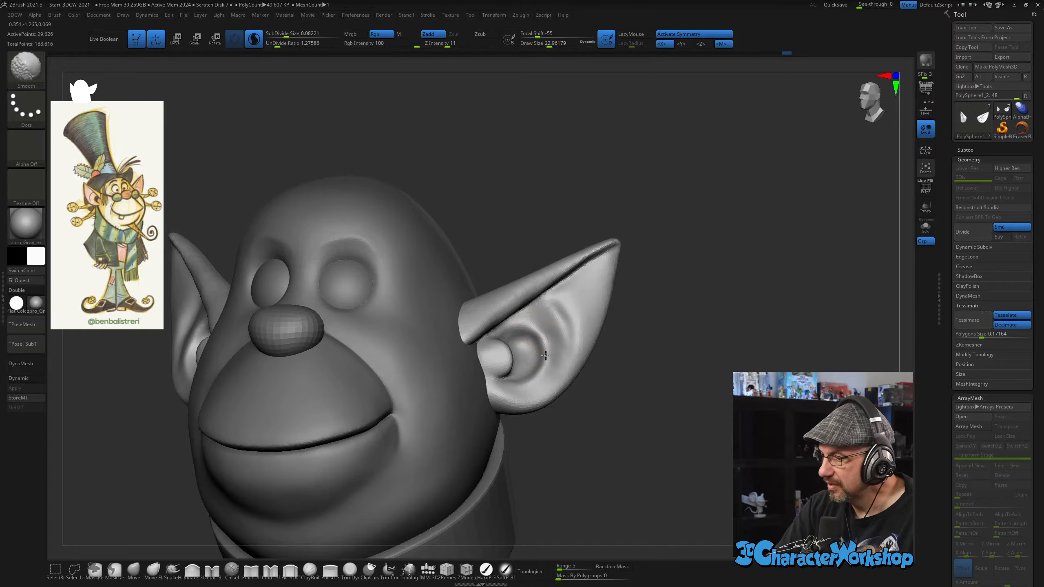
{"action": "left_click_drag", "start_coordinate": [533, 384], "coordinate": [554, 335], "text": "shift"}
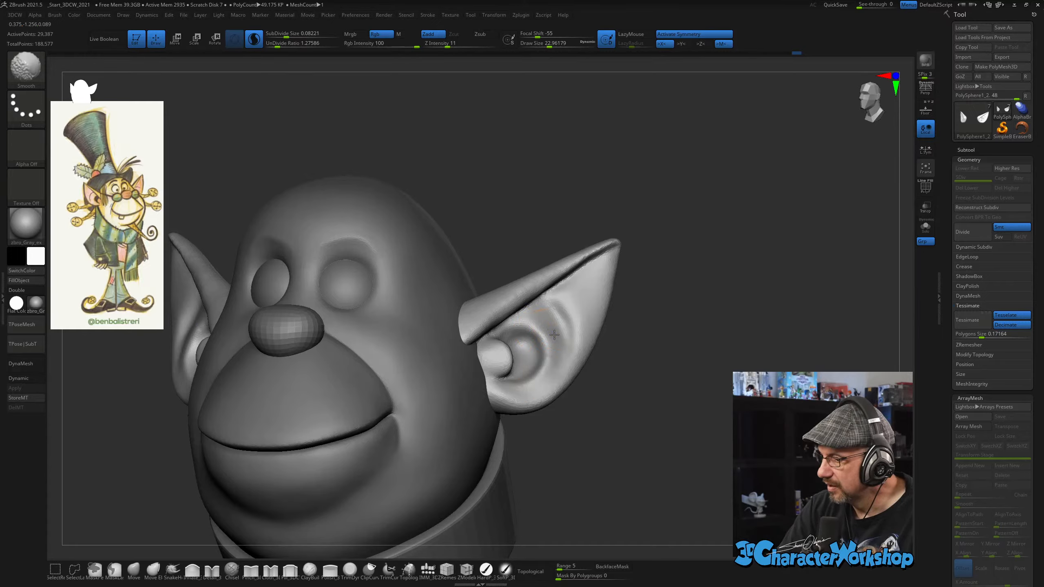
View the whole head from the front and above, and nudge the ear tips upward with the Move brush at a draw size of about 60.
{"action": "mouse_move", "coordinate": [624, 415]}
{"action": "left_mouse_down"}
{"action": "mouse_move", "coordinate": [608, 428]}
{"action": "mouse_move", "coordinate": [614, 395]}
{"action": "mouse_move", "coordinate": [634, 398]}
{"action": "mouse_move", "coordinate": [635, 387]}
{"action": "left_mouse_up"}
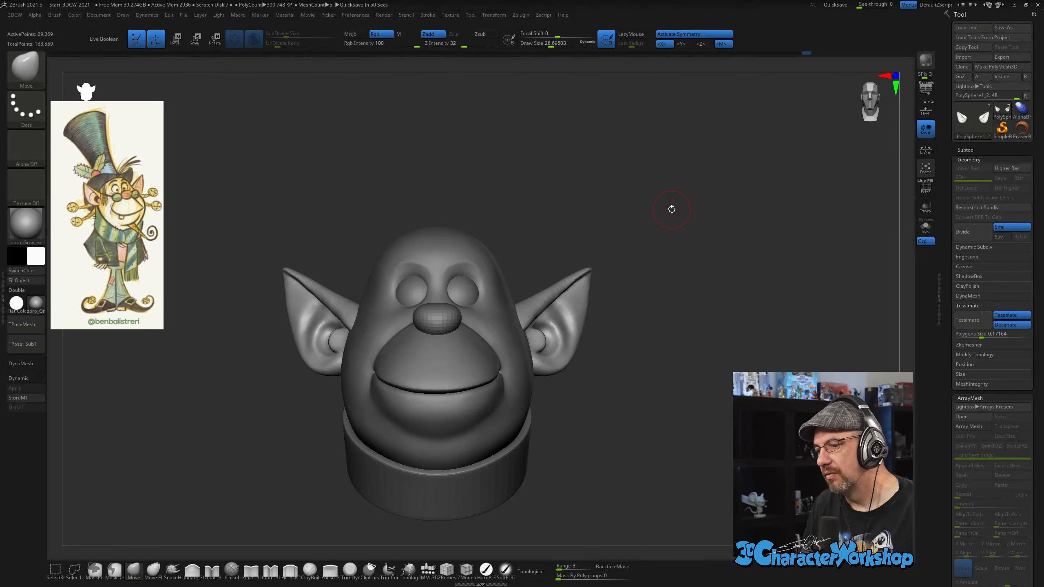
{"action": "left_click_drag", "start_coordinate": [672, 226], "coordinate": [666, 300]}
{"action": "key", "text": "s"}
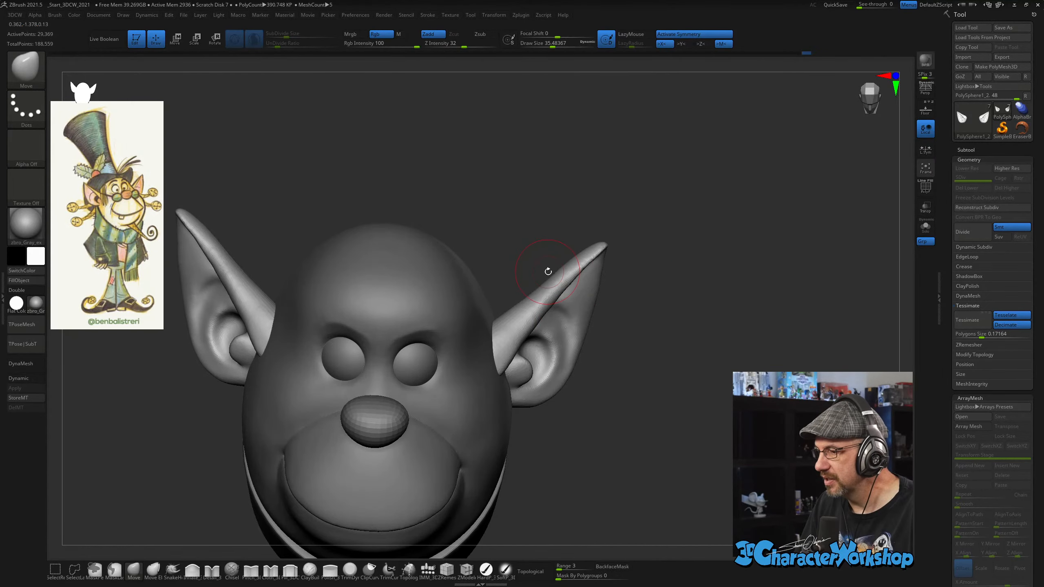
{"action": "mouse_move", "coordinate": [641, 216]}
{"action": "left_mouse_down", "text": "alt"}
{"action": "mouse_move", "coordinate": [672, 287]}
{"action": "mouse_move", "coordinate": [669, 269]}
{"action": "left_mouse_up", "text": "alt"}
{"action": "key", "text": "s"}
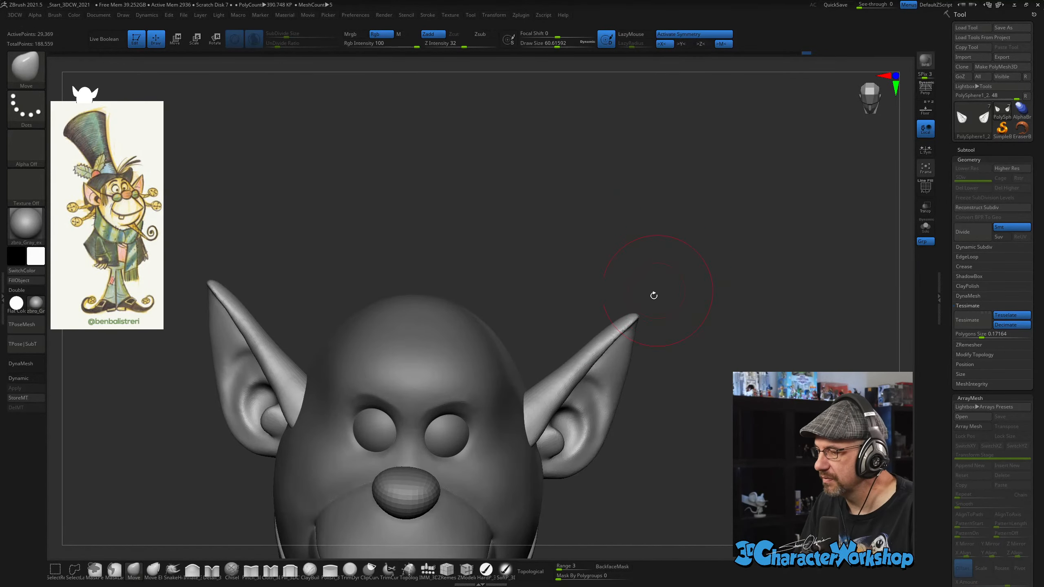
{"action": "left_click_drag", "start_coordinate": [633, 315], "coordinate": [636, 309]}
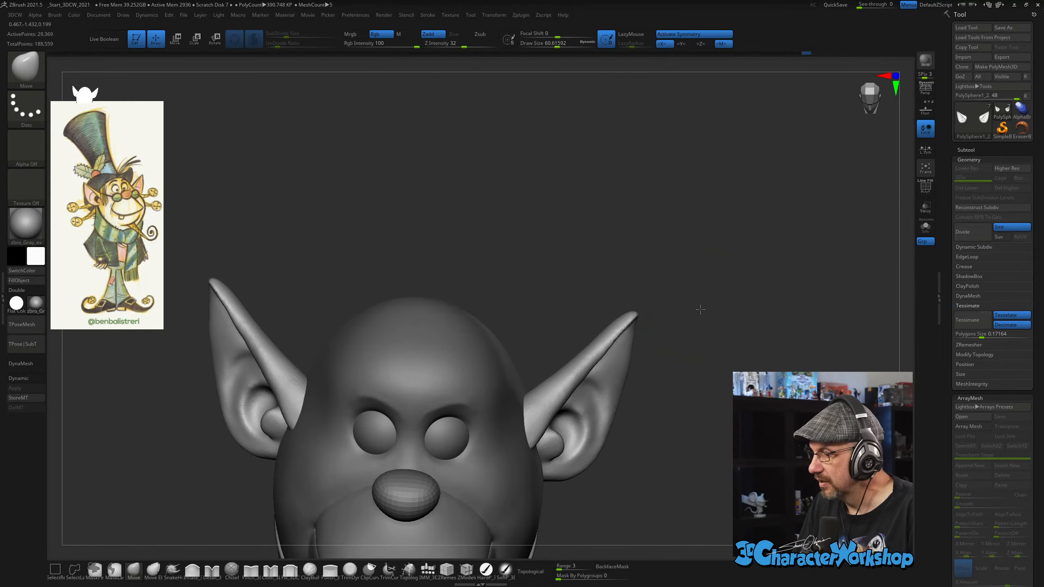
Reshape the ear's upper rim near the tip with the Move brush at a draw size of about 48.
{"action": "mouse_move", "coordinate": [701, 307]}
{"action": "left_mouse_down", "text": "alt"}
{"action": "mouse_move", "coordinate": [705, 329]}
{"action": "mouse_move", "coordinate": [690, 338]}
{"action": "left_mouse_up", "text": "alt"}
{"action": "key", "text": "s"}
{"action": "left_click_drag", "start_coordinate": [689, 340], "coordinate": [696, 369]}
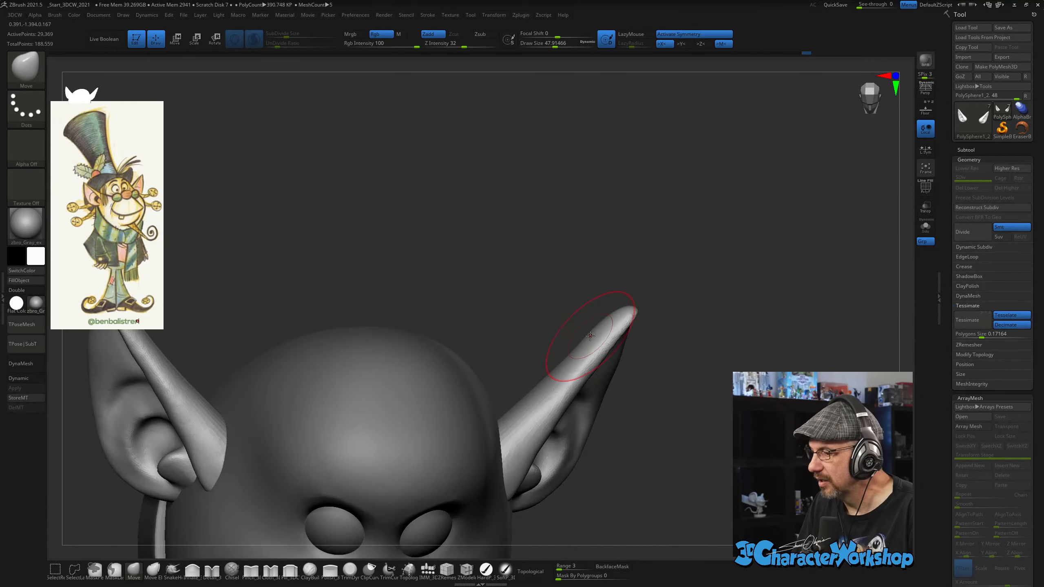
{"action": "key", "text": "s"}
{"action": "left_click_drag", "start_coordinate": [590, 335], "coordinate": [591, 338]}
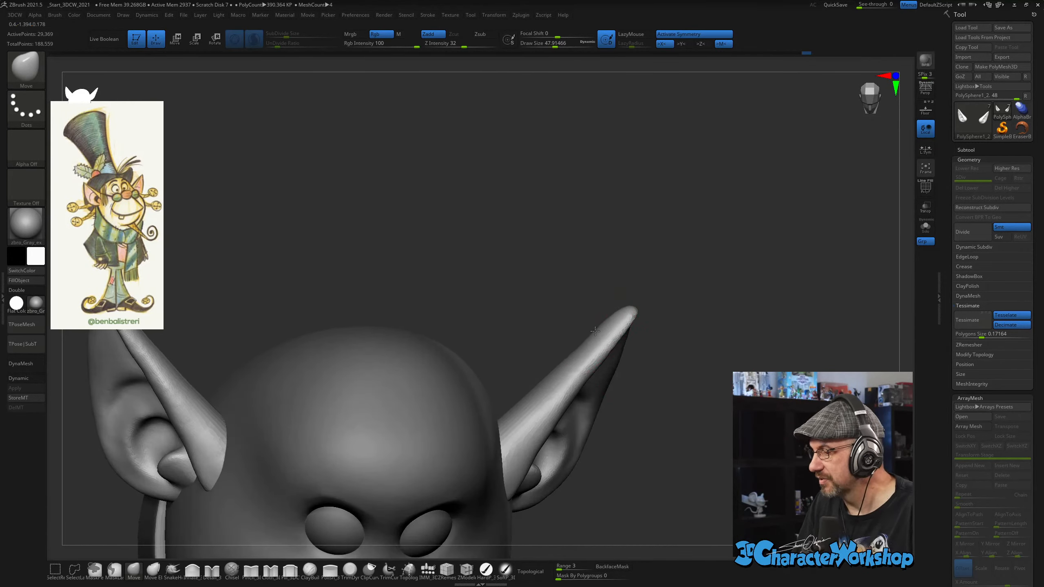
{"action": "left_click_drag", "start_coordinate": [679, 337], "coordinate": [691, 356]}
{"action": "left_click_drag", "start_coordinate": [609, 349], "coordinate": [628, 320]}
{"action": "left_click_drag", "start_coordinate": [685, 351], "coordinate": [674, 342]}
{"action": "left_click_drag", "start_coordinate": [620, 371], "coordinate": [612, 367]}
Smooth the front end of the ear's folded rim and refine its shape at a draw size of about 39.
{"action": "left_click_drag", "start_coordinate": [731, 345], "coordinate": [756, 391]}
{"action": "left_click_drag", "start_coordinate": [498, 418], "coordinate": [518, 404], "text": "shift"}
{"action": "mouse_move", "coordinate": [627, 438]}
{"action": "left_mouse_down", "text": "shift"}
{"action": "mouse_move", "coordinate": [692, 443]}
{"action": "mouse_move", "coordinate": [729, 395]}
{"action": "left_mouse_up", "text": "shift"}
{"action": "key", "text": "s"}
{"action": "left_click", "coordinate": [726, 393]}
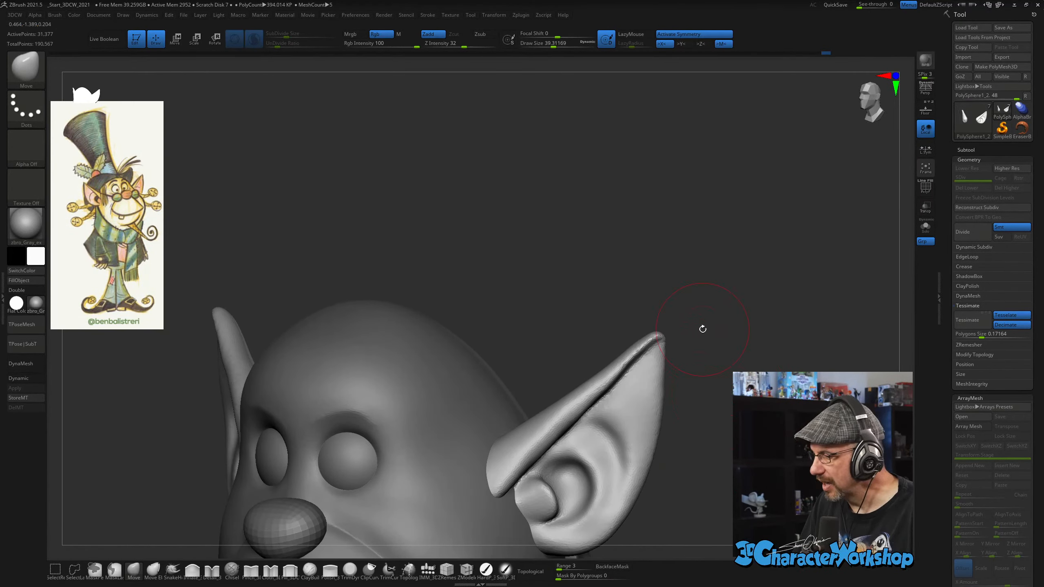
{"action": "mouse_move", "coordinate": [701, 327]}
{"action": "left_mouse_down"}
{"action": "mouse_move", "coordinate": [651, 360]}
{"action": "mouse_move", "coordinate": [669, 369]}
{"action": "mouse_move", "coordinate": [630, 426]}
{"action": "left_mouse_up"}
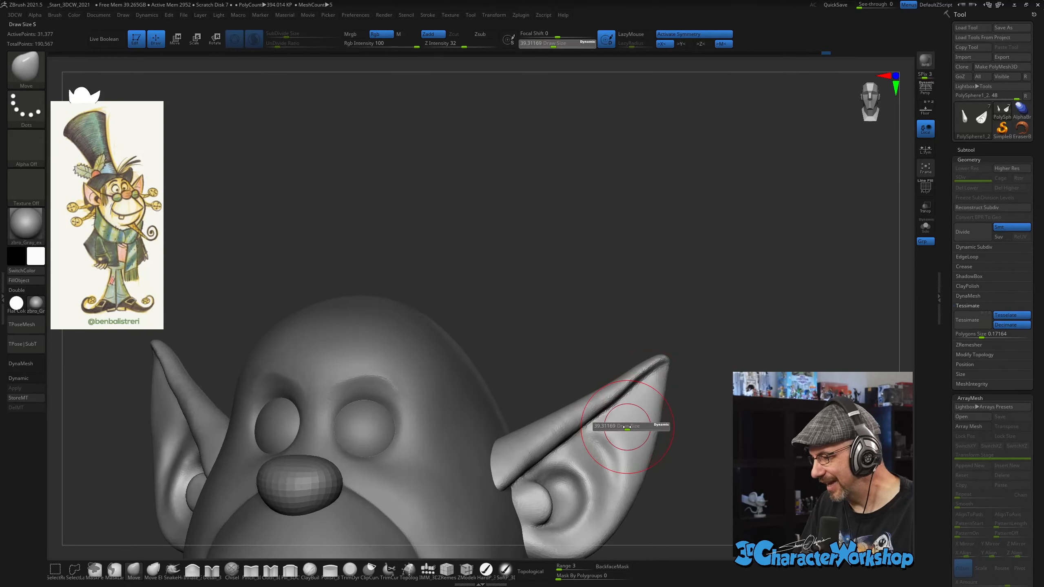
{"action": "left_click_drag", "start_coordinate": [715, 405], "coordinate": [711, 410]}
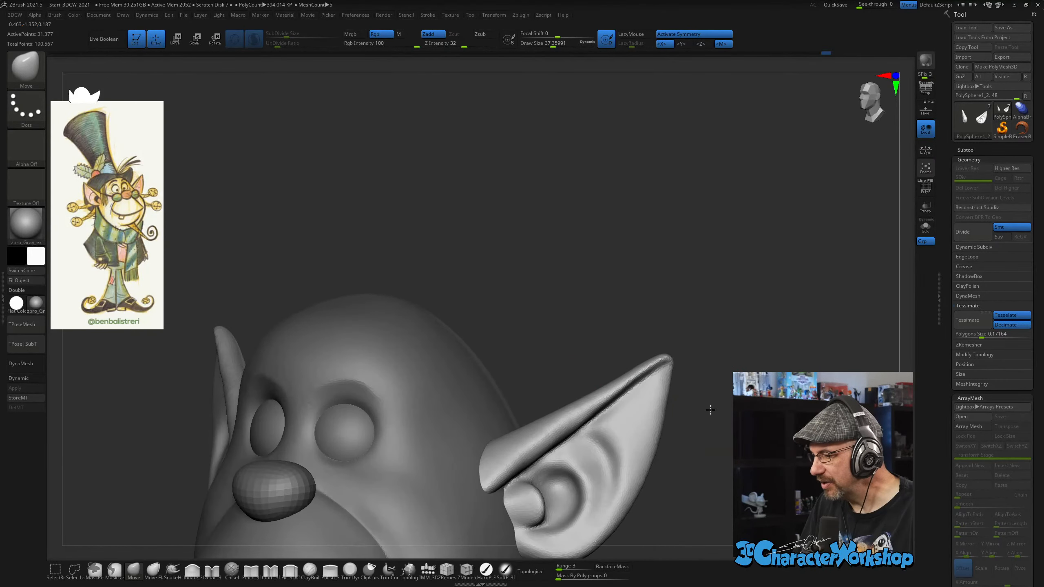
Adjust the ear's folded upper edge with the Move brush at a draw size of about 53.
{"action": "key", "text": "s"}
{"action": "left_click", "coordinate": [577, 344]}
{"action": "key", "text": "s"}
{"action": "left_click", "coordinate": [582, 350]}
{"action": "left_click_drag", "start_coordinate": [585, 314], "coordinate": [598, 255], "text": "alt"}
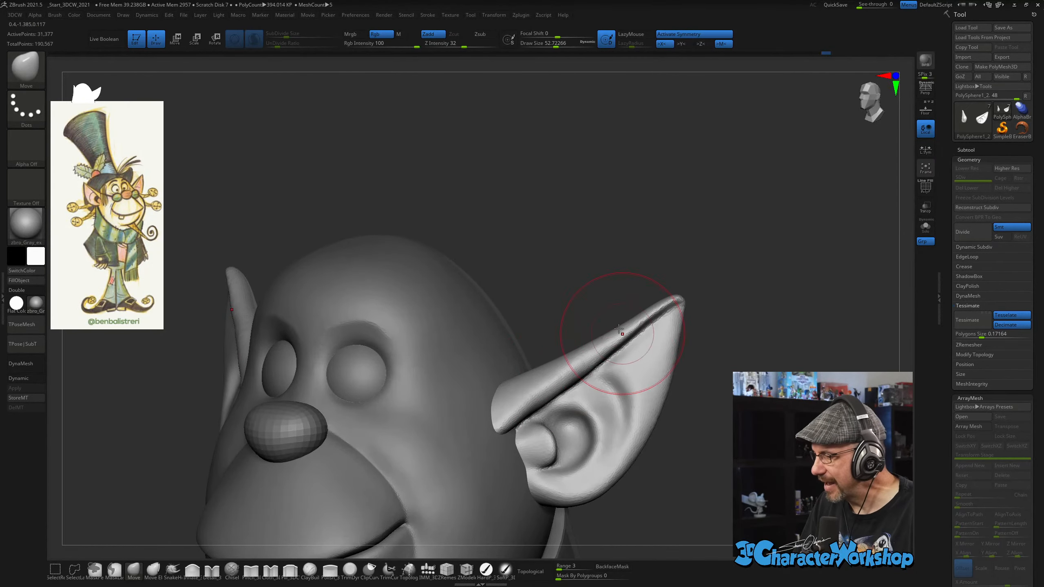
{"action": "mouse_move", "coordinate": [589, 291]}
{"action": "left_mouse_down"}
{"action": "mouse_move", "coordinate": [575, 246]}
{"action": "mouse_move", "coordinate": [623, 257]}
{"action": "left_mouse_up"}
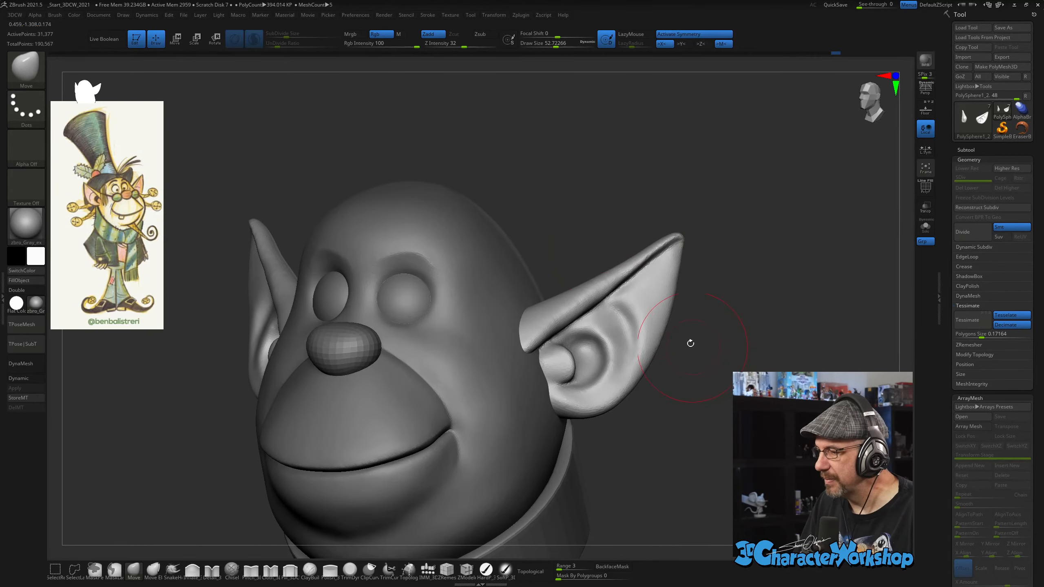
{"action": "left_click_drag", "start_coordinate": [689, 376], "coordinate": [688, 378]}
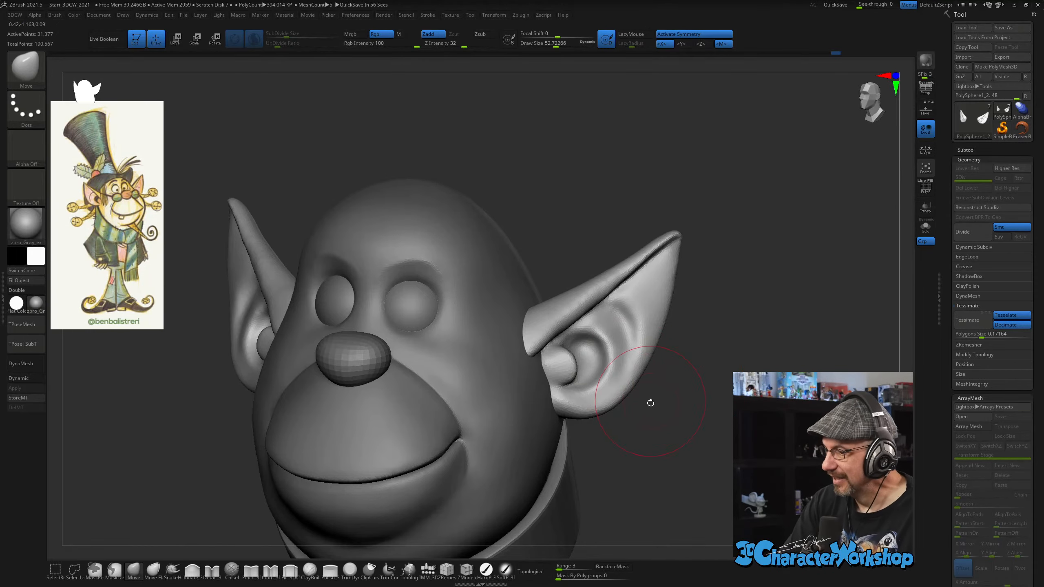
Refine the inner edge of the ear's fold with the Move brush at a draw size of about 31.
{"action": "key", "text": "s"}
{"action": "left_click_drag", "start_coordinate": [648, 408], "coordinate": [661, 413]}
{"action": "key", "text": "s"}
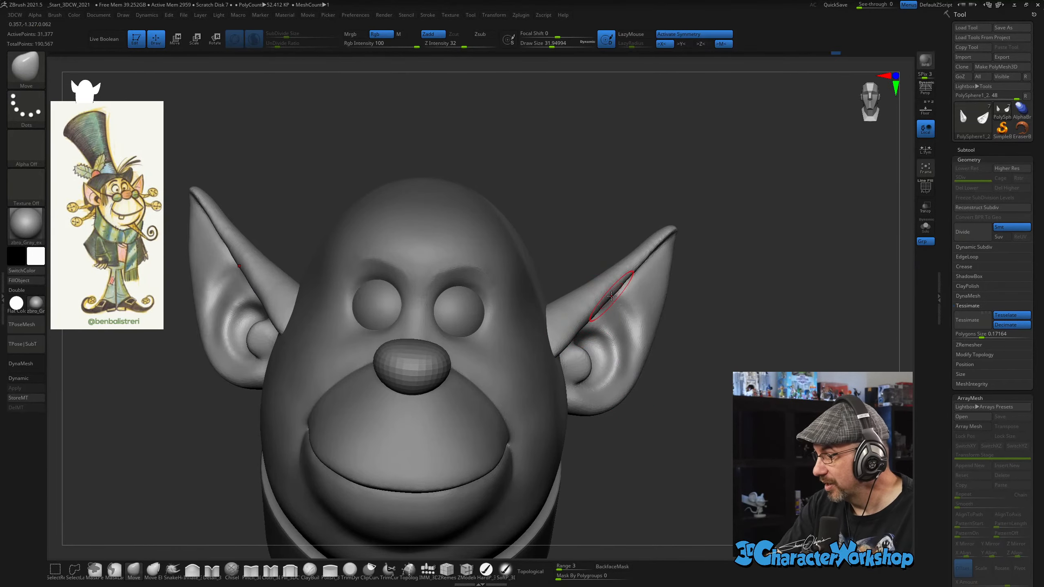
{"action": "left_click_drag", "start_coordinate": [702, 361], "coordinate": [666, 296]}
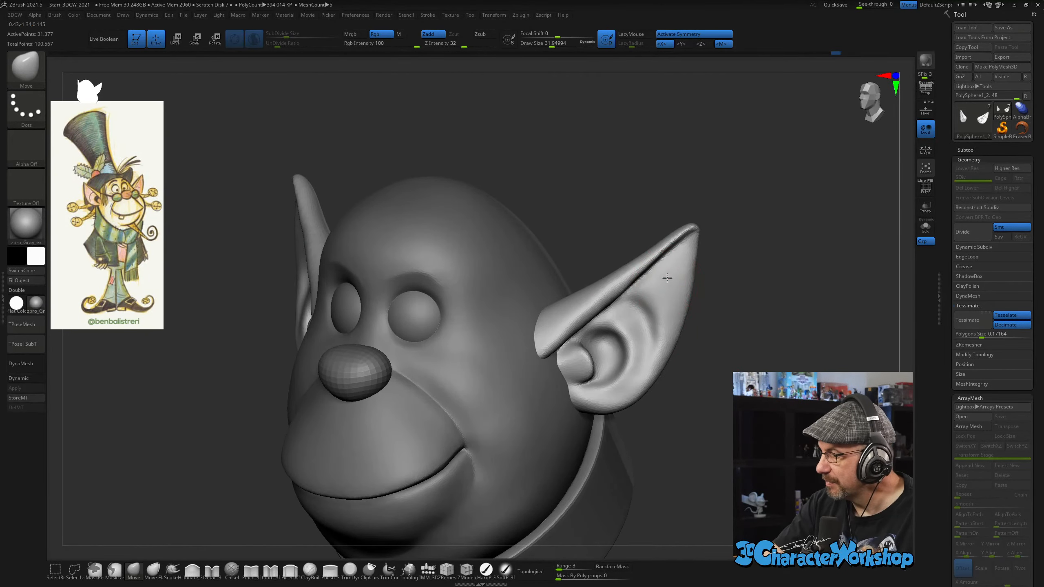
{"action": "mouse_move", "coordinate": [696, 405]}
{"action": "left_mouse_down"}
{"action": "mouse_move", "coordinate": [682, 398]}
{"action": "mouse_move", "coordinate": [699, 395]}
{"action": "mouse_move", "coordinate": [699, 362]}
{"action": "mouse_move", "coordinate": [617, 328]}
{"action": "left_mouse_up"}
{"action": "left_click_drag", "start_coordinate": [679, 382], "coordinate": [685, 406]}
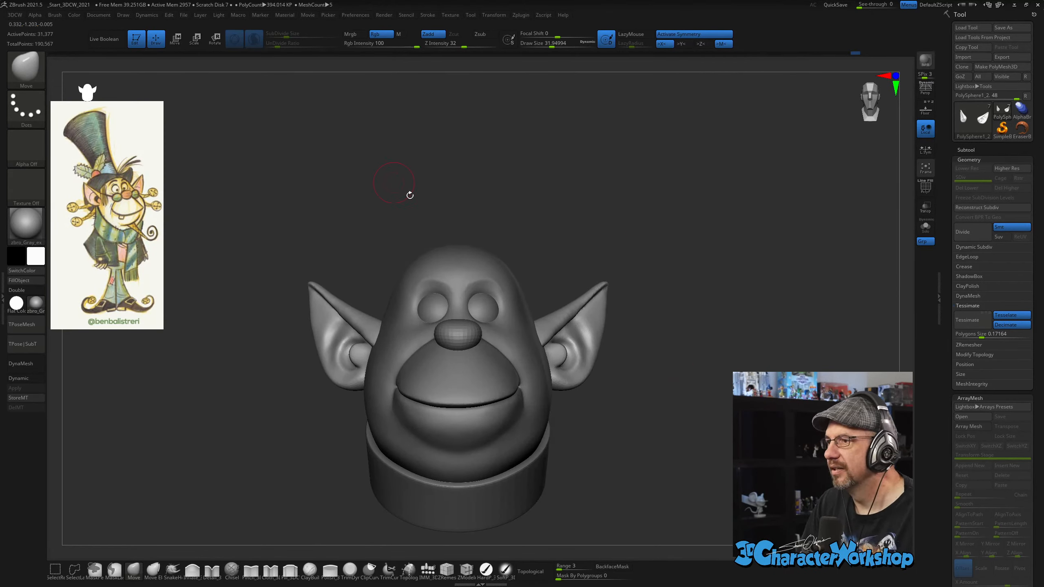
Make the head the active subtool and smooth the brow above the eyes at a draw size of about 22.
{"action": "mouse_move", "coordinate": [536, 201]}
{"action": "left_mouse_down", "text": "alt"}
{"action": "mouse_move", "coordinate": [535, 212]}
{"action": "mouse_move", "coordinate": [574, 222]}
{"action": "mouse_move", "coordinate": [536, 188]}
{"action": "left_mouse_up", "text": "alt"}
{"action": "left_click", "coordinate": [451, 273], "text": "alt"}
{"action": "left_click_drag", "start_coordinate": [717, 276], "coordinate": [699, 276]}
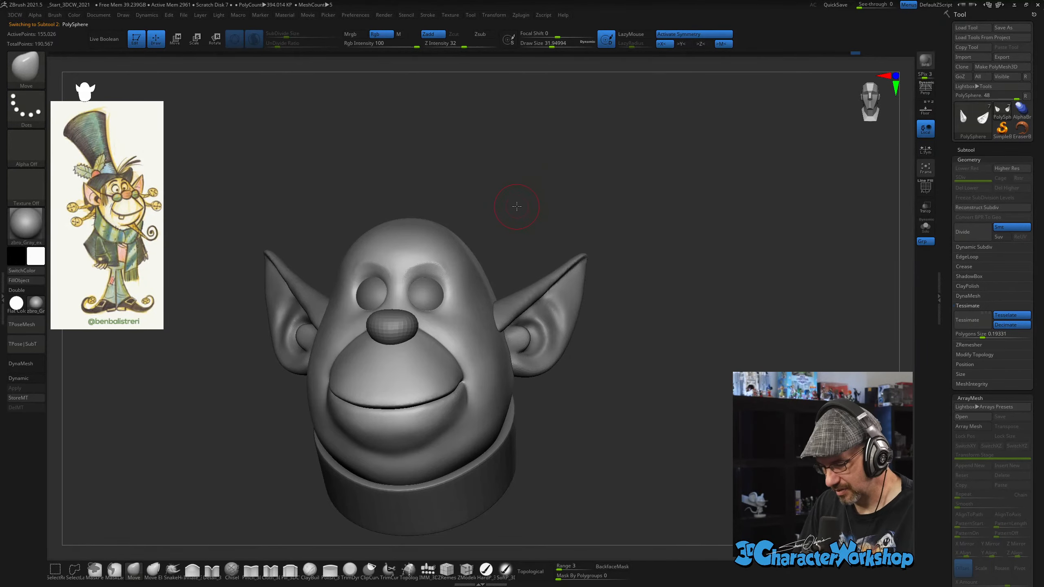
{"action": "left_click_drag", "start_coordinate": [517, 207], "coordinate": [564, 235], "text": "alt"}
{"action": "key", "text": "s"}
{"action": "left_click", "coordinate": [561, 236]}
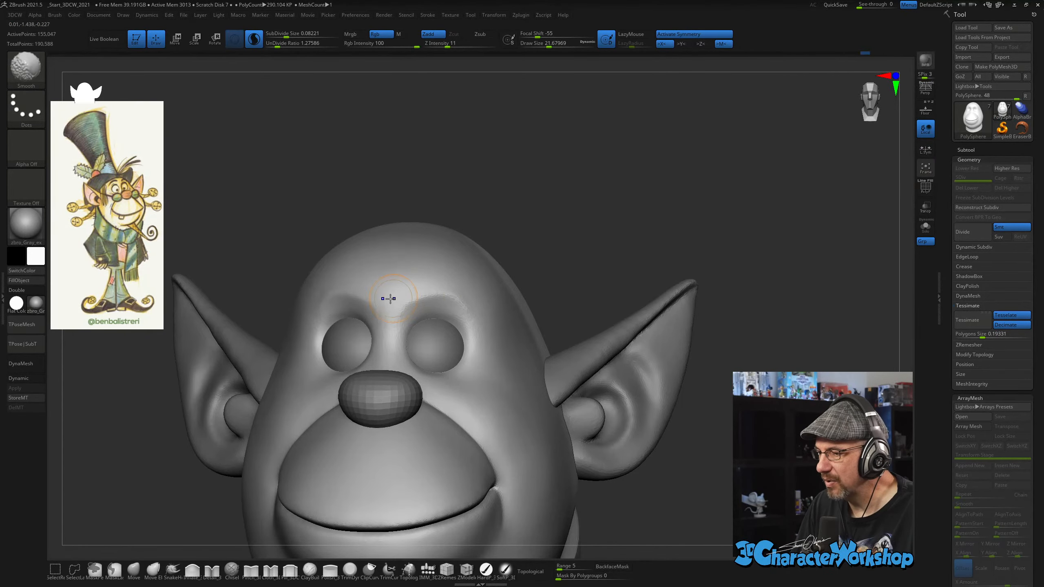
{"action": "mouse_move", "coordinate": [563, 233]}
{"action": "left_mouse_down"}
{"action": "mouse_move", "coordinate": [552, 210]}
{"action": "mouse_move", "coordinate": [580, 227]}
{"action": "mouse_move", "coordinate": [552, 220]}
{"action": "left_mouse_up"}
Select the nose subtool and turn on its dynamic subdivision.
{"action": "left_click", "coordinate": [408, 356], "text": "alt"}
{"action": "key", "text": "d"}
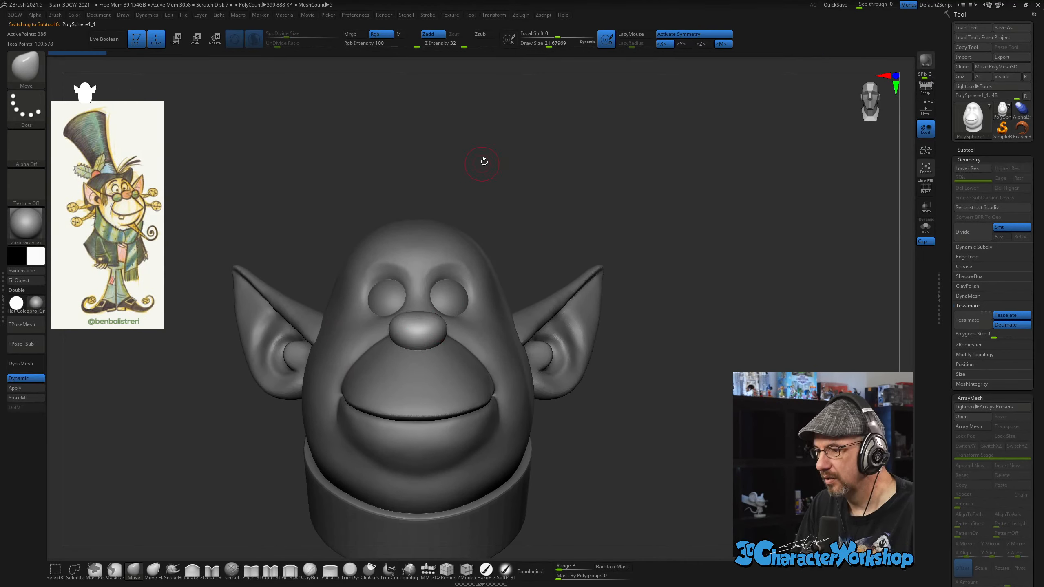
{"action": "left_click_drag", "start_coordinate": [484, 161], "coordinate": [627, 227]}
Change the display material to SkinShade4.
{"action": "left_click", "coordinate": [35, 303]}
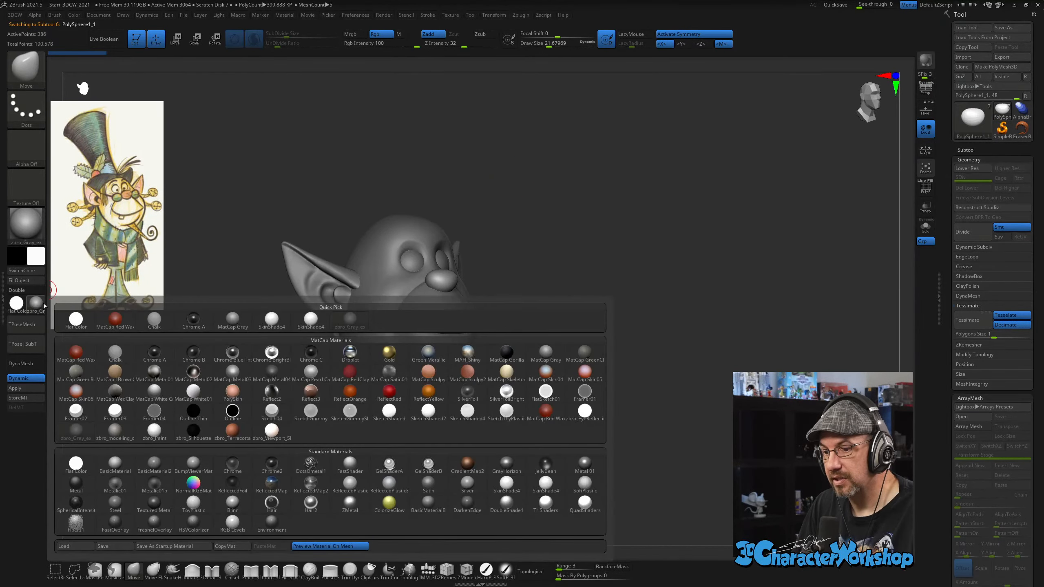
{"action": "left_click", "coordinate": [260, 327]}
{"action": "left_click_drag", "start_coordinate": [601, 229], "coordinate": [595, 283]}
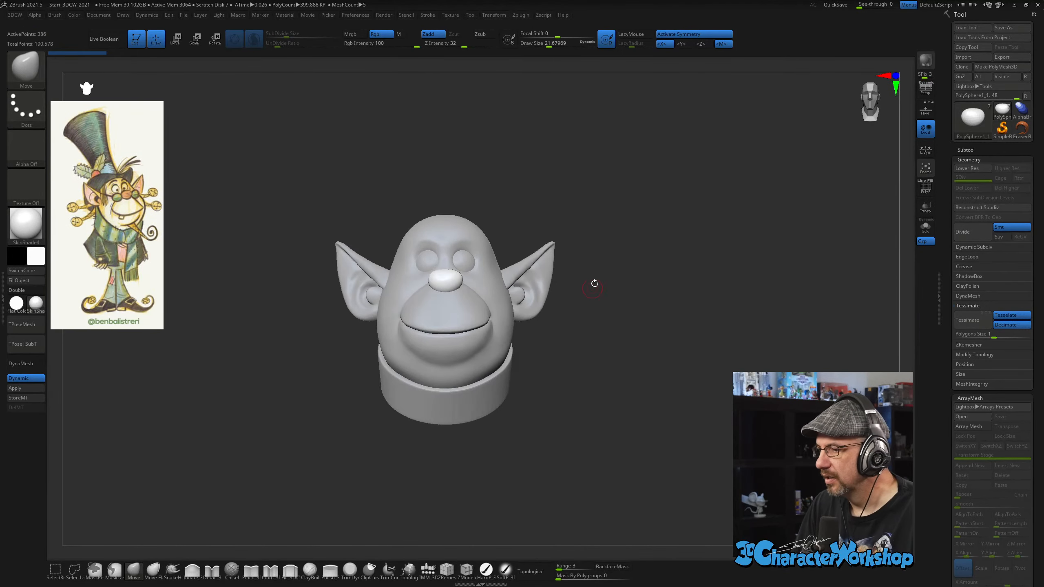
Activate the head subtool, then shape and smooth the lower cheeks beside the chin at a draw size of about 44.
{"action": "left_click", "coordinate": [435, 332], "text": "alt"}
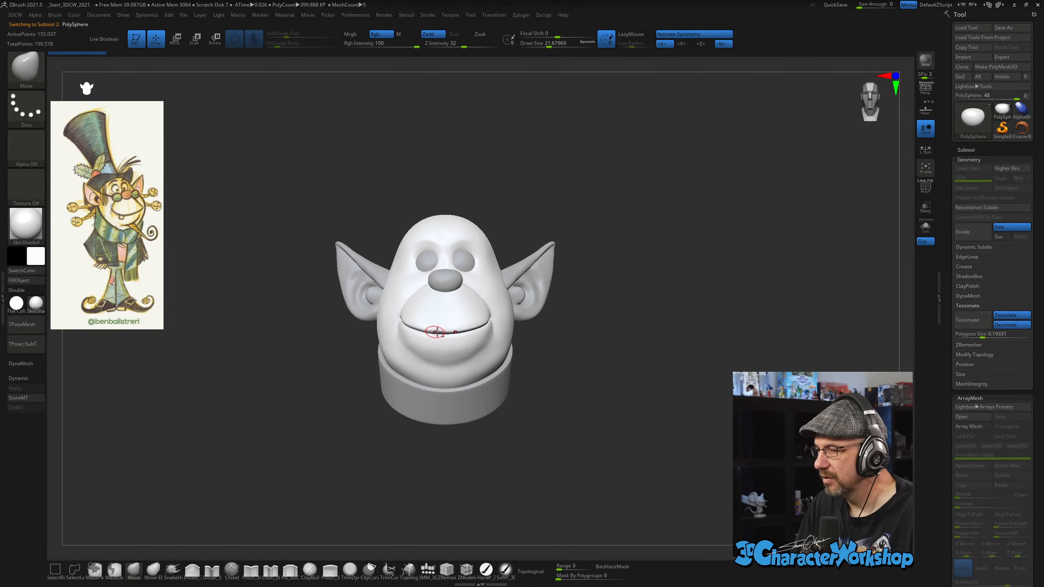
{"action": "left_click_drag", "start_coordinate": [586, 302], "coordinate": [587, 329], "text": "alt"}
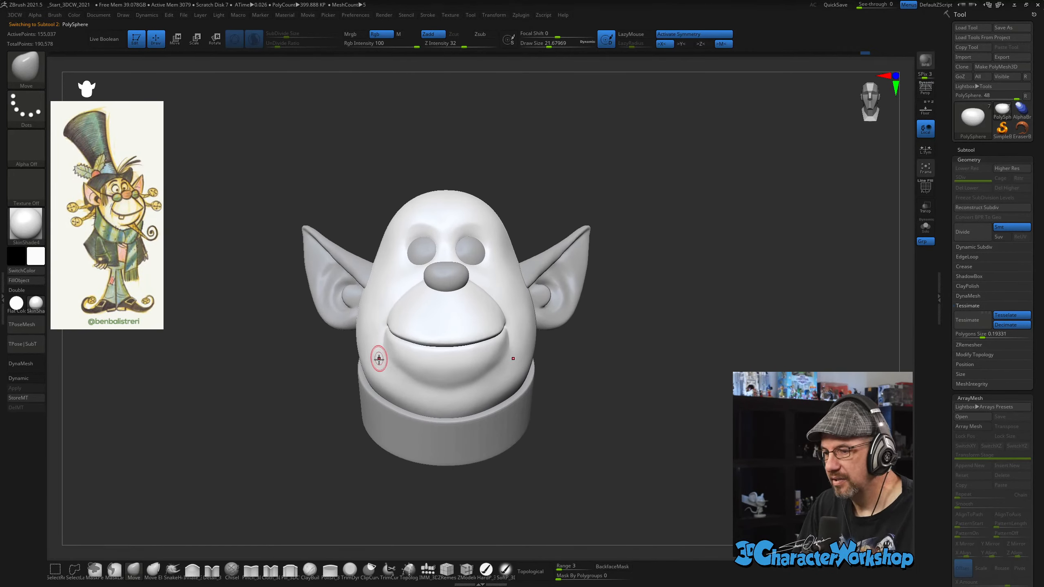
{"action": "mouse_move", "coordinate": [657, 409]}
{"action": "left_mouse_down"}
{"action": "mouse_move", "coordinate": [664, 396]}
{"action": "mouse_move", "coordinate": [568, 385]}
{"action": "mouse_move", "coordinate": [587, 389]}
{"action": "mouse_move", "coordinate": [602, 356]}
{"action": "mouse_move", "coordinate": [596, 334]}
{"action": "left_mouse_up"}
{"action": "key", "text": "s"}
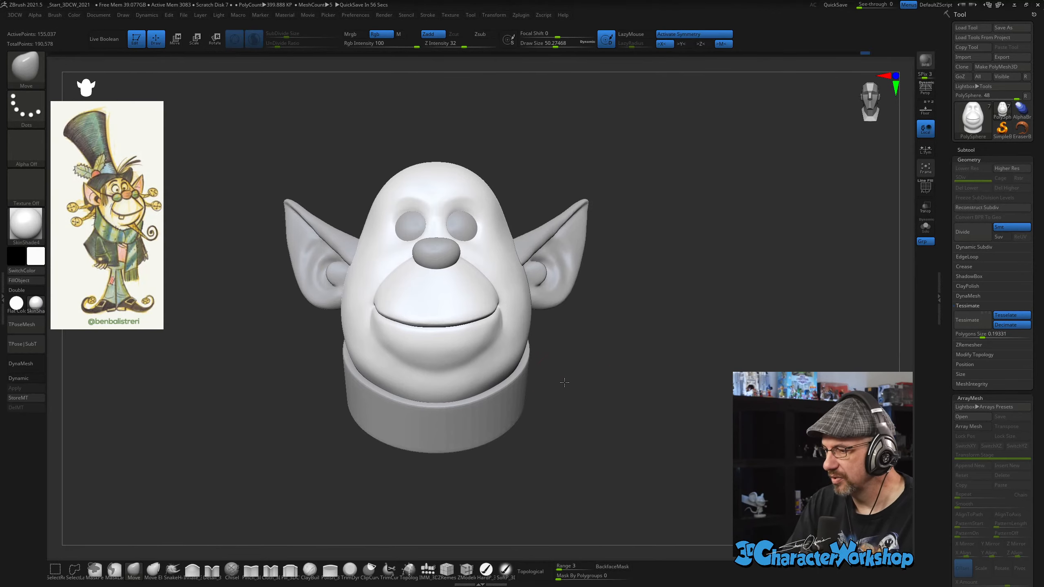
{"action": "left_click_drag", "start_coordinate": [565, 383], "coordinate": [574, 380]}
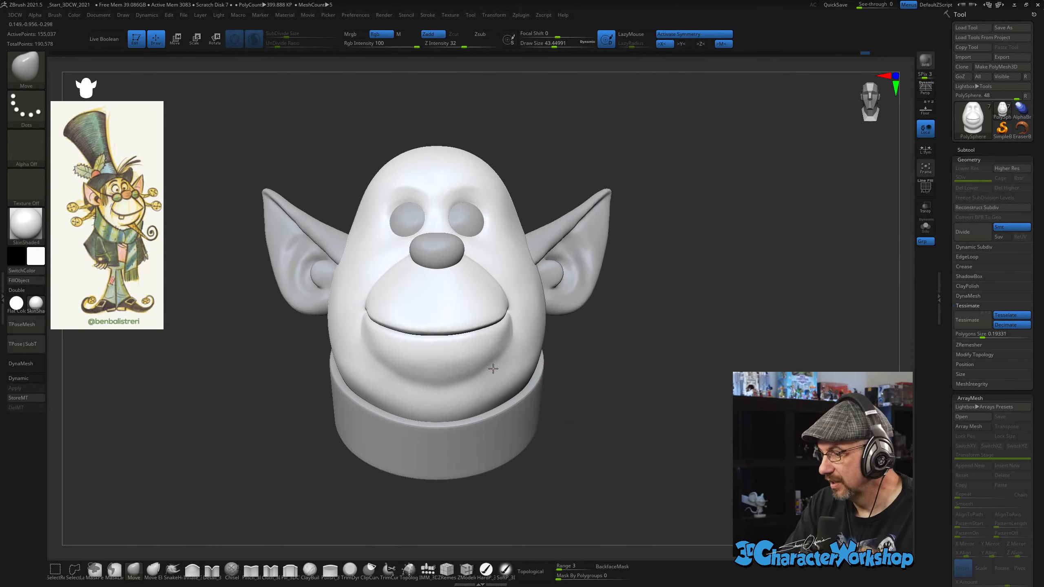
{"action": "key", "text": "shift"}
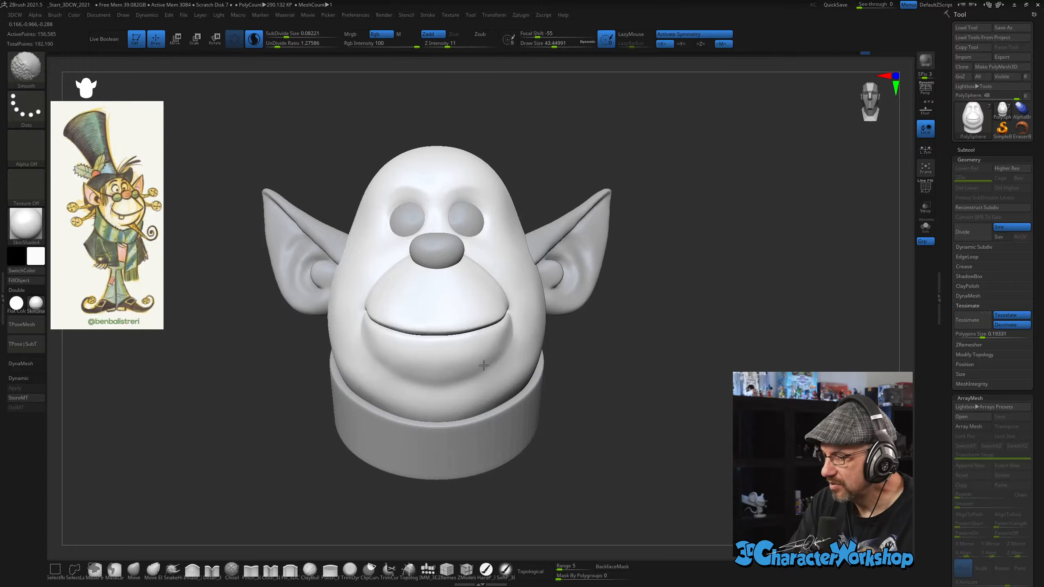
{"action": "mouse_move", "coordinate": [531, 344]}
{"action": "right_mouse_down"}
{"action": "mouse_move", "coordinate": [514, 346]}
{"action": "mouse_move", "coordinate": [527, 360]}
{"action": "right_mouse_up"}
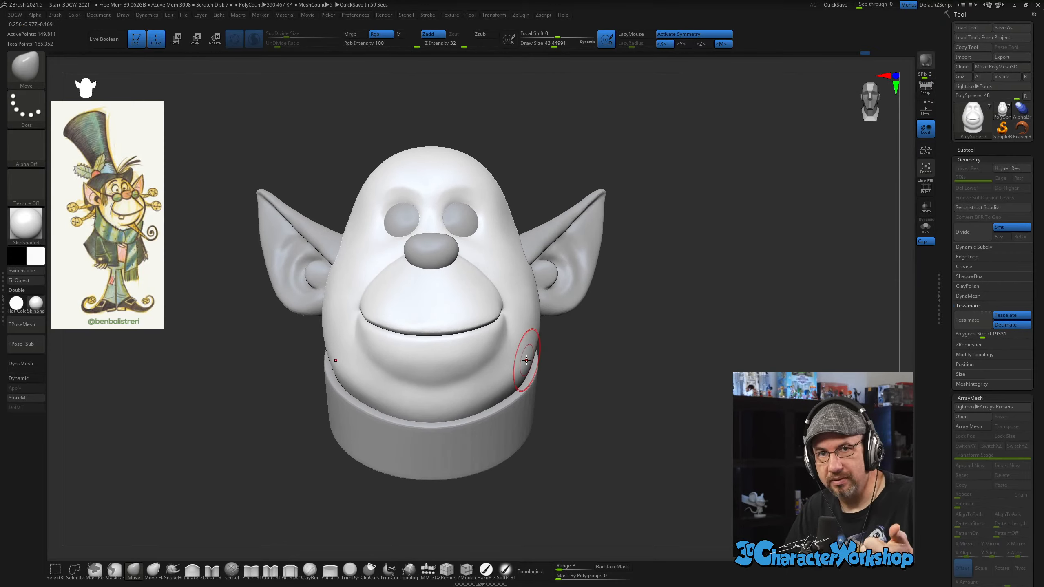
Round out the upper lip's profile from the side with the Move brush at a draw size of about 69.
{"action": "mouse_move", "coordinate": [526, 360]}
{"action": "right_mouse_down"}
{"action": "mouse_move", "coordinate": [563, 421]}
{"action": "mouse_move", "coordinate": [552, 416]}
{"action": "mouse_move", "coordinate": [512, 456]}
{"action": "mouse_move", "coordinate": [524, 480]}
{"action": "mouse_move", "coordinate": [487, 483]}
{"action": "right_mouse_up"}
{"action": "key", "text": "shift"}
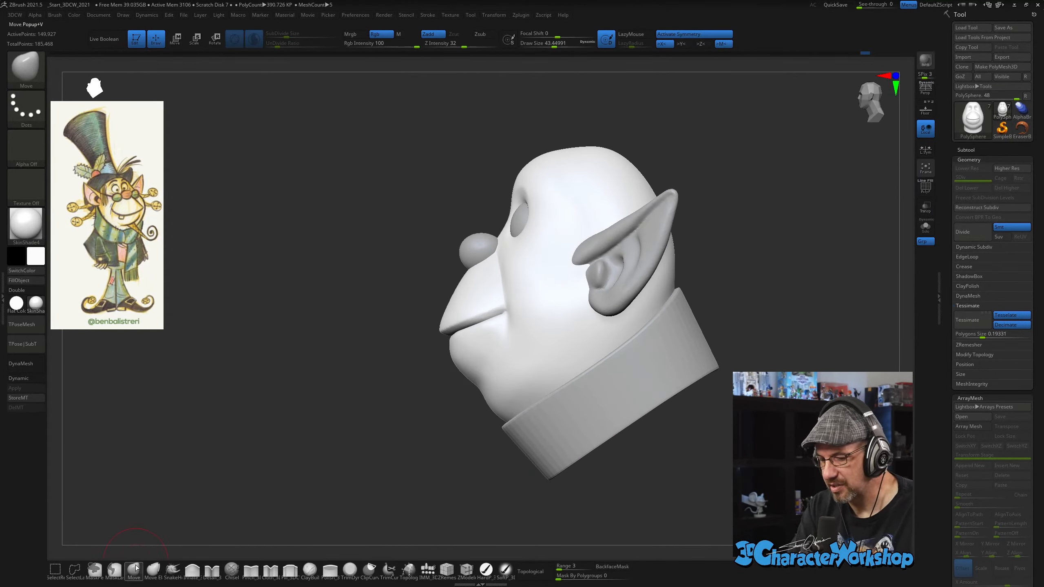
{"action": "key", "text": "s"}
{"action": "left_click_drag", "start_coordinate": [320, 412], "coordinate": [323, 411]}
{"action": "left_click_drag", "start_coordinate": [455, 288], "coordinate": [454, 286]}
{"action": "right_click_drag", "start_coordinate": [474, 289], "coordinate": [479, 321]}
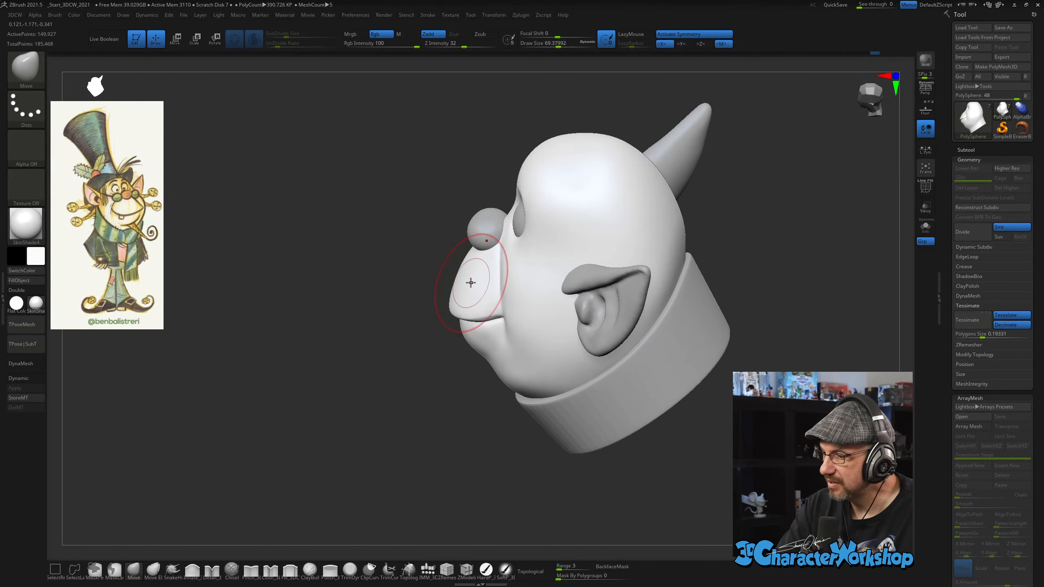
{"action": "mouse_move", "coordinate": [466, 268]}
{"action": "right_mouse_down"}
{"action": "mouse_move", "coordinate": [461, 257]}
{"action": "mouse_move", "coordinate": [478, 261]}
{"action": "mouse_move", "coordinate": [457, 275]}
{"action": "right_mouse_up"}
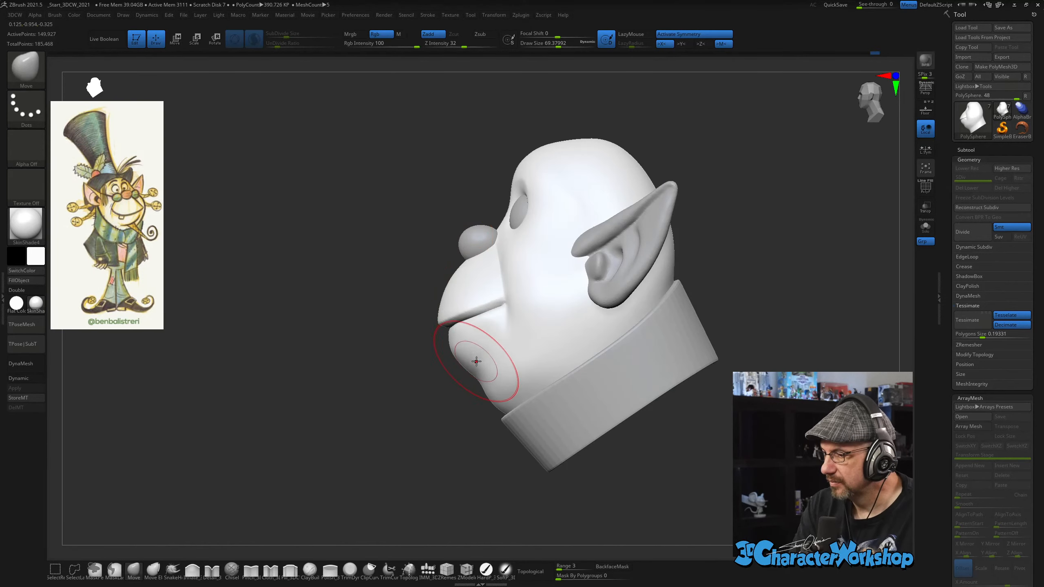
Set the Smooth brush intensity to 61 and soften the cheeks around the lower lip at a draw size of about 44.
{"action": "key", "text": "s"}
{"action": "mouse_move", "coordinate": [427, 414]}
{"action": "left_mouse_down"}
{"action": "mouse_move", "coordinate": [490, 445]}
{"action": "mouse_move", "coordinate": [633, 419]}
{"action": "mouse_move", "coordinate": [621, 417]}
{"action": "mouse_move", "coordinate": [631, 393]}
{"action": "mouse_move", "coordinate": [626, 400]}
{"action": "left_mouse_up"}
{"action": "key", "text": "s"}
{"action": "key", "text": "s"}
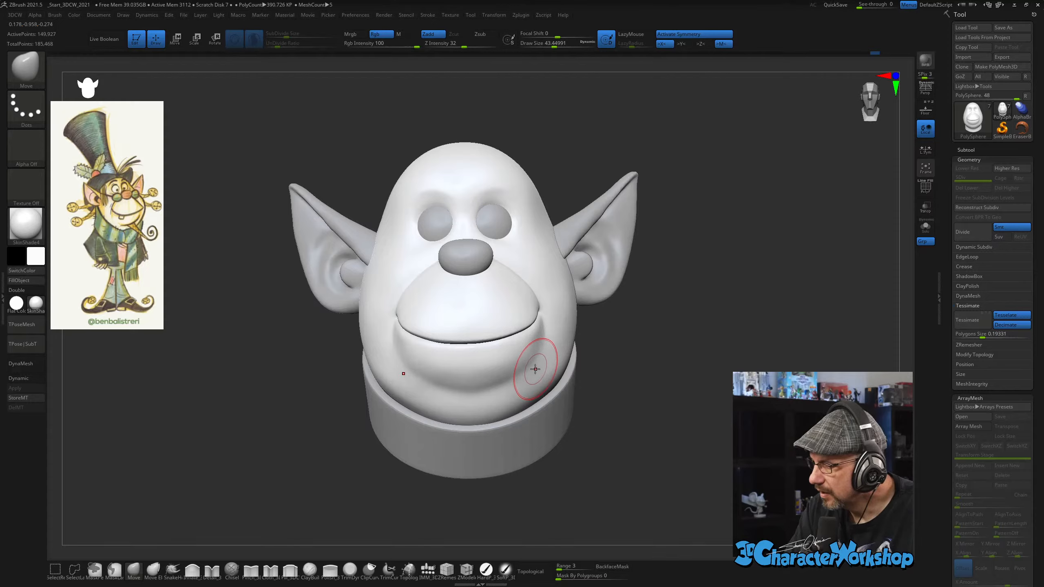
{"action": "key", "text": "shift"}
{"action": "left_click", "coordinate": [479, 44]}
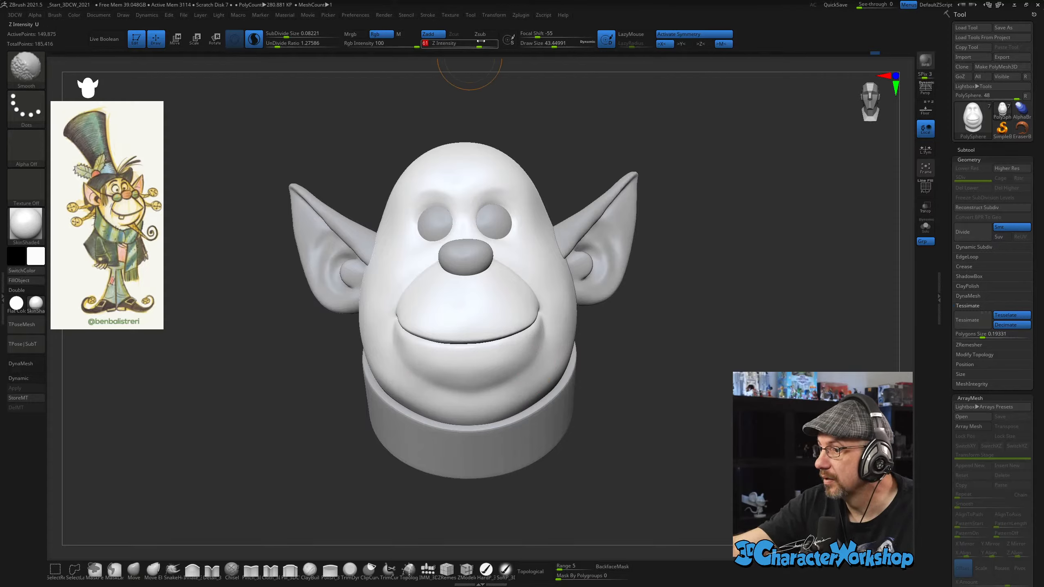
{"action": "key", "text": "s"}
{"action": "key", "text": "shift"}
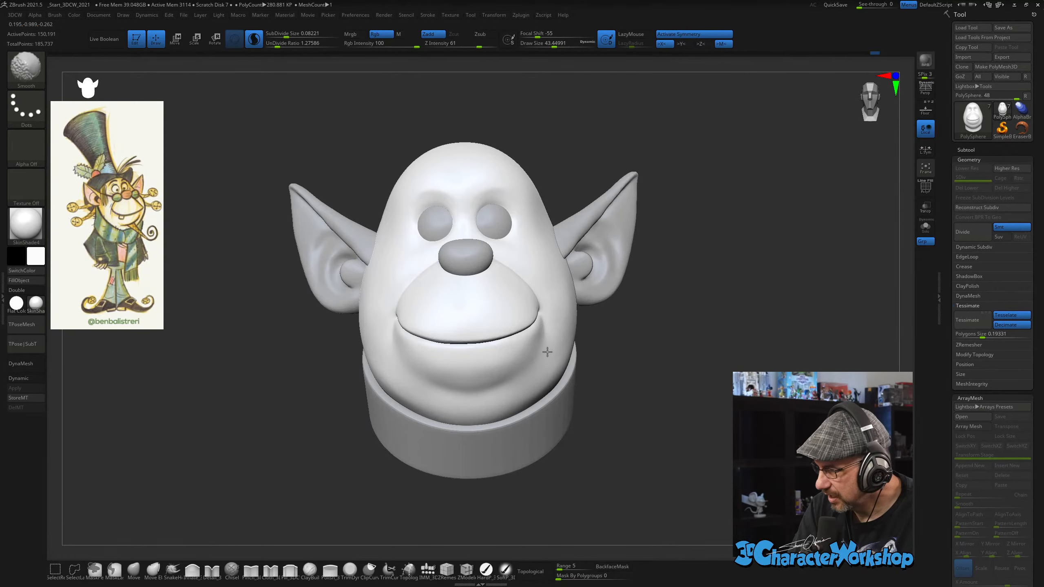
Shape the cheeks by the mouth corners at a draw size of about 35 and smooth them down to the chin.
{"action": "right_click_drag", "start_coordinate": [551, 332], "coordinate": [552, 344], "text": "ctrl"}
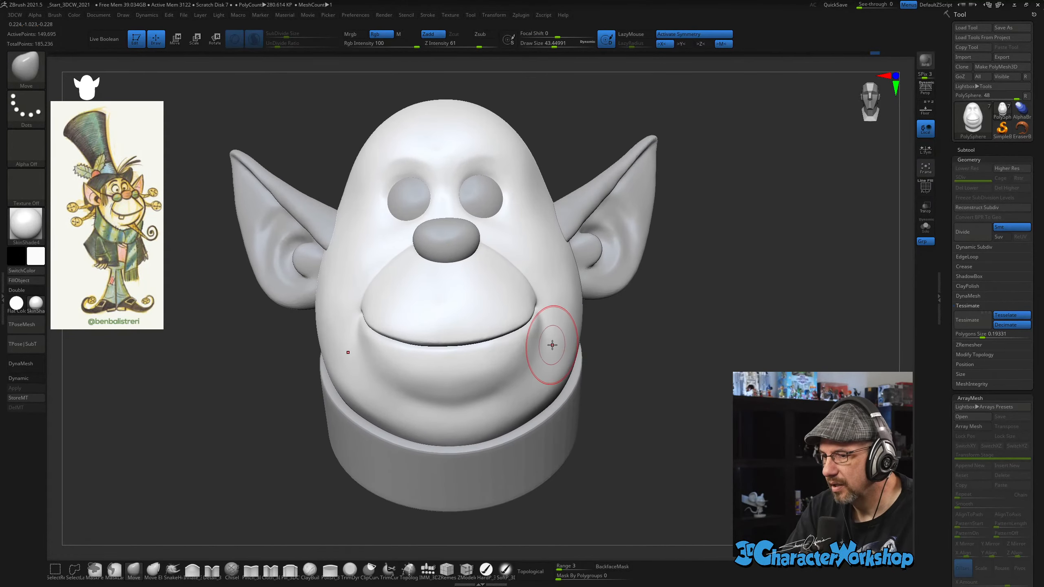
{"action": "key", "text": "s"}
{"action": "left_click_drag", "start_coordinate": [554, 346], "coordinate": [552, 345]}
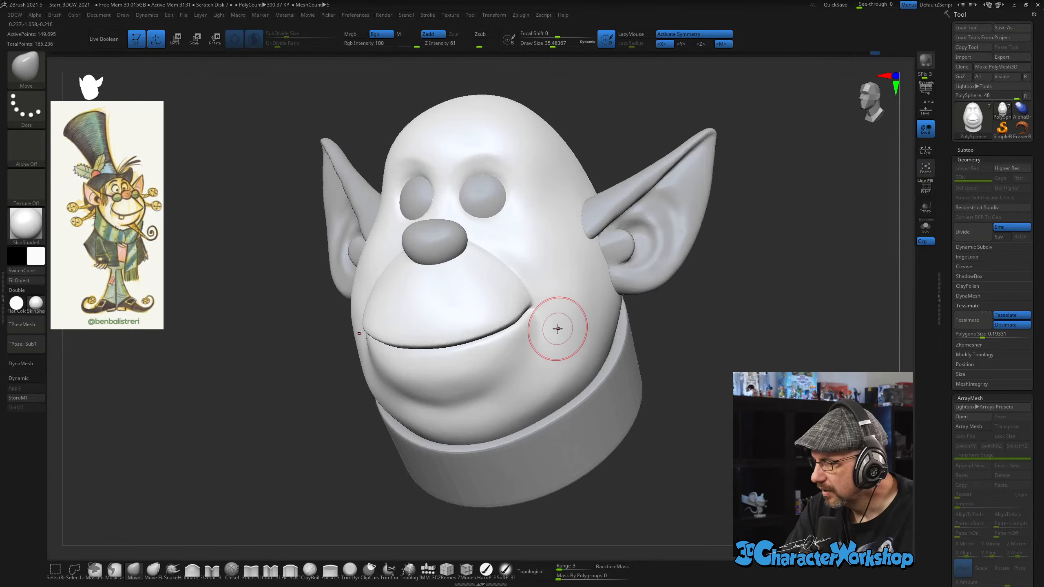
{"action": "key", "text": "shift"}
{"action": "left_click_drag", "start_coordinate": [547, 353], "coordinate": [534, 381], "text": "shift"}
{"action": "mouse_move", "coordinate": [550, 384]}
{"action": "right_mouse_down"}
{"action": "mouse_move", "coordinate": [573, 371]}
{"action": "mouse_move", "coordinate": [547, 380]}
{"action": "mouse_move", "coordinate": [561, 377]}
{"action": "right_mouse_up"}
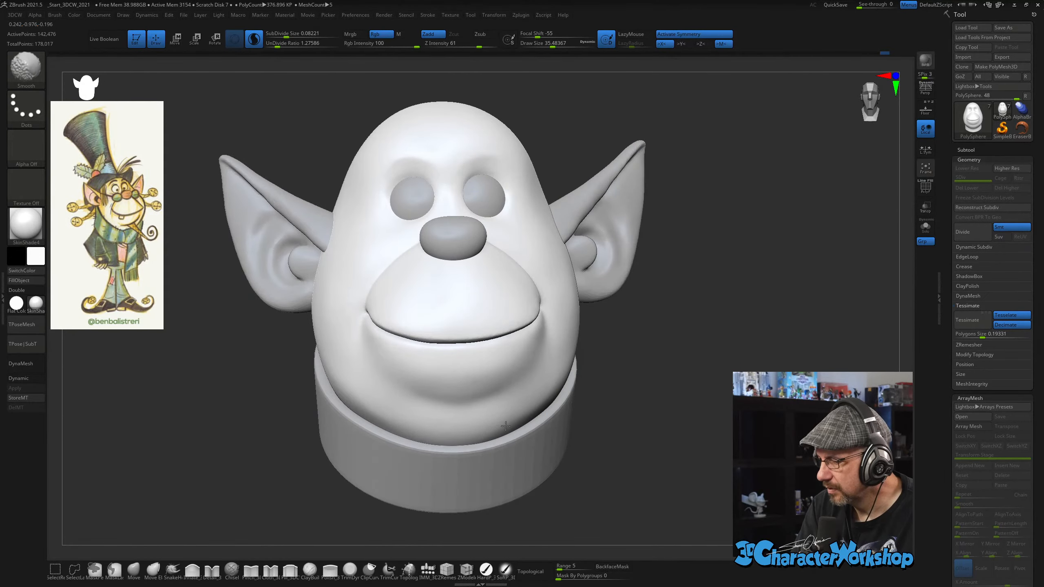
{"action": "left_click_drag", "start_coordinate": [505, 426], "coordinate": [509, 425], "text": "shift"}
{"action": "mouse_move", "coordinate": [623, 425]}
{"action": "right_mouse_down", "text": "ctrl"}
{"action": "mouse_move", "coordinate": [647, 400]}
{"action": "mouse_move", "coordinate": [651, 426]}
{"action": "mouse_move", "coordinate": [693, 431]}
{"action": "mouse_move", "coordinate": [657, 466]}
{"action": "mouse_move", "coordinate": [693, 442]}
{"action": "mouse_move", "coordinate": [679, 399]}
{"action": "right_mouse_up", "text": "ctrl"}
{"action": "right_click", "coordinate": [679, 400]}
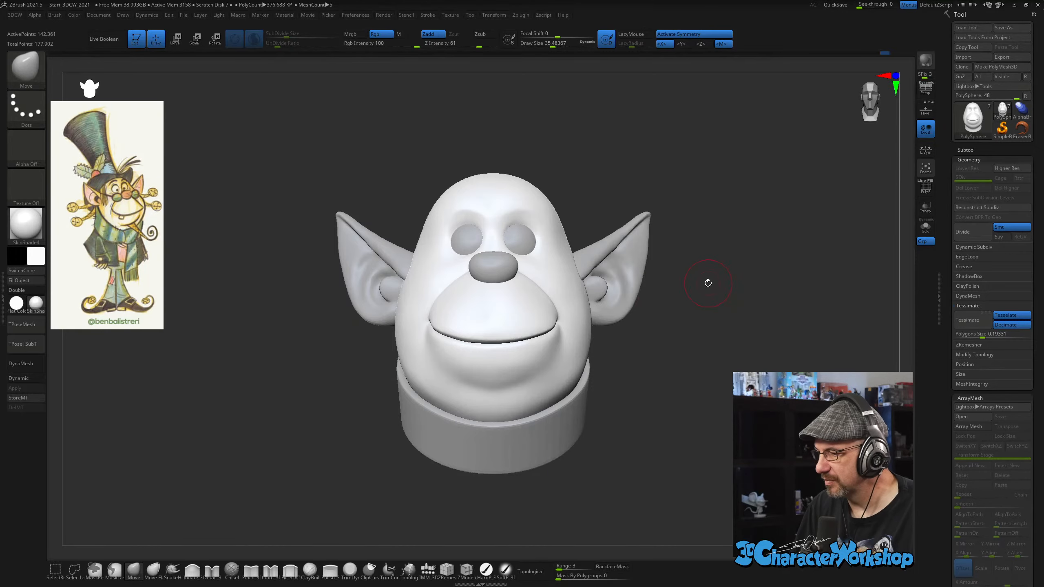
{"action": "right_click_drag", "start_coordinate": [725, 320], "coordinate": [658, 321]}
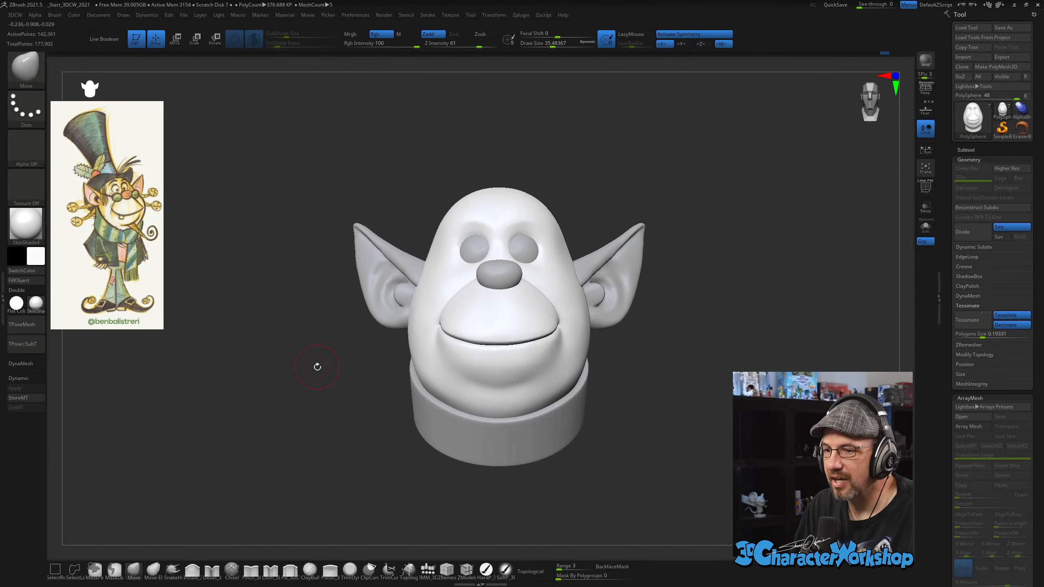
{"action": "right_click_drag", "start_coordinate": [318, 366], "coordinate": [305, 371]}
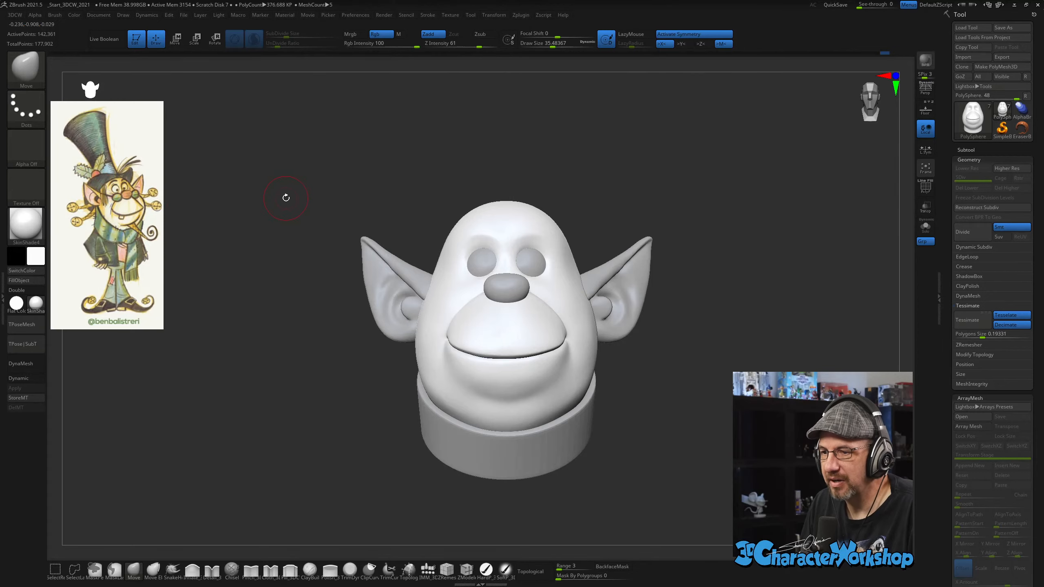
{"action": "left_click_drag", "start_coordinate": [285, 198], "coordinate": [292, 200]}
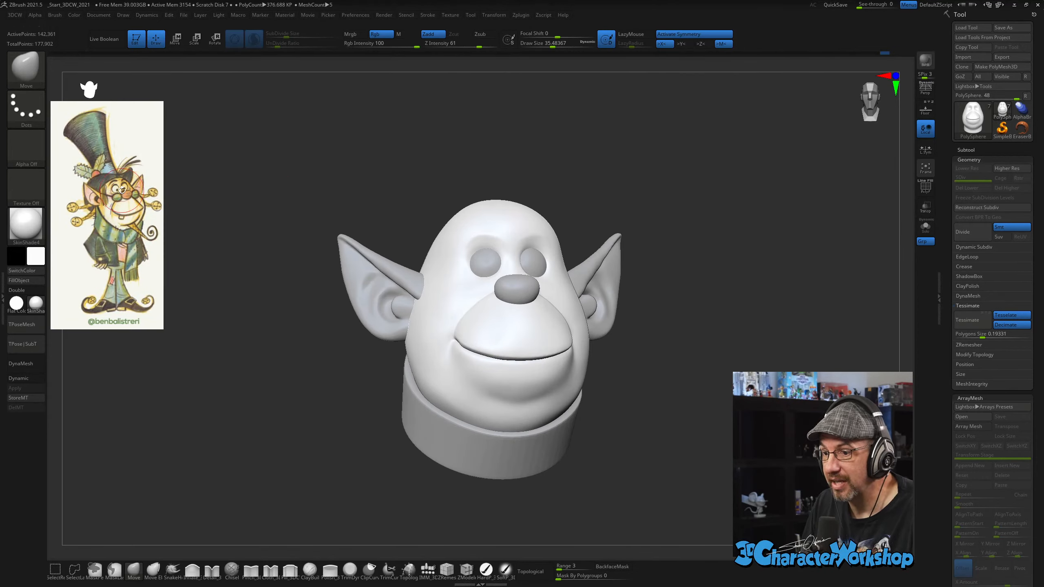
Choose a pale pinkish-beige main color and fill the head with it, using the HardP_3DCW paint brush.
{"action": "left_click_drag", "start_coordinate": [199, 198], "coordinate": [178, 211]}
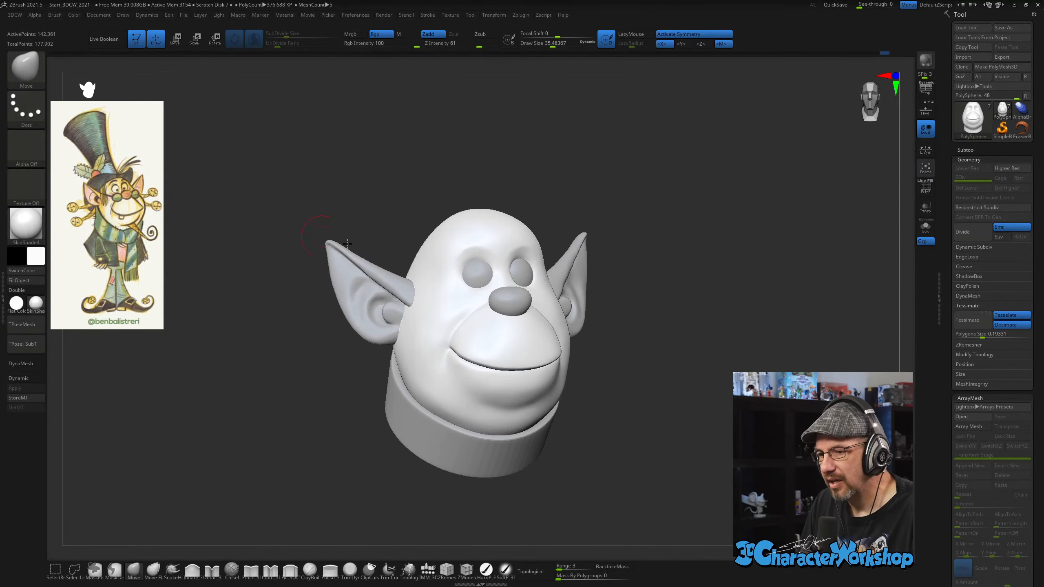
{"action": "left_click", "coordinate": [40, 258]}
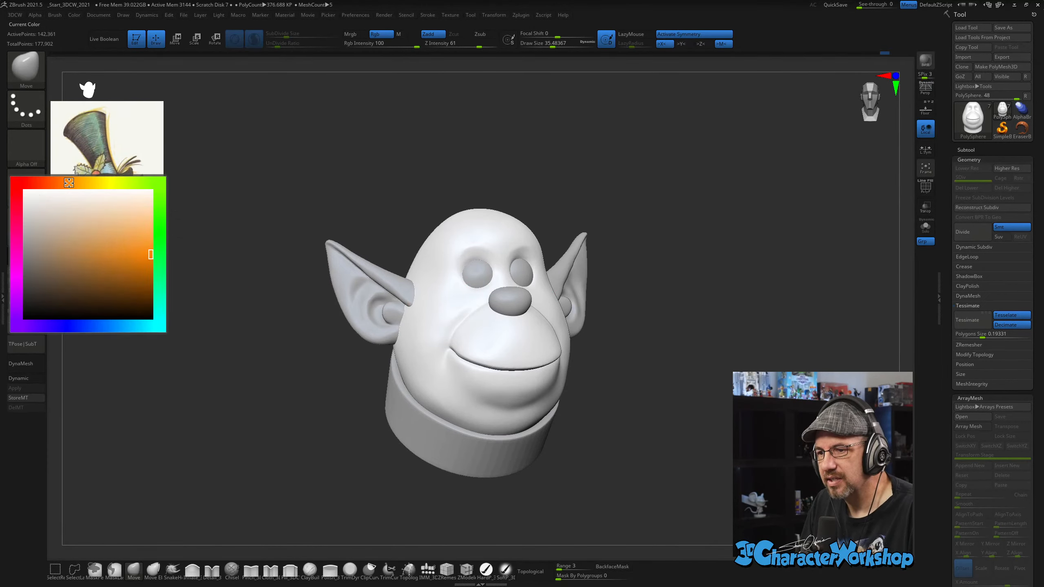
{"action": "left_click", "coordinate": [42, 206]}
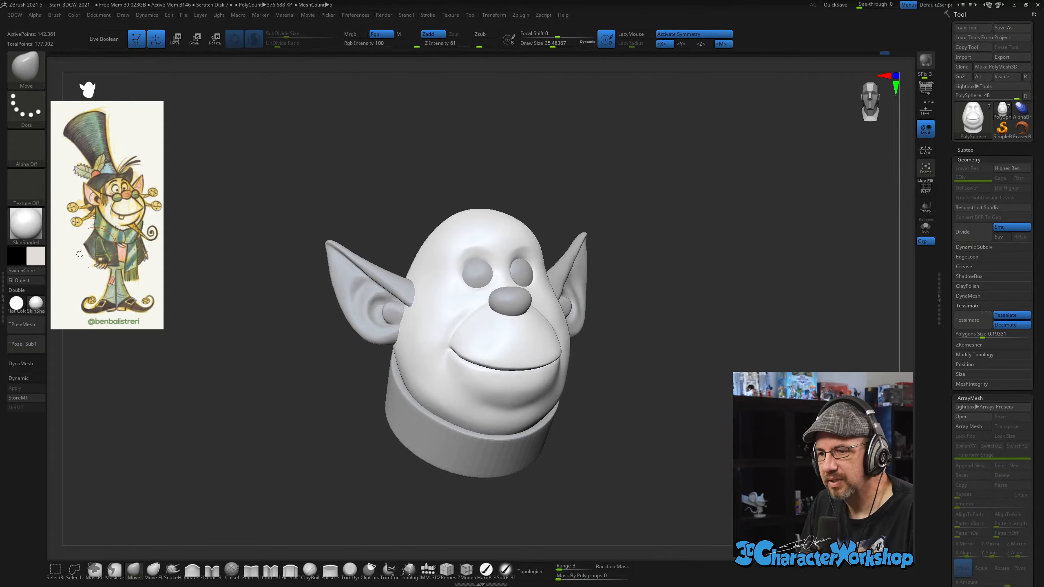
{"action": "left_click", "coordinate": [35, 261]}
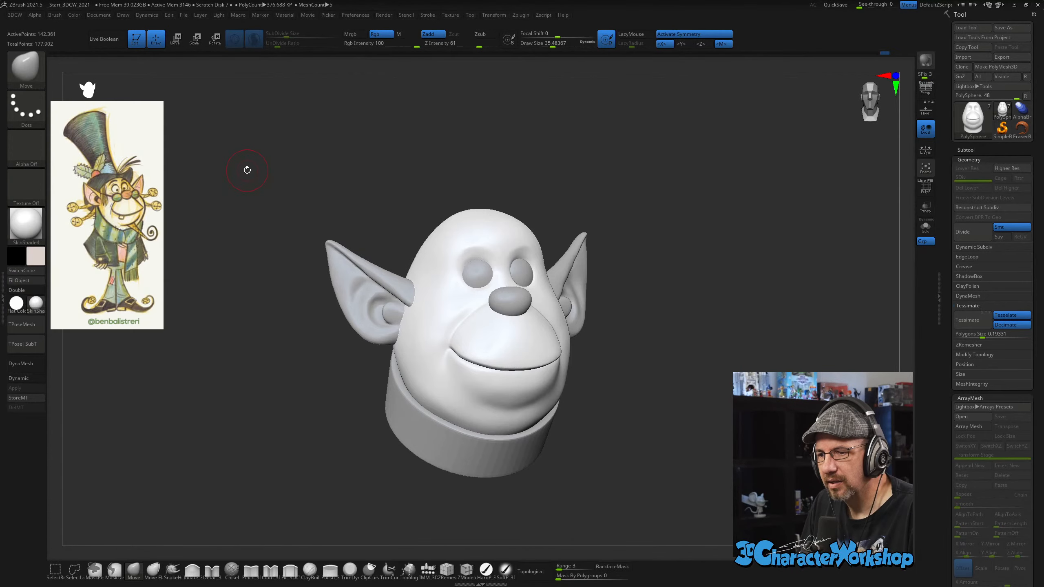
{"action": "left_click", "coordinate": [38, 261]}
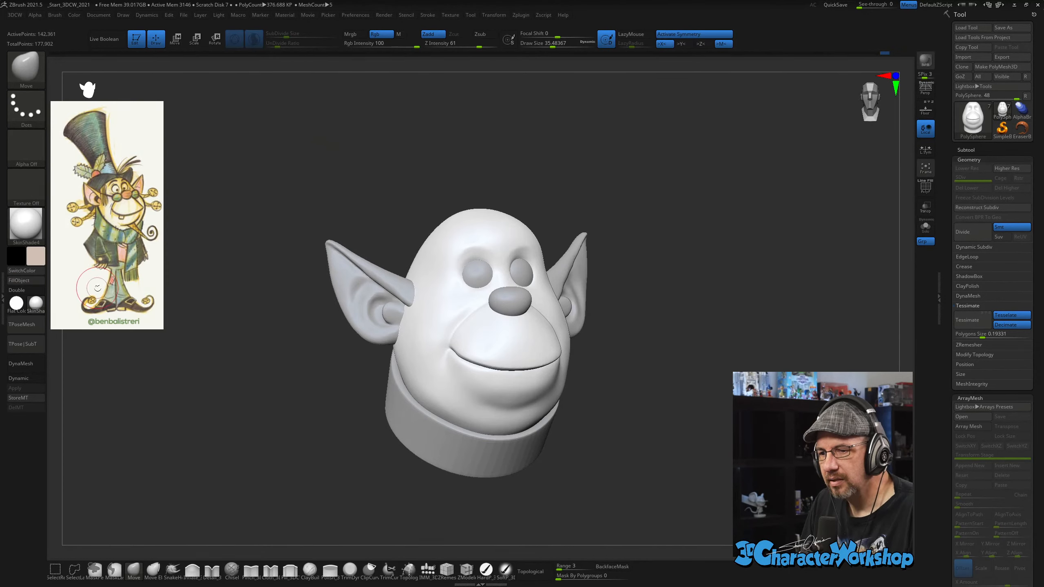
{"action": "left_click", "coordinate": [484, 571]}
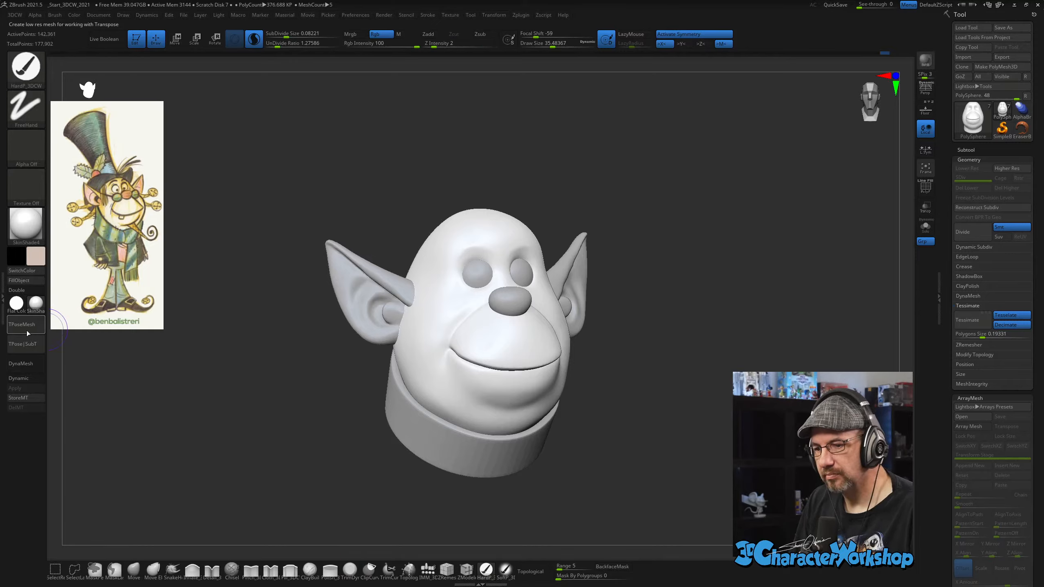
{"action": "left_click", "coordinate": [23, 280]}
{"action": "left_click_drag", "start_coordinate": [199, 417], "coordinate": [205, 414]}
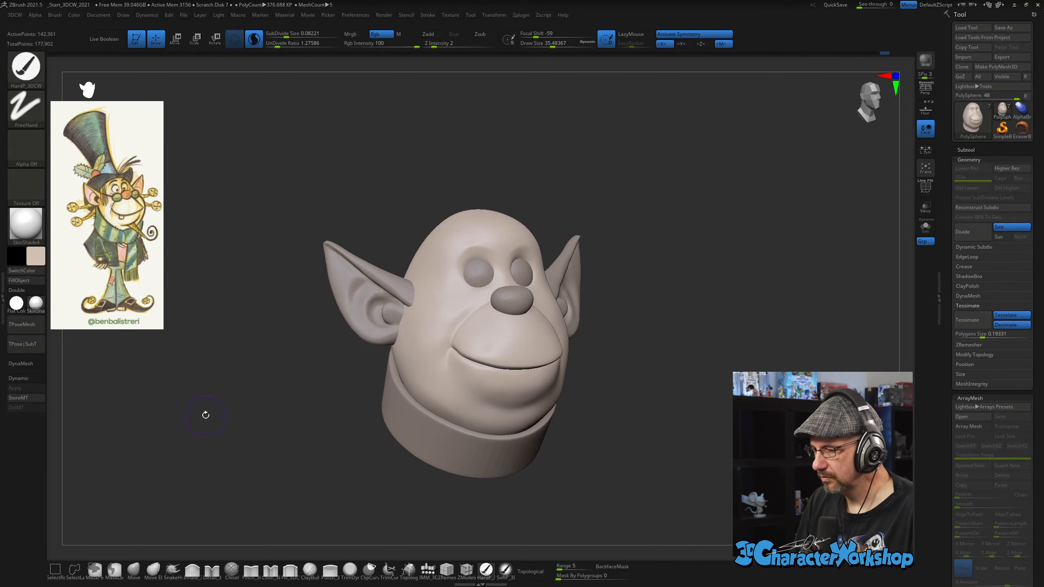
Warm the skin color slightly toward beige, refill the head with it and give the ears the same tone.
{"action": "left_click", "coordinate": [37, 257]}
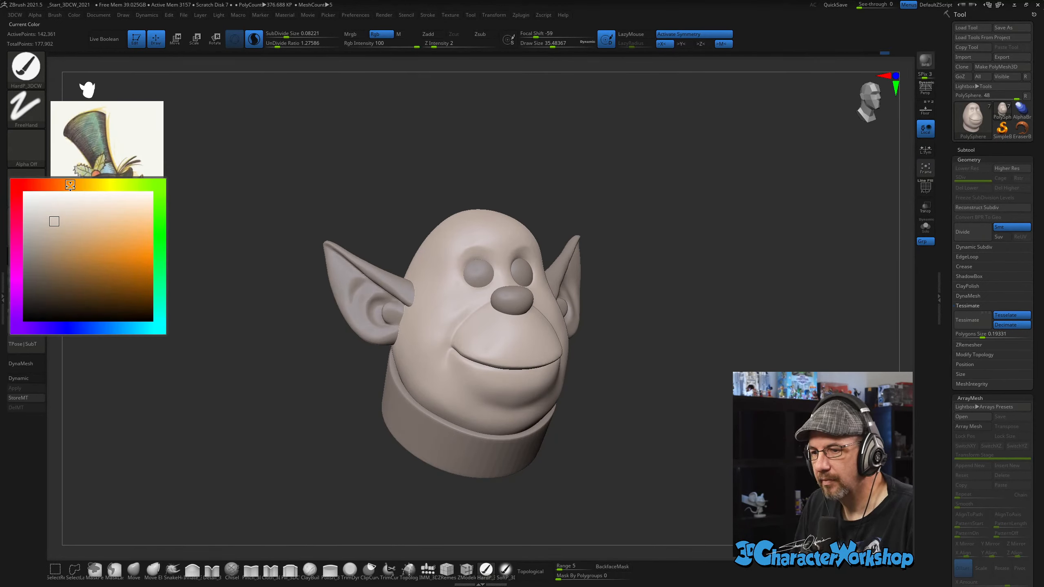
{"action": "left_click", "coordinate": [64, 221]}
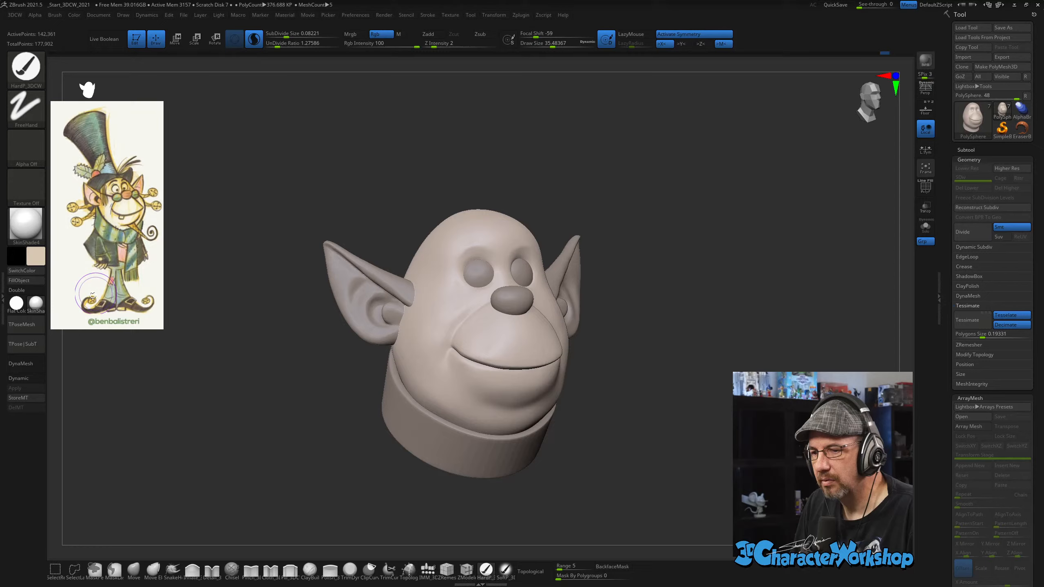
{"action": "left_click", "coordinate": [33, 282]}
{"action": "mouse_move", "coordinate": [280, 168]}
{"action": "left_mouse_down"}
{"action": "mouse_move", "coordinate": [256, 170]}
{"action": "mouse_move", "coordinate": [368, 164]}
{"action": "mouse_move", "coordinate": [362, 178]}
{"action": "left_mouse_up"}
{"action": "left_click", "coordinate": [349, 267], "text": "alt"}
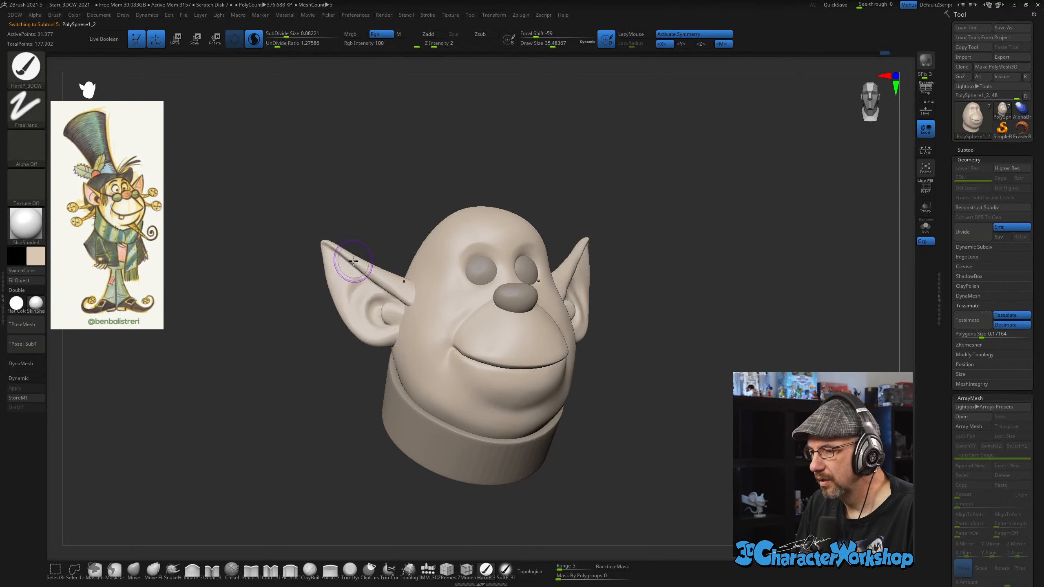
{"action": "mouse_move", "coordinate": [310, 210]}
{"action": "left_mouse_down"}
{"action": "mouse_move", "coordinate": [363, 199]}
{"action": "mouse_move", "coordinate": [341, 207]}
{"action": "left_mouse_up"}
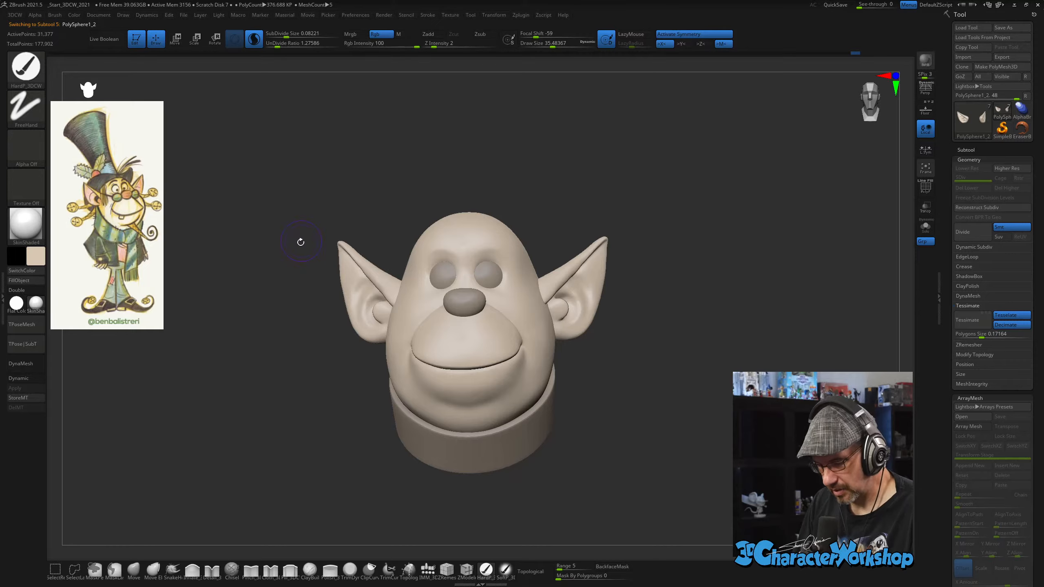
Sample a pale cream color from the reference illustration and fill the eyeballs with it.
{"action": "key", "text": "shift+z"}
{"action": "key", "text": "shift+z"}
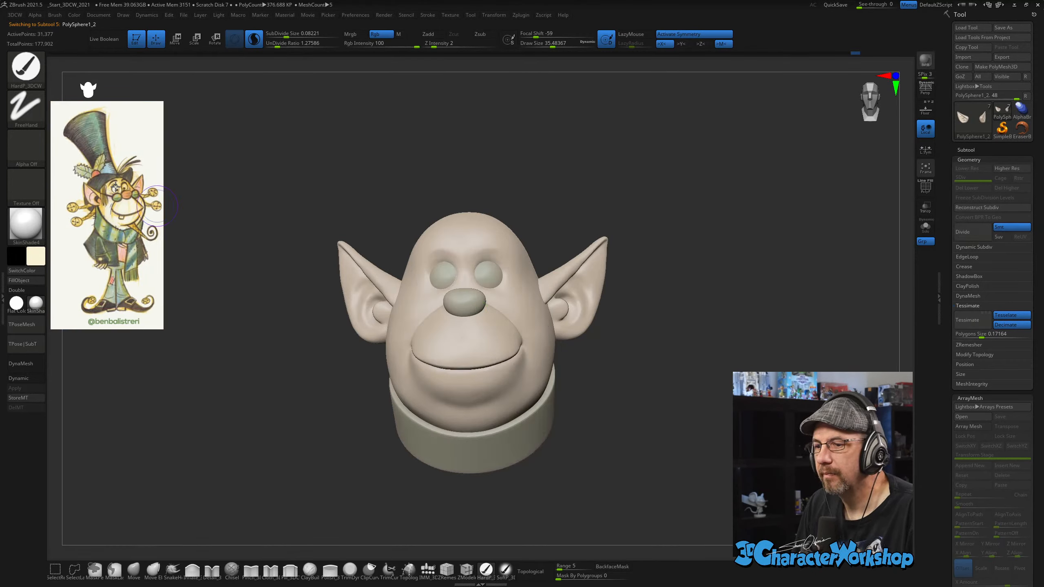
{"action": "left_click", "coordinate": [436, 266], "text": "alt"}
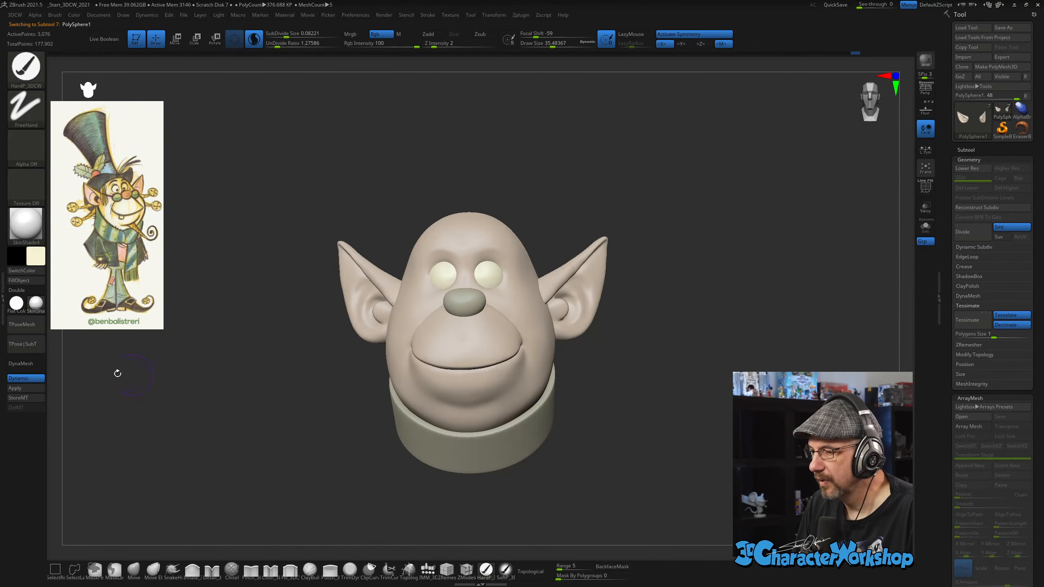
{"action": "left_click", "coordinate": [28, 281]}
Sample an orange skin color from the reference illustration and fill the nose with it.
{"action": "left_click_drag", "start_coordinate": [384, 203], "coordinate": [493, 207]}
{"action": "key", "text": "z"}
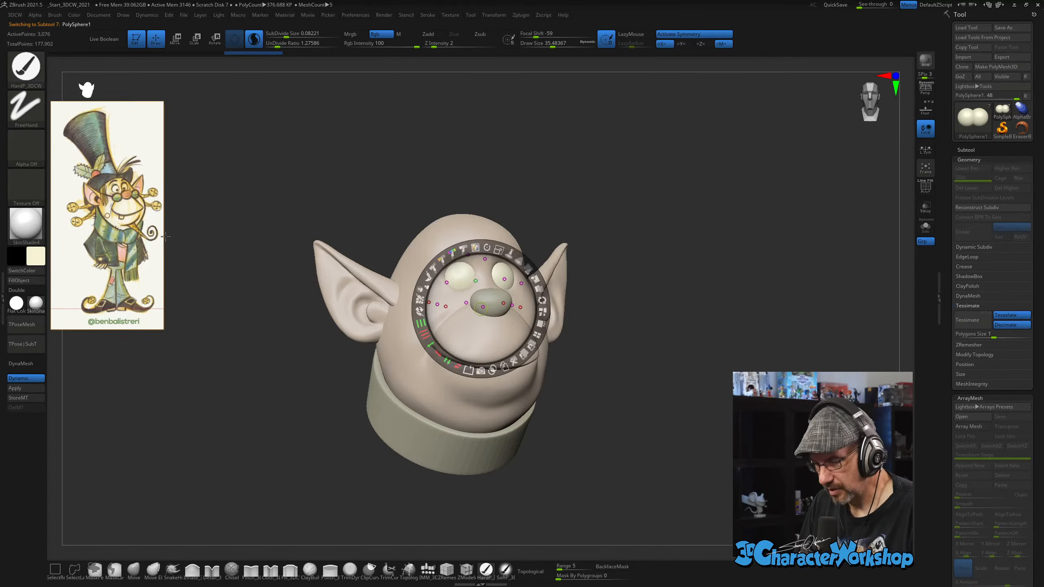
{"action": "key", "text": "c"}
{"action": "key", "text": "z"}
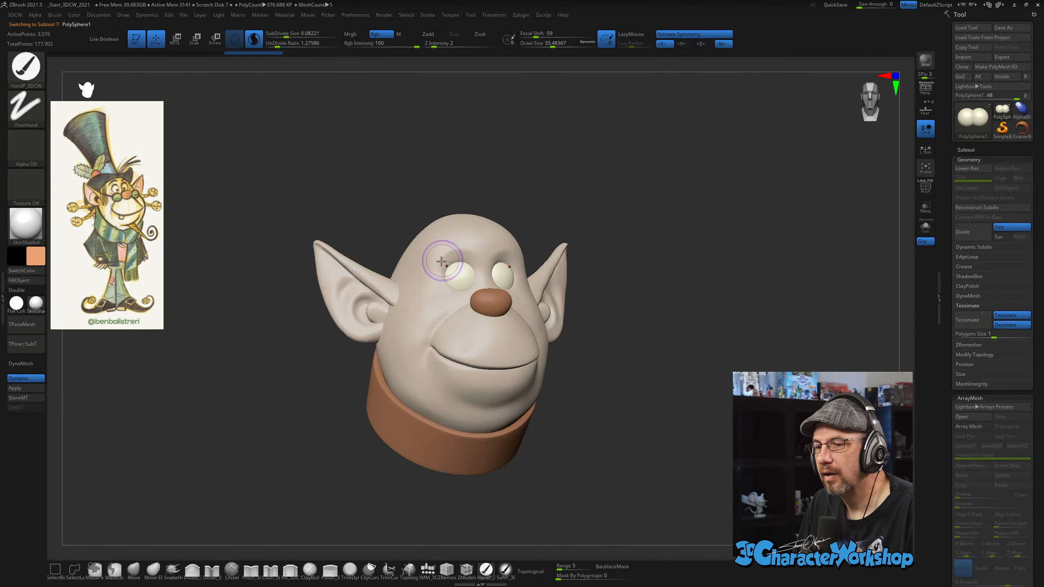
{"action": "left_click", "coordinate": [491, 297], "text": "alt"}
{"action": "left_click_drag", "start_coordinate": [641, 280], "coordinate": [474, 539]}
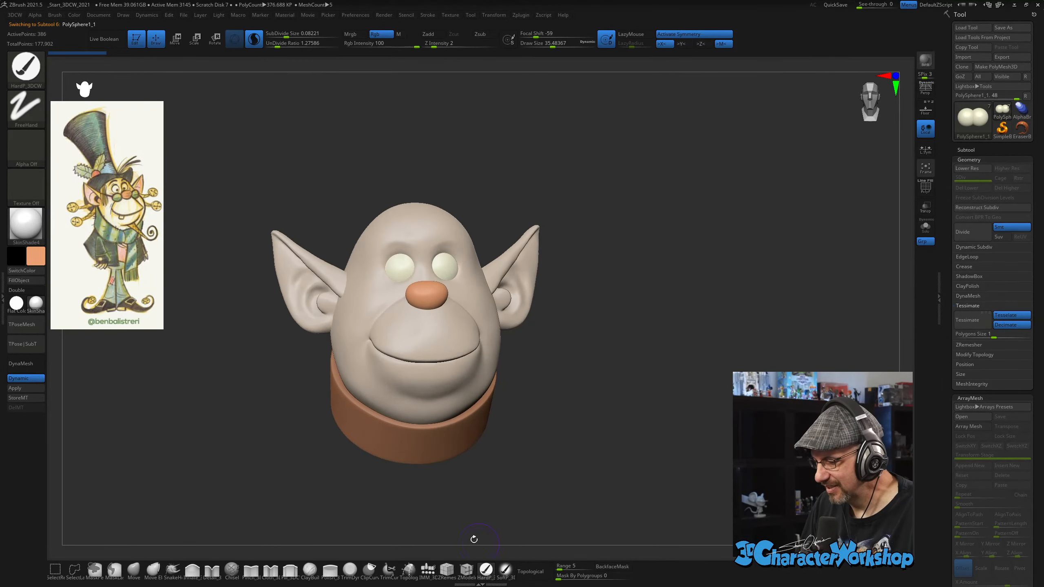
{"action": "left_click", "coordinate": [31, 282]}
Sample a pale yellow from the reference illustration as the main color.
{"action": "left_click_drag", "start_coordinate": [313, 178], "coordinate": [305, 197], "text": "alt"}
{"action": "key", "text": "z"}
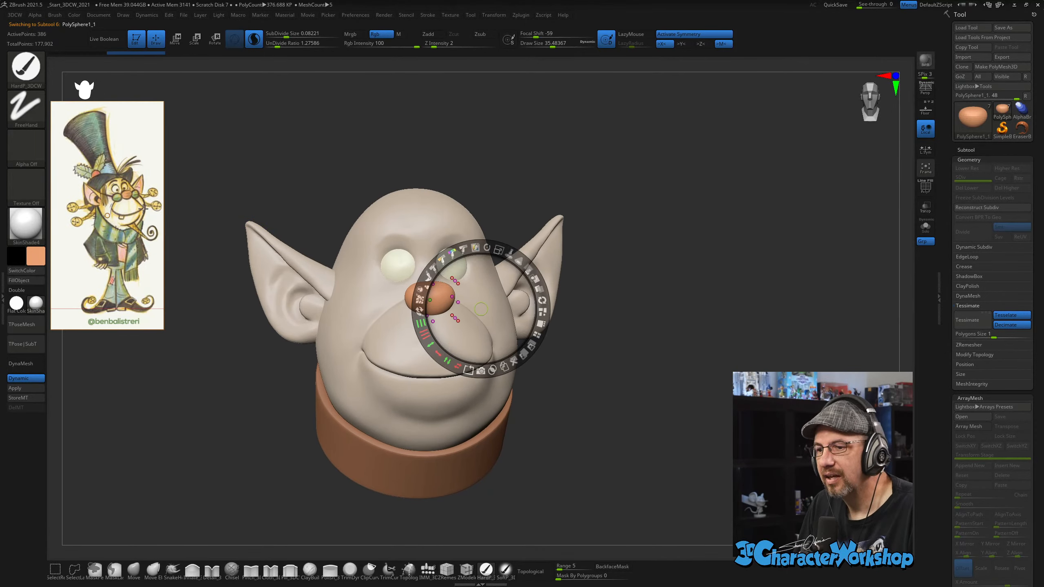
{"action": "key", "text": "c"}
{"action": "key", "text": "z"}
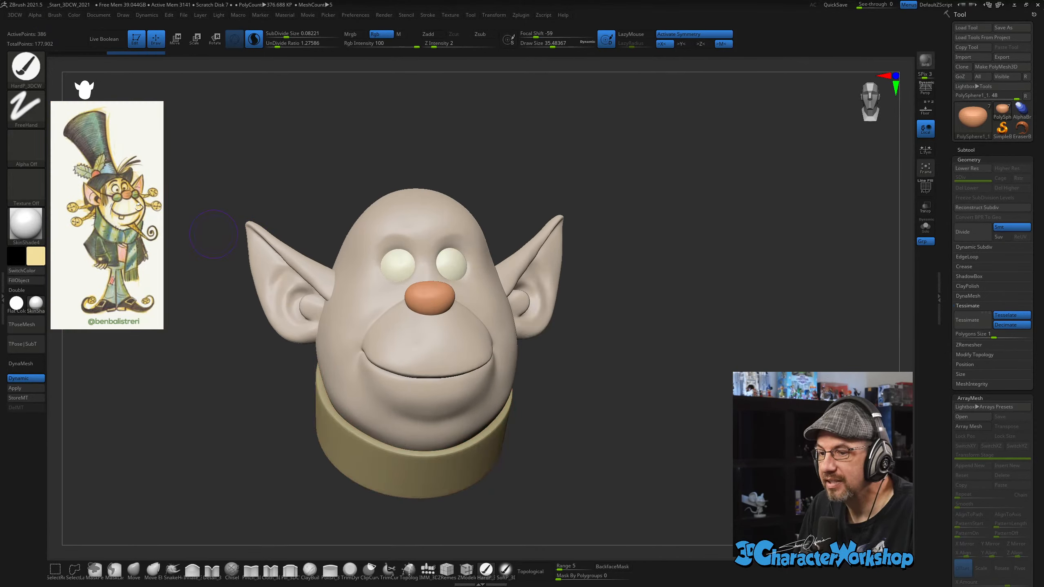
Activate the head and softly paint the face in cream sampled from the reference, with the soft paint brush at RGB intensity 2.
{"action": "left_click_drag", "start_coordinate": [230, 353], "coordinate": [265, 374], "text": "alt"}
{"action": "left_click", "coordinate": [375, 361], "text": "alt"}
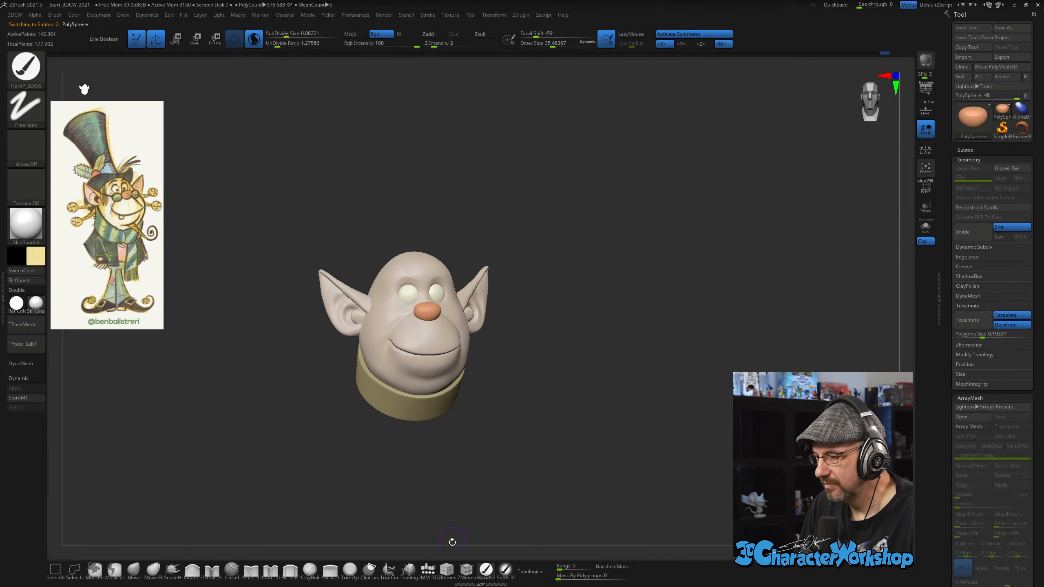
{"action": "left_click", "coordinate": [503, 575]}
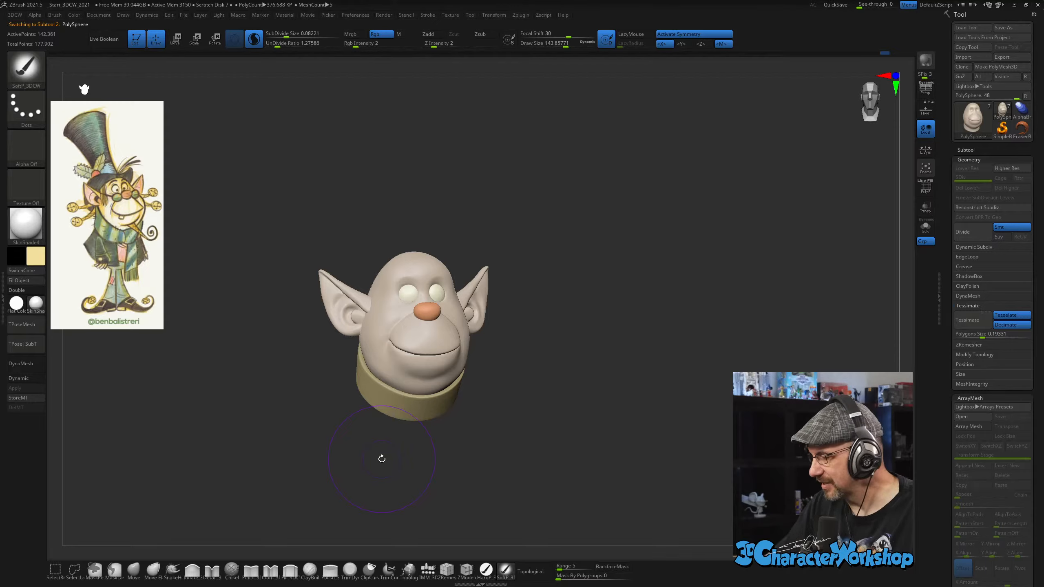
{"action": "mouse_move", "coordinate": [525, 396]}
{"action": "left_mouse_down", "text": "alt"}
{"action": "mouse_move", "coordinate": [526, 426]}
{"action": "mouse_move", "coordinate": [508, 384]}
{"action": "left_mouse_up", "text": "alt"}
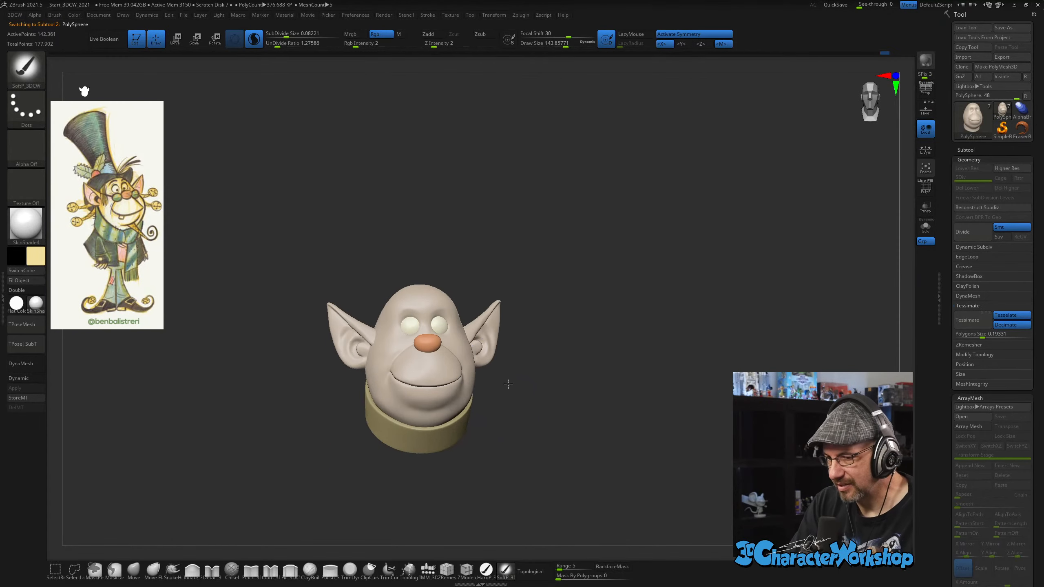
{"action": "key", "text": "c"}
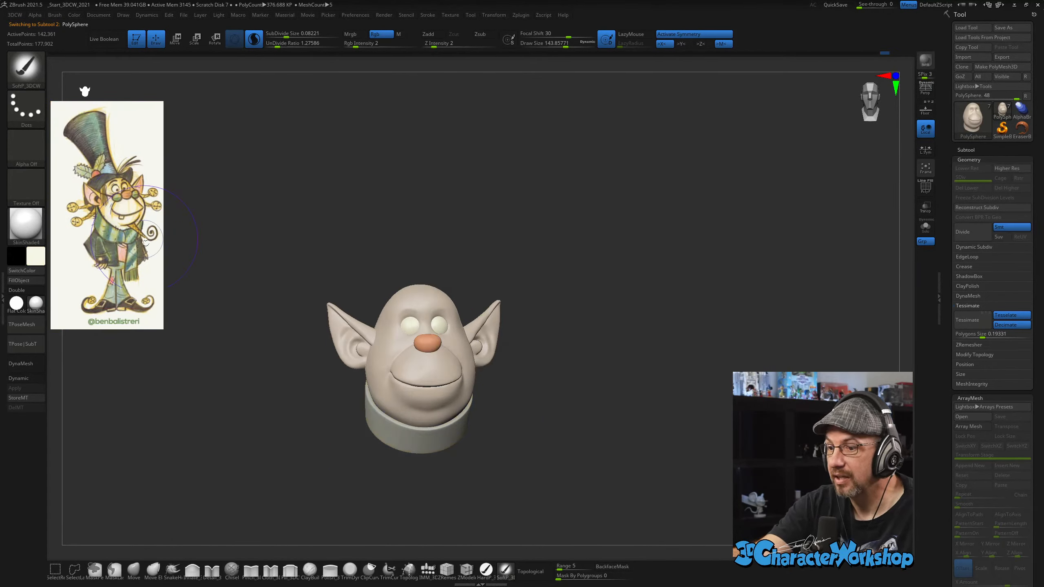
{"action": "left_click_drag", "start_coordinate": [524, 305], "coordinate": [505, 361]}
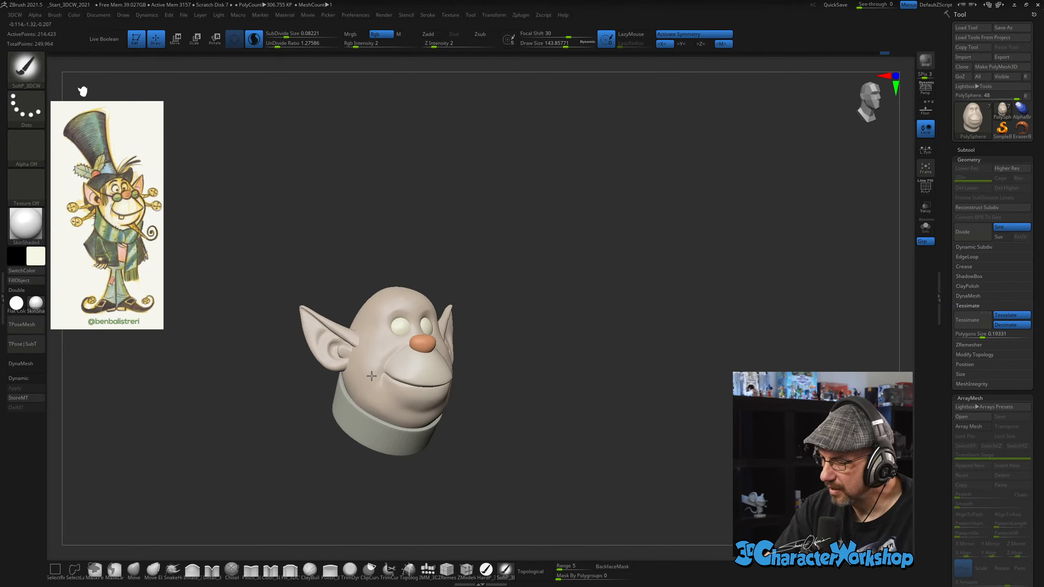
{"action": "left_click_drag", "start_coordinate": [544, 443], "coordinate": [568, 433]}
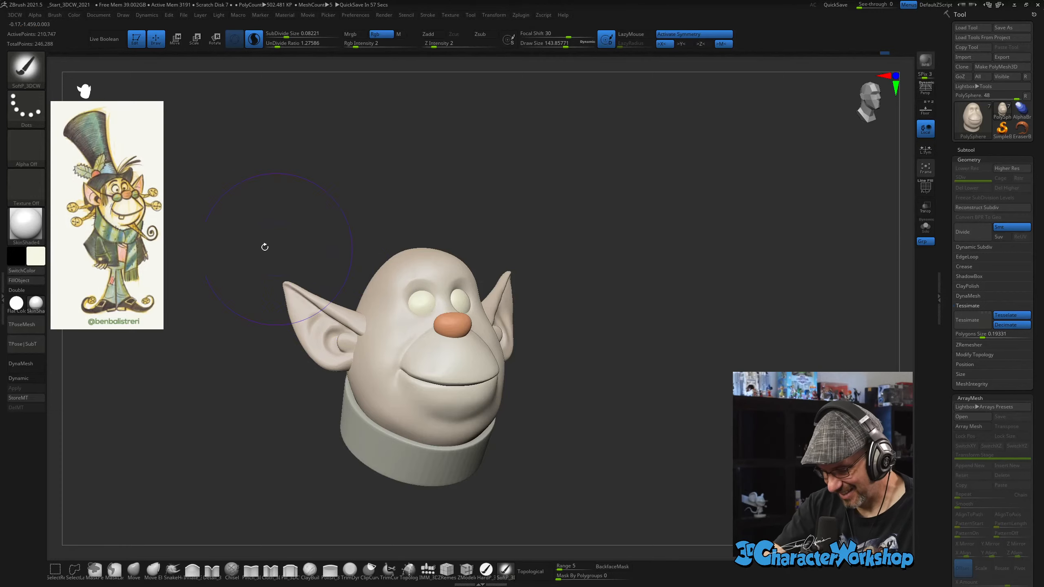
Sample a golden yellow from the reference and softly tint the top, back and sides of the head at a draw size of about 144.
{"action": "key", "text": "z"}
{"action": "left_click", "coordinate": [102, 209]}
{"action": "key", "text": "z"}
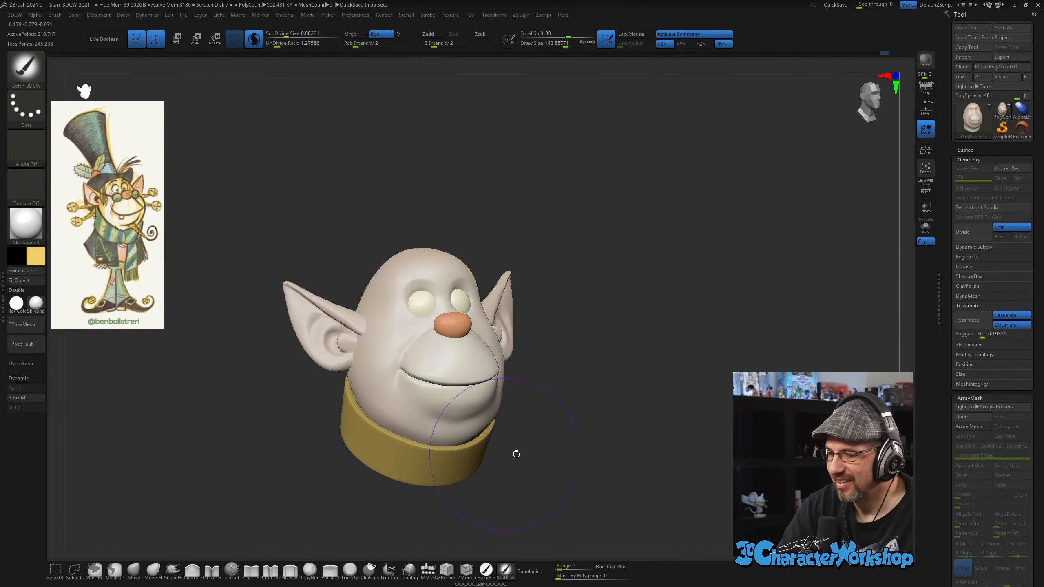
{"action": "left_click_drag", "start_coordinate": [588, 439], "coordinate": [512, 430]}
{"action": "left_click_drag", "start_coordinate": [541, 393], "coordinate": [540, 379]}
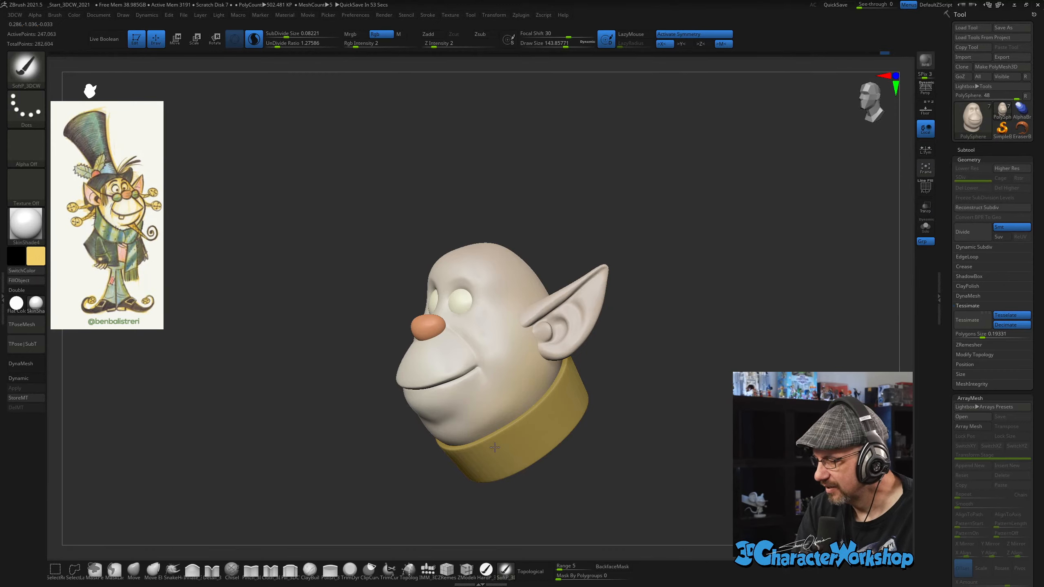
{"action": "left_click_drag", "start_coordinate": [664, 366], "coordinate": [605, 358]}
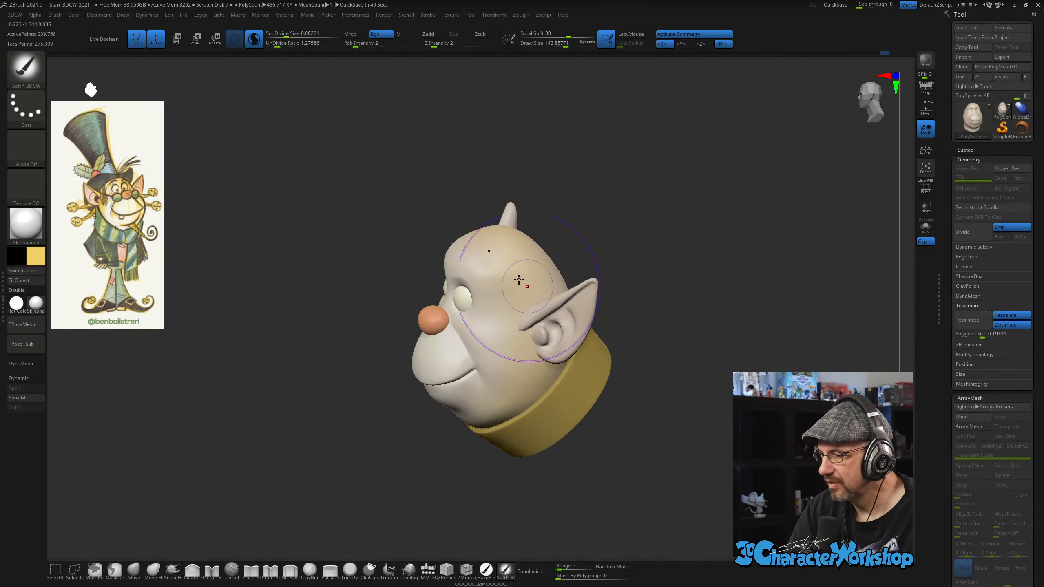
{"action": "mouse_move", "coordinate": [616, 452]}
{"action": "left_mouse_down"}
{"action": "mouse_move", "coordinate": [652, 422]}
{"action": "mouse_move", "coordinate": [641, 448]}
{"action": "mouse_move", "coordinate": [604, 438]}
{"action": "left_mouse_up"}
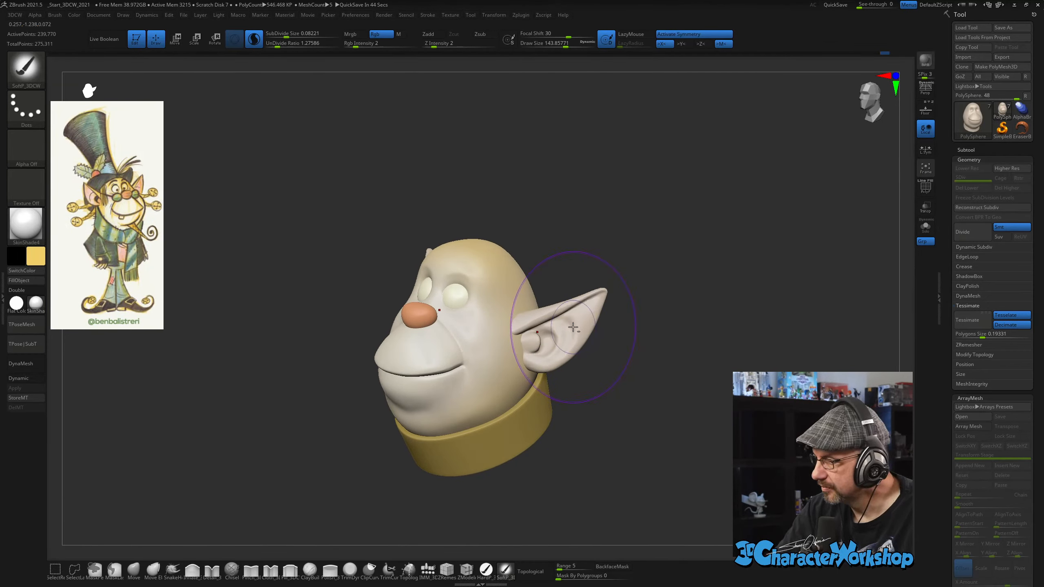
Activate the ears, check their wireframe and softly tint them golden yellow to blend with the head.
{"action": "left_click", "coordinate": [573, 327], "text": "alt"}
{"action": "key", "text": "shift+f"}
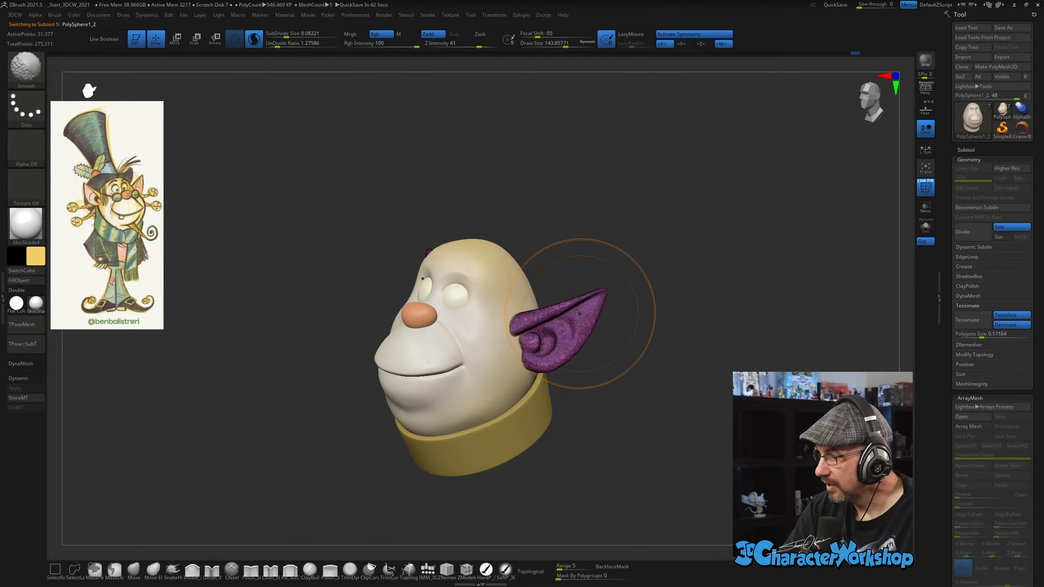
{"action": "key", "text": "shift+f"}
{"action": "left_click_drag", "start_coordinate": [538, 327], "coordinate": [526, 320]}
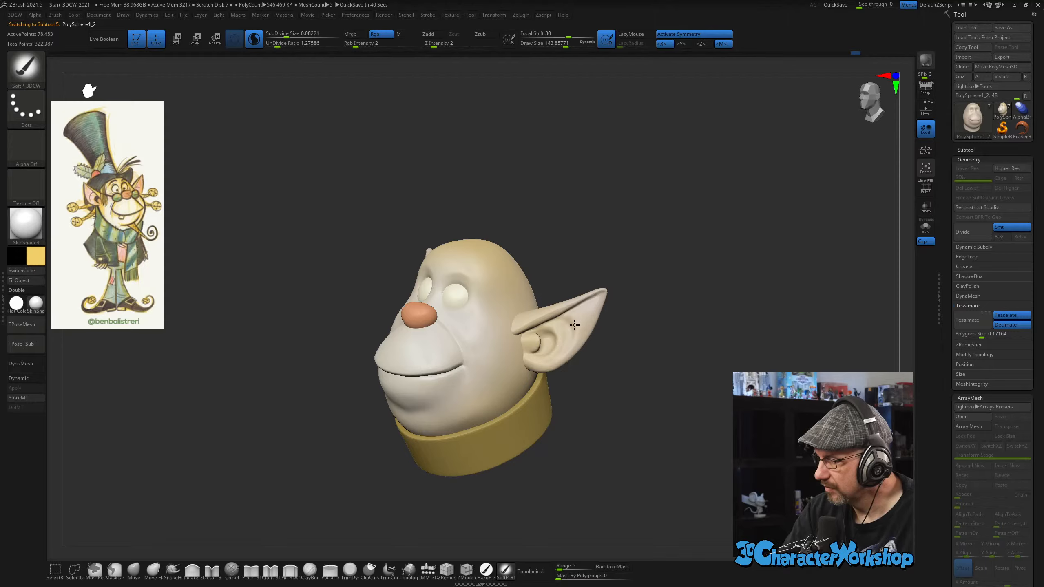
{"action": "left_click_drag", "start_coordinate": [574, 325], "coordinate": [572, 340]}
{"action": "mouse_move", "coordinate": [591, 406]}
{"action": "left_mouse_down"}
{"action": "mouse_move", "coordinate": [634, 415]}
{"action": "mouse_move", "coordinate": [618, 425]}
{"action": "mouse_move", "coordinate": [621, 399]}
{"action": "left_mouse_up"}
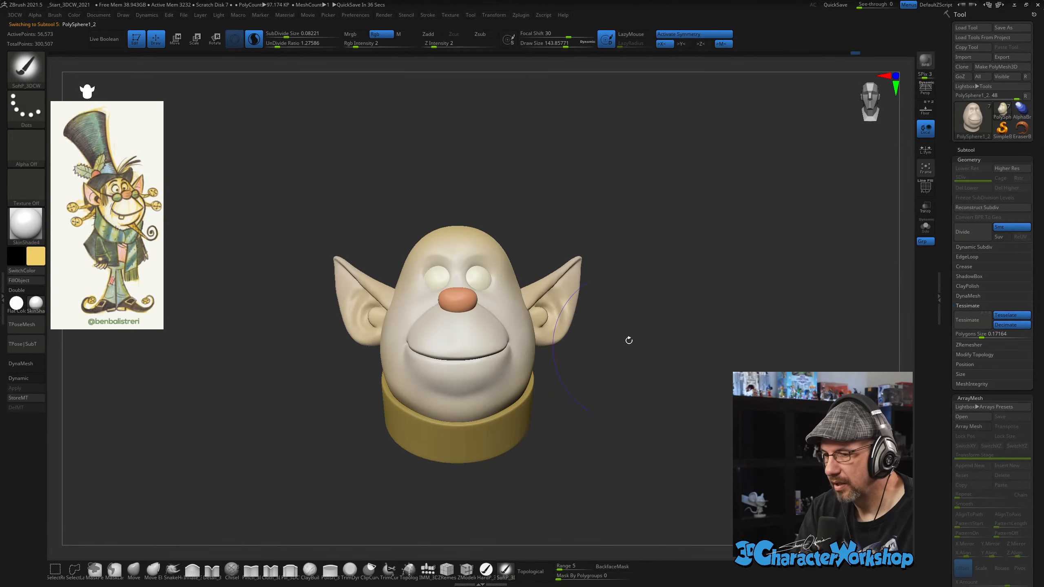
Sample a light pink from the reference and softly paint the inner ears, reducing the draw size to about 102 and 83.
{"action": "key", "text": "z"}
{"action": "key", "text": "z"}
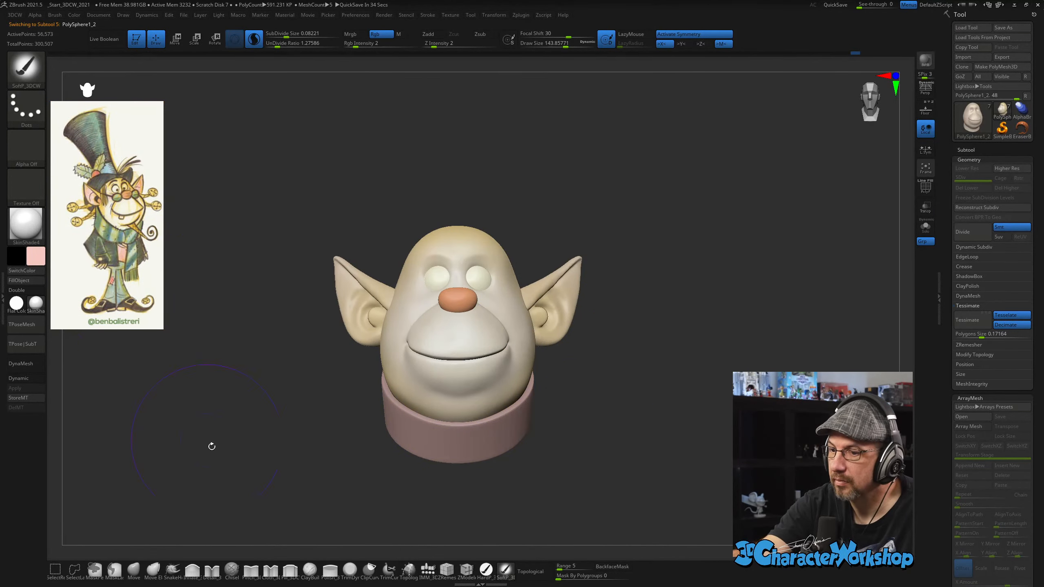
{"action": "left_click_drag", "start_coordinate": [569, 262], "coordinate": [573, 266]}
{"action": "mouse_move", "coordinate": [613, 314]}
{"action": "left_mouse_down"}
{"action": "mouse_move", "coordinate": [594, 318]}
{"action": "mouse_move", "coordinate": [594, 303]}
{"action": "mouse_move", "coordinate": [555, 359]}
{"action": "mouse_move", "coordinate": [535, 341]}
{"action": "mouse_move", "coordinate": [559, 369]}
{"action": "mouse_move", "coordinate": [528, 341]}
{"action": "left_mouse_up"}
{"action": "key", "text": "s"}
{"action": "left_click", "coordinate": [531, 353], "text": "alt"}
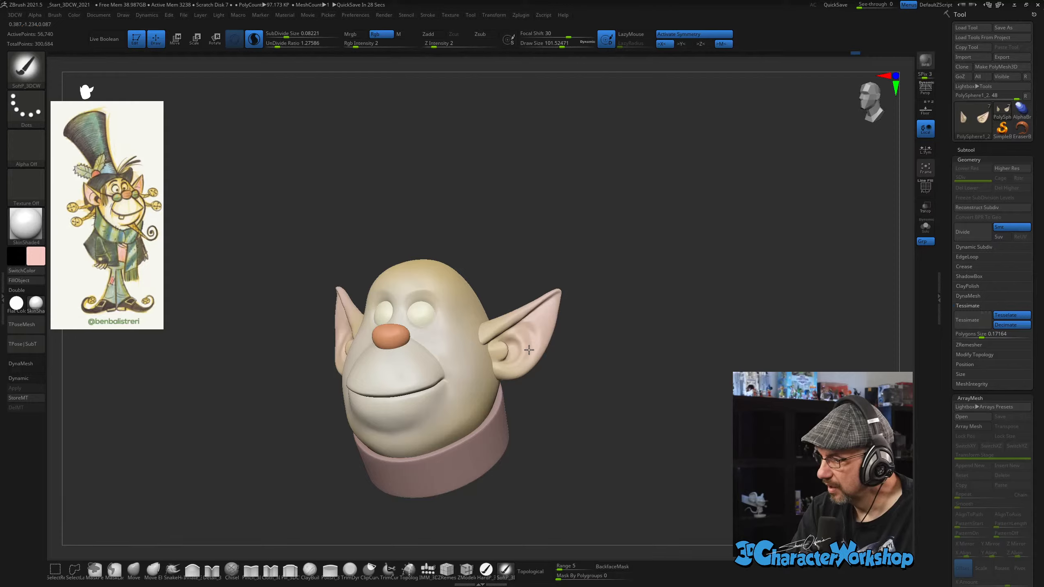
{"action": "left_click_drag", "start_coordinate": [564, 383], "coordinate": [565, 378]}
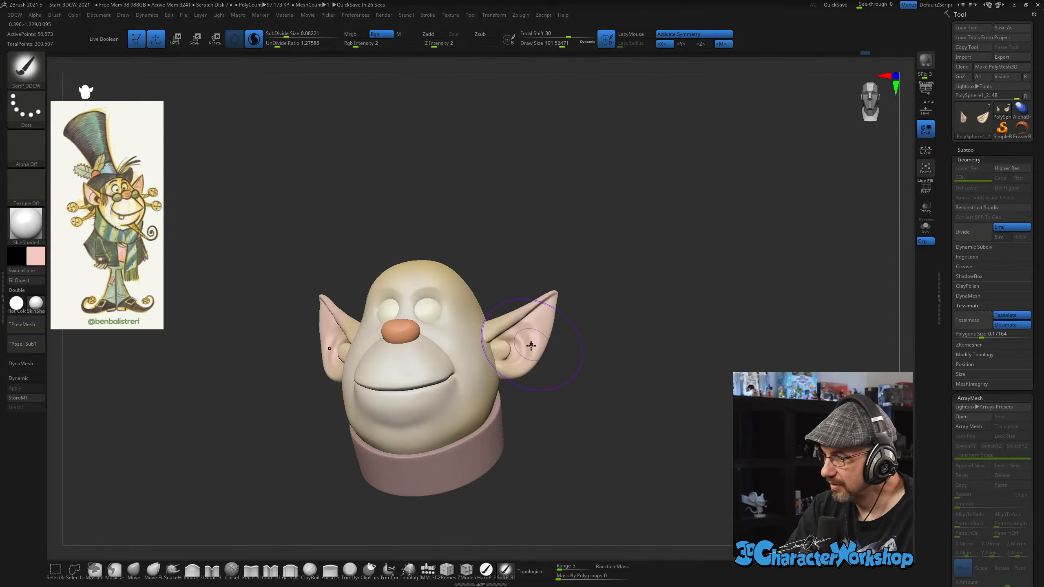
{"action": "key", "text": "s"}
{"action": "mouse_move", "coordinate": [525, 346]}
{"action": "left_mouse_down"}
{"action": "mouse_move", "coordinate": [550, 387]}
{"action": "mouse_move", "coordinate": [586, 395]}
{"action": "mouse_move", "coordinate": [564, 391]}
{"action": "left_mouse_up"}
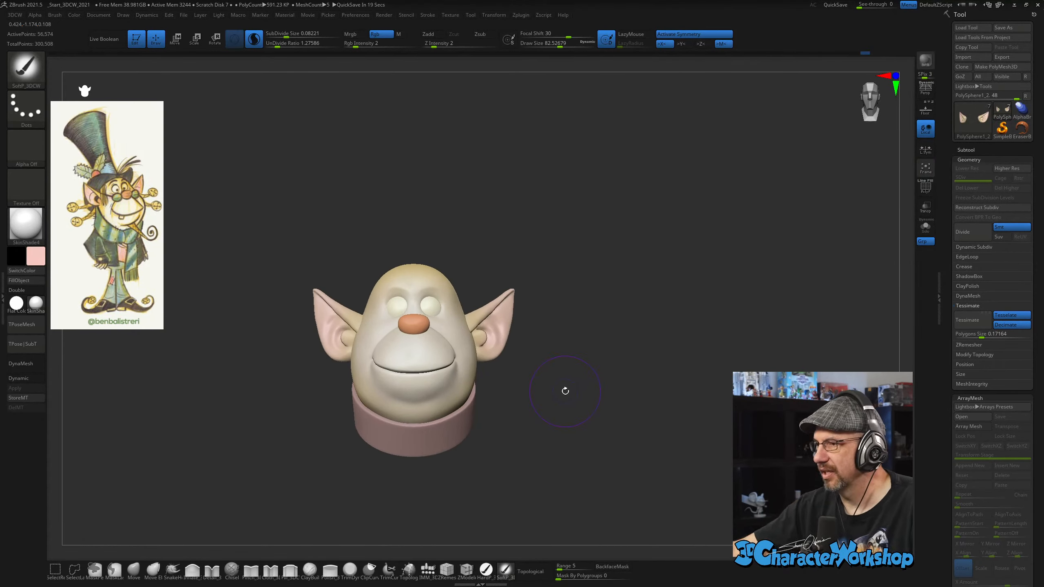
Sample a green from the reference for the neck collar, activate the collar and choose the hard paint brush.
{"action": "mouse_move", "coordinate": [560, 243]}
{"action": "left_mouse_down"}
{"action": "mouse_move", "coordinate": [624, 289]}
{"action": "mouse_move", "coordinate": [598, 306]}
{"action": "mouse_move", "coordinate": [629, 293]}
{"action": "mouse_move", "coordinate": [604, 288]}
{"action": "left_mouse_up"}
{"action": "key", "text": "s"}
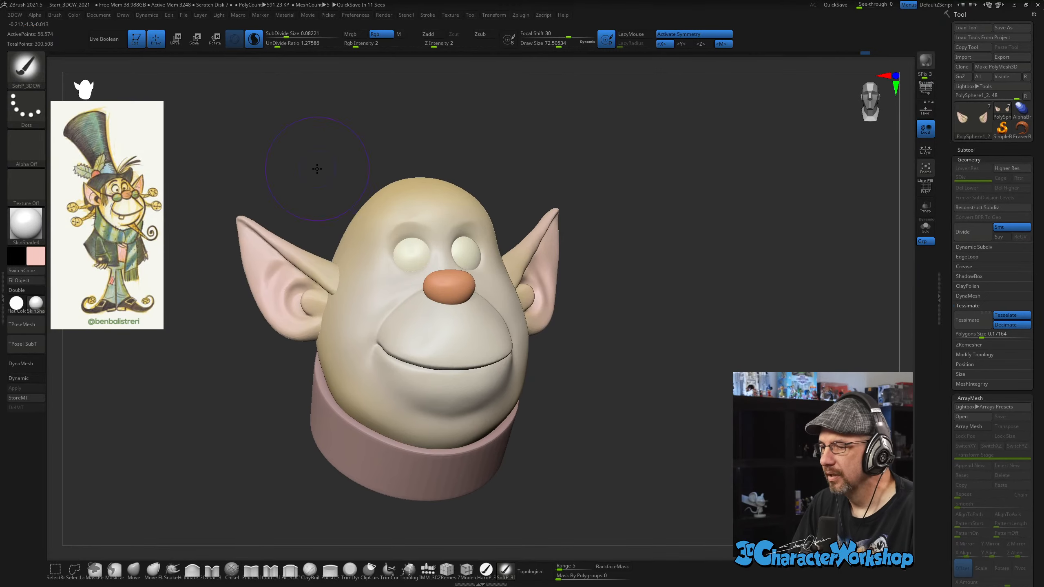
{"action": "left_click_drag", "start_coordinate": [687, 349], "coordinate": [686, 340]}
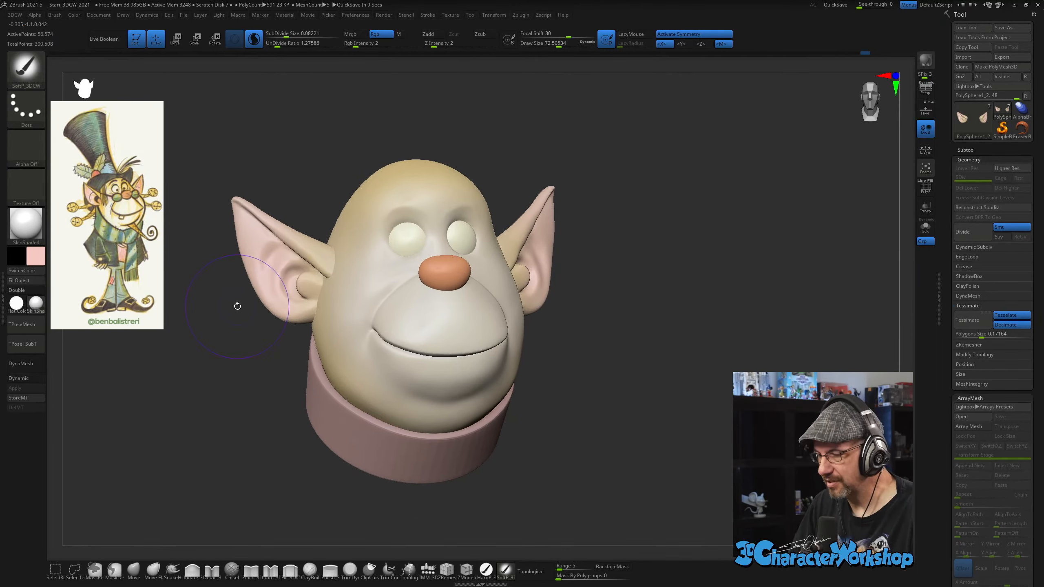
{"action": "left_click_drag", "start_coordinate": [229, 361], "coordinate": [244, 358], "text": "alt"}
{"action": "key", "text": "z"}
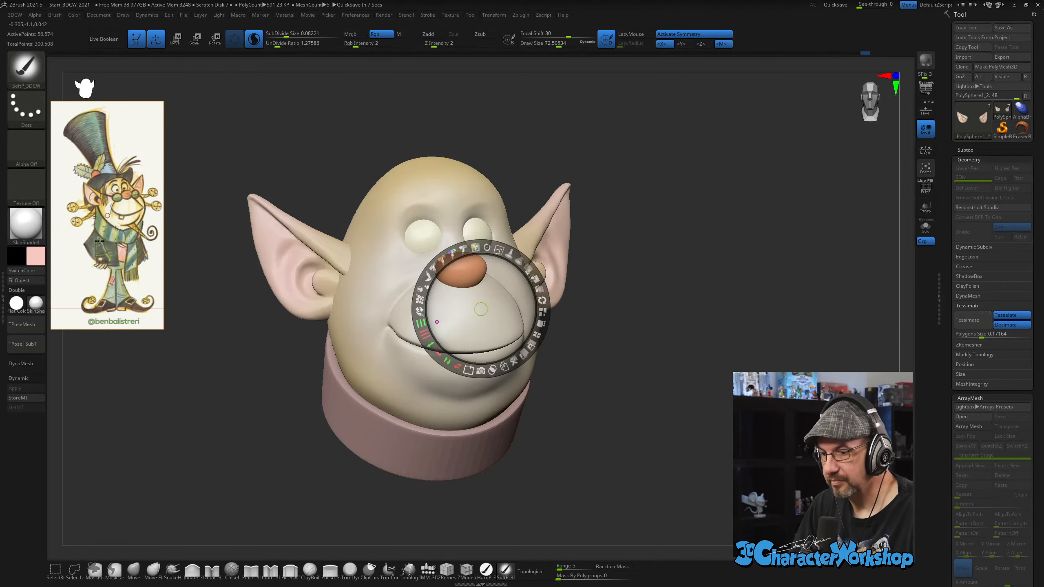
{"action": "key", "text": "c"}
{"action": "key", "text": "z"}
{"action": "left_click", "coordinate": [373, 425], "text": "alt"}
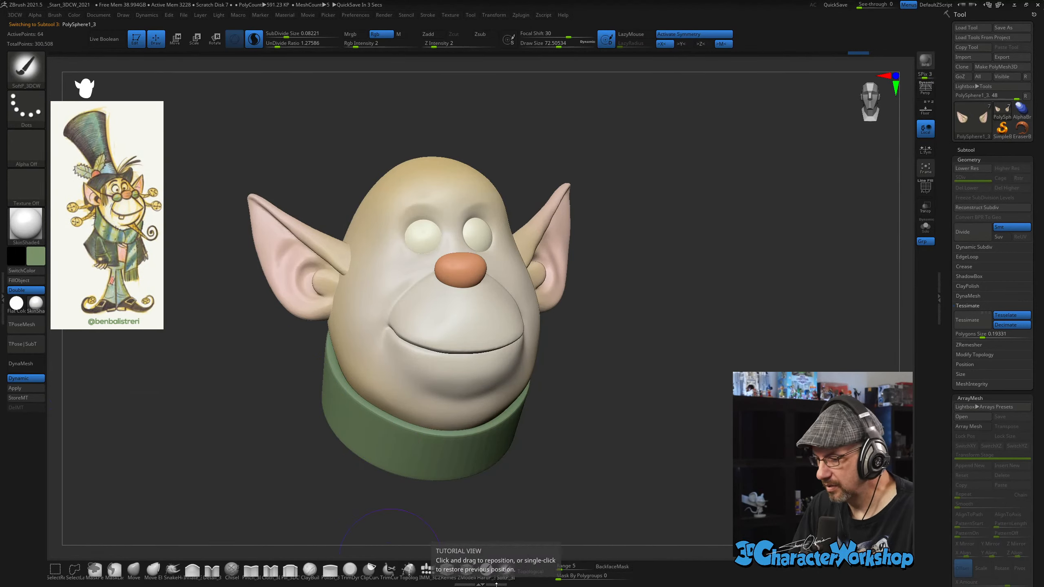
{"action": "left_click", "coordinate": [486, 570]}
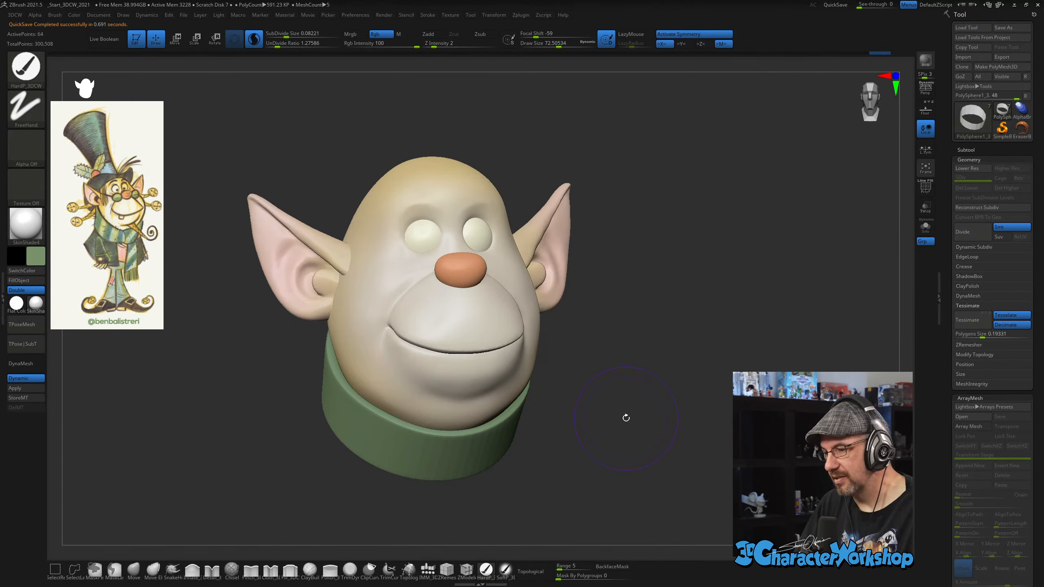
Activate the head and refine its surface with the Pinch brush at a draw size of about 37.
{"action": "left_click_drag", "start_coordinate": [627, 414], "coordinate": [624, 371]}
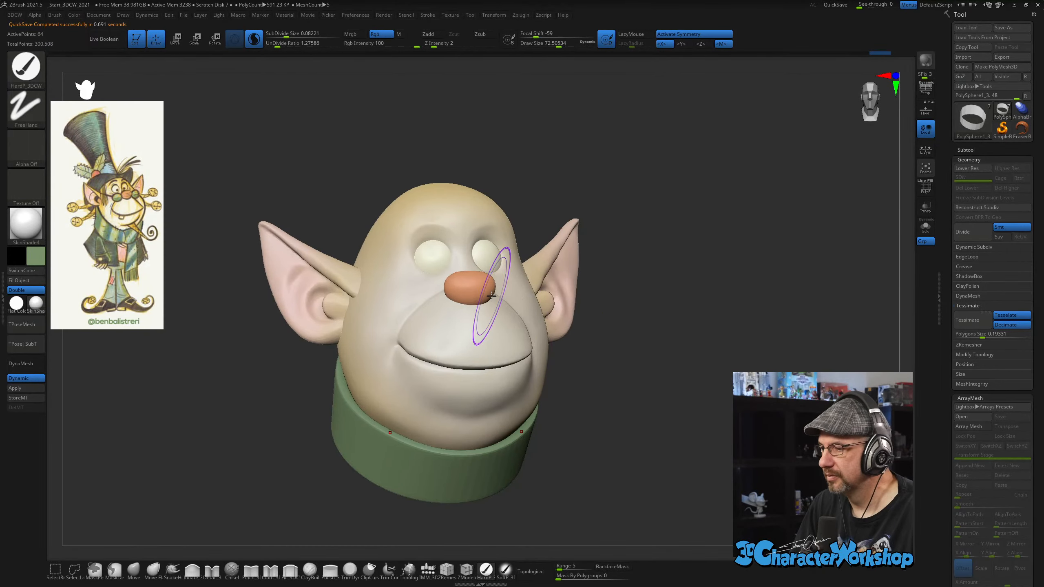
{"action": "mouse_move", "coordinate": [762, 349]}
{"action": "left_mouse_down"}
{"action": "mouse_move", "coordinate": [657, 369]}
{"action": "mouse_move", "coordinate": [671, 385]}
{"action": "mouse_move", "coordinate": [656, 400]}
{"action": "left_mouse_up"}
{"action": "key", "text": "s"}
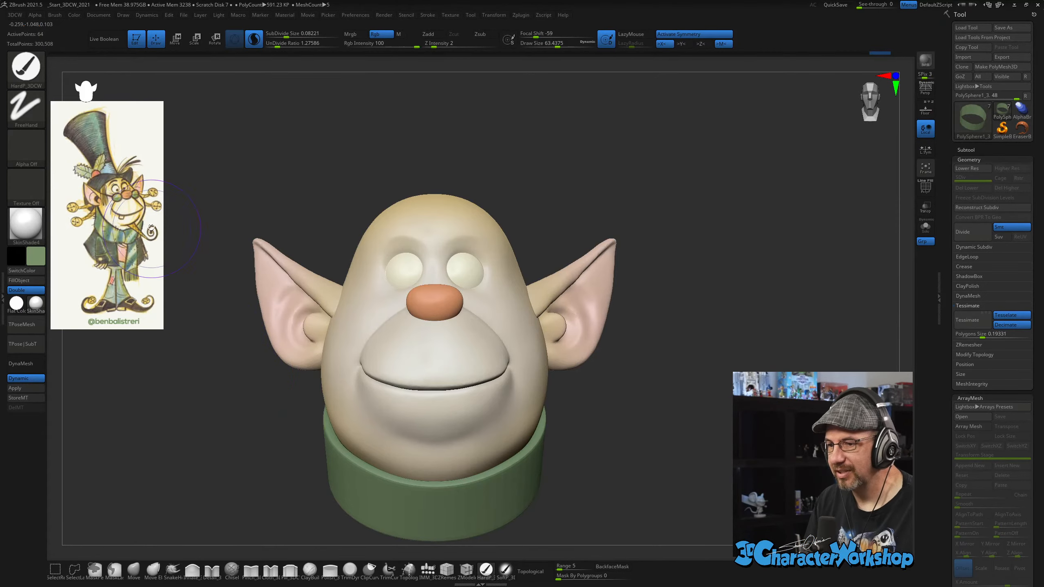
{"action": "key", "text": "s"}
{"action": "left_click_drag", "start_coordinate": [220, 406], "coordinate": [216, 406]}
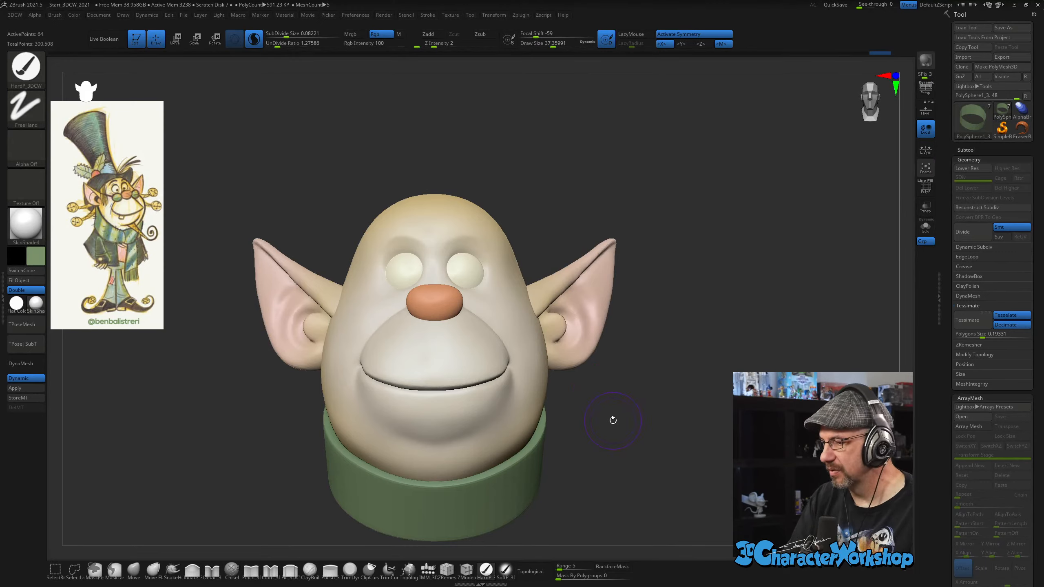
{"action": "left_click_drag", "start_coordinate": [613, 421], "coordinate": [629, 403]}
{"action": "left_click", "coordinate": [251, 570]}
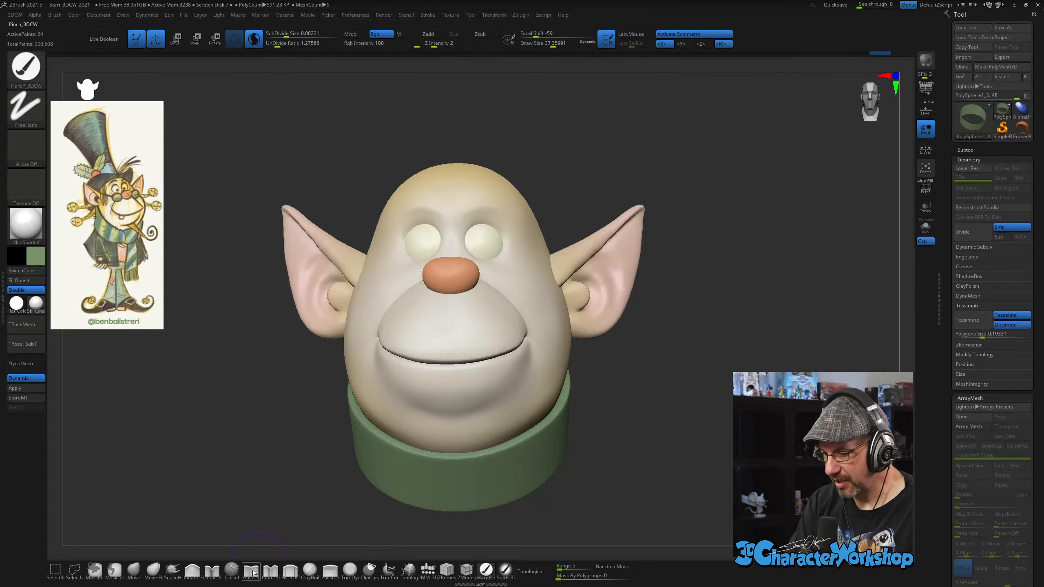
{"action": "left_click", "coordinate": [456, 413], "text": "alt"}
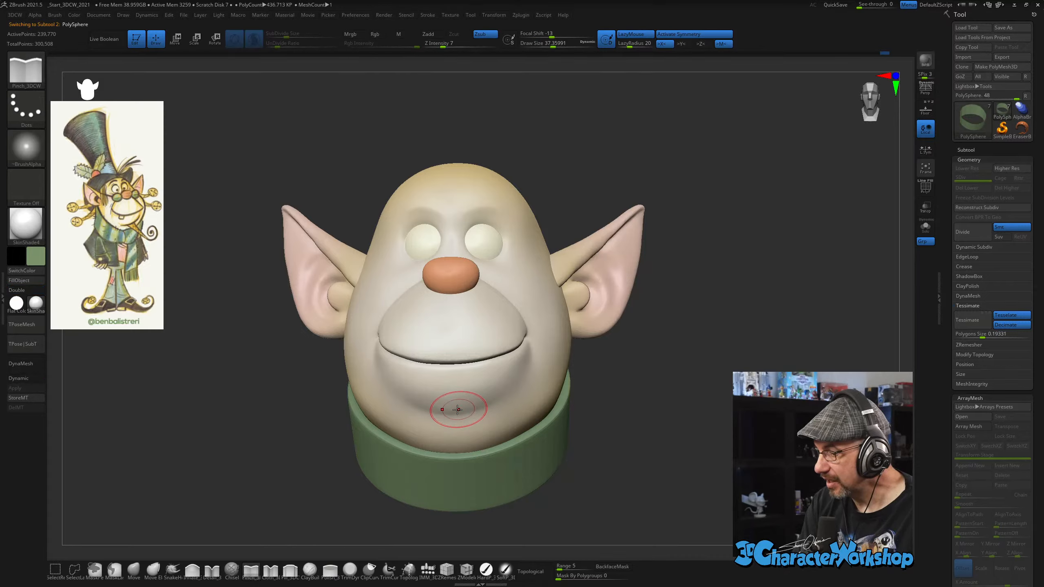
{"action": "mouse_move", "coordinate": [658, 412]}
{"action": "left_mouse_down"}
{"action": "mouse_move", "coordinate": [629, 418]}
{"action": "mouse_move", "coordinate": [638, 415]}
{"action": "mouse_move", "coordinate": [626, 401]}
{"action": "mouse_move", "coordinate": [588, 398]}
{"action": "left_mouse_up"}
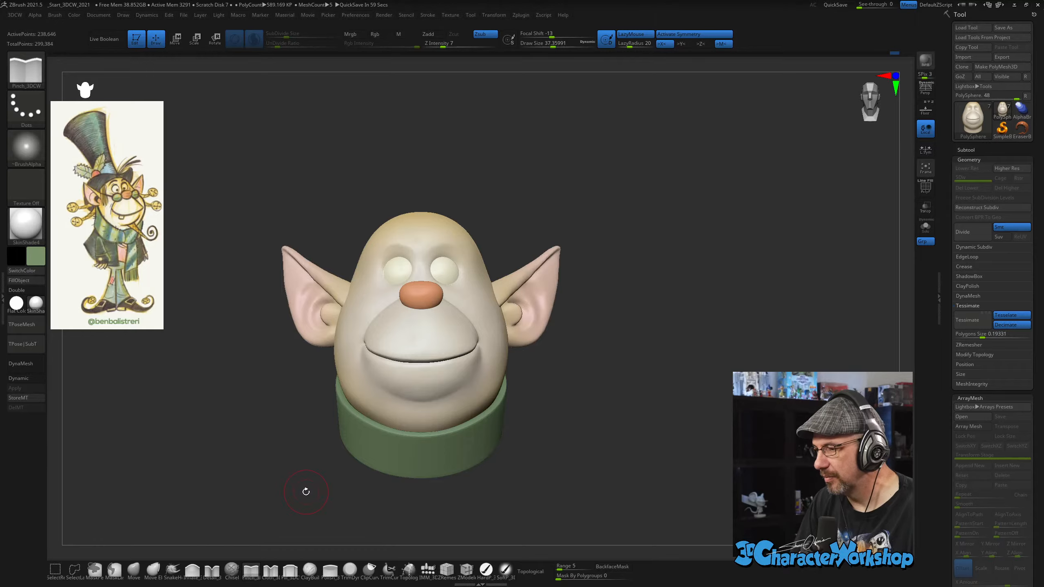
Switch to the Move brush at a draw size of about 66 and activate the ears.
{"action": "mouse_move", "coordinate": [277, 423]}
{"action": "left_mouse_down"}
{"action": "mouse_move", "coordinate": [275, 398]}
{"action": "mouse_move", "coordinate": [323, 464]}
{"action": "left_mouse_up"}
{"action": "left_click", "coordinate": [135, 570]}
{"action": "key", "text": "s"}
{"action": "left_click", "coordinate": [228, 442]}
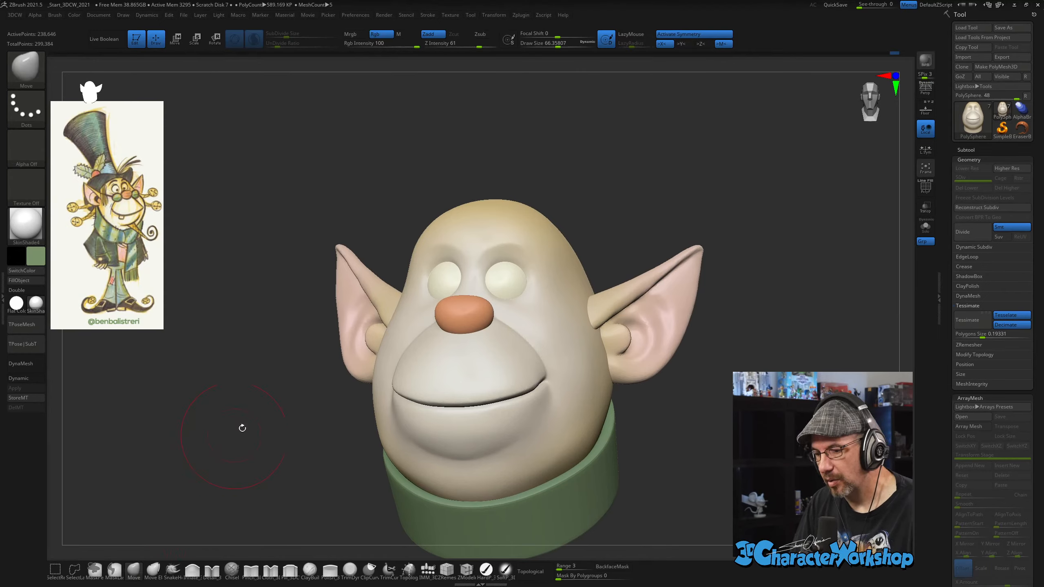
{"action": "left_click", "coordinate": [337, 329], "text": "alt"}
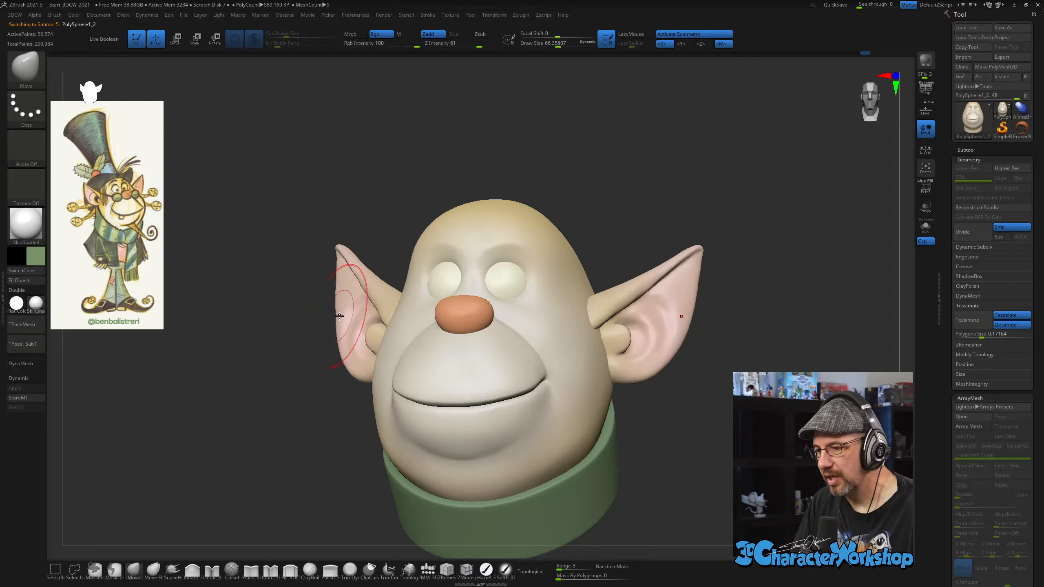
{"action": "left_click_drag", "start_coordinate": [300, 326], "coordinate": [306, 321], "text": "alt"}
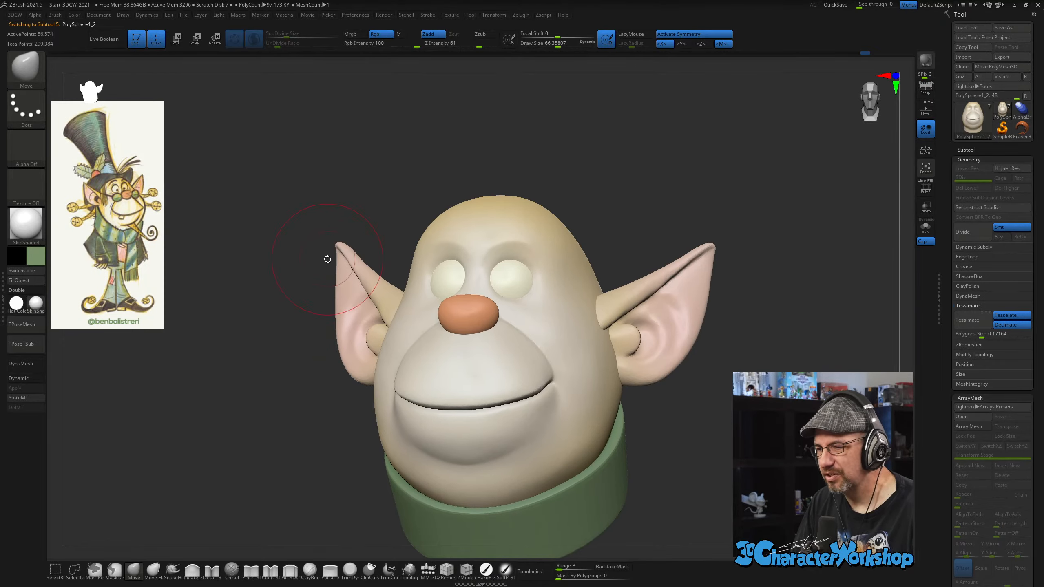
View the ears from above and adjust their upper edges with the Move brush at a draw size of about 66.
{"action": "mouse_move", "coordinate": [328, 259]}
{"action": "left_mouse_down"}
{"action": "mouse_move", "coordinate": [354, 217]}
{"action": "mouse_move", "coordinate": [414, 202]}
{"action": "mouse_move", "coordinate": [433, 243]}
{"action": "mouse_move", "coordinate": [423, 253]}
{"action": "mouse_move", "coordinate": [379, 249]}
{"action": "left_mouse_up"}
{"action": "key", "text": "s"}
{"action": "left_click", "coordinate": [386, 256]}
{"action": "key", "text": "s"}
{"action": "left_click", "coordinate": [375, 252]}
{"action": "key", "text": "s"}
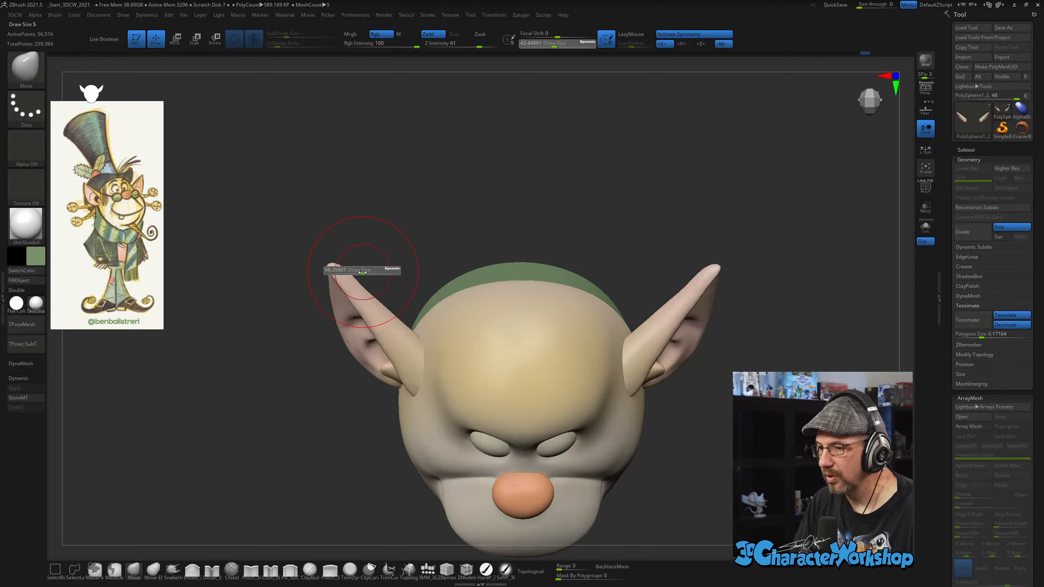
{"action": "left_click", "coordinate": [362, 273]}
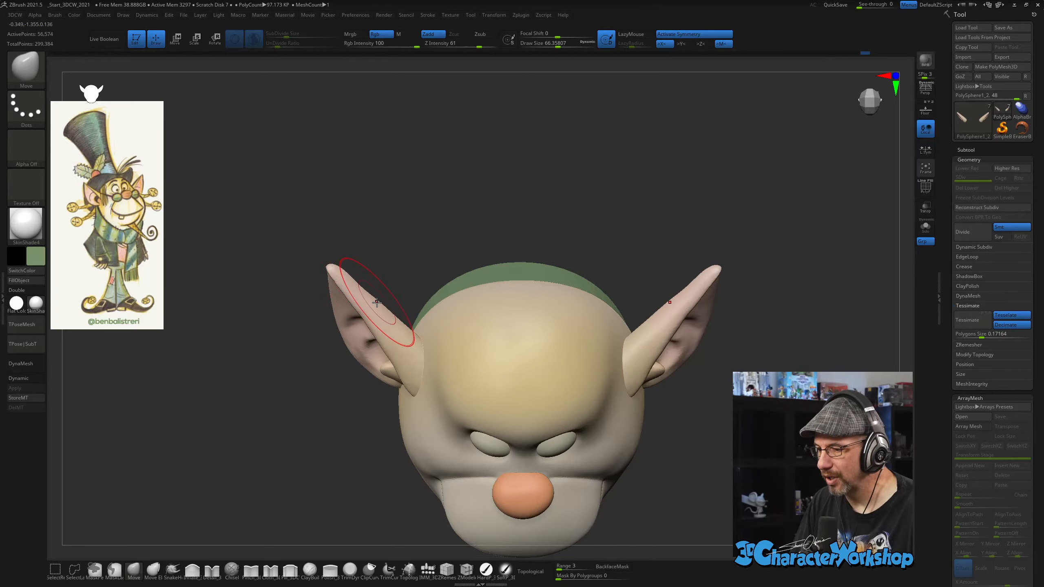
{"action": "mouse_move", "coordinate": [377, 303]}
{"action": "left_mouse_down"}
{"action": "mouse_move", "coordinate": [343, 284]}
{"action": "mouse_move", "coordinate": [353, 308]}
{"action": "mouse_move", "coordinate": [406, 230]}
{"action": "left_mouse_up"}
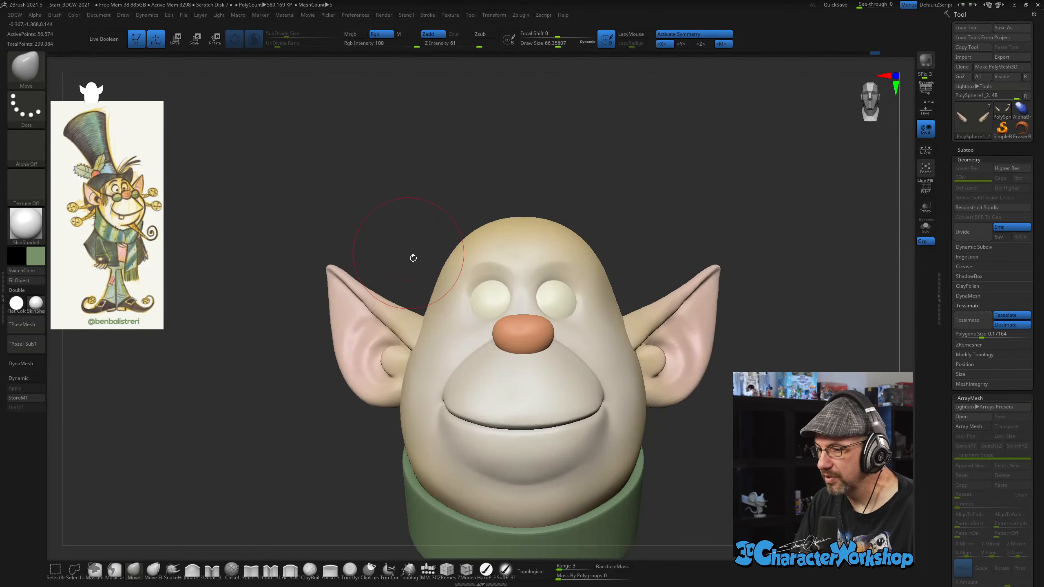
Pull the ear tips slightly outward with the Move brush, reducing the draw size to about 37 and 29.
{"action": "key", "text": "s"}
{"action": "left_click_drag", "start_coordinate": [391, 267], "coordinate": [348, 256]}
{"action": "key", "text": "s"}
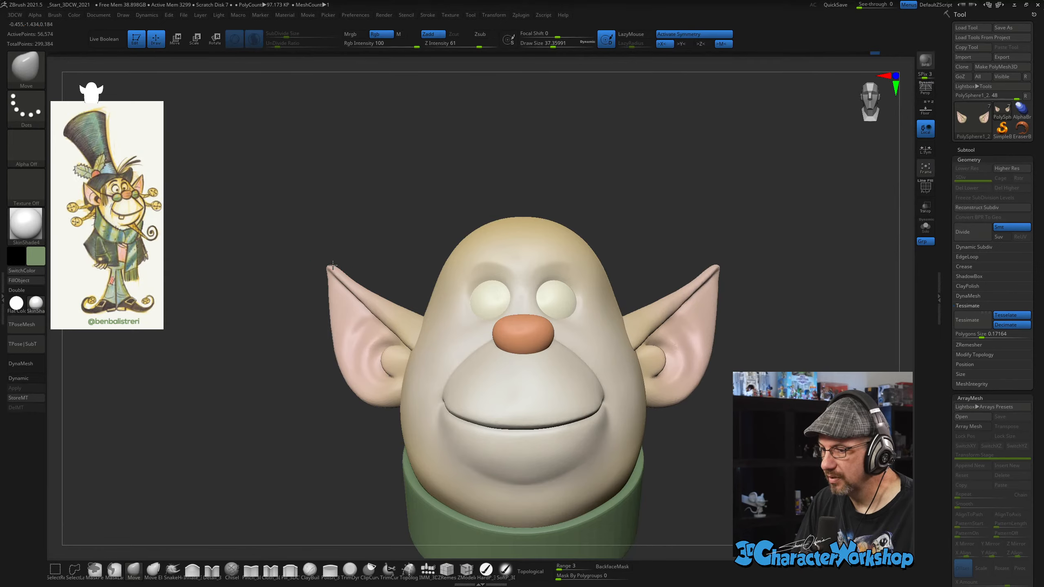
{"action": "key", "text": "s"}
{"action": "left_click_drag", "start_coordinate": [337, 268], "coordinate": [333, 268]}
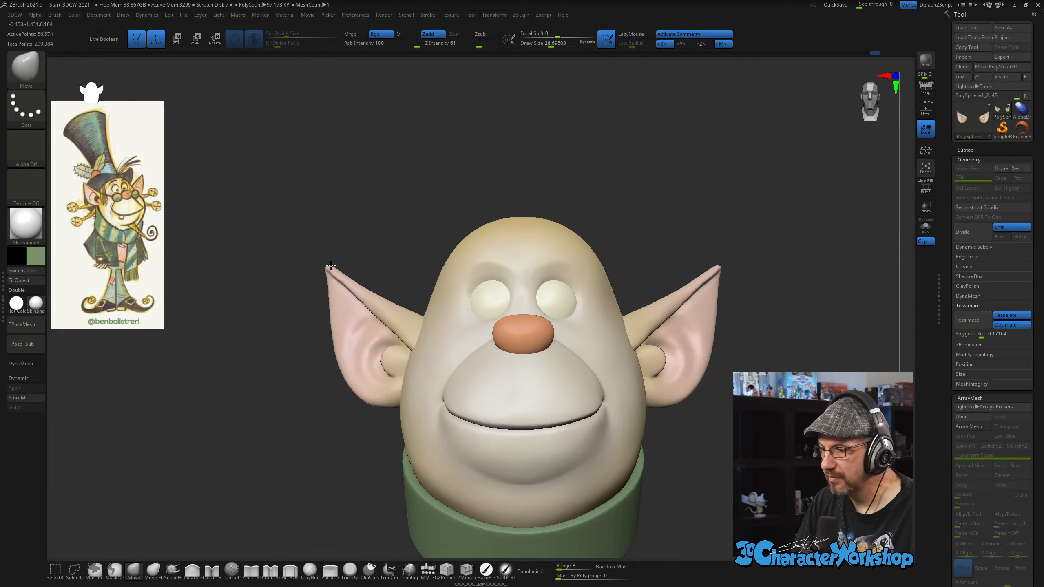
{"action": "left_click_drag", "start_coordinate": [377, 239], "coordinate": [402, 207]}
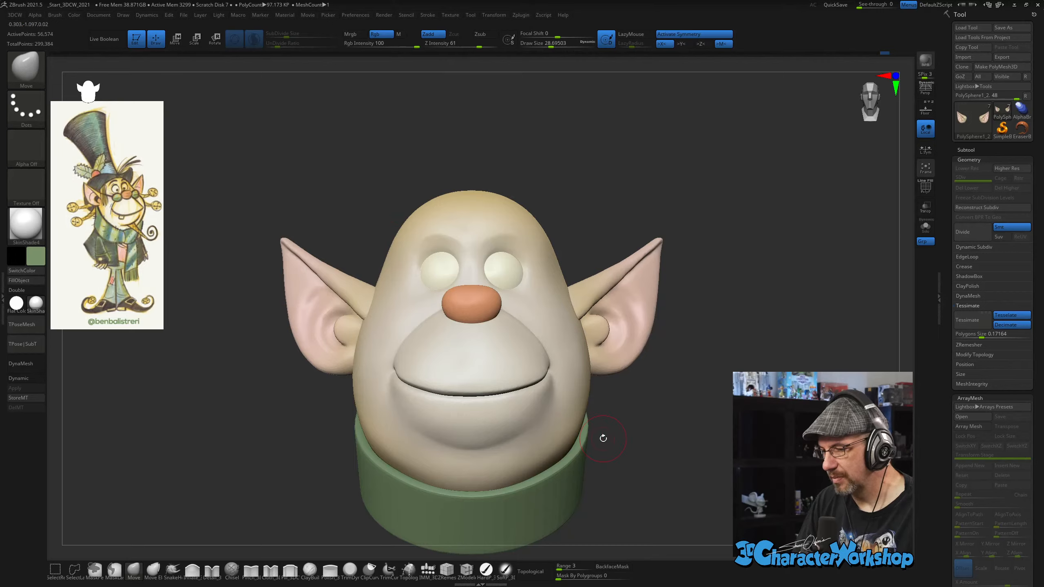
{"action": "left_click_drag", "start_coordinate": [603, 438], "coordinate": [680, 408]}
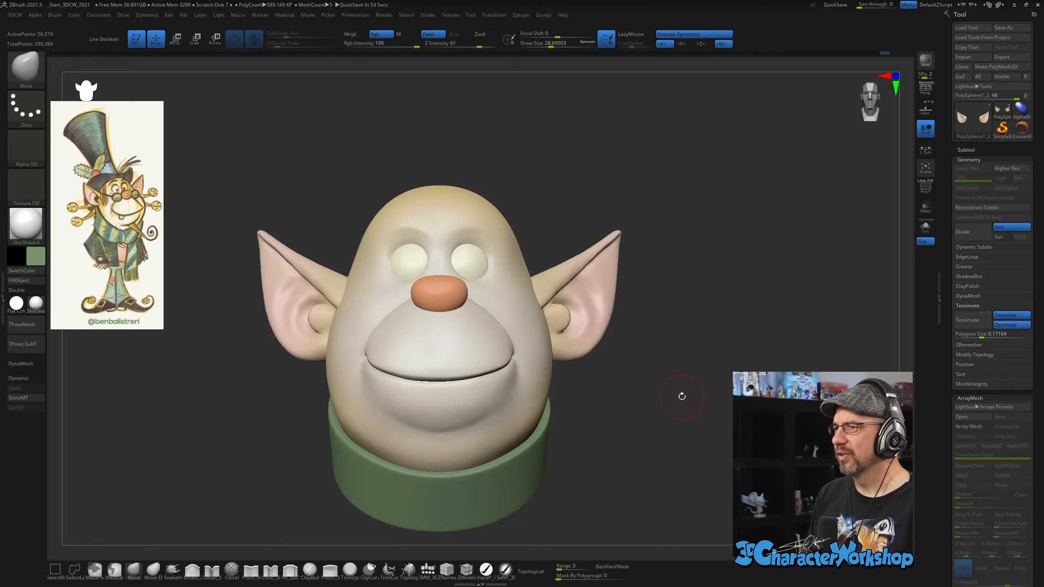
Shift both ears slightly up and back on the head with the transform gizmo, and return to the Move brush.
{"action": "key", "text": "s"}
{"action": "left_click_drag", "start_coordinate": [676, 388], "coordinate": [678, 390]}
{"action": "right_click_drag", "start_coordinate": [678, 375], "coordinate": [679, 377], "text": "ctrl"}
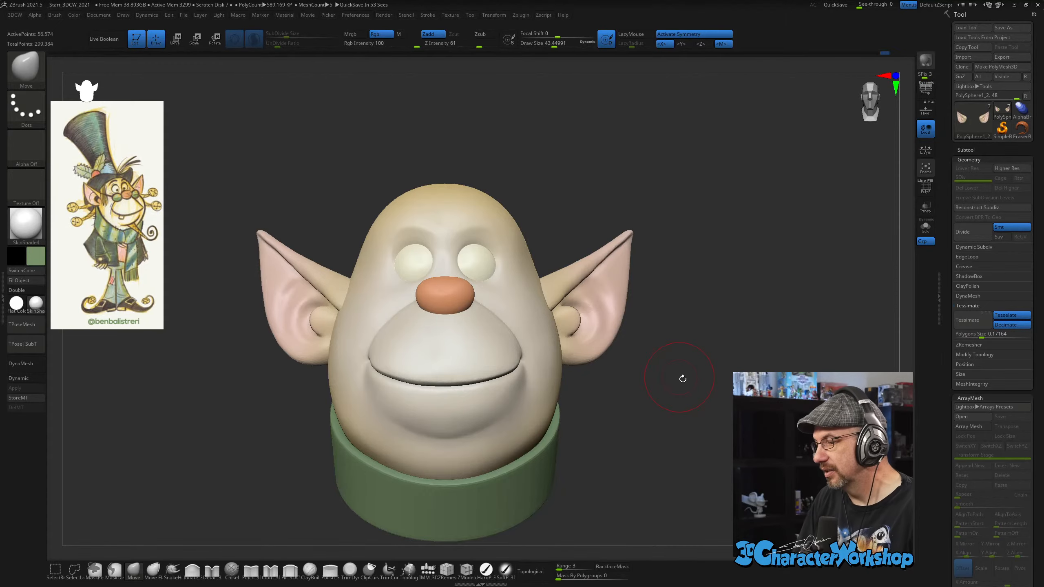
{"action": "left_click_drag", "start_coordinate": [683, 378], "coordinate": [650, 406]}
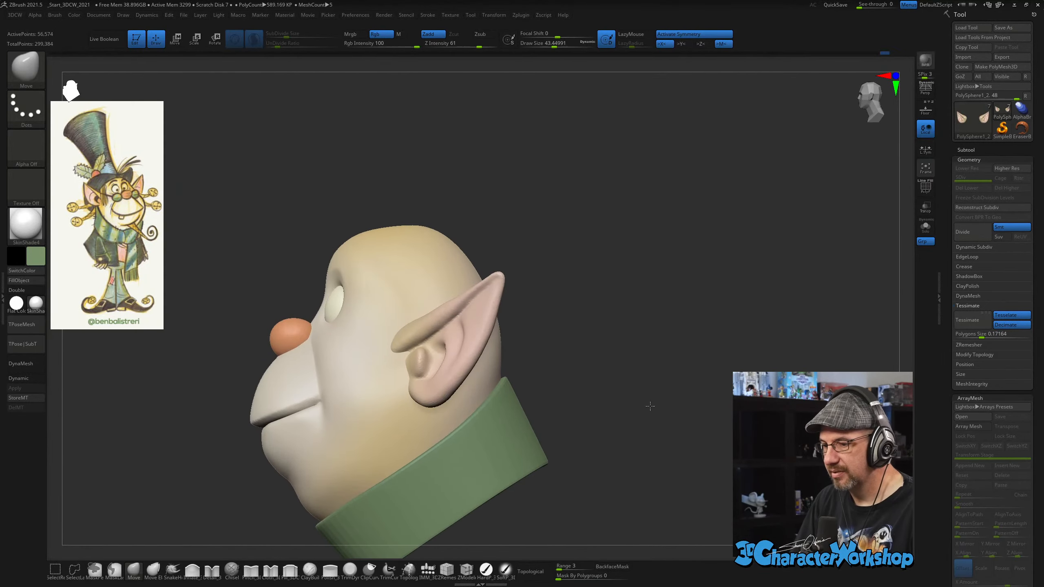
{"action": "key", "text": "w"}
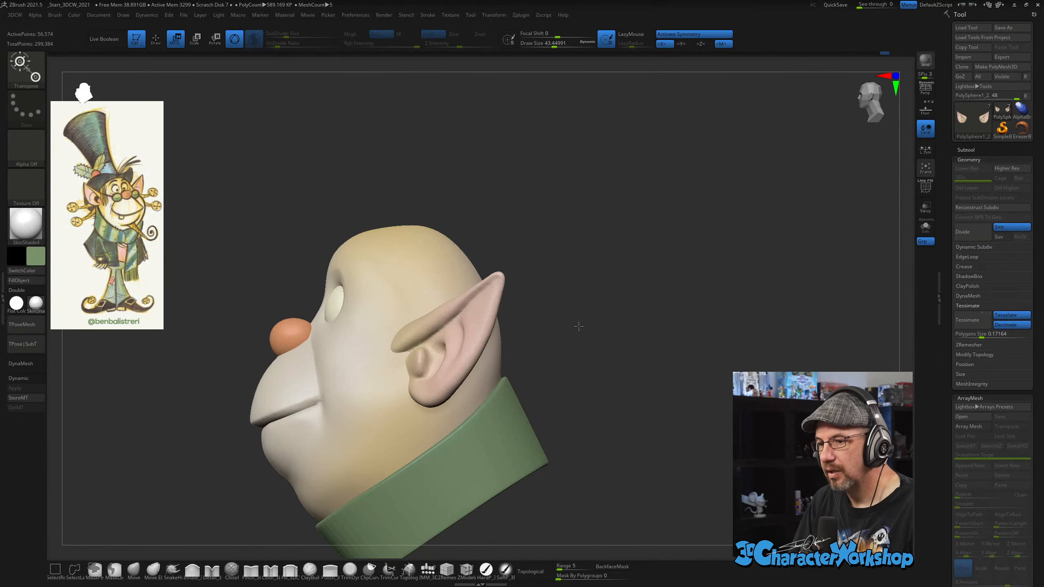
{"action": "left_click", "coordinate": [461, 323]}
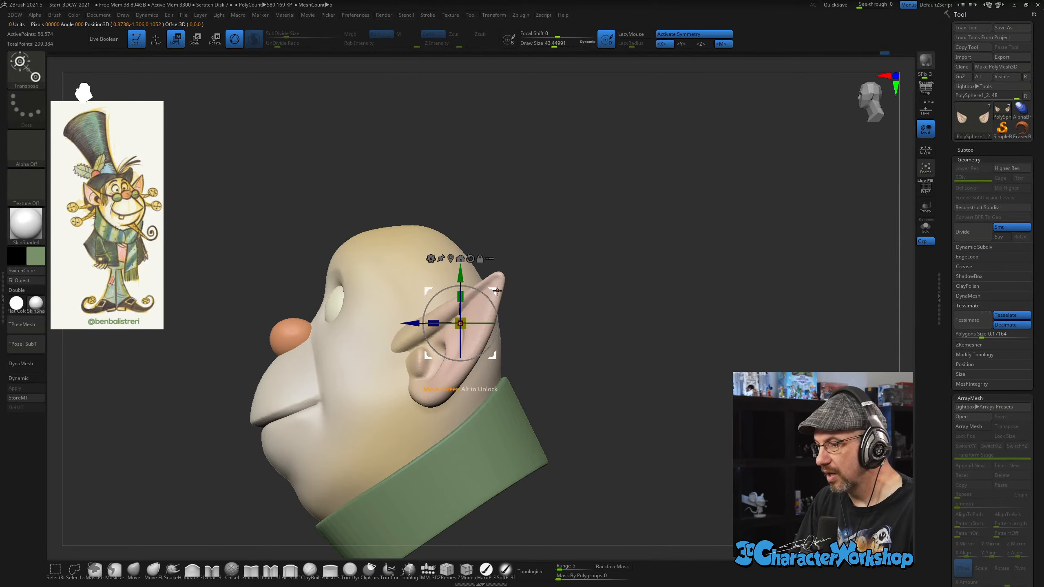
{"action": "left_click_drag", "start_coordinate": [492, 292], "coordinate": [622, 345]}
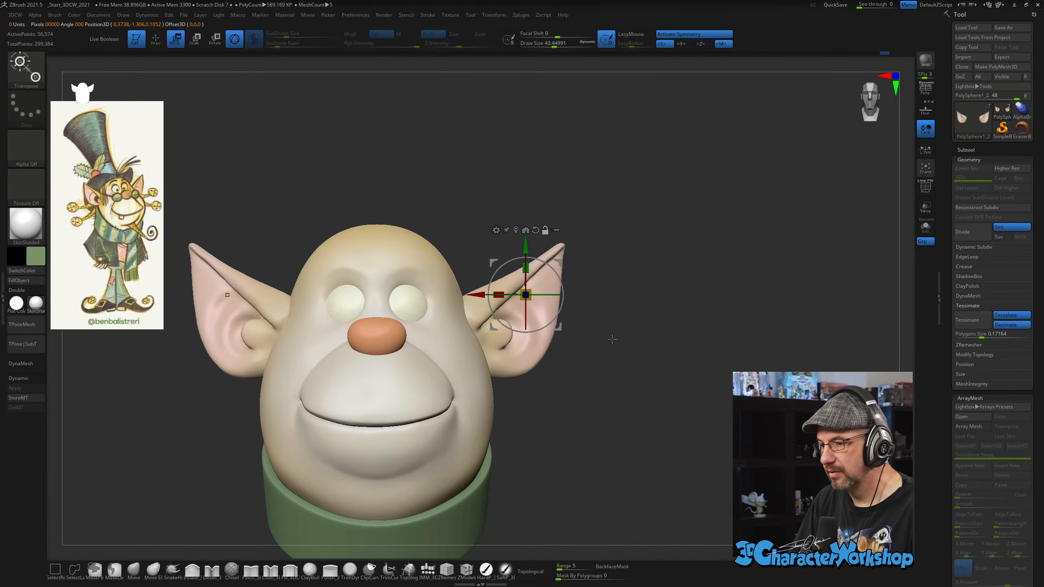
{"action": "mouse_move", "coordinate": [563, 260]}
{"action": "left_mouse_down"}
{"action": "mouse_move", "coordinate": [543, 264]}
{"action": "mouse_move", "coordinate": [572, 308]}
{"action": "mouse_move", "coordinate": [559, 345]}
{"action": "mouse_move", "coordinate": [552, 240]}
{"action": "mouse_move", "coordinate": [582, 209]}
{"action": "mouse_move", "coordinate": [714, 299]}
{"action": "mouse_move", "coordinate": [609, 288]}
{"action": "mouse_move", "coordinate": [530, 255]}
{"action": "mouse_move", "coordinate": [531, 266]}
{"action": "mouse_move", "coordinate": [560, 252]}
{"action": "mouse_move", "coordinate": [565, 281]}
{"action": "left_mouse_up"}
{"action": "mouse_move", "coordinate": [778, 364]}
{"action": "left_mouse_down"}
{"action": "mouse_move", "coordinate": [748, 375]}
{"action": "mouse_move", "coordinate": [793, 375]}
{"action": "mouse_move", "coordinate": [776, 372]}
{"action": "left_mouse_up"}
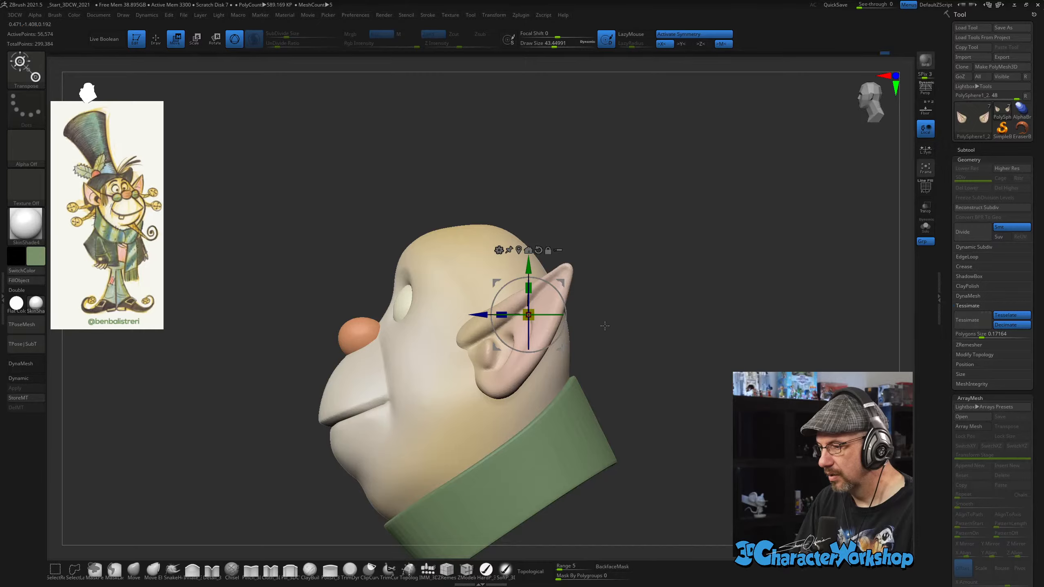
{"action": "left_click_drag", "start_coordinate": [487, 315], "coordinate": [495, 315]}
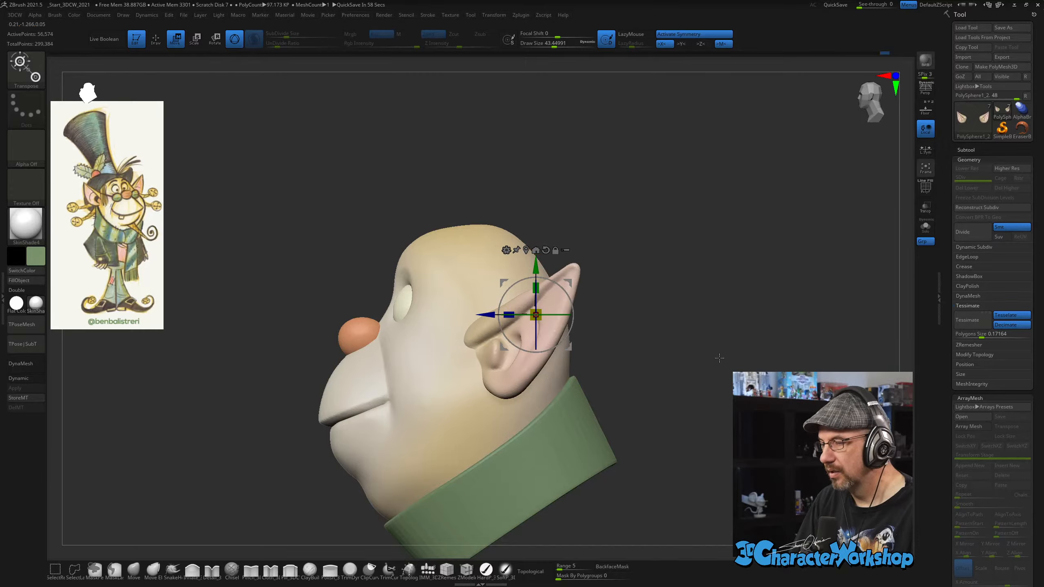
{"action": "left_click_drag", "start_coordinate": [721, 355], "coordinate": [667, 339]}
{"action": "key", "text": "q"}
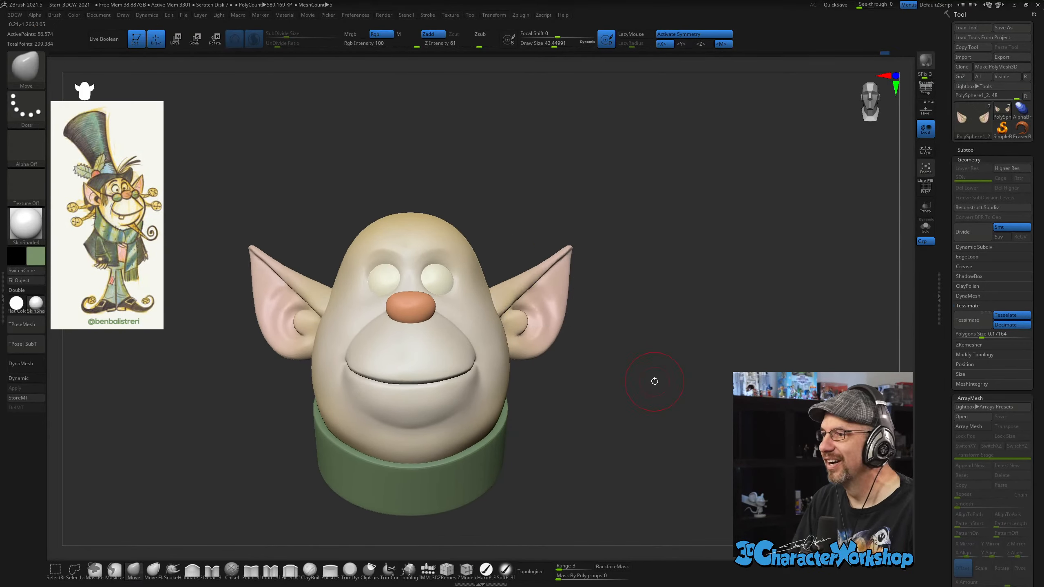
Make the head mesh the active subtool with the Move brush at a draw size of about 29.
{"action": "mouse_move", "coordinate": [655, 382]}
{"action": "left_mouse_down"}
{"action": "mouse_move", "coordinate": [625, 368]}
{"action": "mouse_move", "coordinate": [638, 391]}
{"action": "left_mouse_up"}
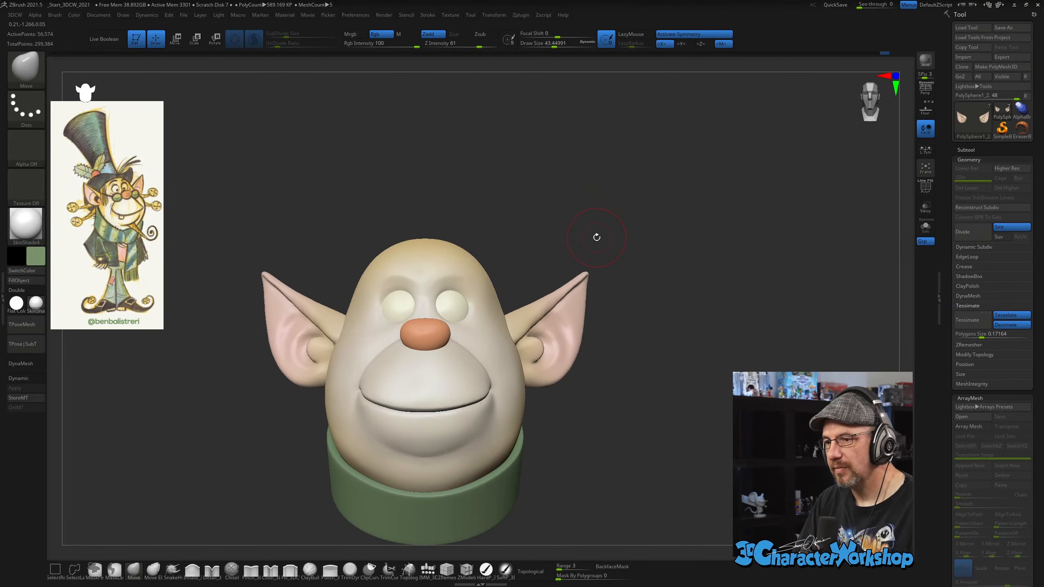
{"action": "left_click_drag", "start_coordinate": [596, 238], "coordinate": [537, 237]}
{"action": "left_click_drag", "start_coordinate": [671, 434], "coordinate": [634, 382]}
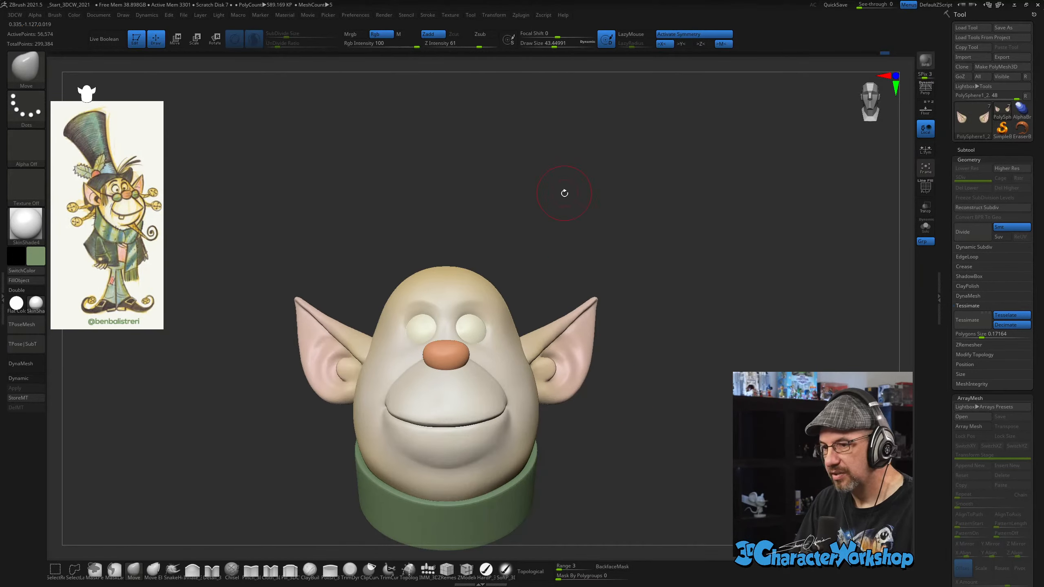
{"action": "mouse_move", "coordinate": [622, 203]}
{"action": "left_mouse_down", "text": "alt"}
{"action": "mouse_move", "coordinate": [608, 226]}
{"action": "mouse_move", "coordinate": [563, 219]}
{"action": "mouse_move", "coordinate": [611, 263]}
{"action": "left_mouse_up", "text": "alt"}
{"action": "key", "text": "s"}
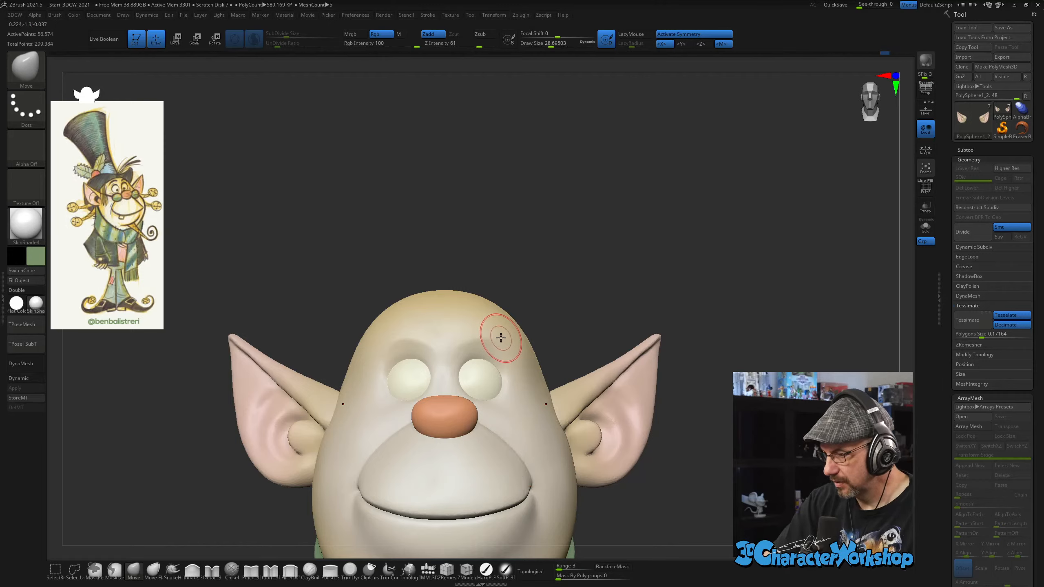
{"action": "key", "text": "ctrl+shift"}
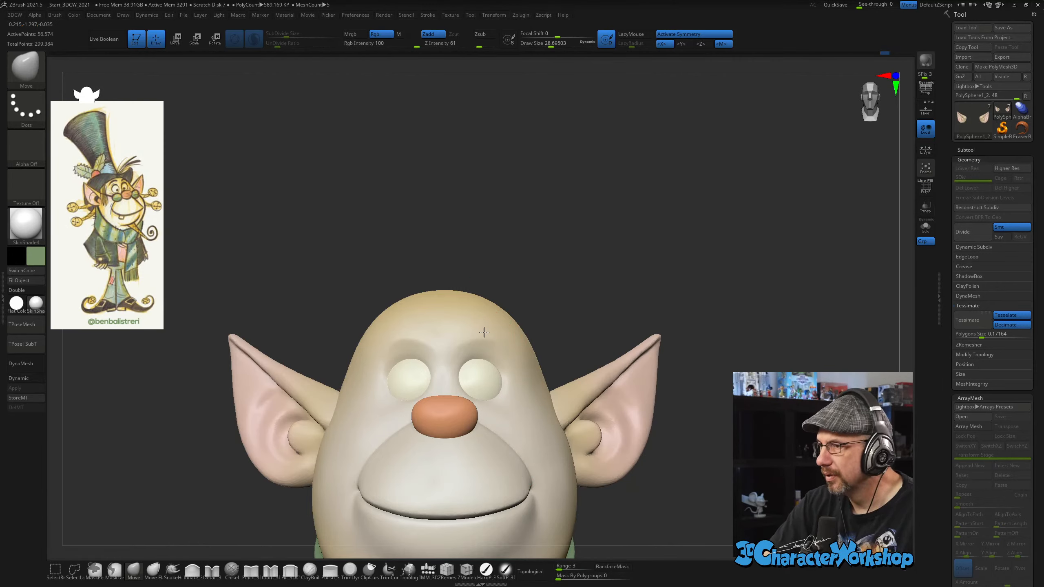
{"action": "left_click", "coordinate": [483, 322], "text": "alt"}
{"action": "key", "text": "shift+f"}
{"action": "key", "text": "shift+f"}
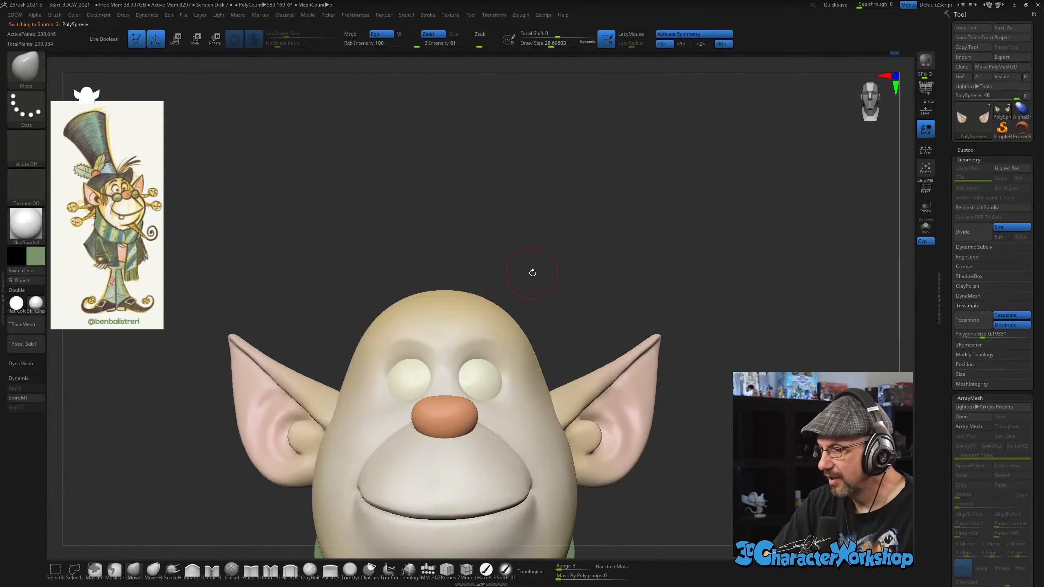
Draw a curved, four-section eyebrow grid above each eye on the head with the Topology brush at a draw size of about 10.
{"action": "mouse_move", "coordinate": [534, 272]}
{"action": "left_mouse_down", "text": "alt"}
{"action": "mouse_move", "coordinate": [541, 260]}
{"action": "mouse_move", "coordinate": [575, 273]}
{"action": "mouse_move", "coordinate": [573, 300]}
{"action": "left_mouse_up", "text": "alt"}
{"action": "key", "text": "s"}
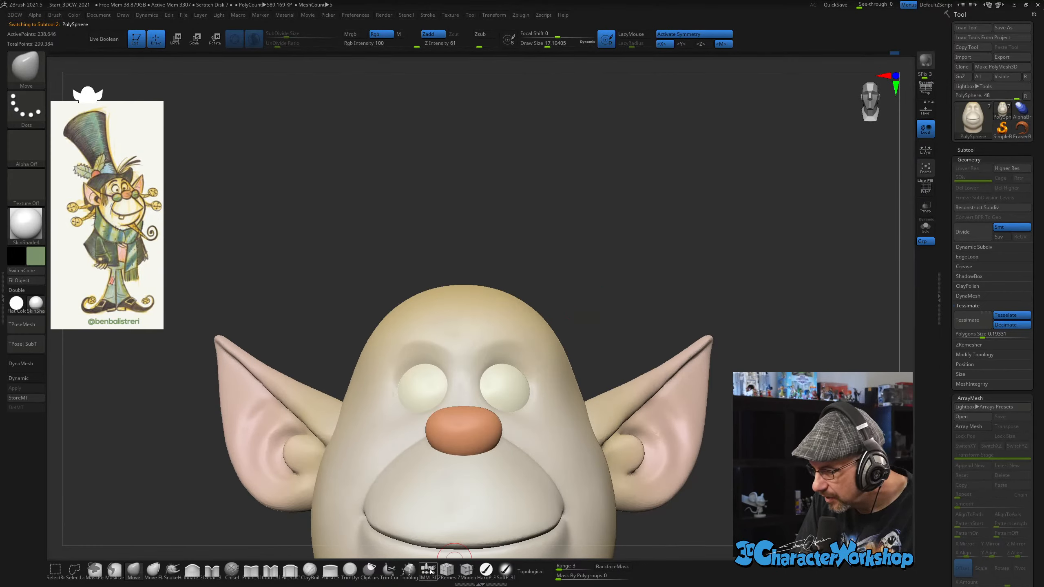
{"action": "left_click", "coordinate": [409, 570]}
{"action": "key", "text": "s"}
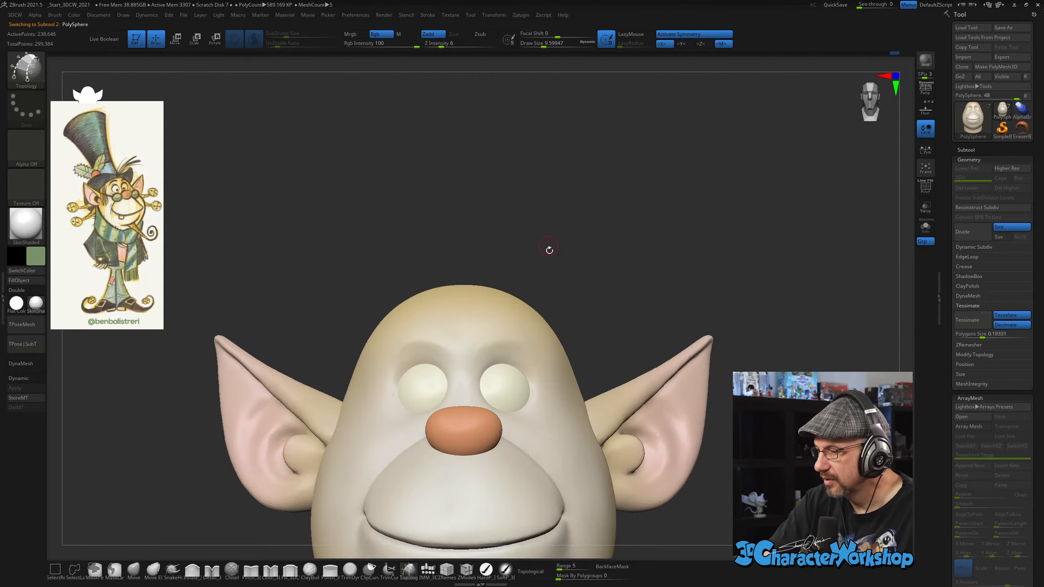
{"action": "mouse_move", "coordinate": [549, 249]}
{"action": "left_mouse_down", "text": "alt"}
{"action": "mouse_move", "coordinate": [494, 366]}
{"action": "mouse_move", "coordinate": [462, 346]}
{"action": "mouse_move", "coordinate": [467, 332]}
{"action": "mouse_move", "coordinate": [448, 370]}
{"action": "left_mouse_up", "text": "alt"}
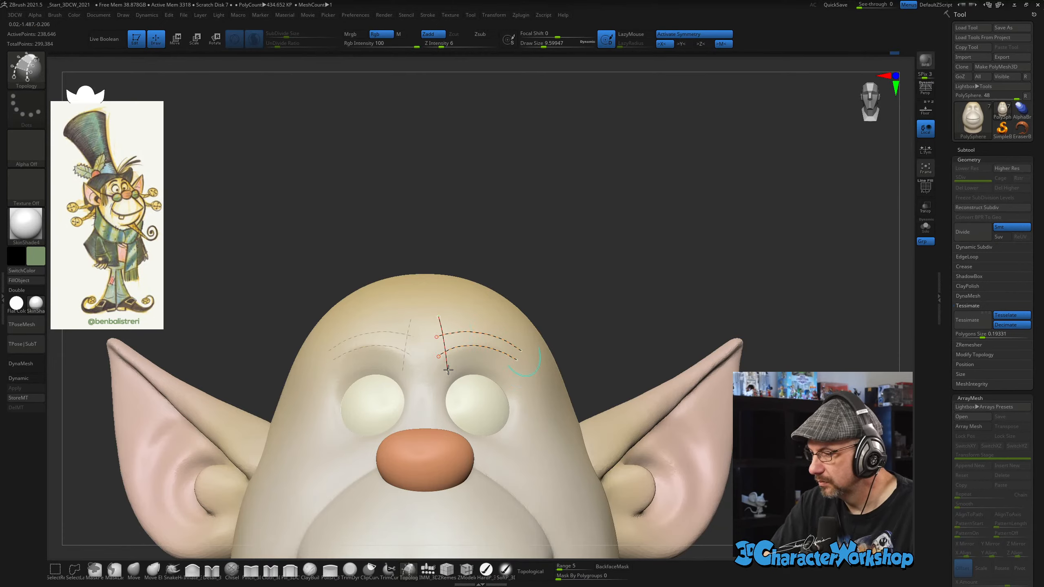
{"action": "left_click_drag", "start_coordinate": [520, 323], "coordinate": [507, 372]}
{"action": "mouse_move", "coordinate": [481, 311]}
{"action": "left_mouse_down"}
{"action": "mouse_move", "coordinate": [474, 364]}
{"action": "mouse_move", "coordinate": [464, 360]}
{"action": "mouse_move", "coordinate": [492, 364]}
{"action": "left_mouse_up"}
{"action": "left_click", "coordinate": [516, 369]}
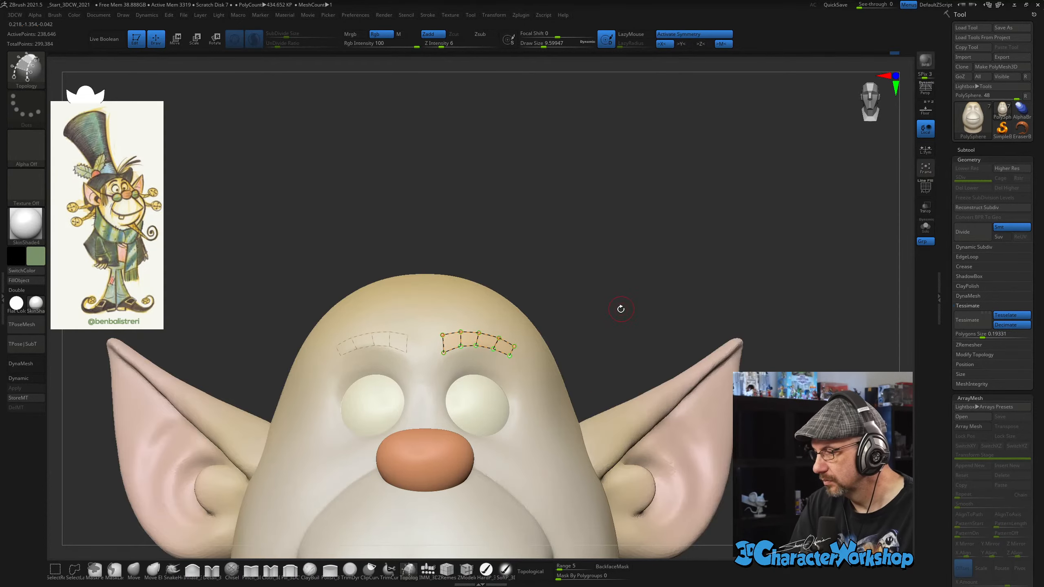
Generate the eyebrow geometry from the grid at a draw size of 1 and split the unmasked points into a separate subtool.
{"action": "left_click_drag", "start_coordinate": [621, 309], "coordinate": [632, 294]}
{"action": "key", "text": "s"}
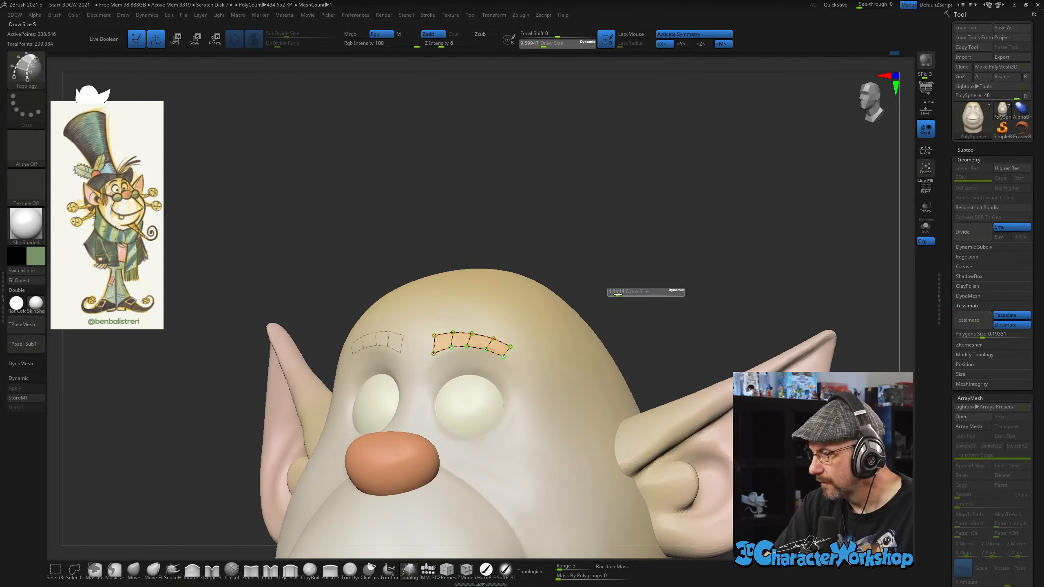
{"action": "left_click", "coordinate": [530, 384]}
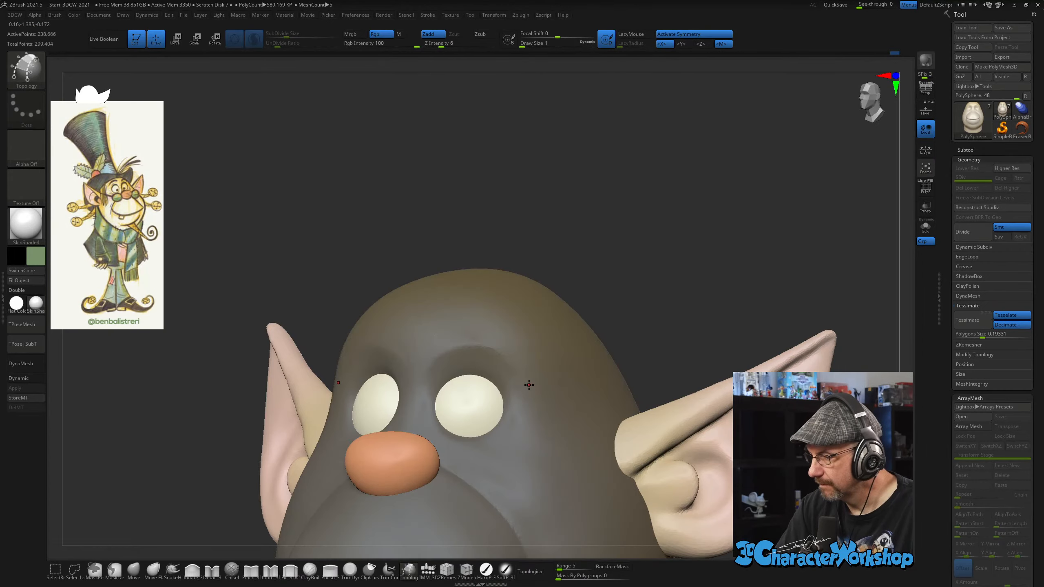
{"action": "key", "text": "space"}
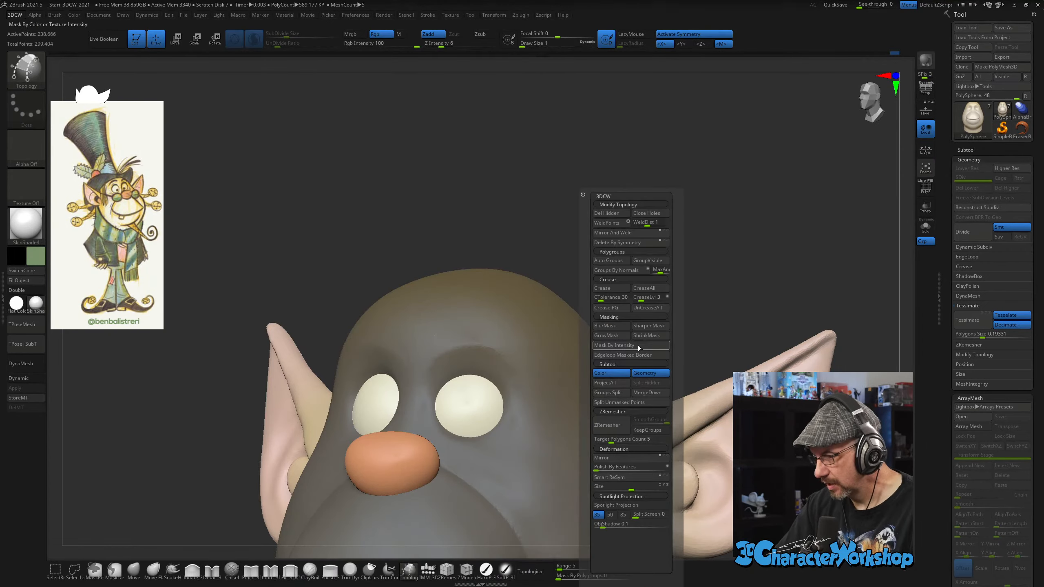
{"action": "left_click", "coordinate": [630, 403]}
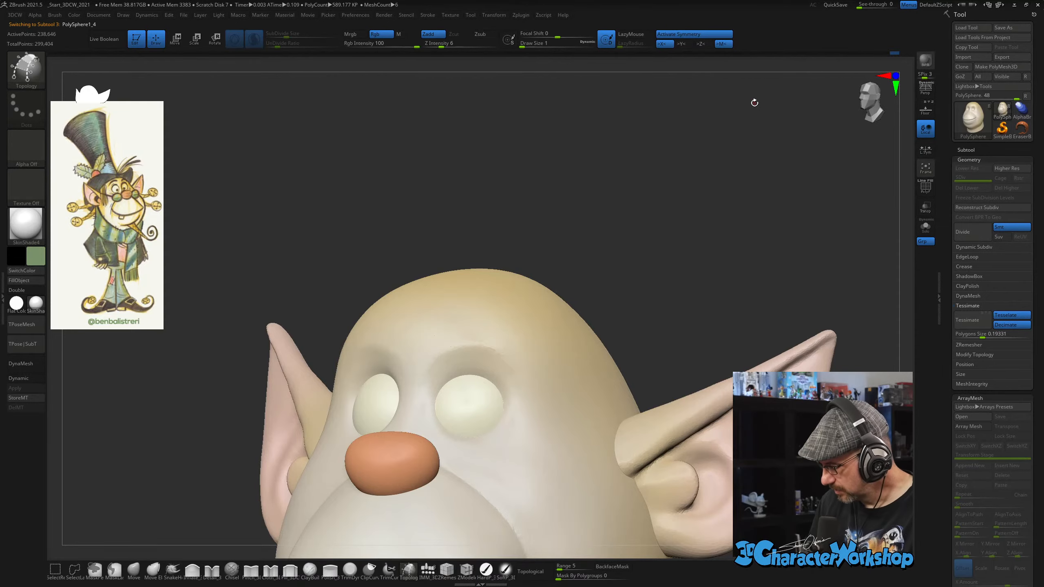
Isolate the eyebrows in Solo mode with their polyframe shown and set the draw size to about 6.3.
{"action": "left_click", "coordinate": [926, 226]}
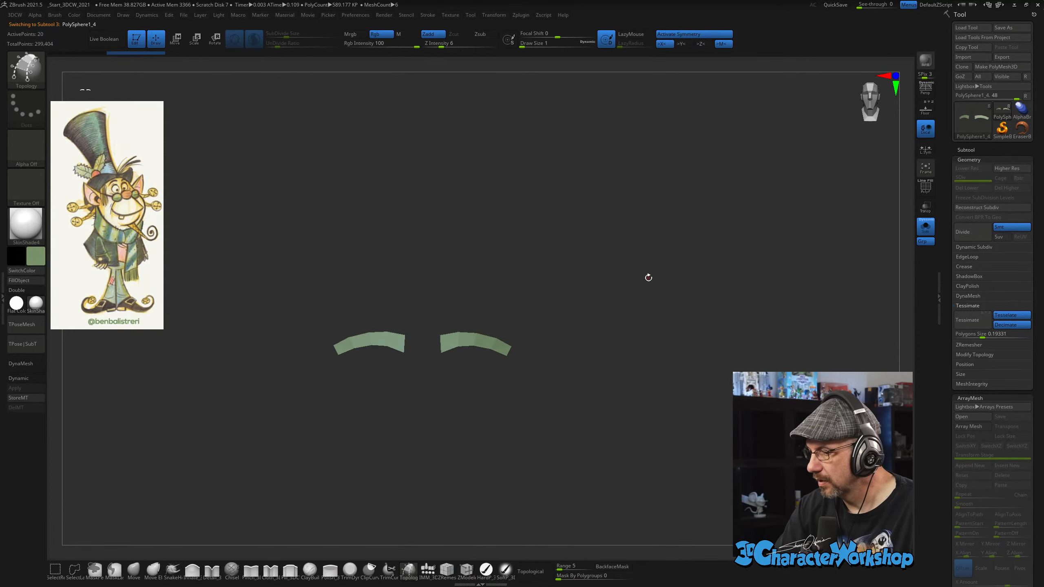
{"action": "key", "text": "shift+f"}
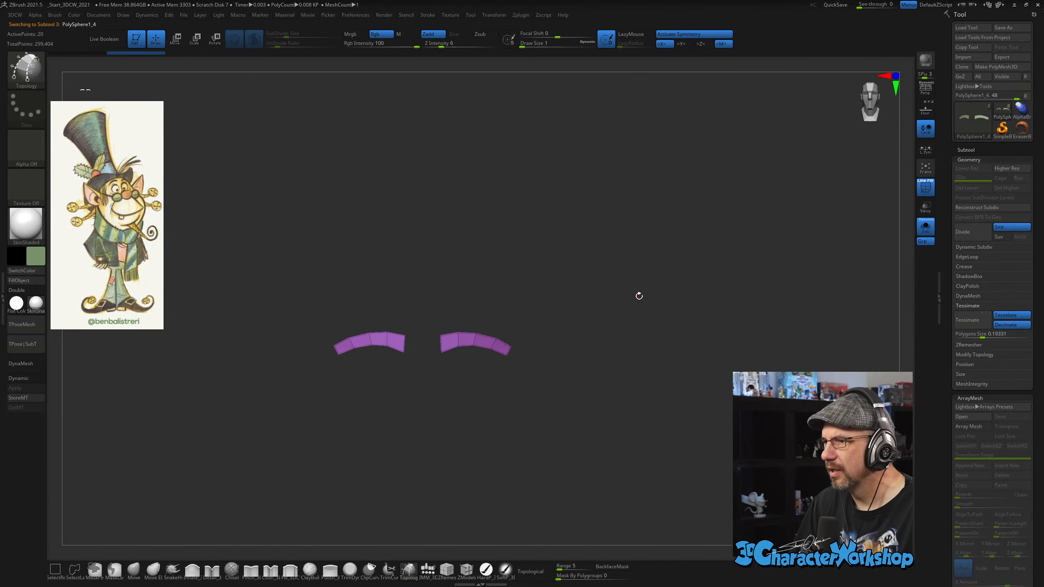
{"action": "mouse_move", "coordinate": [639, 296]}
{"action": "left_mouse_down"}
{"action": "mouse_move", "coordinate": [638, 327]}
{"action": "mouse_move", "coordinate": [593, 239]}
{"action": "mouse_move", "coordinate": [641, 262]}
{"action": "mouse_move", "coordinate": [643, 297]}
{"action": "left_mouse_up"}
{"action": "key", "text": "s"}
{"action": "key", "text": "s"}
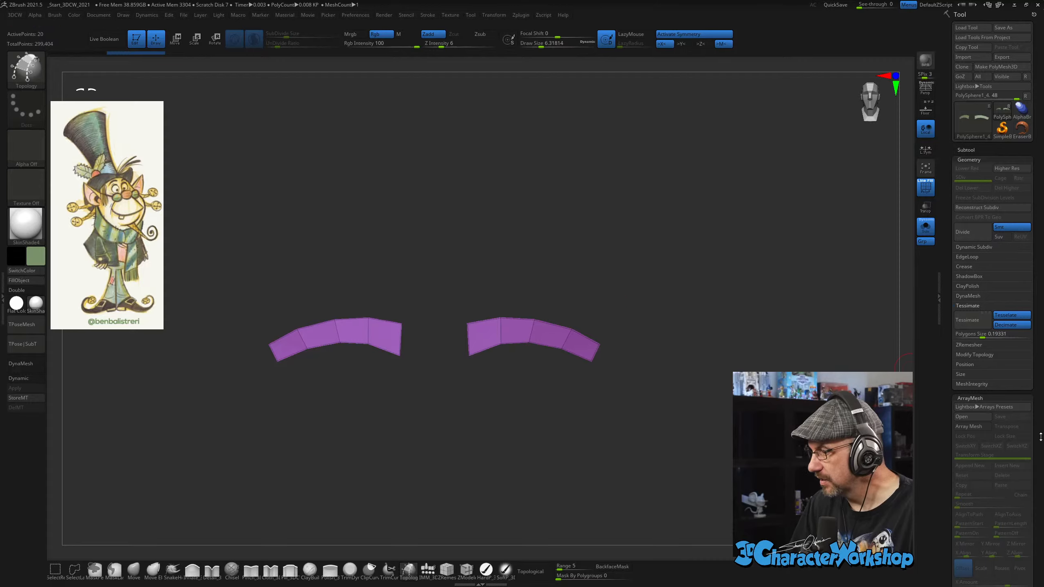
{"action": "left_click_drag", "start_coordinate": [954, 355], "coordinate": [940, 373]}
Enable Dynamic Subdivision on the eyebrows with a thickness of 0.00025 and turn Post SubDiv off.
{"action": "left_click", "coordinate": [982, 232]}
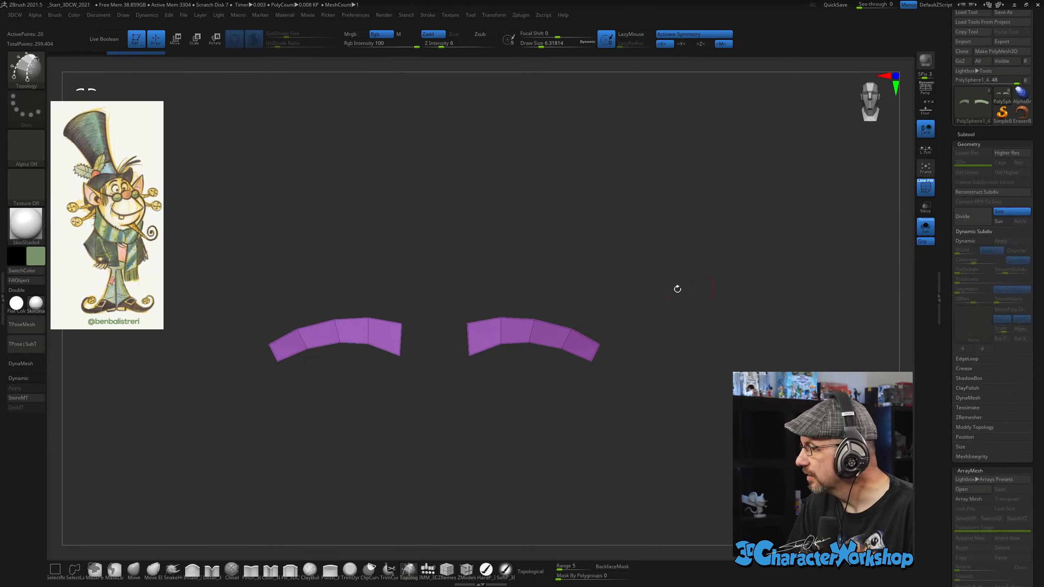
{"action": "left_click_drag", "start_coordinate": [676, 289], "coordinate": [702, 324]}
{"action": "left_click_drag", "start_coordinate": [676, 254], "coordinate": [678, 259], "text": "alt"}
{"action": "left_click_drag", "start_coordinate": [663, 275], "coordinate": [674, 275]}
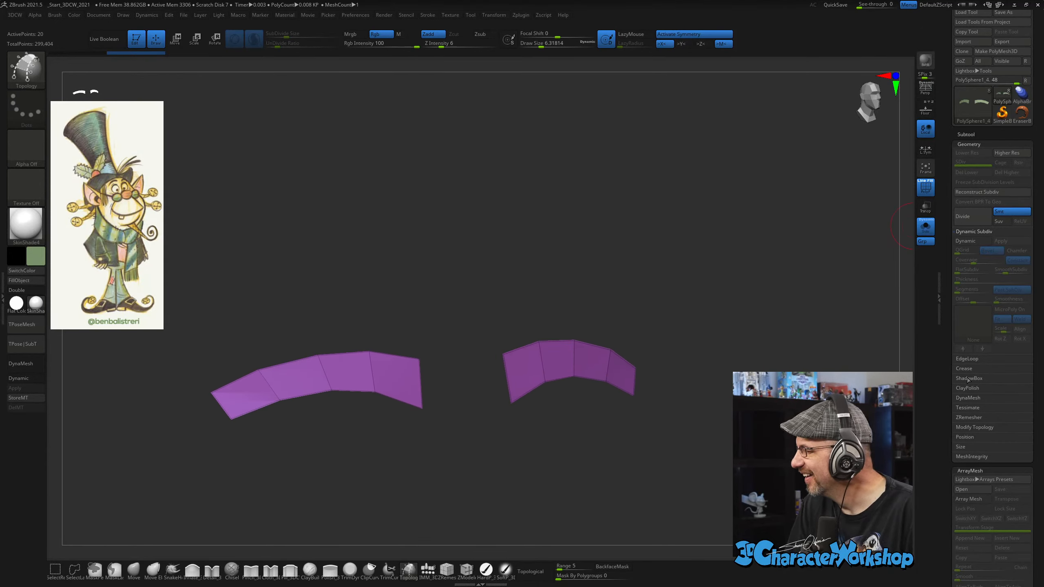
{"action": "left_click", "coordinate": [973, 232]}
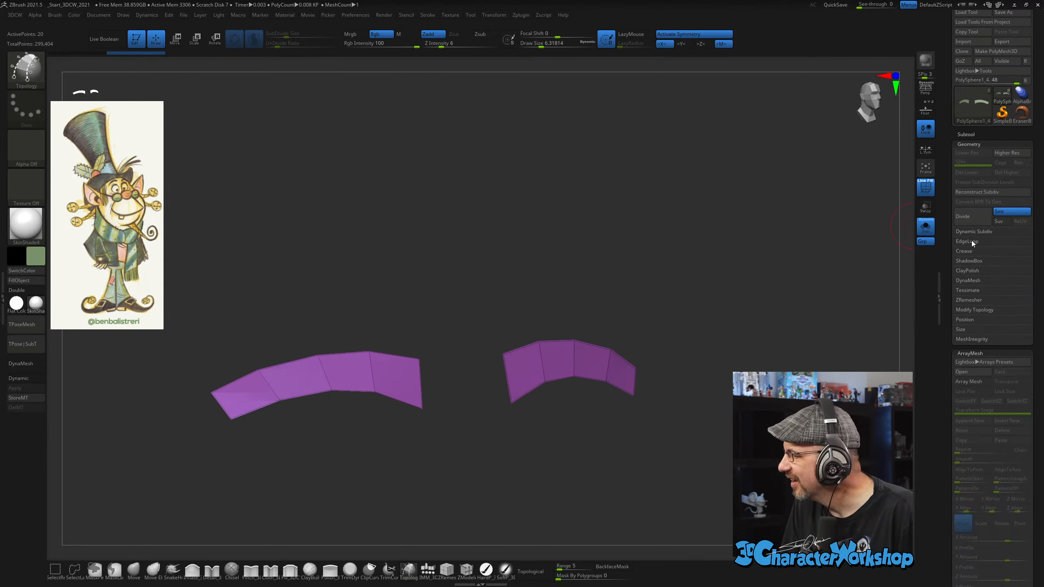
{"action": "left_click", "coordinate": [973, 232]}
{"action": "left_click", "coordinate": [972, 242]}
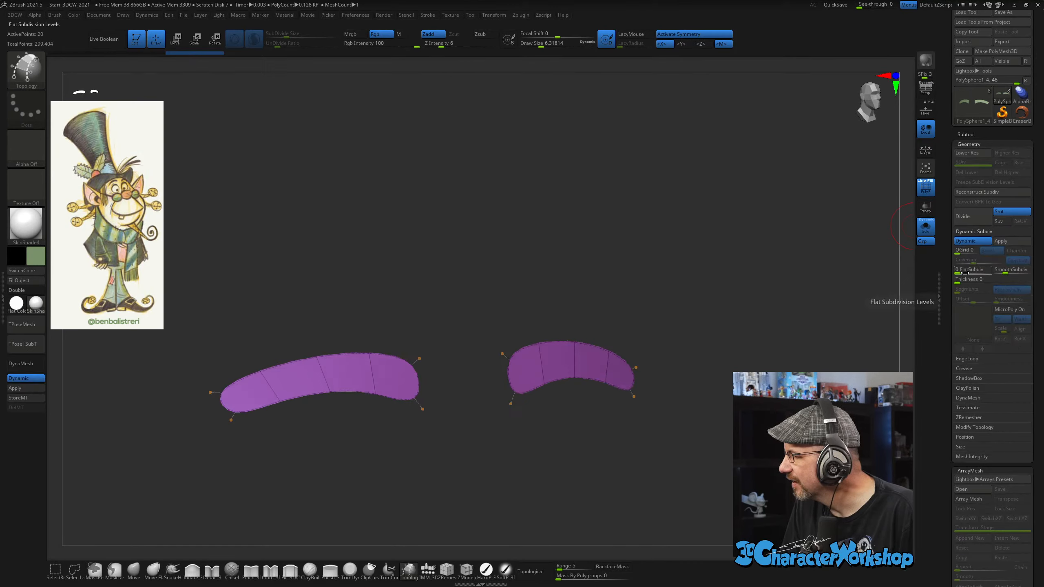
{"action": "left_click_drag", "start_coordinate": [958, 281], "coordinate": [959, 281]}
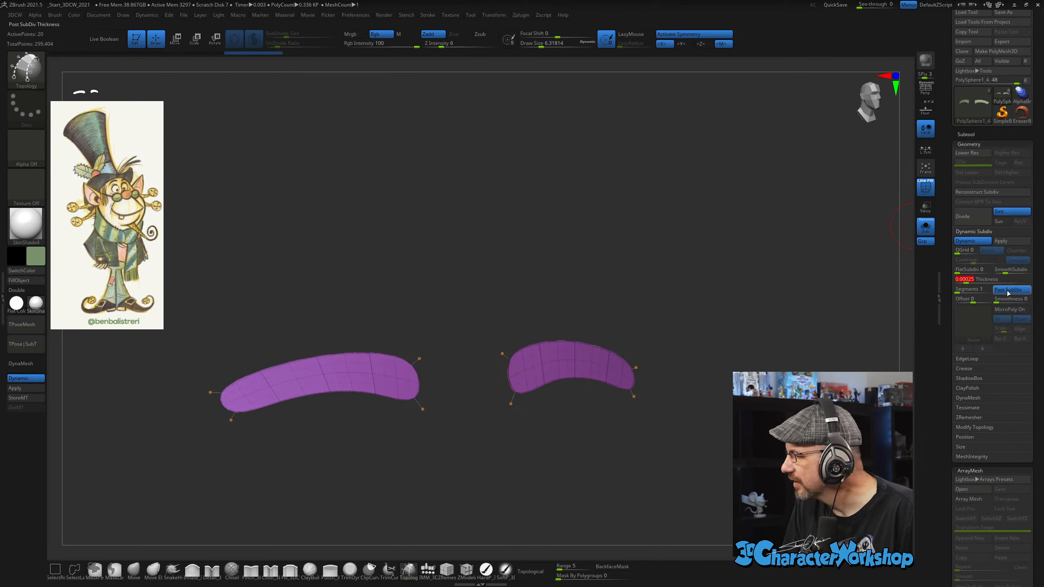
Uncrease all eyebrow edges and set the eyebrows' dynamic thickness to 0.00373.
{"action": "key", "text": "grave"}
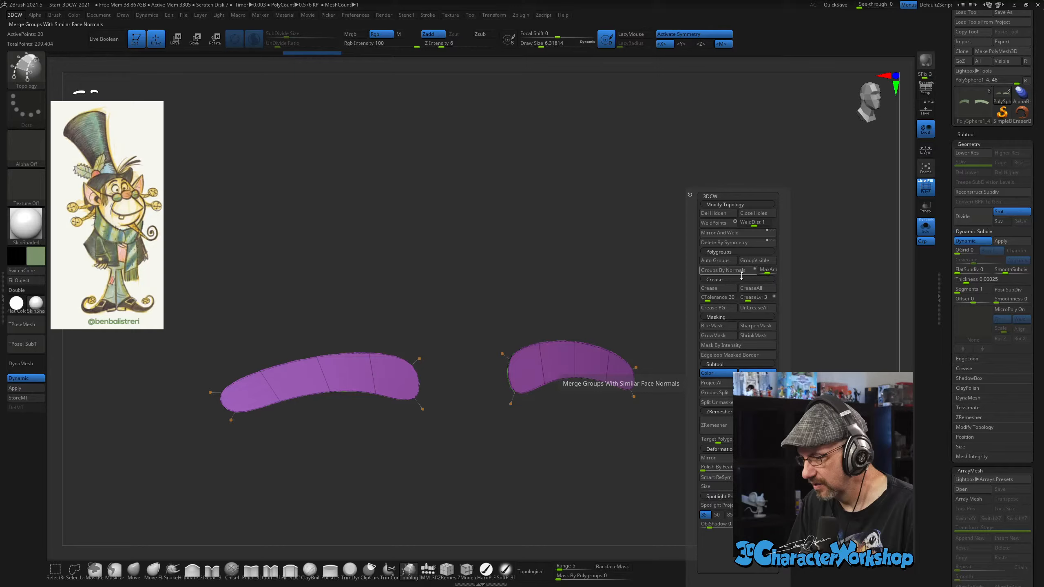
{"action": "left_click", "coordinate": [754, 308]}
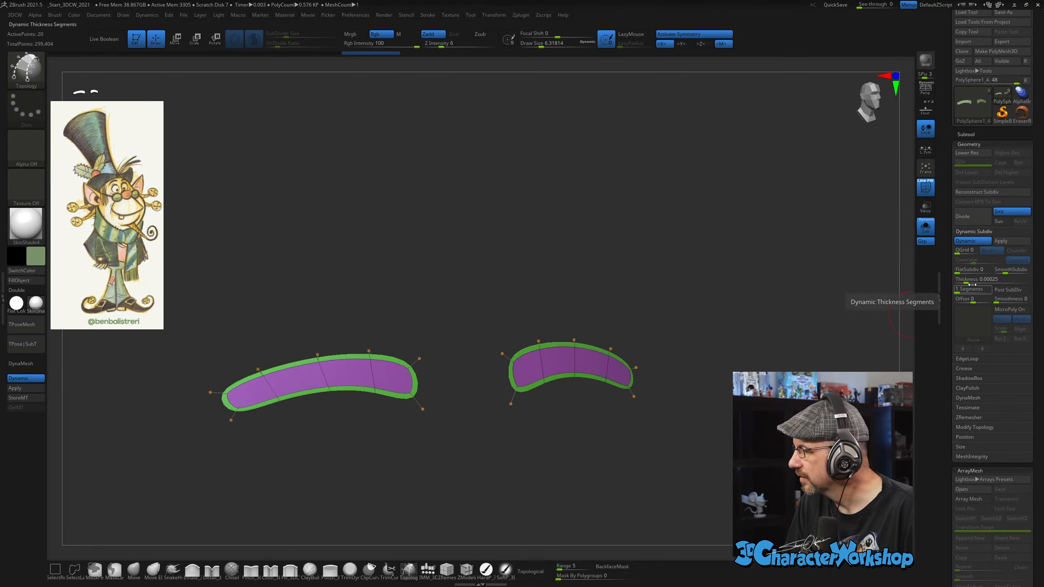
{"action": "left_click_drag", "start_coordinate": [964, 281], "coordinate": [978, 280]}
{"action": "mouse_move", "coordinate": [762, 281]}
{"action": "left_mouse_down"}
{"action": "mouse_move", "coordinate": [783, 285]}
{"action": "mouse_move", "coordinate": [711, 233]}
{"action": "mouse_move", "coordinate": [757, 240]}
{"action": "mouse_move", "coordinate": [733, 239]}
{"action": "mouse_move", "coordinate": [744, 250]}
{"action": "left_mouse_up"}
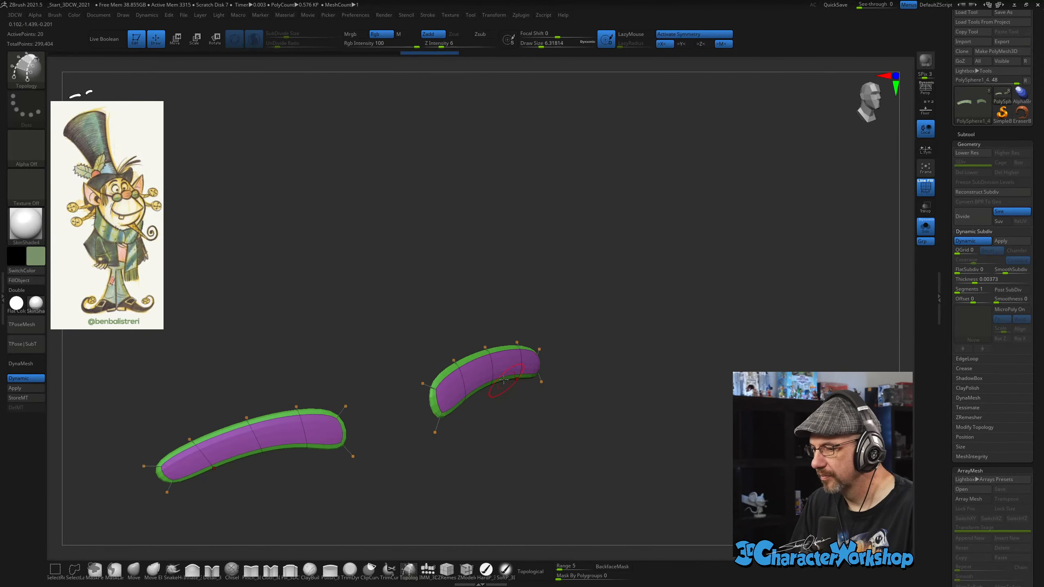
{"action": "mouse_move", "coordinate": [614, 318]}
{"action": "left_mouse_down"}
{"action": "mouse_move", "coordinate": [700, 315]}
{"action": "mouse_move", "coordinate": [904, 240]}
{"action": "left_mouse_up"}
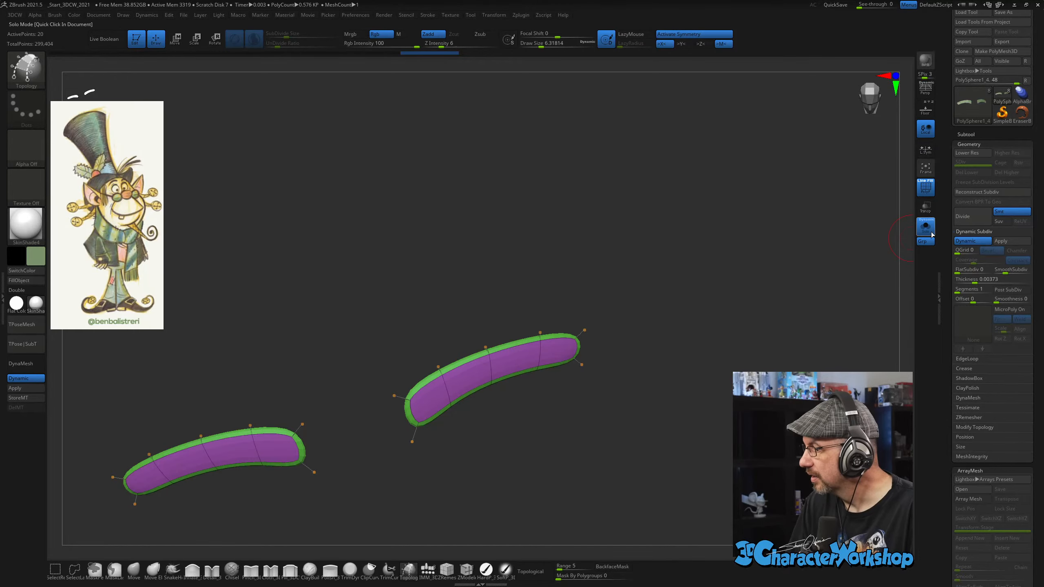
Exit Solo mode and fill the eyebrows with a dark gray-brown sampled from the reference, using the HardP_3DCW brush.
{"action": "left_click", "coordinate": [932, 235]}
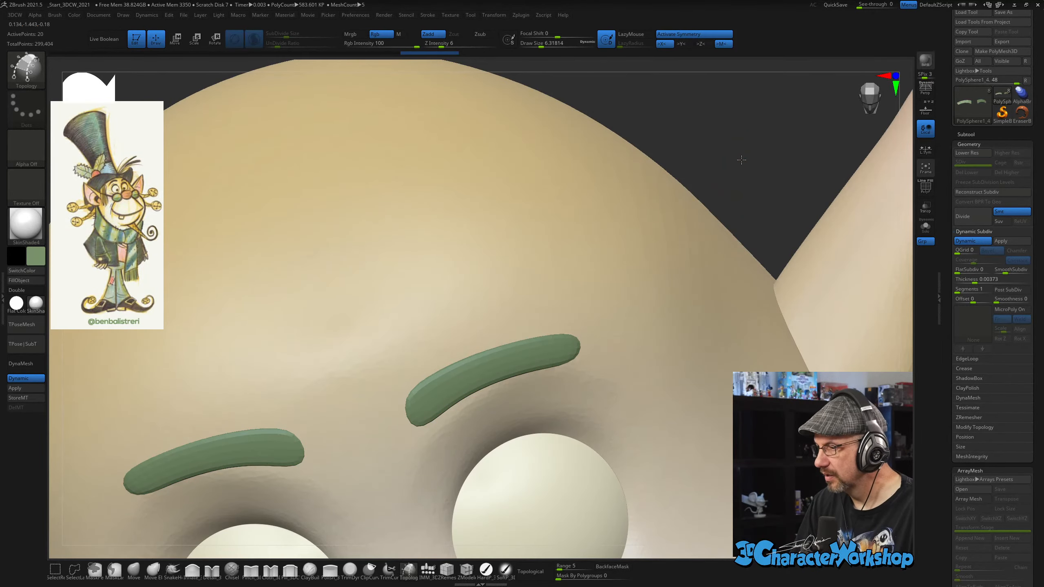
{"action": "left_click_drag", "start_coordinate": [741, 160], "coordinate": [739, 159], "text": "shift"}
{"action": "left_click_drag", "start_coordinate": [725, 257], "coordinate": [699, 193], "text": "alt"}
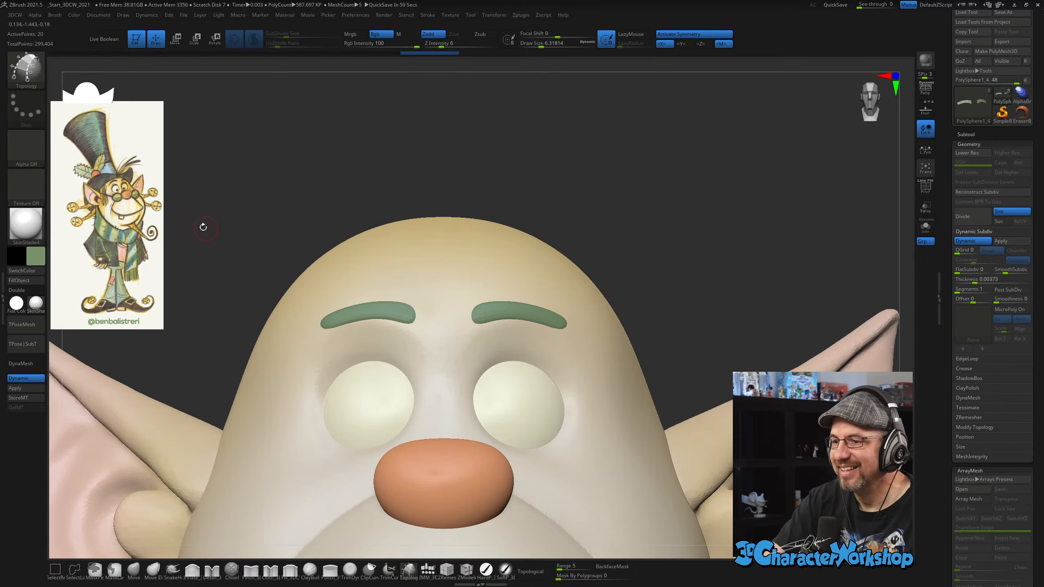
{"action": "key", "text": "z"}
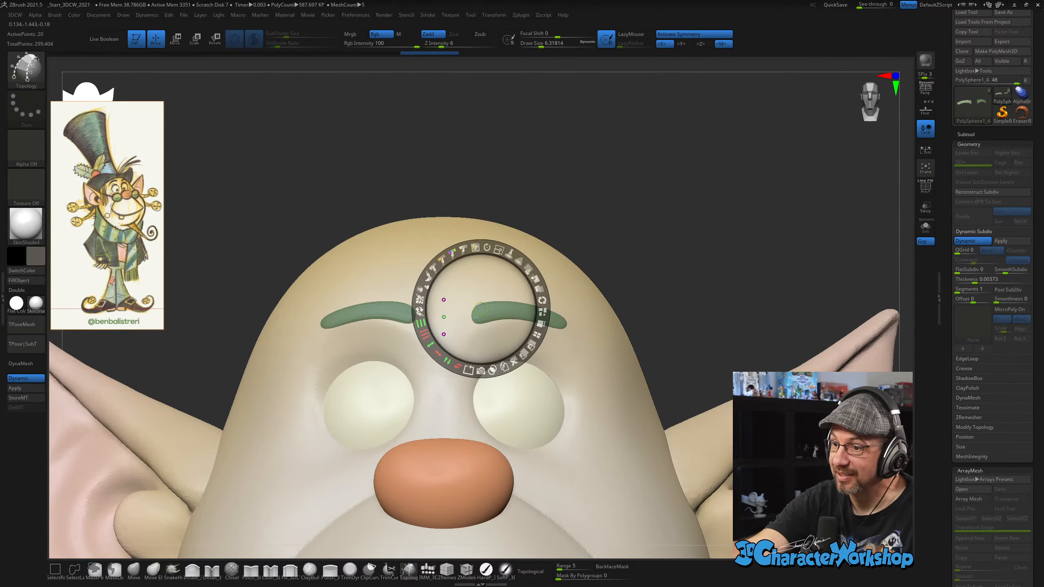
{"action": "key", "text": "z"}
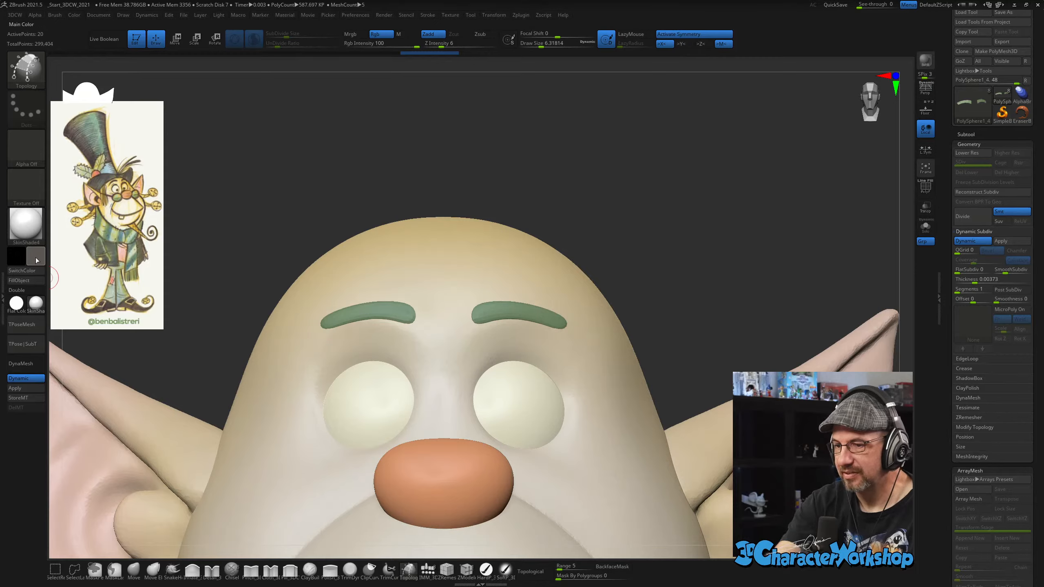
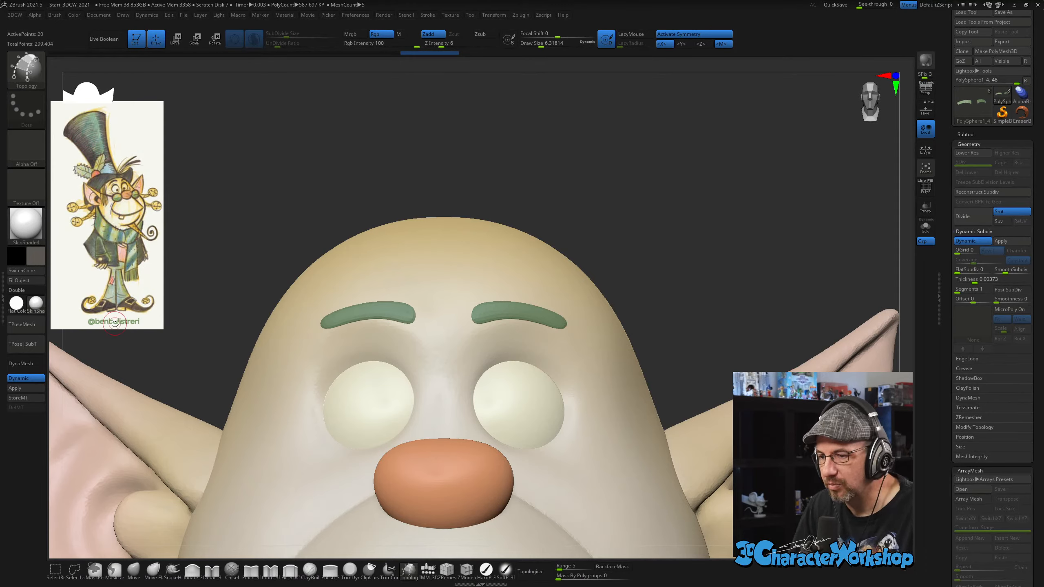
{"action": "left_click", "coordinate": [493, 579]}
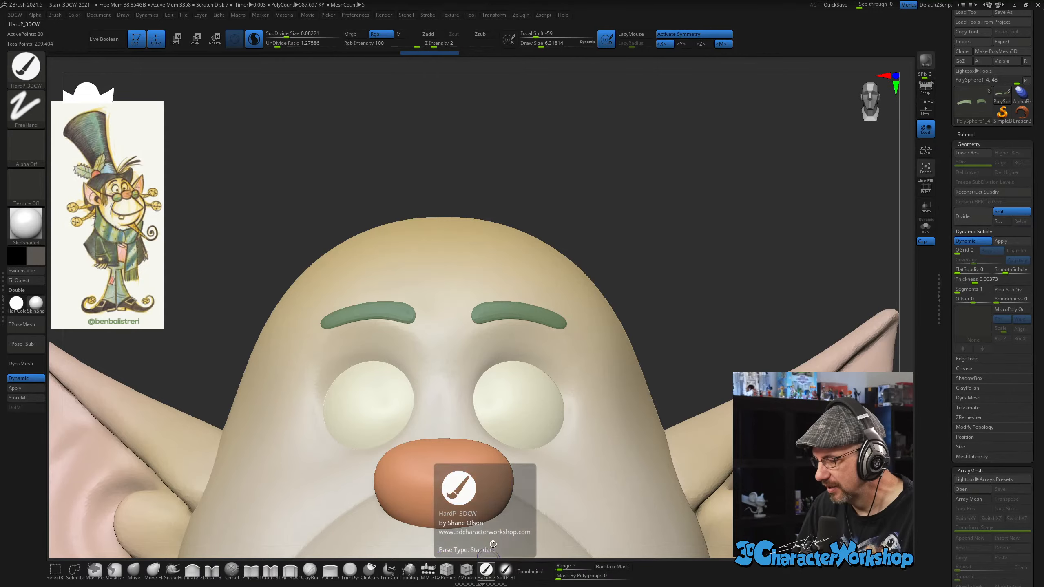
{"action": "mouse_move", "coordinate": [581, 195]}
{"action": "left_mouse_down", "text": "alt"}
{"action": "mouse_move", "coordinate": [608, 210]}
{"action": "mouse_move", "coordinate": [568, 212]}
{"action": "mouse_move", "coordinate": [585, 217]}
{"action": "mouse_move", "coordinate": [510, 200]}
{"action": "mouse_move", "coordinate": [515, 239]}
{"action": "mouse_move", "coordinate": [521, 217]}
{"action": "left_mouse_up", "text": "alt"}
Bend the outer ends of both eyebrows downward with the Move brush at a draw size of about 27.
{"action": "left_click", "coordinate": [133, 571]}
{"action": "key", "text": "s"}
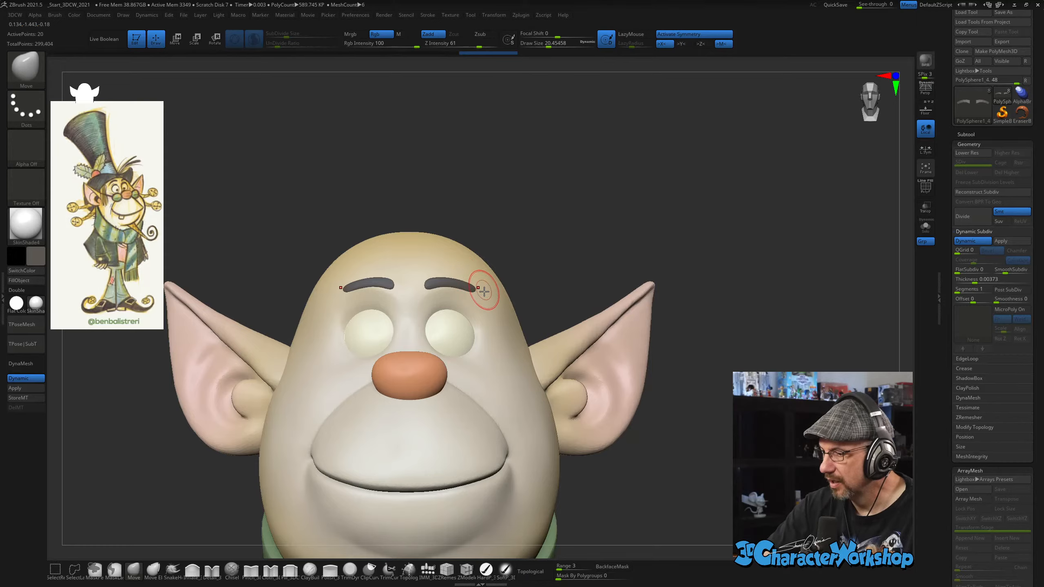
{"action": "mouse_move", "coordinate": [547, 224]}
{"action": "left_mouse_down"}
{"action": "mouse_move", "coordinate": [484, 275]}
{"action": "mouse_move", "coordinate": [491, 294]}
{"action": "left_mouse_up"}
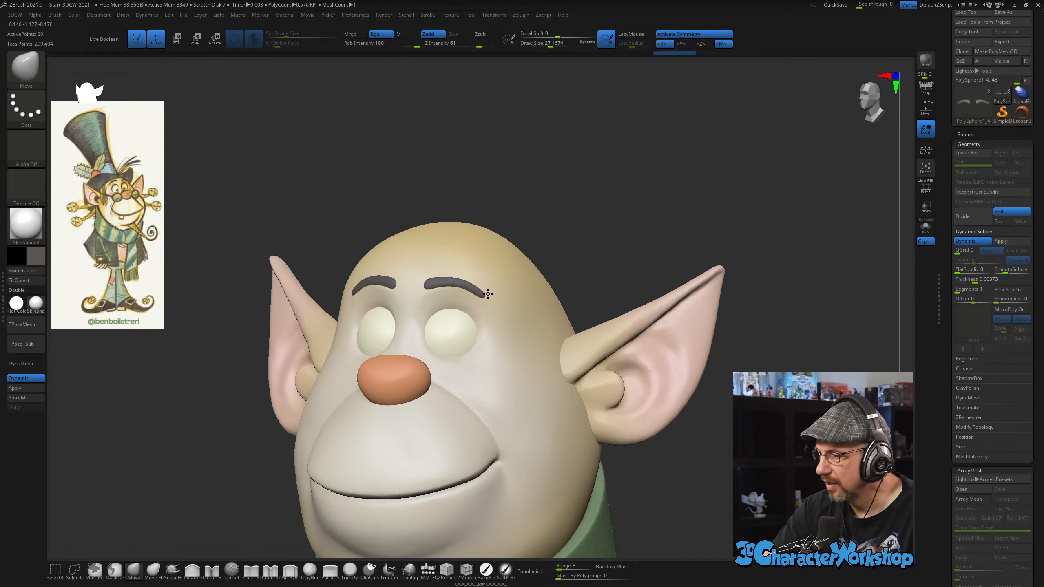
{"action": "mouse_move", "coordinate": [604, 242]}
{"action": "left_mouse_down"}
{"action": "mouse_move", "coordinate": [617, 241]}
{"action": "mouse_move", "coordinate": [595, 240]}
{"action": "left_mouse_up"}
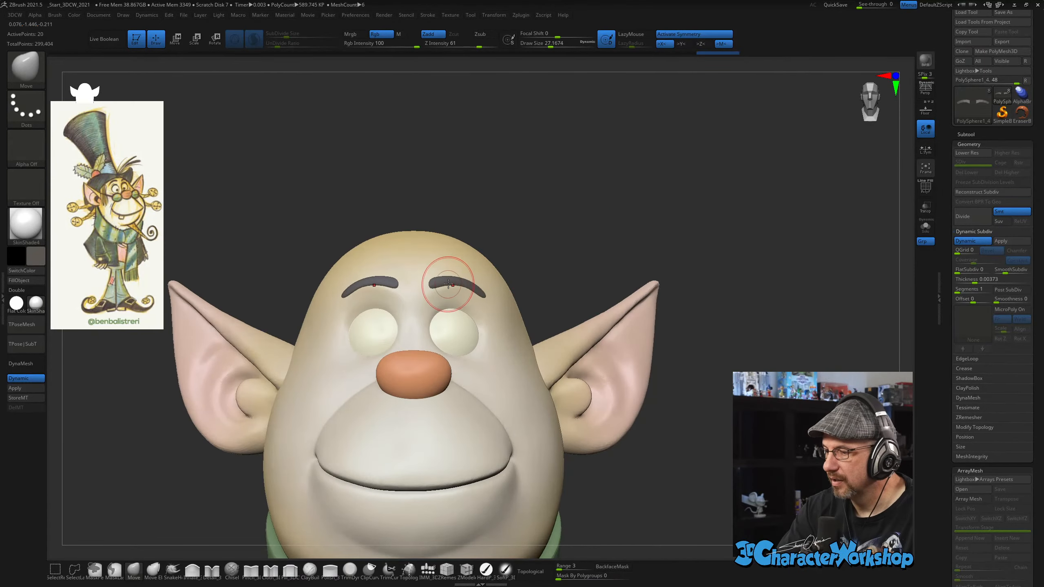
Refine the eyebrows' inner ends and arch with the Move brush, starting from a draw size of about 35.
{"action": "key", "text": "bracketright"}
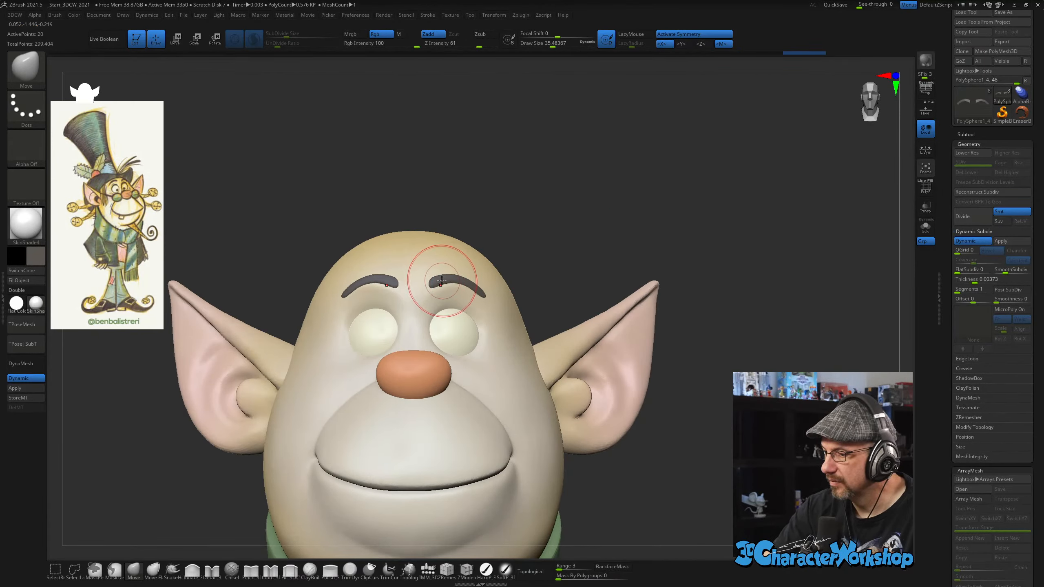
{"action": "left_click_drag", "start_coordinate": [492, 233], "coordinate": [429, 287]}
{"action": "mouse_move", "coordinate": [435, 240]}
{"action": "left_mouse_down"}
{"action": "mouse_move", "coordinate": [495, 258]}
{"action": "mouse_move", "coordinate": [454, 282]}
{"action": "mouse_move", "coordinate": [534, 299]}
{"action": "left_mouse_up"}
{"action": "key", "text": "bracketleft"}
{"action": "left_click_drag", "start_coordinate": [686, 439], "coordinate": [692, 380], "text": "alt"}
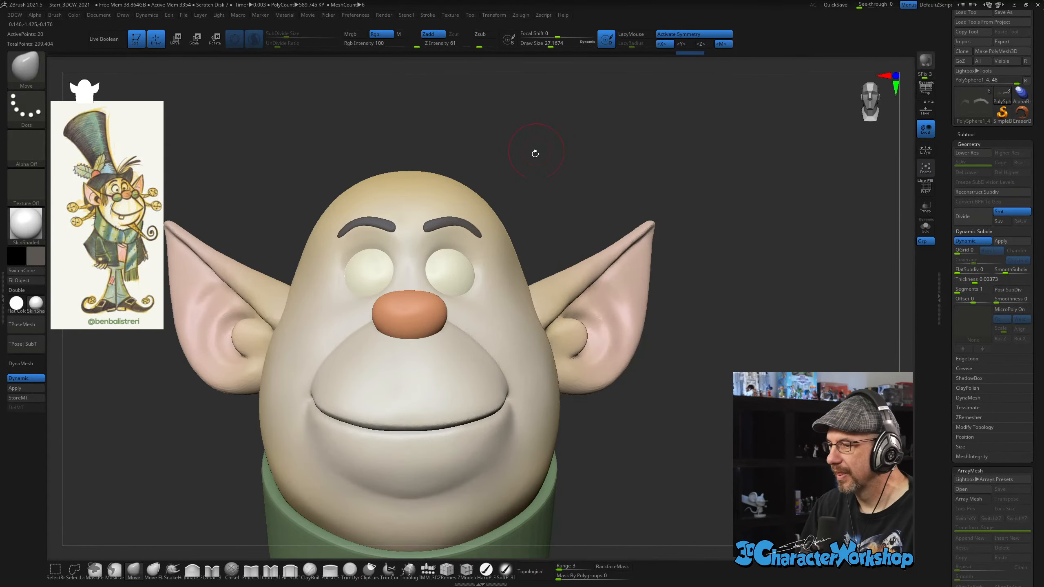
{"action": "left_click_drag", "start_coordinate": [535, 154], "coordinate": [565, 161], "text": "alt"}
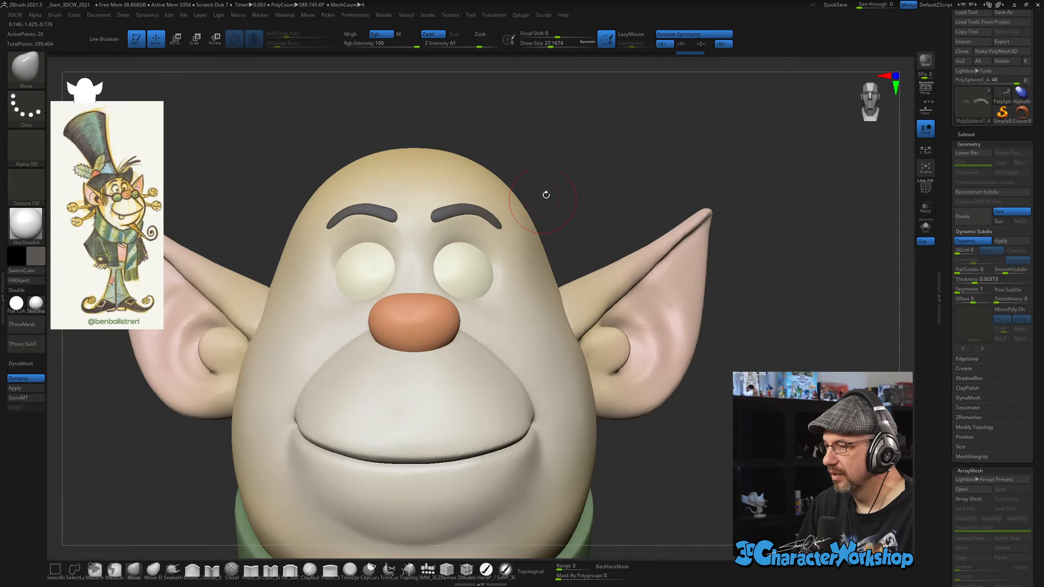
{"action": "mouse_move", "coordinate": [562, 187]}
{"action": "left_mouse_down"}
{"action": "mouse_move", "coordinate": [590, 201]}
{"action": "mouse_move", "coordinate": [632, 186]}
{"action": "mouse_move", "coordinate": [680, 198]}
{"action": "mouse_move", "coordinate": [684, 185]}
{"action": "mouse_move", "coordinate": [673, 196]}
{"action": "mouse_move", "coordinate": [655, 189]}
{"action": "left_mouse_up"}
Make the eyes the active subtool and switch to the Topology brush with a smaller draw size.
{"action": "key", "text": "s"}
{"action": "left_click", "coordinate": [437, 329], "text": "alt"}
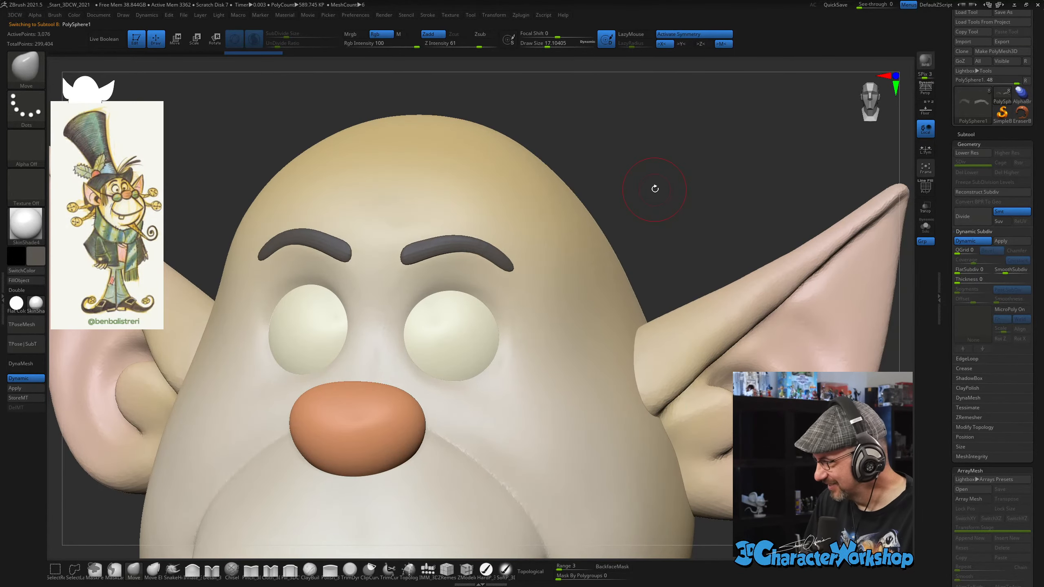
{"action": "key", "text": "shift+f"}
{"action": "key", "text": "shift+f"}
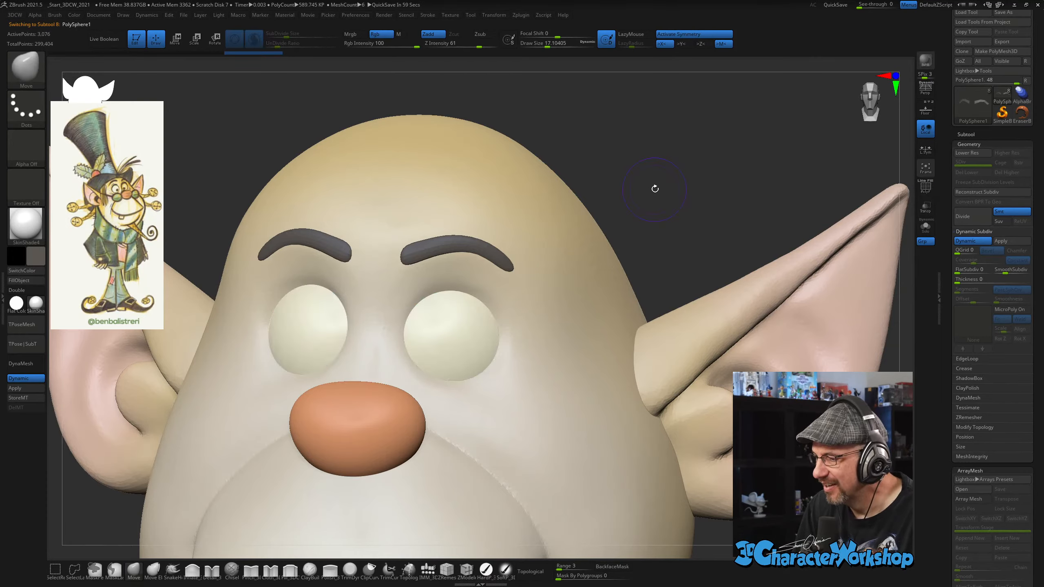
{"action": "left_click", "coordinate": [408, 571]}
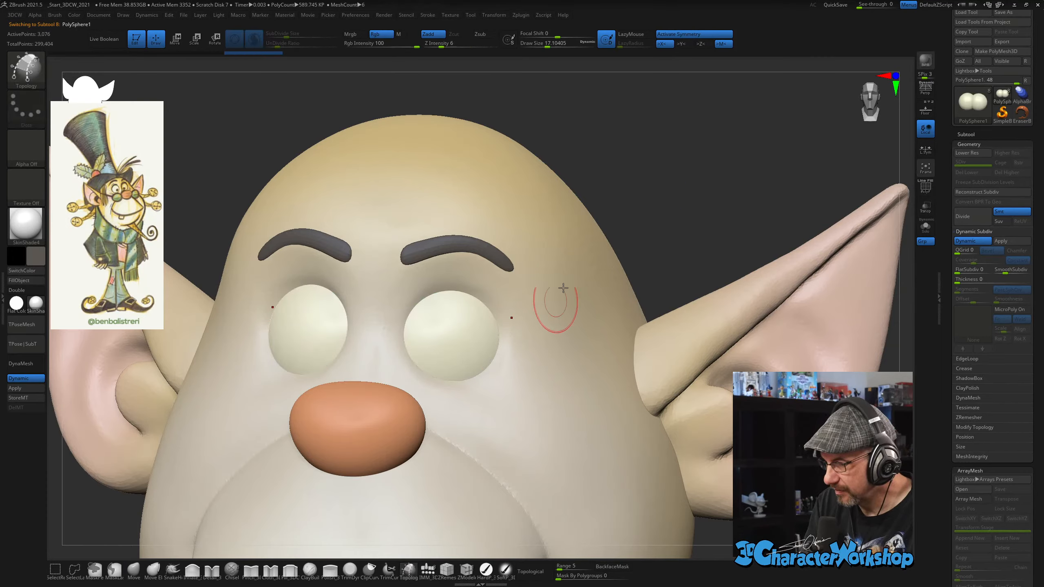
{"action": "key", "text": "s"}
{"action": "left_click_drag", "start_coordinate": [636, 195], "coordinate": [632, 222], "text": "alt"}
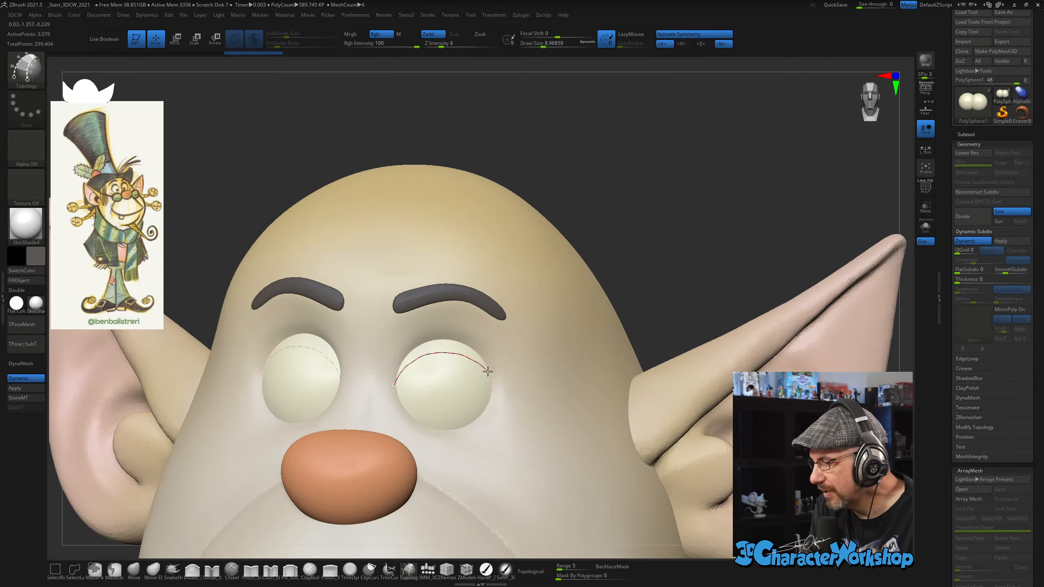
{"action": "left_click_drag", "start_coordinate": [502, 388], "coordinate": [503, 389]}
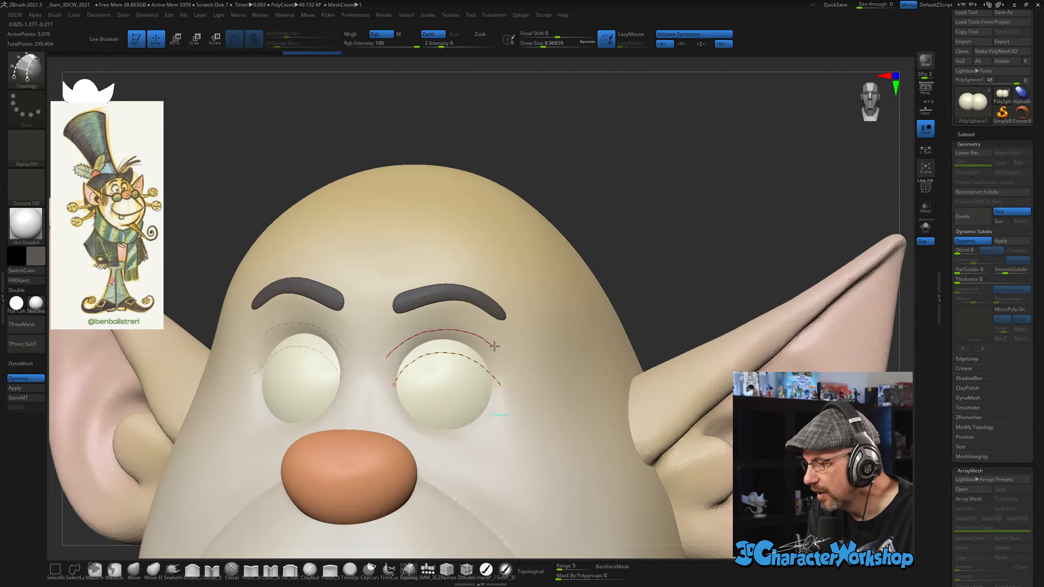
{"action": "left_click_drag", "start_coordinate": [494, 346], "coordinate": [502, 357]}
{"action": "key", "text": "ctrl+z"}
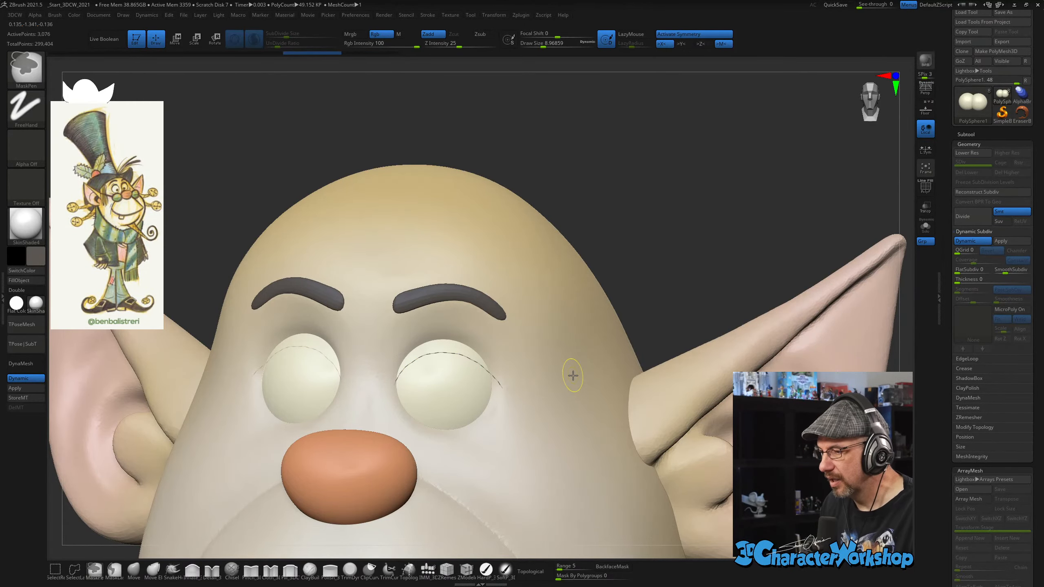
Turn on transparency and draw two arched topology curves across the upper part of the eye, one above the other.
{"action": "left_click", "coordinate": [926, 206]}
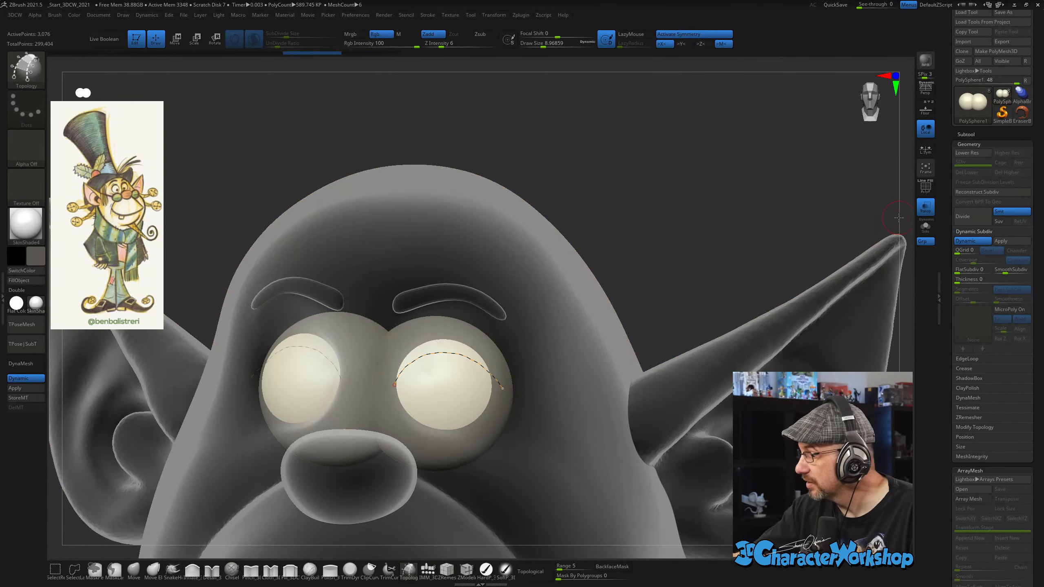
{"action": "left_click_drag", "start_coordinate": [899, 218], "coordinate": [680, 225]}
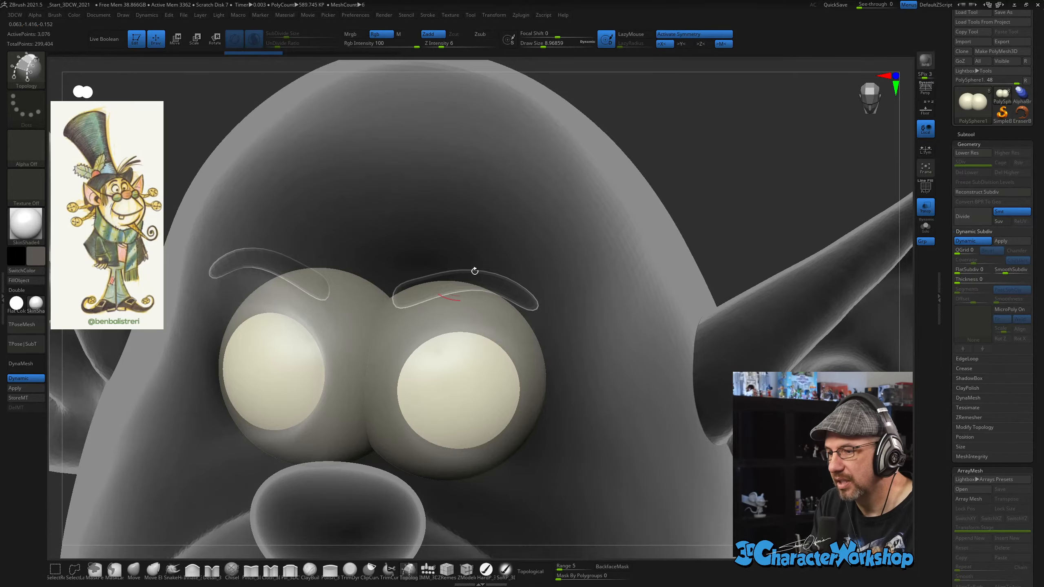
{"action": "left_click_drag", "start_coordinate": [474, 271], "coordinate": [551, 170]}
{"action": "left_click_drag", "start_coordinate": [695, 291], "coordinate": [659, 354]}
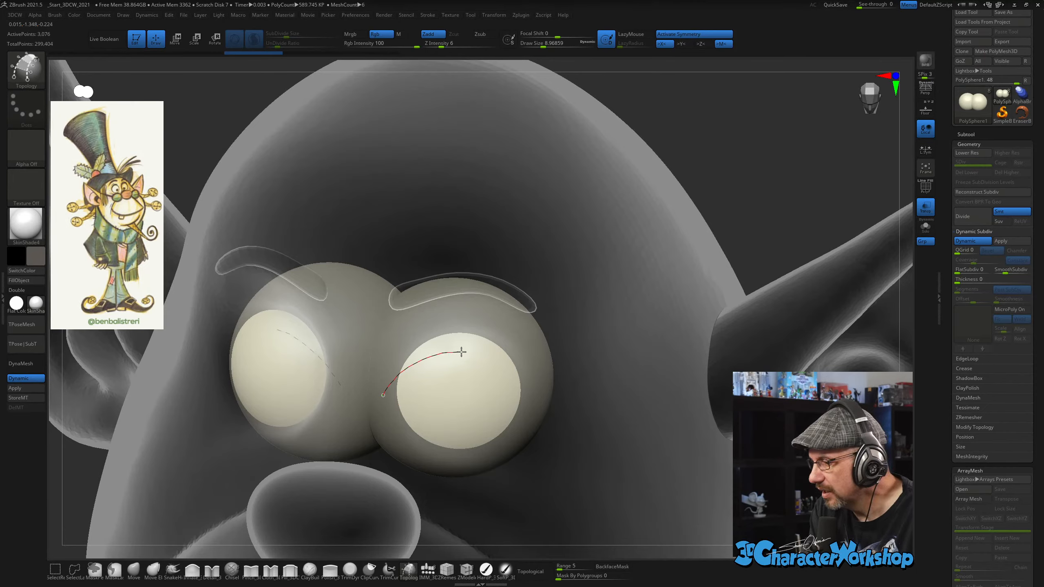
{"action": "left_click_drag", "start_coordinate": [538, 380], "coordinate": [538, 379]}
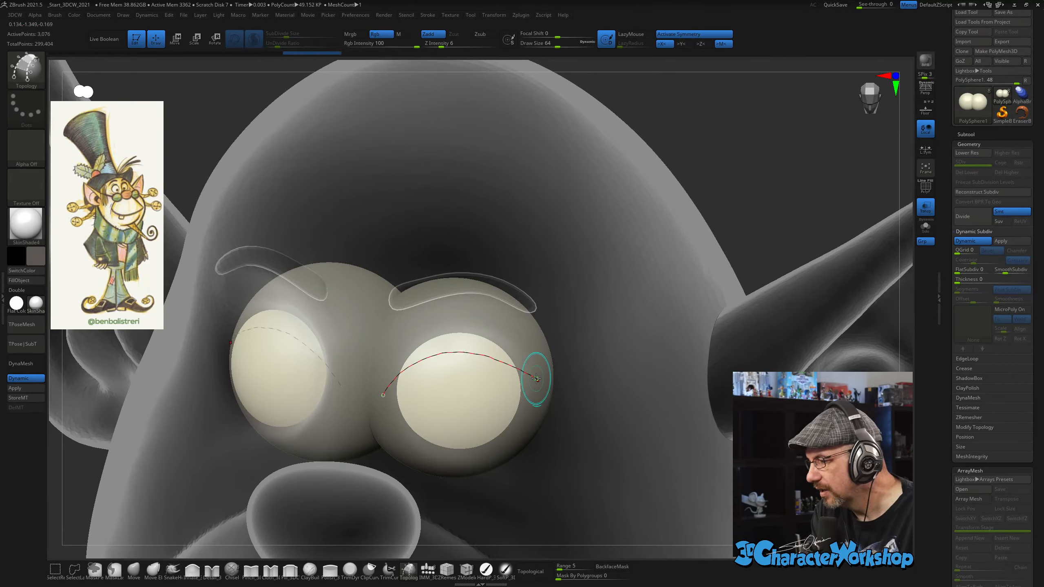
{"action": "left_click_drag", "start_coordinate": [380, 352], "coordinate": [390, 341]}
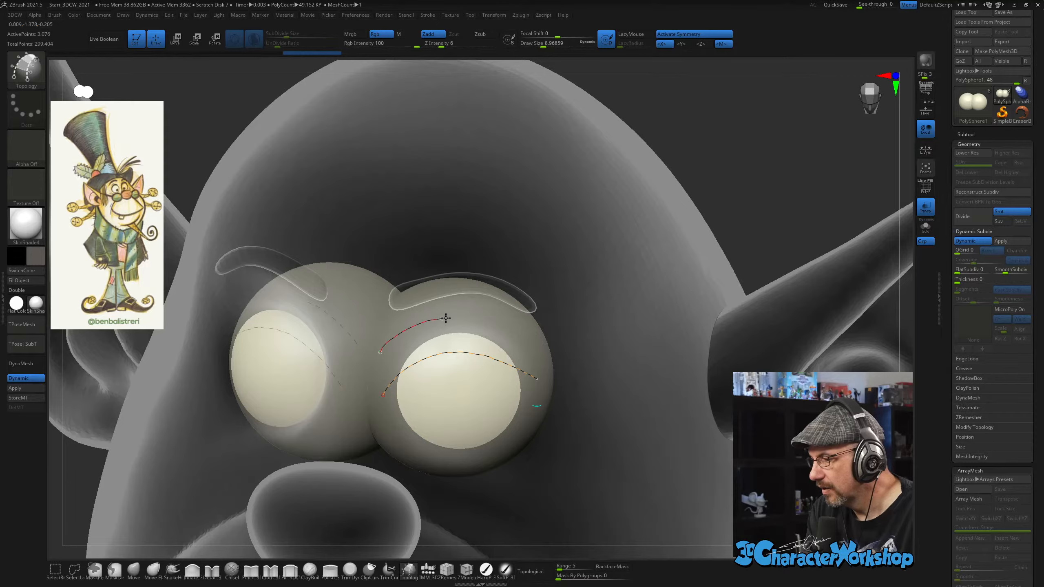
{"action": "left_click_drag", "start_coordinate": [535, 334], "coordinate": [535, 334]}
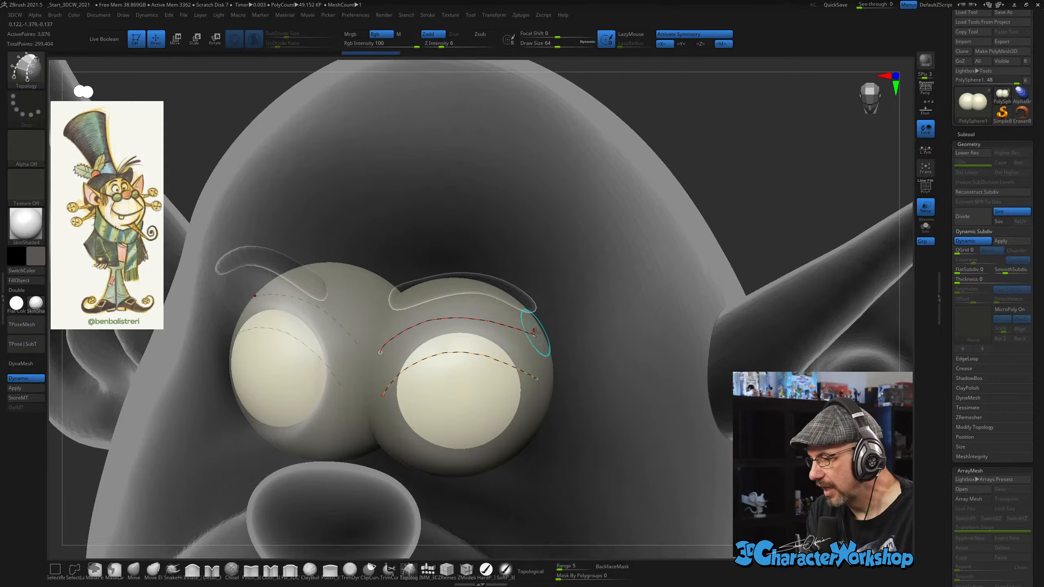
{"action": "left_click_drag", "start_coordinate": [389, 320], "coordinate": [387, 403]}
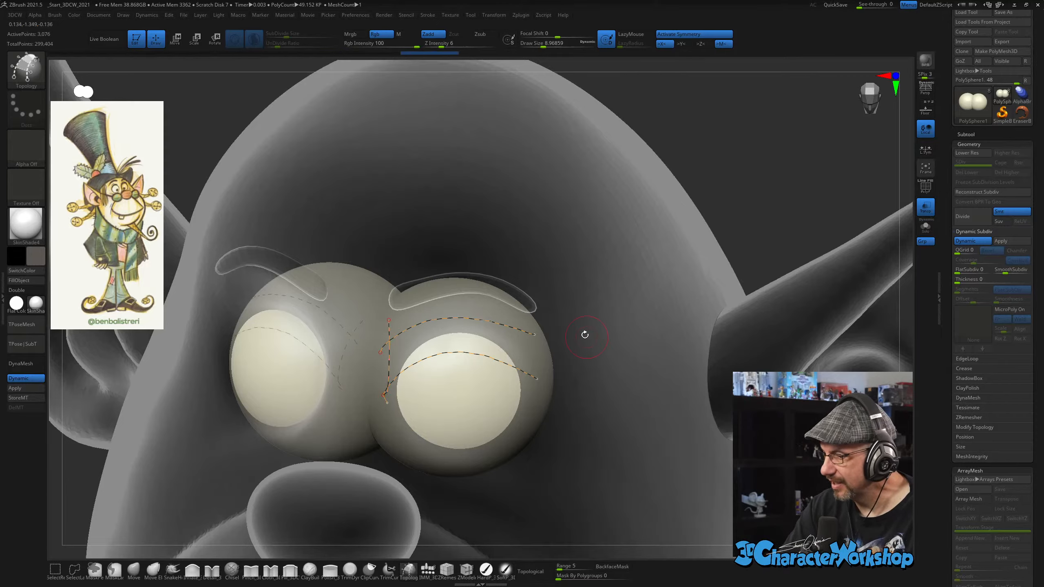
{"action": "key", "text": "ctrl+z"}
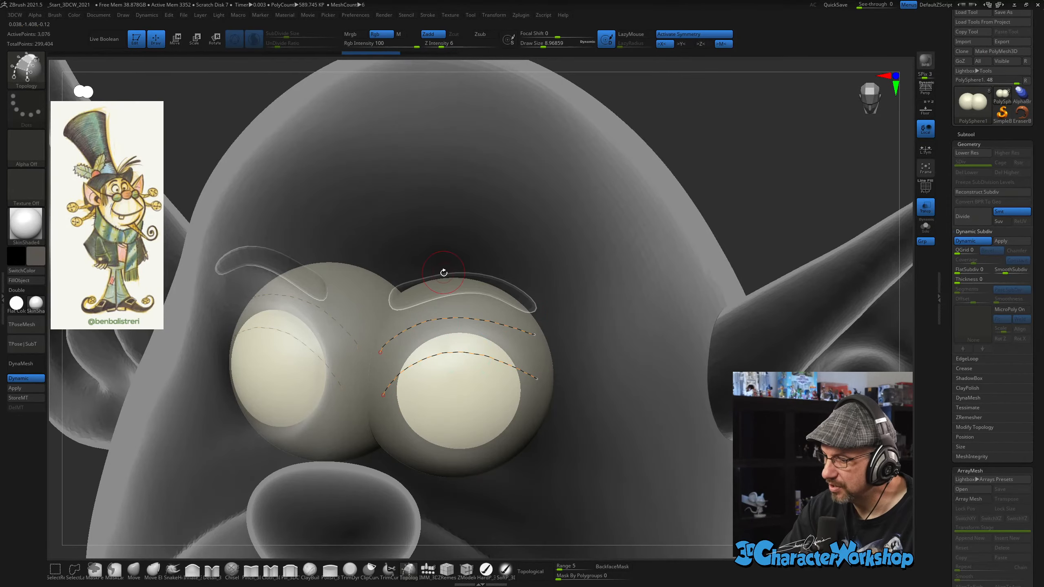
Draw five cross curves linking the two arches from the eye's inner corner to its outer corner.
{"action": "left_click_drag", "start_coordinate": [443, 272], "coordinate": [471, 274]}
{"action": "left_click_drag", "start_coordinate": [393, 318], "coordinate": [396, 389]}
{"action": "mouse_move", "coordinate": [576, 419]}
{"action": "left_mouse_down"}
{"action": "mouse_move", "coordinate": [502, 423]}
{"action": "mouse_move", "coordinate": [508, 408]}
{"action": "left_mouse_up"}
{"action": "left_click_drag", "start_coordinate": [520, 308], "coordinate": [513, 403]}
{"action": "right_click_drag", "start_coordinate": [475, 423], "coordinate": [500, 401]}
{"action": "left_click_drag", "start_coordinate": [439, 309], "coordinate": [442, 376]}
{"action": "mouse_move", "coordinate": [452, 406]}
{"action": "right_mouse_down"}
{"action": "mouse_move", "coordinate": [452, 420]}
{"action": "mouse_move", "coordinate": [451, 409]}
{"action": "right_mouse_up"}
{"action": "left_click_drag", "start_coordinate": [399, 297], "coordinate": [408, 397]}
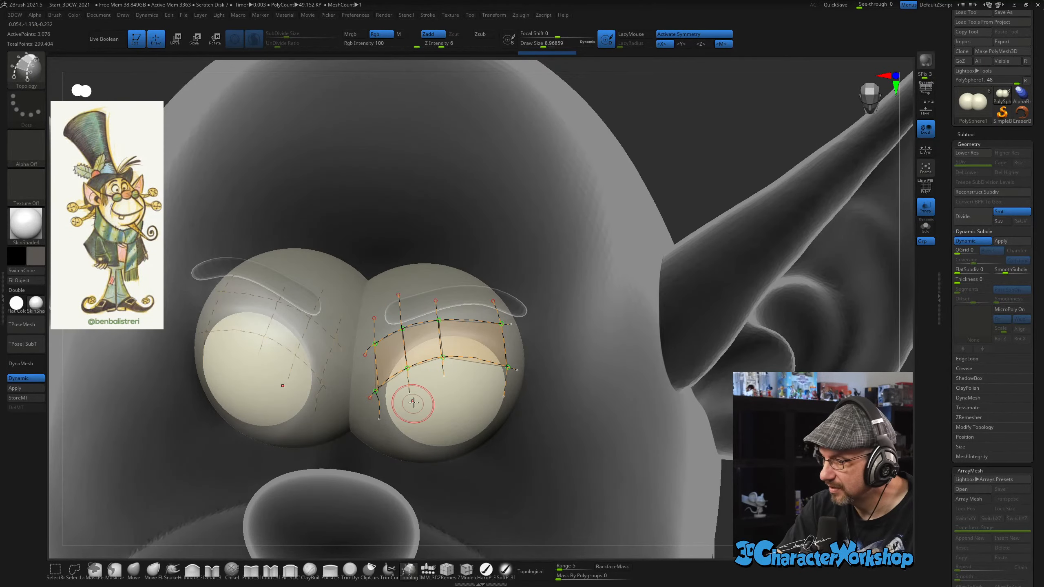
{"action": "right_click_drag", "start_coordinate": [531, 250], "coordinate": [467, 300]}
{"action": "left_click_drag", "start_coordinate": [467, 300], "coordinate": [467, 390]}
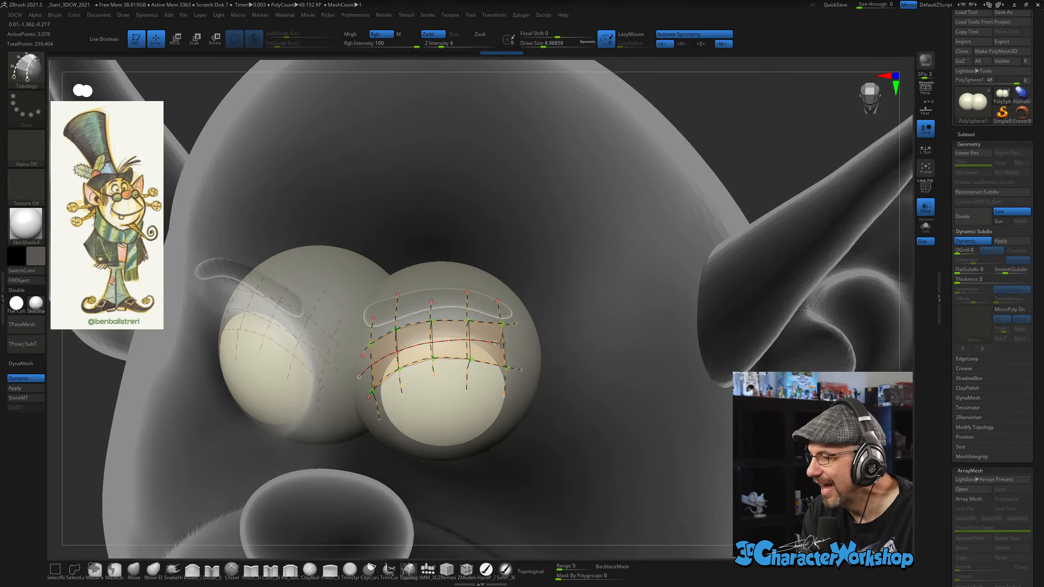
Add a lengthwise curve midway between the two arches and trim the overhanging curve ends.
{"action": "left_click_drag", "start_coordinate": [500, 343], "coordinate": [522, 347]}
{"action": "left_click_drag", "start_coordinate": [458, 422], "coordinate": [478, 423], "text": "alt"}
{"action": "mouse_move", "coordinate": [488, 413]}
{"action": "right_mouse_down"}
{"action": "mouse_move", "coordinate": [484, 390]}
{"action": "mouse_move", "coordinate": [614, 372]}
{"action": "right_mouse_up"}
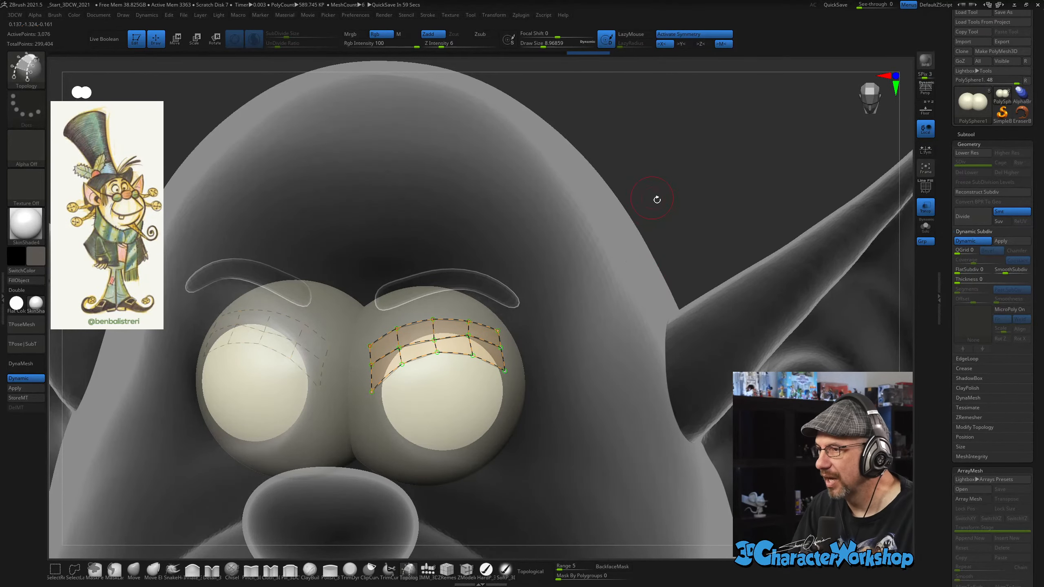
Generate the eyelid mesh from the topology curves at draw size 1 and split its unmasked points into a separate subtool.
{"action": "mouse_move", "coordinate": [657, 200]}
{"action": "left_mouse_down"}
{"action": "mouse_move", "coordinate": [655, 210]}
{"action": "mouse_move", "coordinate": [658, 169]}
{"action": "mouse_move", "coordinate": [641, 181]}
{"action": "mouse_move", "coordinate": [676, 195]}
{"action": "mouse_move", "coordinate": [657, 201]}
{"action": "left_mouse_up"}
{"action": "key", "text": "s"}
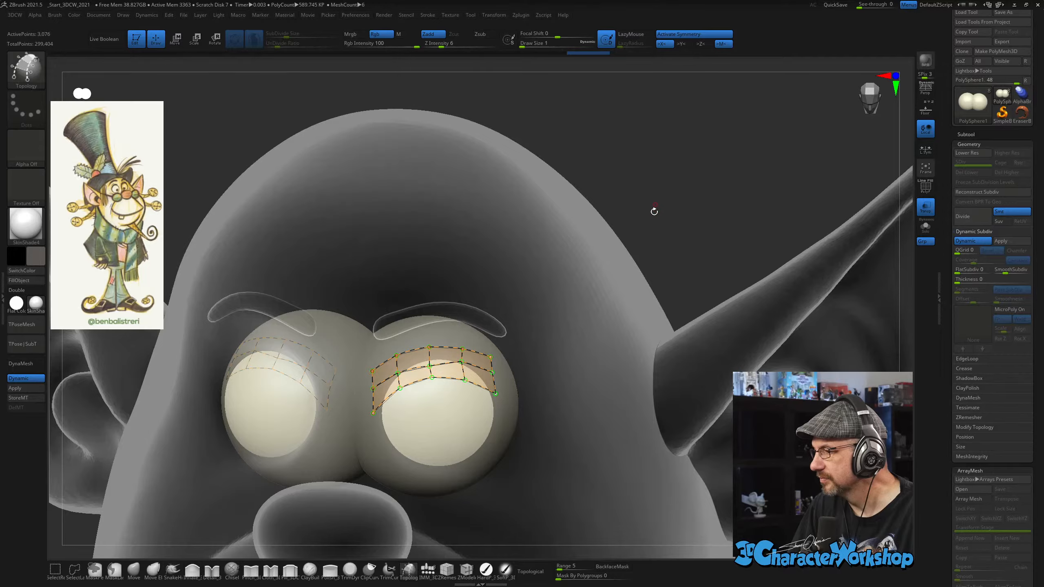
{"action": "left_click", "coordinate": [442, 410]}
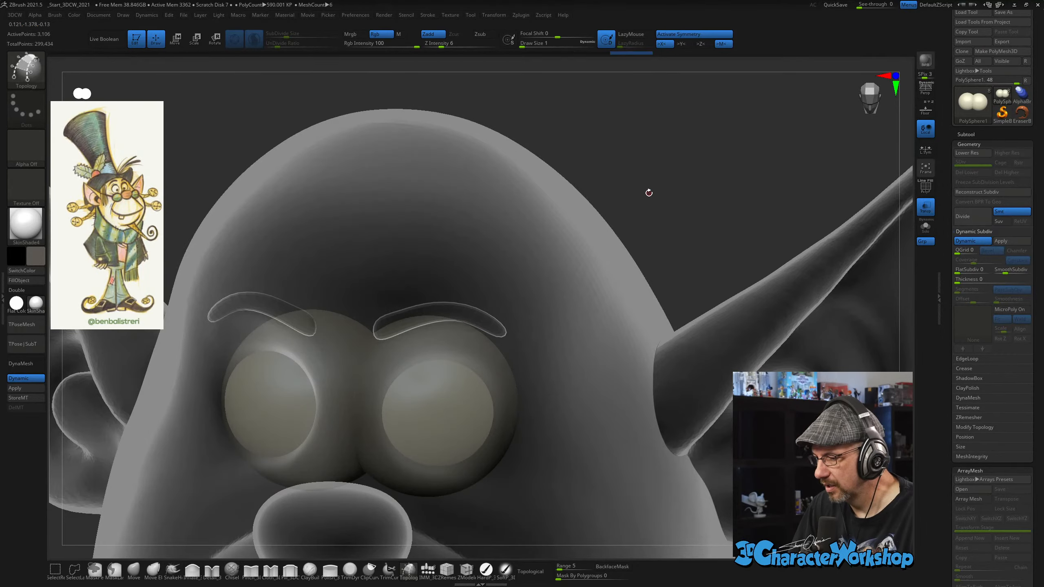
{"action": "key", "text": "space"}
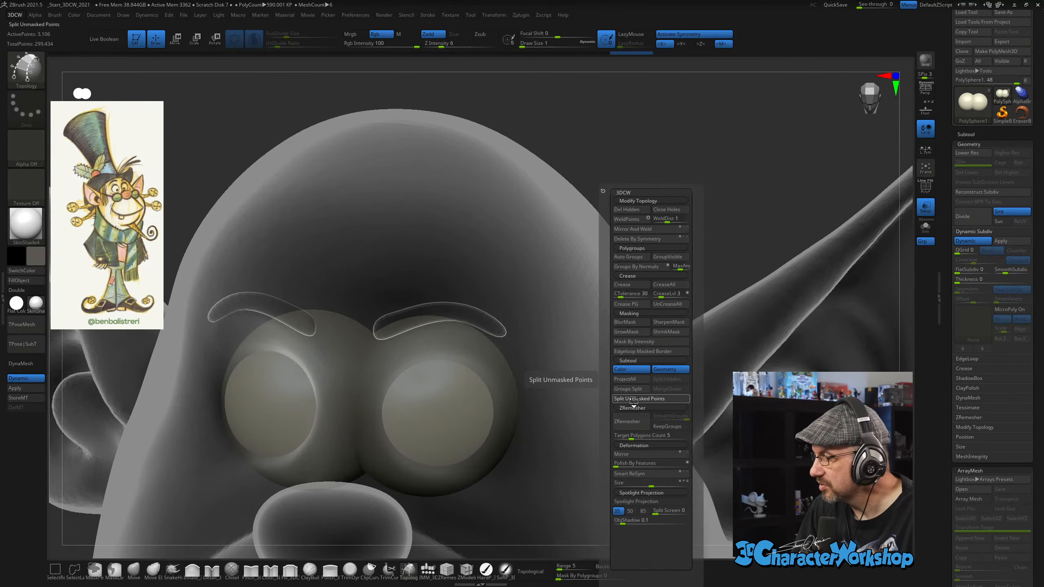
{"action": "left_click", "coordinate": [634, 398]}
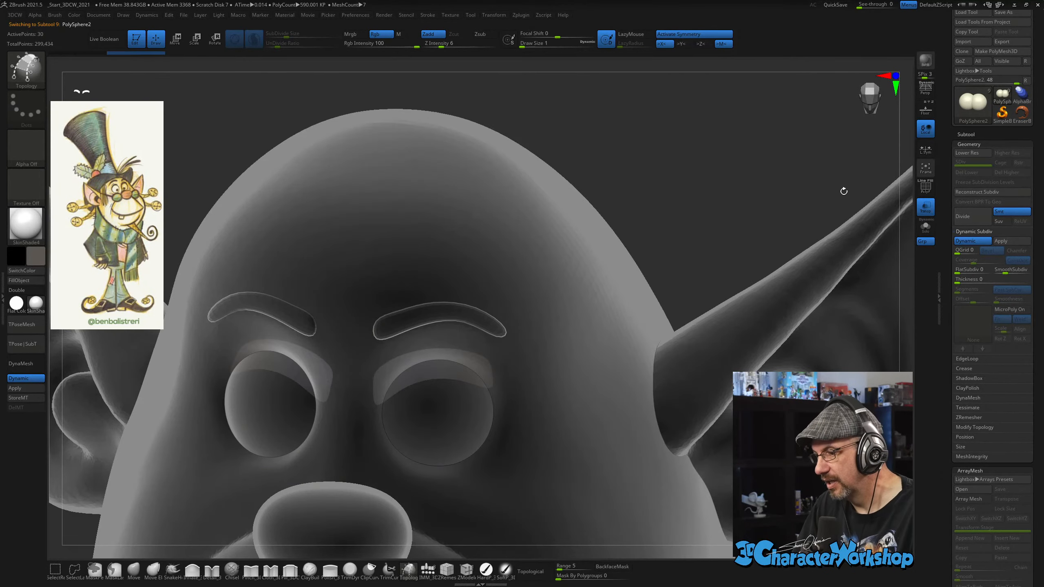
Turn off transparency and isolate the eyelids in Solo mode with polyframe on and Dynamic Subdivision off.
{"action": "left_click", "coordinate": [925, 209]}
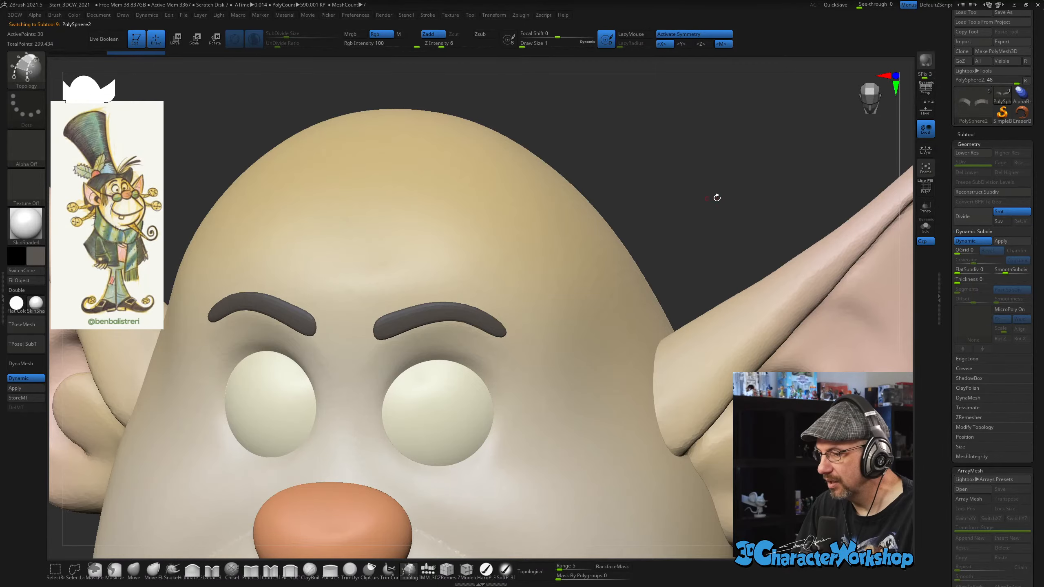
{"action": "left_click", "coordinate": [925, 227]}
{"action": "left_click_drag", "start_coordinate": [623, 224], "coordinate": [687, 263], "text": "alt"}
{"action": "key", "text": "shift+f"}
{"action": "mouse_move", "coordinate": [625, 416]}
{"action": "left_mouse_down", "text": "alt"}
{"action": "mouse_move", "coordinate": [648, 405]}
{"action": "mouse_move", "coordinate": [630, 433]}
{"action": "mouse_move", "coordinate": [631, 401]}
{"action": "mouse_move", "coordinate": [624, 408]}
{"action": "mouse_move", "coordinate": [621, 461]}
{"action": "left_mouse_up", "text": "alt"}
{"action": "key", "text": "shift+d"}
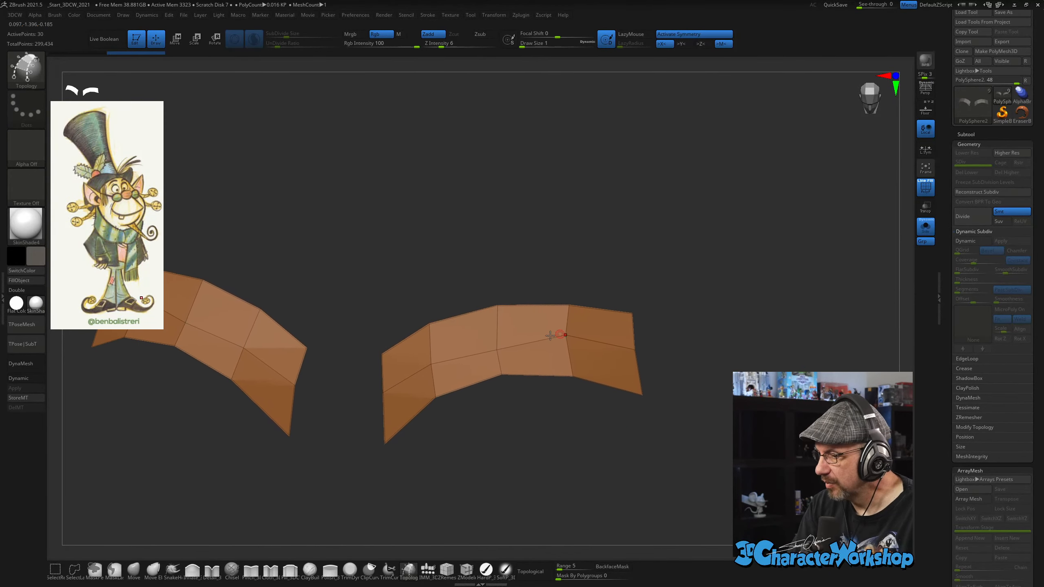
With ZModeler, delete the eyelids' middle lengthwise edge loop and insert a new one close to their lower edge.
{"action": "left_click", "coordinate": [469, 571]}
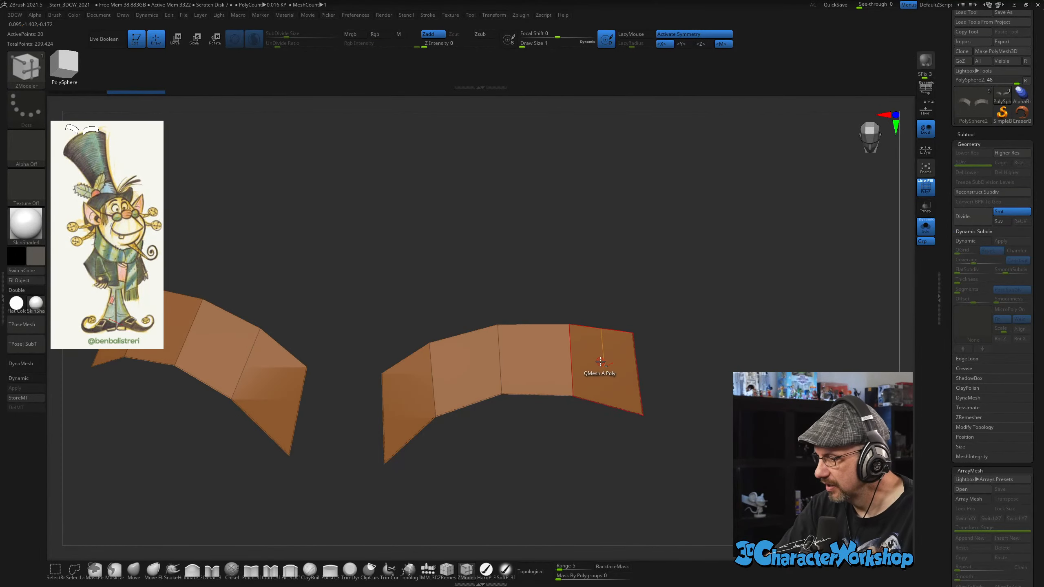
{"action": "left_click_drag", "start_coordinate": [600, 362], "coordinate": [572, 393]}
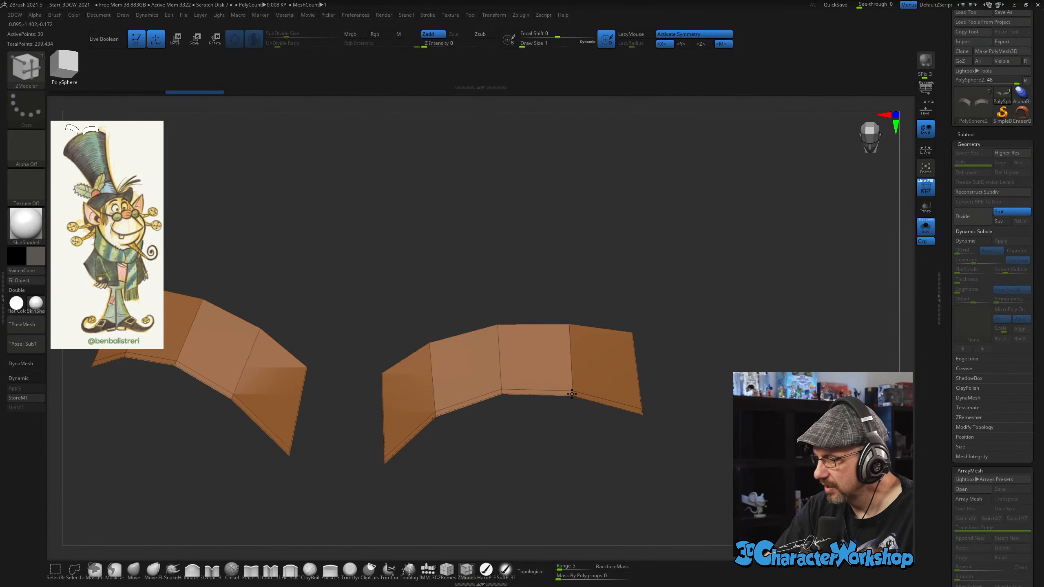
{"action": "left_click_drag", "start_coordinate": [608, 445], "coordinate": [620, 476]}
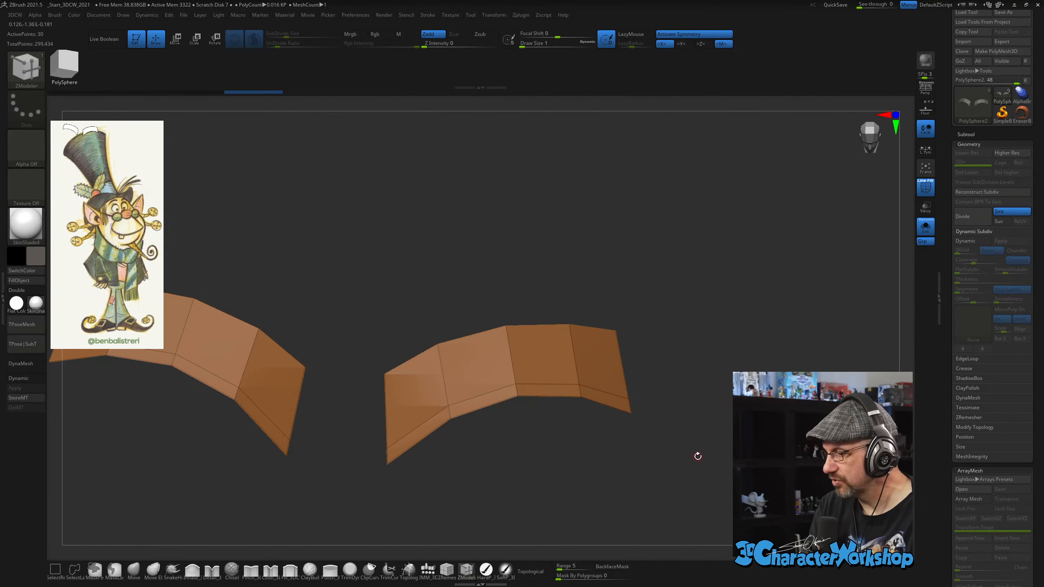
{"action": "left_click_drag", "start_coordinate": [697, 454], "coordinate": [700, 449]}
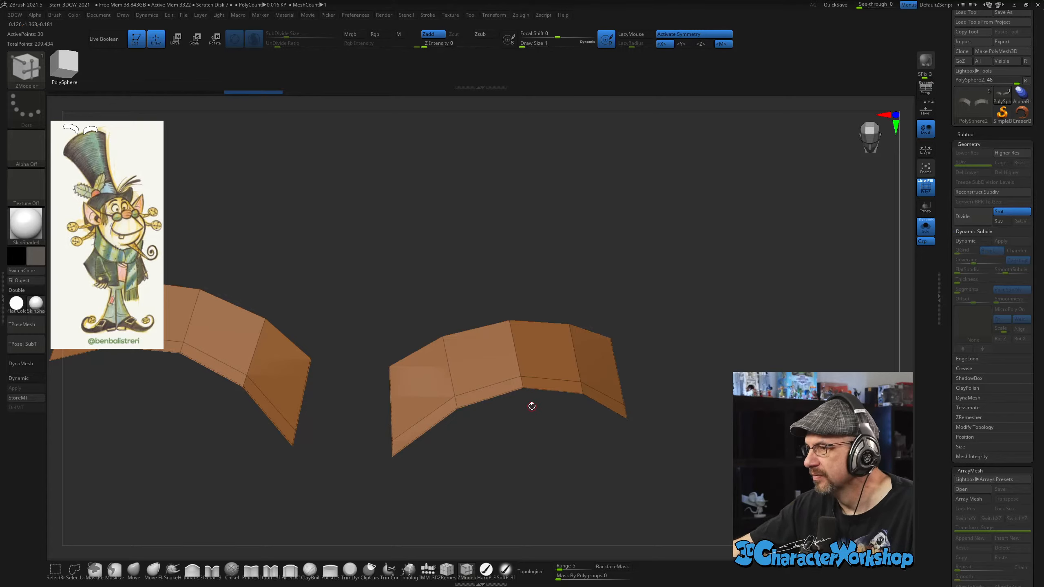
{"action": "left_click_drag", "start_coordinate": [608, 270], "coordinate": [612, 263]}
Enable Dynamic Subdivision on the eyelids with a thickness of 0.00681 and turn Post SubDiv off.
{"action": "key", "text": "d"}
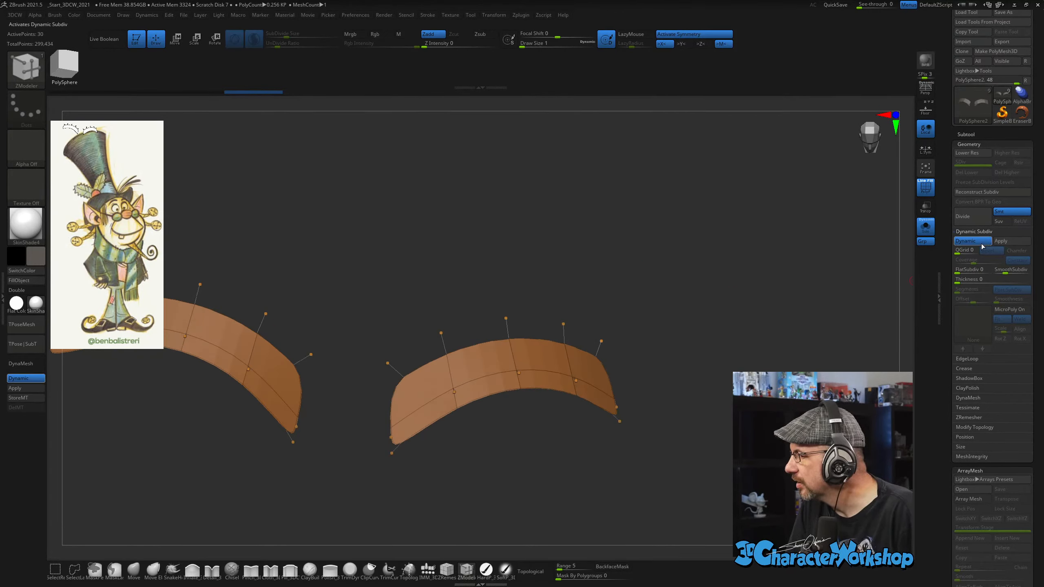
{"action": "left_click_drag", "start_coordinate": [961, 281], "coordinate": [977, 282]}
{"action": "left_click_drag", "start_coordinate": [904, 284], "coordinate": [863, 264]}
{"action": "left_click", "coordinate": [1007, 292]}
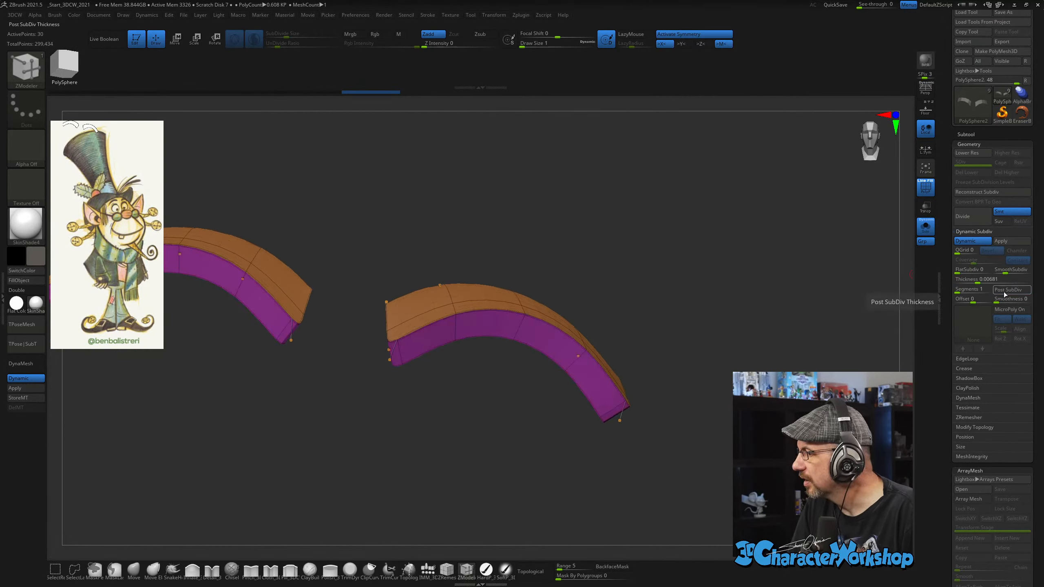
Remove all creases from the eyelids and set their Dynamic Subdivision thickness to 0.00447.
{"action": "key", "text": "space"}
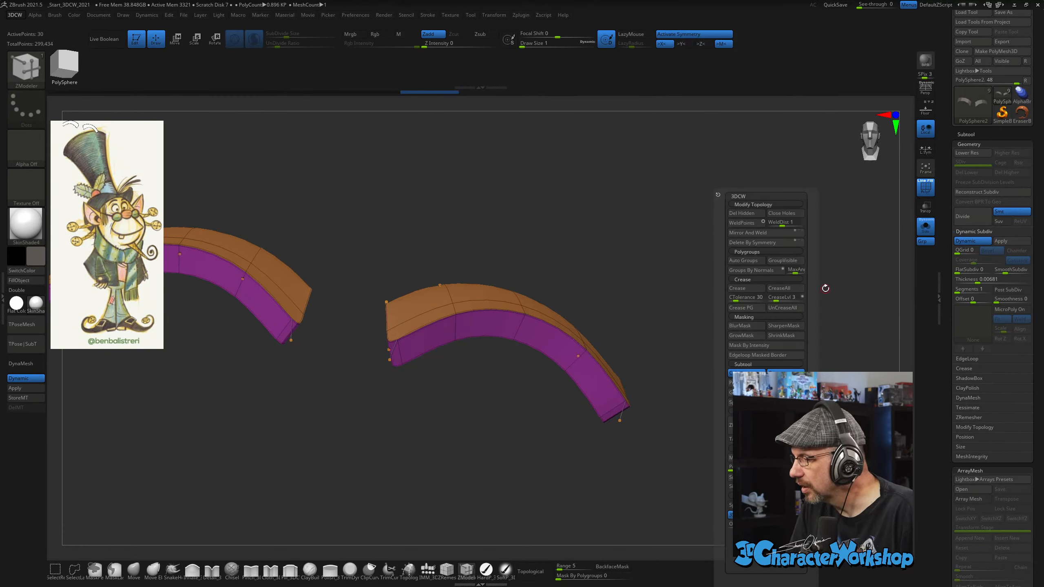
{"action": "left_click", "coordinate": [794, 309]}
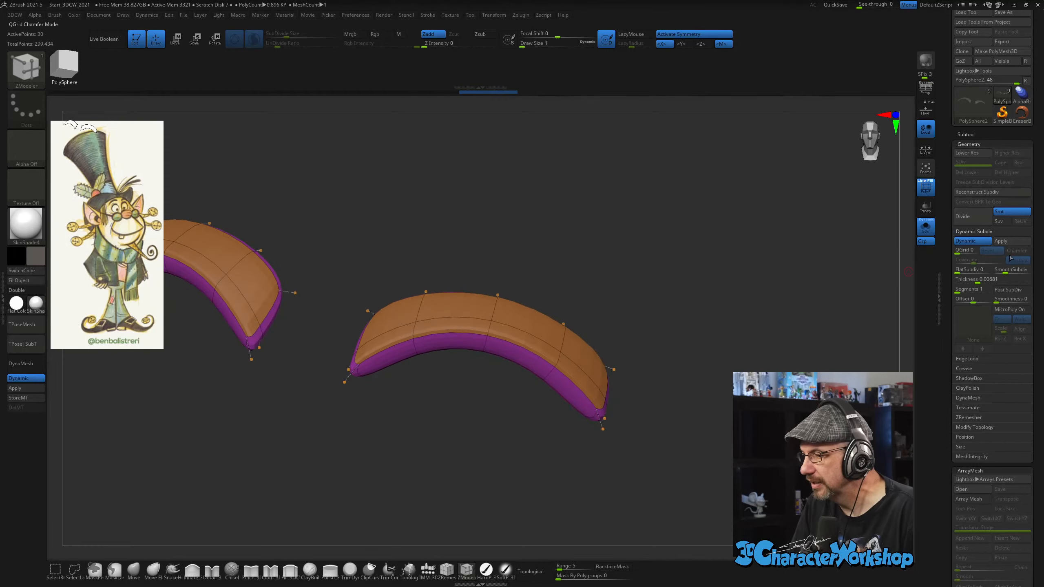
{"action": "left_click_drag", "start_coordinate": [1003, 274], "coordinate": [975, 281]}
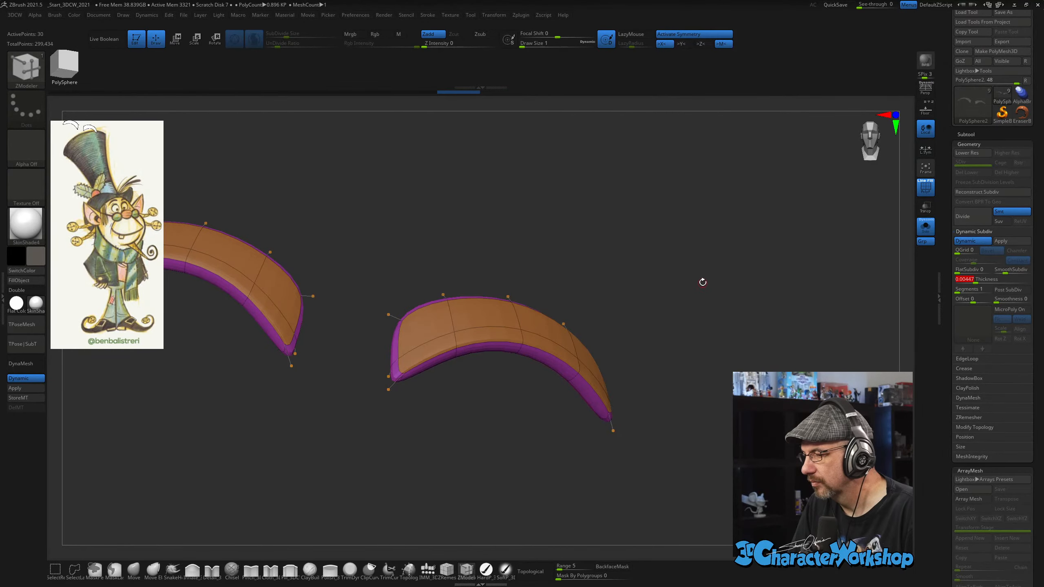
{"action": "left_click_drag", "start_coordinate": [702, 282], "coordinate": [904, 252]}
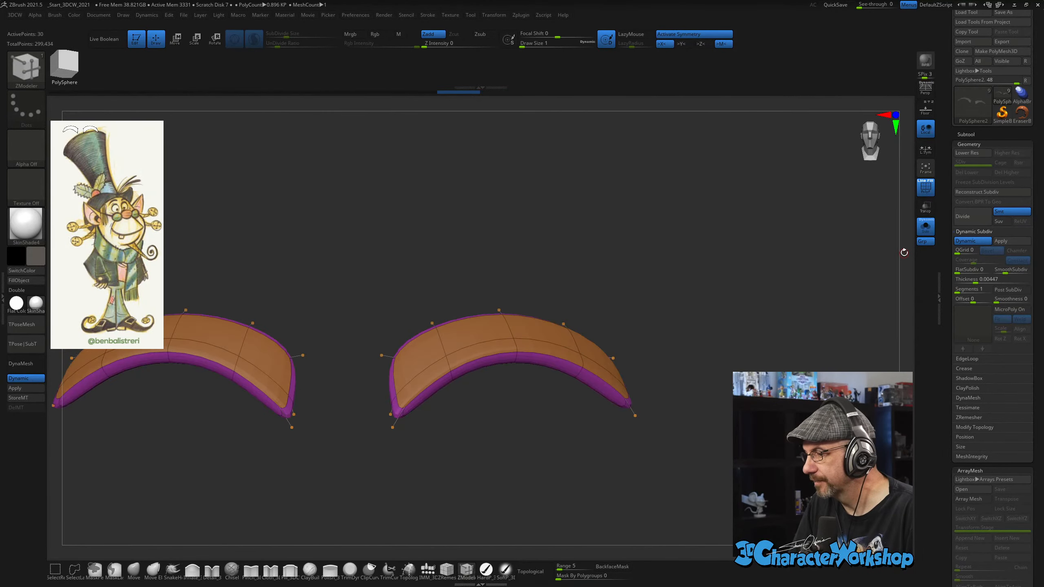
Exit Solo mode and turn off polyframe to show the eyelids on the whole head.
{"action": "left_click", "coordinate": [924, 233]}
{"action": "mouse_move", "coordinate": [834, 228]}
{"action": "left_mouse_down", "text": "alt"}
{"action": "mouse_move", "coordinate": [794, 196]}
{"action": "mouse_move", "coordinate": [739, 244]}
{"action": "mouse_move", "coordinate": [693, 212]}
{"action": "mouse_move", "coordinate": [670, 222]}
{"action": "left_mouse_up", "text": "alt"}
{"action": "key", "text": "shift+f"}
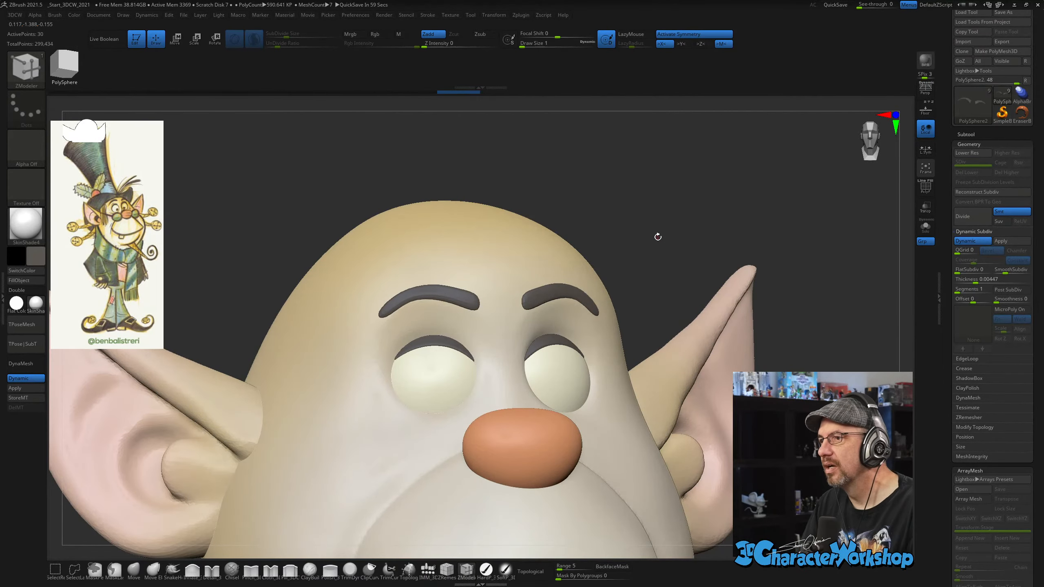
{"action": "left_click_drag", "start_coordinate": [667, 234], "coordinate": [678, 220]}
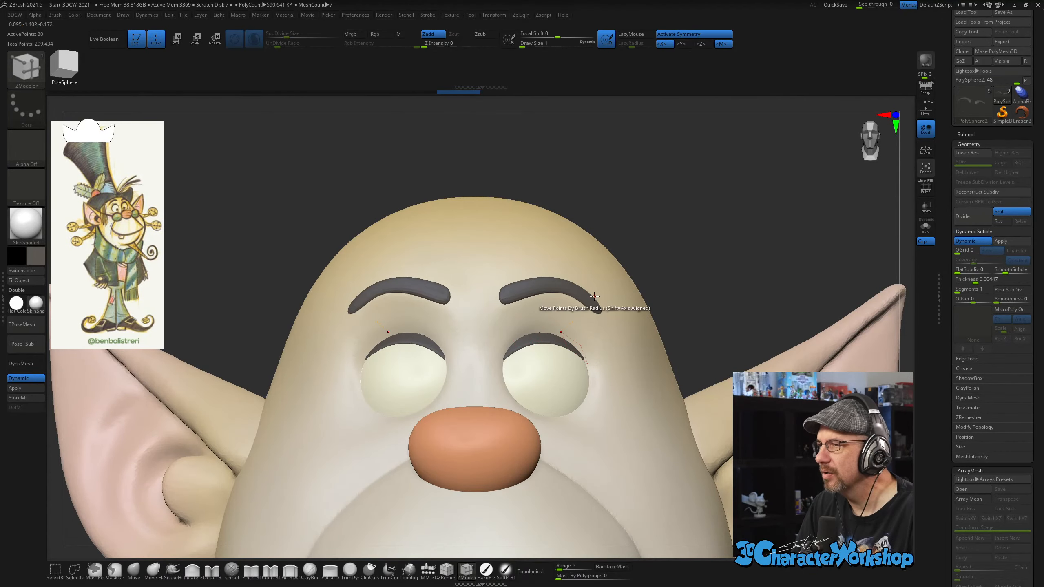
Set the draw size to about 14 and examine how the eyelids sit over the eyeballs from the front.
{"action": "key", "text": "s"}
{"action": "left_click_drag", "start_coordinate": [732, 244], "coordinate": [744, 244]}
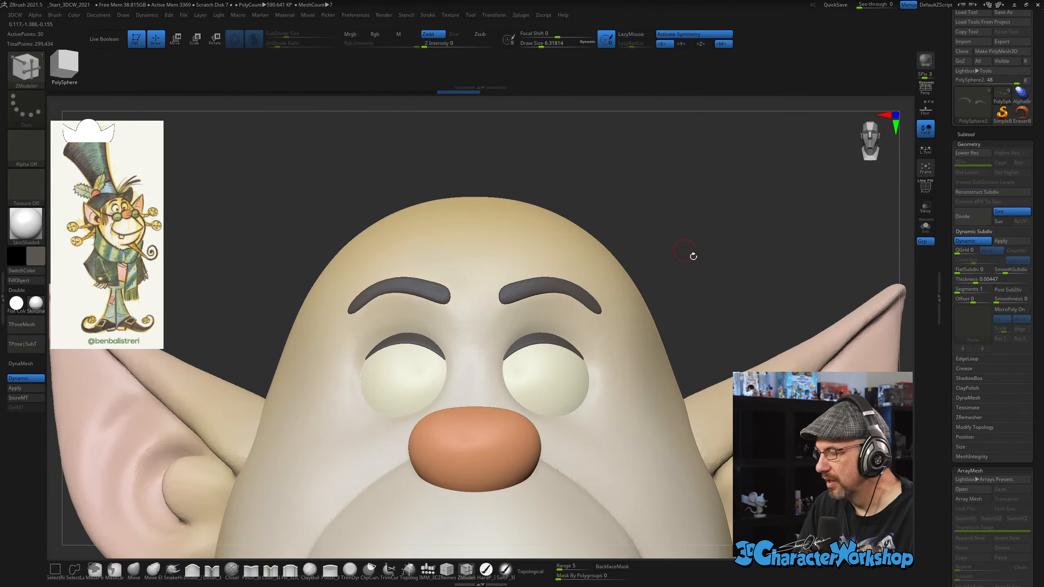
{"action": "left_click_drag", "start_coordinate": [712, 280], "coordinate": [707, 252], "text": "alt"}
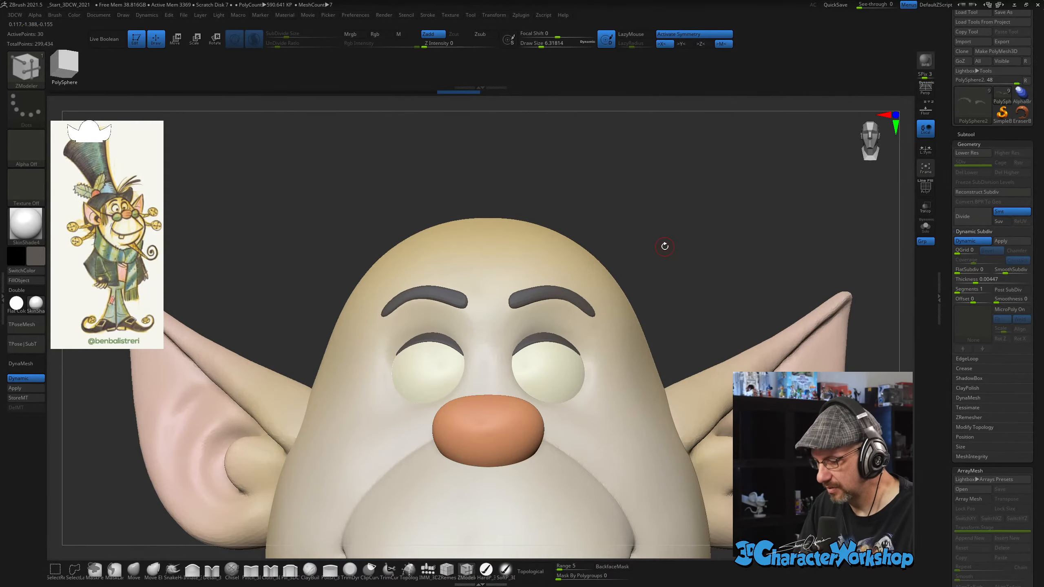
{"action": "mouse_move", "coordinate": [665, 247]}
{"action": "left_mouse_down"}
{"action": "mouse_move", "coordinate": [666, 232]}
{"action": "mouse_move", "coordinate": [715, 241]}
{"action": "mouse_move", "coordinate": [674, 255]}
{"action": "mouse_move", "coordinate": [664, 212]}
{"action": "mouse_move", "coordinate": [676, 215]}
{"action": "mouse_move", "coordinate": [677, 239]}
{"action": "mouse_move", "coordinate": [650, 249]}
{"action": "left_mouse_up"}
{"action": "key", "text": "s"}
{"action": "left_click", "coordinate": [650, 249]}
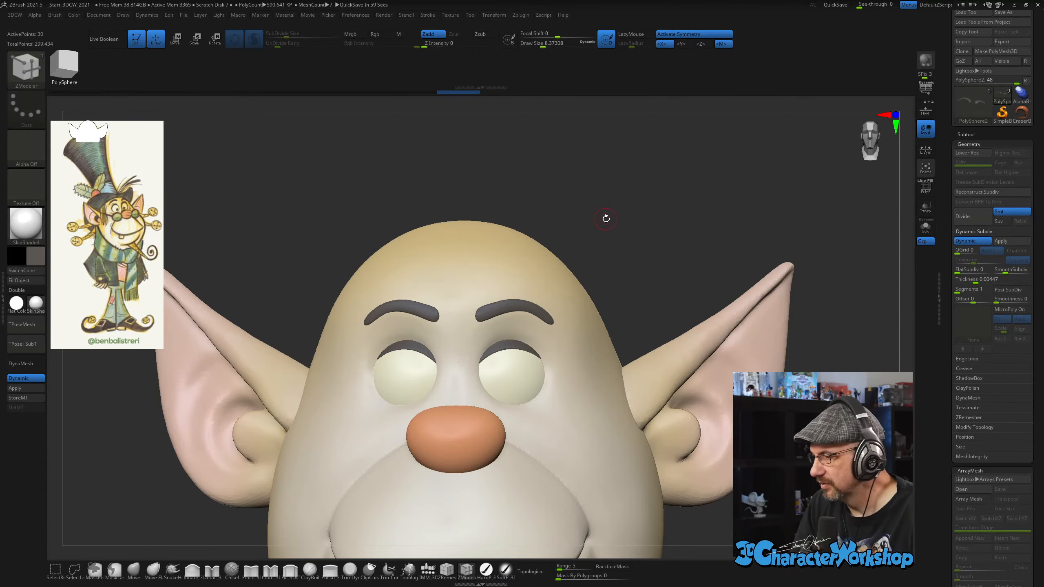
{"action": "key", "text": "s"}
{"action": "left_click", "coordinate": [610, 218]}
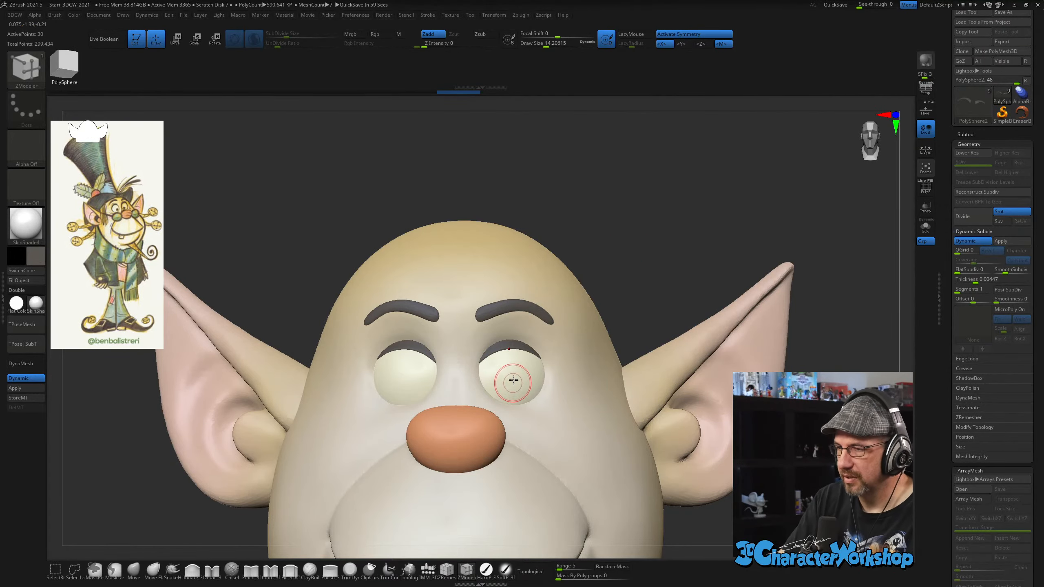
{"action": "right_click_drag", "start_coordinate": [529, 361], "coordinate": [541, 379], "text": "alt"}
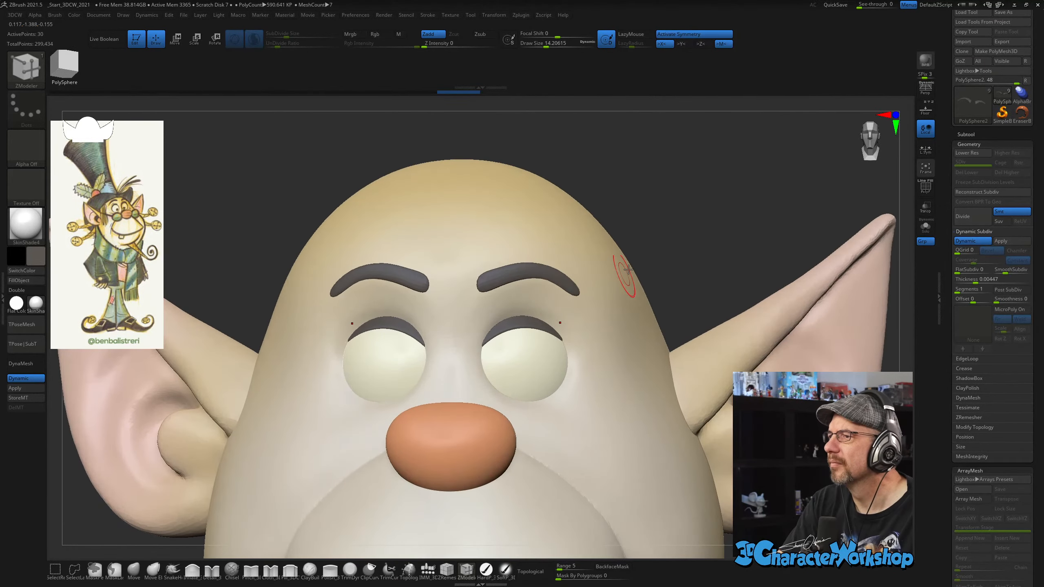
{"action": "right_click_drag", "start_coordinate": [662, 238], "coordinate": [648, 253]}
{"action": "right_click_drag", "start_coordinate": [675, 212], "coordinate": [658, 263], "text": "alt"}
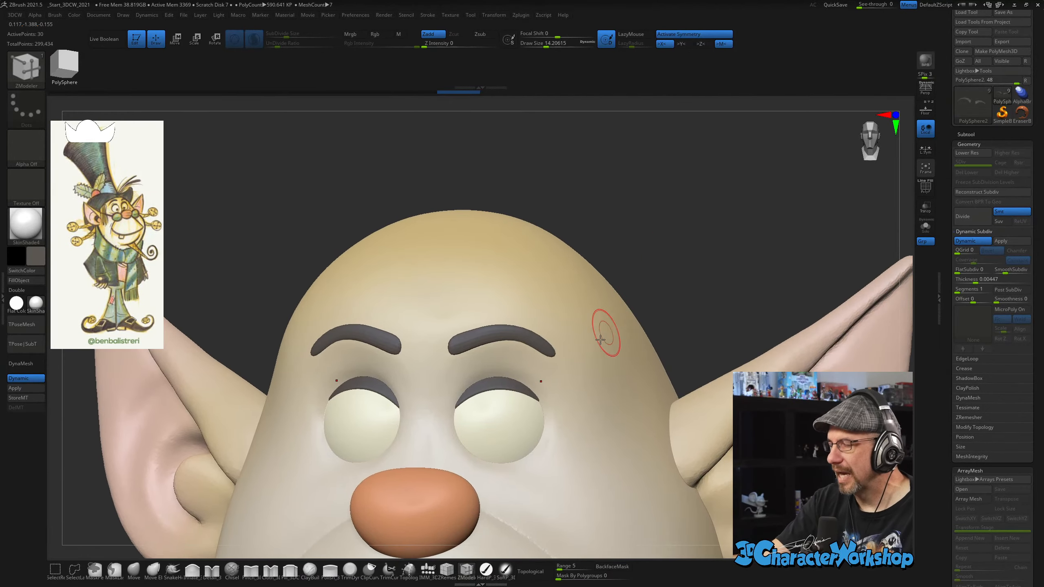
With the Move brush at draw size up to about 35, reshape the eyelids' outer corners to fit around the eyeballs.
{"action": "left_click", "coordinate": [134, 570]}
{"action": "mouse_move", "coordinate": [652, 268]}
{"action": "right_mouse_down"}
{"action": "mouse_move", "coordinate": [569, 379]}
{"action": "mouse_move", "coordinate": [560, 377]}
{"action": "right_mouse_up"}
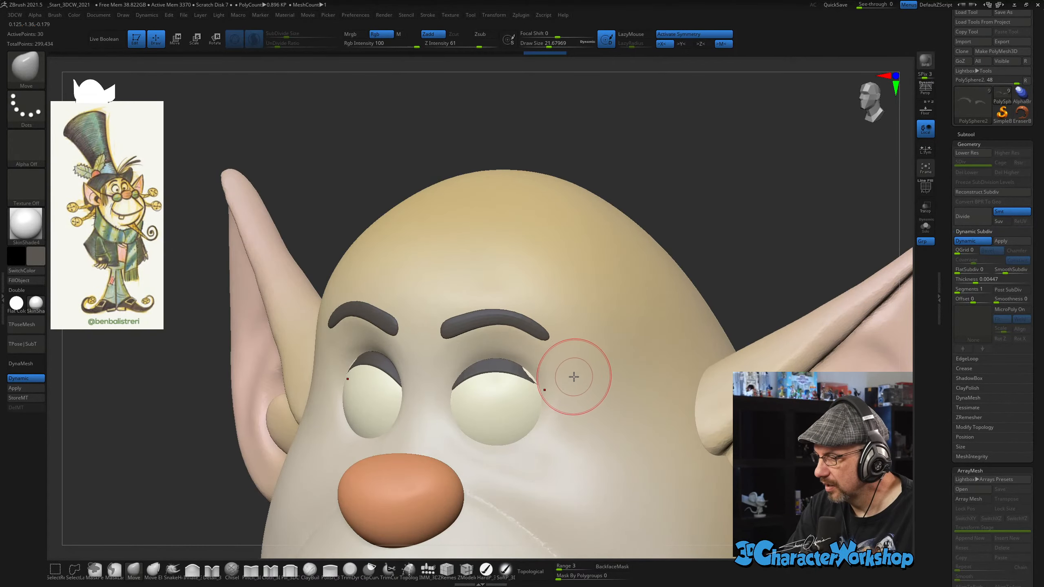
{"action": "mouse_move", "coordinate": [578, 380]}
{"action": "right_mouse_down", "text": "shift"}
{"action": "mouse_move", "coordinate": [595, 377]}
{"action": "mouse_move", "coordinate": [551, 388]}
{"action": "mouse_move", "coordinate": [568, 380]}
{"action": "mouse_move", "coordinate": [511, 365]}
{"action": "mouse_move", "coordinate": [480, 410]}
{"action": "mouse_move", "coordinate": [573, 380]}
{"action": "mouse_move", "coordinate": [572, 402]}
{"action": "right_mouse_up", "text": "shift"}
{"action": "left_click_drag", "start_coordinate": [564, 398], "coordinate": [557, 402]}
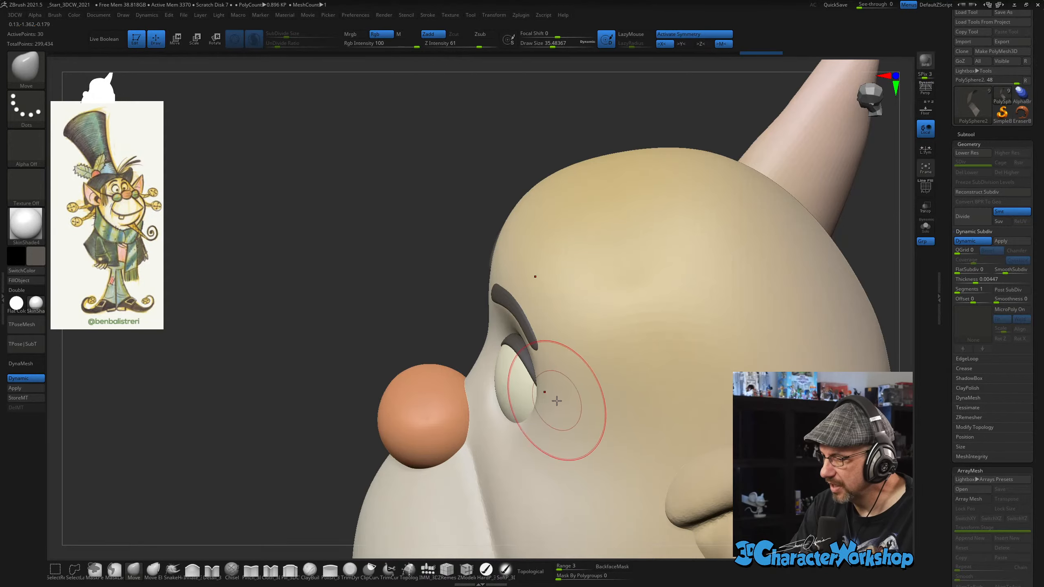
{"action": "right_click_drag", "start_coordinate": [553, 429], "coordinate": [525, 356]}
{"action": "mouse_move", "coordinate": [543, 391]}
{"action": "right_mouse_down"}
{"action": "mouse_move", "coordinate": [582, 401]}
{"action": "mouse_move", "coordinate": [568, 420]}
{"action": "mouse_move", "coordinate": [577, 440]}
{"action": "right_mouse_up"}
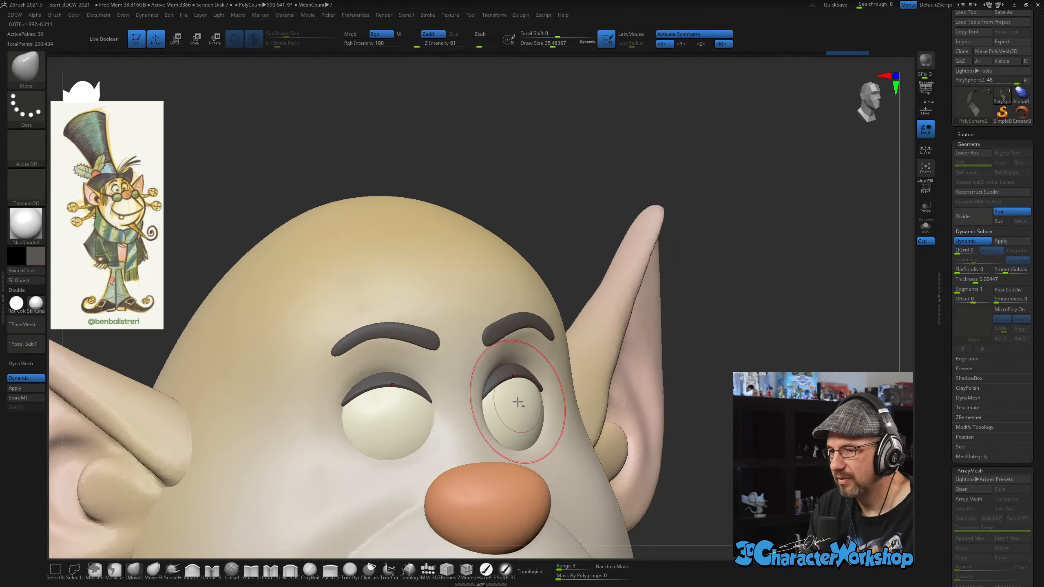
{"action": "mouse_move", "coordinate": [496, 399]}
{"action": "right_mouse_down"}
{"action": "mouse_move", "coordinate": [567, 396]}
{"action": "mouse_move", "coordinate": [636, 436]}
{"action": "right_mouse_up"}
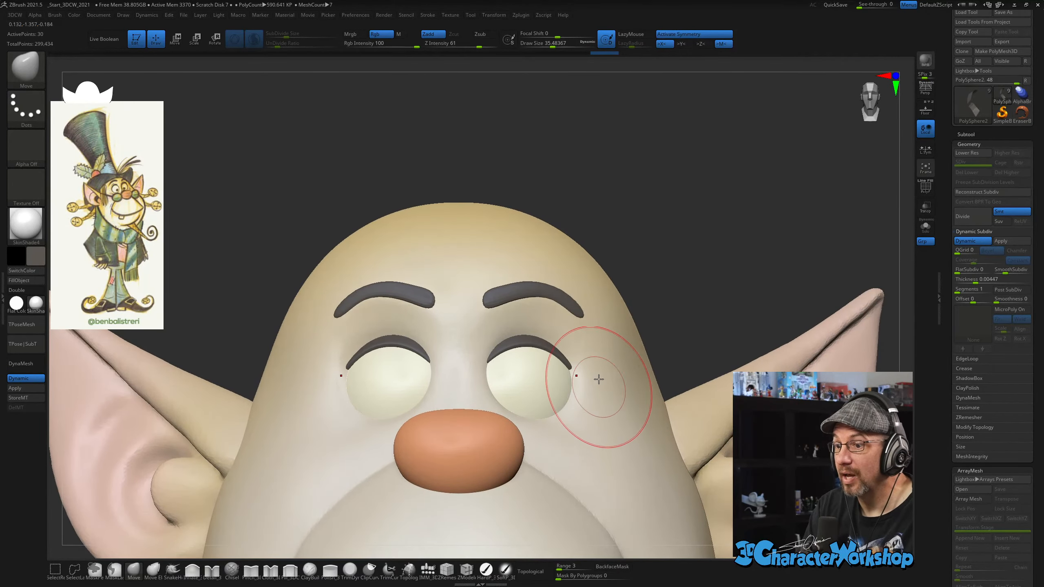
{"action": "mouse_move", "coordinate": [571, 400]}
{"action": "right_mouse_down"}
{"action": "mouse_move", "coordinate": [571, 380]}
{"action": "mouse_move", "coordinate": [598, 445]}
{"action": "mouse_move", "coordinate": [613, 444]}
{"action": "right_mouse_up"}
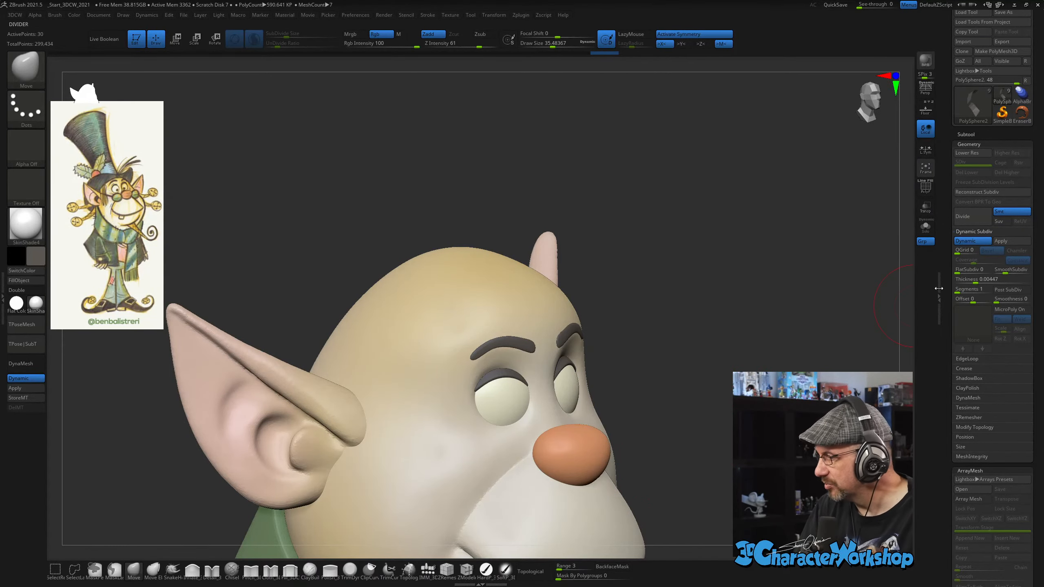
Isolate the eyelids in Solo mode with polyframe on and set the draw size to about 10.
{"action": "left_click", "coordinate": [928, 231]}
{"action": "key", "text": "shift+f"}
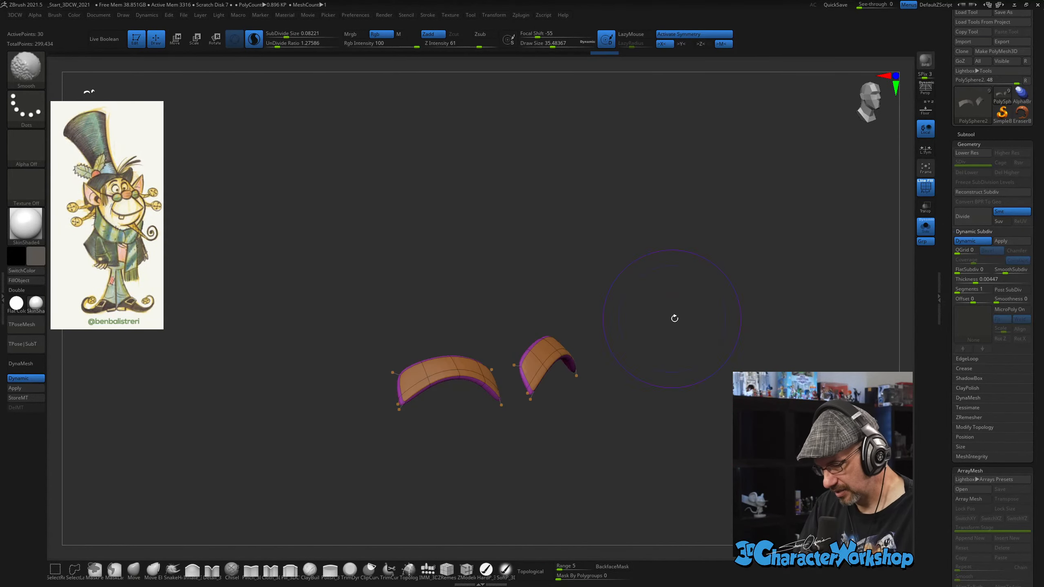
{"action": "mouse_move", "coordinate": [684, 345]}
{"action": "right_mouse_down", "text": "ctrl"}
{"action": "mouse_move", "coordinate": [696, 390]}
{"action": "mouse_move", "coordinate": [698, 354]}
{"action": "right_mouse_up", "text": "ctrl"}
{"action": "key", "text": "s"}
{"action": "left_click_drag", "start_coordinate": [696, 349], "coordinate": [687, 350]}
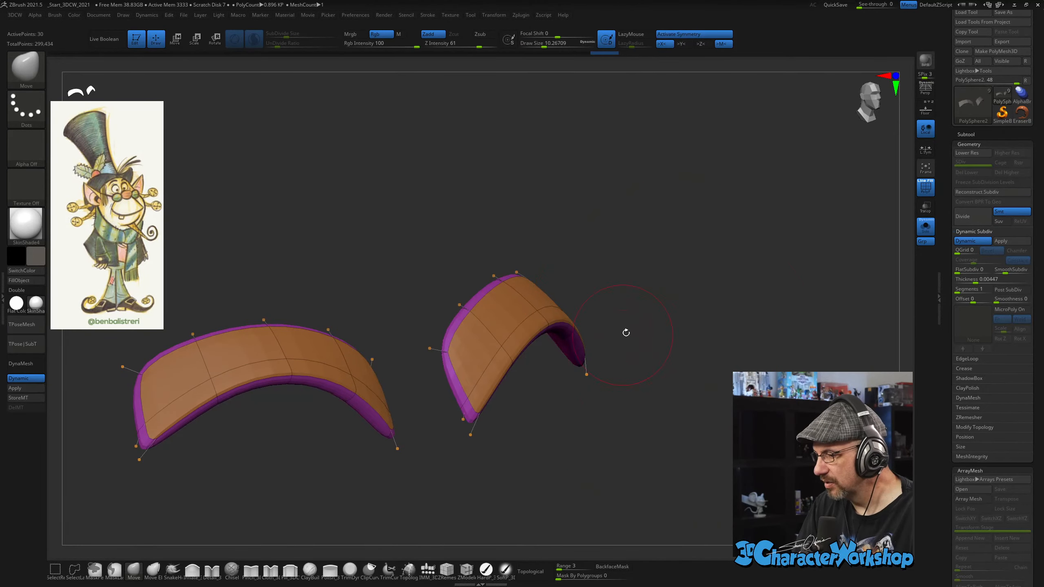
{"action": "mouse_move", "coordinate": [694, 311]}
{"action": "right_mouse_down", "text": "alt"}
{"action": "mouse_move", "coordinate": [726, 288]}
{"action": "mouse_move", "coordinate": [720, 294]}
{"action": "mouse_move", "coordinate": [804, 322]}
{"action": "right_mouse_up", "text": "alt"}
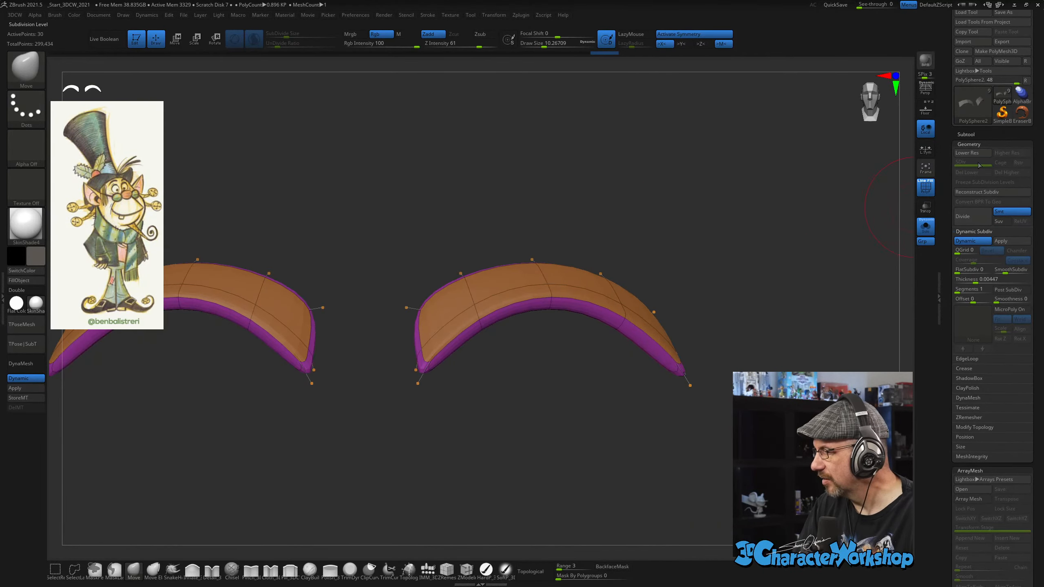
Duplicate the eyelid subtool and rename the original as Eyelid.
{"action": "left_click", "coordinate": [972, 133]}
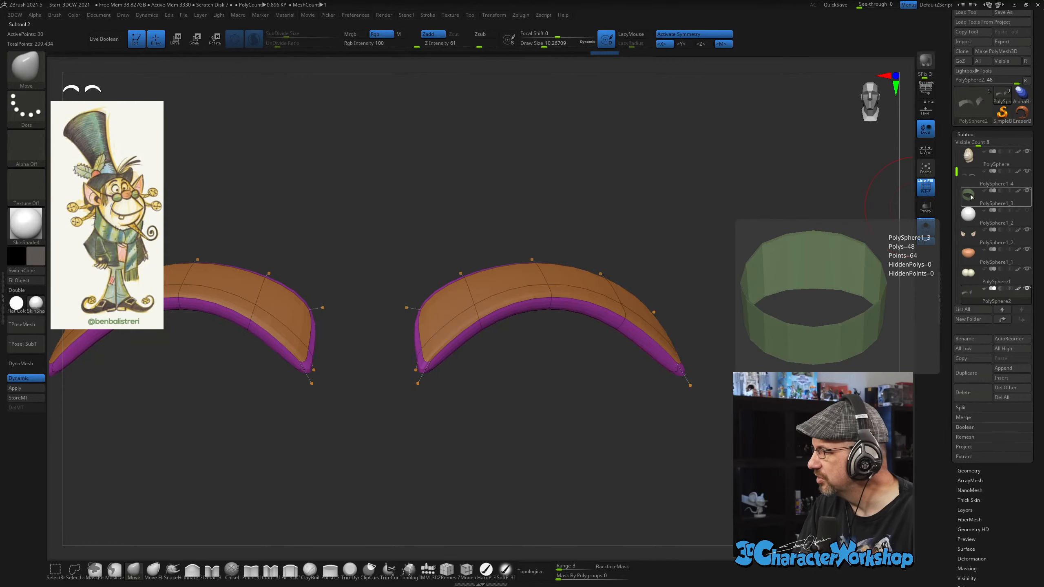
{"action": "mouse_move", "coordinate": [965, 177]}
{"action": "mouse_move", "coordinate": [967, 292]}
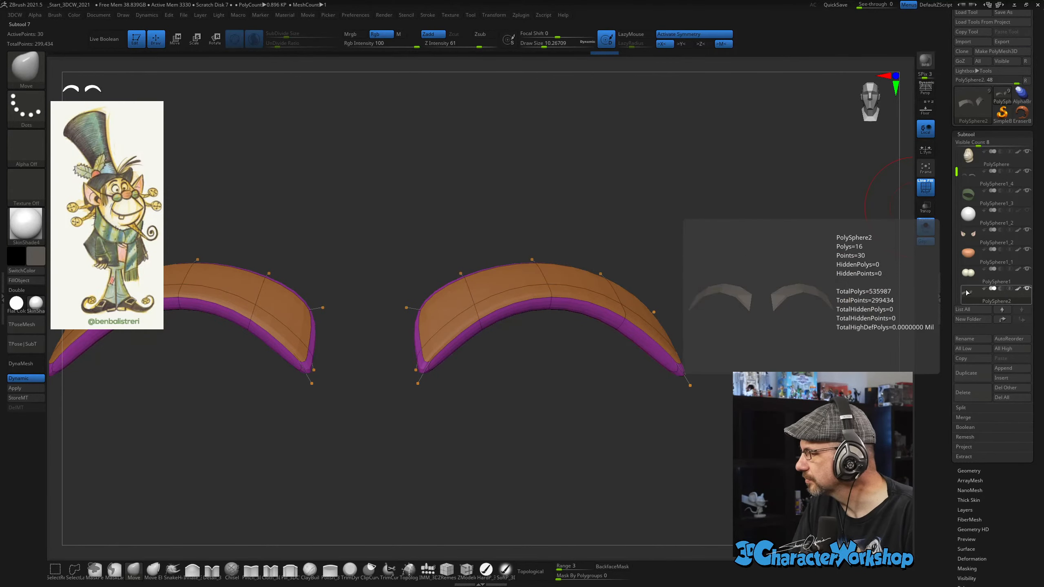
{"action": "left_click", "coordinate": [973, 376]}
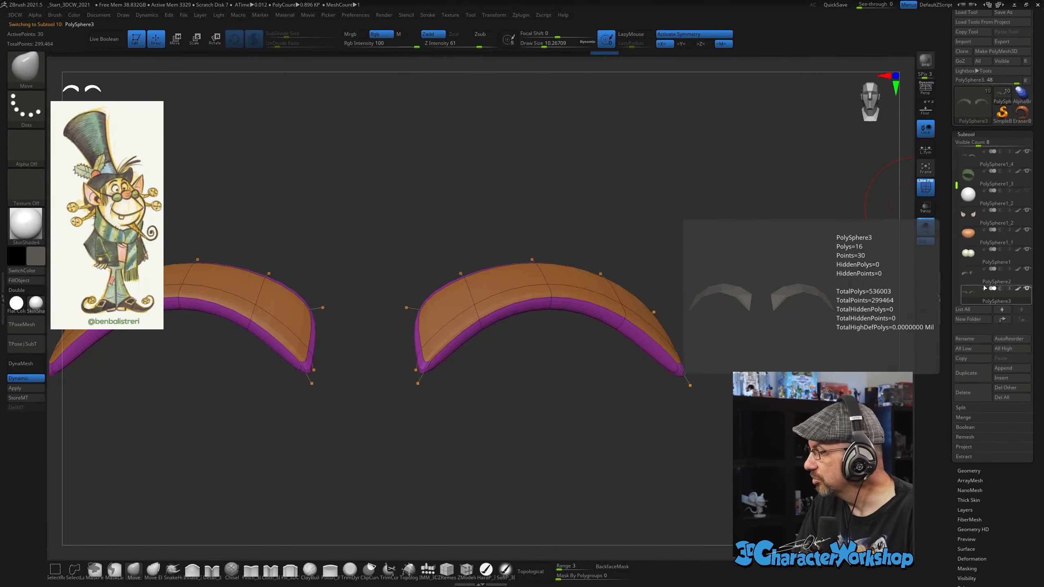
{"action": "left_click", "coordinate": [972, 341]}
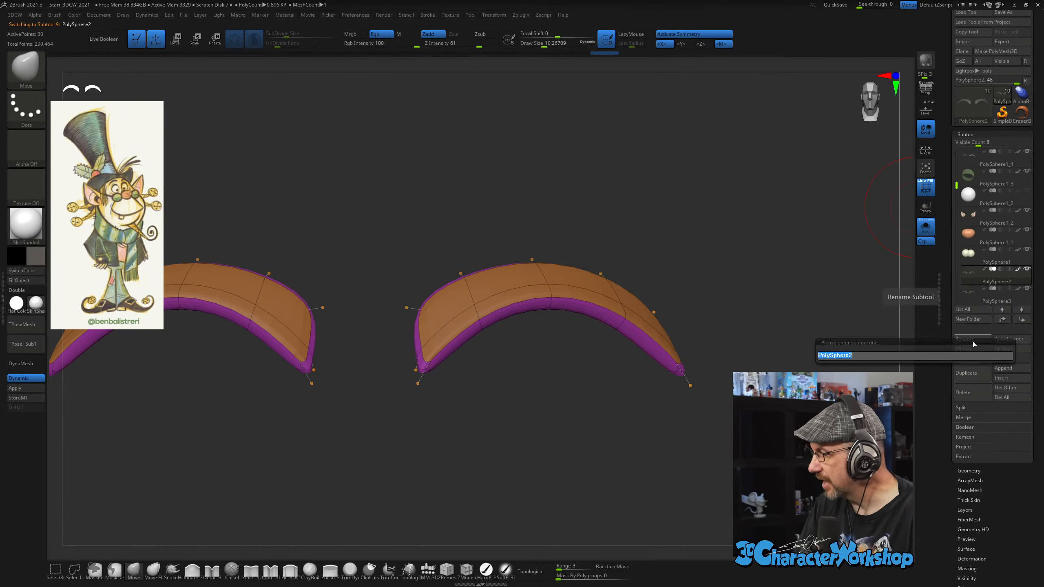
{"action": "type", "text": "Eyelid"}
{"action": "key", "text": "Return"}
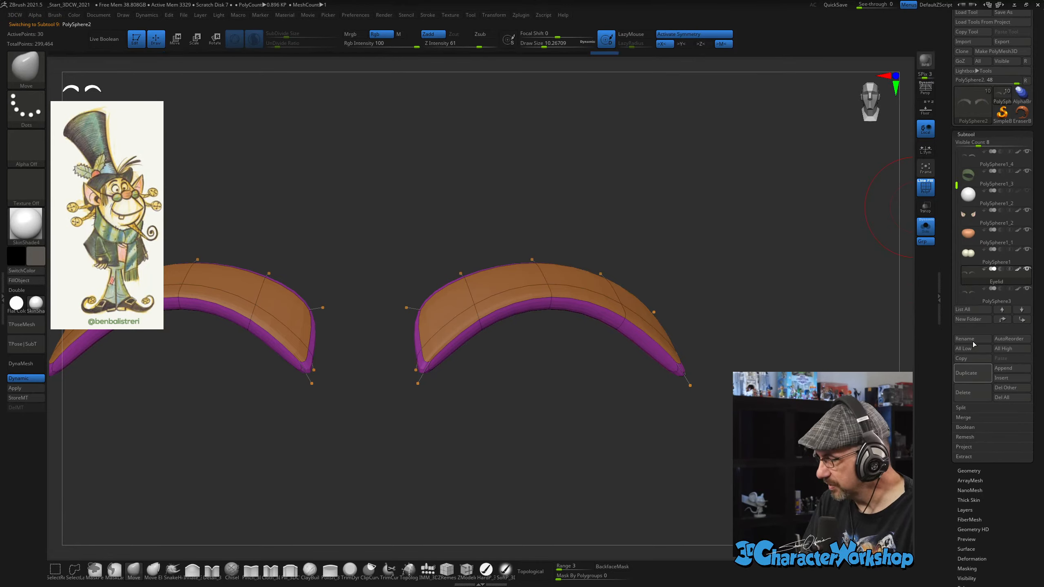
Rename the duplicated eyelid subtool as Eyelash.
{"action": "left_click", "coordinate": [966, 293]}
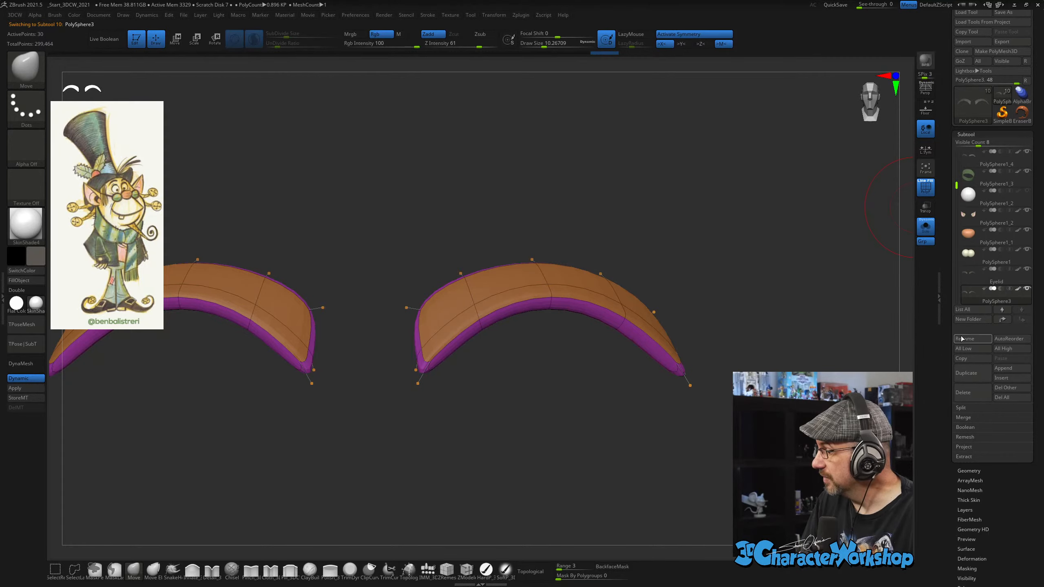
{"action": "left_click", "coordinate": [960, 339]}
{"action": "type", "text": "Eyelash"}
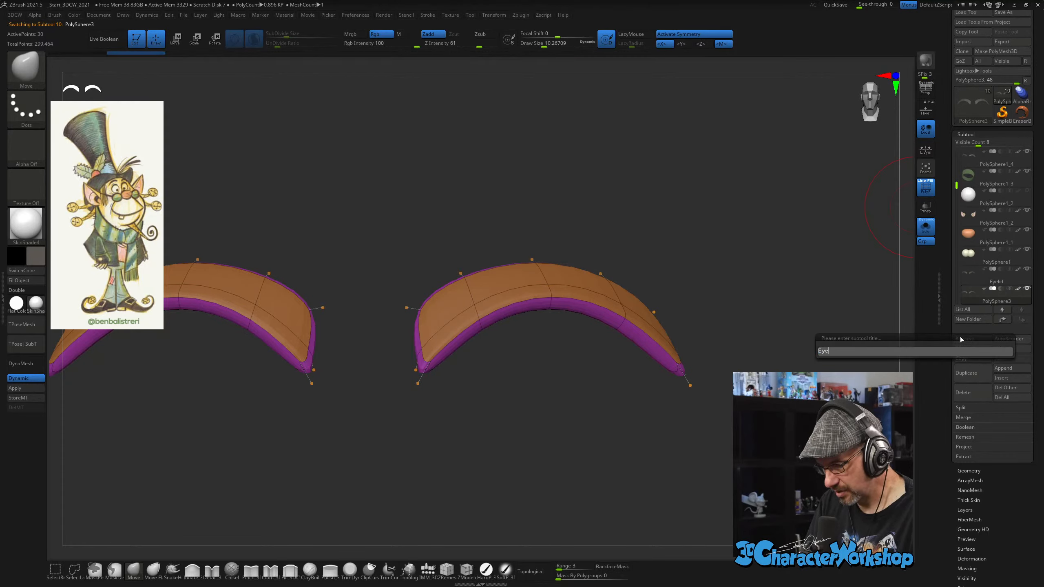
{"action": "key", "text": "Return"}
{"action": "left_click", "coordinate": [970, 279]}
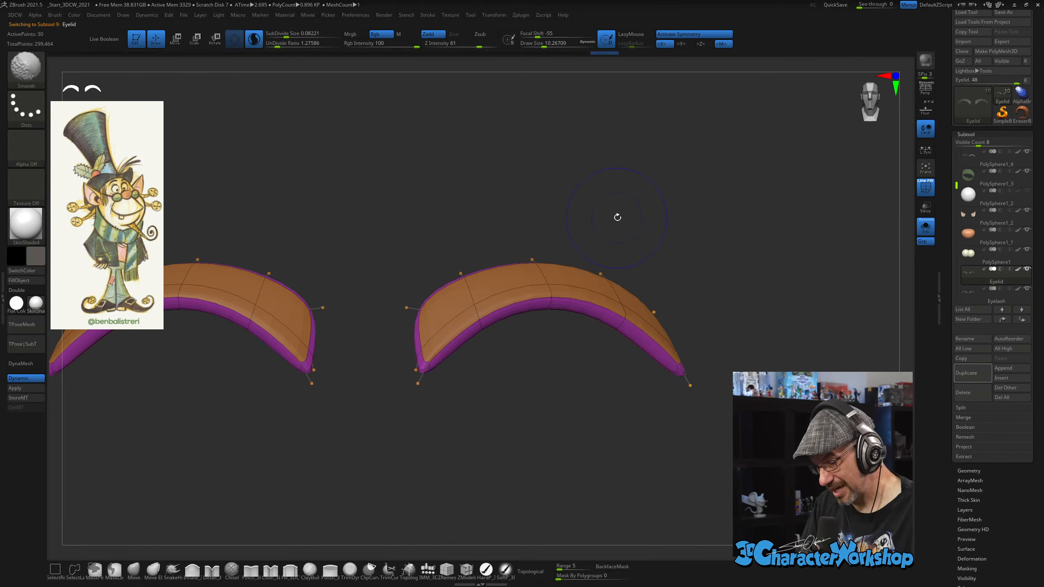
{"action": "key", "text": "shift+f"}
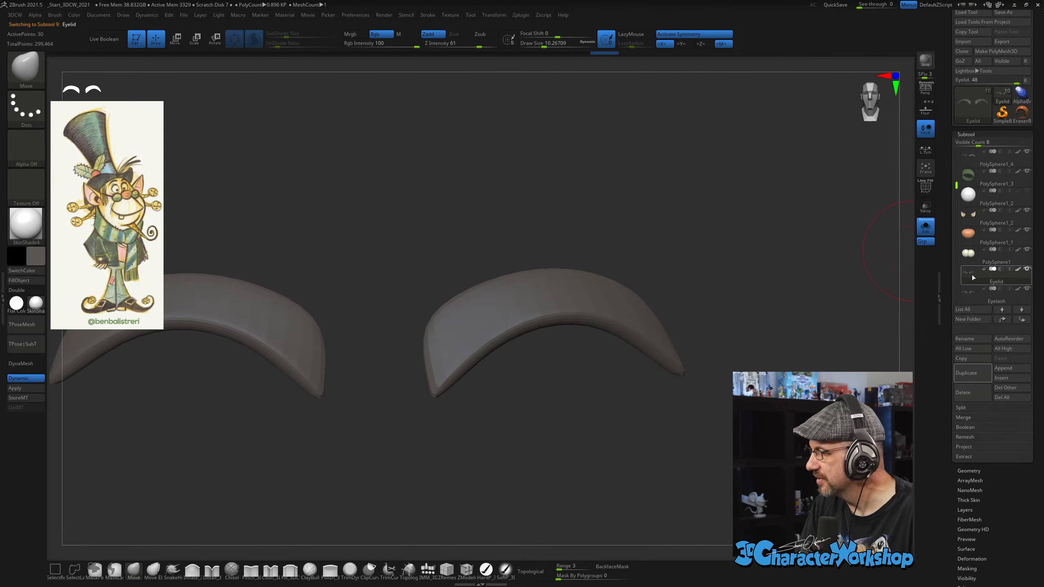
{"action": "left_click", "coordinate": [972, 295]}
{"action": "key", "text": "shift+f"}
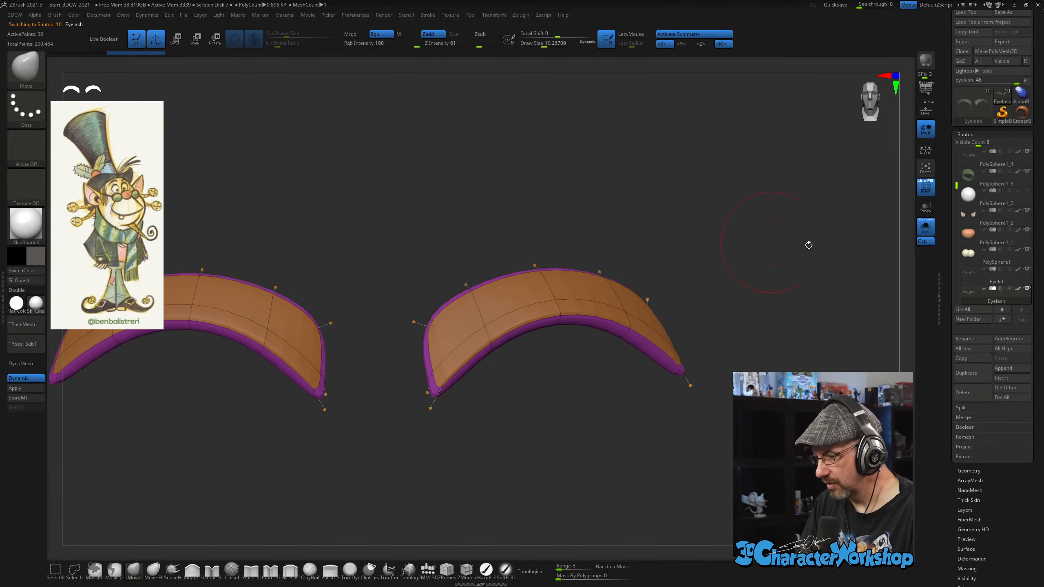
Turn off Dynamic Subdivision on the Eyelash subtool and reduce the draw size to about 4.
{"action": "key", "text": "shift+d"}
{"action": "left_click_drag", "start_coordinate": [742, 251], "coordinate": [738, 267]}
{"action": "key", "text": "s"}
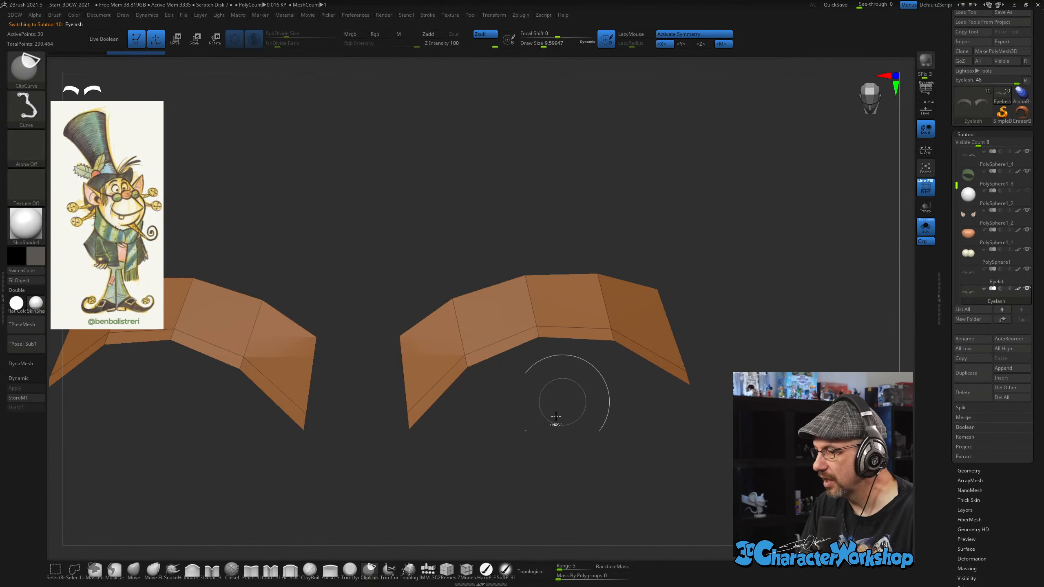
{"action": "key", "text": "s"}
{"action": "left_click_drag", "start_coordinate": [472, 489], "coordinate": [458, 492]}
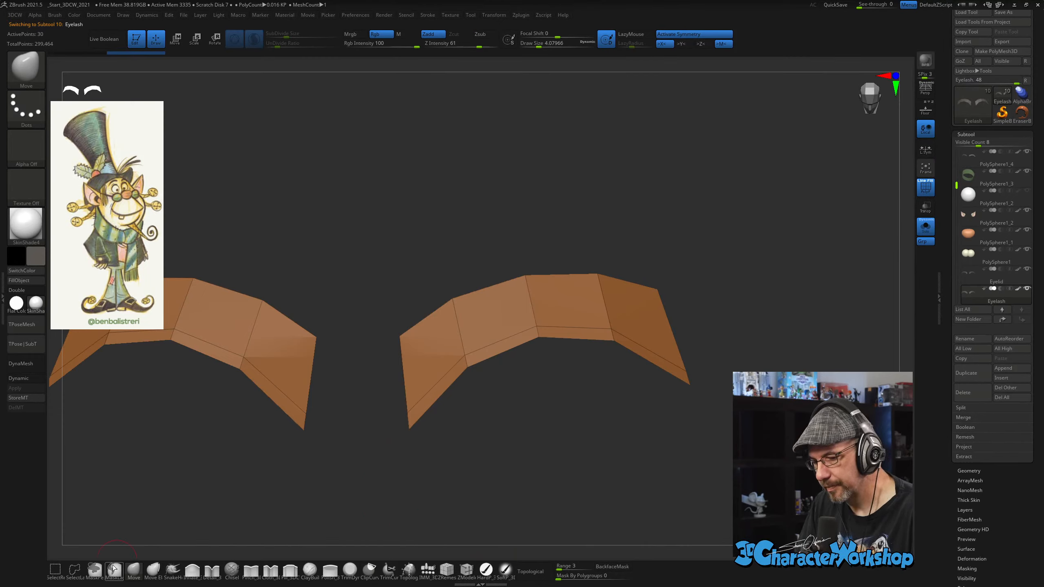
With SelectLasso, hide the Eyelash mesh's wide upper polygon strip and delete the hidden geometry, keeping only the narrow lower strip.
{"action": "key", "text": "ctrl+shift"}
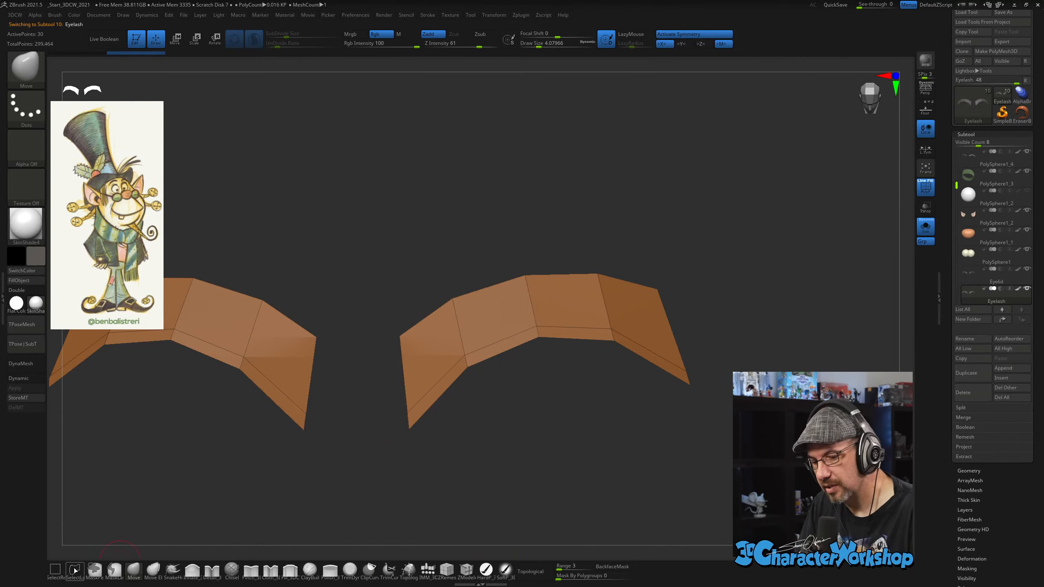
{"action": "left_click", "coordinate": [75, 569]}
{"action": "key", "text": "ctrl+shift"}
{"action": "left_click", "coordinate": [600, 298], "text": "ctrl+shift"}
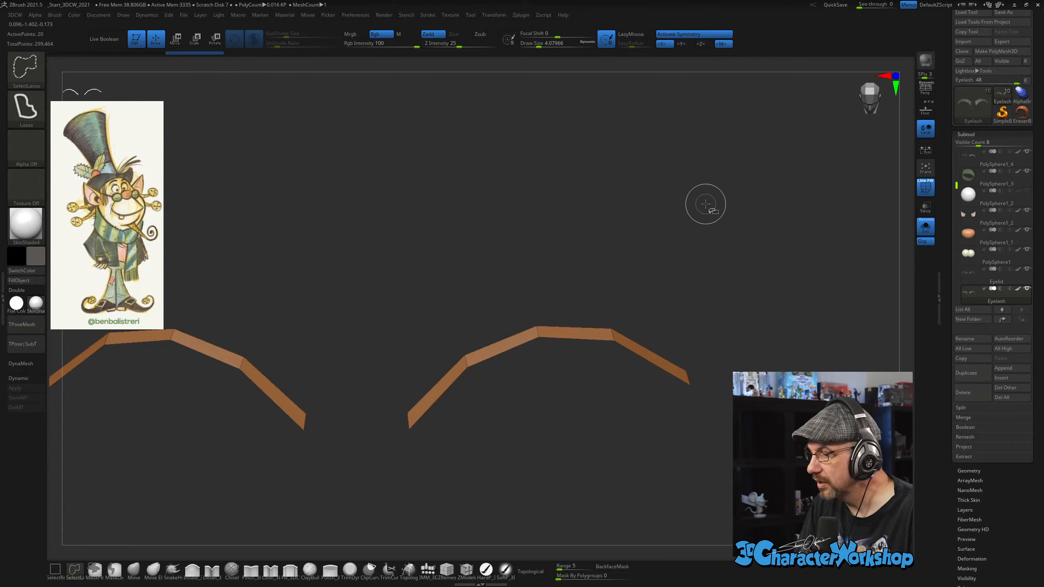
{"action": "key", "text": "space"}
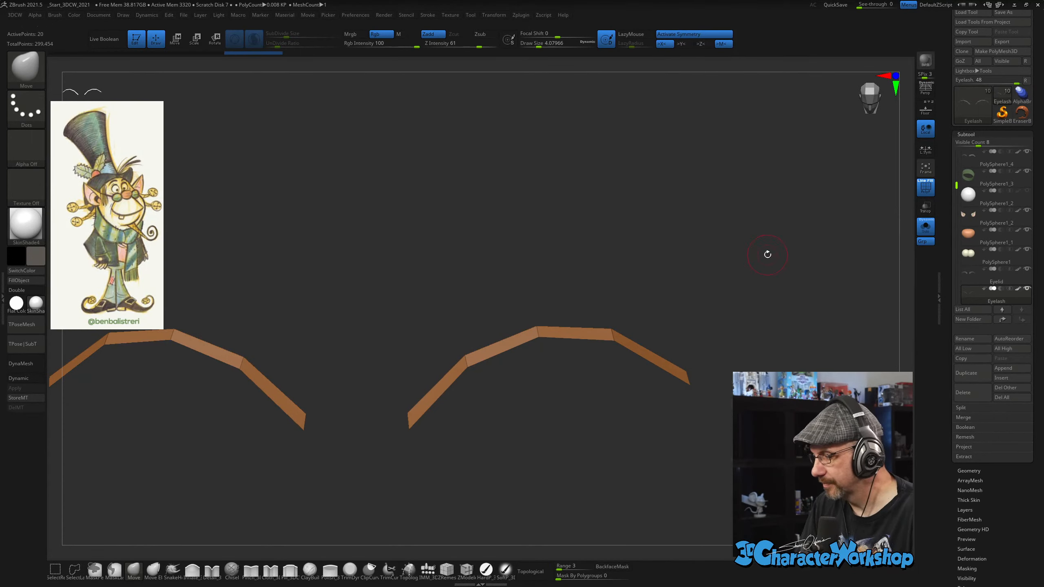
Turn Dynamic Subdivision back on for the Eyelash mesh and show all the other subtools around it.
{"action": "key", "text": "d"}
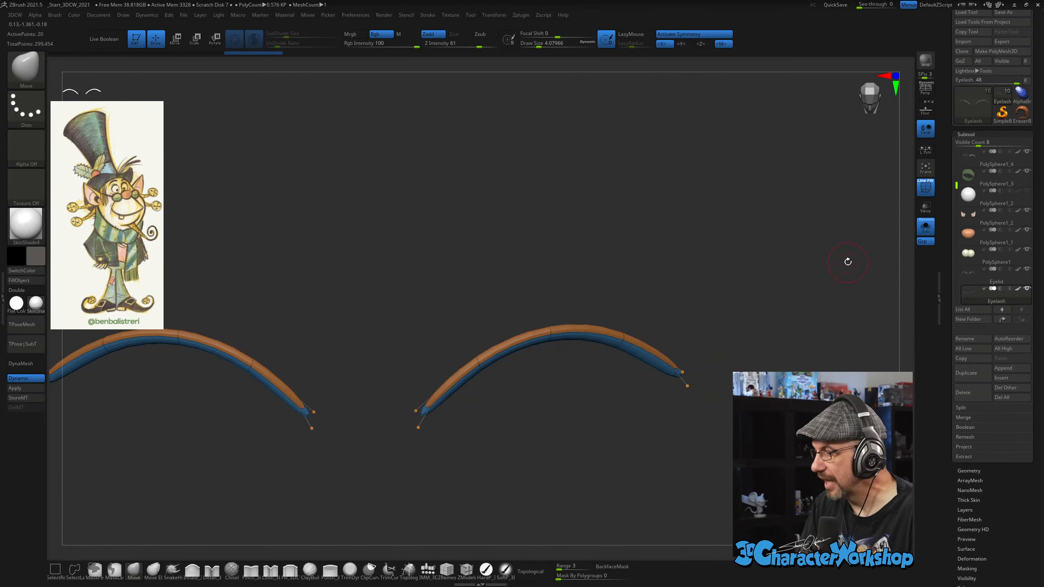
{"action": "left_click", "coordinate": [924, 233]}
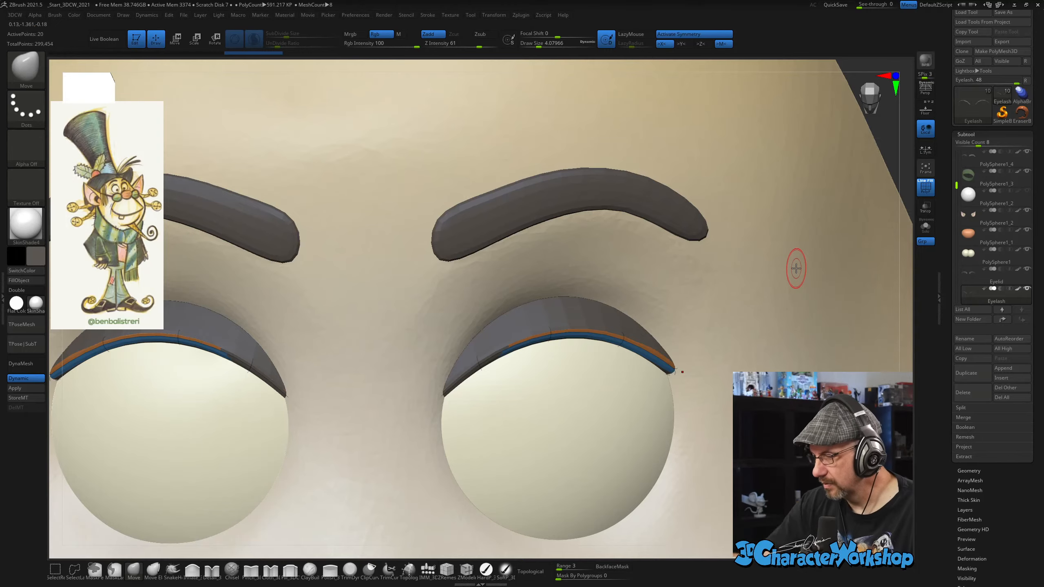
{"action": "right_click_drag", "start_coordinate": [644, 414], "coordinate": [548, 431], "text": "ctrl"}
Using the Move brush with an enlarged draw size, pull the eyelash strips out over the lower edge of the eyelids.
{"action": "left_click", "coordinate": [138, 568]}
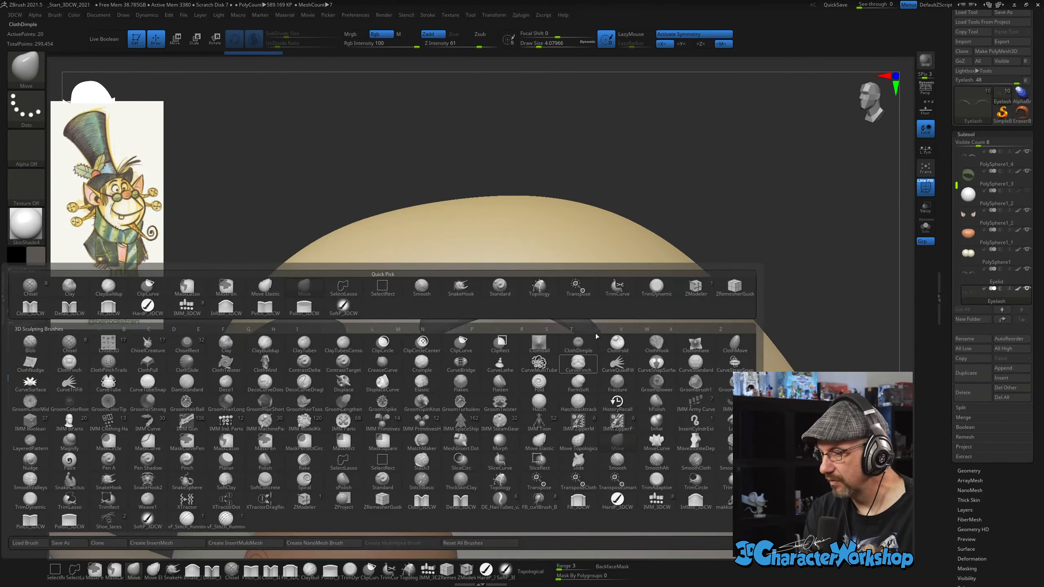
{"action": "right_click_drag", "start_coordinate": [677, 196], "coordinate": [669, 152]}
{"action": "key", "text": "s"}
{"action": "left_click_drag", "start_coordinate": [664, 164], "coordinate": [671, 163]}
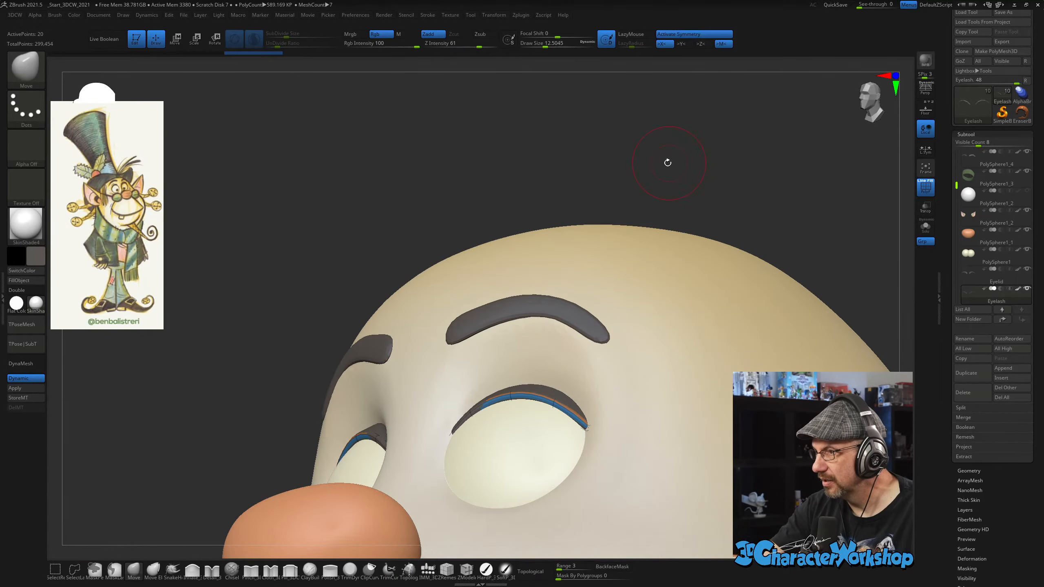
{"action": "right_click_drag", "start_coordinate": [622, 183], "coordinate": [614, 207], "text": "ctrl"}
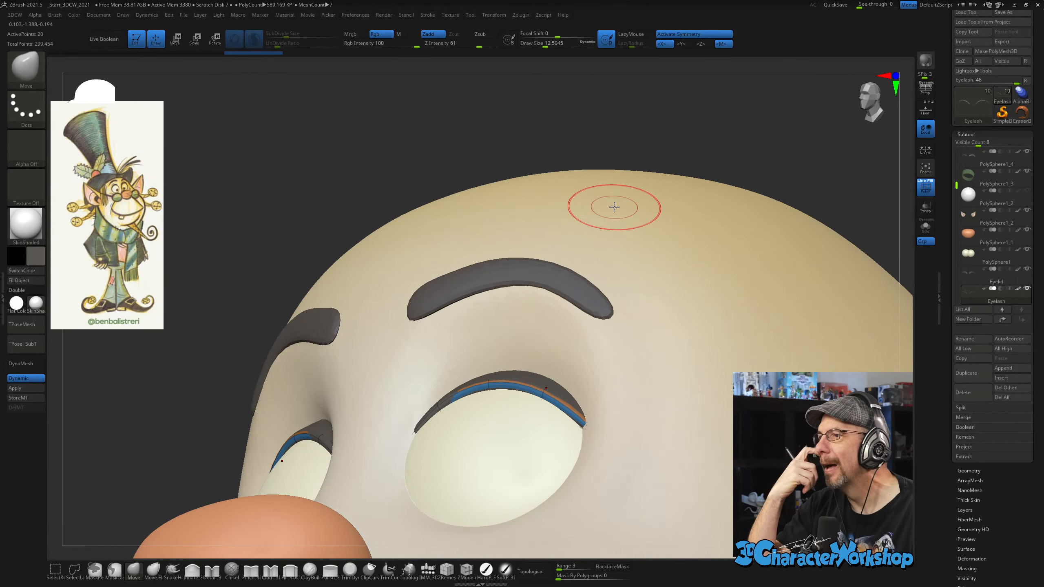
{"action": "mouse_move", "coordinate": [517, 292]}
{"action": "right_mouse_down", "text": "alt"}
{"action": "mouse_move", "coordinate": [489, 316]}
{"action": "mouse_move", "coordinate": [457, 315]}
{"action": "mouse_move", "coordinate": [447, 331]}
{"action": "mouse_move", "coordinate": [413, 302]}
{"action": "right_mouse_up", "text": "alt"}
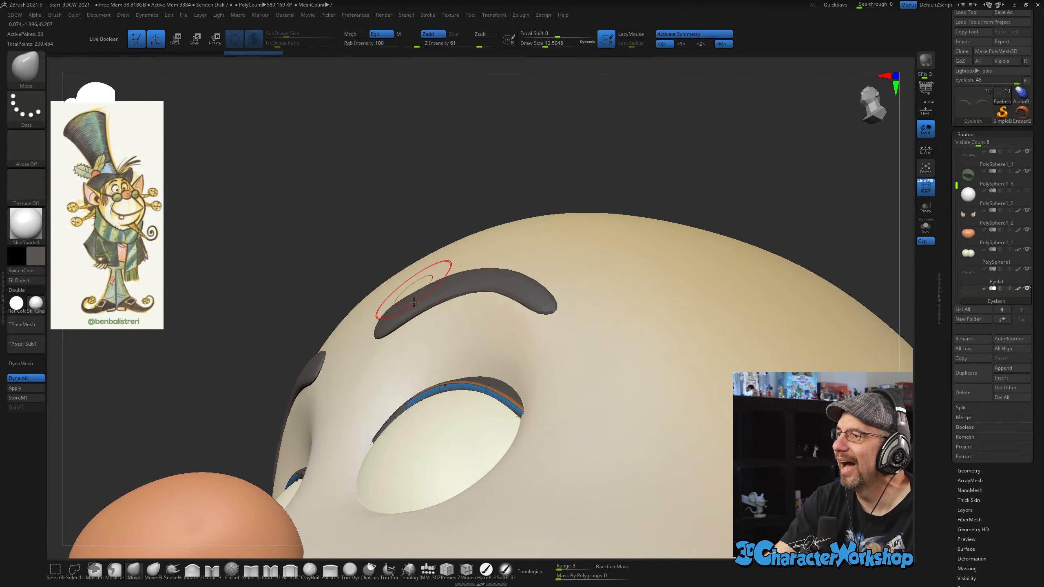
{"action": "left_click_drag", "start_coordinate": [406, 413], "coordinate": [406, 408]}
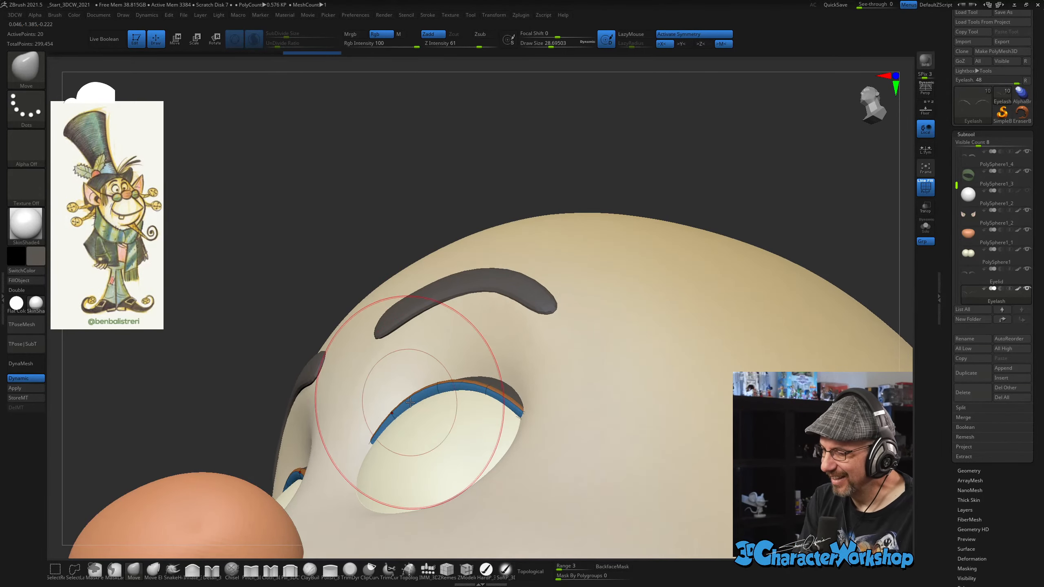
{"action": "mouse_move", "coordinate": [477, 384]}
{"action": "right_mouse_down"}
{"action": "mouse_move", "coordinate": [535, 362]}
{"action": "mouse_move", "coordinate": [483, 374]}
{"action": "mouse_move", "coordinate": [382, 428]}
{"action": "mouse_move", "coordinate": [389, 443]}
{"action": "mouse_move", "coordinate": [375, 434]}
{"action": "right_mouse_up"}
{"action": "mouse_move", "coordinate": [438, 438]}
{"action": "right_mouse_down"}
{"action": "mouse_move", "coordinate": [459, 466]}
{"action": "mouse_move", "coordinate": [455, 388]}
{"action": "mouse_move", "coordinate": [444, 397]}
{"action": "mouse_move", "coordinate": [465, 406]}
{"action": "mouse_move", "coordinate": [419, 366]}
{"action": "mouse_move", "coordinate": [323, 419]}
{"action": "right_mouse_up"}
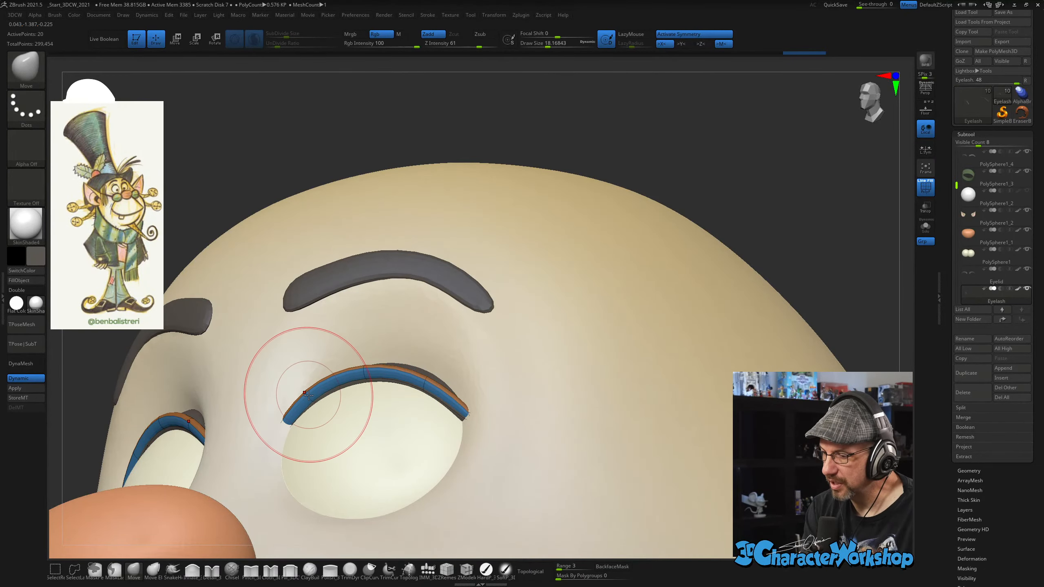
{"action": "mouse_move", "coordinate": [324, 440]}
{"action": "right_mouse_down"}
{"action": "mouse_move", "coordinate": [355, 449]}
{"action": "mouse_move", "coordinate": [361, 466]}
{"action": "mouse_move", "coordinate": [394, 445]}
{"action": "mouse_move", "coordinate": [406, 459]}
{"action": "right_mouse_up"}
{"action": "mouse_move", "coordinate": [471, 435]}
{"action": "right_mouse_down"}
{"action": "mouse_move", "coordinate": [427, 408]}
{"action": "mouse_move", "coordinate": [442, 369]}
{"action": "mouse_move", "coordinate": [667, 270]}
{"action": "mouse_move", "coordinate": [616, 312]}
{"action": "mouse_move", "coordinate": [641, 303]}
{"action": "mouse_move", "coordinate": [412, 376]}
{"action": "mouse_move", "coordinate": [577, 359]}
{"action": "right_mouse_up"}
{"action": "key", "text": "shift"}
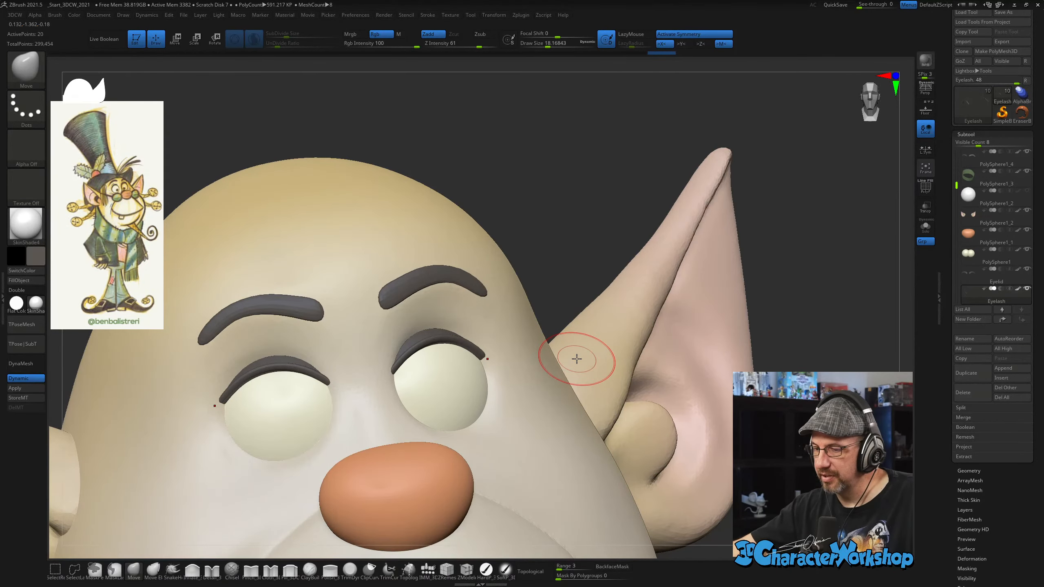
Make the Eyelid subtool active and fill it with the tan skin color sampled from the forehead, using the HardP_3DCW brush.
{"action": "right_click_drag", "start_coordinate": [594, 221], "coordinate": [573, 254]}
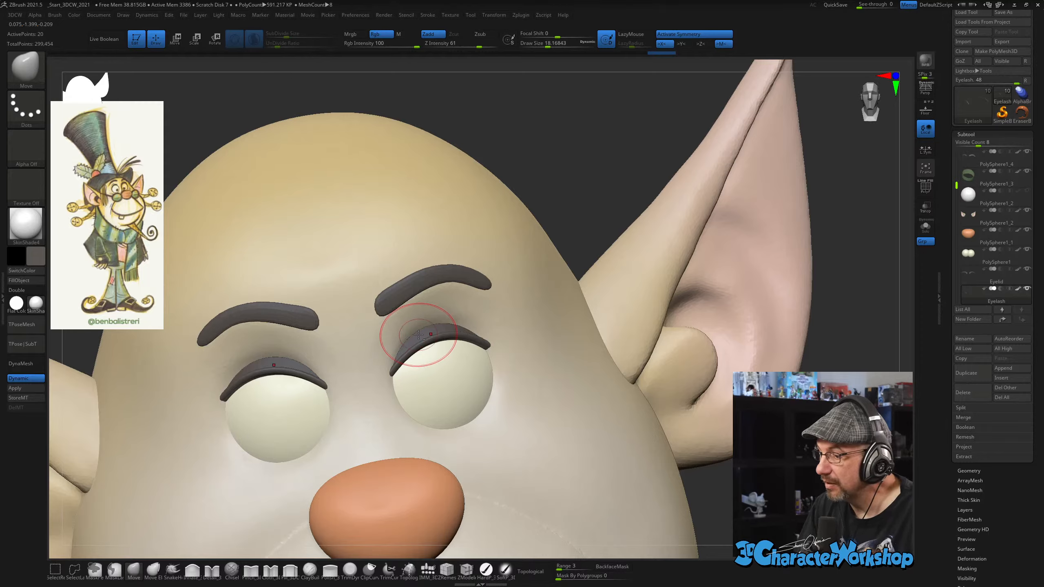
{"action": "left_click", "coordinate": [417, 340], "text": "alt"}
{"action": "key", "text": "shift+f"}
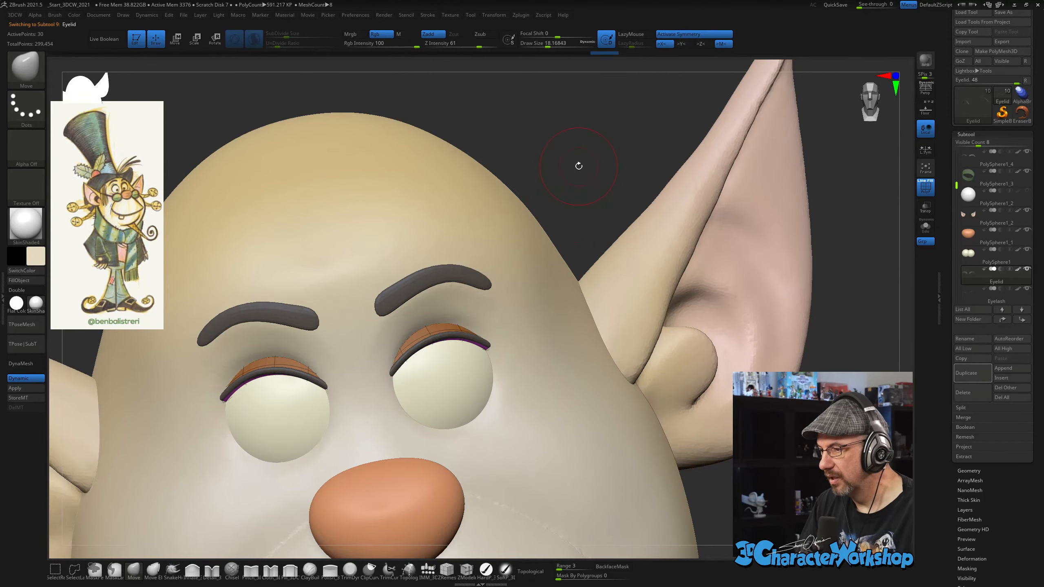
{"action": "left_click_drag", "start_coordinate": [579, 166], "coordinate": [576, 156]}
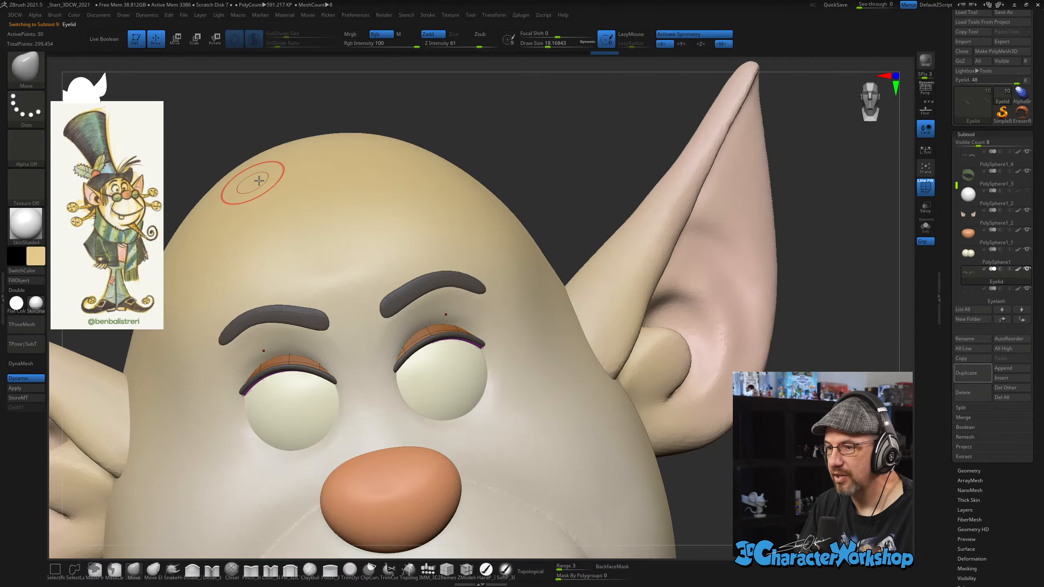
{"action": "key", "text": "shift+f"}
{"action": "left_click_drag", "start_coordinate": [549, 135], "coordinate": [559, 130]}
{"action": "left_click", "coordinate": [487, 570]}
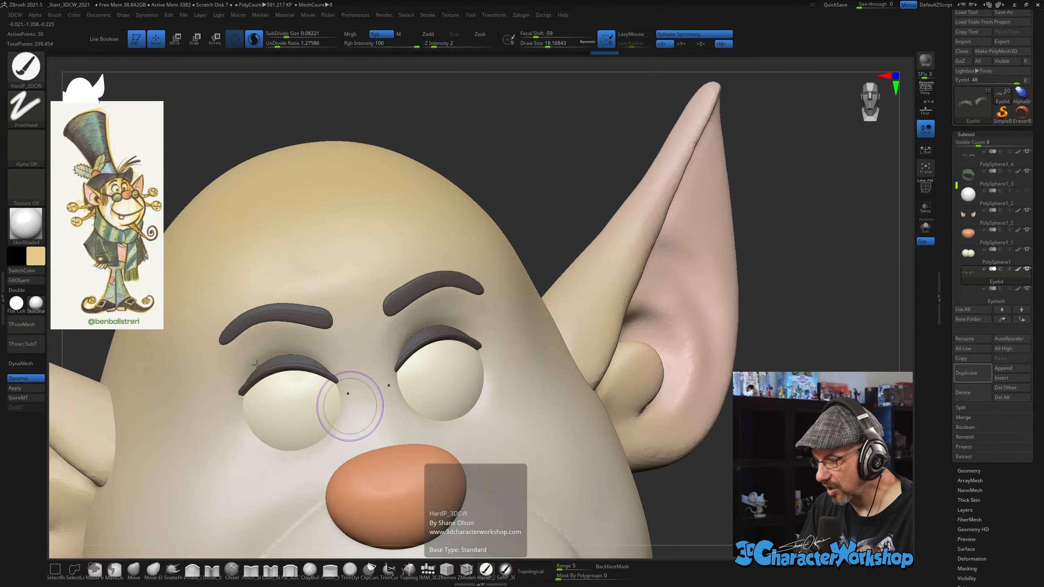
{"action": "left_click", "coordinate": [19, 281]}
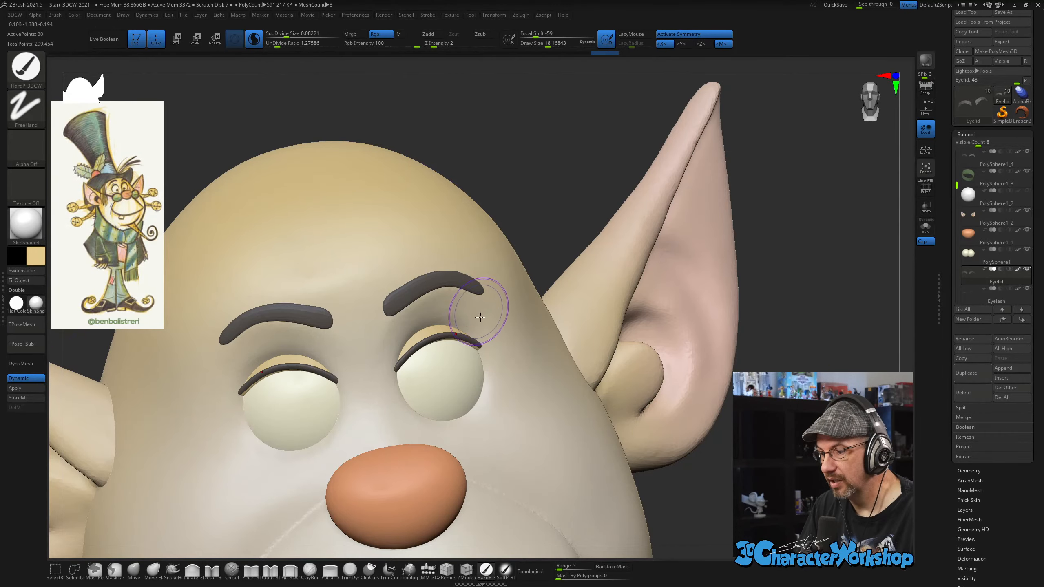
Isolate the Eyelash subtool, turn off its Dynamic Subdivision and display its faces double-sided.
{"action": "left_click_drag", "start_coordinate": [573, 150], "coordinate": [530, 136], "text": "alt"}
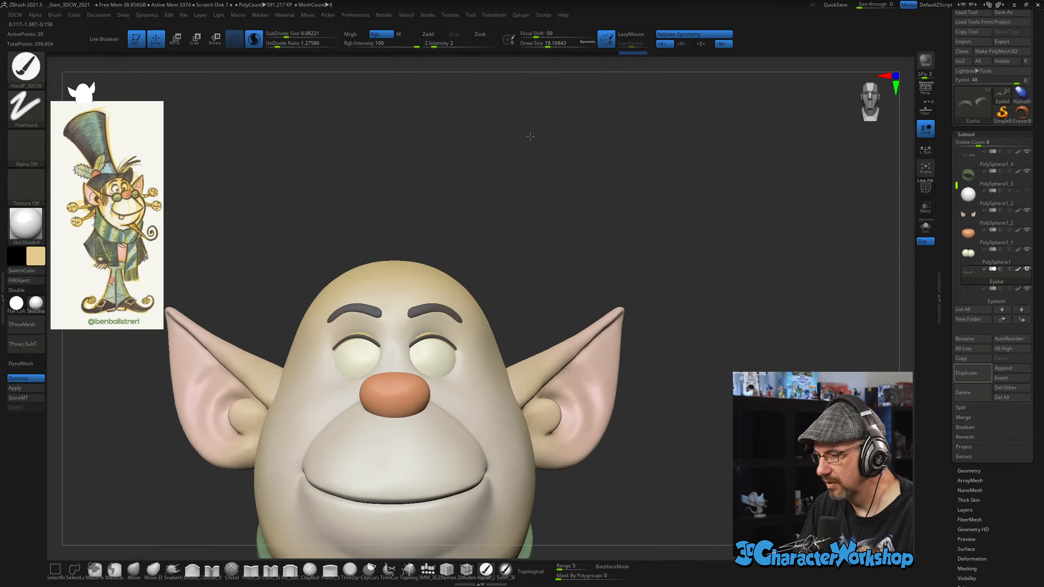
{"action": "left_click_drag", "start_coordinate": [778, 329], "coordinate": [668, 333]}
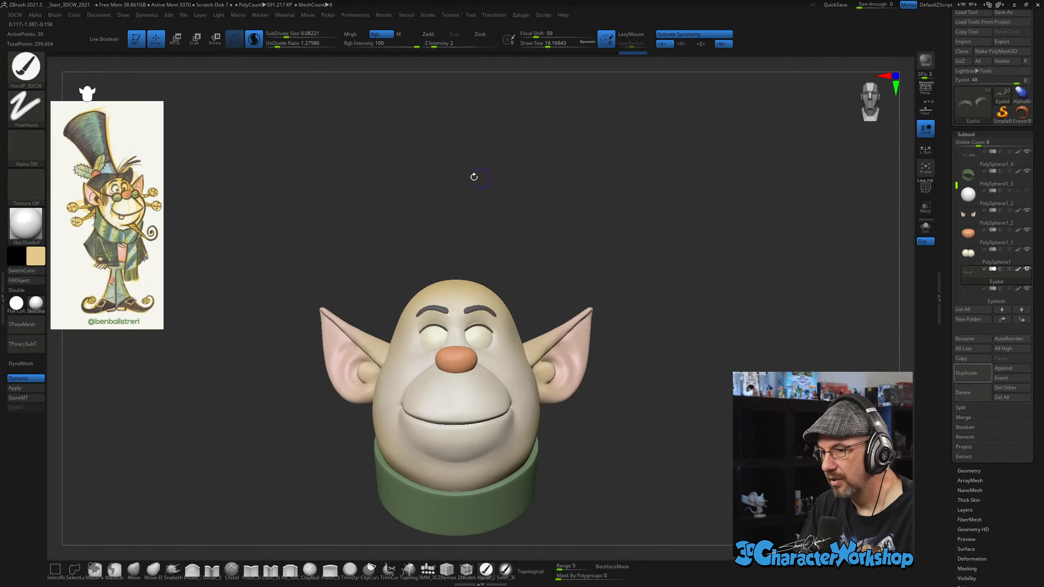
{"action": "left_click_drag", "start_coordinate": [544, 157], "coordinate": [566, 253], "text": "alt"}
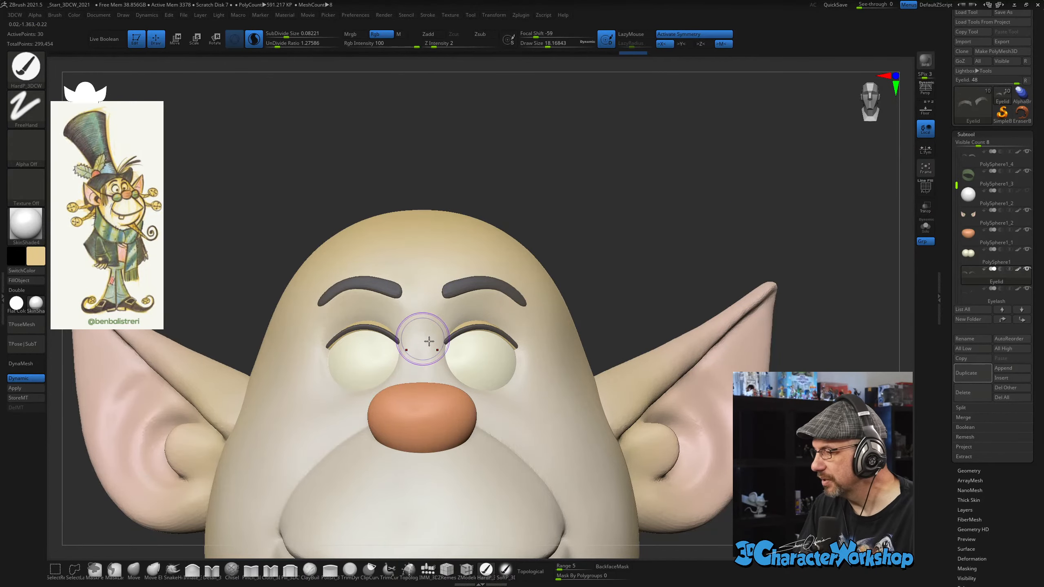
{"action": "left_click_drag", "start_coordinate": [643, 250], "coordinate": [682, 245]}
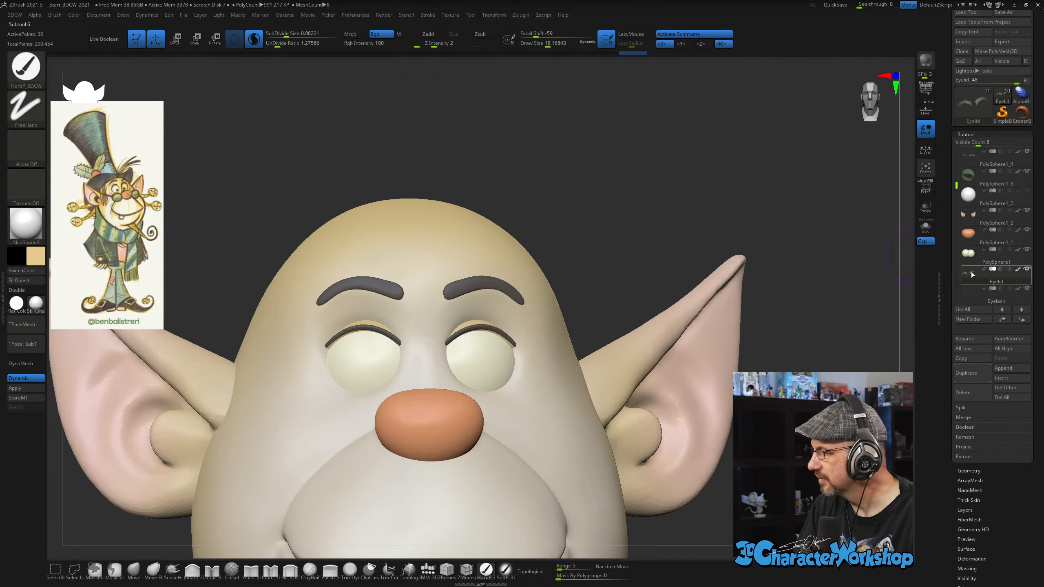
{"action": "left_click_drag", "start_coordinate": [956, 185], "coordinate": [956, 193]}
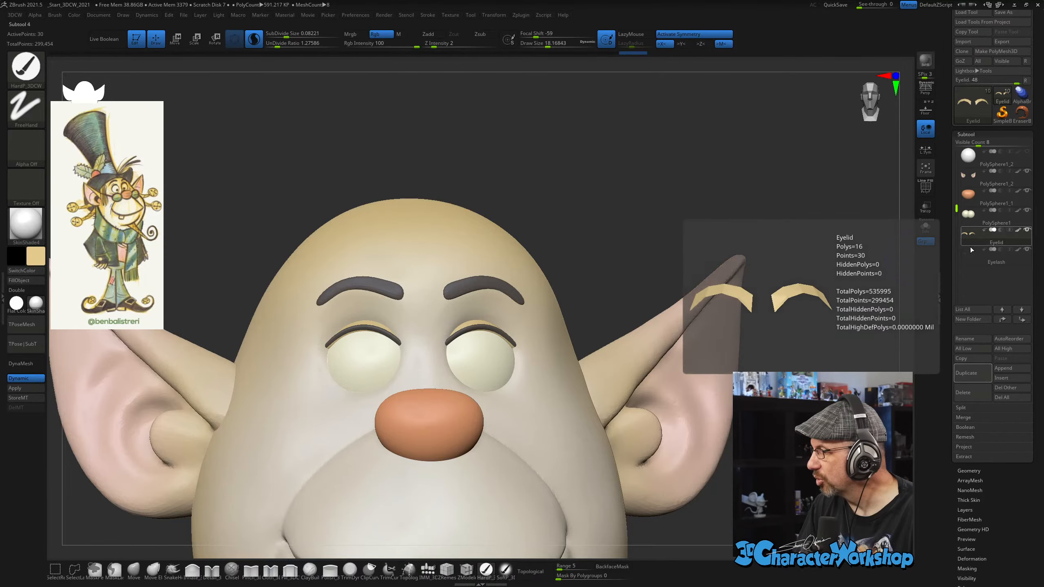
{"action": "left_click", "coordinate": [974, 252]}
{"action": "left_click", "coordinate": [925, 228]}
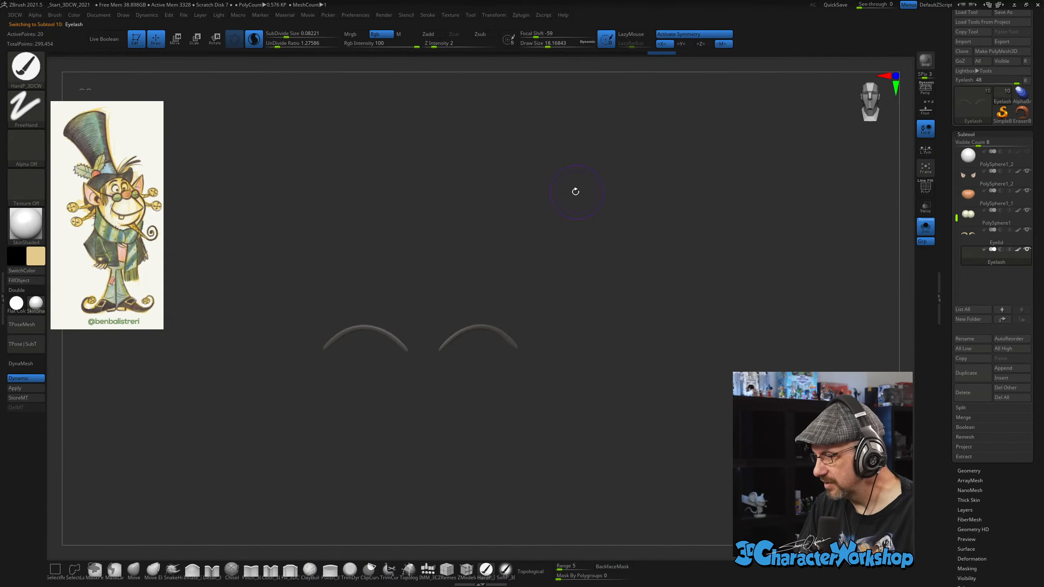
{"action": "key", "text": "shift+f"}
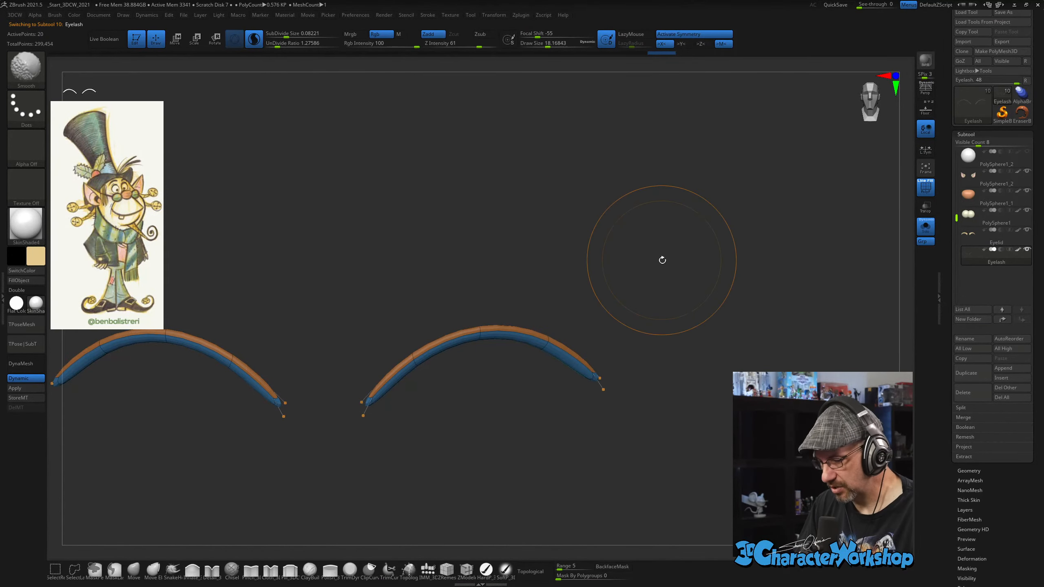
{"action": "key", "text": "shift+d"}
{"action": "key", "text": "s"}
{"action": "mouse_move", "coordinate": [647, 277]}
{"action": "left_mouse_down"}
{"action": "mouse_move", "coordinate": [633, 288]}
{"action": "mouse_move", "coordinate": [664, 226]}
{"action": "mouse_move", "coordinate": [658, 310]}
{"action": "left_mouse_up"}
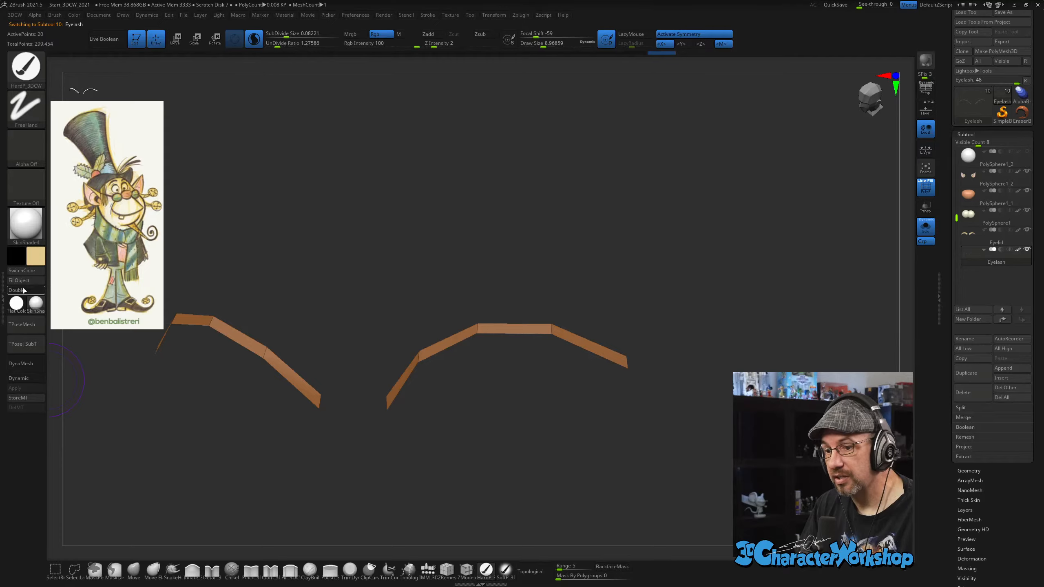
{"action": "mouse_move", "coordinate": [517, 256]}
{"action": "left_mouse_down"}
{"action": "mouse_move", "coordinate": [511, 137]}
{"action": "mouse_move", "coordinate": [522, 291]}
{"action": "mouse_move", "coordinate": [531, 258]}
{"action": "left_mouse_up"}
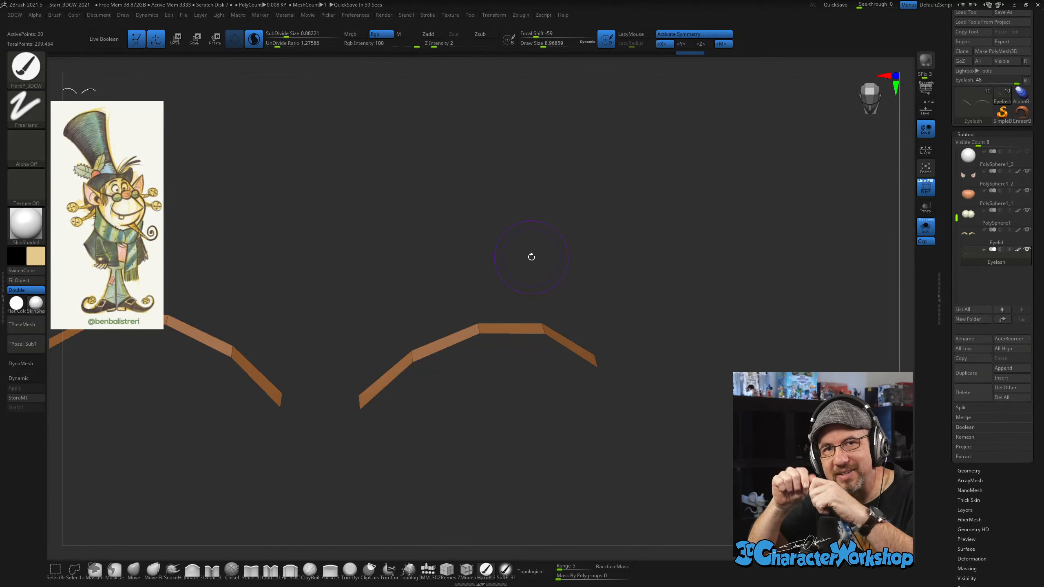
With draw size reduced to about 3.8, use MaskLasso to mask the lower edge points of the eyelash strips.
{"action": "mouse_move", "coordinate": [532, 257]}
{"action": "left_mouse_down"}
{"action": "mouse_move", "coordinate": [583, 414]}
{"action": "mouse_move", "coordinate": [566, 426]}
{"action": "mouse_move", "coordinate": [582, 419]}
{"action": "mouse_move", "coordinate": [577, 427]}
{"action": "mouse_move", "coordinate": [608, 431]}
{"action": "mouse_move", "coordinate": [634, 418]}
{"action": "left_mouse_up"}
{"action": "key", "text": "s"}
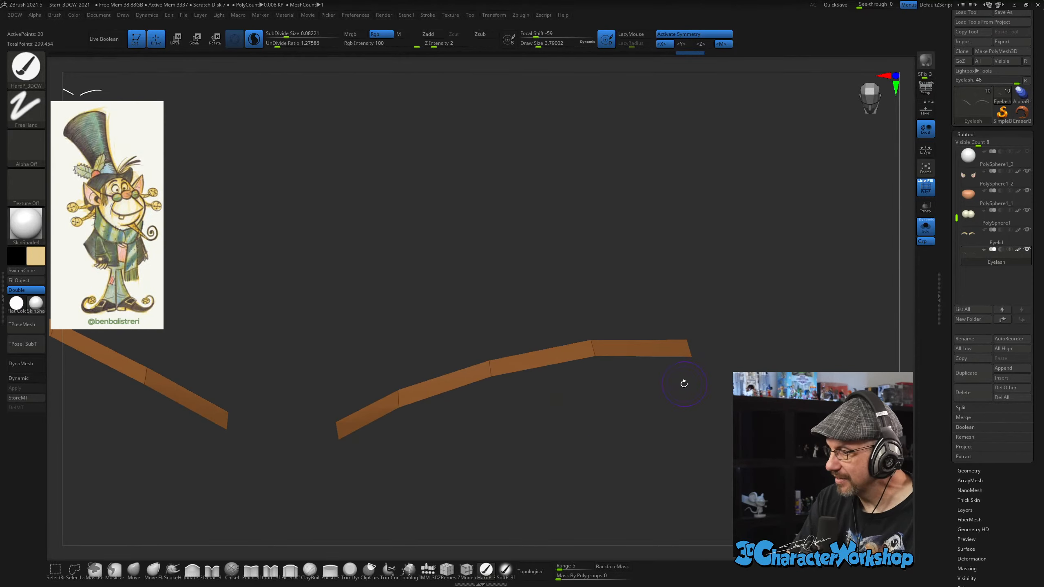
{"action": "key", "text": "ctrl"}
{"action": "key", "text": "ctrl"}
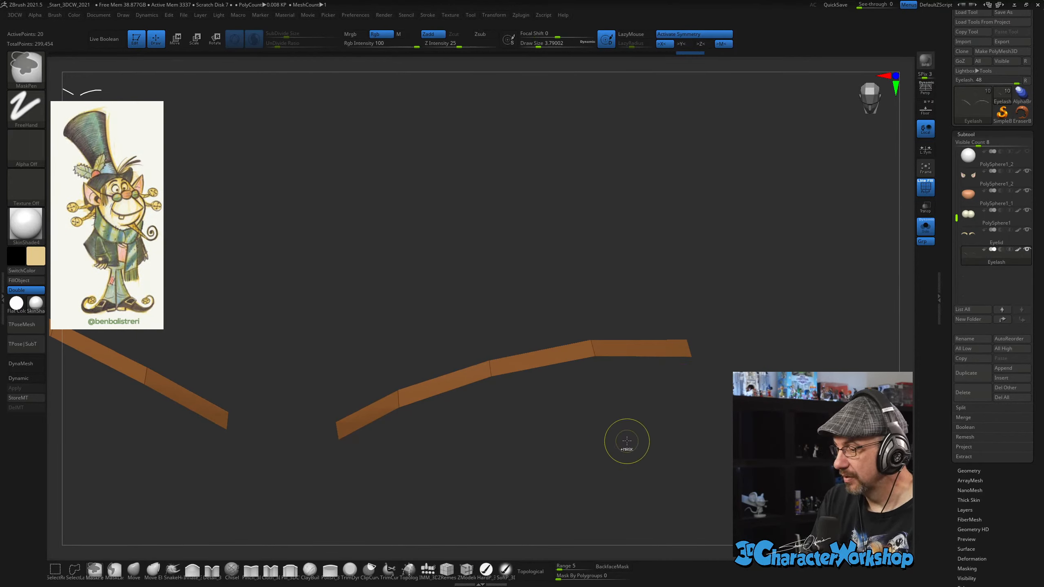
{"action": "left_click", "coordinate": [114, 572]}
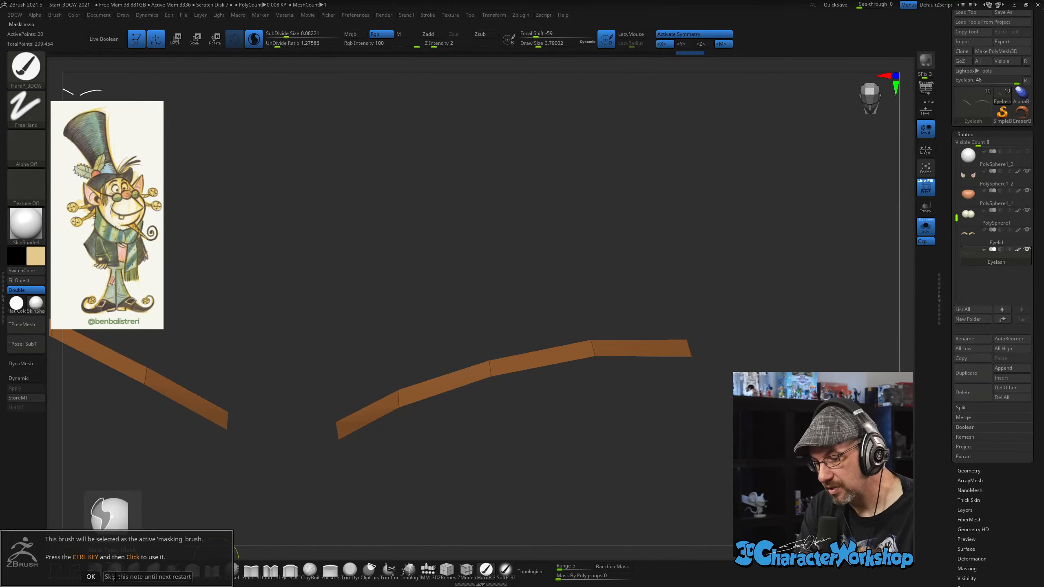
{"action": "left_click", "coordinate": [114, 577]}
{"action": "mouse_move", "coordinate": [334, 472]}
{"action": "left_mouse_down", "text": "ctrl"}
{"action": "mouse_move", "coordinate": [510, 437]}
{"action": "mouse_move", "coordinate": [695, 354]}
{"action": "mouse_move", "coordinate": [648, 346]}
{"action": "mouse_move", "coordinate": [497, 372]}
{"action": "mouse_move", "coordinate": [354, 424]}
{"action": "mouse_move", "coordinate": [315, 454]}
{"action": "left_mouse_up", "text": "ctrl"}
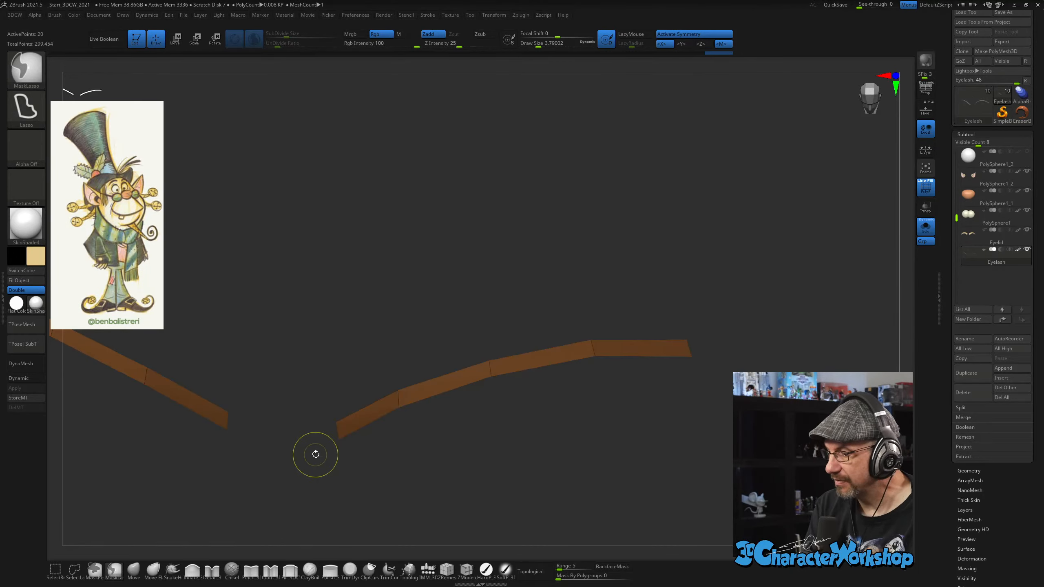
Move the unmasked upper edge of the eyelashes away from the masked edge with the gizmo to widen the strips.
{"action": "key", "text": "w"}
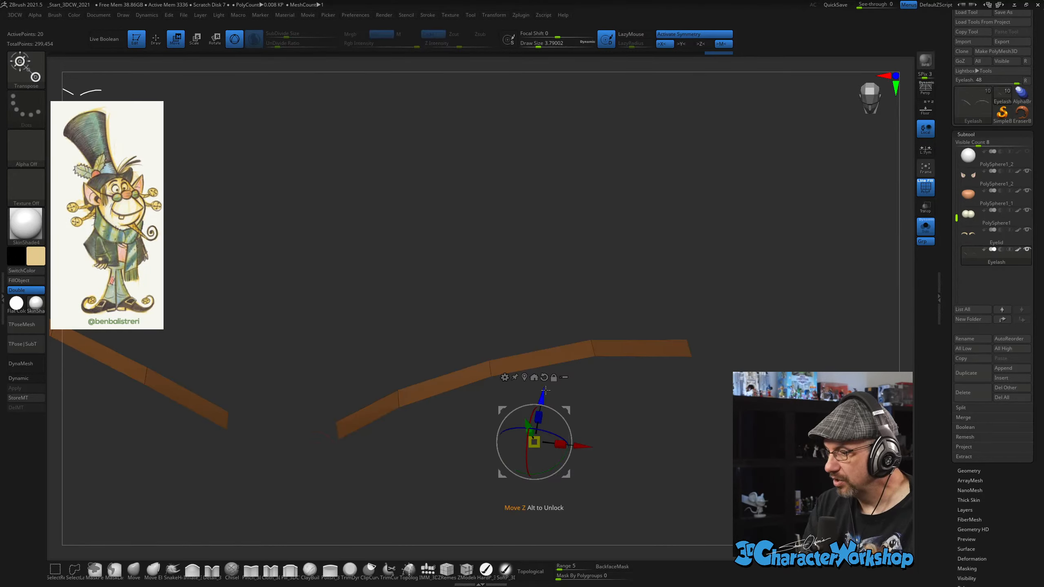
{"action": "left_click_drag", "start_coordinate": [601, 408], "coordinate": [606, 407]}
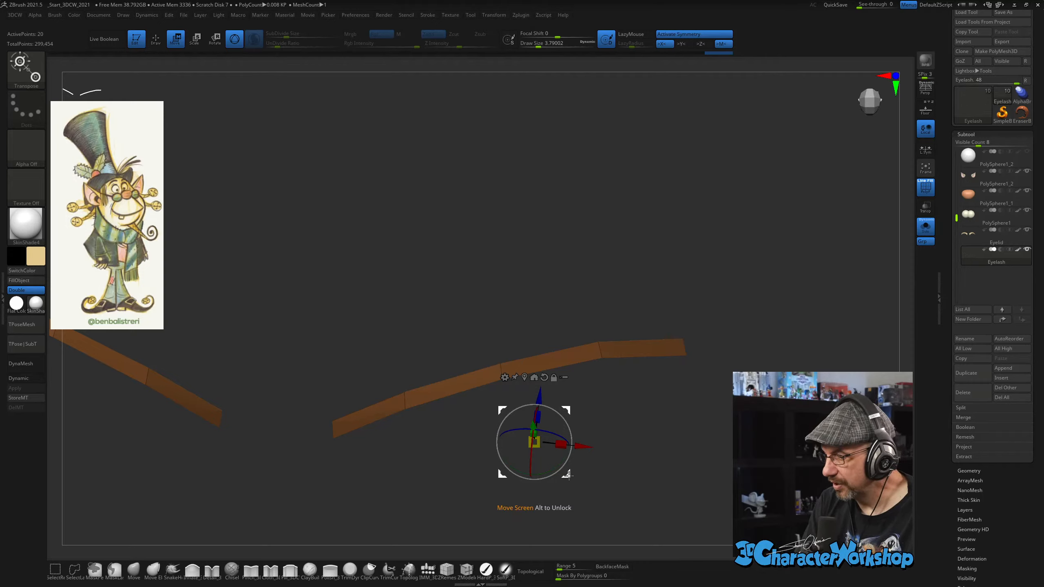
{"action": "left_click_drag", "start_coordinate": [569, 476], "coordinate": [567, 457]}
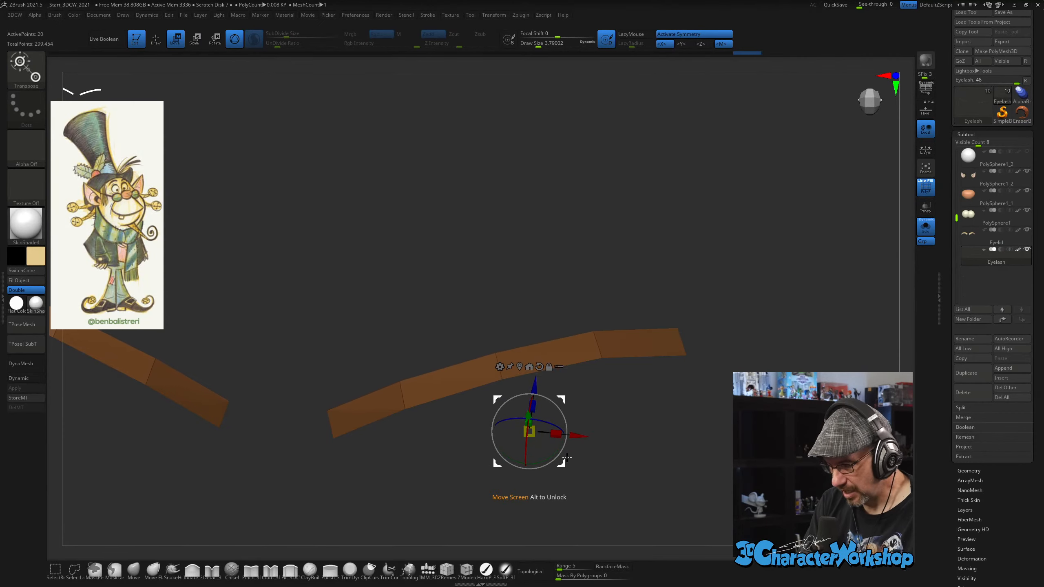
Turn Dynamic Subdivision on, widen the eyelash strips further with the gizmo, and show the rest of the head.
{"action": "key", "text": "d"}
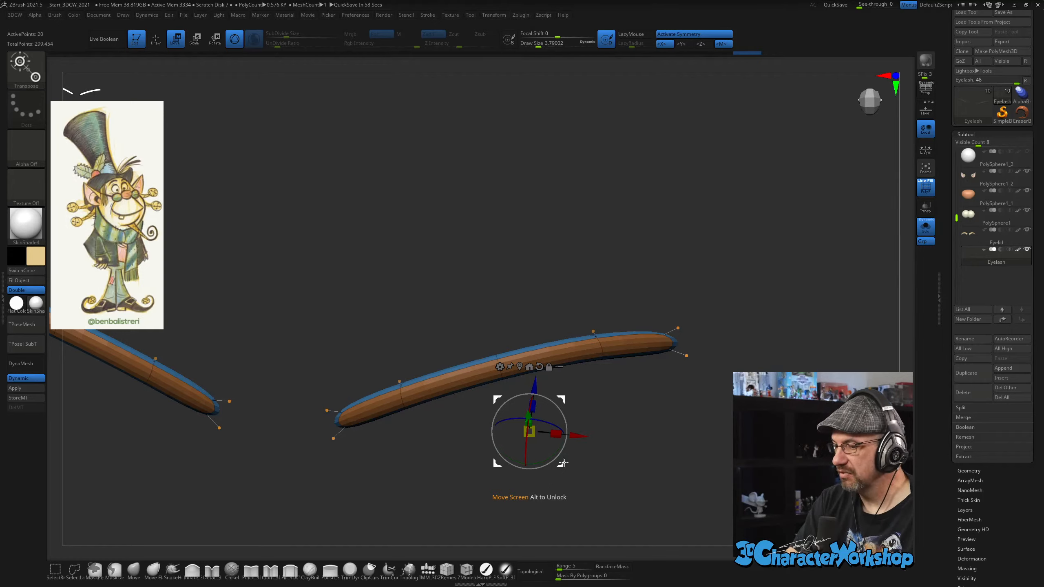
{"action": "mouse_move", "coordinate": [563, 462]}
{"action": "left_mouse_down"}
{"action": "mouse_move", "coordinate": [558, 436]}
{"action": "mouse_move", "coordinate": [557, 450]}
{"action": "left_mouse_up"}
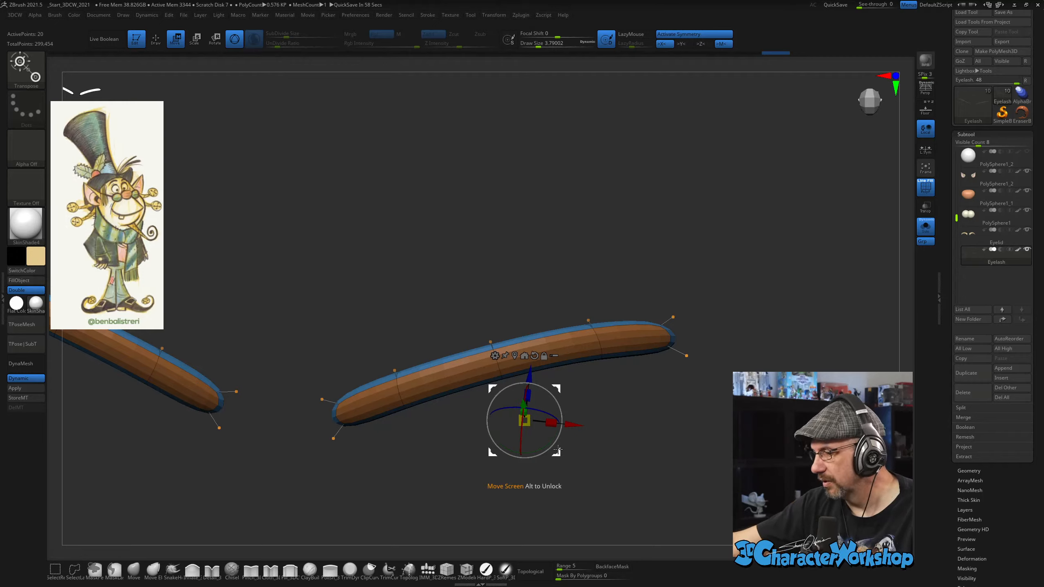
{"action": "key", "text": "q"}
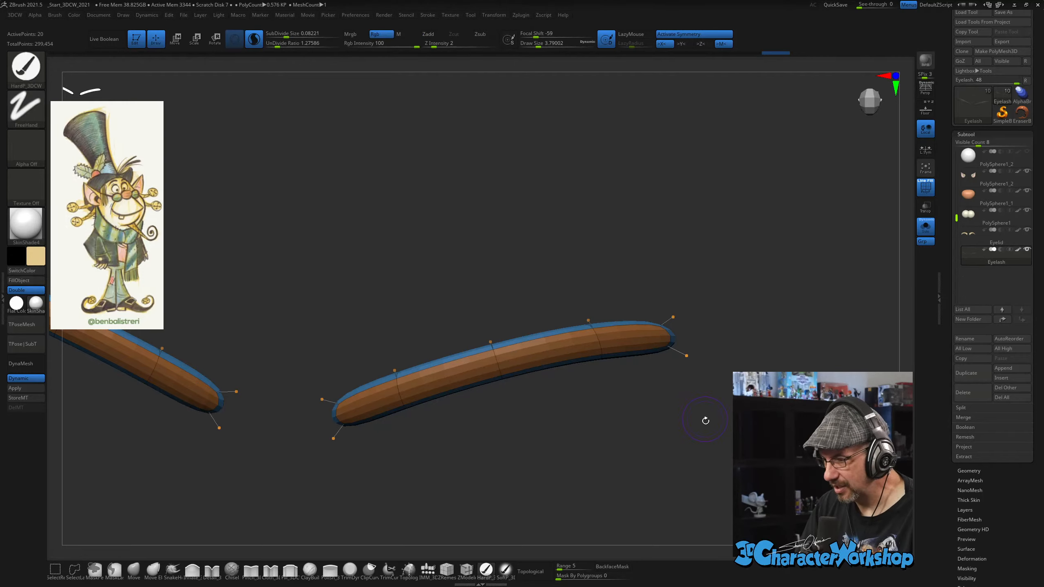
{"action": "mouse_move", "coordinate": [704, 422]}
{"action": "left_mouse_down"}
{"action": "mouse_move", "coordinate": [706, 363]}
{"action": "mouse_move", "coordinate": [689, 420]}
{"action": "mouse_move", "coordinate": [650, 461]}
{"action": "mouse_move", "coordinate": [623, 472]}
{"action": "mouse_move", "coordinate": [621, 496]}
{"action": "left_mouse_up"}
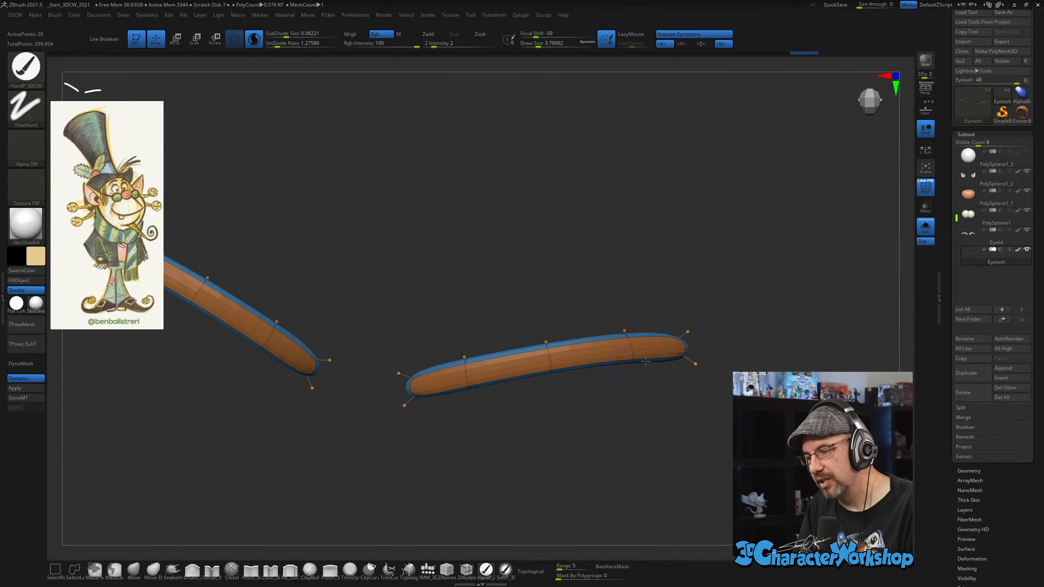
{"action": "left_click", "coordinate": [925, 227]}
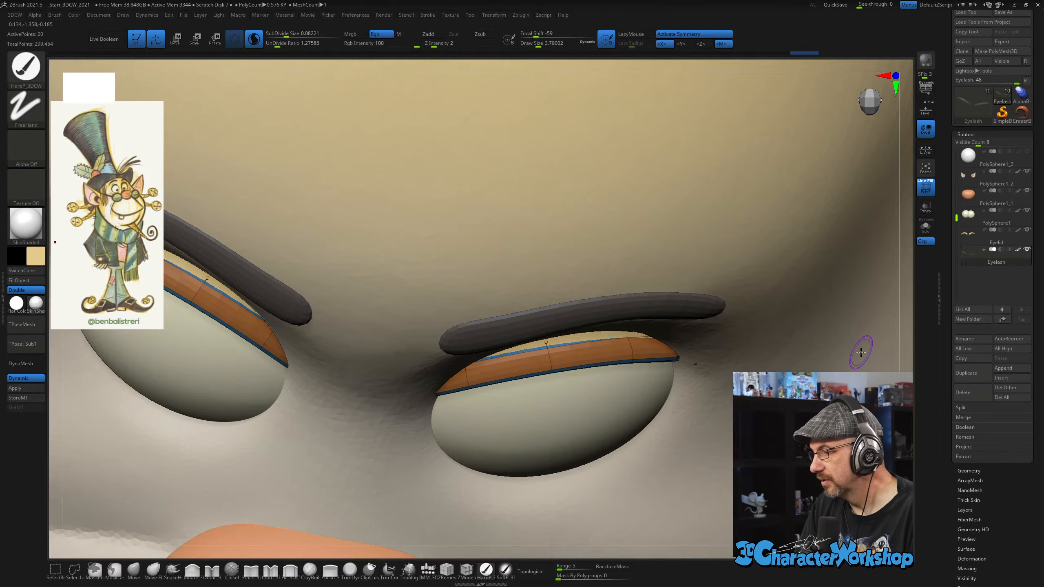
Hide the wireframe display and show the eyelashes on the shaded head from the front.
{"action": "key", "text": "shift+f"}
{"action": "key", "text": "f"}
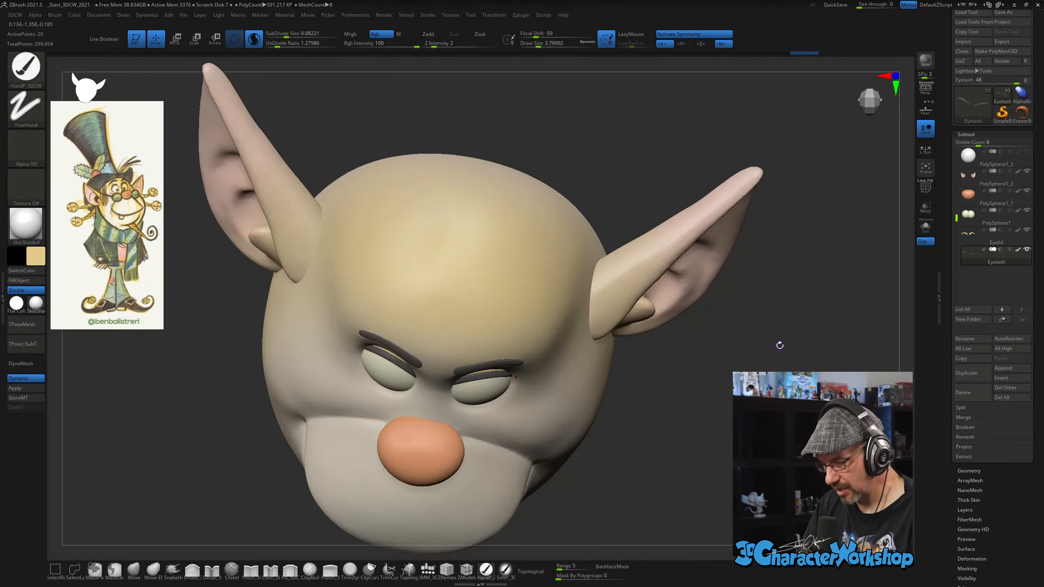
{"action": "left_click_drag", "start_coordinate": [734, 345], "coordinate": [729, 314], "text": "shift"}
{"action": "mouse_move", "coordinate": [620, 308]}
{"action": "left_mouse_down", "text": "alt"}
{"action": "mouse_move", "coordinate": [606, 302]}
{"action": "mouse_move", "coordinate": [604, 282]}
{"action": "mouse_move", "coordinate": [606, 349]}
{"action": "left_mouse_up", "text": "alt"}
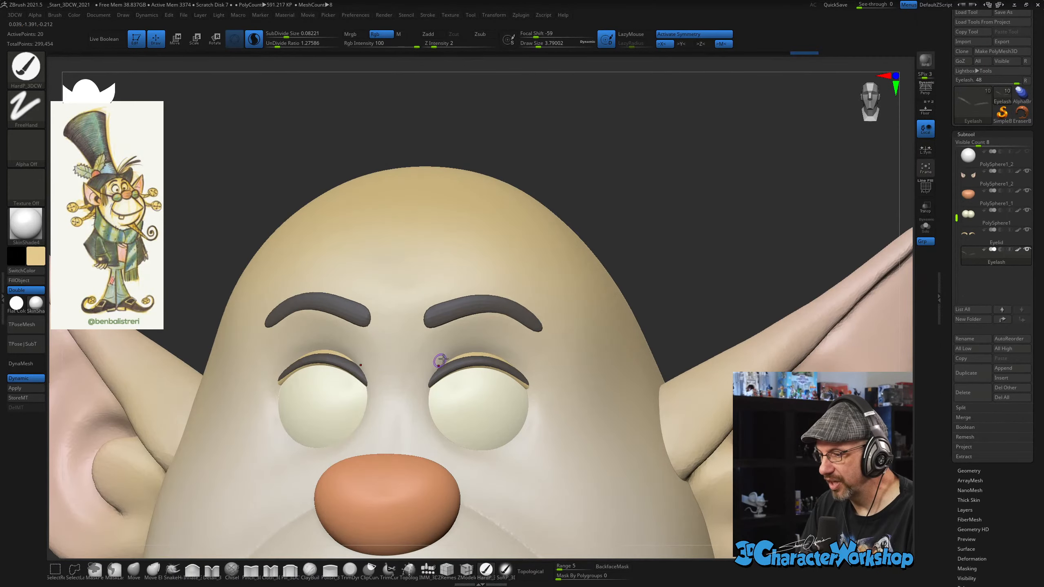
{"action": "left_click_drag", "start_coordinate": [700, 230], "coordinate": [685, 234]}
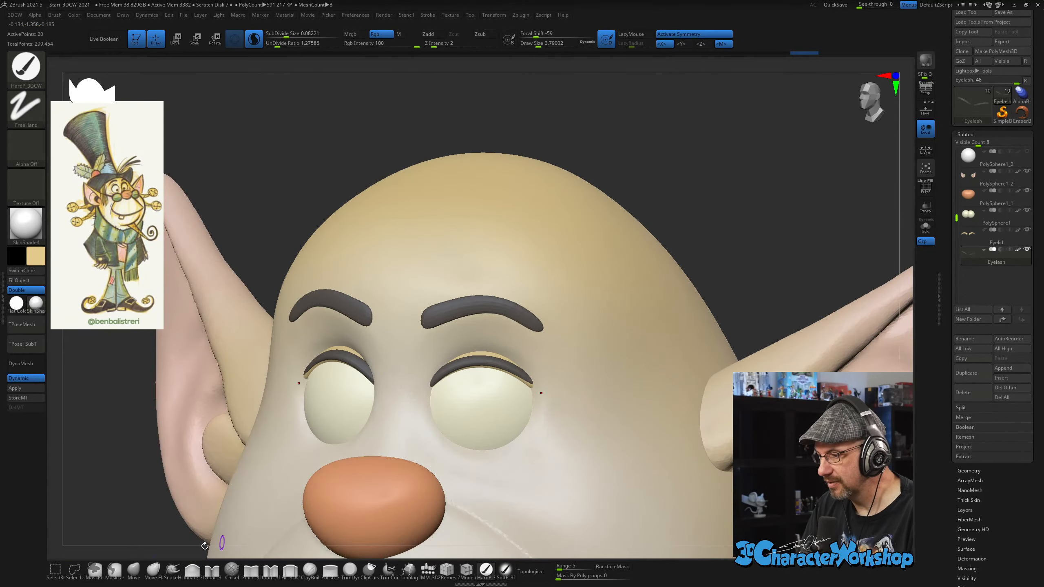
Reshape the outer corners of the eyelashes over the eyes using the Move brush at a draw size of about 29.
{"action": "left_click", "coordinate": [131, 575]}
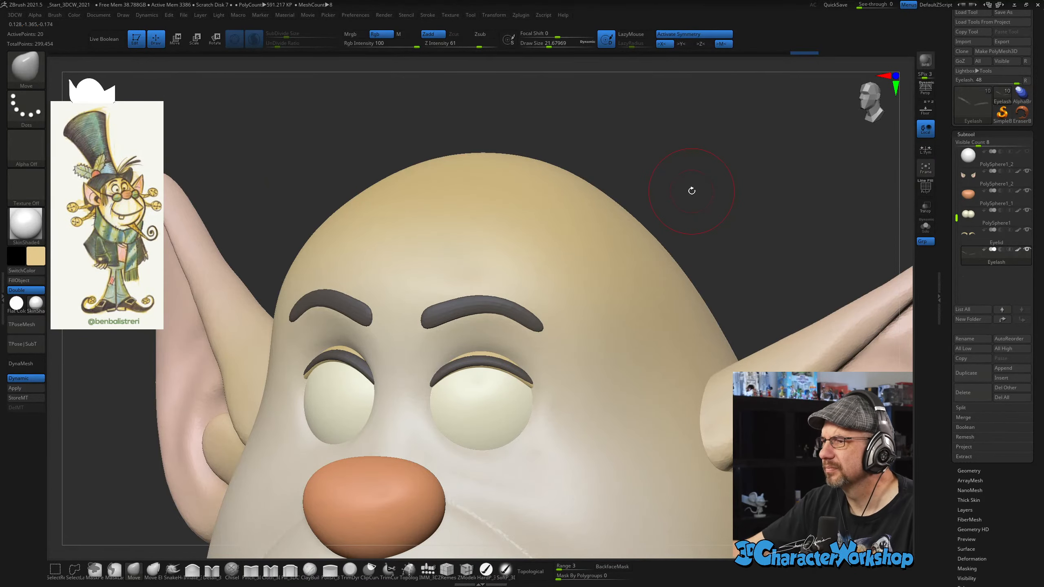
{"action": "mouse_move", "coordinate": [691, 285]}
{"action": "left_mouse_down", "text": "alt"}
{"action": "mouse_move", "coordinate": [665, 306]}
{"action": "mouse_move", "coordinate": [694, 281]}
{"action": "mouse_move", "coordinate": [703, 201]}
{"action": "mouse_move", "coordinate": [691, 219]}
{"action": "left_mouse_up", "text": "alt"}
{"action": "key", "text": "s"}
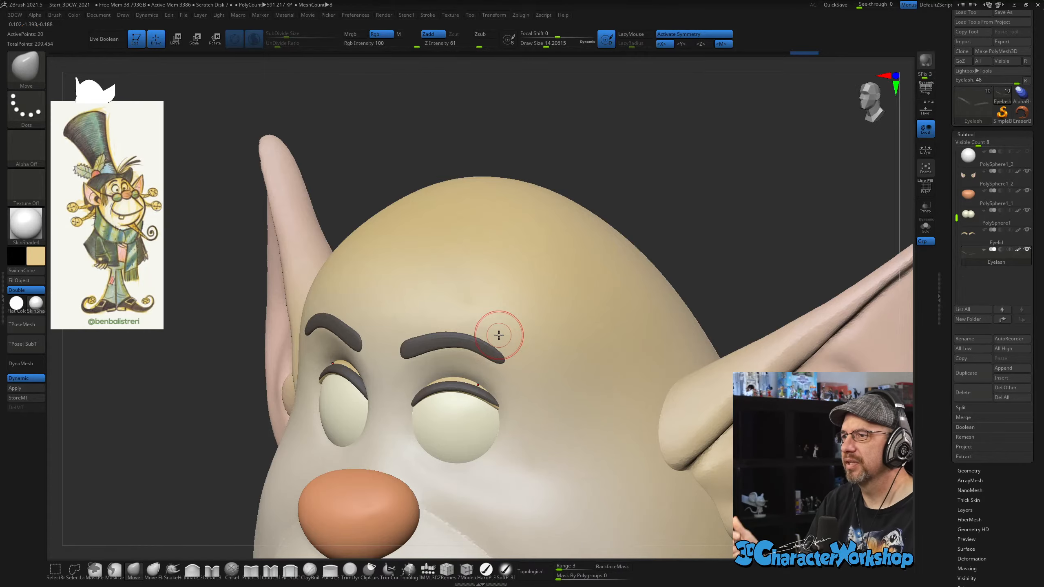
{"action": "right_click_drag", "start_coordinate": [518, 315], "coordinate": [515, 338]}
{"action": "key", "text": "s"}
{"action": "left_click_drag", "start_coordinate": [500, 397], "coordinate": [505, 397]}
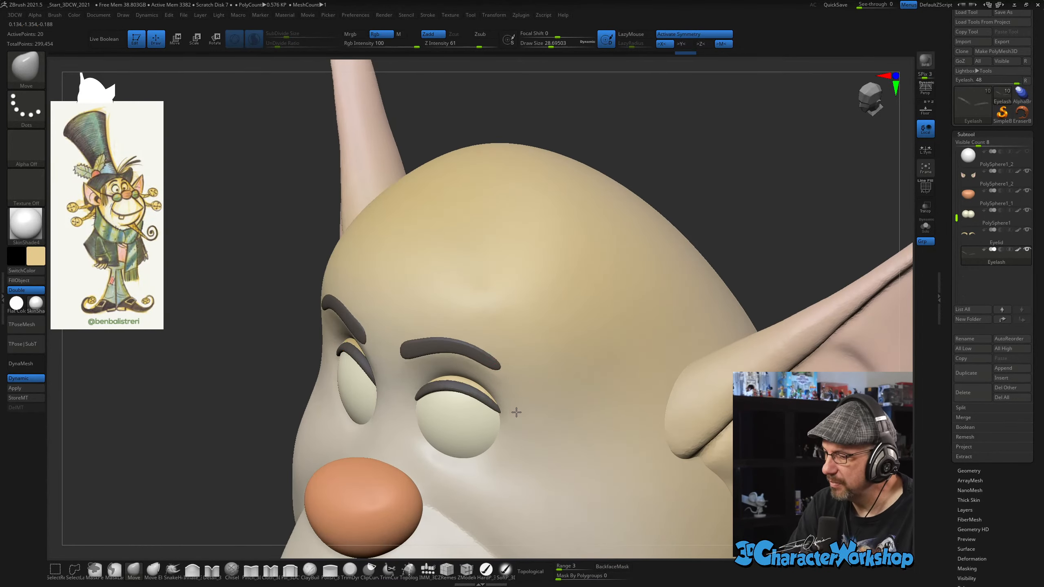
{"action": "right_click_drag", "start_coordinate": [517, 402], "coordinate": [430, 422]}
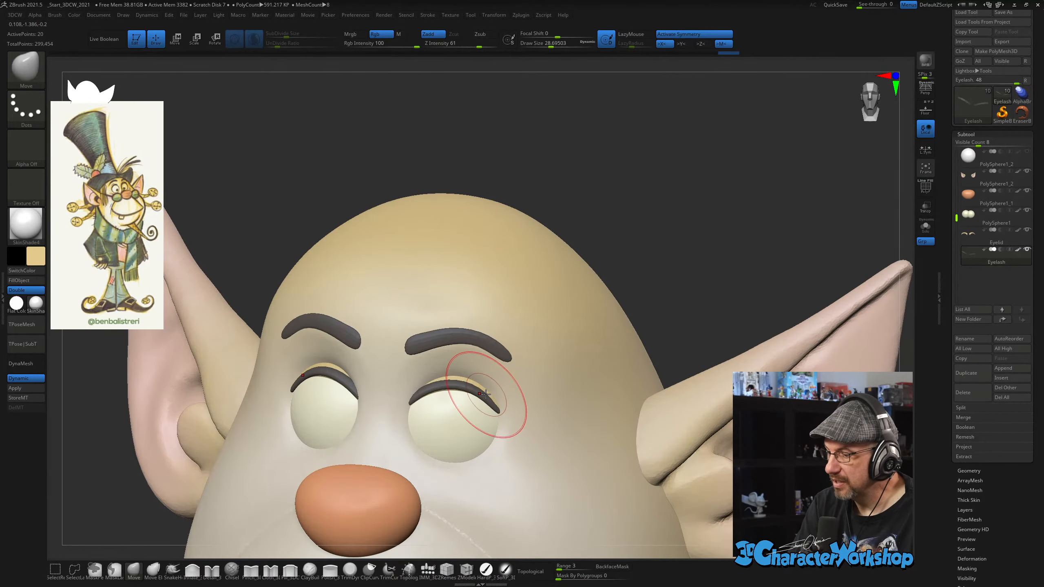
{"action": "left_click_drag", "start_coordinate": [477, 388], "coordinate": [476, 392]}
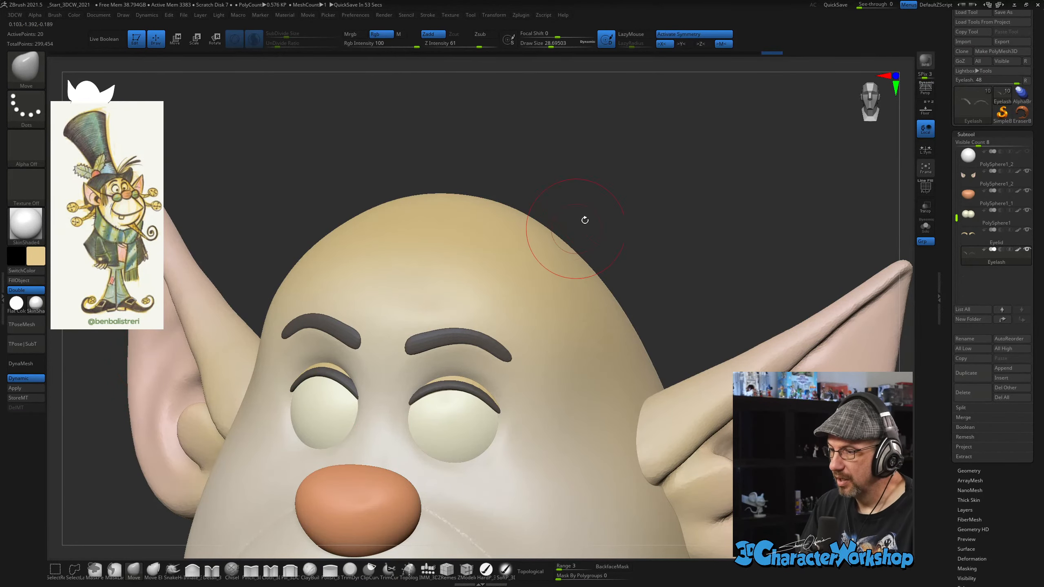
{"action": "left_click_drag", "start_coordinate": [621, 204], "coordinate": [597, 202], "text": "alt"}
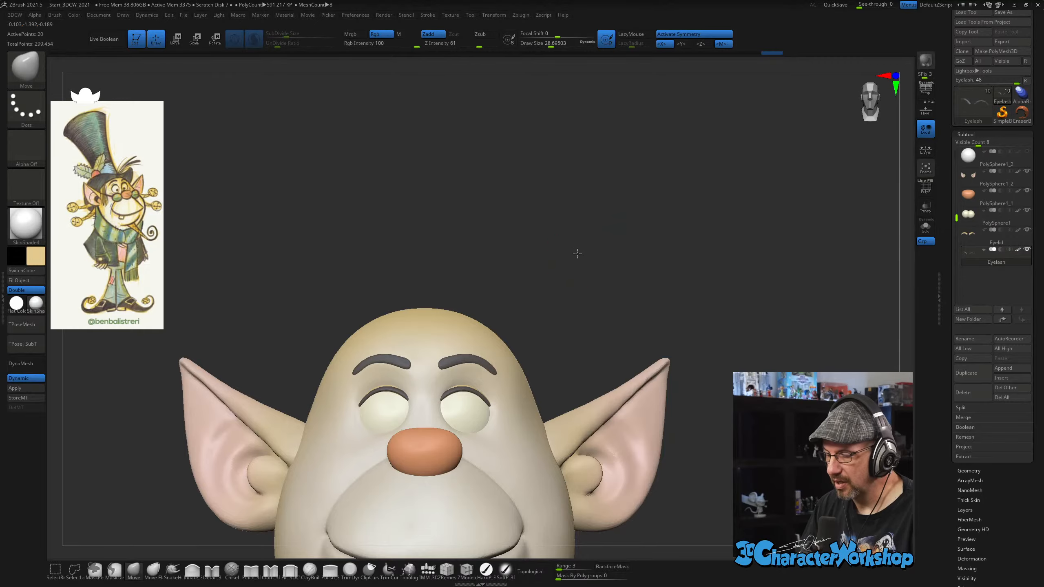
{"action": "left_click_drag", "start_coordinate": [577, 253], "coordinate": [523, 147], "text": "alt"}
{"action": "mouse_move", "coordinate": [610, 436]}
{"action": "left_mouse_down"}
{"action": "mouse_move", "coordinate": [669, 434]}
{"action": "mouse_move", "coordinate": [700, 411]}
{"action": "left_mouse_up"}
{"action": "key", "text": "s"}
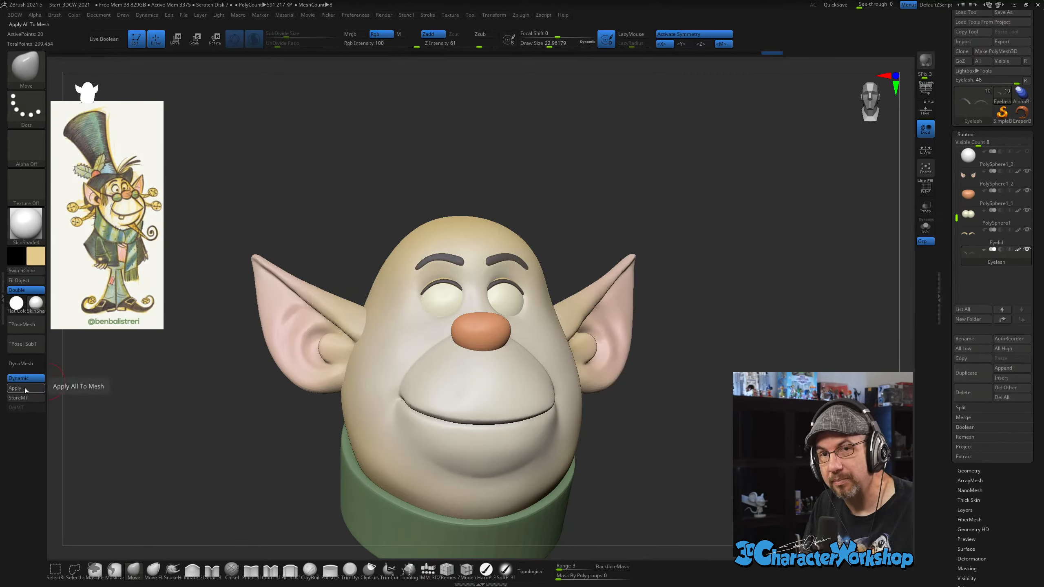
{"action": "mouse_move", "coordinate": [350, 169]}
{"action": "left_mouse_down"}
{"action": "mouse_move", "coordinate": [321, 173]}
{"action": "mouse_move", "coordinate": [352, 156]}
{"action": "mouse_move", "coordinate": [355, 194]}
{"action": "mouse_move", "coordinate": [350, 169]}
{"action": "left_mouse_up"}
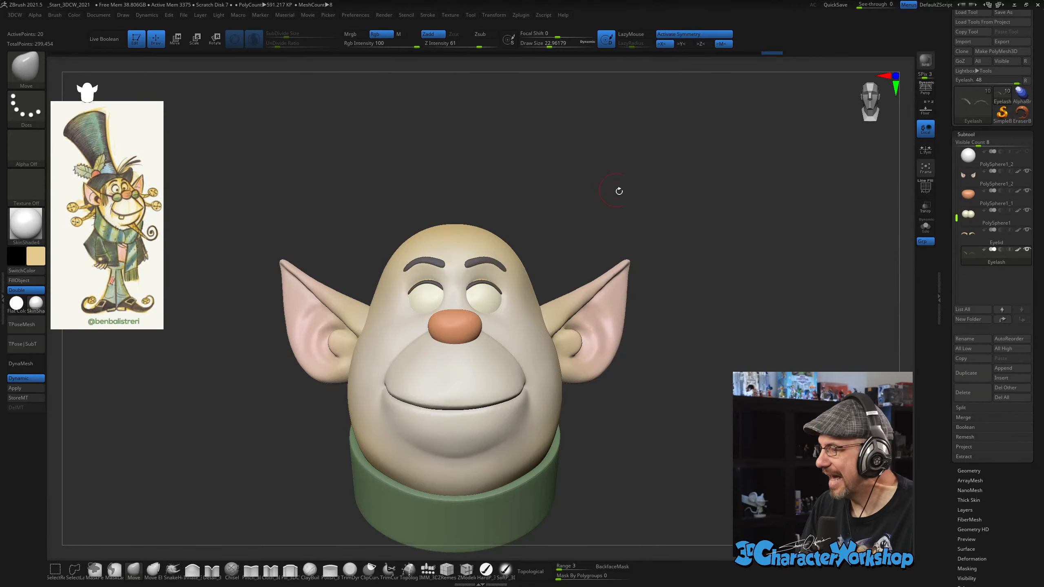
Insert a Cylinder mesh on top of the head with the IMM brush and split it off into its own subtool.
{"action": "left_click_drag", "start_coordinate": [619, 191], "coordinate": [659, 429]}
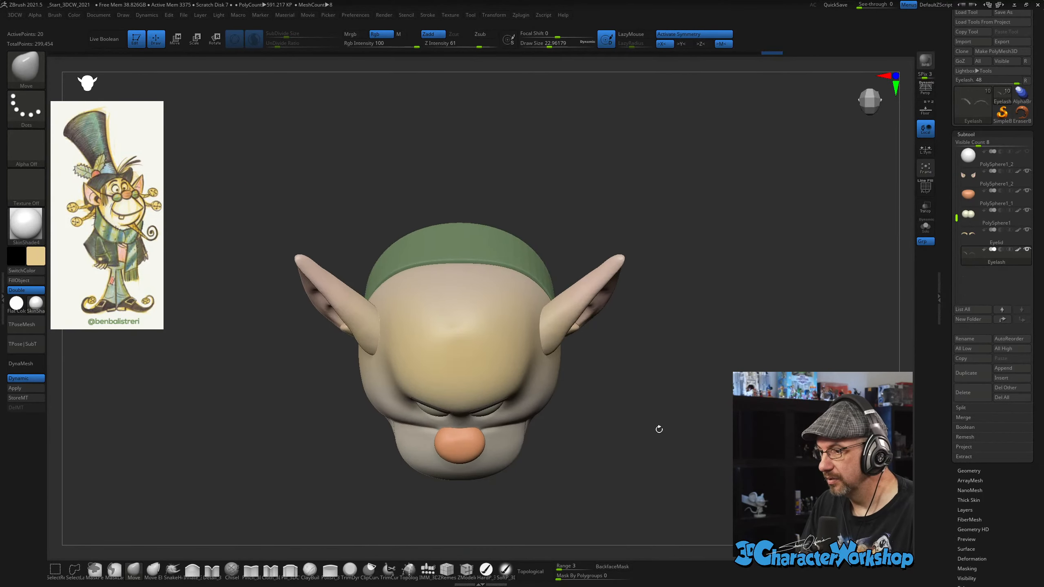
{"action": "left_click", "coordinate": [433, 576]}
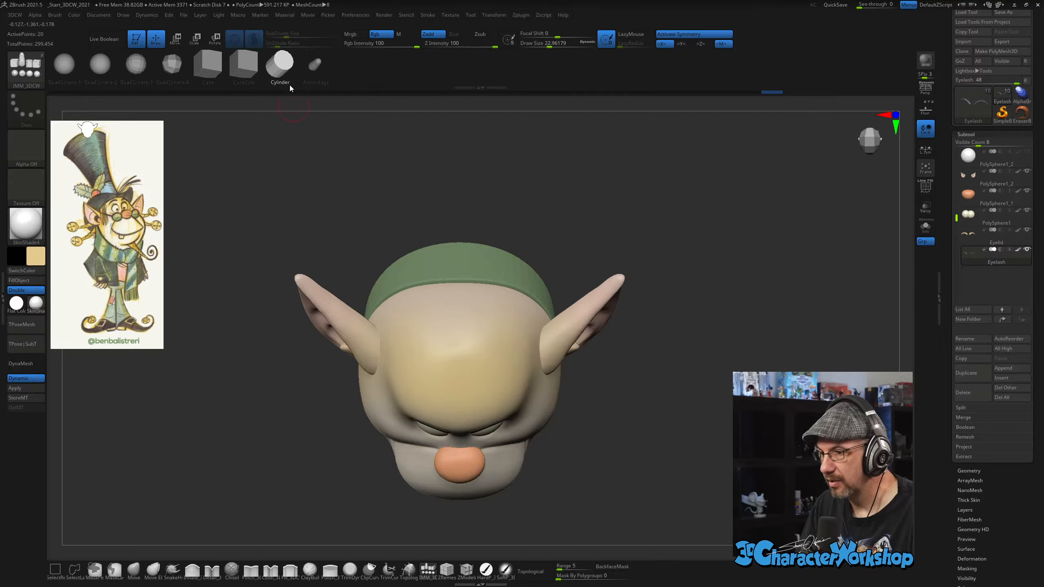
{"action": "left_click", "coordinate": [466, 350], "text": "alt"}
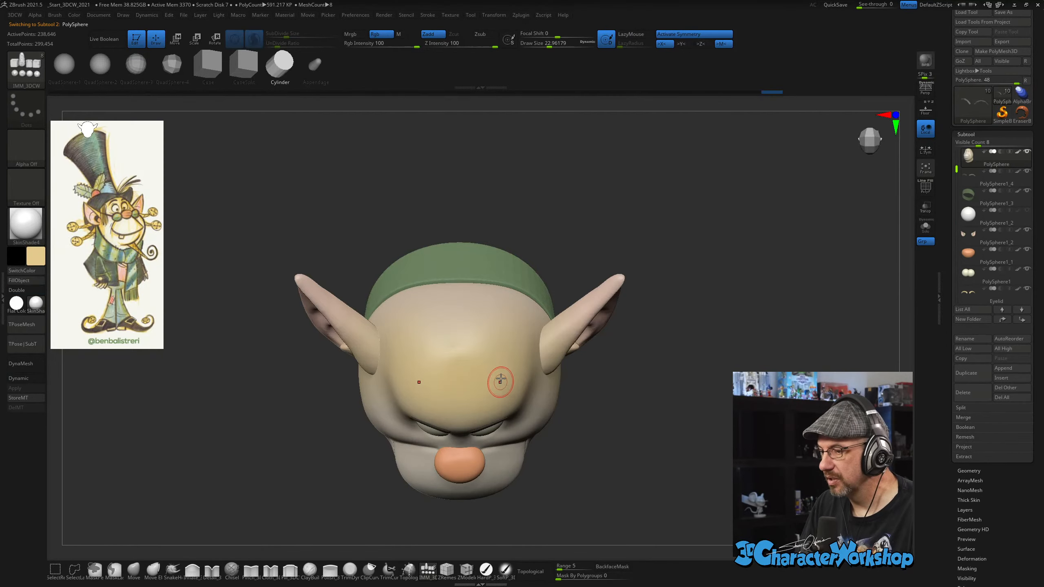
{"action": "mouse_move", "coordinate": [459, 354]}
{"action": "left_mouse_down"}
{"action": "mouse_move", "coordinate": [671, 457]}
{"action": "mouse_move", "coordinate": [671, 363]}
{"action": "mouse_move", "coordinate": [638, 376]}
{"action": "left_mouse_up"}
{"action": "key", "text": "space"}
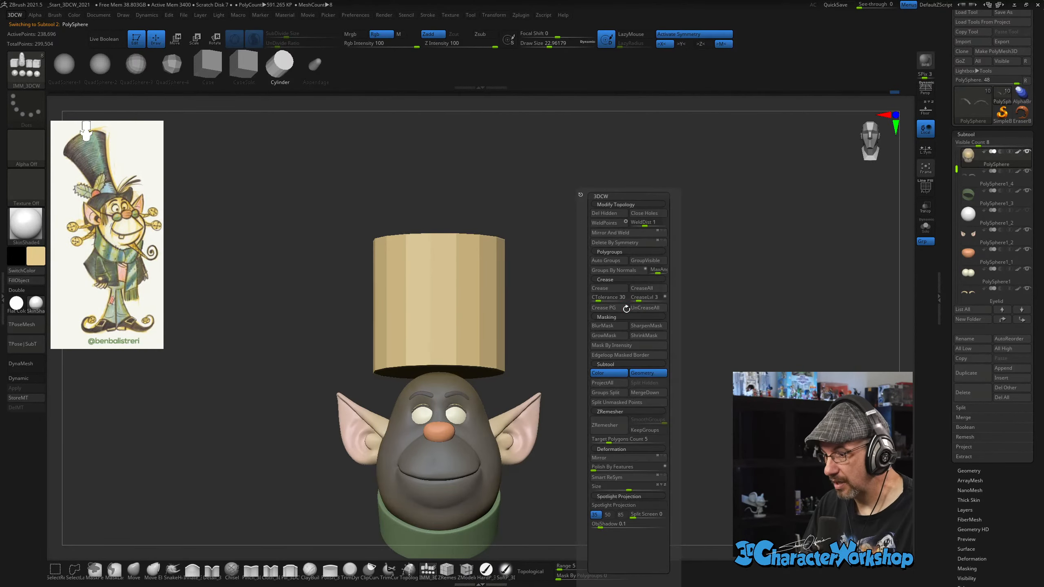
{"action": "left_click", "coordinate": [608, 403]}
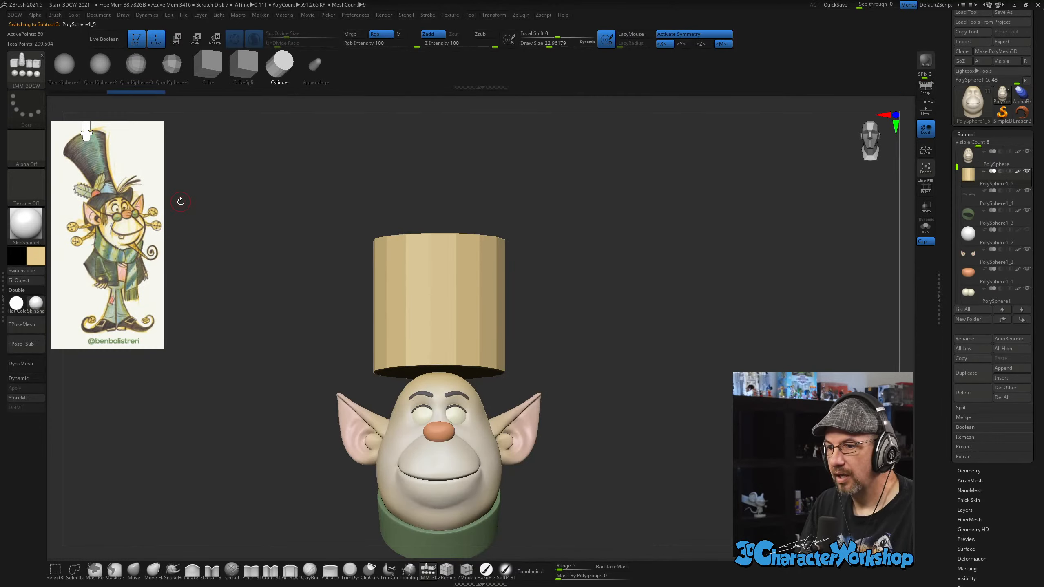
Sample the grey-green hat color from the reference illustration and fill the cylinder with it.
{"action": "key", "text": "z"}
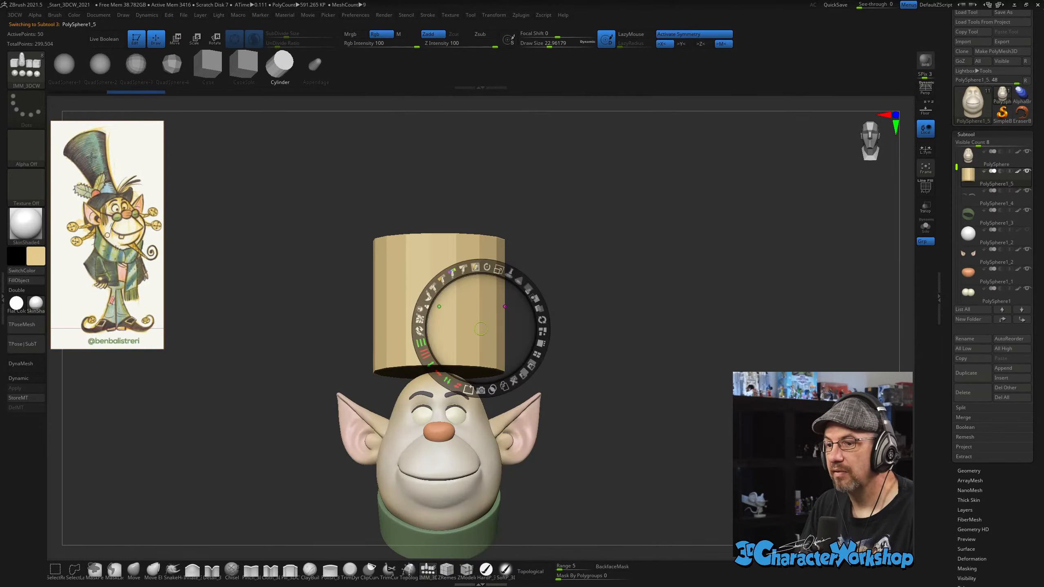
{"action": "key", "text": "z"}
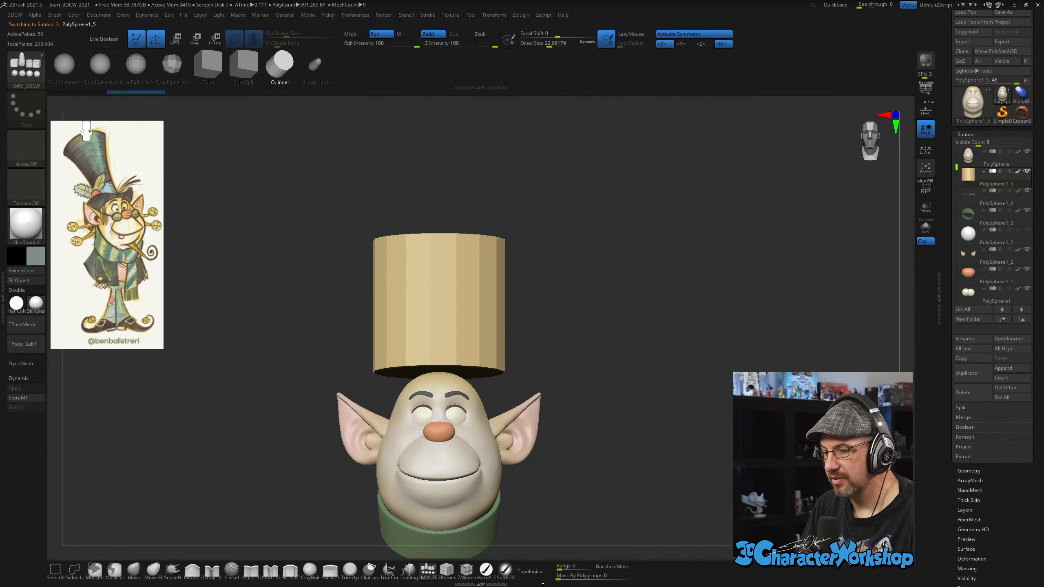
{"action": "left_click", "coordinate": [484, 570]}
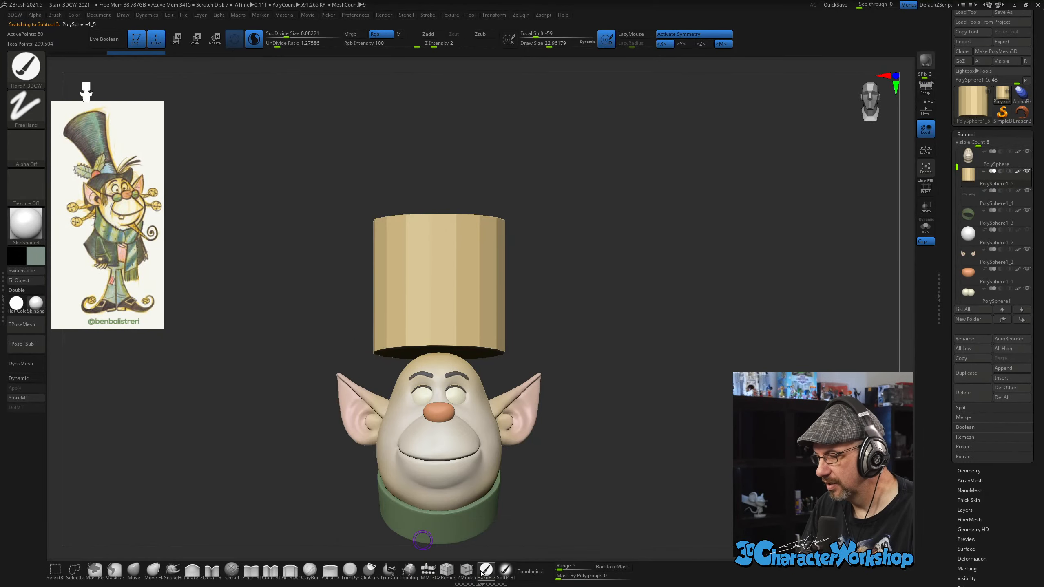
{"action": "left_click", "coordinate": [22, 280]}
{"action": "left_click_drag", "start_coordinate": [697, 264], "coordinate": [583, 259]}
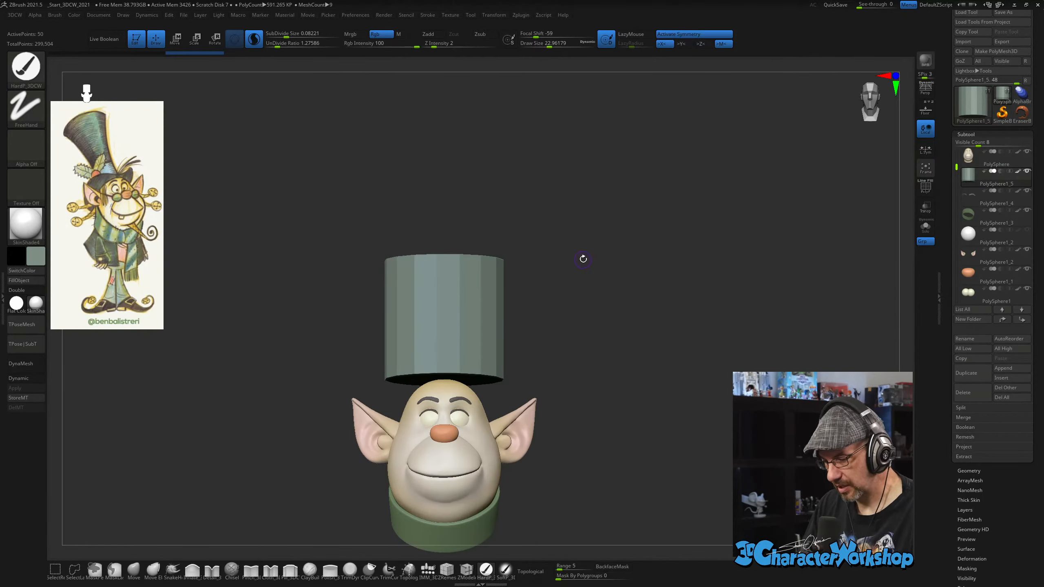
Display the cylinder's wireframe and examine its polygon layout from above and from the front.
{"action": "key", "text": "shift+f"}
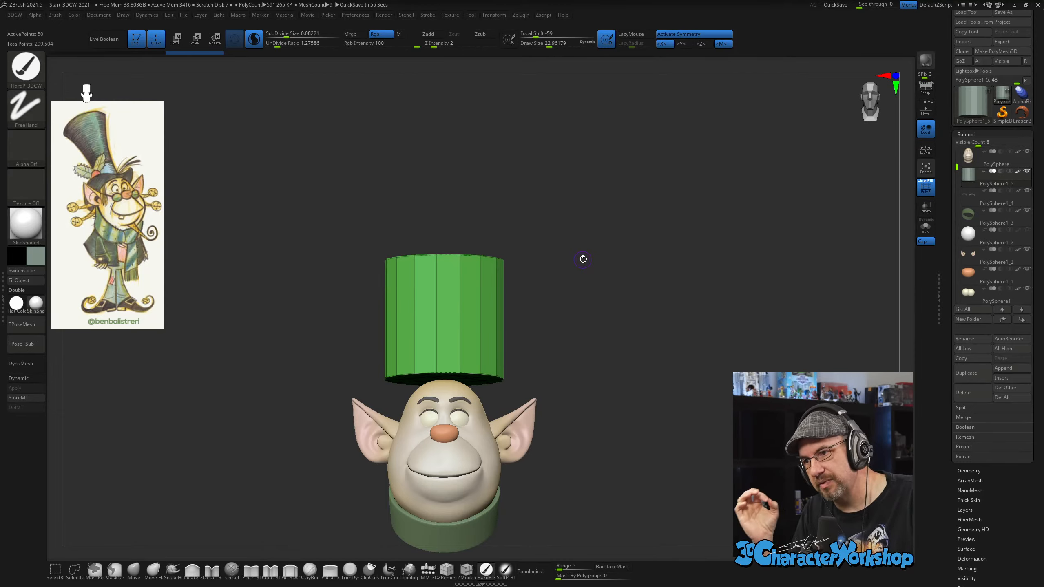
{"action": "mouse_move", "coordinate": [562, 265]}
{"action": "left_mouse_down"}
{"action": "mouse_move", "coordinate": [556, 329]}
{"action": "mouse_move", "coordinate": [578, 302]}
{"action": "left_mouse_up"}
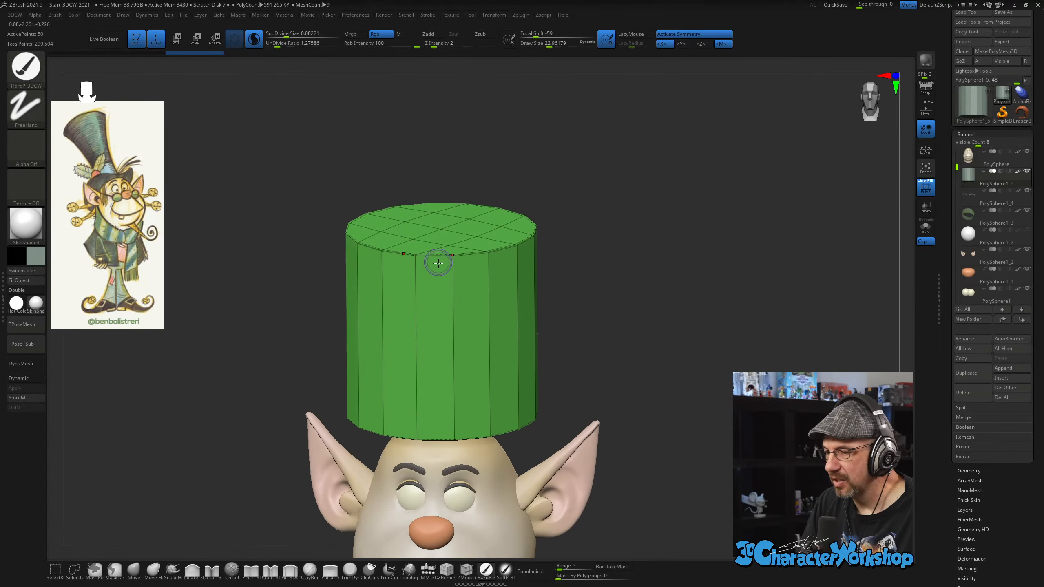
{"action": "left_click_drag", "start_coordinate": [759, 238], "coordinate": [692, 228]}
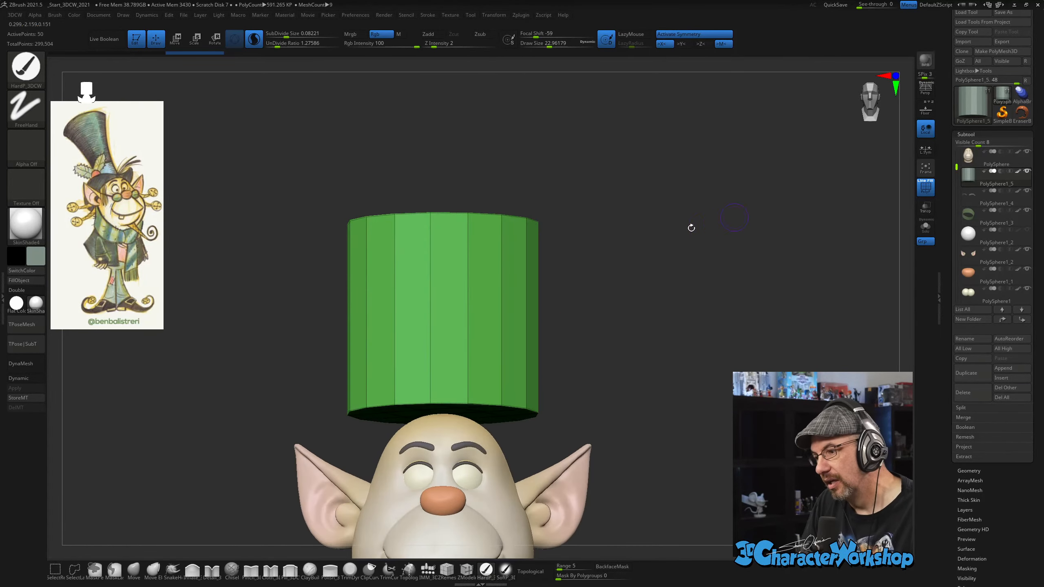
{"action": "left_click_drag", "start_coordinate": [593, 272], "coordinate": [615, 282], "text": "shift"}
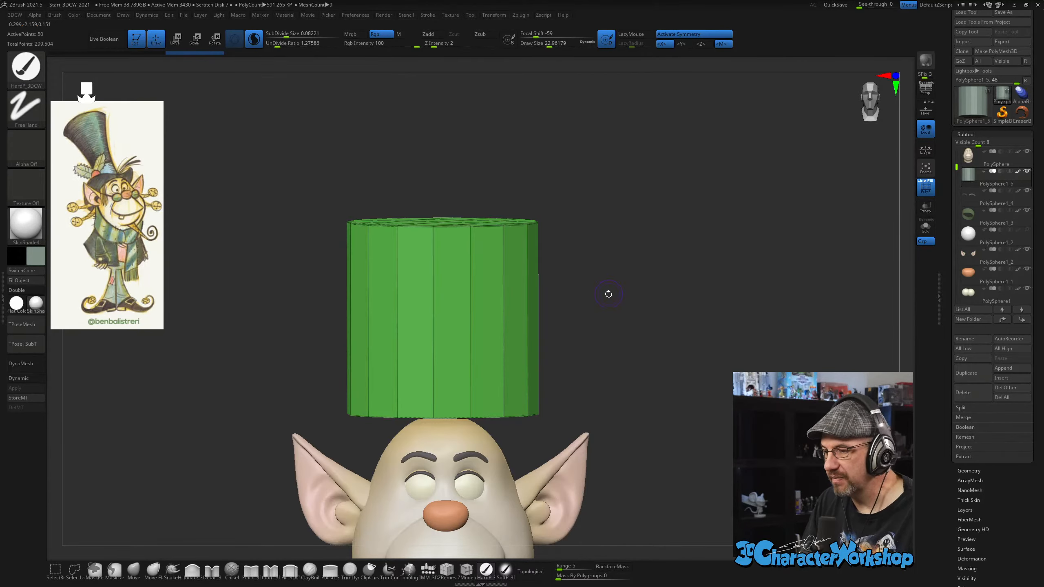
{"action": "mouse_move", "coordinate": [302, 363]}
{"action": "left_mouse_down", "text": "ctrl"}
{"action": "mouse_move", "coordinate": [639, 494]}
{"action": "mouse_move", "coordinate": [648, 369]}
{"action": "left_mouse_up", "text": "ctrl"}
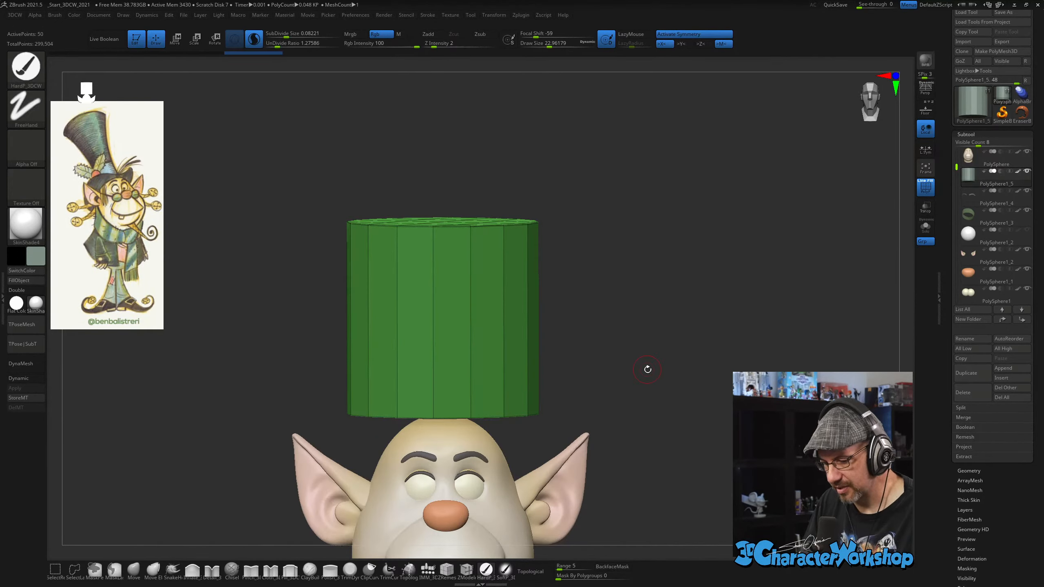
{"action": "key", "text": "w"}
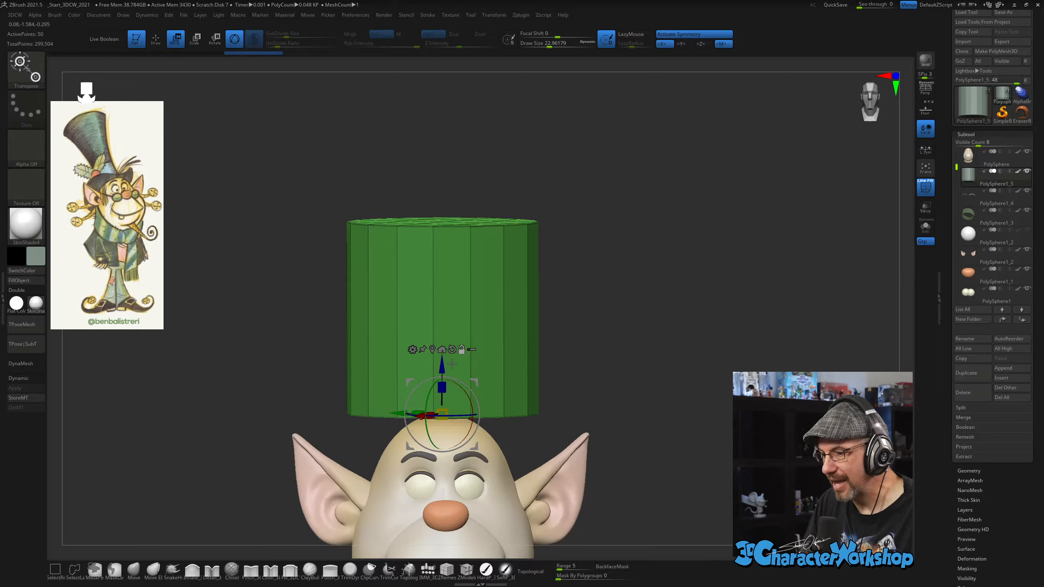
{"action": "left_click_drag", "start_coordinate": [448, 371], "coordinate": [446, 183], "text": "alt"}
{"action": "left_click_drag", "start_coordinate": [442, 223], "coordinate": [373, 234]}
{"action": "mouse_move", "coordinate": [590, 282]}
{"action": "left_mouse_down"}
{"action": "mouse_move", "coordinate": [599, 303]}
{"action": "mouse_move", "coordinate": [601, 256]}
{"action": "mouse_move", "coordinate": [593, 275]}
{"action": "left_mouse_up"}
{"action": "key", "text": "ctrl+z"}
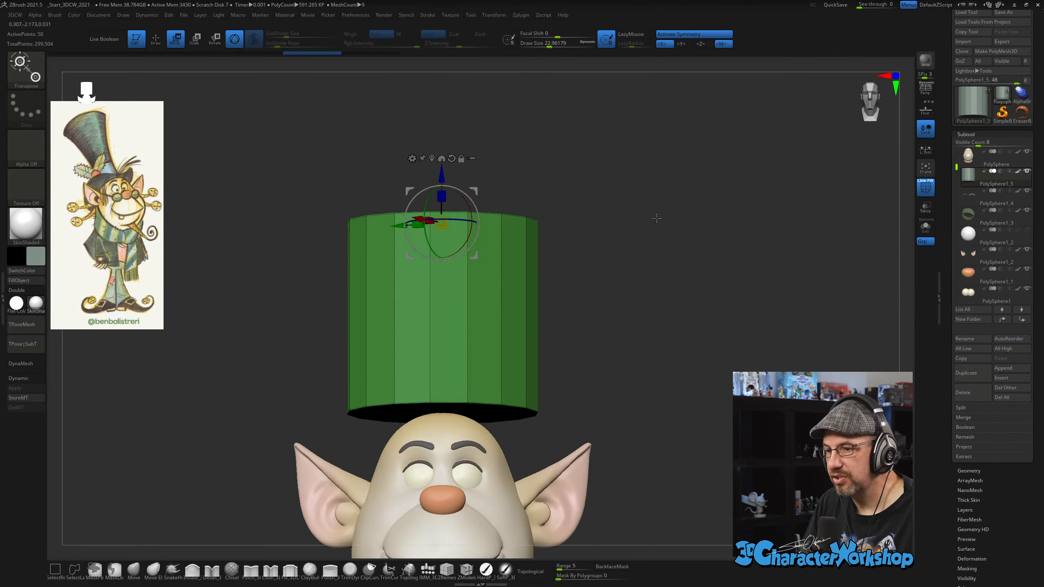
{"action": "mouse_move", "coordinate": [656, 219]}
{"action": "left_mouse_down", "text": "ctrl"}
{"action": "mouse_move", "coordinate": [673, 244]}
{"action": "mouse_move", "coordinate": [662, 273]}
{"action": "left_mouse_up", "text": "ctrl"}
{"action": "key", "text": "q"}
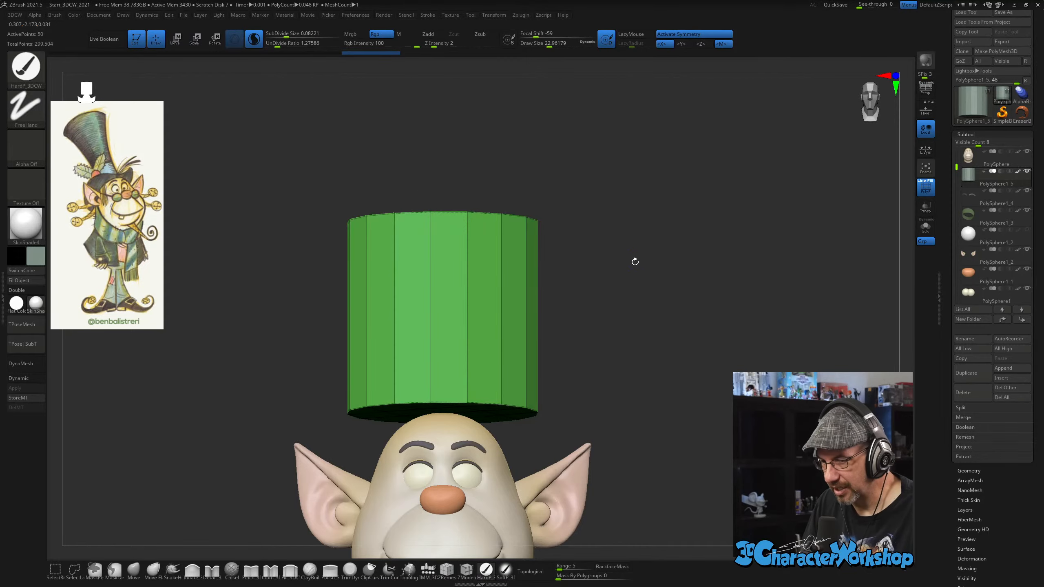
Try extruding a polygon on the cylinder's top cap with the ZModeler brush and undo it.
{"action": "right_click_drag", "start_coordinate": [636, 262], "coordinate": [591, 325], "text": "ctrl"}
{"action": "left_click", "coordinate": [468, 575]}
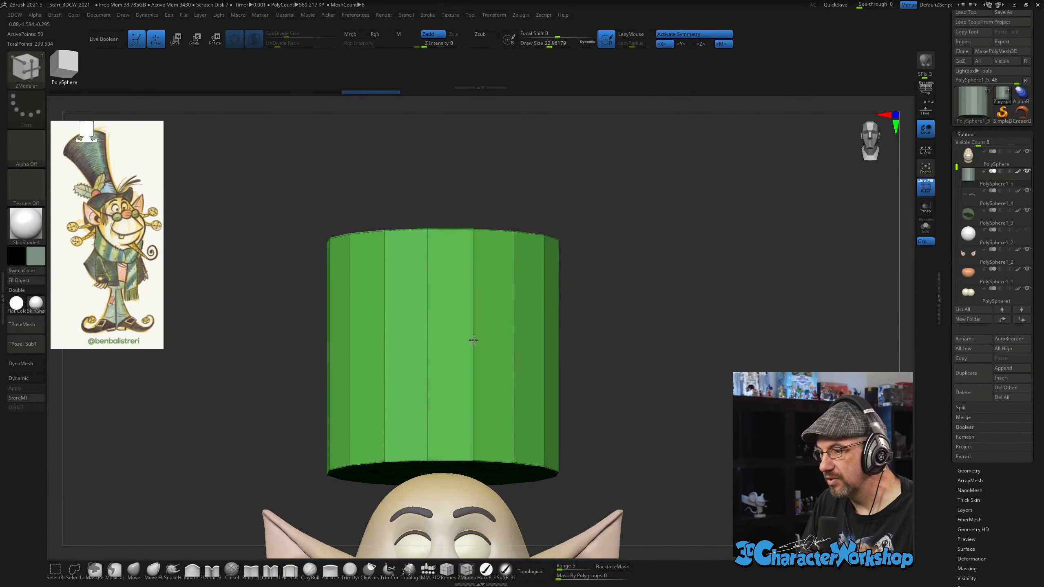
{"action": "right_click_drag", "start_coordinate": [474, 340], "coordinate": [511, 357]}
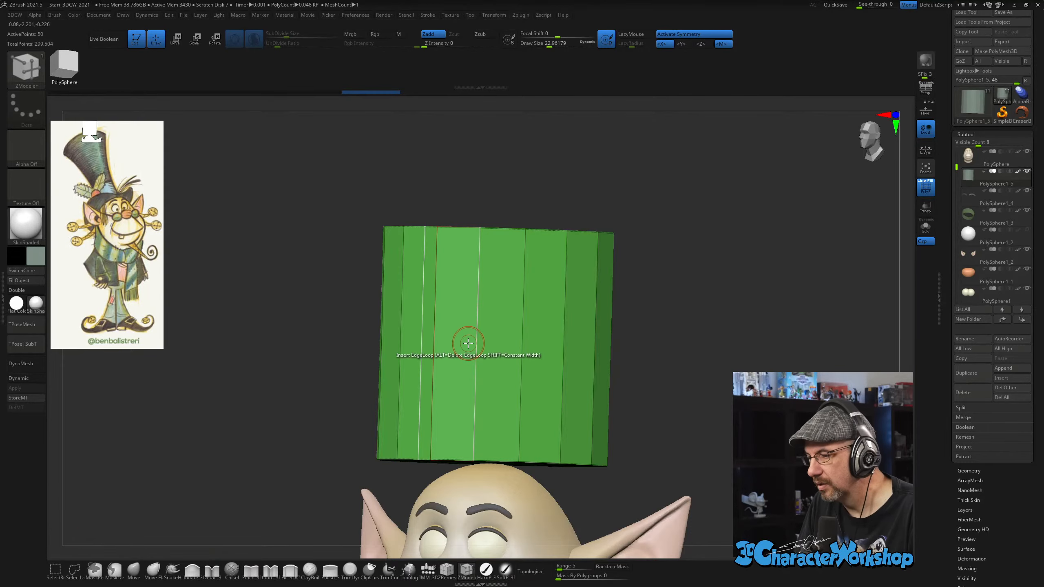
{"action": "right_click_drag", "start_coordinate": [639, 339], "coordinate": [652, 298]}
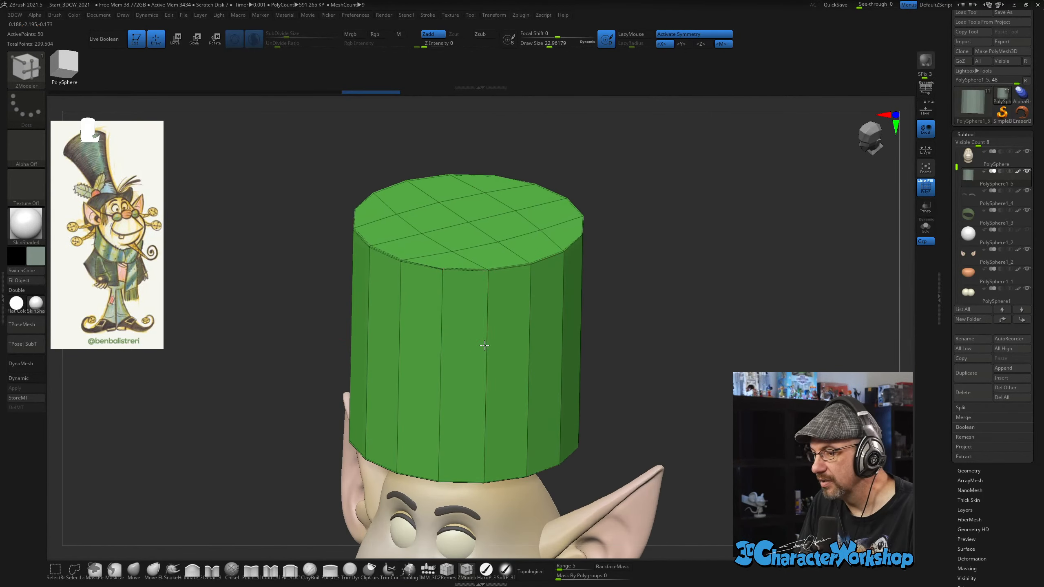
{"action": "left_click", "coordinate": [485, 248]}
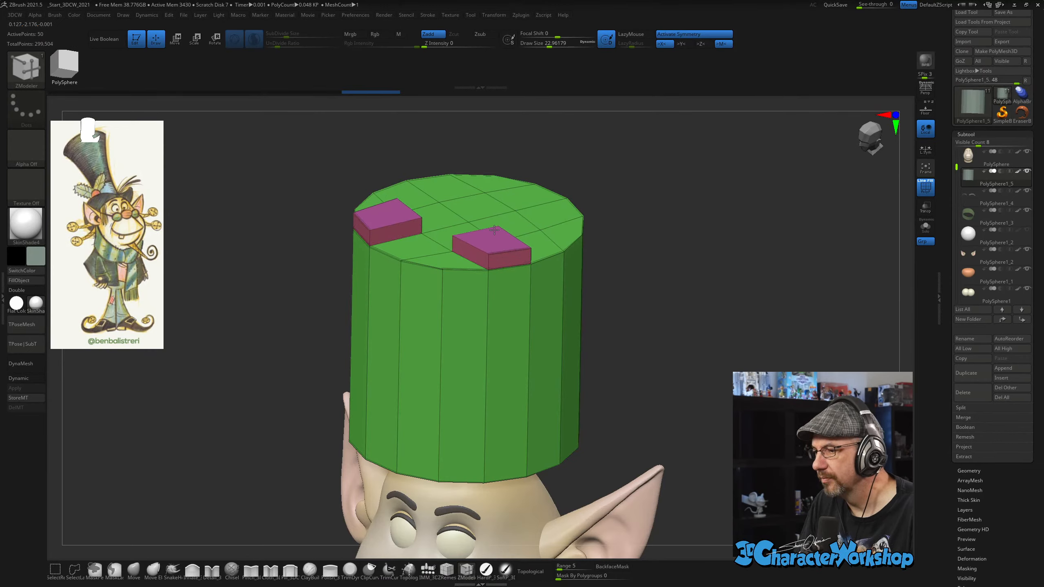
{"action": "key", "text": "ctrl+z"}
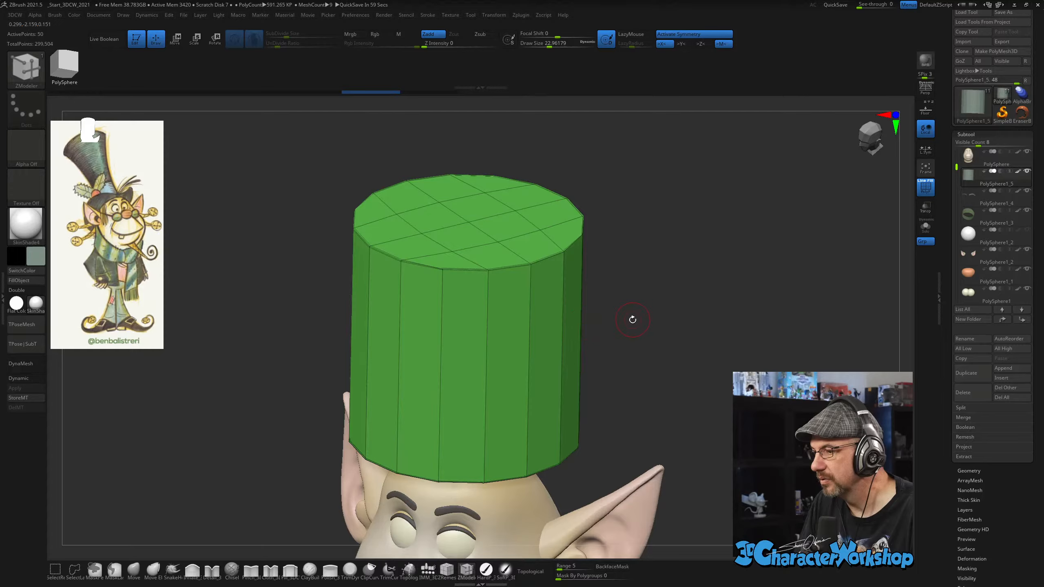
{"action": "left_click_drag", "start_coordinate": [632, 320], "coordinate": [633, 313], "text": "alt"}
{"action": "key", "text": "space"}
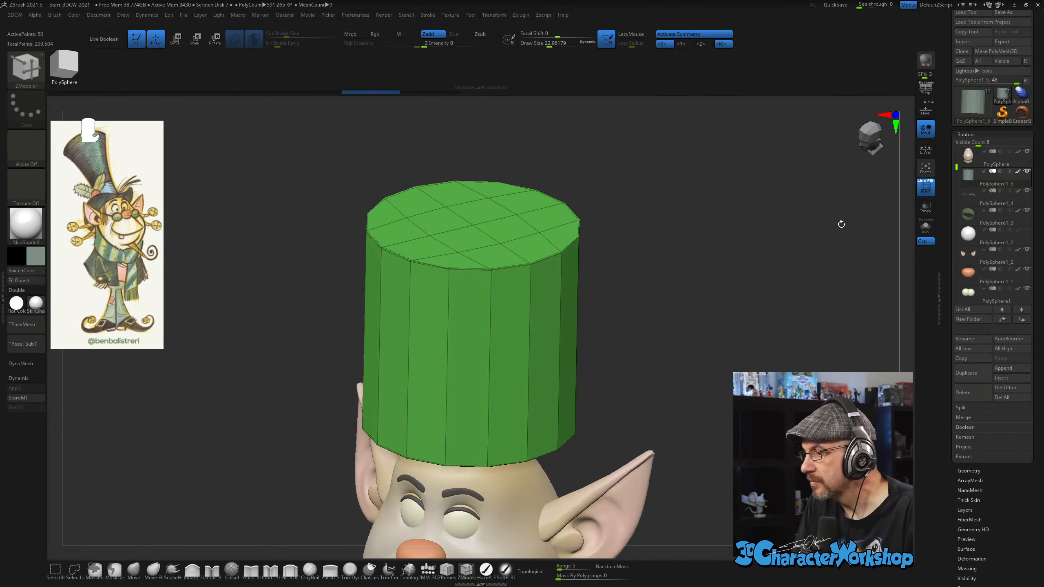
{"action": "left_click_drag", "start_coordinate": [671, 283], "coordinate": [617, 253]}
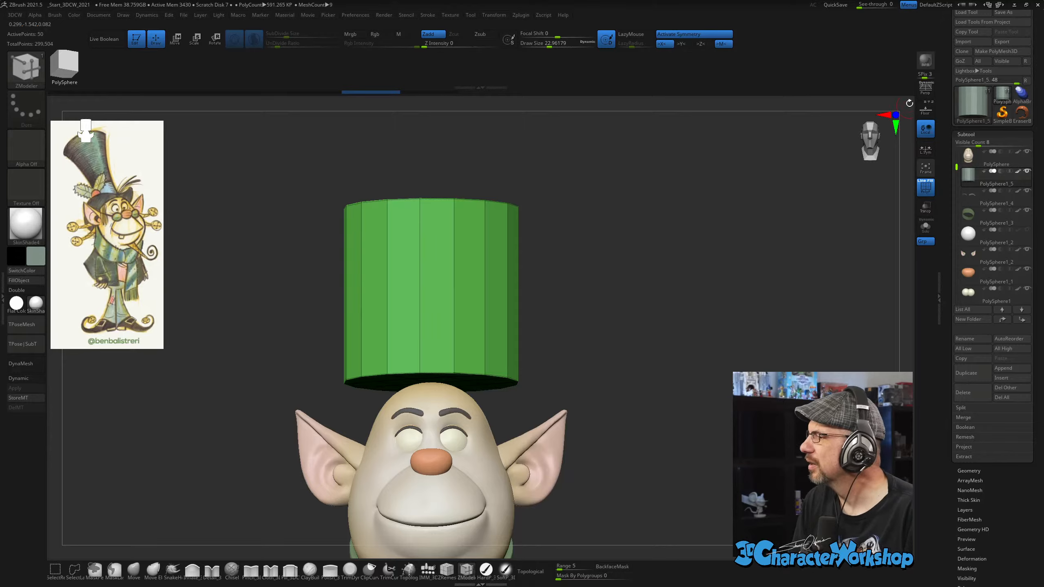
Examine the cylinder's top cap and side polygons from above and from the front.
{"action": "scroll", "coordinate": [997, 45], "scroll_direction": "up", "scroll_amount": 1}
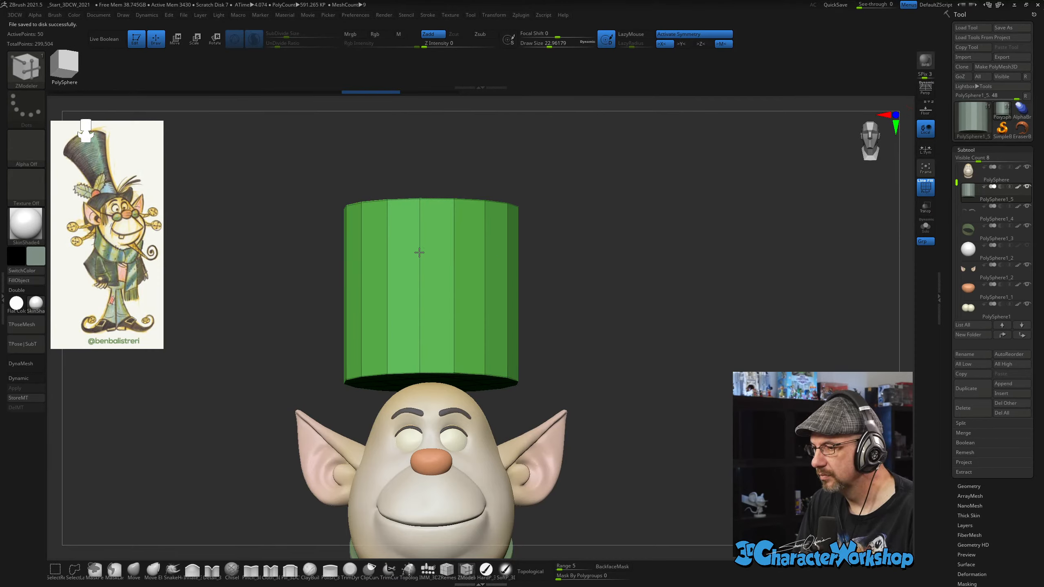
{"action": "left_click_drag", "start_coordinate": [596, 243], "coordinate": [590, 328]}
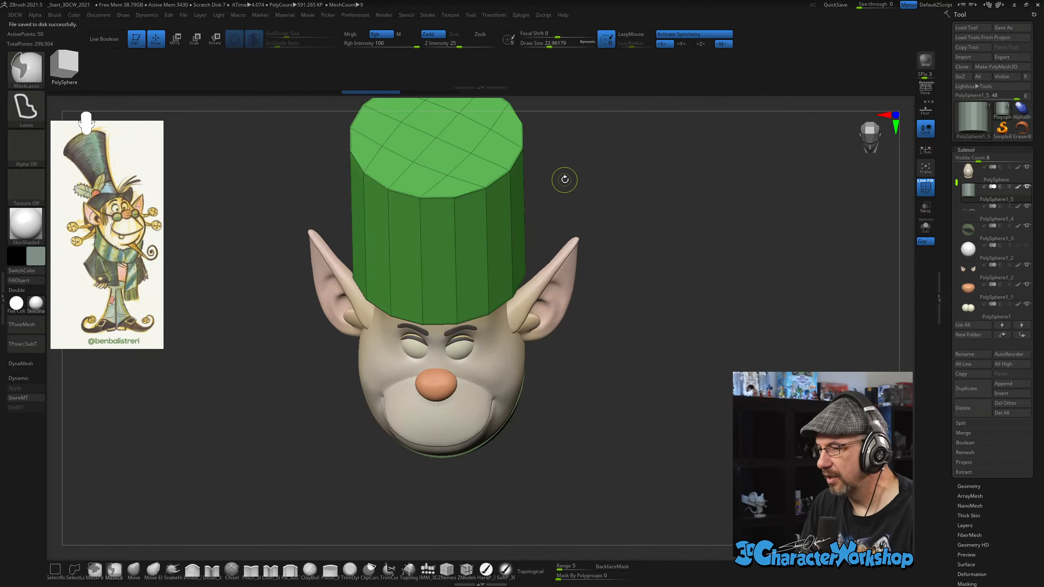
{"action": "left_click_drag", "start_coordinate": [564, 179], "coordinate": [564, 201]}
{"action": "left_click_drag", "start_coordinate": [667, 309], "coordinate": [645, 490], "text": "alt"}
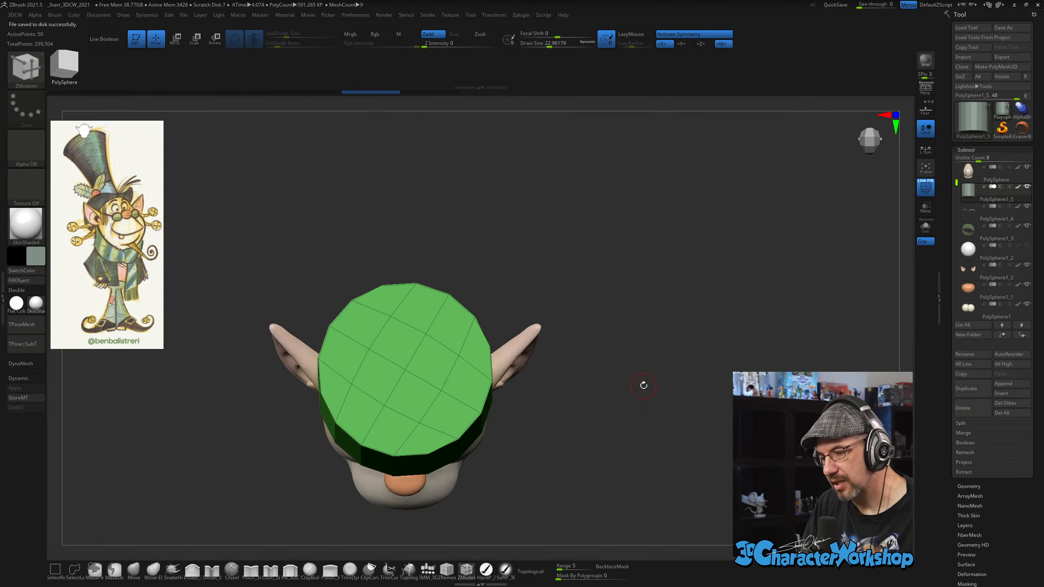
{"action": "left_click_drag", "start_coordinate": [634, 386], "coordinate": [573, 298]}
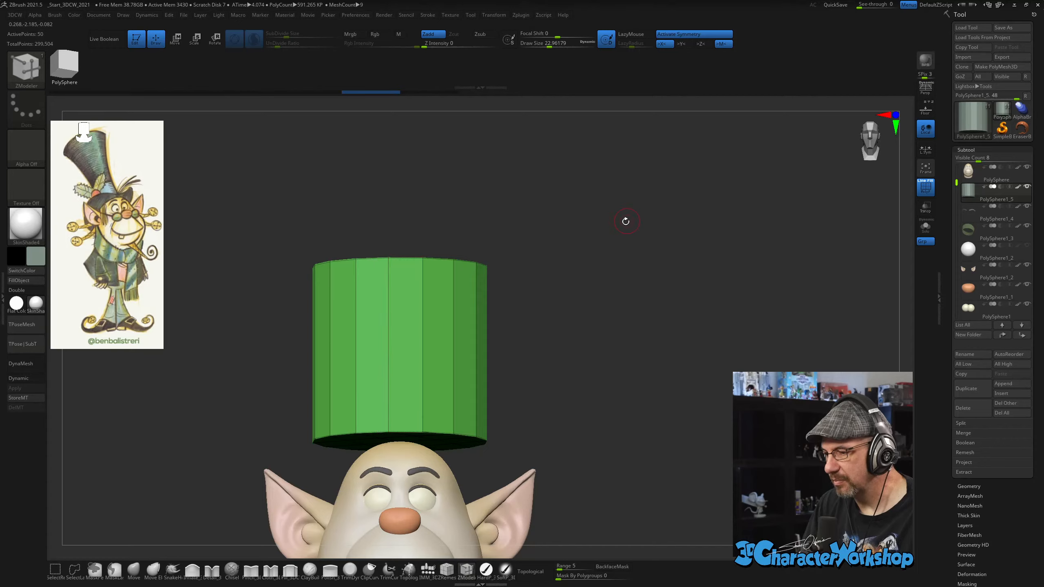
{"action": "left_click_drag", "start_coordinate": [582, 246], "coordinate": [576, 210]}
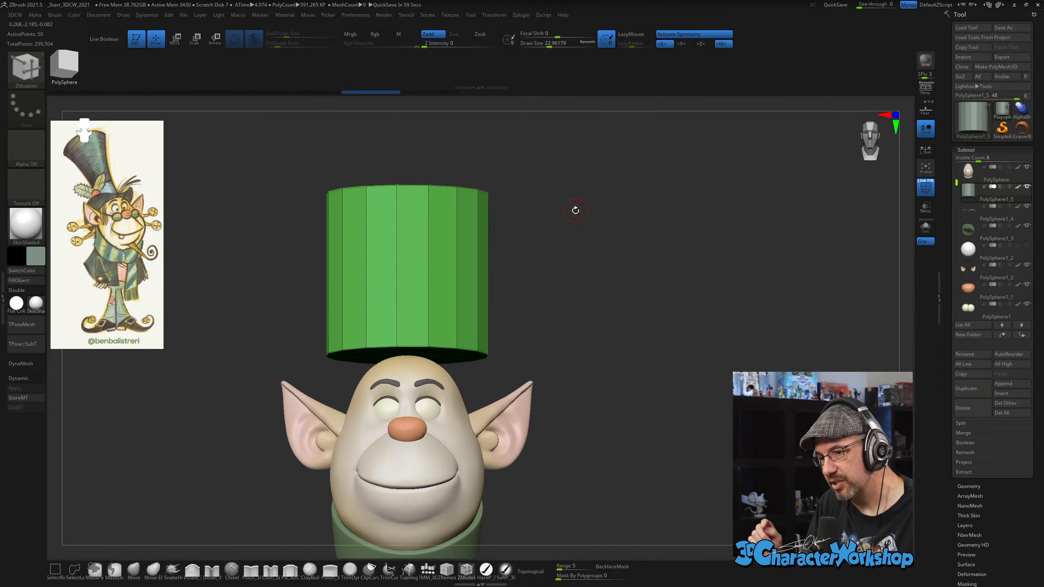
Reset the gizmo's orientation on the tilted hat cylinder and replace its mesh with the IMM brush's Cylinder.
{"action": "key", "text": "w"}
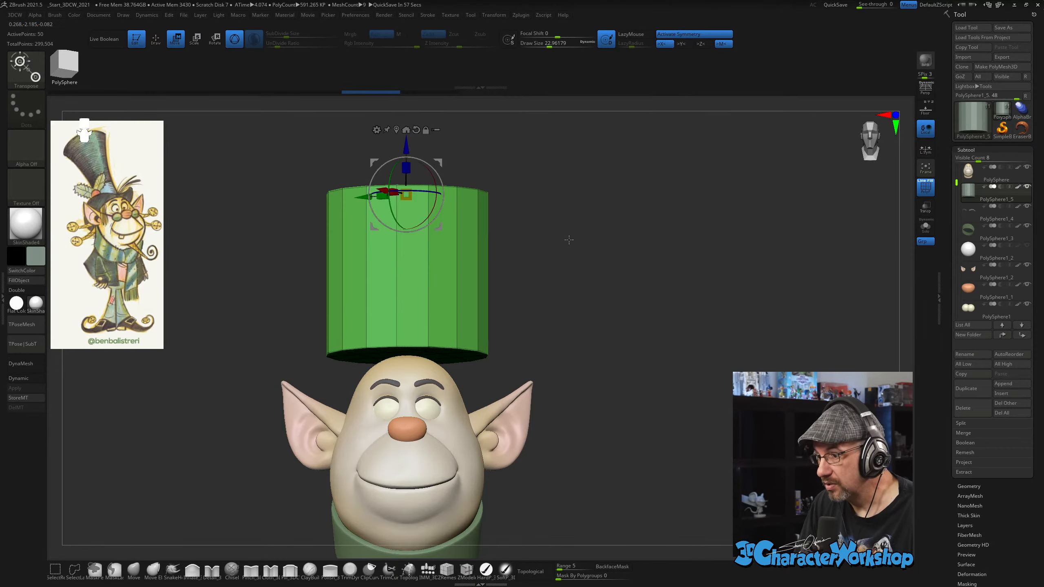
{"action": "left_click_drag", "start_coordinate": [569, 240], "coordinate": [595, 263]}
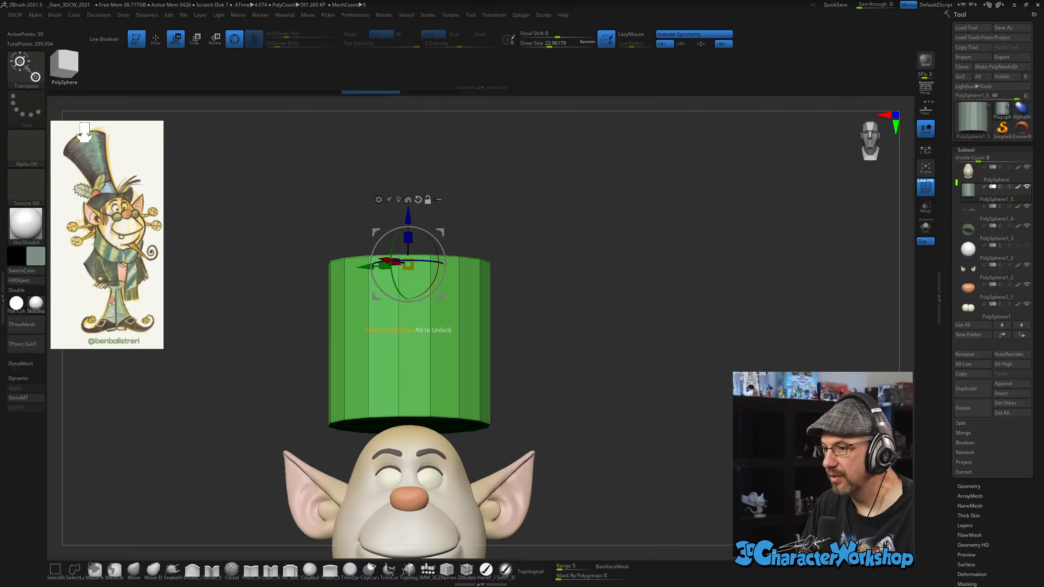
{"action": "left_click", "coordinate": [418, 199]}
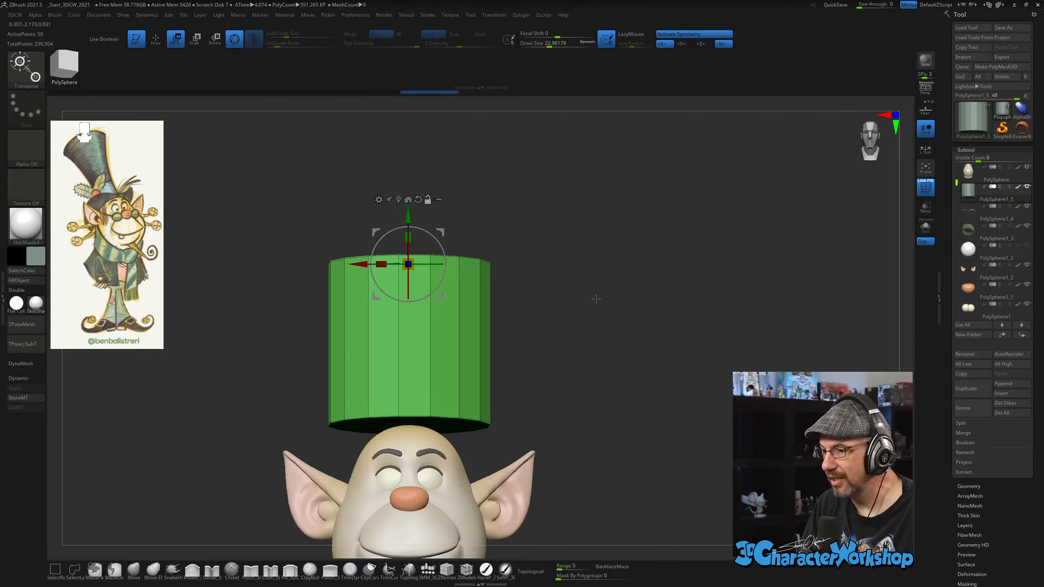
{"action": "left_click_drag", "start_coordinate": [596, 299], "coordinate": [569, 303]}
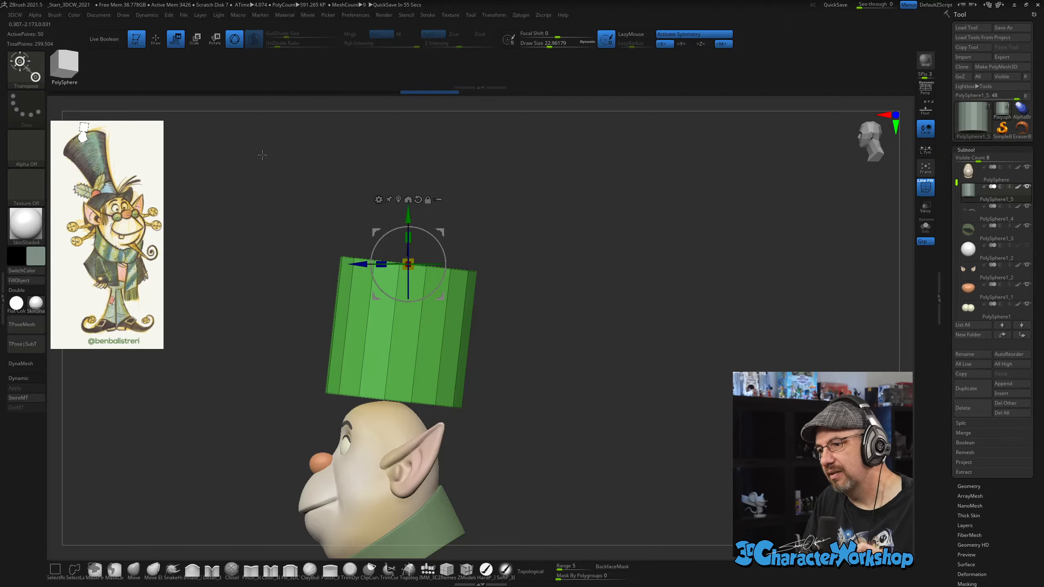
{"action": "left_click", "coordinate": [428, 572]}
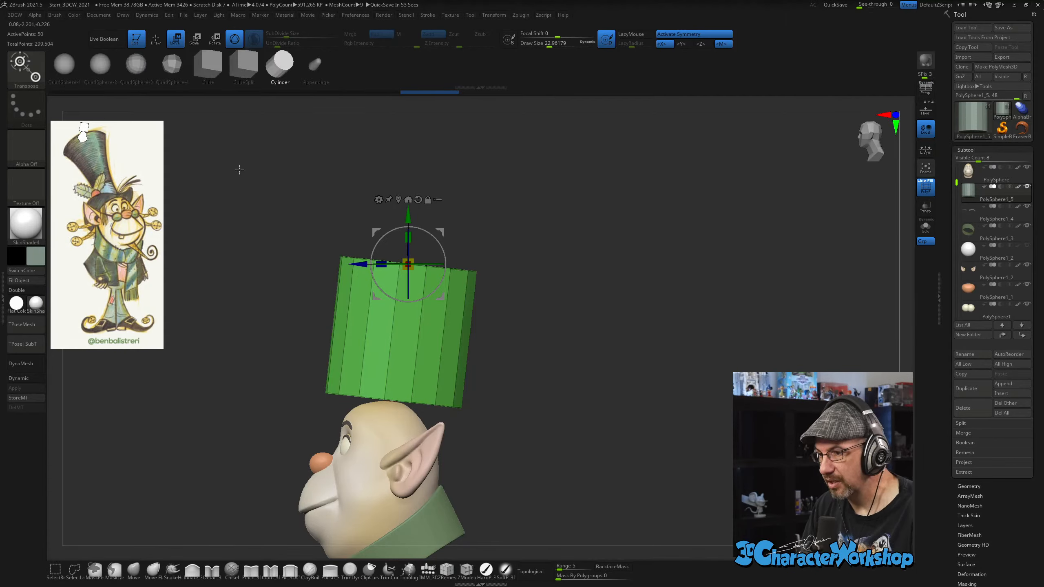
{"action": "right_click_drag", "start_coordinate": [415, 274], "coordinate": [519, 340]}
{"action": "left_click", "coordinate": [280, 69]}
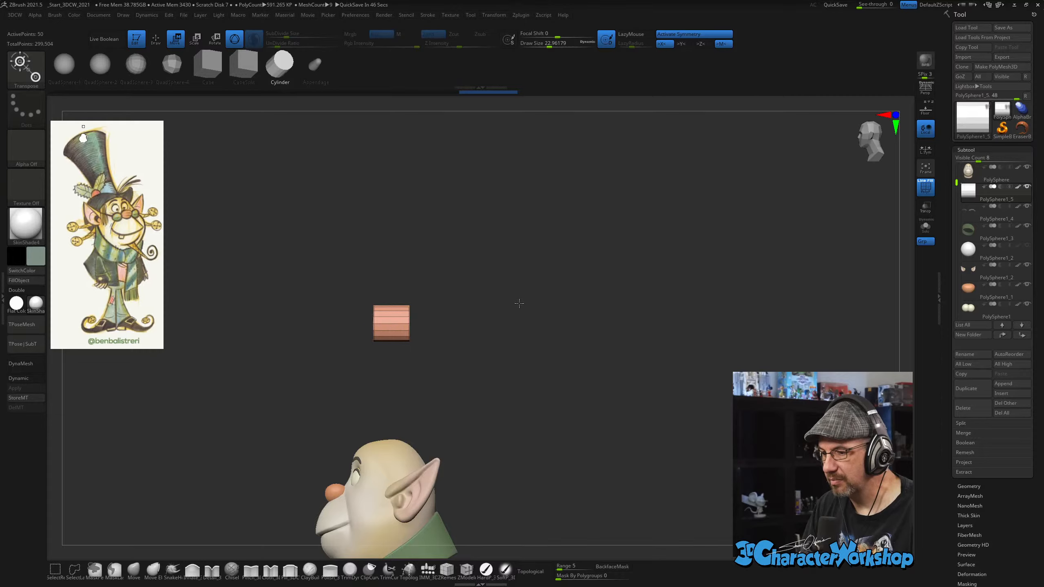
Rotate the replacement cylinder -90 degrees so it stands upright, enlarge it and seat it on top of the head.
{"action": "right_click_drag", "start_coordinate": [518, 303], "coordinate": [515, 335], "text": "ctrl"}
{"action": "left_click_drag", "start_coordinate": [443, 306], "coordinate": [441, 377], "text": "shift"}
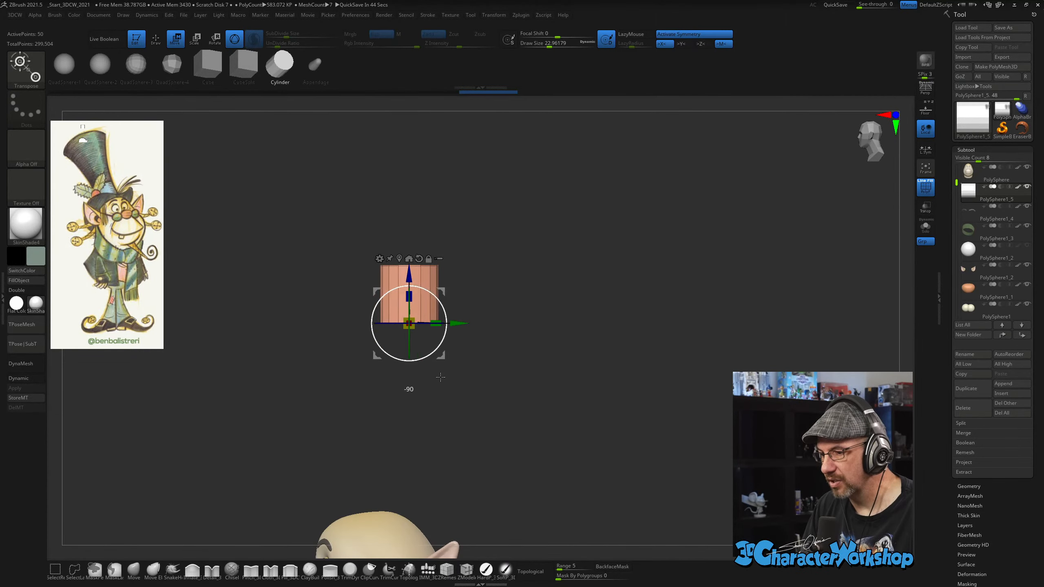
{"action": "right_click_drag", "start_coordinate": [519, 336], "coordinate": [542, 258], "text": "alt"}
{"action": "left_click_drag", "start_coordinate": [436, 240], "coordinate": [434, 406]}
{"action": "mouse_move", "coordinate": [500, 365]}
{"action": "right_mouse_down"}
{"action": "mouse_move", "coordinate": [553, 360]}
{"action": "mouse_move", "coordinate": [534, 335]}
{"action": "mouse_move", "coordinate": [524, 378]}
{"action": "mouse_move", "coordinate": [502, 383]}
{"action": "right_mouse_up"}
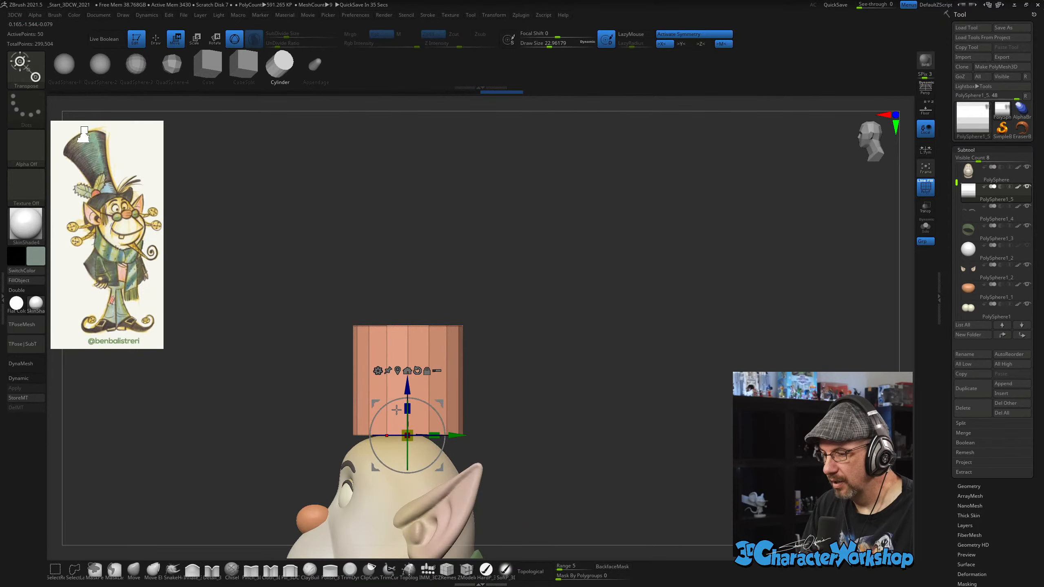
Stretch the cylinder upward along its height into a tall column for the top hat.
{"action": "left_click_drag", "start_coordinate": [408, 408], "coordinate": [420, 305]}
{"action": "right_click_drag", "start_coordinate": [600, 347], "coordinate": [498, 349], "text": "shift"}
{"action": "right_click_drag", "start_coordinate": [498, 348], "coordinate": [526, 300], "text": "alt"}
{"action": "key", "text": "q"}
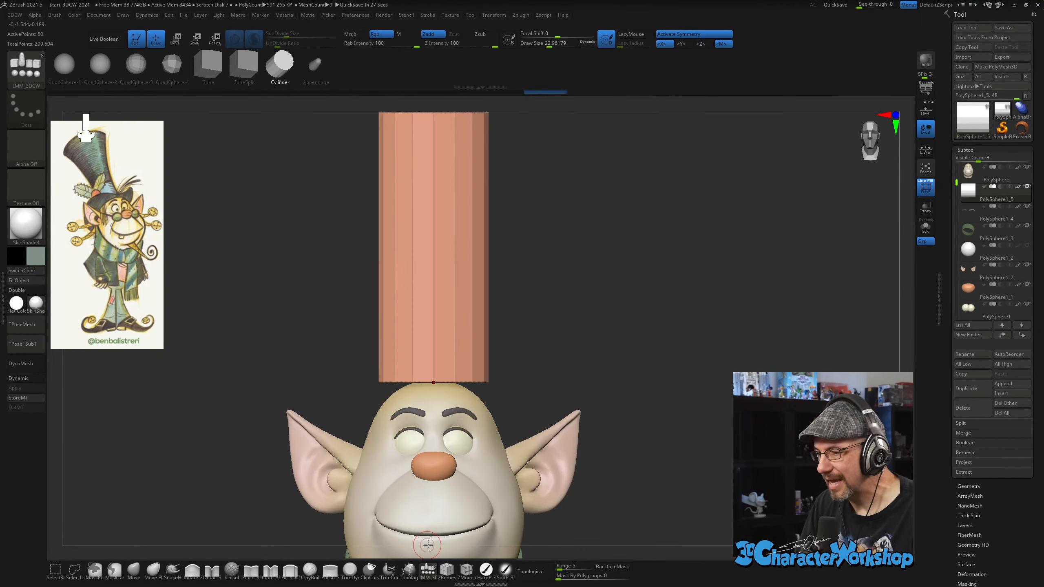
Insert a single edge loop around the lower third of the hat cylinder with the ZModeler brush.
{"action": "left_click", "coordinate": [467, 570]}
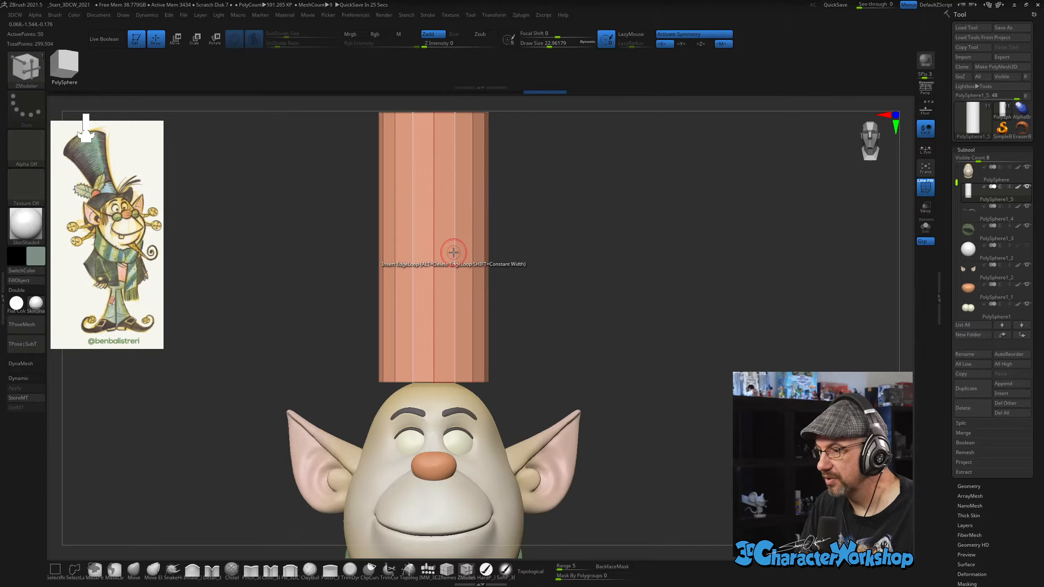
{"action": "left_click_drag", "start_coordinate": [454, 252], "coordinate": [458, 290]}
{"action": "left_click_drag", "start_coordinate": [630, 243], "coordinate": [622, 325], "text": "alt"}
{"action": "left_click_drag", "start_coordinate": [563, 304], "coordinate": [561, 289], "text": "alt"}
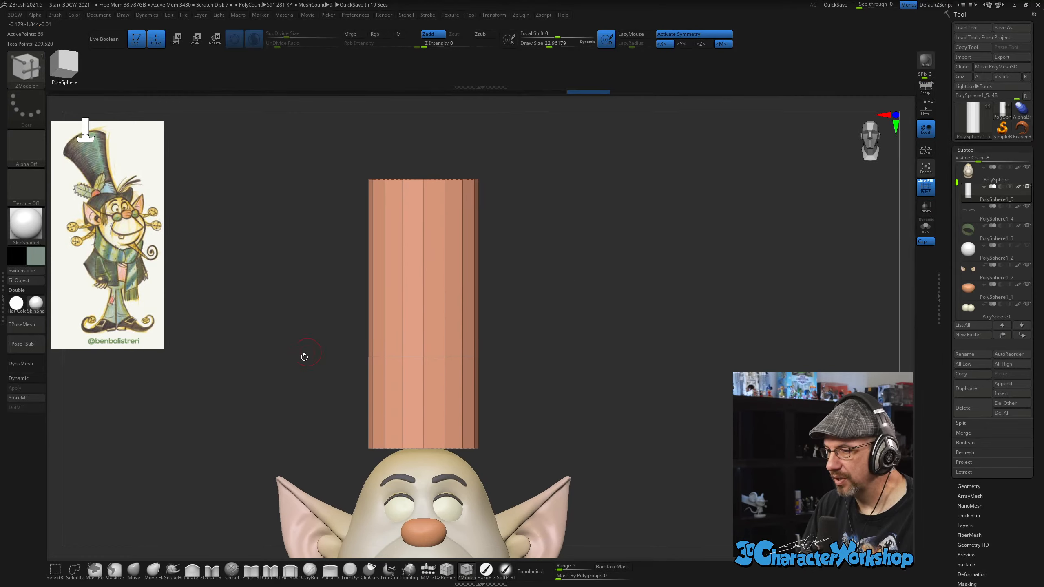
Turn off symmetry, mask all but the cylinder's top ring, and scale that ring to about 1.4 to flare the crown.
{"action": "left_click_drag", "start_coordinate": [524, 180], "coordinate": [530, 190], "text": "alt"}
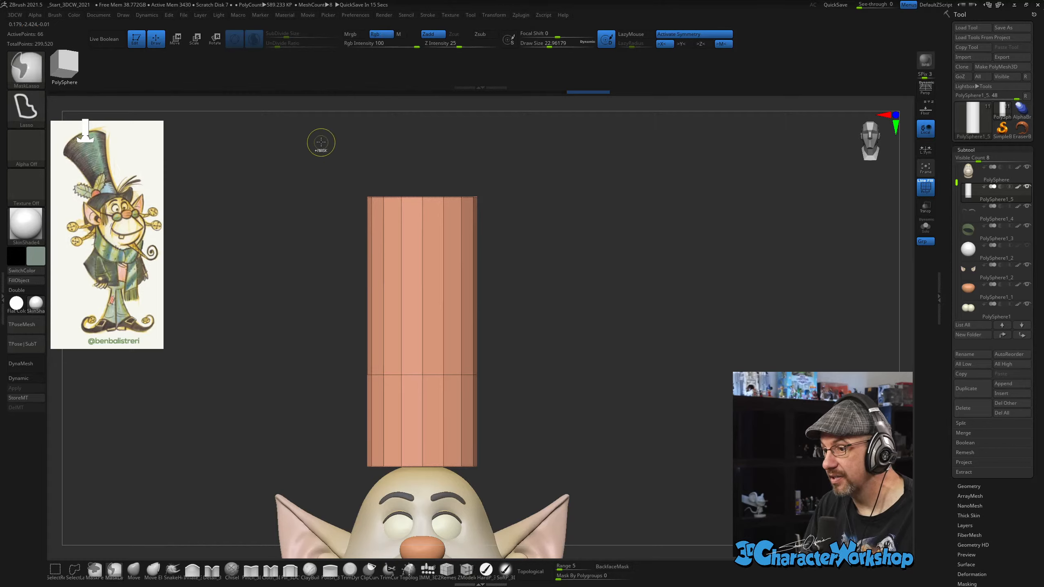
{"action": "mouse_move", "coordinate": [324, 149]}
{"action": "left_mouse_down", "text": "ctrl"}
{"action": "mouse_move", "coordinate": [338, 232]}
{"action": "mouse_move", "coordinate": [616, 254]}
{"action": "mouse_move", "coordinate": [587, 168]}
{"action": "left_mouse_up", "text": "ctrl"}
{"action": "key", "text": "w"}
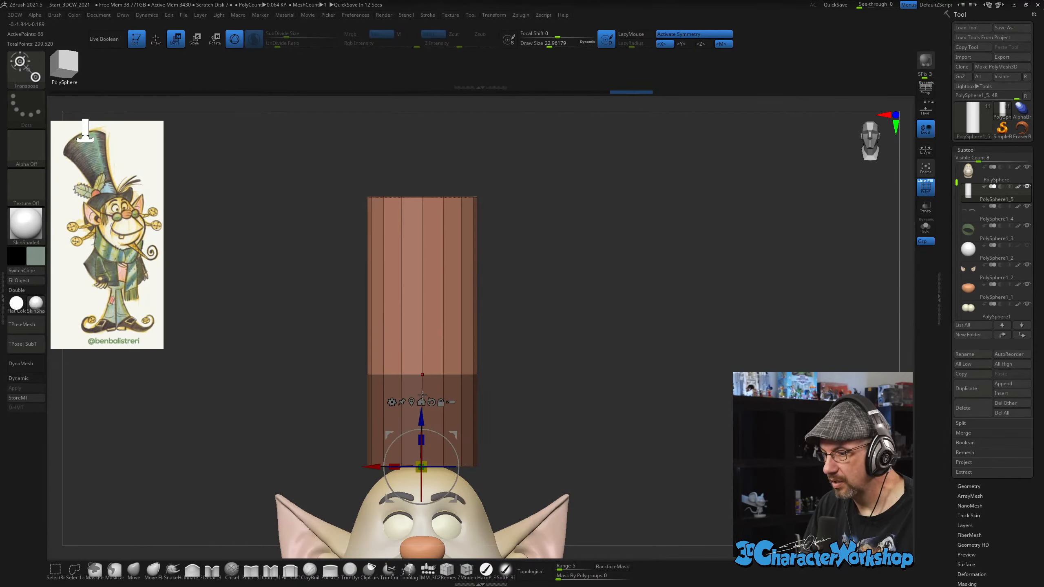
{"action": "key", "text": "x"}
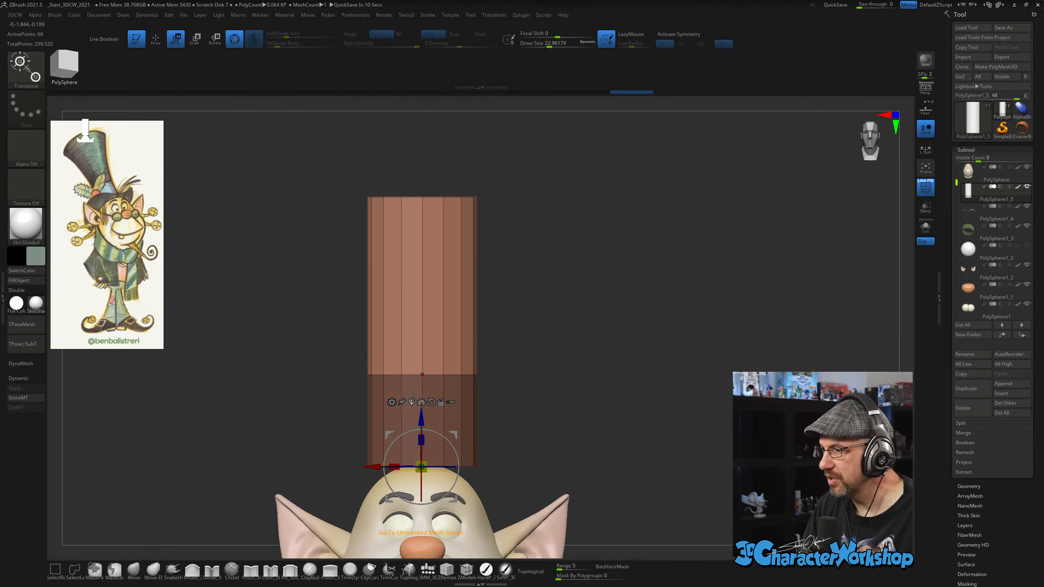
{"action": "left_click", "coordinate": [412, 402]}
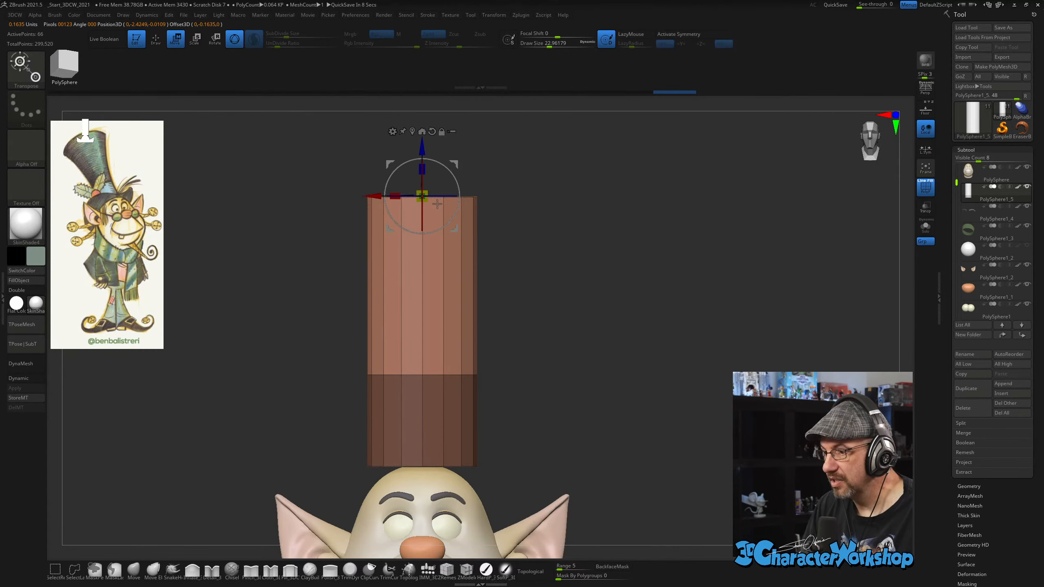
{"action": "left_click_drag", "start_coordinate": [533, 214], "coordinate": [552, 247]}
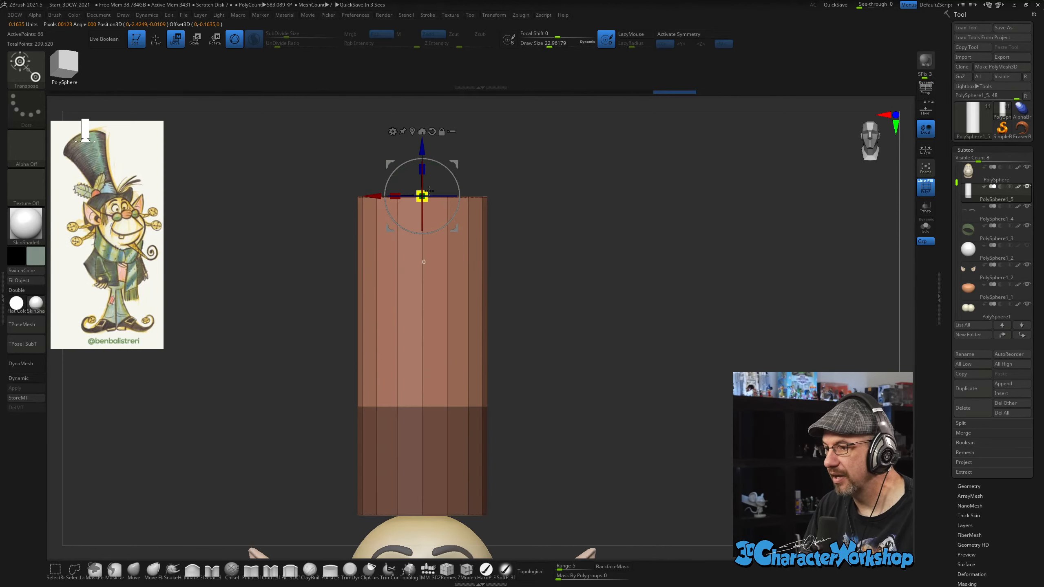
{"action": "left_click_drag", "start_coordinate": [428, 190], "coordinate": [447, 176]}
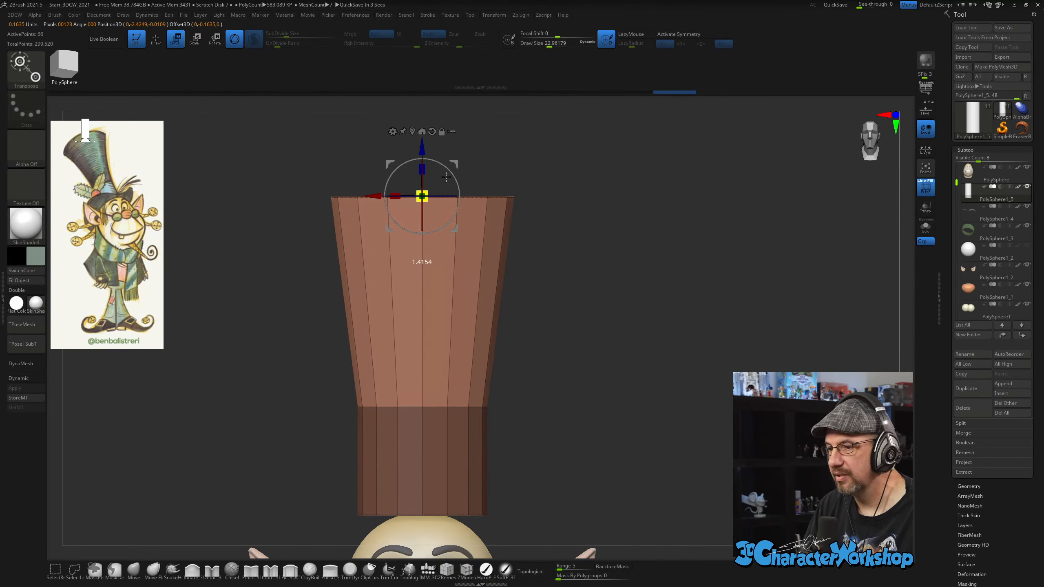
{"action": "left_click_drag", "start_coordinate": [690, 239], "coordinate": [424, 244], "text": "alt"}
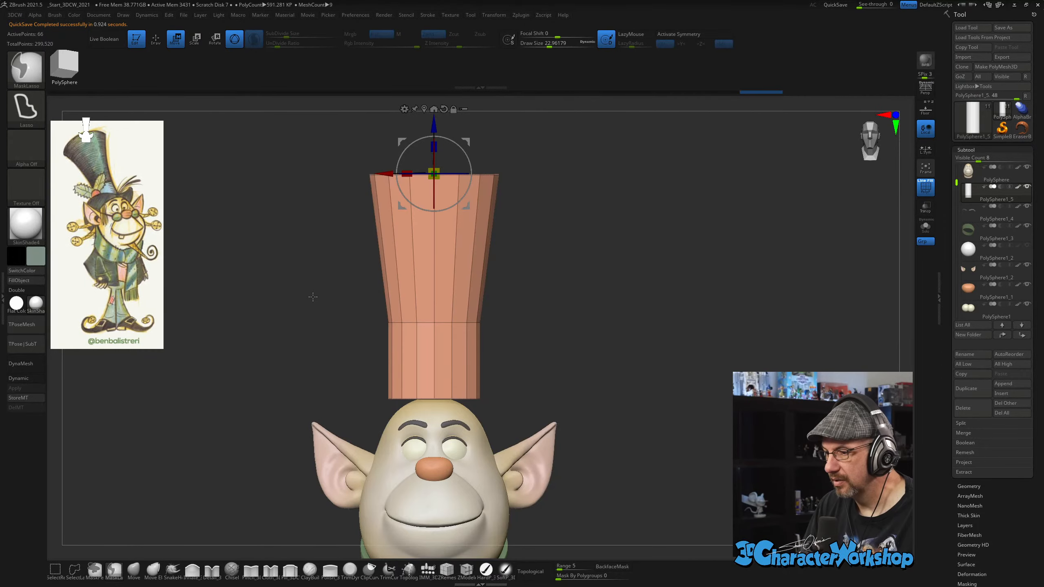
Mask all but the cylinder's middle edge loop, scale the loop to about 0.83 to narrow the waist, and clear the mask.
{"action": "mouse_move", "coordinate": [302, 277]}
{"action": "left_mouse_down", "text": "ctrl"}
{"action": "mouse_move", "coordinate": [365, 329]}
{"action": "mouse_move", "coordinate": [530, 291]}
{"action": "left_mouse_up", "text": "ctrl"}
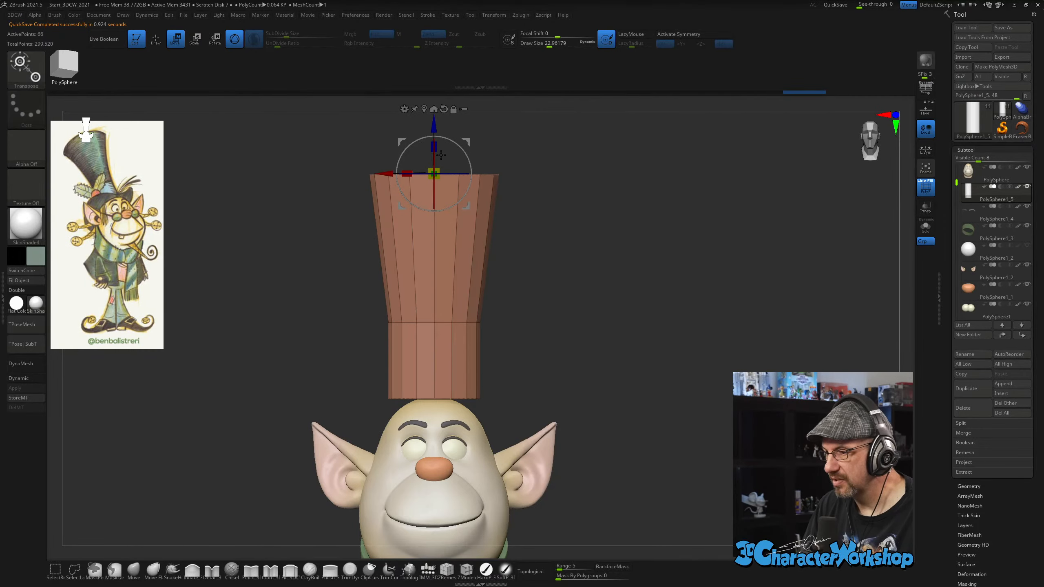
{"action": "left_click", "coordinate": [426, 108]}
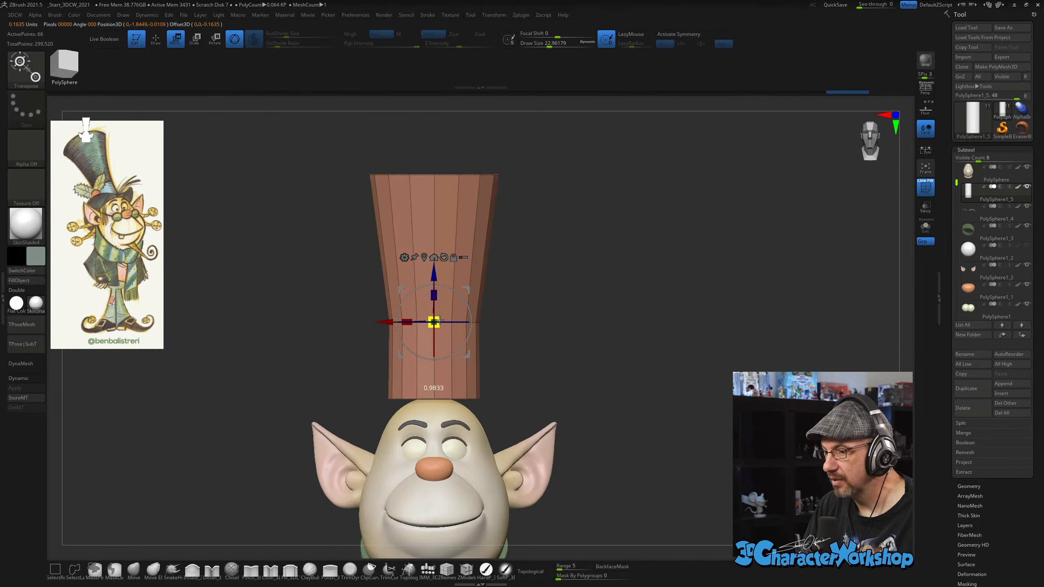
{"action": "left_click_drag", "start_coordinate": [440, 322], "coordinate": [435, 323]}
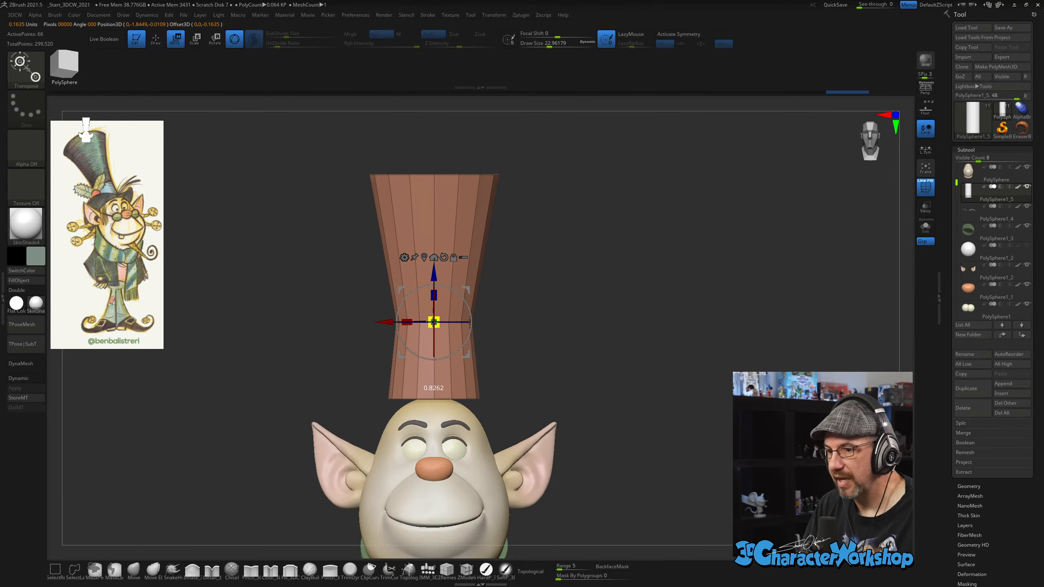
{"action": "left_click_drag", "start_coordinate": [592, 296], "coordinate": [610, 302], "text": "alt"}
{"action": "left_click_drag", "start_coordinate": [611, 304], "coordinate": [571, 306]}
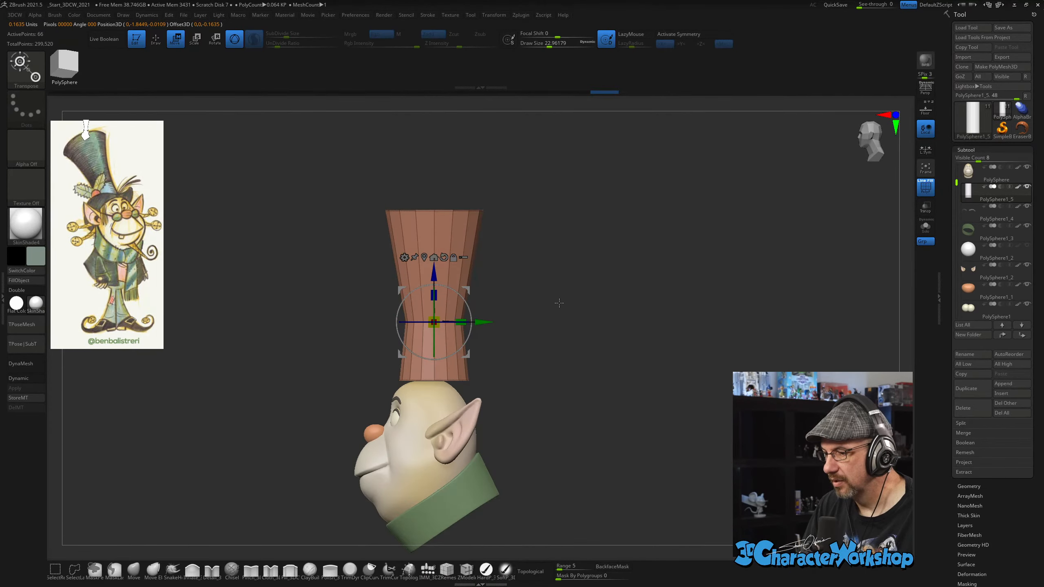
{"action": "left_click", "coordinate": [559, 303], "text": "ctrl"}
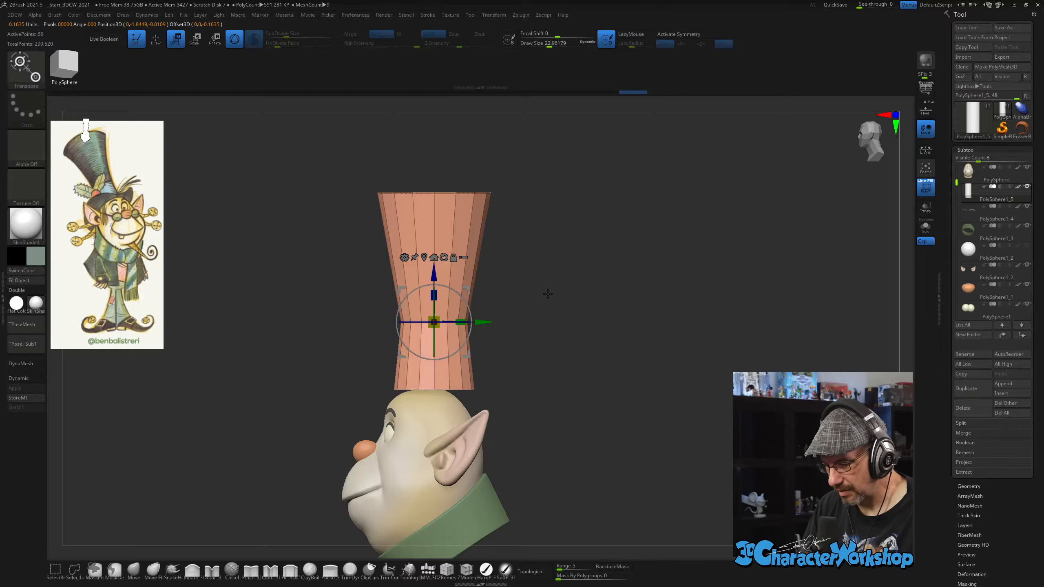
Turn on dynamic subdivision for the hat, then tilt it backward and lower it onto the character's head.
{"action": "key", "text": "d"}
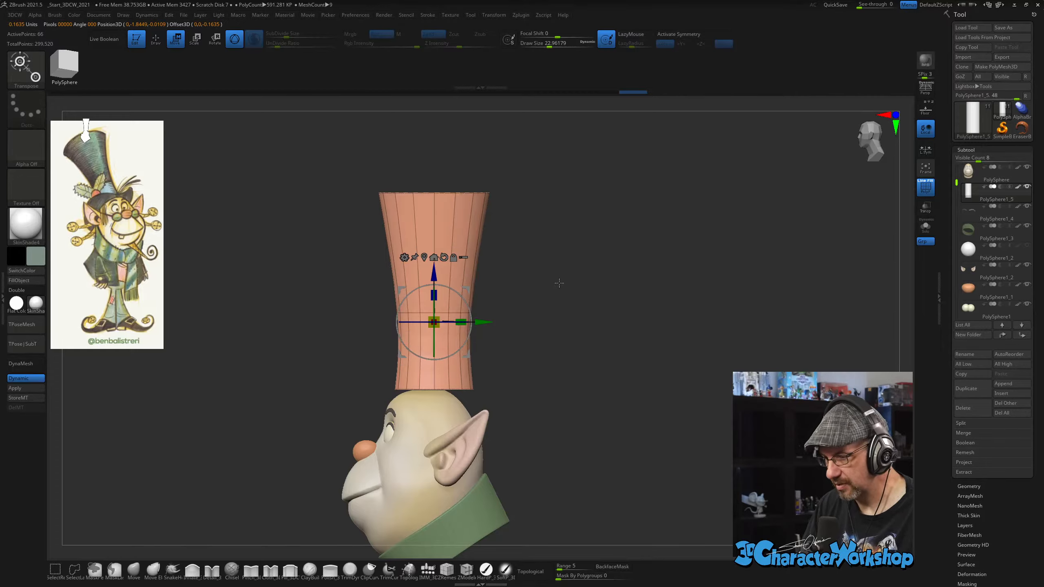
{"action": "left_click_drag", "start_coordinate": [546, 271], "coordinate": [574, 270]}
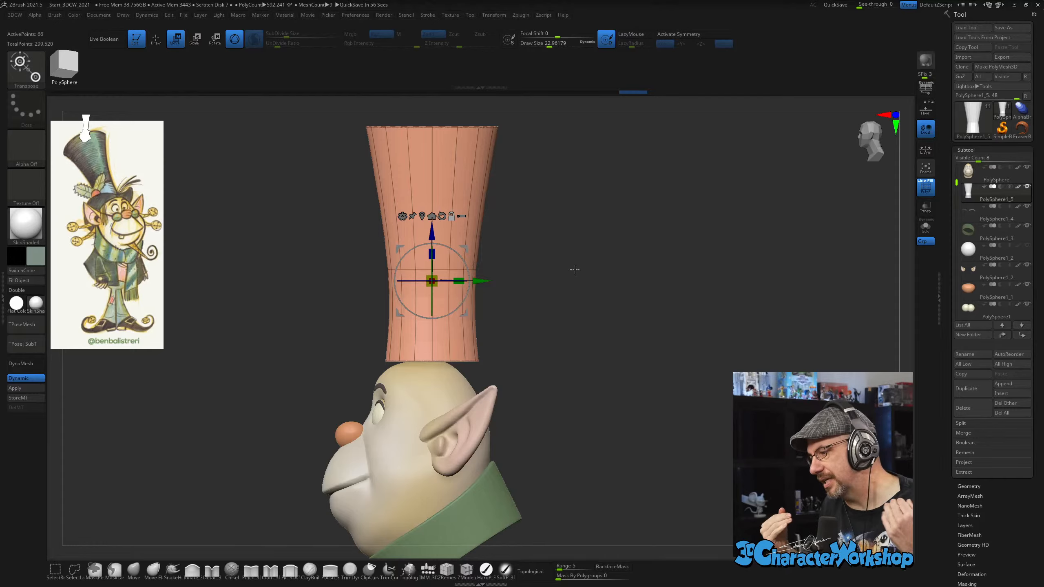
{"action": "mouse_move", "coordinate": [972, 209]}
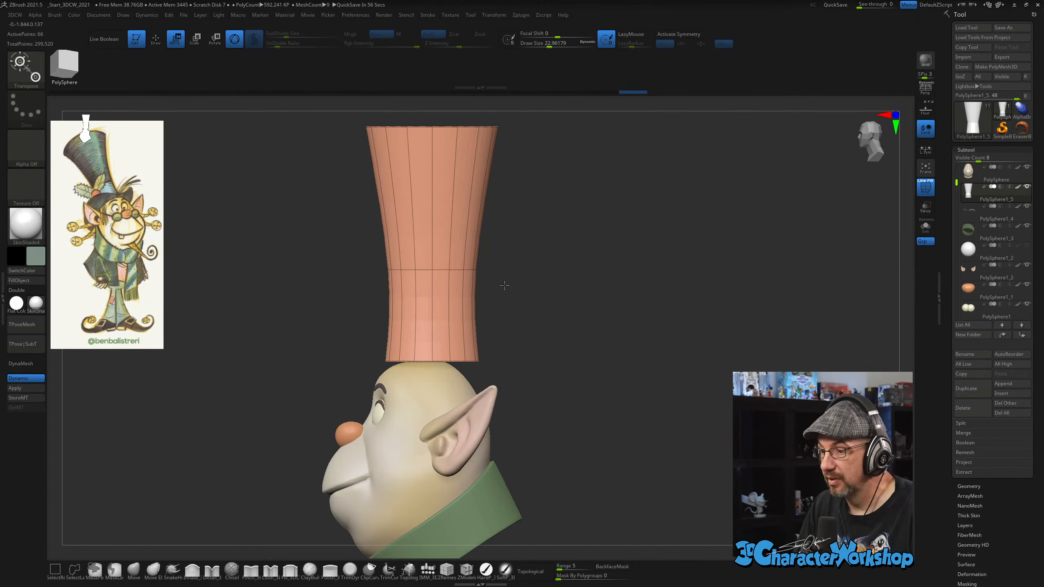
{"action": "left_click_drag", "start_coordinate": [434, 229], "coordinate": [463, 345]}
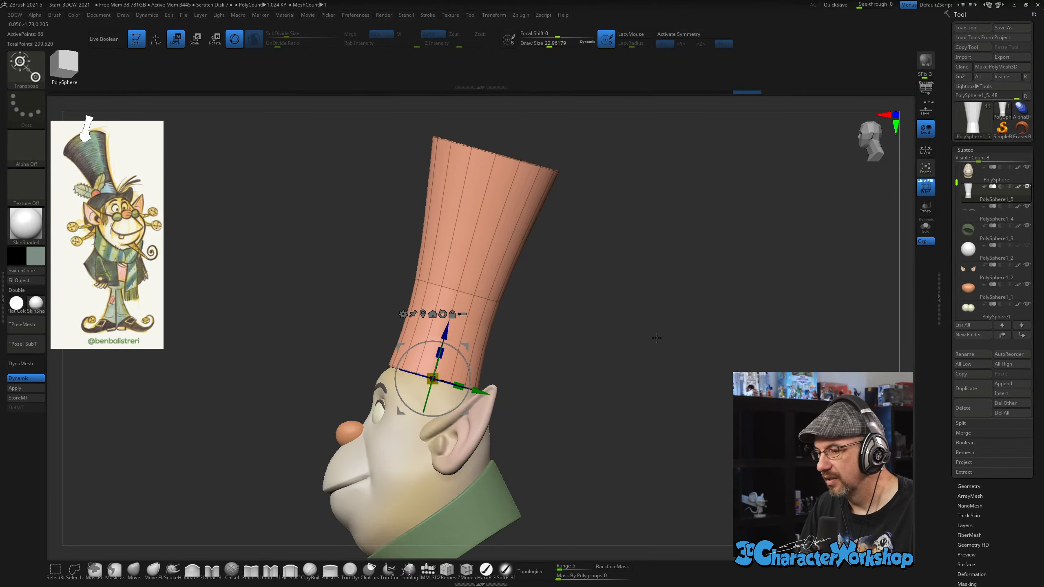
{"action": "left_click_drag", "start_coordinate": [657, 340], "coordinate": [692, 343], "text": "shift"}
{"action": "mouse_move", "coordinate": [599, 347]}
{"action": "left_mouse_down", "text": "alt"}
{"action": "mouse_move", "coordinate": [610, 361]}
{"action": "mouse_move", "coordinate": [641, 359]}
{"action": "mouse_move", "coordinate": [591, 357]}
{"action": "mouse_move", "coordinate": [619, 354]}
{"action": "mouse_move", "coordinate": [596, 350]}
{"action": "left_mouse_up", "text": "alt"}
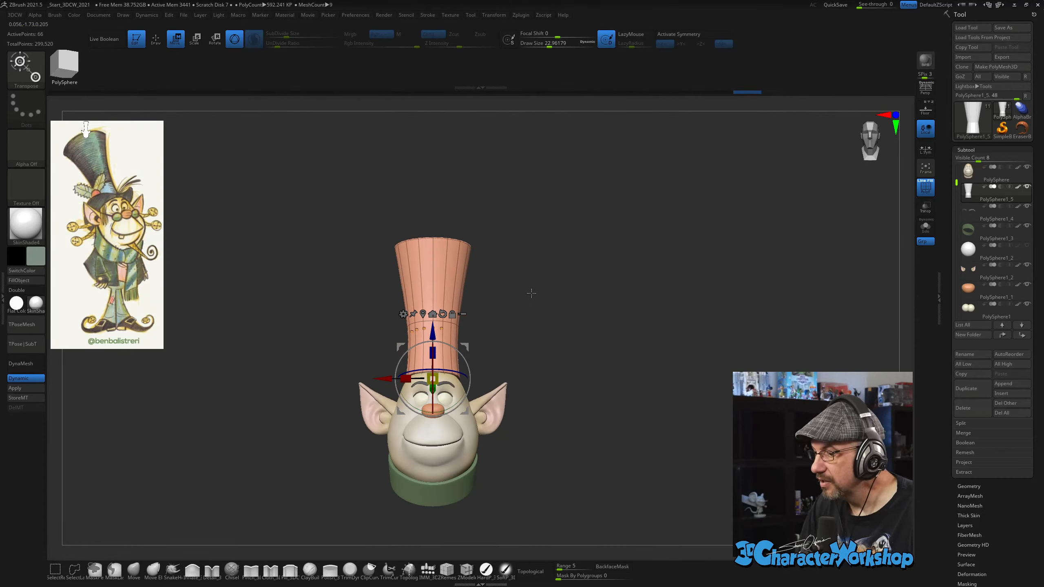
{"action": "left_click_drag", "start_coordinate": [526, 296], "coordinate": [551, 420]}
Turn off dynamic subdivision and insert an edge loop just below the hat's top rim with ZModeler.
{"action": "key", "text": "shift+d"}
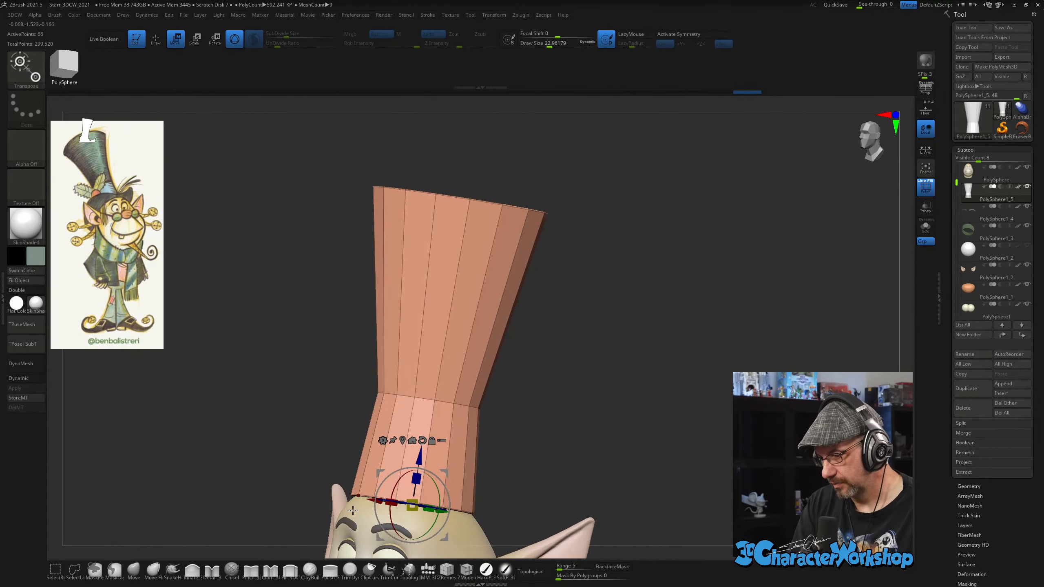
{"action": "left_click", "coordinate": [460, 578]}
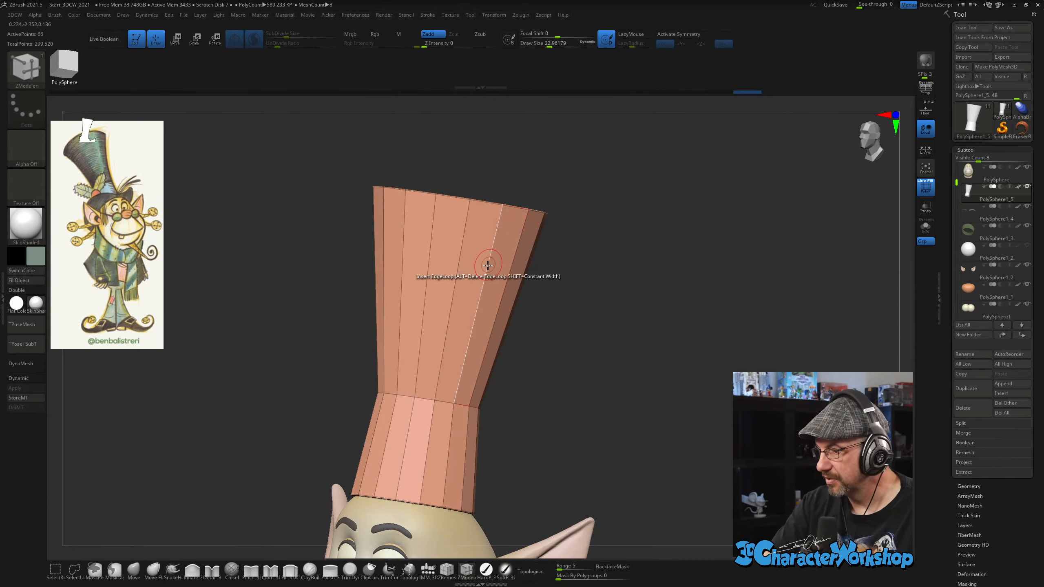
{"action": "left_click", "coordinate": [501, 220]}
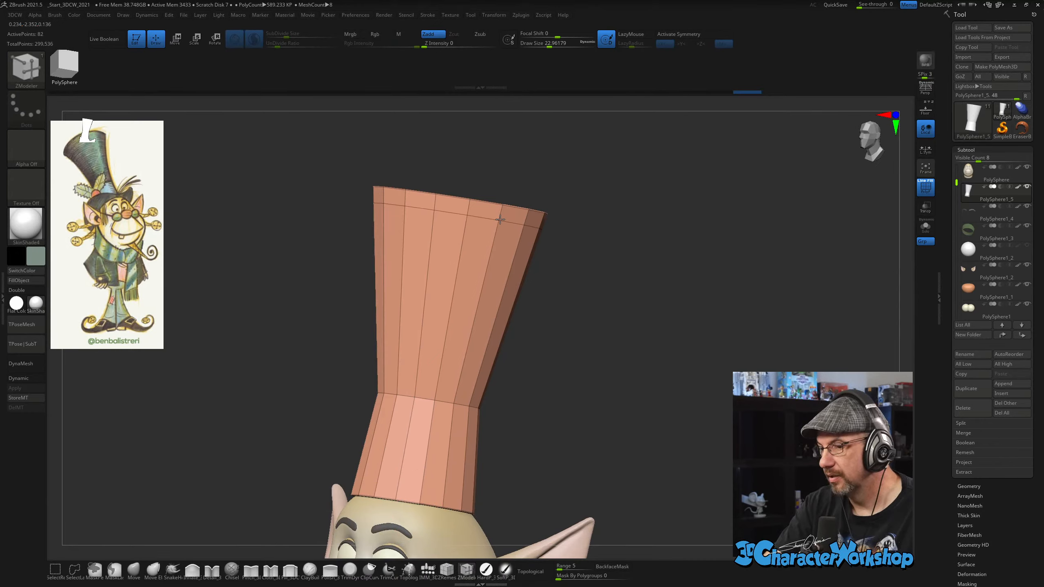
{"action": "left_click_drag", "start_coordinate": [555, 308], "coordinate": [540, 334]}
{"action": "left_click_drag", "start_coordinate": [534, 297], "coordinate": [503, 346]}
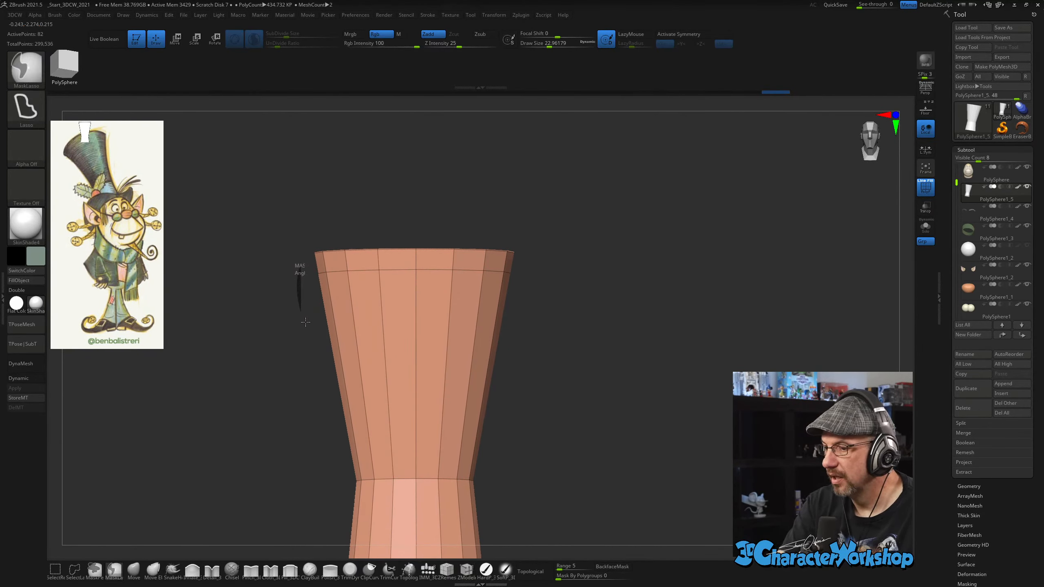
Mask everything except the edge loop below the hat's rim and scale that loop slightly inward about its own centre.
{"action": "left_click_drag", "start_coordinate": [299, 273], "coordinate": [534, 263], "text": "ctrl"}
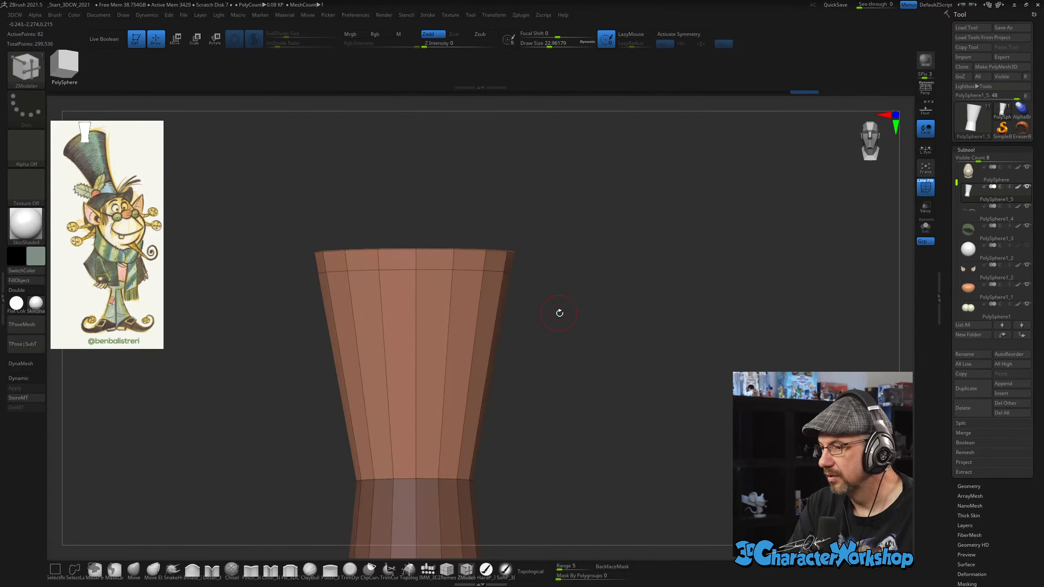
{"action": "mouse_move", "coordinate": [553, 320]}
{"action": "left_mouse_down", "text": "alt"}
{"action": "mouse_move", "coordinate": [548, 311]}
{"action": "mouse_move", "coordinate": [540, 334]}
{"action": "left_mouse_up", "text": "alt"}
{"action": "key", "text": "e"}
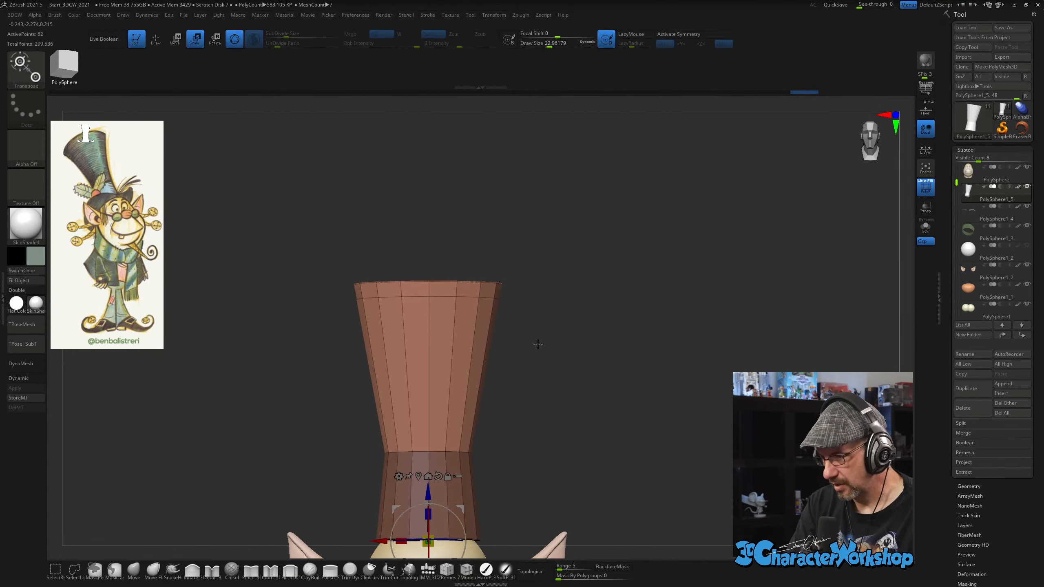
{"action": "left_click", "coordinate": [419, 476]}
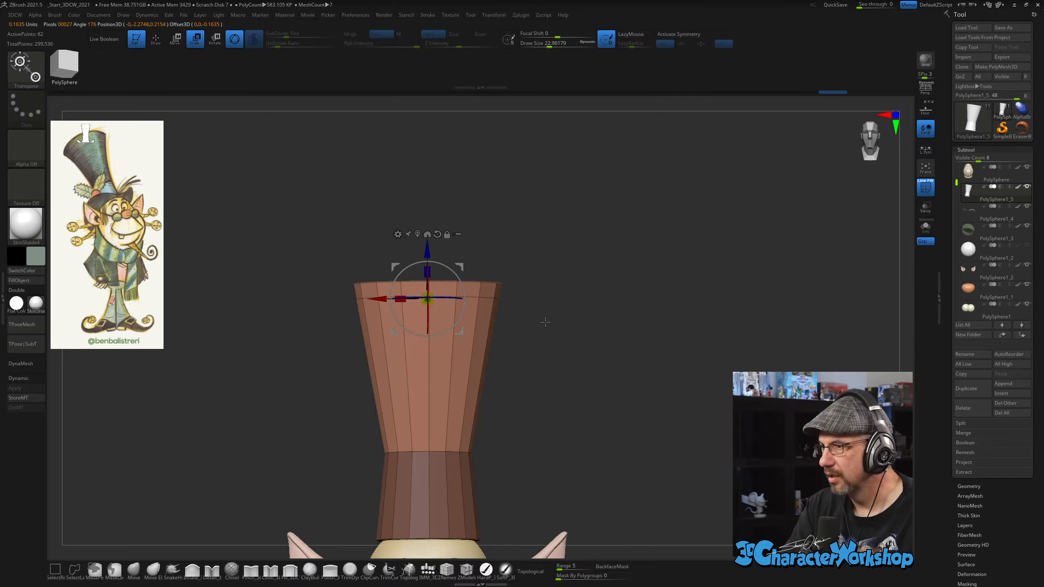
{"action": "left_click_drag", "start_coordinate": [545, 322], "coordinate": [538, 354]}
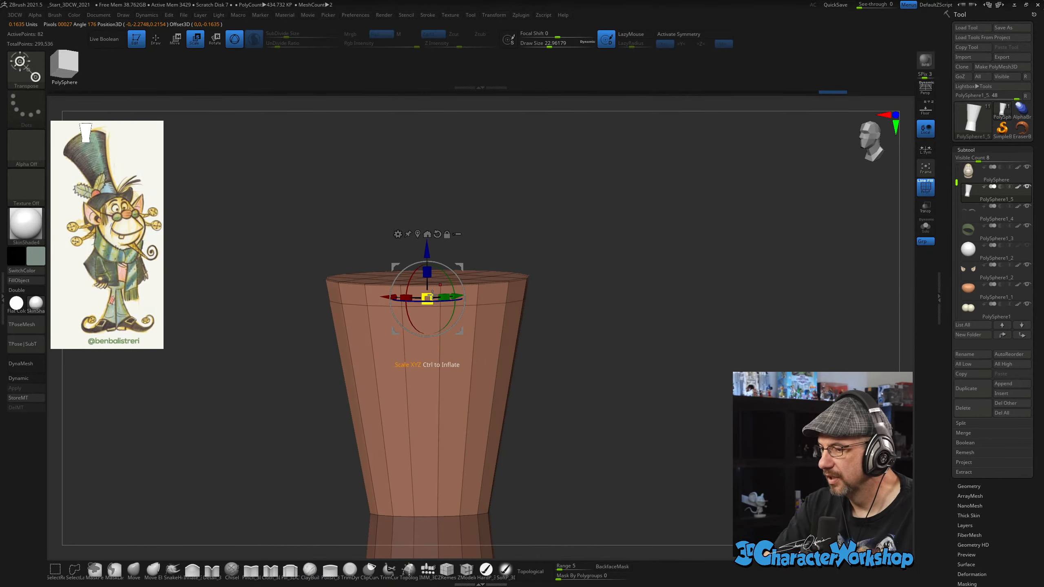
{"action": "left_click_drag", "start_coordinate": [544, 407], "coordinate": [585, 370]}
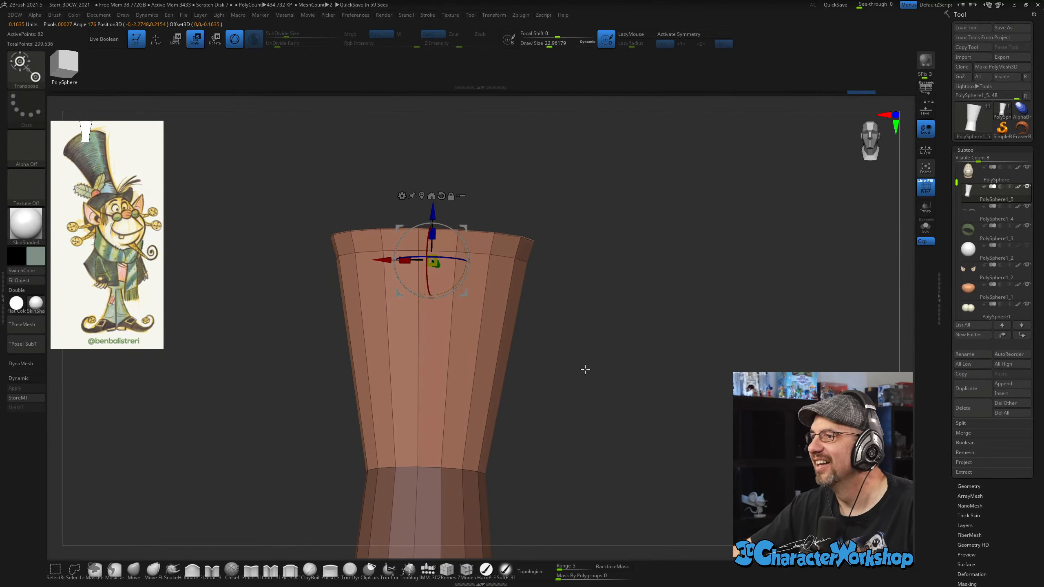
{"action": "mouse_move", "coordinate": [589, 324]}
{"action": "left_mouse_down", "text": "alt"}
{"action": "mouse_move", "coordinate": [587, 305]}
{"action": "mouse_move", "coordinate": [589, 341]}
{"action": "left_mouse_up", "text": "alt"}
{"action": "key", "text": "q"}
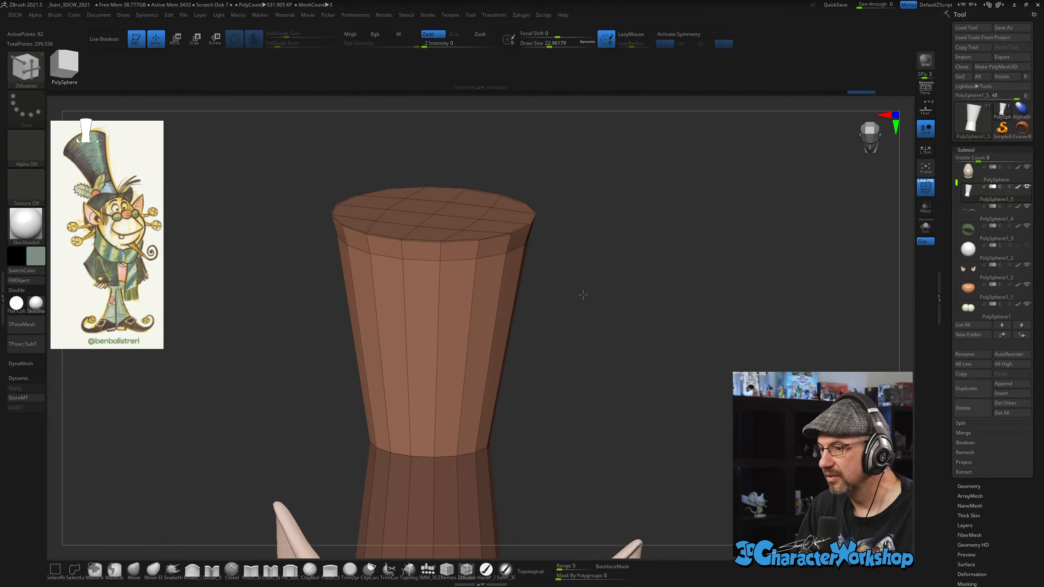
Slide the complete upper edge loop close to the hat's top rim using ZModeler's Slide with EdgeLoop Complete, and clear the mask.
{"action": "left_click_drag", "start_coordinate": [583, 294], "coordinate": [604, 302], "text": "alt"}
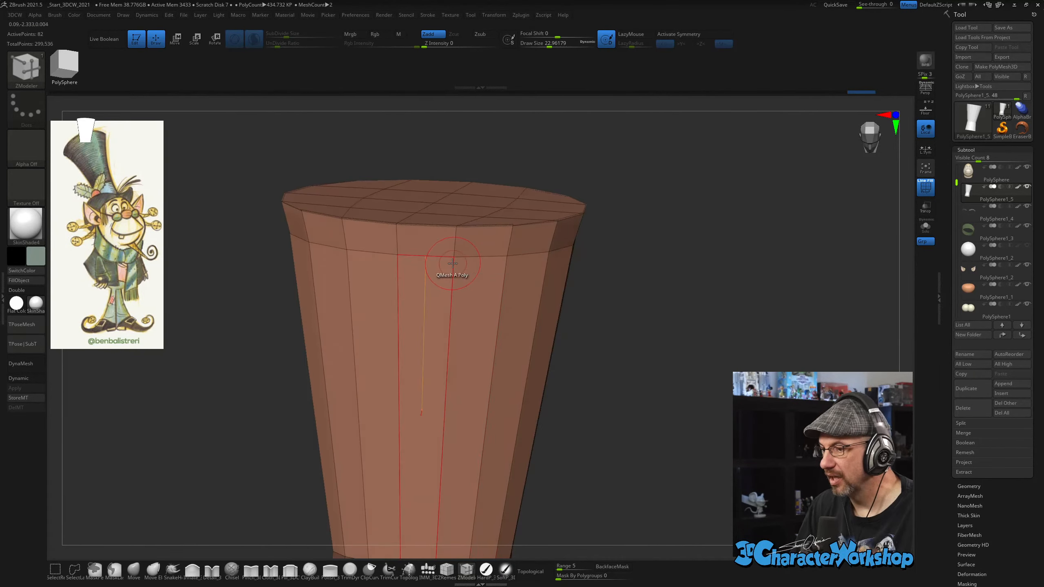
{"action": "left_click_drag", "start_coordinate": [629, 231], "coordinate": [715, 333]}
{"action": "key", "text": "space"}
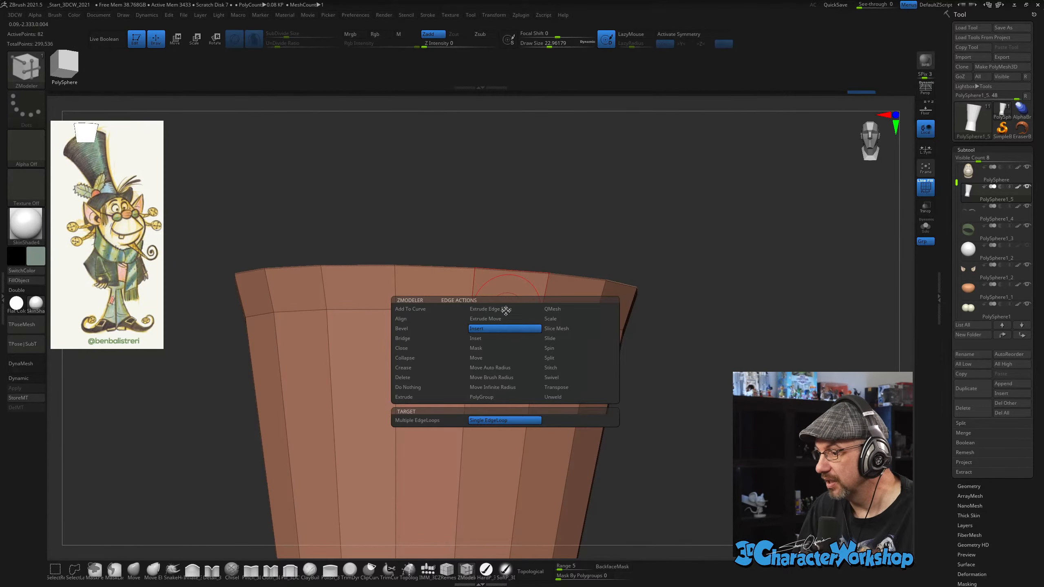
{"action": "left_click", "coordinate": [559, 339]}
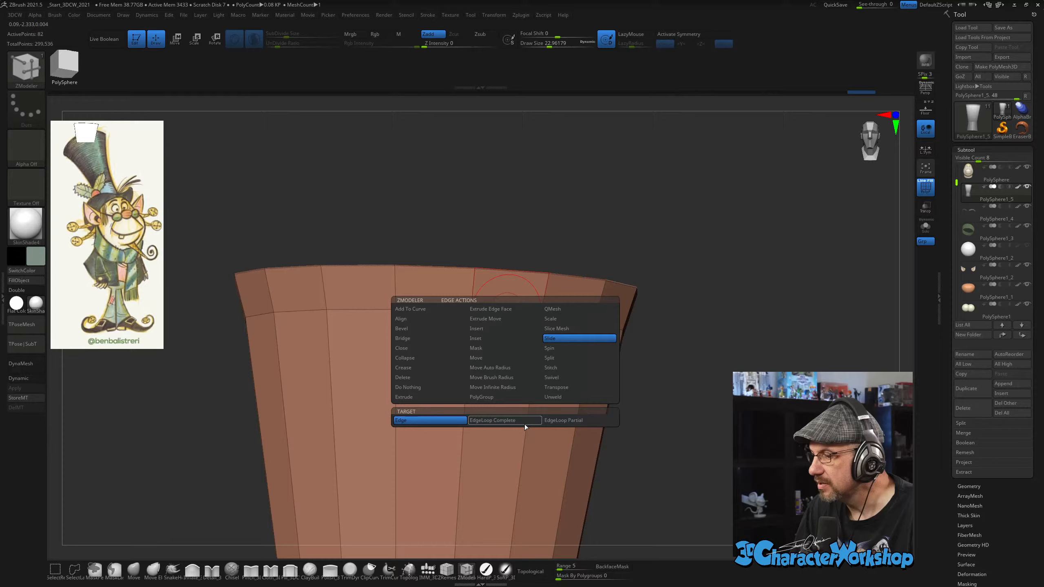
{"action": "left_click", "coordinate": [500, 421]}
{"action": "left_click_drag", "start_coordinate": [489, 319], "coordinate": [489, 277]}
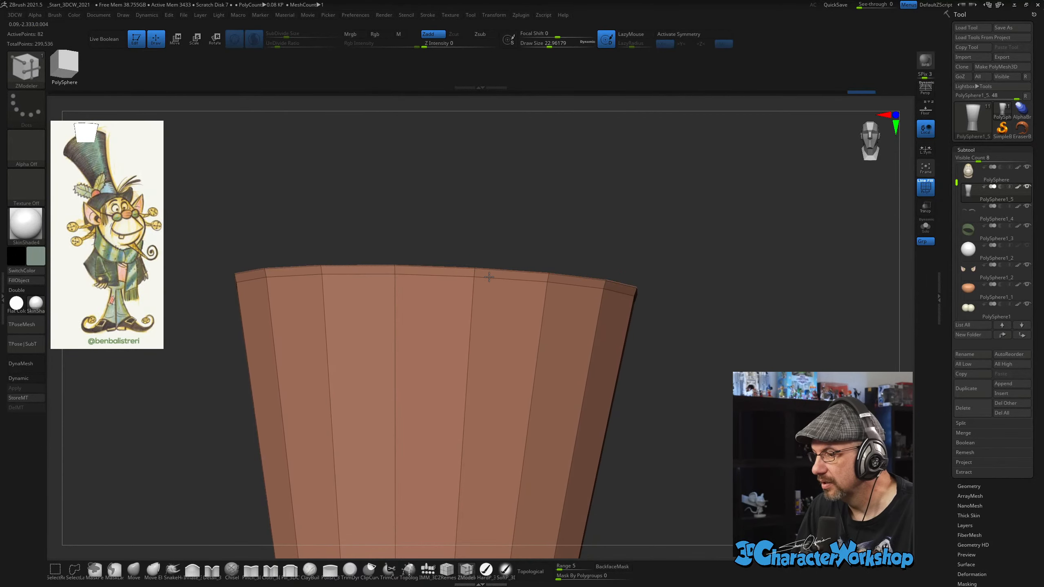
{"action": "left_click_drag", "start_coordinate": [541, 215], "coordinate": [587, 230]}
{"action": "left_click_drag", "start_coordinate": [668, 242], "coordinate": [601, 313]}
{"action": "left_click_drag", "start_coordinate": [699, 281], "coordinate": [699, 266], "text": "shift"}
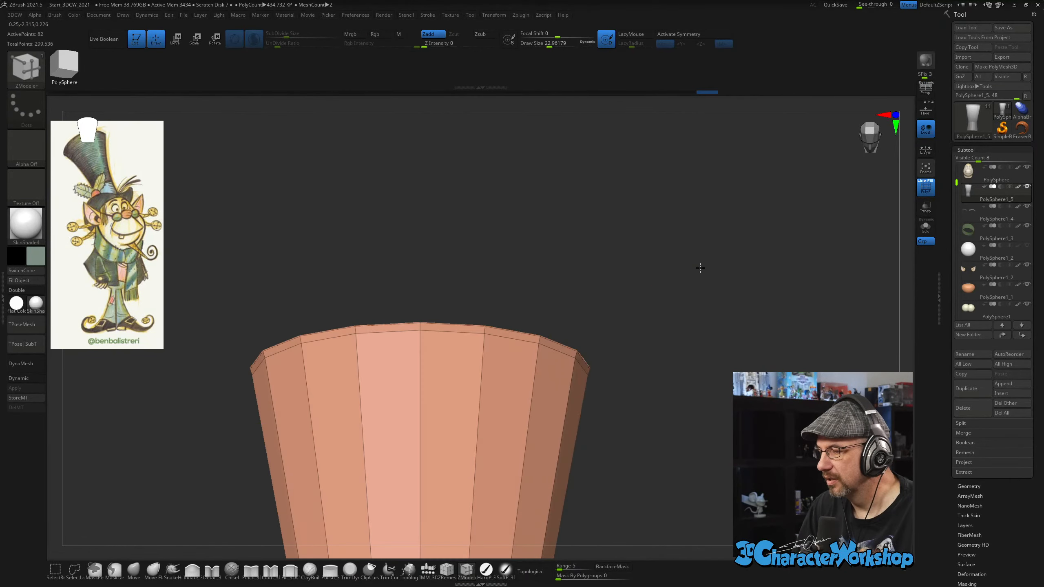
{"action": "left_click_drag", "start_coordinate": [542, 216], "coordinate": [543, 227]}
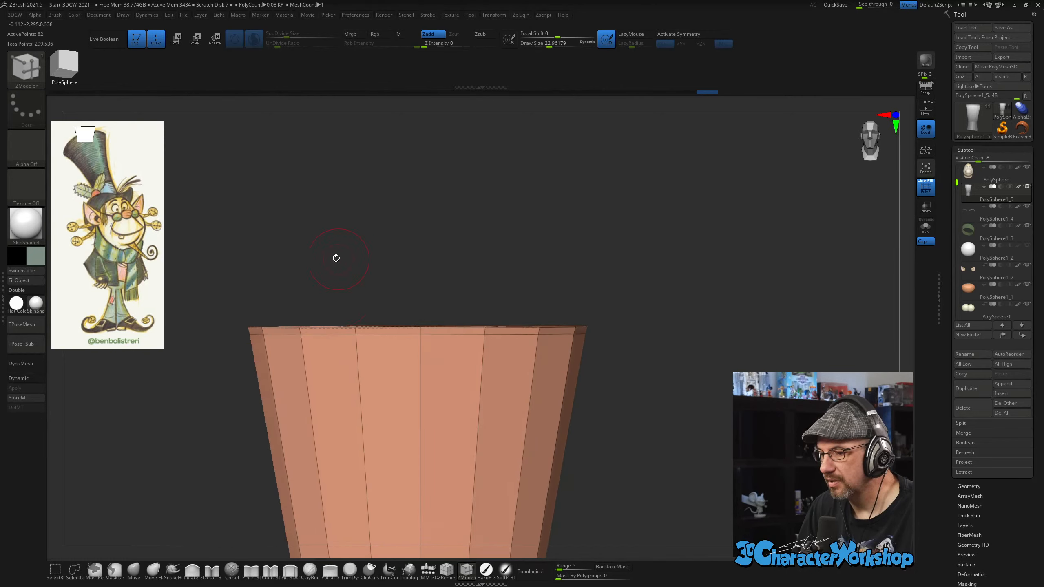
{"action": "left_click_drag", "start_coordinate": [240, 329], "coordinate": [495, 313], "text": "ctrl"}
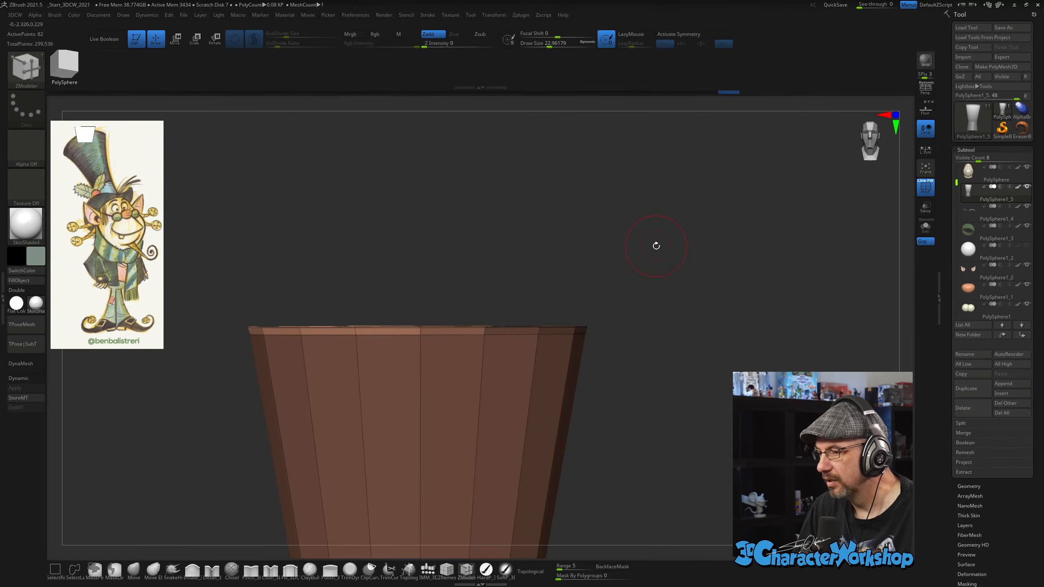
{"action": "left_click", "coordinate": [660, 240], "text": "ctrl"}
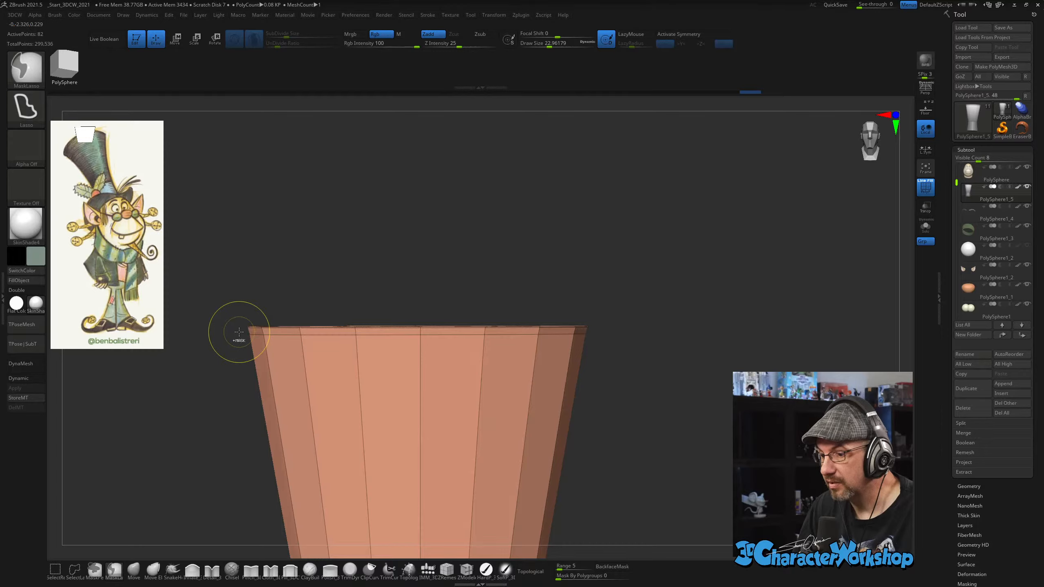
{"action": "mouse_move", "coordinate": [239, 331]}
{"action": "left_mouse_down", "text": "ctrl"}
{"action": "mouse_move", "coordinate": [662, 293]}
{"action": "mouse_move", "coordinate": [646, 330]}
{"action": "left_mouse_up", "text": "ctrl"}
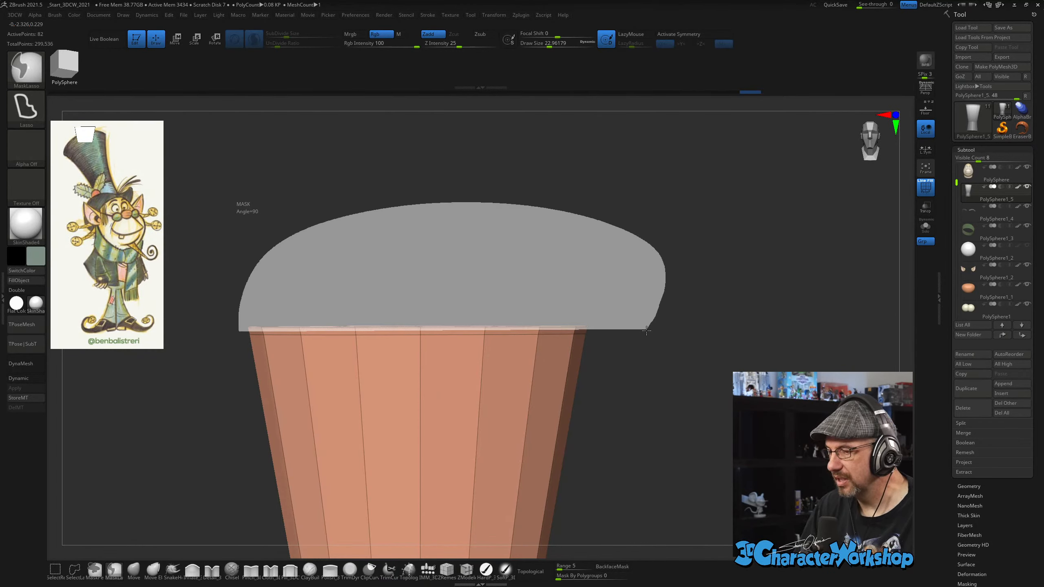
{"action": "left_click_drag", "start_coordinate": [646, 331], "coordinate": [647, 331], "text": "ctrl"}
{"action": "key", "text": "b"}
{"action": "key", "text": "z"}
{"action": "key", "text": "m"}
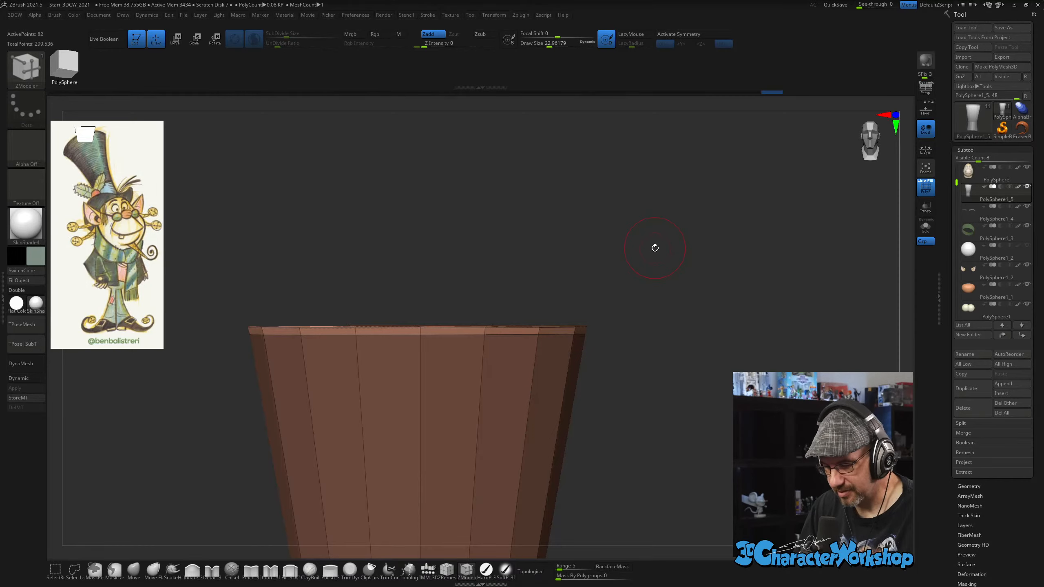
{"action": "mouse_move", "coordinate": [590, 266]}
{"action": "left_mouse_down", "text": "ctrl"}
{"action": "mouse_move", "coordinate": [549, 225]}
{"action": "mouse_move", "coordinate": [678, 218]}
{"action": "mouse_move", "coordinate": [662, 335]}
{"action": "mouse_move", "coordinate": [727, 325]}
{"action": "mouse_move", "coordinate": [641, 409]}
{"action": "mouse_move", "coordinate": [620, 406]}
{"action": "mouse_move", "coordinate": [602, 381]}
{"action": "left_mouse_up", "text": "ctrl"}
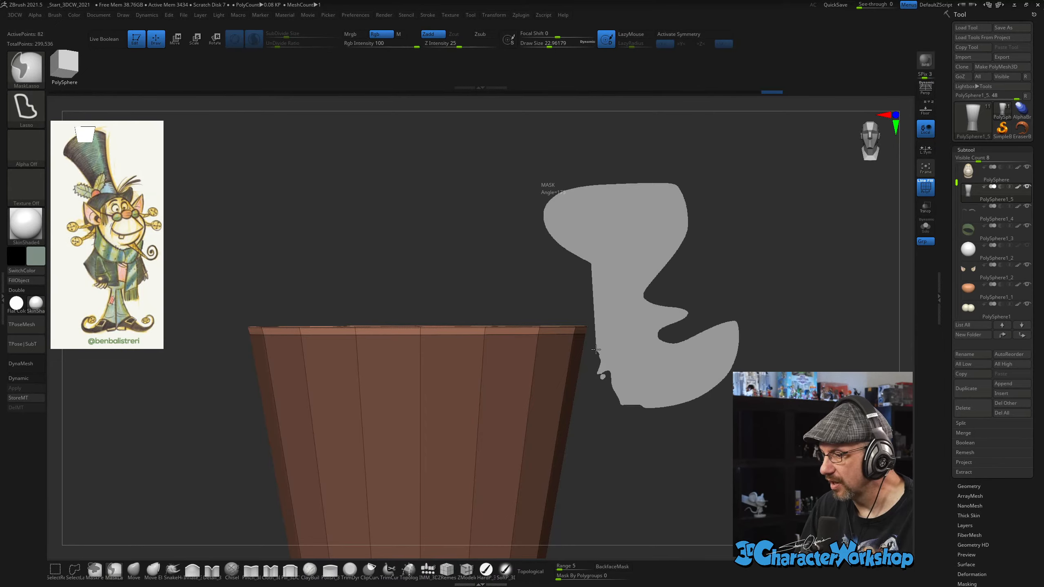
{"action": "left_click_drag", "start_coordinate": [596, 336], "coordinate": [594, 329], "text": "ctrl"}
{"action": "key", "text": "ctrl+shift+a"}
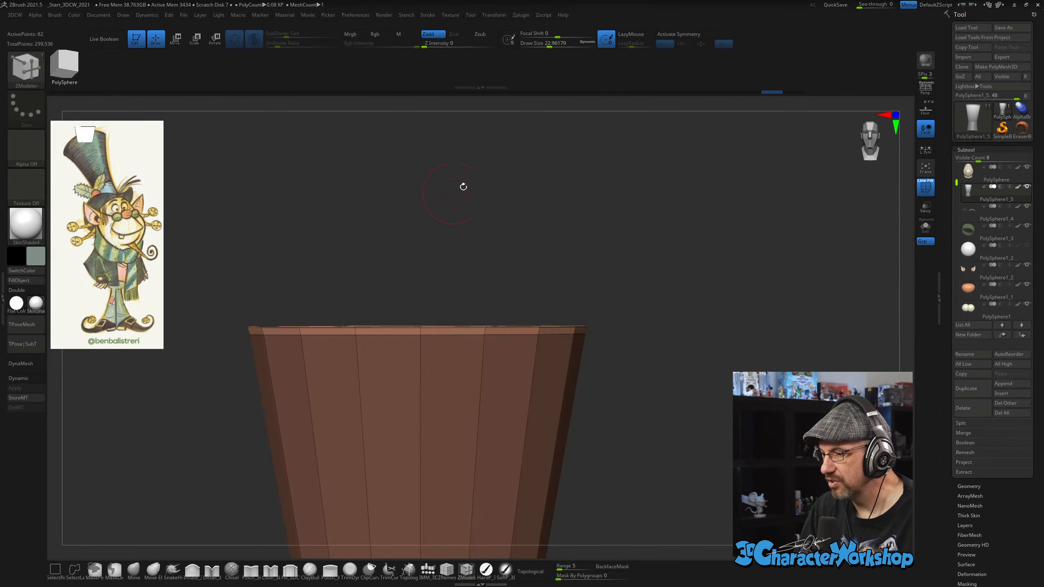
{"action": "mouse_move", "coordinate": [464, 187]}
{"action": "left_mouse_down"}
{"action": "mouse_move", "coordinate": [482, 180]}
{"action": "mouse_move", "coordinate": [452, 218]}
{"action": "left_mouse_up"}
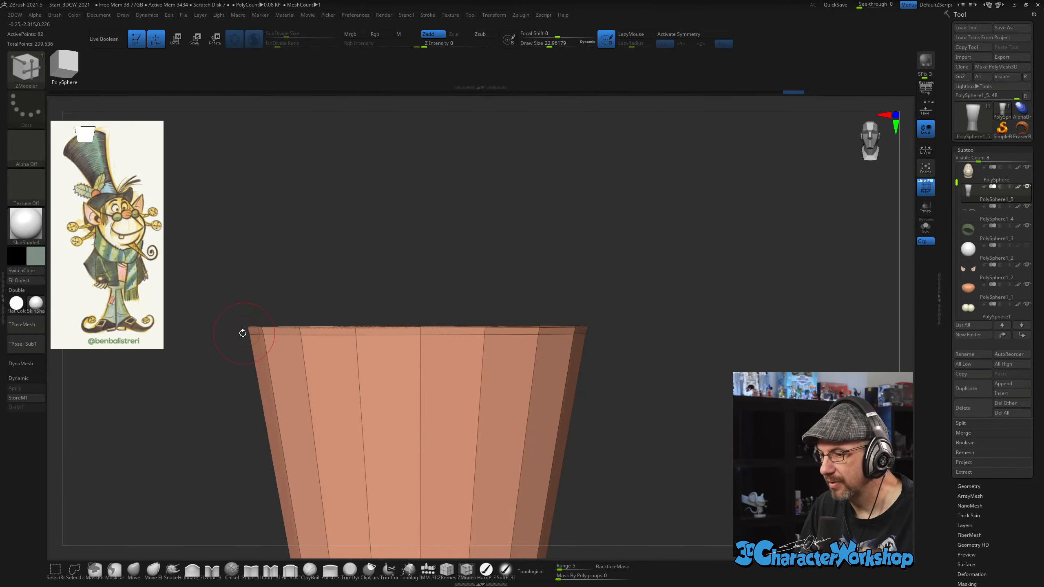
Mask the whole hat except its top rim by lassoing the rim and inverting the mask, with the ZModeler brush active.
{"action": "key", "text": "ctrl"}
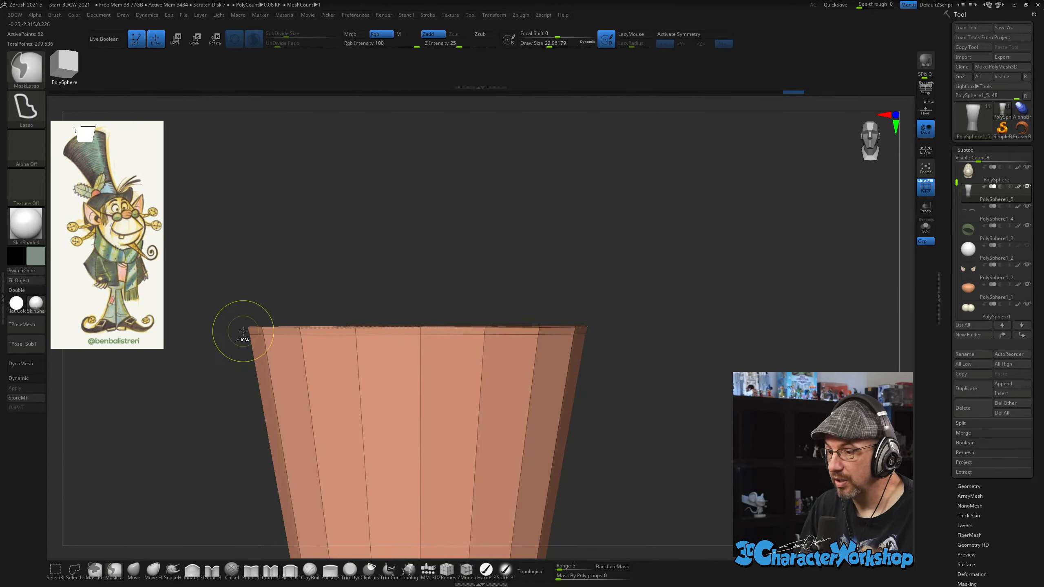
{"action": "mouse_move", "coordinate": [245, 329]}
{"action": "left_mouse_down", "text": "ctrl"}
{"action": "mouse_move", "coordinate": [333, 203]}
{"action": "mouse_move", "coordinate": [615, 243]}
{"action": "mouse_move", "coordinate": [639, 292]}
{"action": "mouse_move", "coordinate": [633, 331]}
{"action": "left_mouse_up", "text": "ctrl"}
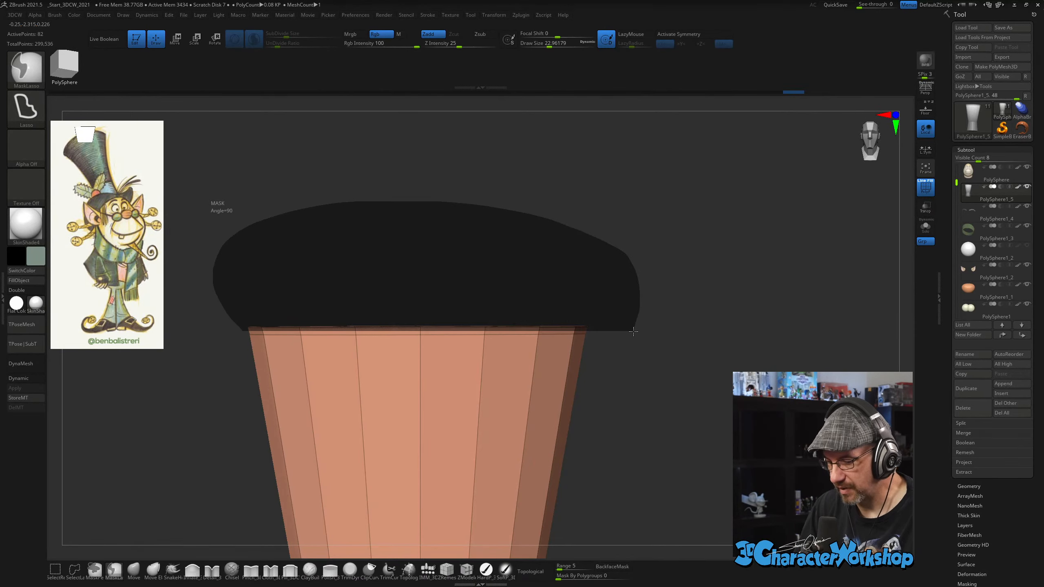
{"action": "key", "text": "alt"}
{"action": "left_click_drag", "start_coordinate": [633, 332], "coordinate": [633, 331], "text": "ctrl+alt"}
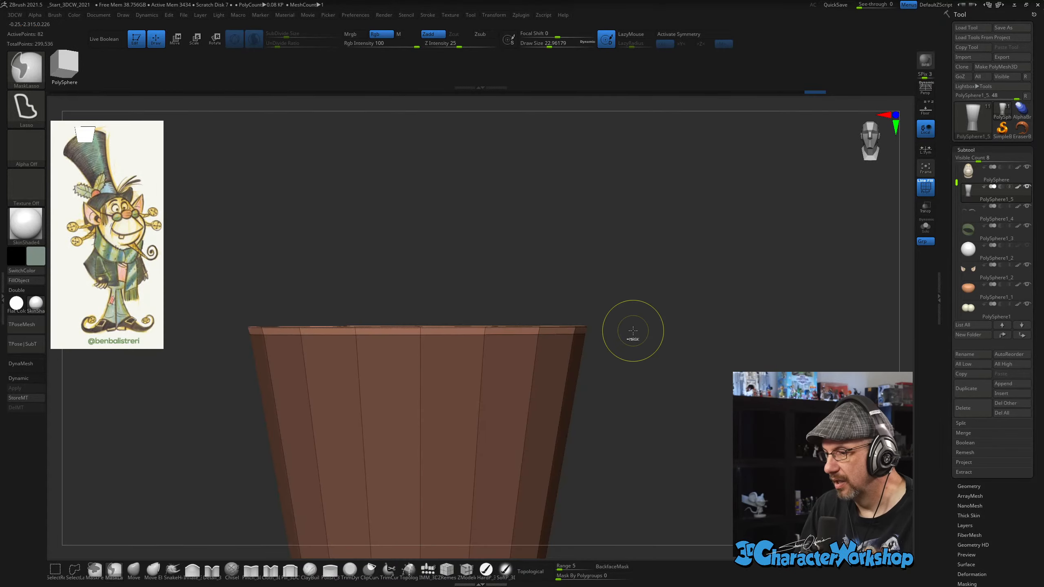
{"action": "key", "text": "b"}
{"action": "key", "text": "z"}
{"action": "key", "text": "m"}
Centre the transform gizmo on the hat's unmasked top and scale the top slightly inward.
{"action": "mouse_move", "coordinate": [634, 246]}
{"action": "left_mouse_down"}
{"action": "mouse_move", "coordinate": [637, 267]}
{"action": "mouse_move", "coordinate": [629, 257]}
{"action": "left_mouse_up"}
{"action": "key", "text": "w"}
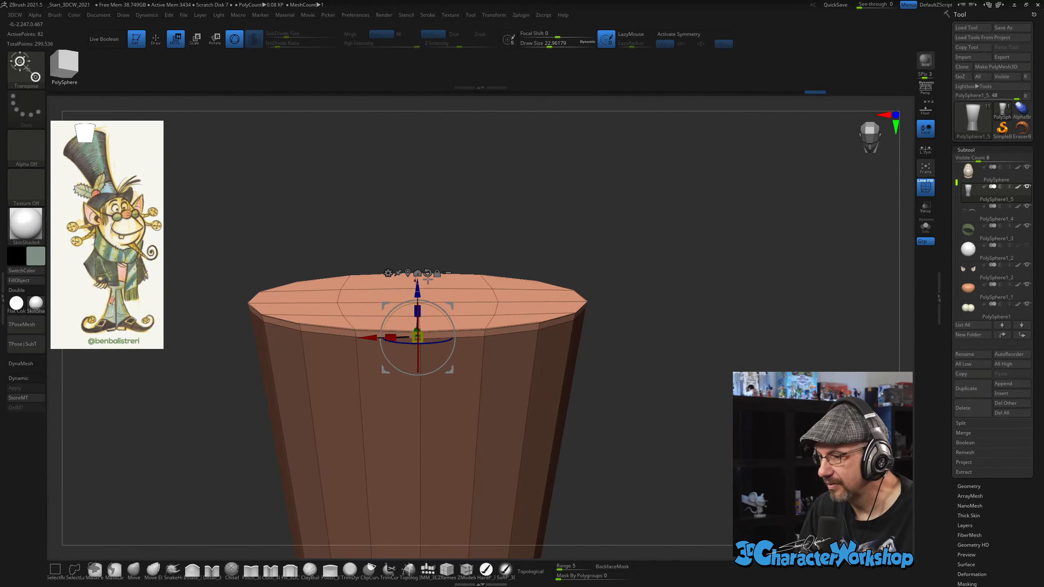
{"action": "left_click", "coordinate": [407, 272]}
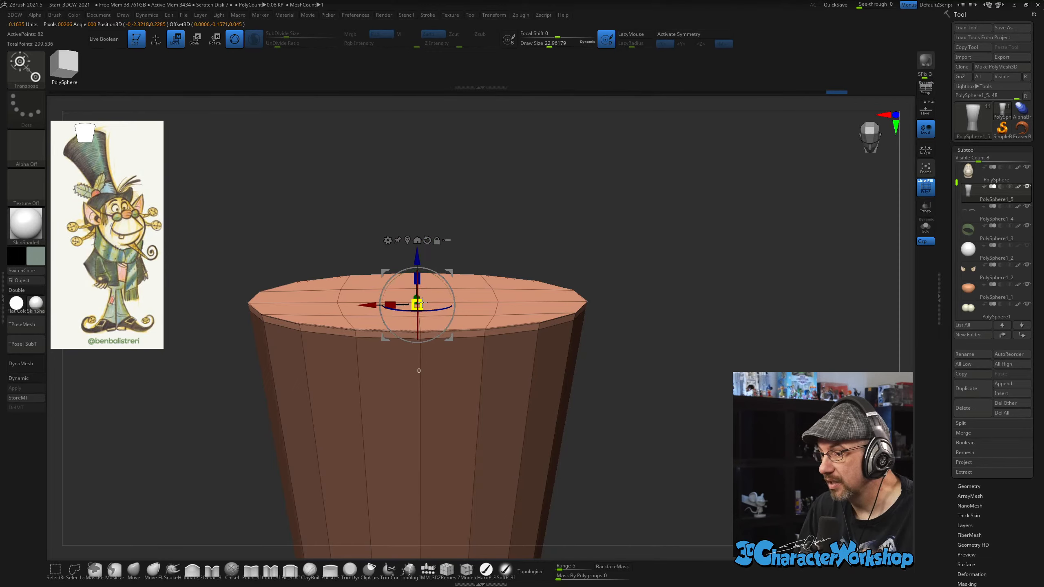
{"action": "left_click_drag", "start_coordinate": [423, 303], "coordinate": [418, 304]}
{"action": "left_click_drag", "start_coordinate": [663, 248], "coordinate": [656, 275]}
Remove all creases from the hat, then turn on dynamic subdivision and hide the wireframe to check its top rim.
{"action": "key", "text": "3"}
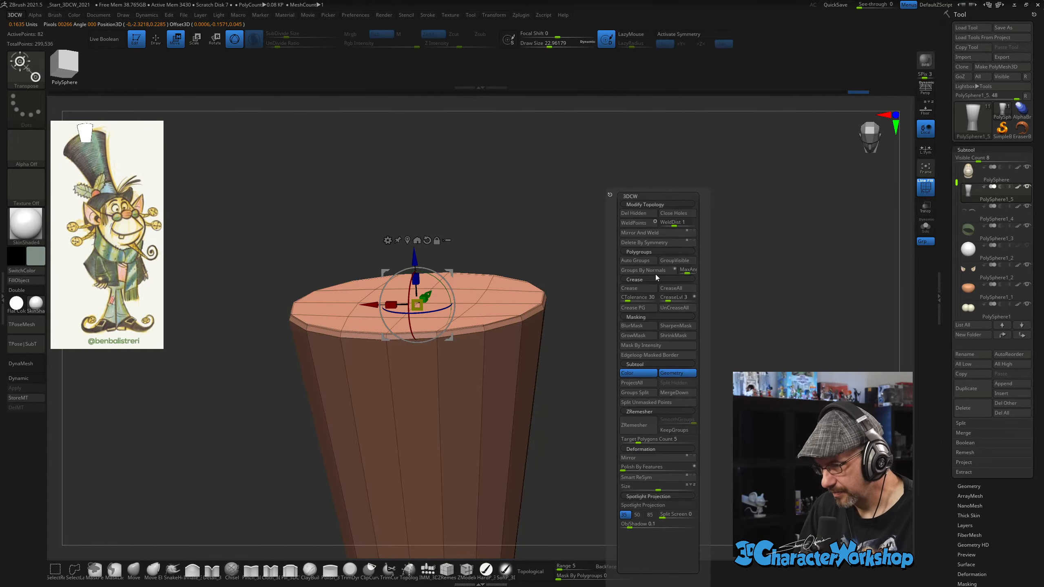
{"action": "left_click", "coordinate": [677, 308]}
{"action": "key", "text": "d"}
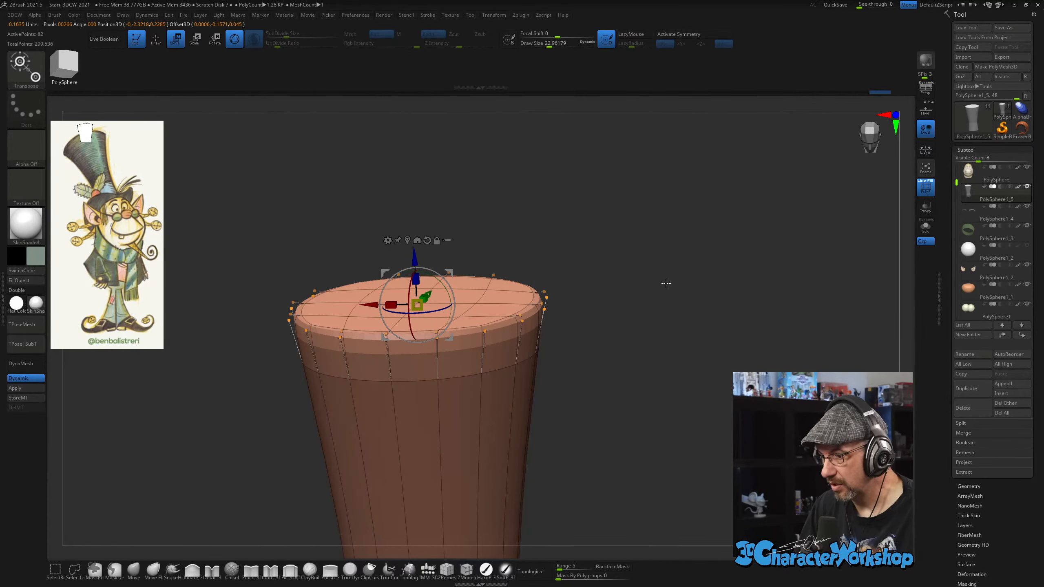
{"action": "key", "text": "shift+f"}
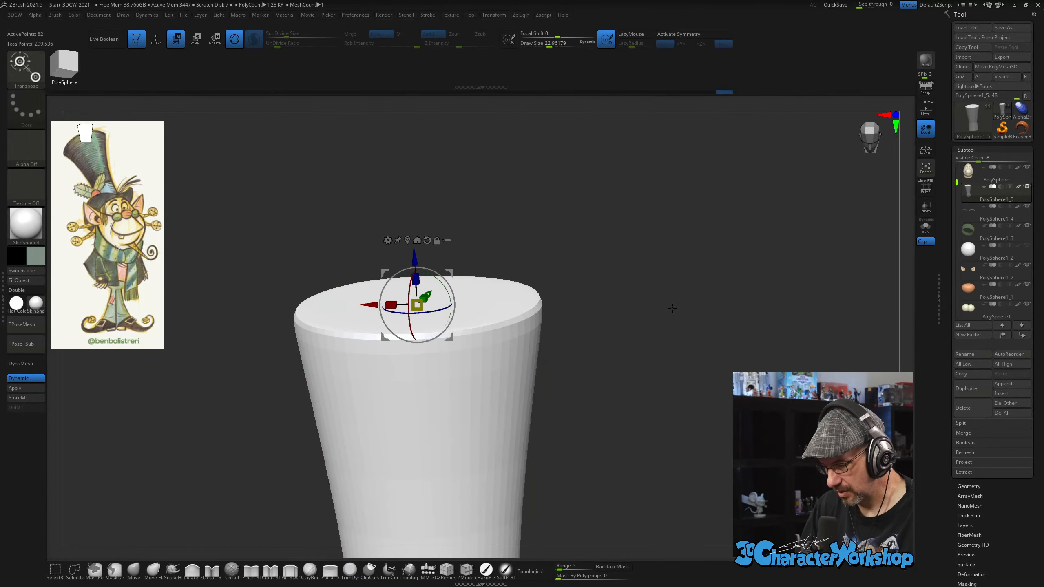
{"action": "left_click_drag", "start_coordinate": [658, 325], "coordinate": [546, 320]}
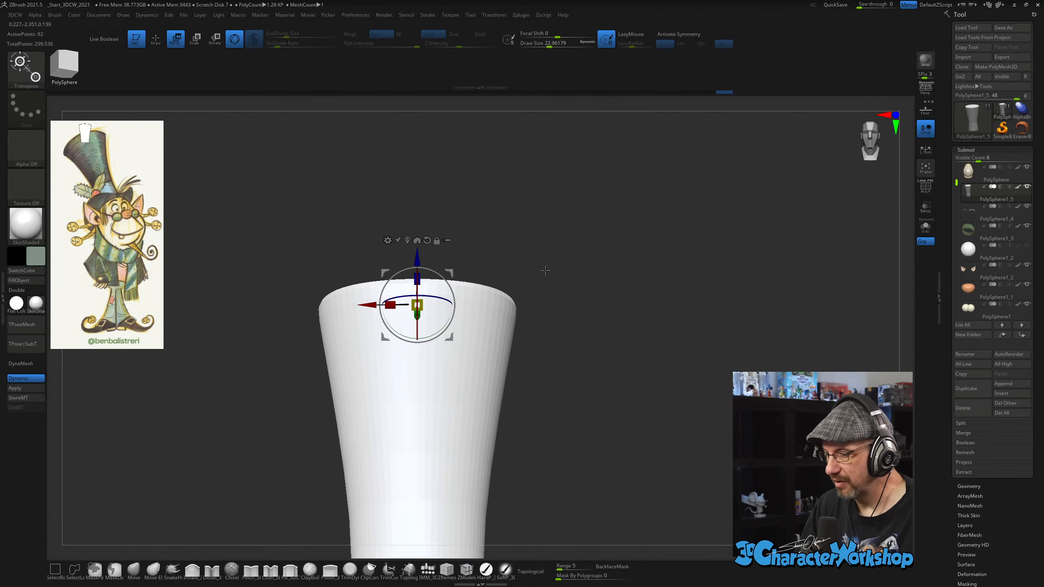
{"action": "key", "text": "q"}
{"action": "left_click_drag", "start_coordinate": [592, 247], "coordinate": [592, 292]}
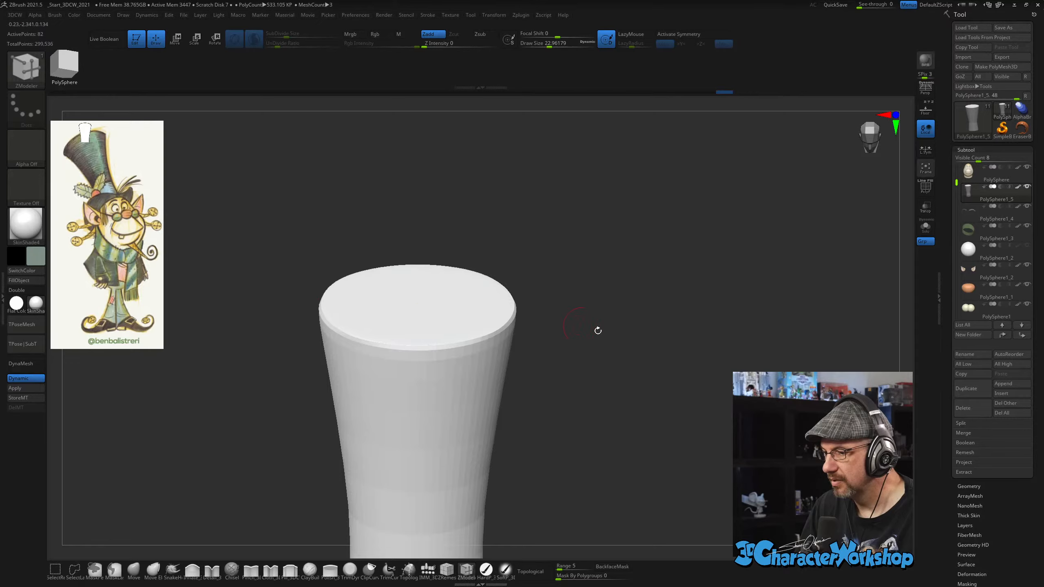
{"action": "left_click_drag", "start_coordinate": [597, 331], "coordinate": [580, 303]}
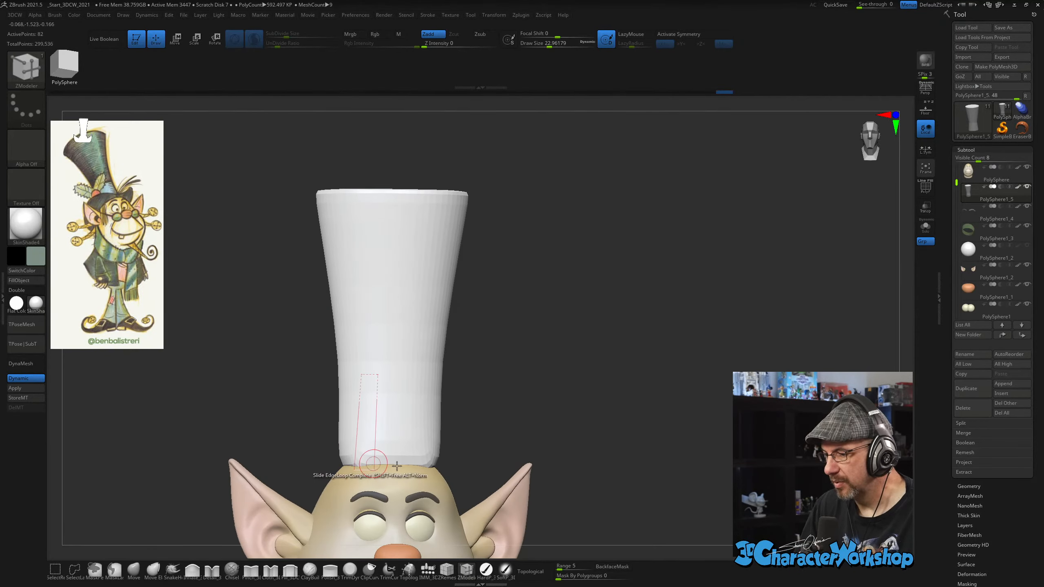
Isolate the hat in Solo mode with its wireframe shown and turn off dynamic subdivision.
{"action": "left_click", "coordinate": [925, 227]}
{"action": "mouse_move", "coordinate": [683, 284]}
{"action": "left_mouse_down"}
{"action": "mouse_move", "coordinate": [633, 230]}
{"action": "mouse_move", "coordinate": [620, 324]}
{"action": "mouse_move", "coordinate": [526, 329]}
{"action": "mouse_move", "coordinate": [508, 320]}
{"action": "left_mouse_up"}
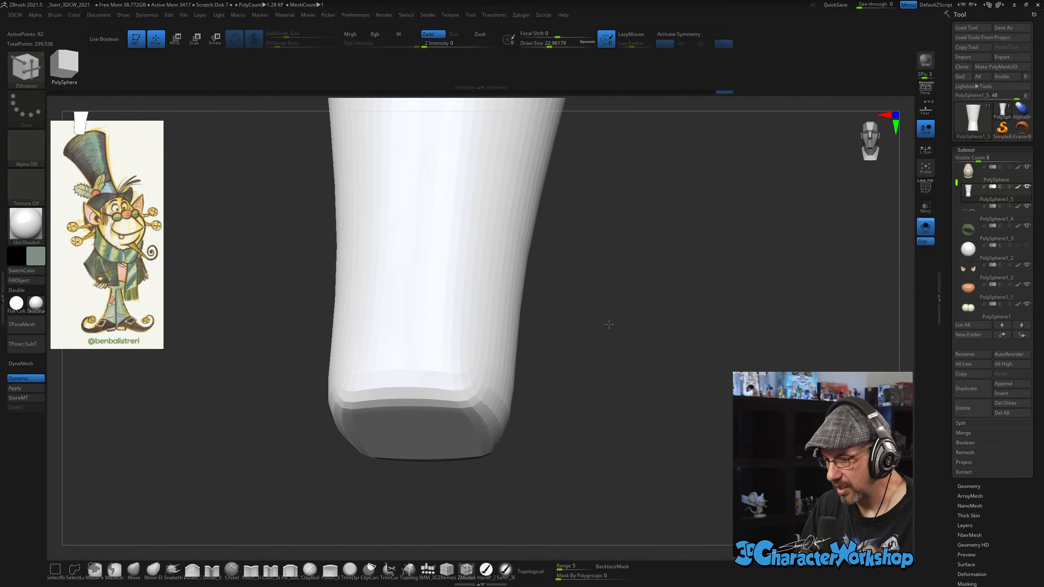
{"action": "key", "text": "shift+f"}
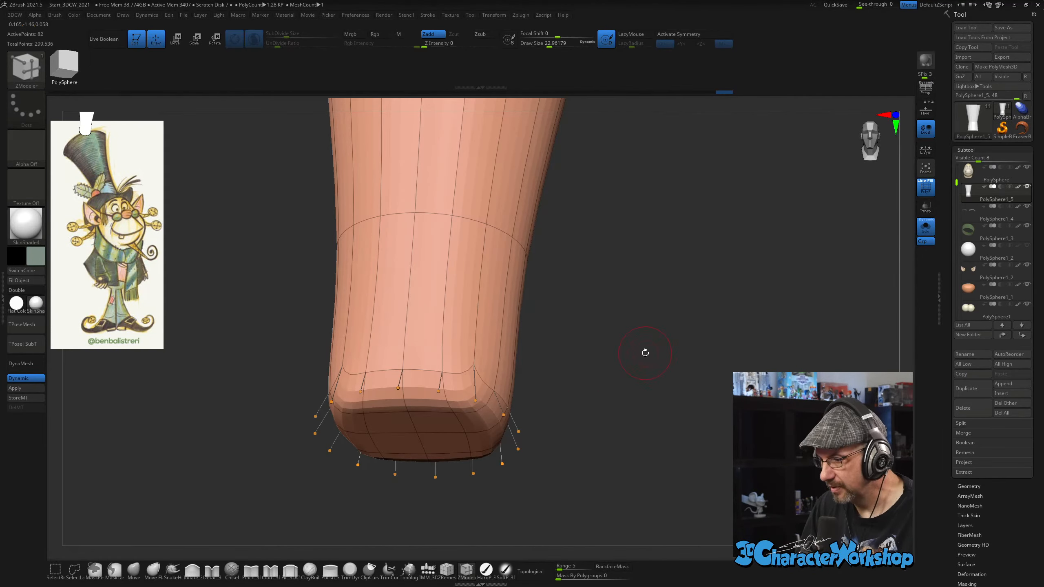
{"action": "key", "text": "shift+d"}
{"action": "left_click_drag", "start_coordinate": [643, 350], "coordinate": [637, 319]}
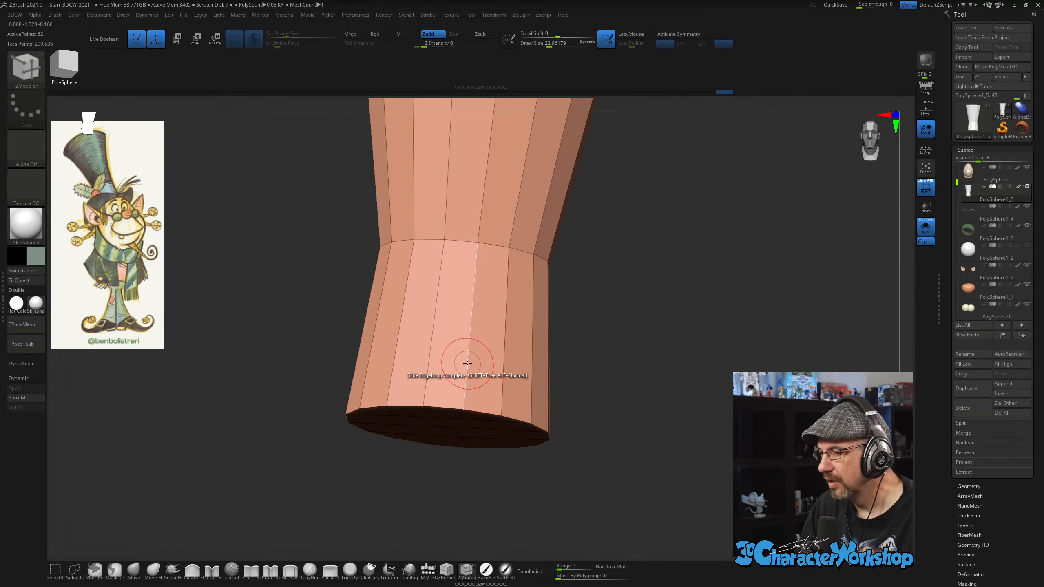
Insert a slightly flared edge loop just above the hat's bottom rim with ZModeler, using a Z Intensity of 11.
{"action": "key", "text": "space"}
{"action": "left_click", "coordinate": [442, 330]}
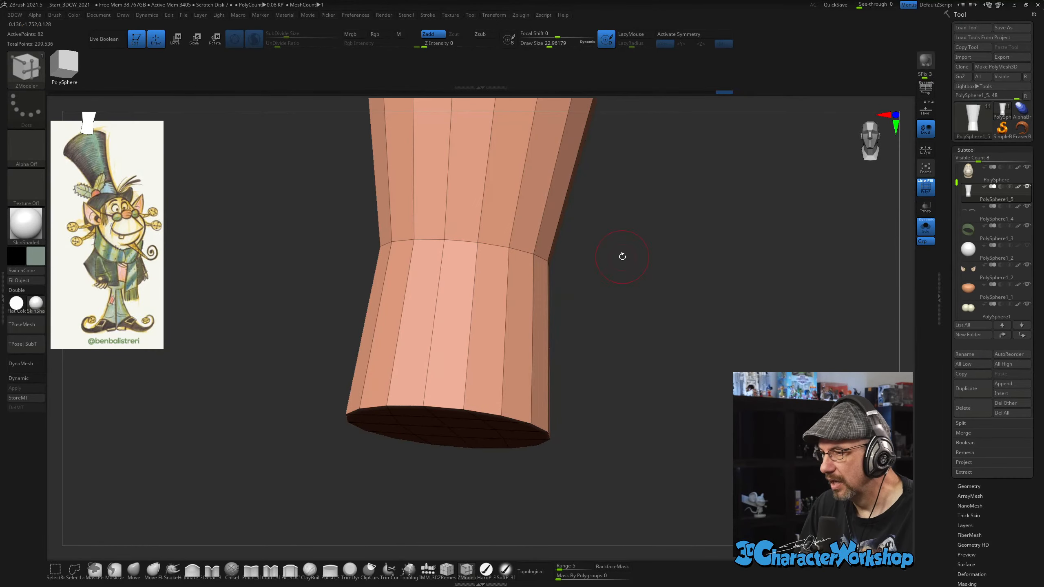
{"action": "left_click_drag", "start_coordinate": [620, 256], "coordinate": [550, 314]}
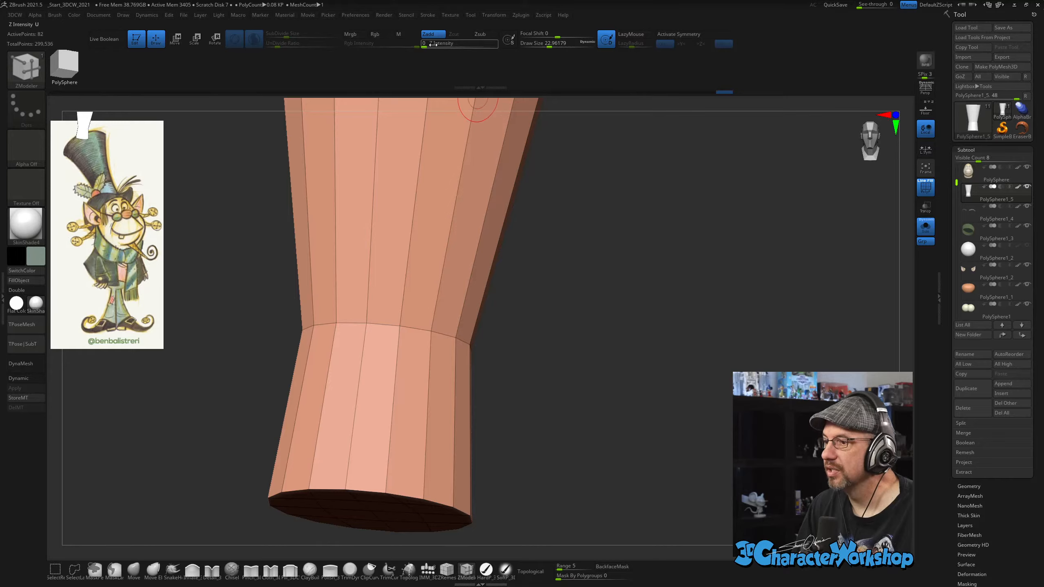
{"action": "left_click_drag", "start_coordinate": [428, 44], "coordinate": [433, 46]}
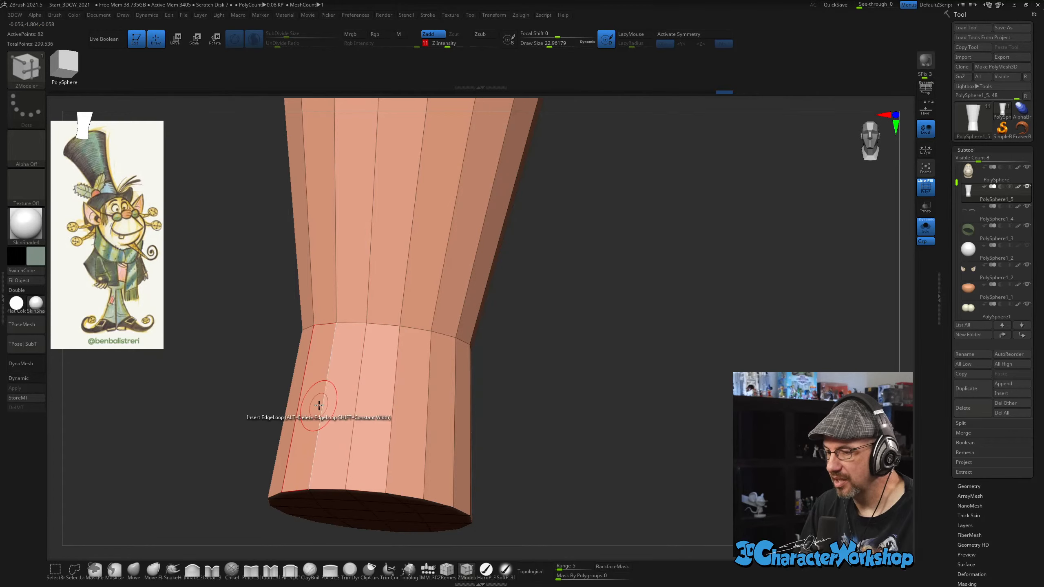
{"action": "left_click_drag", "start_coordinate": [319, 405], "coordinate": [313, 493]}
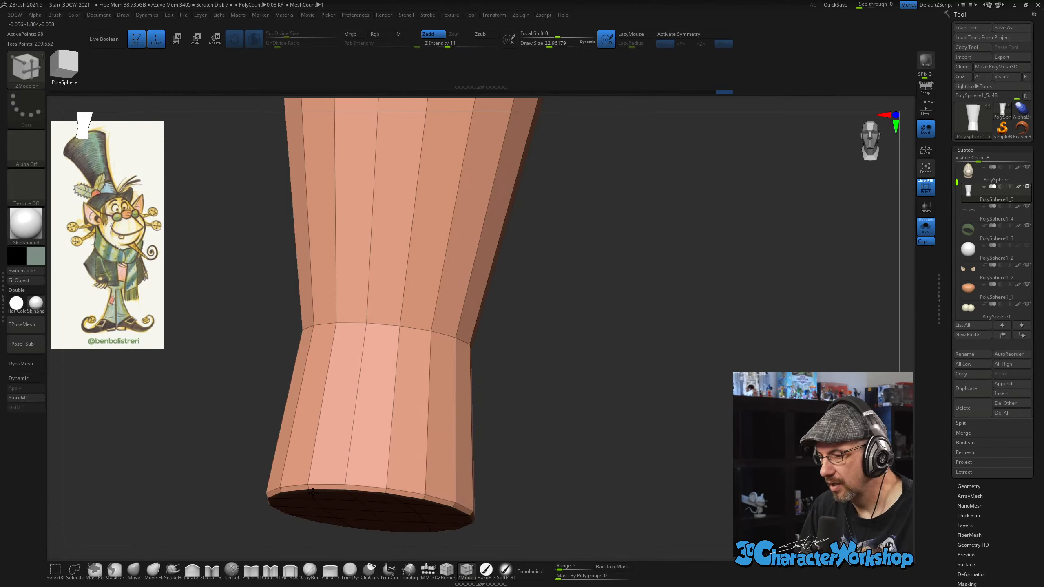
{"action": "left_click_drag", "start_coordinate": [668, 410], "coordinate": [588, 356]}
Reset Z Intensity to 0 and insert an edge loop about halfway up the hat's upper flared section.
{"action": "left_click_drag", "start_coordinate": [446, 47], "coordinate": [420, 50]}
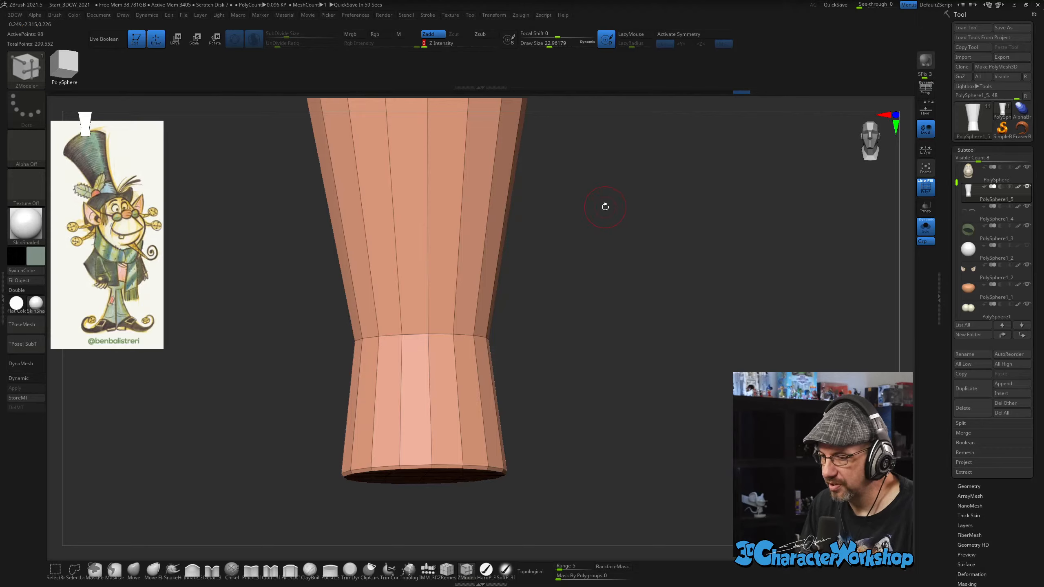
{"action": "left_click_drag", "start_coordinate": [623, 304], "coordinate": [547, 332], "text": "alt"}
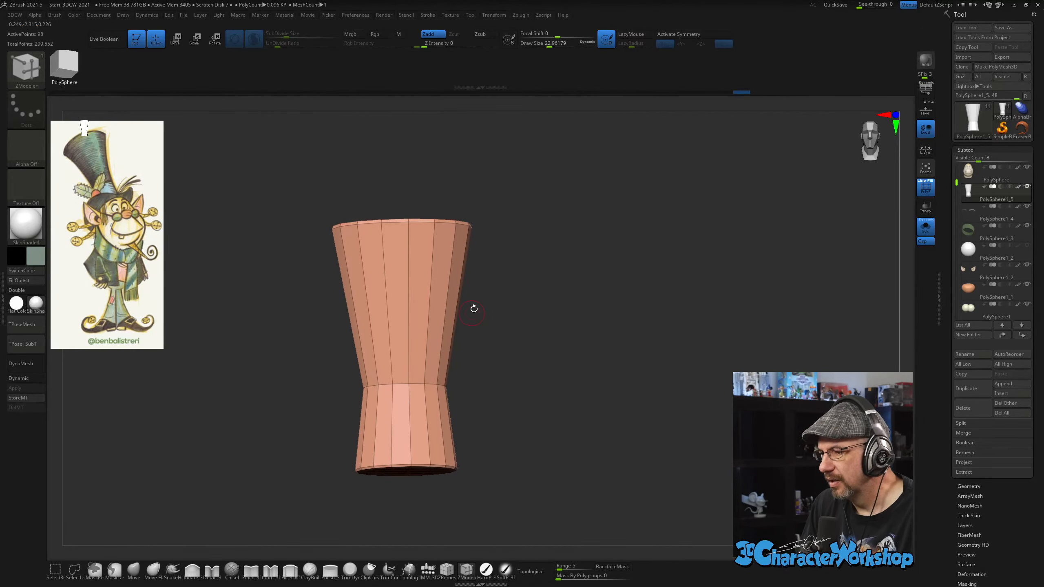
{"action": "left_click_drag", "start_coordinate": [507, 266], "coordinate": [501, 302], "text": "alt"}
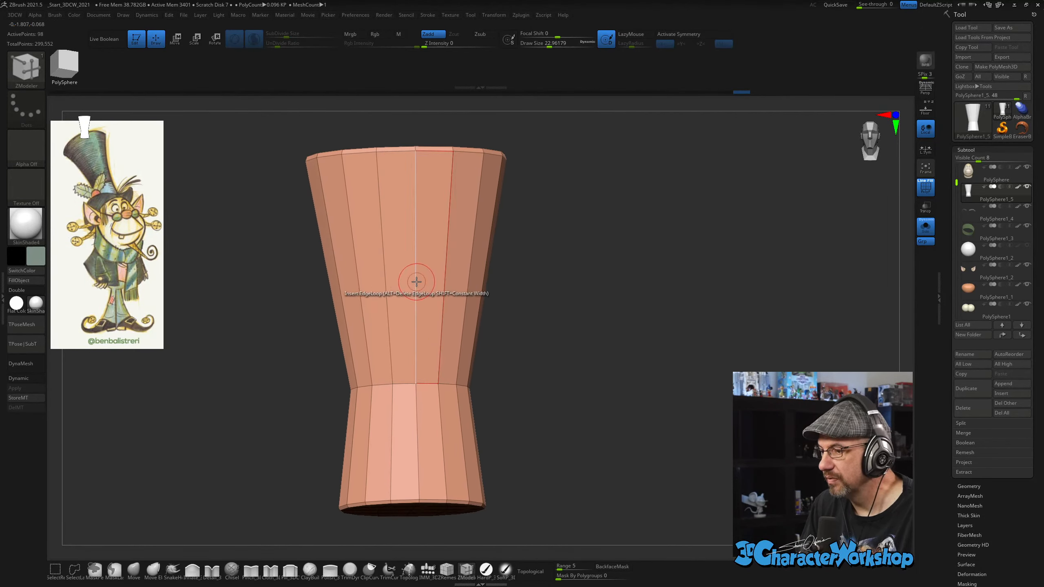
{"action": "left_click_drag", "start_coordinate": [416, 281], "coordinate": [419, 265]}
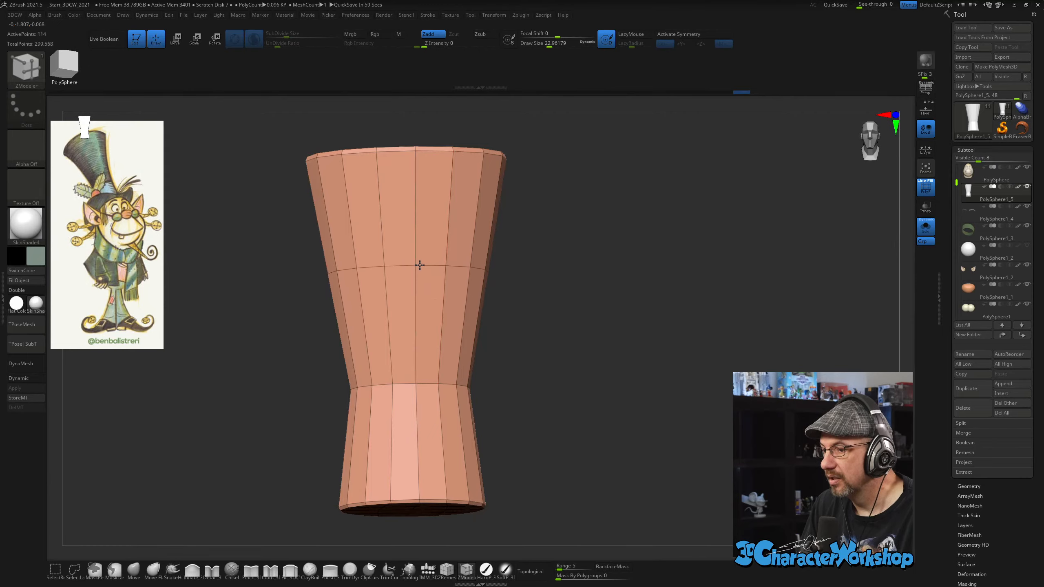
Mask everything except the edge loop in the upper section, scale that loop slightly inward about its own centre, and clear the mask.
{"action": "left_click_drag", "start_coordinate": [577, 307], "coordinate": [576, 305]}
{"action": "mouse_move", "coordinate": [577, 257]}
{"action": "left_mouse_down", "text": "ctrl"}
{"action": "mouse_move", "coordinate": [271, 243]}
{"action": "mouse_move", "coordinate": [425, 328]}
{"action": "left_mouse_up", "text": "ctrl"}
{"action": "key", "text": "w"}
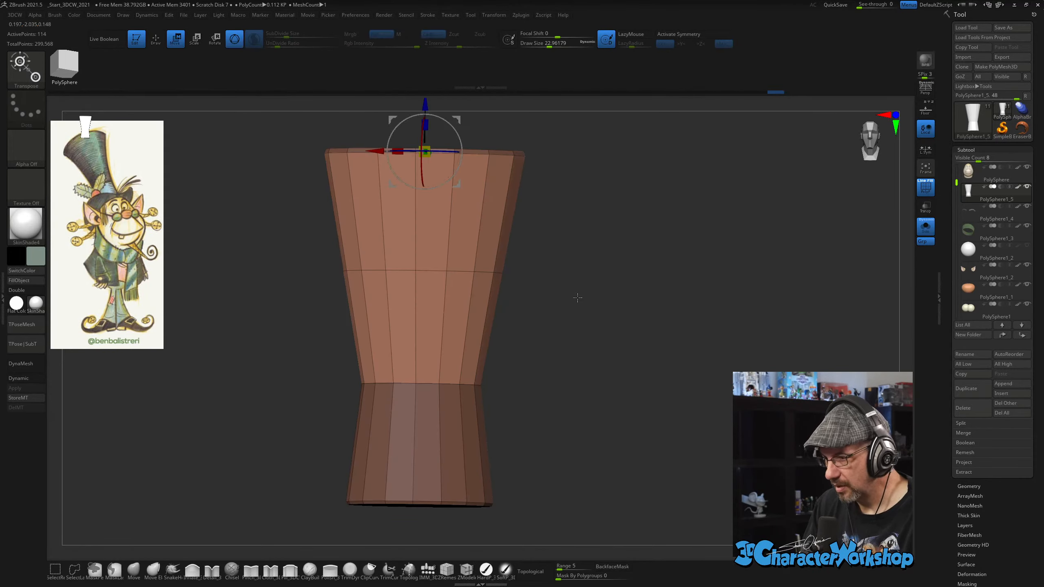
{"action": "left_click_drag", "start_coordinate": [595, 206], "coordinate": [613, 289], "text": "alt"}
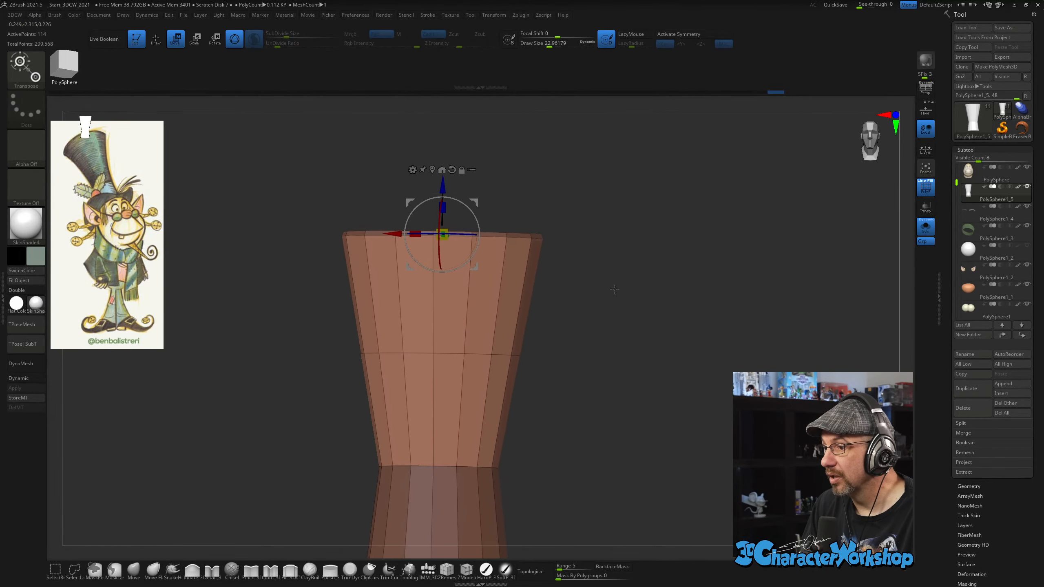
{"action": "left_click", "coordinate": [432, 169]}
{"action": "left_click_drag", "start_coordinate": [447, 361], "coordinate": [444, 356]}
{"action": "left_click_drag", "start_coordinate": [583, 381], "coordinate": [590, 306], "text": "alt"}
{"action": "left_click_drag", "start_coordinate": [569, 345], "coordinate": [581, 361], "text": "ctrl"}
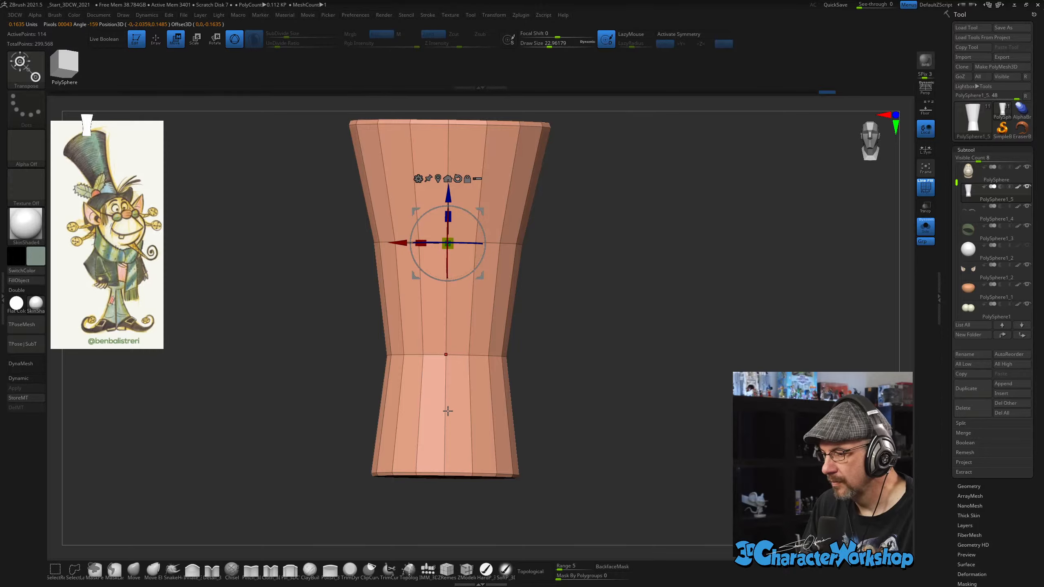
Insert an edge loop midway down the hat's lower section with ZModeler and mask everything except that loop.
{"action": "key", "text": "q"}
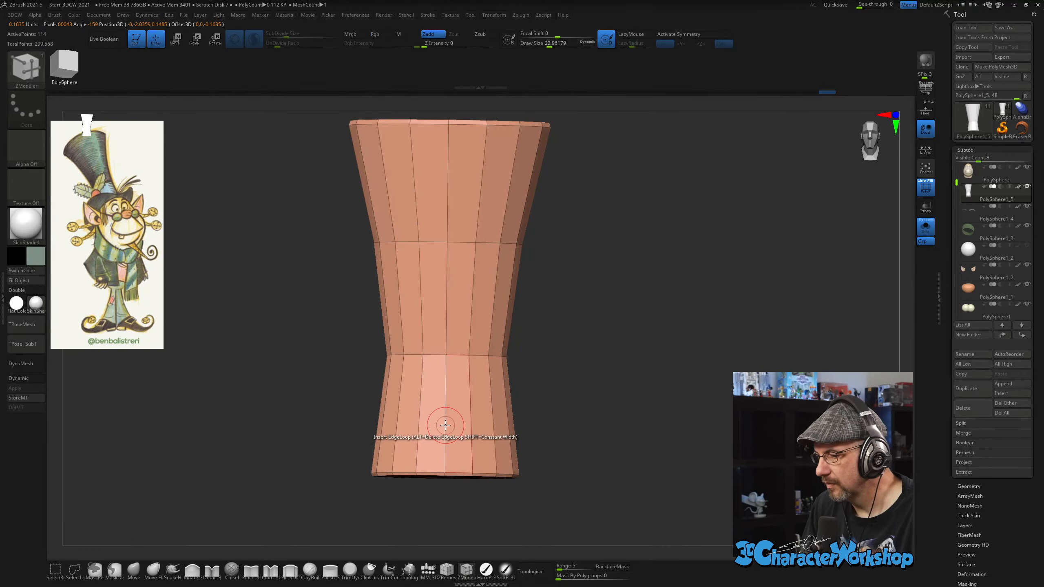
{"action": "left_click", "coordinate": [445, 419]}
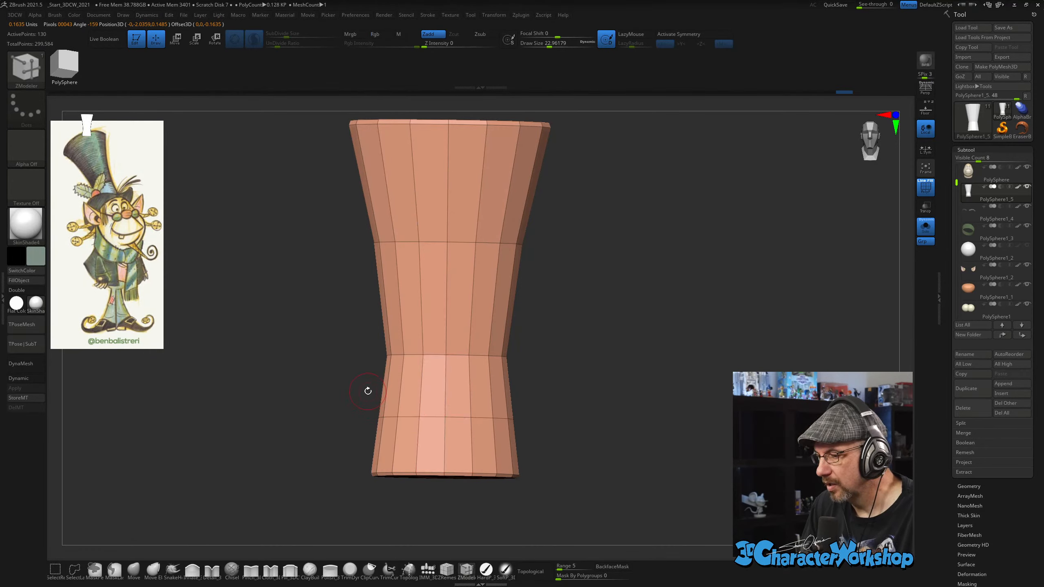
{"action": "mouse_move", "coordinate": [345, 388]}
{"action": "left_mouse_down", "text": "ctrl"}
{"action": "mouse_move", "coordinate": [559, 442]}
{"action": "mouse_move", "coordinate": [349, 411]}
{"action": "mouse_move", "coordinate": [337, 390]}
{"action": "left_mouse_up", "text": "ctrl"}
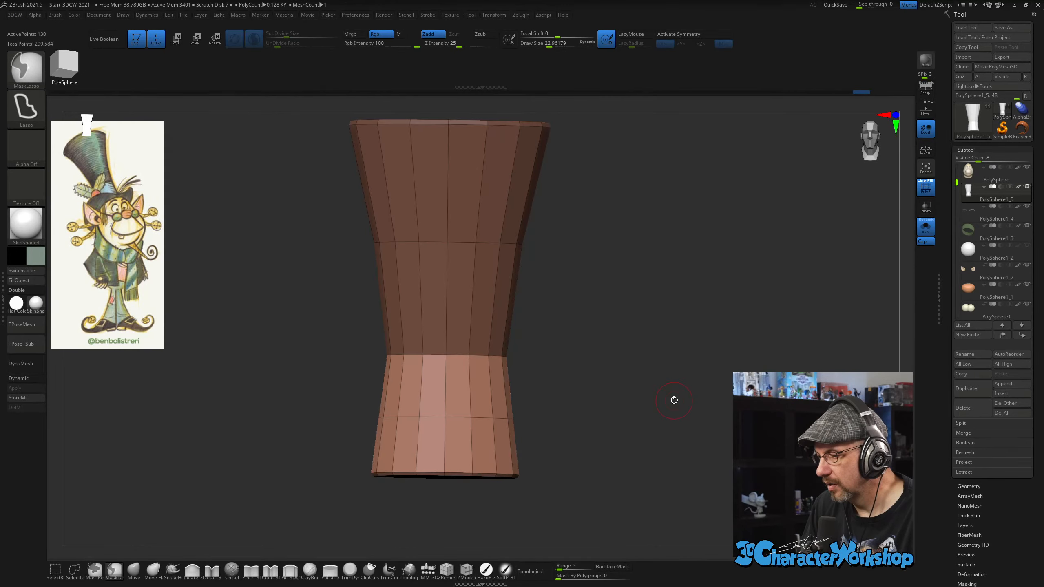
Scale the unmasked edge loop in the hat's lower section inward to about 0.97 around its own centre, and clear the mask.
{"action": "key", "text": "w"}
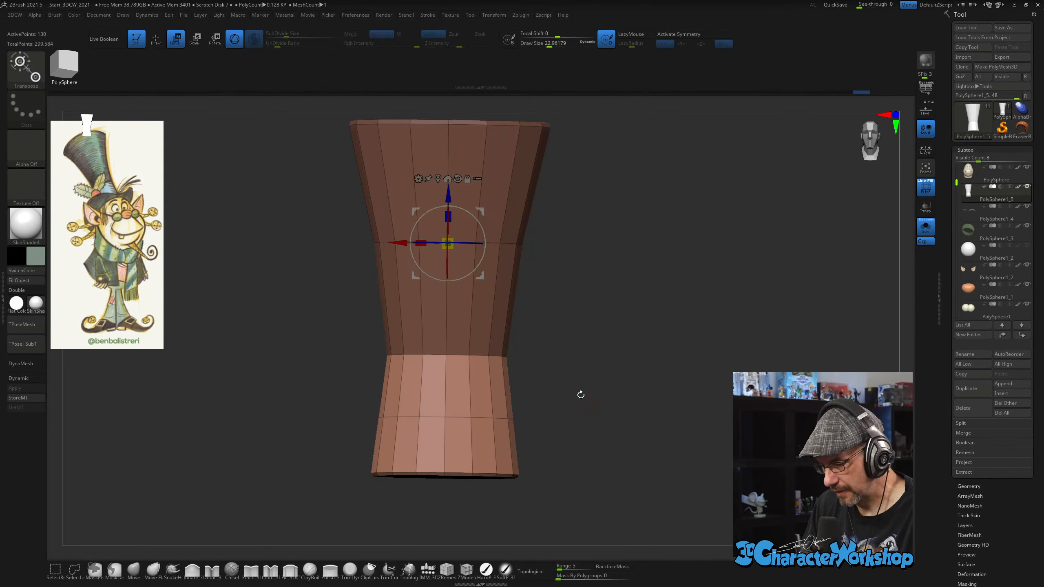
{"action": "left_click", "coordinate": [438, 178]}
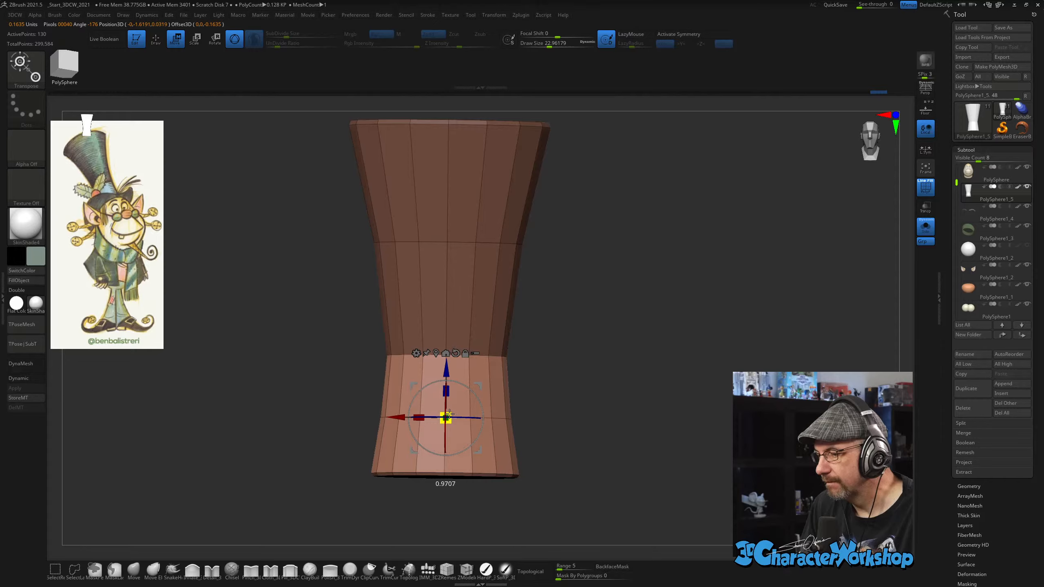
{"action": "mouse_move", "coordinate": [620, 386]}
{"action": "left_mouse_down"}
{"action": "mouse_move", "coordinate": [564, 380]}
{"action": "mouse_move", "coordinate": [607, 382]}
{"action": "mouse_move", "coordinate": [586, 338]}
{"action": "mouse_move", "coordinate": [599, 328]}
{"action": "mouse_move", "coordinate": [586, 292]}
{"action": "mouse_move", "coordinate": [595, 288]}
{"action": "left_mouse_up"}
{"action": "key", "text": "q"}
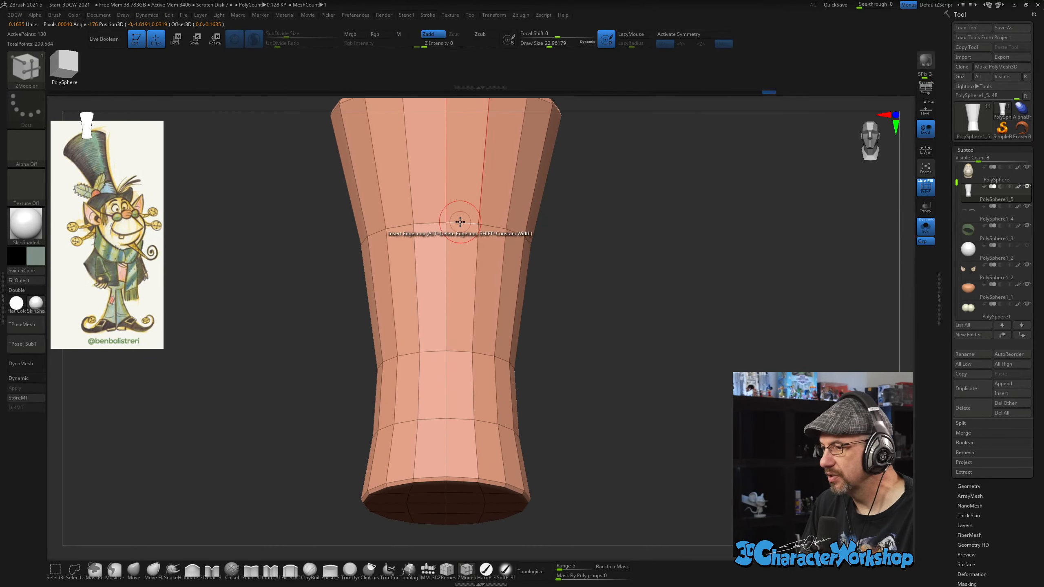
Bevel the complete edge loop halfway up the hat's upper section with ZModeler, using the EdgeLoop Complete target.
{"action": "left_click_drag", "start_coordinate": [656, 274], "coordinate": [647, 355], "text": "alt"}
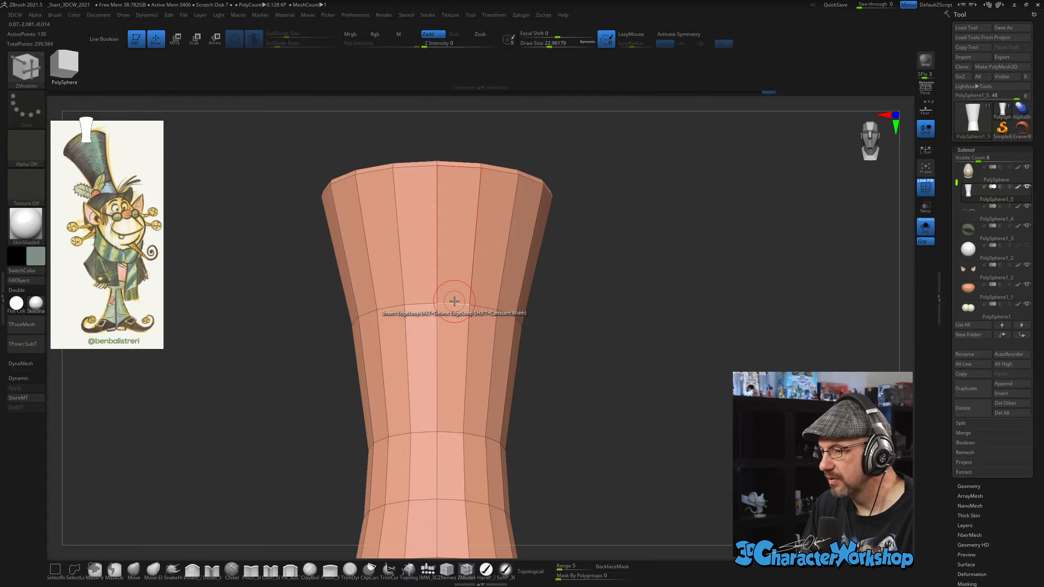
{"action": "key", "text": "space"}
{"action": "left_click", "coordinate": [369, 320]}
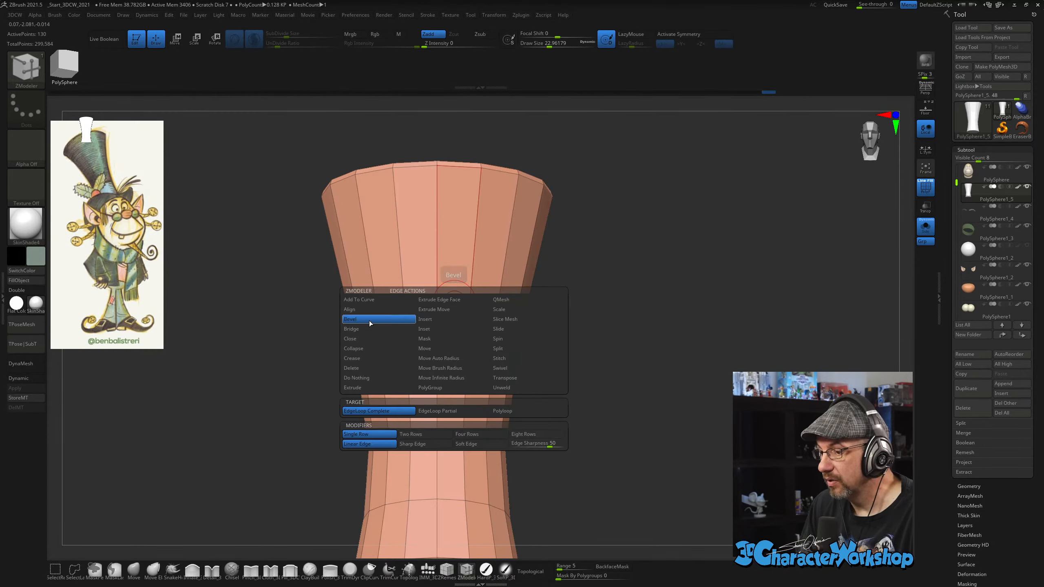
{"action": "left_click", "coordinate": [387, 411]}
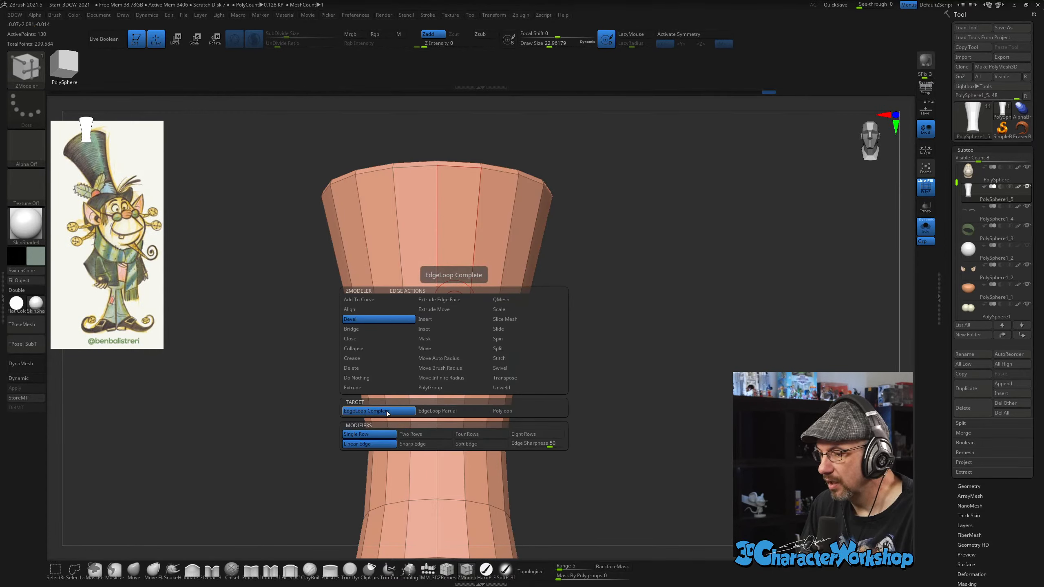
{"action": "left_click_drag", "start_coordinate": [443, 297], "coordinate": [456, 256]}
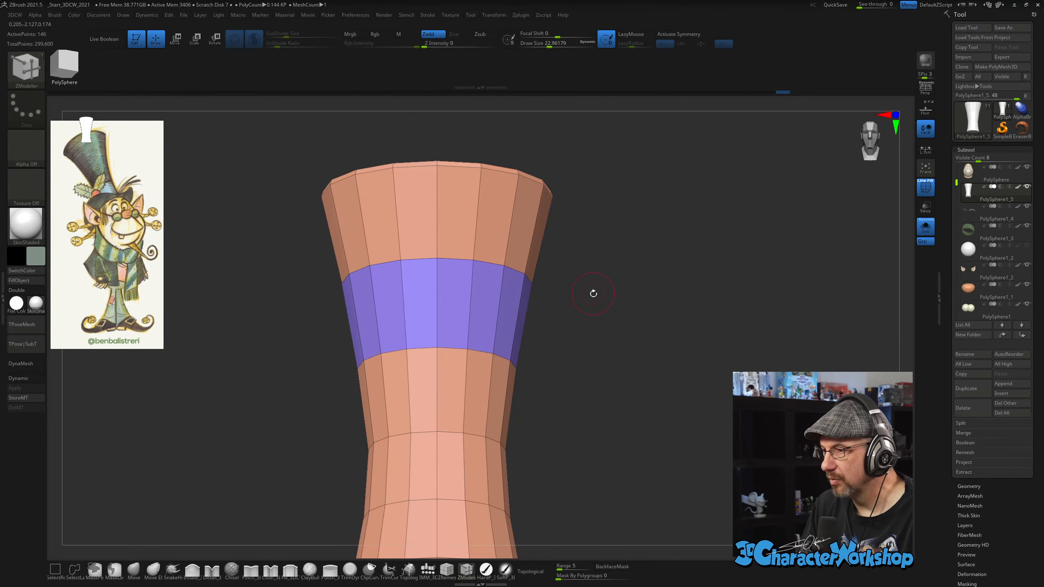
Merge the hat into a single polygroup and show it with dynamic subdivision on the head, without the wireframe.
{"action": "mouse_move", "coordinate": [592, 293]}
{"action": "left_mouse_down"}
{"action": "mouse_move", "coordinate": [587, 280]}
{"action": "mouse_move", "coordinate": [599, 284]}
{"action": "left_mouse_up"}
{"action": "mouse_move", "coordinate": [591, 299]}
{"action": "left_mouse_down"}
{"action": "mouse_move", "coordinate": [575, 297]}
{"action": "mouse_move", "coordinate": [577, 271]}
{"action": "mouse_move", "coordinate": [589, 270]}
{"action": "mouse_move", "coordinate": [579, 311]}
{"action": "mouse_move", "coordinate": [595, 300]}
{"action": "left_mouse_up"}
{"action": "key", "text": "ctrl+w"}
{"action": "key", "text": "d"}
{"action": "left_click", "coordinate": [932, 227]}
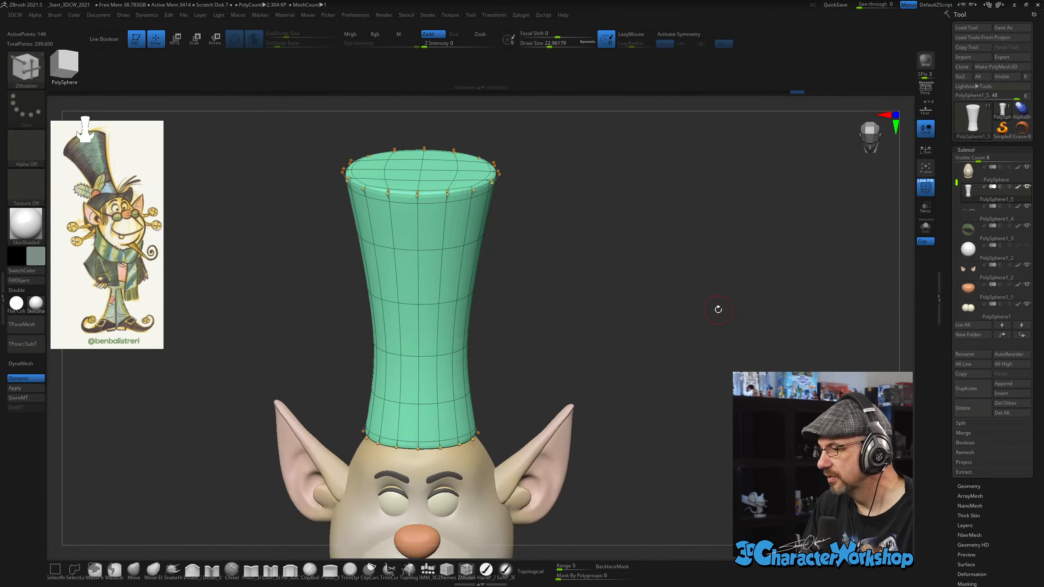
{"action": "mouse_move", "coordinate": [719, 309]}
{"action": "left_mouse_down"}
{"action": "mouse_move", "coordinate": [692, 361]}
{"action": "mouse_move", "coordinate": [655, 331]}
{"action": "mouse_move", "coordinate": [651, 306]}
{"action": "mouse_move", "coordinate": [633, 295]}
{"action": "left_mouse_up"}
{"action": "key", "text": "shift+f"}
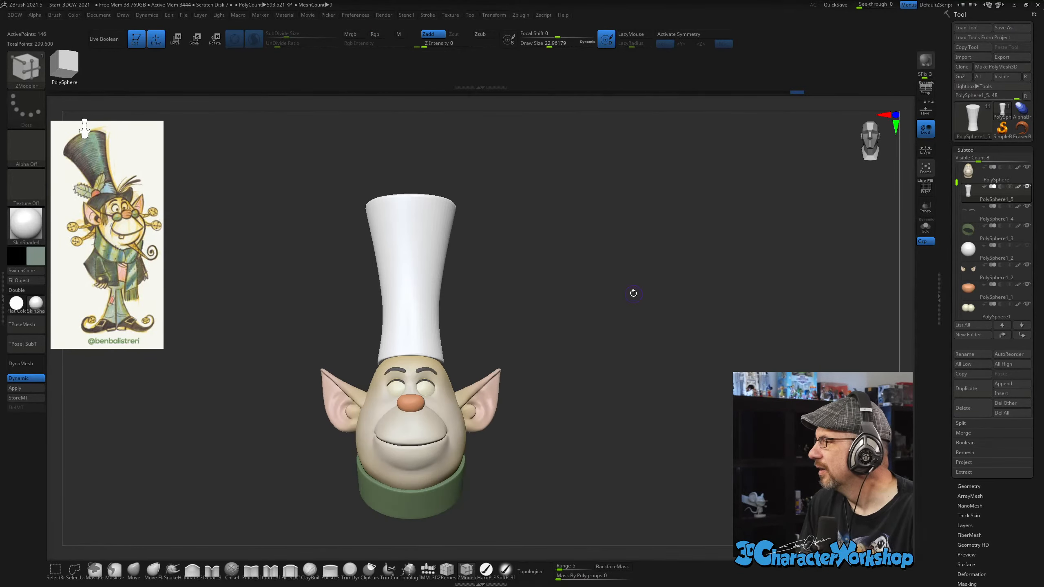
Mask everything except the hat's top rim, scale the rim outward to about 1.29 around its own centre, and clear the mask.
{"action": "left_click_drag", "start_coordinate": [553, 380], "coordinate": [565, 379], "text": "alt"}
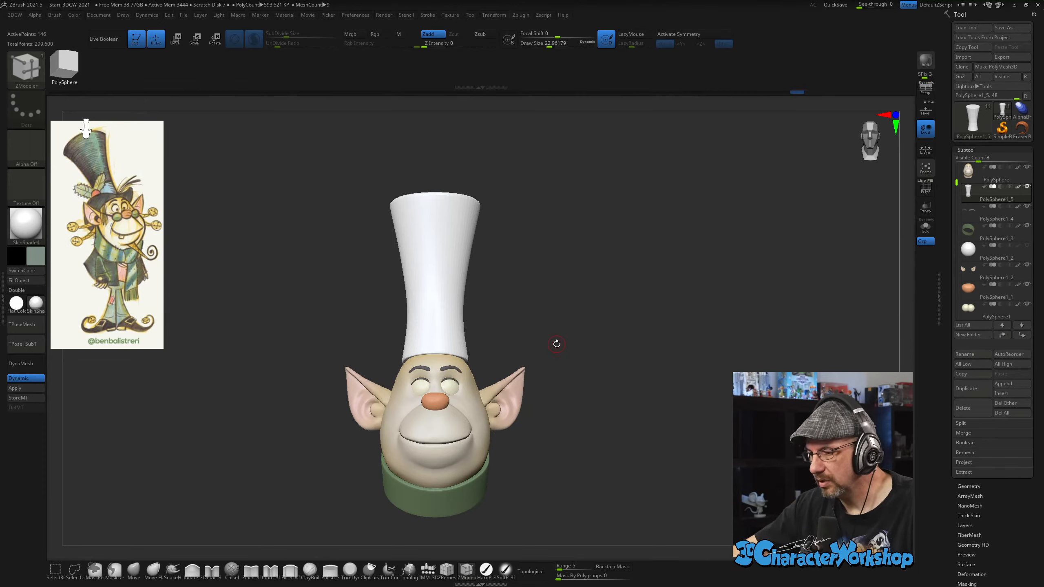
{"action": "left_click_drag", "start_coordinate": [574, 336], "coordinate": [569, 277], "text": "alt"}
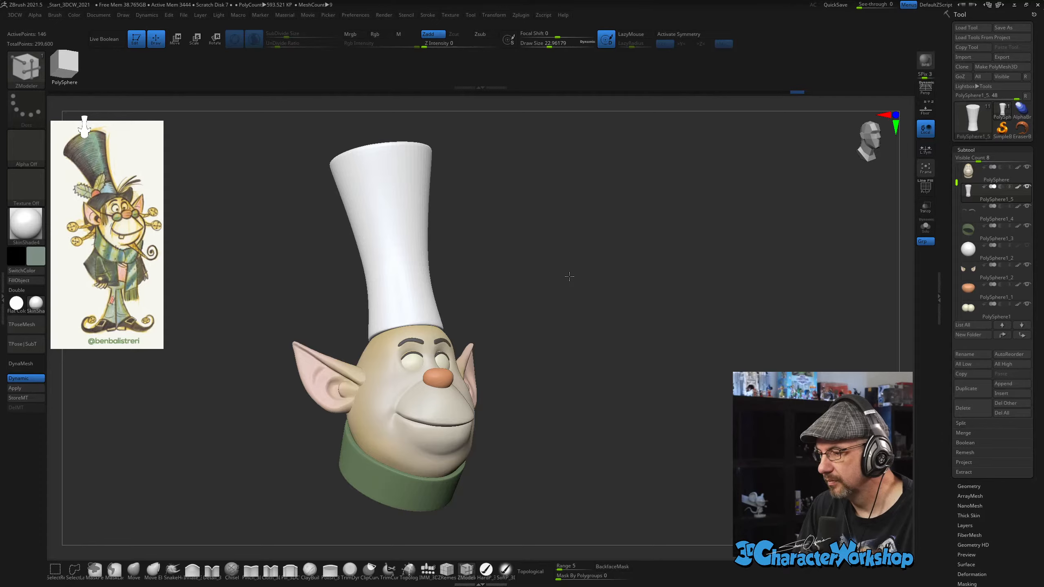
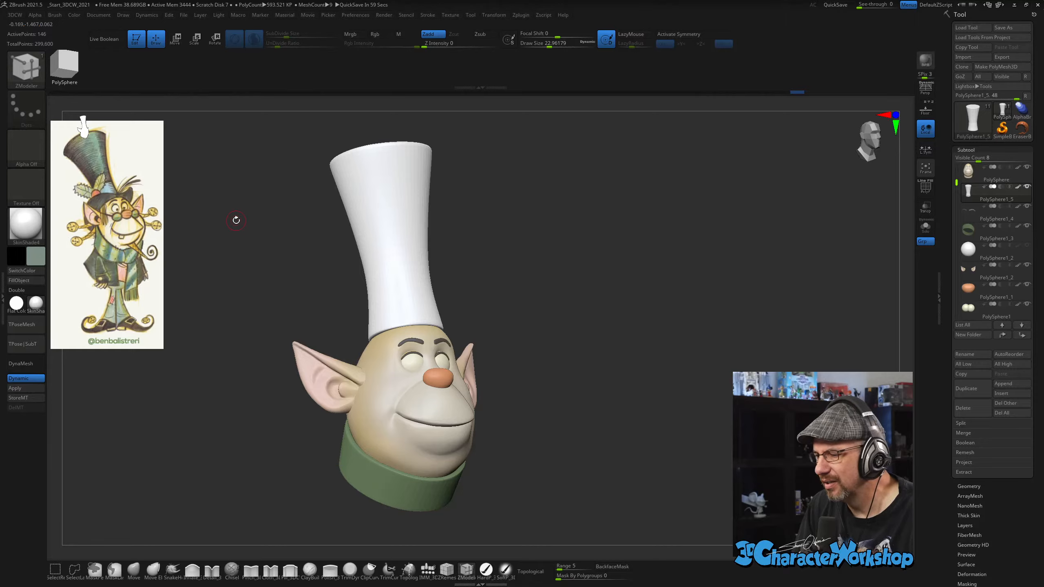
{"action": "left_click_drag", "start_coordinate": [283, 258], "coordinate": [482, 224]}
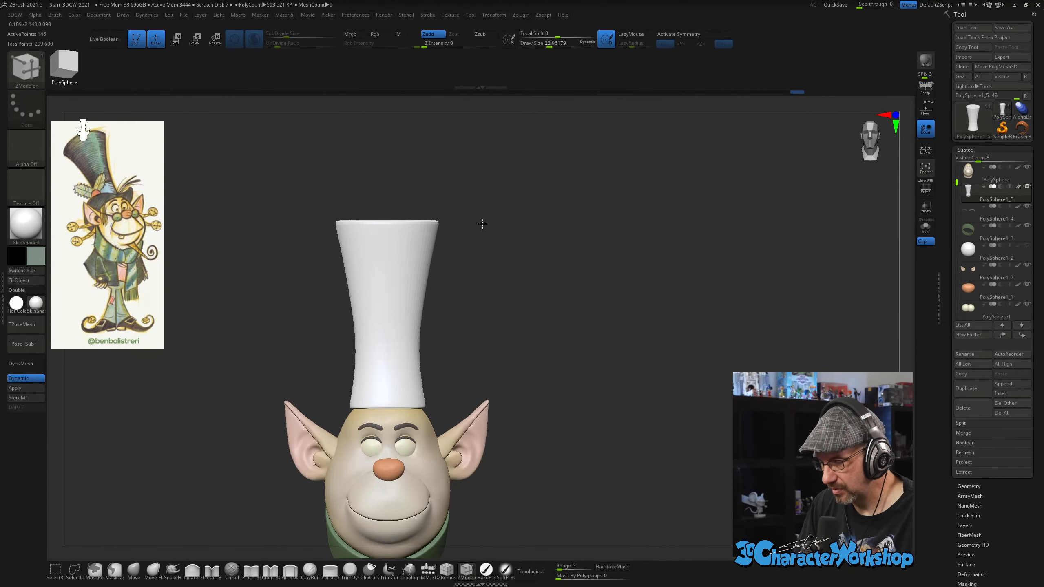
{"action": "key", "text": "shift+f"}
{"action": "mouse_move", "coordinate": [279, 158]}
{"action": "left_mouse_down", "text": "ctrl"}
{"action": "mouse_move", "coordinate": [335, 255]}
{"action": "mouse_move", "coordinate": [506, 156]}
{"action": "mouse_move", "coordinate": [476, 240]}
{"action": "left_mouse_up", "text": "ctrl"}
{"action": "key", "text": "e"}
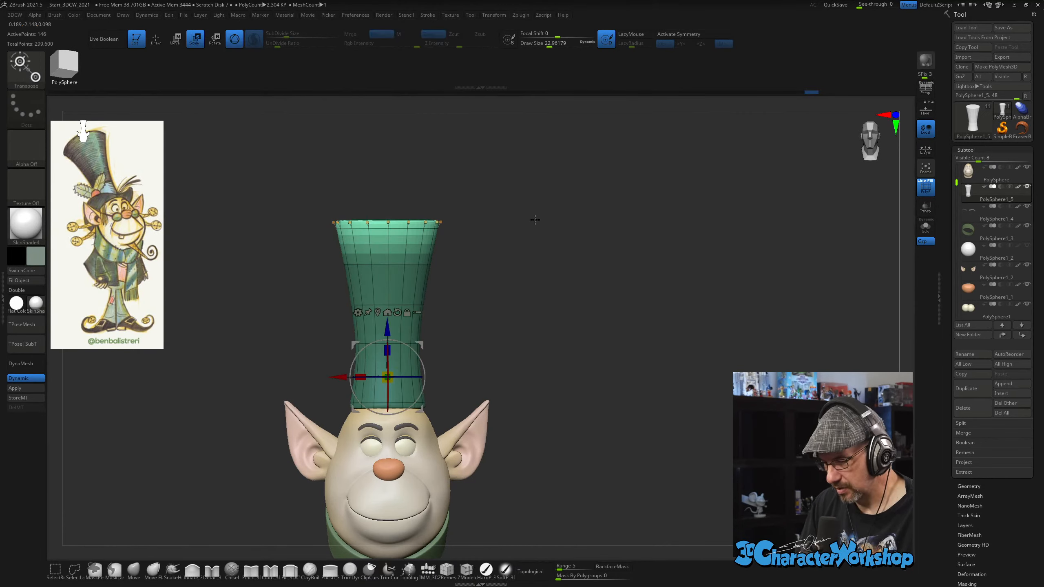
{"action": "left_click", "coordinate": [378, 312]}
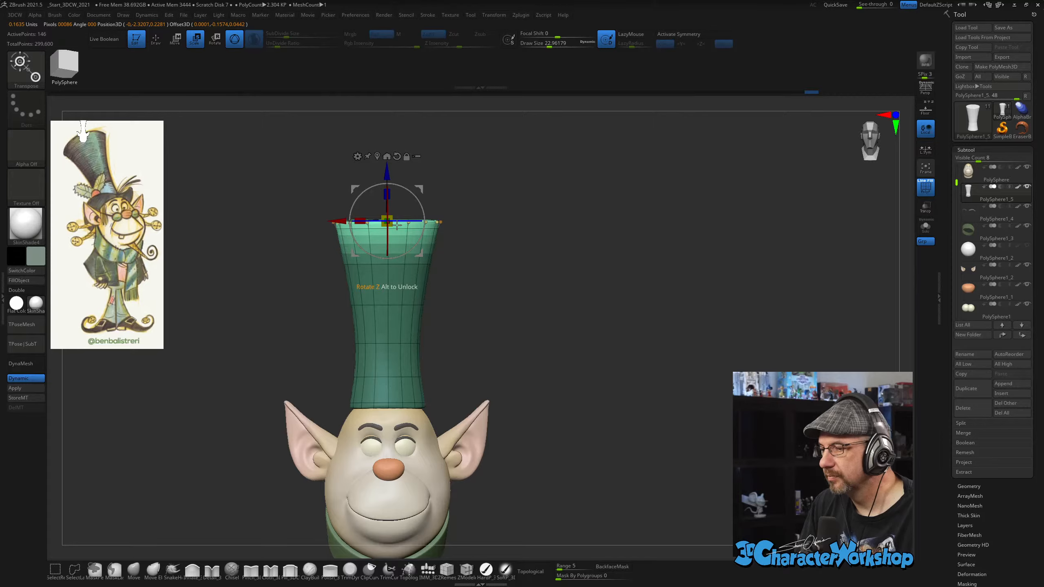
{"action": "left_click_drag", "start_coordinate": [393, 226], "coordinate": [437, 206]}
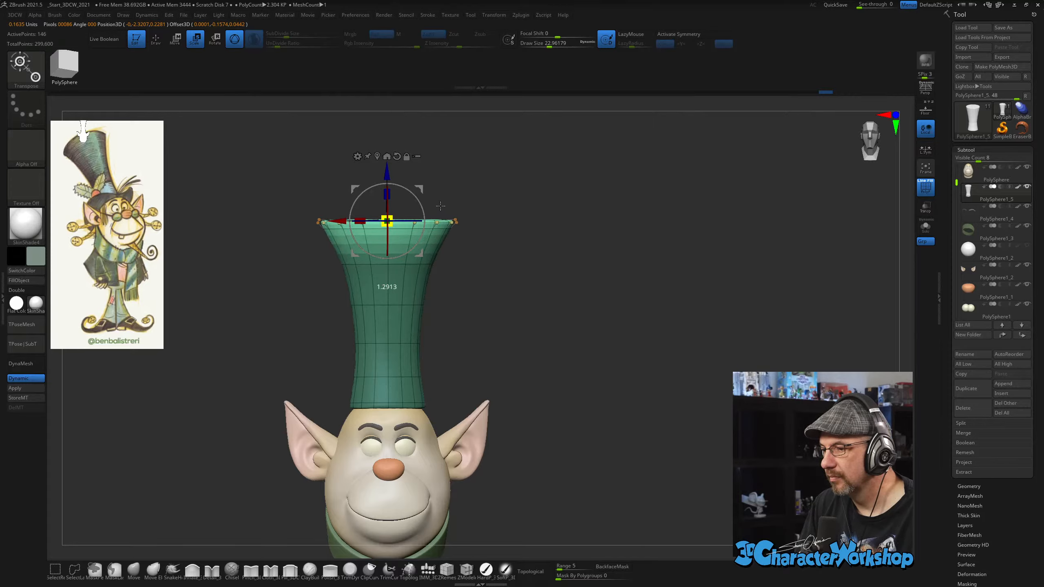
{"action": "left_click_drag", "start_coordinate": [560, 288], "coordinate": [551, 329]}
{"action": "mouse_move", "coordinate": [544, 335]}
{"action": "left_mouse_down"}
{"action": "mouse_move", "coordinate": [570, 323]}
{"action": "mouse_move", "coordinate": [539, 304]}
{"action": "mouse_move", "coordinate": [536, 290]}
{"action": "mouse_move", "coordinate": [509, 313]}
{"action": "left_mouse_up"}
Hide the hat's wireframe and turn off dynamic subdivision to expose its low-poly shape.
{"action": "key", "text": "q"}
{"action": "key", "text": "shift+f"}
{"action": "key", "text": "shift+d"}
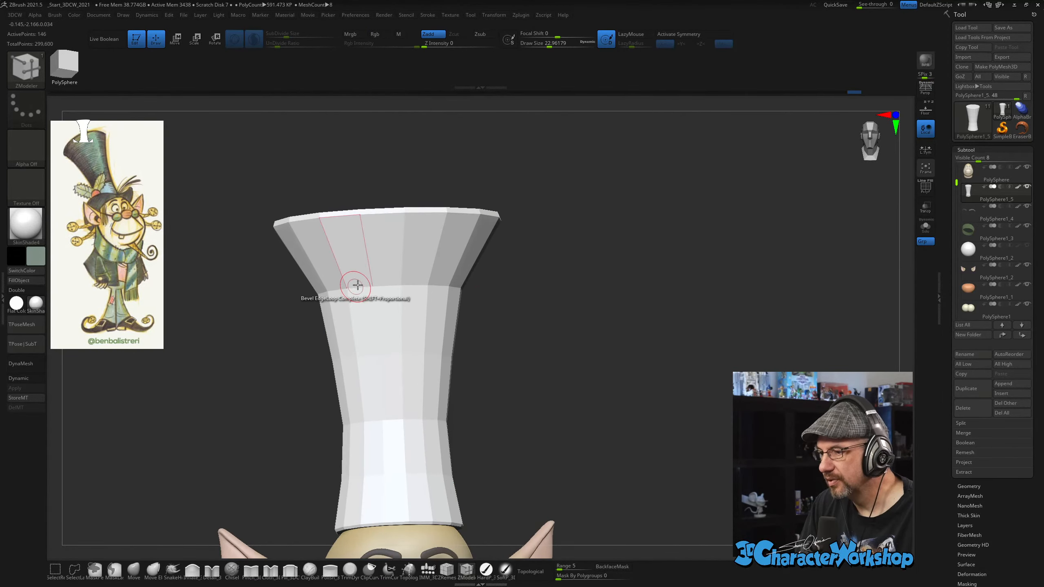
{"action": "left_click_drag", "start_coordinate": [619, 311], "coordinate": [619, 309]}
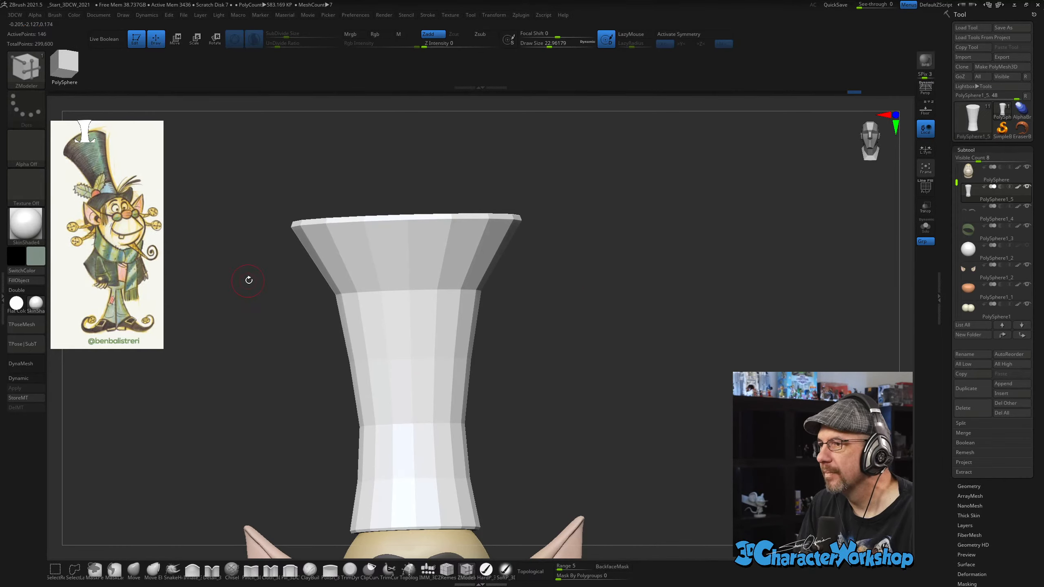
{"action": "left_click_drag", "start_coordinate": [247, 281], "coordinate": [244, 276]}
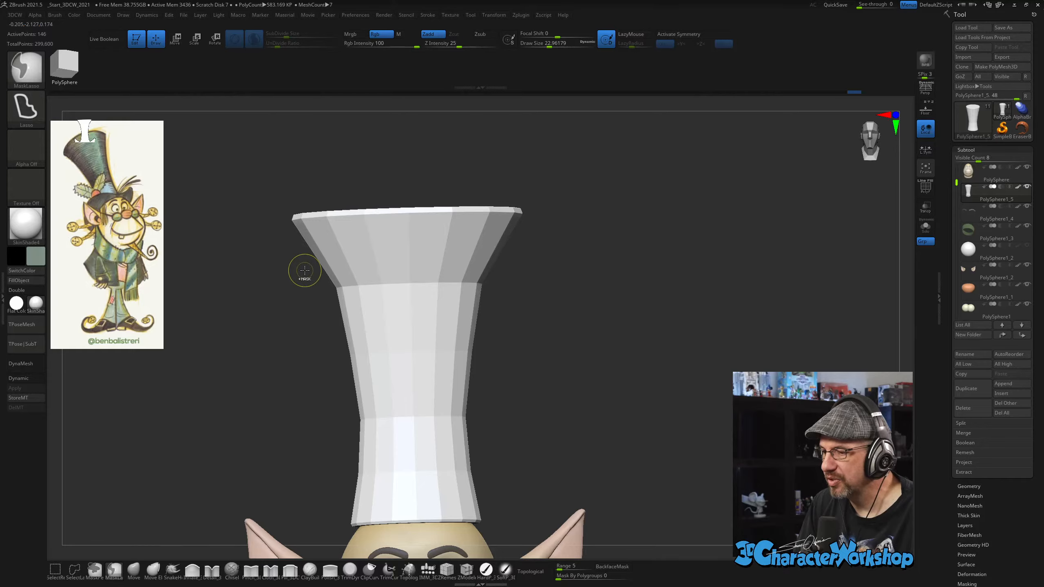
Mask everything except the edge loop below the flared top, scale that loop slightly outward about its own centre, and clear the mask.
{"action": "mouse_move", "coordinate": [298, 273]}
{"action": "left_mouse_down", "text": "ctrl"}
{"action": "mouse_move", "coordinate": [345, 299]}
{"action": "mouse_move", "coordinate": [536, 294]}
{"action": "mouse_move", "coordinate": [542, 261]}
{"action": "left_mouse_up", "text": "ctrl"}
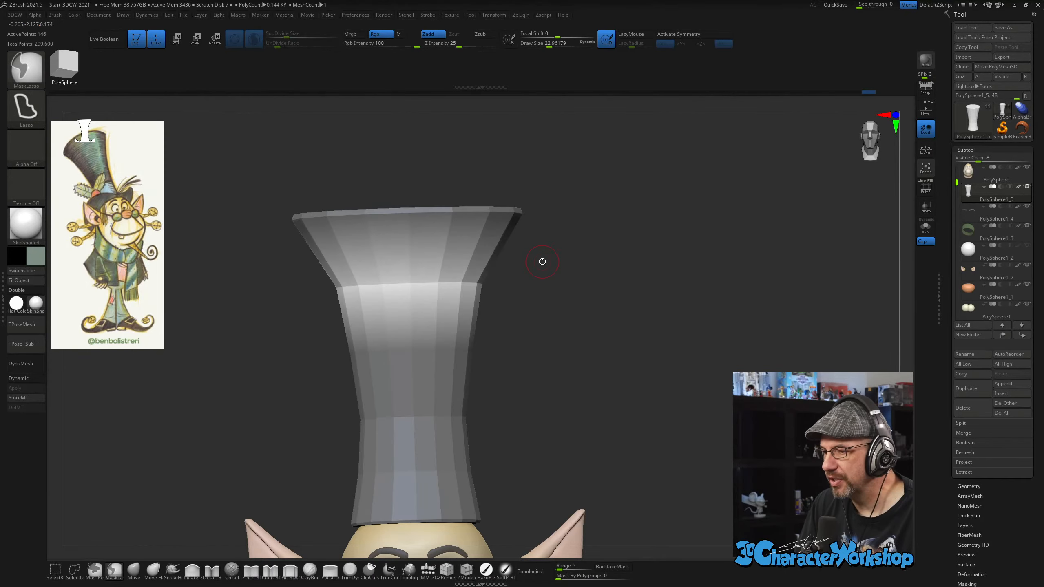
{"action": "key", "text": "e"}
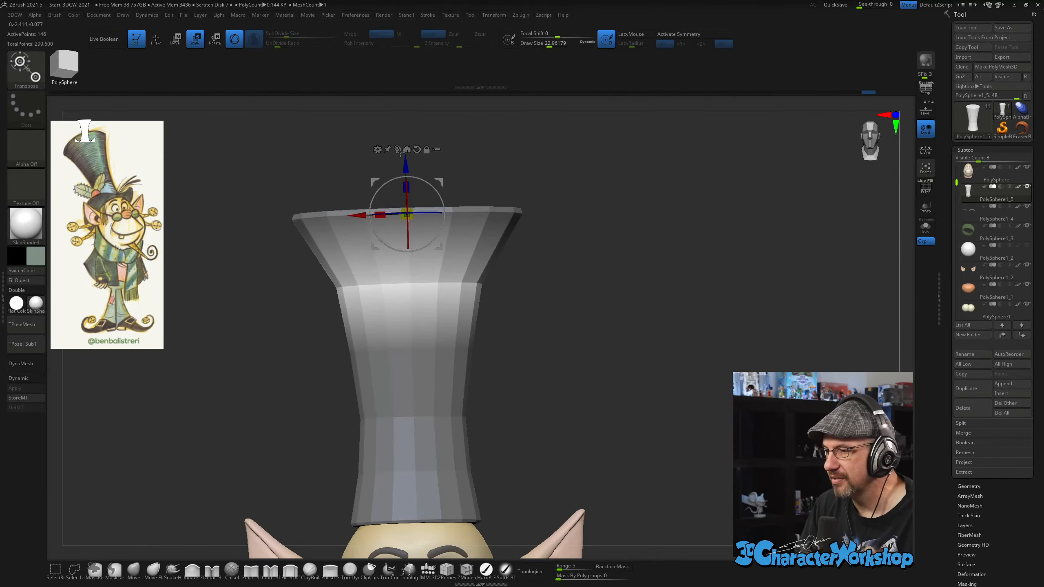
{"action": "left_click_drag", "start_coordinate": [400, 153], "coordinate": [399, 194], "text": "alt"}
{"action": "left_click_drag", "start_coordinate": [413, 286], "coordinate": [419, 290]}
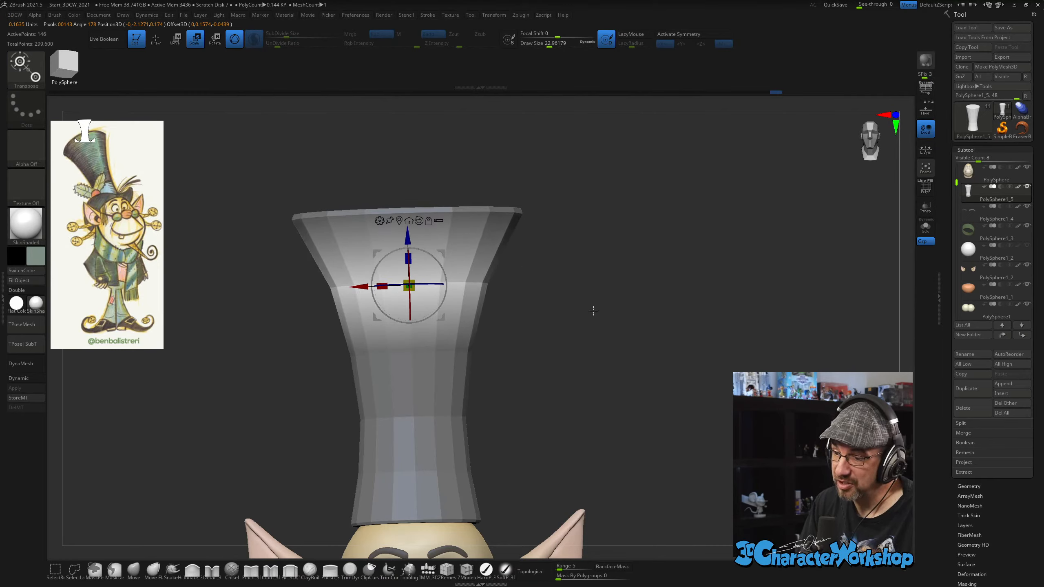
{"action": "mouse_move", "coordinate": [593, 310]}
{"action": "left_mouse_down", "text": "ctrl"}
{"action": "mouse_move", "coordinate": [600, 324]}
{"action": "mouse_move", "coordinate": [585, 300]}
{"action": "left_mouse_up", "text": "ctrl"}
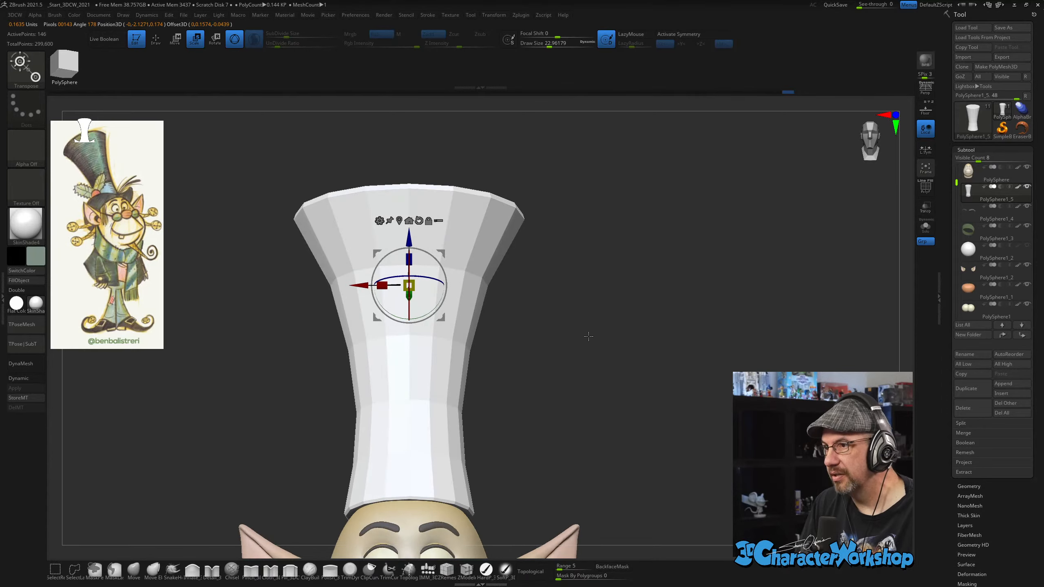
Turn dynamic subdivision back on and check the smoothed hat's profile from the front and side.
{"action": "left_click_drag", "start_coordinate": [589, 336], "coordinate": [579, 297], "text": "alt"}
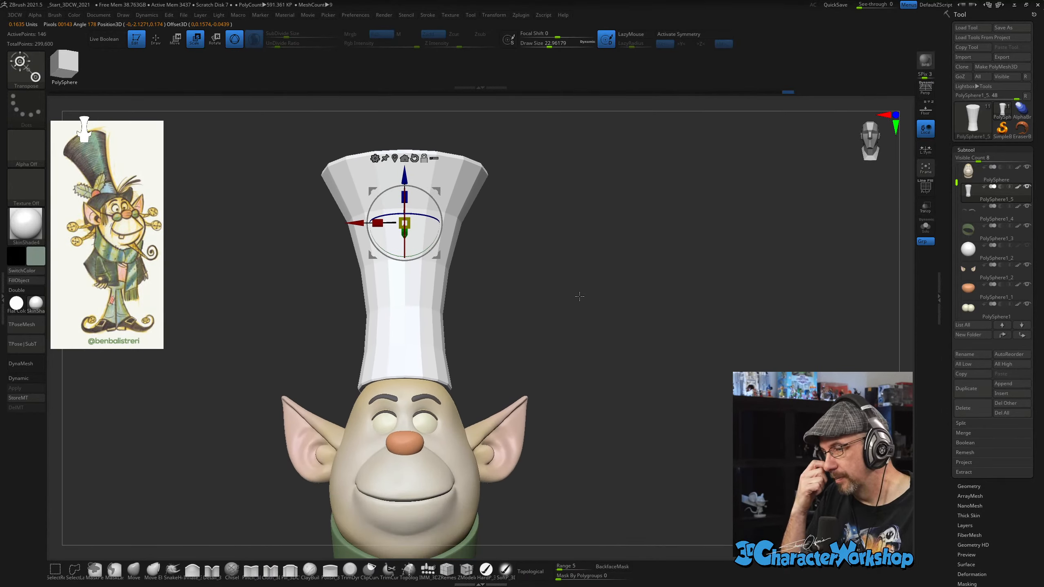
{"action": "key", "text": "q"}
{"action": "key", "text": "d"}
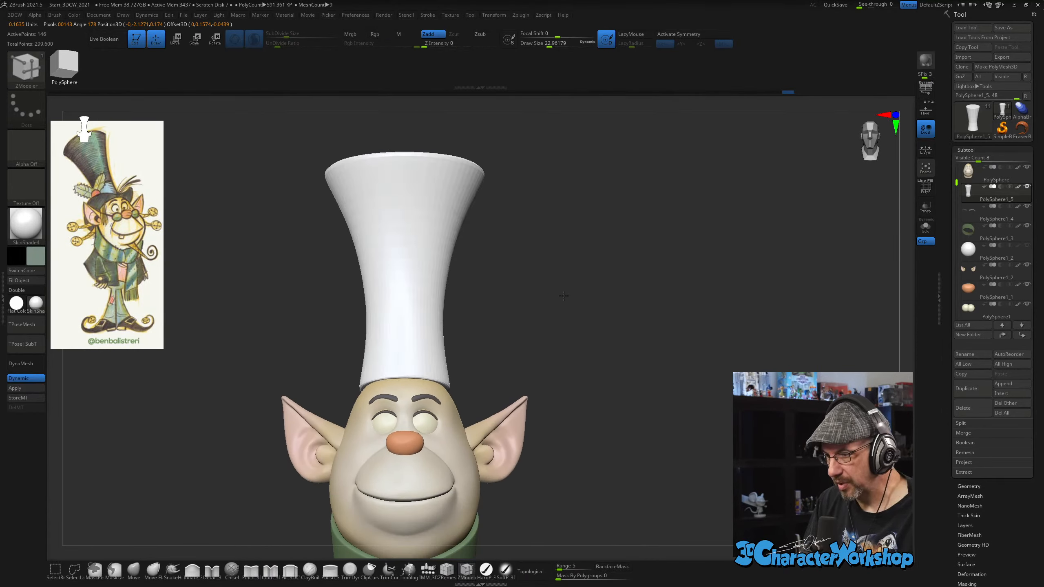
{"action": "left_click_drag", "start_coordinate": [565, 296], "coordinate": [590, 290]}
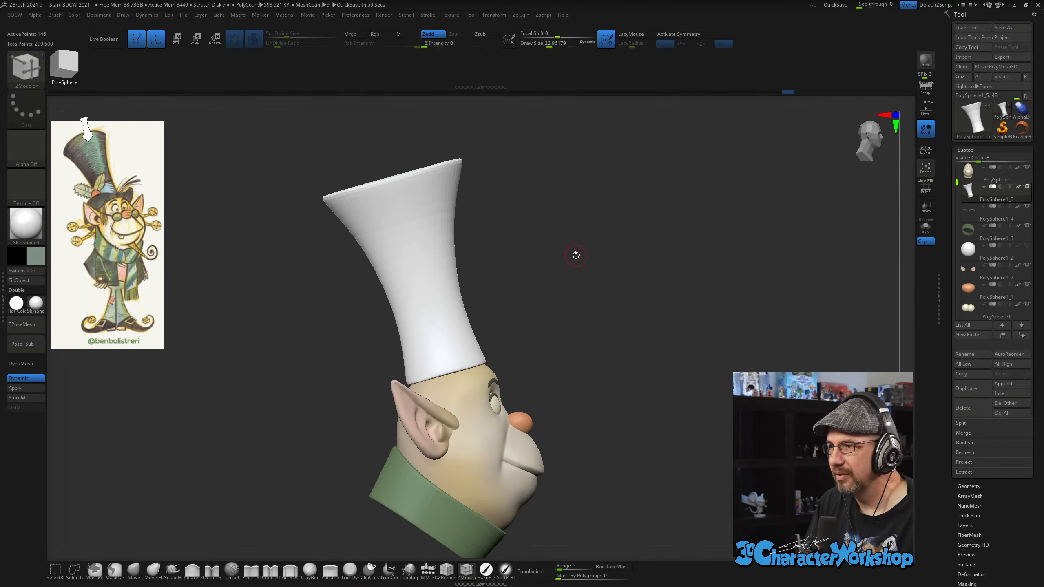
{"action": "left_click_drag", "start_coordinate": [576, 256], "coordinate": [558, 268], "text": "alt"}
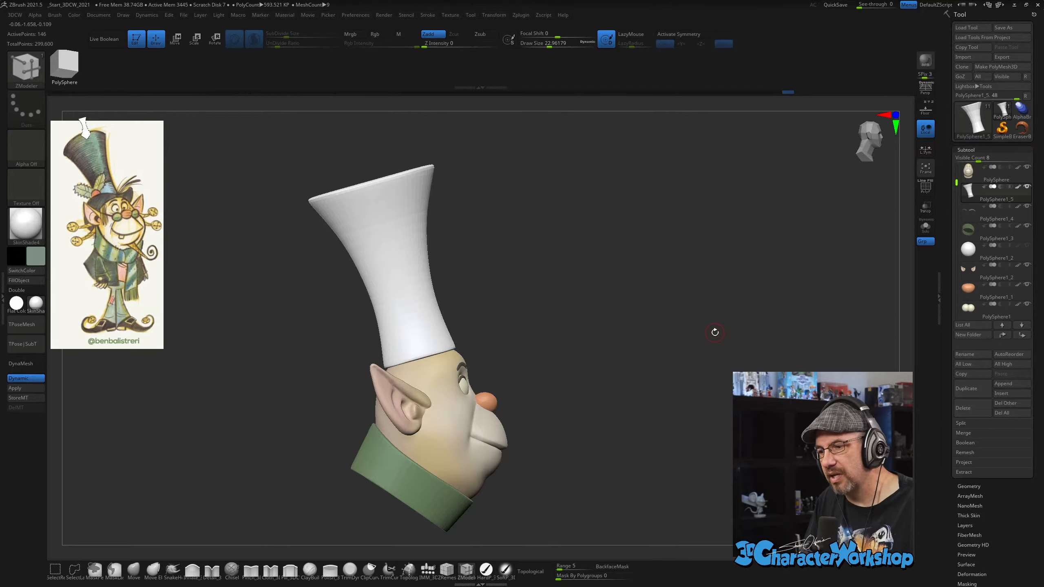
{"action": "left_click_drag", "start_coordinate": [714, 333], "coordinate": [545, 334]}
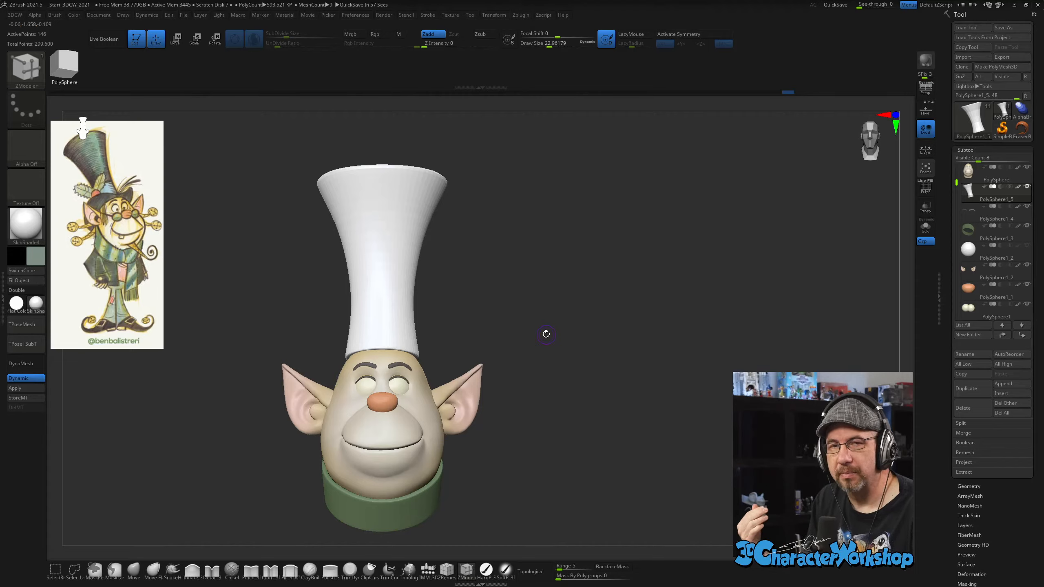
View the character in perspective with the 50 focal length preset to check the hat's proportions.
{"action": "key", "text": "p"}
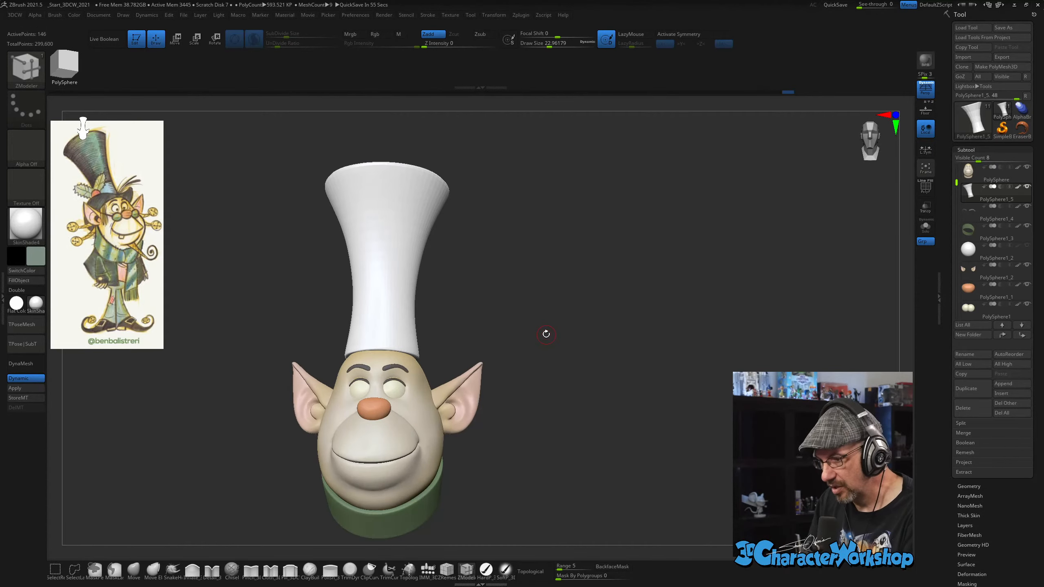
{"action": "key", "text": "3"}
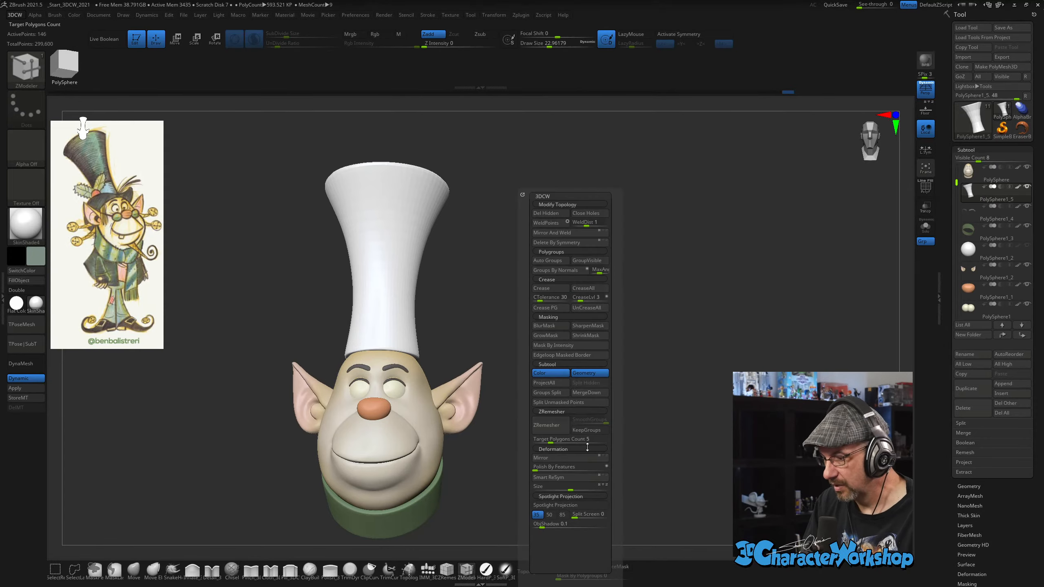
{"action": "left_click", "coordinate": [554, 515]}
{"action": "left_click_drag", "start_coordinate": [637, 332], "coordinate": [439, 327], "text": "alt"}
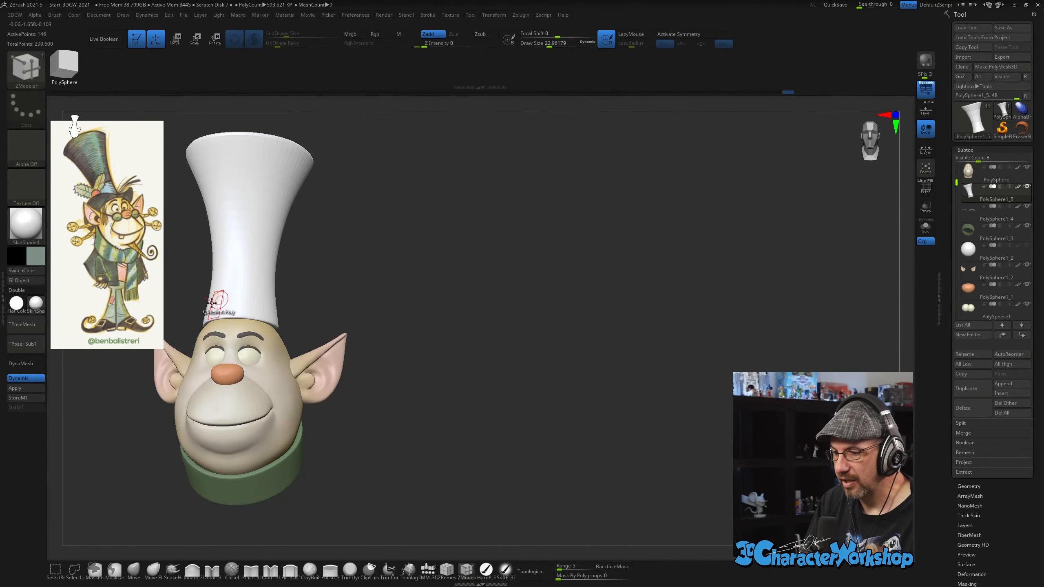
{"action": "mouse_move", "coordinate": [405, 264]}
{"action": "left_mouse_down", "text": "alt"}
{"action": "mouse_move", "coordinate": [723, 282]}
{"action": "mouse_move", "coordinate": [900, 267]}
{"action": "mouse_move", "coordinate": [305, 280]}
{"action": "mouse_move", "coordinate": [884, 271]}
{"action": "mouse_move", "coordinate": [557, 282]}
{"action": "mouse_move", "coordinate": [525, 296]}
{"action": "mouse_move", "coordinate": [559, 299]}
{"action": "mouse_move", "coordinate": [602, 261]}
{"action": "mouse_move", "coordinate": [567, 259]}
{"action": "mouse_move", "coordinate": [529, 289]}
{"action": "mouse_move", "coordinate": [539, 301]}
{"action": "mouse_move", "coordinate": [557, 293]}
{"action": "mouse_move", "coordinate": [573, 268]}
{"action": "mouse_move", "coordinate": [566, 261]}
{"action": "mouse_move", "coordinate": [541, 289]}
{"action": "mouse_move", "coordinate": [535, 360]}
{"action": "mouse_move", "coordinate": [522, 356]}
{"action": "mouse_move", "coordinate": [561, 352]}
{"action": "mouse_move", "coordinate": [559, 361]}
{"action": "mouse_move", "coordinate": [560, 334]}
{"action": "left_mouse_up", "text": "alt"}
Sample the green of the hat in the reference drawing with the paint brush active and fill the whole hat with it.
{"action": "key", "text": "s"}
{"action": "key", "text": "s"}
{"action": "key", "text": "s"}
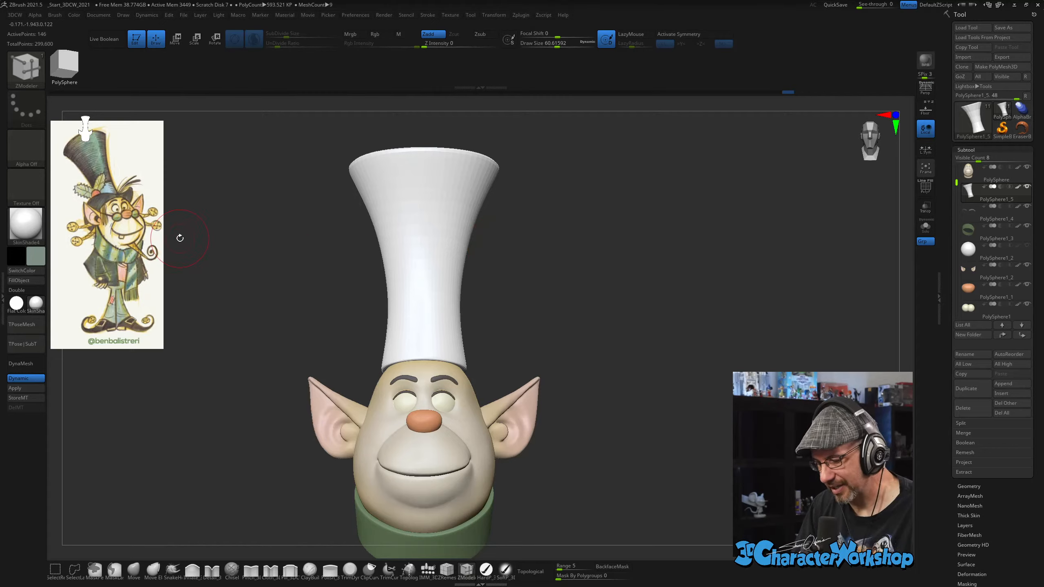
{"action": "key", "text": "z"}
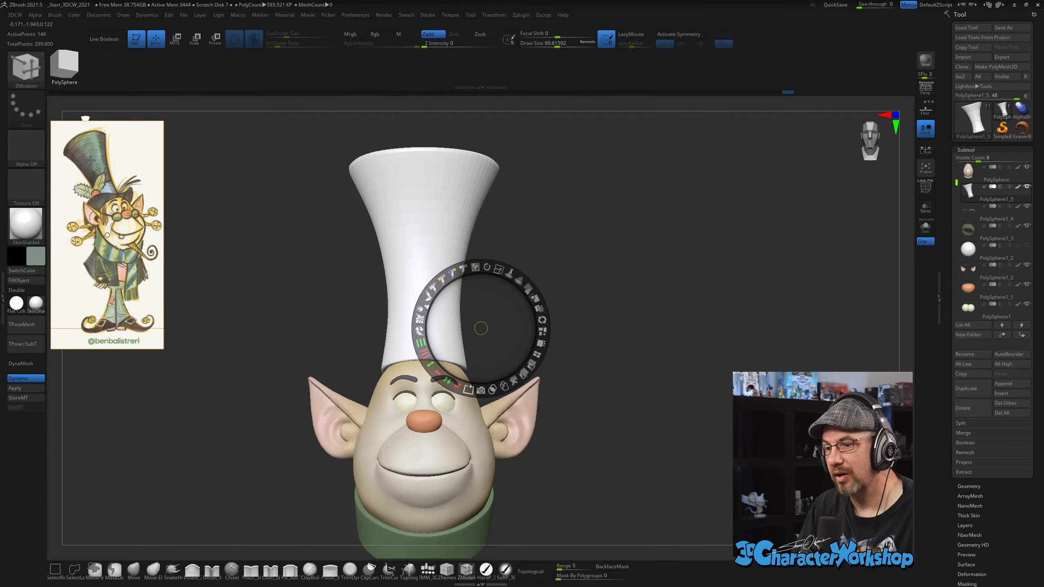
{"action": "key", "text": "z"}
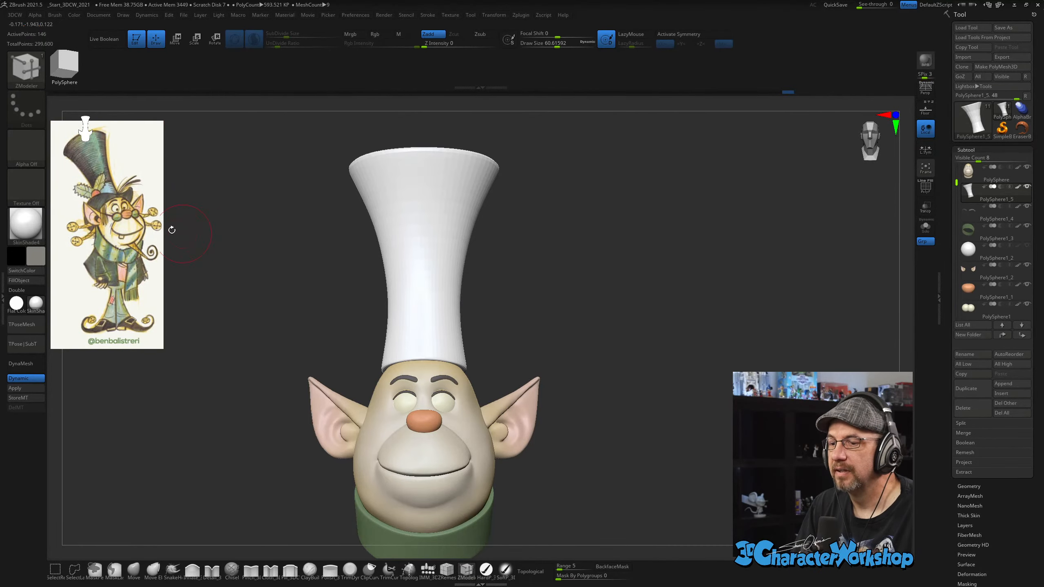
{"action": "left_click", "coordinate": [487, 574]}
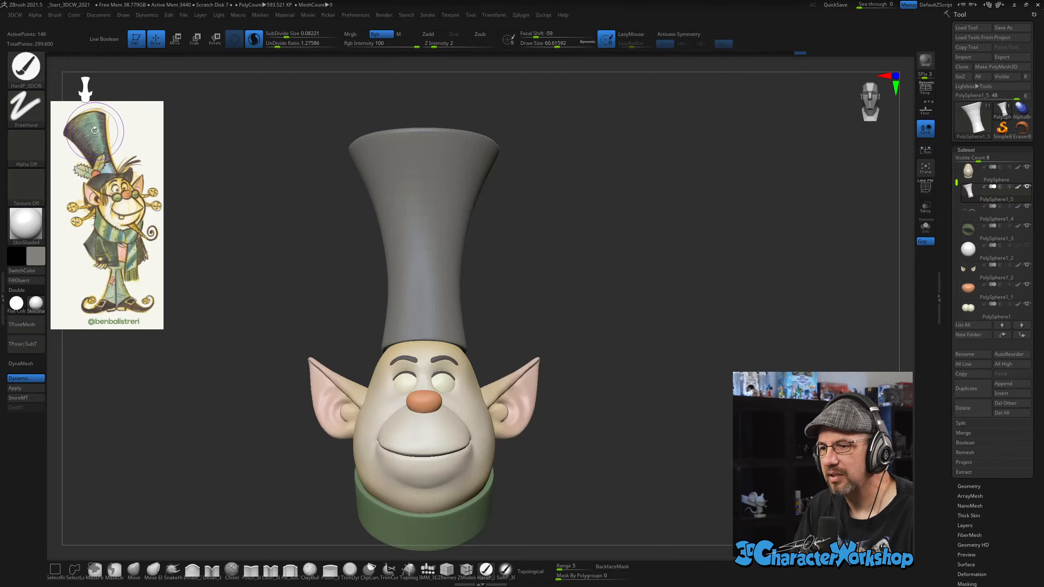
{"action": "key", "text": "shift+z"}
{"action": "key", "text": "c"}
{"action": "key", "text": "z"}
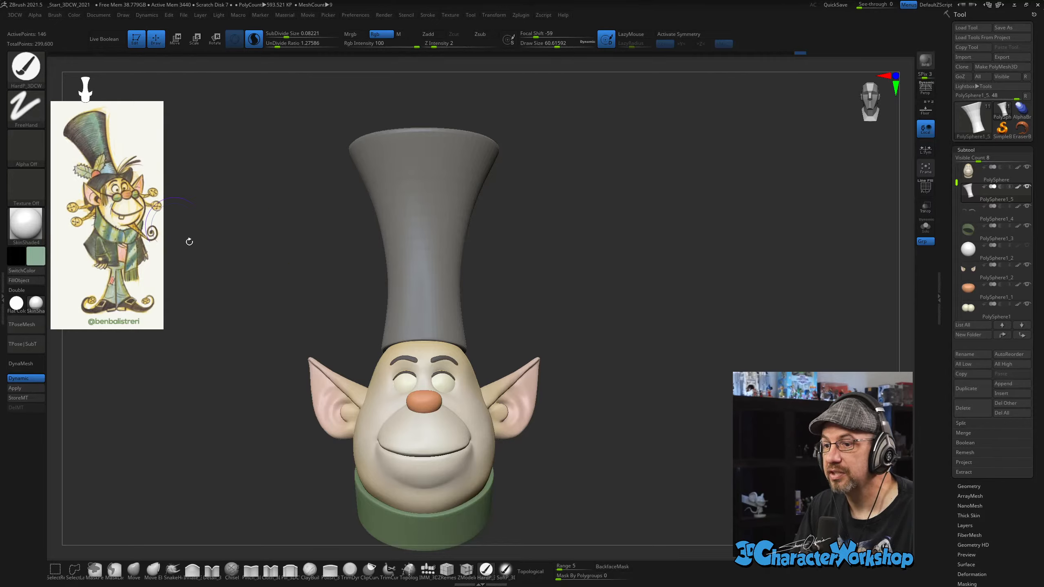
{"action": "left_click", "coordinate": [19, 280]}
Duplicate the coloured hat subtool and isolate the copy in a side view.
{"action": "left_click_drag", "start_coordinate": [249, 242], "coordinate": [281, 258]}
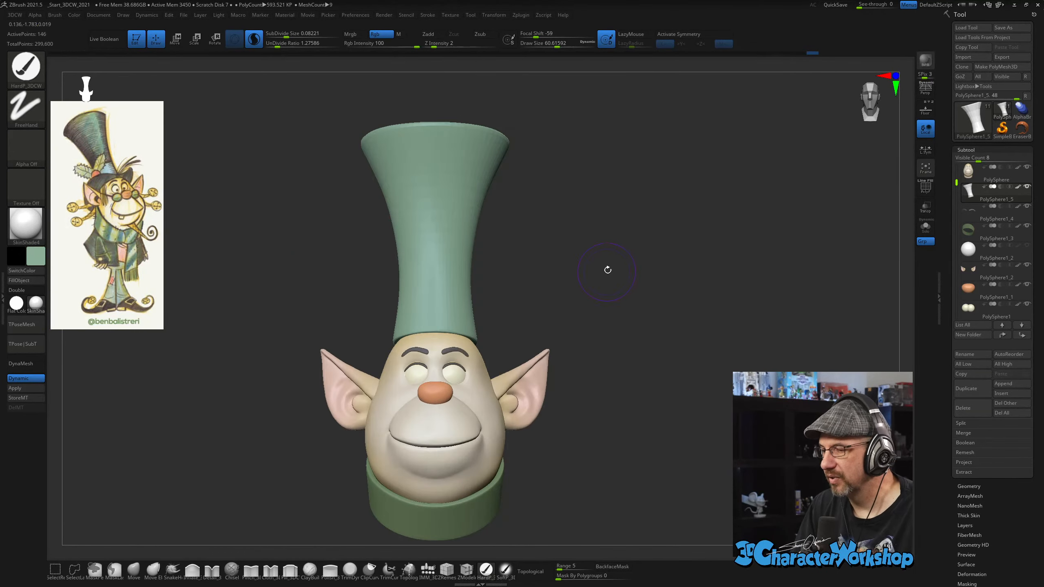
{"action": "left_click_drag", "start_coordinate": [608, 270], "coordinate": [572, 297]}
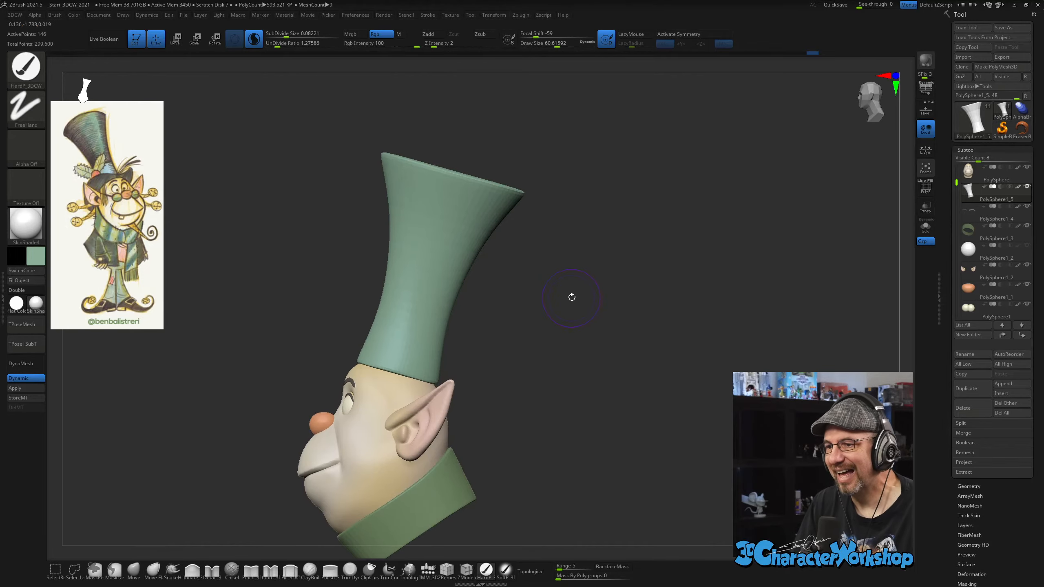
{"action": "left_click_drag", "start_coordinate": [516, 323], "coordinate": [541, 310]}
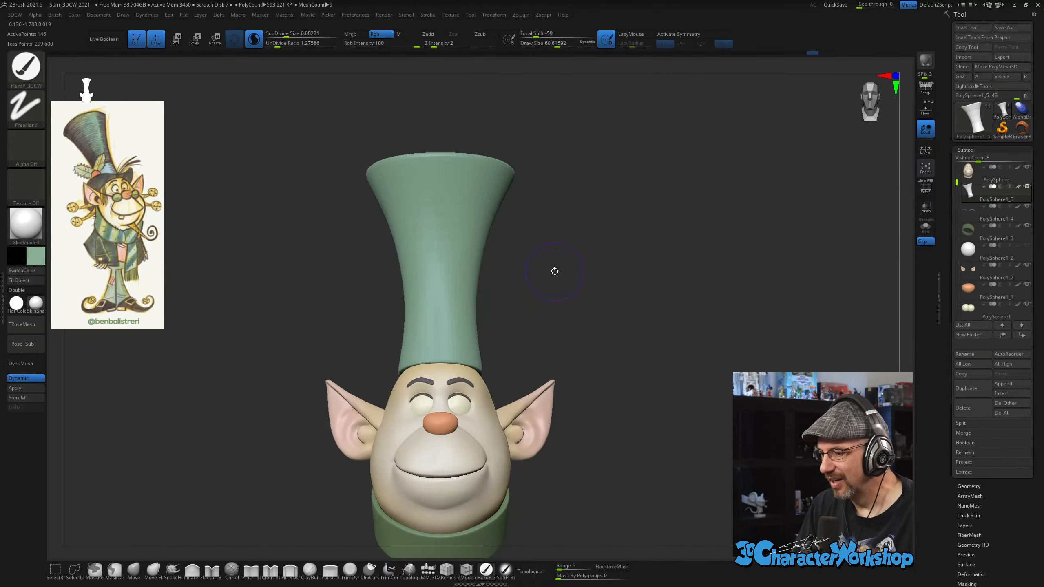
{"action": "mouse_move", "coordinate": [557, 264]}
{"action": "left_mouse_down", "text": "alt"}
{"action": "mouse_move", "coordinate": [539, 306]}
{"action": "mouse_move", "coordinate": [555, 272]}
{"action": "left_mouse_up", "text": "alt"}
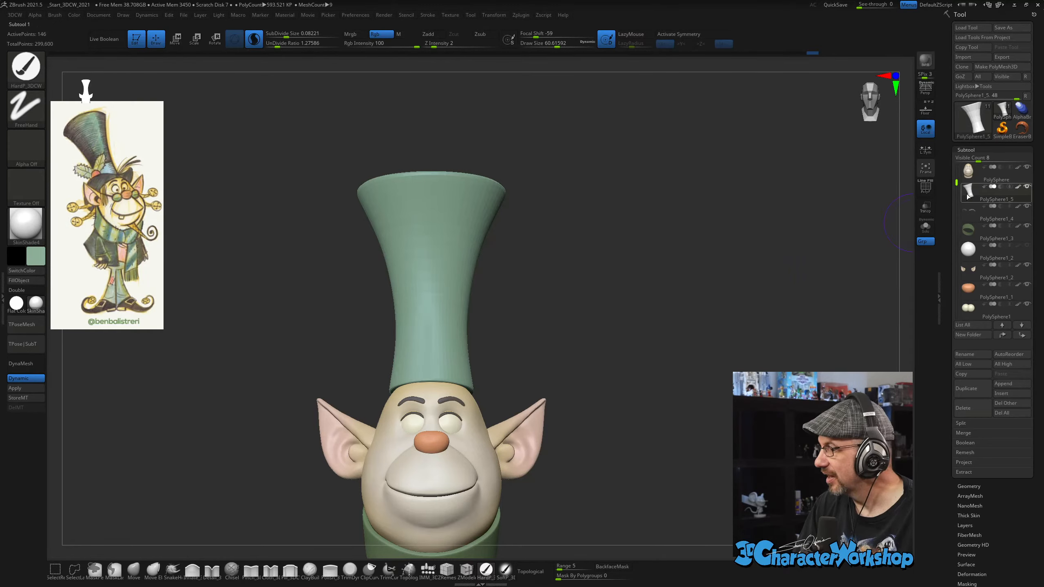
{"action": "left_click", "coordinate": [966, 388]}
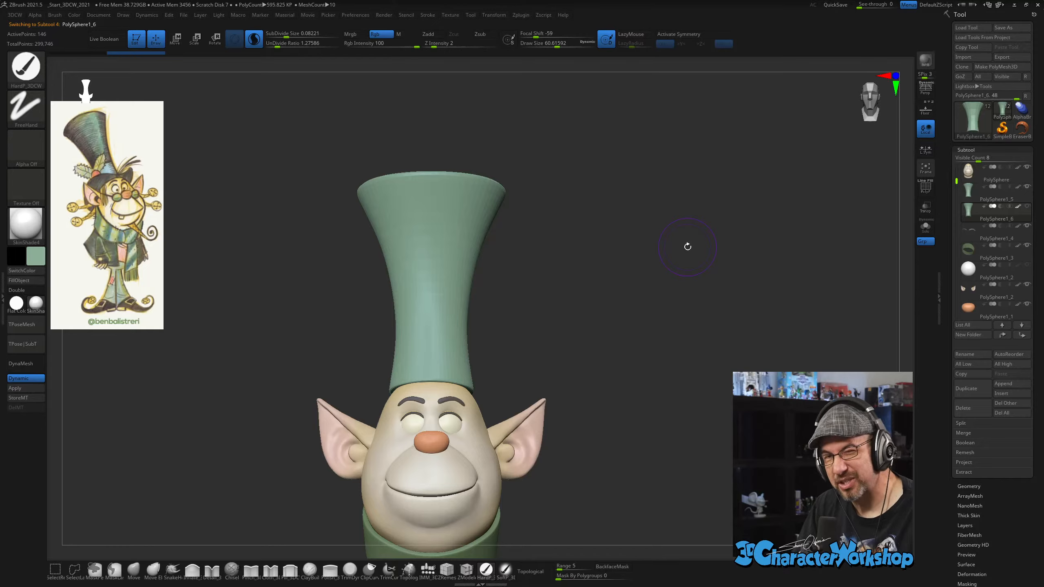
{"action": "mouse_move", "coordinate": [651, 252]}
{"action": "left_mouse_down"}
{"action": "mouse_move", "coordinate": [653, 228]}
{"action": "mouse_move", "coordinate": [624, 249]}
{"action": "mouse_move", "coordinate": [575, 228]}
{"action": "mouse_move", "coordinate": [413, 424]}
{"action": "left_mouse_up"}
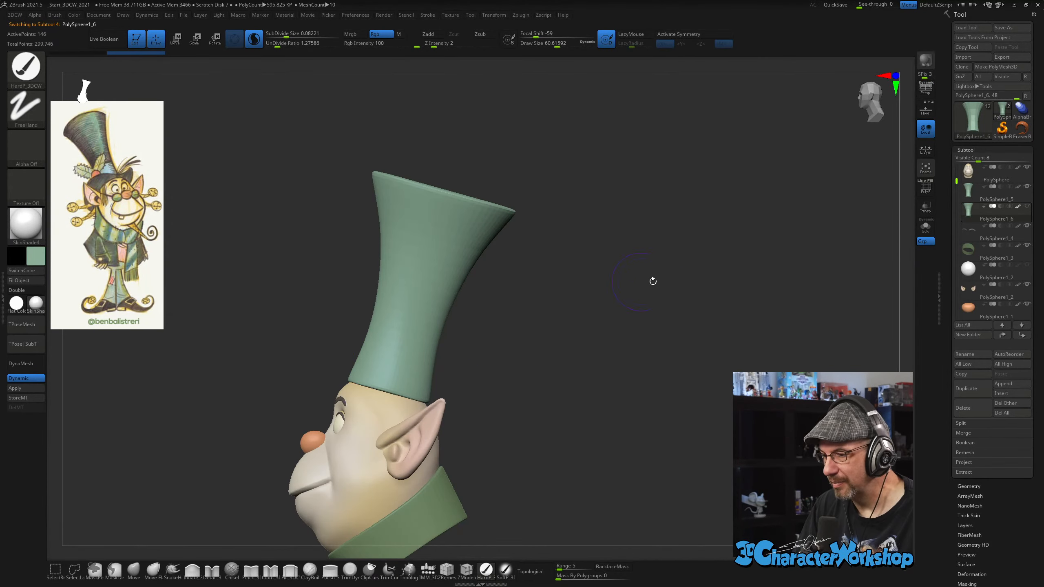
{"action": "left_click", "coordinate": [925, 226]}
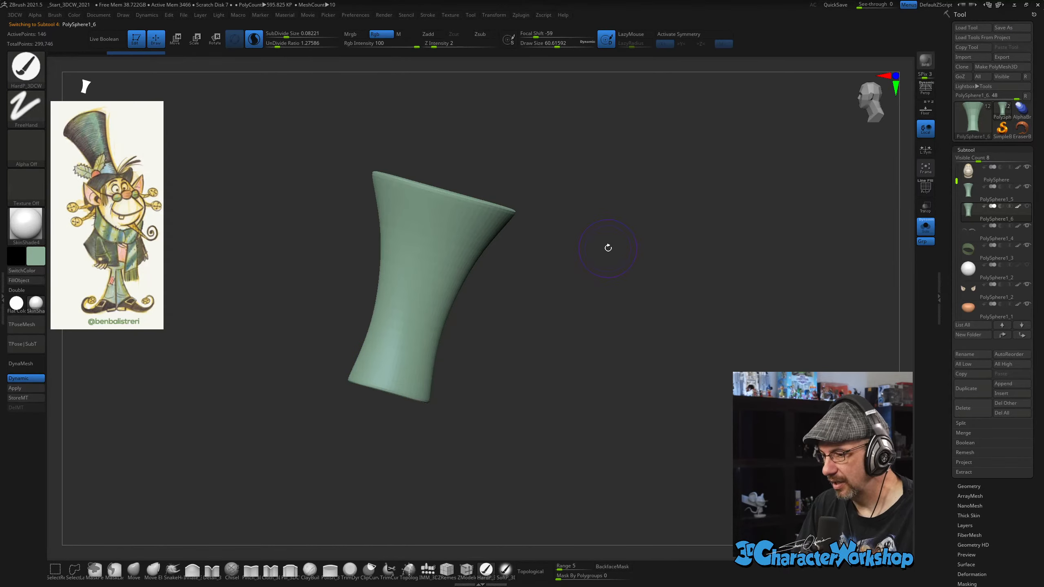
Turn off dynamic subdivision and display the wireframe on the hat copy to examine the polygons of its top cap.
{"action": "key", "text": "shift+d"}
{"action": "key", "text": "shift+f"}
{"action": "key", "text": "f"}
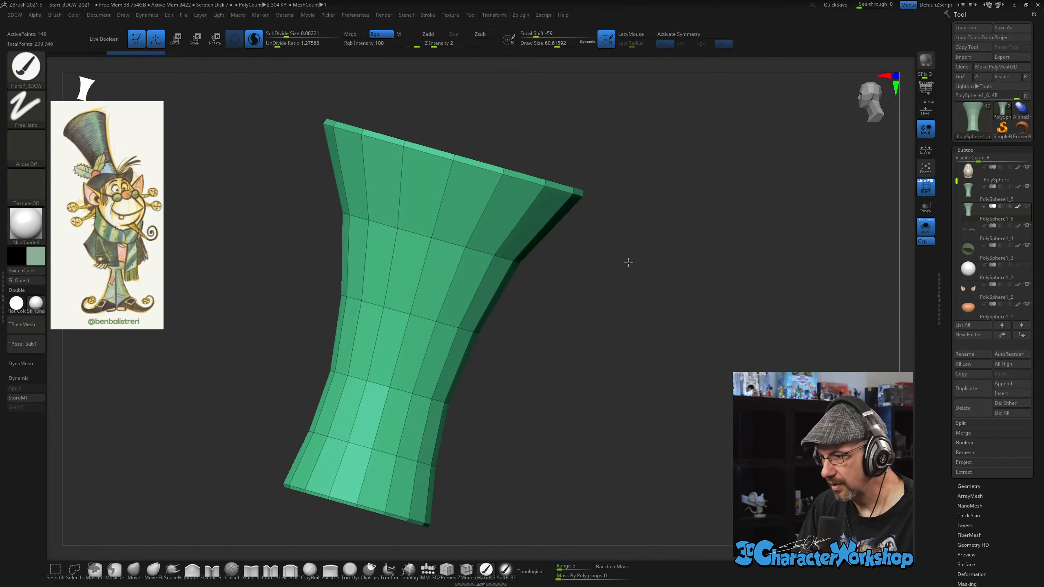
{"action": "key", "text": "s"}
{"action": "mouse_move", "coordinate": [628, 263]}
{"action": "left_mouse_down", "text": "alt"}
{"action": "mouse_move", "coordinate": [596, 304]}
{"action": "mouse_move", "coordinate": [603, 294]}
{"action": "mouse_move", "coordinate": [620, 308]}
{"action": "mouse_move", "coordinate": [661, 309]}
{"action": "left_mouse_up", "text": "alt"}
{"action": "mouse_move", "coordinate": [640, 270]}
{"action": "left_mouse_down"}
{"action": "mouse_move", "coordinate": [638, 306]}
{"action": "mouse_move", "coordinate": [617, 345]}
{"action": "mouse_move", "coordinate": [524, 279]}
{"action": "left_mouse_up"}
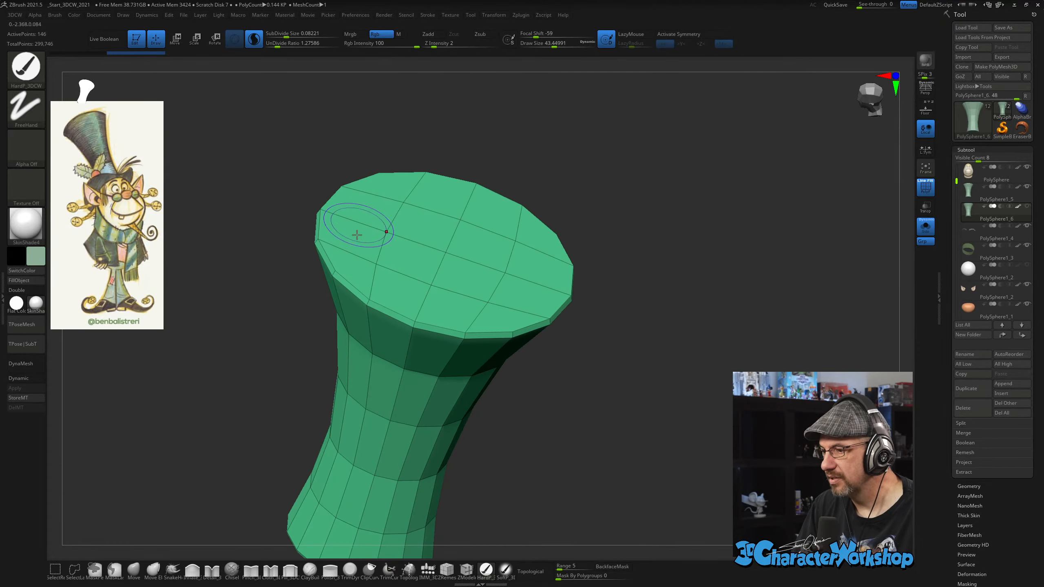
{"action": "left_click_drag", "start_coordinate": [649, 262], "coordinate": [687, 370]}
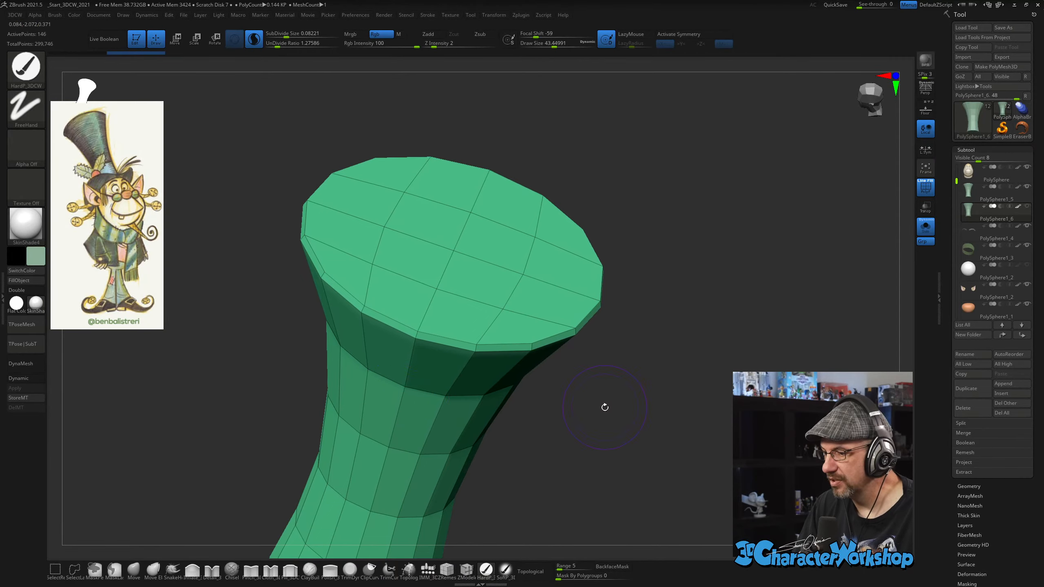
{"action": "left_click_drag", "start_coordinate": [605, 407], "coordinate": [608, 382]}
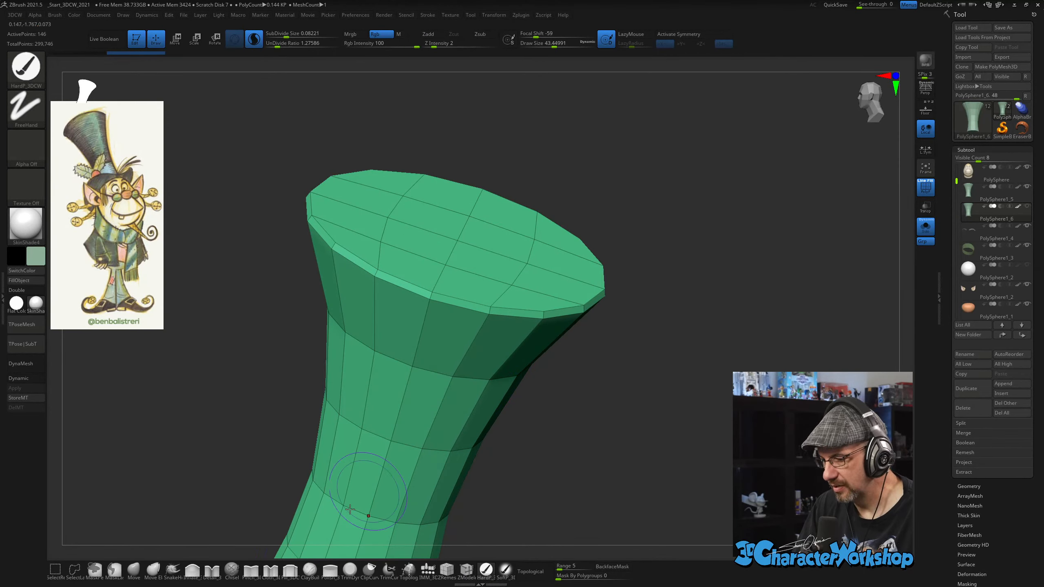
Hide the polygon loop just below the hat copy's top rim and auto-group the two separated parts.
{"action": "key", "text": "s"}
{"action": "left_click_drag", "start_coordinate": [268, 385], "coordinate": [261, 385]}
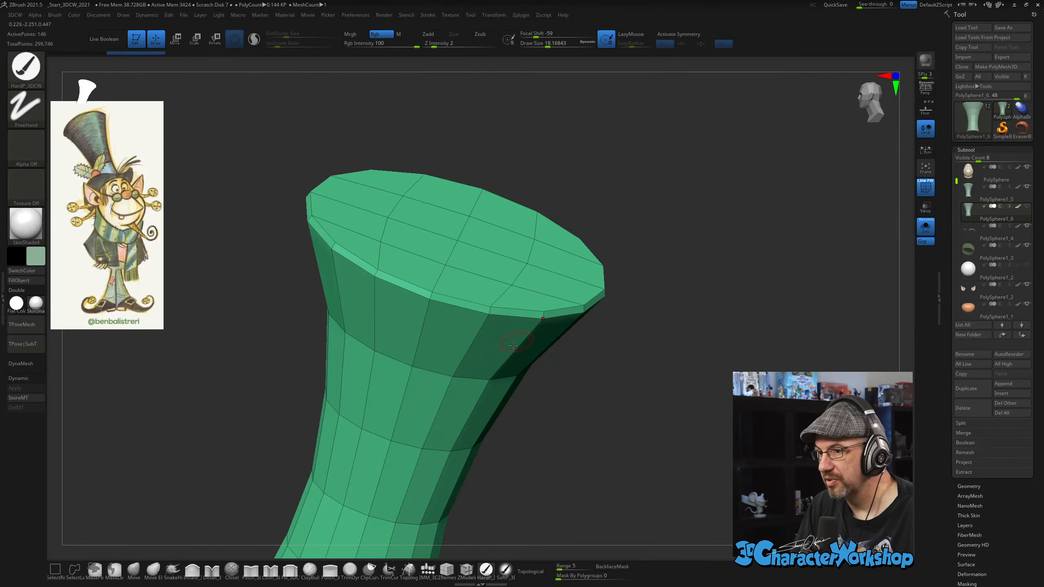
{"action": "left_click", "coordinate": [425, 326], "text": "ctrl+alt+shift"}
{"action": "mouse_move", "coordinate": [692, 366]}
{"action": "left_mouse_down"}
{"action": "mouse_move", "coordinate": [669, 369]}
{"action": "mouse_move", "coordinate": [678, 308]}
{"action": "left_mouse_up"}
{"action": "key", "text": "3"}
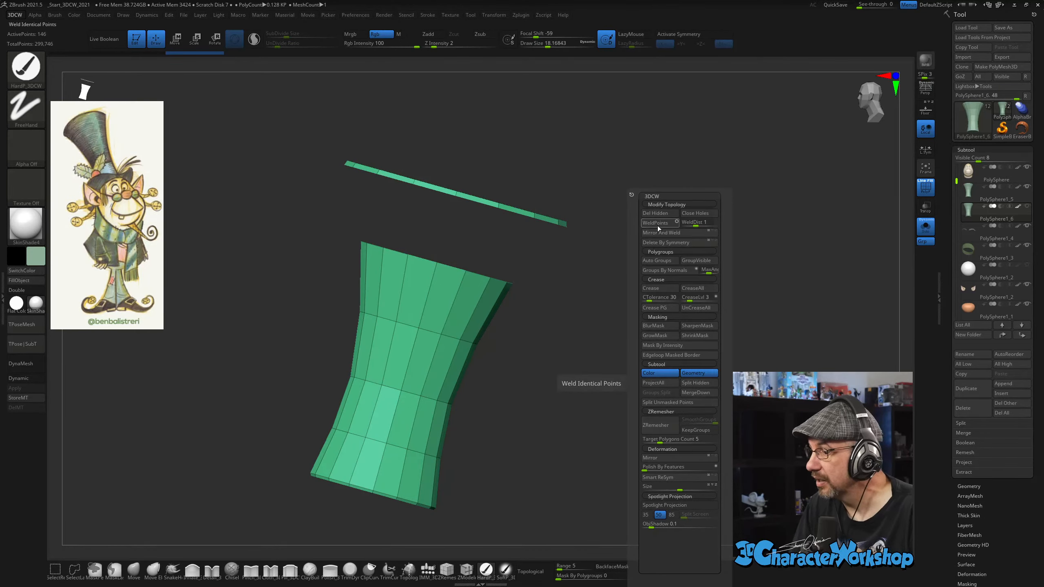
{"action": "left_click", "coordinate": [657, 260]}
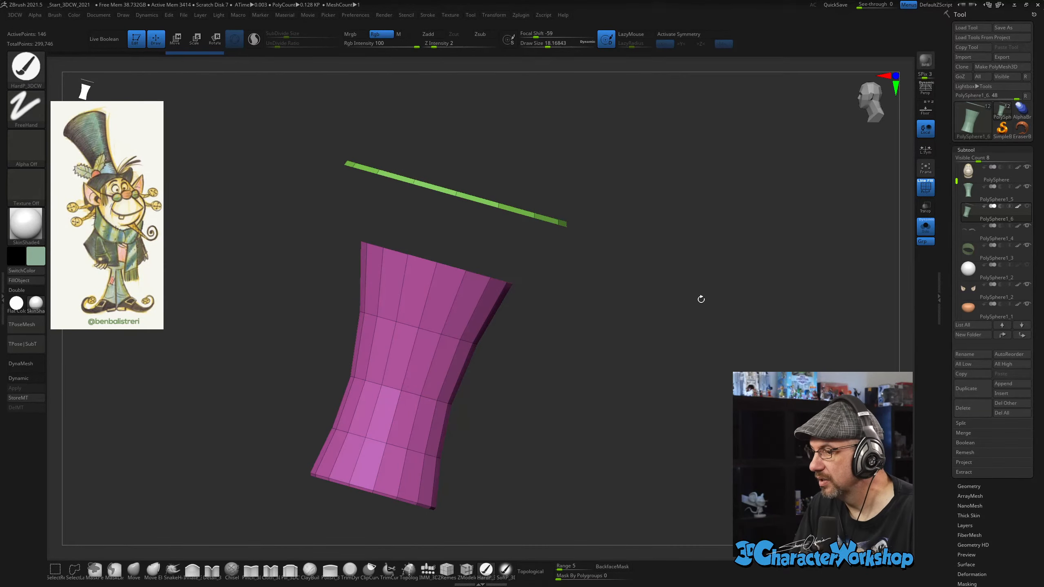
Show only the flat top disc of the hat copy and delete the hidden geometry.
{"action": "left_click", "coordinate": [420, 329], "text": "ctrl+shift"}
{"action": "mouse_move", "coordinate": [669, 311]}
{"action": "left_mouse_down"}
{"action": "mouse_move", "coordinate": [699, 284]}
{"action": "mouse_move", "coordinate": [678, 303]}
{"action": "mouse_move", "coordinate": [681, 295]}
{"action": "left_mouse_up"}
{"action": "key", "text": "space"}
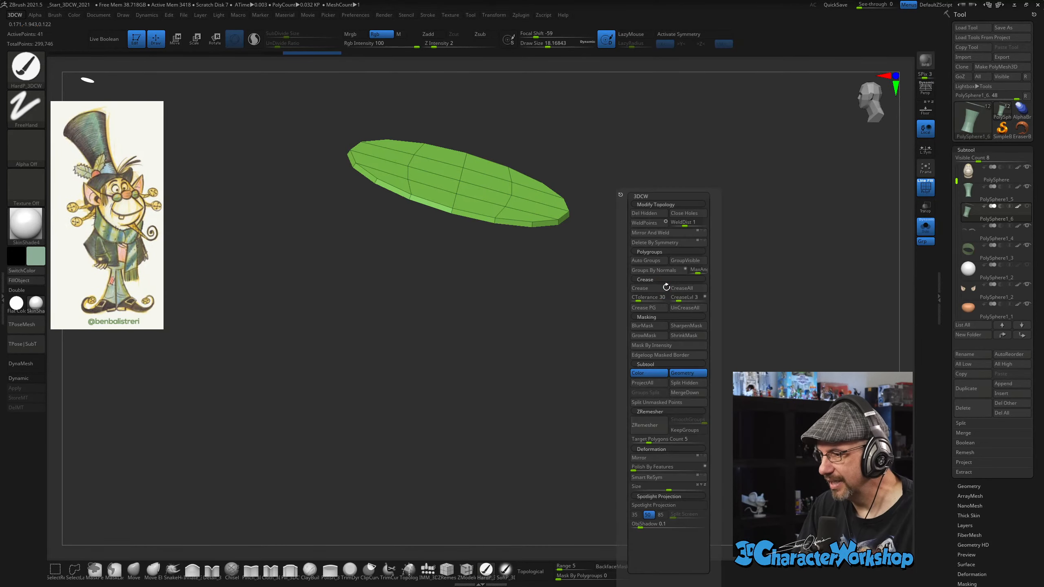
{"action": "left_click", "coordinate": [647, 214]}
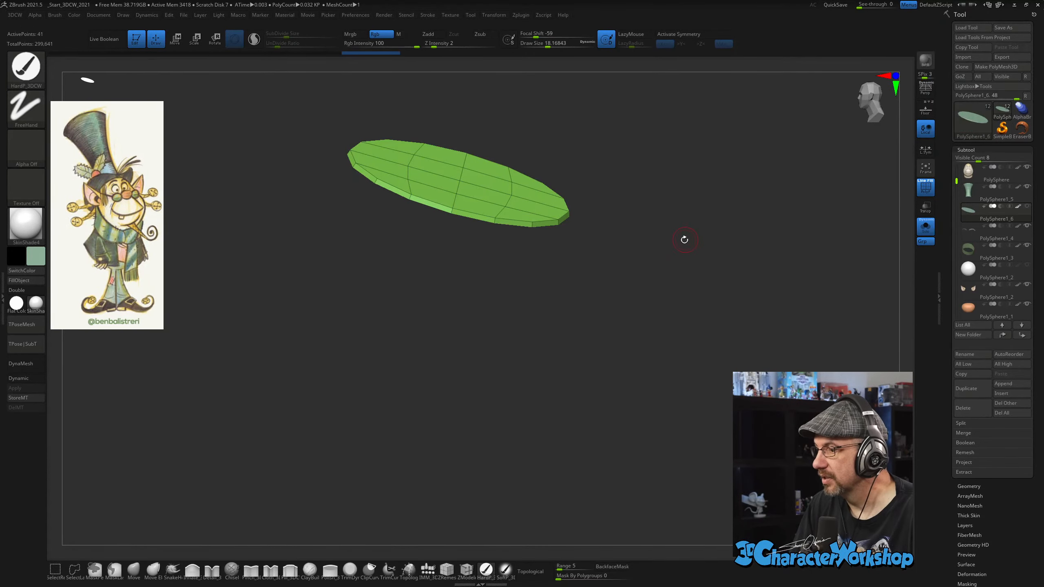
Show the full character again, move the disc down to the hat's base as a brim, and make it double-sided.
{"action": "left_click_drag", "start_coordinate": [683, 236], "coordinate": [662, 312]}
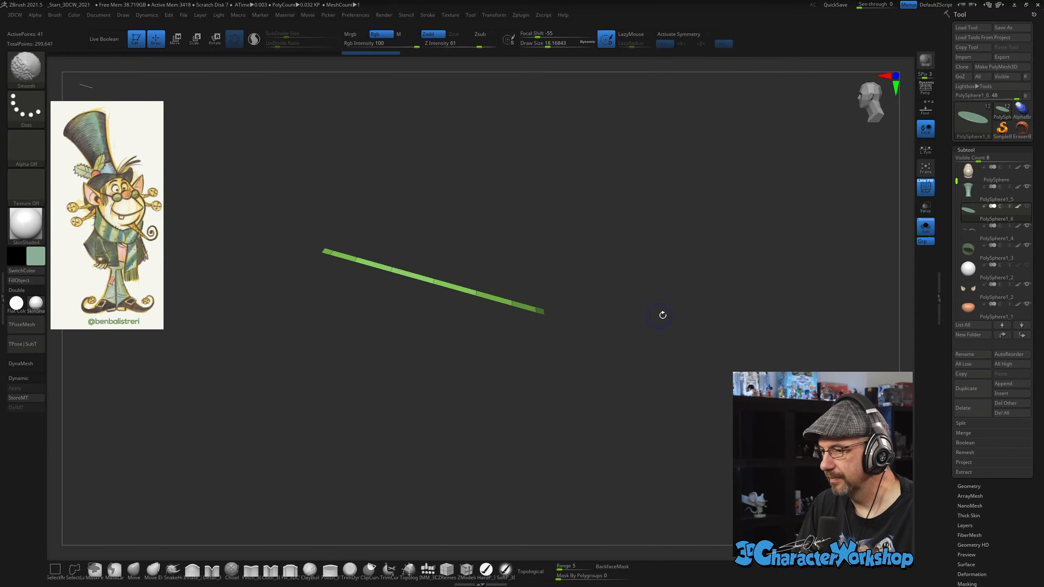
{"action": "left_click", "coordinate": [926, 226]}
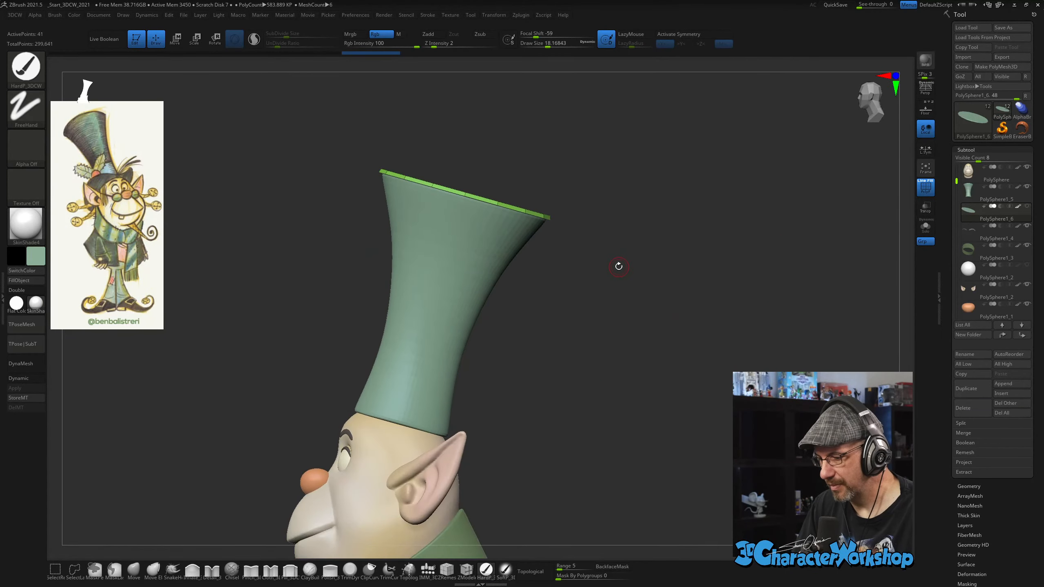
{"action": "key", "text": "w"}
{"action": "left_click_drag", "start_coordinate": [464, 203], "coordinate": [395, 427]}
{"action": "mouse_move", "coordinate": [618, 303]}
{"action": "left_mouse_down"}
{"action": "mouse_move", "coordinate": [650, 308]}
{"action": "mouse_move", "coordinate": [627, 324]}
{"action": "mouse_move", "coordinate": [626, 313]}
{"action": "left_mouse_up"}
{"action": "left_click", "coordinate": [25, 290]}
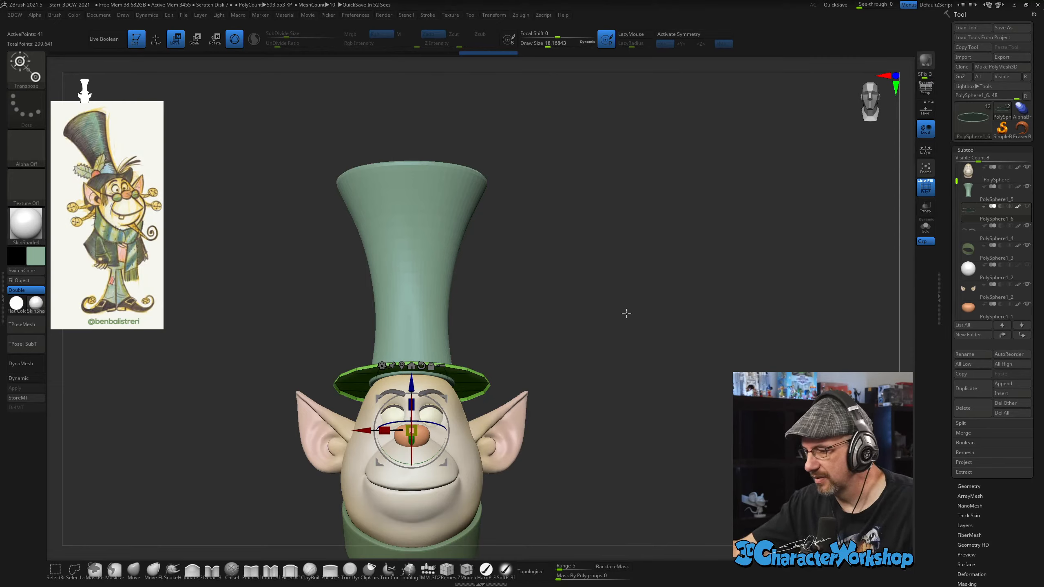
Flatten the brim disc from the side view with a clip curve running along its slope.
{"action": "left_click_drag", "start_coordinate": [604, 420], "coordinate": [579, 359]}
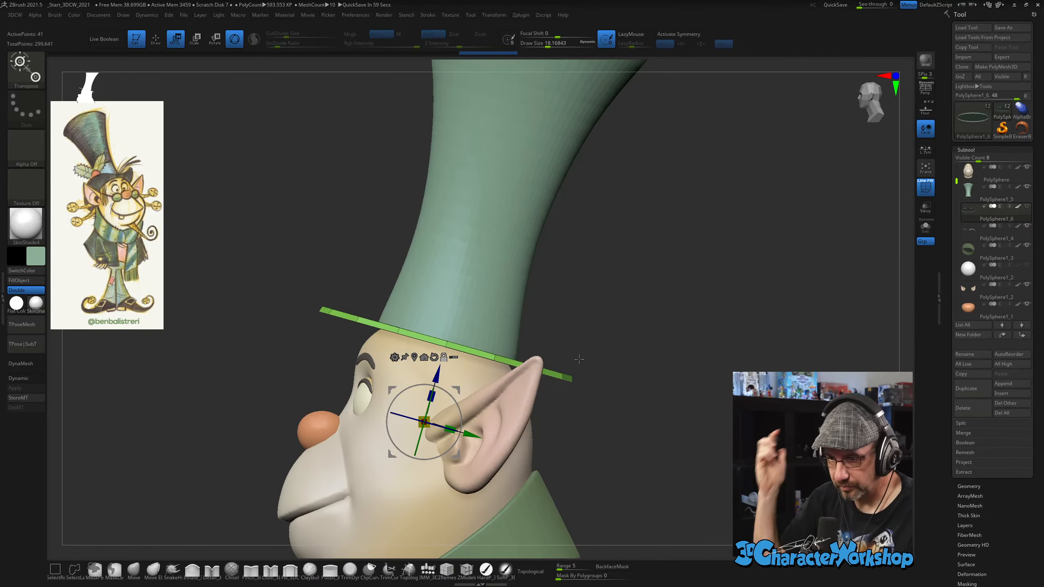
{"action": "left_click_drag", "start_coordinate": [608, 323], "coordinate": [623, 324], "text": "alt"}
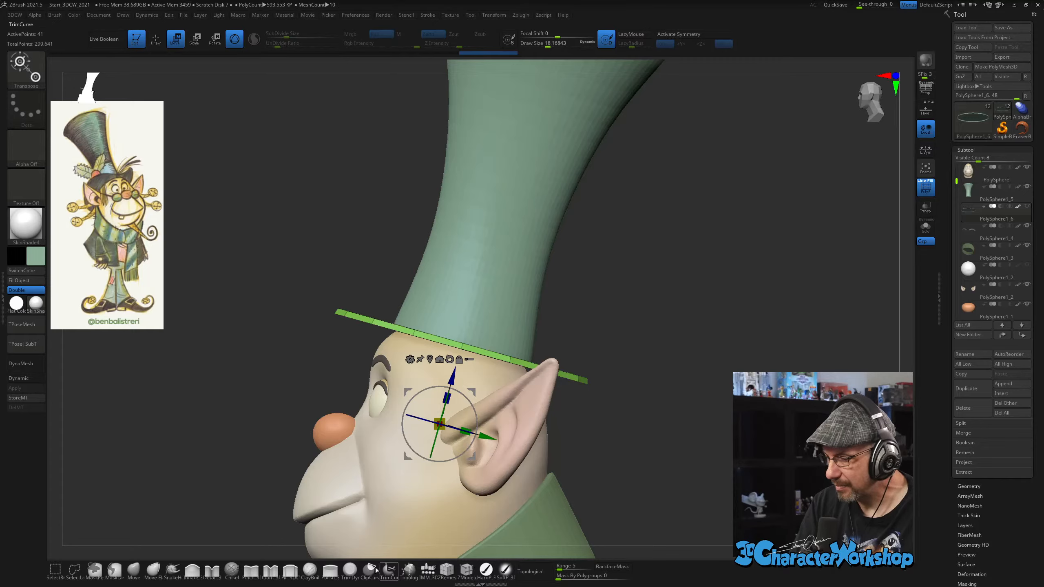
{"action": "key", "text": "q"}
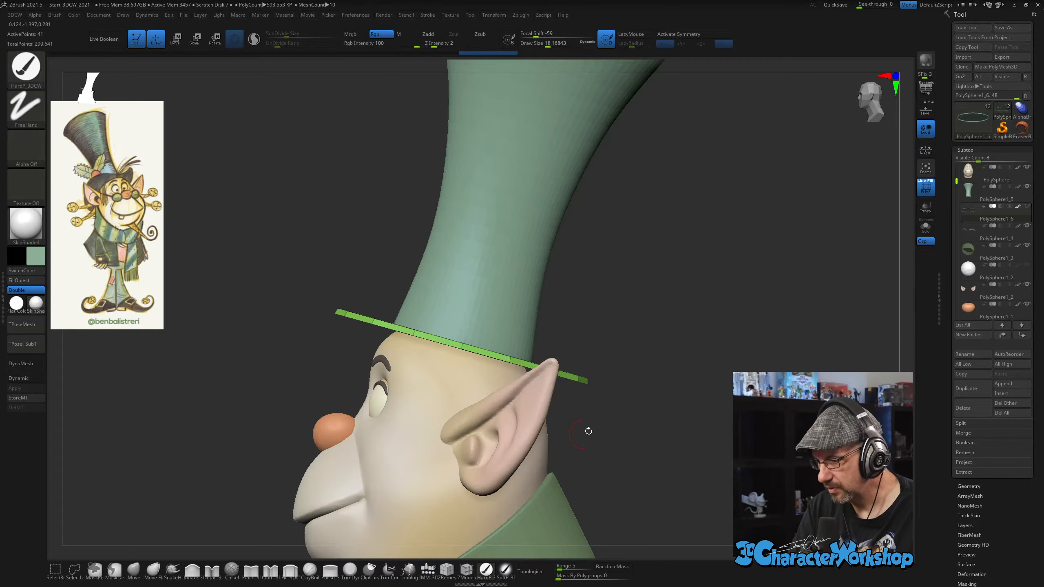
{"action": "left_click_drag", "start_coordinate": [675, 397], "coordinate": [263, 289], "text": "ctrl+shift"}
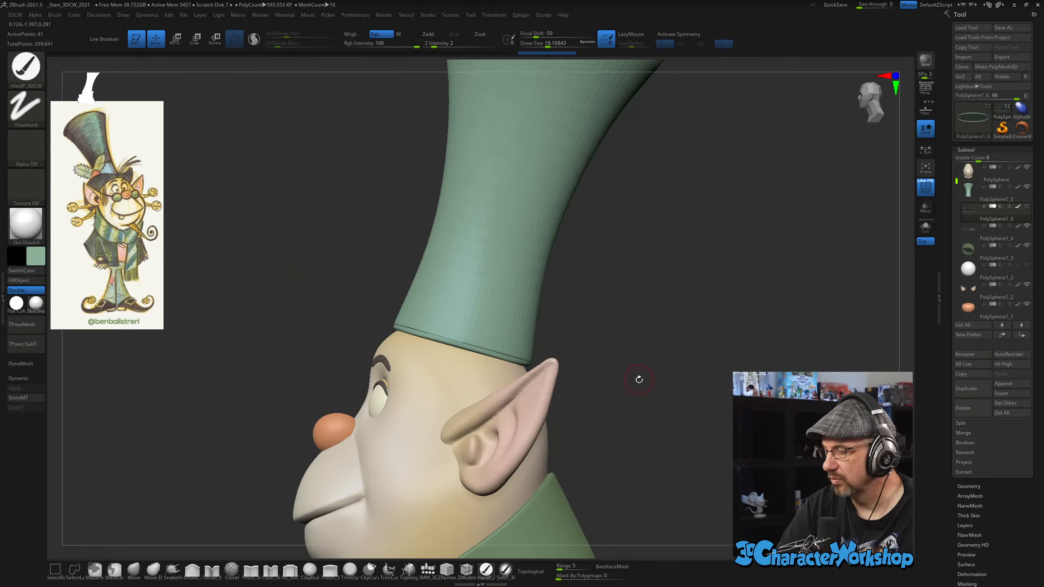
Move the flattened brim slightly down at the hat's base and check its placement from the side.
{"action": "mouse_move", "coordinate": [637, 377]}
{"action": "left_mouse_down"}
{"action": "mouse_move", "coordinate": [628, 435]}
{"action": "mouse_move", "coordinate": [648, 372]}
{"action": "mouse_move", "coordinate": [678, 424]}
{"action": "left_mouse_up"}
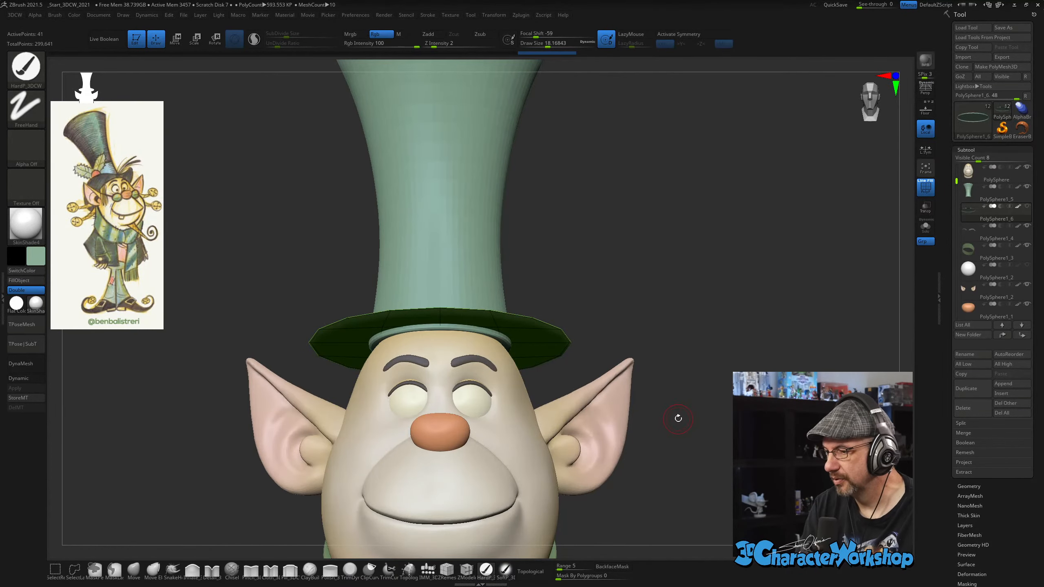
{"action": "key", "text": "w"}
{"action": "left_click_drag", "start_coordinate": [440, 377], "coordinate": [439, 383]}
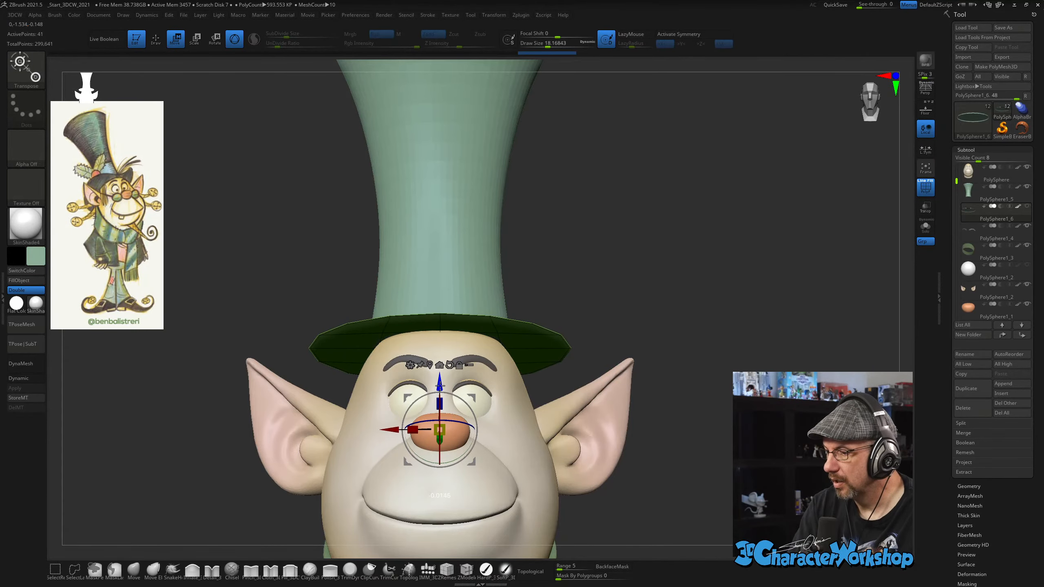
{"action": "left_click_drag", "start_coordinate": [679, 457], "coordinate": [632, 461]}
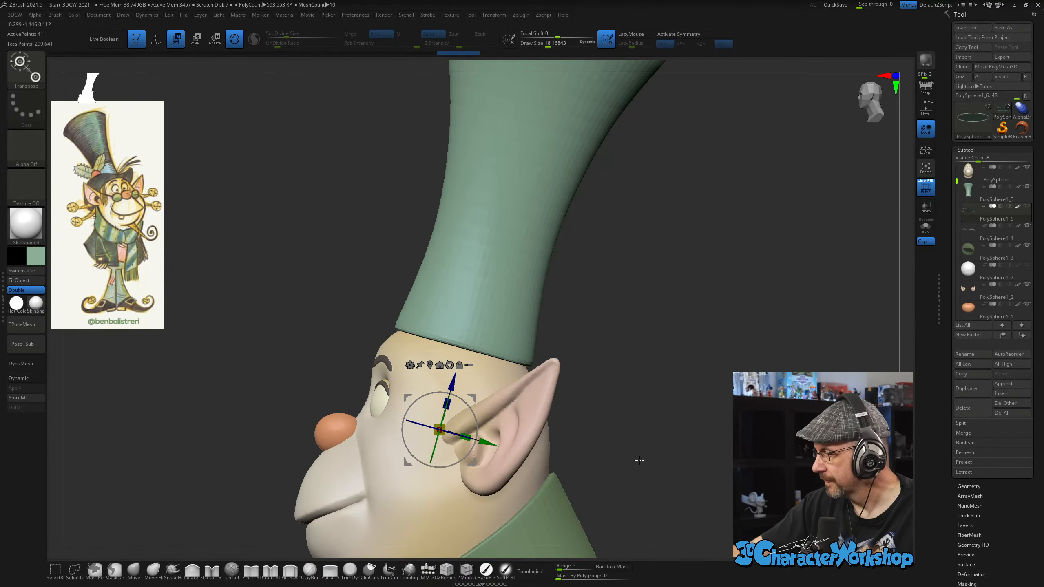
{"action": "left_click_drag", "start_coordinate": [655, 408], "coordinate": [633, 389], "text": "alt"}
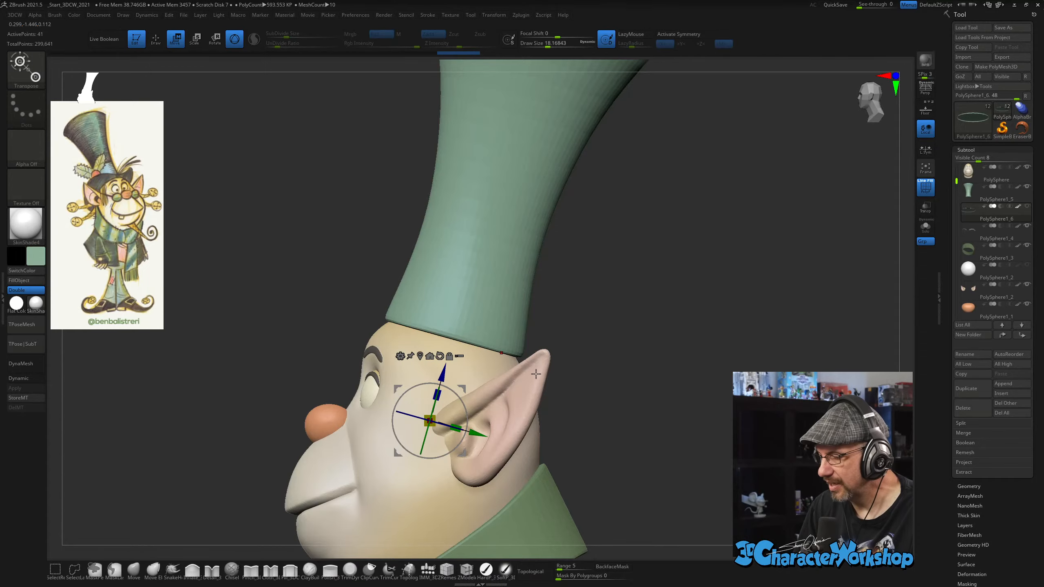
Turn on dynamic subdivision for the brim and give it a dynamic thickness of 0.00488.
{"action": "left_click_drag", "start_coordinate": [680, 328], "coordinate": [594, 328], "text": "alt"}
{"action": "key", "text": "shift+d"}
{"action": "left_click_drag", "start_coordinate": [643, 376], "coordinate": [648, 348]}
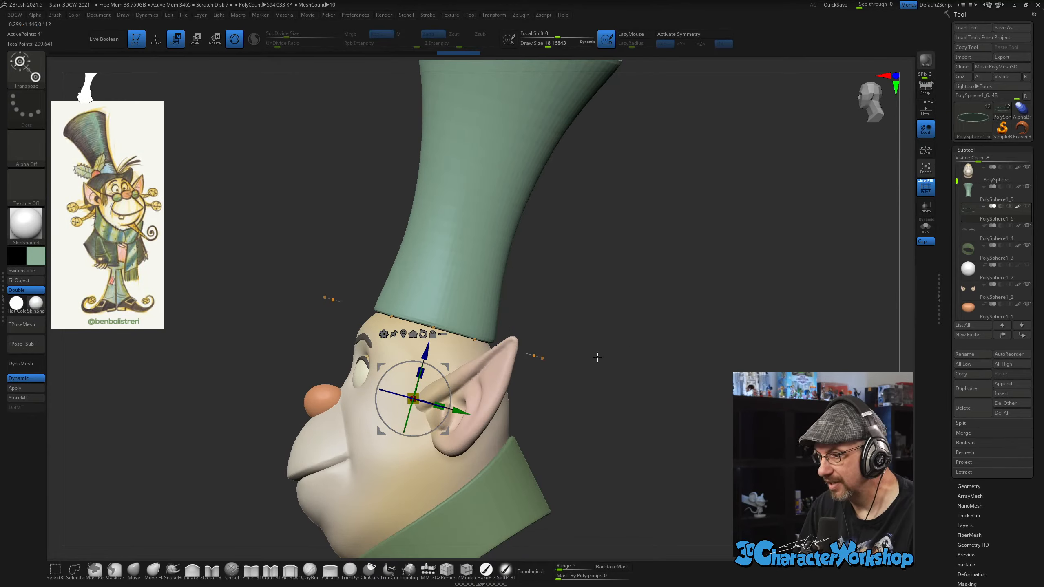
{"action": "left_click", "coordinate": [969, 486]}
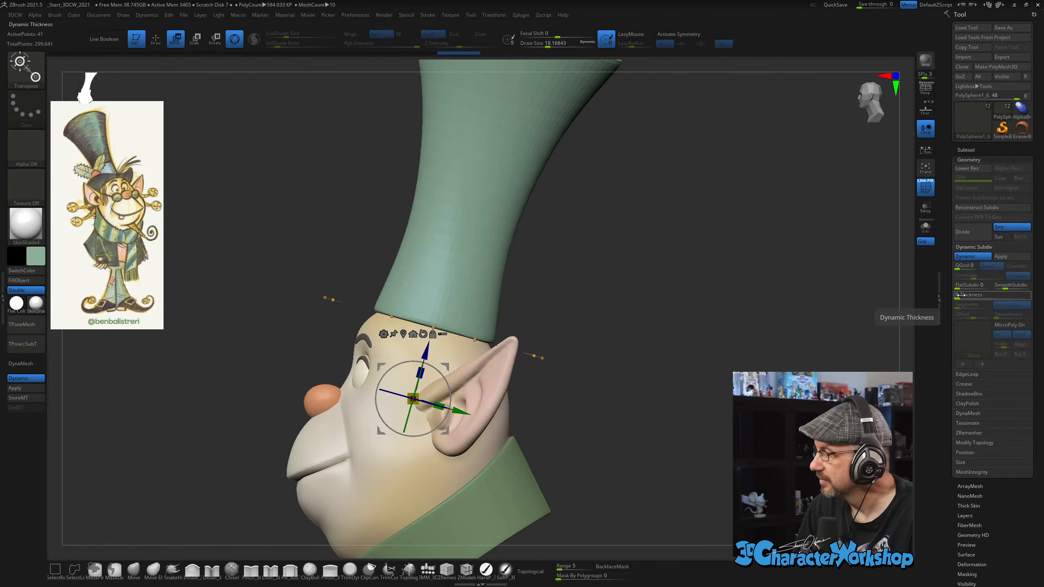
{"action": "left_click_drag", "start_coordinate": [961, 295], "coordinate": [978, 296]}
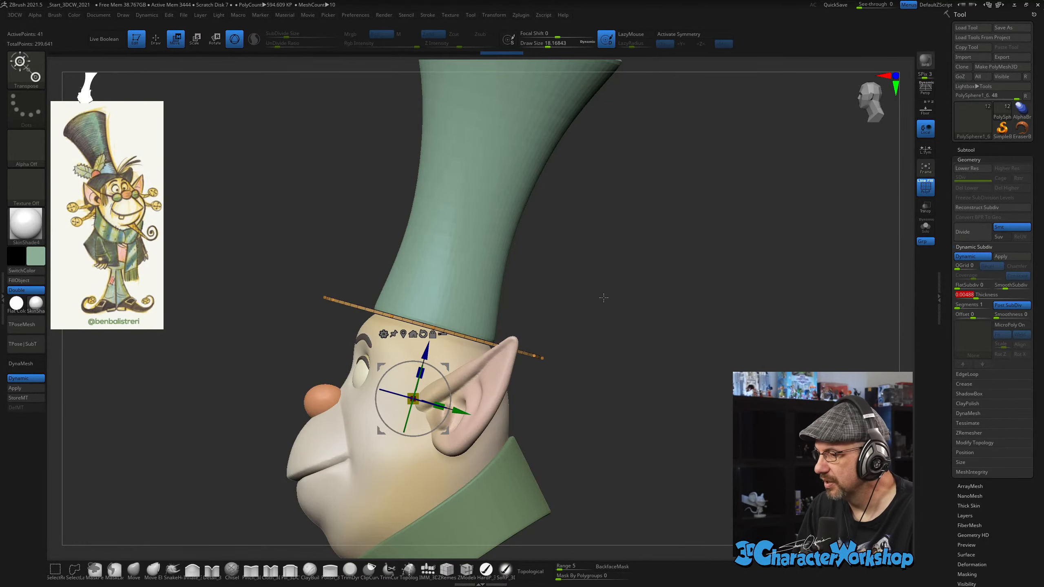
Turn off Post SubDiv for the brim and set its dynamic thickness to 0.01234.
{"action": "left_click_drag", "start_coordinate": [604, 298], "coordinate": [695, 314]}
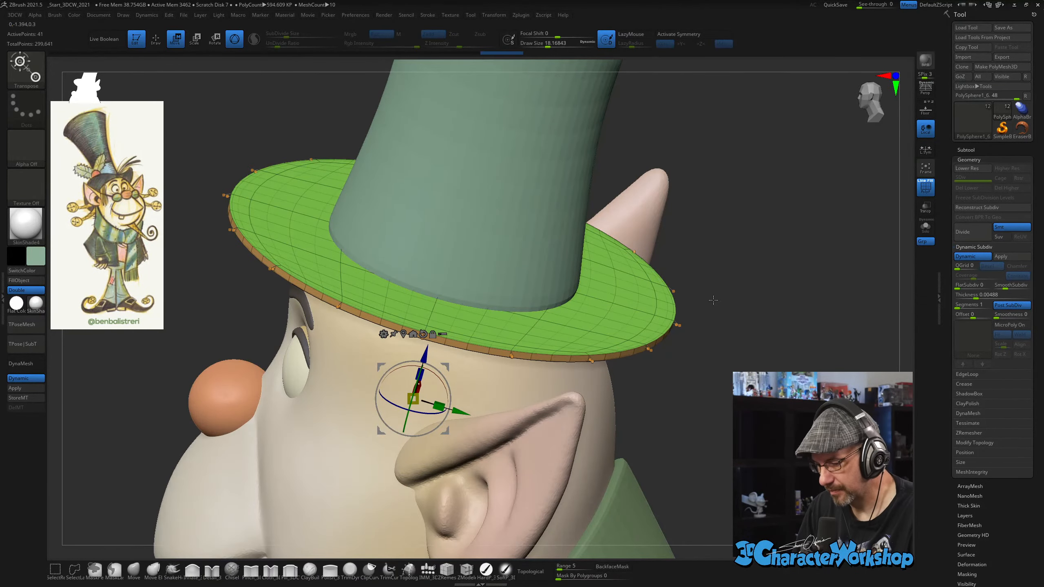
{"action": "key", "text": "3"}
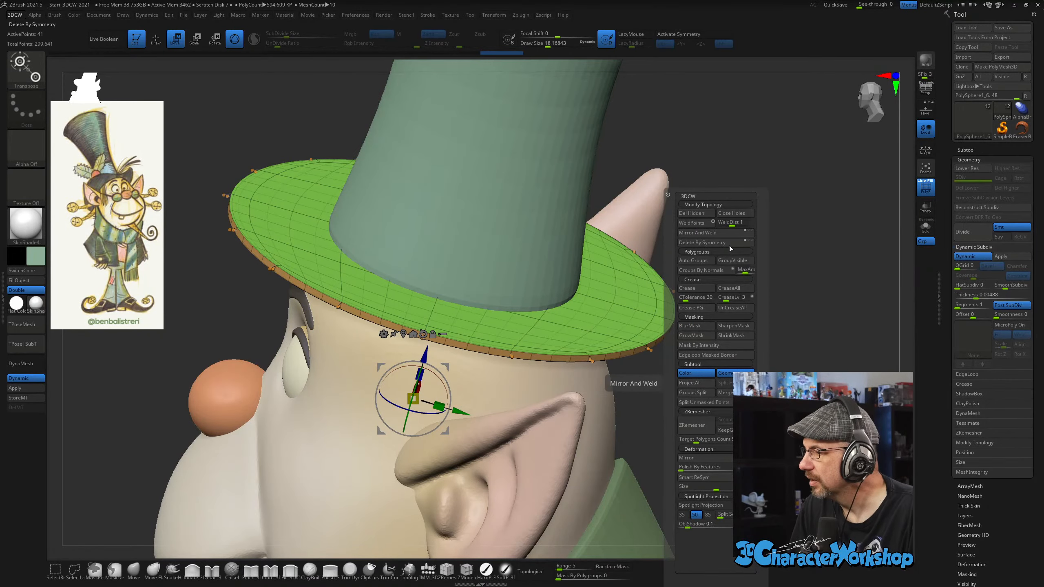
{"action": "left_click", "coordinate": [1020, 307]}
{"action": "left_click_drag", "start_coordinate": [734, 263], "coordinate": [725, 314]}
{"action": "left_click_drag", "start_coordinate": [687, 280], "coordinate": [695, 282]}
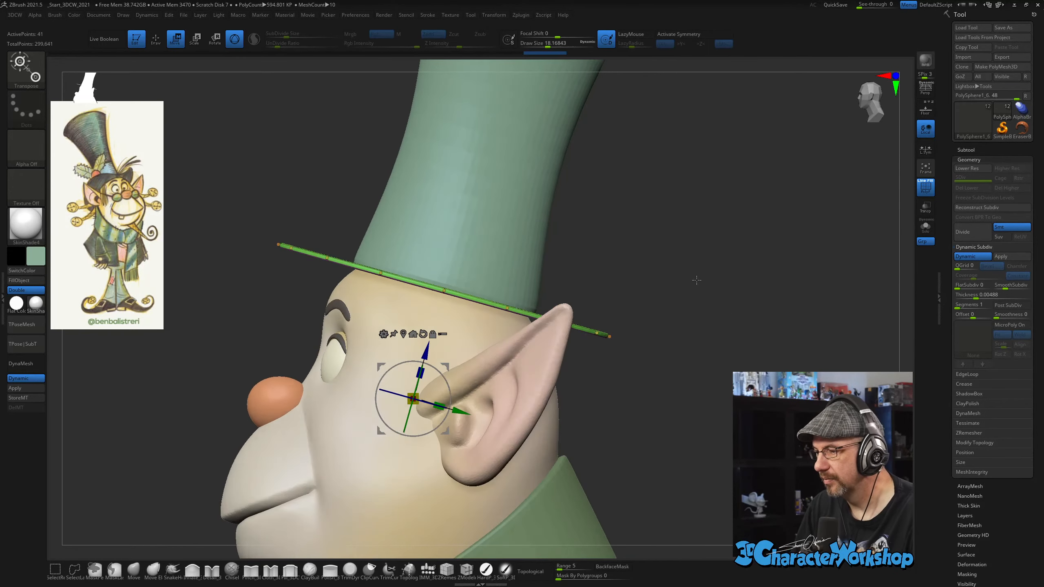
{"action": "left_click_drag", "start_coordinate": [1007, 294], "coordinate": [980, 297]}
{"action": "left_click_drag", "start_coordinate": [696, 293], "coordinate": [682, 265], "text": "alt"}
{"action": "left_click_drag", "start_coordinate": [627, 295], "coordinate": [648, 288], "text": "shift"}
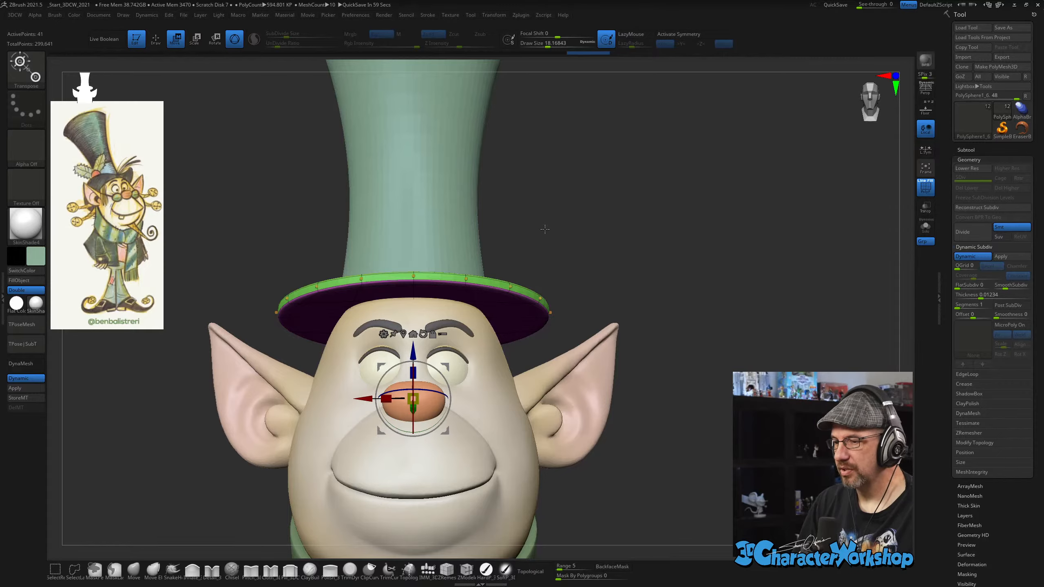
Scale the hat brim slightly shorter from front to back along its slope.
{"action": "left_click_drag", "start_coordinate": [562, 222], "coordinate": [660, 275]}
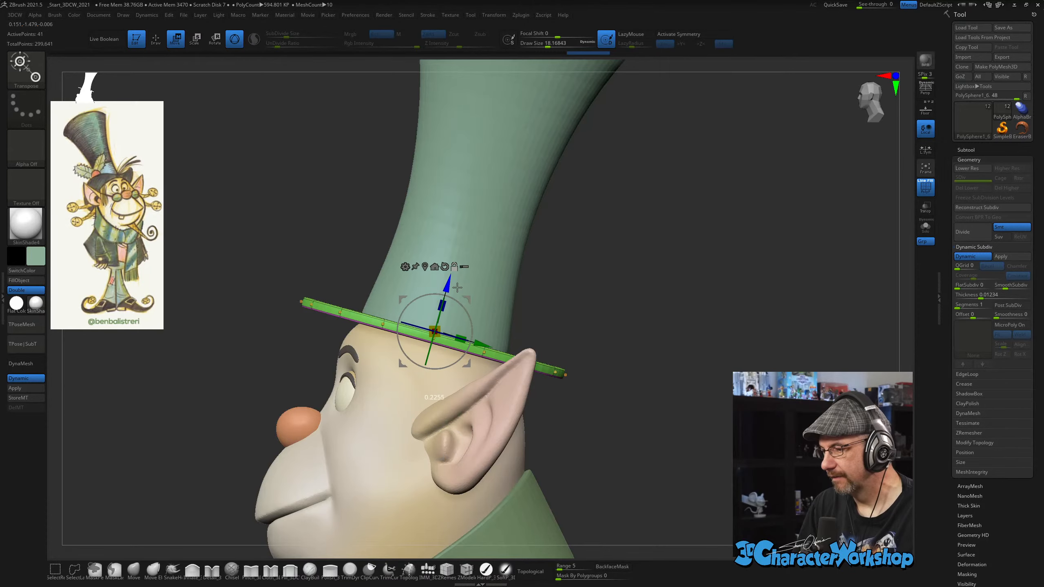
{"action": "left_click", "coordinate": [432, 338]}
{"action": "left_click_drag", "start_coordinate": [462, 342], "coordinate": [457, 341]}
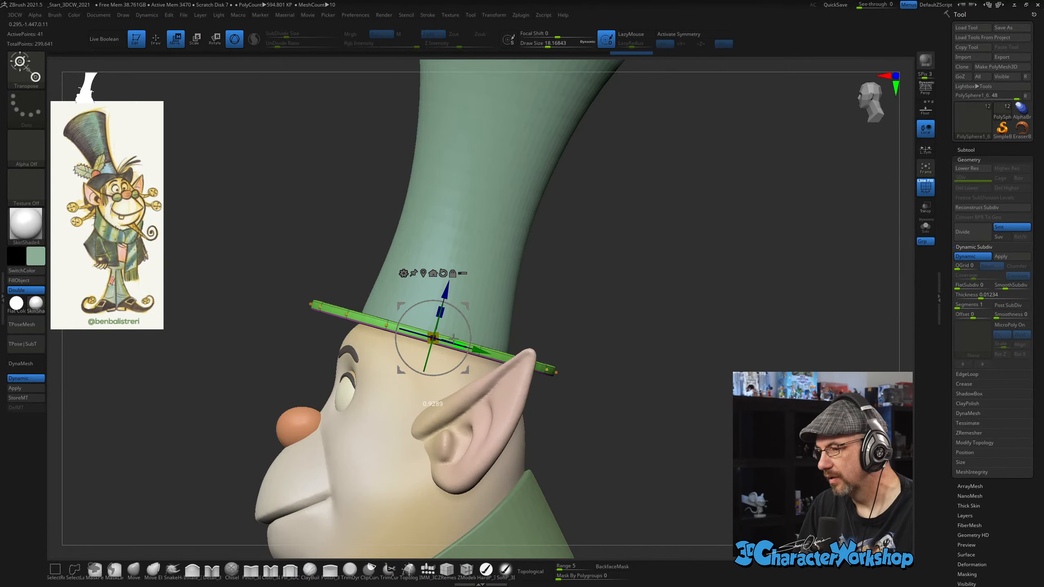
Lower the brim below the hat's base onto the forehead and check its placement from the side and front.
{"action": "left_click_drag", "start_coordinate": [570, 308], "coordinate": [553, 231]}
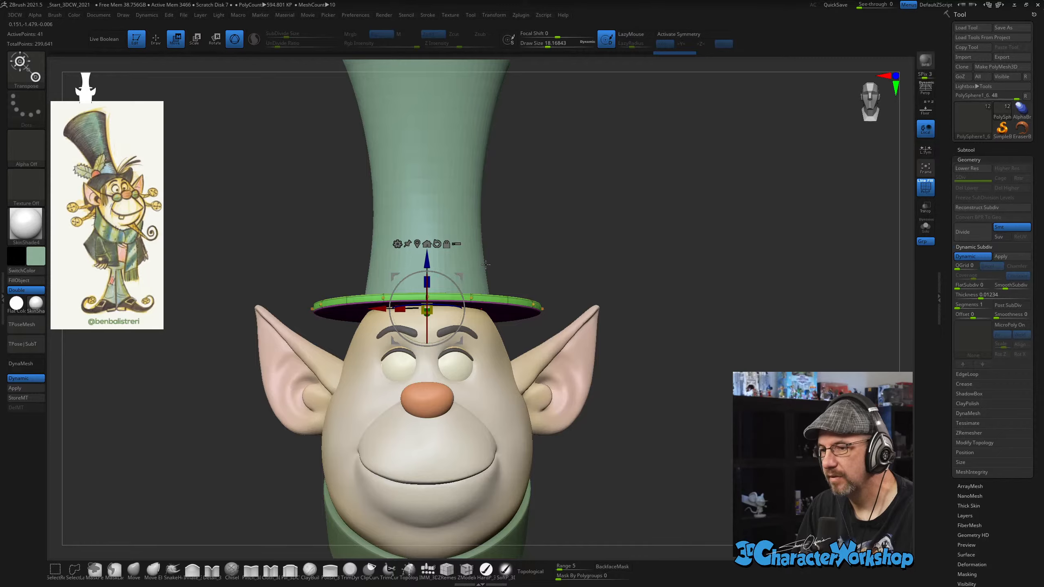
{"action": "left_click_drag", "start_coordinate": [429, 261], "coordinate": [433, 278]}
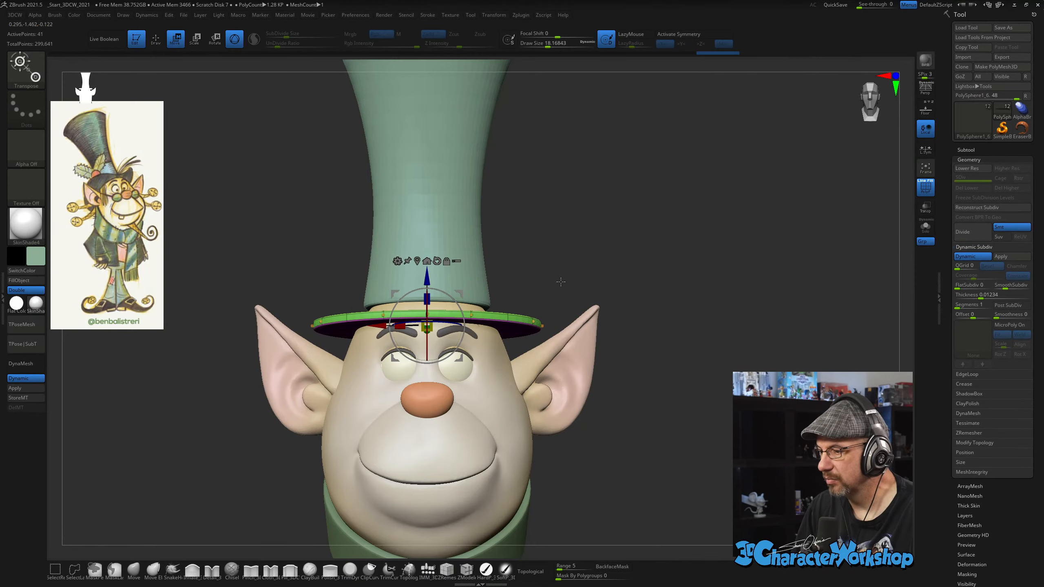
{"action": "left_click_drag", "start_coordinate": [594, 257], "coordinate": [607, 278]}
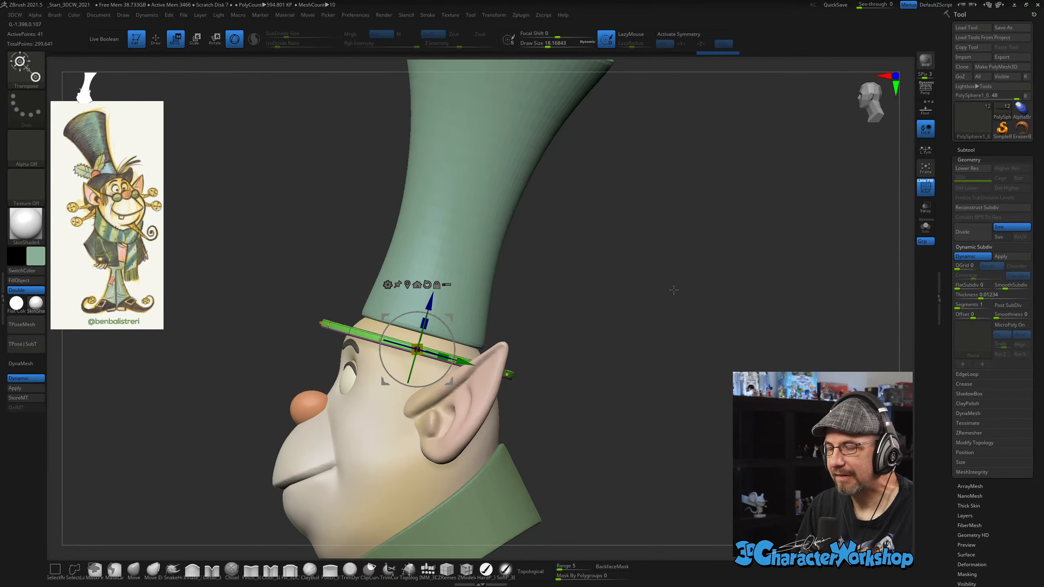
{"action": "left_click_drag", "start_coordinate": [673, 290], "coordinate": [698, 294]}
{"action": "left_click_drag", "start_coordinate": [612, 277], "coordinate": [626, 248], "text": "alt"}
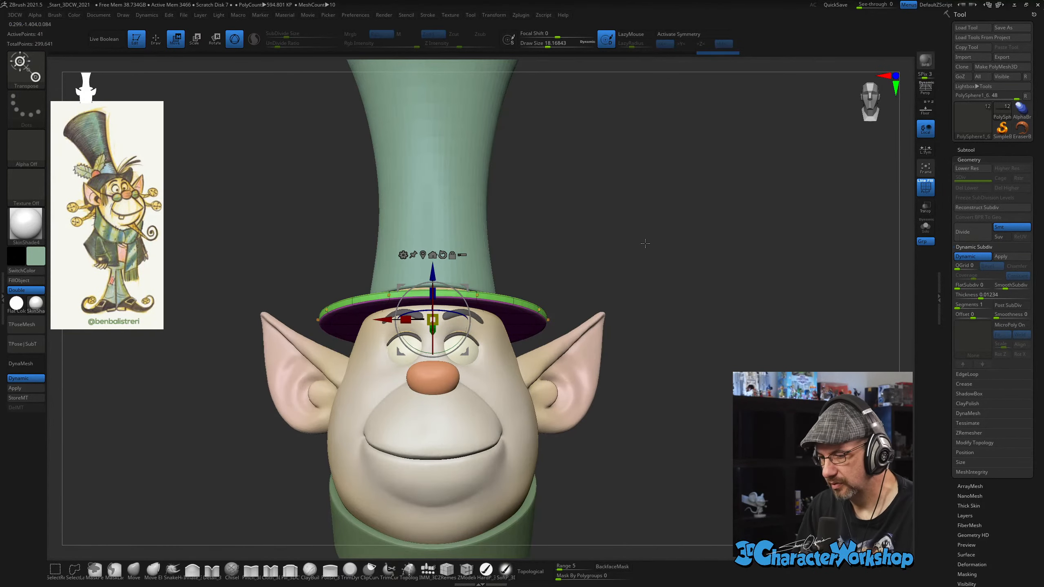
{"action": "left_click_drag", "start_coordinate": [660, 197], "coordinate": [652, 222]}
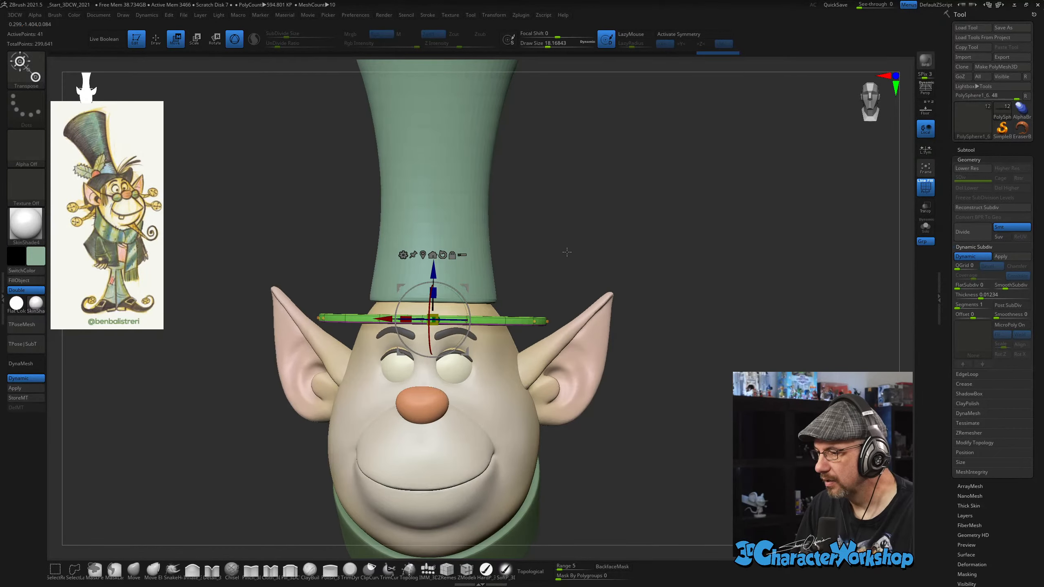
{"action": "mouse_move", "coordinate": [585, 255]}
{"action": "left_mouse_down", "text": "ctrl"}
{"action": "mouse_move", "coordinate": [514, 281]}
{"action": "mouse_move", "coordinate": [565, 402]}
{"action": "mouse_move", "coordinate": [665, 414]}
{"action": "left_mouse_up", "text": "ctrl"}
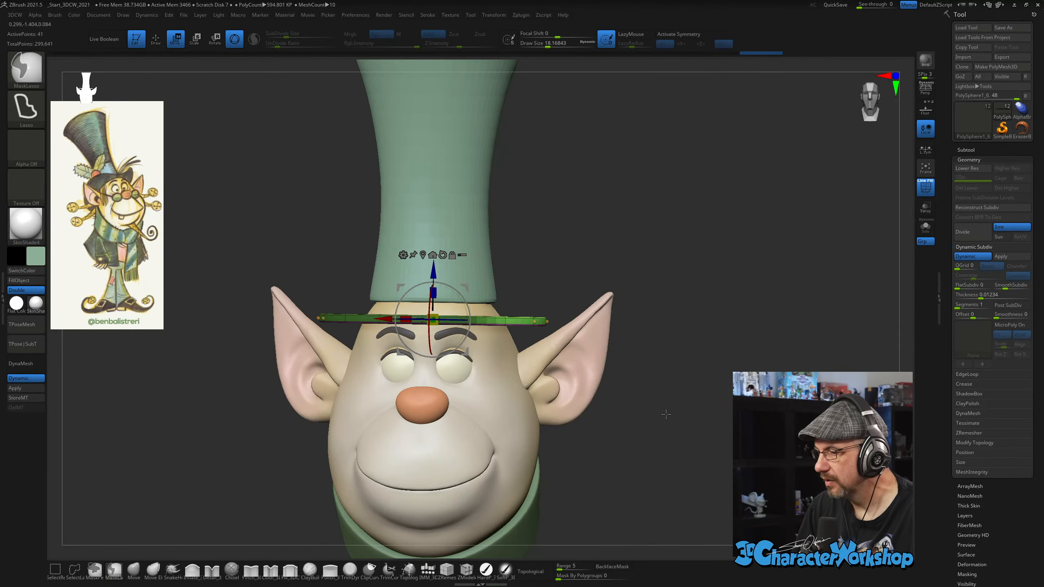
{"action": "left_click_drag", "start_coordinate": [690, 265], "coordinate": [689, 287]}
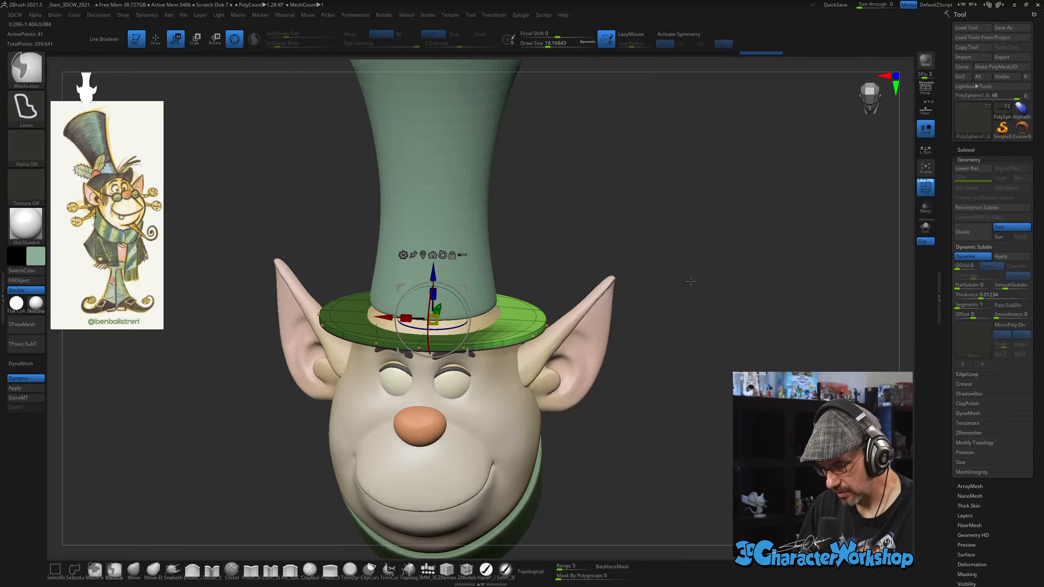
{"action": "left_click", "coordinate": [689, 286], "text": "ctrl"}
Turn on X symmetry for the brim and save the work to disk.
{"action": "key", "text": "x"}
{"action": "left_click_drag", "start_coordinate": [649, 218], "coordinate": [616, 194]}
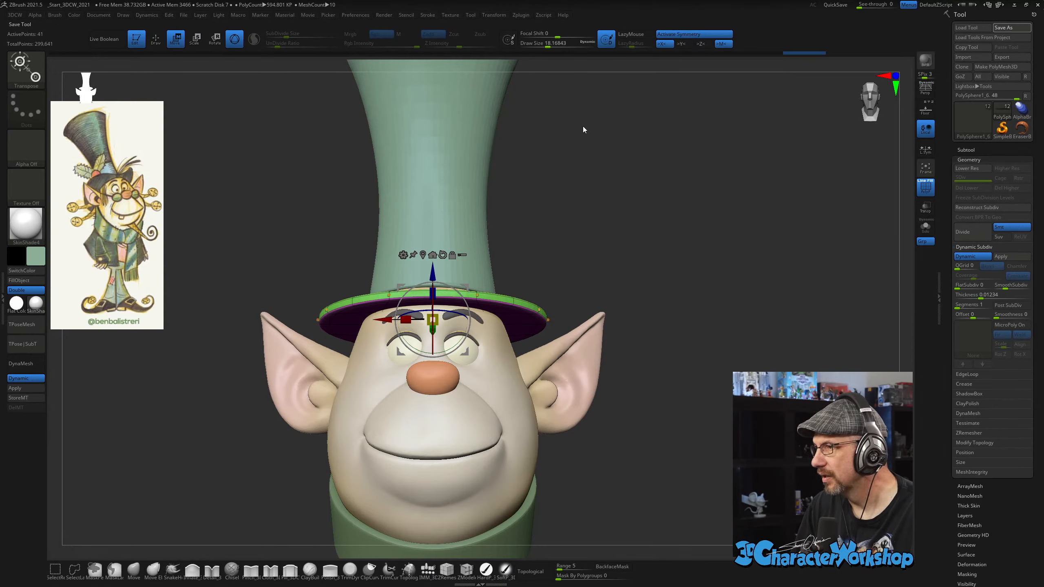
{"action": "key", "text": "s"}
{"action": "left_click", "coordinate": [598, 191]}
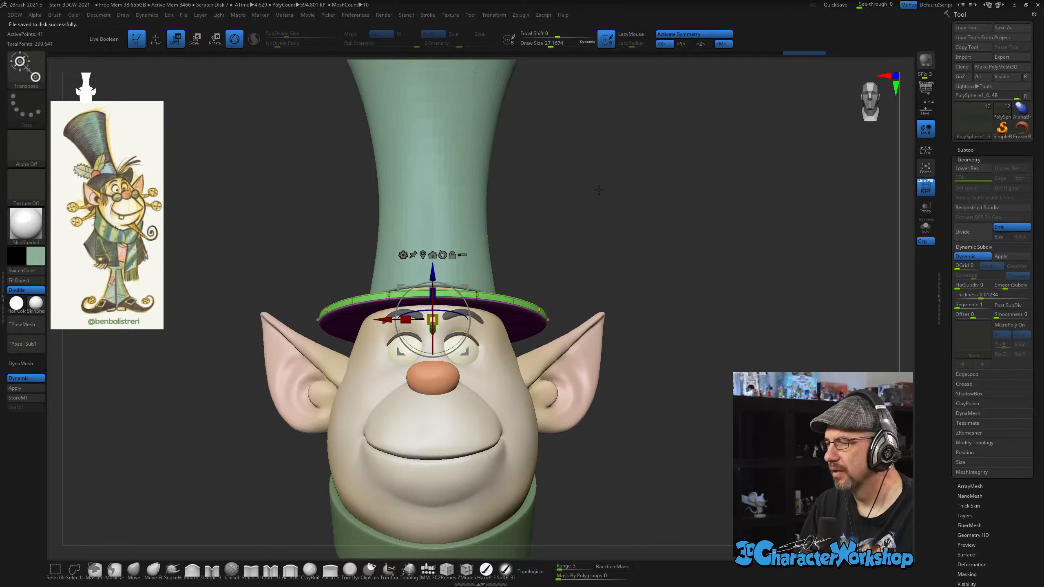
Mask the middle section of the brim symmetrically, leaving both sides free, and isolate the brim in an edge-on front view.
{"action": "left_click_drag", "start_coordinate": [598, 190], "coordinate": [583, 283]}
{"action": "mouse_move", "coordinate": [468, 316]}
{"action": "left_mouse_down", "text": "ctrl"}
{"action": "mouse_move", "coordinate": [559, 288]}
{"action": "mouse_move", "coordinate": [622, 329]}
{"action": "left_mouse_up", "text": "ctrl"}
{"action": "left_click_drag", "start_coordinate": [644, 375], "coordinate": [635, 416], "text": "alt"}
{"action": "left_click_drag", "start_coordinate": [634, 416], "coordinate": [633, 447]}
{"action": "left_click", "coordinate": [926, 227]}
{"action": "left_click_drag", "start_coordinate": [776, 326], "coordinate": [639, 382]}
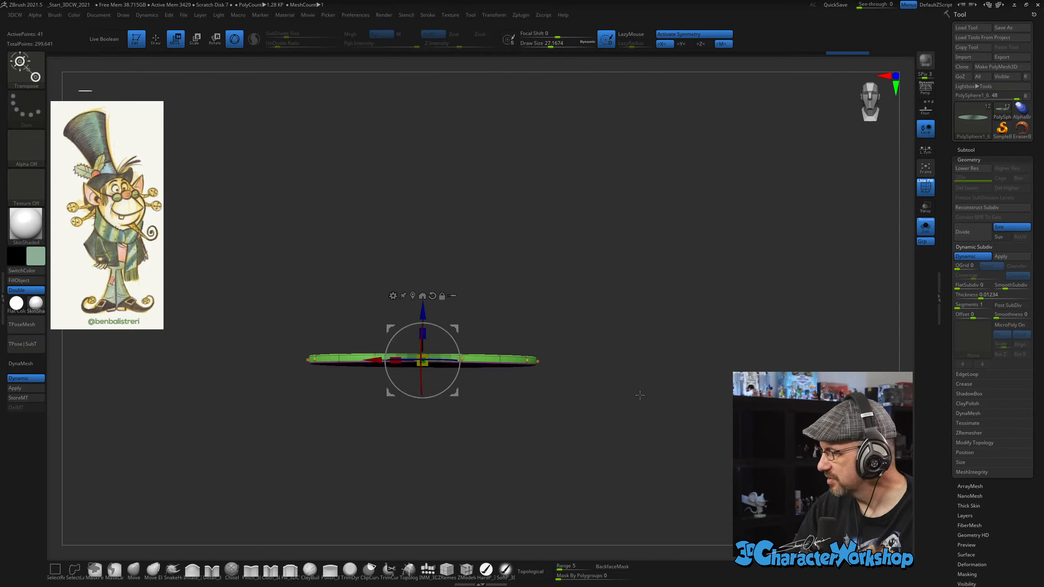
Lay a horizontal transpose line from the brim's centre past its edge and move the unmasked sides down.
{"action": "left_click", "coordinate": [235, 40]}
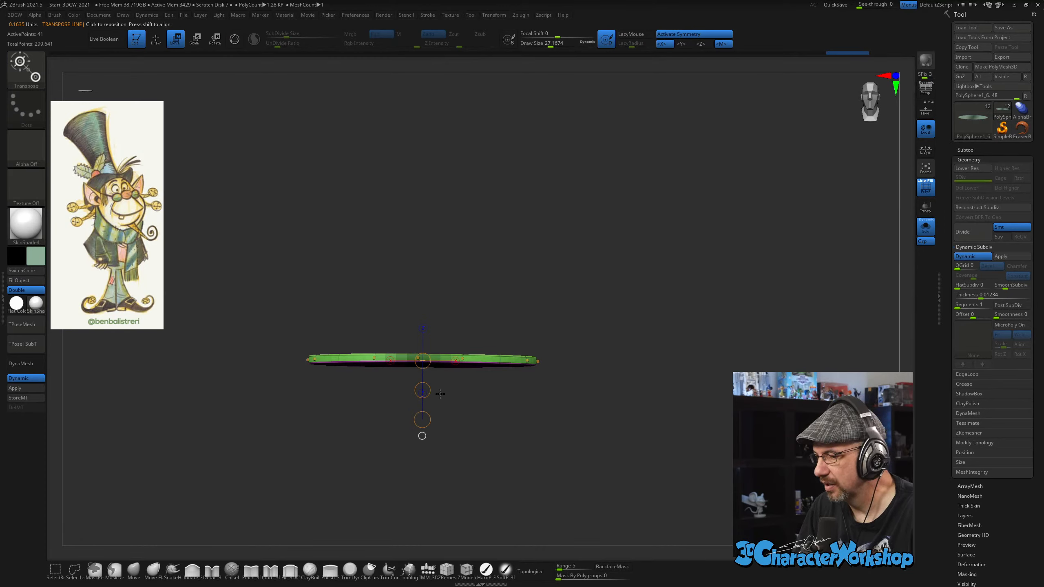
{"action": "left_click_drag", "start_coordinate": [429, 388], "coordinate": [578, 505]}
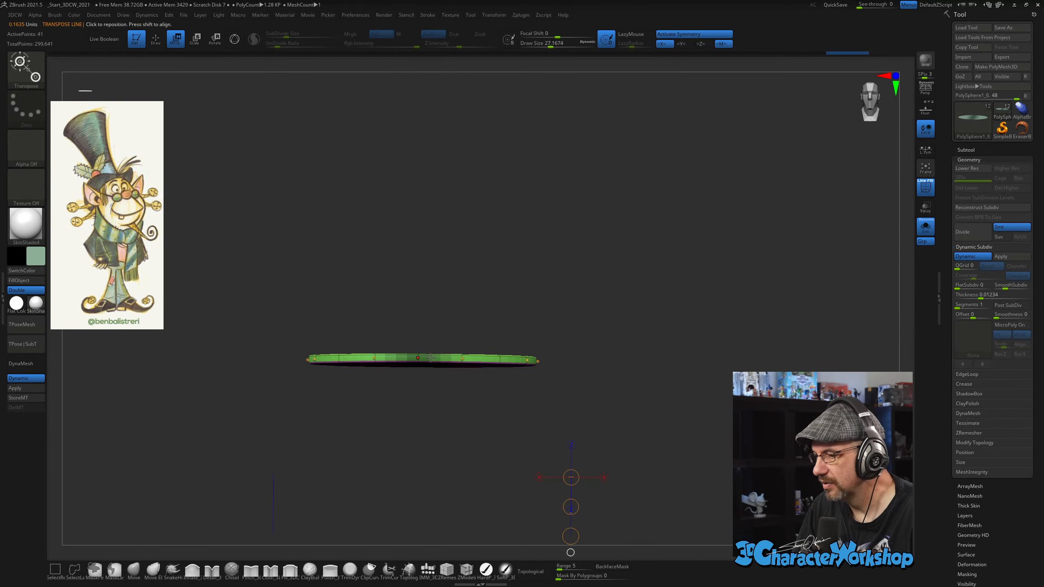
{"action": "left_click_drag", "start_coordinate": [430, 357], "coordinate": [600, 360]}
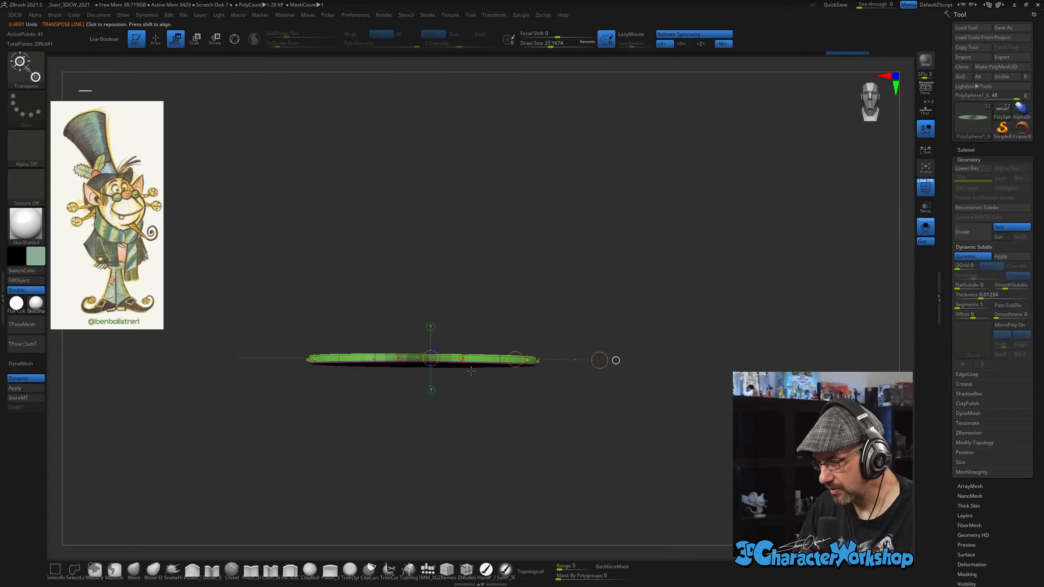
{"action": "left_click_drag", "start_coordinate": [515, 359], "coordinate": [510, 402]}
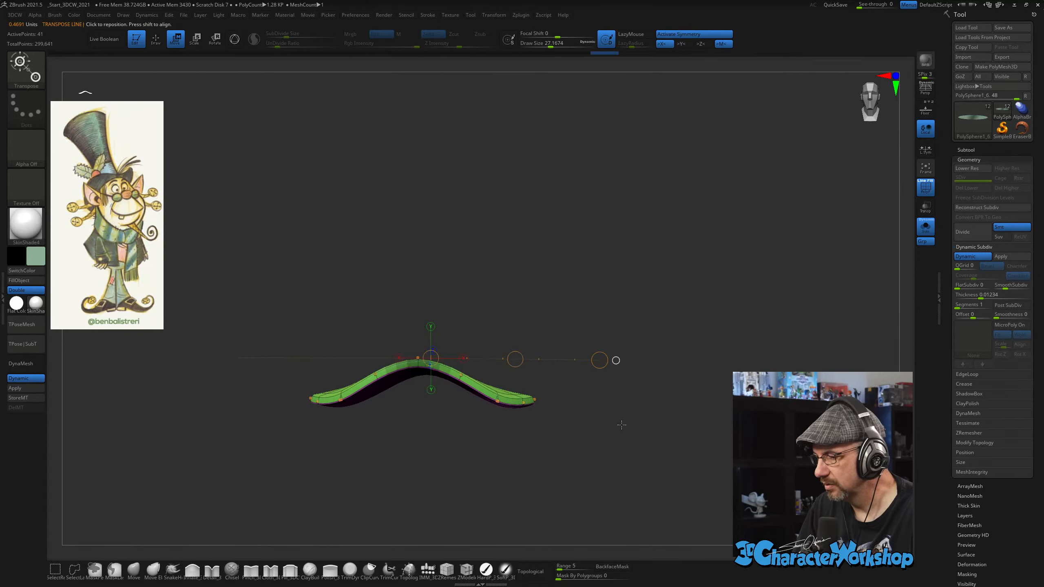
{"action": "left_click_drag", "start_coordinate": [621, 425], "coordinate": [625, 427]}
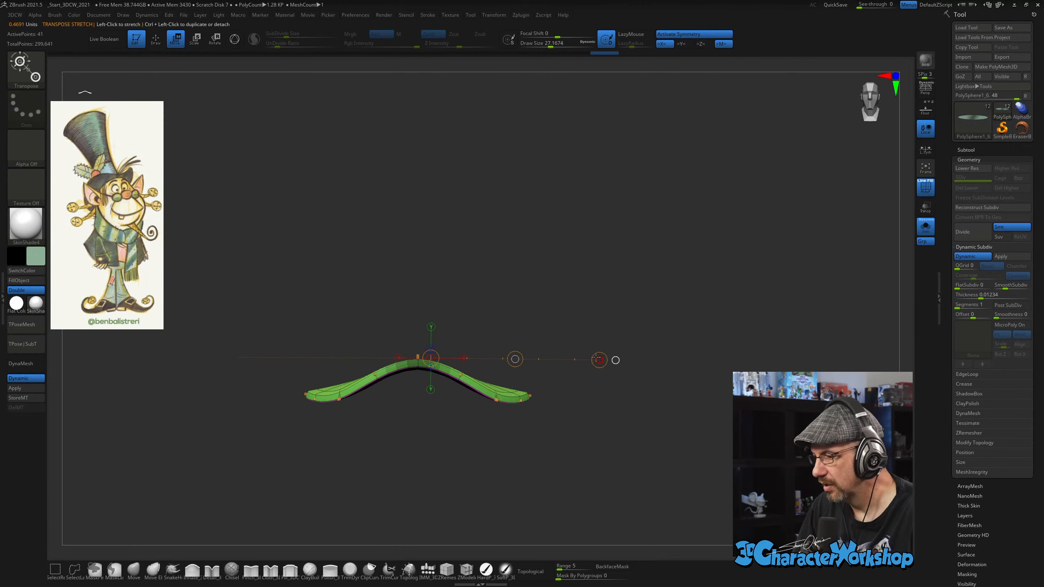
Try rotating the brim's lowered sides upward around its centre, and undo the rotation.
{"action": "key", "text": "r"}
{"action": "left_click_drag", "start_coordinate": [600, 360], "coordinate": [593, 270]}
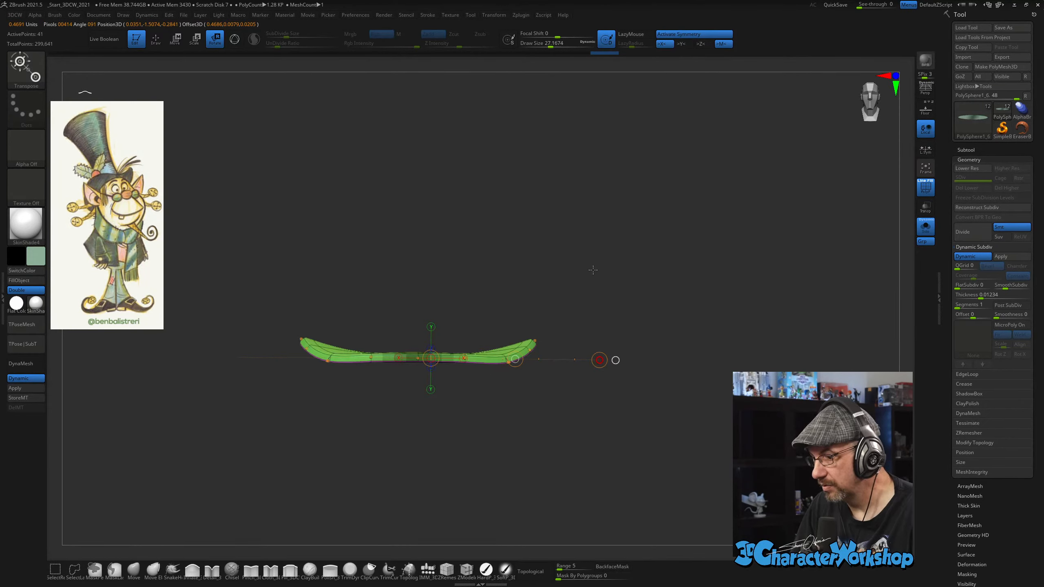
{"action": "mouse_move", "coordinate": [606, 408]}
{"action": "left_mouse_down"}
{"action": "mouse_move", "coordinate": [599, 446]}
{"action": "mouse_move", "coordinate": [604, 408]}
{"action": "left_mouse_up"}
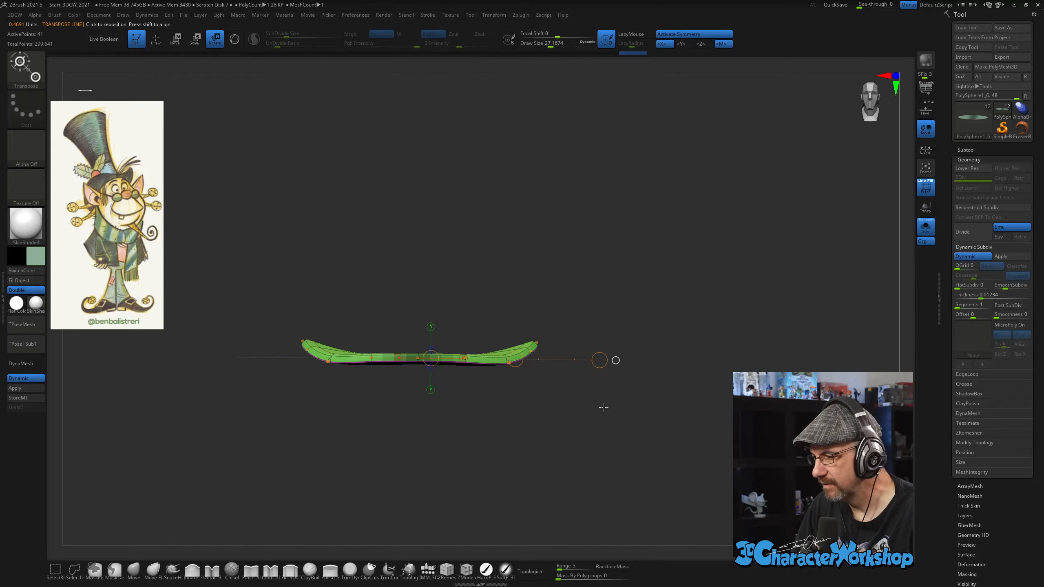
{"action": "mouse_move", "coordinate": [606, 356]}
{"action": "left_mouse_down", "text": "alt"}
{"action": "mouse_move", "coordinate": [590, 338]}
{"action": "mouse_move", "coordinate": [602, 347]}
{"action": "left_mouse_up", "text": "alt"}
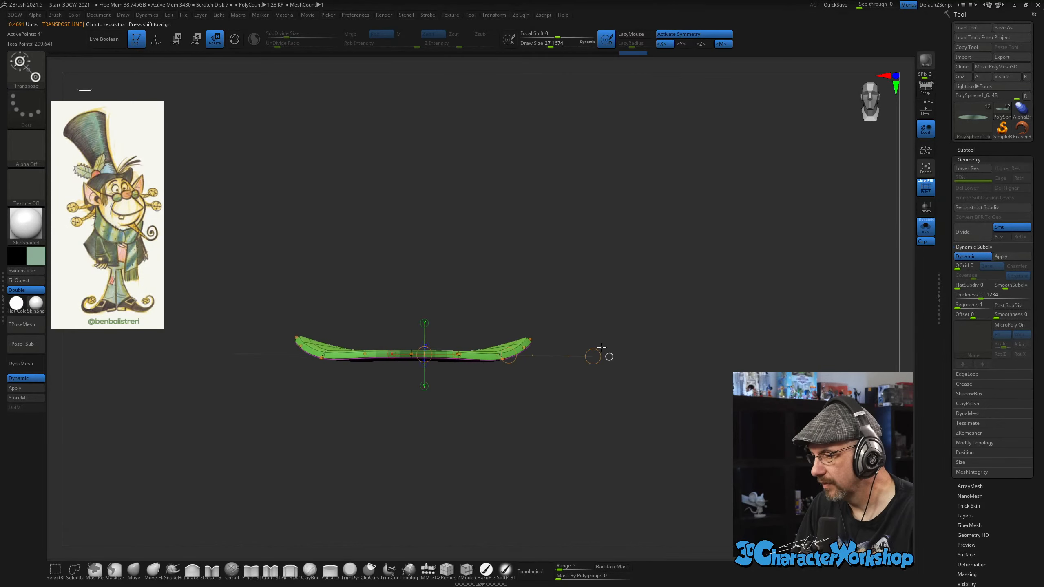
{"action": "key", "text": "ctrl+z"}
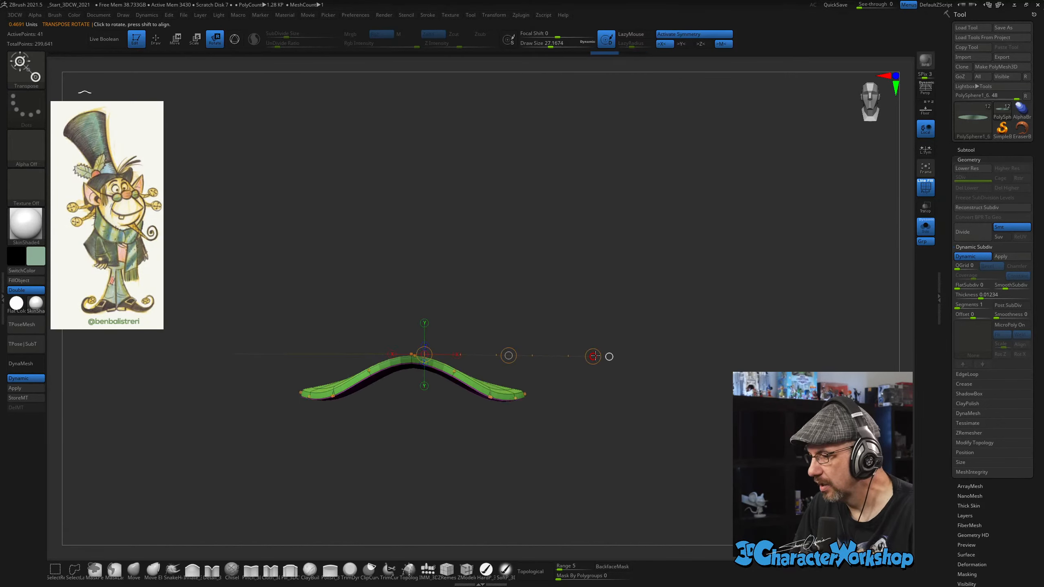
Curl both sides of the brim upward by rotating and moving the unmasked ends with the transpose line.
{"action": "left_click_drag", "start_coordinate": [595, 356], "coordinate": [569, 259]}
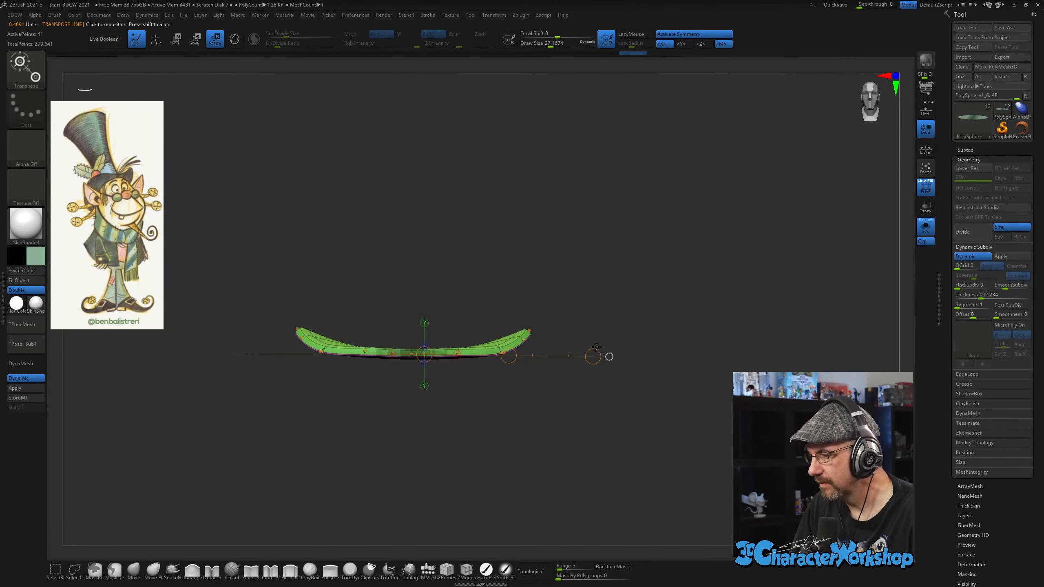
{"action": "left_click_drag", "start_coordinate": [595, 347], "coordinate": [543, 316]}
{"action": "key", "text": "w"}
{"action": "left_click_drag", "start_coordinate": [479, 340], "coordinate": [495, 374]}
{"action": "key", "text": "r"}
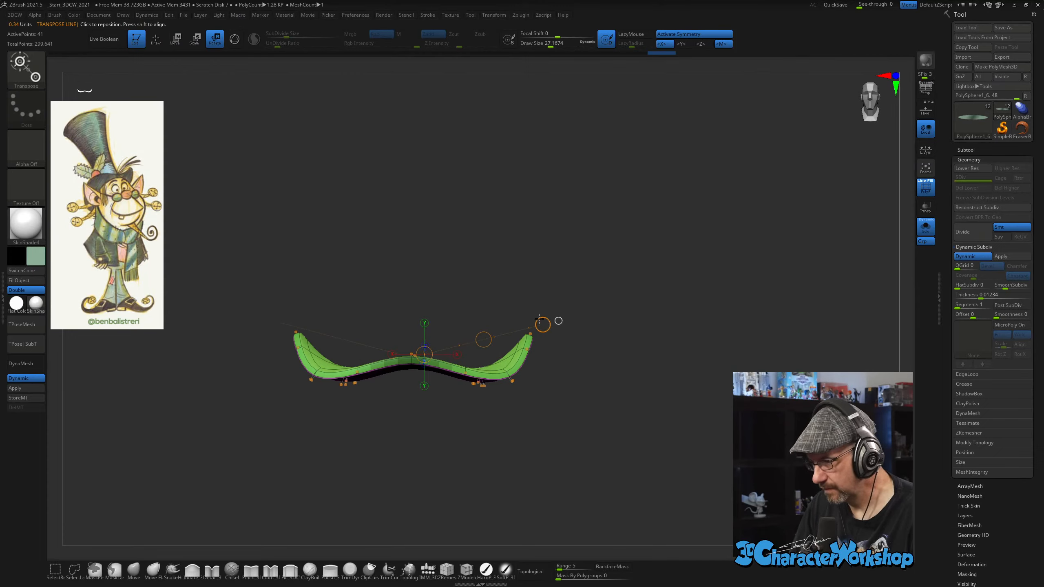
{"action": "mouse_move", "coordinate": [649, 409]}
{"action": "left_mouse_down"}
{"action": "mouse_move", "coordinate": [576, 405]}
{"action": "mouse_move", "coordinate": [634, 405]}
{"action": "mouse_move", "coordinate": [621, 428]}
{"action": "mouse_move", "coordinate": [623, 419]}
{"action": "left_mouse_up"}
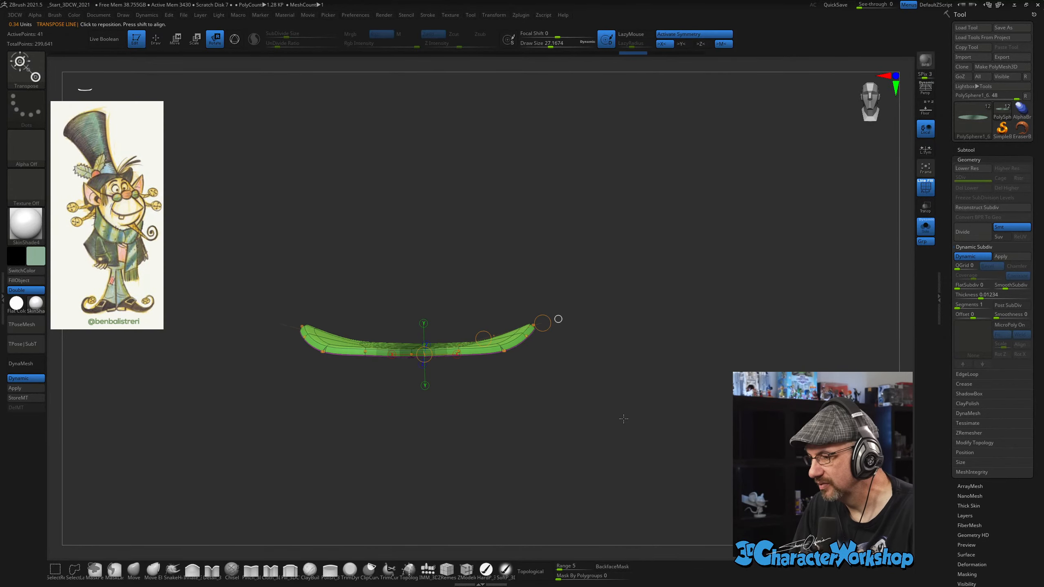
{"action": "key", "text": "w"}
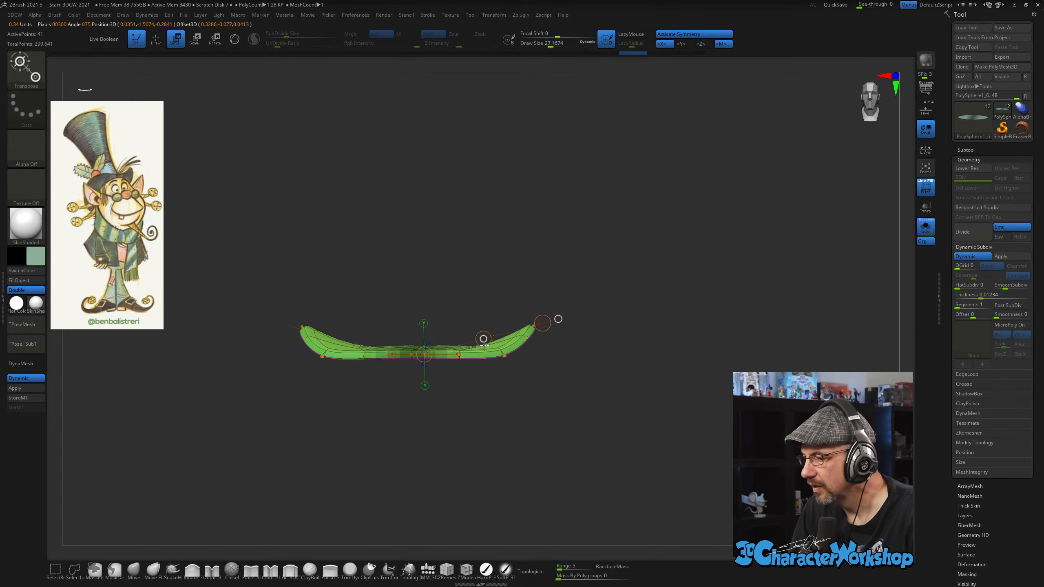
{"action": "left_click_drag", "start_coordinate": [606, 393], "coordinate": [602, 397]}
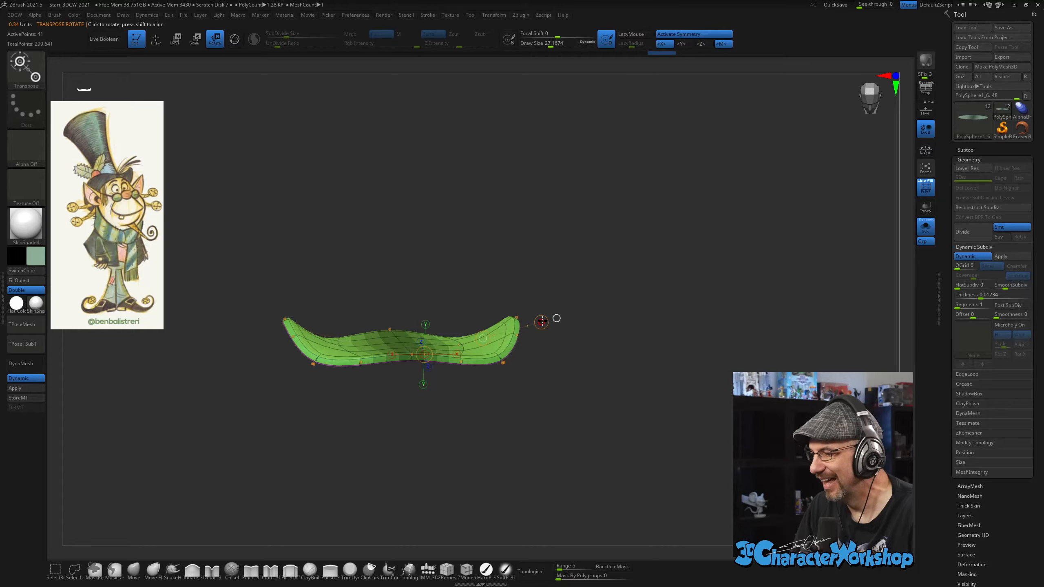
Round the squarish outline of the curled brim using the Move brush at a draw size of about 94.
{"action": "left_click_drag", "start_coordinate": [542, 321], "coordinate": [539, 418]}
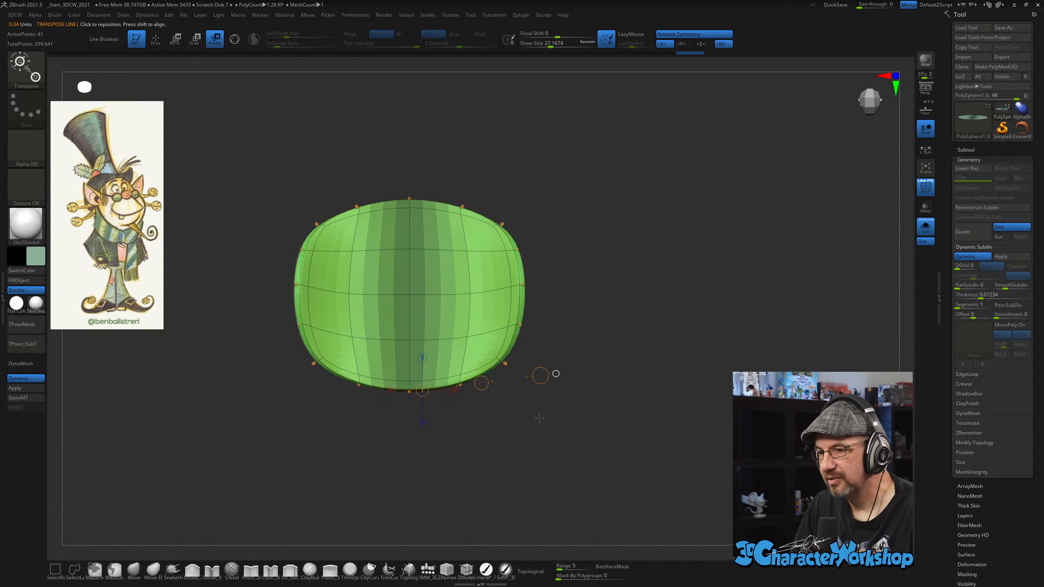
{"action": "left_click", "coordinate": [133, 577]}
{"action": "key", "text": "q"}
{"action": "key", "text": "s"}
{"action": "left_click_drag", "start_coordinate": [247, 178], "coordinate": [263, 177]}
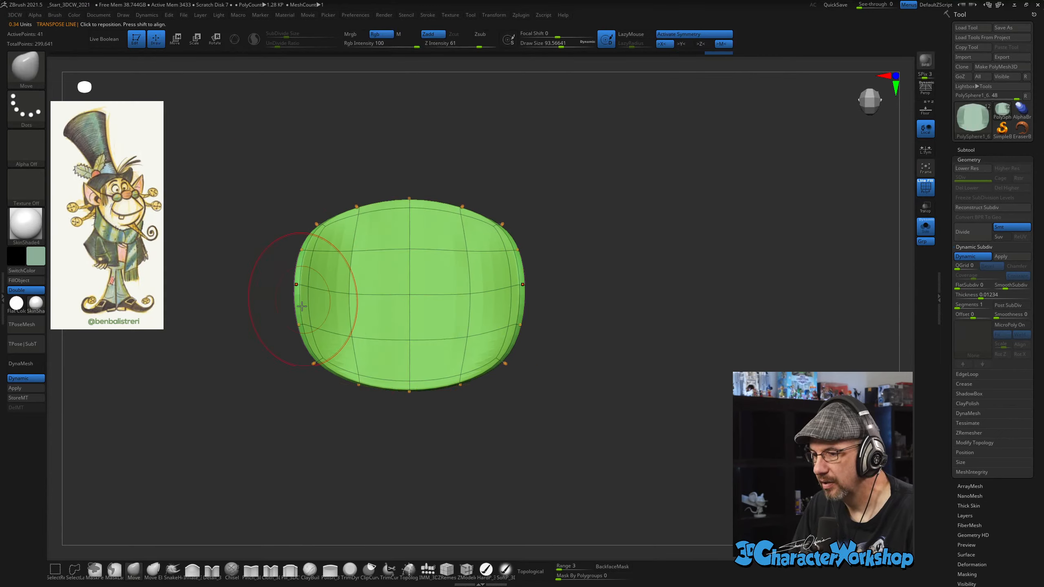
{"action": "left_click_drag", "start_coordinate": [316, 365], "coordinate": [328, 358]}
{"action": "left_click_drag", "start_coordinate": [369, 161], "coordinate": [367, 204], "text": "alt"}
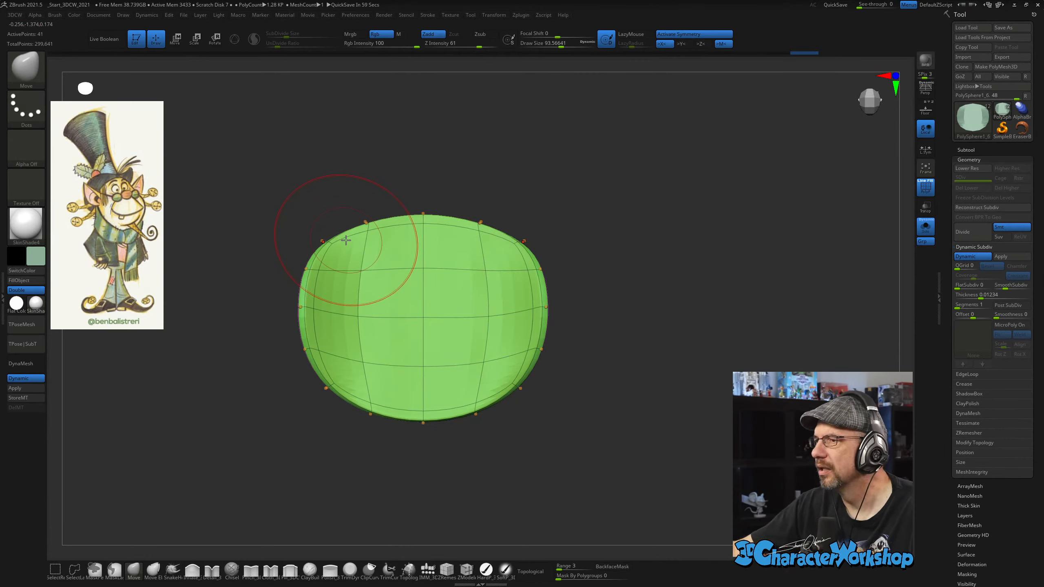
{"action": "left_click_drag", "start_coordinate": [321, 257], "coordinate": [327, 257]}
{"action": "left_click_drag", "start_coordinate": [583, 401], "coordinate": [563, 412]}
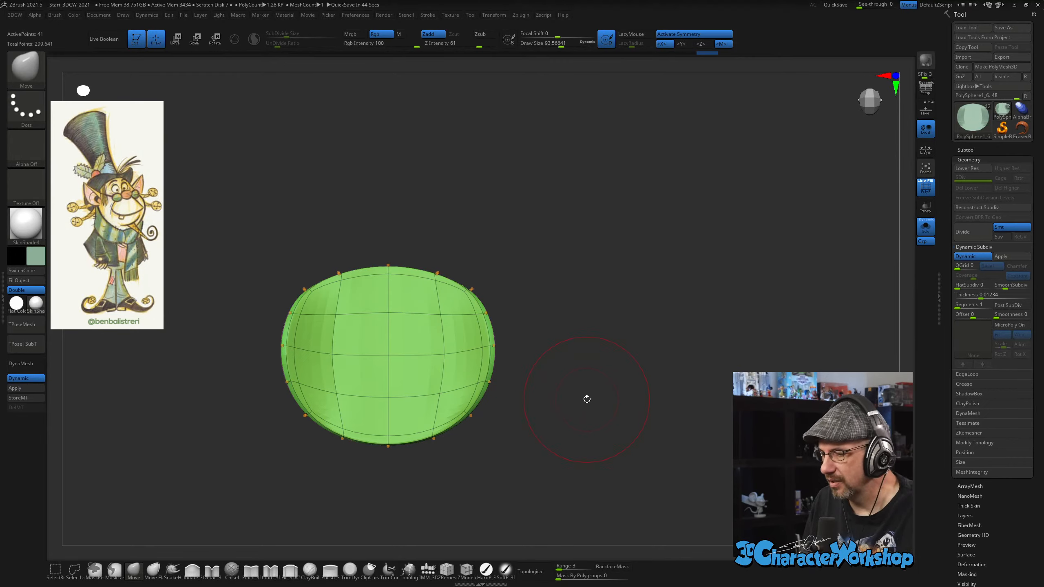
Turn off the brim's dynamic subdivision and set the draw size to about 30 for work on its outer edge.
{"action": "mouse_move", "coordinate": [587, 399]}
{"action": "left_mouse_down"}
{"action": "mouse_move", "coordinate": [578, 320]}
{"action": "mouse_move", "coordinate": [586, 403]}
{"action": "mouse_move", "coordinate": [590, 385]}
{"action": "mouse_move", "coordinate": [607, 380]}
{"action": "left_mouse_up"}
{"action": "key", "text": "shift+d"}
{"action": "key", "text": "s"}
{"action": "left_click_drag", "start_coordinate": [664, 317], "coordinate": [614, 235], "text": "alt"}
{"action": "key", "text": "s"}
{"action": "left_click_drag", "start_coordinate": [617, 271], "coordinate": [629, 302]}
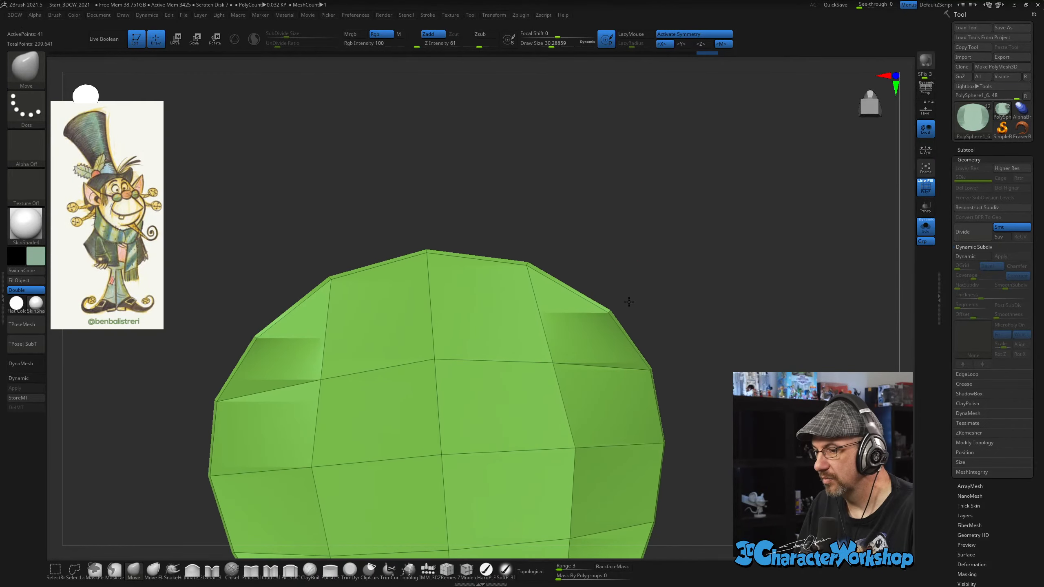
Reduce the draw size to about 6 for picking the narrow strip of faces along the brim's outer edge.
{"action": "mouse_move", "coordinate": [664, 241]}
{"action": "left_mouse_down", "text": "alt"}
{"action": "mouse_move", "coordinate": [649, 165]}
{"action": "mouse_move", "coordinate": [639, 266]}
{"action": "left_mouse_up", "text": "alt"}
{"action": "left_click_drag", "start_coordinate": [640, 215], "coordinate": [665, 247], "text": "alt"}
{"action": "left_click_drag", "start_coordinate": [674, 189], "coordinate": [575, 231], "text": "alt"}
{"action": "key", "text": "s"}
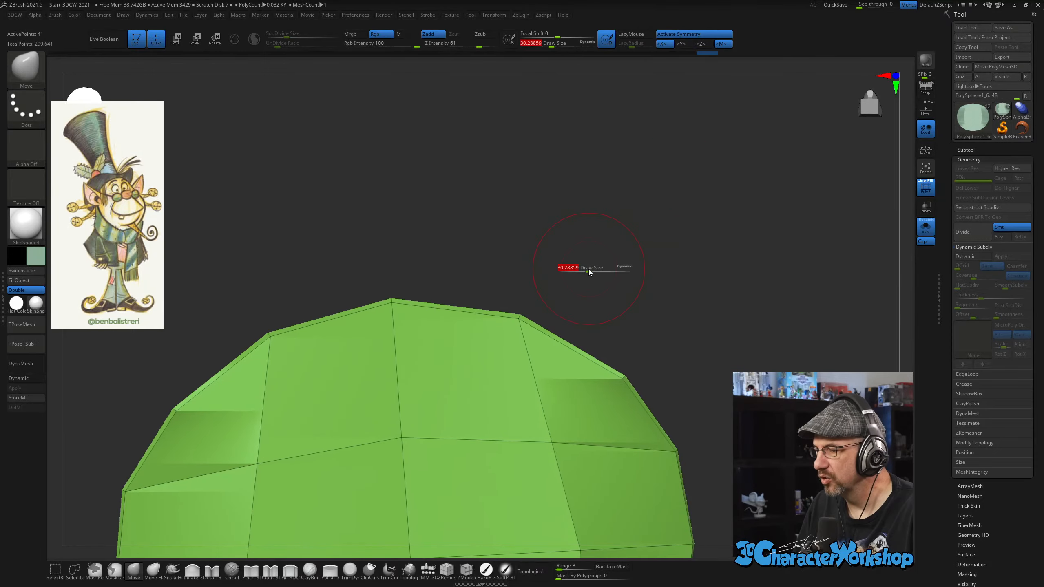
{"action": "left_click_drag", "start_coordinate": [588, 272], "coordinate": [577, 272]}
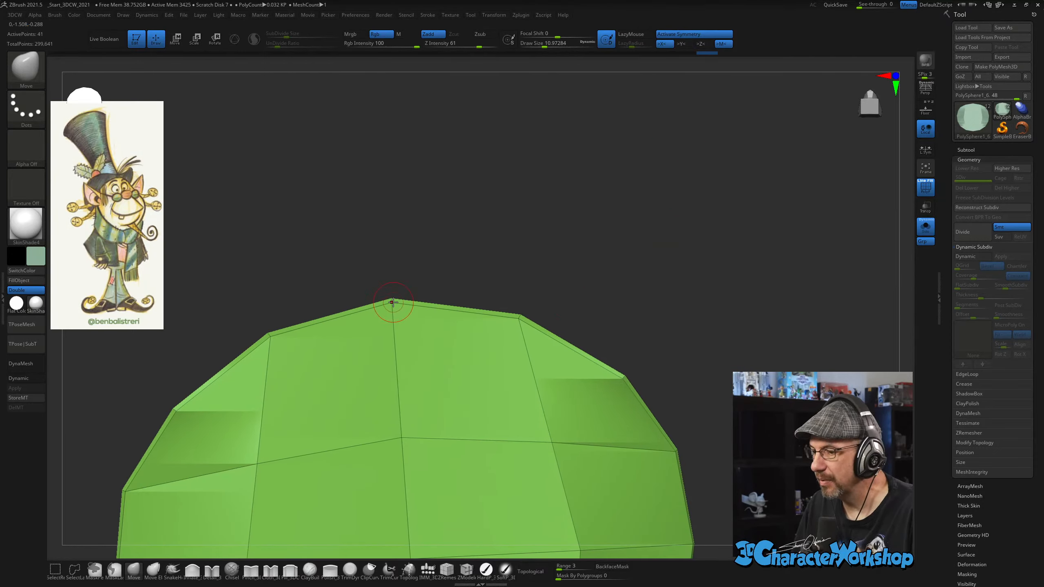
{"action": "key", "text": "ctrl+shift"}
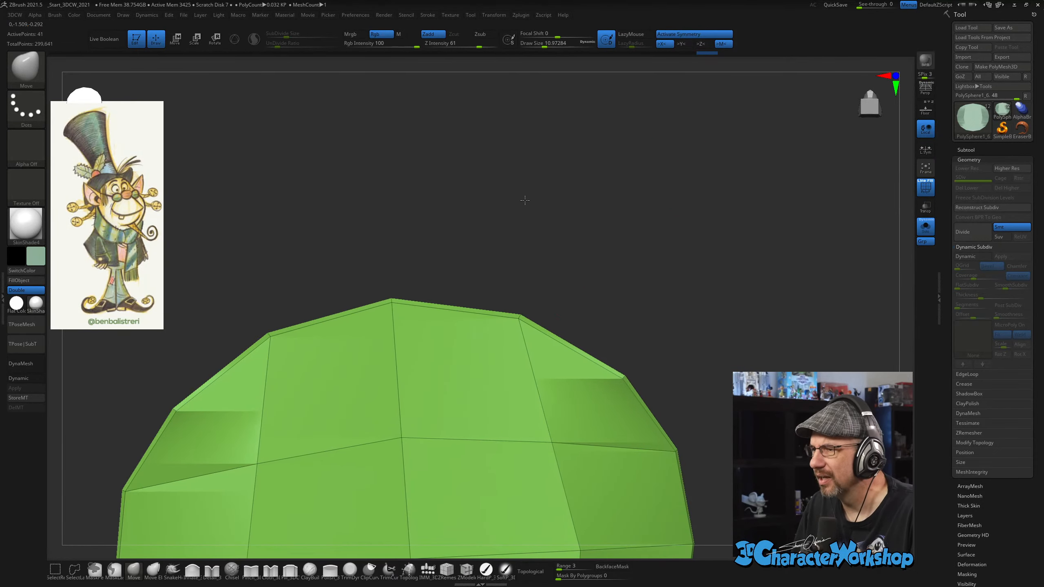
{"action": "left_click_drag", "start_coordinate": [526, 201], "coordinate": [531, 236], "text": "alt"}
{"action": "left_click_drag", "start_coordinate": [417, 154], "coordinate": [296, 261], "text": "alt"}
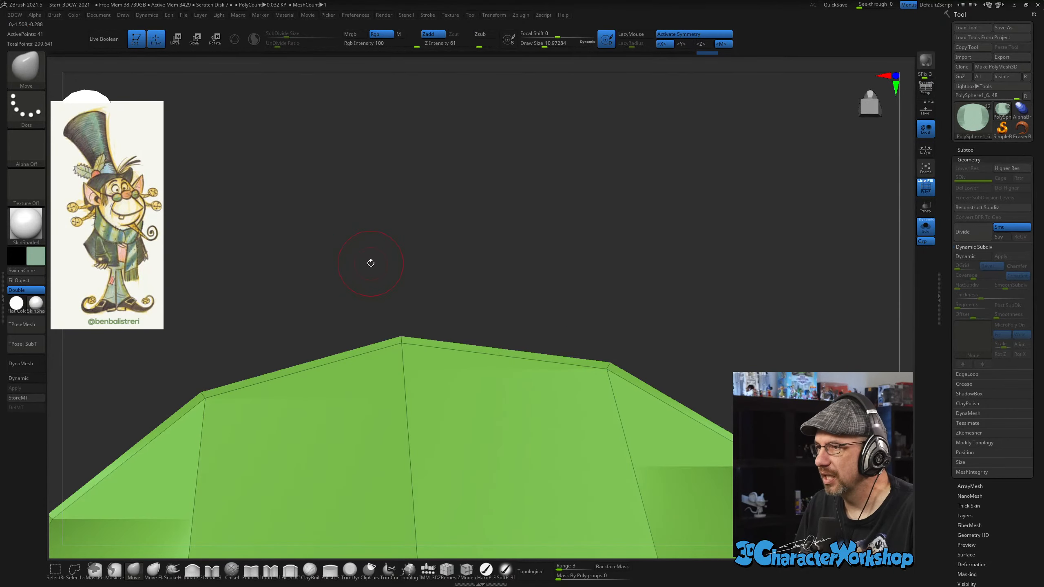
{"action": "key", "text": "s"}
{"action": "left_click_drag", "start_coordinate": [371, 264], "coordinate": [387, 245]}
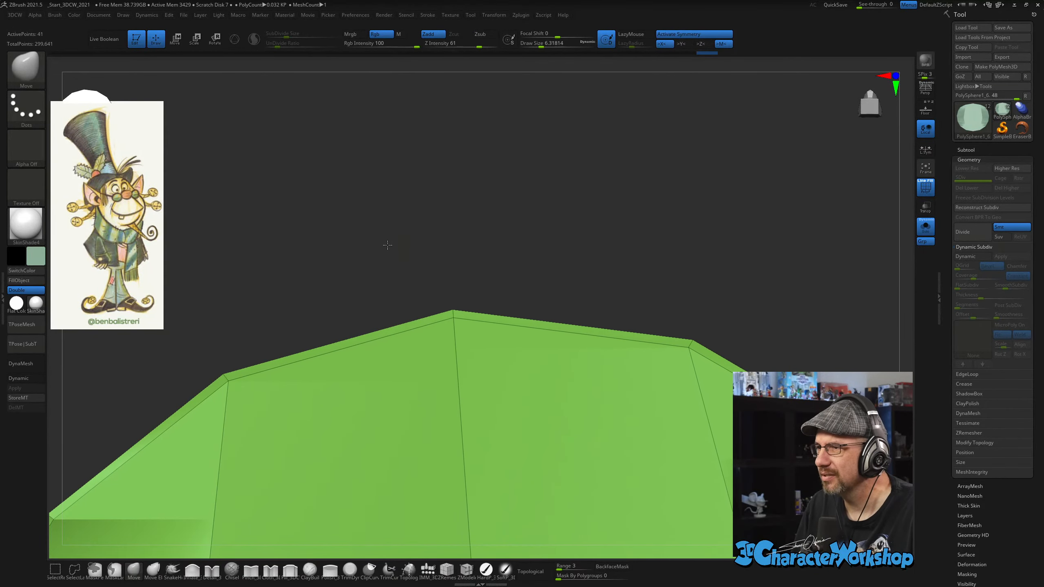
Refine the draw size to about 4 for targeting the corner points on the brim's thin outer rim.
{"action": "mouse_move", "coordinate": [423, 203]}
{"action": "left_mouse_down", "text": "alt"}
{"action": "mouse_move", "coordinate": [371, 258]}
{"action": "mouse_move", "coordinate": [420, 285]}
{"action": "mouse_move", "coordinate": [435, 270]}
{"action": "mouse_move", "coordinate": [431, 234]}
{"action": "left_mouse_up", "text": "alt"}
{"action": "key", "text": "ctrl+shift"}
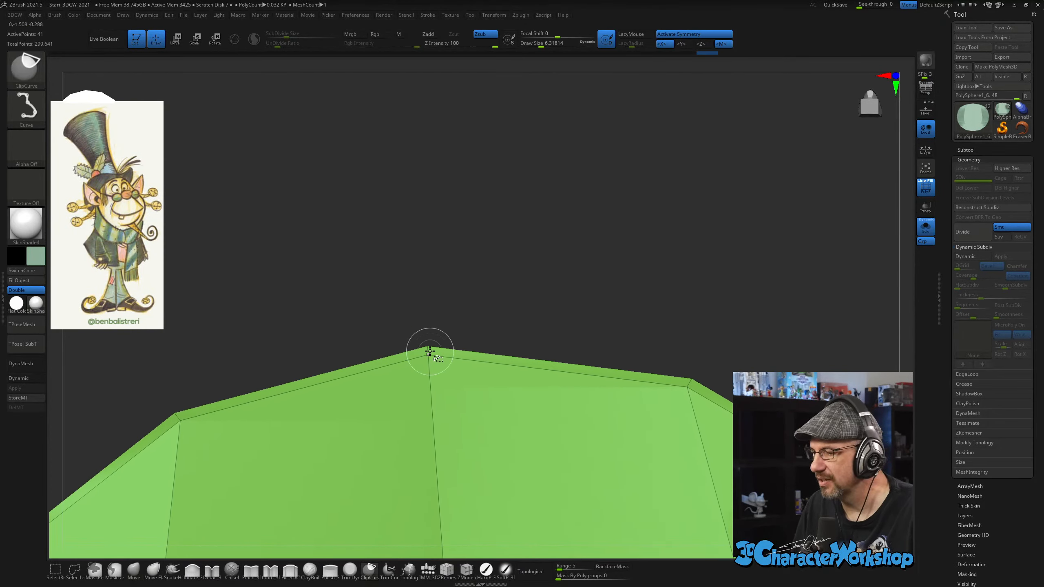
{"action": "left_click_drag", "start_coordinate": [475, 260], "coordinate": [465, 244], "text": "alt"}
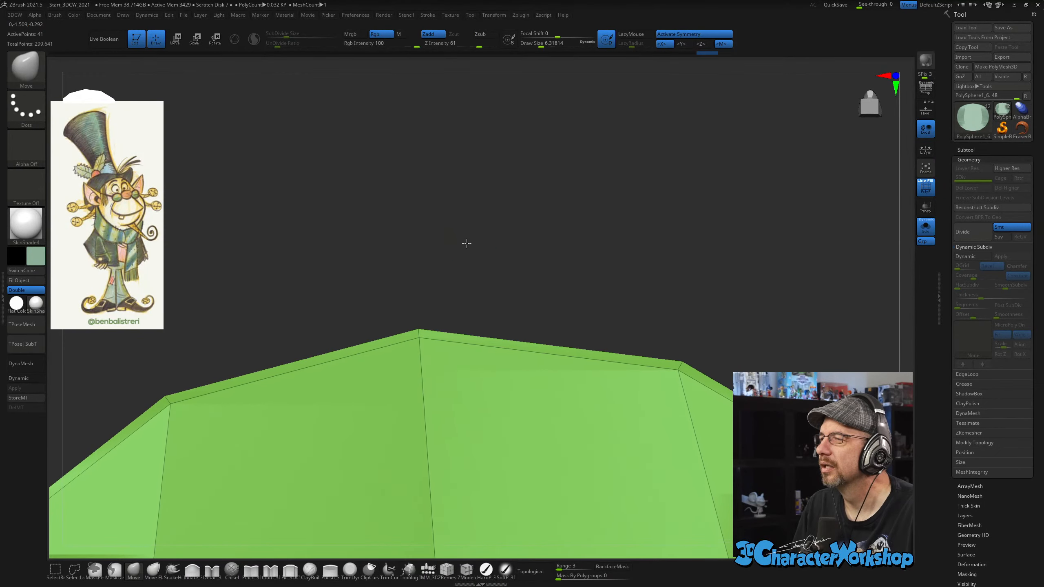
{"action": "key", "text": "ctrl+shift"}
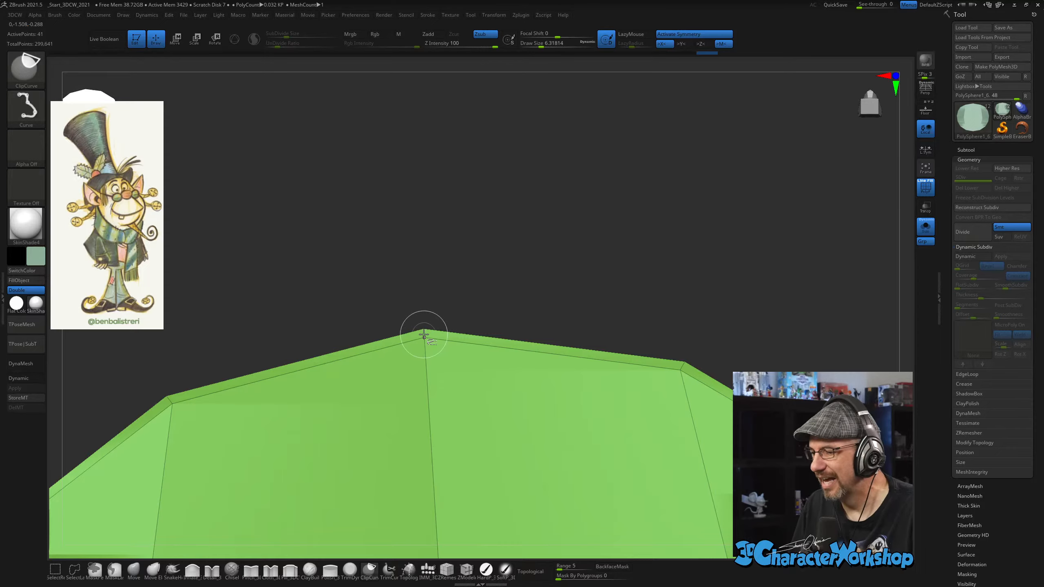
{"action": "key", "text": "s"}
{"action": "left_click", "coordinate": [452, 258]}
{"action": "key", "text": "ctrl+shift"}
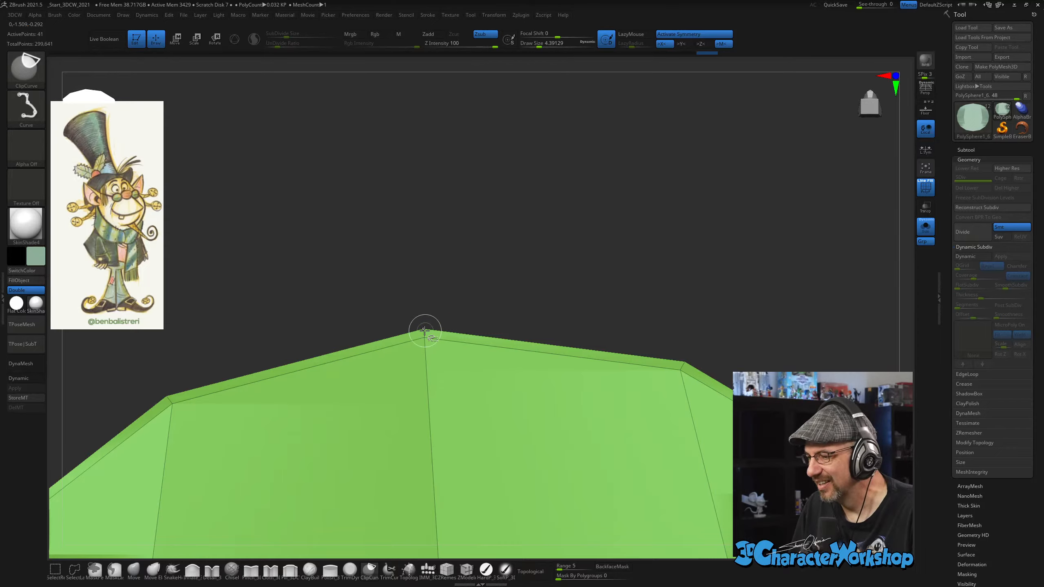
{"action": "left_click_drag", "start_coordinate": [313, 250], "coordinate": [337, 195], "text": "alt"}
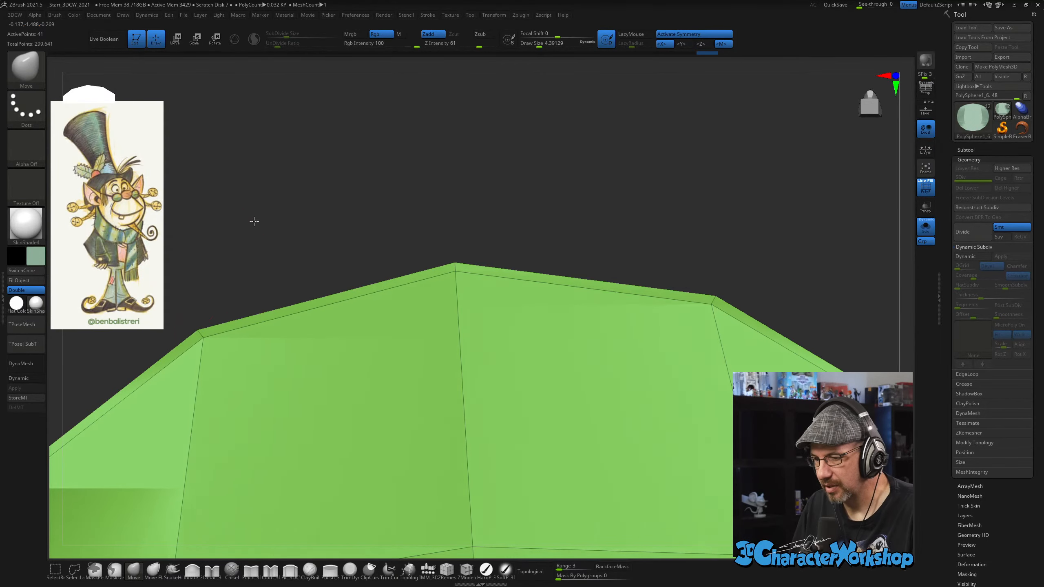
{"action": "left_click_drag", "start_coordinate": [254, 222], "coordinate": [252, 226]}
{"action": "left_click_drag", "start_coordinate": [344, 188], "coordinate": [356, 195]}
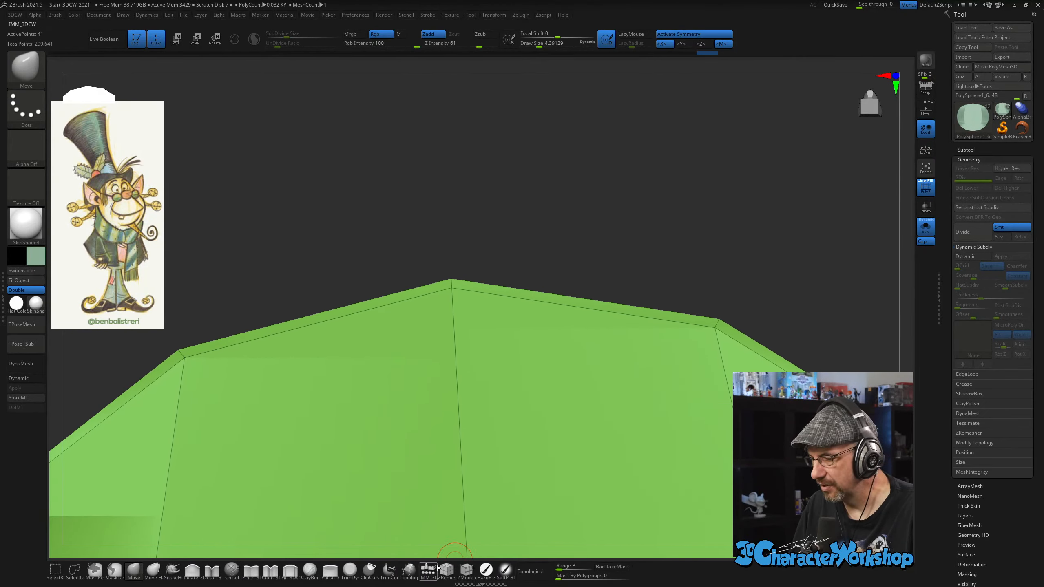
Hide the thin outer rim in SelectLasso mode, assign the remaining inner faces to a new polygroup, and show the whole brim again.
{"action": "left_click", "coordinate": [74, 569]}
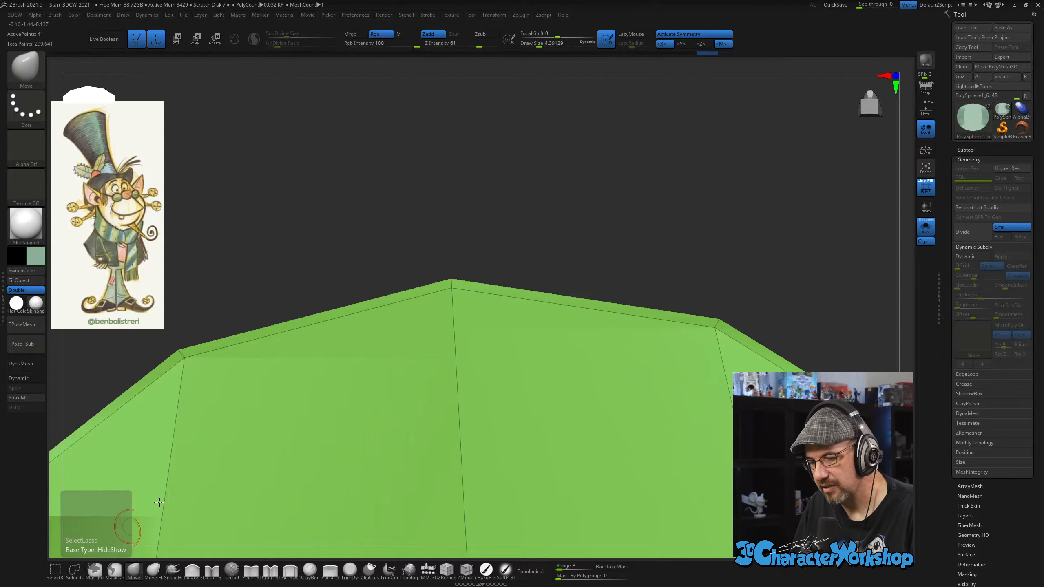
{"action": "left_click", "coordinate": [451, 283], "text": "ctrl+shift"}
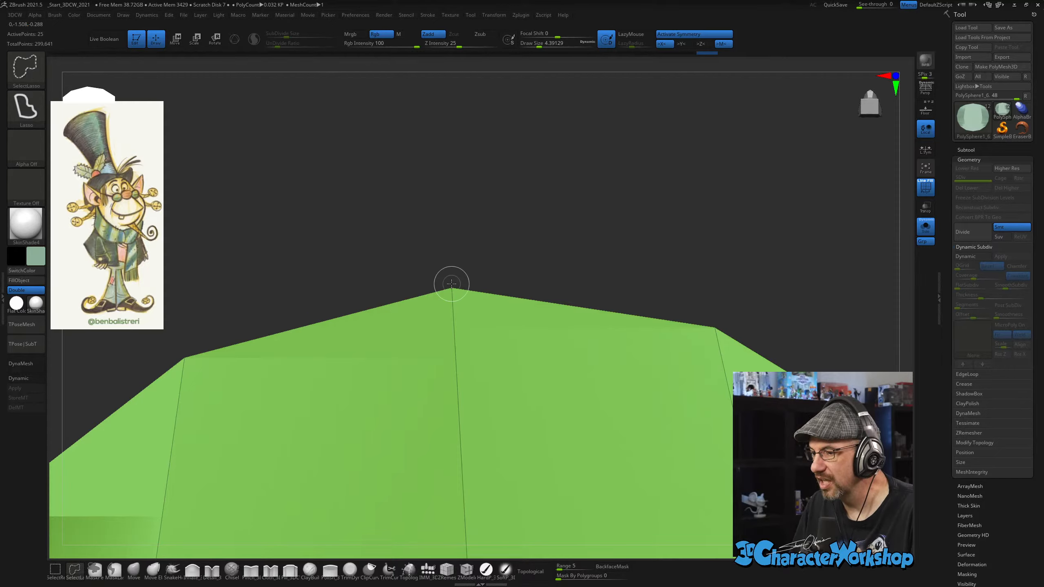
{"action": "key", "text": "ctrl+w"}
{"action": "left_click", "coordinate": [538, 157], "text": "ctrl+shift"}
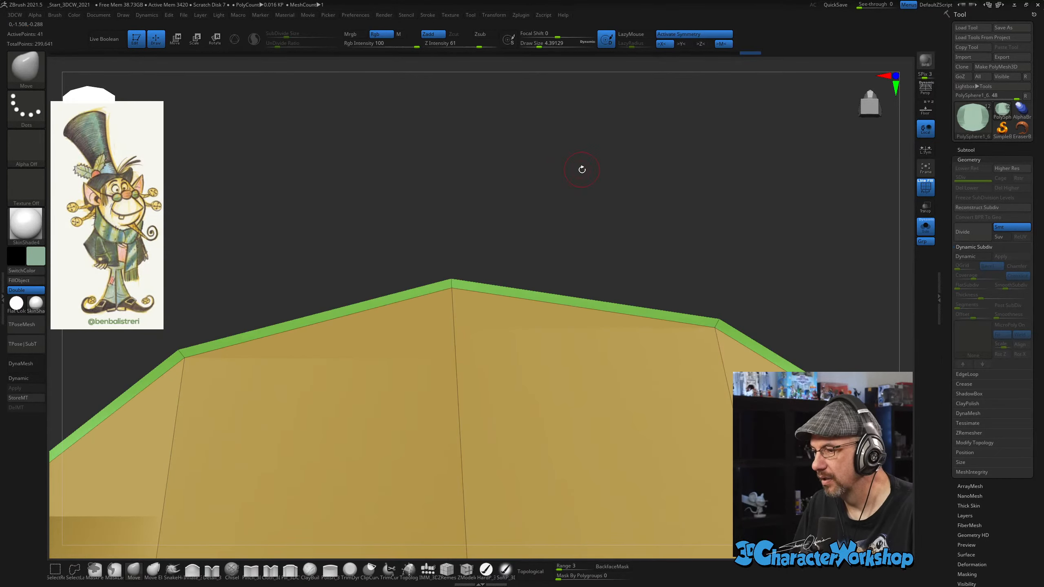
{"action": "mouse_move", "coordinate": [580, 168]}
{"action": "left_mouse_down"}
{"action": "mouse_move", "coordinate": [531, 121]}
{"action": "mouse_move", "coordinate": [662, 200]}
{"action": "mouse_move", "coordinate": [659, 212]}
{"action": "mouse_move", "coordinate": [677, 143]}
{"action": "left_mouse_up"}
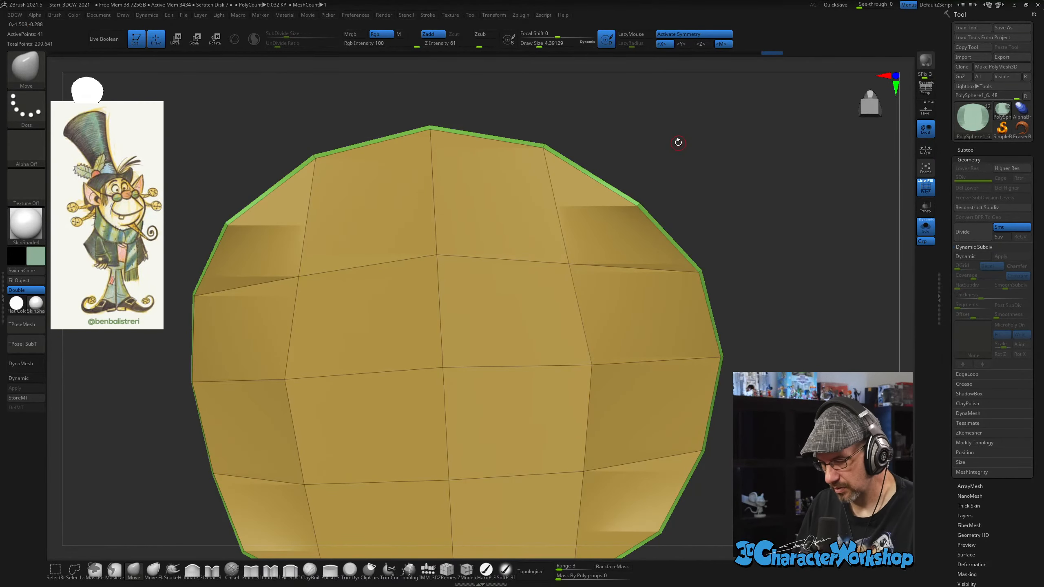
With symmetry off and the gizmo's orientation reset and centred, scale the brim's inner faces to about 0.955 to widen the rim strip.
{"action": "key", "text": "w"}
{"action": "left_click", "coordinate": [442, 367]}
{"action": "left_click_drag", "start_coordinate": [687, 188], "coordinate": [698, 195]}
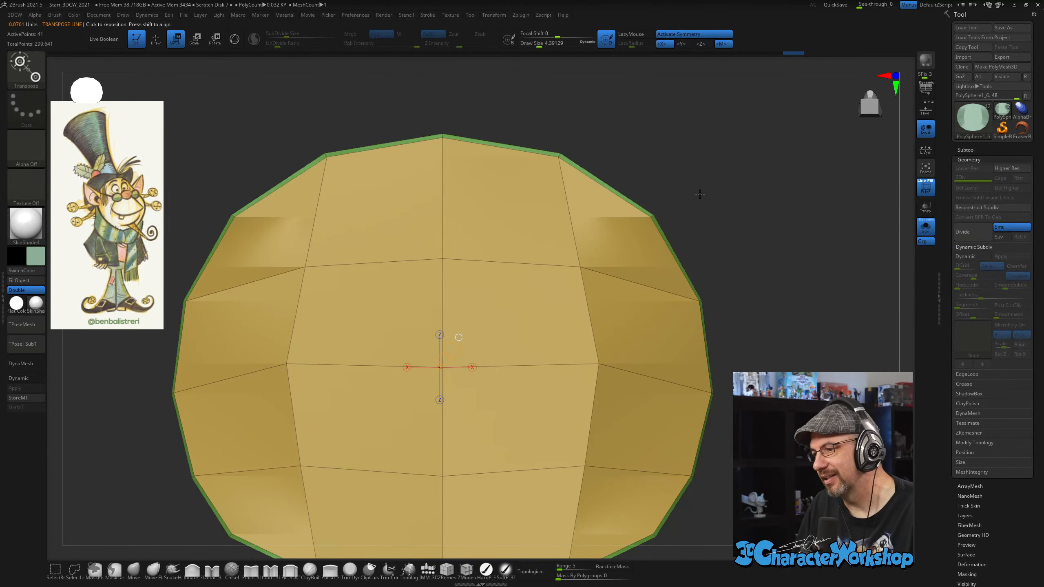
{"action": "left_click_drag", "start_coordinate": [700, 195], "coordinate": [696, 184], "text": "alt"}
{"action": "key", "text": "x"}
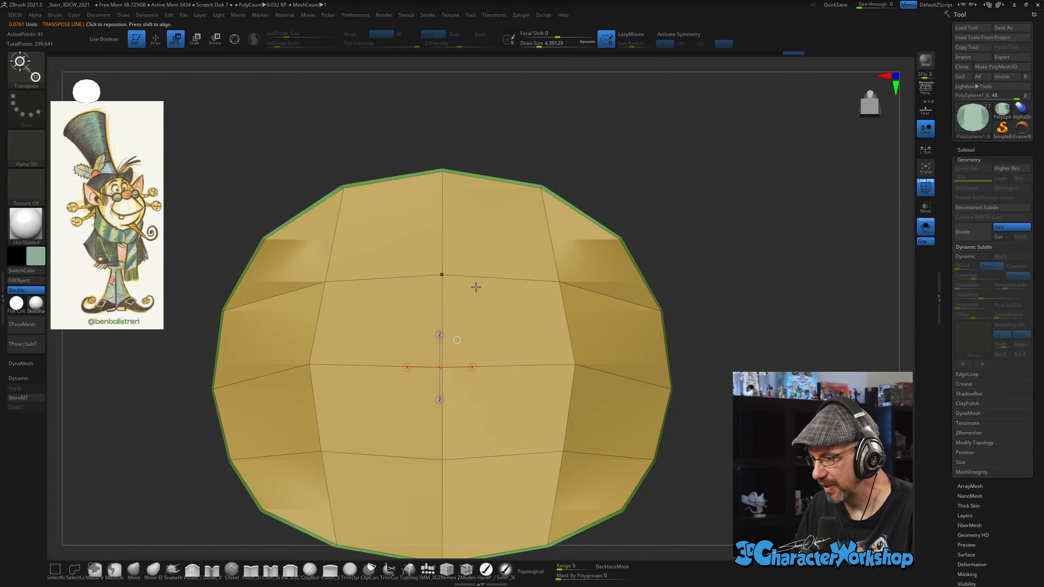
{"action": "left_click", "coordinate": [234, 39]}
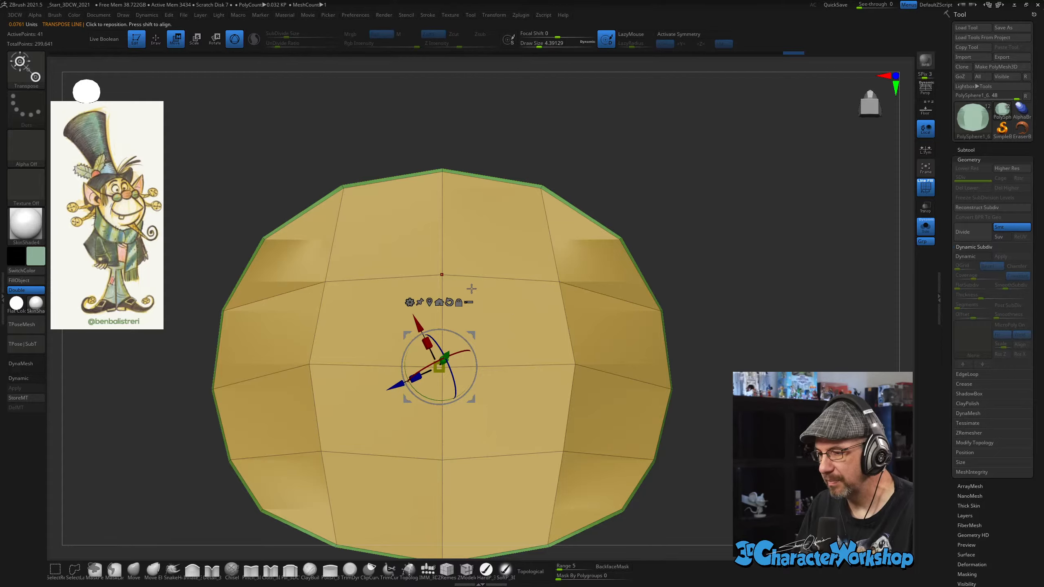
{"action": "left_click", "coordinate": [449, 302]}
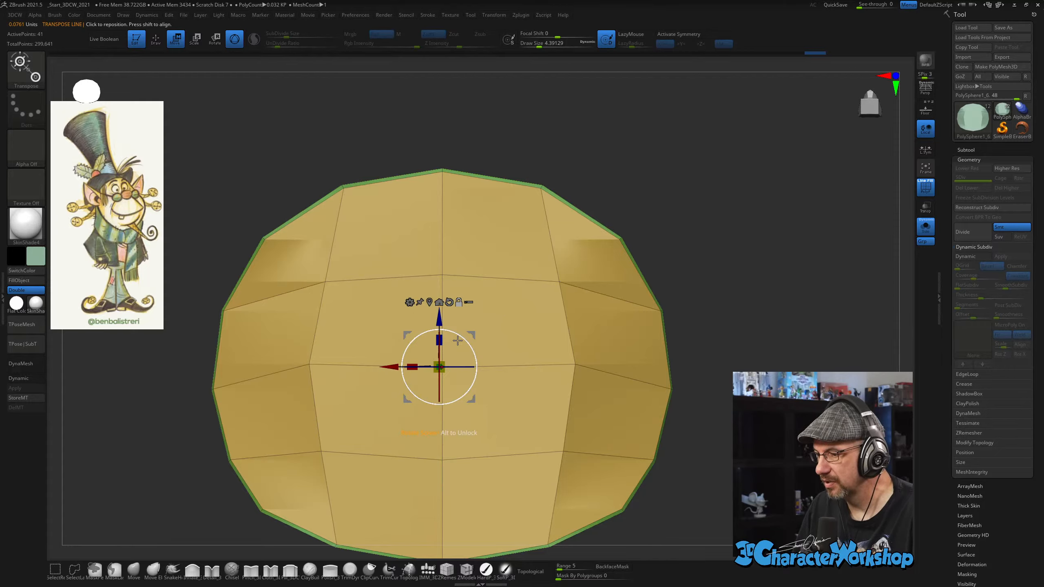
{"action": "left_click_drag", "start_coordinate": [393, 369], "coordinate": [396, 368], "text": "alt"}
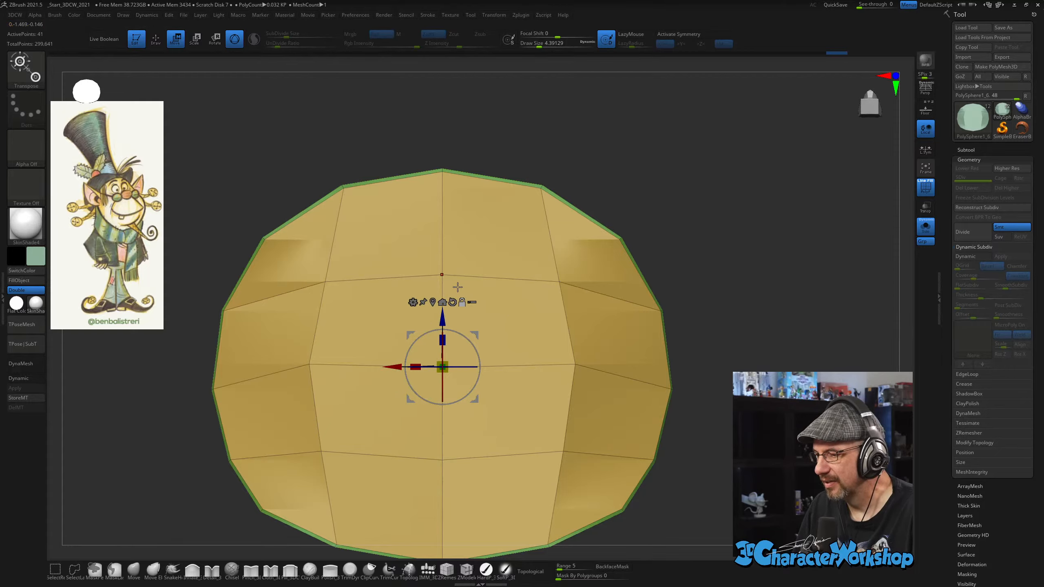
{"action": "left_click", "coordinate": [433, 302]}
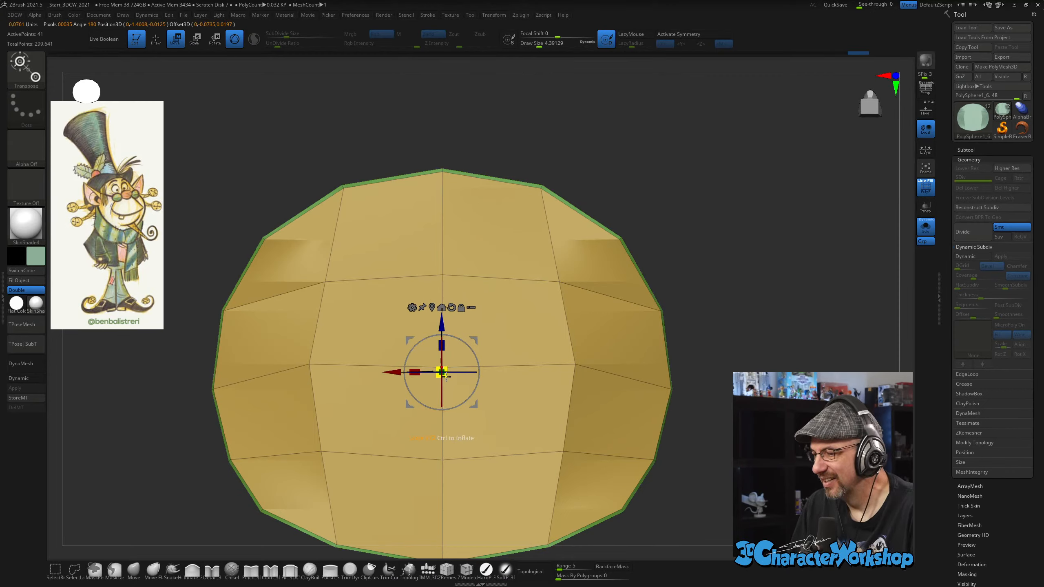
{"action": "left_click_drag", "start_coordinate": [447, 377], "coordinate": [441, 373], "text": "ctrl"}
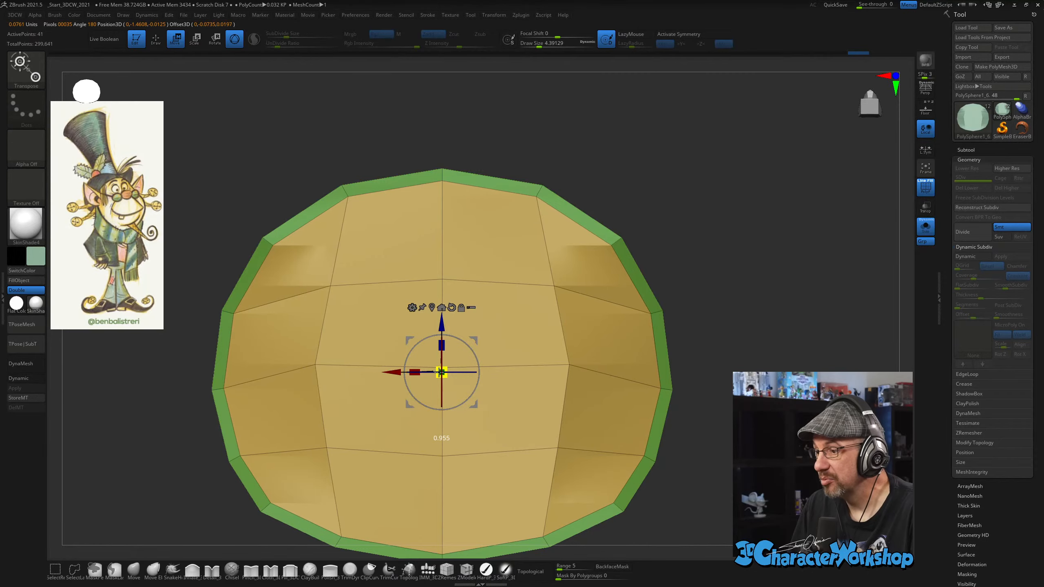
Lower the brim's inner faces slightly with the gizmo, turning dynamic subdivision on to judge the smoothed shape.
{"action": "left_click_drag", "start_coordinate": [751, 338], "coordinate": [707, 407]}
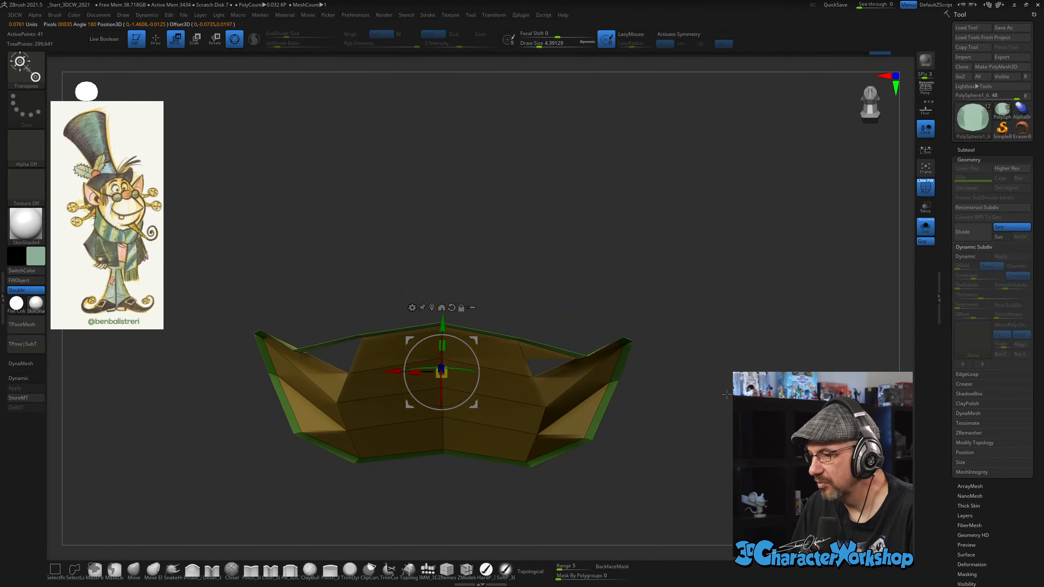
{"action": "left_click_drag", "start_coordinate": [442, 323], "coordinate": [442, 325]}
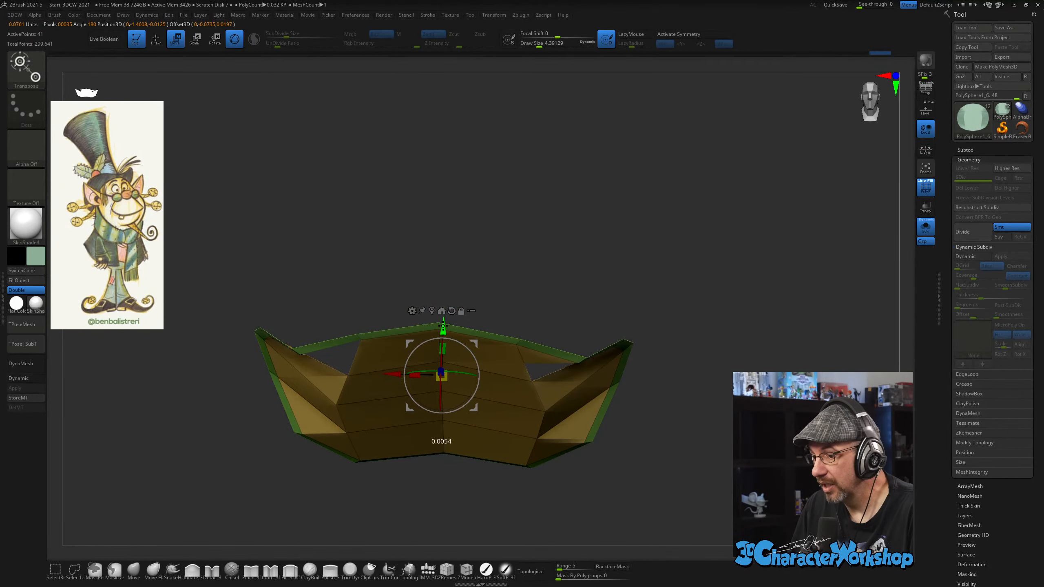
{"action": "key", "text": "d"}
{"action": "left_click_drag", "start_coordinate": [676, 299], "coordinate": [758, 279]}
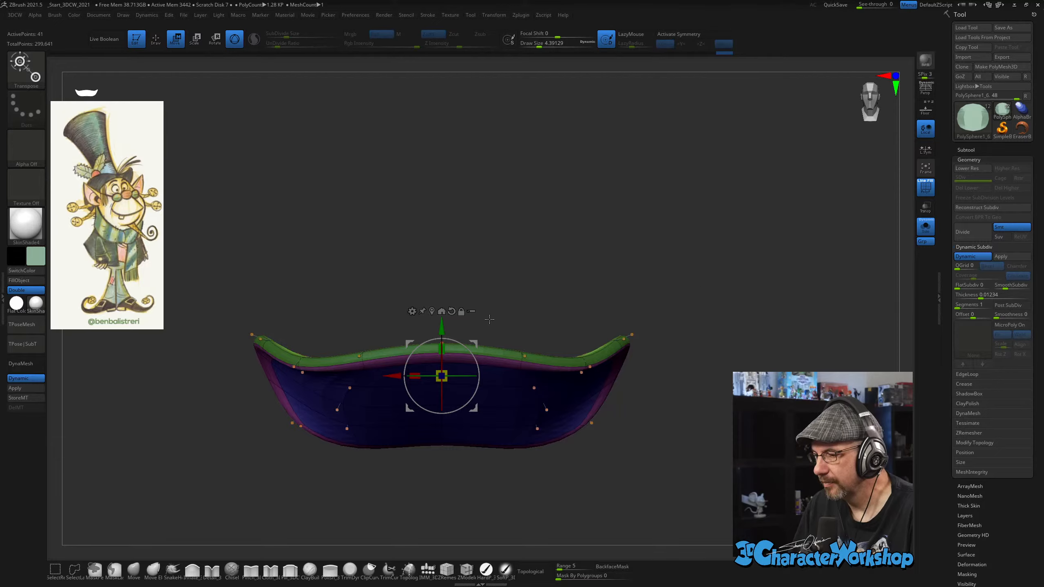
{"action": "left_click_drag", "start_coordinate": [443, 325], "coordinate": [452, 335]}
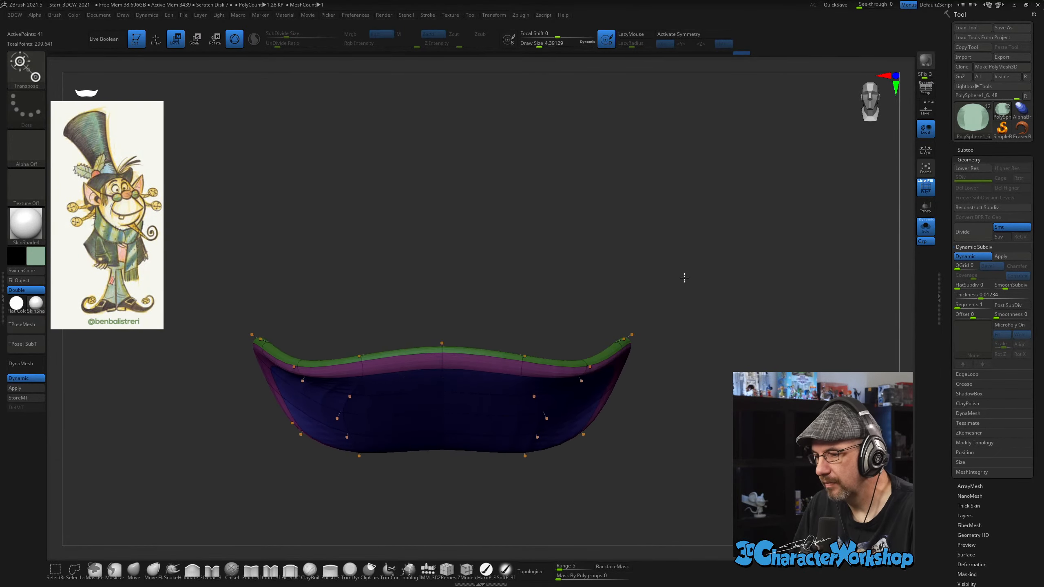
{"action": "mouse_move", "coordinate": [685, 277]}
{"action": "left_mouse_down"}
{"action": "mouse_move", "coordinate": [676, 315]}
{"action": "mouse_move", "coordinate": [675, 299]}
{"action": "mouse_move", "coordinate": [620, 250]}
{"action": "mouse_move", "coordinate": [630, 226]}
{"action": "mouse_move", "coordinate": [613, 212]}
{"action": "mouse_move", "coordinate": [595, 233]}
{"action": "left_mouse_up"}
{"action": "left_click_drag", "start_coordinate": [388, 249], "coordinate": [380, 295]}
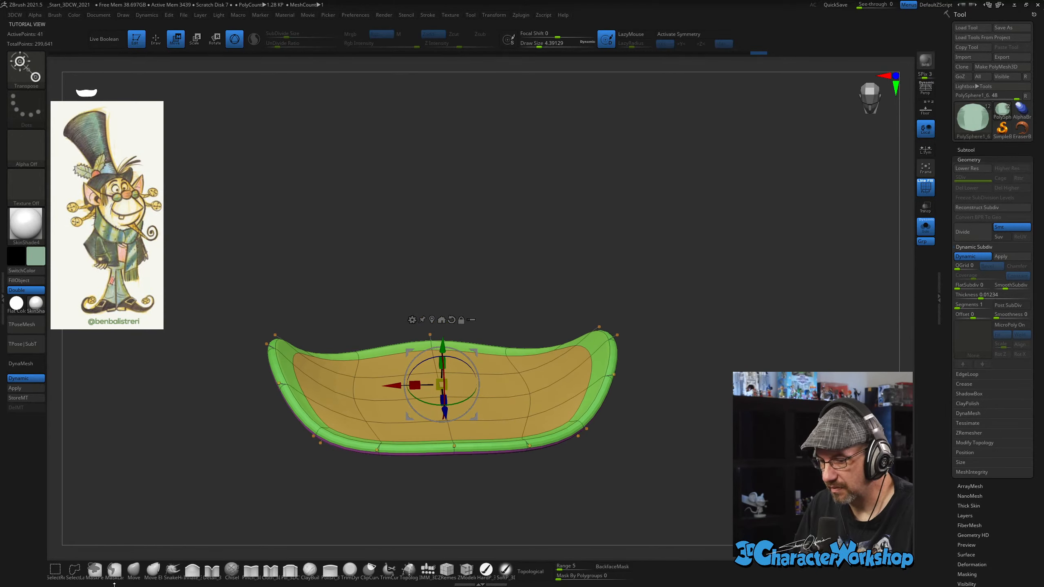
Bend the brim's front and back edges into a smooth downward curve using the symmetrical Move brush at a draw size of about 76.
{"action": "left_click", "coordinate": [132, 569]}
{"action": "left_click_drag", "start_coordinate": [201, 443], "coordinate": [278, 455]}
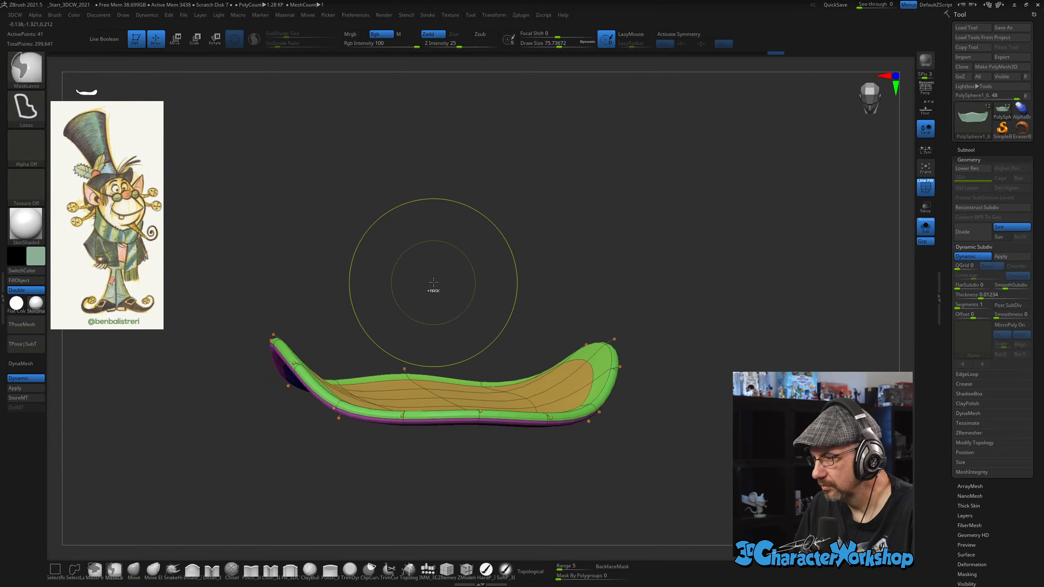
{"action": "key", "text": "x"}
{"action": "left_click_drag", "start_coordinate": [434, 282], "coordinate": [435, 286]}
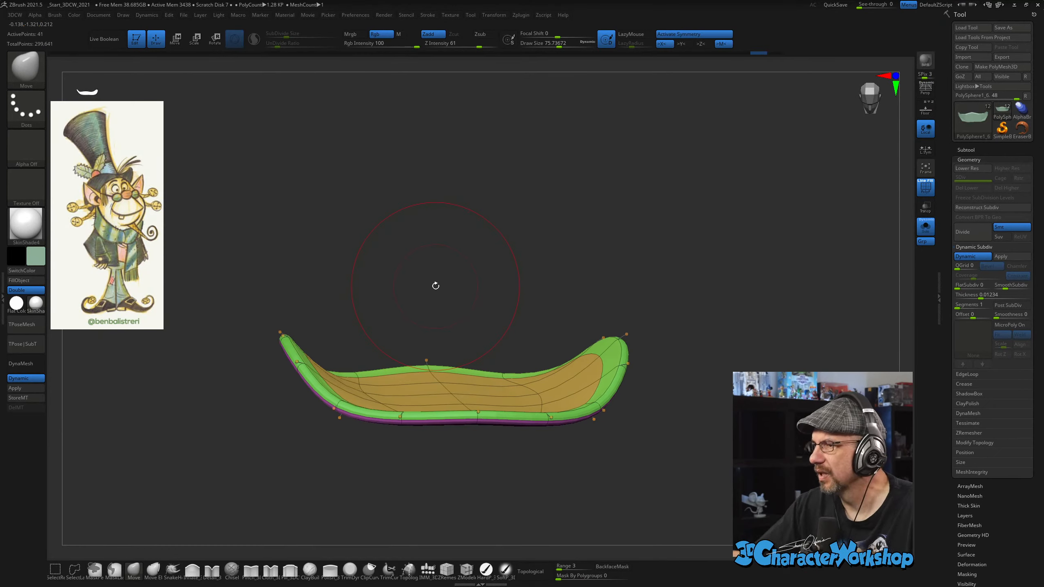
{"action": "left_click_drag", "start_coordinate": [675, 412], "coordinate": [603, 386]}
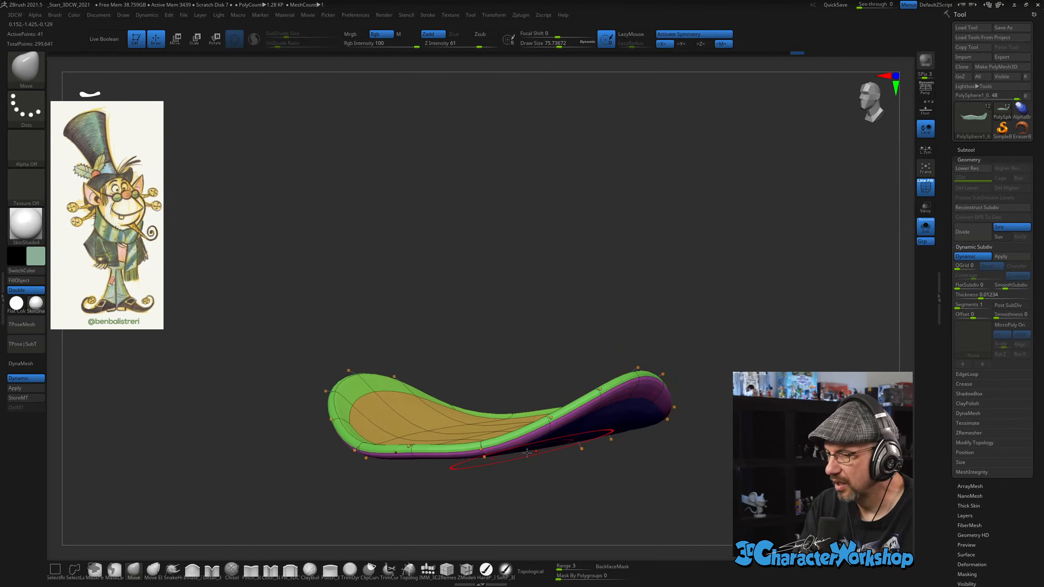
{"action": "left_click_drag", "start_coordinate": [526, 452], "coordinate": [534, 460]}
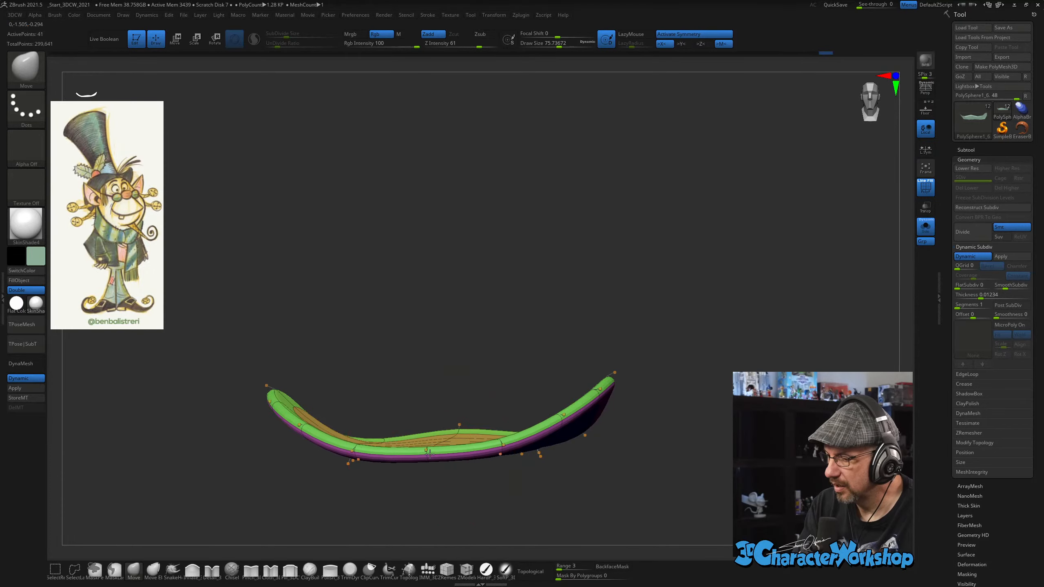
{"action": "left_click_drag", "start_coordinate": [591, 467], "coordinate": [617, 472]}
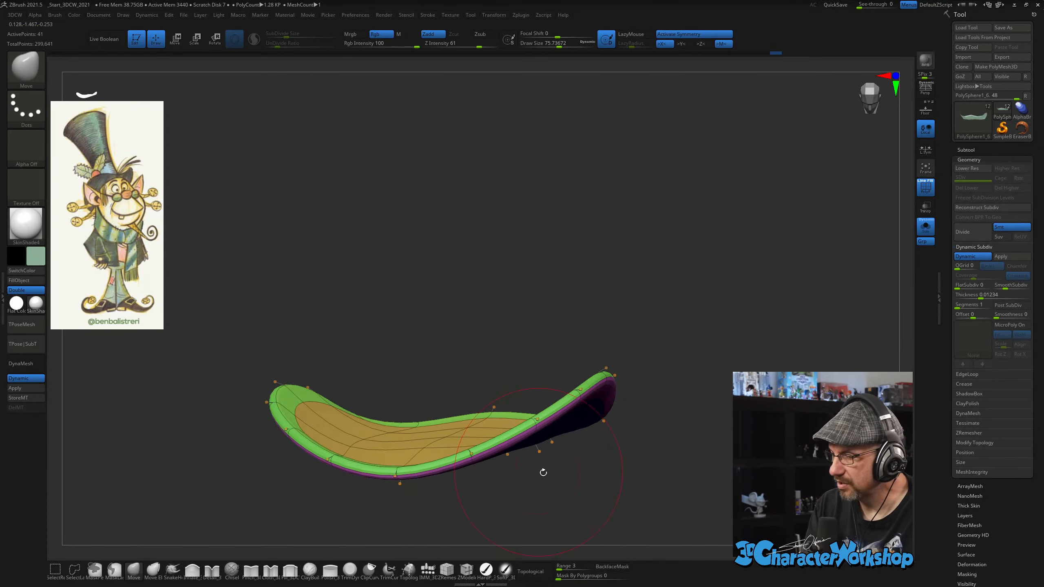
{"action": "left_click_drag", "start_coordinate": [543, 472], "coordinate": [565, 417]}
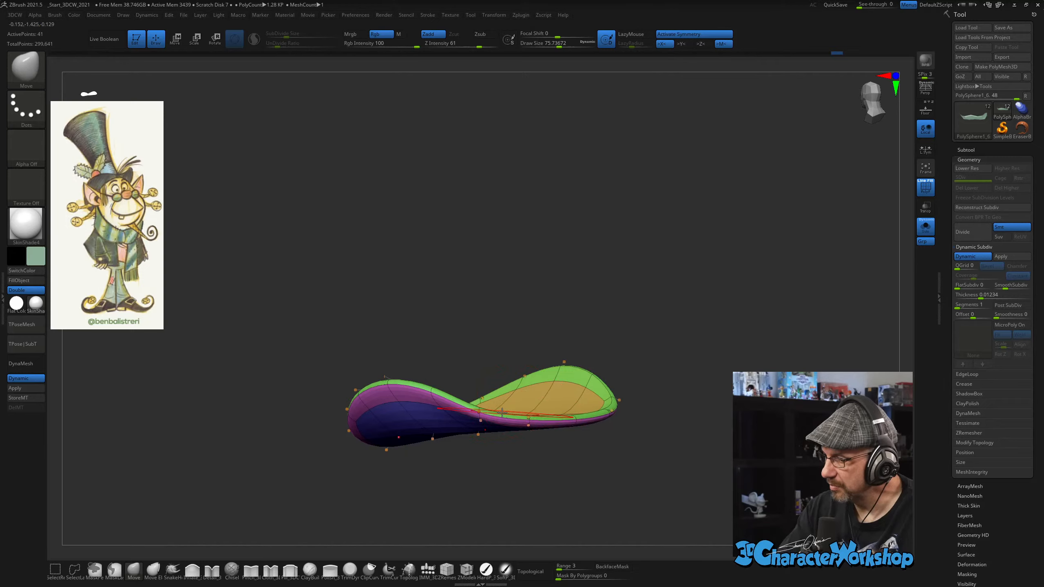
Turn off the brim's dynamic subdivision and set the Move brush's draw size to about 50 for work on the low-poly shape.
{"action": "mouse_move", "coordinate": [592, 444]}
{"action": "left_mouse_down", "text": "alt"}
{"action": "mouse_move", "coordinate": [561, 476]}
{"action": "mouse_move", "coordinate": [593, 489]}
{"action": "mouse_move", "coordinate": [604, 473]}
{"action": "mouse_move", "coordinate": [647, 476]}
{"action": "mouse_move", "coordinate": [612, 491]}
{"action": "mouse_move", "coordinate": [571, 471]}
{"action": "left_mouse_up", "text": "alt"}
{"action": "key", "text": "shift"}
{"action": "key", "text": "shift+f"}
{"action": "key", "text": "b"}
{"action": "key", "text": "m"}
{"action": "key", "text": "v"}
{"action": "key", "text": "shift+f"}
{"action": "key", "text": "shift+d"}
{"action": "key", "text": "s"}
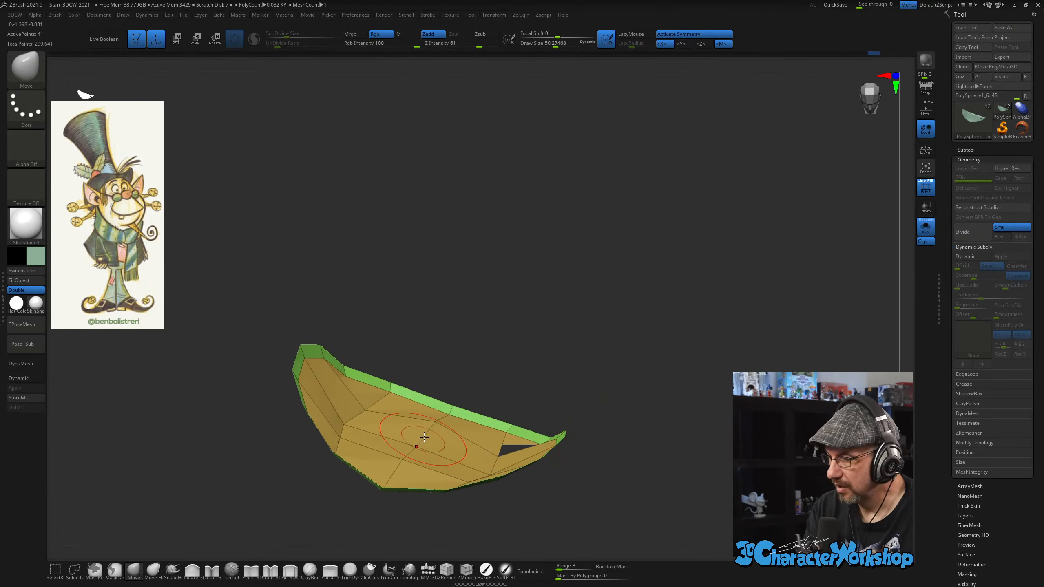
{"action": "left_click_drag", "start_coordinate": [657, 461], "coordinate": [632, 439]}
{"action": "left_click_drag", "start_coordinate": [478, 396], "coordinate": [408, 343]}
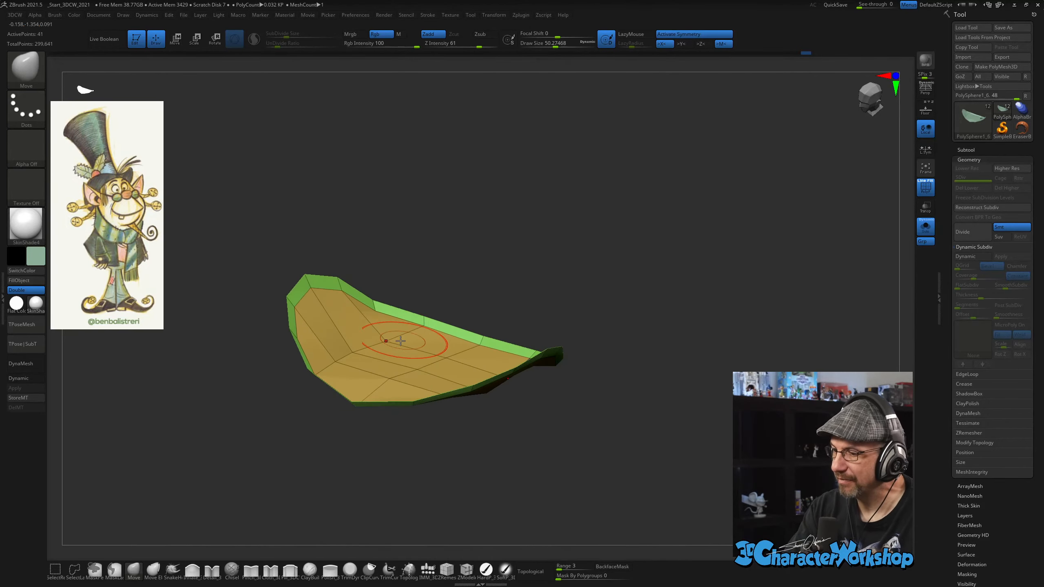
Turn on the brim's dynamic subdivision to judge the smoothed shape and set the Move brush's draw size to about 35.
{"action": "key", "text": "d"}
{"action": "mouse_move", "coordinate": [544, 471]}
{"action": "left_mouse_down"}
{"action": "mouse_move", "coordinate": [518, 478]}
{"action": "mouse_move", "coordinate": [557, 433]}
{"action": "mouse_move", "coordinate": [542, 478]}
{"action": "left_mouse_up"}
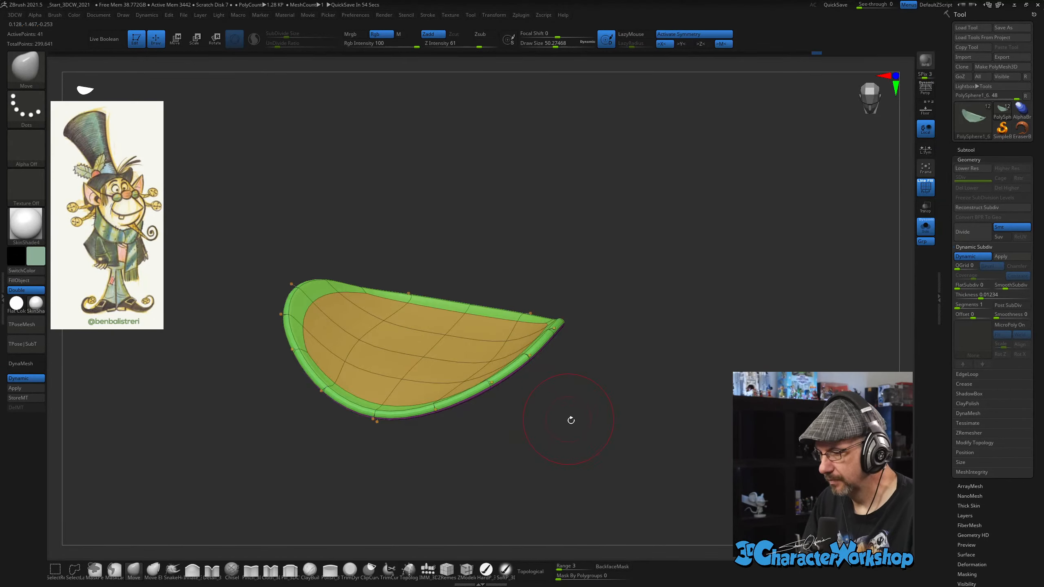
{"action": "mouse_move", "coordinate": [571, 420]}
{"action": "left_mouse_down"}
{"action": "mouse_move", "coordinate": [610, 458]}
{"action": "mouse_move", "coordinate": [611, 297]}
{"action": "mouse_move", "coordinate": [595, 362]}
{"action": "mouse_move", "coordinate": [607, 446]}
{"action": "mouse_move", "coordinate": [635, 404]}
{"action": "mouse_move", "coordinate": [647, 408]}
{"action": "mouse_move", "coordinate": [660, 444]}
{"action": "mouse_move", "coordinate": [618, 464]}
{"action": "mouse_move", "coordinate": [661, 442]}
{"action": "mouse_move", "coordinate": [559, 459]}
{"action": "mouse_move", "coordinate": [554, 491]}
{"action": "left_mouse_up"}
{"action": "left_click_drag", "start_coordinate": [553, 443], "coordinate": [485, 440]}
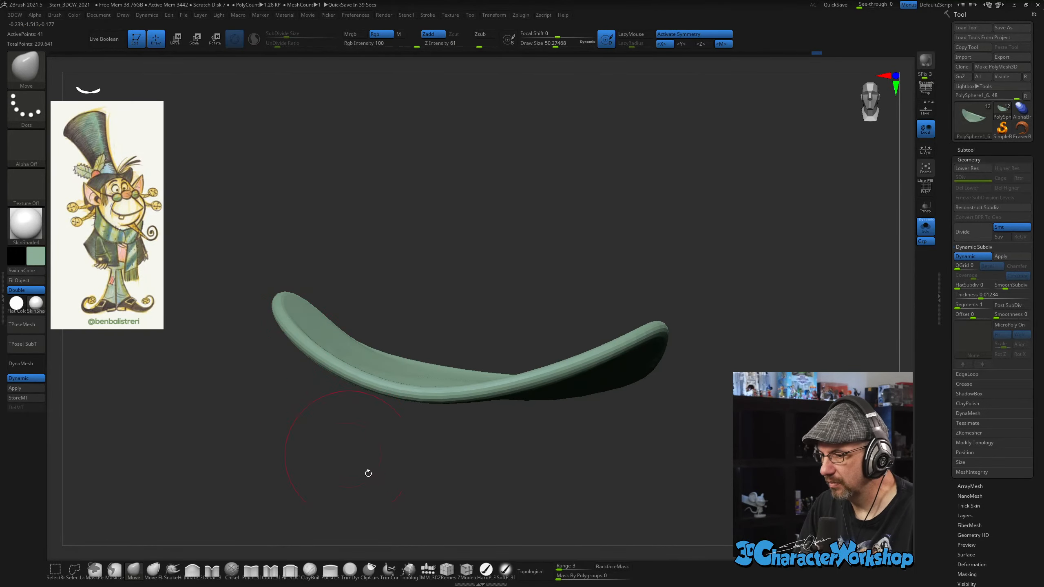
{"action": "key", "text": "s"}
{"action": "left_click_drag", "start_coordinate": [429, 497], "coordinate": [427, 498]}
{"action": "left_click_drag", "start_coordinate": [511, 461], "coordinate": [526, 473], "text": "alt"}
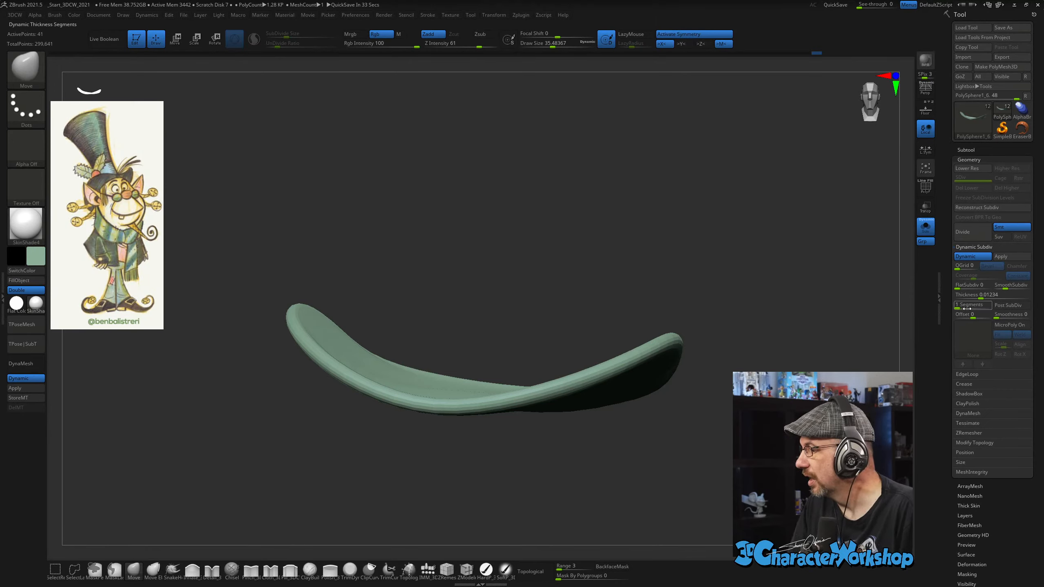
Thin the brim by setting its dynamic subdivision thickness to 0.00408.
{"action": "left_click_drag", "start_coordinate": [981, 295], "coordinate": [977, 296]}
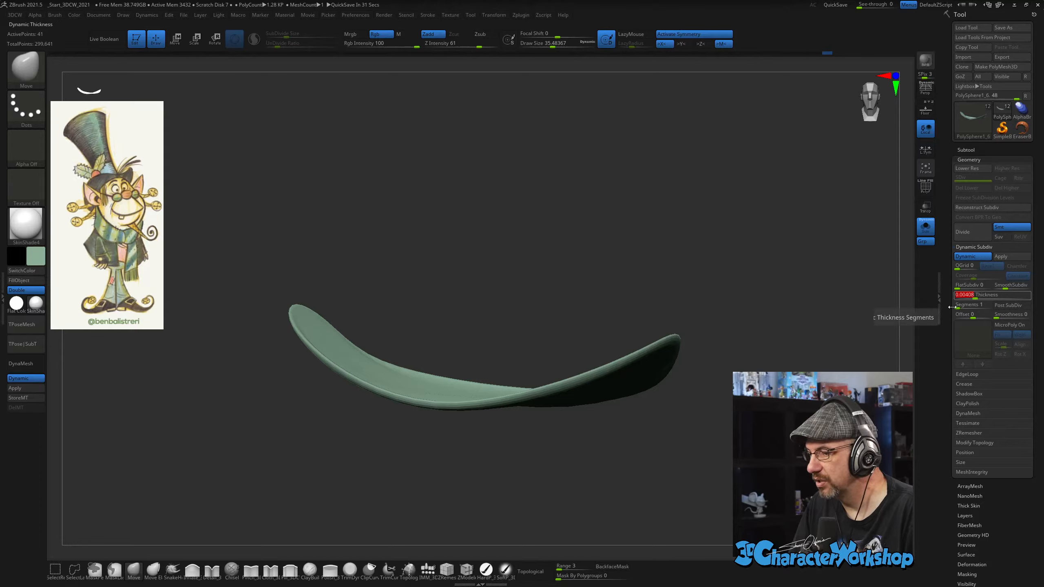
{"action": "key", "text": "Return"}
{"action": "left_click_drag", "start_coordinate": [681, 249], "coordinate": [661, 273]}
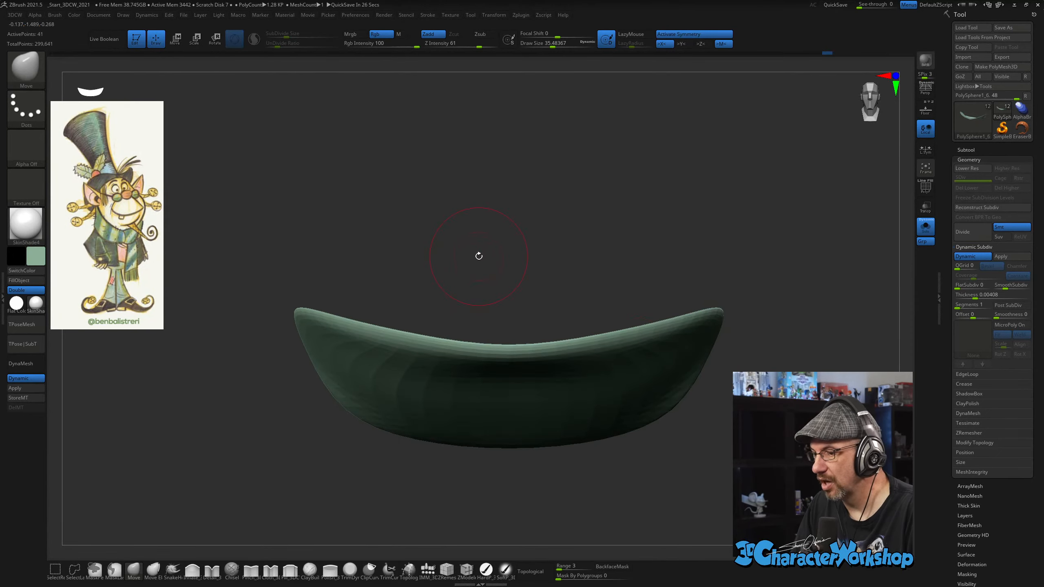
{"action": "mouse_move", "coordinate": [479, 256]}
{"action": "left_mouse_down"}
{"action": "mouse_move", "coordinate": [653, 396]}
{"action": "mouse_move", "coordinate": [692, 414]}
{"action": "left_mouse_up"}
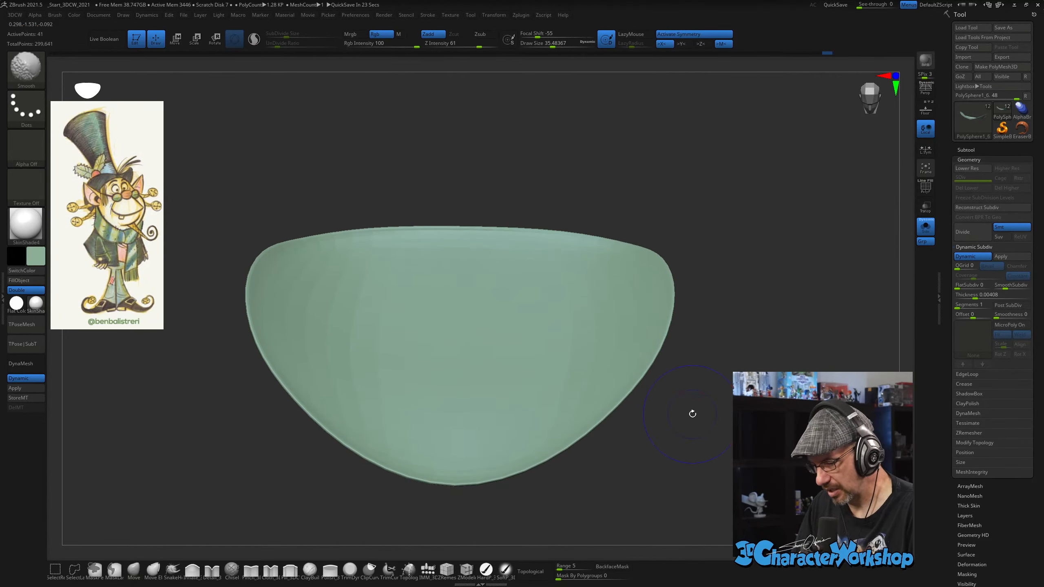
Turn off the brim's dynamic subdivision, show its wireframe, subdivide the mesh once and delete the lower subdivision level.
{"action": "key", "text": "shift+d"}
{"action": "key", "text": "shift+f"}
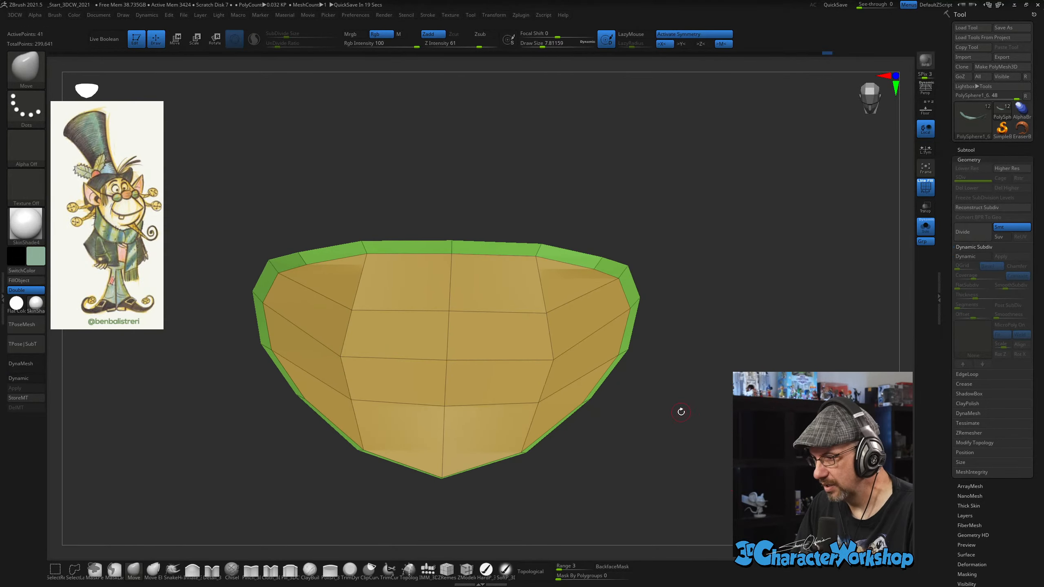
{"action": "left_click_drag", "start_coordinate": [681, 410], "coordinate": [681, 437]}
{"action": "key", "text": "ctrl+d"}
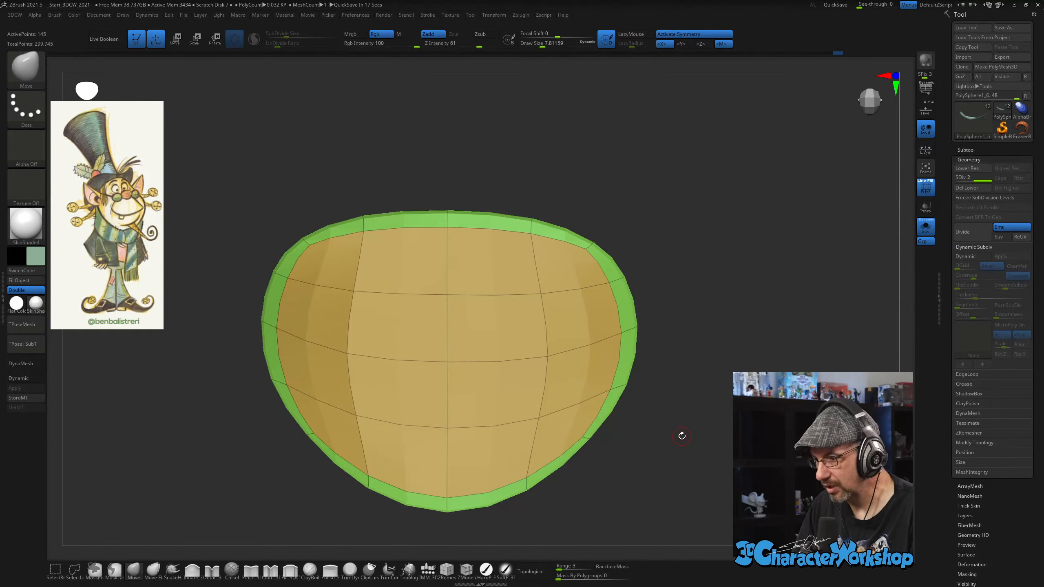
{"action": "left_click", "coordinate": [968, 188]}
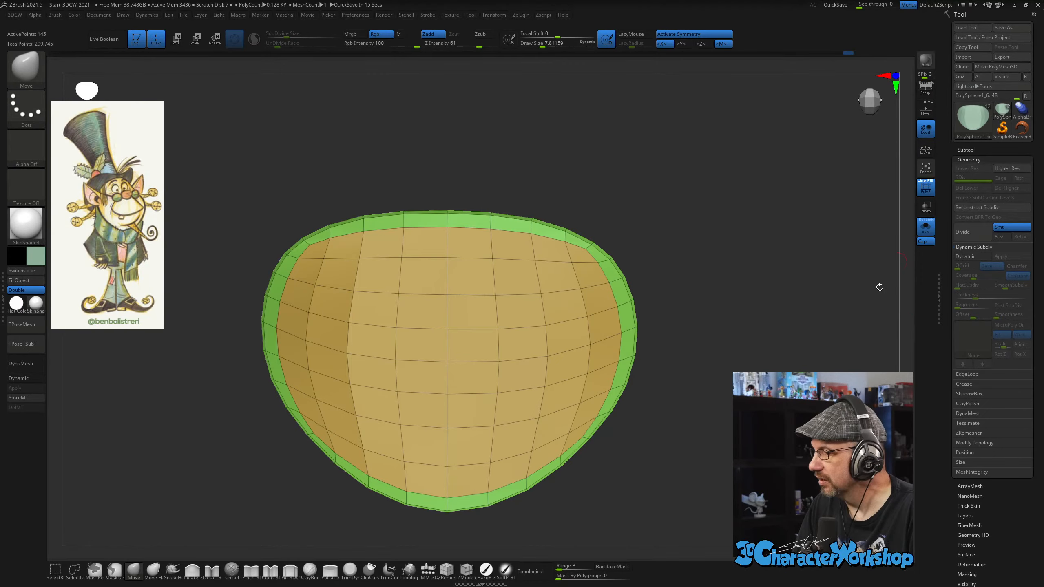
Smooth the brim's outer corners symmetrically with a draw size of about 41.
{"action": "mouse_move", "coordinate": [671, 475]}
{"action": "left_mouse_down"}
{"action": "mouse_move", "coordinate": [676, 312]}
{"action": "mouse_move", "coordinate": [613, 294]}
{"action": "mouse_move", "coordinate": [690, 315]}
{"action": "left_mouse_up"}
{"action": "key", "text": "s"}
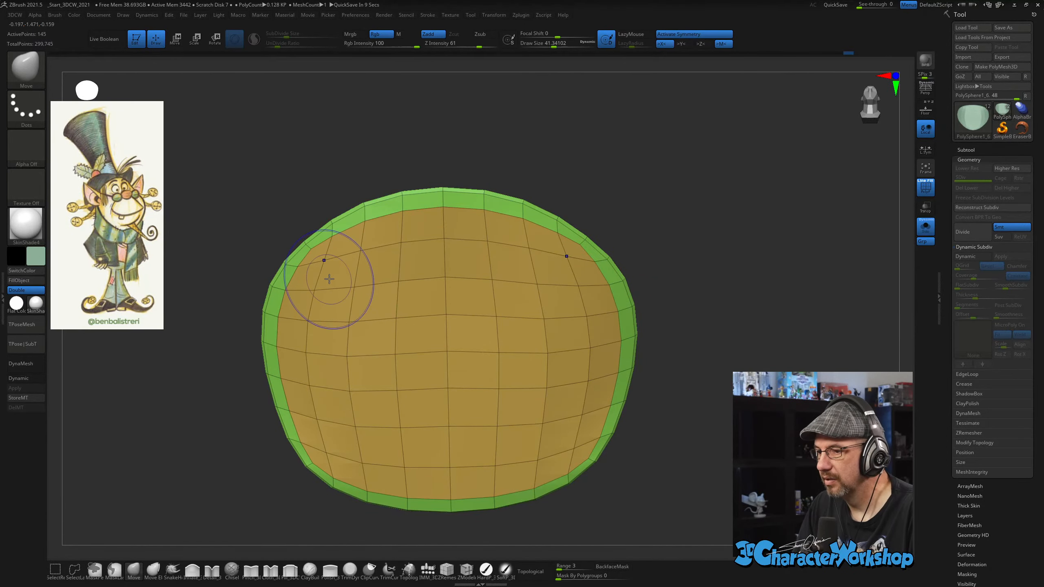
{"action": "left_click_drag", "start_coordinate": [329, 280], "coordinate": [339, 276], "text": "shift"}
{"action": "mouse_move", "coordinate": [665, 291]}
{"action": "left_mouse_down"}
{"action": "mouse_move", "coordinate": [696, 349]}
{"action": "mouse_move", "coordinate": [683, 325]}
{"action": "left_mouse_up"}
Turn the brim's dynamic subdivision back on and set its thickness to 0.00927.
{"action": "key", "text": "d"}
{"action": "left_click_drag", "start_coordinate": [692, 376], "coordinate": [670, 398]}
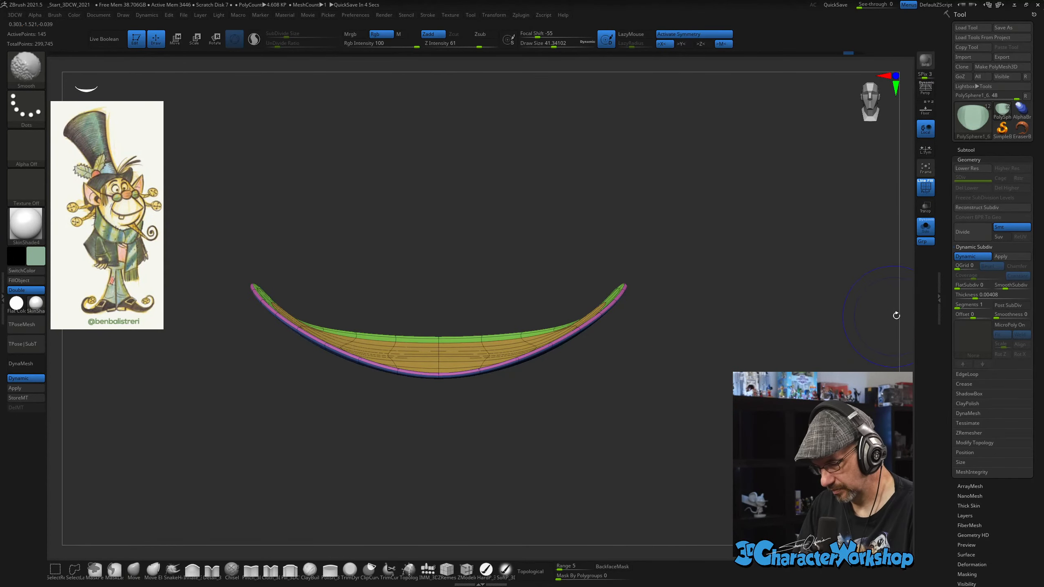
{"action": "left_click_drag", "start_coordinate": [975, 296], "coordinate": [890, 331]}
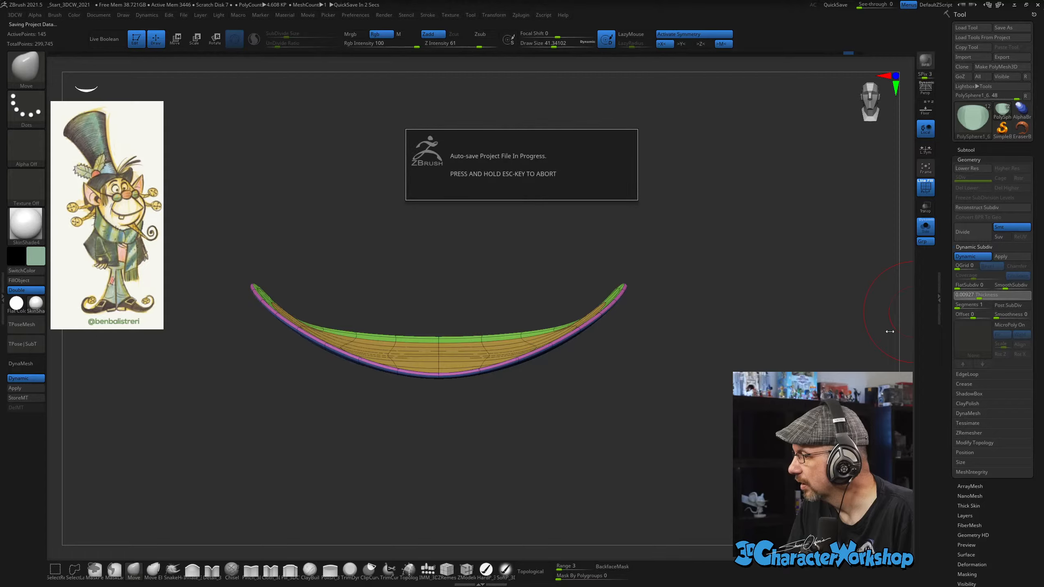
{"action": "mouse_move", "coordinate": [670, 395]}
{"action": "left_mouse_down"}
{"action": "mouse_move", "coordinate": [632, 433]}
{"action": "mouse_move", "coordinate": [663, 448]}
{"action": "left_mouse_up"}
Hide the wireframe and leave Solo mode to check the brim on the whole character from front and back.
{"action": "key", "text": "shift+f"}
{"action": "left_click", "coordinate": [925, 227]}
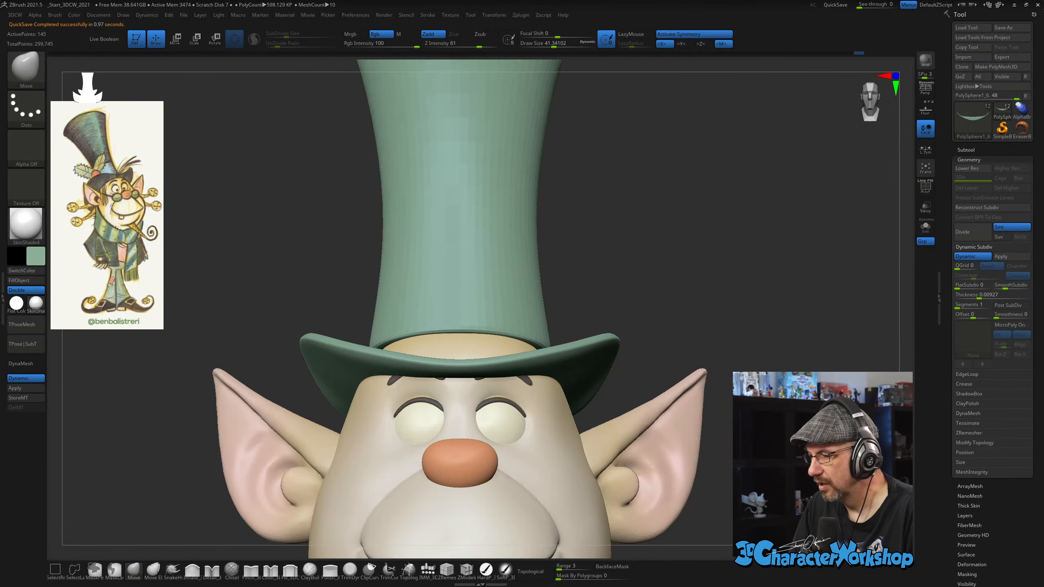
{"action": "left_click_drag", "start_coordinate": [679, 391], "coordinate": [613, 343]}
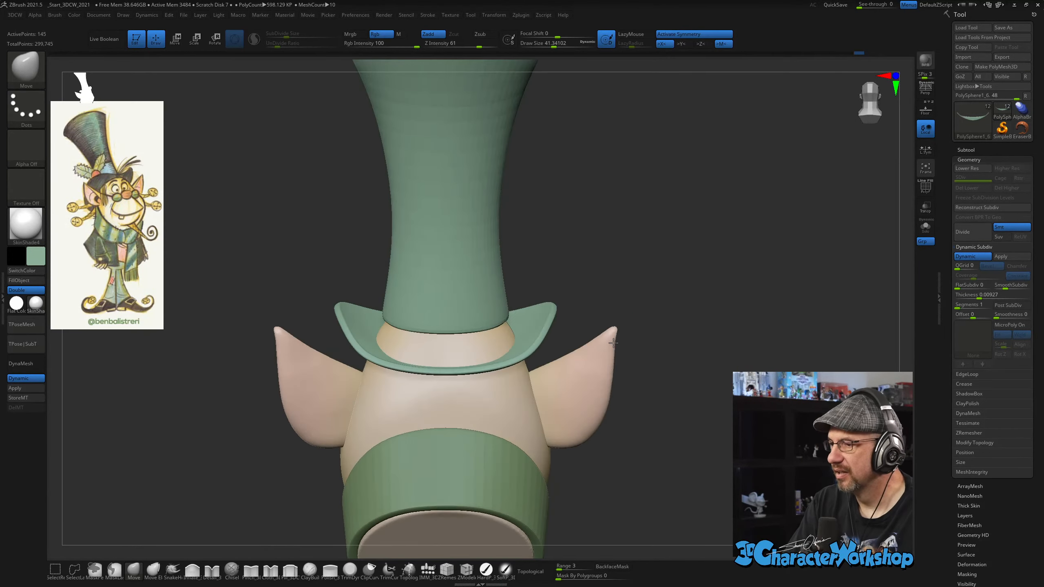
Select the head subtool and make the brim visible together with it.
{"action": "left_click", "coordinate": [499, 397], "text": "alt"}
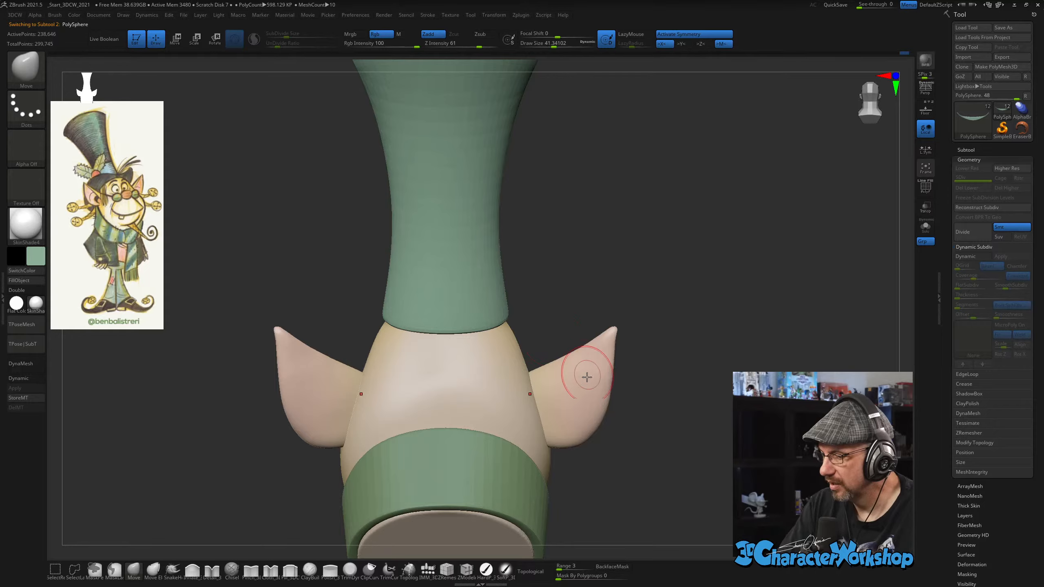
{"action": "left_click", "coordinate": [966, 150]}
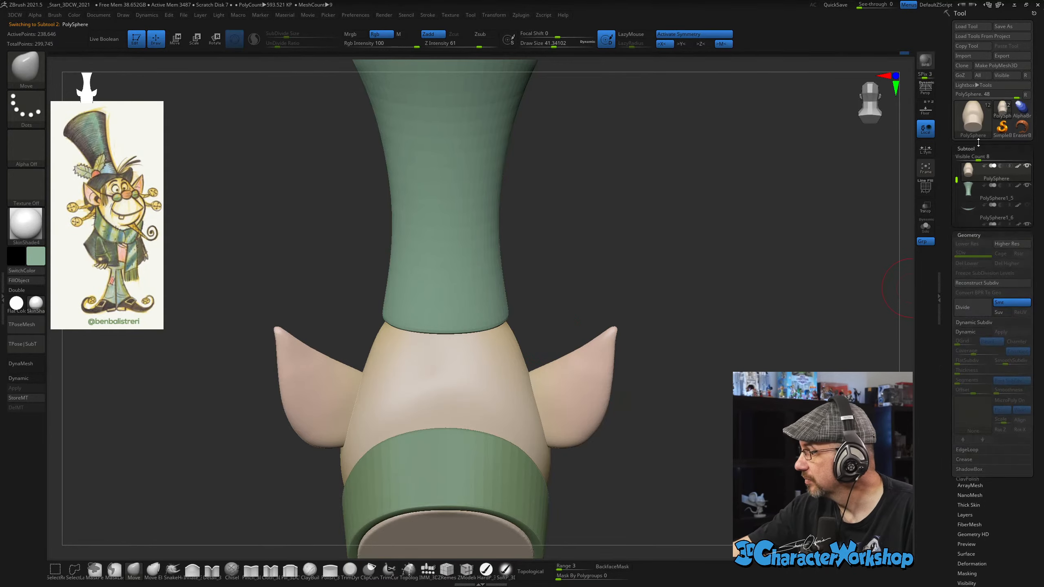
{"action": "left_click", "coordinate": [1027, 205]}
{"action": "left_click_drag", "start_coordinate": [665, 343], "coordinate": [658, 394]}
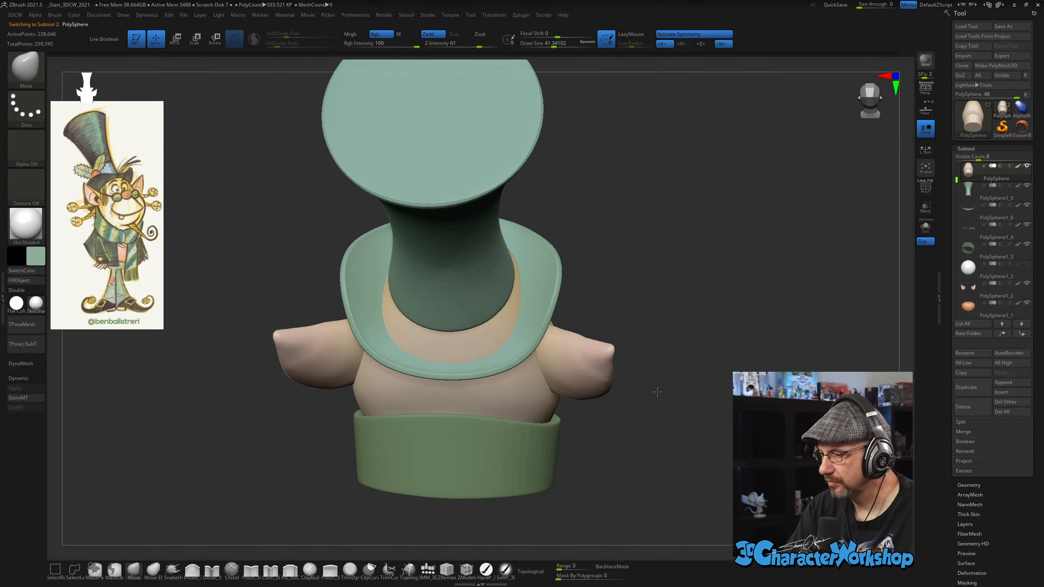
Select the brim and widen its rear sides with the symmetrical Move brush at a draw size of about 72.5.
{"action": "left_click", "coordinate": [140, 571]}
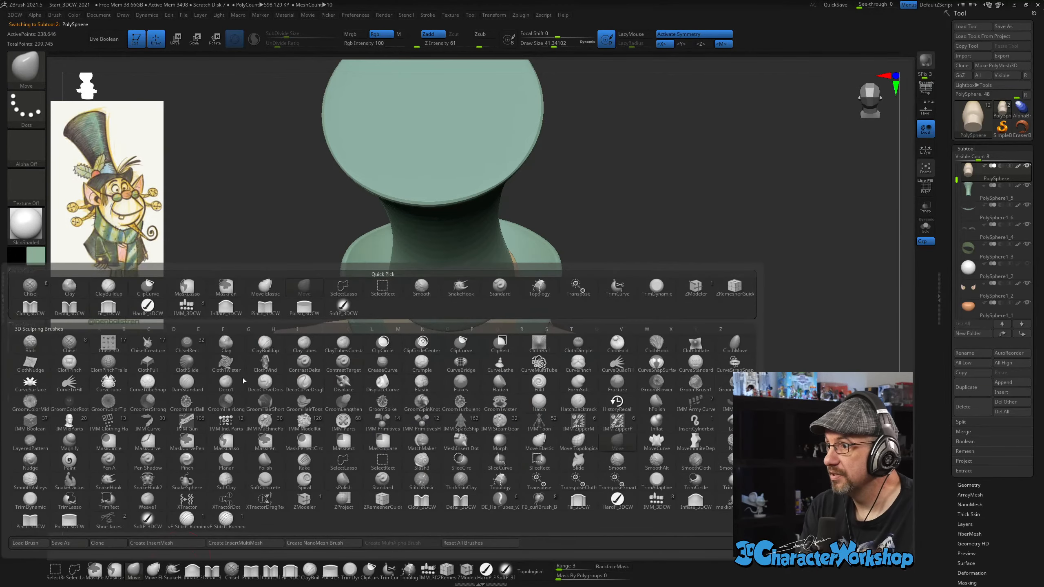
{"action": "left_click_drag", "start_coordinate": [594, 243], "coordinate": [595, 281], "text": "alt"}
{"action": "key", "text": "s"}
{"action": "left_click", "coordinate": [542, 358], "text": "alt"}
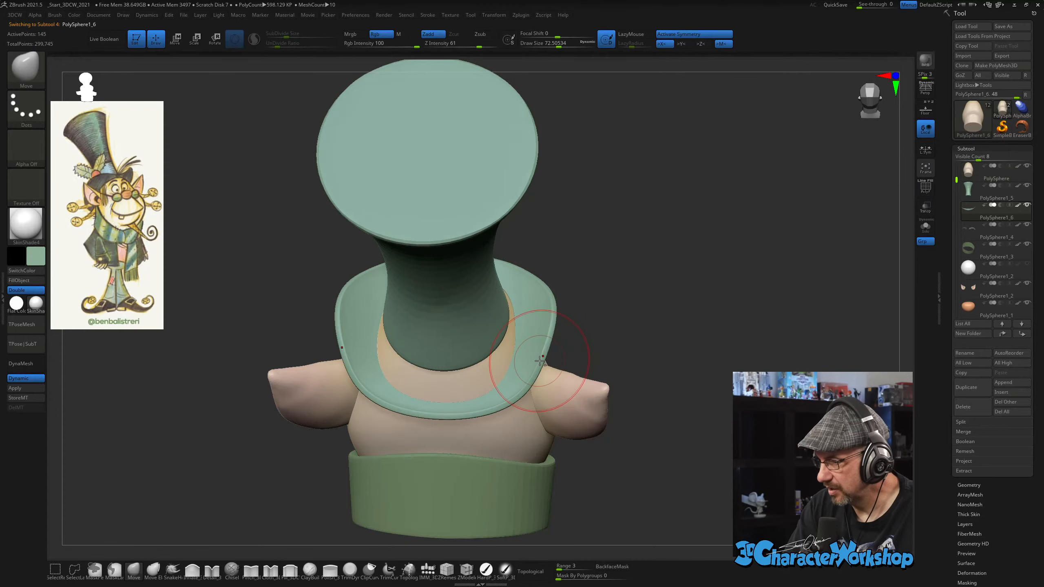
{"action": "left_click_drag", "start_coordinate": [538, 362], "coordinate": [544, 357]}
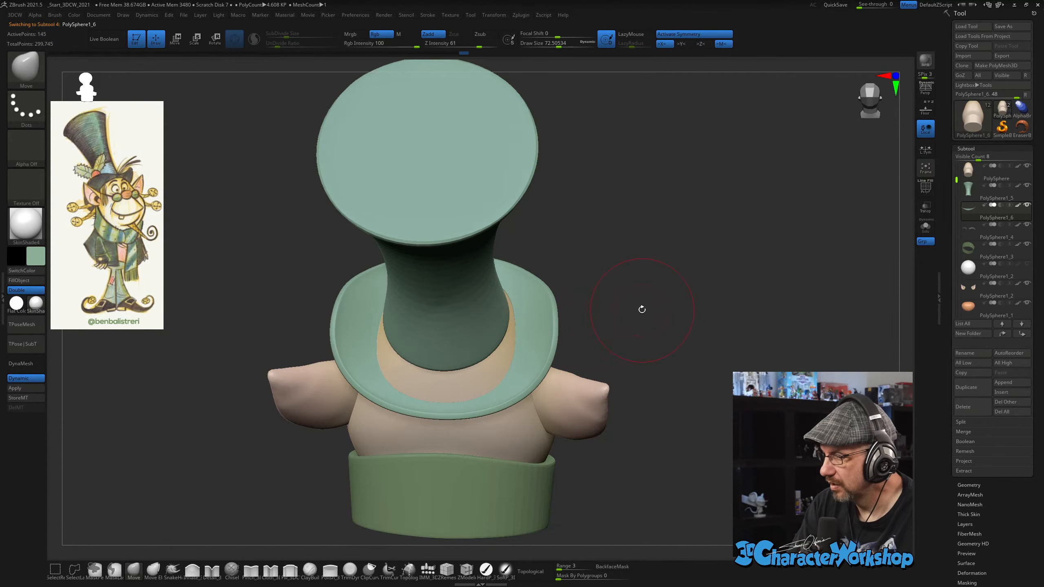
Refine the brim's front and side curves with the Move brush, isolating the brim briefly to check its form.
{"action": "left_click_drag", "start_coordinate": [642, 309], "coordinate": [659, 273]}
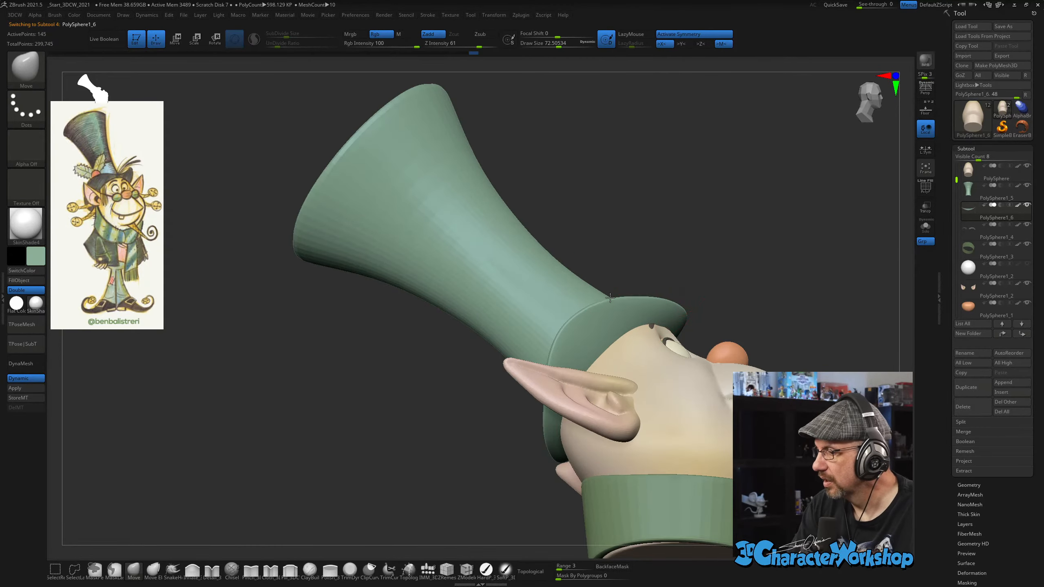
{"action": "mouse_move", "coordinate": [763, 334]}
{"action": "left_mouse_down"}
{"action": "mouse_move", "coordinate": [793, 332]}
{"action": "mouse_move", "coordinate": [755, 339]}
{"action": "left_mouse_up"}
{"action": "left_click", "coordinate": [925, 227]}
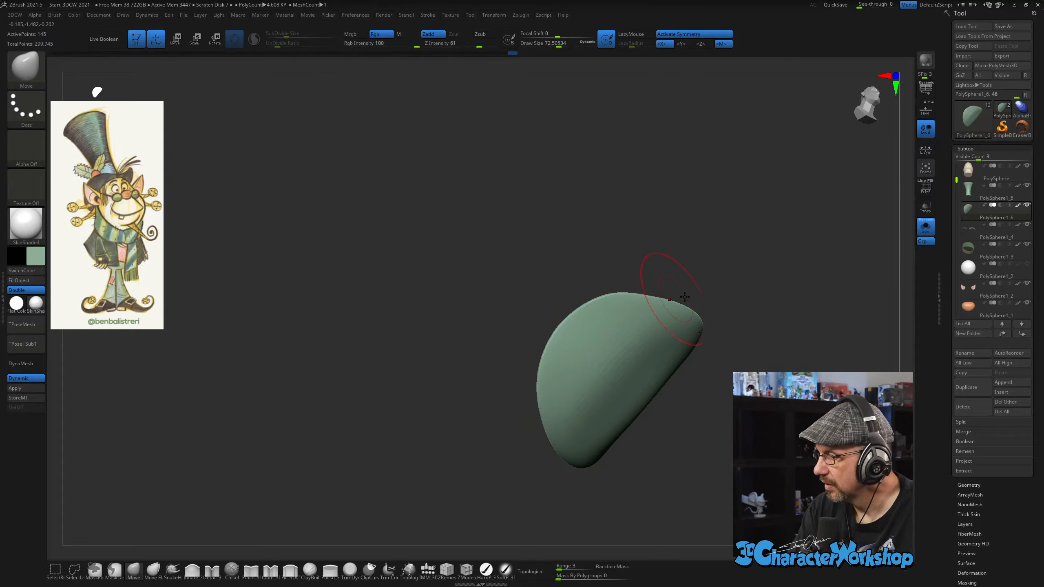
{"action": "left_click", "coordinate": [925, 229]}
{"action": "left_click_drag", "start_coordinate": [783, 317], "coordinate": [741, 347]}
{"action": "mouse_move", "coordinate": [438, 485]}
{"action": "left_mouse_down", "text": "alt"}
{"action": "mouse_move", "coordinate": [425, 474]}
{"action": "mouse_move", "coordinate": [436, 471]}
{"action": "left_mouse_up", "text": "alt"}
{"action": "left_click_drag", "start_coordinate": [676, 248], "coordinate": [661, 252]}
{"action": "key", "text": "space"}
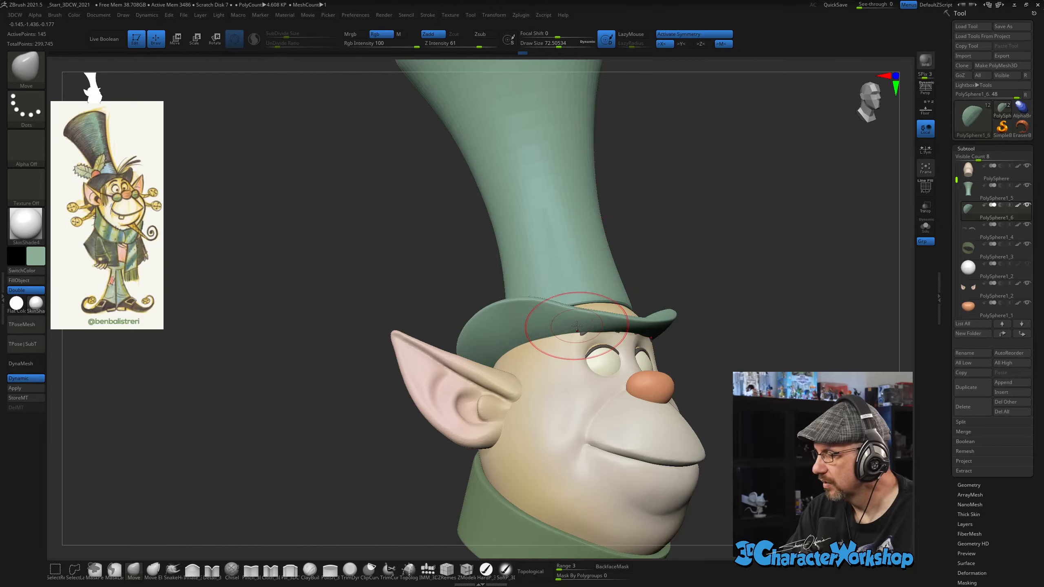
{"action": "left_click_drag", "start_coordinate": [778, 288], "coordinate": [763, 289]}
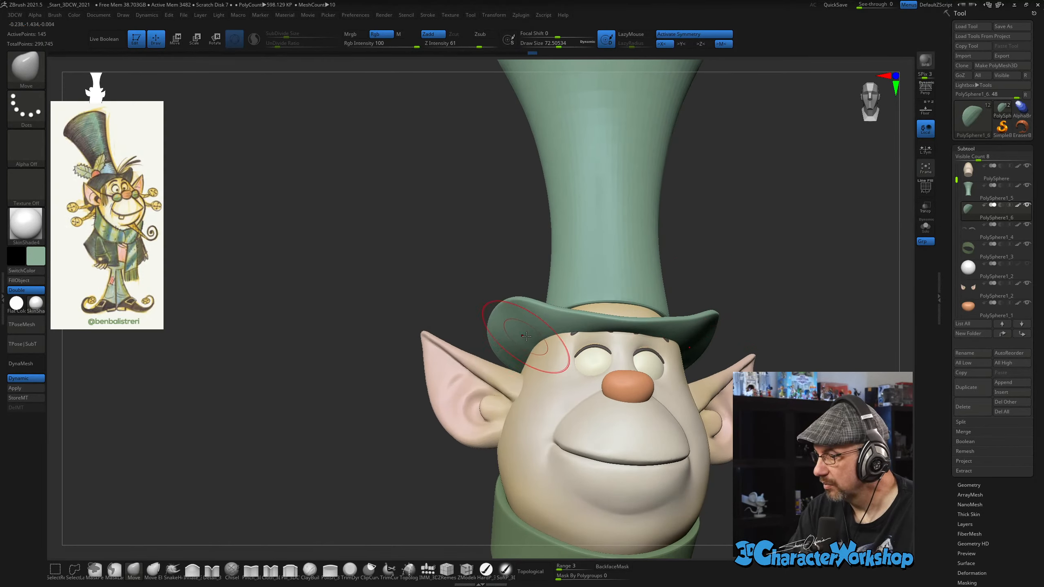
Lower the Smooth brush's Z intensity to 11 and gently smooth the brim's side above the ear.
{"action": "key", "text": "shift"}
{"action": "key", "text": "shift"}
{"action": "key", "text": "shift"}
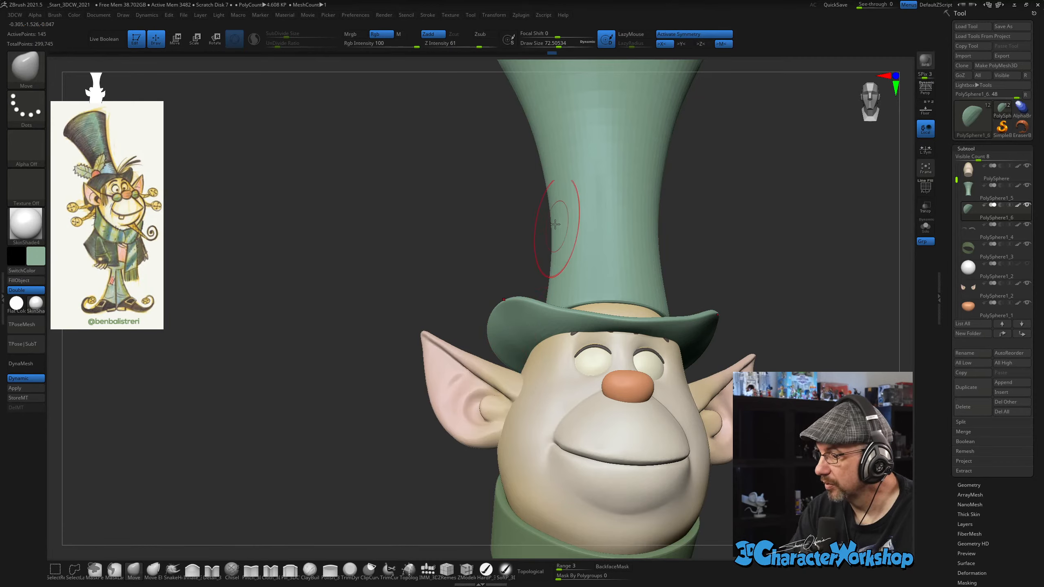
{"action": "left_click", "coordinate": [448, 42], "text": "shift"}
{"action": "left_click_drag", "start_coordinate": [467, 204], "coordinate": [486, 179]}
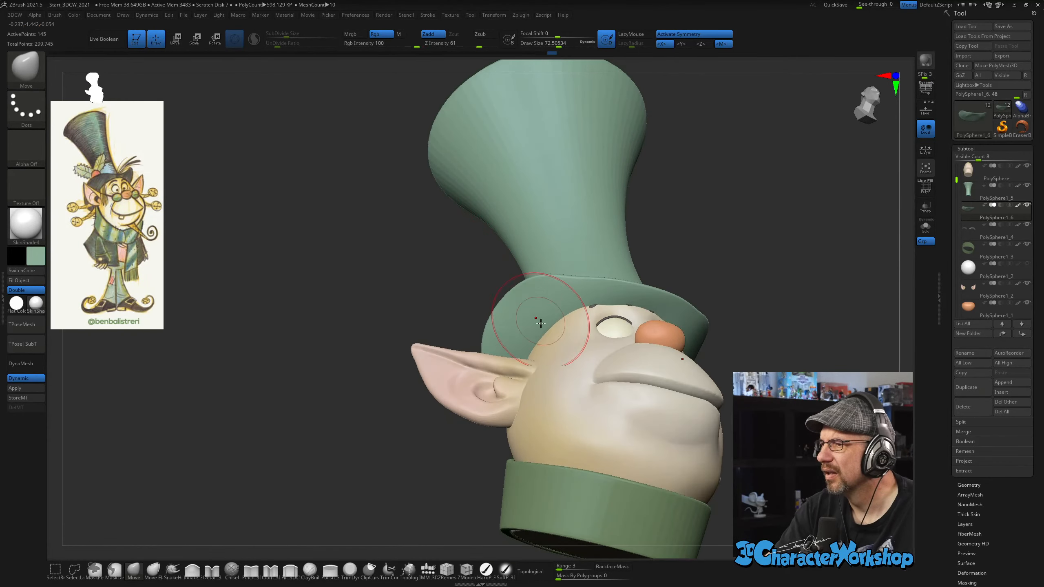
{"action": "left_click_drag", "start_coordinate": [538, 323], "coordinate": [529, 341], "text": "shift"}
{"action": "left_click_drag", "start_coordinate": [744, 247], "coordinate": [708, 296]}
{"action": "mouse_move", "coordinate": [793, 435]}
{"action": "left_mouse_down", "text": "alt"}
{"action": "mouse_move", "coordinate": [652, 397]}
{"action": "mouse_move", "coordinate": [678, 423]}
{"action": "left_mouse_up", "text": "alt"}
Select the hat's crown, show its wireframe and pull its lower front edge down toward the brim using the symmetrical Move brush at size 110.
{"action": "left_click", "coordinate": [476, 263], "text": "alt"}
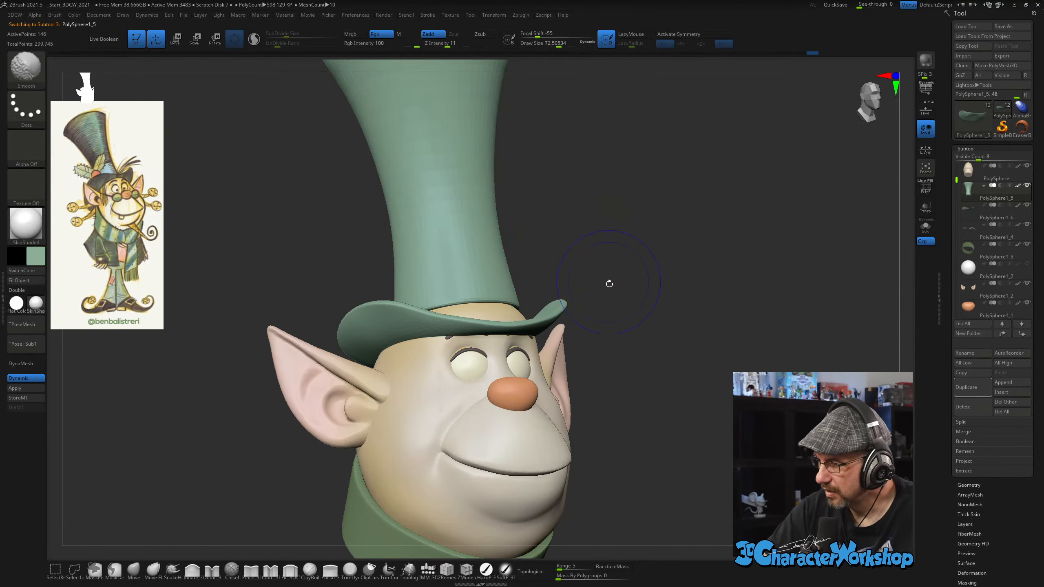
{"action": "key", "text": "shift+f"}
{"action": "left_click_drag", "start_coordinate": [644, 329], "coordinate": [619, 289]}
{"action": "key", "text": "s"}
{"action": "left_click_drag", "start_coordinate": [603, 241], "coordinate": [609, 261]}
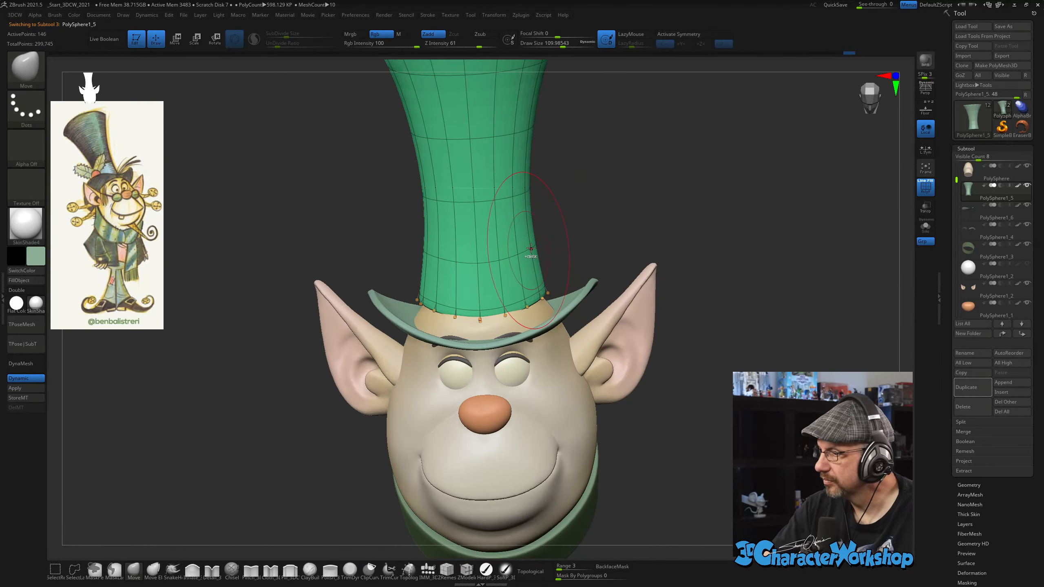
{"action": "key", "text": "x"}
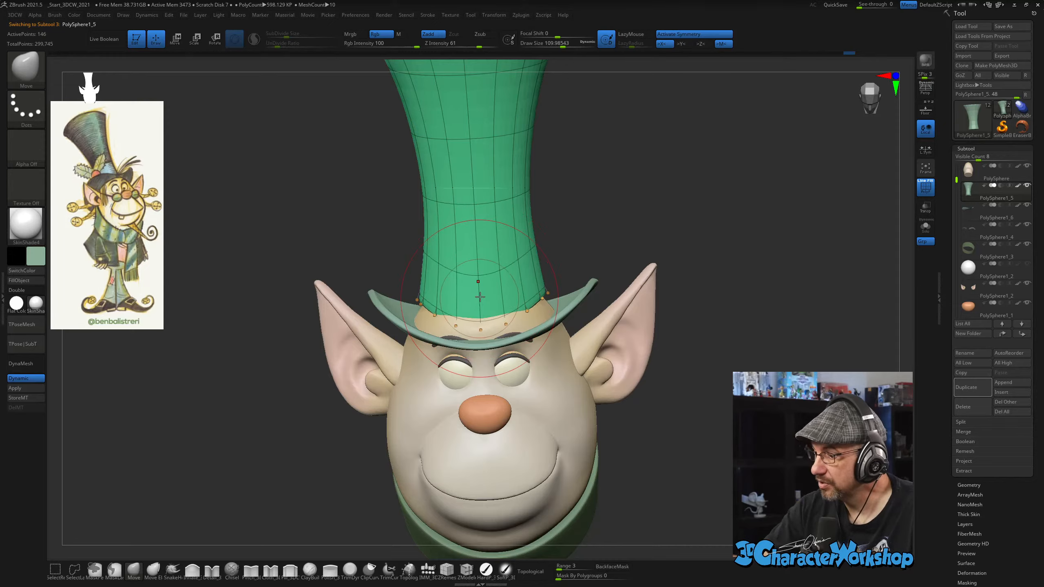
{"action": "mouse_move", "coordinate": [612, 231]}
{"action": "left_mouse_down"}
{"action": "mouse_move", "coordinate": [535, 242]}
{"action": "mouse_move", "coordinate": [514, 257]}
{"action": "mouse_move", "coordinate": [568, 271]}
{"action": "left_mouse_up"}
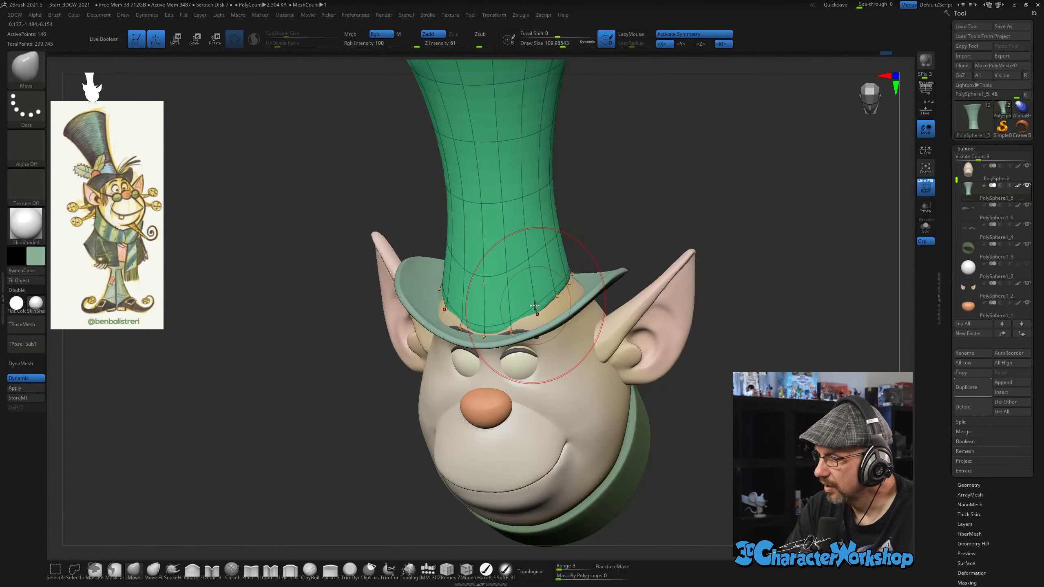
{"action": "left_click_drag", "start_coordinate": [533, 313], "coordinate": [568, 285]}
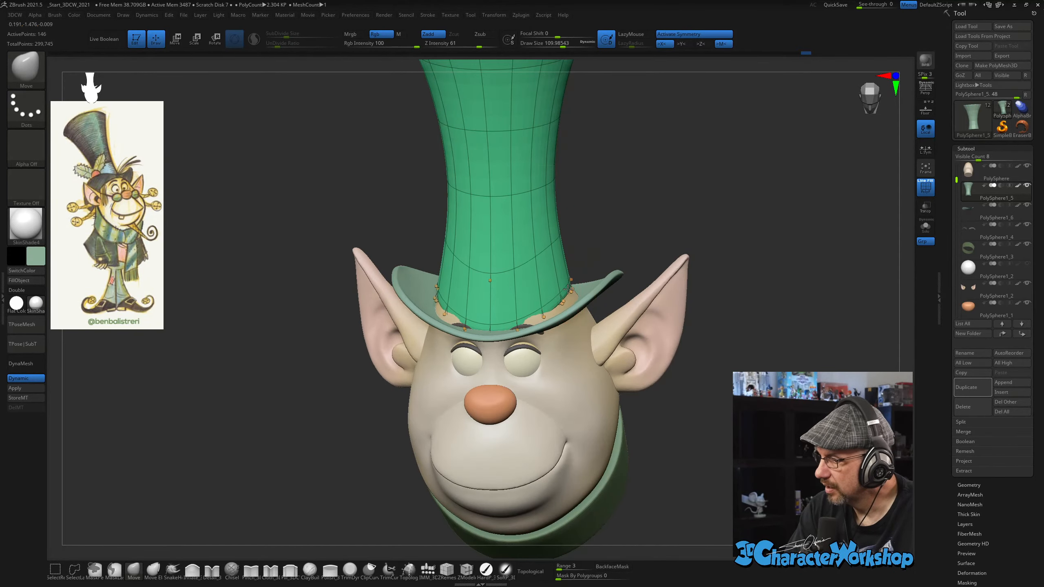
Pull the crown's lower back and side edges down toward the brim with the Move brush.
{"action": "mouse_move", "coordinate": [642, 217]}
{"action": "left_mouse_down"}
{"action": "mouse_move", "coordinate": [678, 191]}
{"action": "mouse_move", "coordinate": [638, 271]}
{"action": "mouse_move", "coordinate": [604, 292]}
{"action": "mouse_move", "coordinate": [572, 336]}
{"action": "left_mouse_up"}
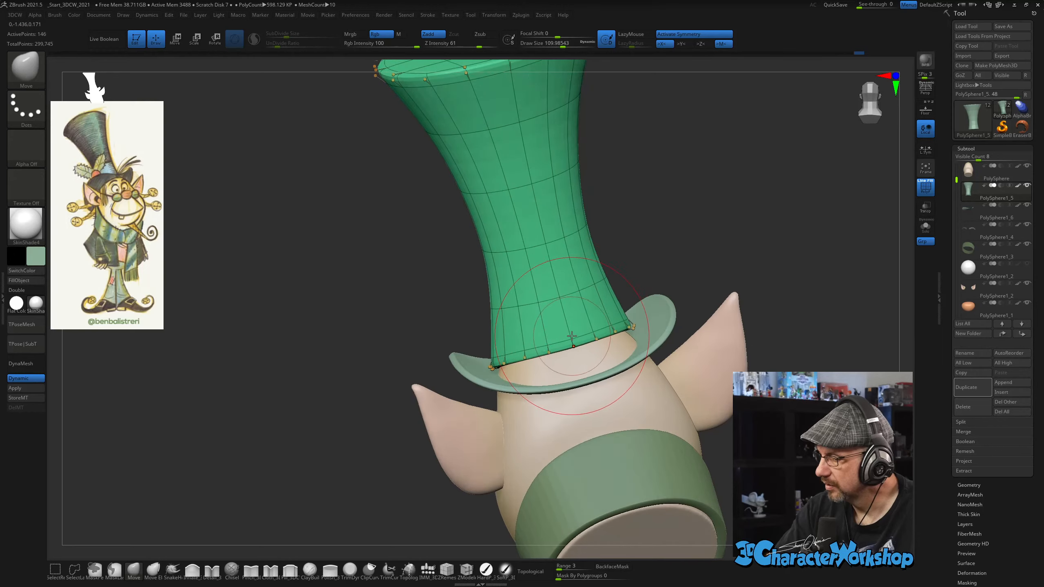
{"action": "right_click_drag", "start_coordinate": [560, 339], "coordinate": [609, 360]}
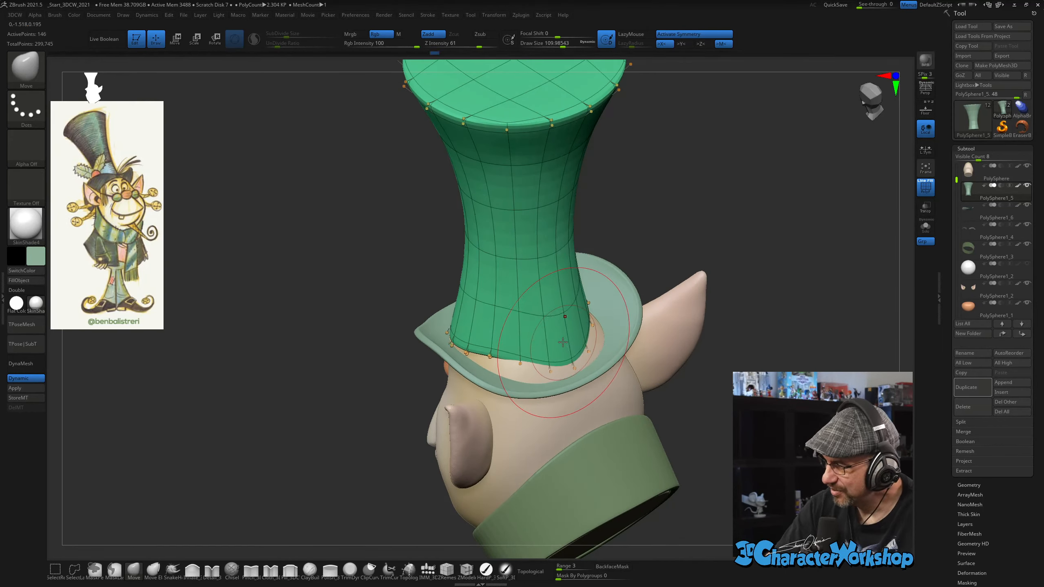
{"action": "right_click_drag", "start_coordinate": [540, 346], "coordinate": [518, 387]}
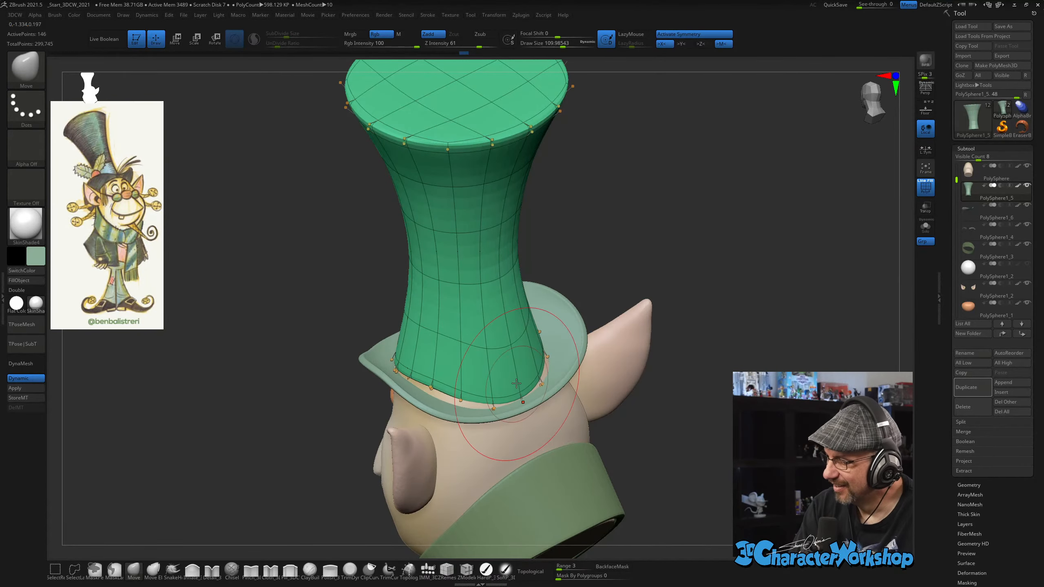
{"action": "left_click_drag", "start_coordinate": [430, 379], "coordinate": [427, 387]}
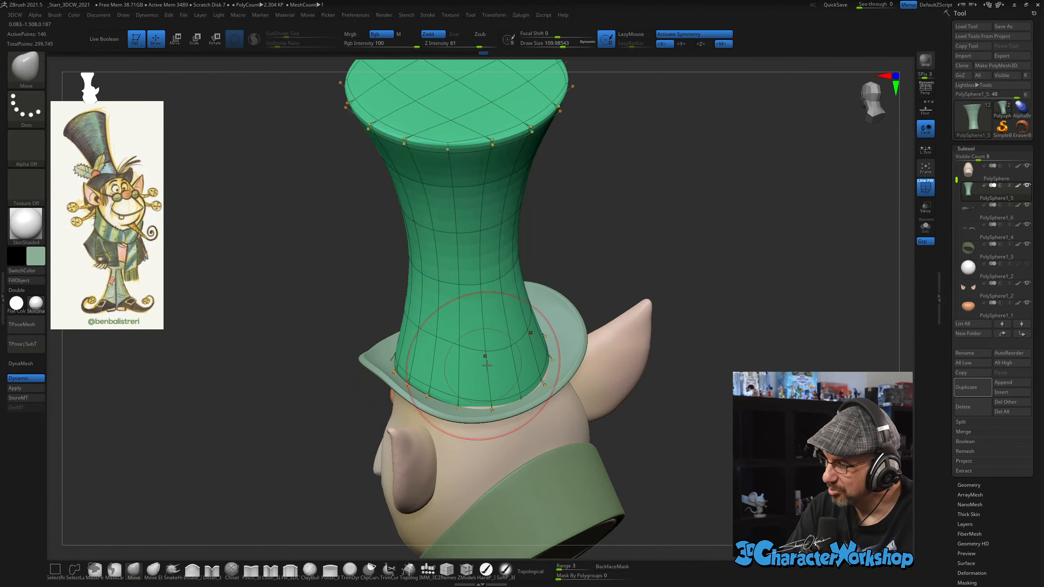
Check the crown's lower edge against the brim from several sides and turn off its dynamic subdivision preview.
{"action": "right_click_drag", "start_coordinate": [486, 365], "coordinate": [559, 419]}
{"action": "mouse_move", "coordinate": [625, 439]}
{"action": "right_mouse_down"}
{"action": "mouse_move", "coordinate": [683, 393]}
{"action": "mouse_move", "coordinate": [689, 424]}
{"action": "mouse_move", "coordinate": [675, 469]}
{"action": "mouse_move", "coordinate": [673, 438]}
{"action": "right_mouse_up"}
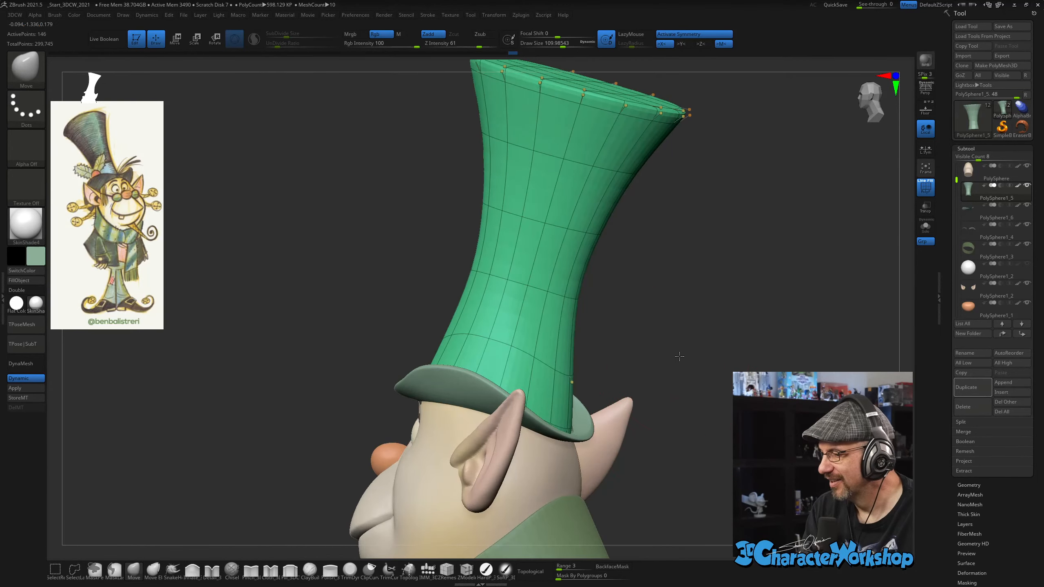
{"action": "right_click_drag", "start_coordinate": [681, 359], "coordinate": [645, 353]}
{"action": "right_click_drag", "start_coordinate": [522, 323], "coordinate": [662, 333], "text": "shift"}
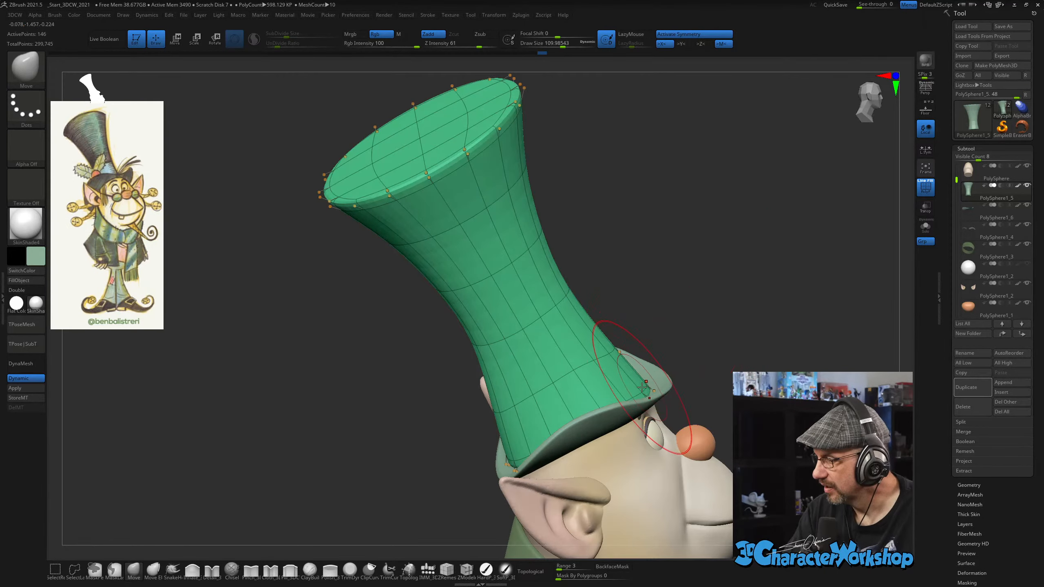
{"action": "key", "text": "shift+d"}
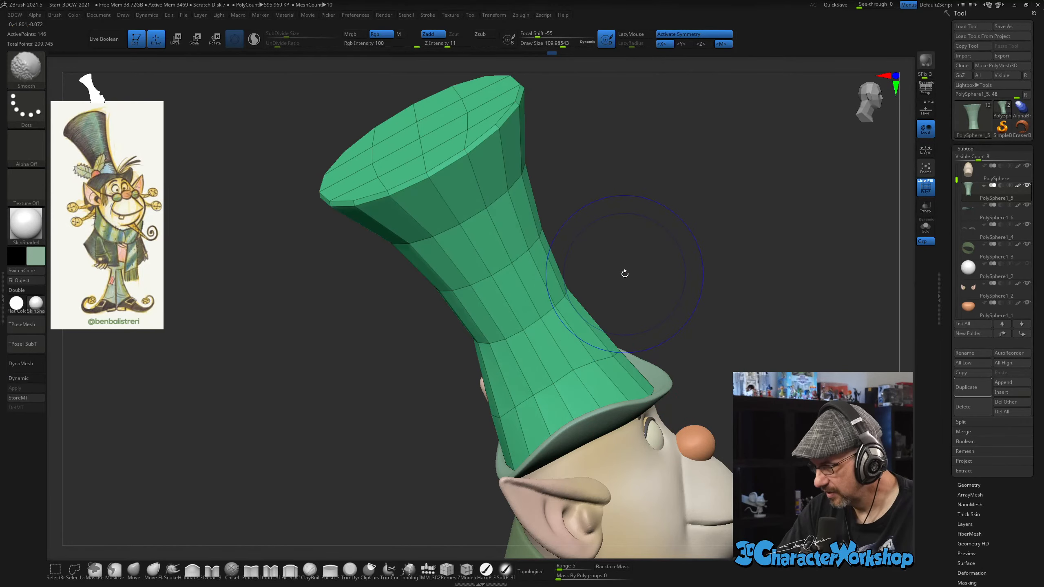
{"action": "right_click_drag", "start_coordinate": [593, 355], "coordinate": [508, 369]}
{"action": "key", "text": "shift"}
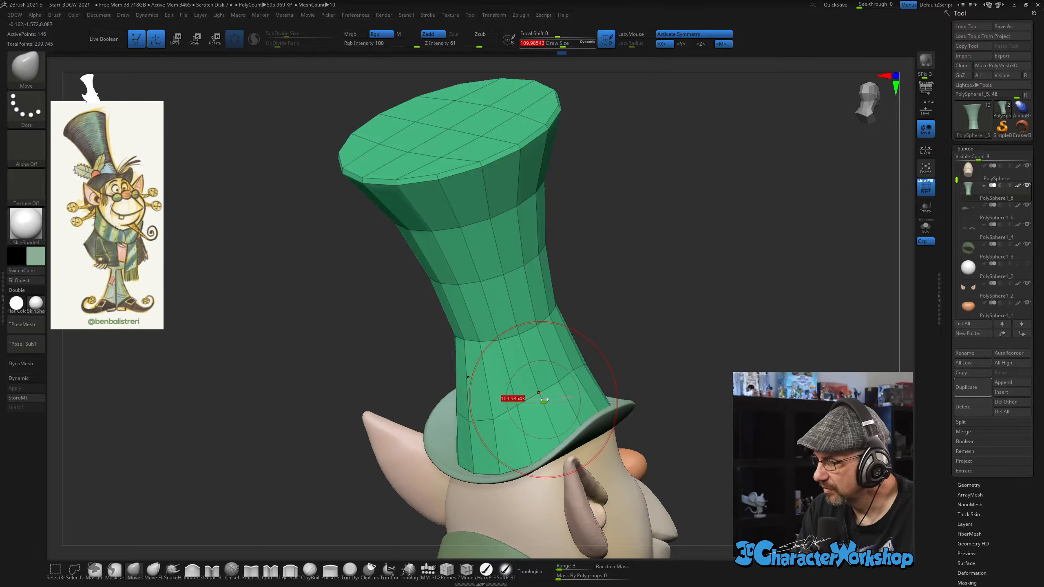
Even out the crown's lower edge loop at the back and front with the Move brush at about size 69, restoring the subdivision preview.
{"action": "left_click_drag", "start_coordinate": [544, 400], "coordinate": [539, 400]}
{"action": "key", "text": "shift"}
{"action": "mouse_move", "coordinate": [527, 351]}
{"action": "right_mouse_down"}
{"action": "mouse_move", "coordinate": [595, 375]}
{"action": "mouse_move", "coordinate": [555, 391]}
{"action": "right_mouse_up"}
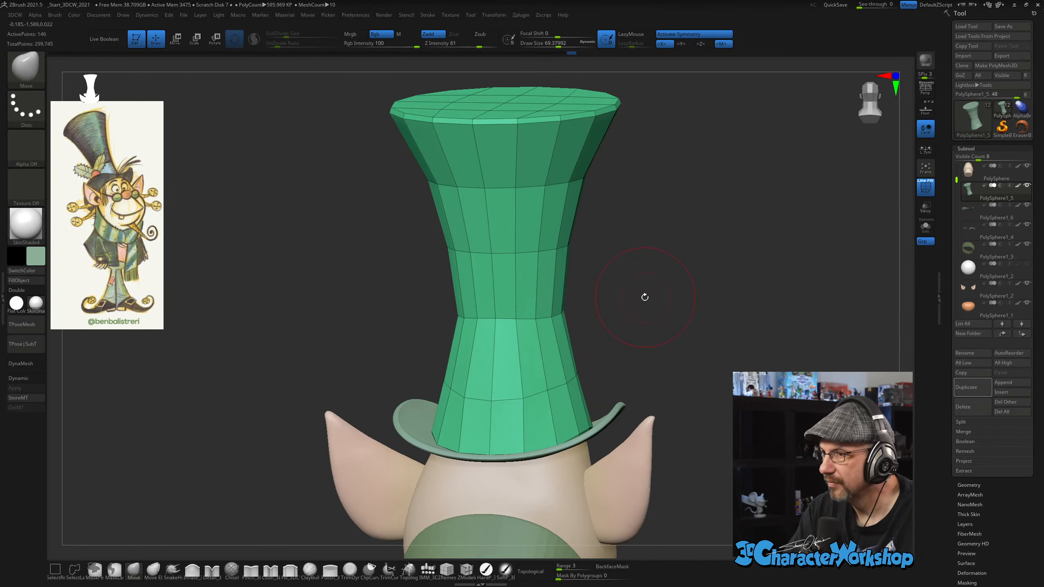
{"action": "right_click_drag", "start_coordinate": [645, 297], "coordinate": [624, 320]}
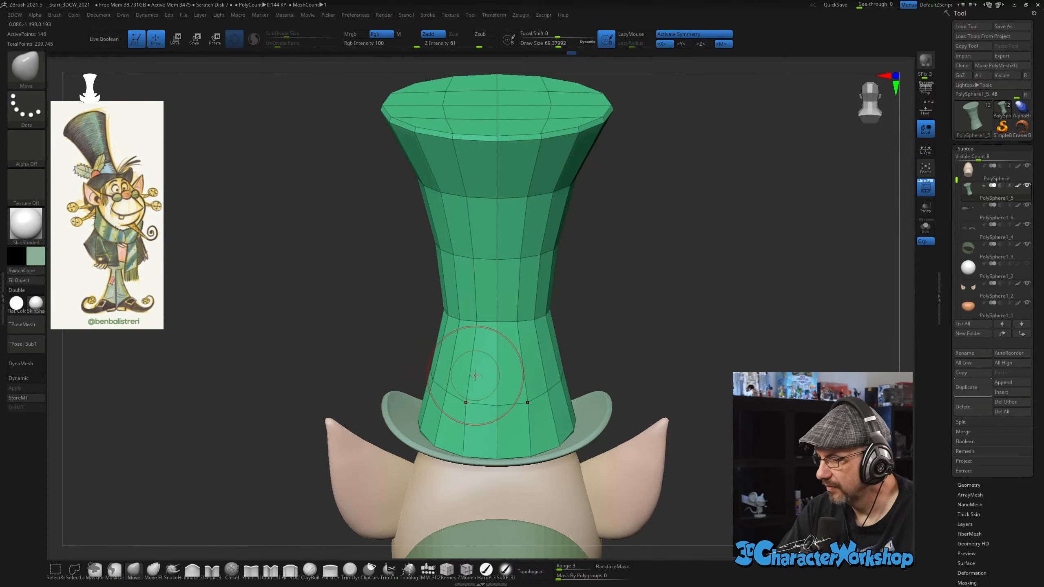
{"action": "right_click_drag", "start_coordinate": [475, 376], "coordinate": [558, 333]}
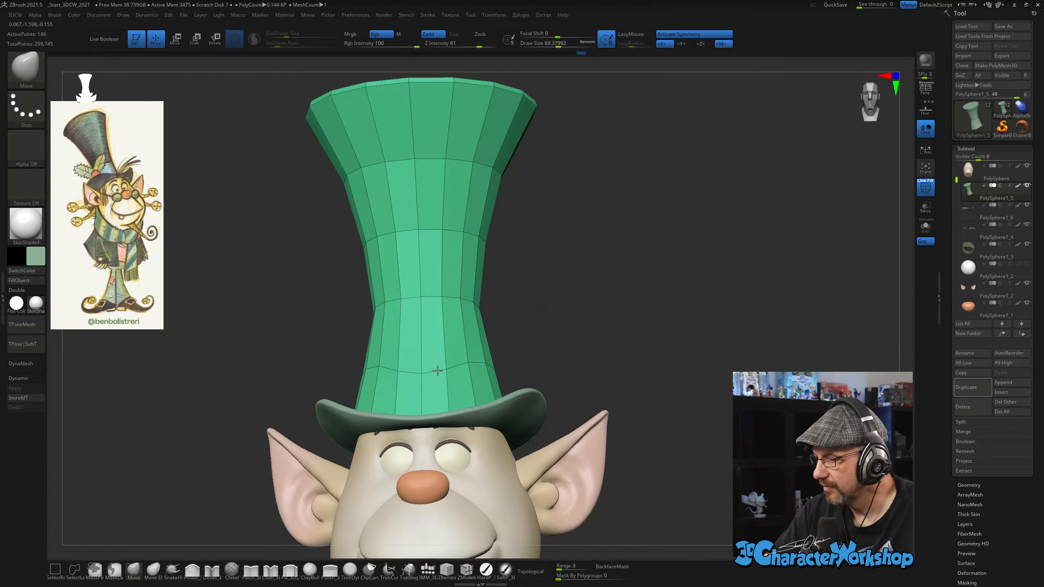
{"action": "key", "text": "d"}
{"action": "right_click_drag", "start_coordinate": [427, 366], "coordinate": [597, 347]}
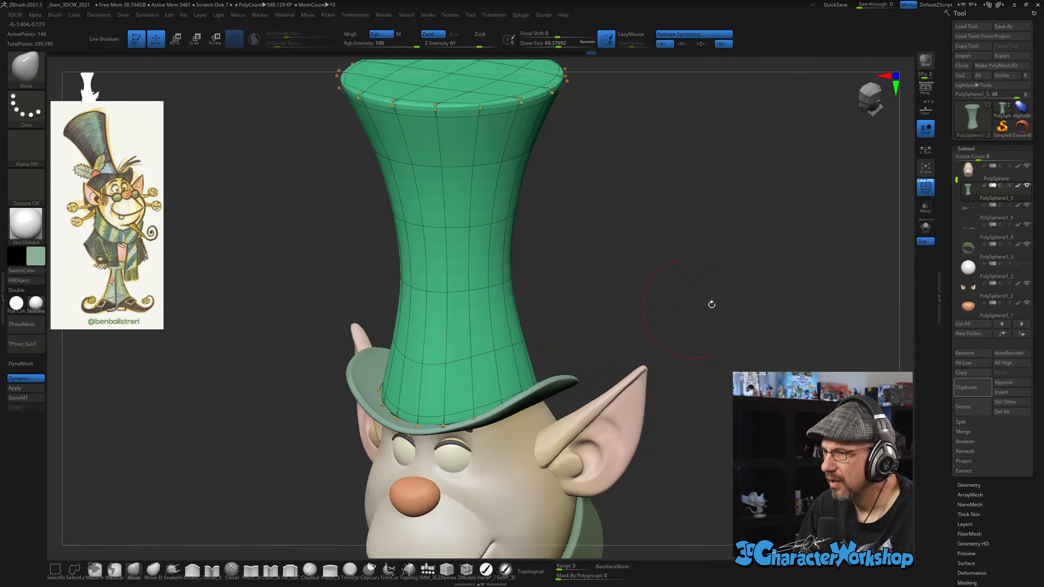
{"action": "mouse_move", "coordinate": [646, 240]}
{"action": "right_mouse_down"}
{"action": "mouse_move", "coordinate": [622, 249]}
{"action": "mouse_move", "coordinate": [632, 243]}
{"action": "mouse_move", "coordinate": [620, 282]}
{"action": "mouse_move", "coordinate": [589, 292]}
{"action": "mouse_move", "coordinate": [615, 290]}
{"action": "mouse_move", "coordinate": [592, 318]}
{"action": "mouse_move", "coordinate": [652, 266]}
{"action": "mouse_move", "coordinate": [596, 302]}
{"action": "mouse_move", "coordinate": [450, 302]}
{"action": "right_mouse_up"}
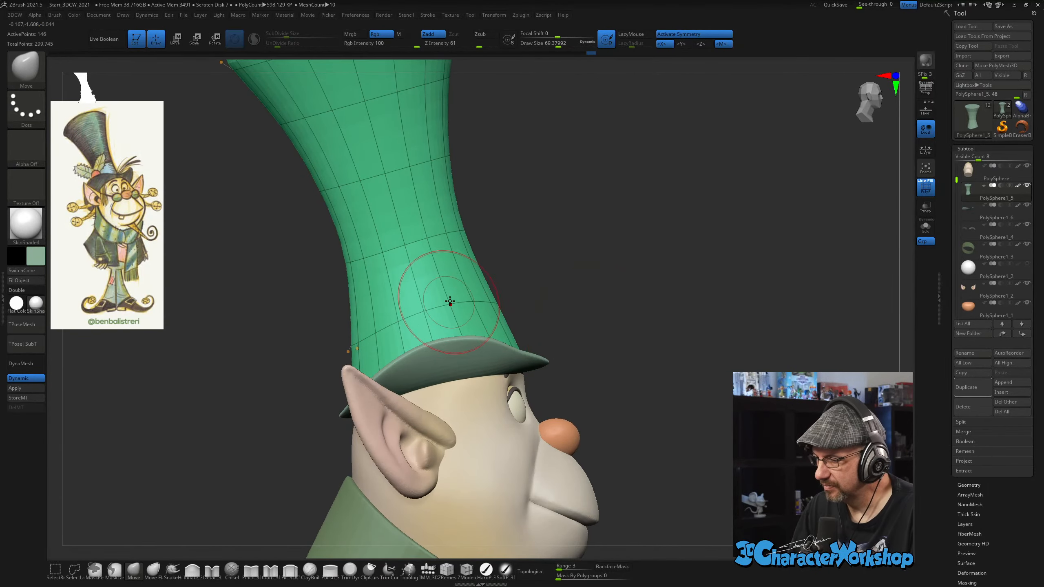
Select the hat's brim and rotate it slightly so that its front tilts upward.
{"action": "left_click", "coordinate": [530, 347], "text": "alt"}
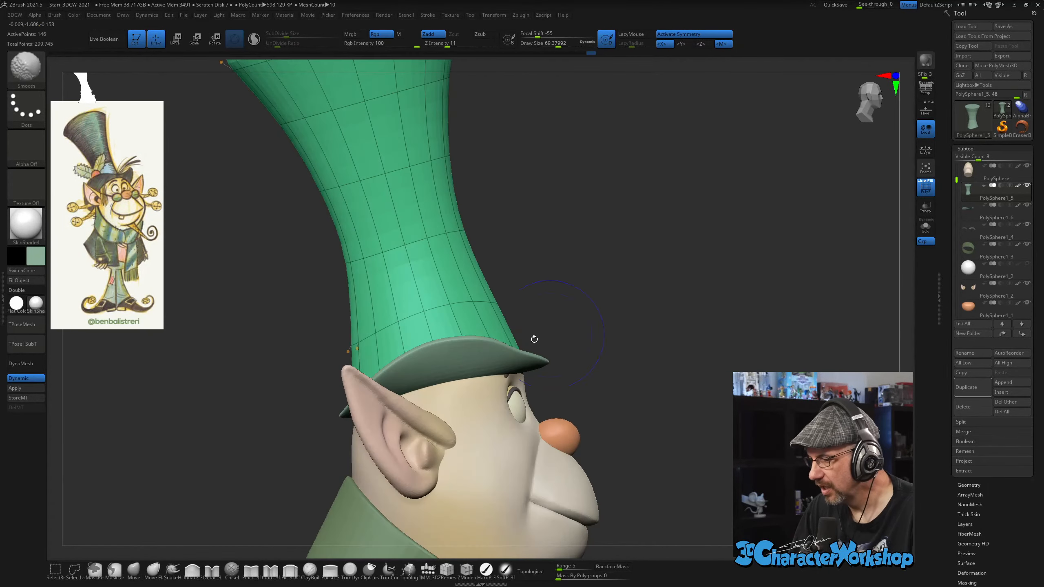
{"action": "key", "text": "w"}
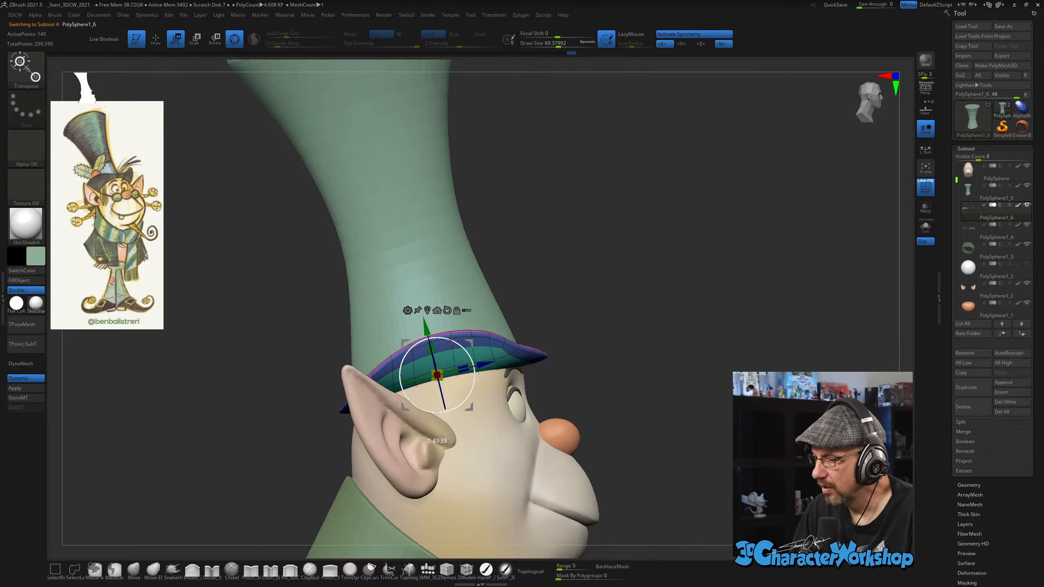
{"action": "left_click_drag", "start_coordinate": [451, 340], "coordinate": [456, 342]}
{"action": "left_click_drag", "start_coordinate": [654, 335], "coordinate": [607, 336]}
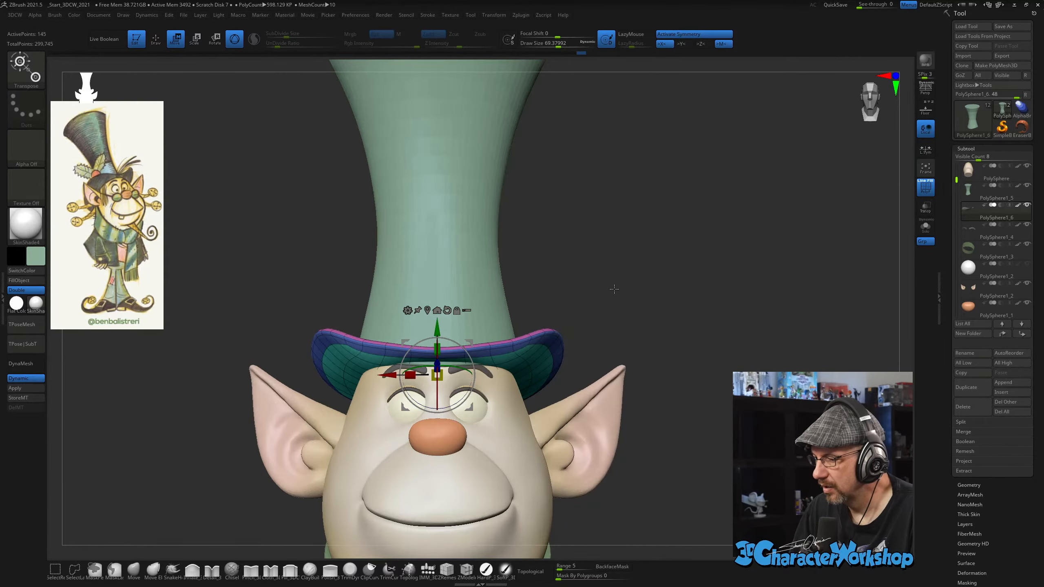
{"action": "left_click_drag", "start_coordinate": [614, 289], "coordinate": [652, 289]}
Select the crown and fit its lower front edge to the tilted brim with the Move brush at about size 94.
{"action": "left_click", "coordinate": [419, 250], "text": "alt"}
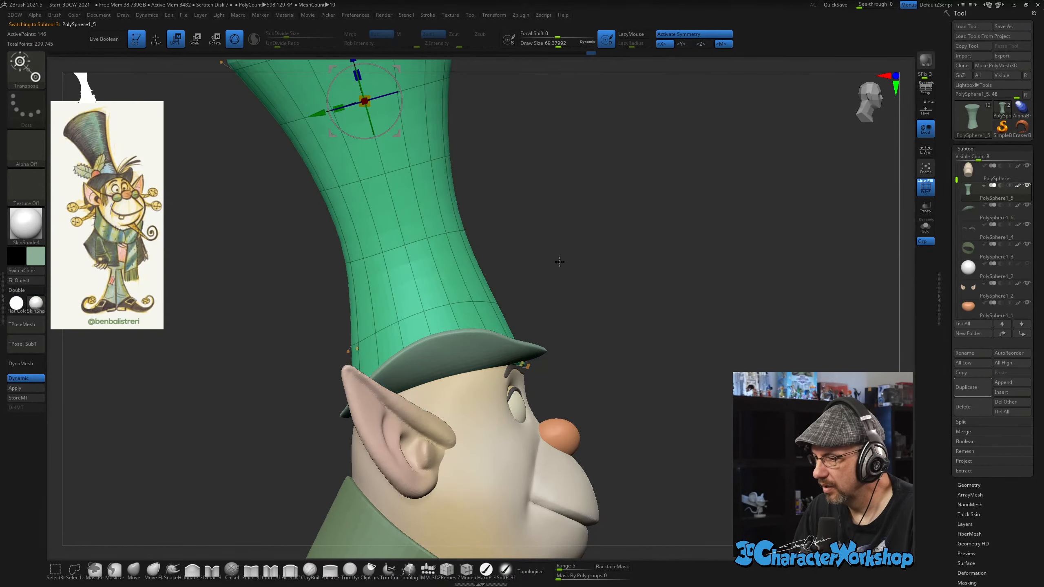
{"action": "key", "text": "q"}
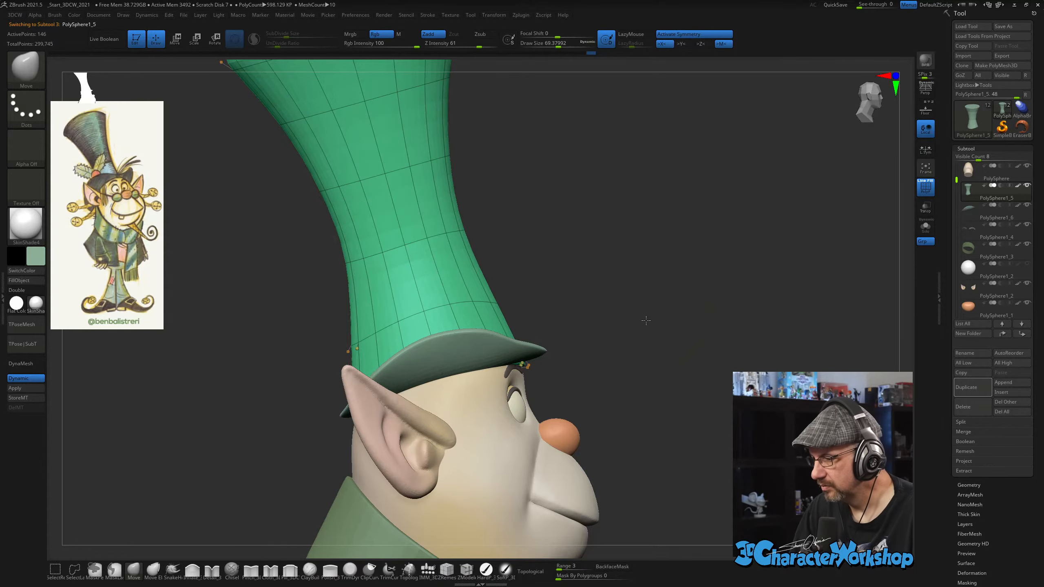
{"action": "mouse_move", "coordinate": [646, 321]}
{"action": "left_mouse_down"}
{"action": "mouse_move", "coordinate": [592, 296]}
{"action": "mouse_move", "coordinate": [592, 273]}
{"action": "left_mouse_up"}
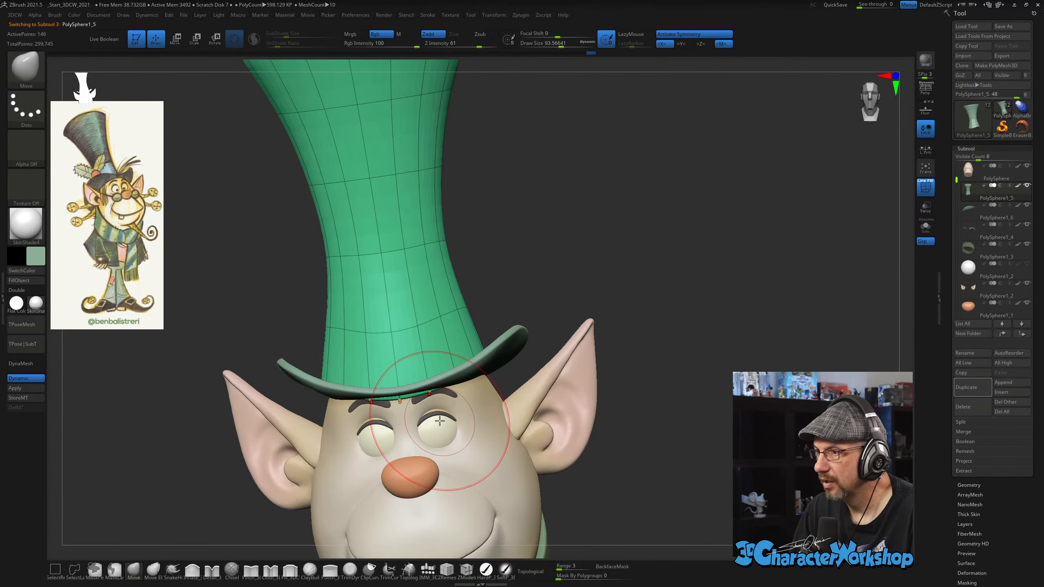
{"action": "left_click_drag", "start_coordinate": [520, 248], "coordinate": [586, 327], "text": "alt"}
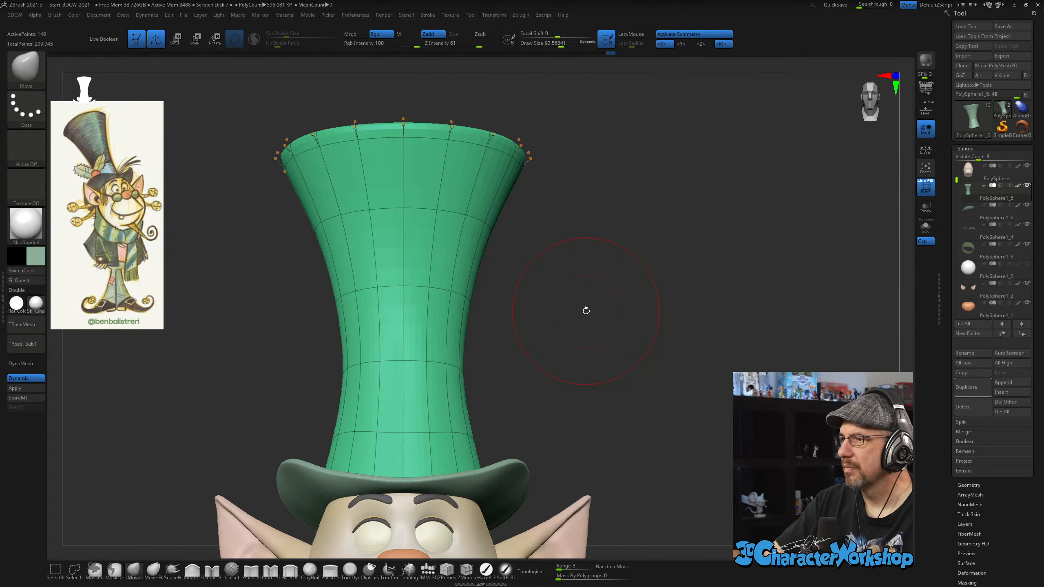
{"action": "mouse_move", "coordinate": [565, 375]}
{"action": "left_mouse_down", "text": "alt"}
{"action": "mouse_move", "coordinate": [565, 318]}
{"action": "mouse_move", "coordinate": [629, 373]}
{"action": "mouse_move", "coordinate": [591, 380]}
{"action": "mouse_move", "coordinate": [606, 385]}
{"action": "mouse_move", "coordinate": [609, 369]}
{"action": "left_mouse_up", "text": "alt"}
Hide the crown's wireframe and compare the overall hat and head proportions with the reference drawing.
{"action": "key", "text": "s"}
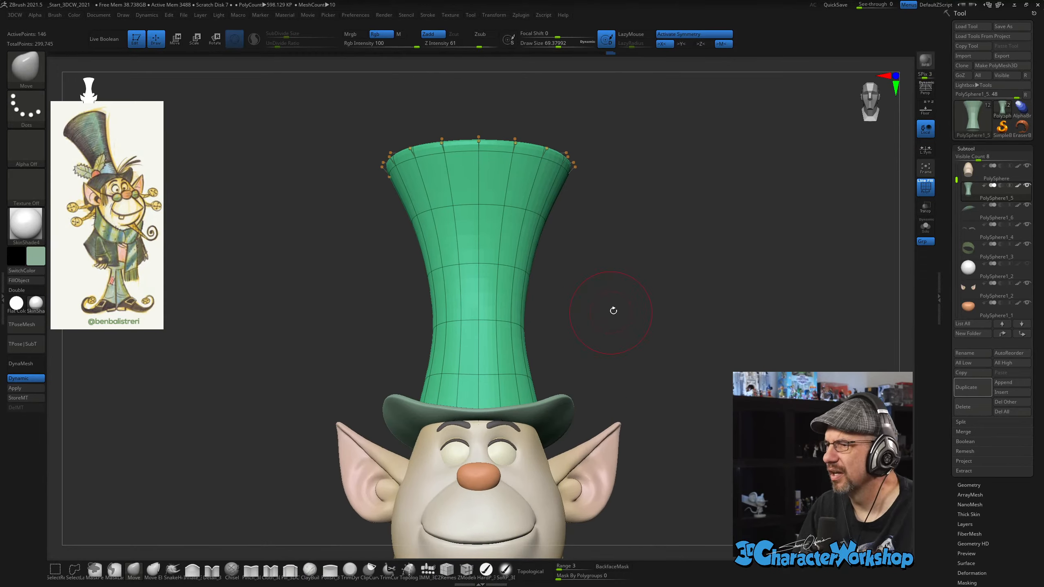
{"action": "left_click_drag", "start_coordinate": [614, 311], "coordinate": [634, 305]}
{"action": "left_click_drag", "start_coordinate": [623, 314], "coordinate": [618, 242]}
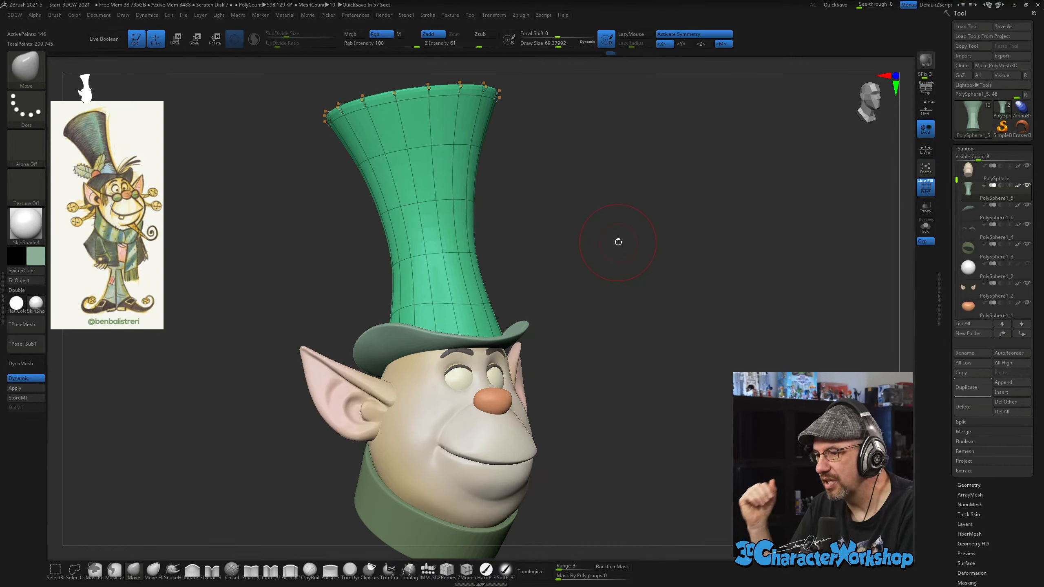
{"action": "key", "text": "shift+f"}
{"action": "left_click_drag", "start_coordinate": [619, 276], "coordinate": [573, 244]}
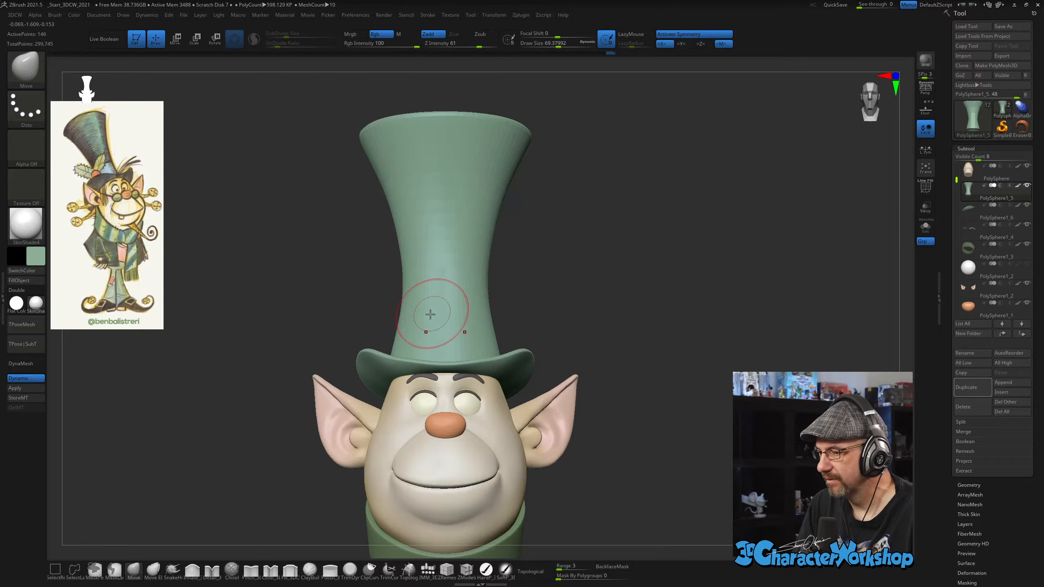
{"action": "left_click_drag", "start_coordinate": [549, 277], "coordinate": [569, 268]}
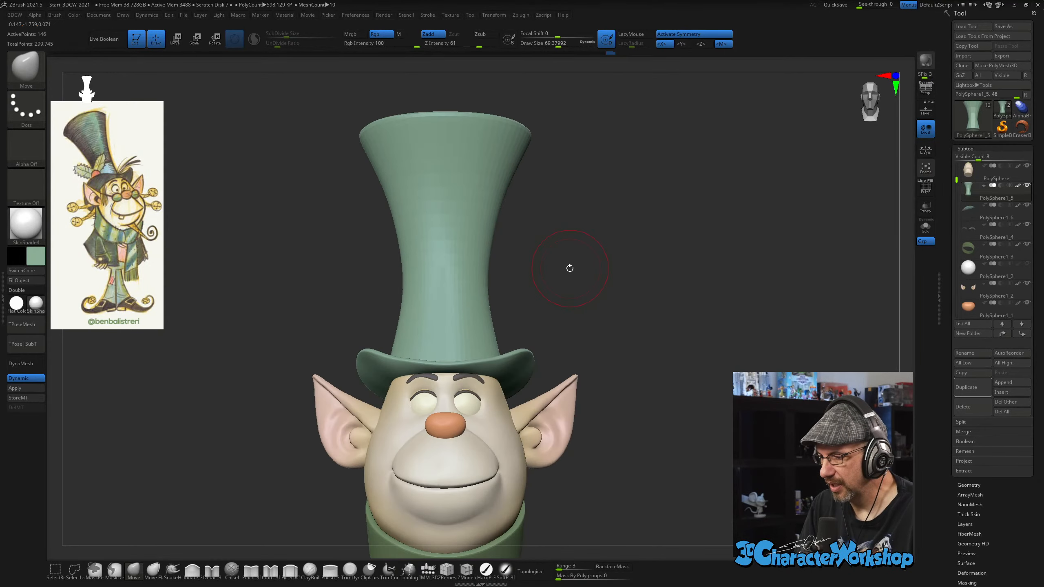
Select the ears and rotate them symmetrically about 10.5 degrees into a more upright position.
{"action": "left_click", "coordinate": [551, 423], "text": "alt"}
{"action": "key", "text": "w"}
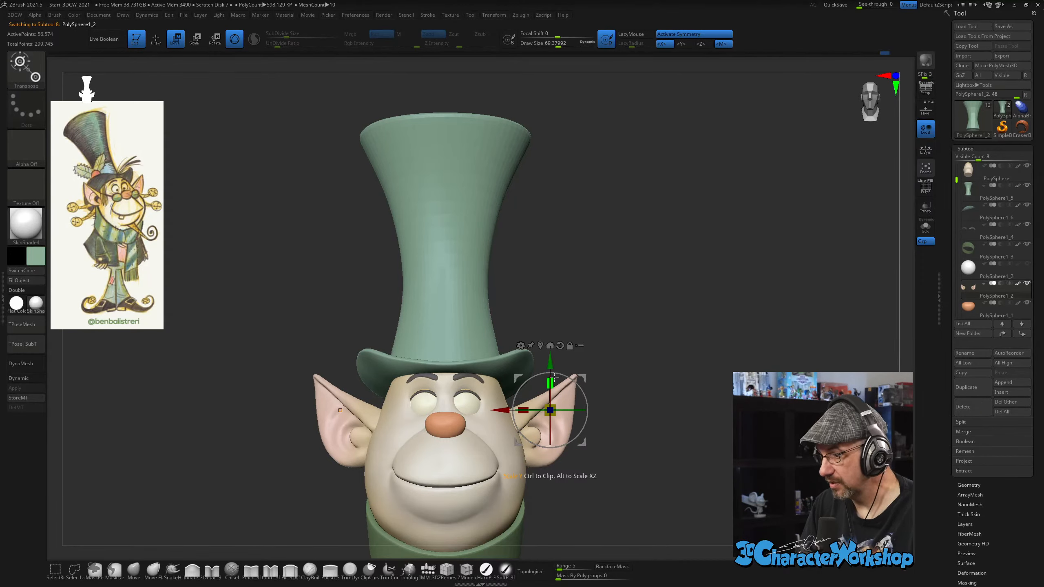
{"action": "left_click_drag", "start_coordinate": [553, 376], "coordinate": [547, 406]}
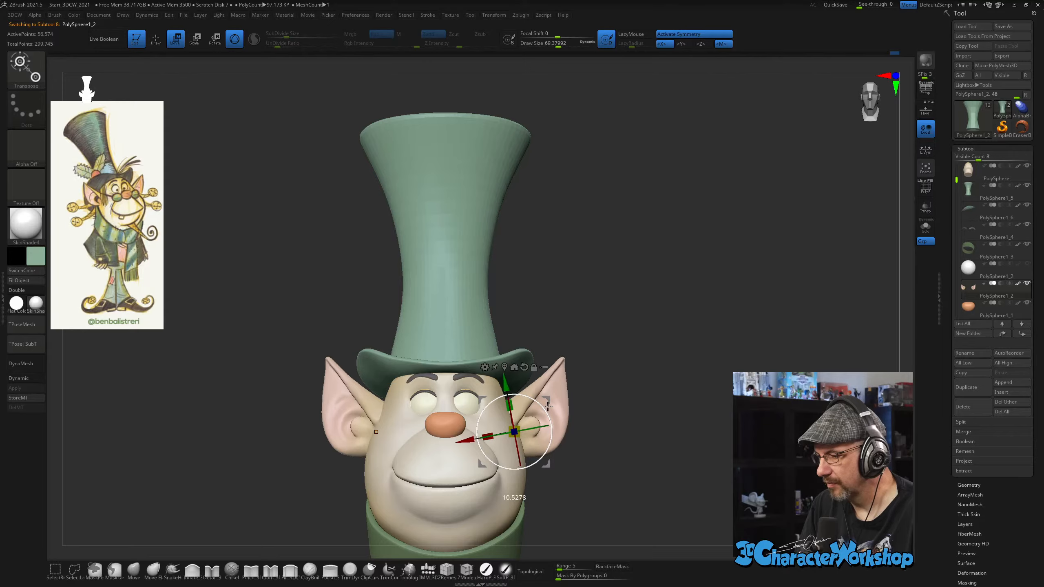
{"action": "left_click_drag", "start_coordinate": [656, 360], "coordinate": [402, 491]}
Select the head and reshape its cheeks and jaw with the symmetrical Move brush at about size 79.
{"action": "left_click", "coordinate": [362, 454], "text": "alt"}
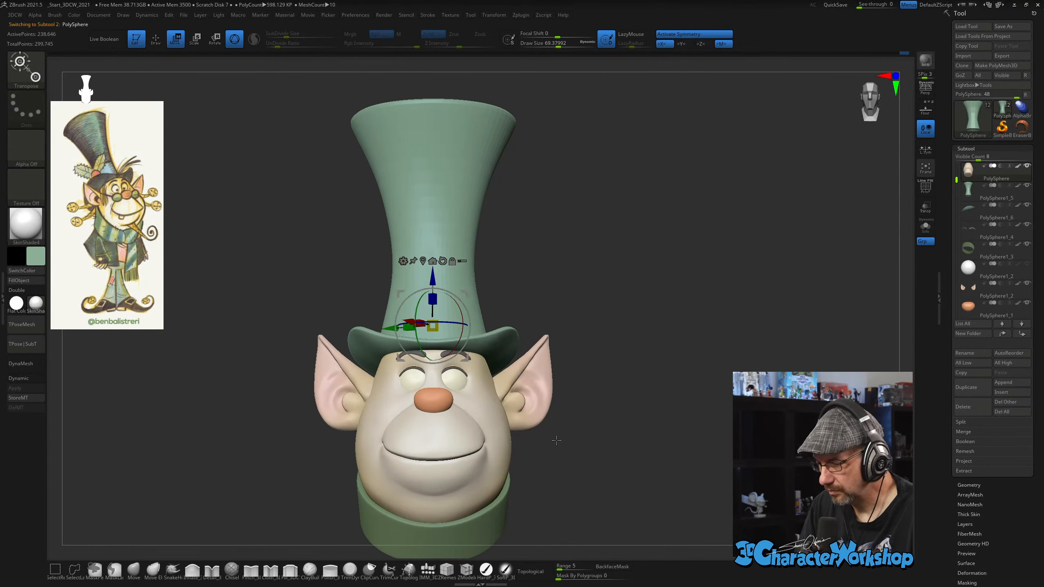
{"action": "key", "text": "q"}
{"action": "mouse_move", "coordinate": [606, 443]}
{"action": "left_mouse_down"}
{"action": "mouse_move", "coordinate": [547, 458]}
{"action": "mouse_move", "coordinate": [499, 443]}
{"action": "mouse_move", "coordinate": [534, 457]}
{"action": "mouse_move", "coordinate": [572, 449]}
{"action": "mouse_move", "coordinate": [547, 428]}
{"action": "mouse_move", "coordinate": [567, 428]}
{"action": "mouse_move", "coordinate": [531, 404]}
{"action": "mouse_move", "coordinate": [561, 422]}
{"action": "mouse_move", "coordinate": [566, 454]}
{"action": "mouse_move", "coordinate": [524, 413]}
{"action": "mouse_move", "coordinate": [532, 429]}
{"action": "left_mouse_up"}
{"action": "key", "text": "s"}
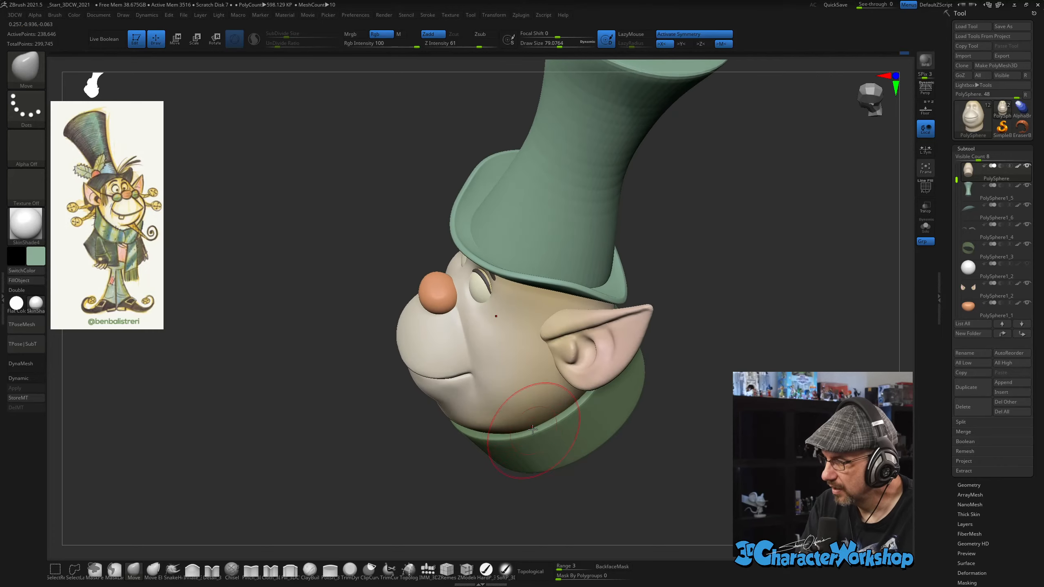
{"action": "left_click_drag", "start_coordinate": [565, 464], "coordinate": [659, 440]}
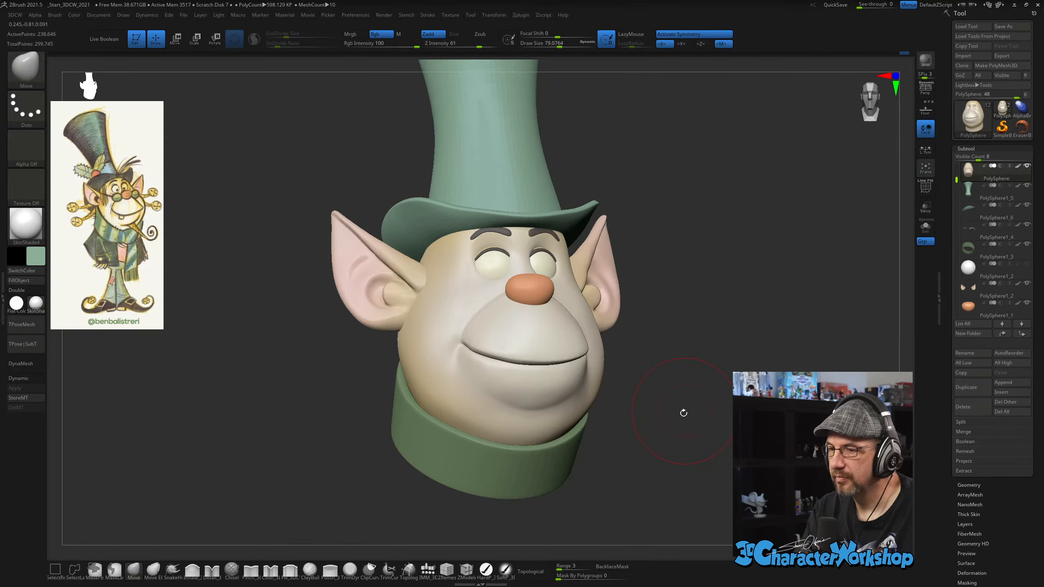
{"action": "left_click_drag", "start_coordinate": [668, 404], "coordinate": [615, 437]}
{"action": "key", "text": "bracketleft"}
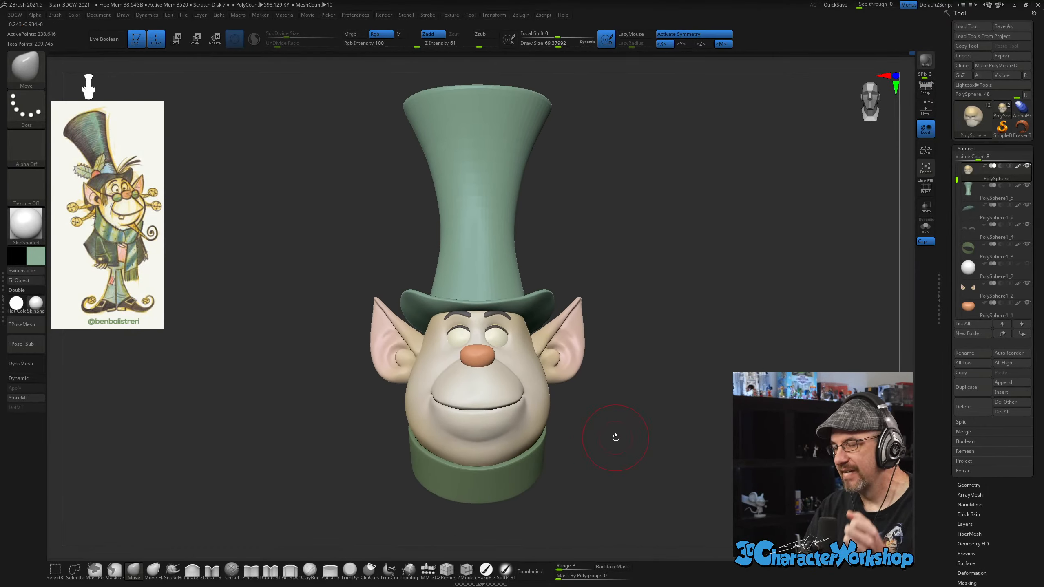
Select the hat's crown, show its wireframe and isolate it from the other parts.
{"action": "left_click_drag", "start_coordinate": [616, 437], "coordinate": [642, 404]}
{"action": "mouse_move", "coordinate": [592, 321]}
{"action": "left_mouse_down", "text": "alt"}
{"action": "mouse_move", "coordinate": [560, 286]}
{"action": "mouse_move", "coordinate": [505, 193]}
{"action": "left_mouse_up", "text": "alt"}
{"action": "left_click_drag", "start_coordinate": [505, 193], "coordinate": [498, 296], "text": "alt"}
{"action": "left_click", "coordinate": [450, 302], "text": "alt"}
{"action": "key", "text": "ctrl+shift+d"}
{"action": "key", "text": "shift+f"}
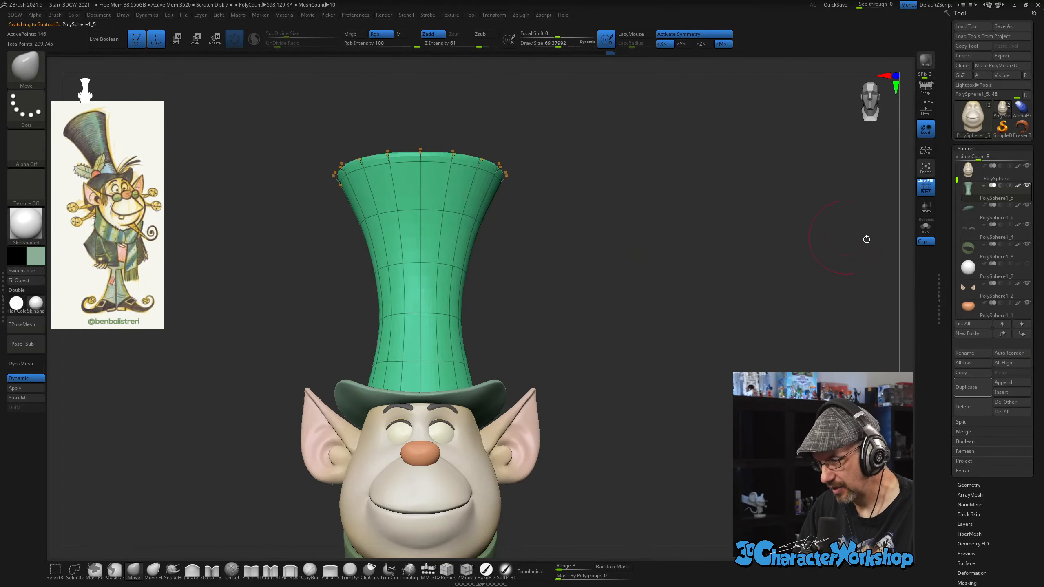
{"action": "left_click", "coordinate": [931, 231]}
{"action": "left_click_drag", "start_coordinate": [566, 285], "coordinate": [570, 303]}
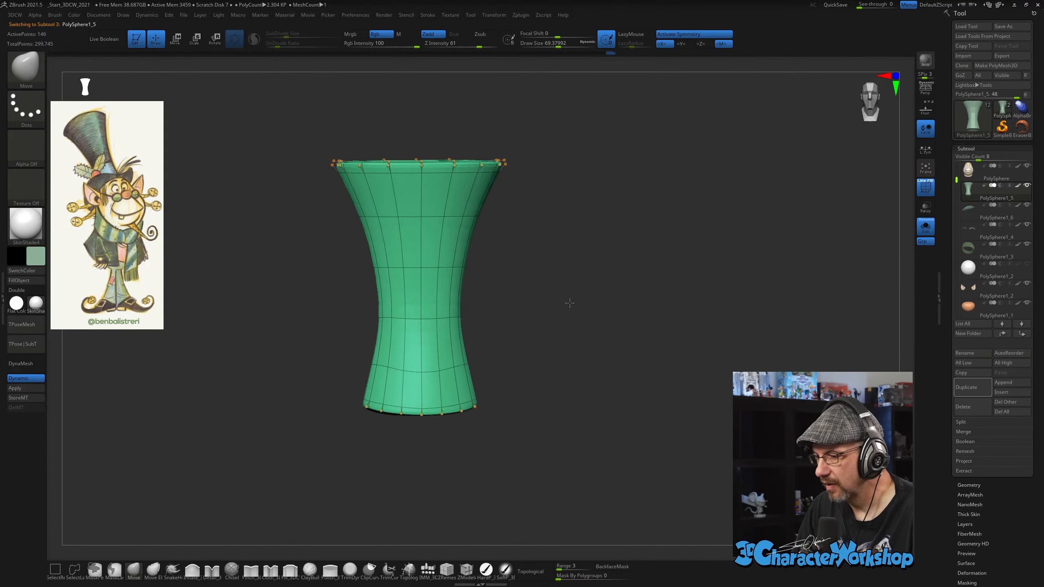
Mask the crown above its lower rim, centre the gizmo at its base and scale the rim inward, showing all parts again.
{"action": "mouse_move", "coordinate": [352, 342]}
{"action": "left_mouse_down", "text": "ctrl"}
{"action": "mouse_move", "coordinate": [501, 450]}
{"action": "mouse_move", "coordinate": [509, 365]}
{"action": "mouse_move", "coordinate": [498, 345]}
{"action": "left_mouse_up", "text": "ctrl"}
{"action": "left_click_drag", "start_coordinate": [568, 349], "coordinate": [564, 344], "text": "ctrl"}
{"action": "left_click", "coordinate": [571, 355], "text": "ctrl"}
{"action": "key", "text": "w"}
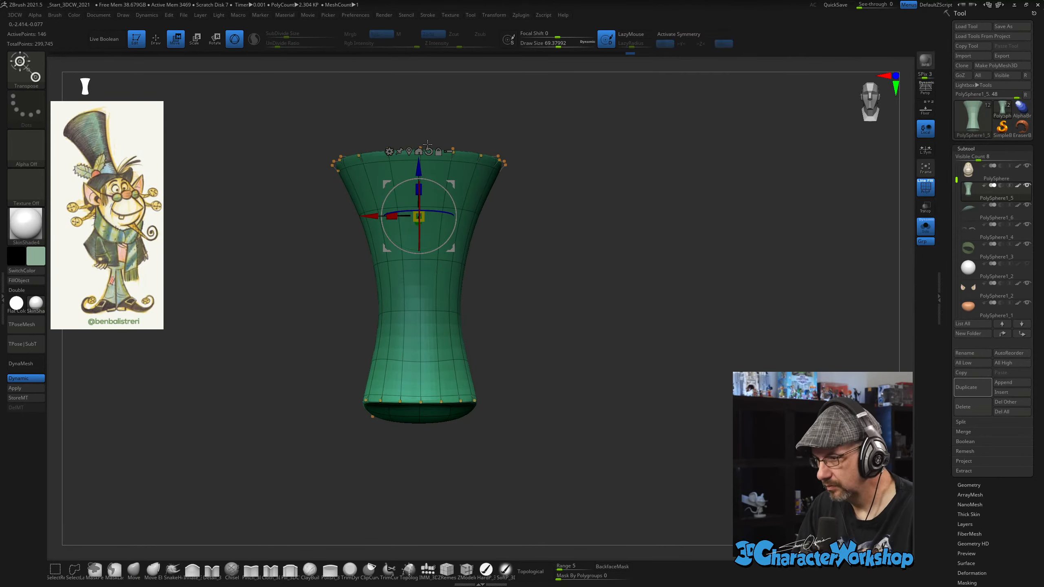
{"action": "left_click_drag", "start_coordinate": [419, 217], "coordinate": [415, 394], "text": "alt"}
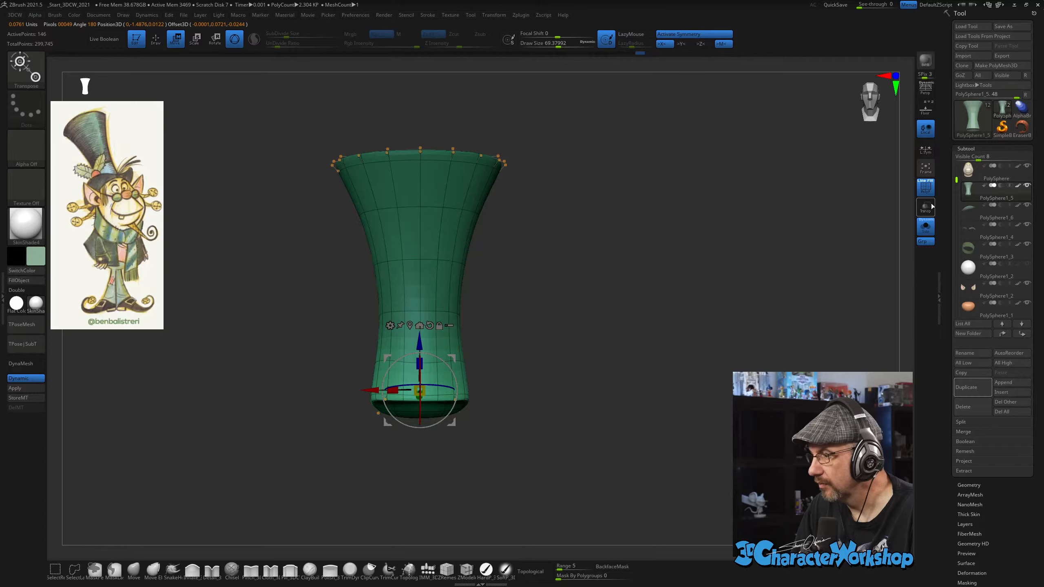
{"action": "left_click", "coordinate": [925, 230]}
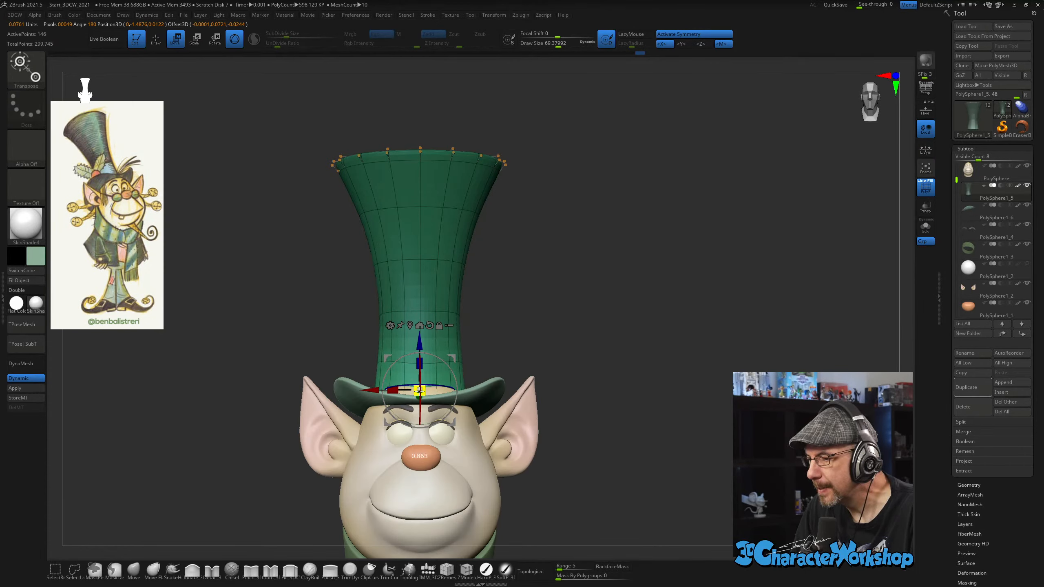
{"action": "left_click_drag", "start_coordinate": [583, 307], "coordinate": [594, 273], "text": "alt"}
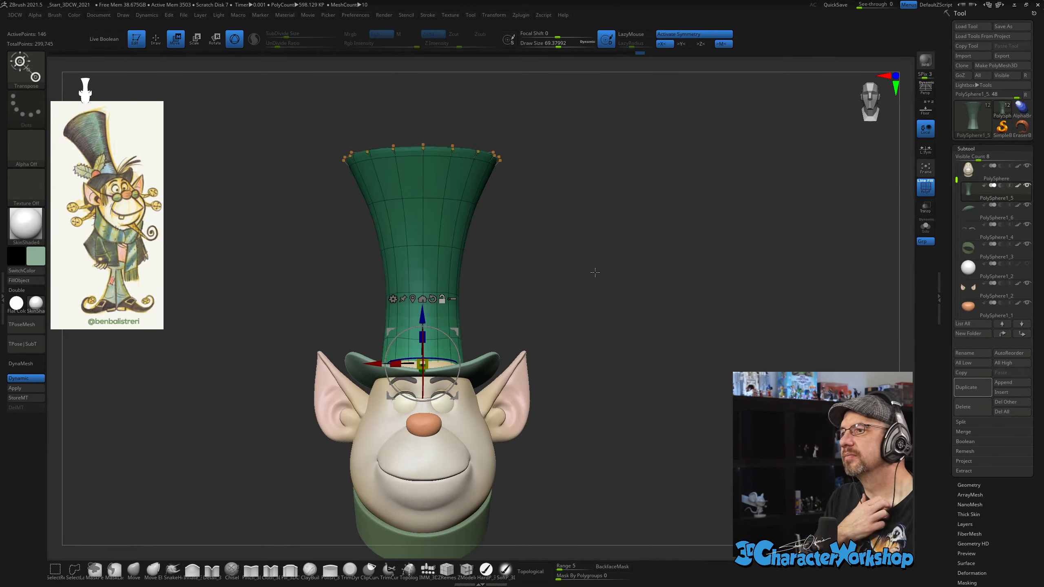
Select the head, hide the wireframe and reshape its top around the hat's crown with the symmetrical Move brush at about size 94.
{"action": "left_click_drag", "start_coordinate": [591, 269], "coordinate": [650, 331], "text": "alt"}
{"action": "left_click", "coordinate": [423, 434], "text": "alt"}
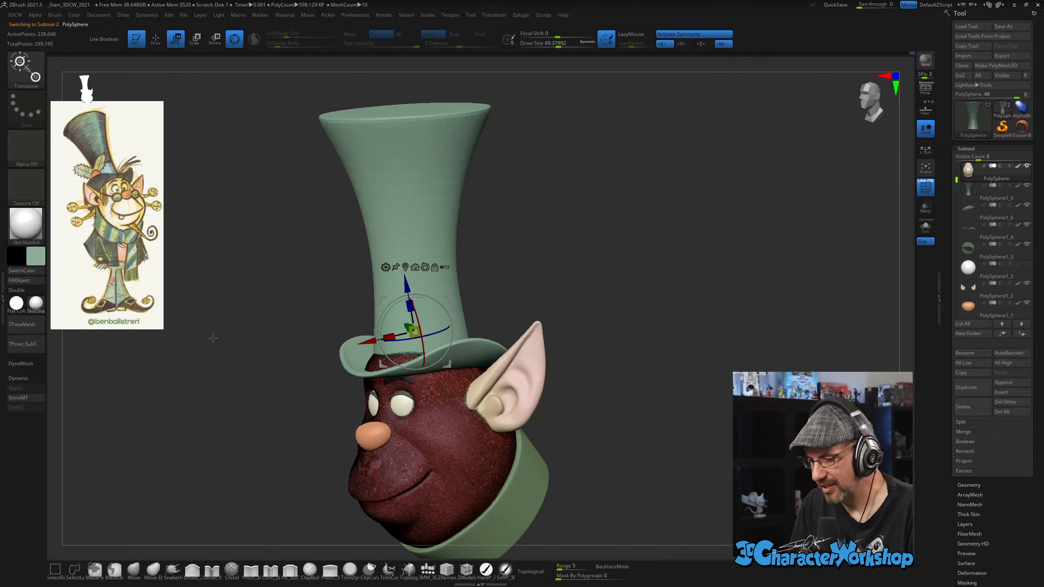
{"action": "key", "text": "q"}
{"action": "key", "text": "s"}
{"action": "left_click_drag", "start_coordinate": [250, 369], "coordinate": [257, 381]}
{"action": "key", "text": "shift+f"}
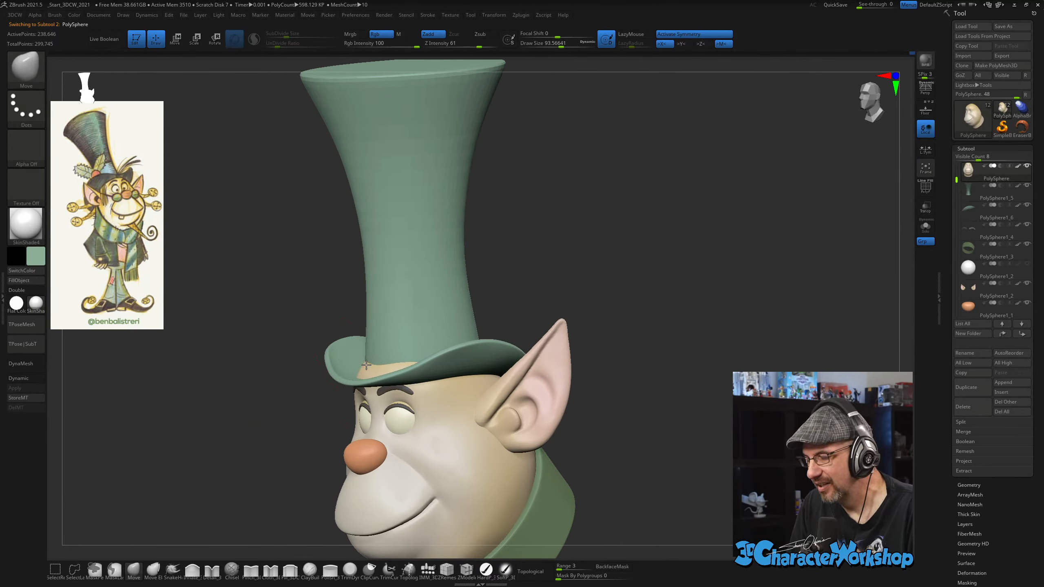
{"action": "right_click_drag", "start_coordinate": [371, 364], "coordinate": [441, 361]}
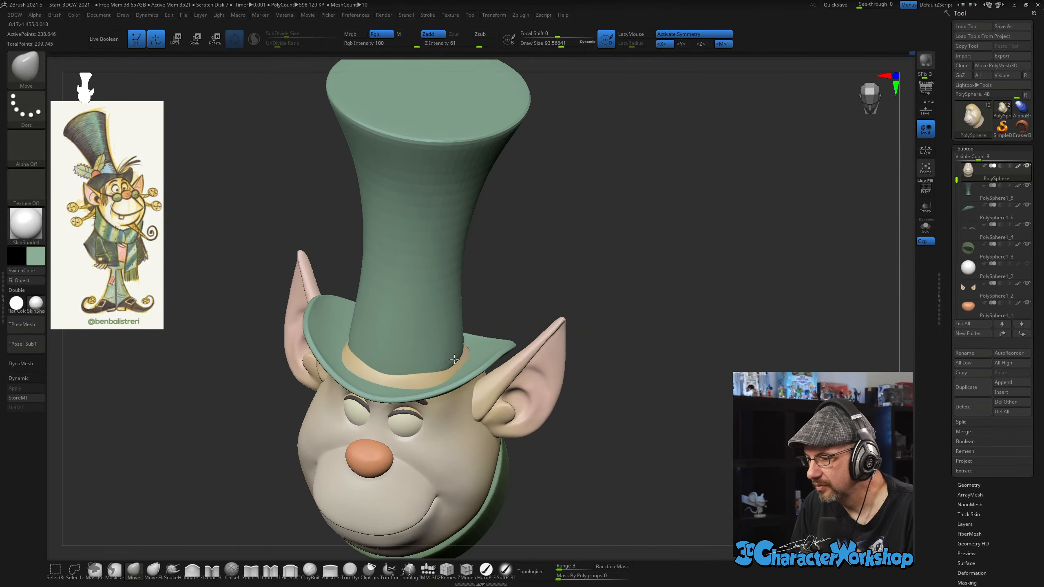
{"action": "right_click_drag", "start_coordinate": [519, 298], "coordinate": [501, 320]}
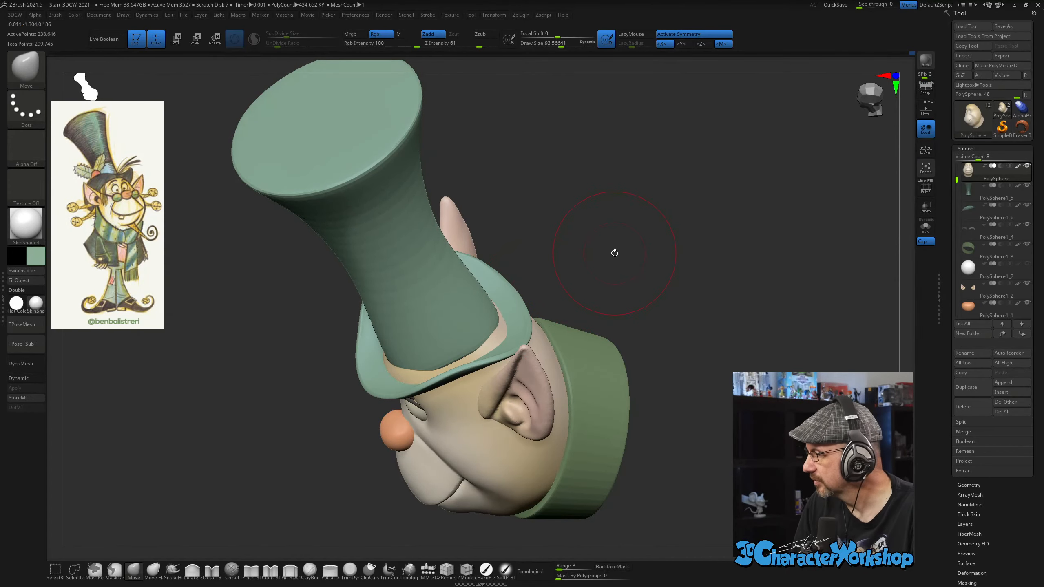
{"action": "right_click_drag", "start_coordinate": [615, 303], "coordinate": [451, 389]}
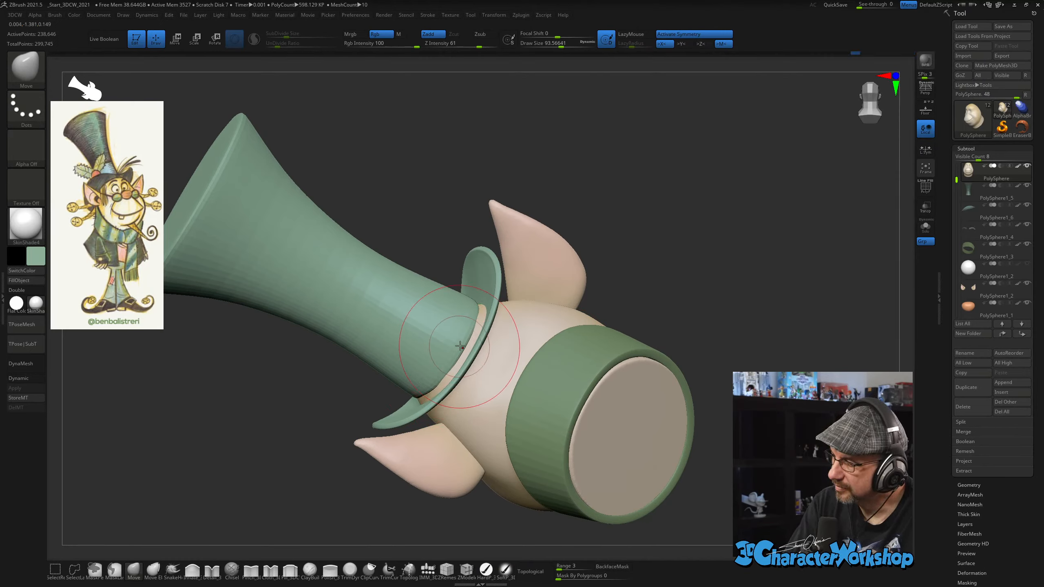
{"action": "mouse_move", "coordinate": [452, 385]}
{"action": "right_mouse_down"}
{"action": "mouse_move", "coordinate": [436, 344]}
{"action": "mouse_move", "coordinate": [365, 417]}
{"action": "mouse_move", "coordinate": [383, 413]}
{"action": "mouse_move", "coordinate": [390, 438]}
{"action": "mouse_move", "coordinate": [354, 422]}
{"action": "mouse_move", "coordinate": [328, 430]}
{"action": "mouse_move", "coordinate": [333, 419]}
{"action": "right_mouse_up"}
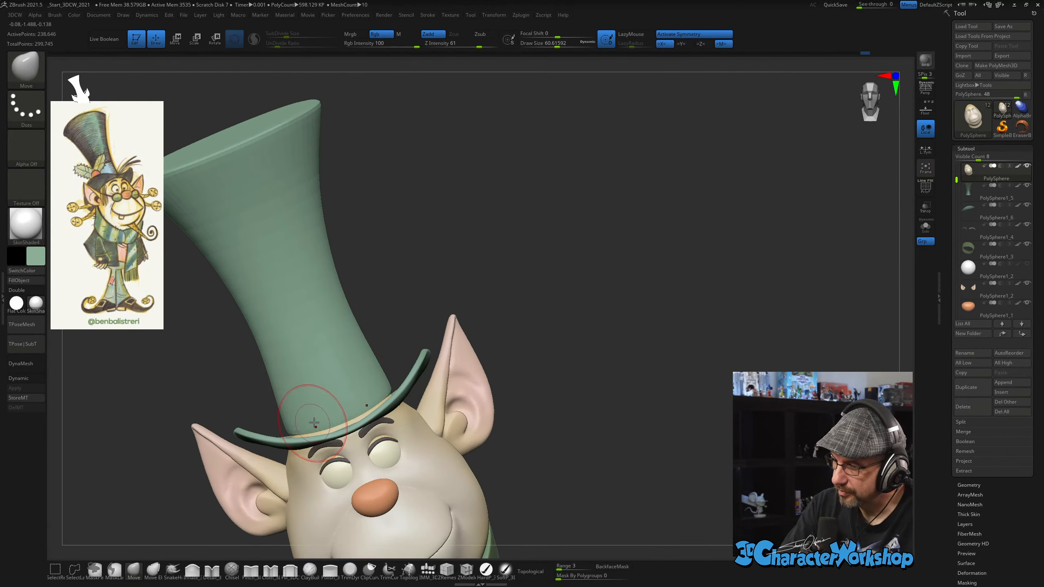
Refine the top and back of the head along the brim with the Move brush at about size 86.
{"action": "mouse_move", "coordinate": [384, 371]}
{"action": "right_mouse_down"}
{"action": "mouse_move", "coordinate": [429, 283]}
{"action": "mouse_move", "coordinate": [523, 329]}
{"action": "mouse_move", "coordinate": [493, 370]}
{"action": "right_mouse_up"}
{"action": "key", "text": "s"}
{"action": "left_click_drag", "start_coordinate": [422, 437], "coordinate": [424, 438]}
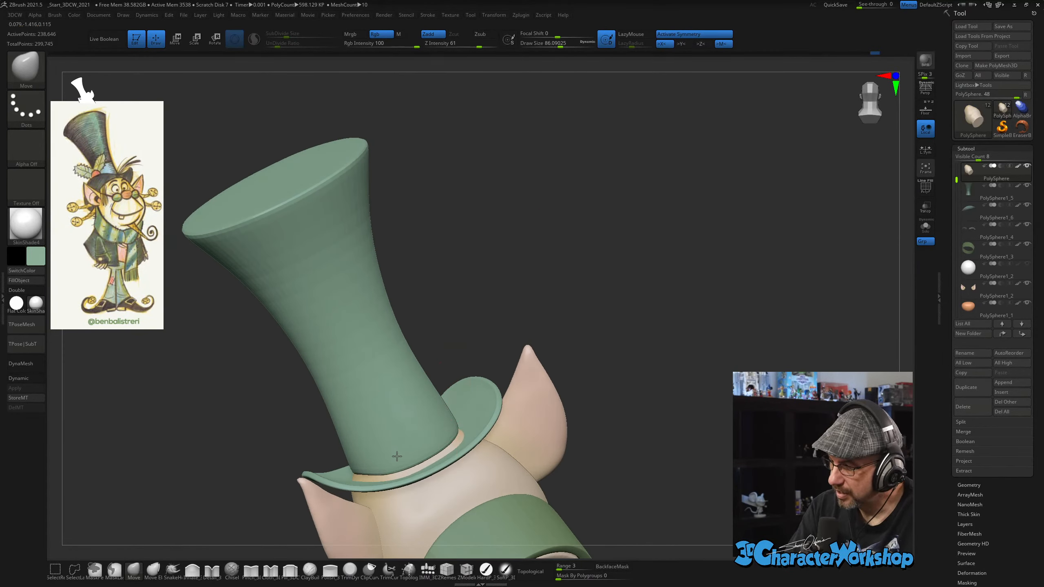
{"action": "mouse_move", "coordinate": [549, 317]}
{"action": "right_mouse_down"}
{"action": "mouse_move", "coordinate": [527, 275]}
{"action": "mouse_move", "coordinate": [560, 270]}
{"action": "mouse_move", "coordinate": [406, 379]}
{"action": "right_mouse_up"}
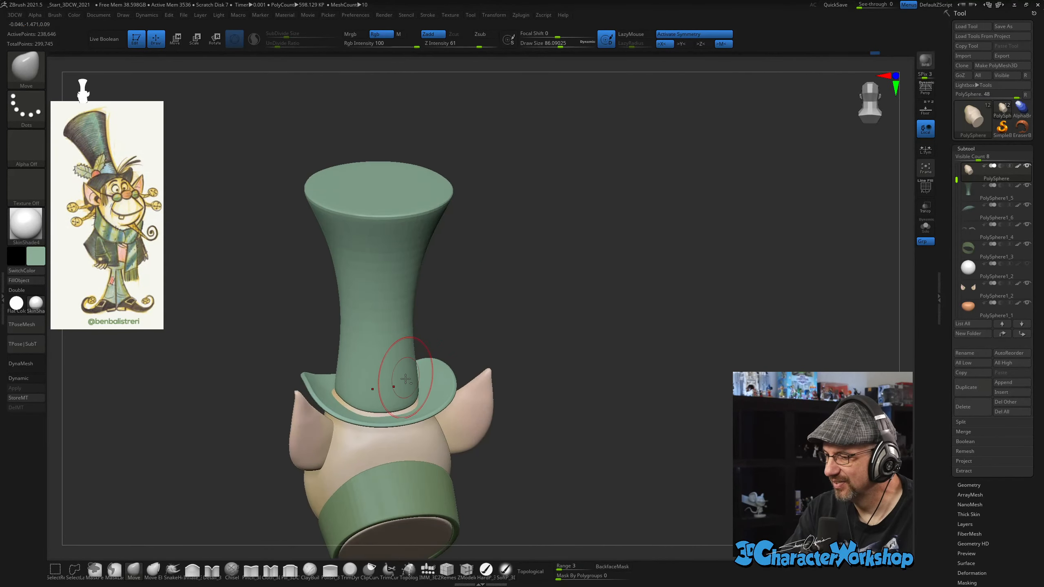
Select the hat's crown and adjust its lower end with the symmetrical Move brush at about size 102.
{"action": "left_click", "coordinate": [405, 383], "text": "alt"}
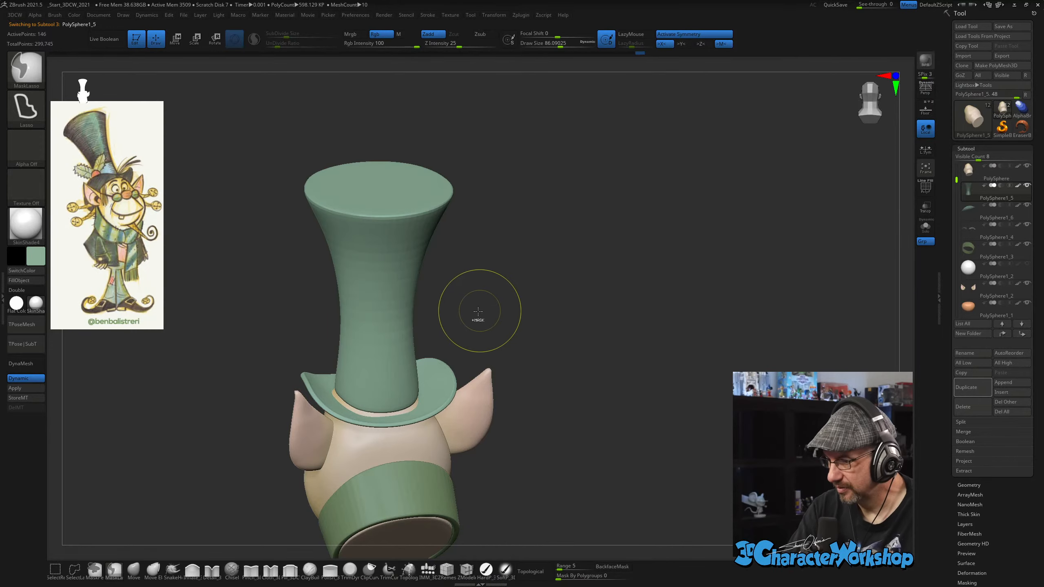
{"action": "right_click_drag", "start_coordinate": [409, 383], "coordinate": [396, 388]}
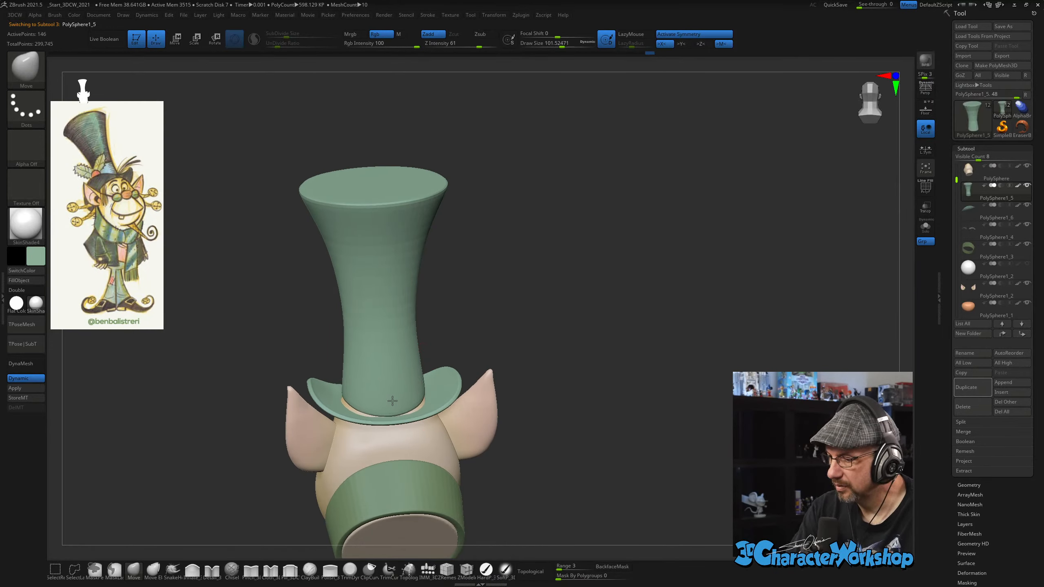
{"action": "right_click_drag", "start_coordinate": [387, 368], "coordinate": [589, 369]}
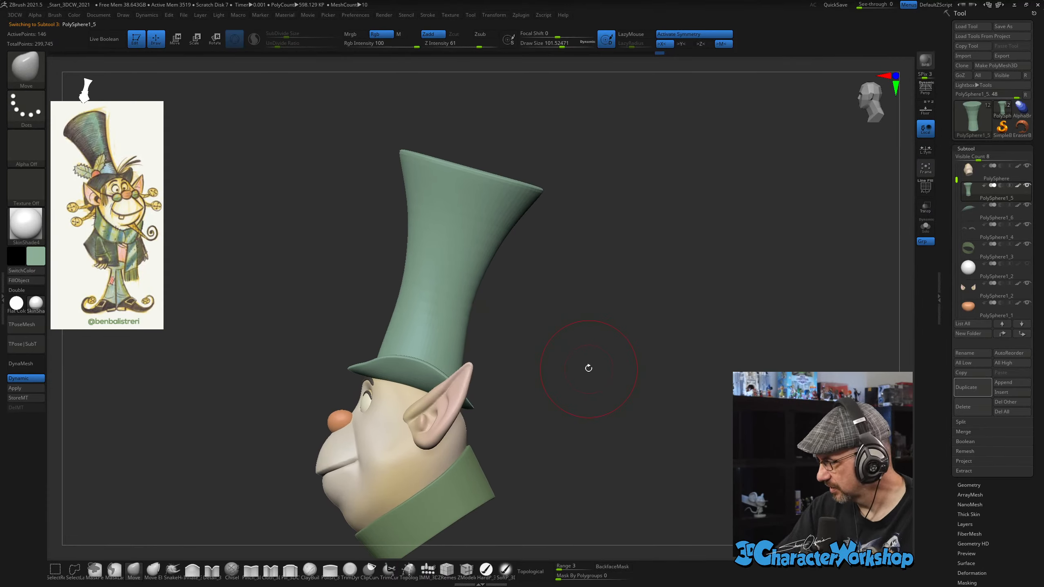
Try to mask the crown's upper part, leaving the area just above the brim free.
{"action": "key", "text": "w"}
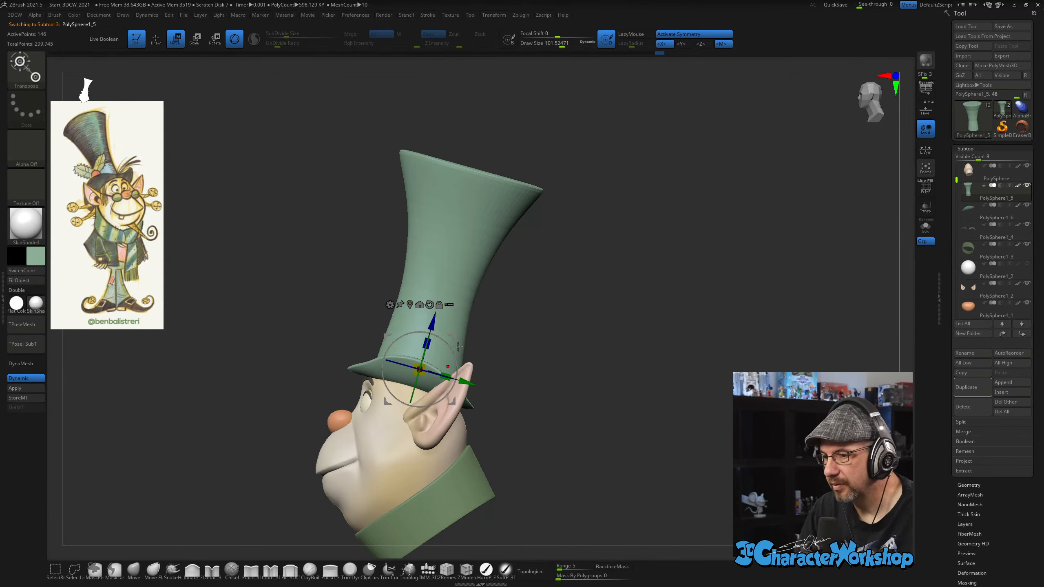
{"action": "right_click_drag", "start_coordinate": [525, 301], "coordinate": [518, 311], "text": "alt"}
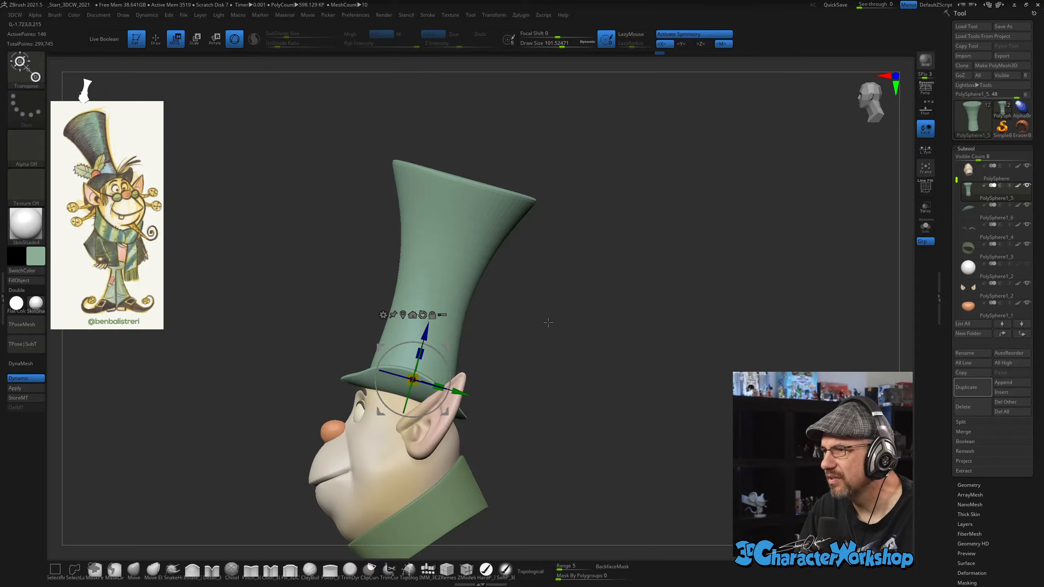
{"action": "right_click_drag", "start_coordinate": [516, 371], "coordinate": [572, 374]}
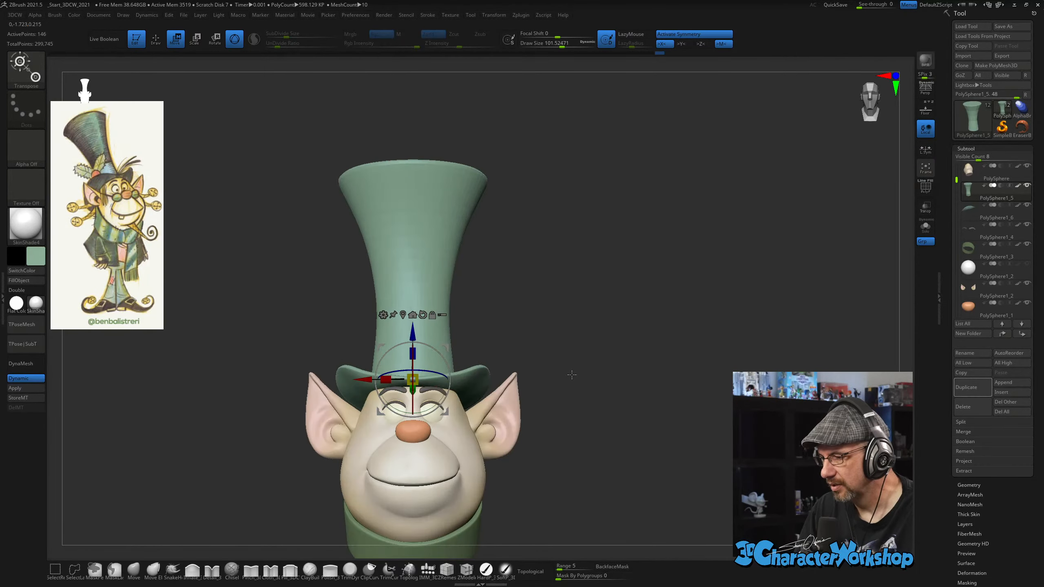
{"action": "right_click_drag", "start_coordinate": [559, 314], "coordinate": [638, 326]}
{"action": "right_click_drag", "start_coordinate": [612, 283], "coordinate": [604, 293], "text": "alt"}
{"action": "right_click_drag", "start_coordinate": [572, 245], "coordinate": [537, 273]}
{"action": "key", "text": "ctrl"}
{"action": "mouse_move", "coordinate": [367, 288]}
{"action": "left_mouse_down", "text": "ctrl"}
{"action": "mouse_move", "coordinate": [465, 442]}
{"action": "mouse_move", "coordinate": [603, 362]}
{"action": "mouse_move", "coordinate": [395, 280]}
{"action": "mouse_move", "coordinate": [329, 288]}
{"action": "left_mouse_up", "text": "ctrl"}
{"action": "left_click_drag", "start_coordinate": [596, 240], "coordinate": [545, 261]}
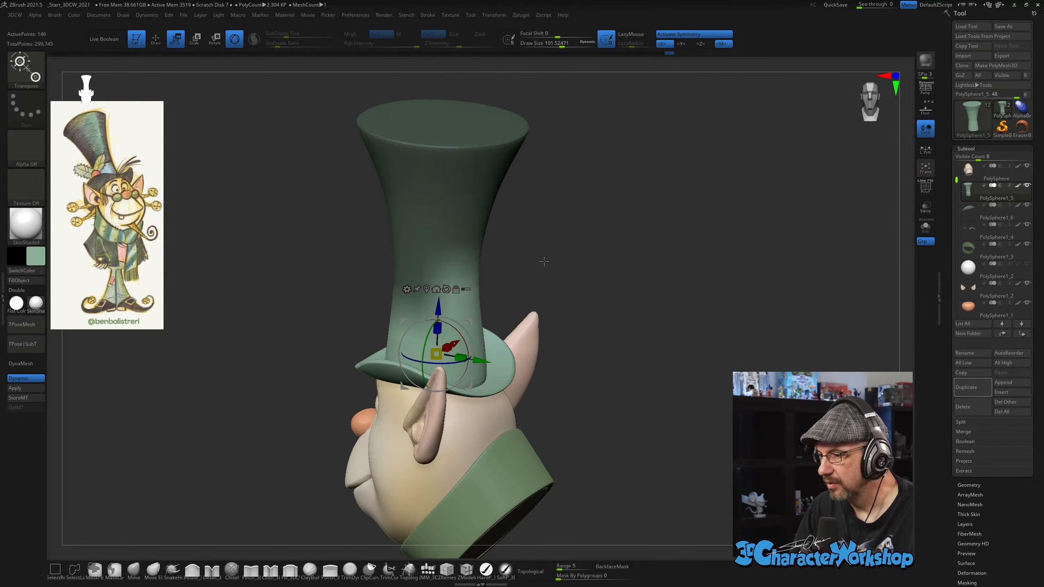
Show the crown's wireframe, mask it above its lower section in side view, isolate it and soften the mask edge.
{"action": "key", "text": "shift+f"}
{"action": "mouse_move", "coordinate": [610, 296]}
{"action": "left_mouse_down", "text": "shift"}
{"action": "mouse_move", "coordinate": [619, 292]}
{"action": "mouse_move", "coordinate": [549, 299]}
{"action": "left_mouse_up", "text": "shift"}
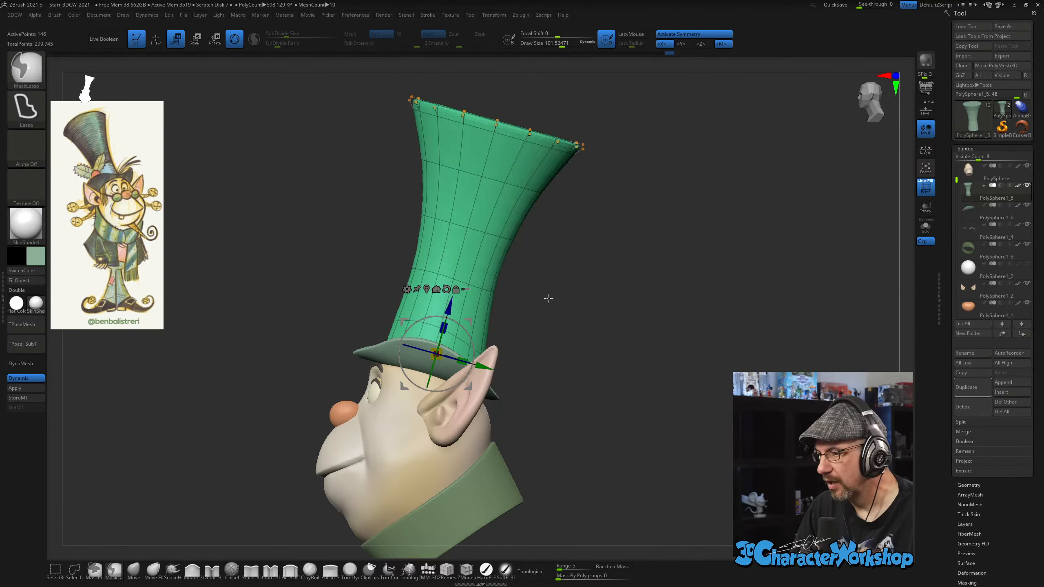
{"action": "mouse_move", "coordinate": [382, 278]}
{"action": "left_mouse_down", "text": "ctrl"}
{"action": "mouse_move", "coordinate": [299, 288]}
{"action": "mouse_move", "coordinate": [571, 375]}
{"action": "mouse_move", "coordinate": [566, 331]}
{"action": "left_mouse_up", "text": "ctrl"}
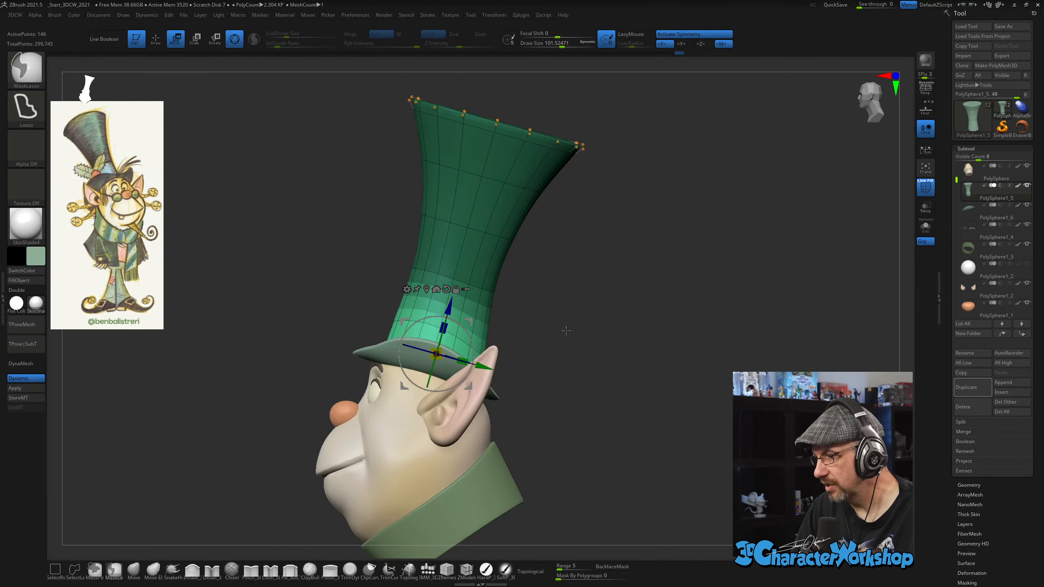
{"action": "left_click", "coordinate": [930, 233]}
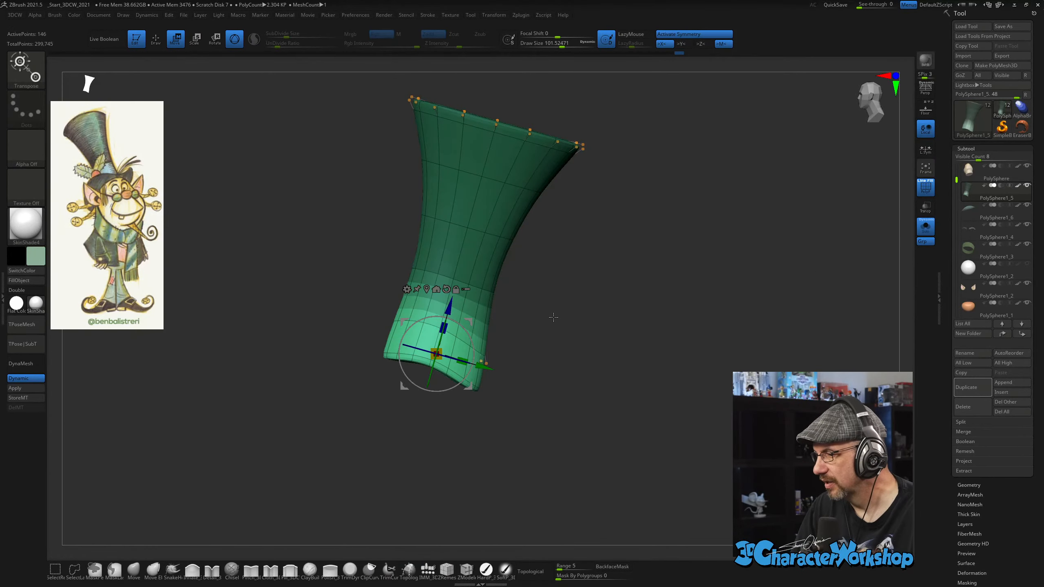
{"action": "key", "text": "q"}
{"action": "left_click", "coordinate": [571, 309], "text": "ctrl"}
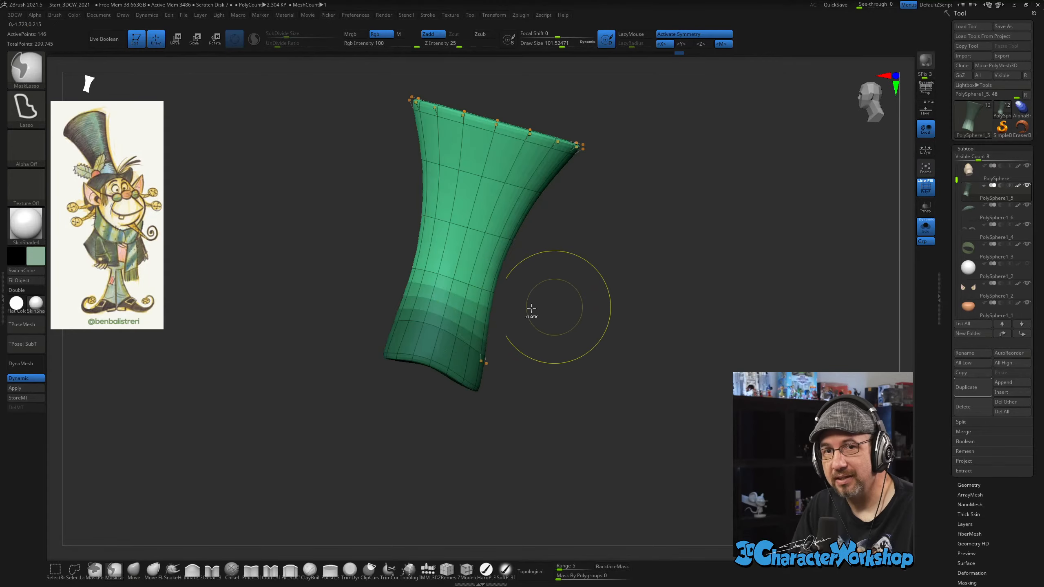
{"action": "left_click", "coordinate": [429, 330], "text": "ctrl"}
{"action": "left_click", "coordinate": [599, 305], "text": "ctrl"}
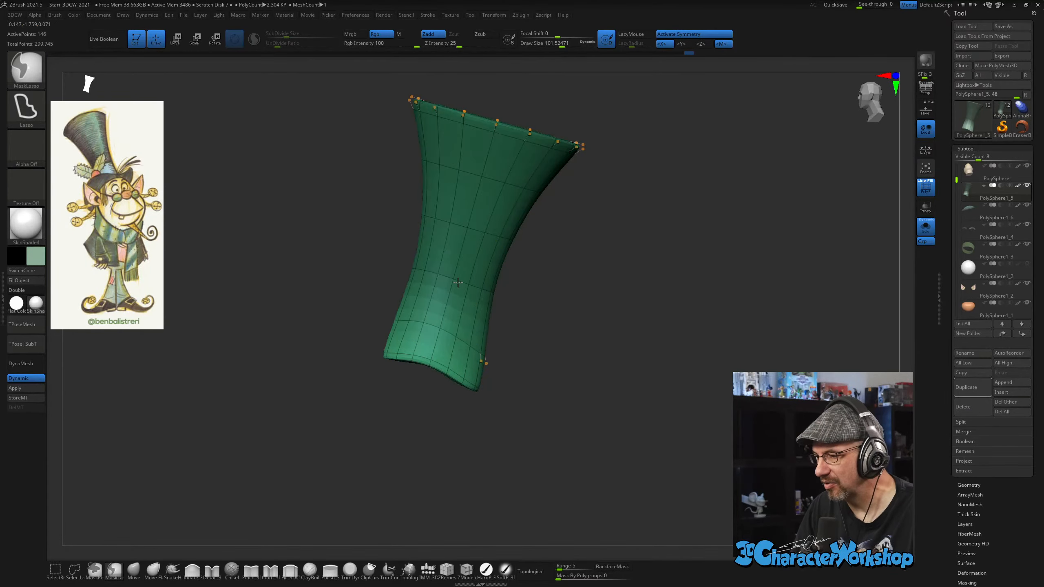
Scale the crown's unmasked lower end inward with the gizmo and show all parts again.
{"action": "key", "text": "w"}
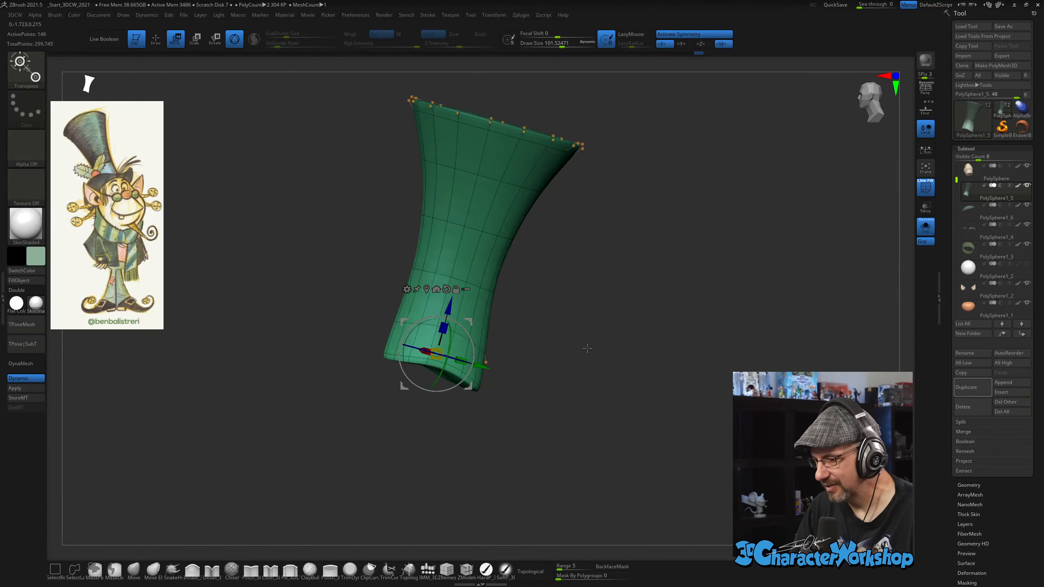
{"action": "left_click_drag", "start_coordinate": [578, 345], "coordinate": [499, 353], "text": "shift"}
{"action": "left_click_drag", "start_coordinate": [437, 356], "coordinate": [418, 344]}
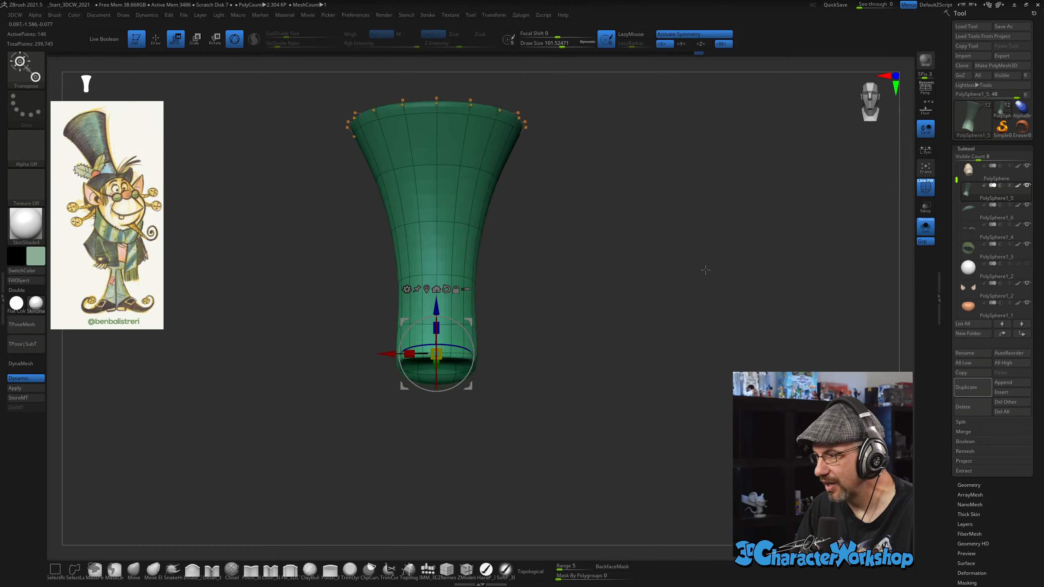
{"action": "left_click_drag", "start_coordinate": [573, 297], "coordinate": [504, 297]}
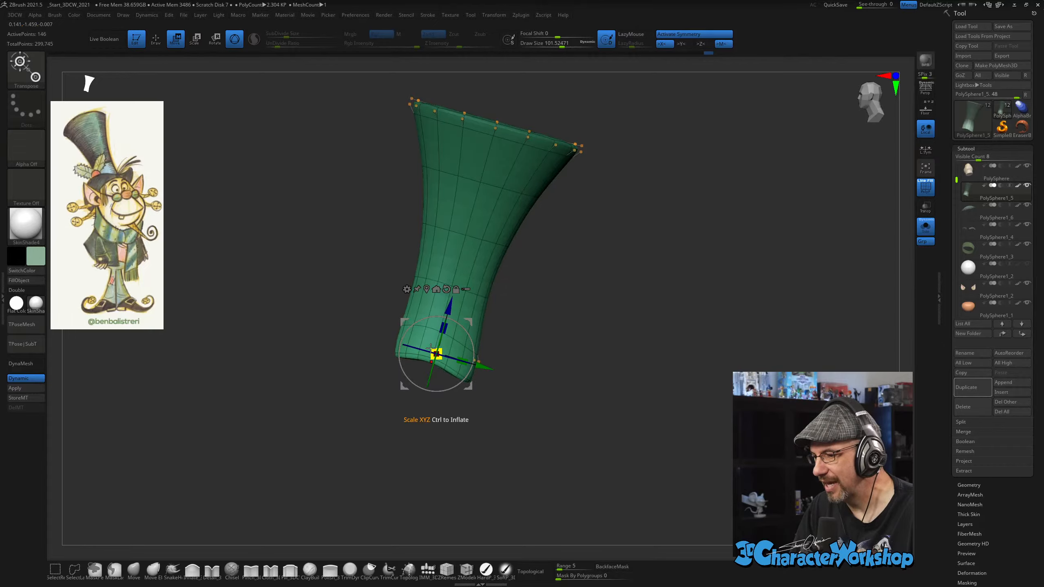
{"action": "left_click", "coordinate": [928, 231]}
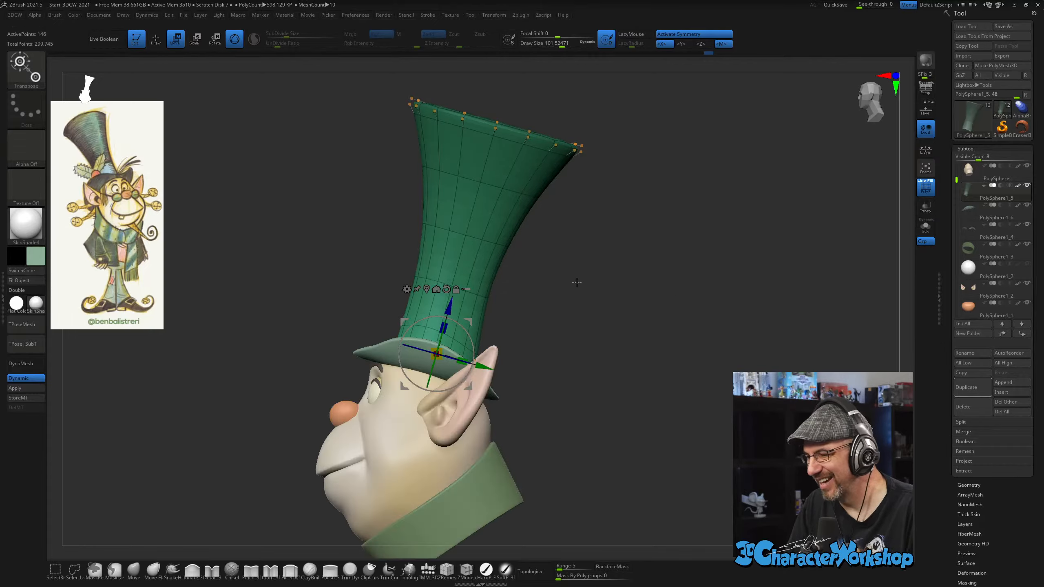
Select the hat's brim and rotate it about 1.5 degrees in side view.
{"action": "left_click_drag", "start_coordinate": [577, 282], "coordinate": [616, 282], "text": "shift"}
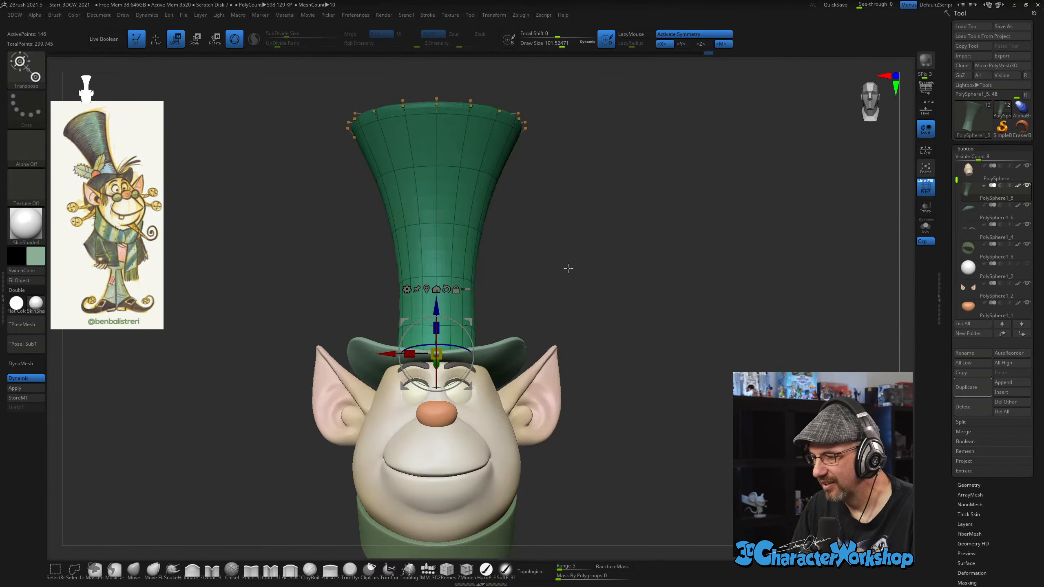
{"action": "left_click_drag", "start_coordinate": [568, 275], "coordinate": [605, 275]}
{"action": "left_click", "coordinate": [517, 351], "text": "alt"}
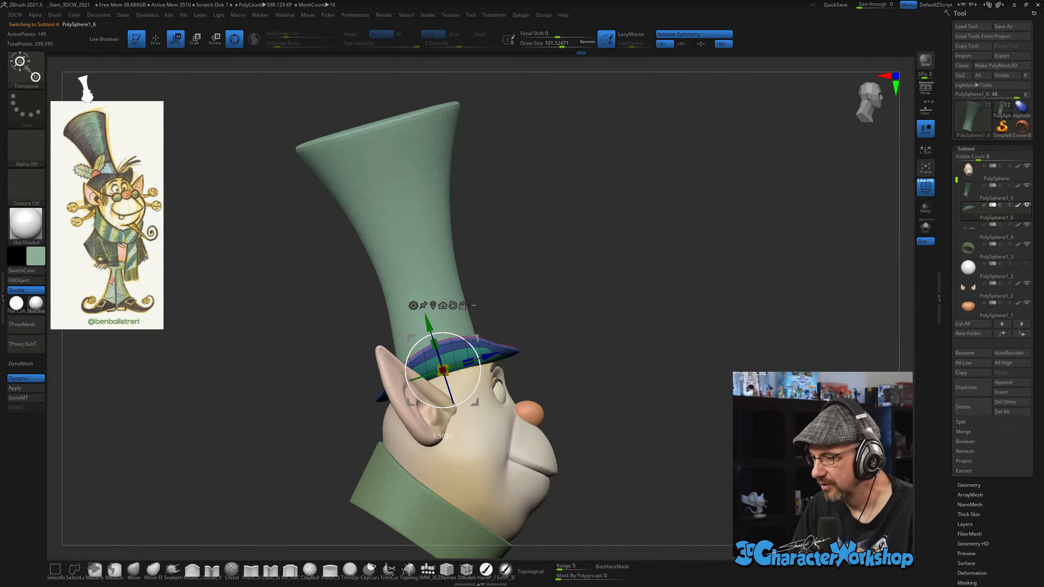
{"action": "left_click_drag", "start_coordinate": [650, 343], "coordinate": [625, 342], "text": "shift"}
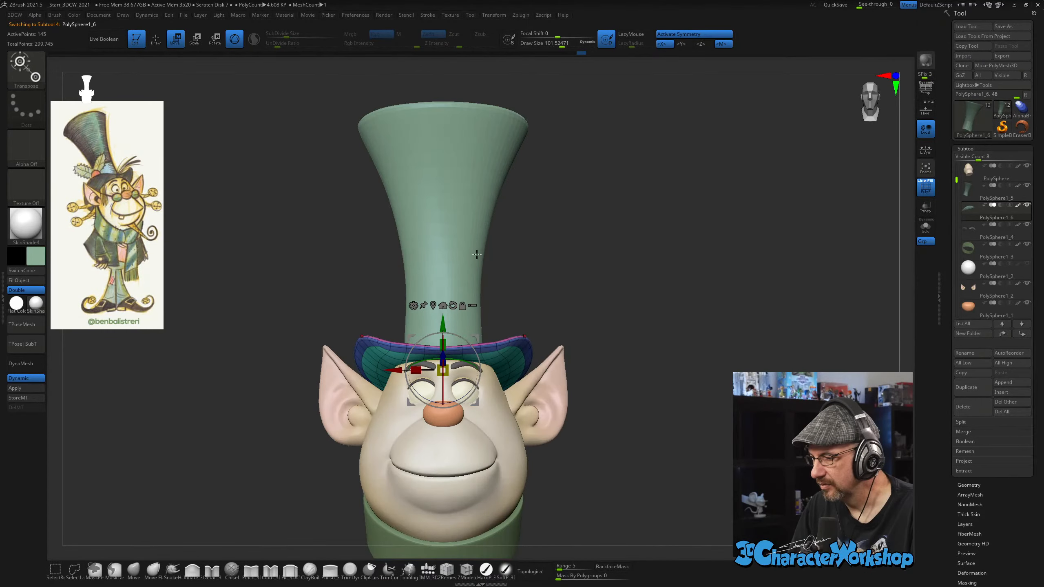
Select the crown, clear its mask, rotate it slightly in side view to match the brim, and hide the wireframe.
{"action": "left_click", "coordinate": [470, 236], "text": "alt"}
{"action": "left_click_drag", "start_coordinate": [641, 290], "coordinate": [578, 292]}
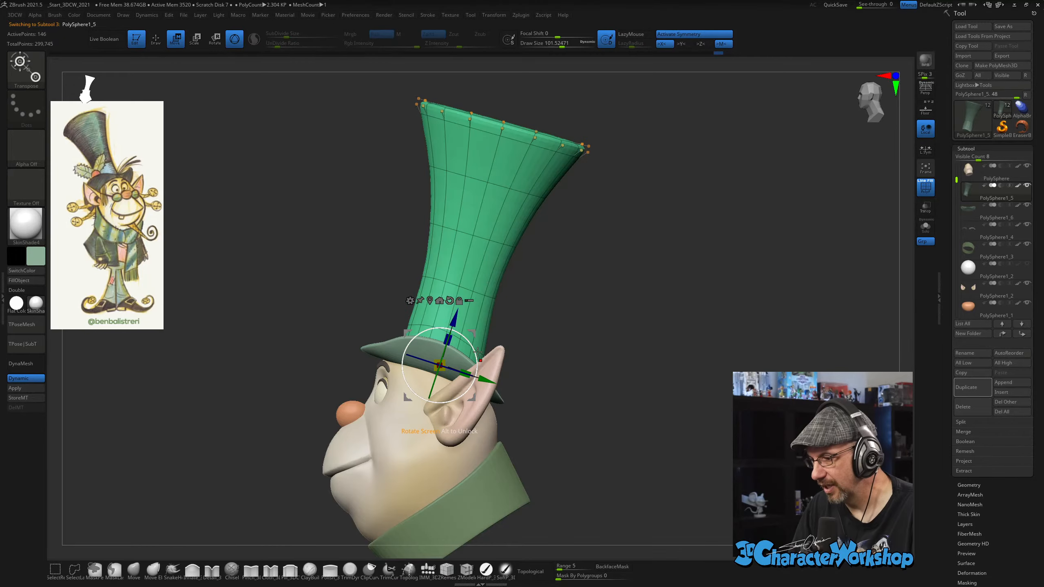
{"action": "left_click_drag", "start_coordinate": [473, 343], "coordinate": [484, 345]}
{"action": "mouse_move", "coordinate": [555, 344]}
{"action": "left_mouse_down"}
{"action": "mouse_move", "coordinate": [696, 341]}
{"action": "mouse_move", "coordinate": [673, 347]}
{"action": "mouse_move", "coordinate": [624, 316]}
{"action": "mouse_move", "coordinate": [651, 303]}
{"action": "mouse_move", "coordinate": [606, 310]}
{"action": "left_mouse_up"}
{"action": "key", "text": "shift+f"}
{"action": "key", "text": "q"}
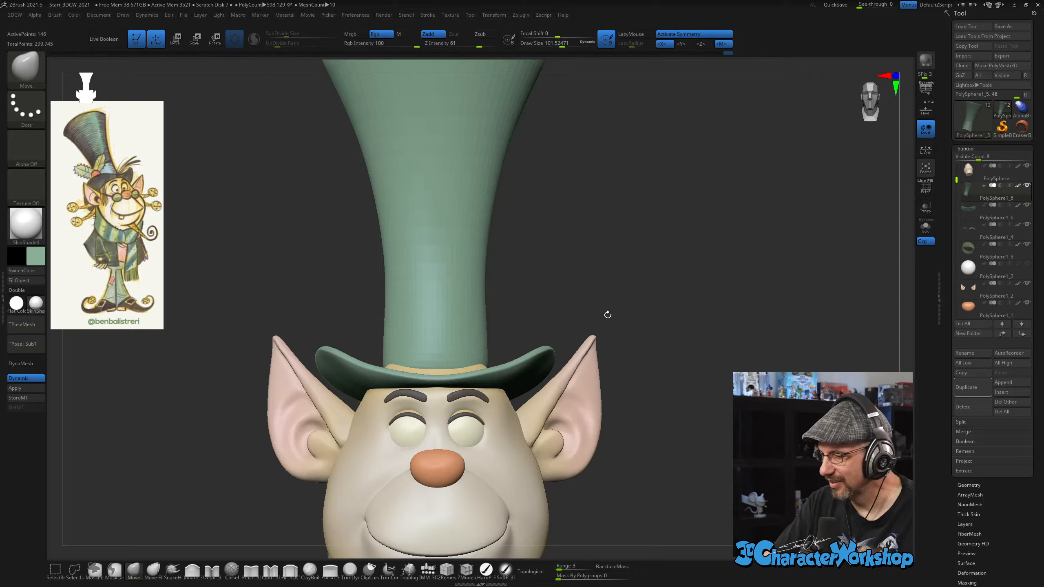
Select the hat's brim with the Move brush at about size 58, show its wireframe and isolate it.
{"action": "left_click", "coordinate": [508, 368], "text": "alt"}
{"action": "key", "text": "s"}
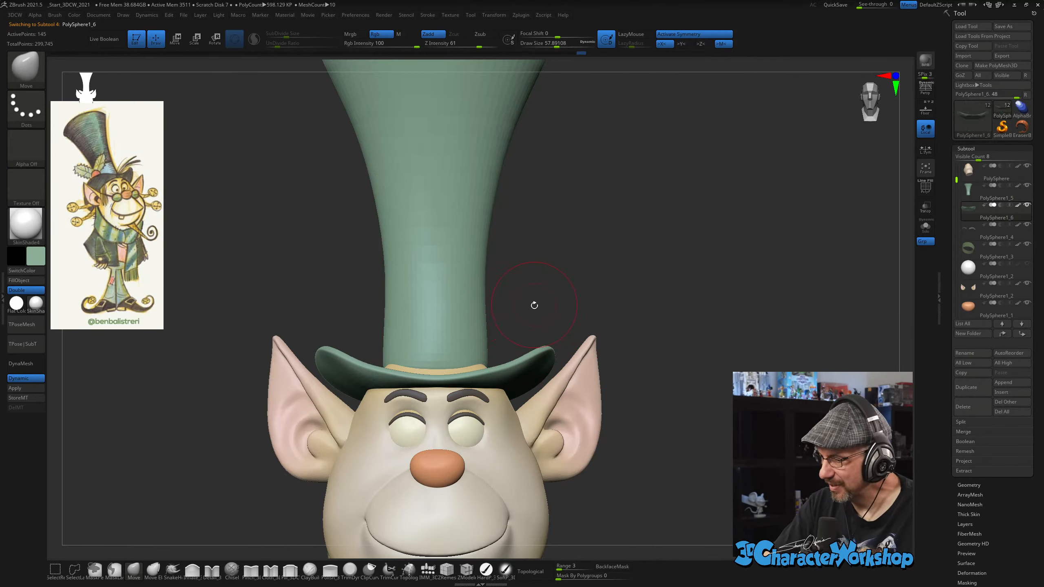
{"action": "left_click_drag", "start_coordinate": [534, 305], "coordinate": [537, 311]}
{"action": "key", "text": "shift+f"}
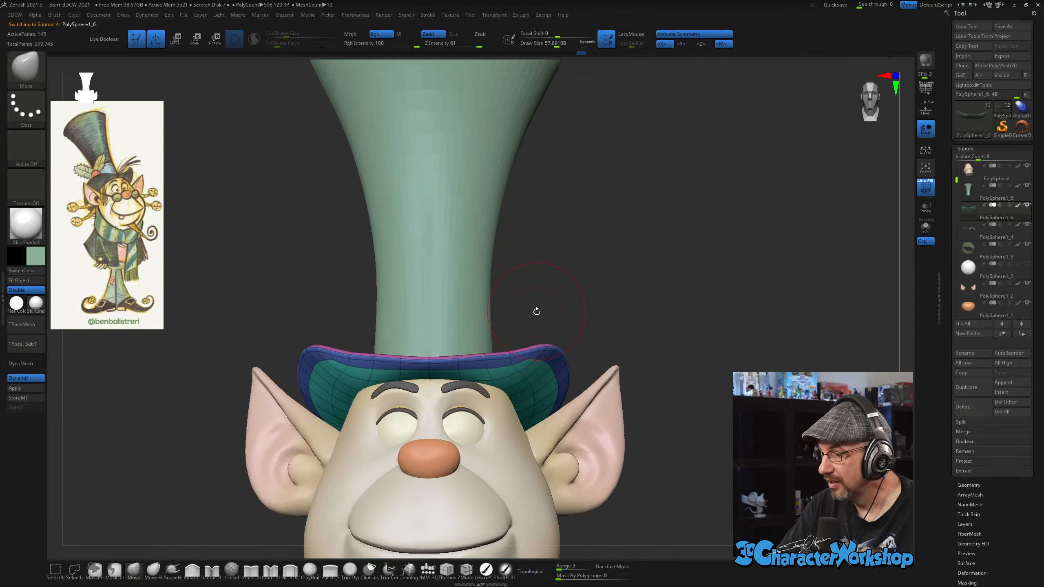
{"action": "left_click", "coordinate": [927, 231]}
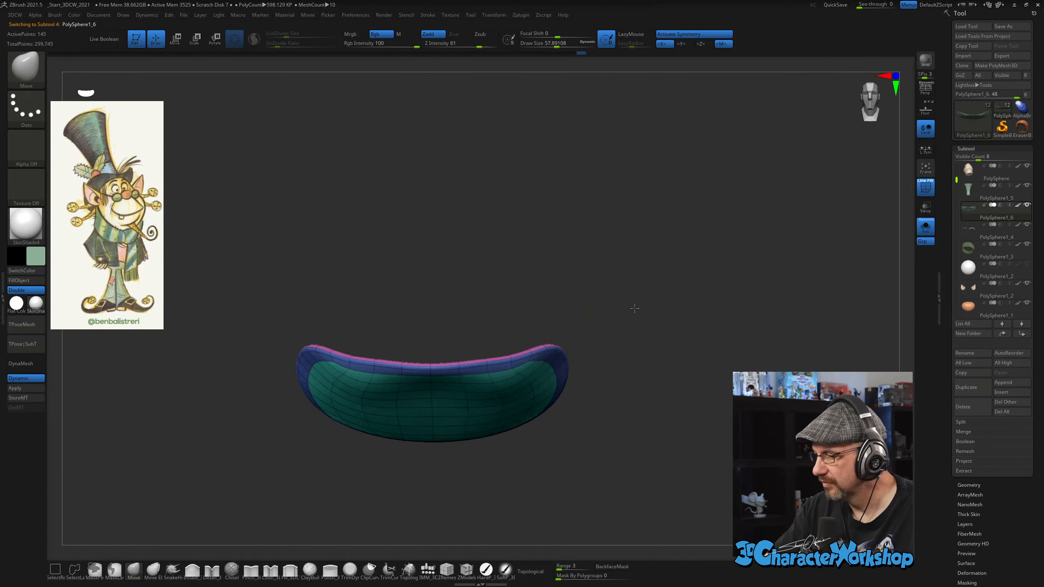
Smooth the middle of the isolated brim's underside.
{"action": "left_click_drag", "start_coordinate": [634, 303], "coordinate": [509, 394]}
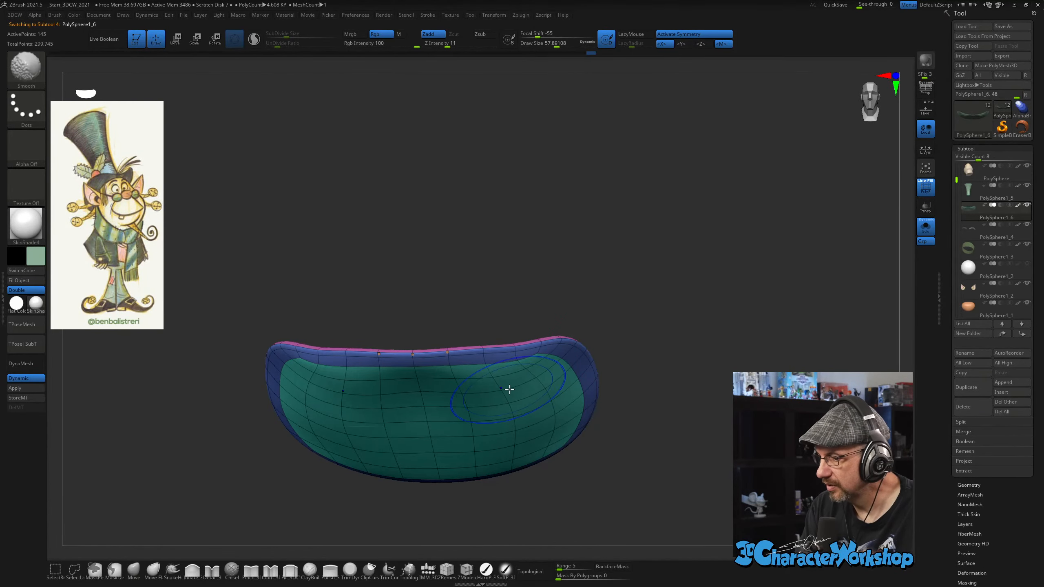
{"action": "left_click_drag", "start_coordinate": [430, 395], "coordinate": [434, 398], "text": "shift"}
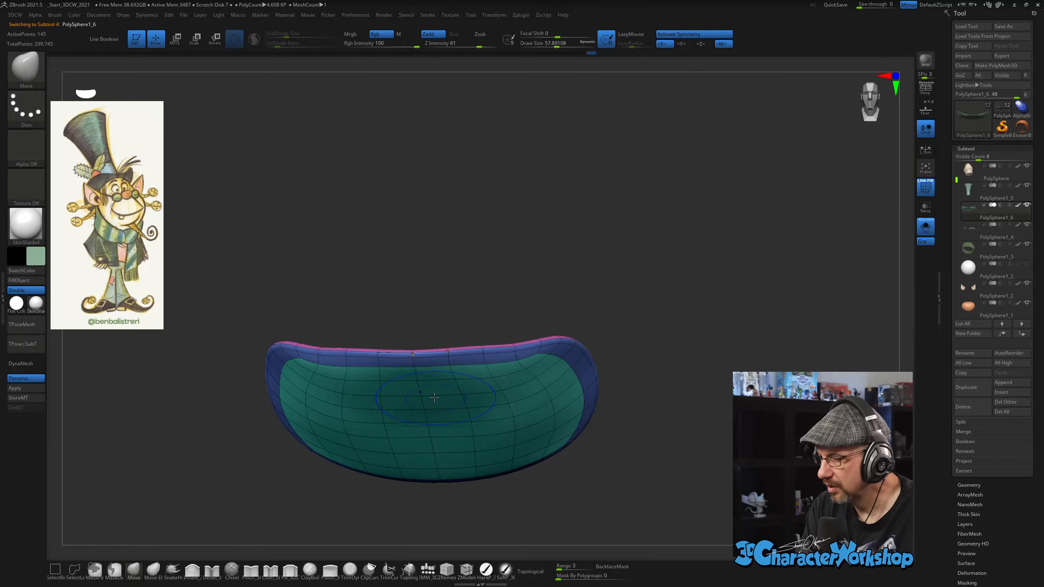
{"action": "mouse_move", "coordinate": [640, 267]}
{"action": "left_mouse_down"}
{"action": "mouse_move", "coordinate": [643, 291]}
{"action": "mouse_move", "coordinate": [589, 374]}
{"action": "left_mouse_up"}
{"action": "key", "text": "shift"}
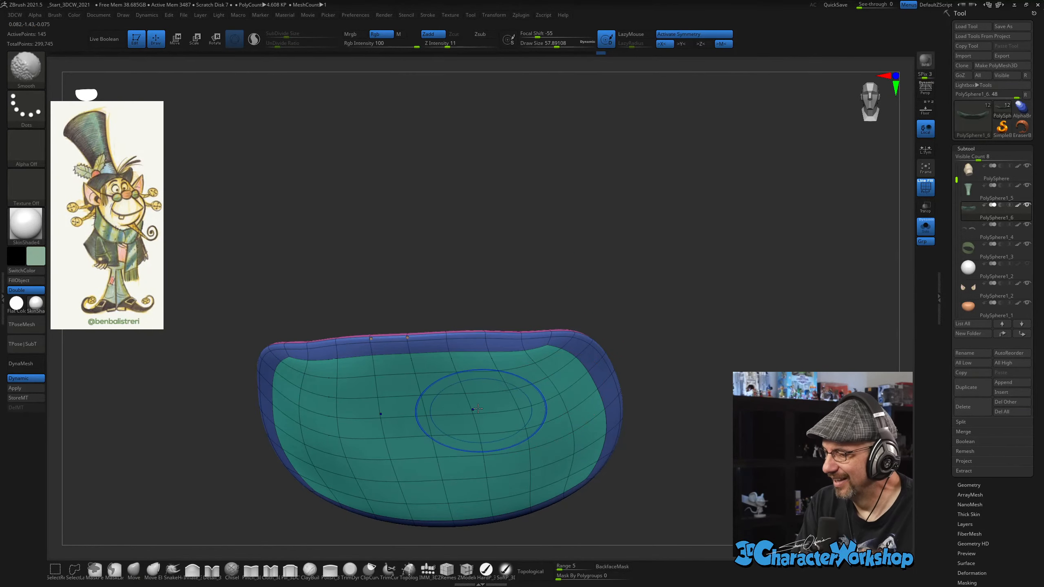
{"action": "left_click_drag", "start_coordinate": [645, 350], "coordinate": [660, 331]}
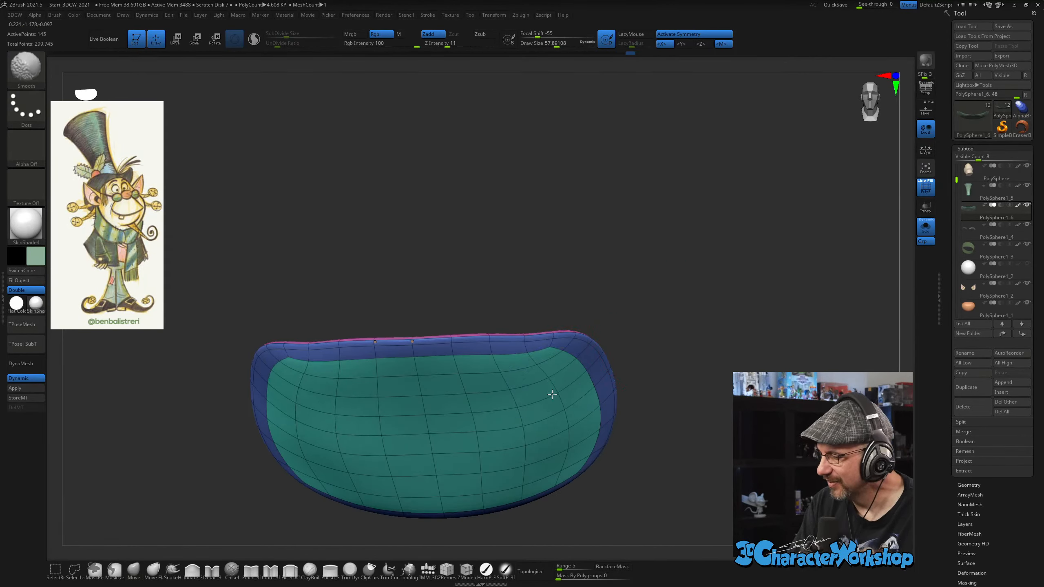
Smooth the brim's upper surface along its rim and rounded corners to even out the outline.
{"action": "mouse_move", "coordinate": [650, 367]}
{"action": "left_mouse_down"}
{"action": "mouse_move", "coordinate": [669, 425]}
{"action": "mouse_move", "coordinate": [619, 435]}
{"action": "mouse_move", "coordinate": [576, 473]}
{"action": "mouse_move", "coordinate": [604, 432]}
{"action": "mouse_move", "coordinate": [593, 464]}
{"action": "left_mouse_up"}
{"action": "key", "text": "shift"}
{"action": "right_click", "coordinate": [594, 464]}
{"action": "left_click_drag", "start_coordinate": [619, 417], "coordinate": [575, 457]}
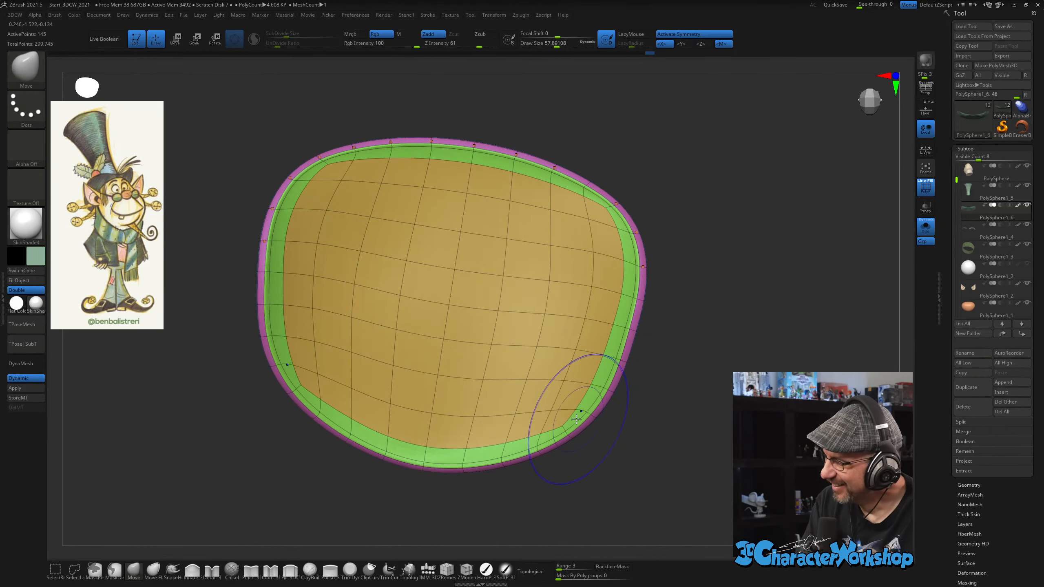
{"action": "key", "text": "shift"}
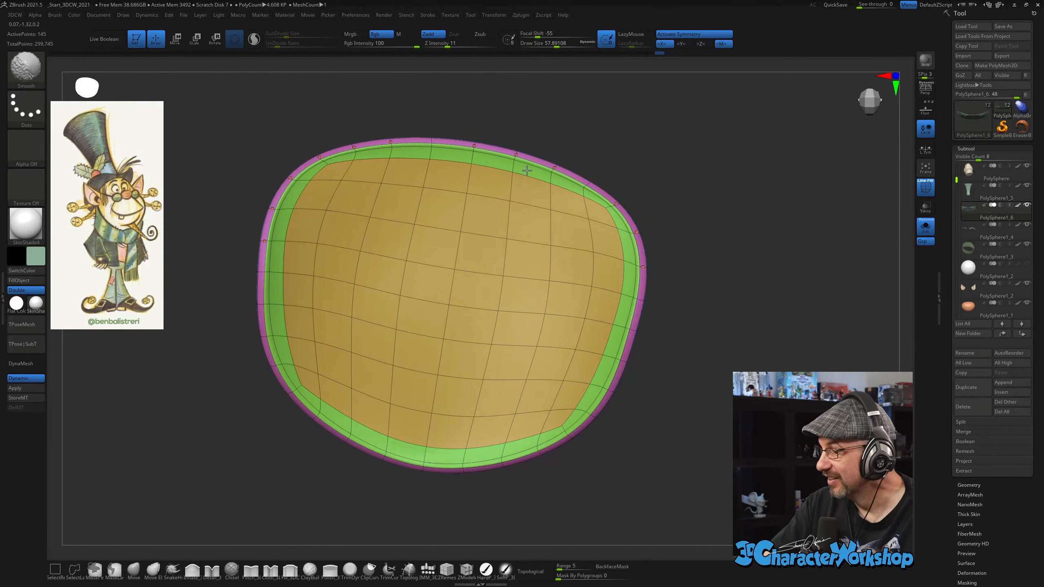
{"action": "left_click_drag", "start_coordinate": [527, 171], "coordinate": [629, 263], "text": "shift"}
{"action": "left_click_drag", "start_coordinate": [609, 211], "coordinate": [635, 279], "text": "shift"}
{"action": "left_click_drag", "start_coordinate": [671, 392], "coordinate": [673, 380]}
{"action": "mouse_move", "coordinate": [620, 246]}
{"action": "left_mouse_down", "text": "shift"}
{"action": "mouse_move", "coordinate": [631, 246]}
{"action": "mouse_move", "coordinate": [615, 298]}
{"action": "left_mouse_up", "text": "shift"}
Even out the curve of the brim's underside with additional smoothing strokes.
{"action": "mouse_move", "coordinate": [617, 444]}
{"action": "left_mouse_down"}
{"action": "mouse_move", "coordinate": [602, 460]}
{"action": "mouse_move", "coordinate": [622, 422]}
{"action": "mouse_move", "coordinate": [645, 427]}
{"action": "mouse_move", "coordinate": [637, 432]}
{"action": "mouse_move", "coordinate": [643, 420]}
{"action": "mouse_move", "coordinate": [625, 443]}
{"action": "left_mouse_up"}
{"action": "key", "text": "space"}
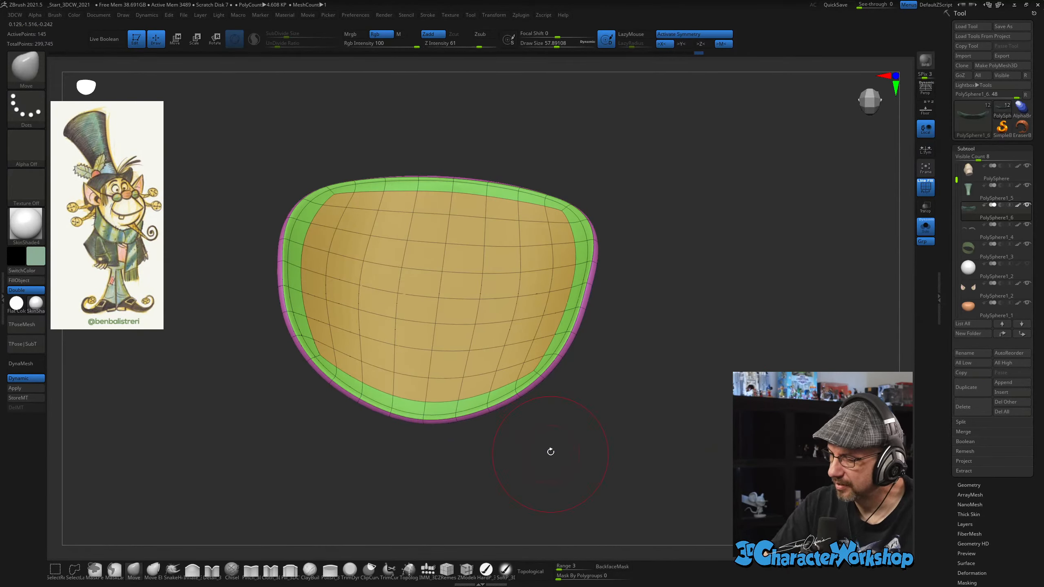
{"action": "mouse_move", "coordinate": [551, 450]}
{"action": "left_mouse_down"}
{"action": "mouse_move", "coordinate": [564, 373]}
{"action": "mouse_move", "coordinate": [594, 366]}
{"action": "mouse_move", "coordinate": [587, 359]}
{"action": "left_mouse_up"}
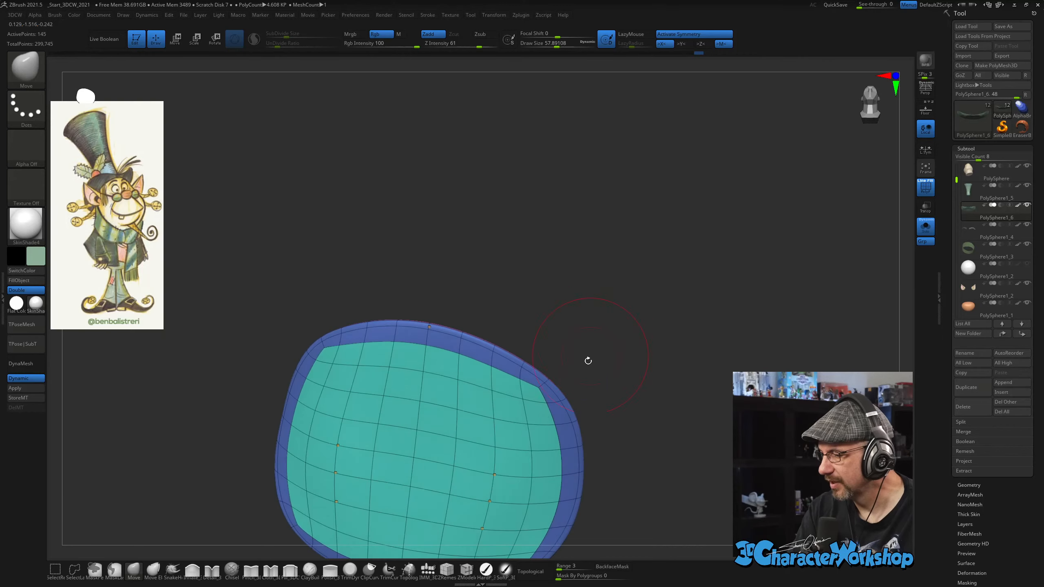
{"action": "mouse_move", "coordinate": [644, 471]}
{"action": "left_mouse_down"}
{"action": "mouse_move", "coordinate": [635, 447]}
{"action": "mouse_move", "coordinate": [637, 468]}
{"action": "left_mouse_up"}
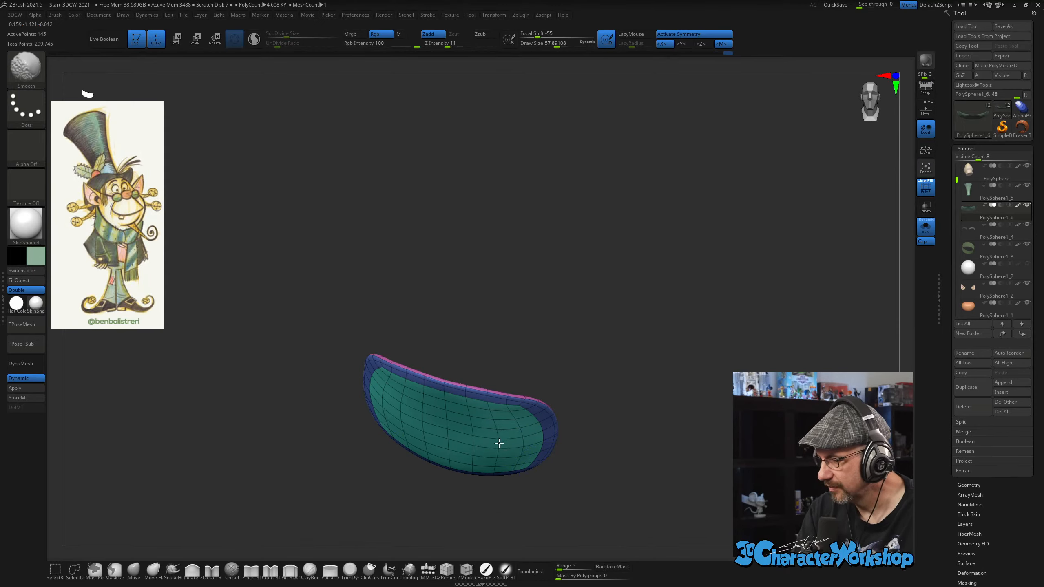
{"action": "mouse_move", "coordinate": [610, 483]}
{"action": "left_mouse_down"}
{"action": "mouse_move", "coordinate": [614, 492]}
{"action": "mouse_move", "coordinate": [639, 471]}
{"action": "left_mouse_up"}
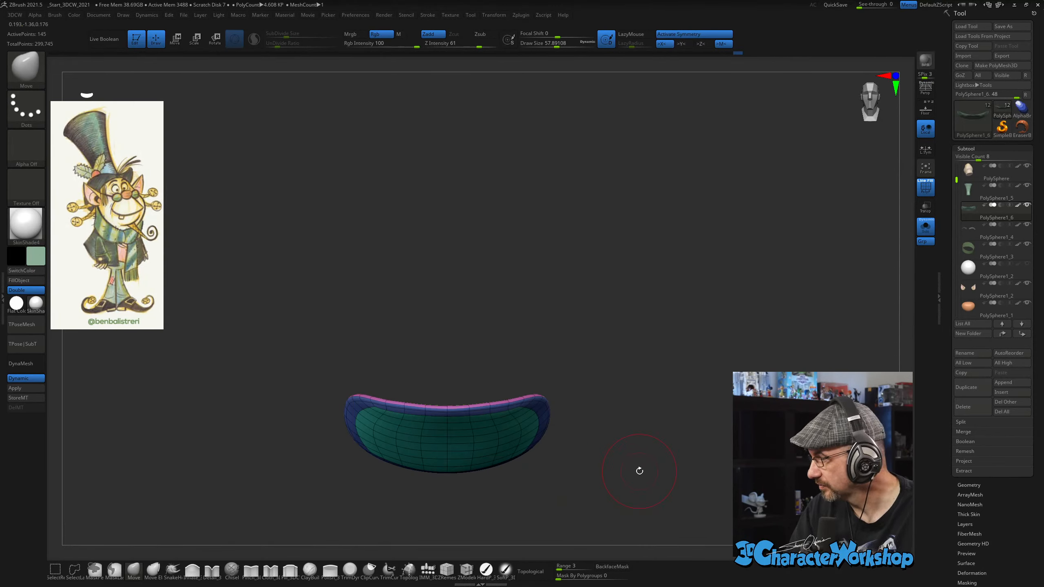
Show all parts again and enlarge the Move brush to about size 161 over the brim.
{"action": "left_click", "coordinate": [926, 227]}
{"action": "left_click_drag", "start_coordinate": [589, 320], "coordinate": [601, 341]}
{"action": "key", "text": "s"}
{"action": "mouse_move", "coordinate": [588, 331]}
{"action": "left_mouse_down"}
{"action": "mouse_move", "coordinate": [609, 356]}
{"action": "mouse_move", "coordinate": [619, 333]}
{"action": "mouse_move", "coordinate": [629, 345]}
{"action": "mouse_move", "coordinate": [627, 304]}
{"action": "mouse_move", "coordinate": [638, 282]}
{"action": "mouse_move", "coordinate": [590, 290]}
{"action": "left_mouse_up"}
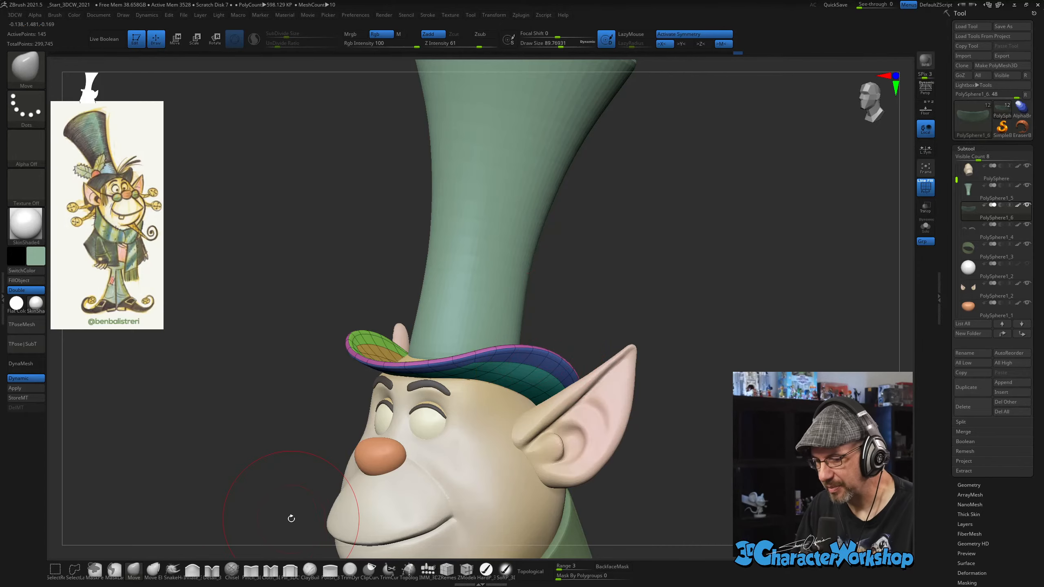
{"action": "left_click_drag", "start_coordinate": [290, 424], "coordinate": [296, 425]}
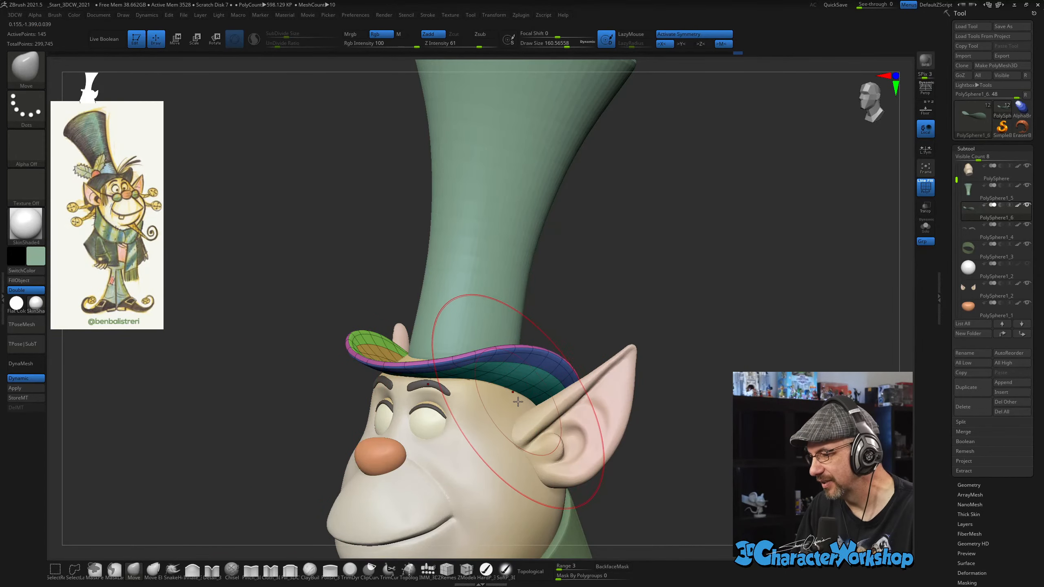
{"action": "left_click_drag", "start_coordinate": [629, 280], "coordinate": [649, 310]}
Select the head, isolate it and adjust the top of the skull with the Move brush at about size 90.
{"action": "left_click", "coordinate": [434, 523], "text": "alt"}
{"action": "mouse_move", "coordinate": [662, 409]}
{"action": "left_mouse_down"}
{"action": "mouse_move", "coordinate": [551, 401]}
{"action": "mouse_move", "coordinate": [522, 373]}
{"action": "left_mouse_up"}
{"action": "key", "text": "s"}
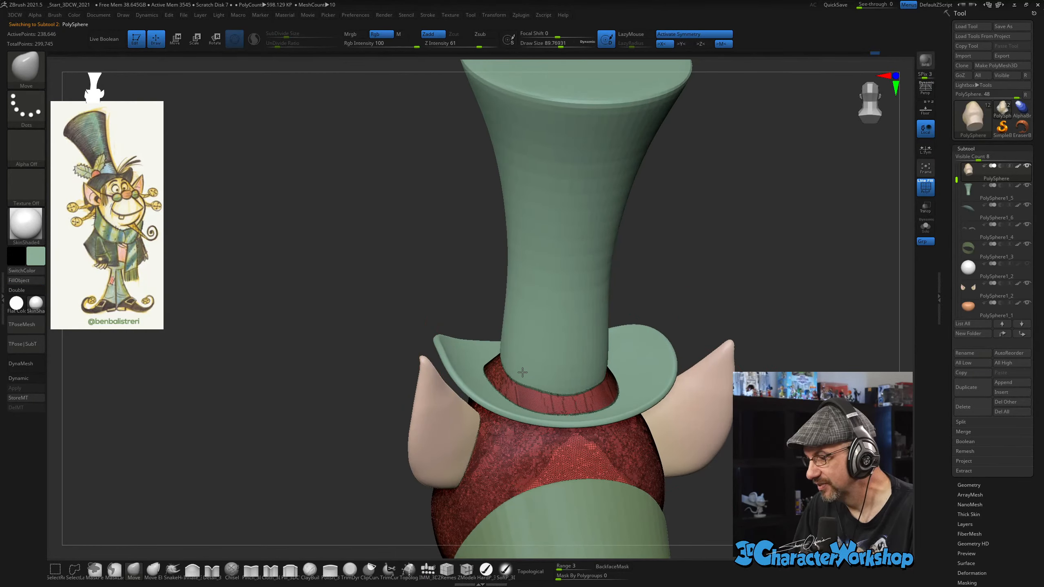
{"action": "mouse_move", "coordinate": [609, 296]}
{"action": "left_mouse_down"}
{"action": "mouse_move", "coordinate": [627, 281]}
{"action": "mouse_move", "coordinate": [557, 333]}
{"action": "mouse_move", "coordinate": [566, 404]}
{"action": "left_mouse_up"}
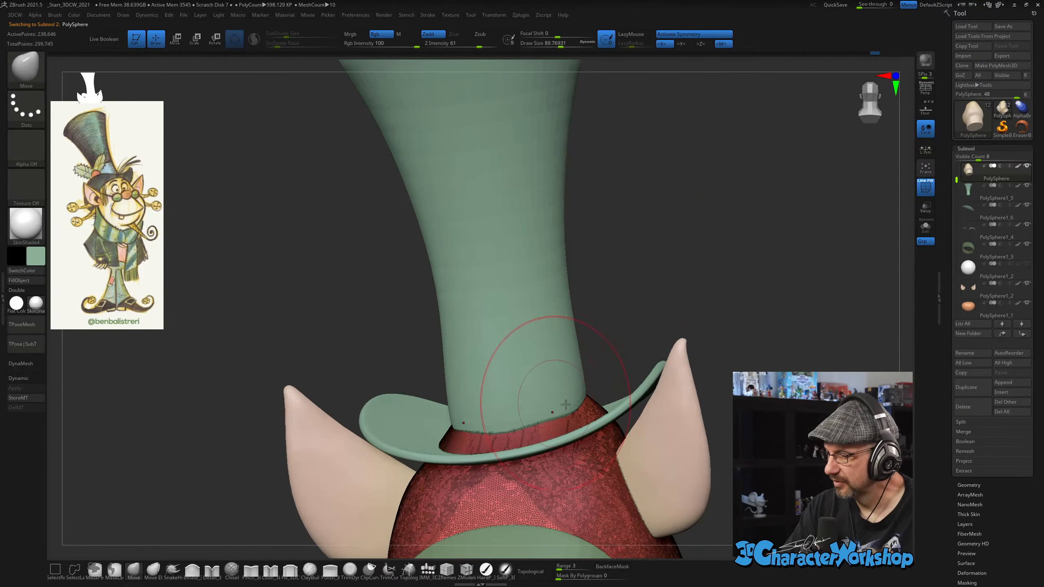
{"action": "left_click", "coordinate": [923, 229]}
{"action": "left_click_drag", "start_coordinate": [778, 292], "coordinate": [642, 355]}
{"action": "left_click_drag", "start_coordinate": [515, 388], "coordinate": [495, 398]}
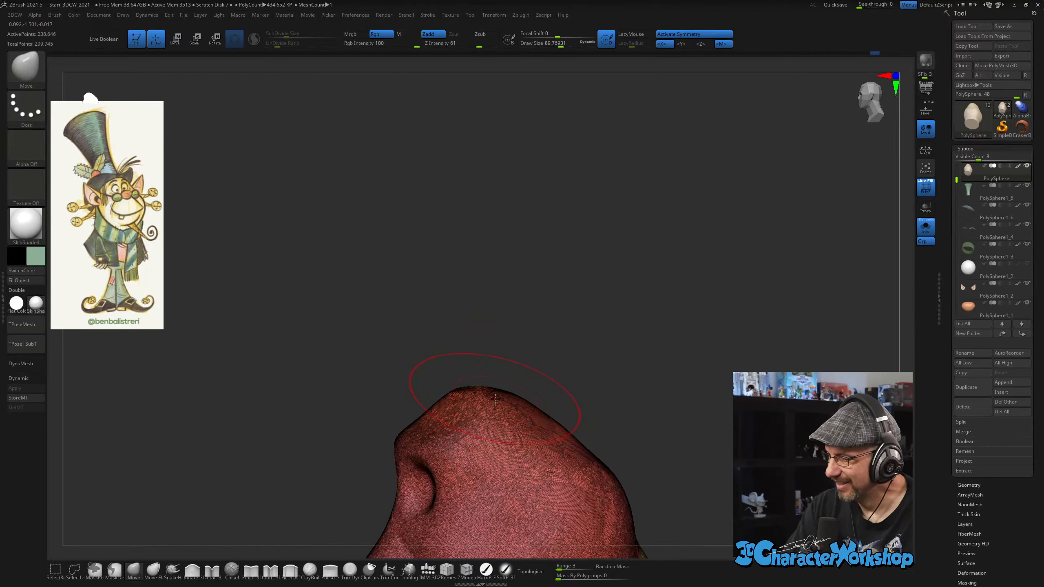
Smooth the top and back of the head with the Smooth brush at about size 58 and intensity 100.
{"action": "left_click_drag", "start_coordinate": [520, 356], "coordinate": [587, 356]}
{"action": "key", "text": "s"}
{"action": "mouse_move", "coordinate": [528, 405]}
{"action": "left_mouse_down"}
{"action": "mouse_move", "coordinate": [550, 414]}
{"action": "mouse_move", "coordinate": [527, 398]}
{"action": "left_mouse_up"}
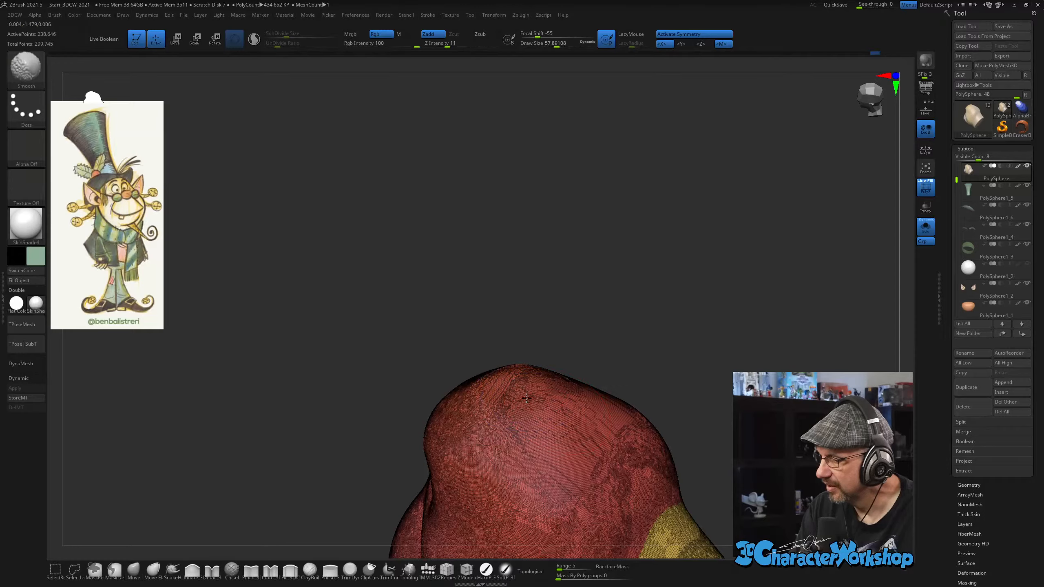
{"action": "left_click_drag", "start_coordinate": [472, 45], "coordinate": [499, 44], "text": "shift"}
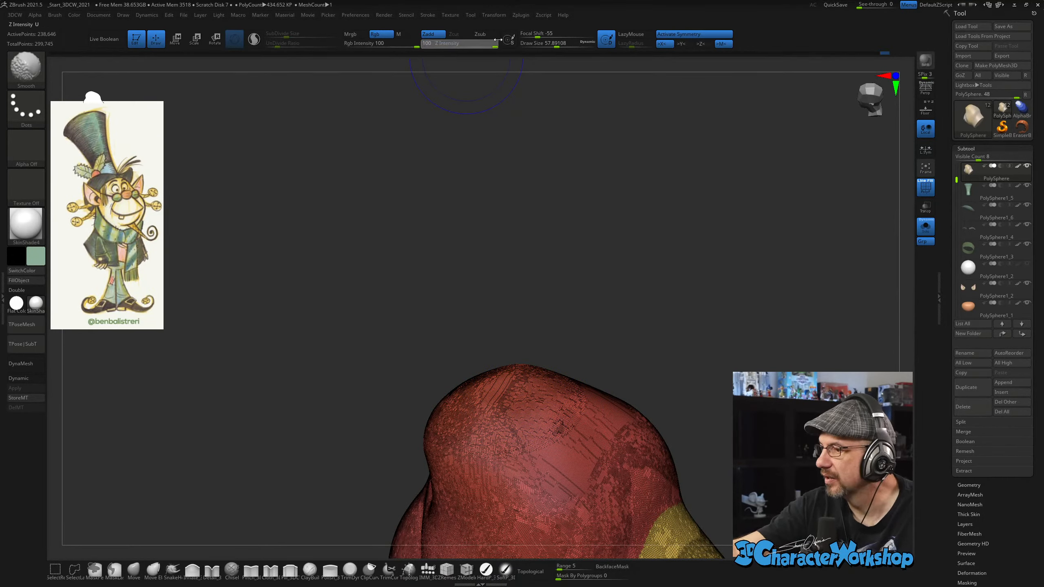
{"action": "mouse_move", "coordinate": [521, 395]}
{"action": "left_mouse_down", "text": "shift"}
{"action": "mouse_move", "coordinate": [516, 414]}
{"action": "mouse_move", "coordinate": [521, 405]}
{"action": "left_mouse_up", "text": "shift"}
{"action": "mouse_move", "coordinate": [564, 361]}
{"action": "left_mouse_down", "text": "shift"}
{"action": "mouse_move", "coordinate": [573, 363]}
{"action": "mouse_move", "coordinate": [556, 428]}
{"action": "left_mouse_up", "text": "shift"}
{"action": "left_click_drag", "start_coordinate": [573, 372], "coordinate": [563, 391]}
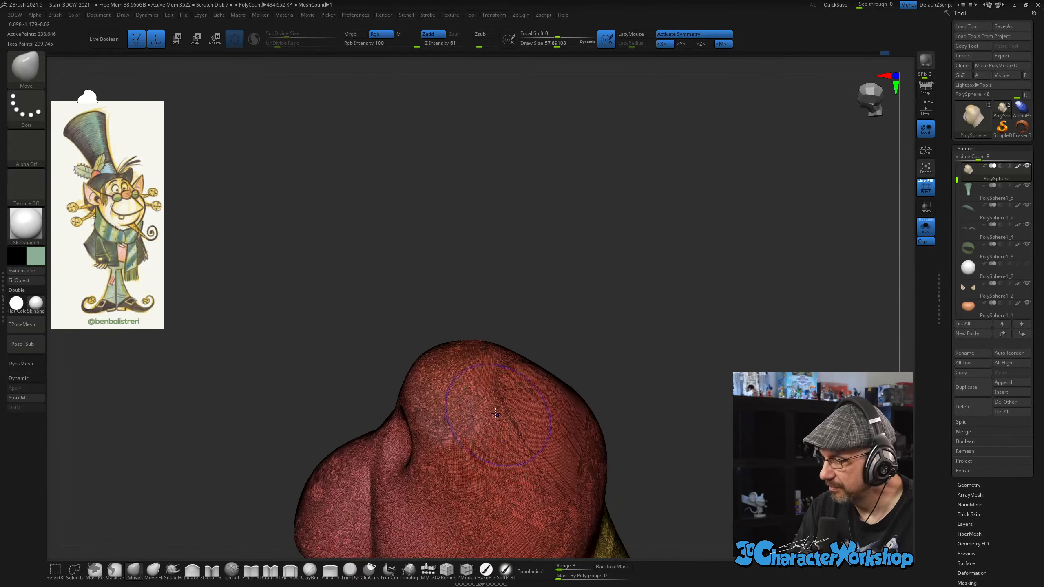
{"action": "left_click_drag", "start_coordinate": [489, 381], "coordinate": [500, 413], "text": "shift"}
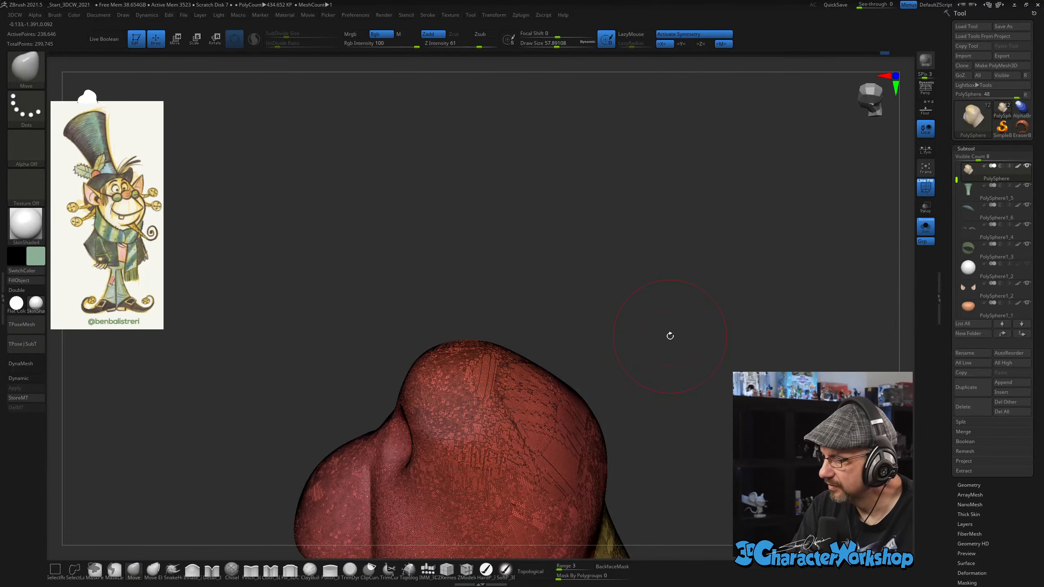
Show all parts, turn on transparency and reshape the top of the head under the hat with the Move brush at about size 106.
{"action": "left_click", "coordinate": [930, 232]}
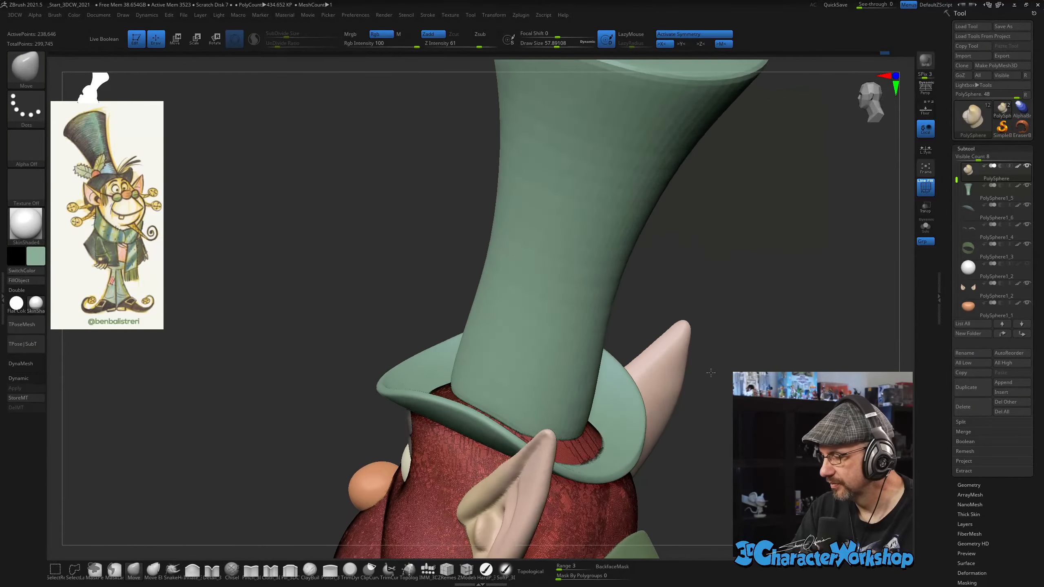
{"action": "key", "text": "s"}
{"action": "left_click_drag", "start_coordinate": [525, 397], "coordinate": [531, 395]}
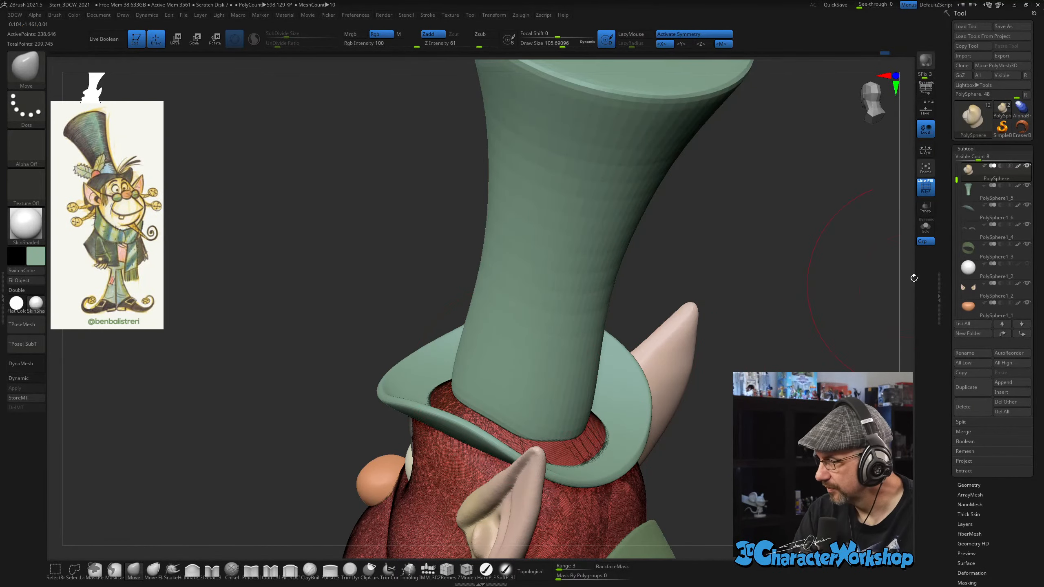
{"action": "left_click", "coordinate": [925, 207]}
{"action": "left_click_drag", "start_coordinate": [699, 267], "coordinate": [508, 384], "text": "shift"}
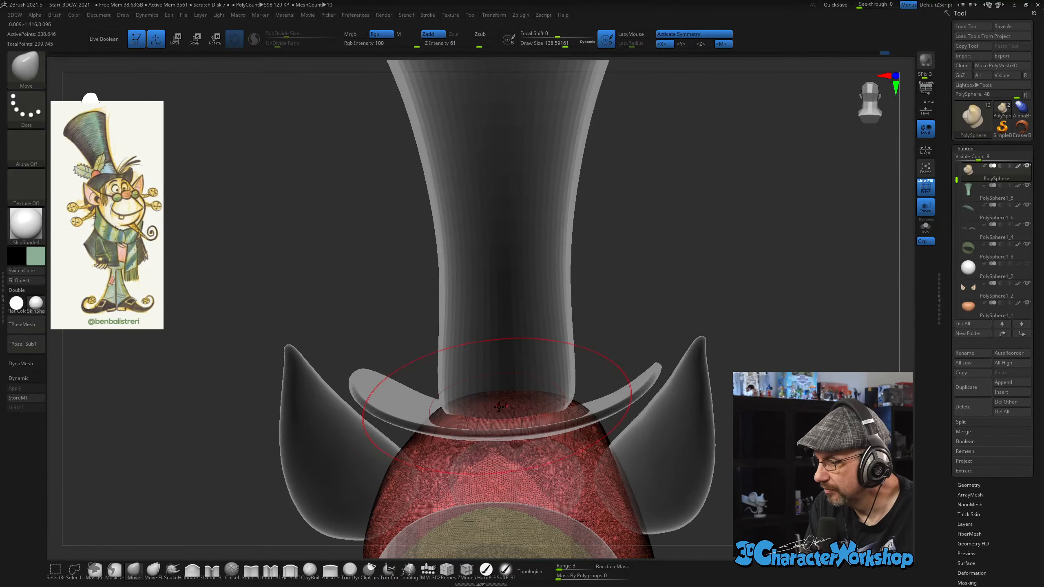
{"action": "mouse_move", "coordinate": [519, 397]}
{"action": "right_mouse_down"}
{"action": "mouse_move", "coordinate": [497, 384]}
{"action": "mouse_move", "coordinate": [532, 390]}
{"action": "mouse_move", "coordinate": [494, 399]}
{"action": "mouse_move", "coordinate": [526, 362]}
{"action": "mouse_move", "coordinate": [537, 323]}
{"action": "mouse_move", "coordinate": [478, 320]}
{"action": "mouse_move", "coordinate": [436, 350]}
{"action": "mouse_move", "coordinate": [423, 387]}
{"action": "mouse_move", "coordinate": [475, 355]}
{"action": "right_mouse_up"}
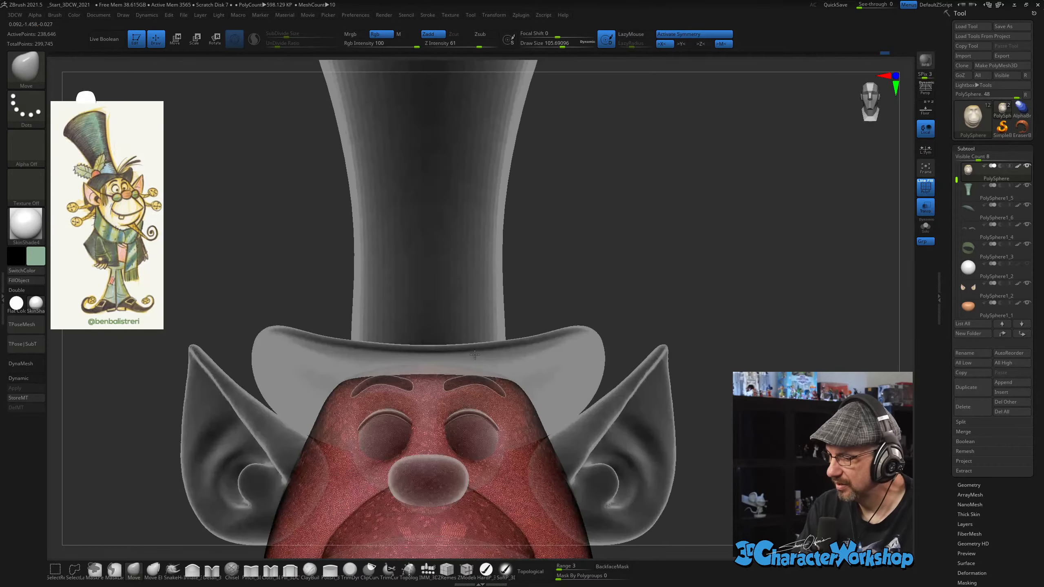
{"action": "right_click_drag", "start_coordinate": [583, 392], "coordinate": [649, 302]}
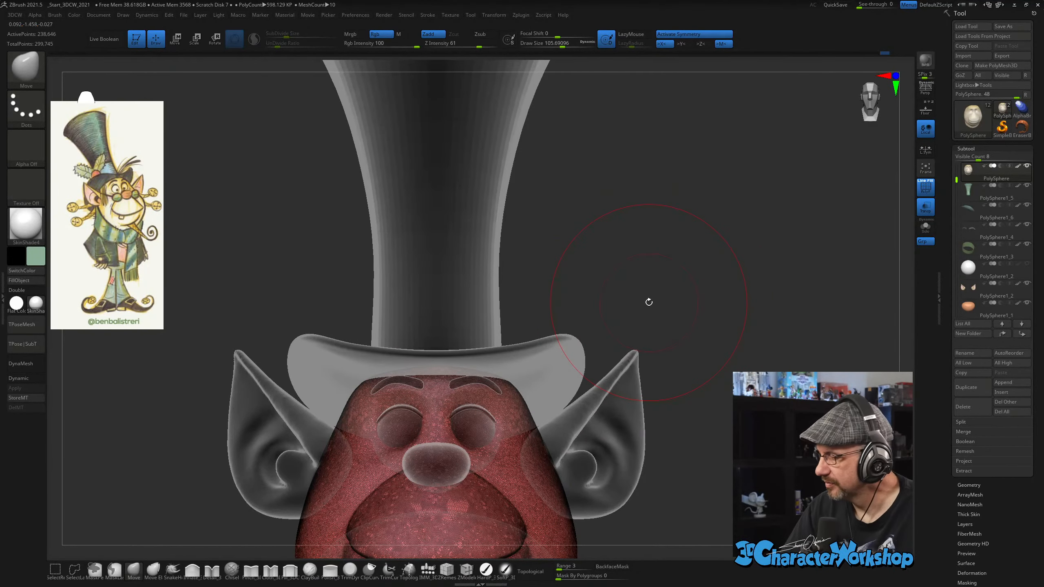
Refine the upper head inside the crown's base from front, side and back with the Move brush at about size 76.
{"action": "key", "text": "s"}
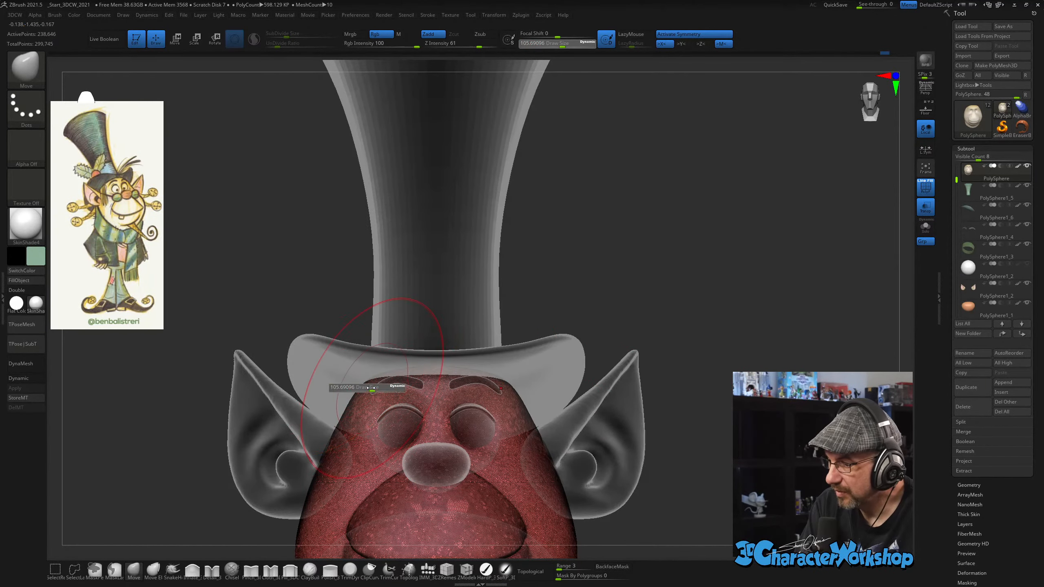
{"action": "left_click_drag", "start_coordinate": [369, 382], "coordinate": [367, 382]}
{"action": "left_click_drag", "start_coordinate": [367, 383], "coordinate": [369, 384]}
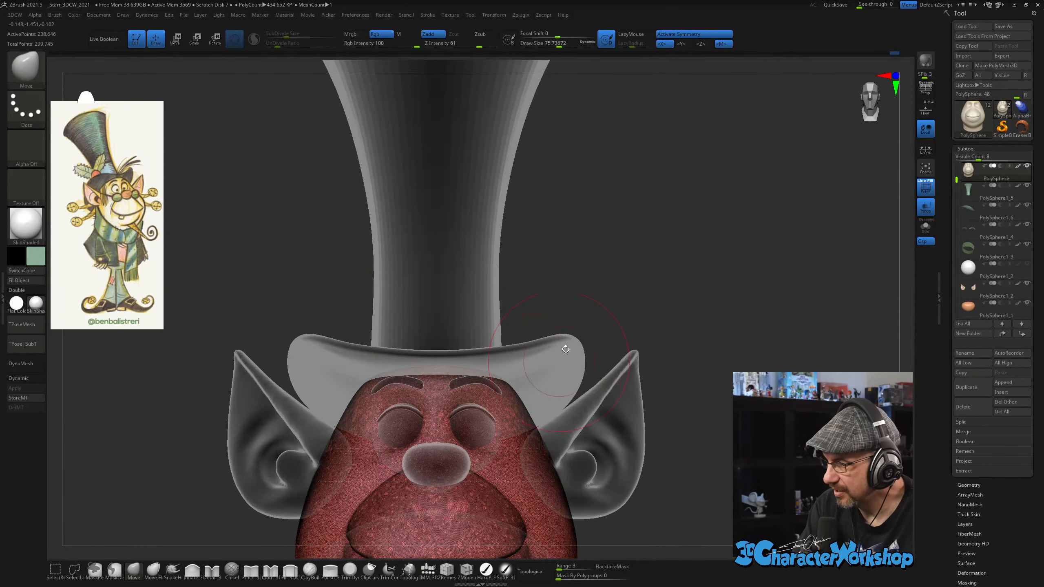
{"action": "right_click_drag", "start_coordinate": [565, 349], "coordinate": [562, 316]}
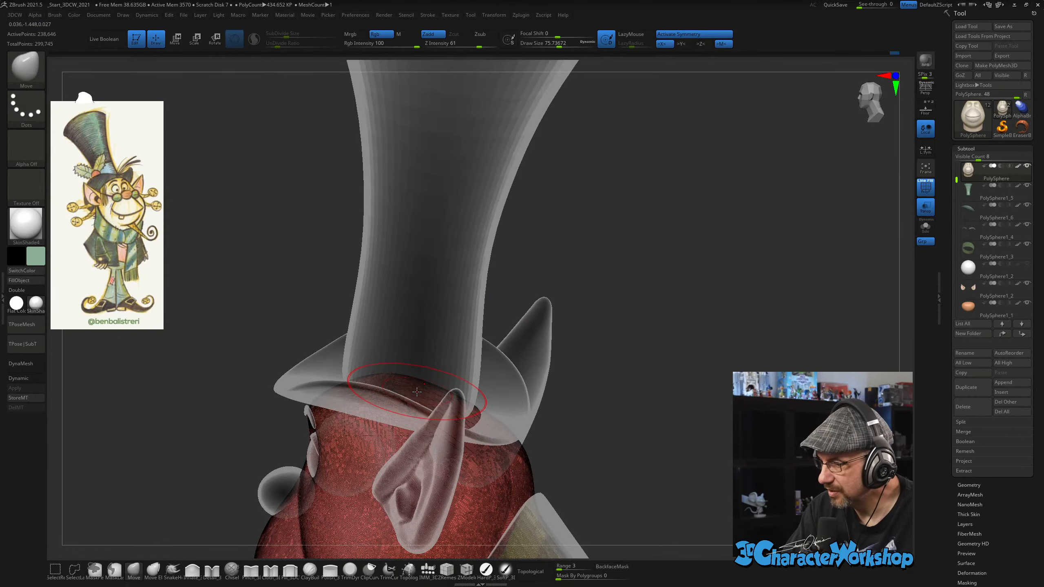
{"action": "right_click_drag", "start_coordinate": [534, 388], "coordinate": [513, 443]}
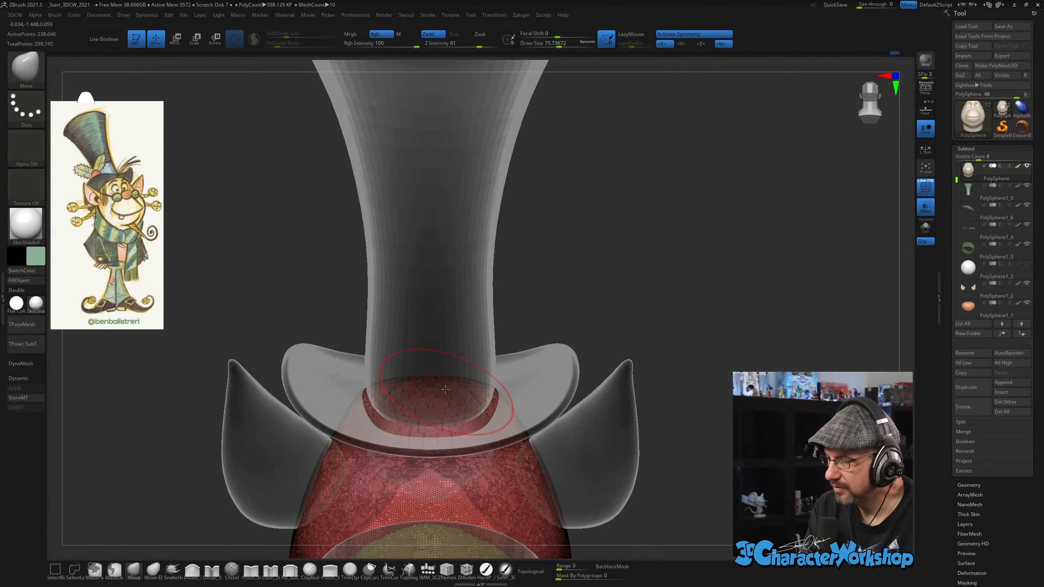
{"action": "right_click_drag", "start_coordinate": [446, 389], "coordinate": [430, 385]}
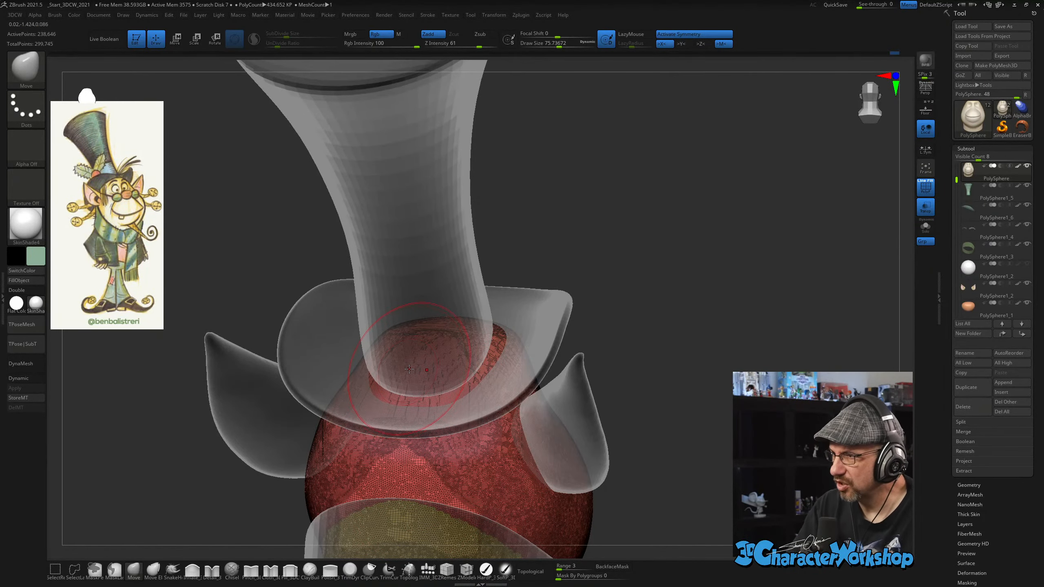
Adjust the back of the head beneath the brim with the Move brush at about size 119.
{"action": "right_click_drag", "start_coordinate": [409, 370], "coordinate": [352, 450]}
{"action": "key", "text": "s"}
{"action": "left_click_drag", "start_coordinate": [351, 451], "coordinate": [356, 451]}
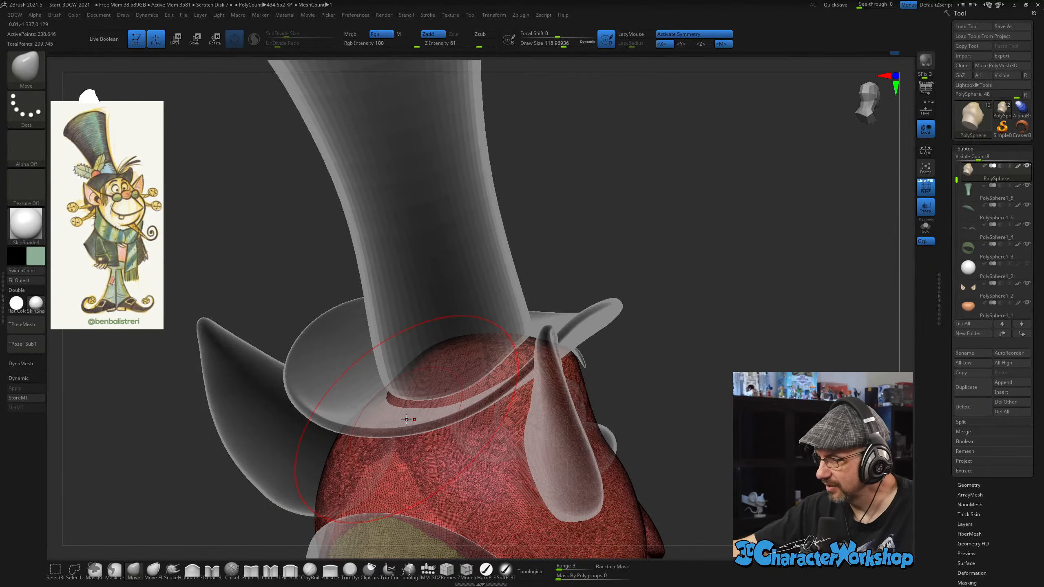
{"action": "mouse_move", "coordinate": [714, 315]}
{"action": "left_mouse_down"}
{"action": "mouse_move", "coordinate": [717, 327]}
{"action": "mouse_move", "coordinate": [710, 302]}
{"action": "left_mouse_up"}
Select the hat's crown and pull its lower front edge outward toward the brim with the Move brush at about size 69.
{"action": "left_click", "coordinate": [477, 291], "text": "alt"}
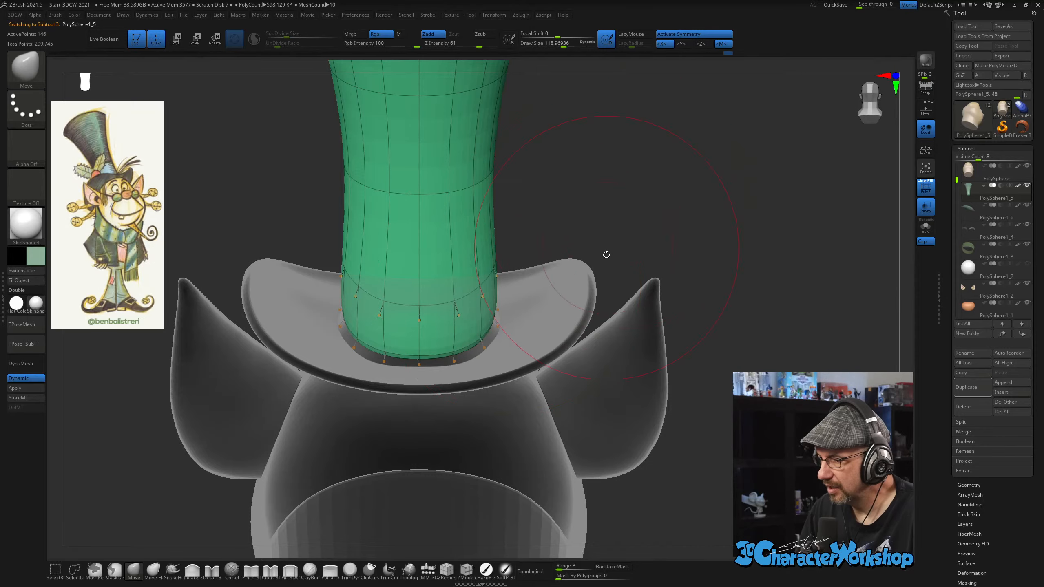
{"action": "left_click_drag", "start_coordinate": [607, 254], "coordinate": [571, 284]}
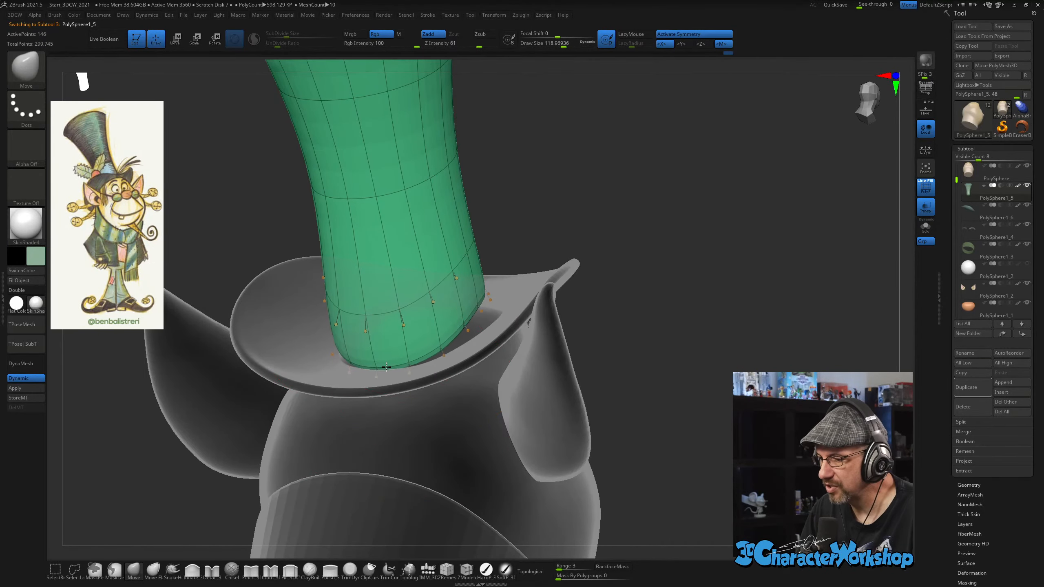
{"action": "mouse_move", "coordinate": [436, 304]}
{"action": "left_mouse_down"}
{"action": "mouse_move", "coordinate": [479, 303]}
{"action": "mouse_move", "coordinate": [485, 322]}
{"action": "left_mouse_up"}
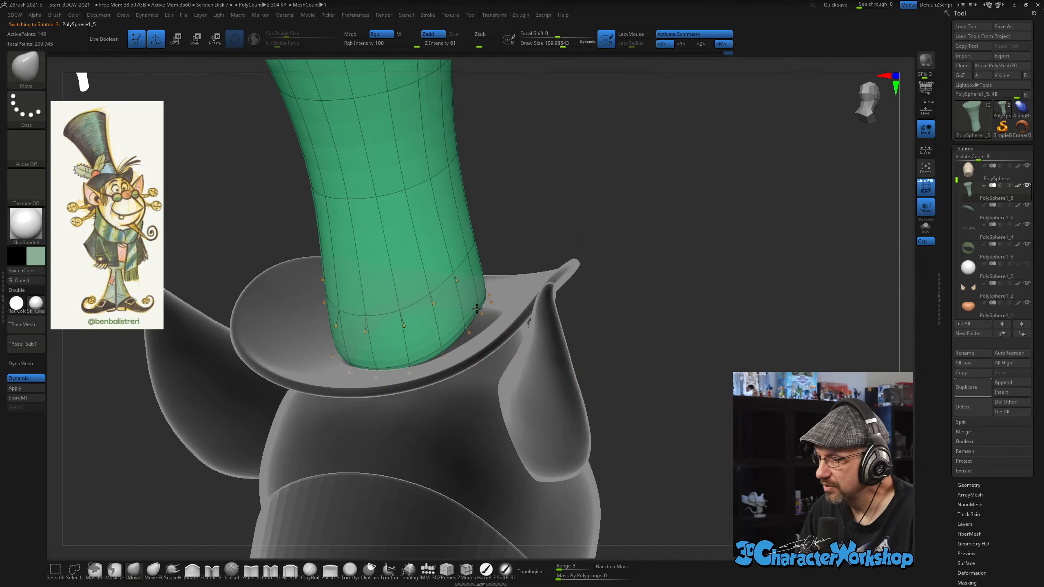
{"action": "left_click_drag", "start_coordinate": [714, 303], "coordinate": [714, 263]}
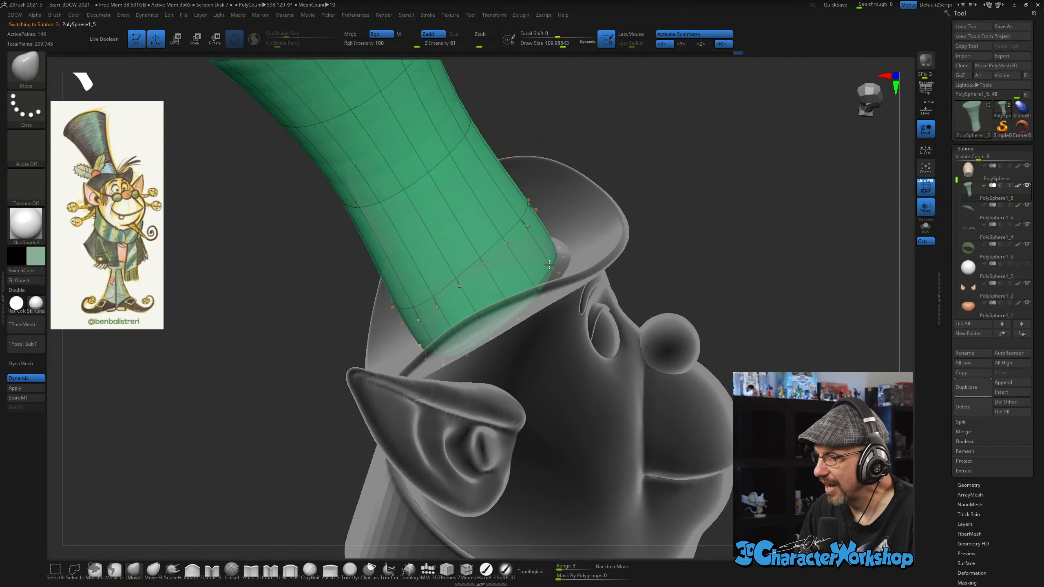
{"action": "key", "text": "s"}
{"action": "mouse_move", "coordinate": [553, 260]}
{"action": "left_mouse_down"}
{"action": "mouse_move", "coordinate": [554, 243]}
{"action": "mouse_move", "coordinate": [527, 225]}
{"action": "left_mouse_up"}
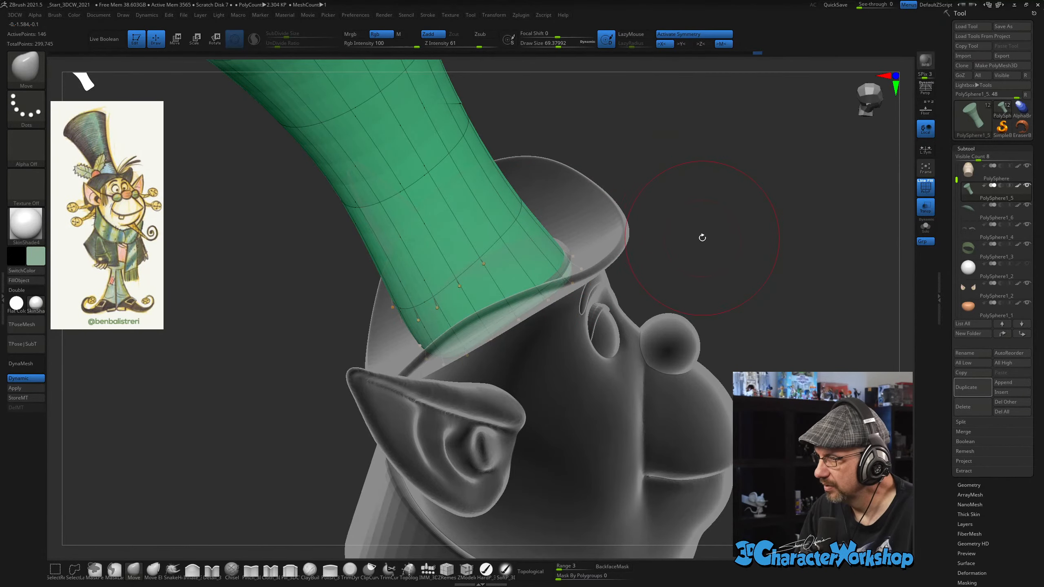
Pull the crown's lower front edge further into the brim with the Move brush at about size 69.
{"action": "left_click_drag", "start_coordinate": [702, 238], "coordinate": [604, 212]}
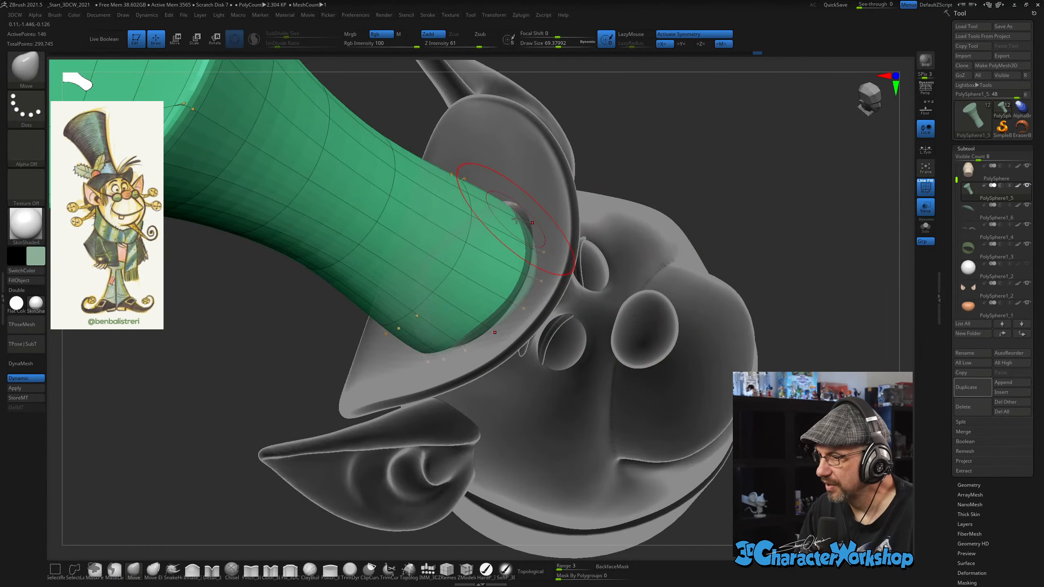
{"action": "left_click_drag", "start_coordinate": [517, 219], "coordinate": [519, 221]}
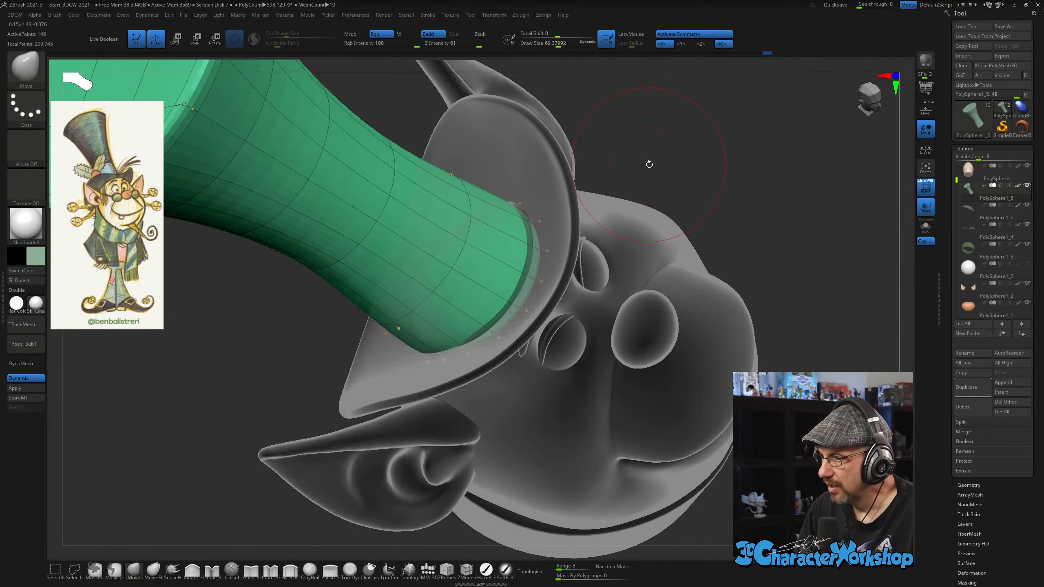
{"action": "left_click_drag", "start_coordinate": [649, 164], "coordinate": [589, 263]}
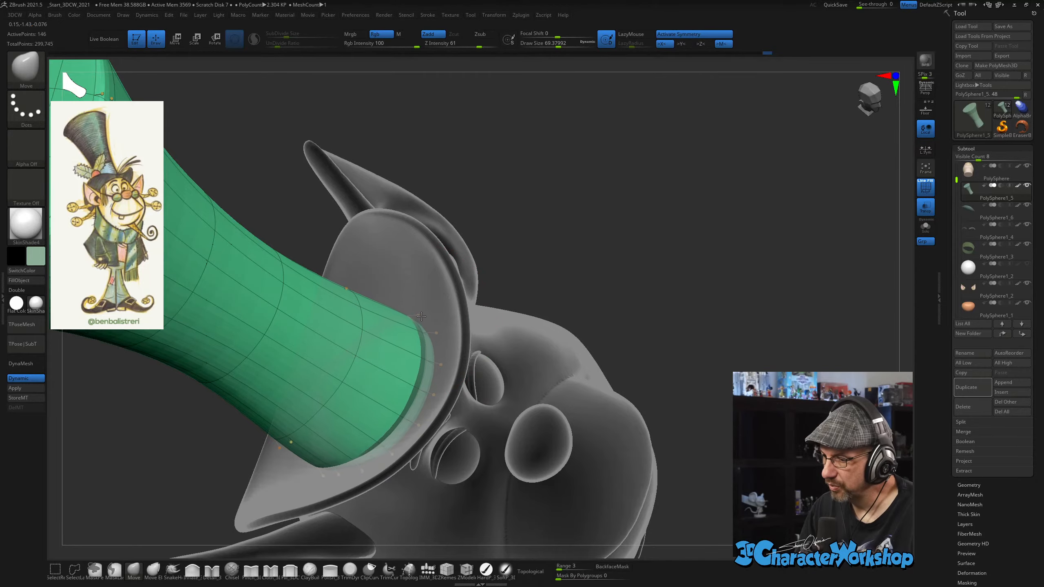
Adjust the crown's lower back edge against the brim with the Move brush at about size 97, refining at about 73.
{"action": "mouse_move", "coordinate": [667, 258]}
{"action": "left_mouse_down"}
{"action": "mouse_move", "coordinate": [673, 233]}
{"action": "mouse_move", "coordinate": [635, 288]}
{"action": "left_mouse_up"}
{"action": "key", "text": "s"}
{"action": "mouse_move", "coordinate": [360, 289]}
{"action": "left_mouse_down"}
{"action": "mouse_move", "coordinate": [329, 304]}
{"action": "mouse_move", "coordinate": [321, 296]}
{"action": "left_mouse_up"}
{"action": "key", "text": "s"}
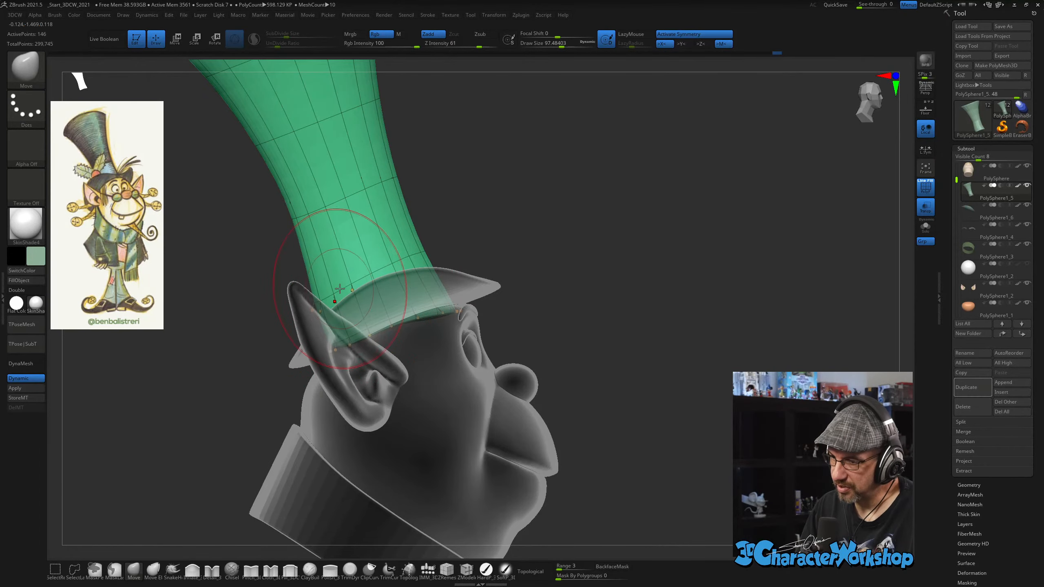
{"action": "left_click_drag", "start_coordinate": [569, 235], "coordinate": [645, 273]}
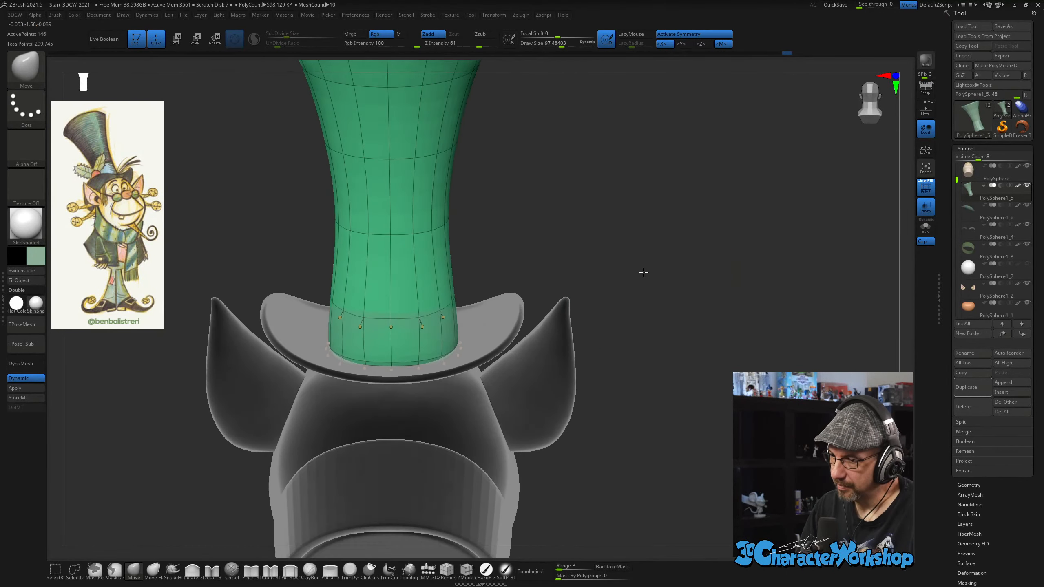
{"action": "key", "text": "s"}
{"action": "left_click_drag", "start_coordinate": [387, 306], "coordinate": [374, 312]}
{"action": "key", "text": "s"}
Select the head and turn off transparency.
{"action": "left_click_drag", "start_coordinate": [625, 235], "coordinate": [383, 445]}
{"action": "left_click", "coordinate": [370, 405], "text": "alt"}
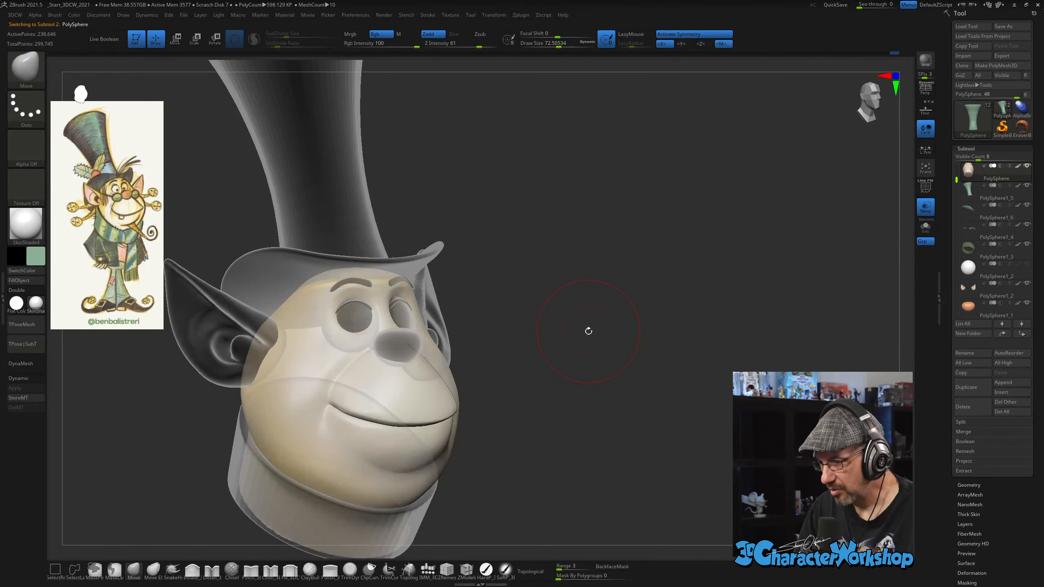
{"action": "left_click_drag", "start_coordinate": [587, 329], "coordinate": [846, 332]}
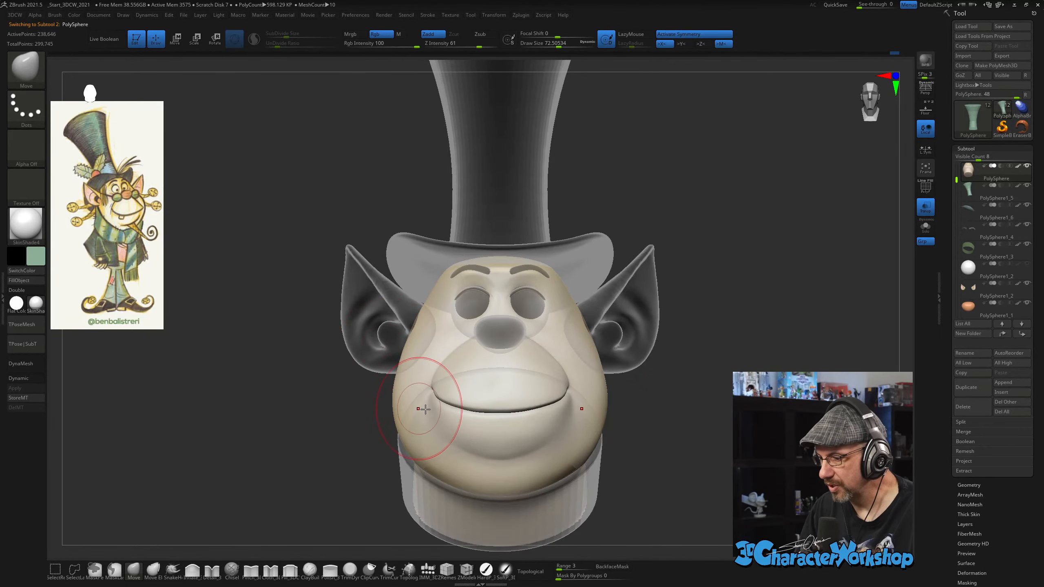
{"action": "left_click", "coordinate": [925, 207]}
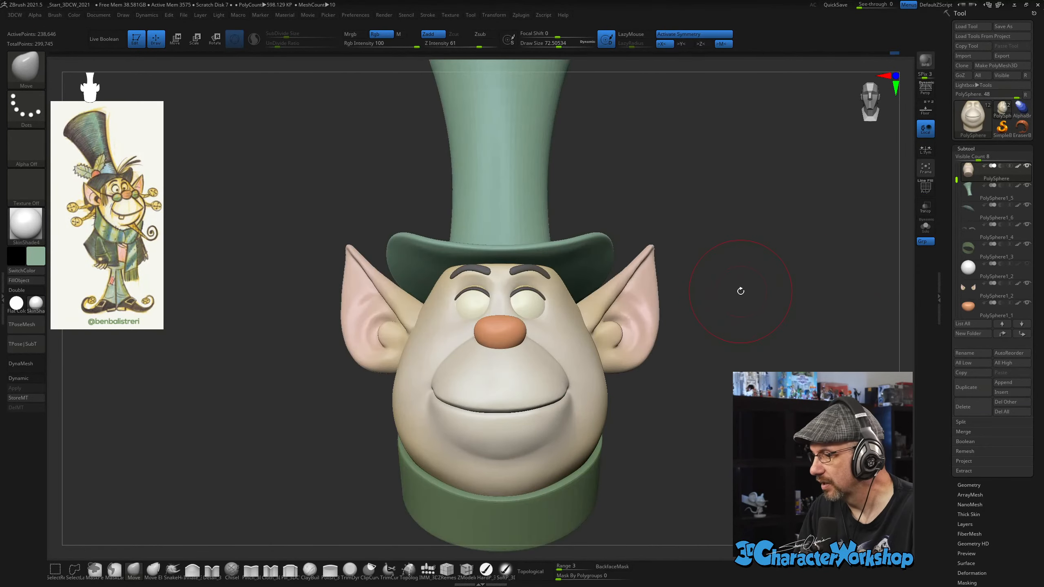
Select the crown and close the gap between its front base and the brim with the Move brush at about size 66.
{"action": "mouse_move", "coordinate": [755, 324]}
{"action": "left_mouse_down"}
{"action": "mouse_move", "coordinate": [648, 345]}
{"action": "mouse_move", "coordinate": [657, 316]}
{"action": "mouse_move", "coordinate": [671, 345]}
{"action": "mouse_move", "coordinate": [666, 377]}
{"action": "mouse_move", "coordinate": [666, 347]}
{"action": "mouse_move", "coordinate": [575, 319]}
{"action": "mouse_move", "coordinate": [425, 310]}
{"action": "left_mouse_up"}
{"action": "key", "text": "s"}
{"action": "left_click", "coordinate": [425, 309], "text": "alt"}
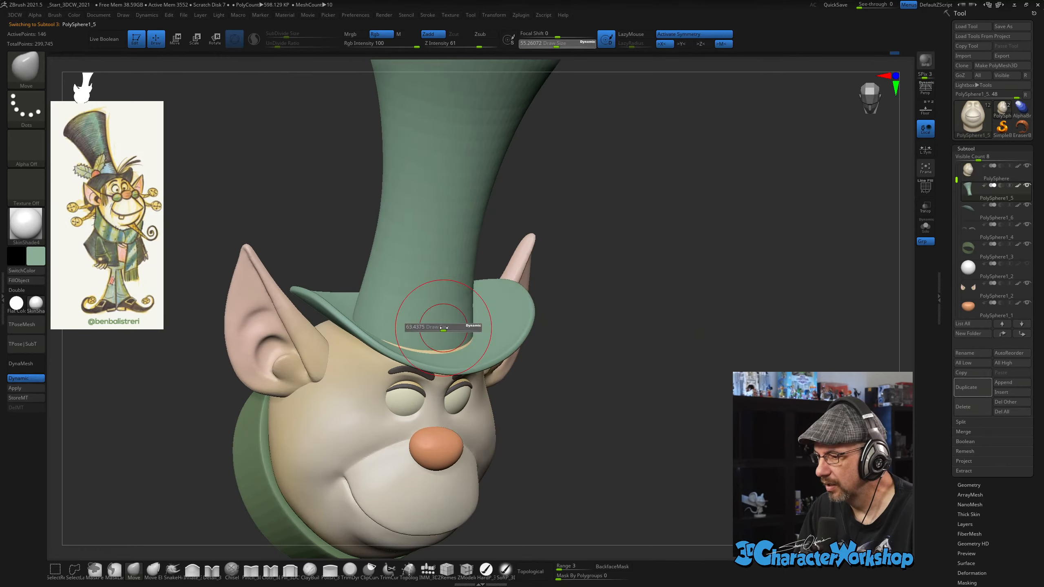
{"action": "left_click_drag", "start_coordinate": [648, 425], "coordinate": [546, 387]}
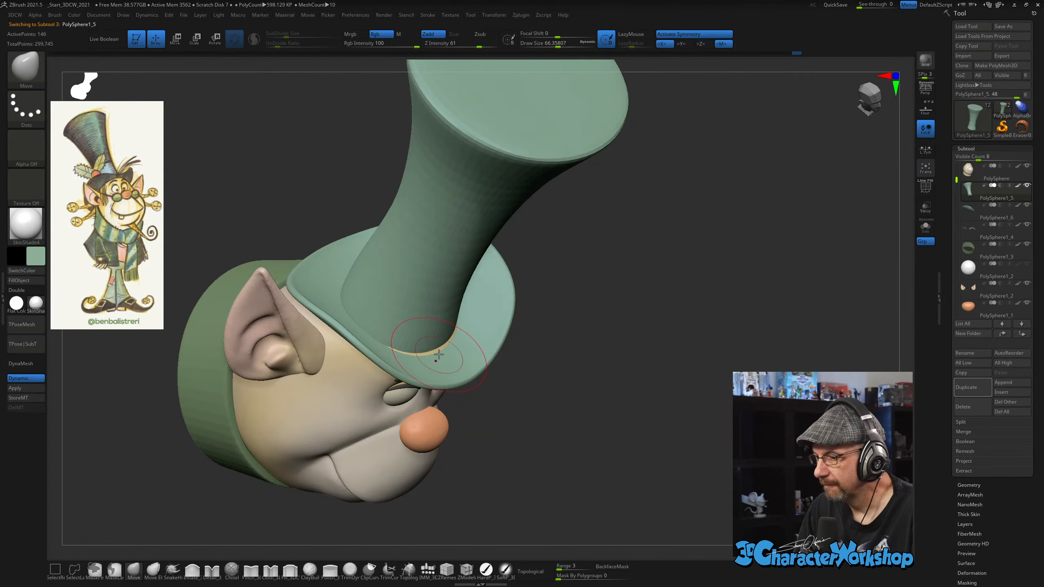
{"action": "left_click_drag", "start_coordinate": [412, 358], "coordinate": [405, 357]}
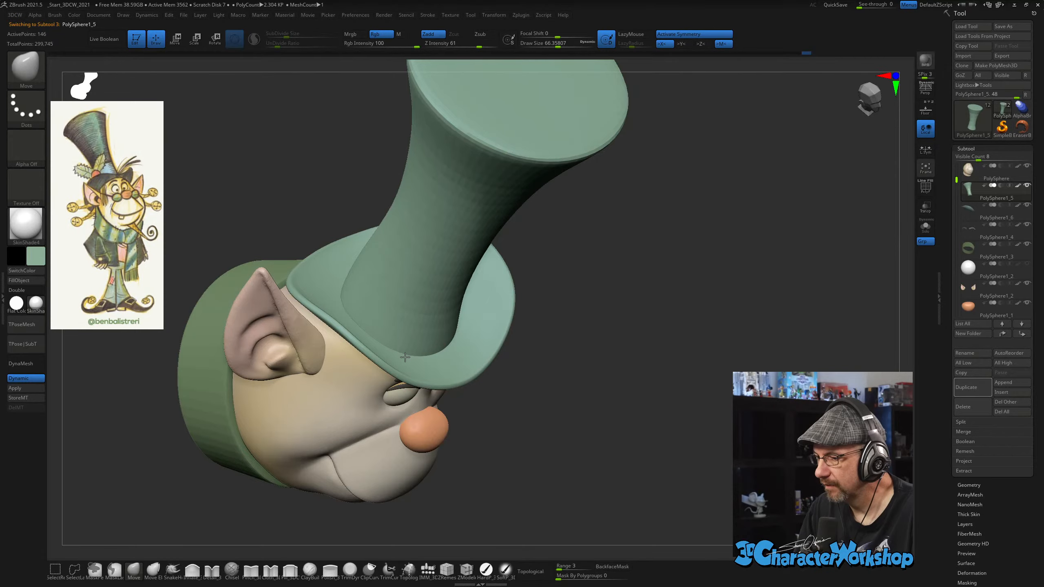
Examine the hat and face from the front against the reference, from the full view and up close.
{"action": "left_click_drag", "start_coordinate": [634, 425], "coordinate": [638, 294]}
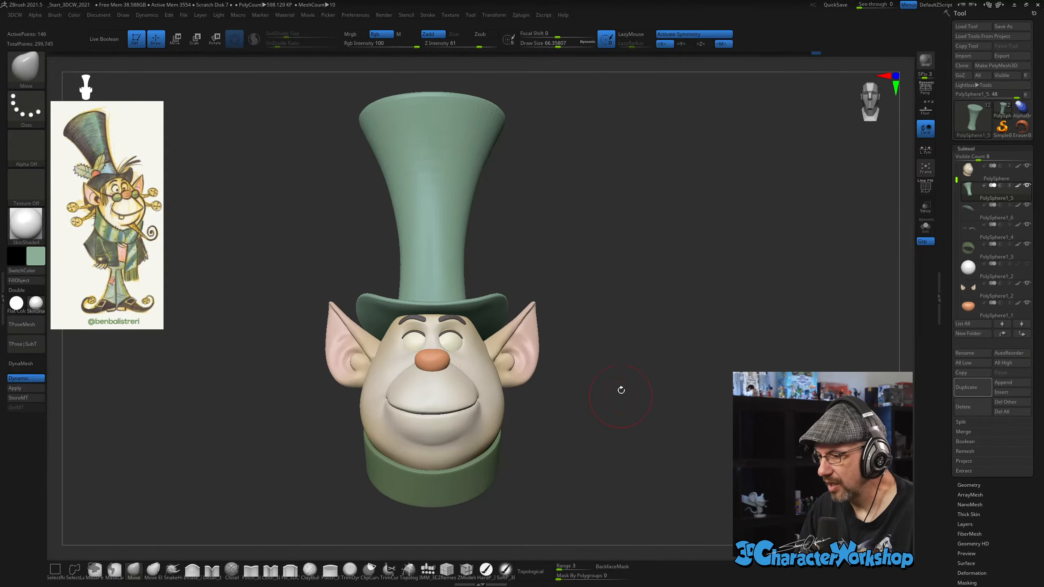
{"action": "mouse_move", "coordinate": [620, 387]}
{"action": "left_mouse_down"}
{"action": "mouse_move", "coordinate": [630, 387]}
{"action": "mouse_move", "coordinate": [582, 377]}
{"action": "mouse_move", "coordinate": [589, 362]}
{"action": "mouse_move", "coordinate": [628, 396]}
{"action": "mouse_move", "coordinate": [609, 394]}
{"action": "left_mouse_up"}
{"action": "key", "text": "s"}
{"action": "left_click_drag", "start_coordinate": [622, 311], "coordinate": [650, 327], "text": "alt"}
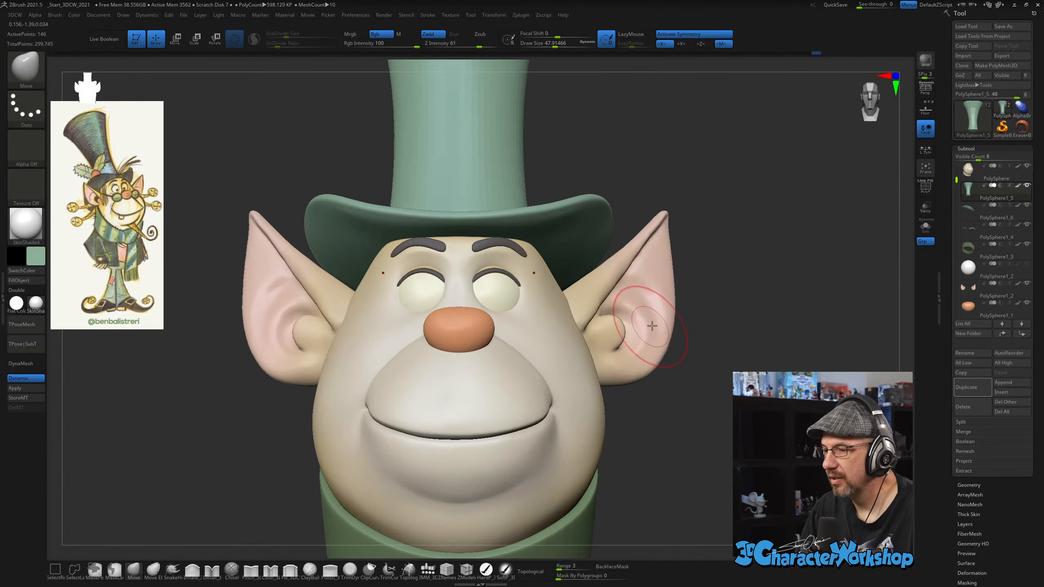
{"action": "left_click_drag", "start_coordinate": [723, 395], "coordinate": [250, 198]}
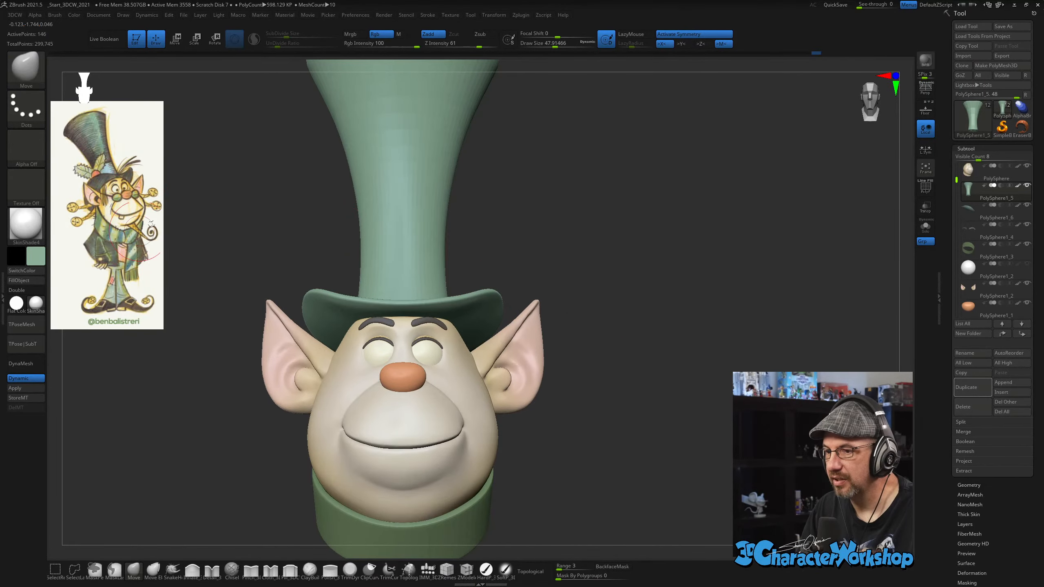
{"action": "key", "text": "s"}
{"action": "left_click_drag", "start_coordinate": [536, 238], "coordinate": [535, 243]}
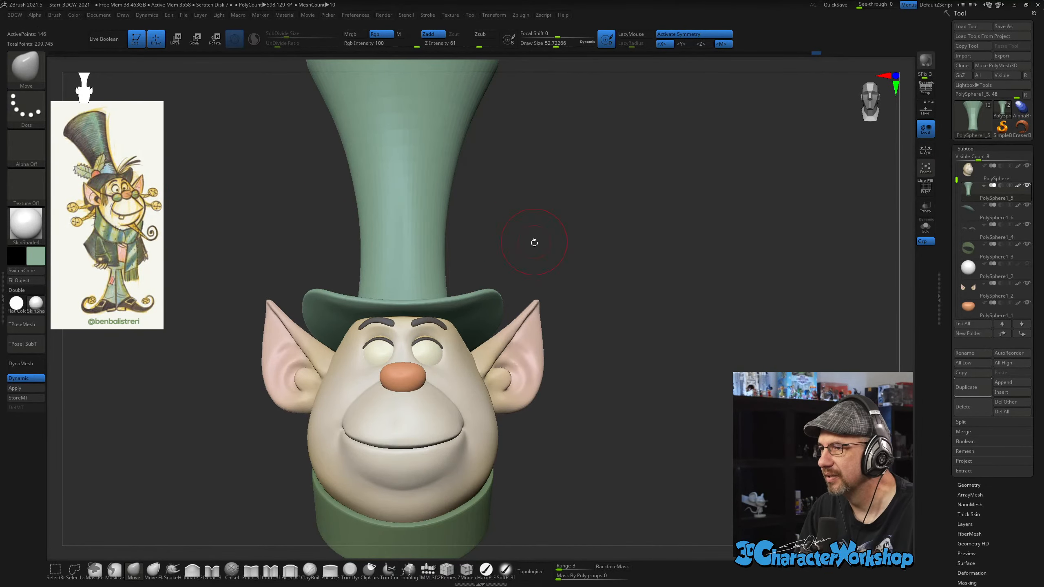
{"action": "left_click_drag", "start_coordinate": [639, 255], "coordinate": [632, 265], "text": "alt"}
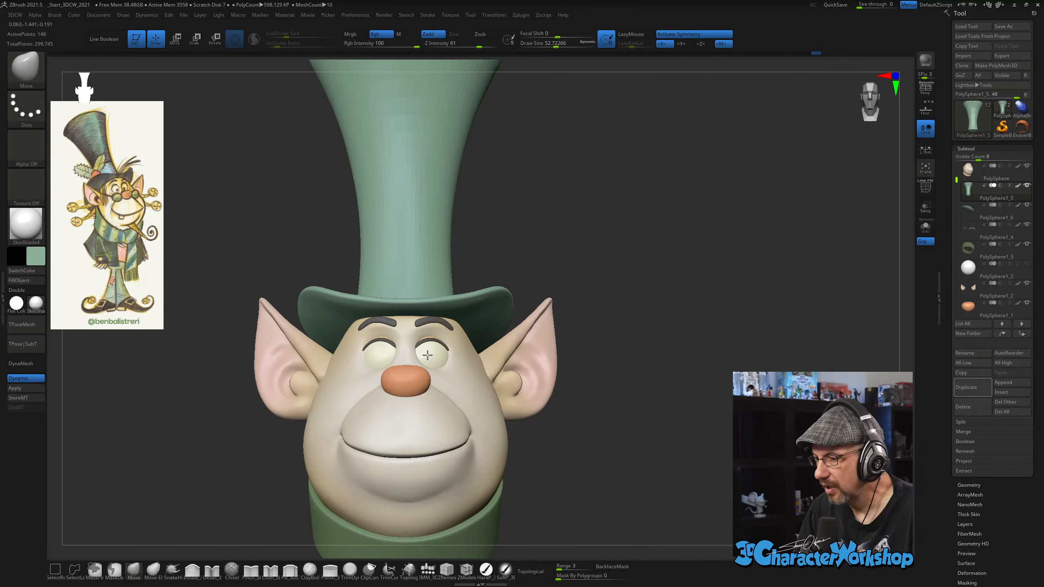
Select the eyeballs and set up the IMM_3DCW insert brush at about size 30 with the eyebrows' dark colour.
{"action": "left_click", "coordinate": [429, 354], "text": "alt"}
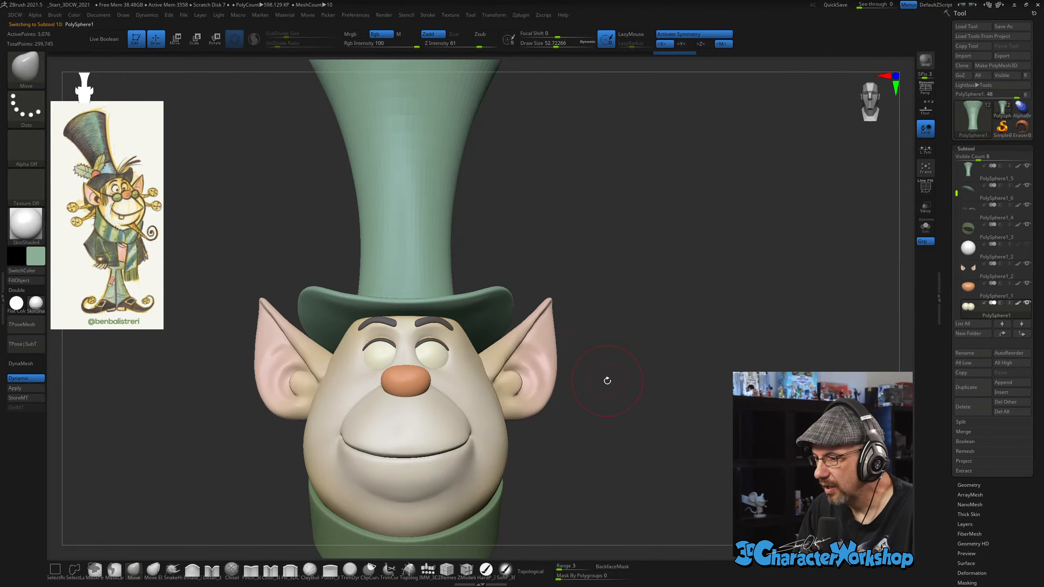
{"action": "left_click", "coordinate": [427, 570]}
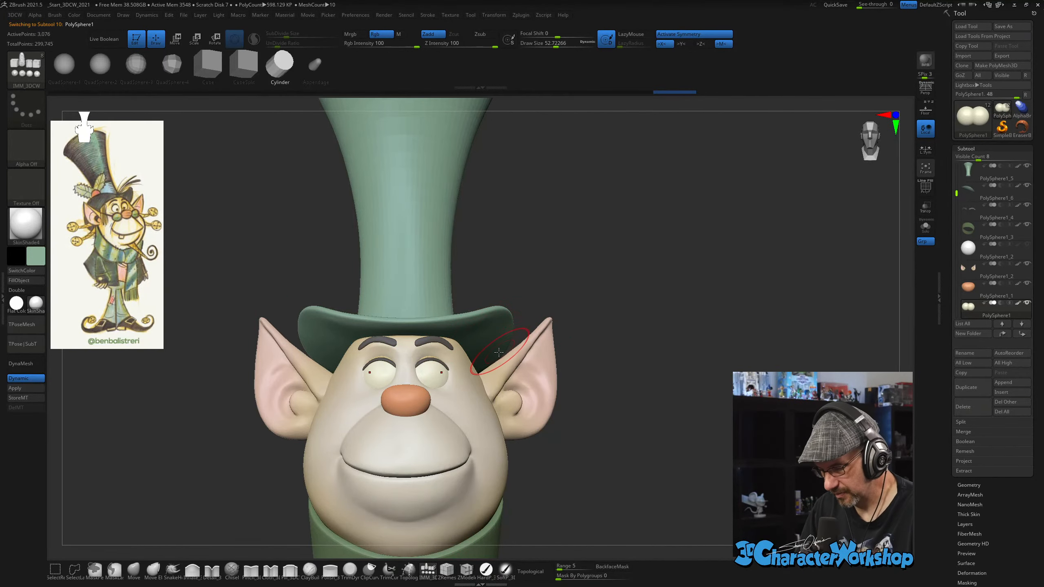
{"action": "key", "text": "s"}
{"action": "mouse_move", "coordinate": [590, 290]}
{"action": "left_mouse_down"}
{"action": "mouse_move", "coordinate": [620, 243]}
{"action": "mouse_move", "coordinate": [625, 258]}
{"action": "left_mouse_up"}
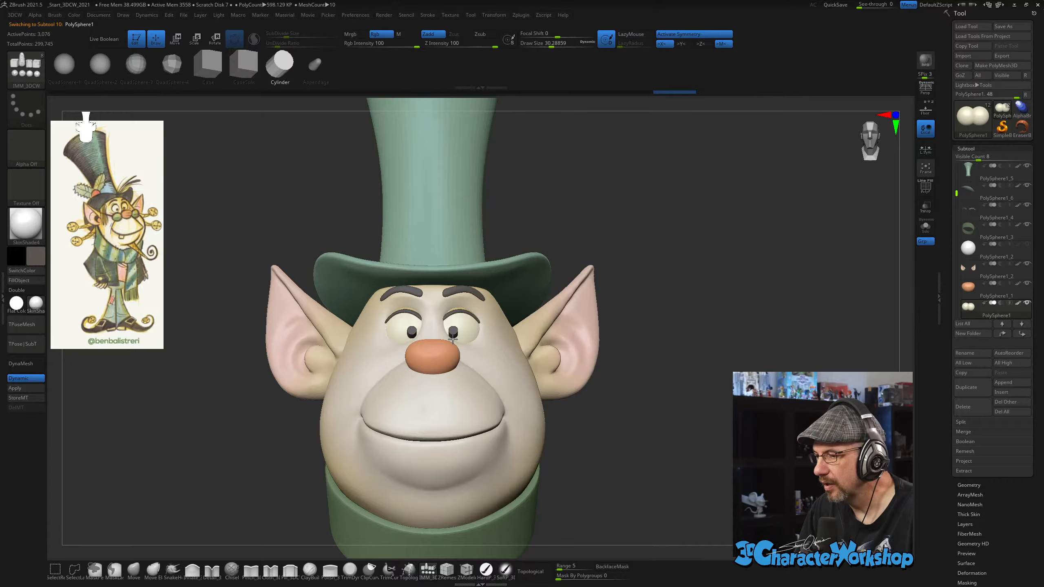
Undo the cylinder pupils and insert mirrored QuadSphere-2 pupils on the inner lower part of the eyeballs.
{"action": "left_click_drag", "start_coordinate": [452, 340], "coordinate": [454, 340]}
{"action": "key", "text": "ctrl+z"}
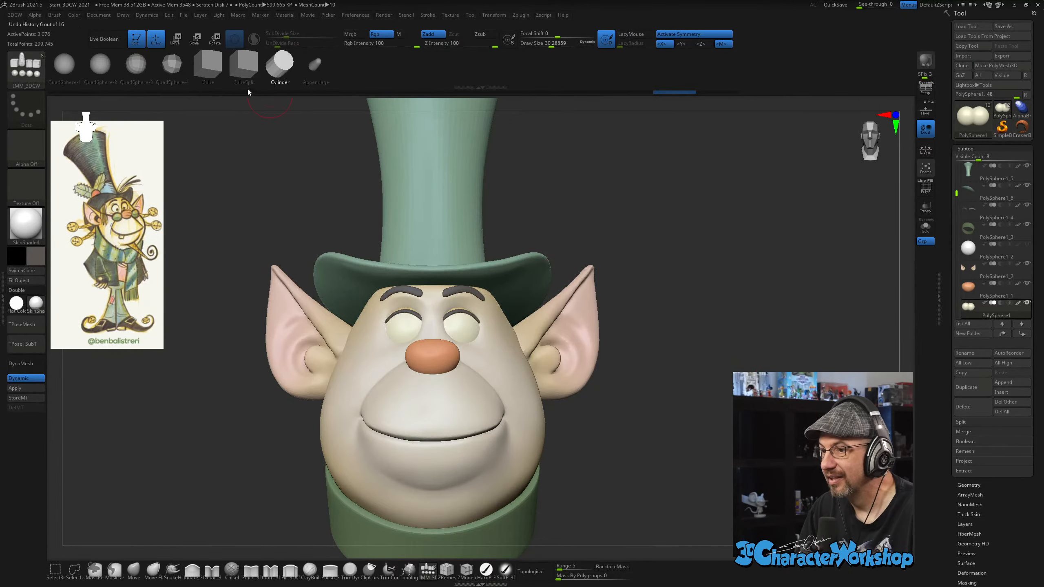
{"action": "left_click", "coordinate": [100, 63]}
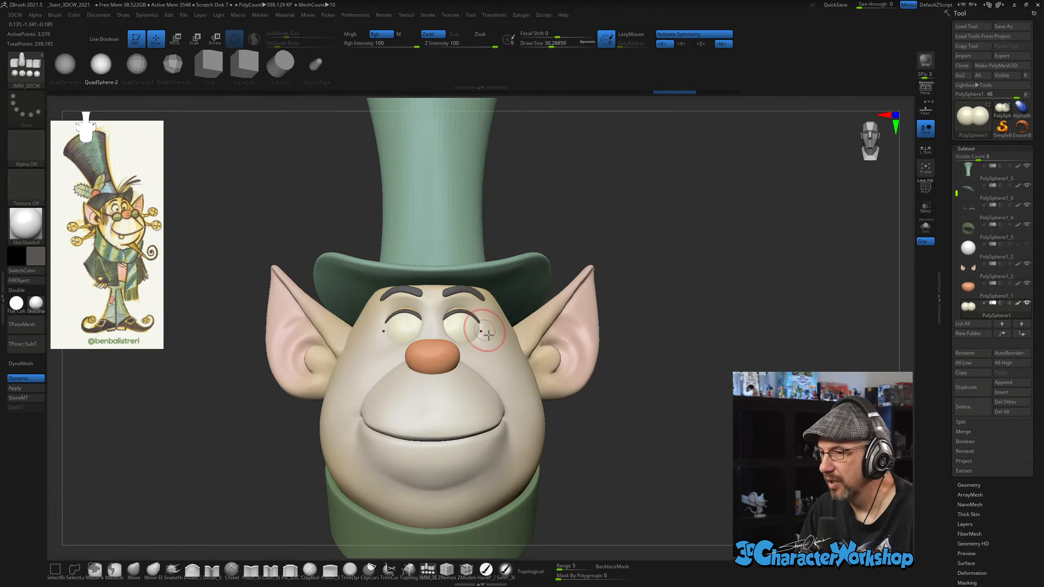
{"action": "key", "text": "w"}
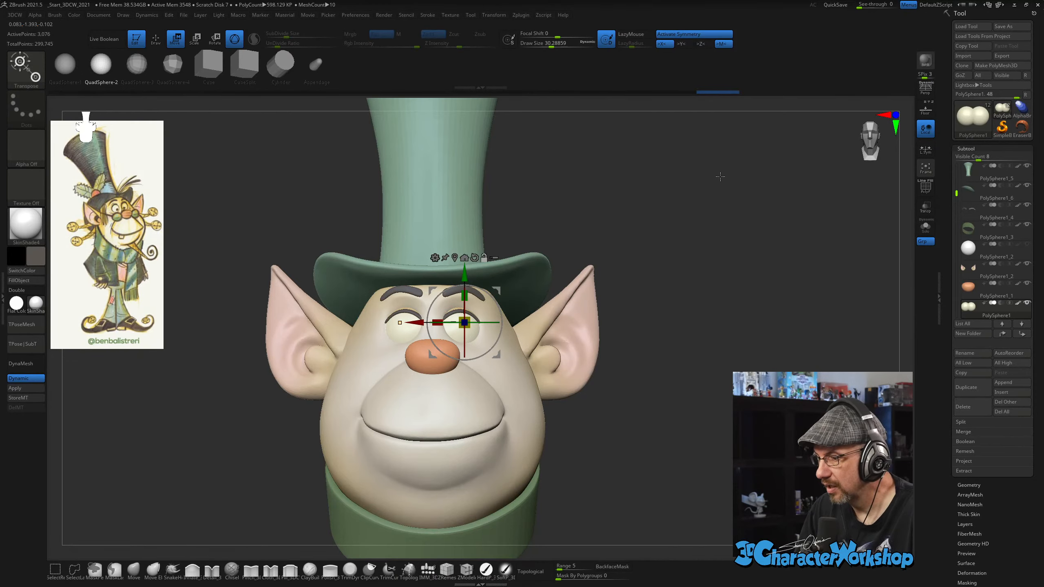
{"action": "key", "text": "q"}
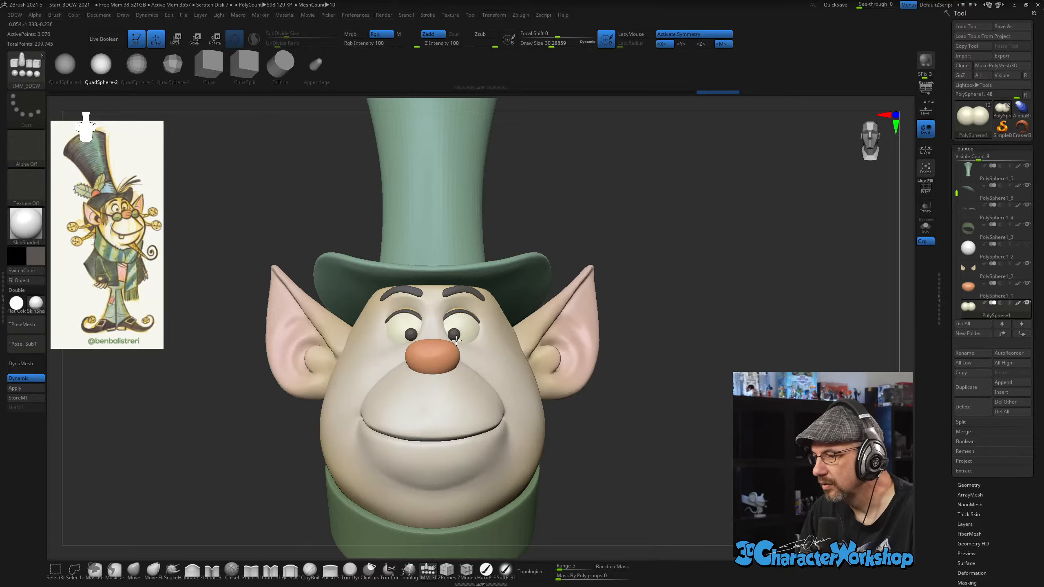
{"action": "left_click_drag", "start_coordinate": [456, 340], "coordinate": [457, 340]}
Flatten the pupils front to back and push them into the eyeballs with the gizmo in side view.
{"action": "left_click_drag", "start_coordinate": [757, 344], "coordinate": [713, 338]}
{"action": "left_click_drag", "start_coordinate": [378, 328], "coordinate": [352, 341], "text": "alt"}
{"action": "key", "text": "w"}
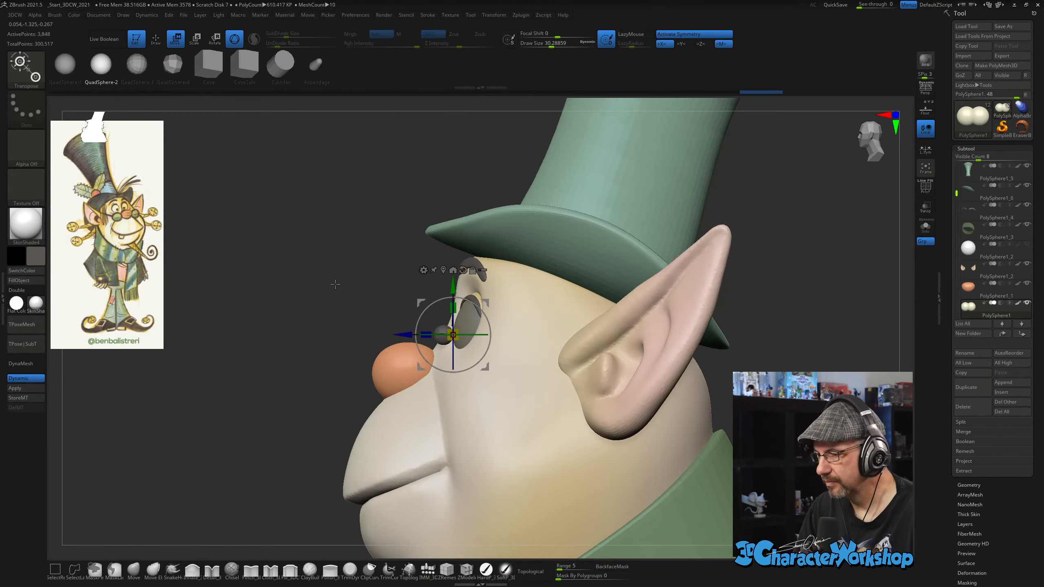
{"action": "left_click_drag", "start_coordinate": [333, 285], "coordinate": [341, 333], "text": "alt"}
{"action": "left_click_drag", "start_coordinate": [430, 337], "coordinate": [487, 338]}
{"action": "left_click_drag", "start_coordinate": [404, 335], "coordinate": [407, 335]}
{"action": "left_click_drag", "start_coordinate": [335, 256], "coordinate": [712, 266]}
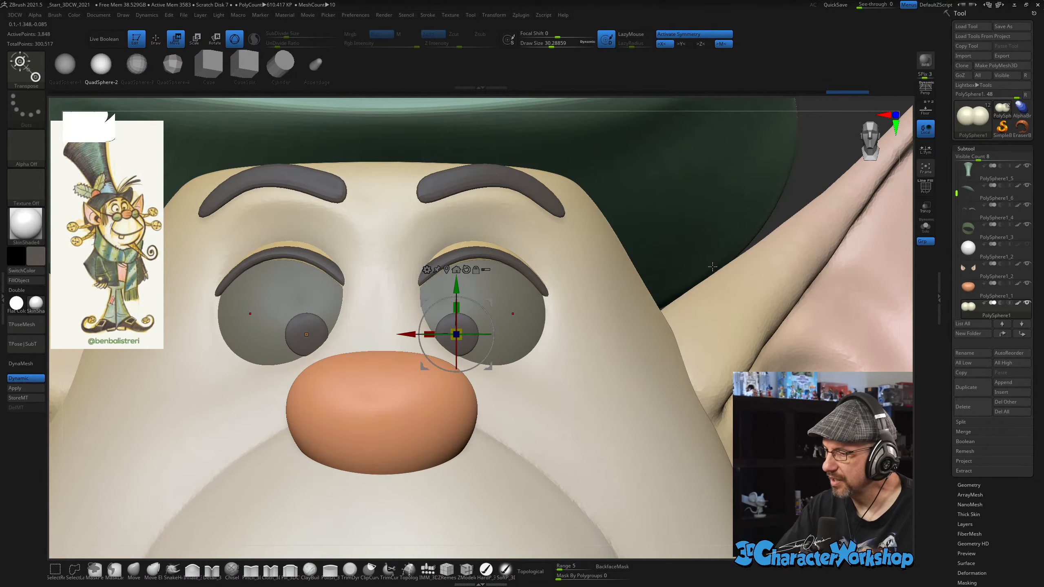
Move the pupils slightly outward on the eyeballs in front view, clear the mask and return to Draw mode.
{"action": "right_click_drag", "start_coordinate": [615, 403], "coordinate": [643, 329], "text": "ctrl"}
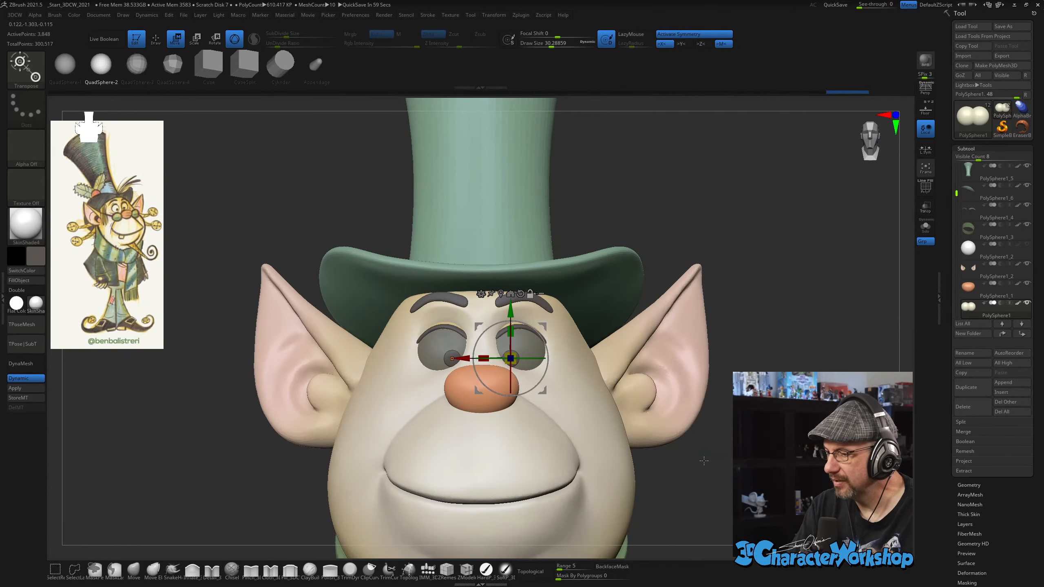
{"action": "right_click_drag", "start_coordinate": [704, 460], "coordinate": [636, 417], "text": "alt"}
{"action": "mouse_move", "coordinate": [638, 420]}
{"action": "left_mouse_down"}
{"action": "mouse_move", "coordinate": [657, 424]}
{"action": "mouse_move", "coordinate": [629, 437]}
{"action": "left_mouse_up"}
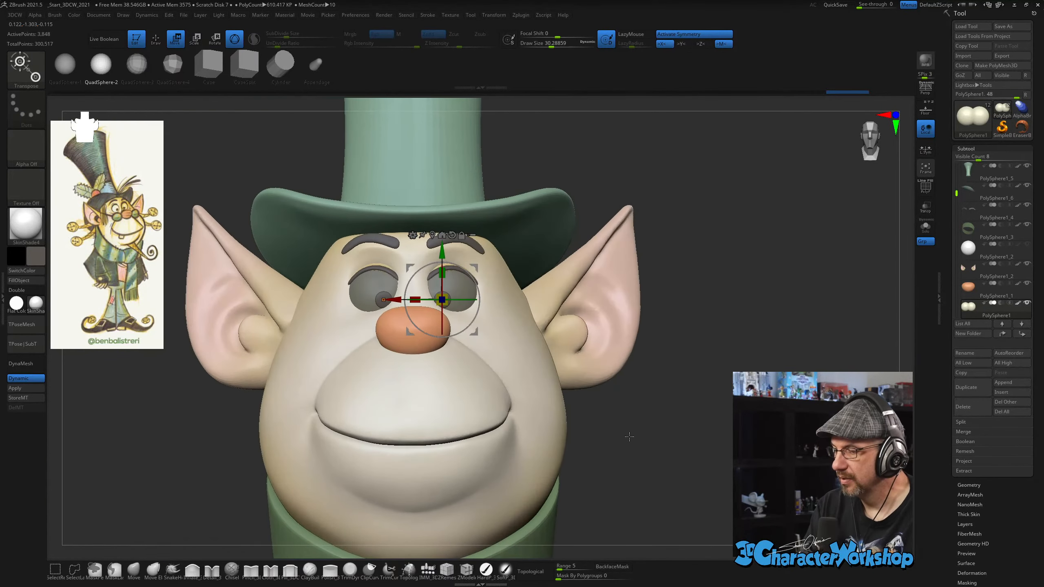
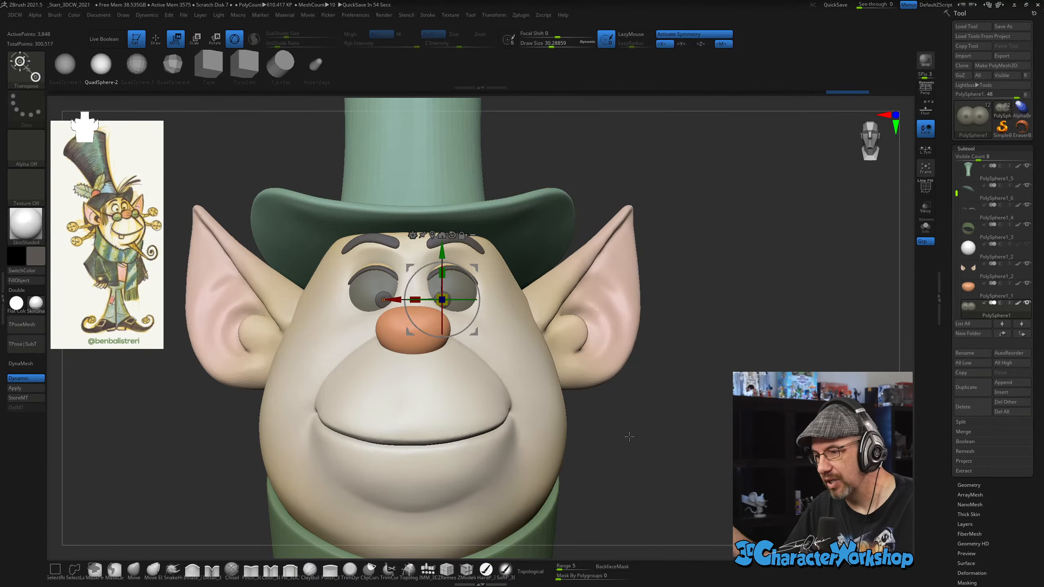
{"action": "mouse_move", "coordinate": [620, 427]}
{"action": "left_mouse_down"}
{"action": "mouse_move", "coordinate": [635, 426]}
{"action": "mouse_move", "coordinate": [632, 397]}
{"action": "mouse_move", "coordinate": [620, 439]}
{"action": "left_mouse_up"}
{"action": "key", "text": "q"}
{"action": "key", "text": "w"}
{"action": "left_click_drag", "start_coordinate": [478, 266], "coordinate": [479, 265]}
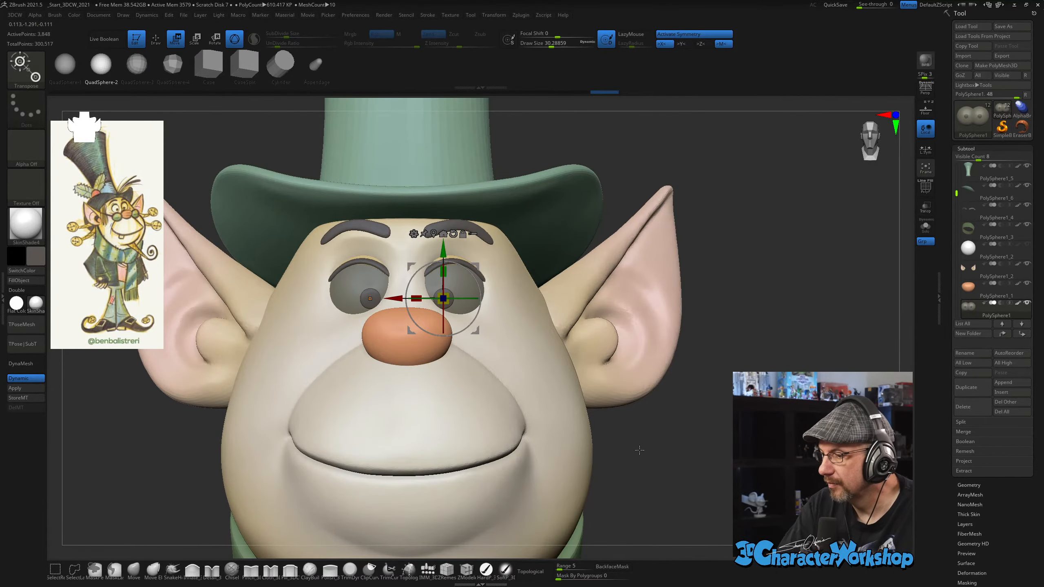
{"action": "mouse_move", "coordinate": [639, 450]}
{"action": "left_mouse_down"}
{"action": "mouse_move", "coordinate": [661, 416]}
{"action": "mouse_move", "coordinate": [651, 407]}
{"action": "mouse_move", "coordinate": [633, 444]}
{"action": "left_mouse_up"}
{"action": "key", "text": "q"}
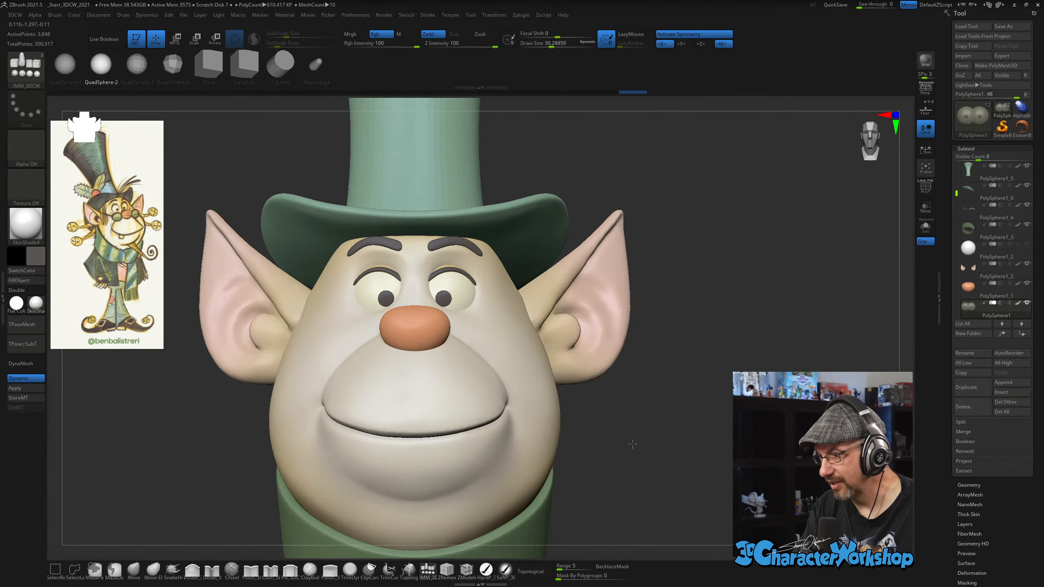
Select the head and adjust the skin around the outer eyelid with the Move brush at about size 20.
{"action": "left_click", "coordinate": [485, 323], "text": "alt"}
{"action": "left_click_drag", "start_coordinate": [661, 399], "coordinate": [656, 427]}
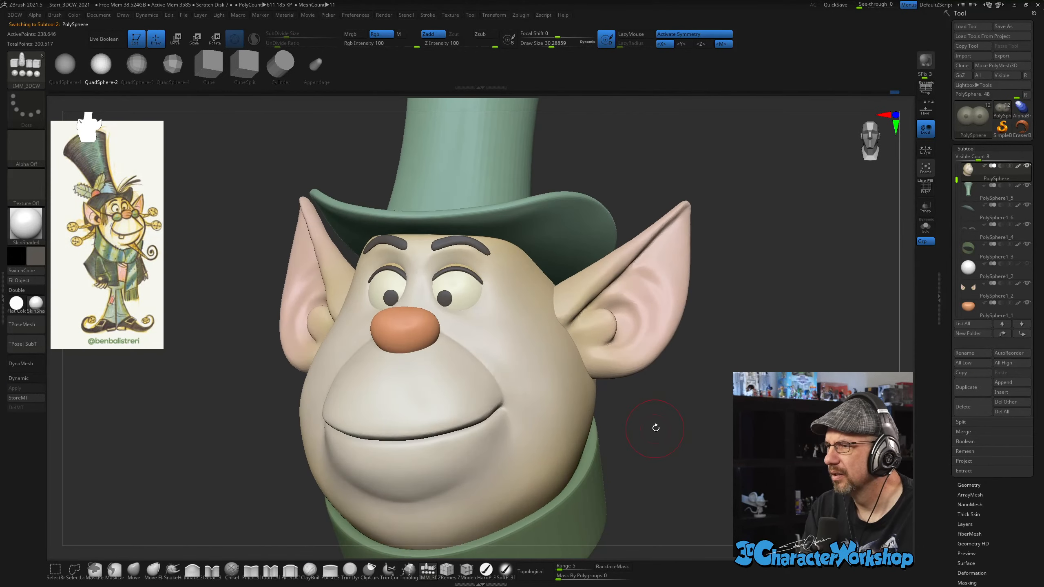
{"action": "left_click_drag", "start_coordinate": [679, 384], "coordinate": [619, 460]}
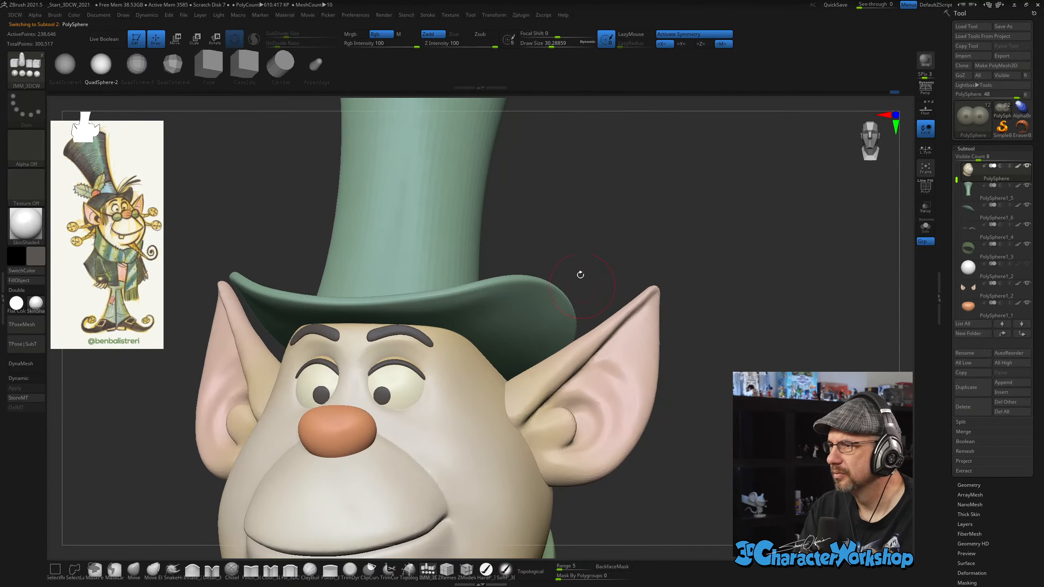
{"action": "left_click_drag", "start_coordinate": [577, 255], "coordinate": [581, 229], "text": "alt"}
{"action": "mouse_move", "coordinate": [578, 192]}
{"action": "left_mouse_down", "text": "alt"}
{"action": "mouse_move", "coordinate": [565, 278]}
{"action": "mouse_move", "coordinate": [574, 261]}
{"action": "mouse_move", "coordinate": [603, 262]}
{"action": "left_mouse_up", "text": "alt"}
{"action": "key", "text": "s"}
{"action": "right_click_drag", "start_coordinate": [397, 473], "coordinate": [422, 440], "text": "alt"}
{"action": "left_click", "coordinate": [134, 569]}
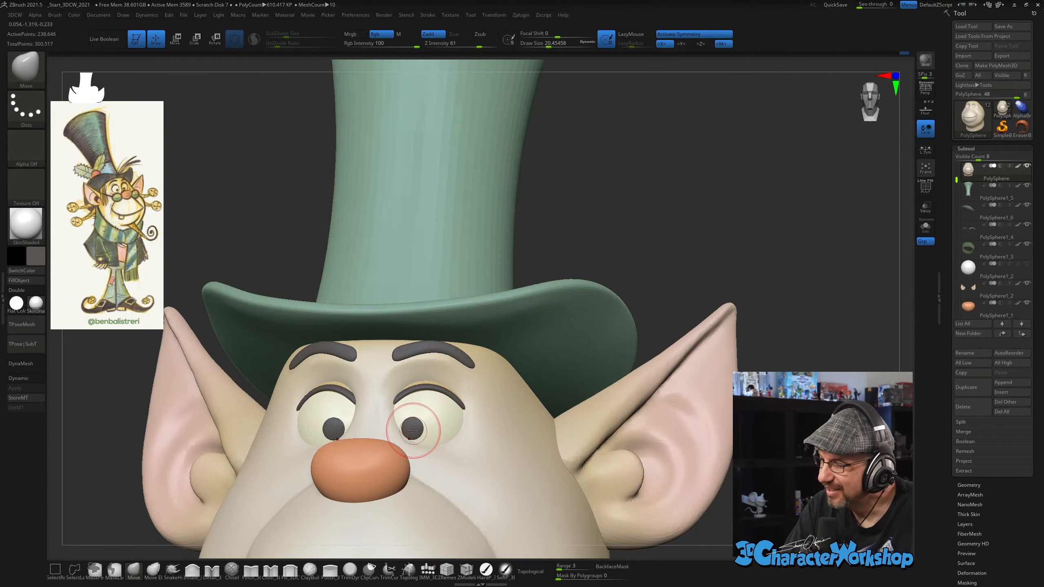
{"action": "right_click_drag", "start_coordinate": [475, 448], "coordinate": [469, 457]}
{"action": "right_click_drag", "start_coordinate": [419, 378], "coordinate": [414, 388]}
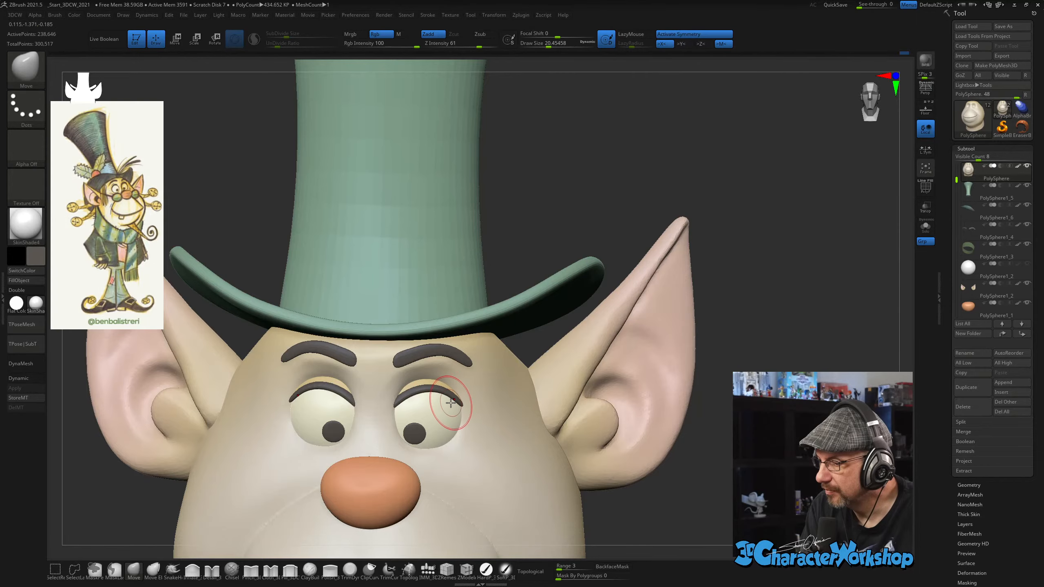
{"action": "left_click_drag", "start_coordinate": [451, 402], "coordinate": [457, 406]}
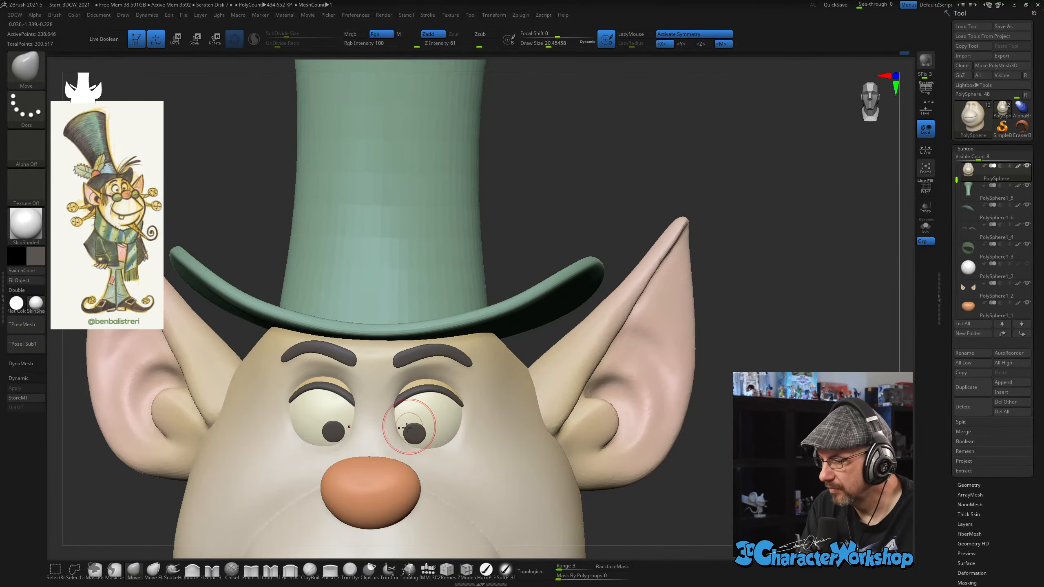
{"action": "mouse_move", "coordinate": [430, 434]}
{"action": "right_mouse_down"}
{"action": "mouse_move", "coordinate": [481, 438]}
{"action": "mouse_move", "coordinate": [471, 369]}
{"action": "mouse_move", "coordinate": [429, 294]}
{"action": "right_mouse_up"}
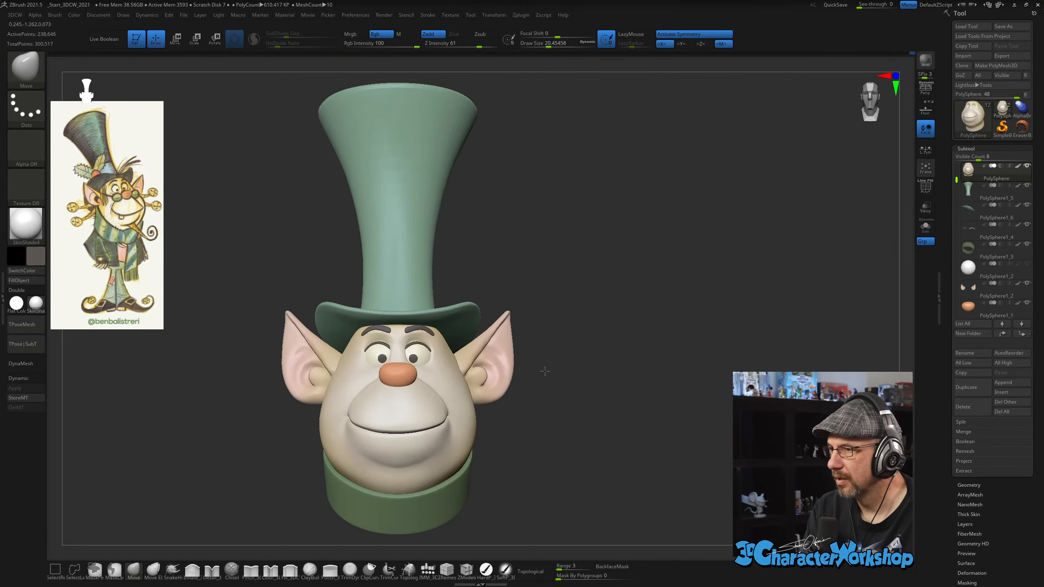
Nudge the face surface behind the outer eye corner in side view with the Move brush at about size 29.
{"action": "mouse_move", "coordinate": [545, 371]}
{"action": "right_mouse_down"}
{"action": "mouse_move", "coordinate": [582, 408]}
{"action": "mouse_move", "coordinate": [578, 422]}
{"action": "mouse_move", "coordinate": [528, 436]}
{"action": "right_mouse_up"}
{"action": "right_click_drag", "start_coordinate": [460, 383], "coordinate": [443, 417], "text": "ctrl"}
{"action": "key", "text": "s"}
{"action": "left_click_drag", "start_coordinate": [429, 347], "coordinate": [434, 347]}
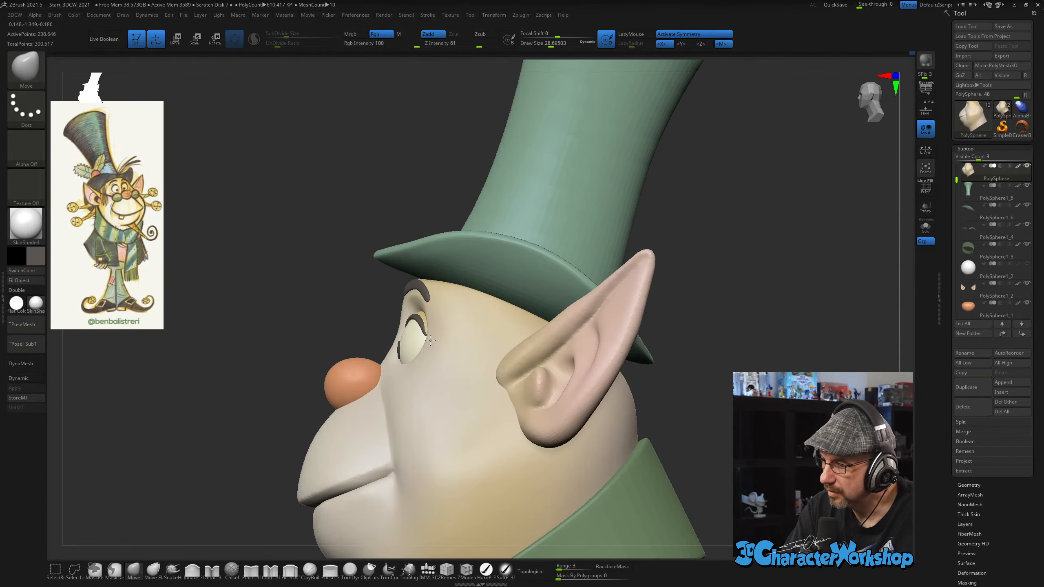
{"action": "right_click_drag", "start_coordinate": [431, 340], "coordinate": [433, 347]}
{"action": "right_click", "coordinate": [434, 348]}
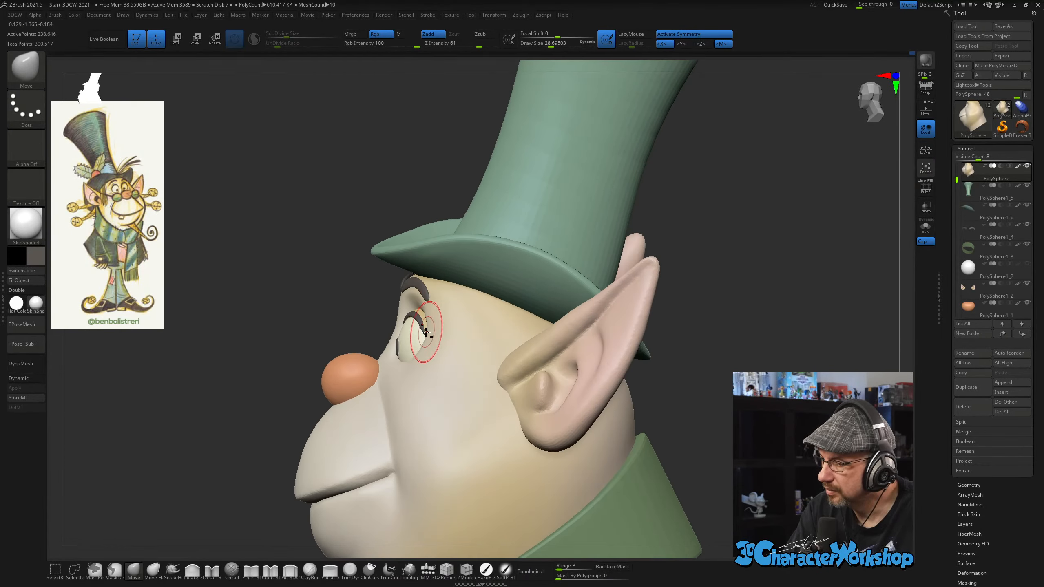
Select the eyelids and check how they fit the eyeballs and face from the side, three-quarter and front views.
{"action": "left_click", "coordinate": [426, 329], "text": "alt"}
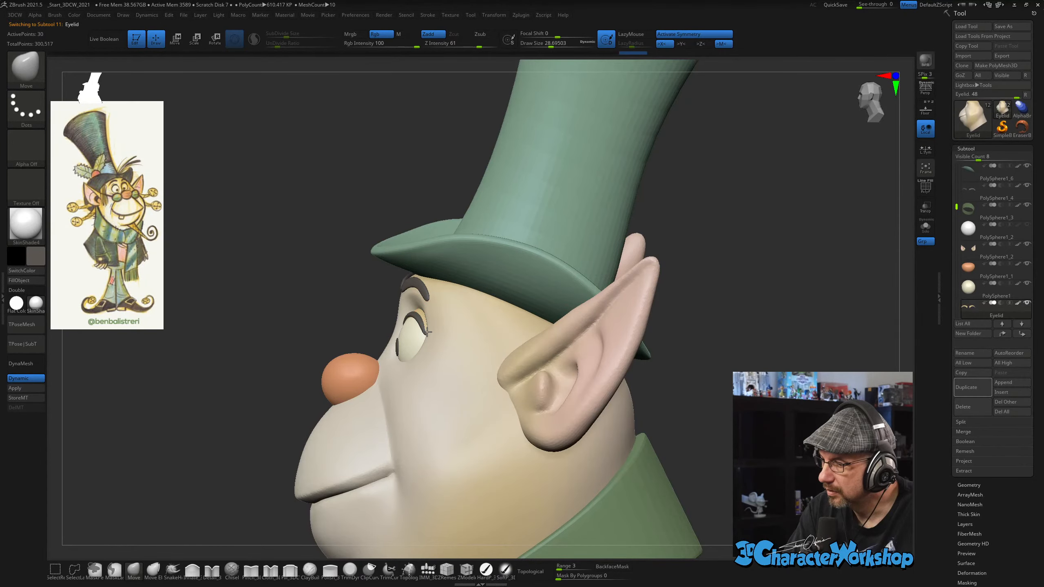
{"action": "right_click_drag", "start_coordinate": [436, 325], "coordinate": [428, 388], "text": "ctrl"}
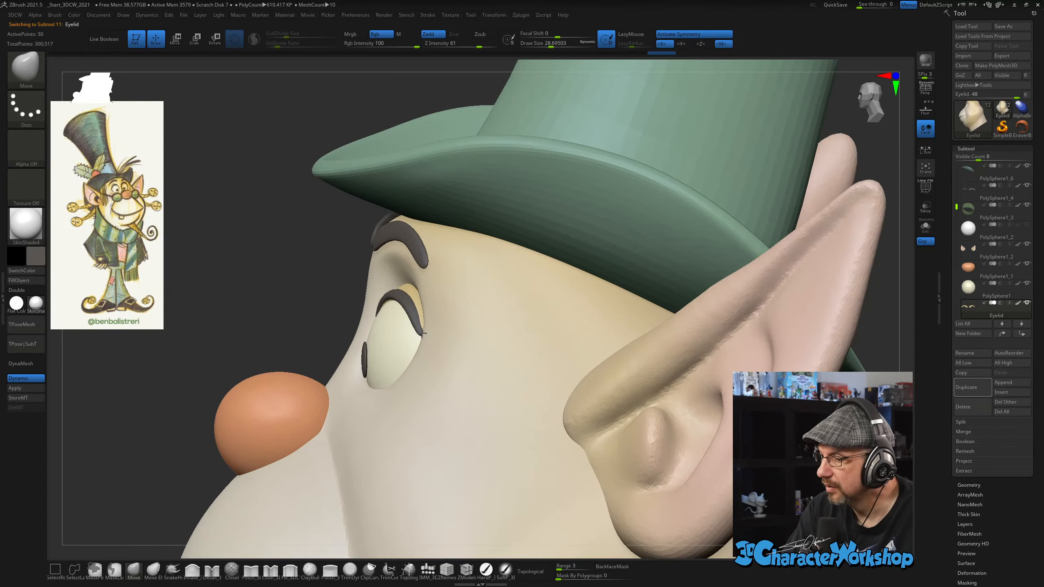
{"action": "right_click_drag", "start_coordinate": [441, 348], "coordinate": [453, 298], "text": "shift"}
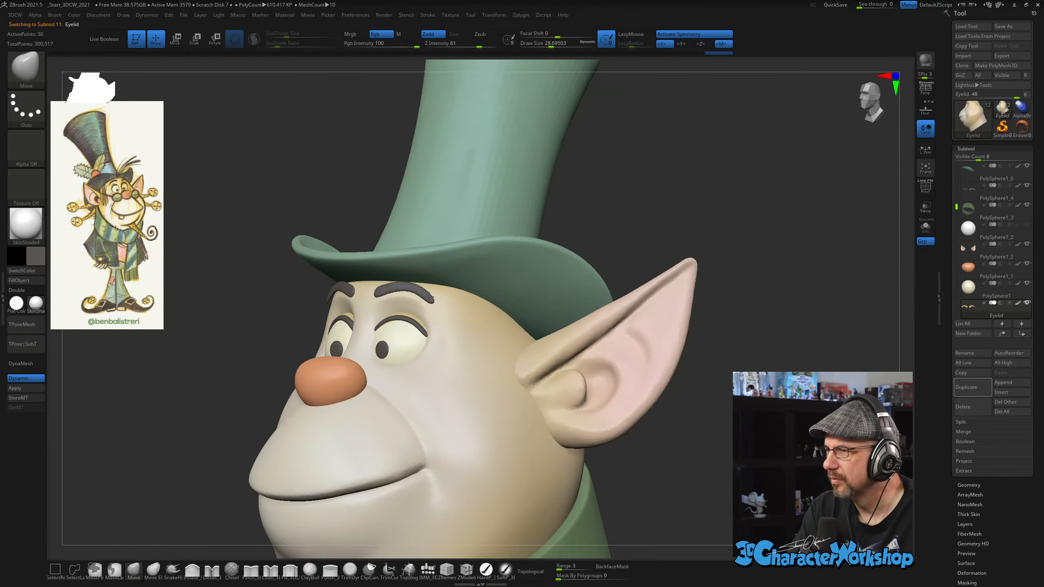
{"action": "right_click_drag", "start_coordinate": [479, 356], "coordinate": [690, 374]}
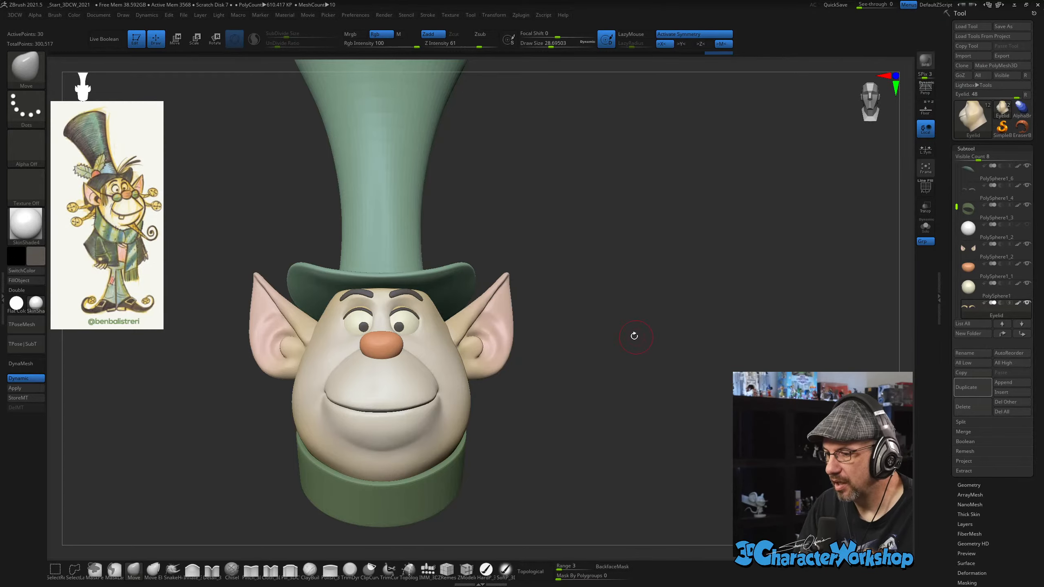
Select the head and refine its outer contour with the Move brush, enlarged to about size 102 and finally about 133.
{"action": "right_click_drag", "start_coordinate": [627, 334], "coordinate": [624, 348], "text": "ctrl"}
{"action": "key", "text": "s"}
{"action": "left_click_drag", "start_coordinate": [623, 349], "coordinate": [627, 350]}
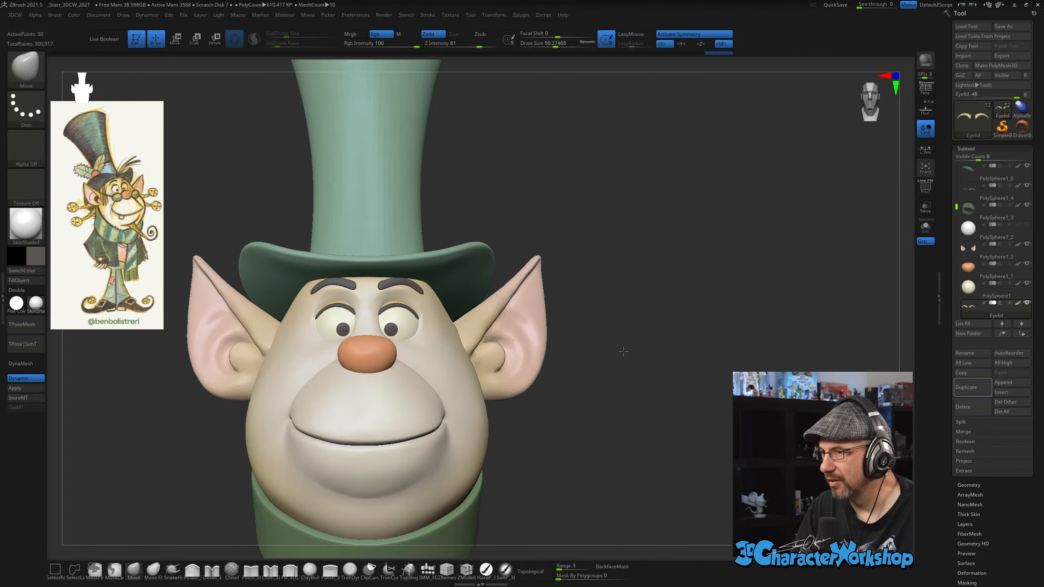
{"action": "right_click_drag", "start_coordinate": [623, 352], "coordinate": [623, 343], "text": "ctrl"}
{"action": "left_click", "coordinate": [299, 362], "text": "alt"}
{"action": "key", "text": "s"}
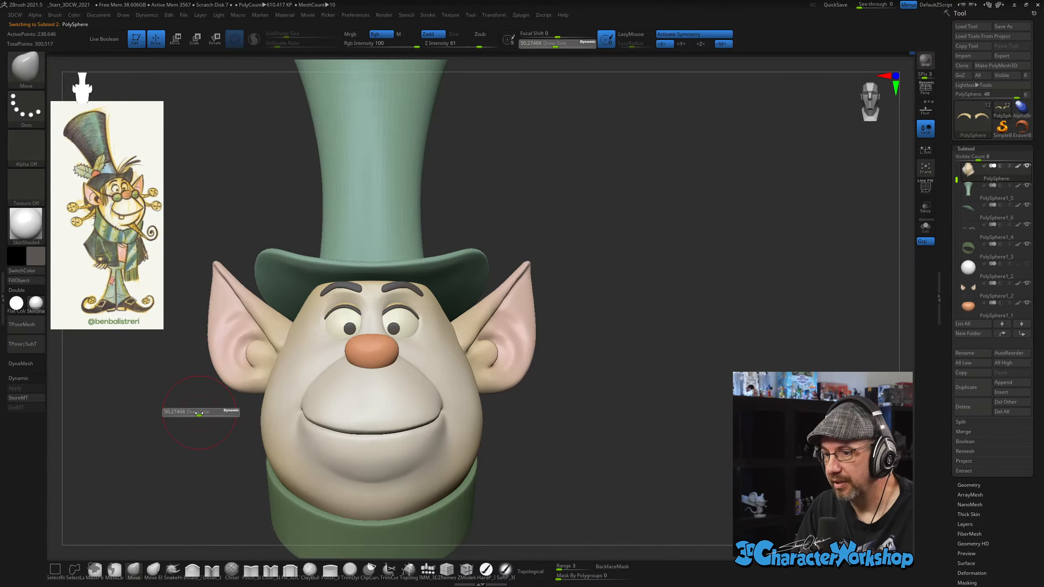
{"action": "left_click_drag", "start_coordinate": [202, 413], "coordinate": [202, 414]}
{"action": "key", "text": "s"}
{"action": "left_click_drag", "start_coordinate": [288, 329], "coordinate": [298, 331]}
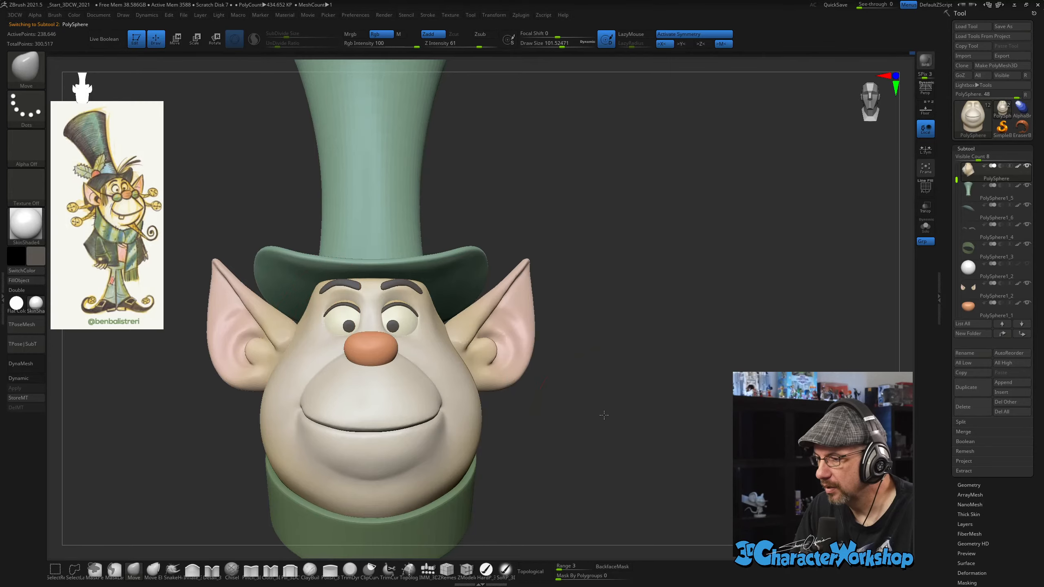
{"action": "mouse_move", "coordinate": [514, 411]}
{"action": "left_mouse_down"}
{"action": "mouse_move", "coordinate": [572, 414]}
{"action": "mouse_move", "coordinate": [501, 396]}
{"action": "mouse_move", "coordinate": [542, 401]}
{"action": "left_mouse_up"}
{"action": "key", "text": "s"}
{"action": "left_click_drag", "start_coordinate": [486, 382], "coordinate": [489, 381]}
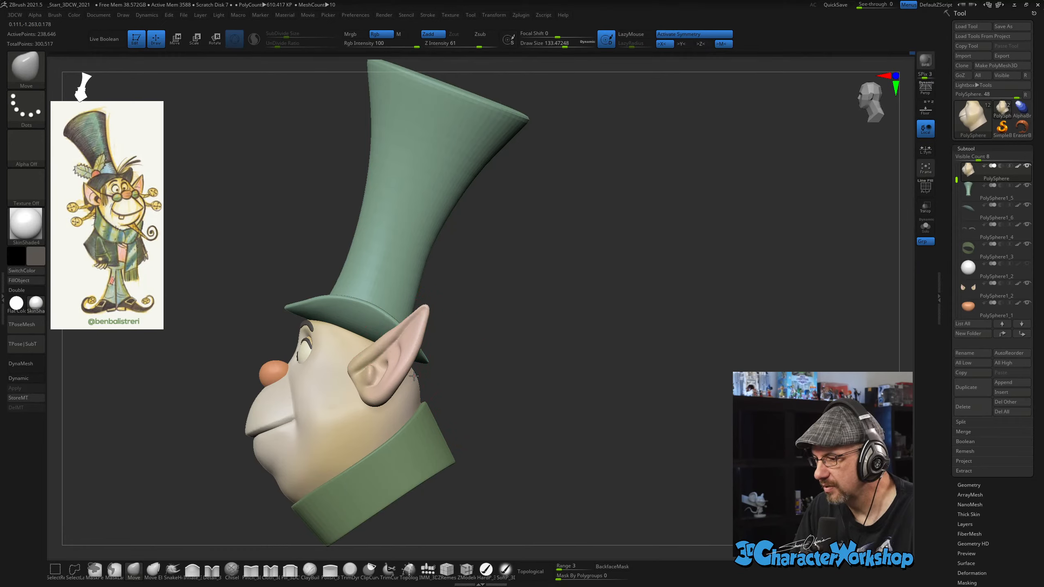
Select the ears, shift them slightly with the move gizmo in front view, and return to Draw mode.
{"action": "left_click_drag", "start_coordinate": [471, 381], "coordinate": [494, 316]}
{"action": "left_click", "coordinate": [466, 313], "text": "alt"}
{"action": "key", "text": "w"}
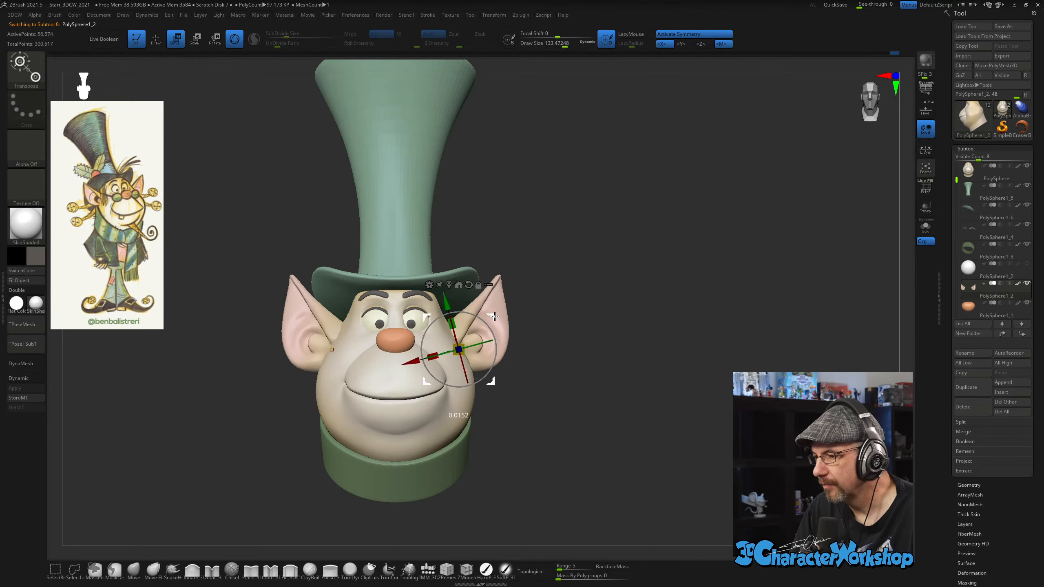
{"action": "mouse_move", "coordinate": [610, 338]}
{"action": "left_mouse_down"}
{"action": "mouse_move", "coordinate": [608, 361]}
{"action": "mouse_move", "coordinate": [601, 352]}
{"action": "left_mouse_up"}
{"action": "key", "text": "q"}
{"action": "mouse_move", "coordinate": [620, 396]}
{"action": "left_mouse_down"}
{"action": "mouse_move", "coordinate": [604, 396]}
{"action": "mouse_move", "coordinate": [618, 401]}
{"action": "mouse_move", "coordinate": [613, 380]}
{"action": "left_mouse_up"}
{"action": "key", "text": "s"}
{"action": "left_click", "coordinate": [693, 385]}
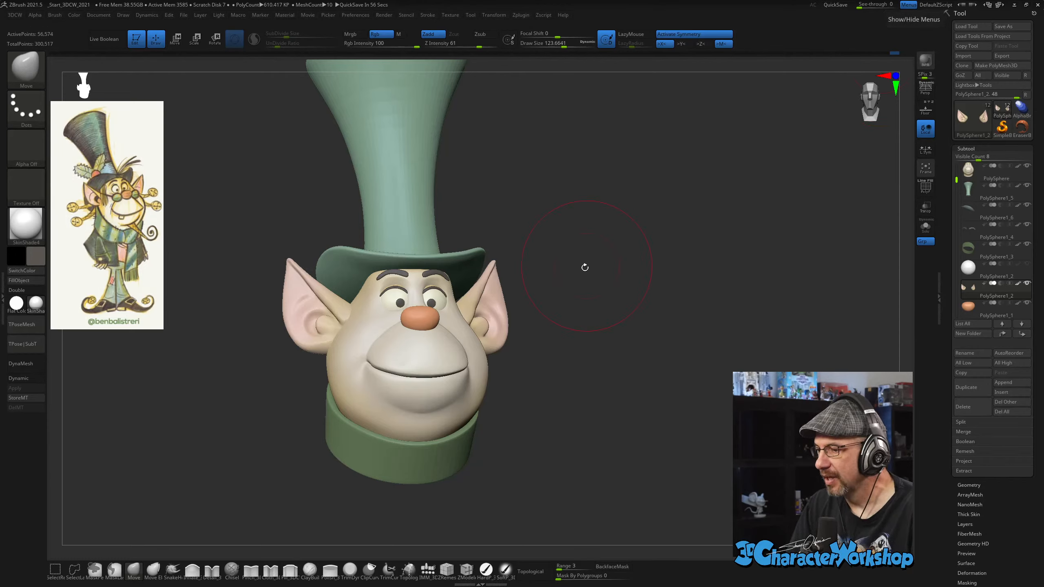
{"action": "mouse_move", "coordinate": [585, 267]}
{"action": "left_mouse_down", "text": "alt"}
{"action": "mouse_move", "coordinate": [571, 273]}
{"action": "mouse_move", "coordinate": [602, 262]}
{"action": "left_mouse_up", "text": "alt"}
{"action": "key", "text": "s"}
{"action": "key", "text": "s"}
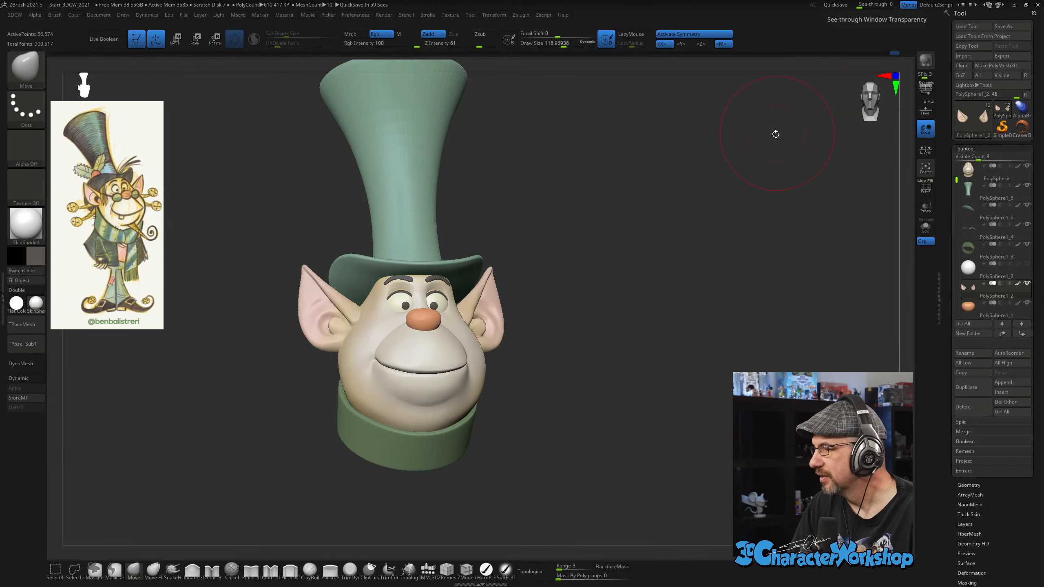
{"action": "left_click_drag", "start_coordinate": [627, 233], "coordinate": [632, 227]}
{"action": "left_click_drag", "start_coordinate": [608, 238], "coordinate": [631, 260]}
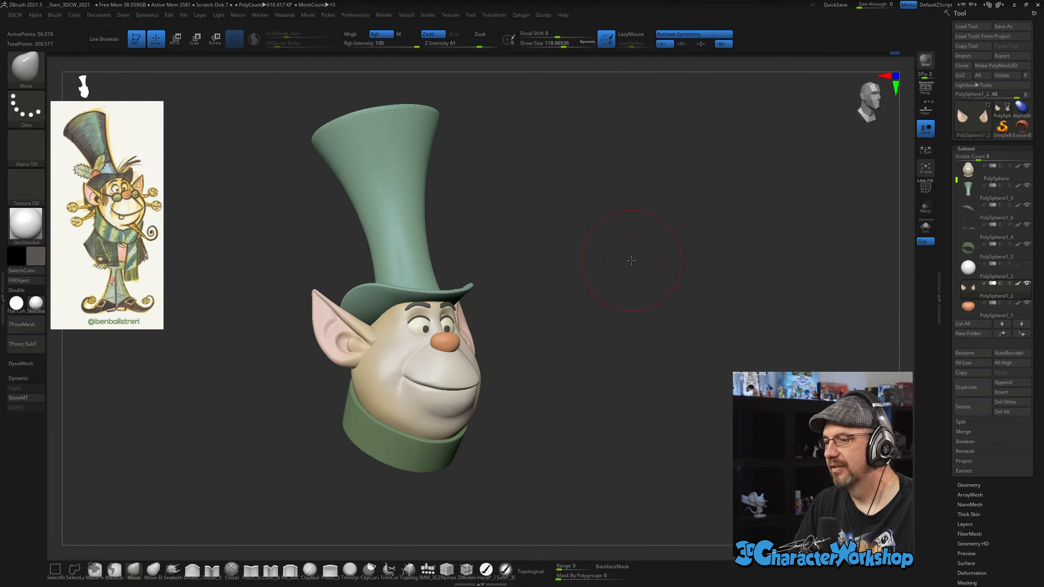